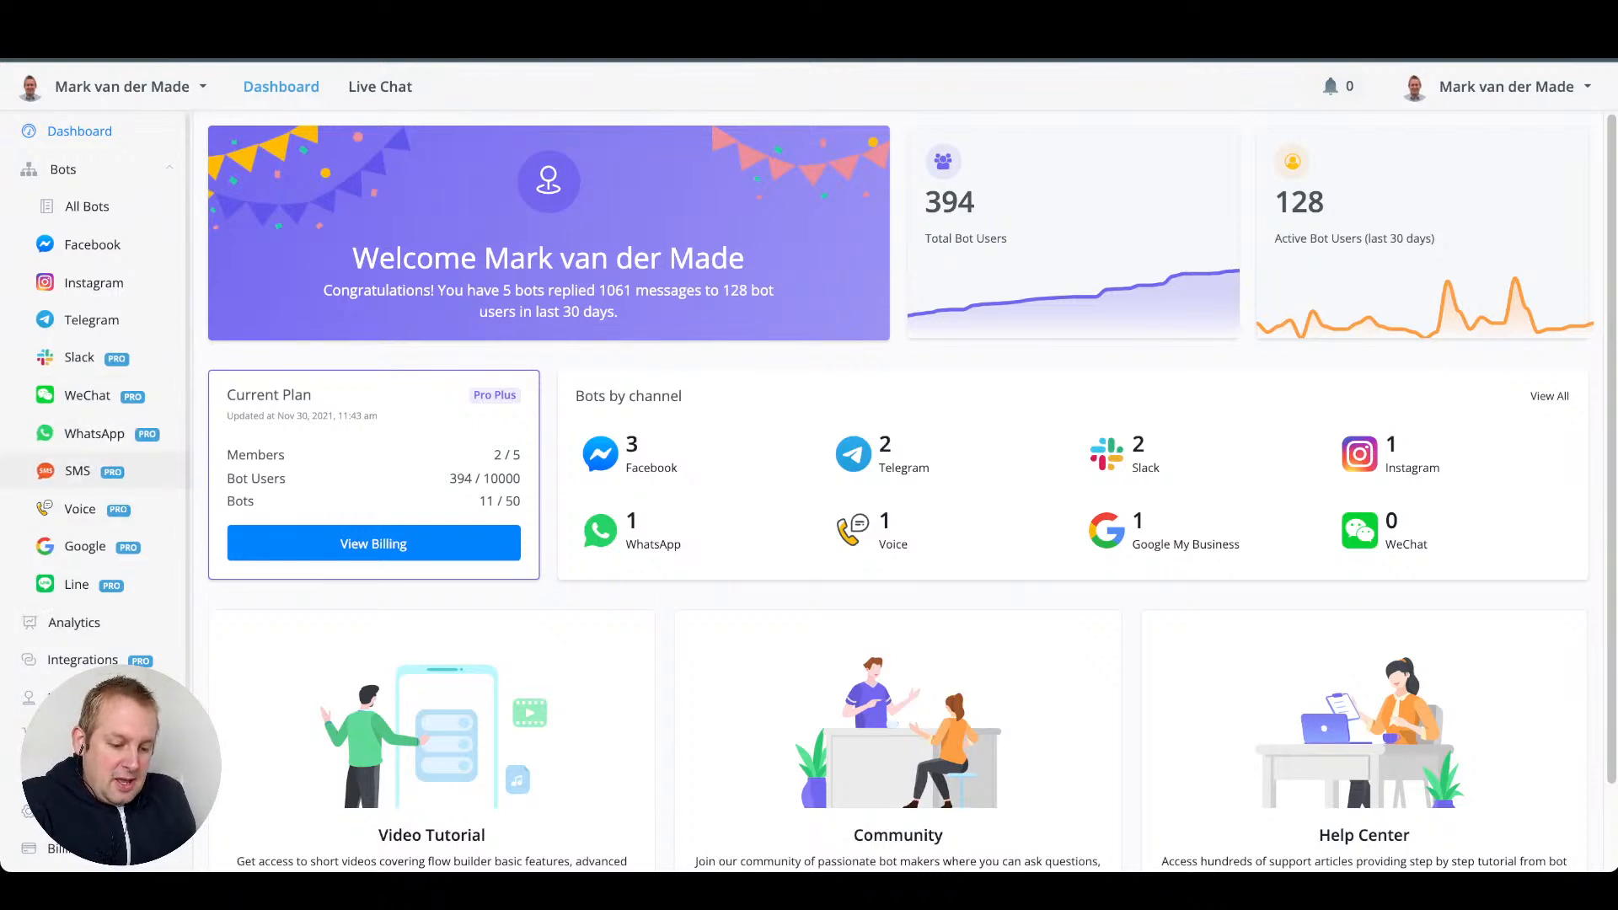
- Review the phone number integration's form for adding a number and its available providers, and close it without adding one
left_click(83, 659)
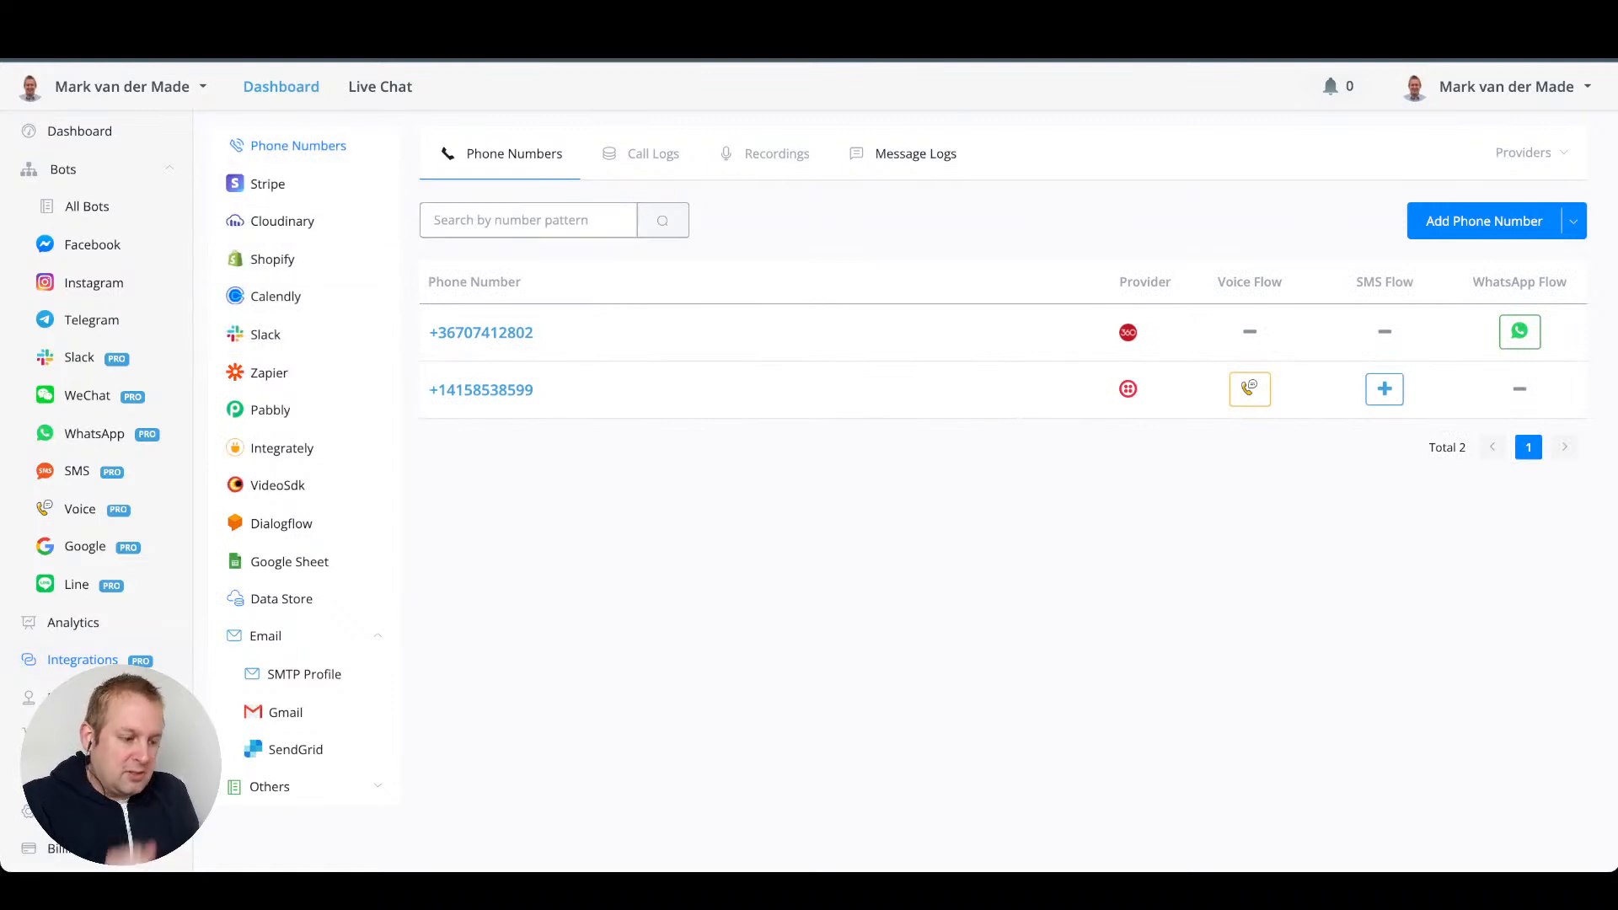
left_click(1573, 220)
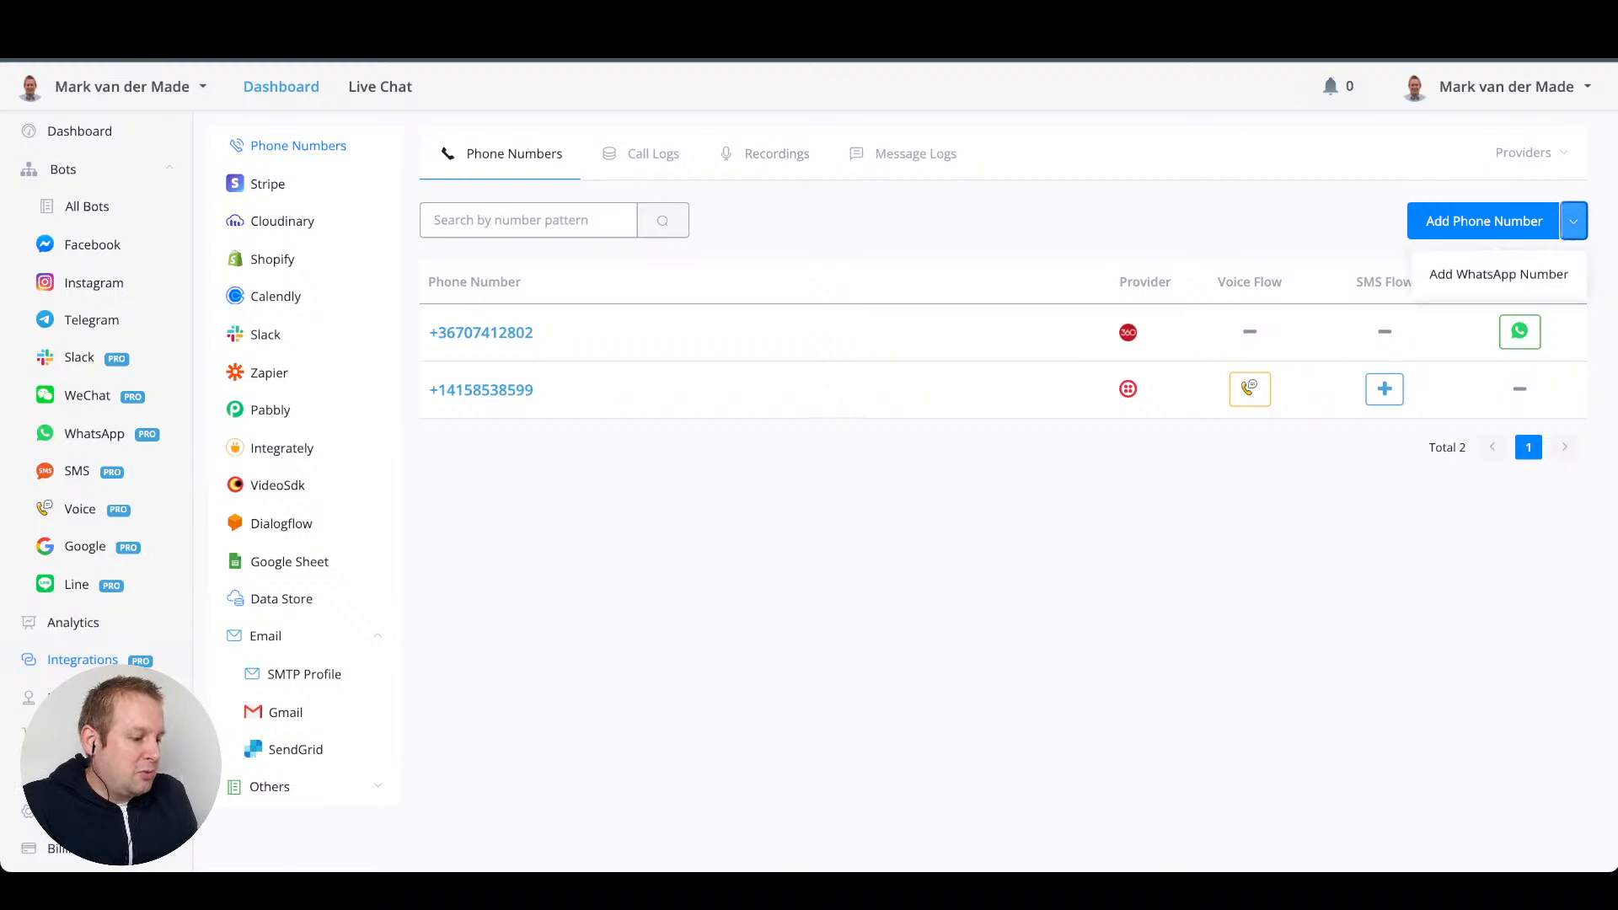
left_click(1484, 220)
left_click(386, 206)
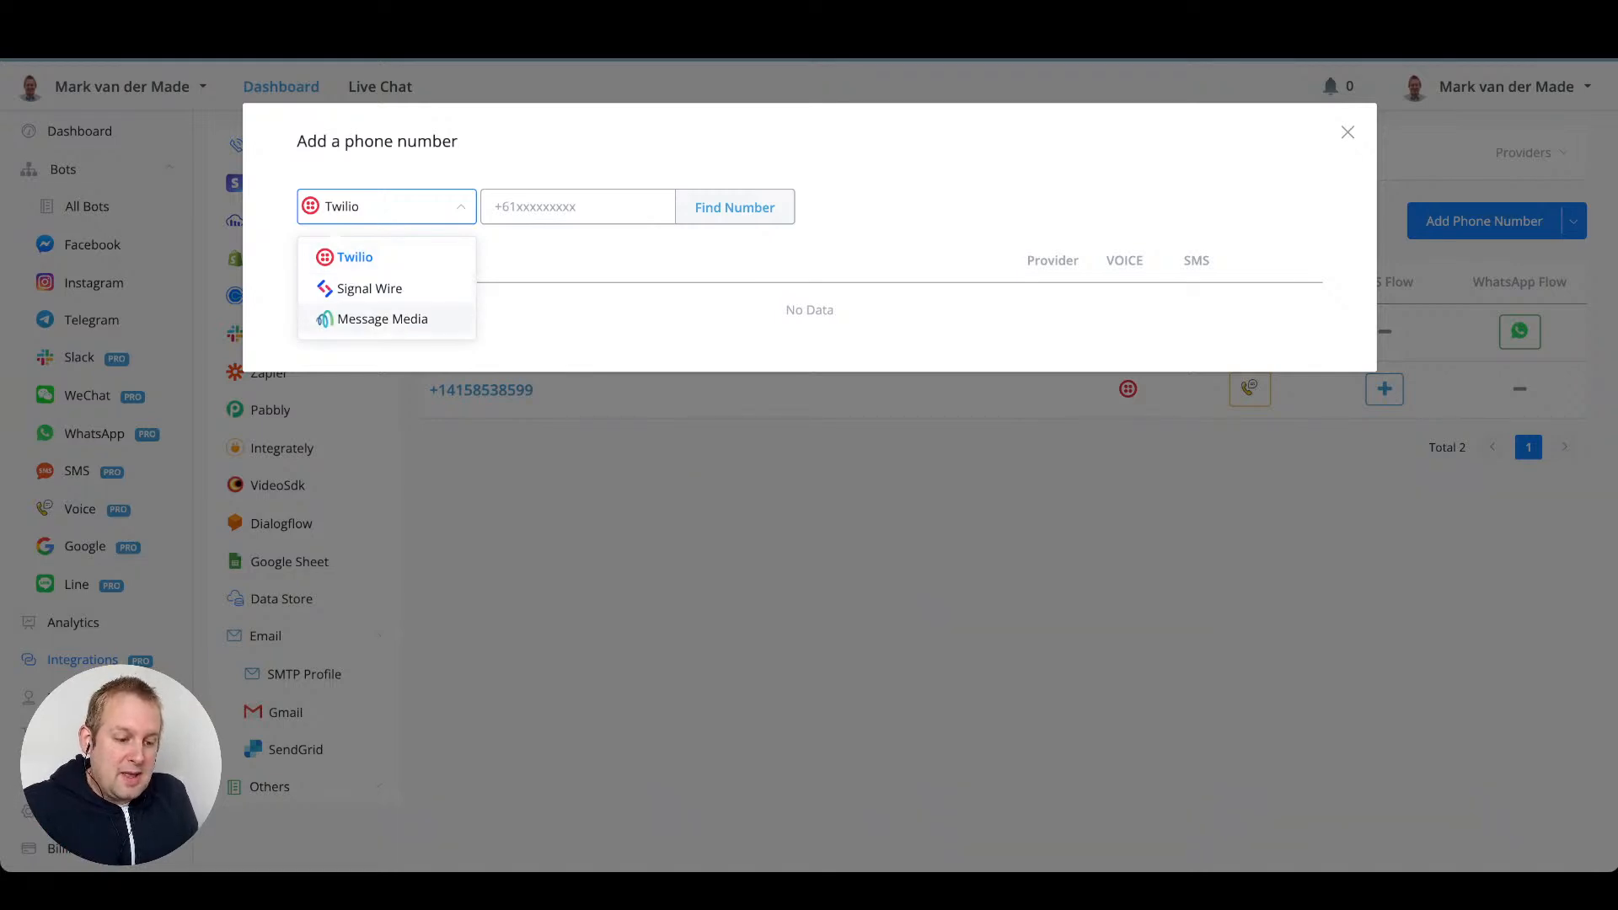
left_click(578, 206)
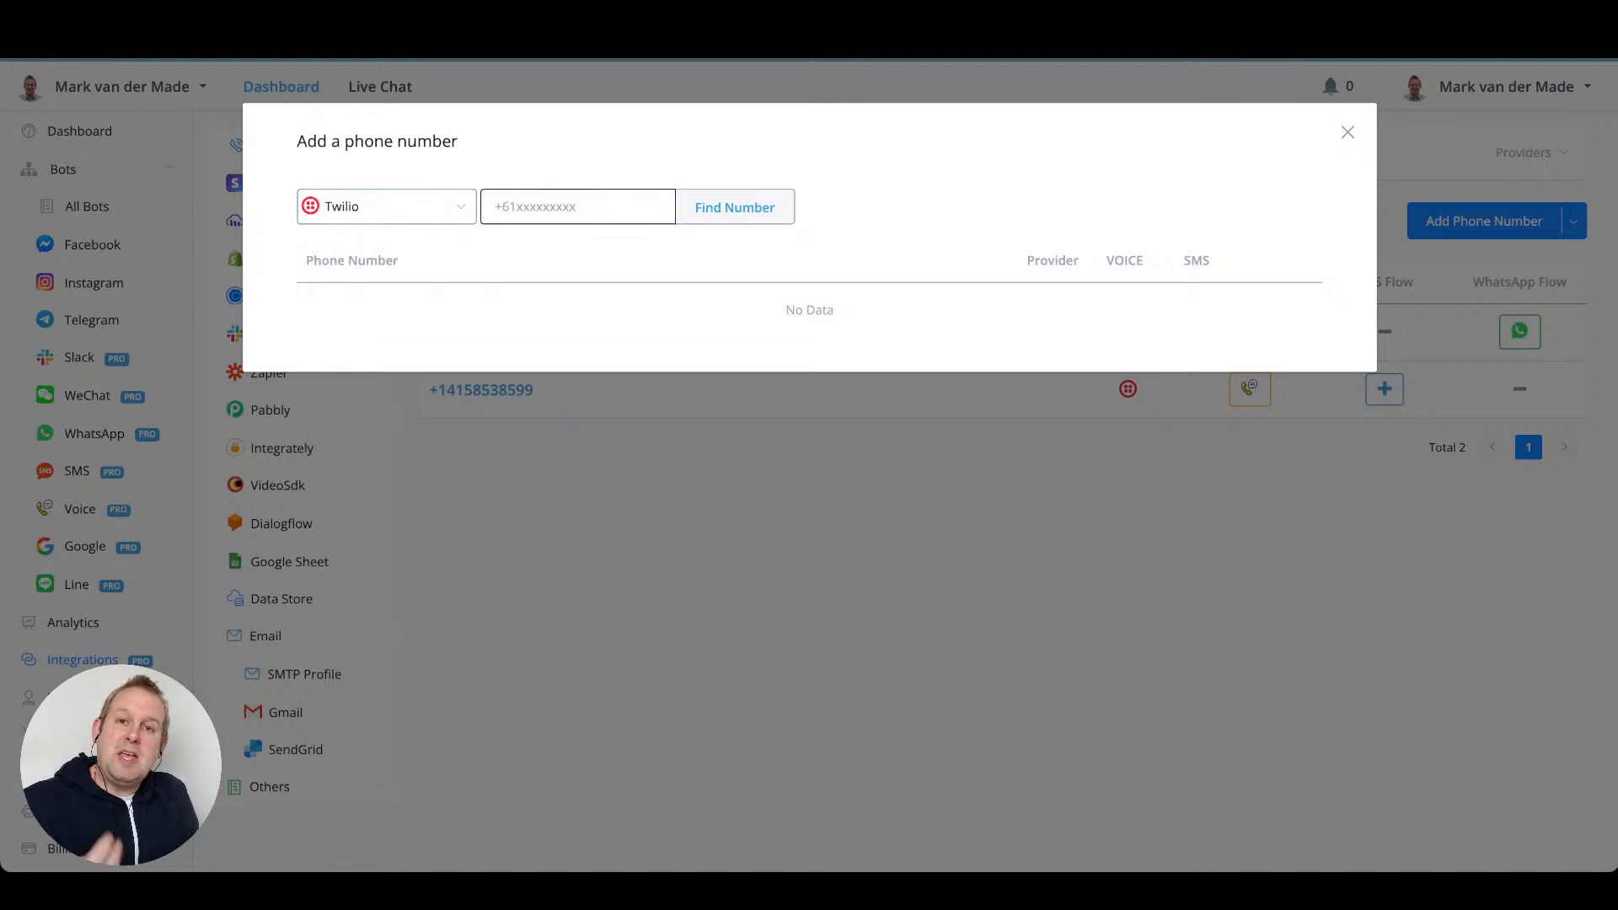
left_click(1348, 132)
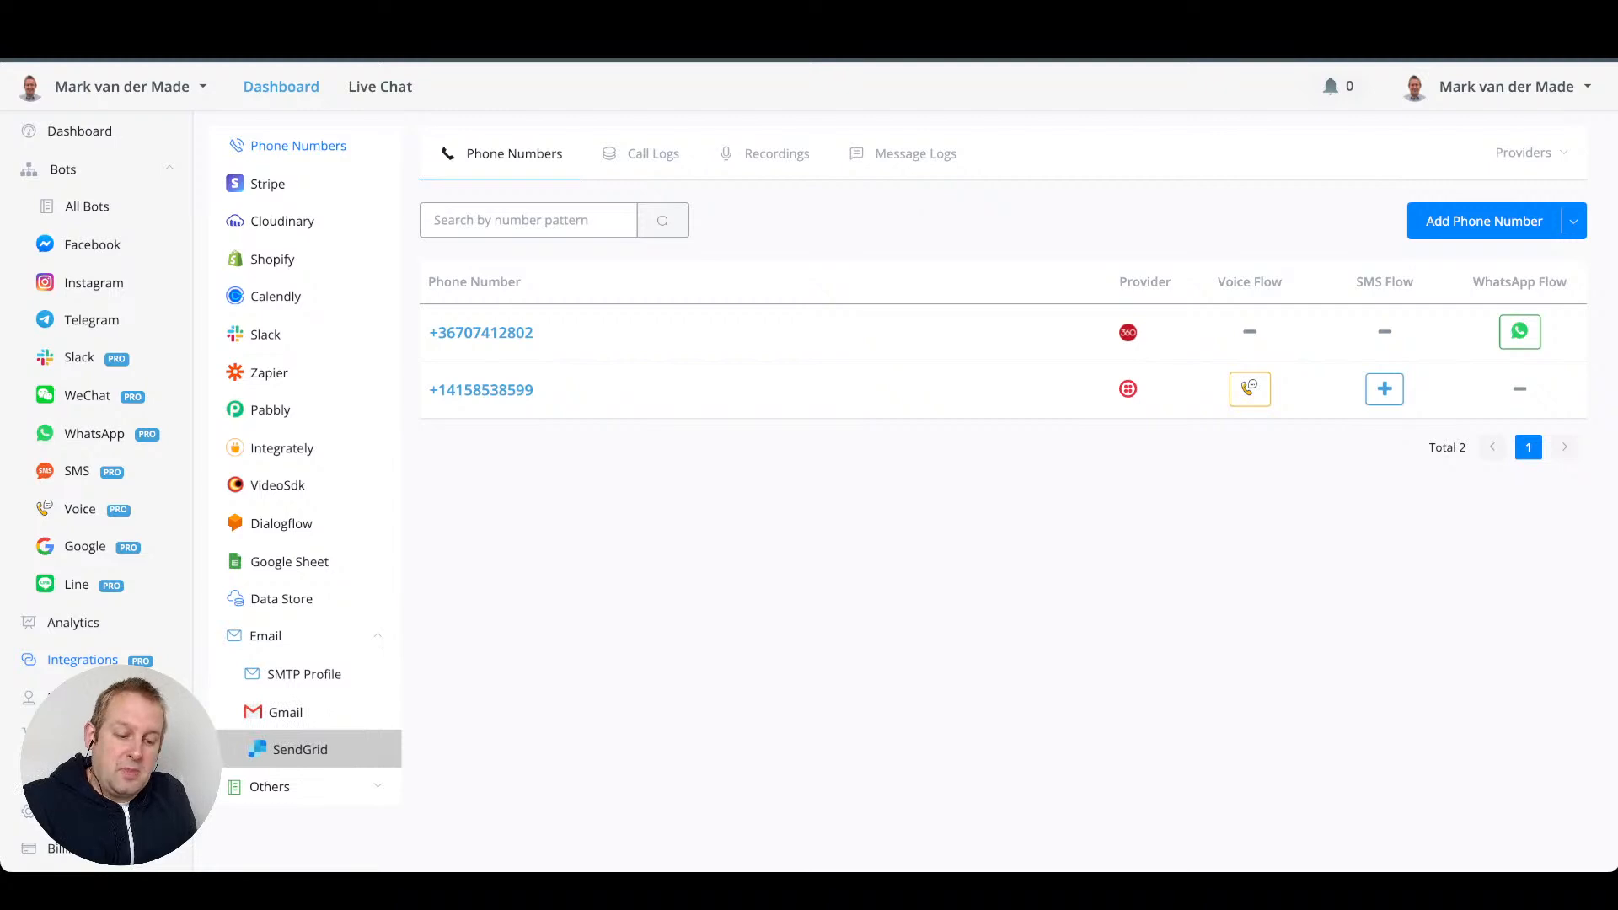
- Review the required fields for a new SMTP profile in the email integrations and close the form without creating one
left_click(305, 674)
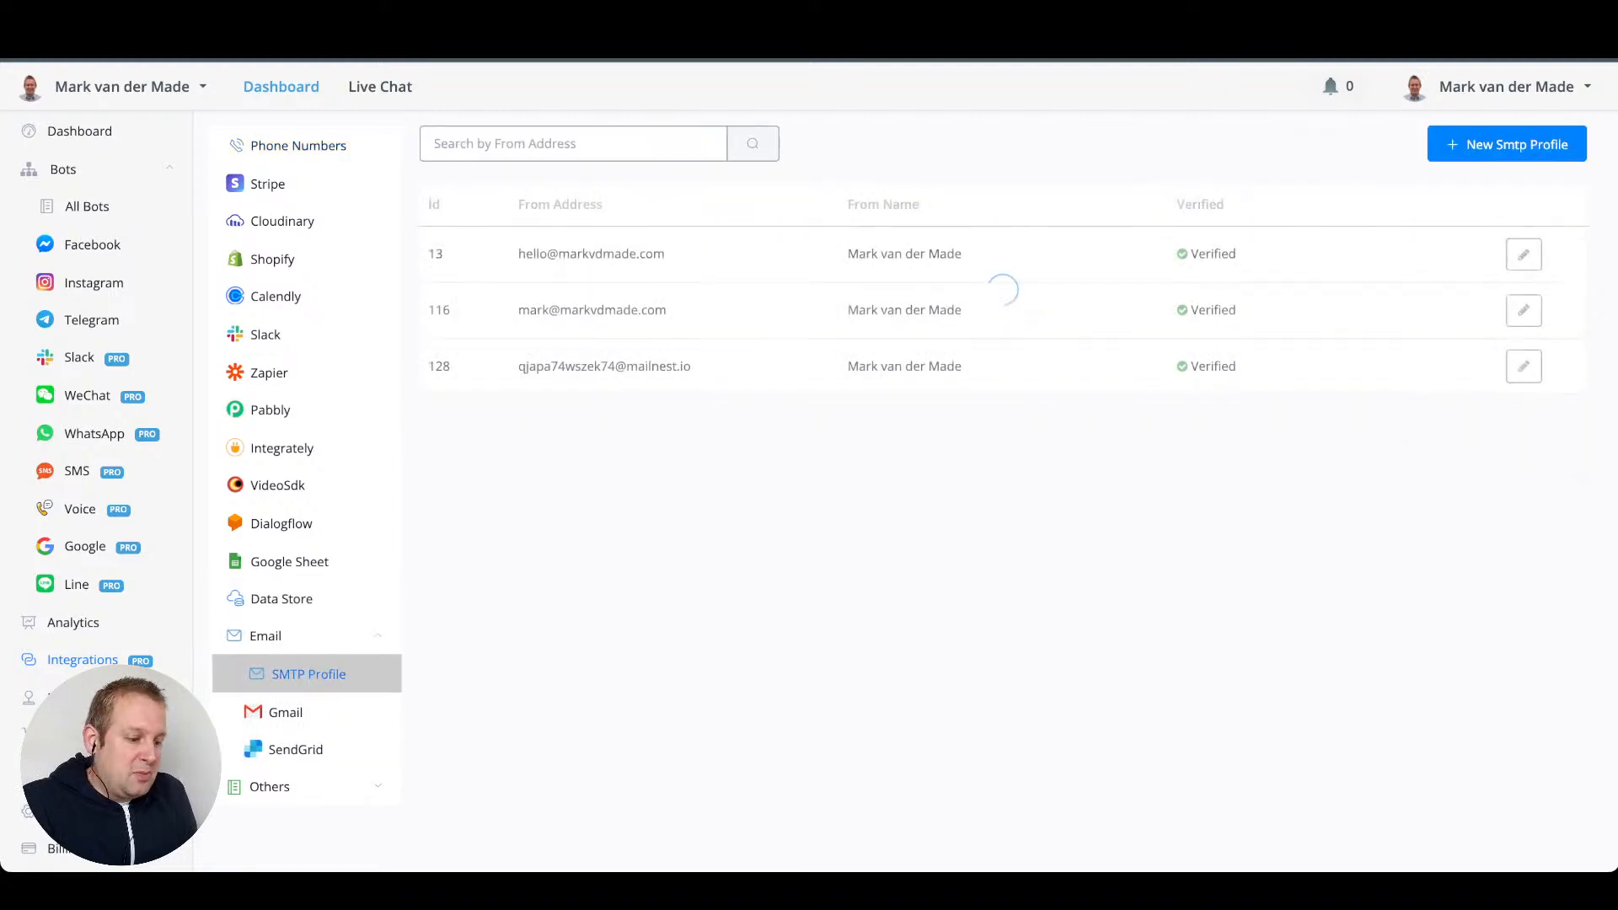
left_click(1507, 144)
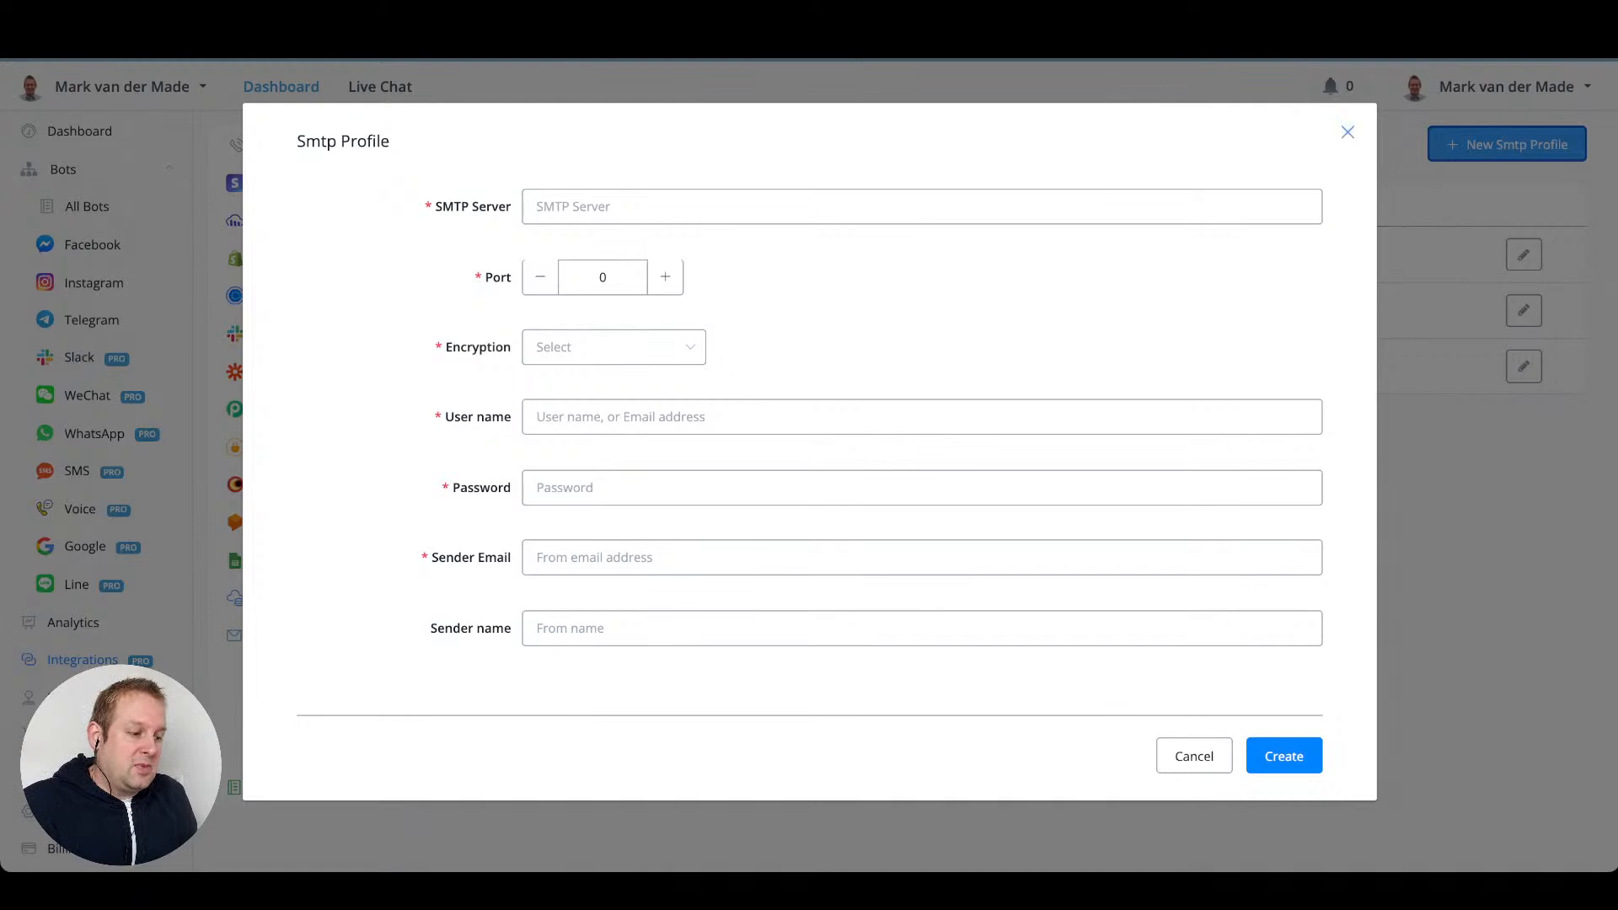
left_click(1348, 132)
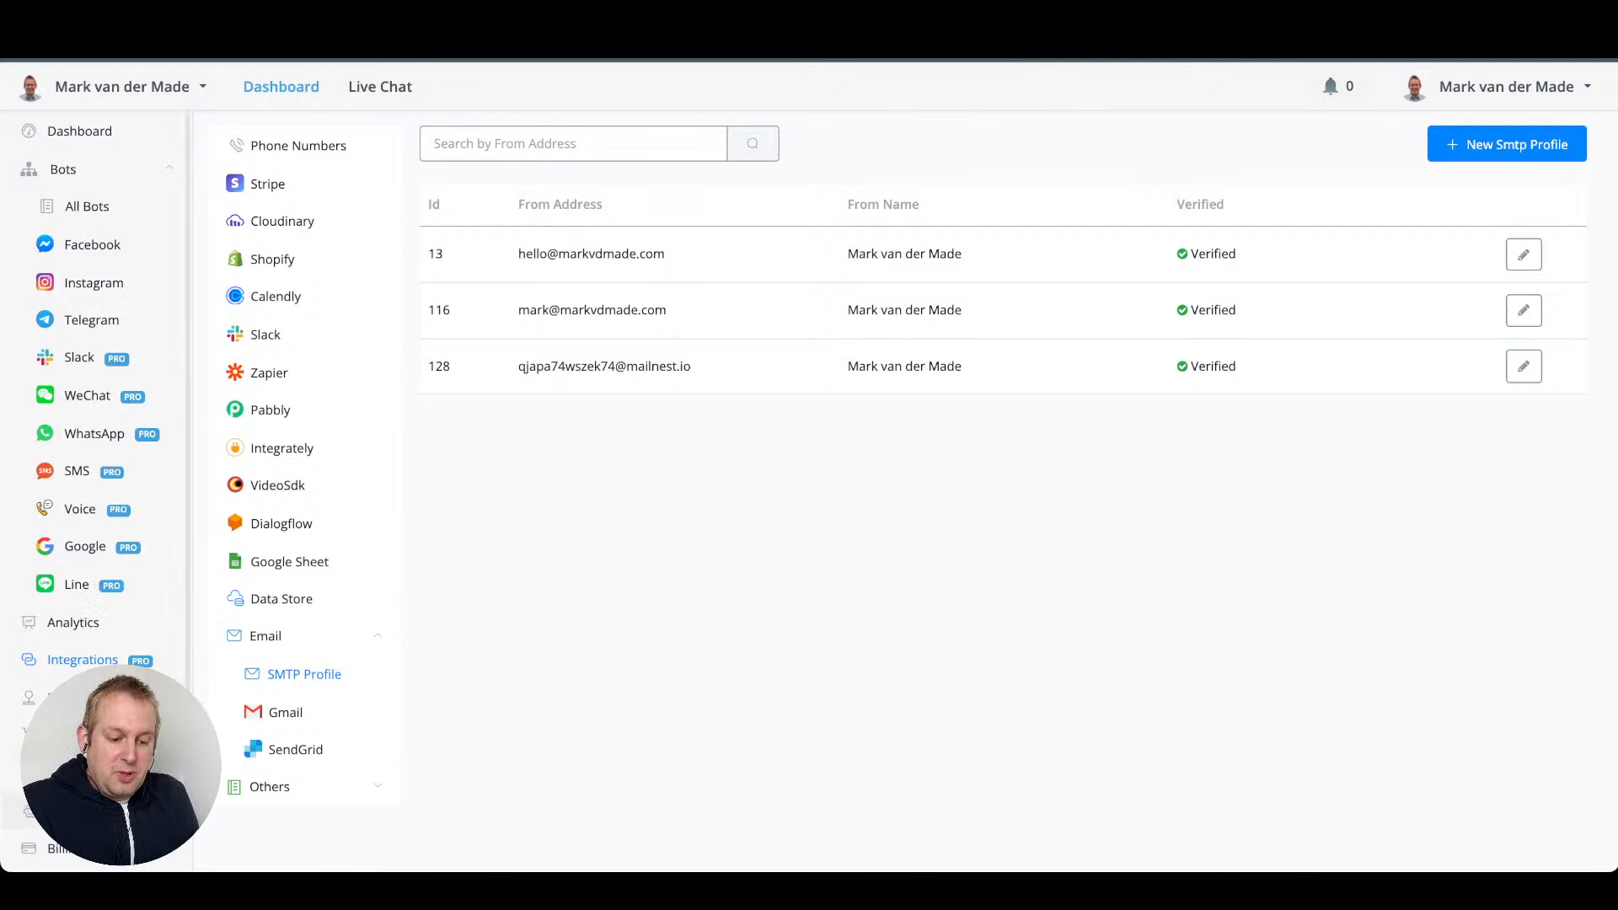
- Open the "demo" email template for editing and look through its layout
left_click(93, 772)
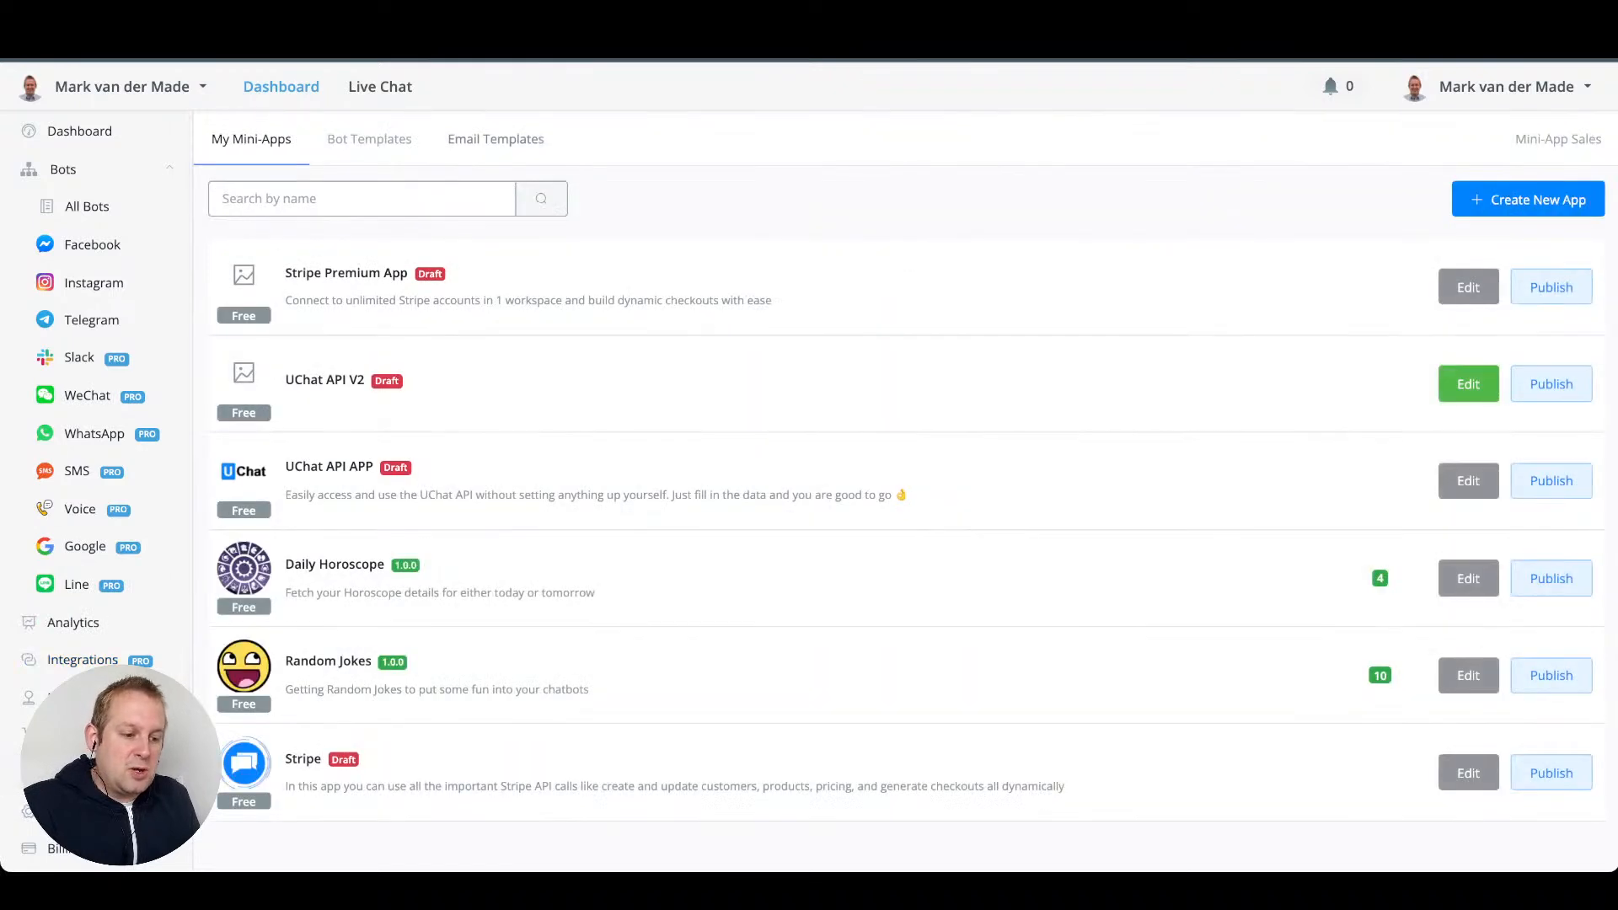
left_click(496, 140)
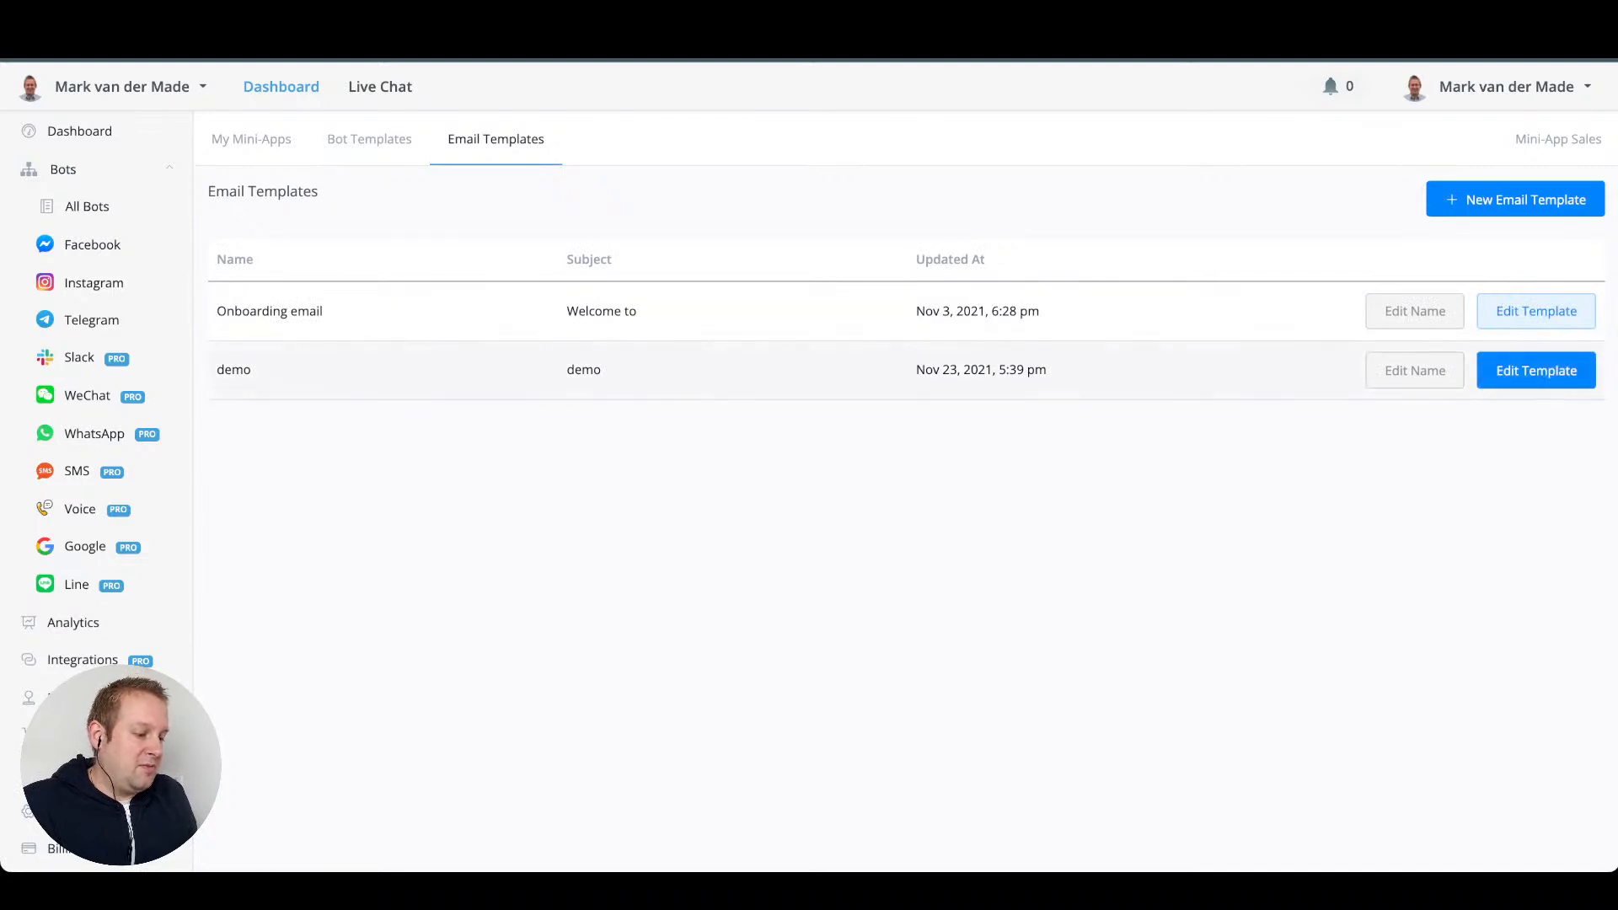
left_click(1536, 370)
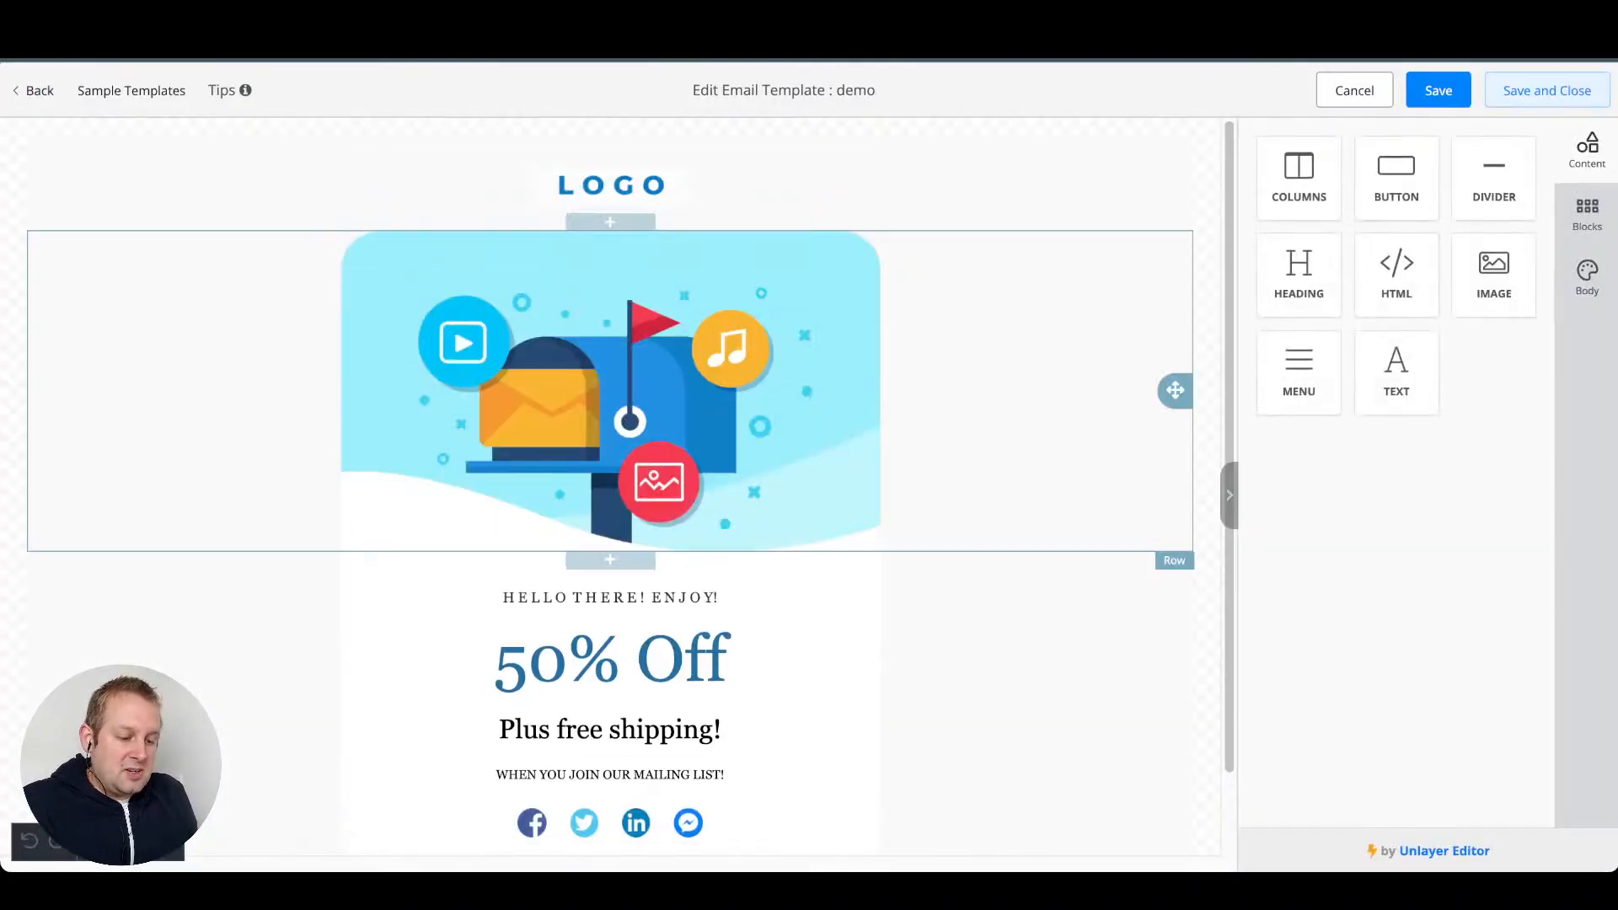
scroll(610, 388, "down", 2)
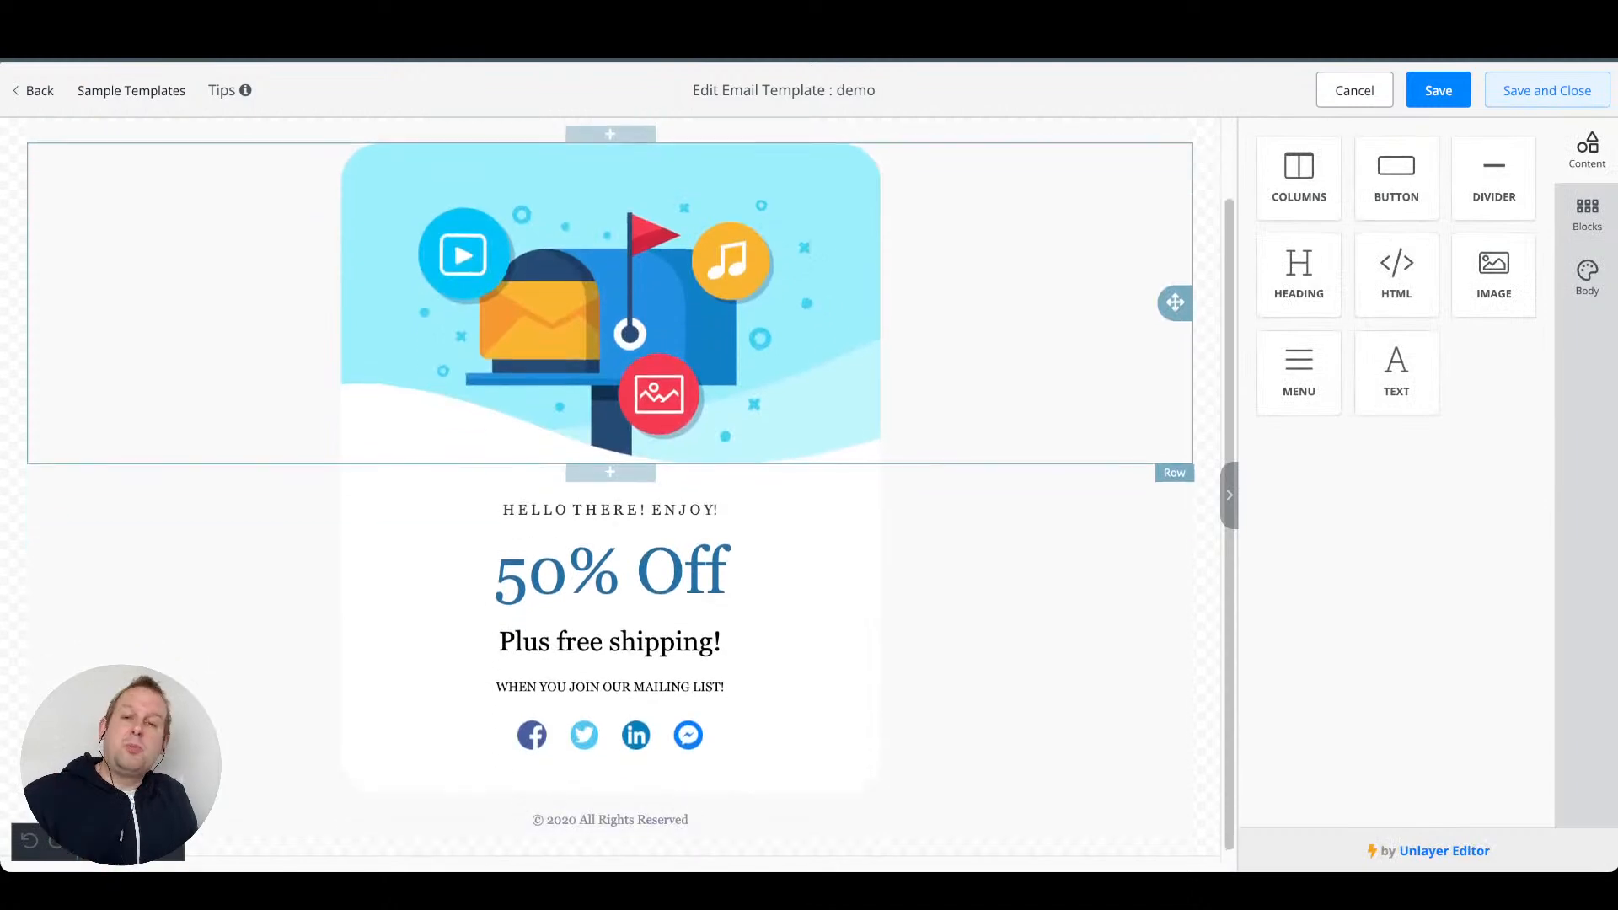
scroll(610, 388, "up", 2)
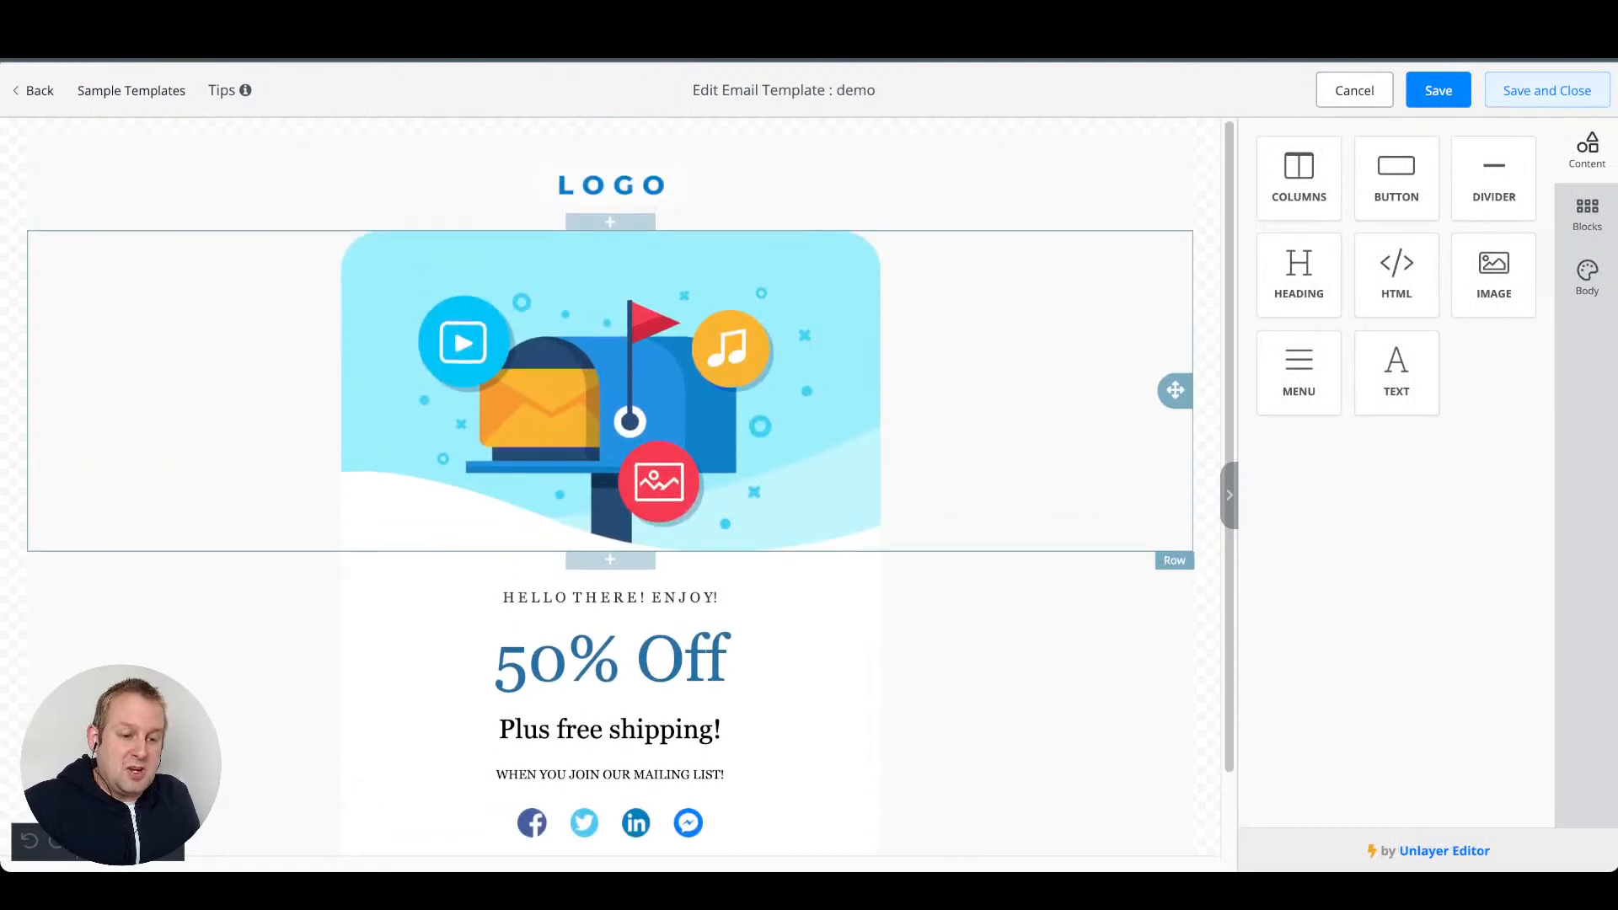
scroll(610, 387, "down", 2)
- Browse the sample email templates and load the Online Healthcare sample into the demo template
left_click(132, 90)
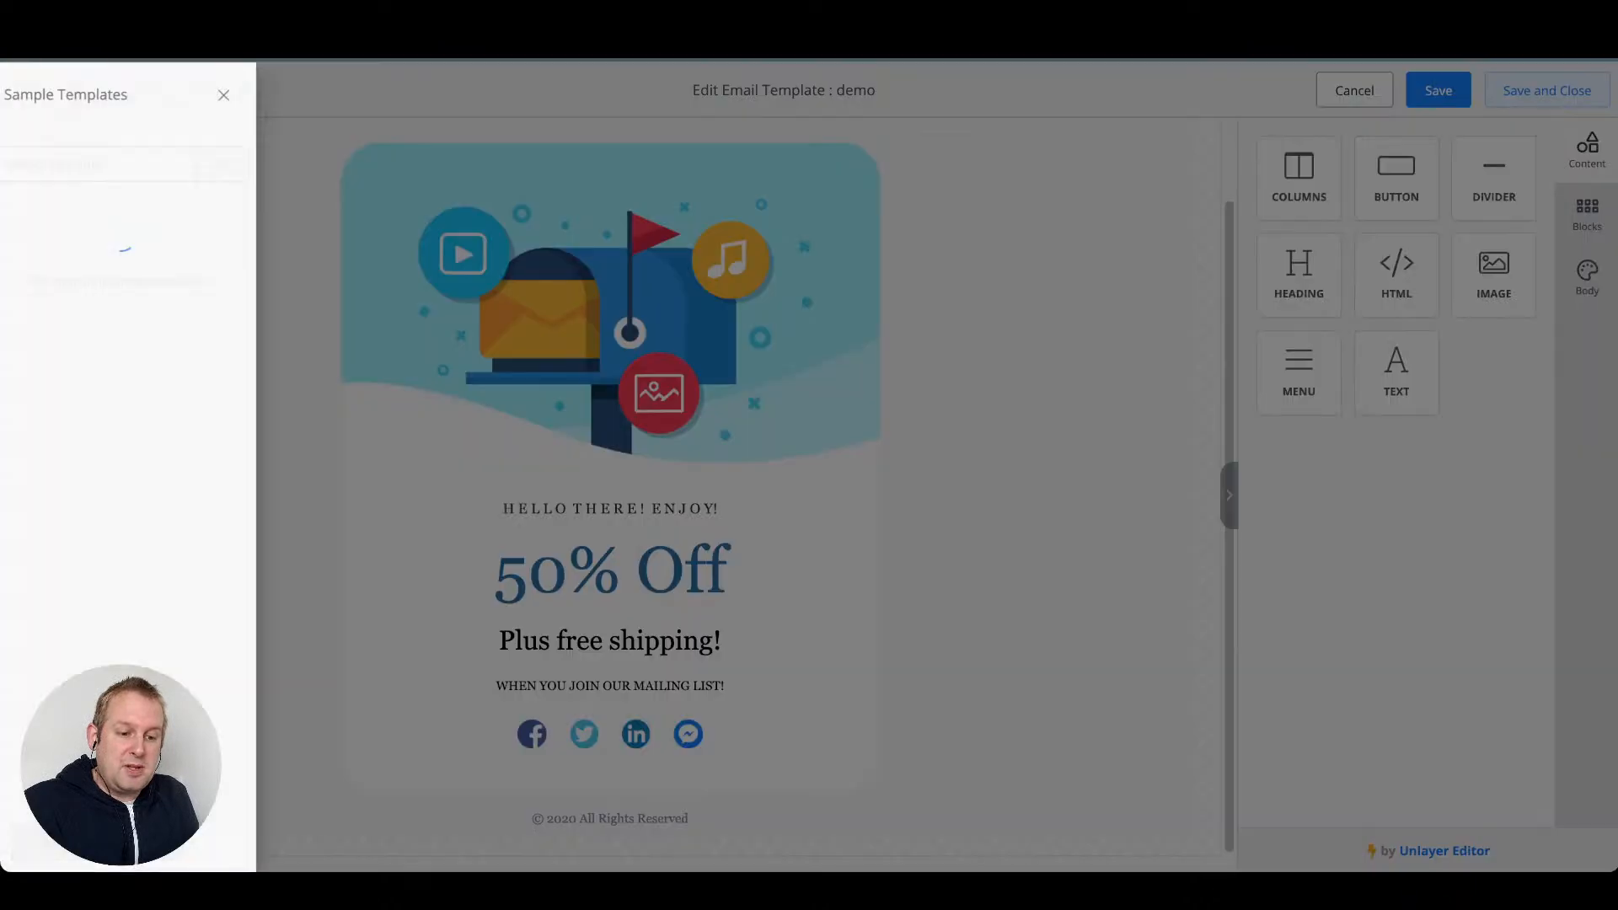
scroll(127, 421, "down", 1)
scroll(126, 505, "down", 10)
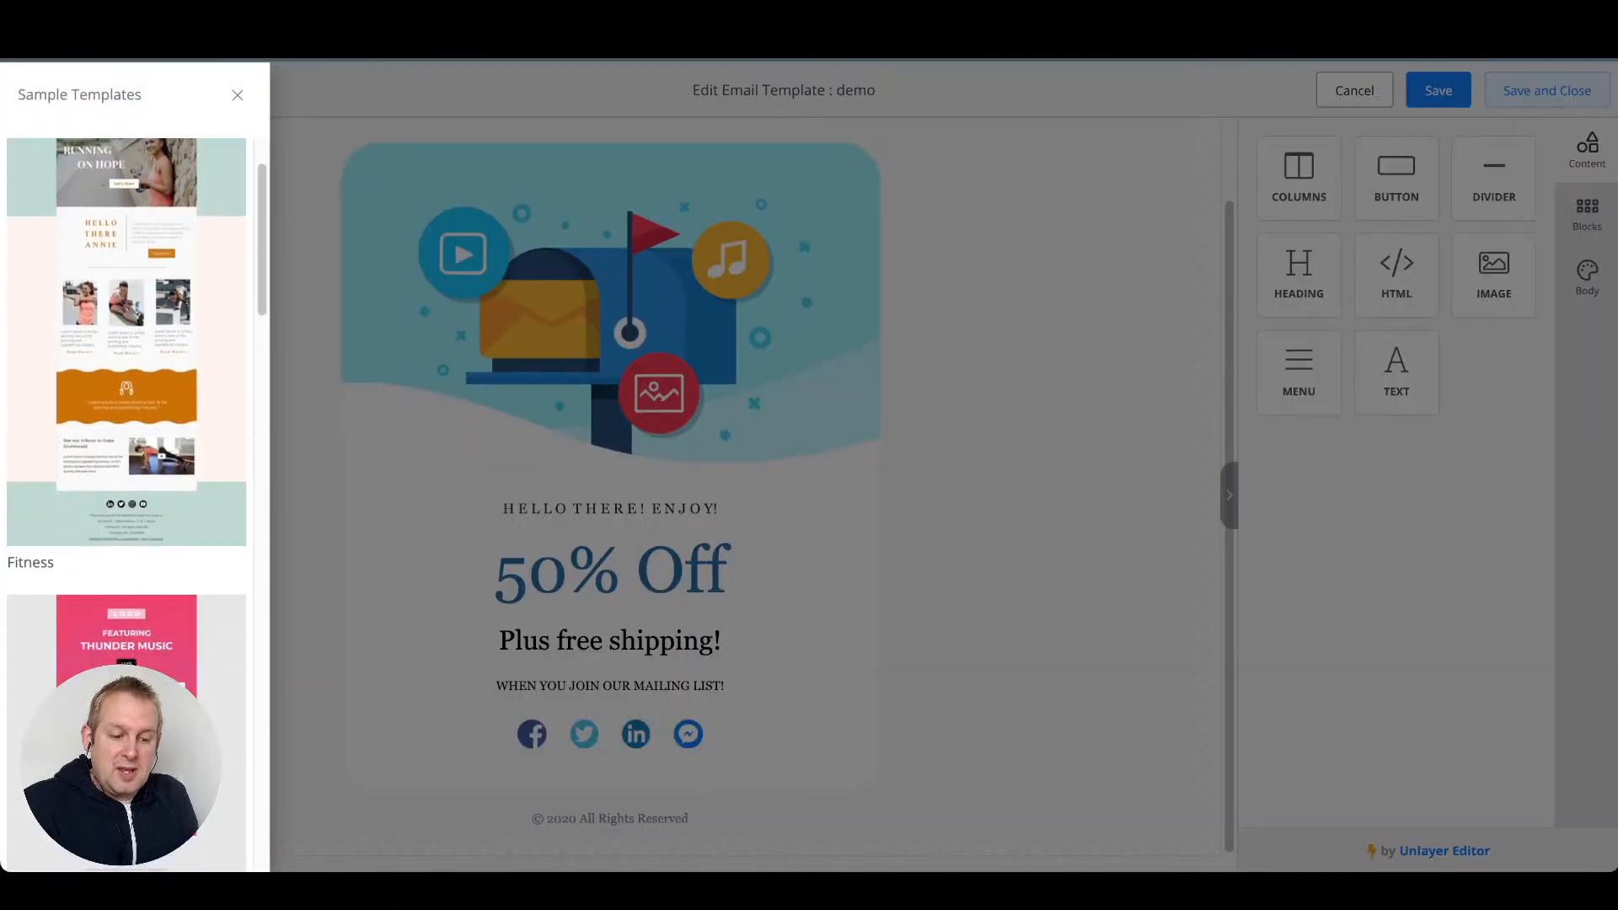
scroll(126, 505, "down", 15)
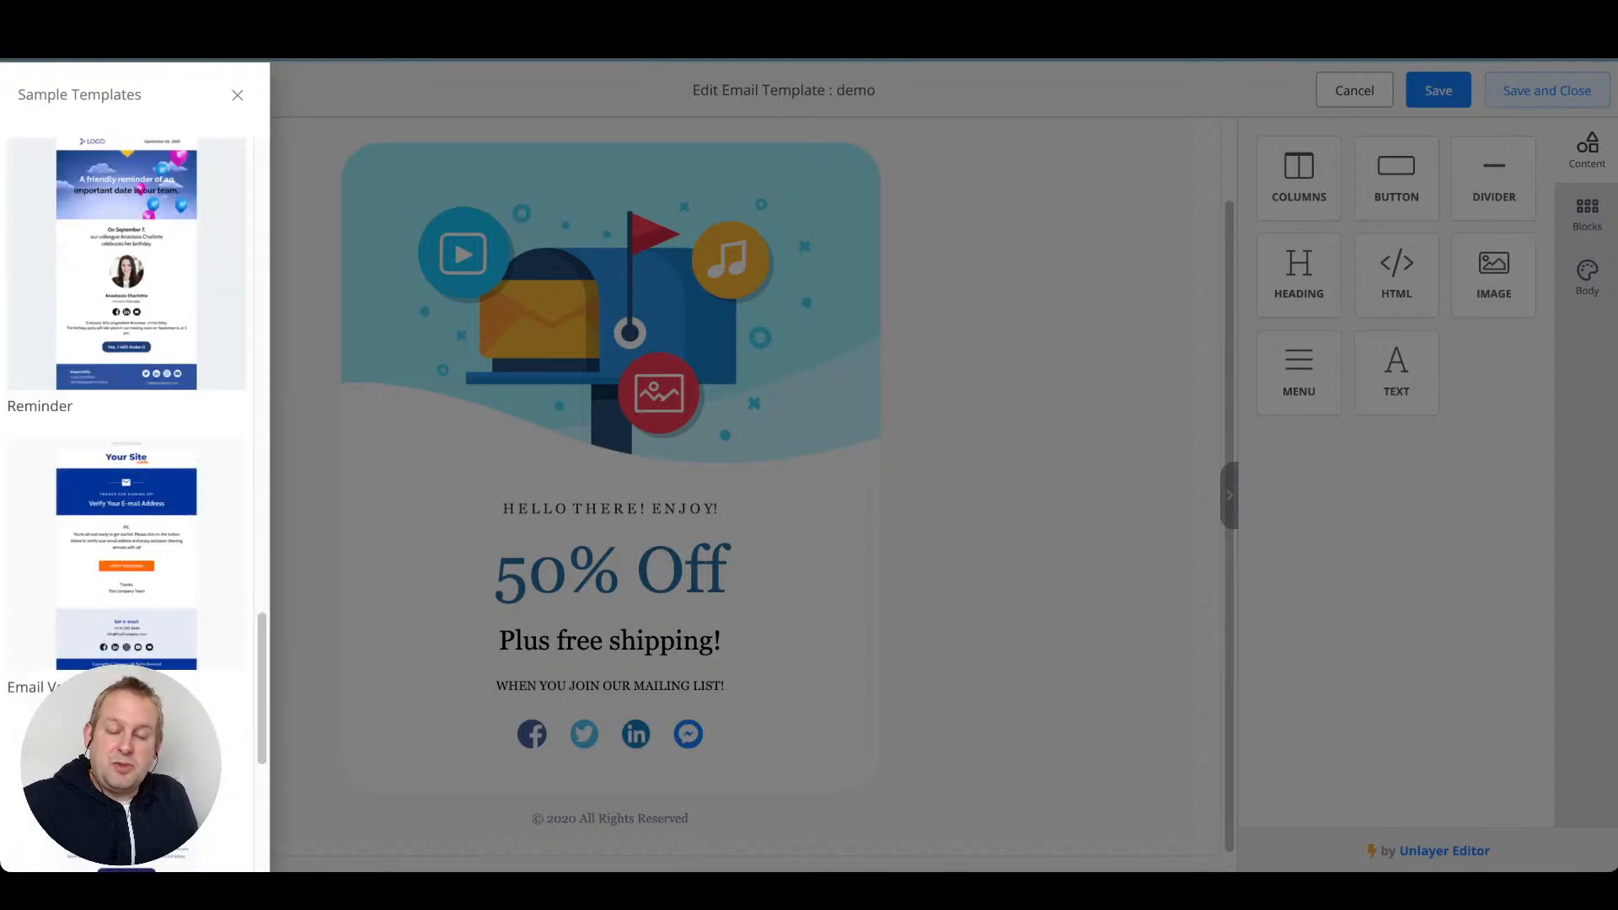
scroll(126, 506, "down", 10)
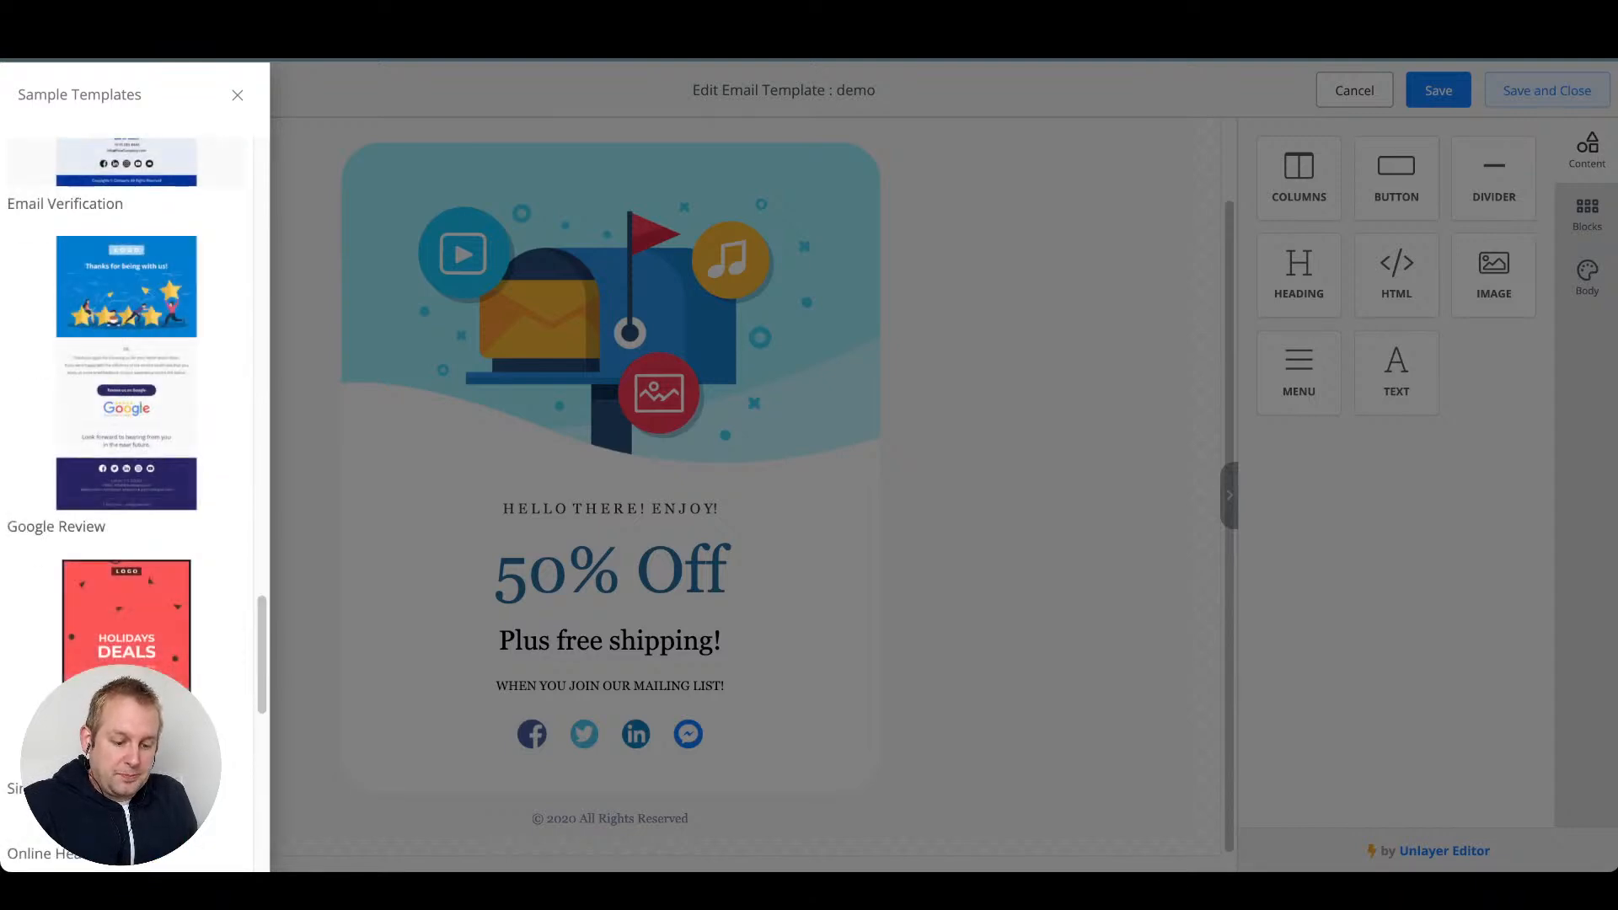
scroll(127, 506, "down", 4)
scroll(126, 379, "down", 3)
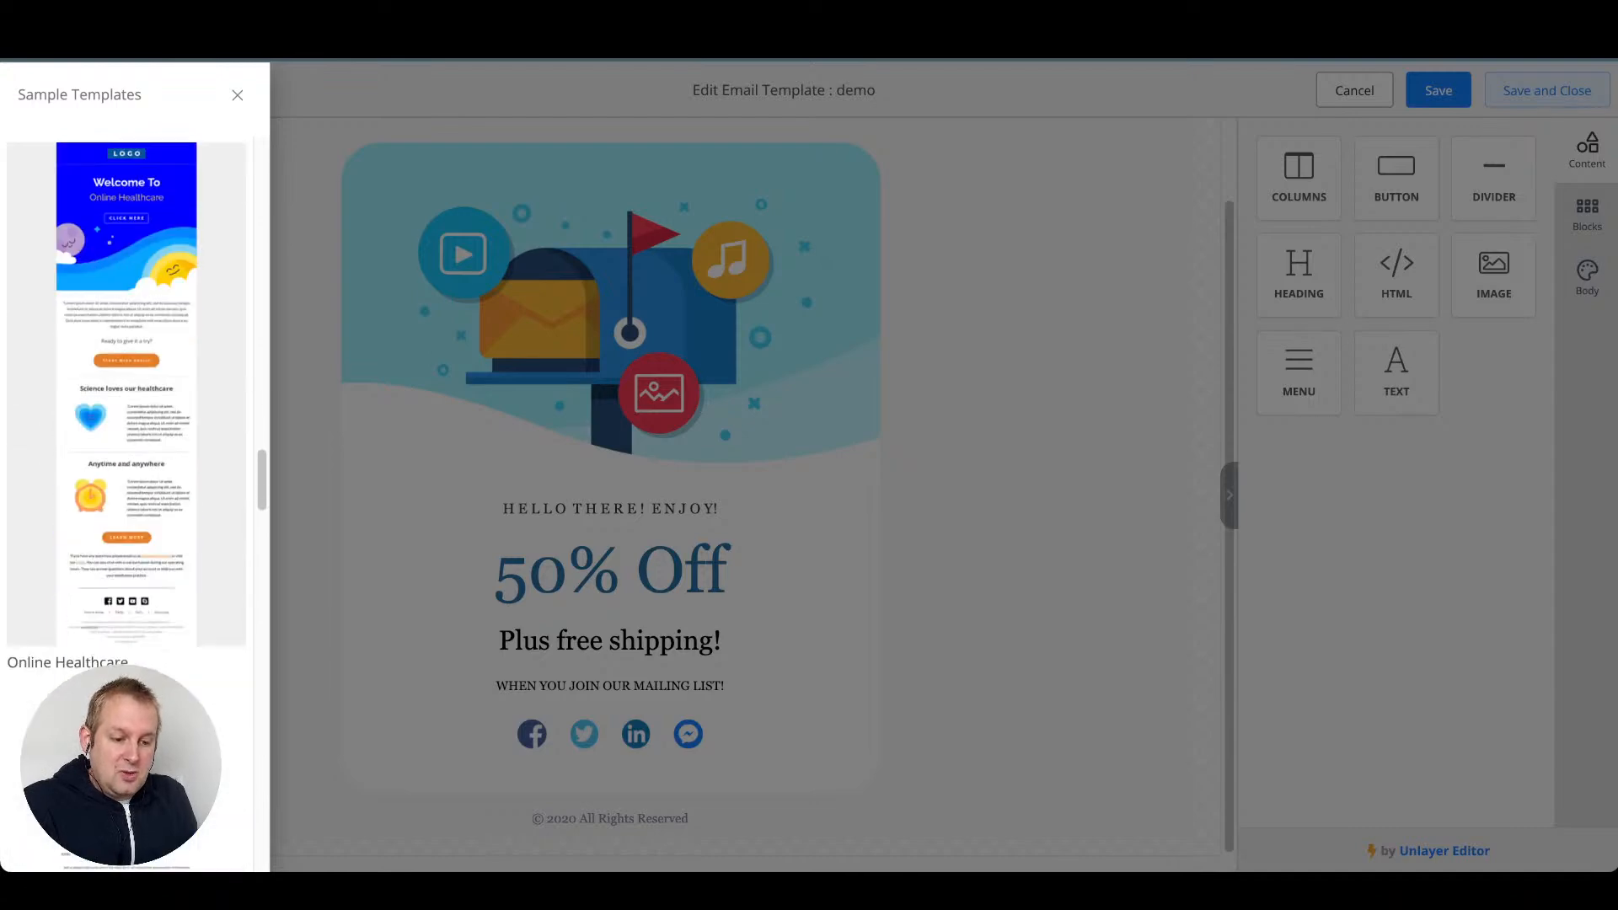
scroll(126, 380, "down", 2)
scroll(126, 379, "up", 2)
left_click(127, 337)
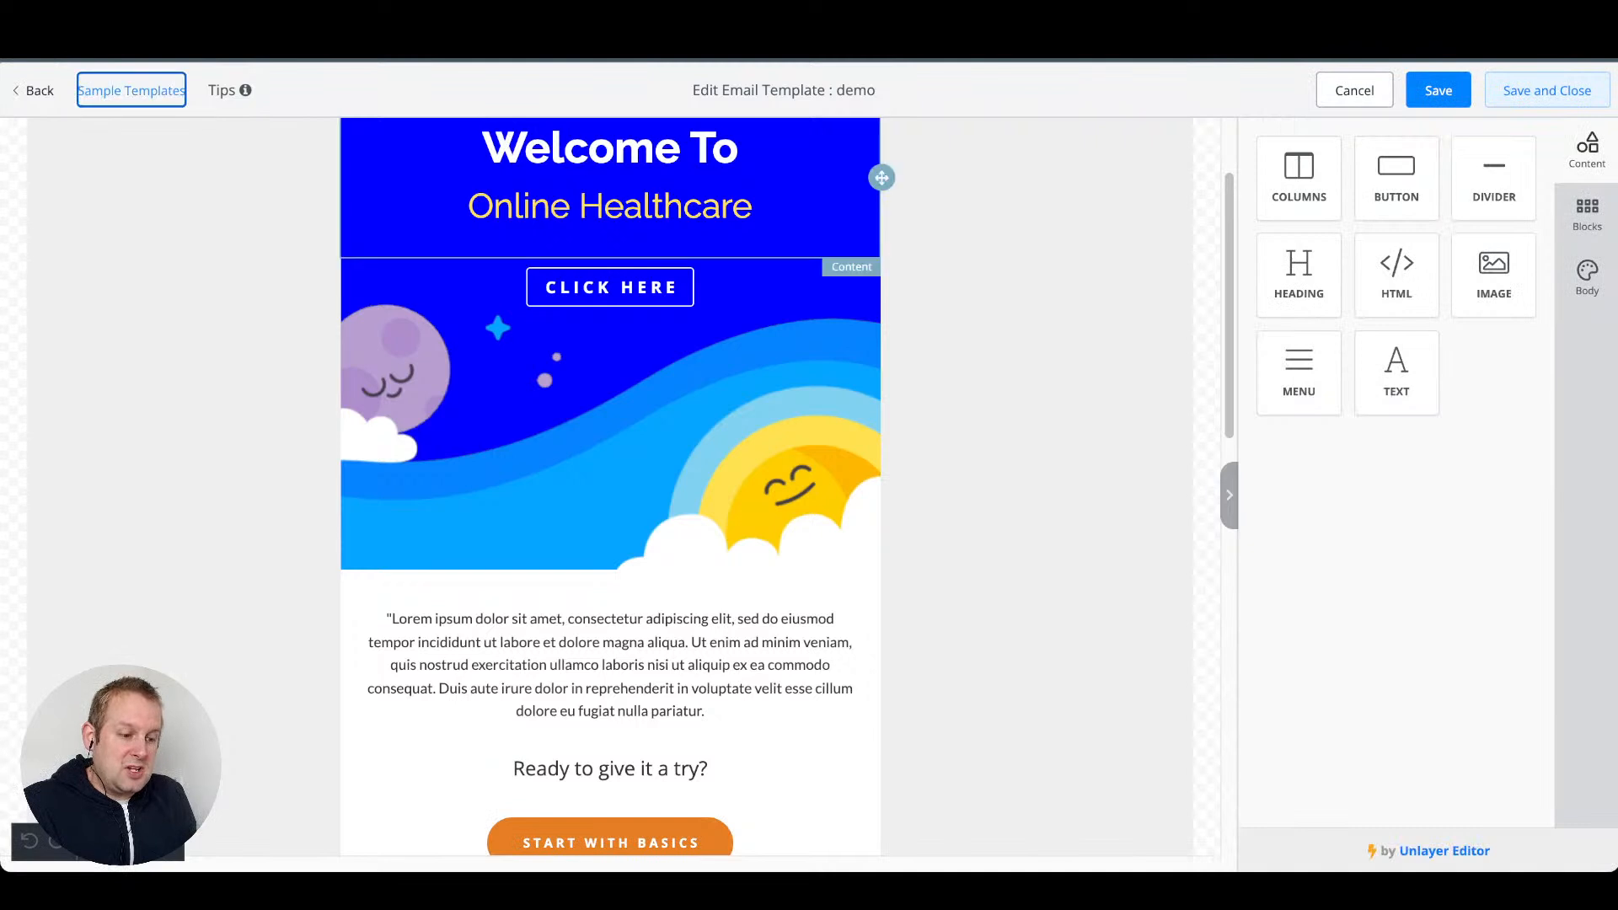
- Replace the email's "Welcome To" heading with "demo"
left_click(610, 177)
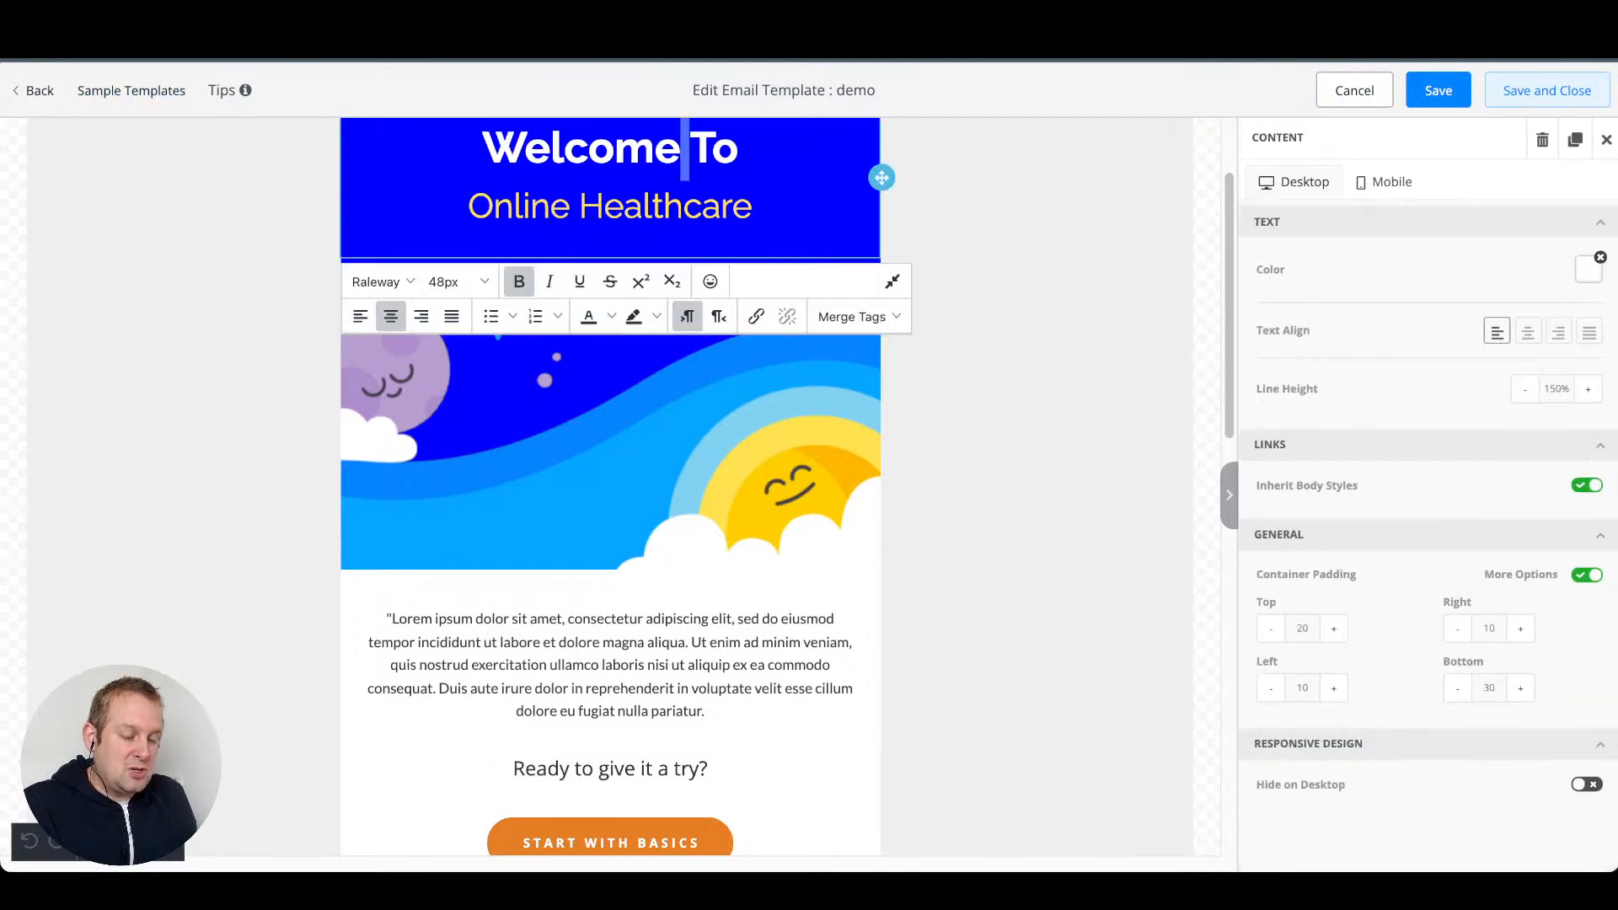
triple_click(684, 148)
type("demo")
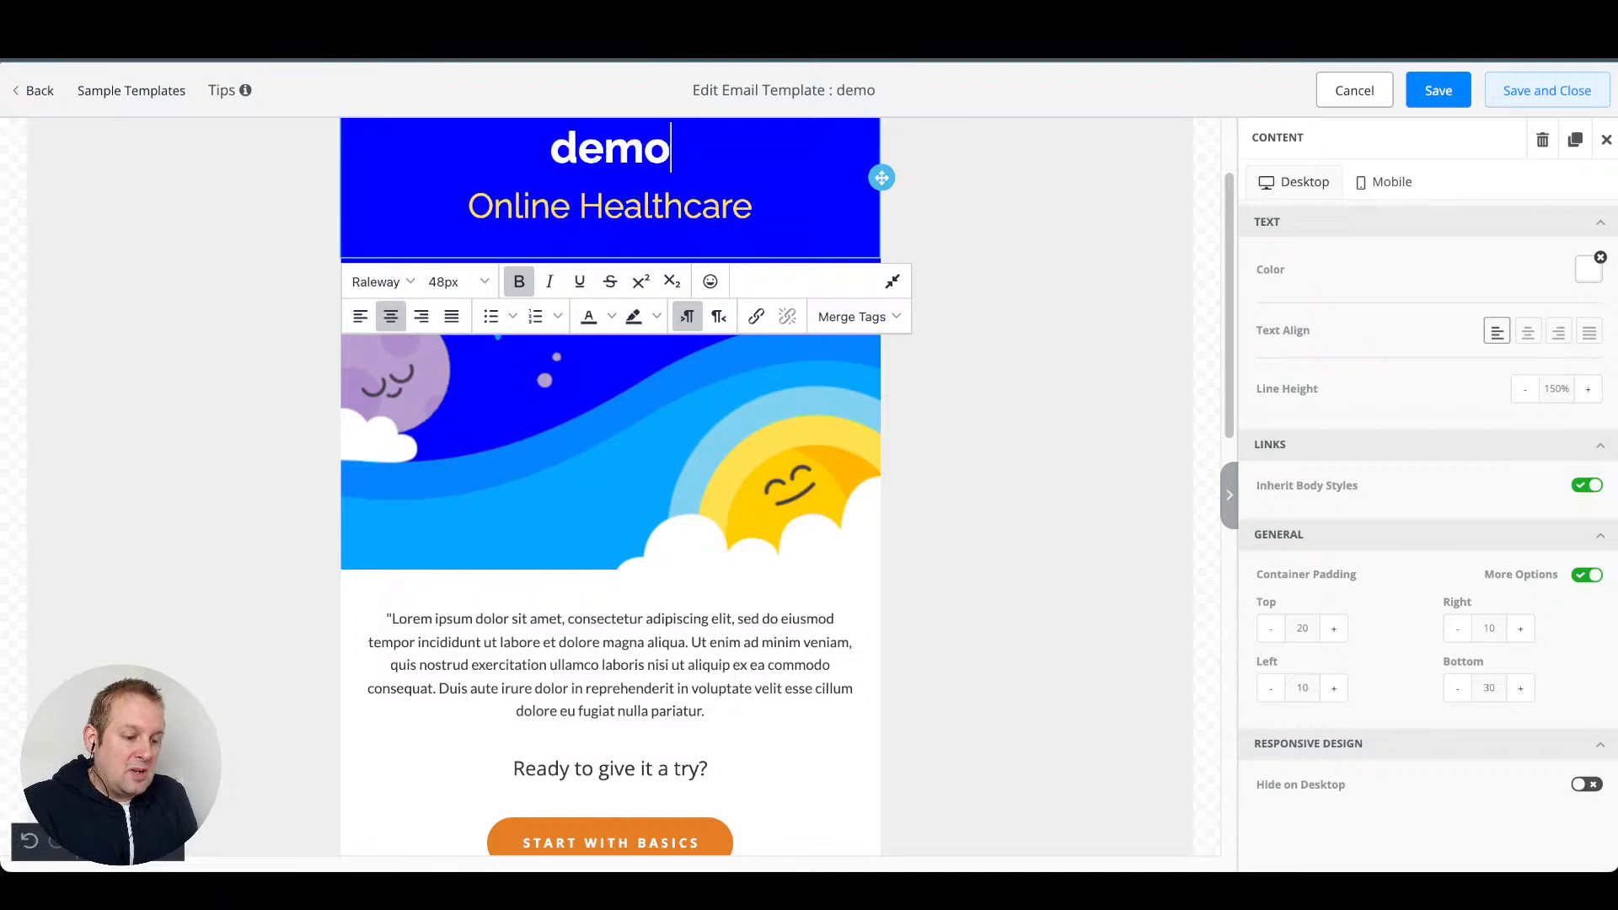
- Inspect the subtitle and the header image's divider settings, and discard all edits to the email template
triple_click(684, 206)
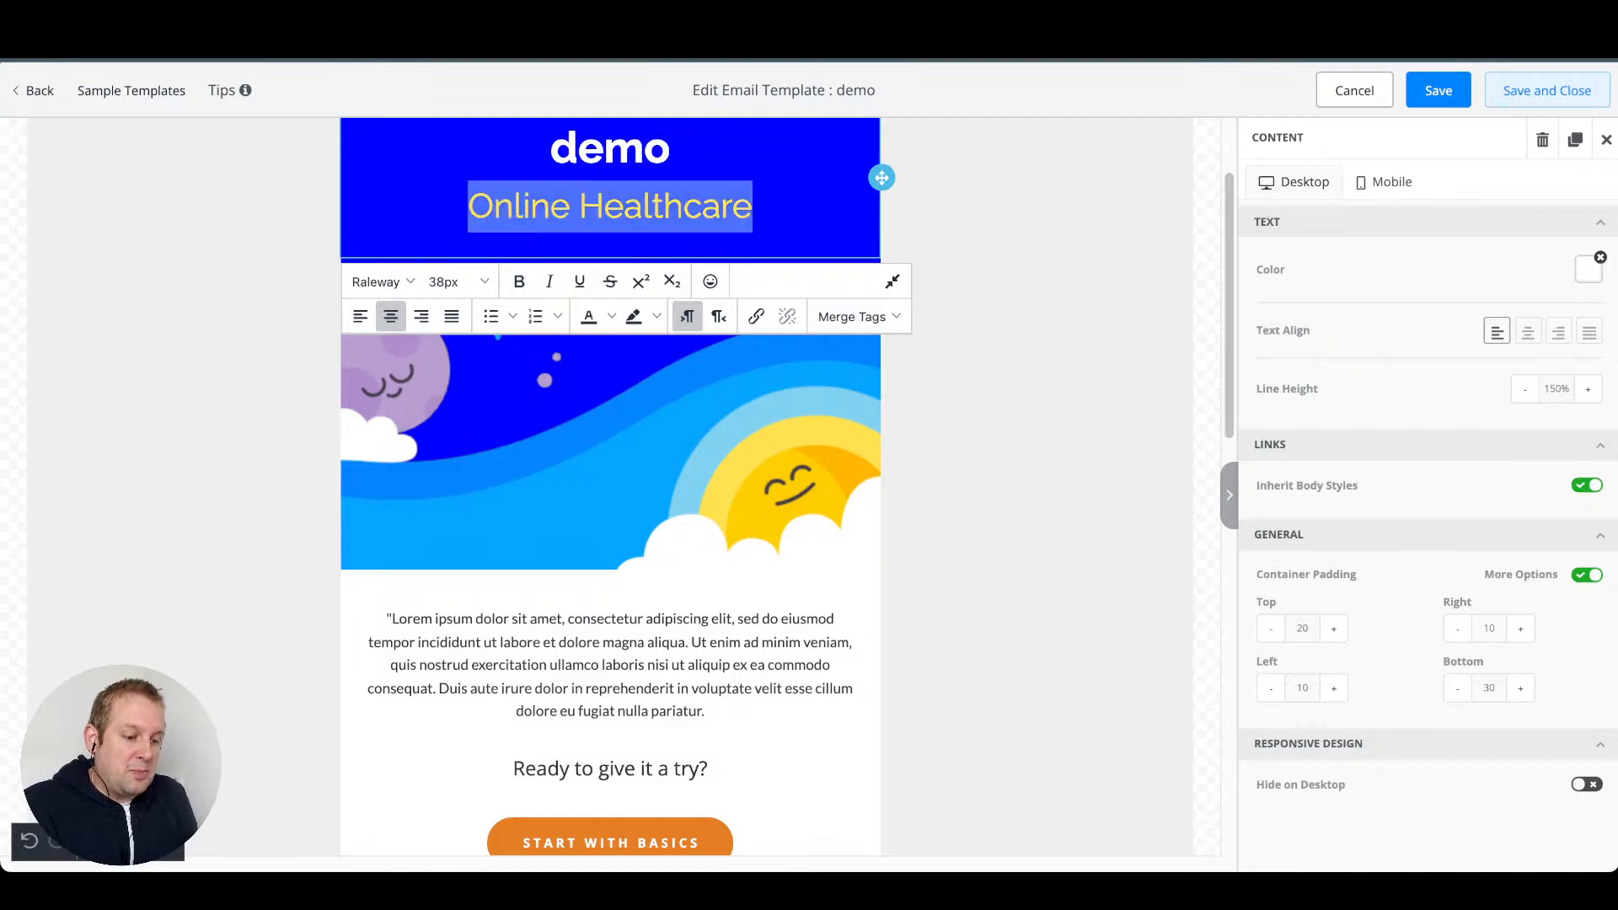
left_click(666, 442)
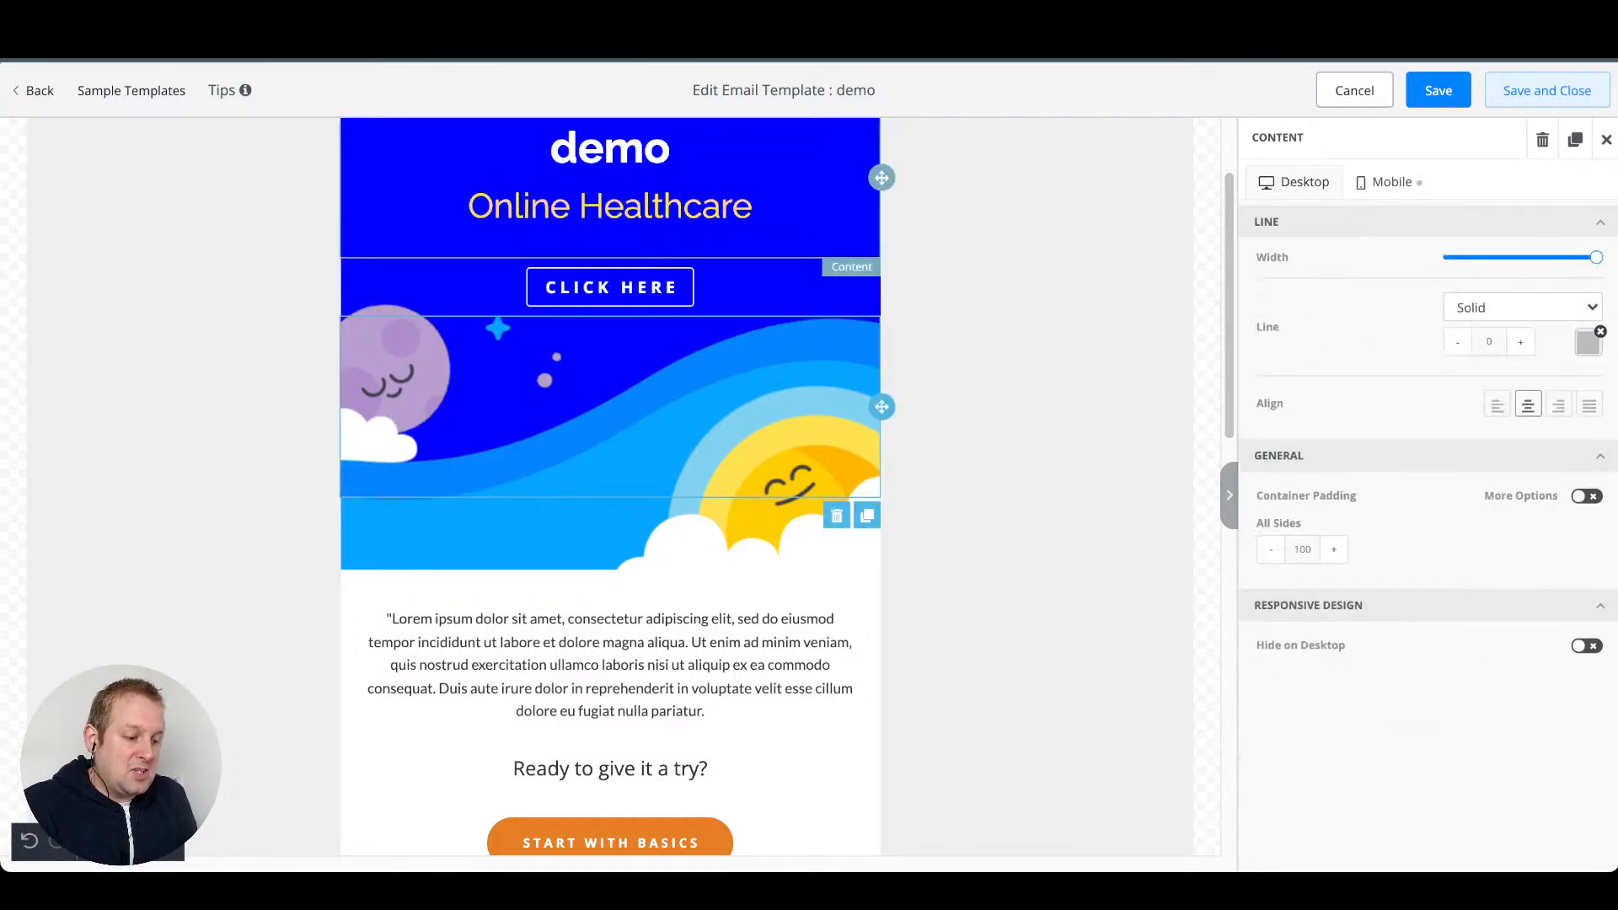
left_click(649, 198)
left_click(649, 438)
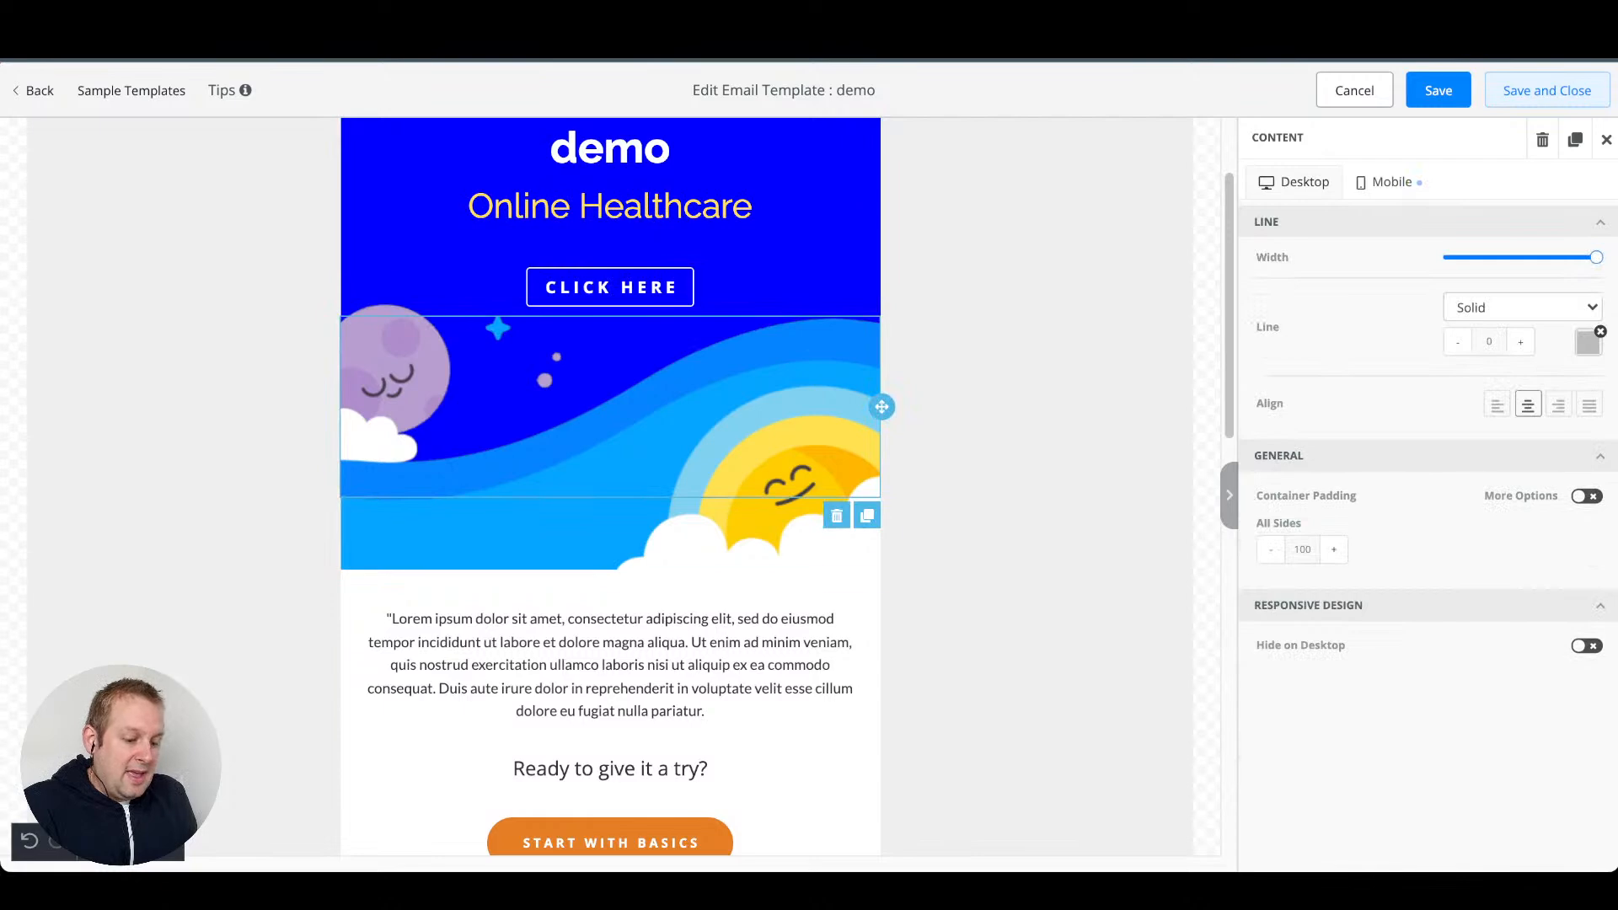
scroll(610, 518, "down", 2)
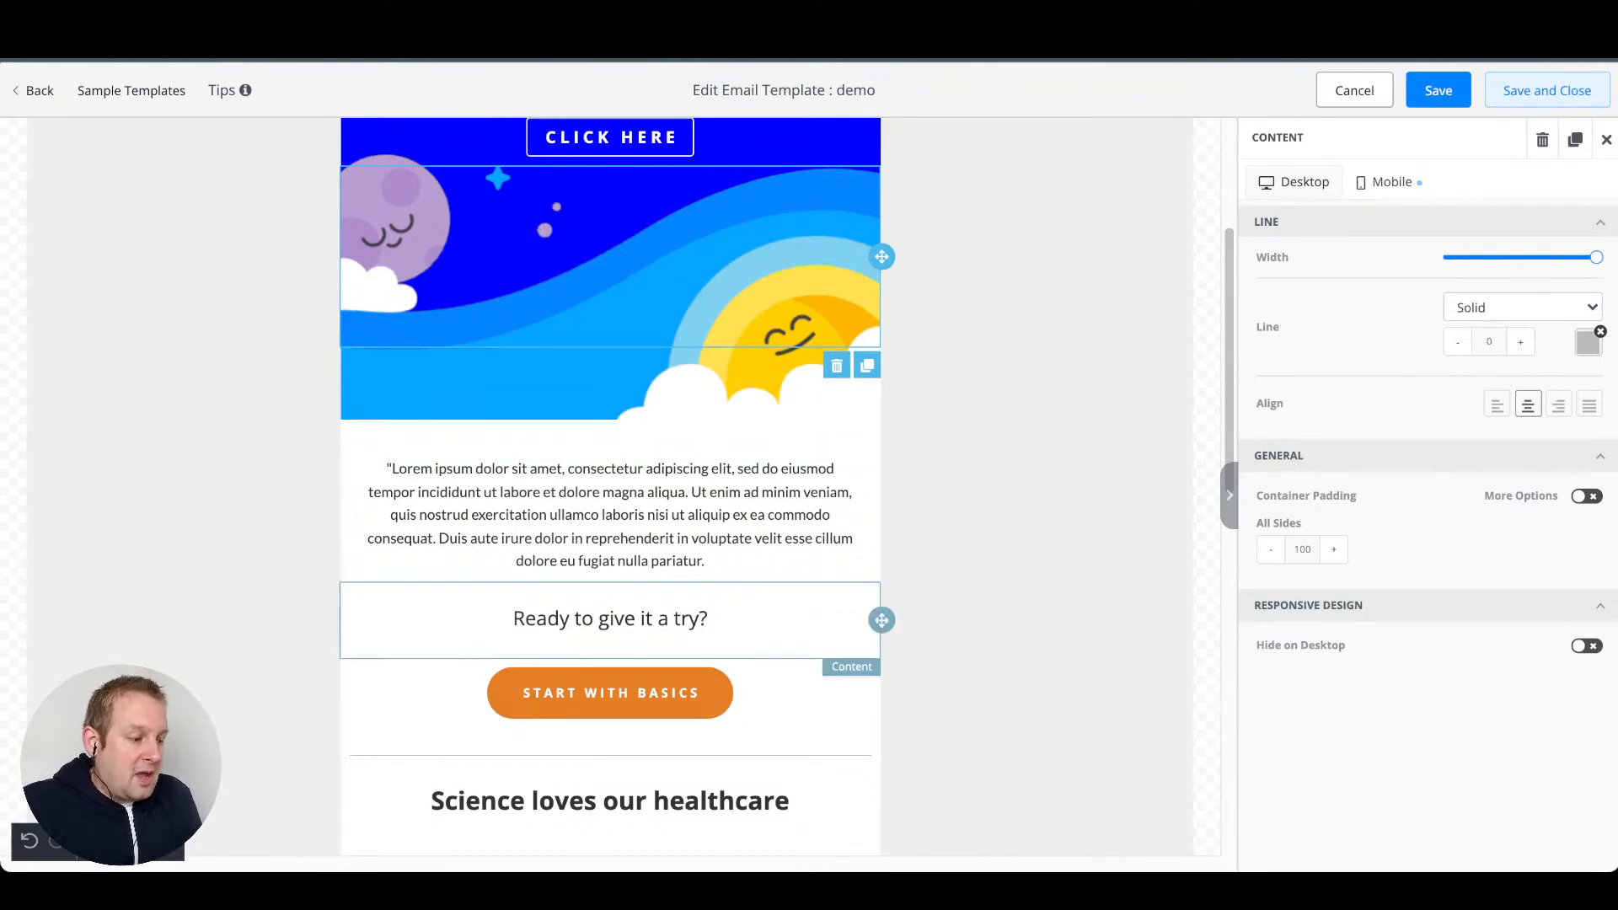
left_click(1355, 90)
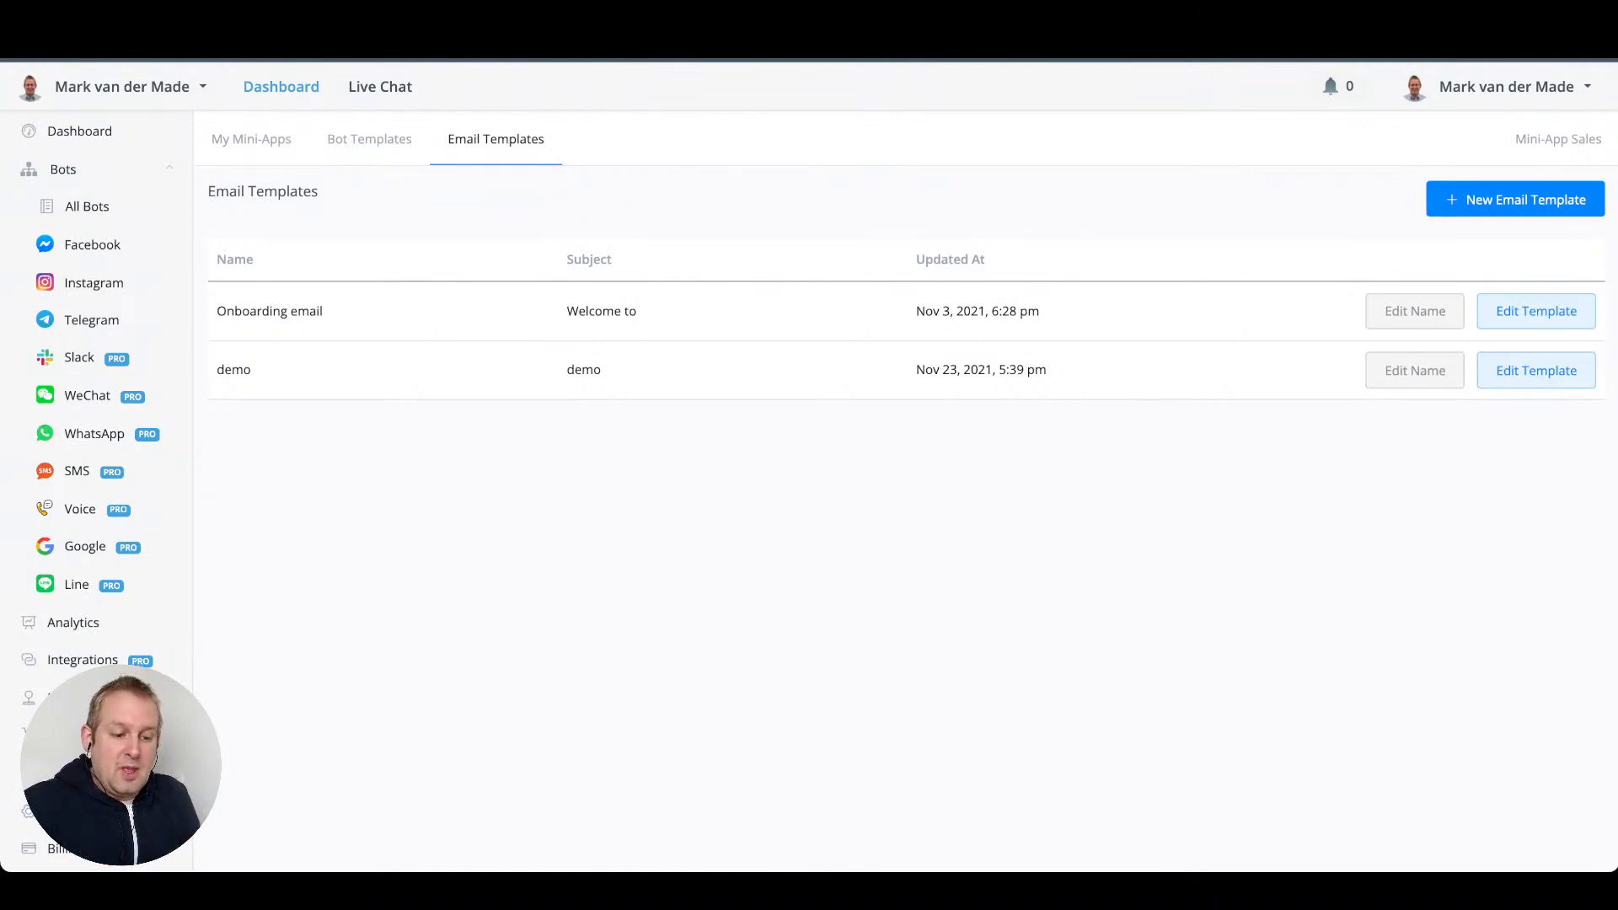
- Open the Facebook bot of the first connected page and display its list of flows
left_click(92, 245)
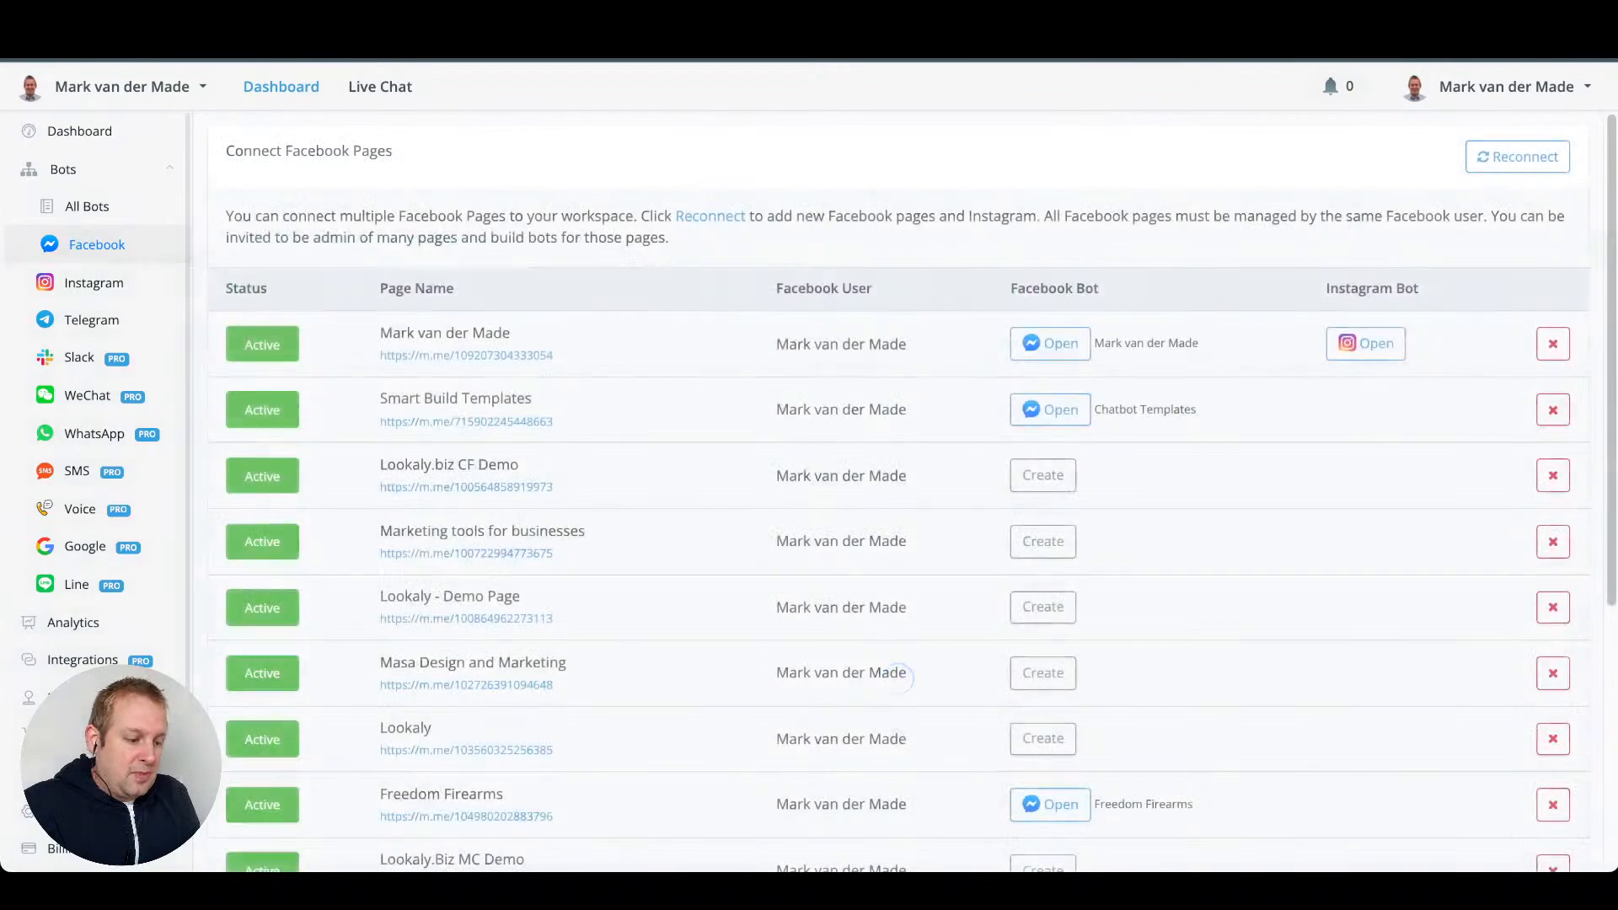
left_click(1050, 344)
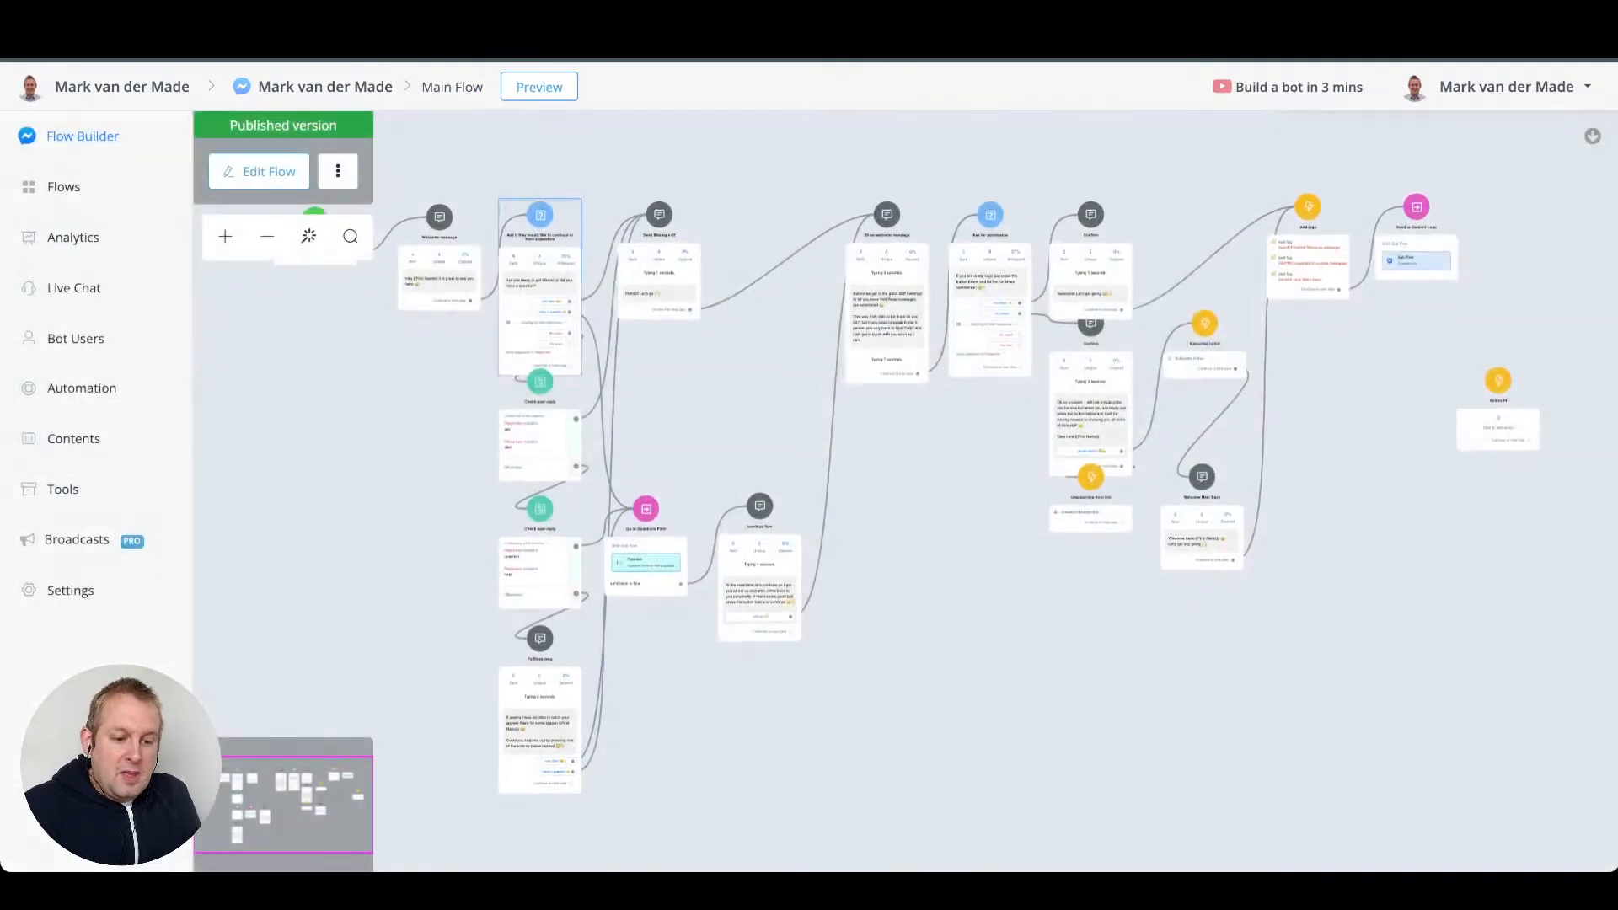
left_click(63, 187)
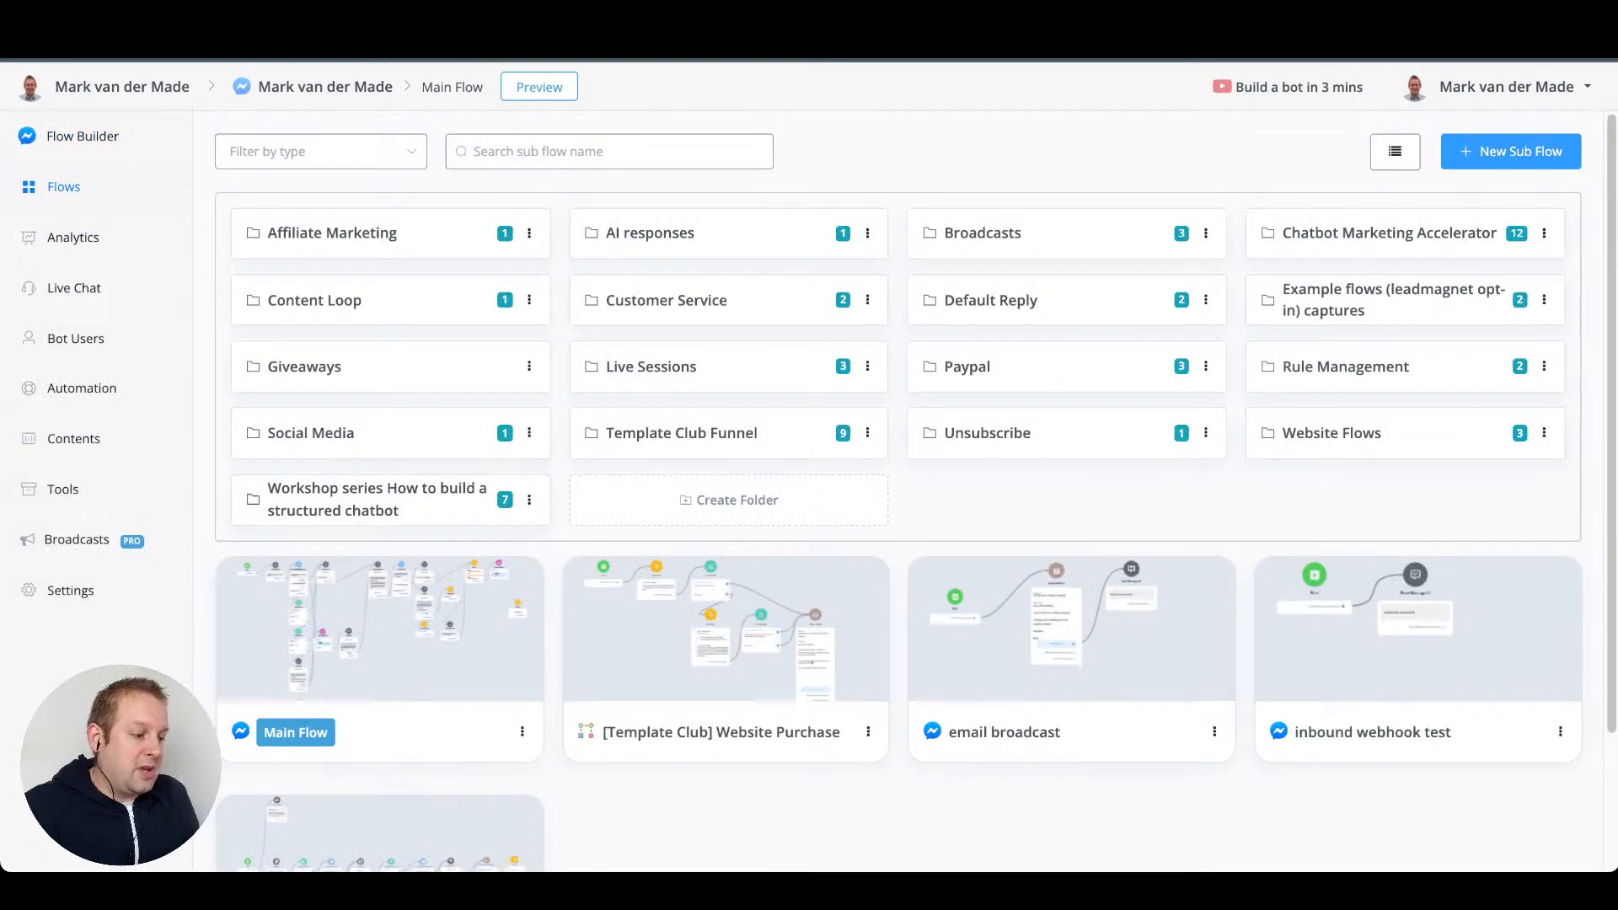
- Create a Facebook sub flow named "omnichannel live demo" and move its Start node toward the canvas's upper left
left_click(1511, 151)
left_click(863, 365)
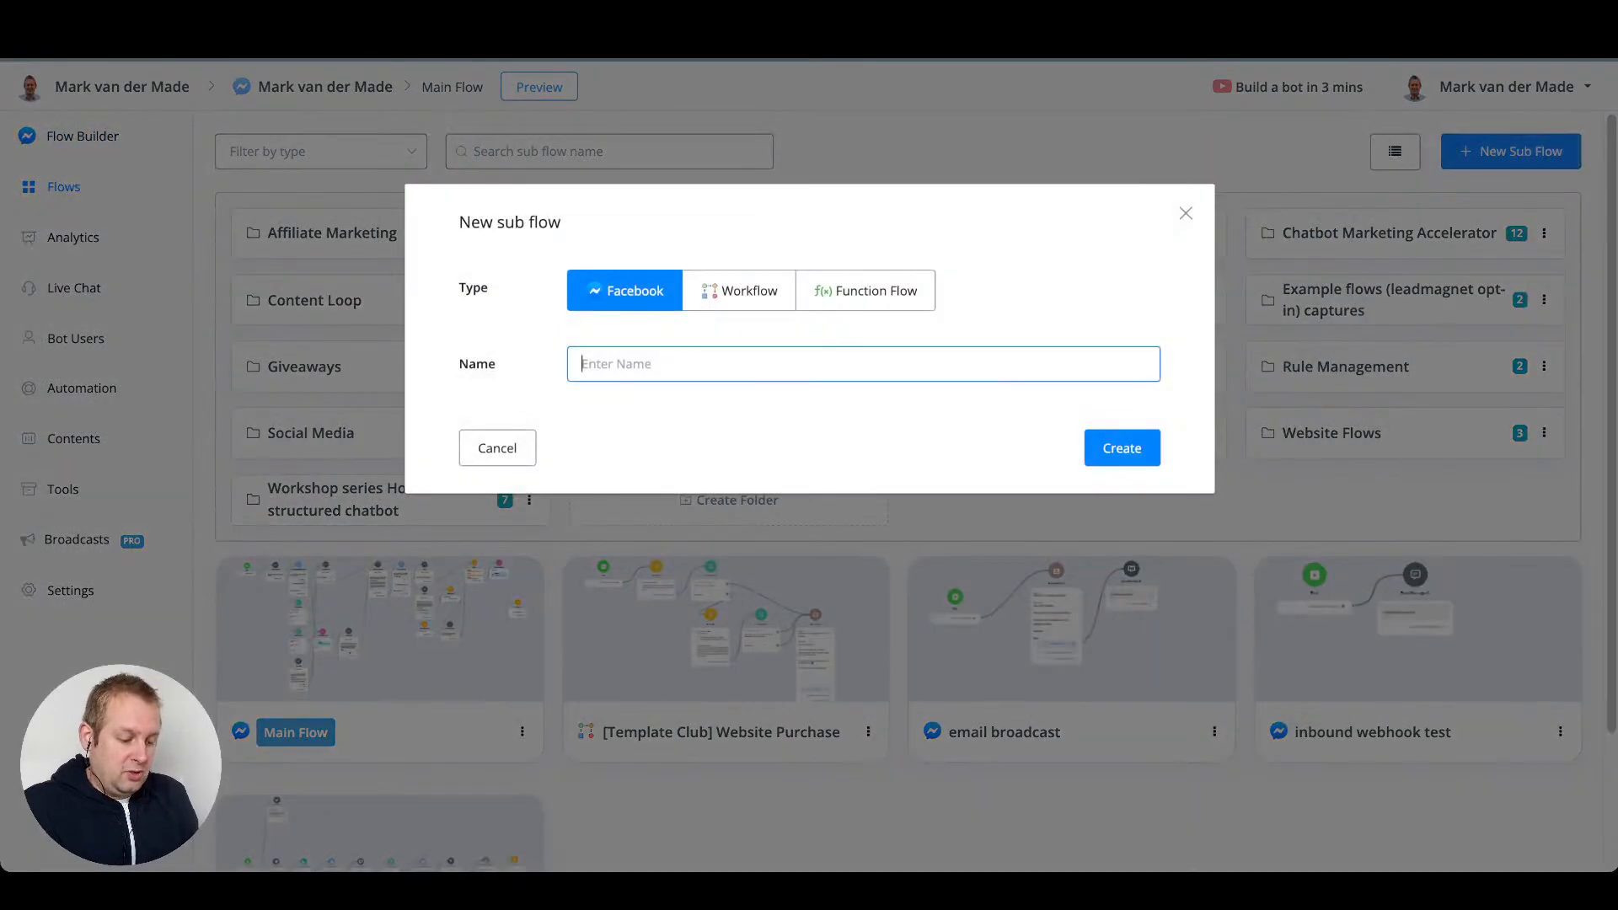
type("omnichannl")
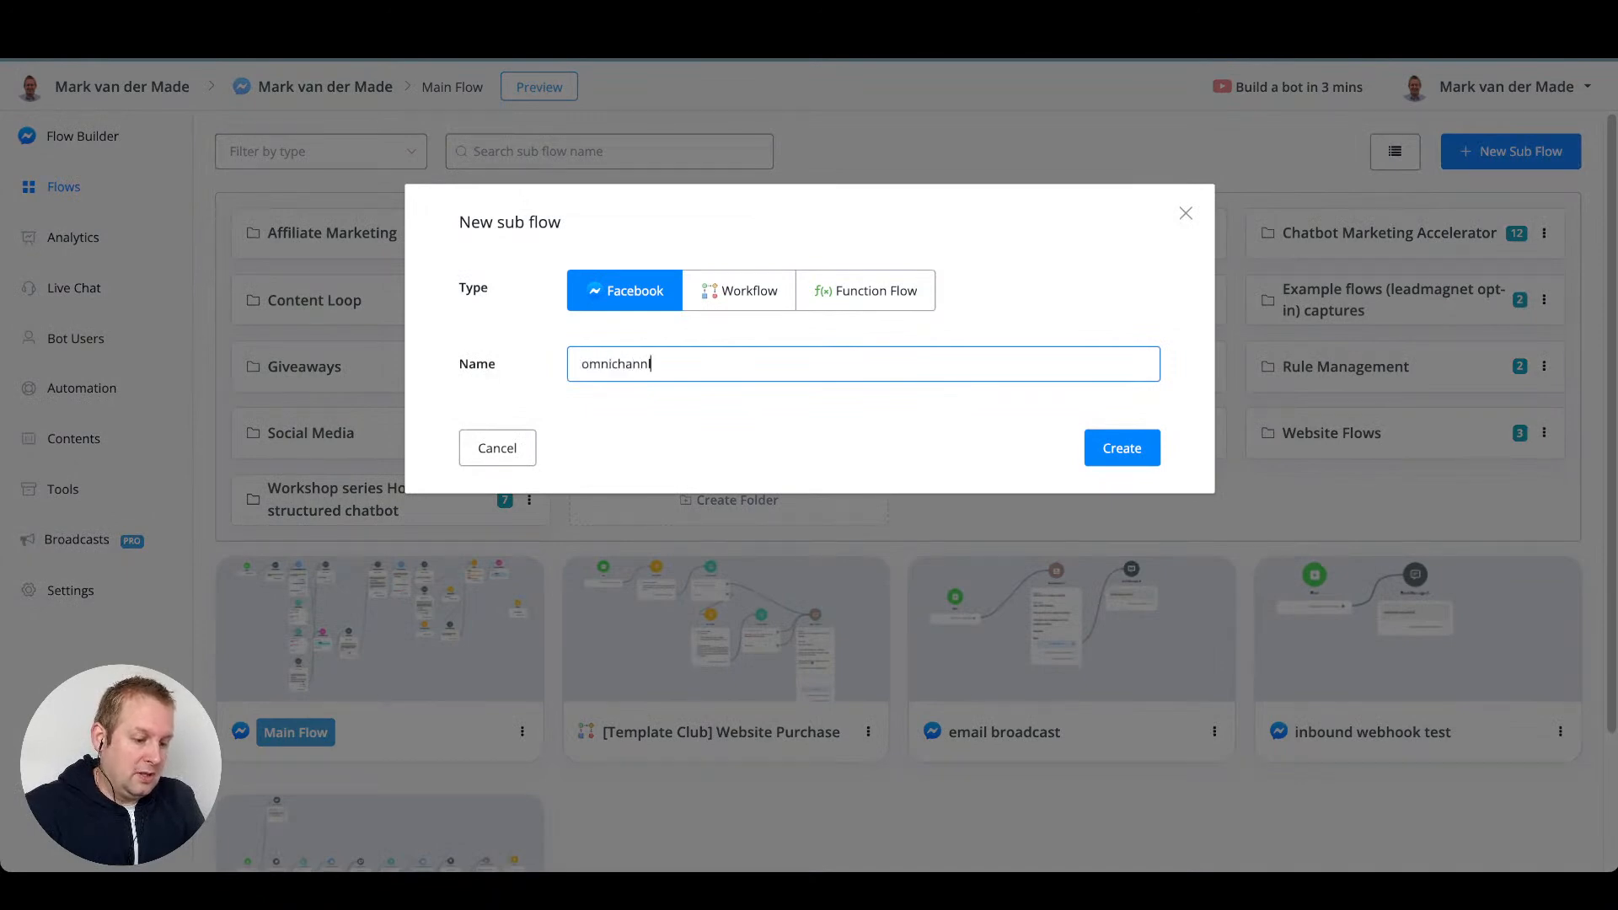
key("BackSpace")
type("el ")
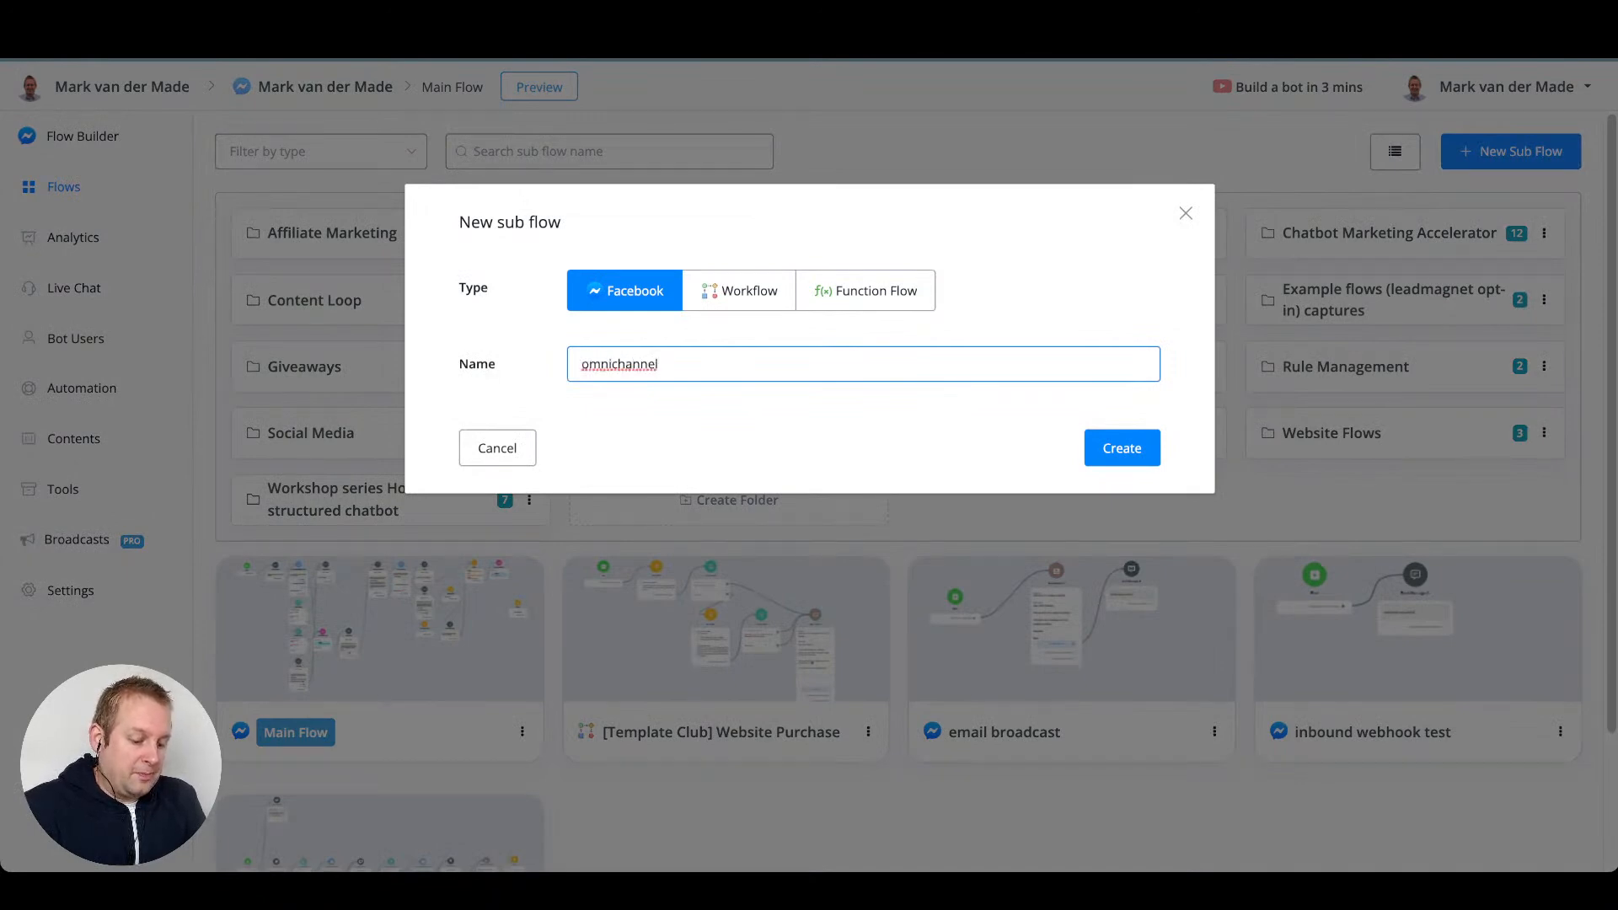
type("live demo")
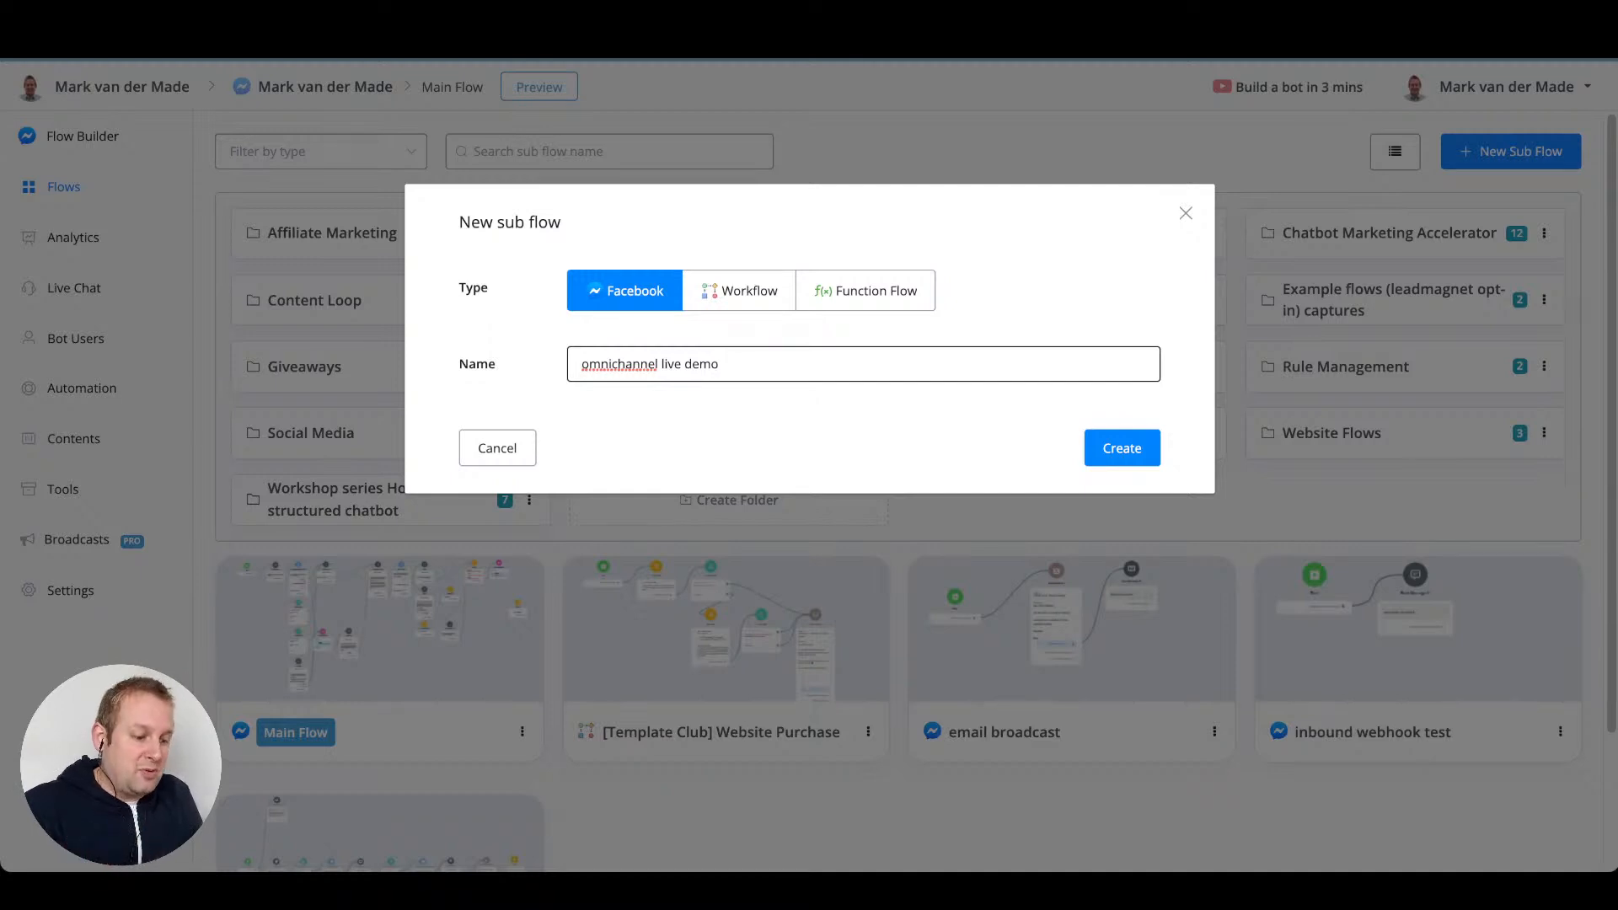
left_click(1122, 448)
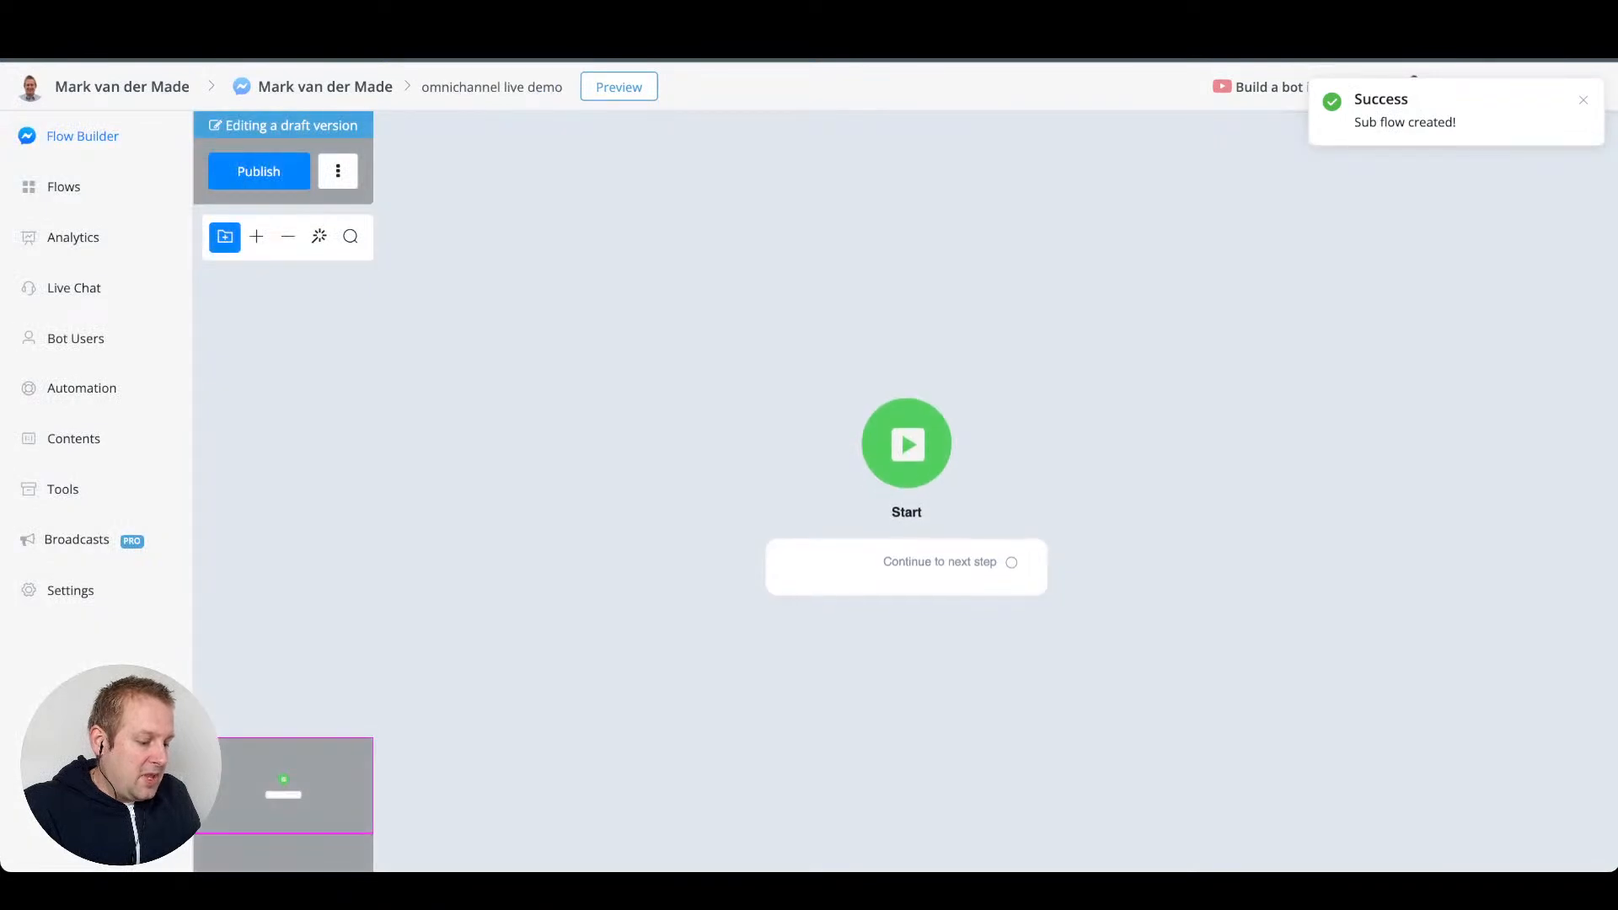
left_click_drag(907, 442, 610, 289)
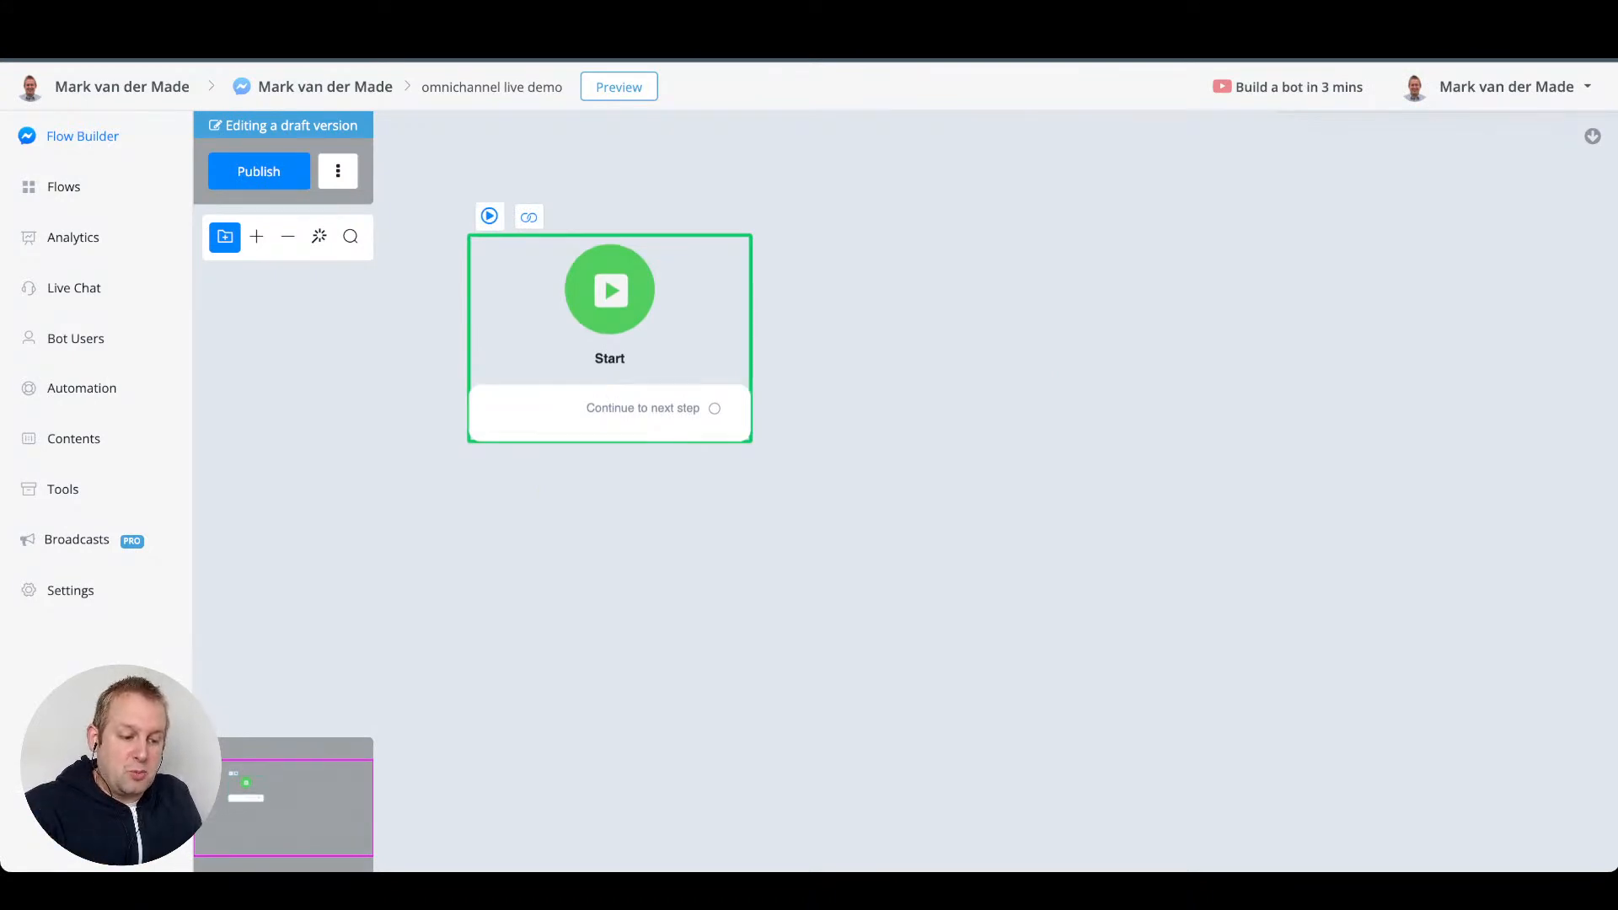
- Add a Send Message step connected to the Start node and name it "Intro msg"
left_click_drag(609, 289, 540, 358)
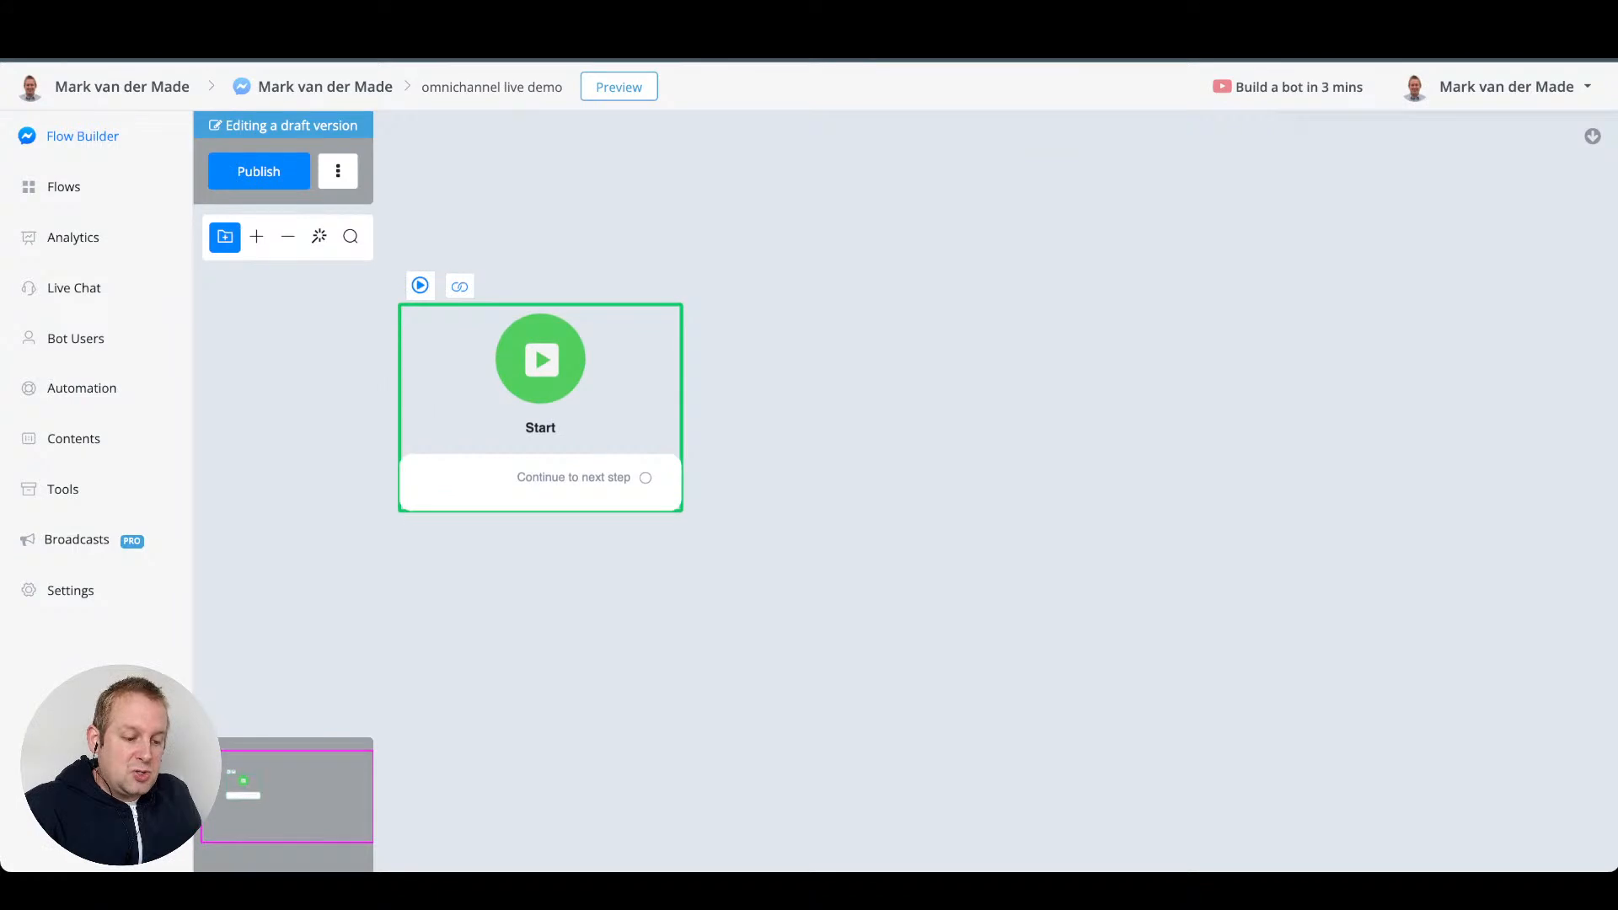
left_click_drag(648, 478, 846, 376)
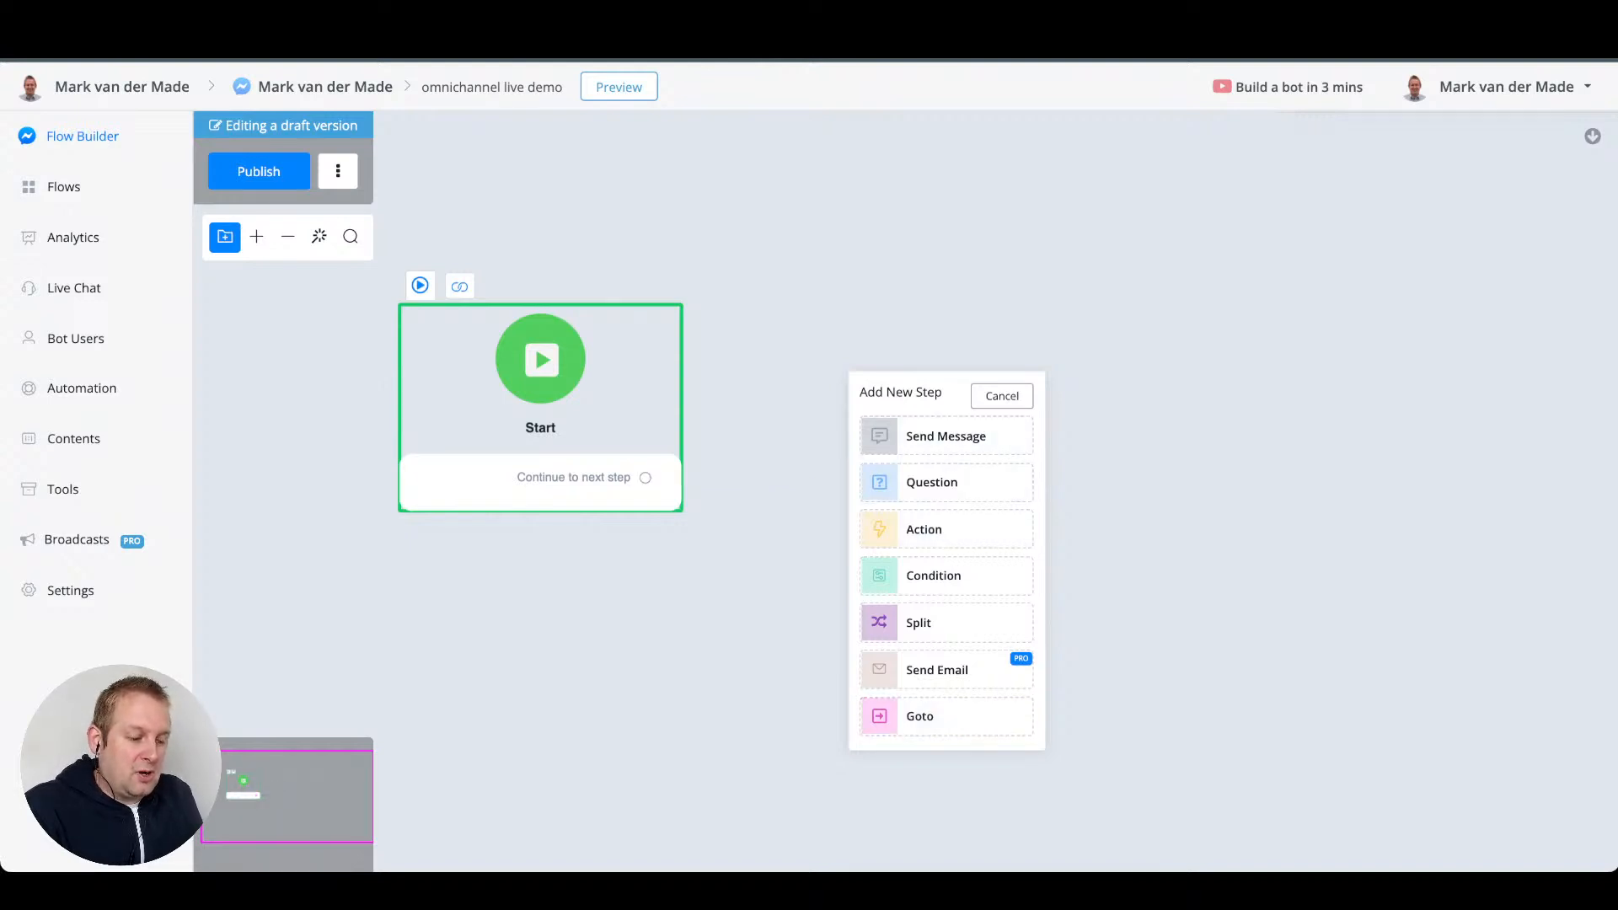
left_click(946, 436)
left_click_drag(1456, 137, 1335, 136)
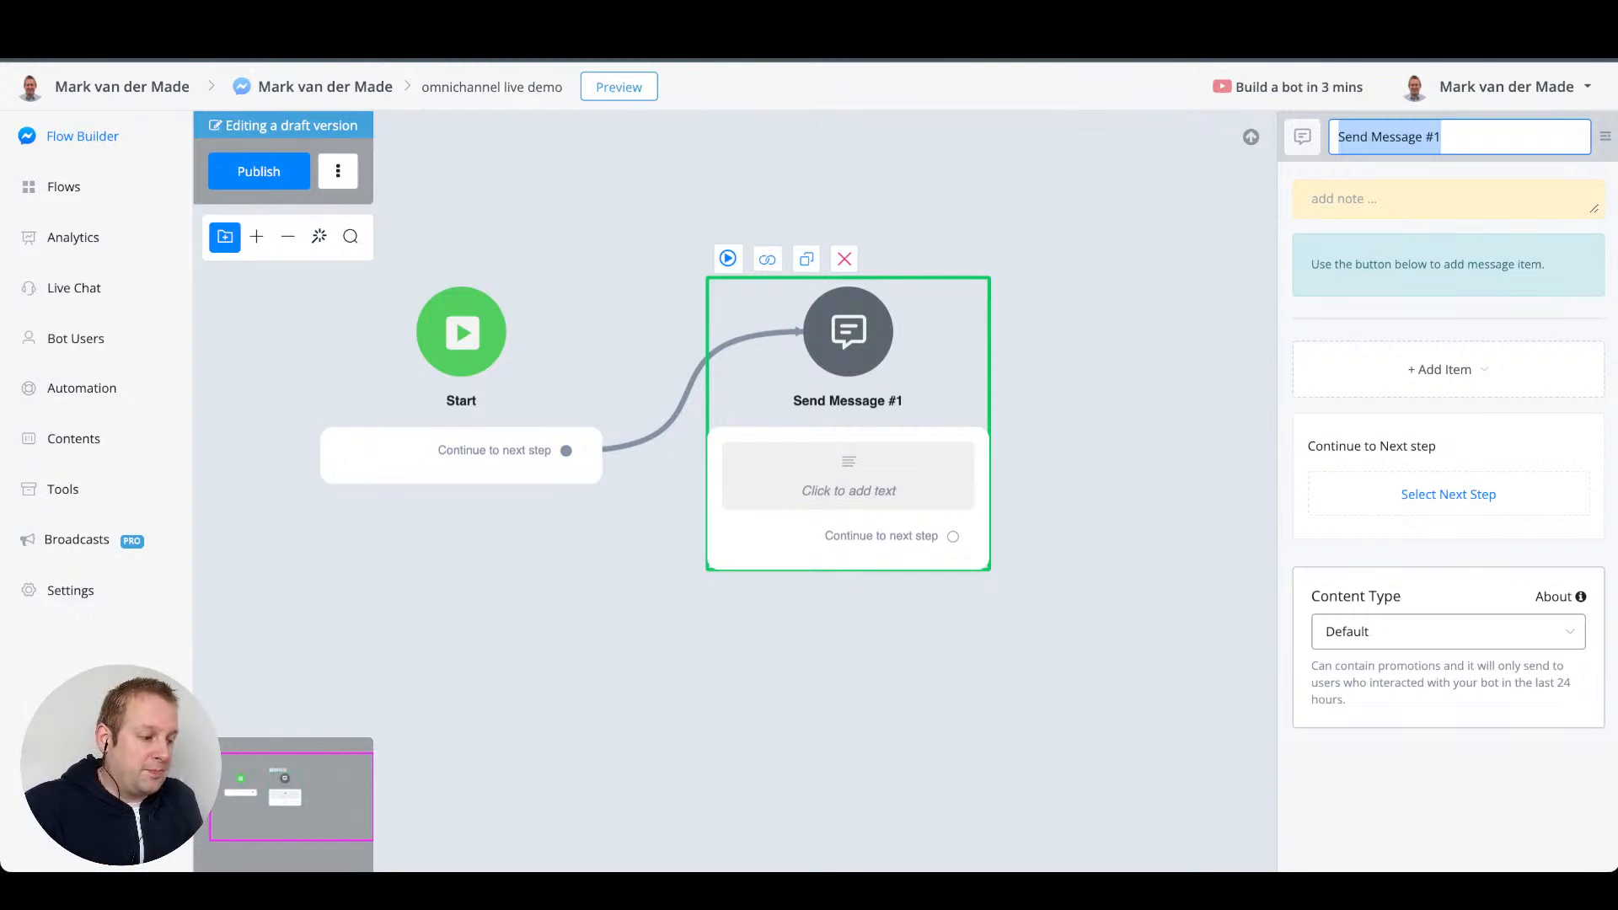
type("Intro msg")
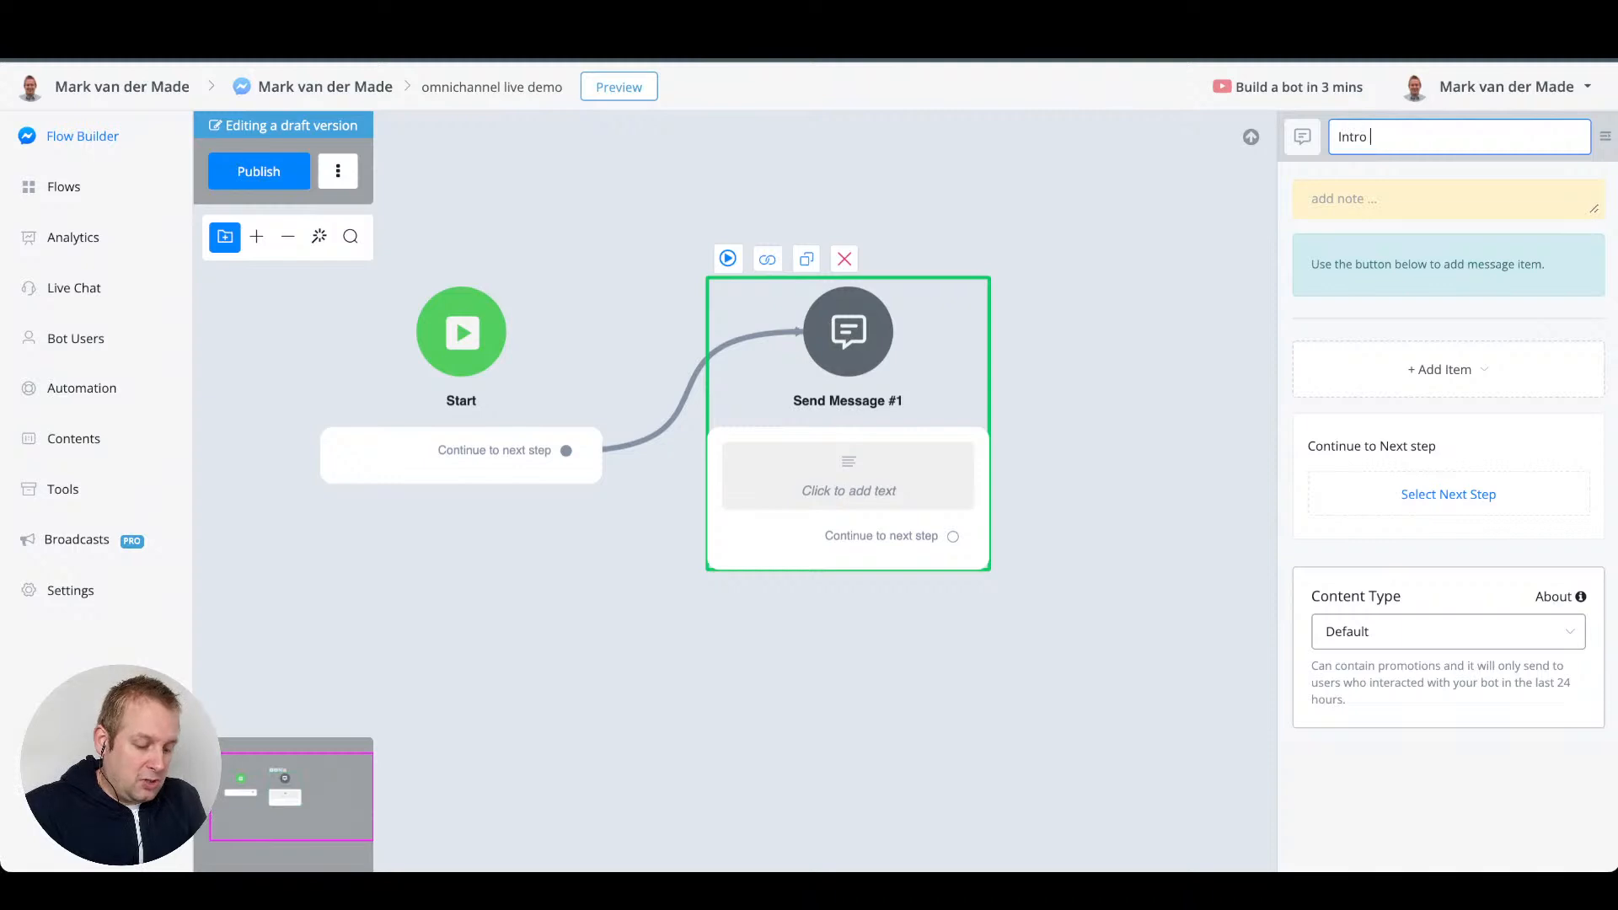
key("Return")
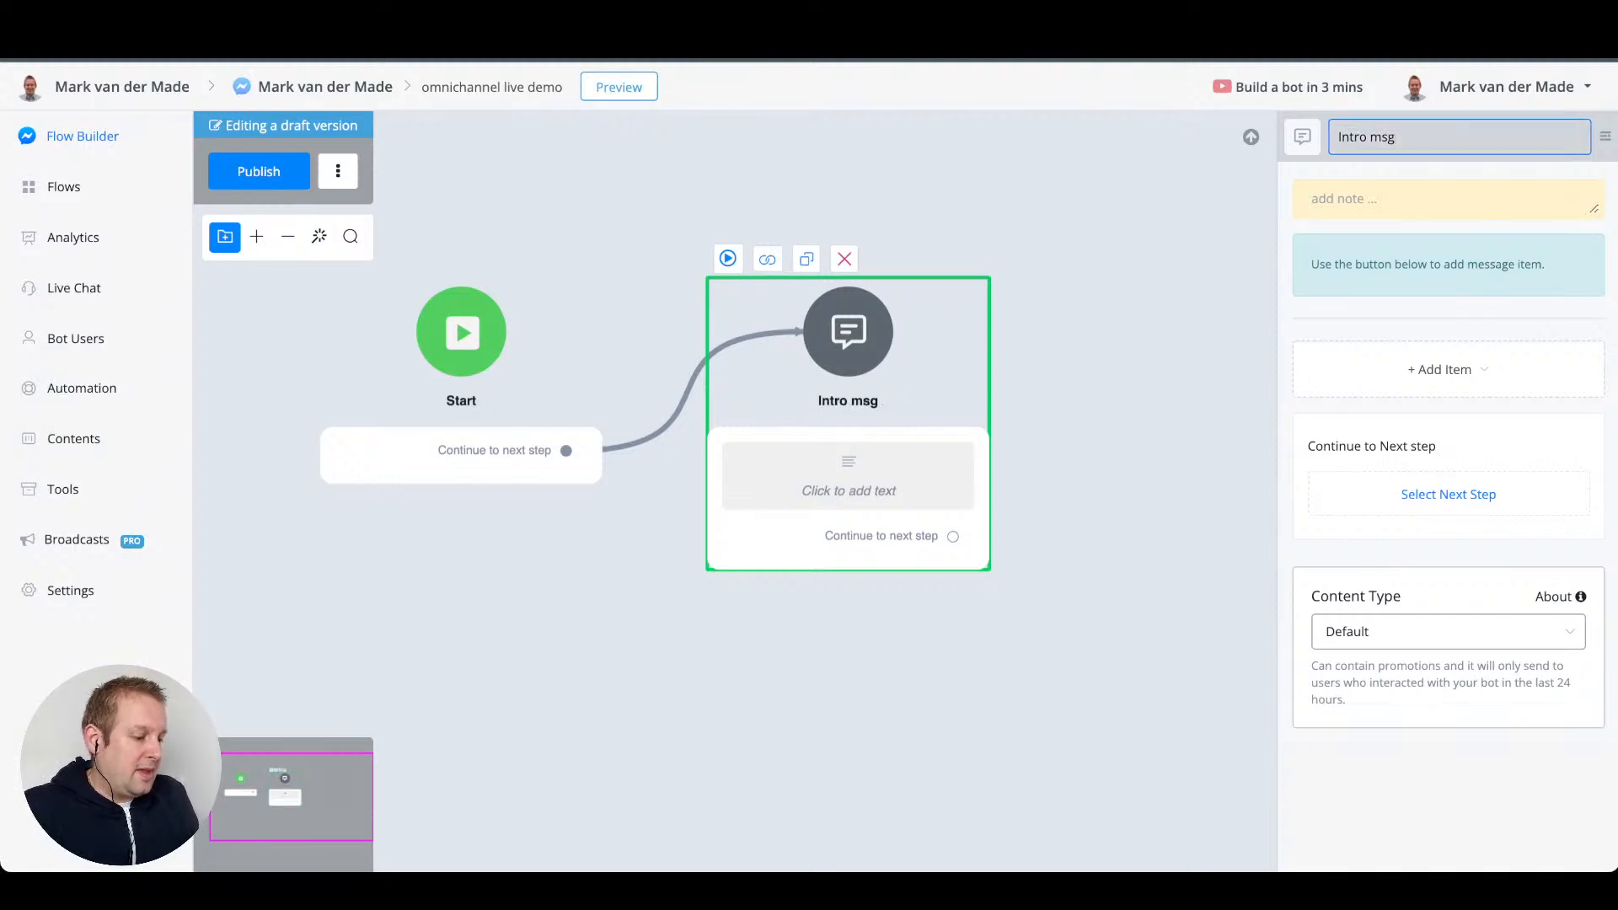
- Add a text item to Intro msg reading "Hey {{First Name}} great to see you here", using the First Name field
left_click(1439, 369)
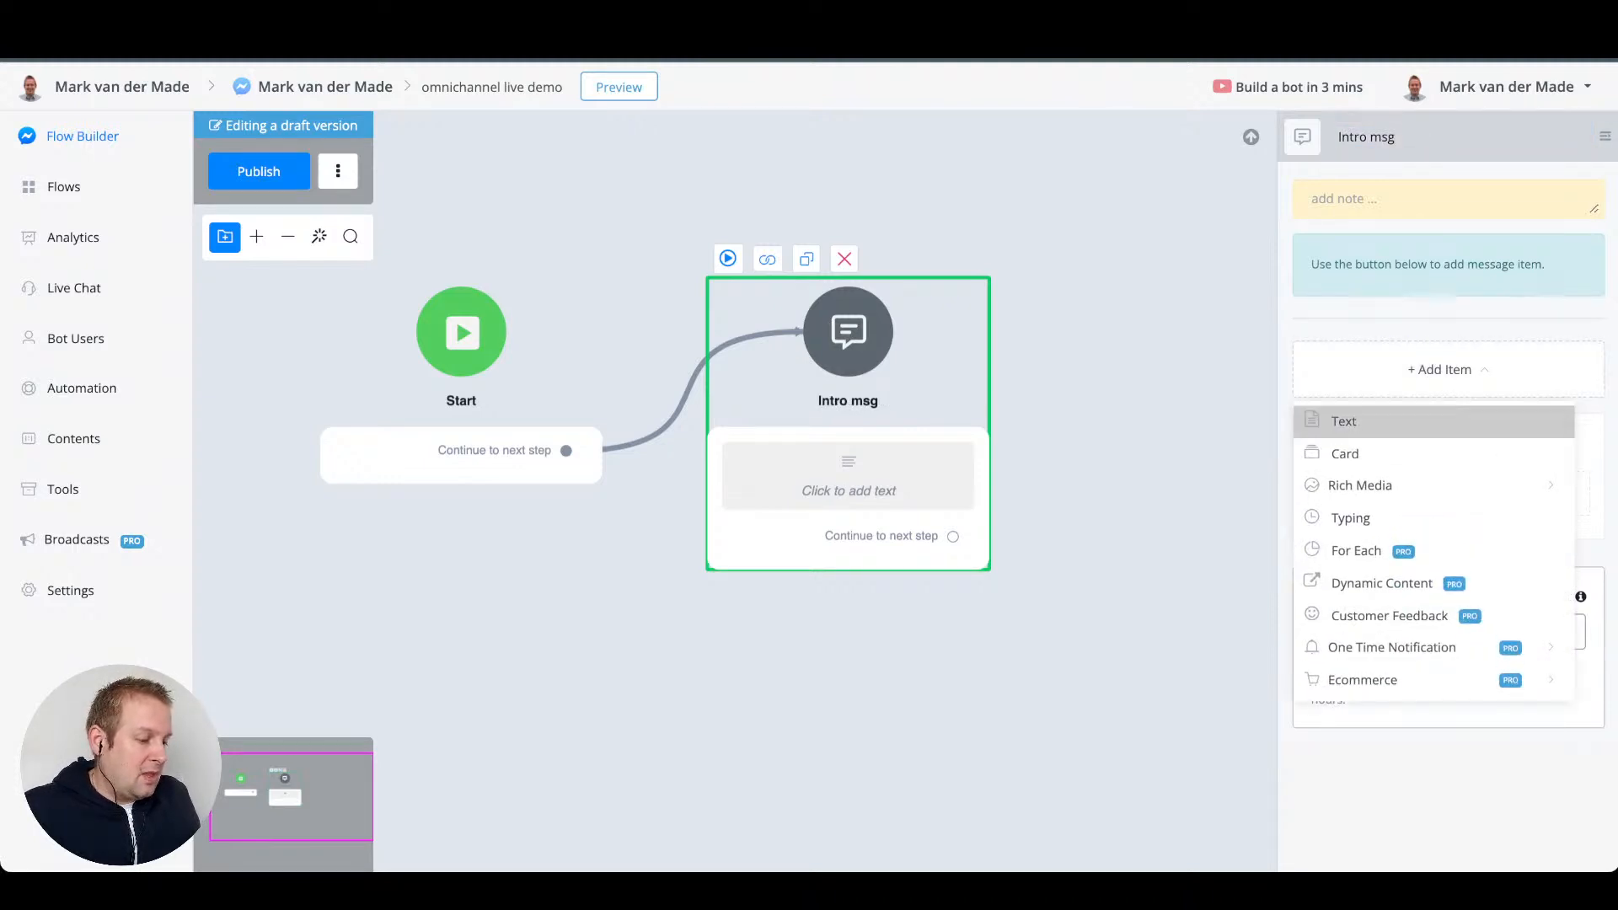
left_click(1348, 420)
type("Hey {{firs")
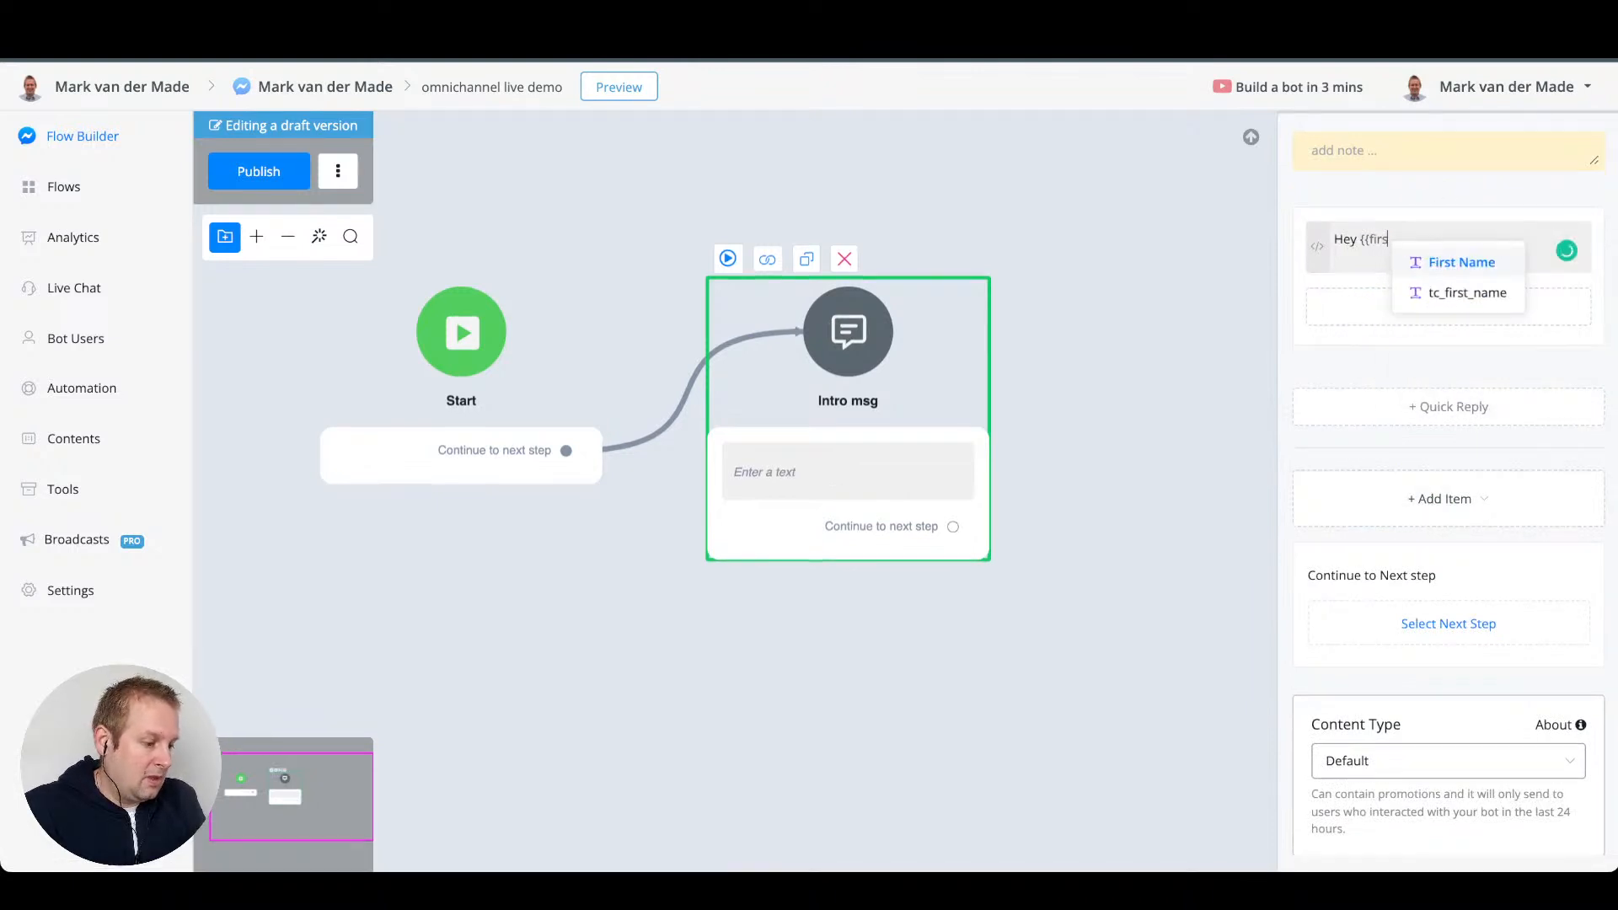
key("Return")
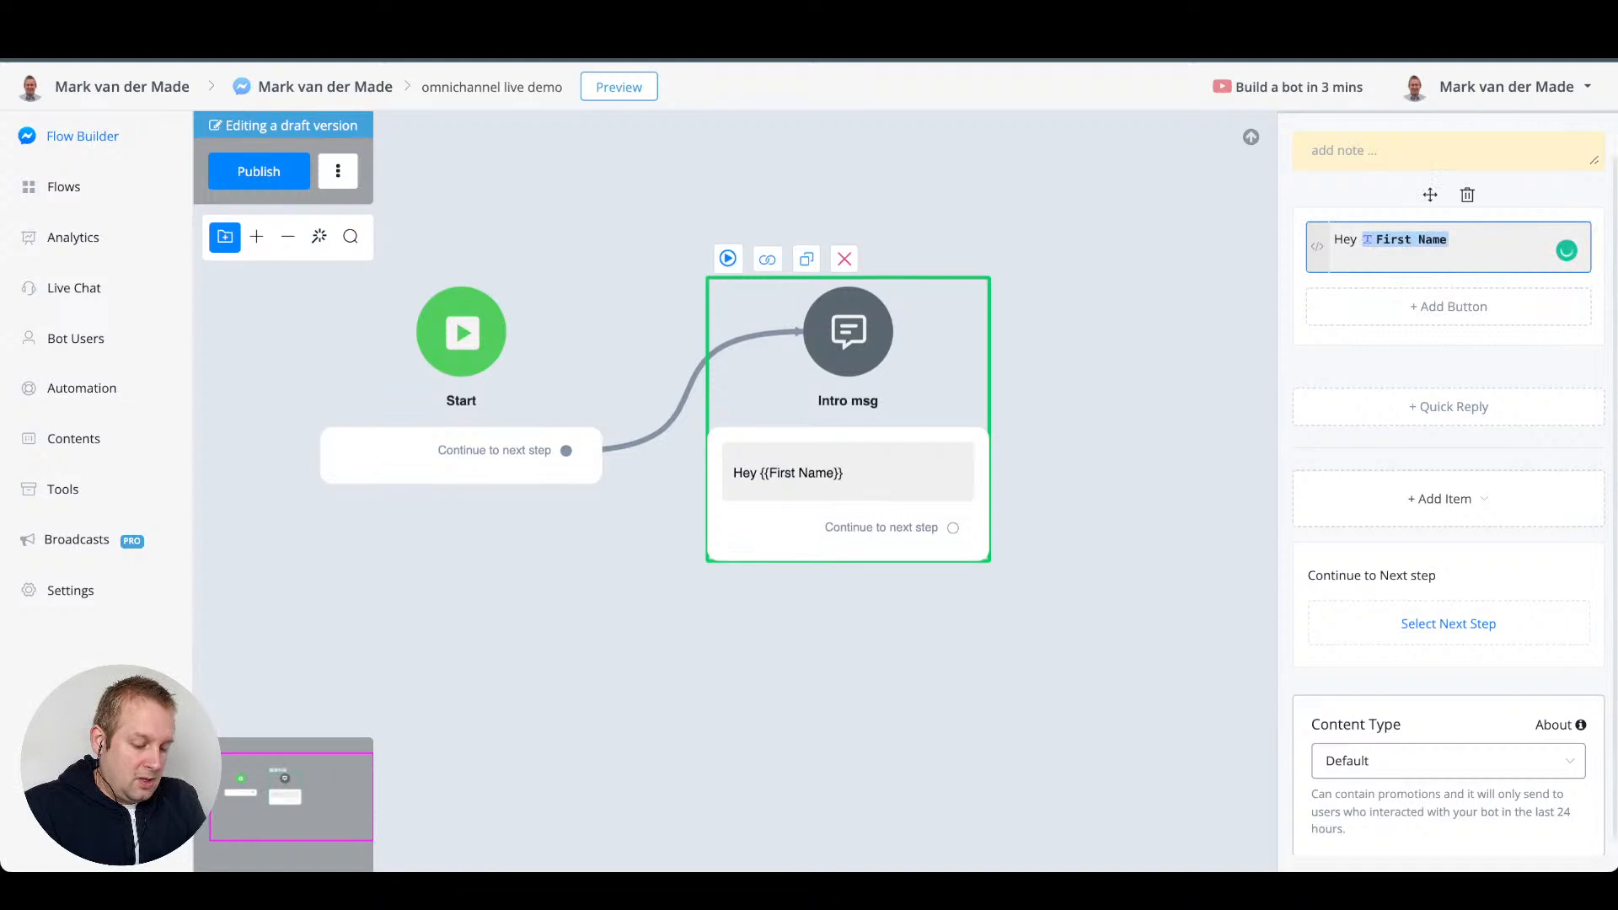
type("grea")
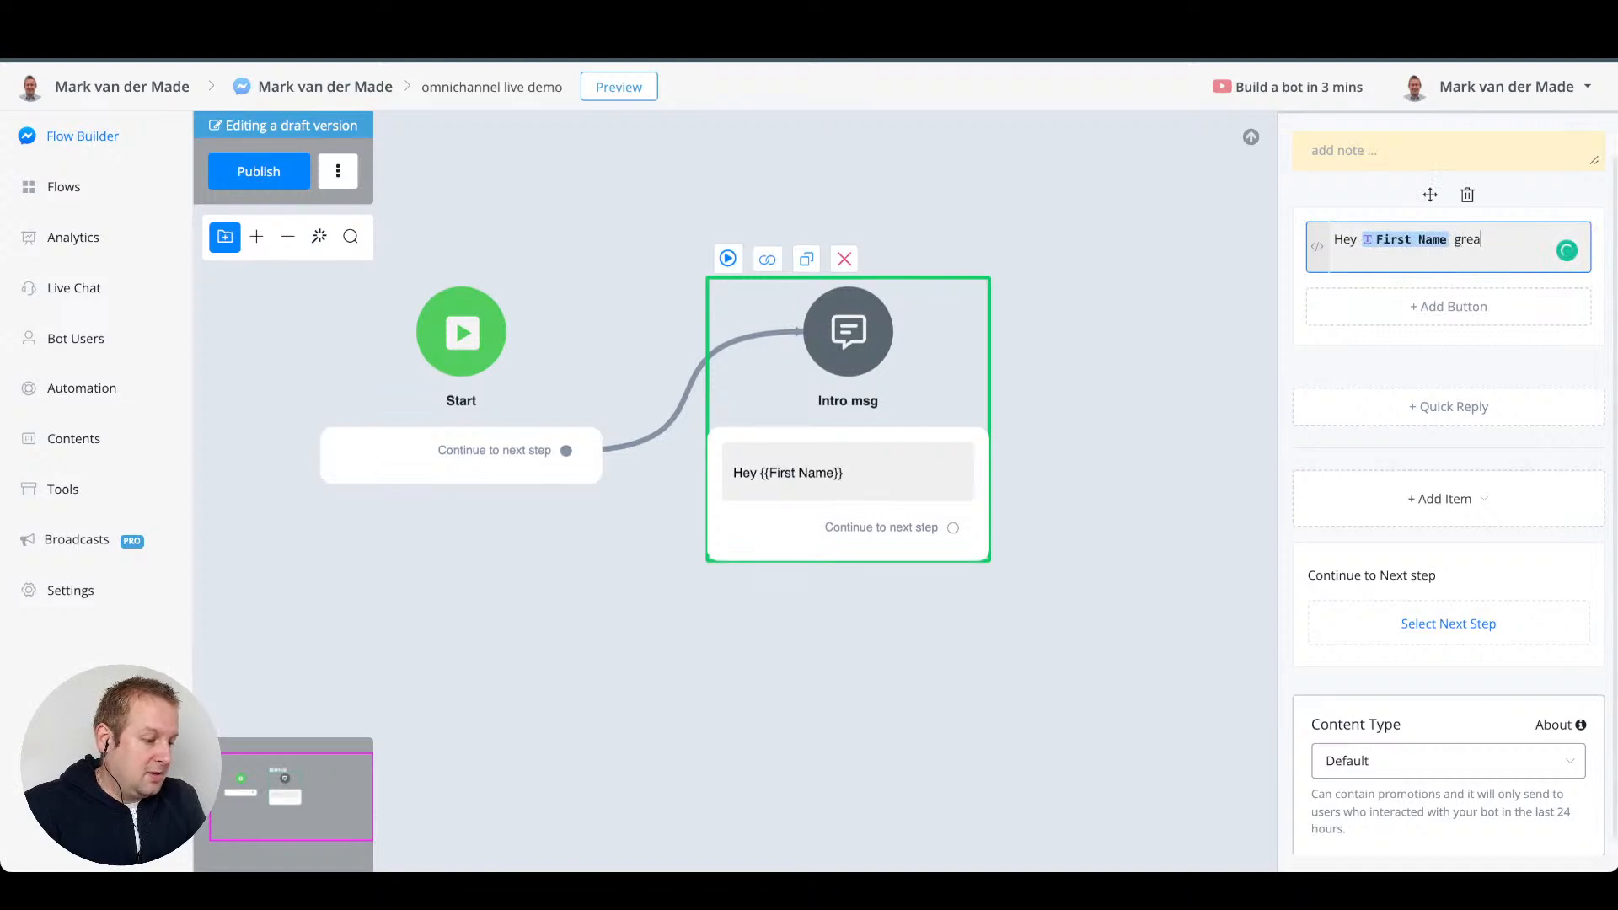
type("t to see you here")
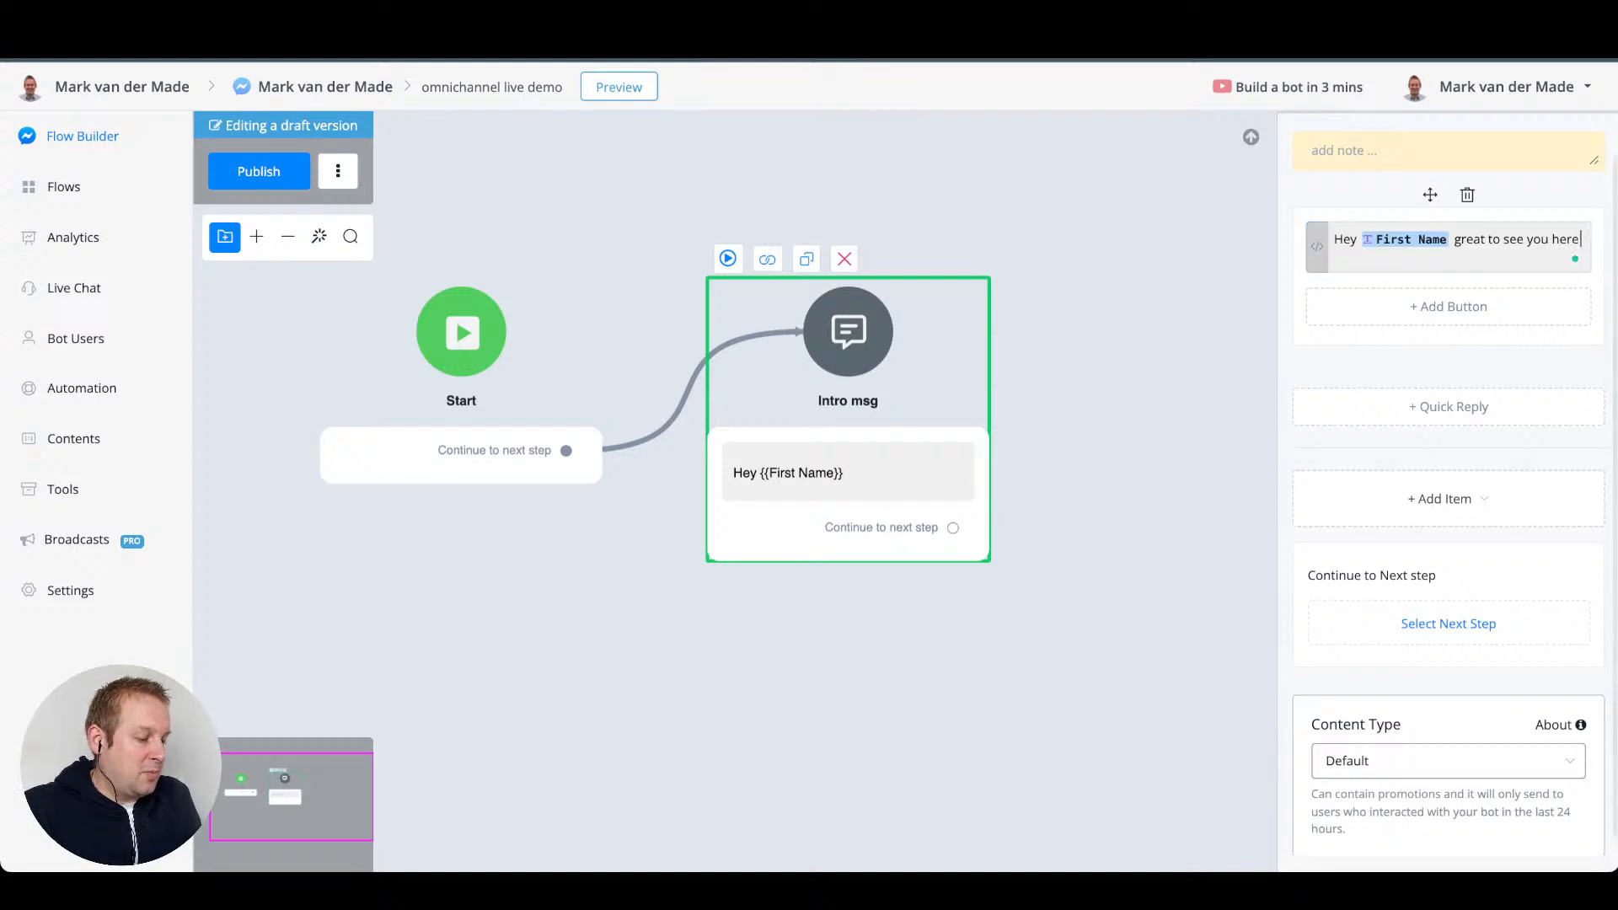
- Insert a smiling-face emoji and a waving-hand emoji at the end of the greeting
left_click(1318, 246)
left_click(1075, 97)
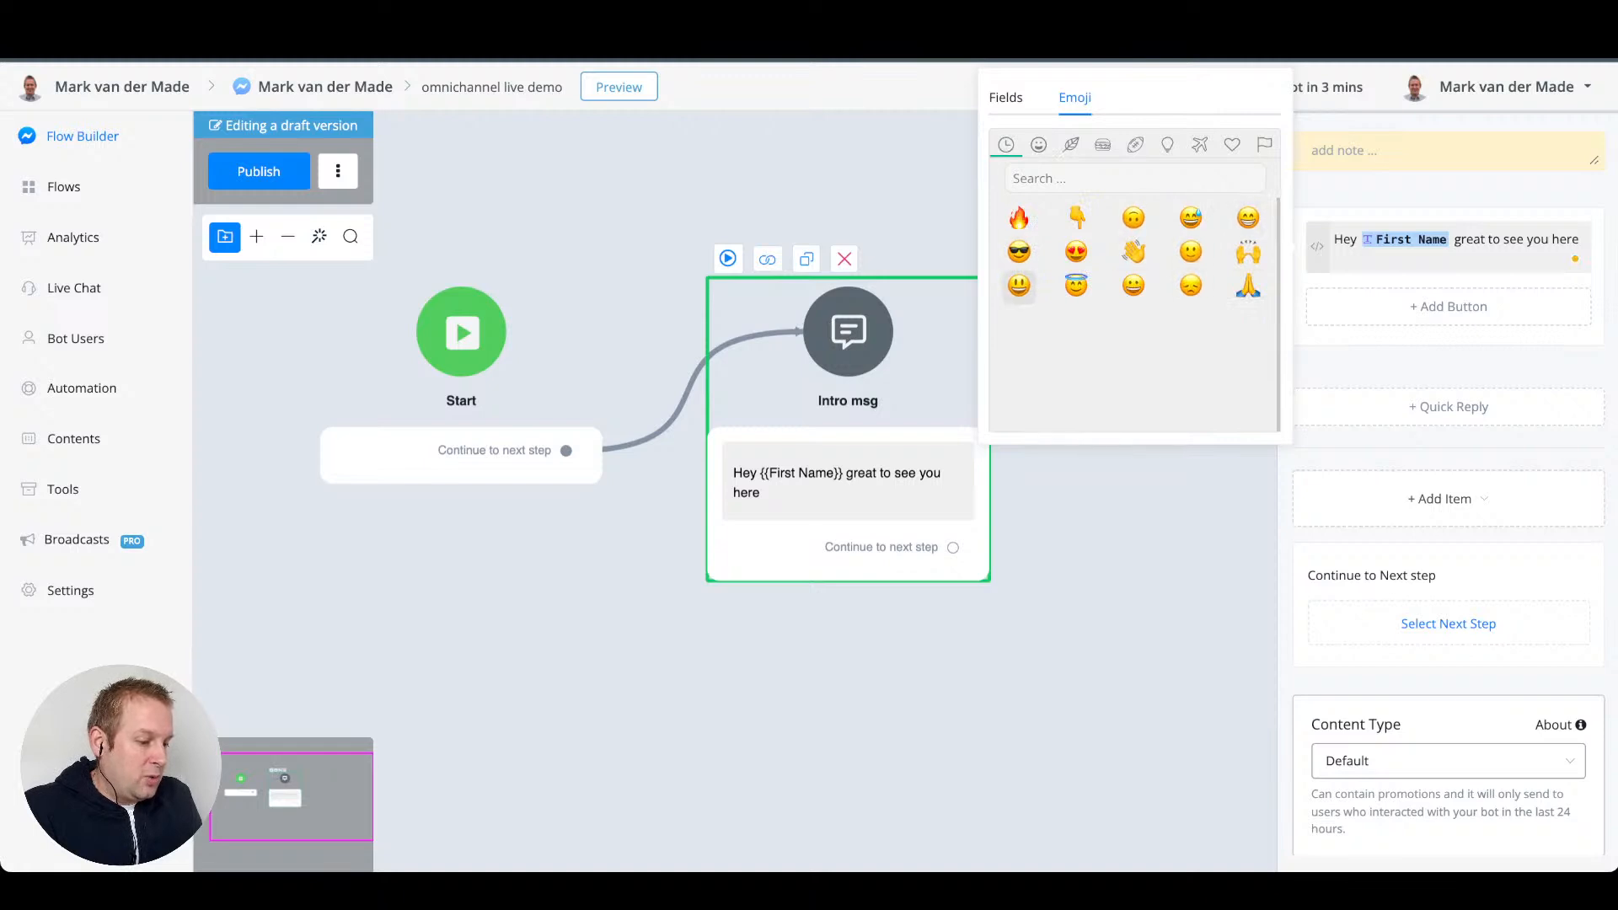
left_click(1019, 285)
left_click(1191, 252)
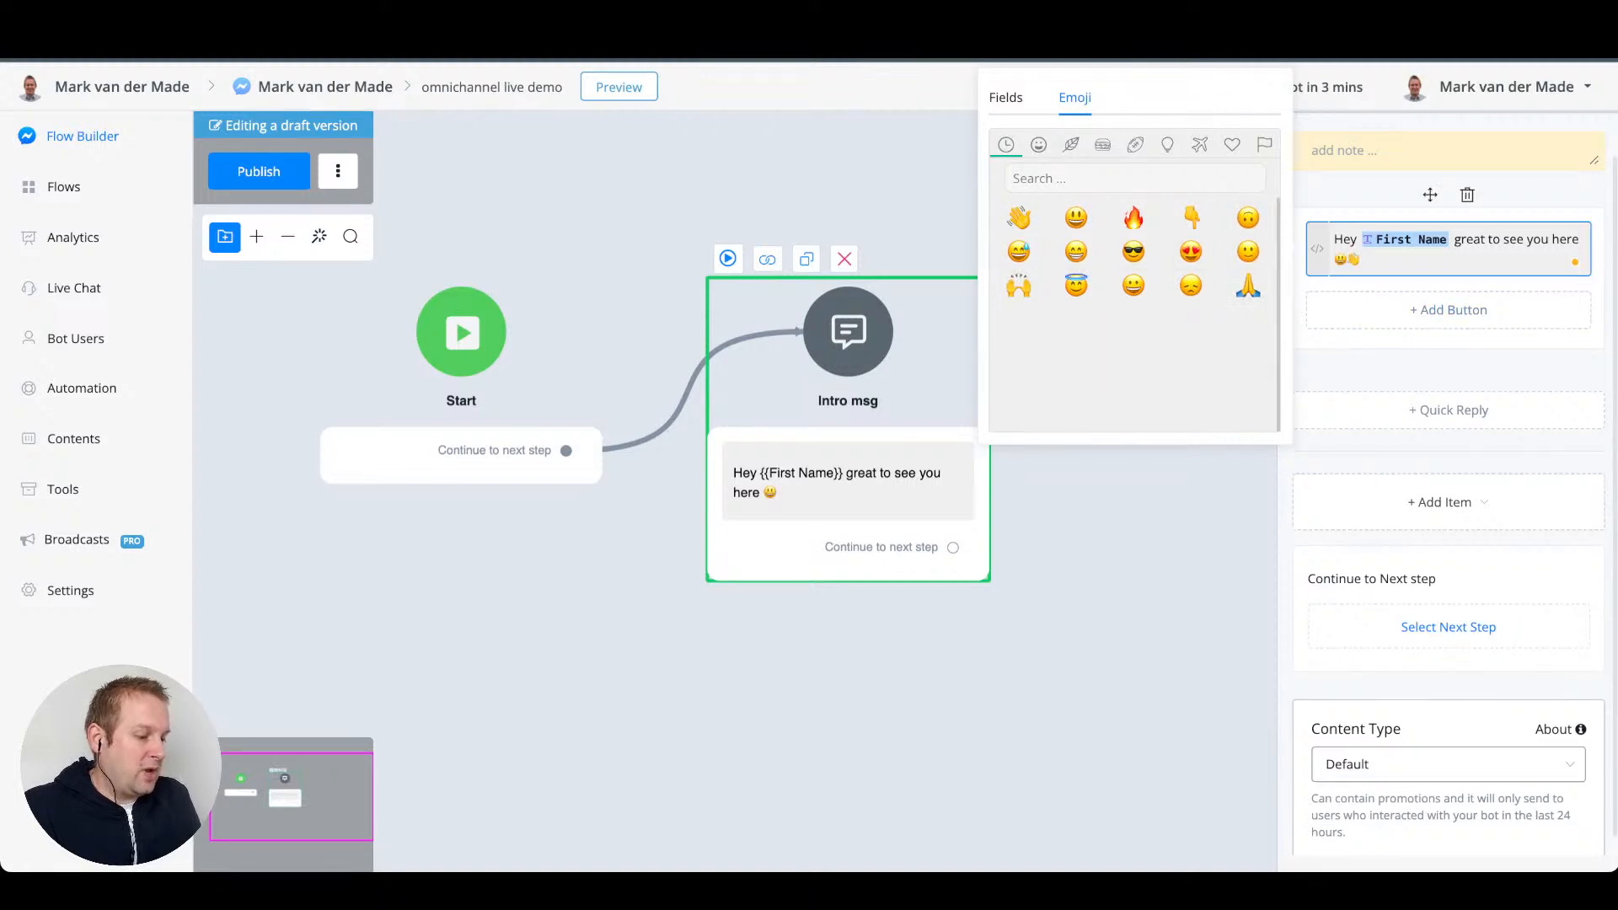
left_click(1453, 260)
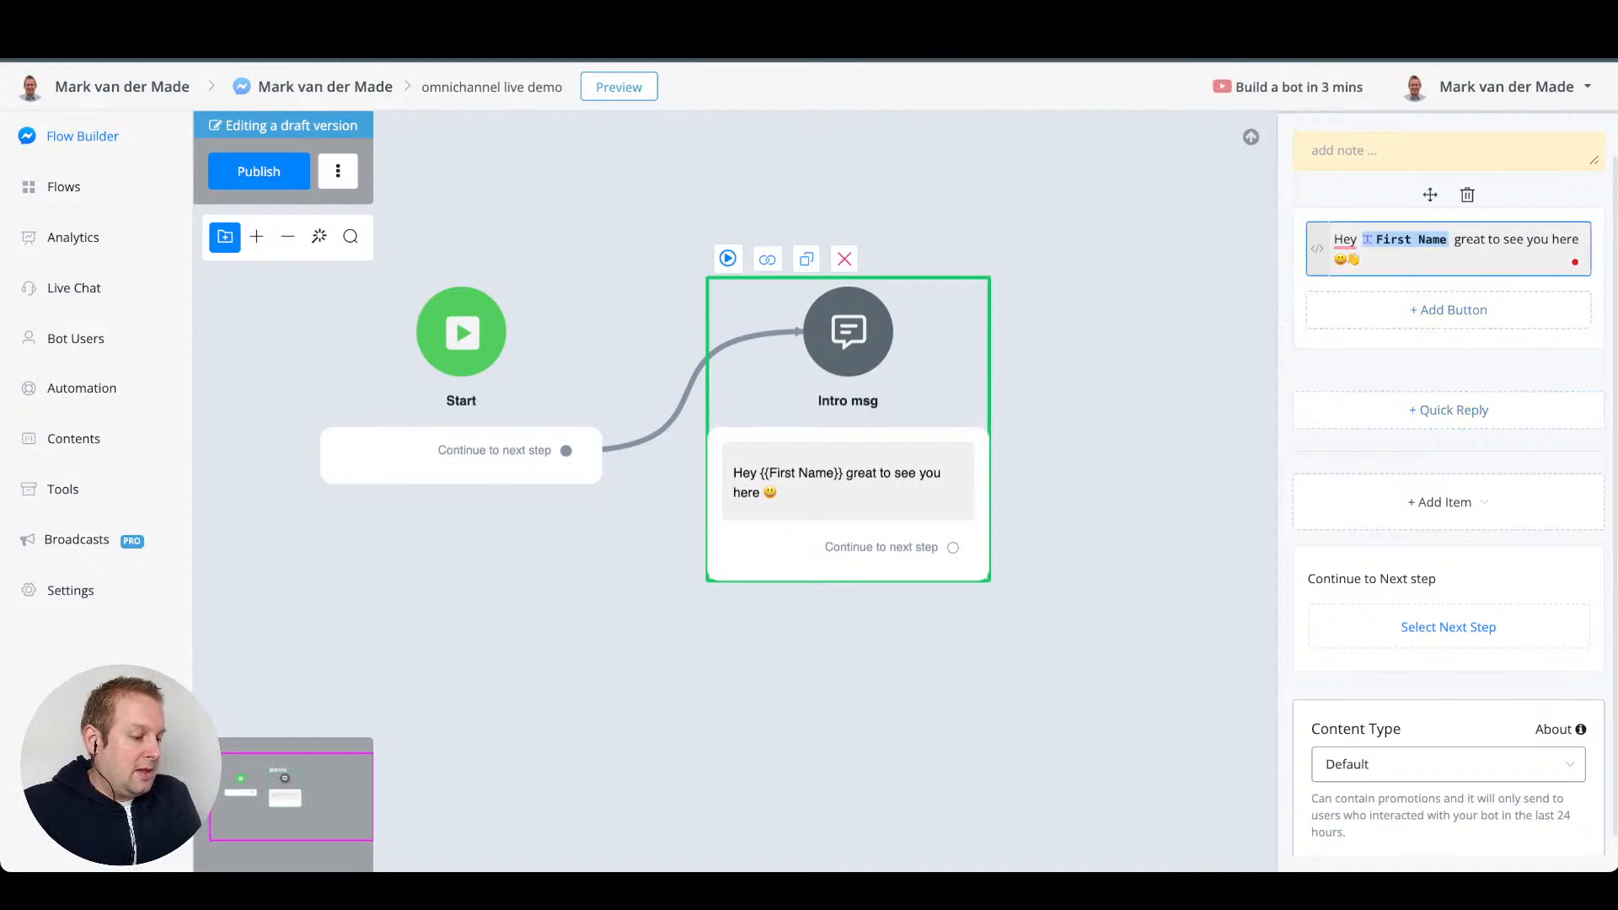
- After a blank line, write "It means that you are wanting to level up your chatbot skills by grabbing the free template"
key("Return")
key("Return")
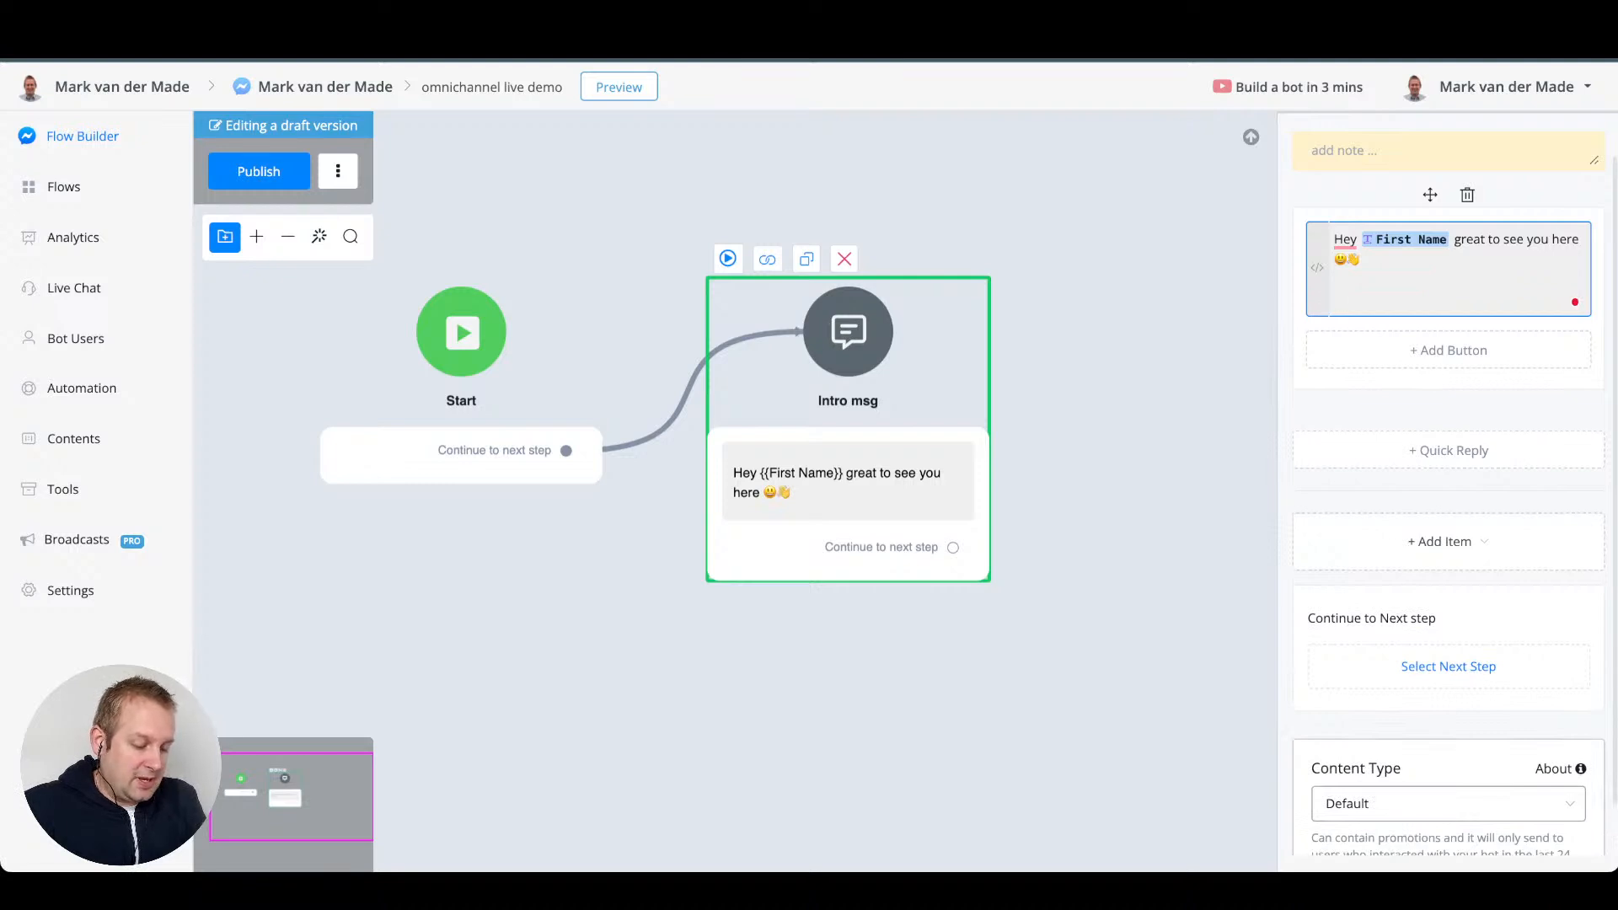
type("I")
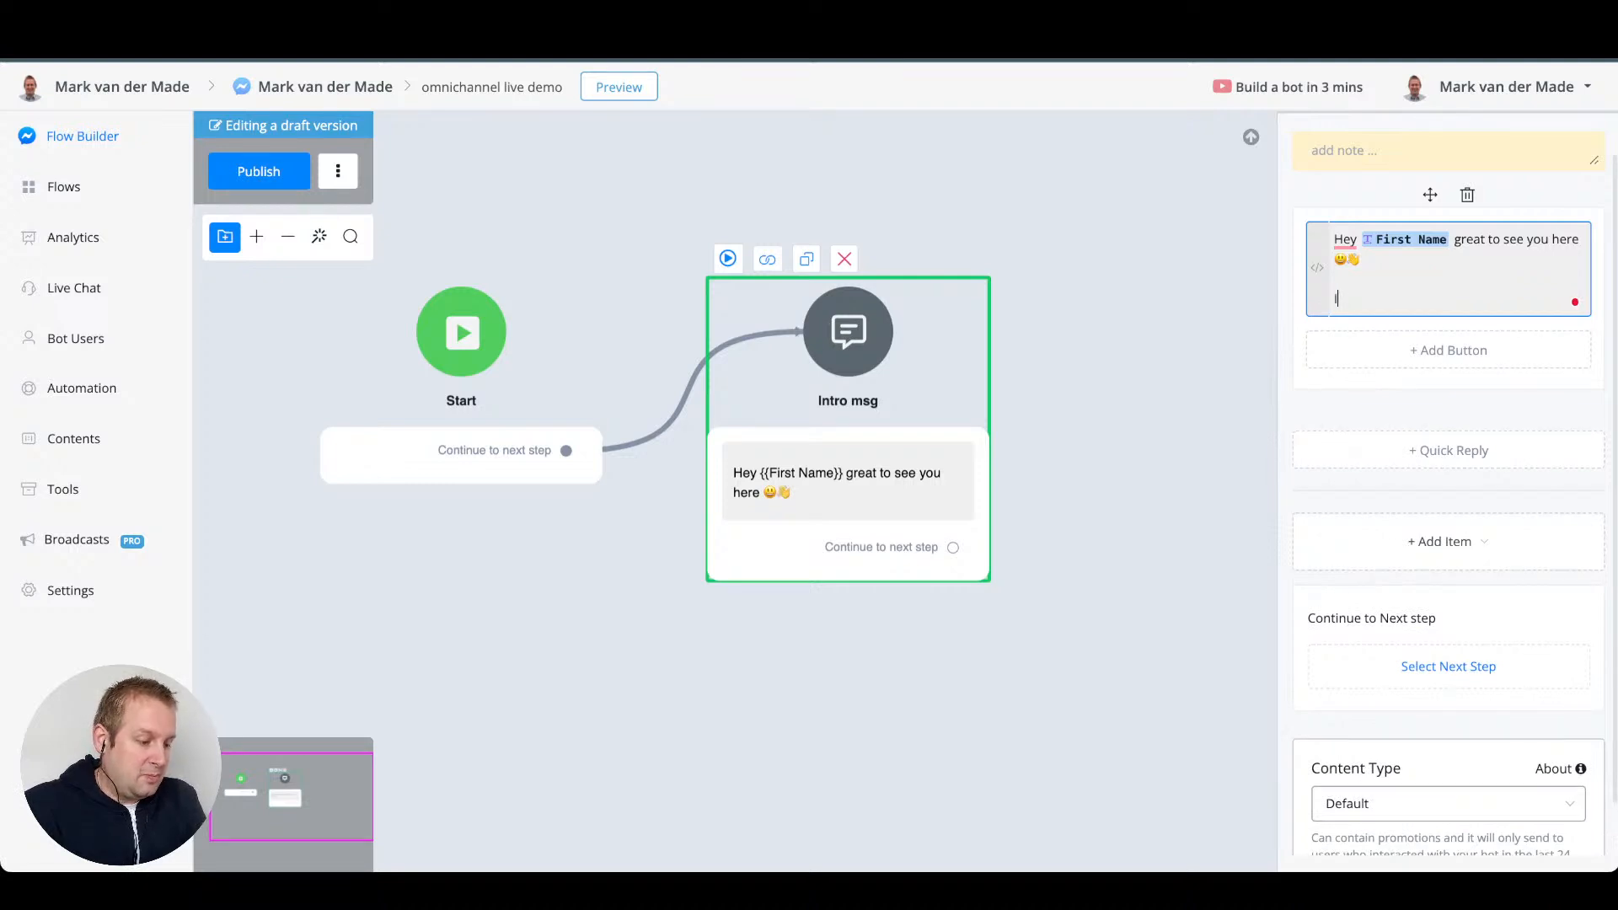
type("t means ")
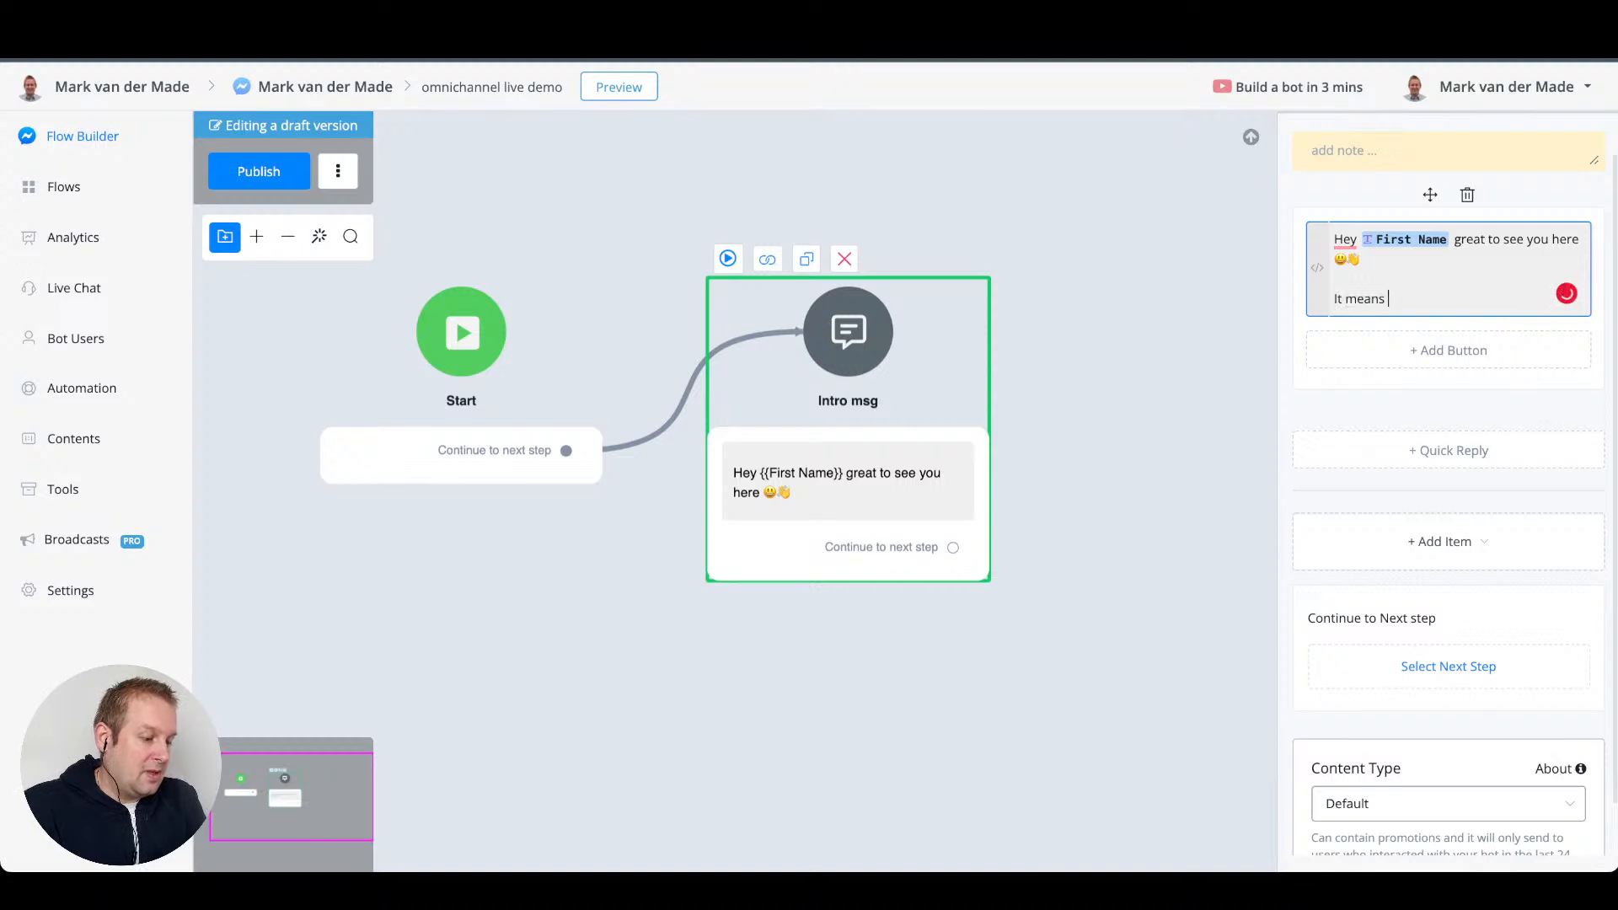
type("that you are wa")
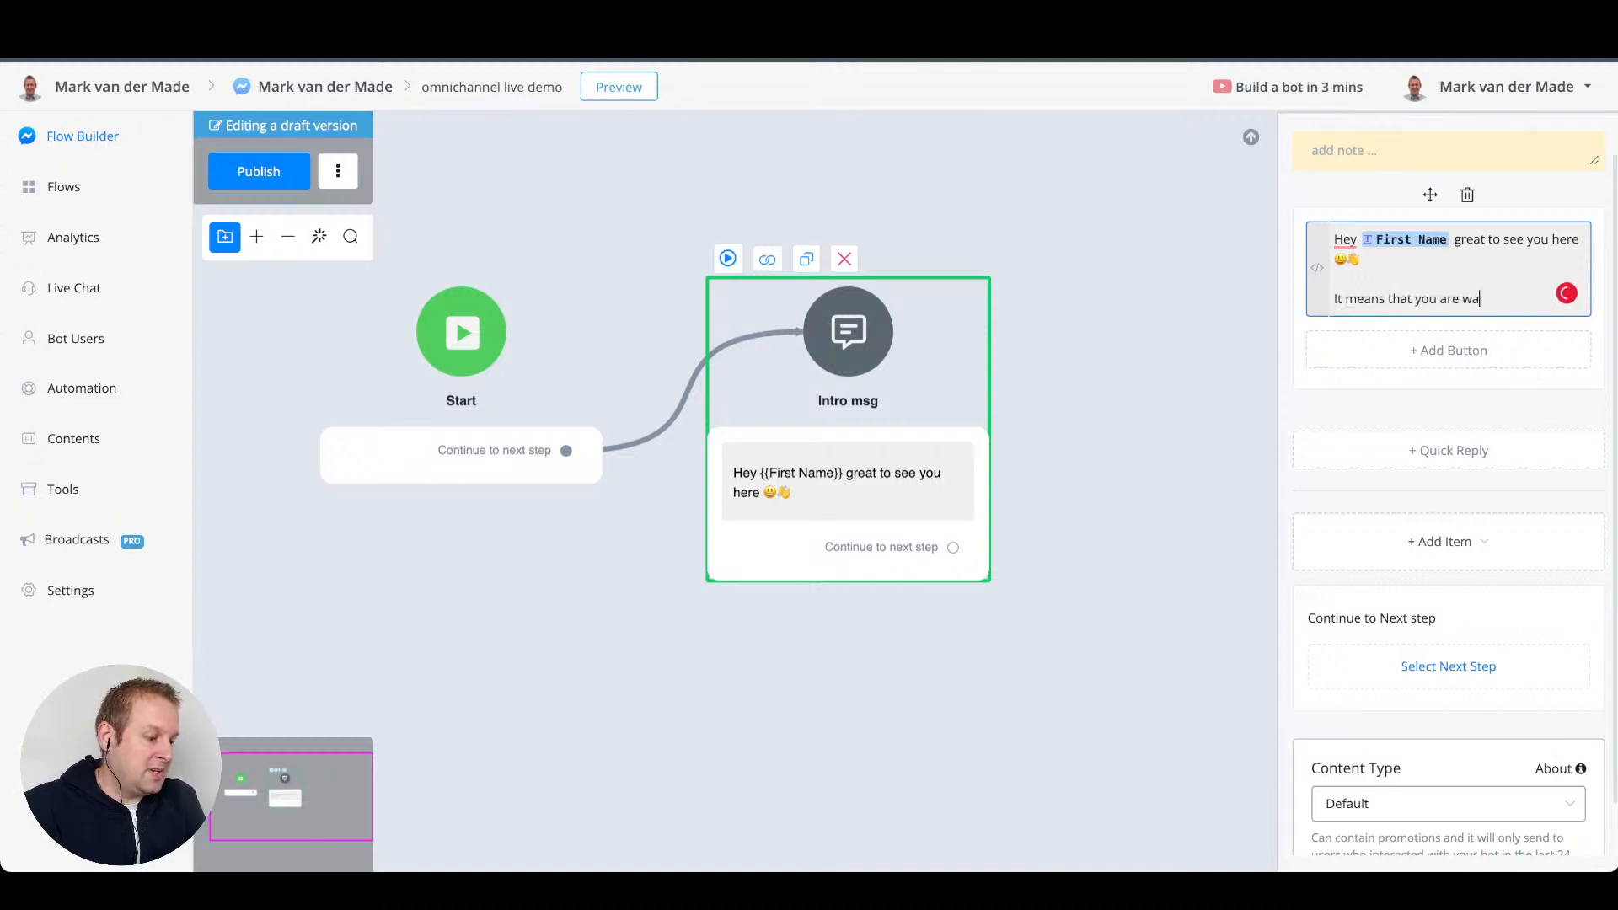
type("nting to level up your")
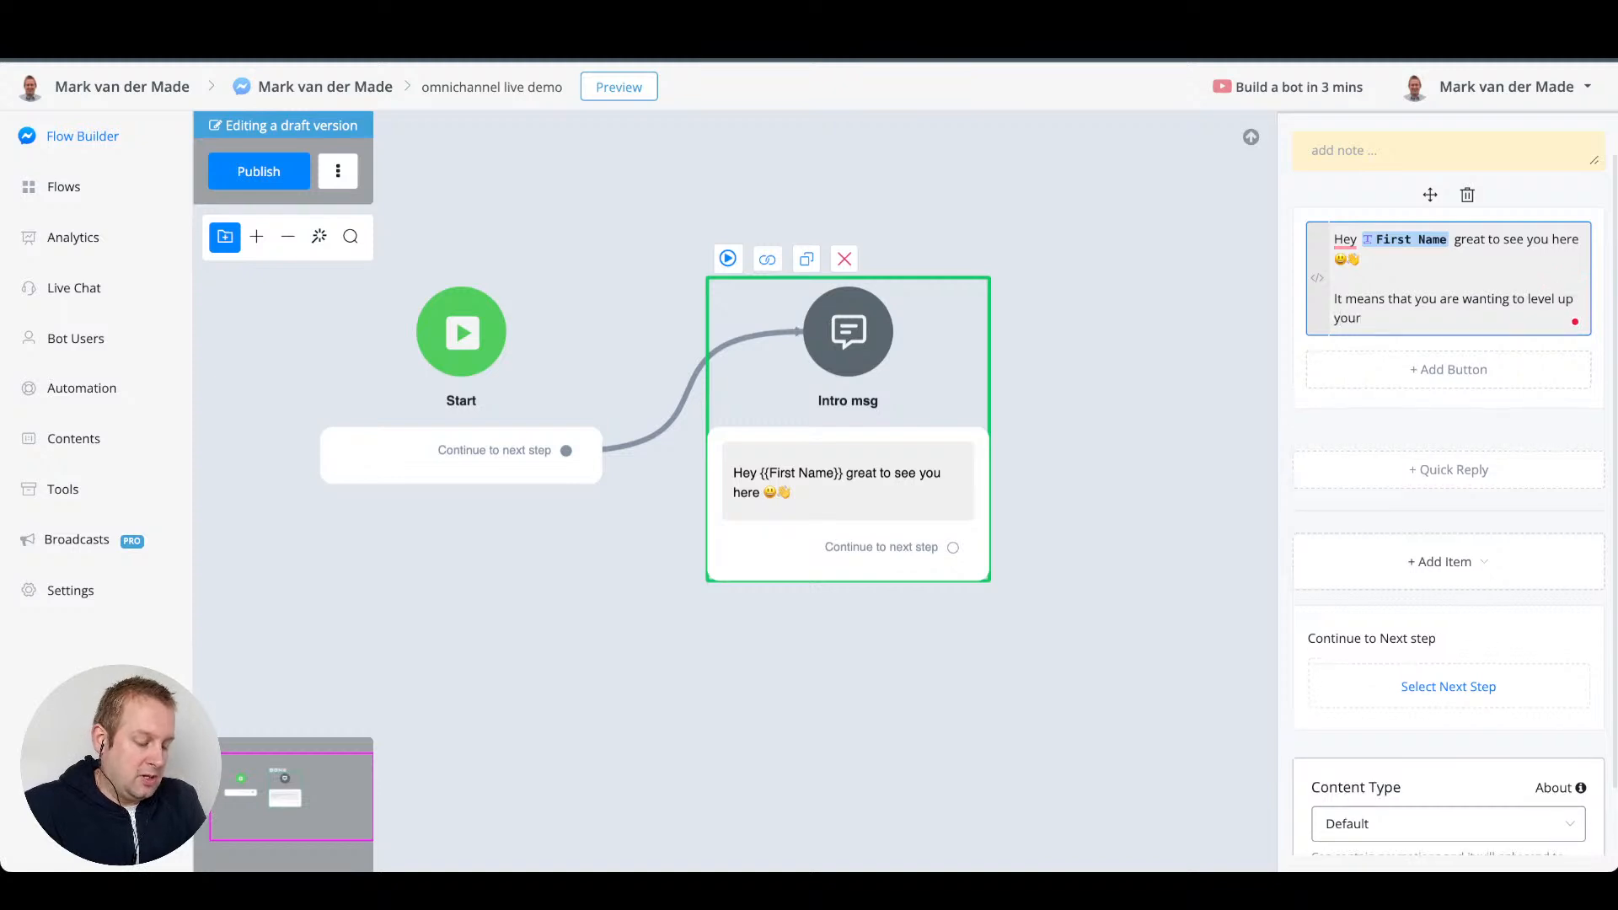
type(" chatbot")
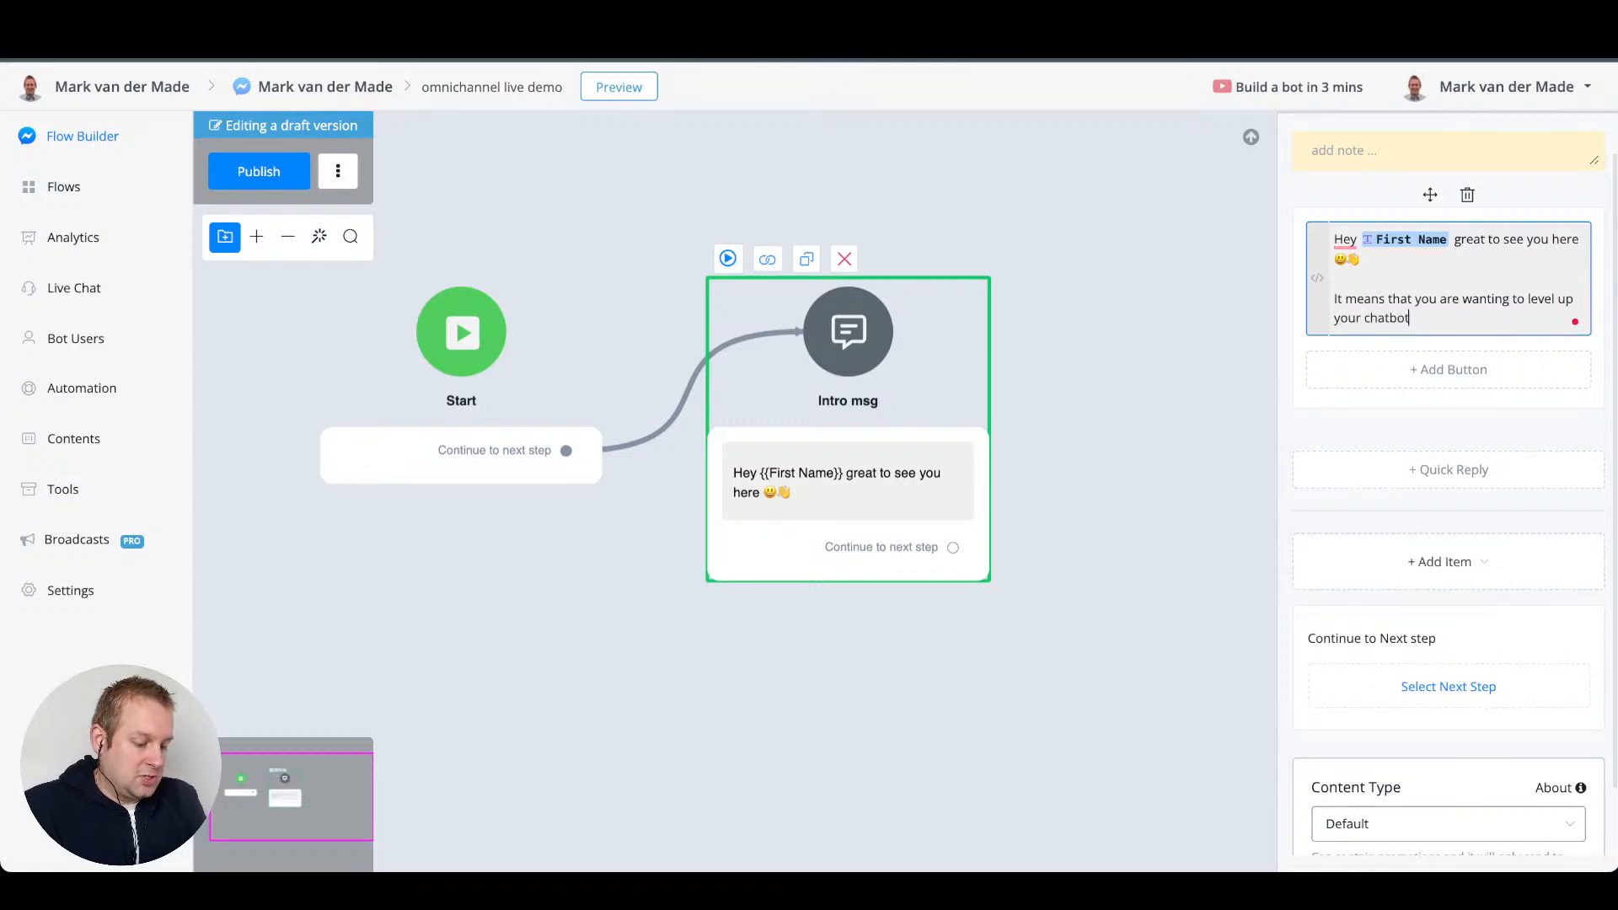
type(" skills by ")
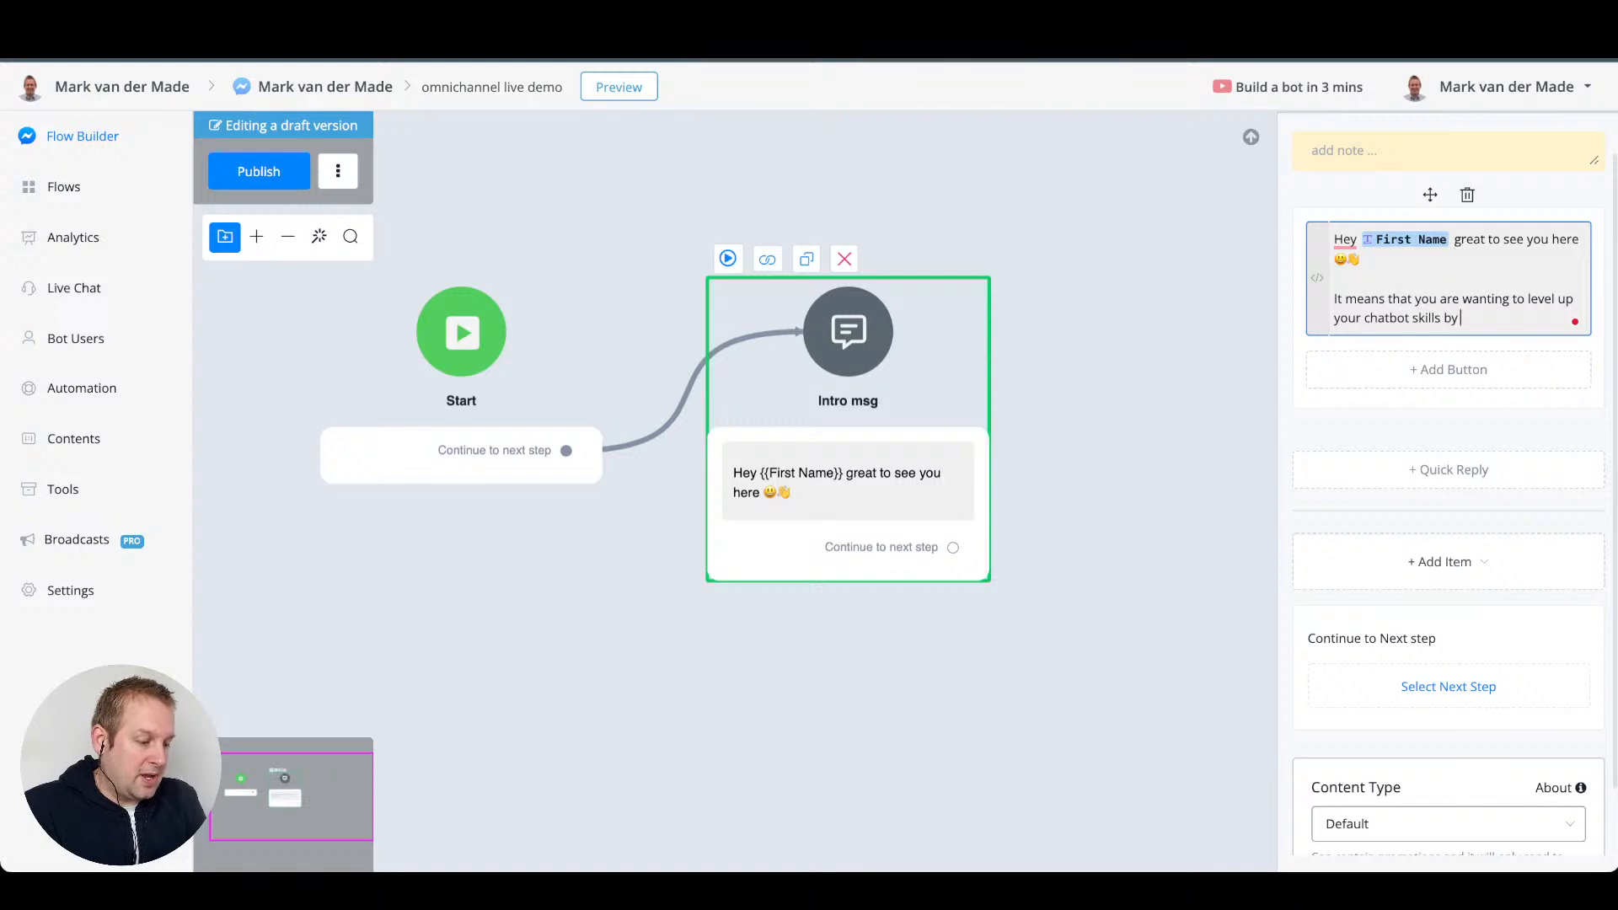
type("grabbin")
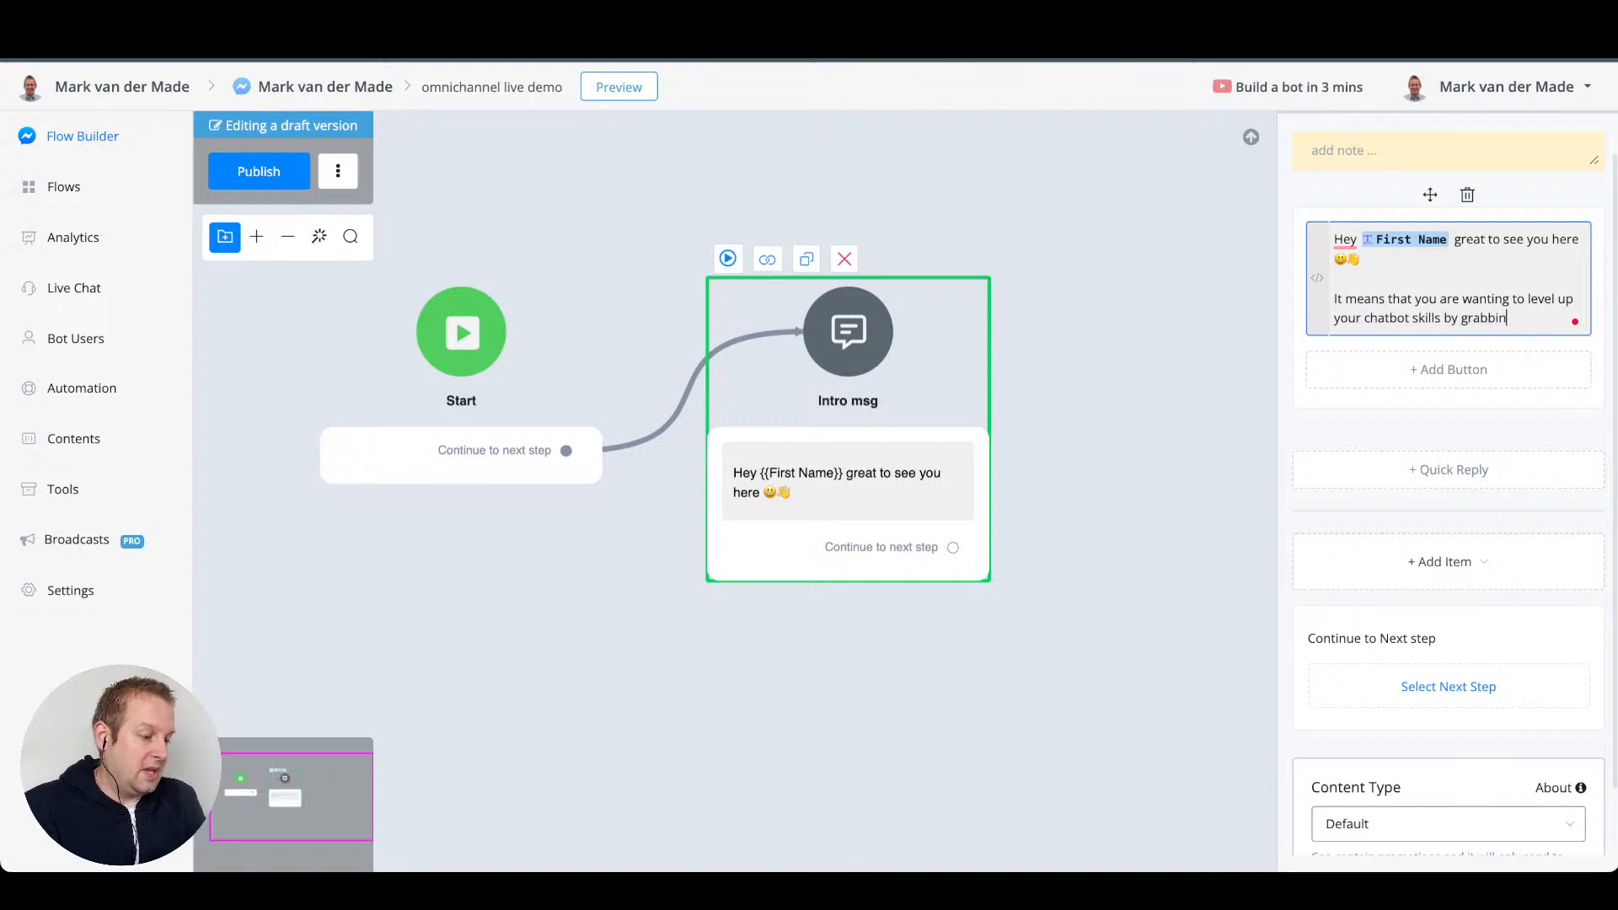
type("g the fi")
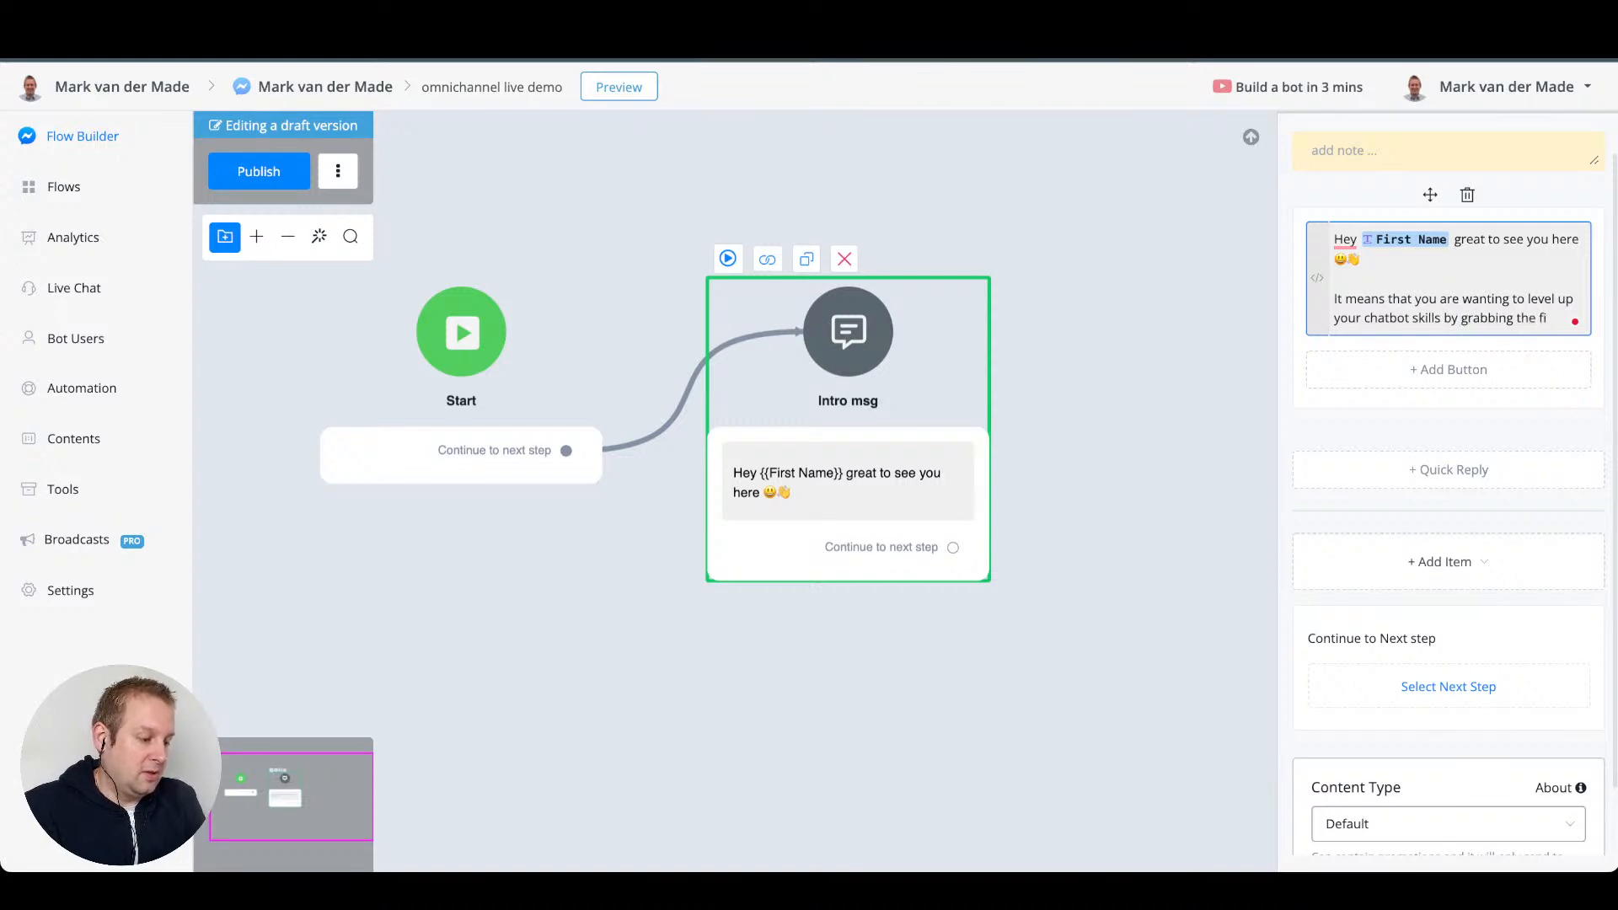
type("rree")
key("BackSpace")
key("BackSpace")
key("BackSpace")
key("BackSpace")
type("re")
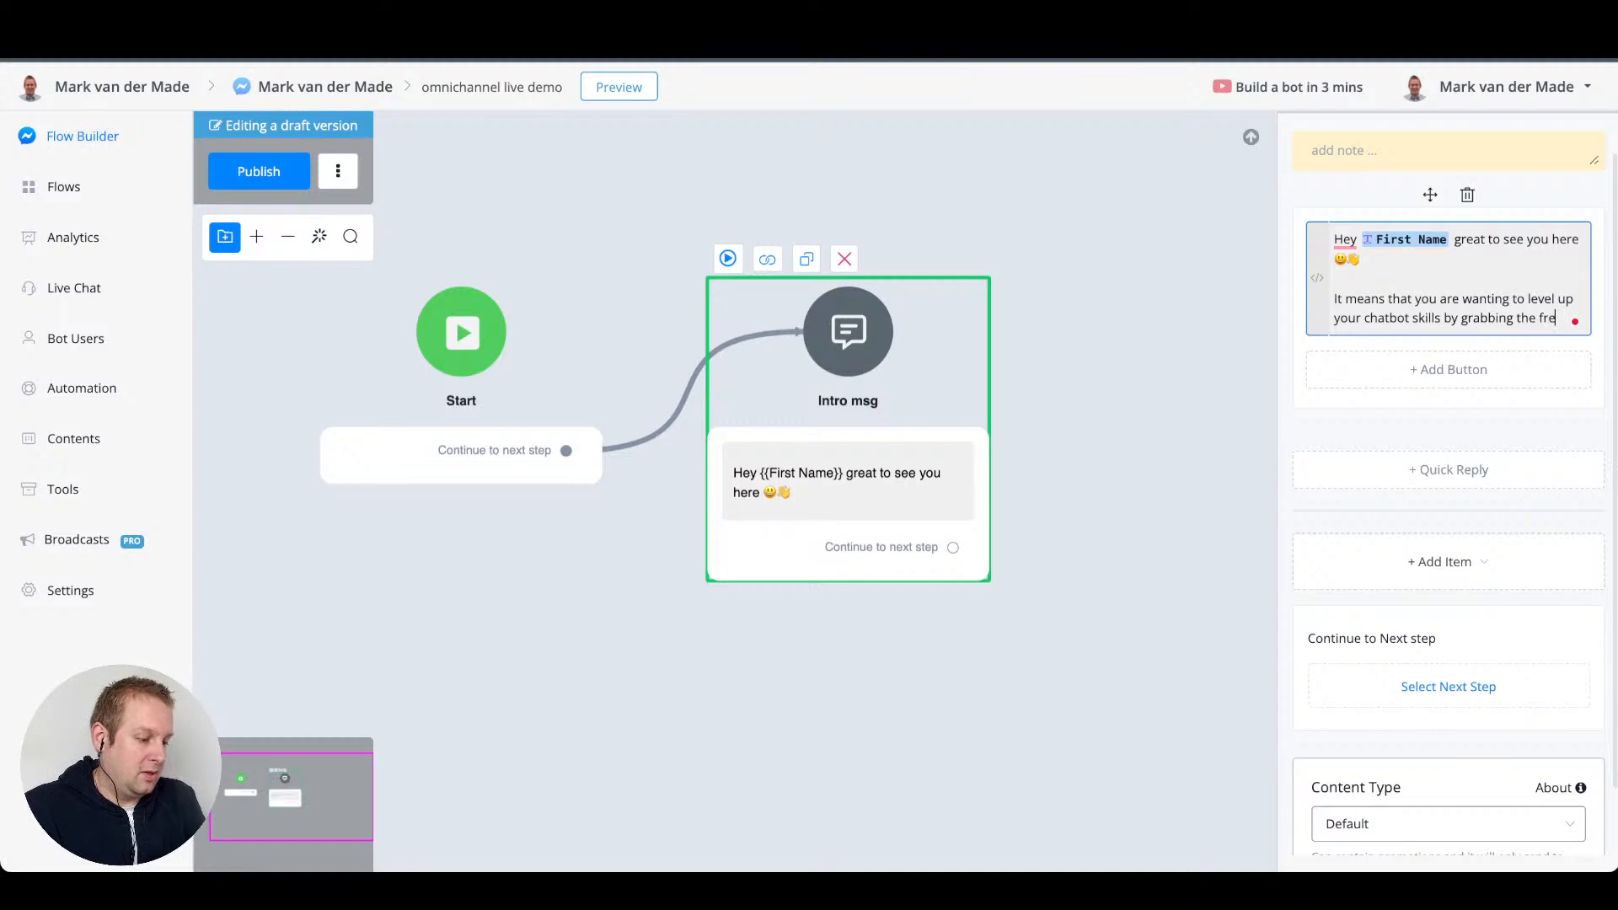
type("e template ")
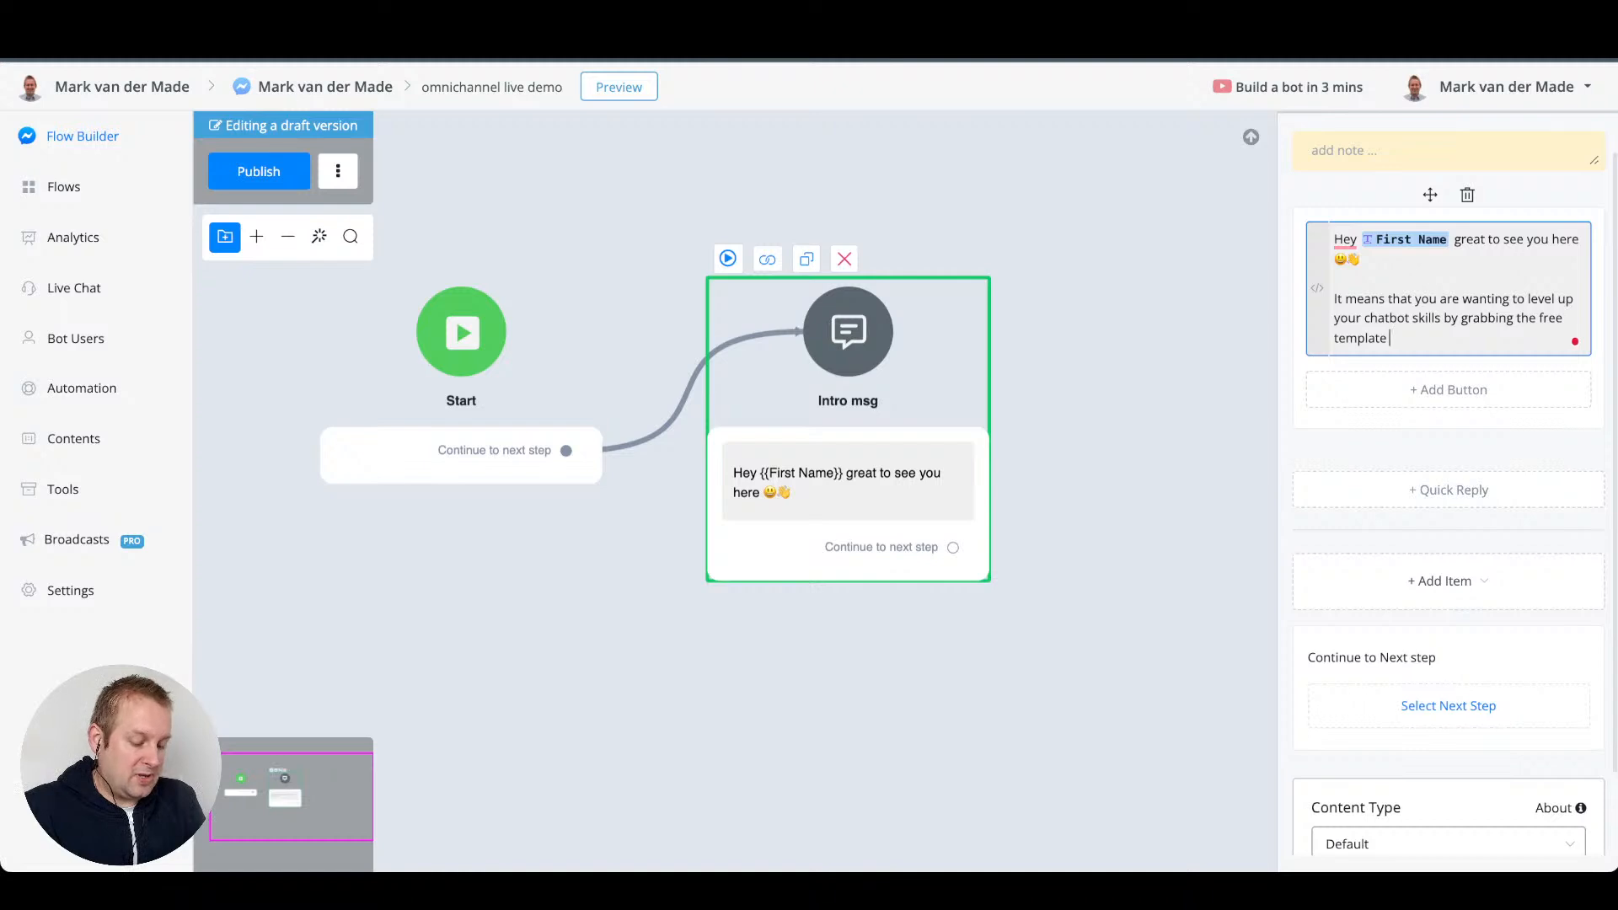
- Complete the message's second paragraph with "which sets up any chatbot within minutes"
type("which you")
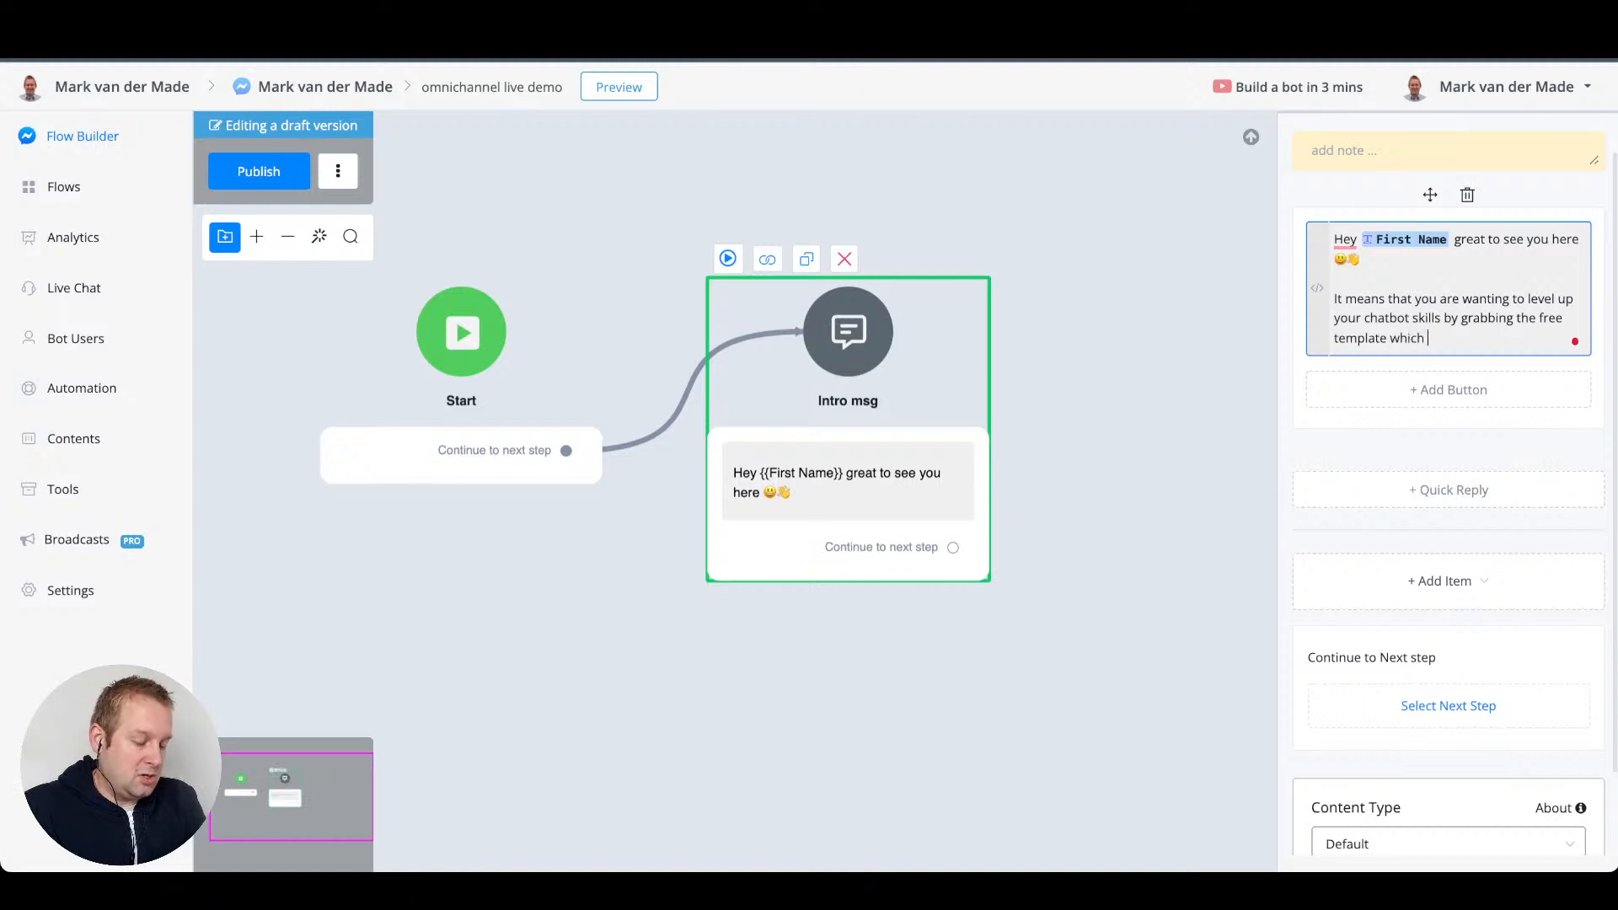
key("BackSpace")
key("BackSpace")
key("BackSpace")
type("set")
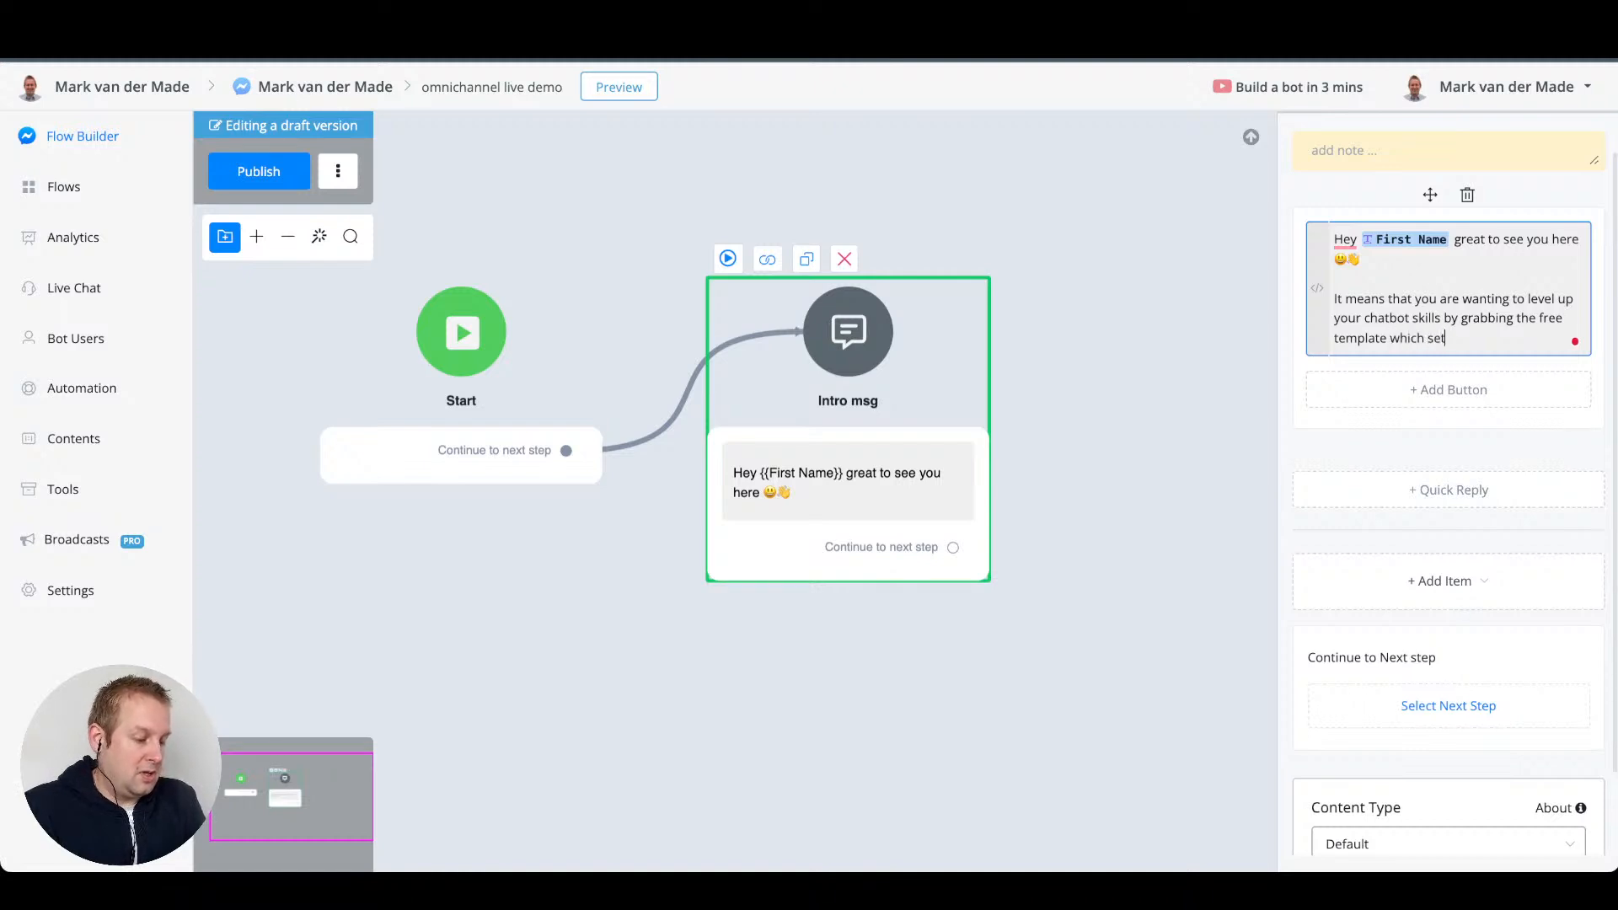
type("s up any chatbot ")
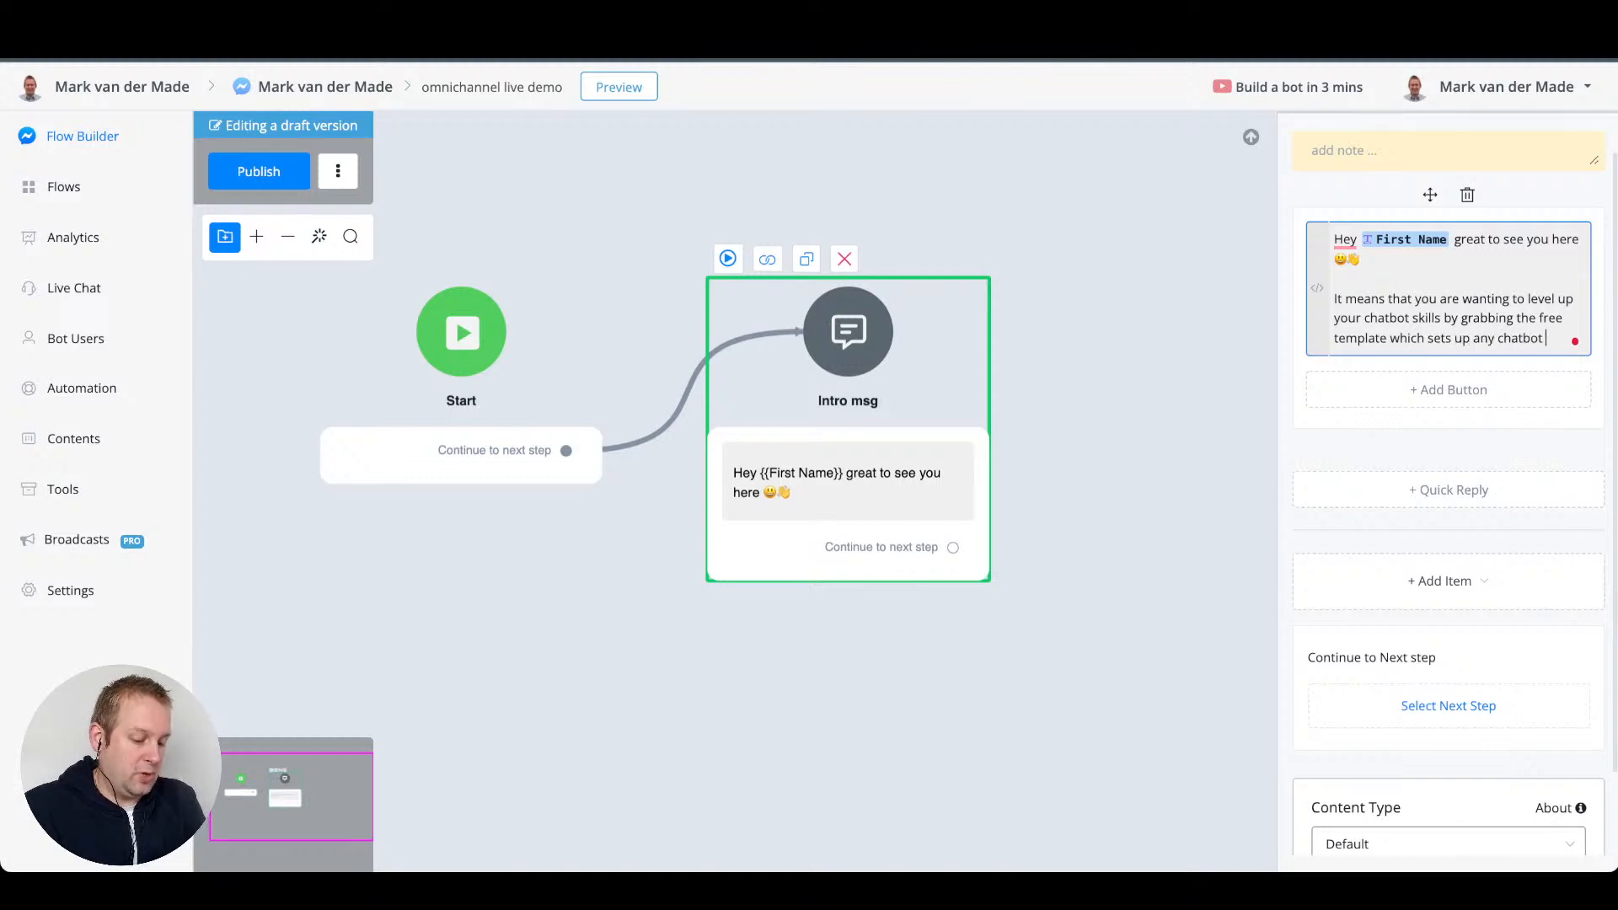
type("within mi")
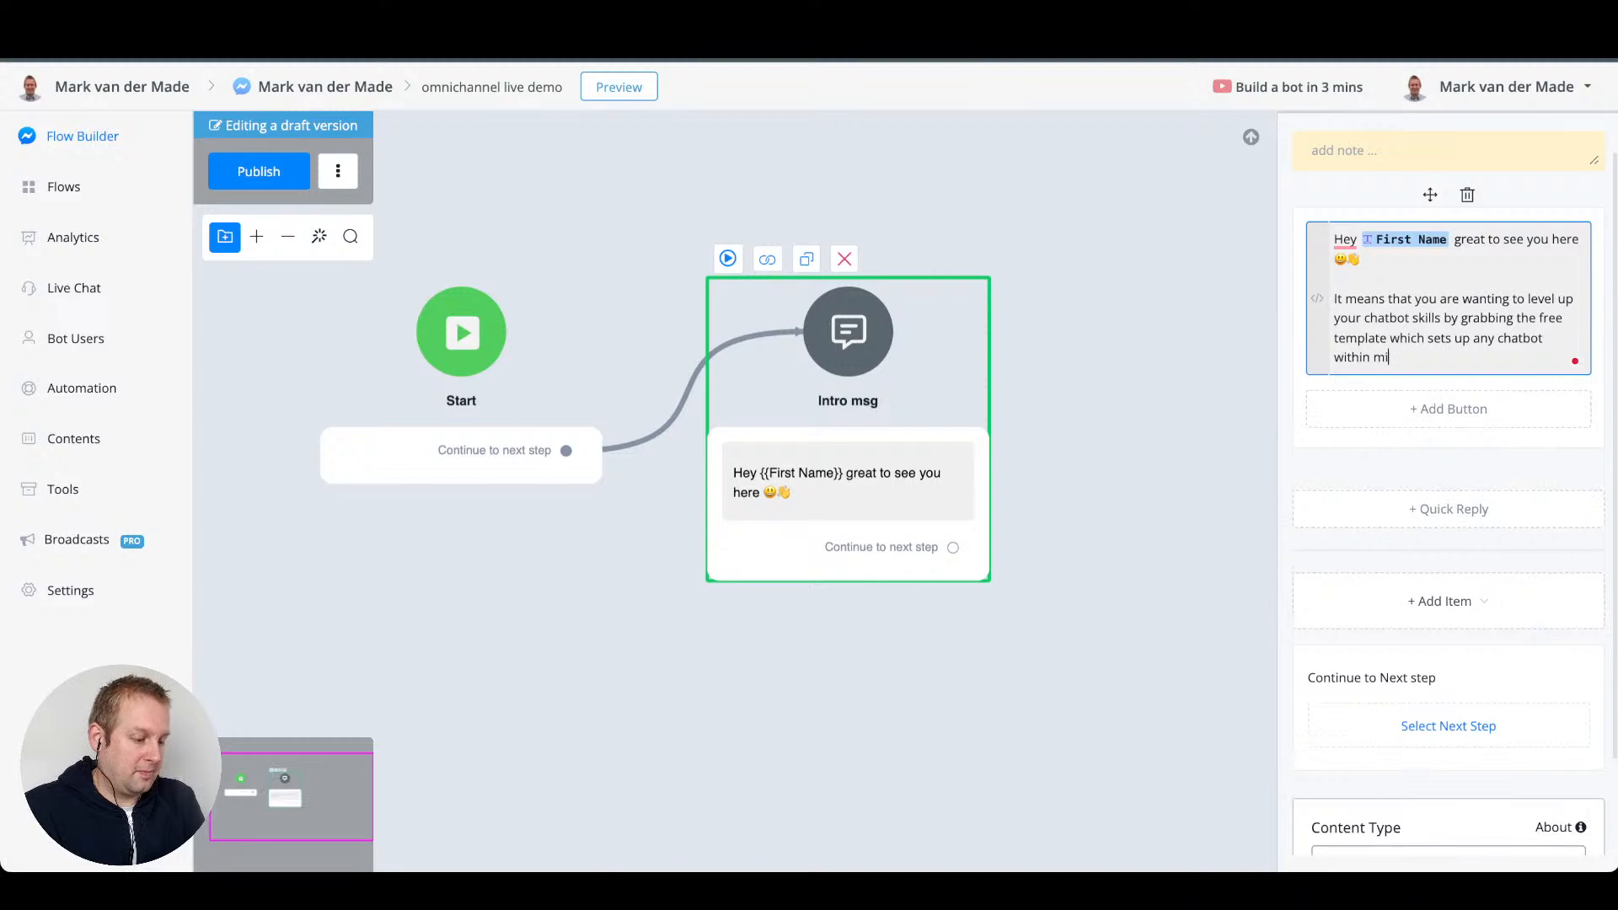
type("nutes")
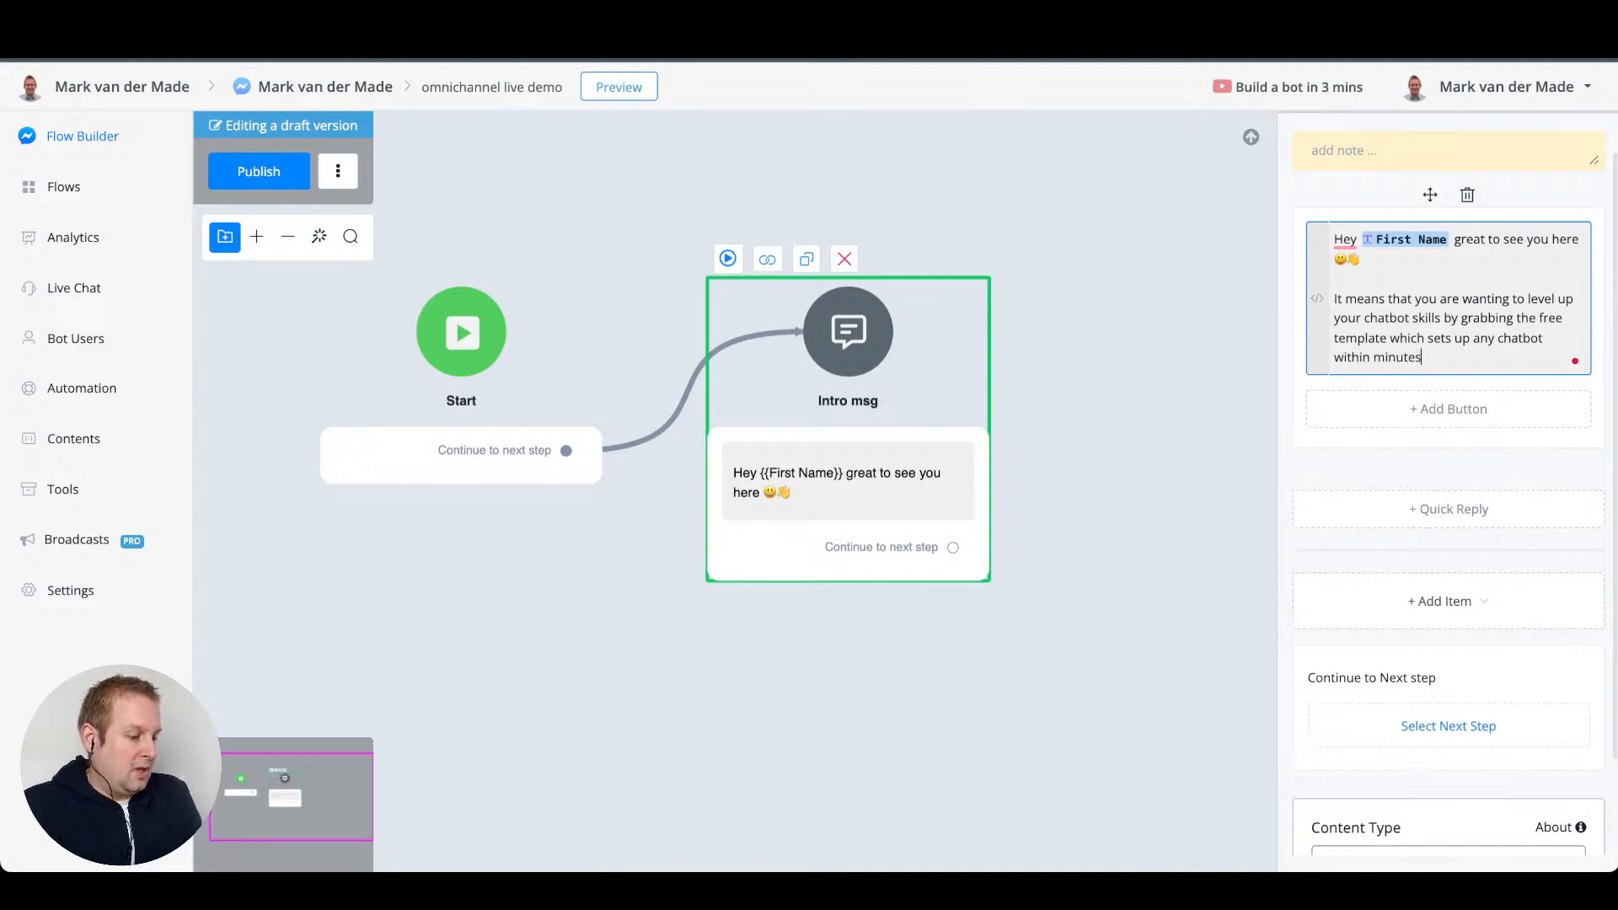
- Insert a flexed-biceps emoji after "within minutes" at the end of the message
left_click(1566, 352)
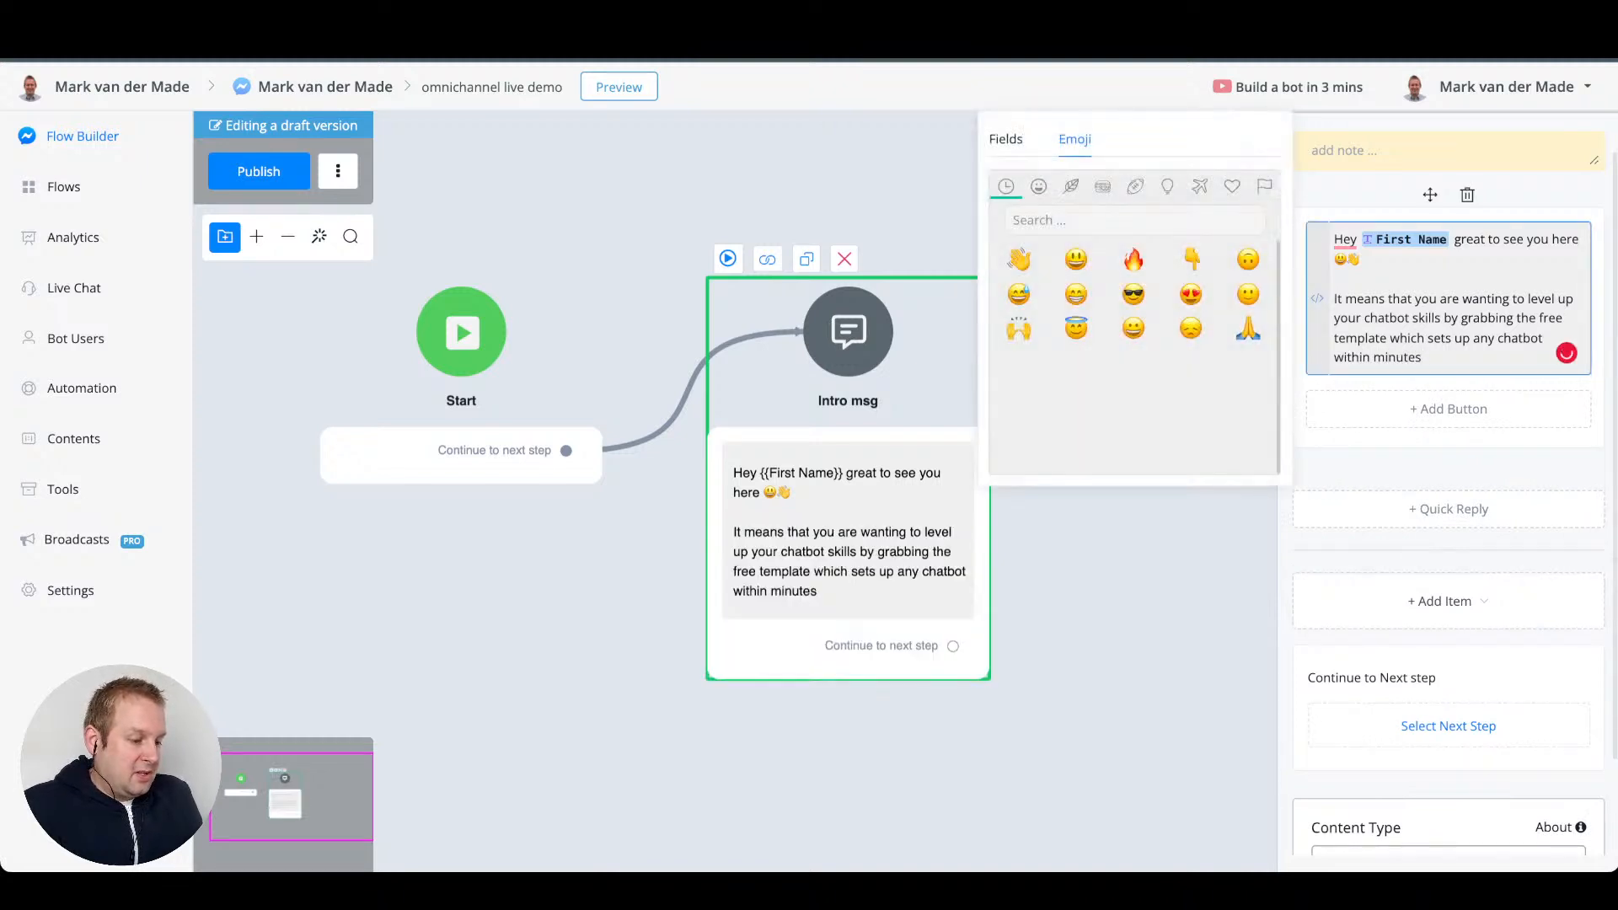
left_click(1038, 187)
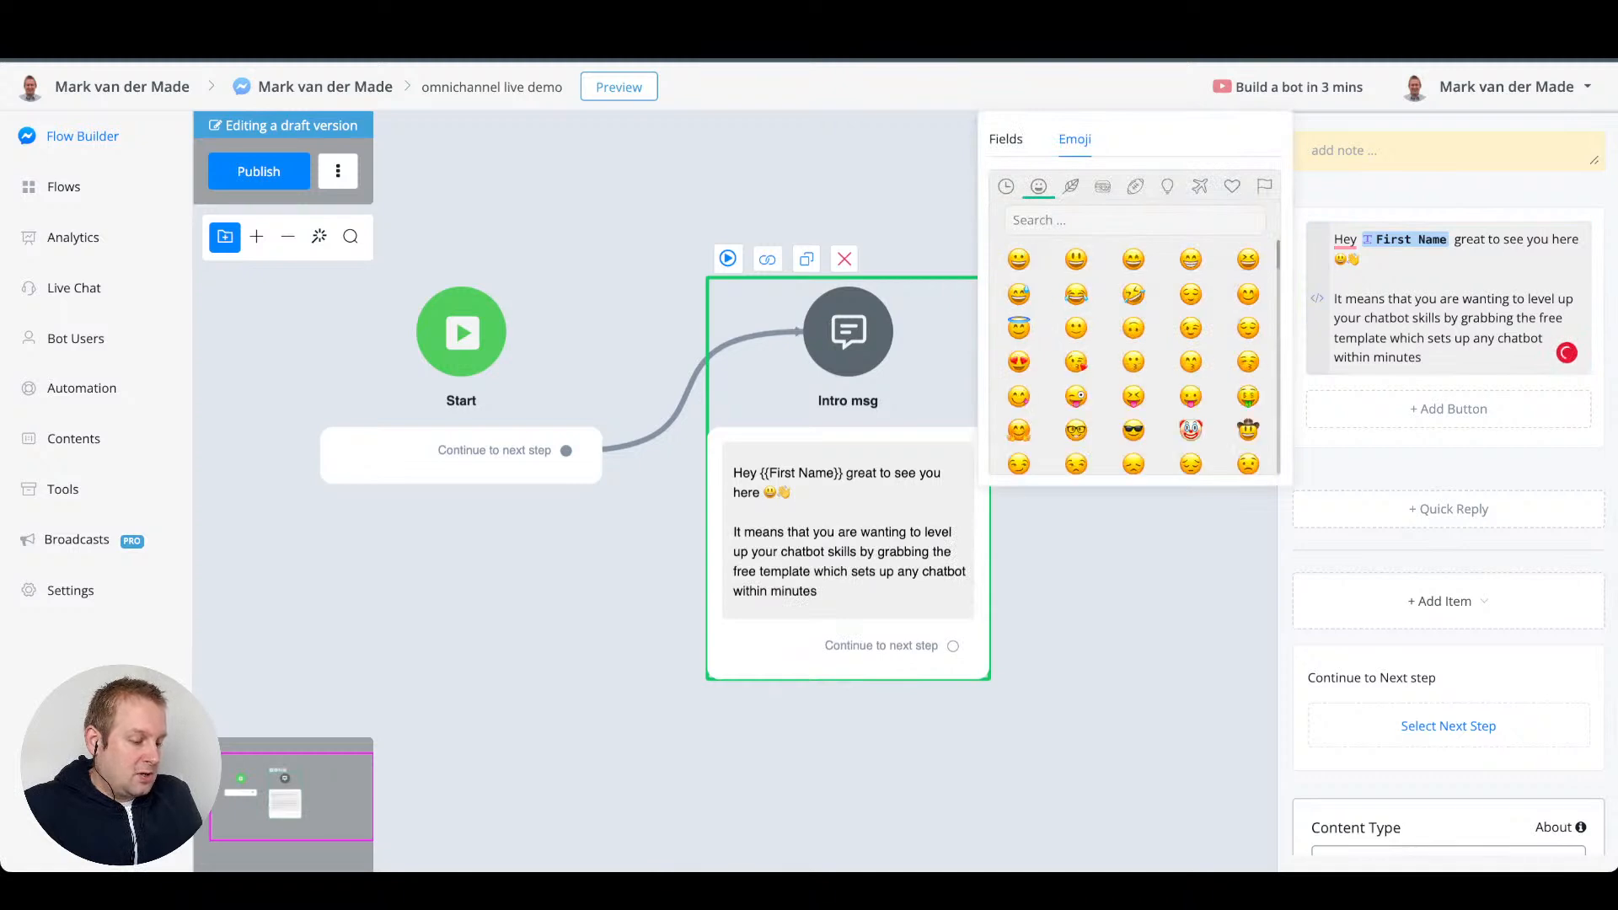
scroll(1133, 322, "down", 10)
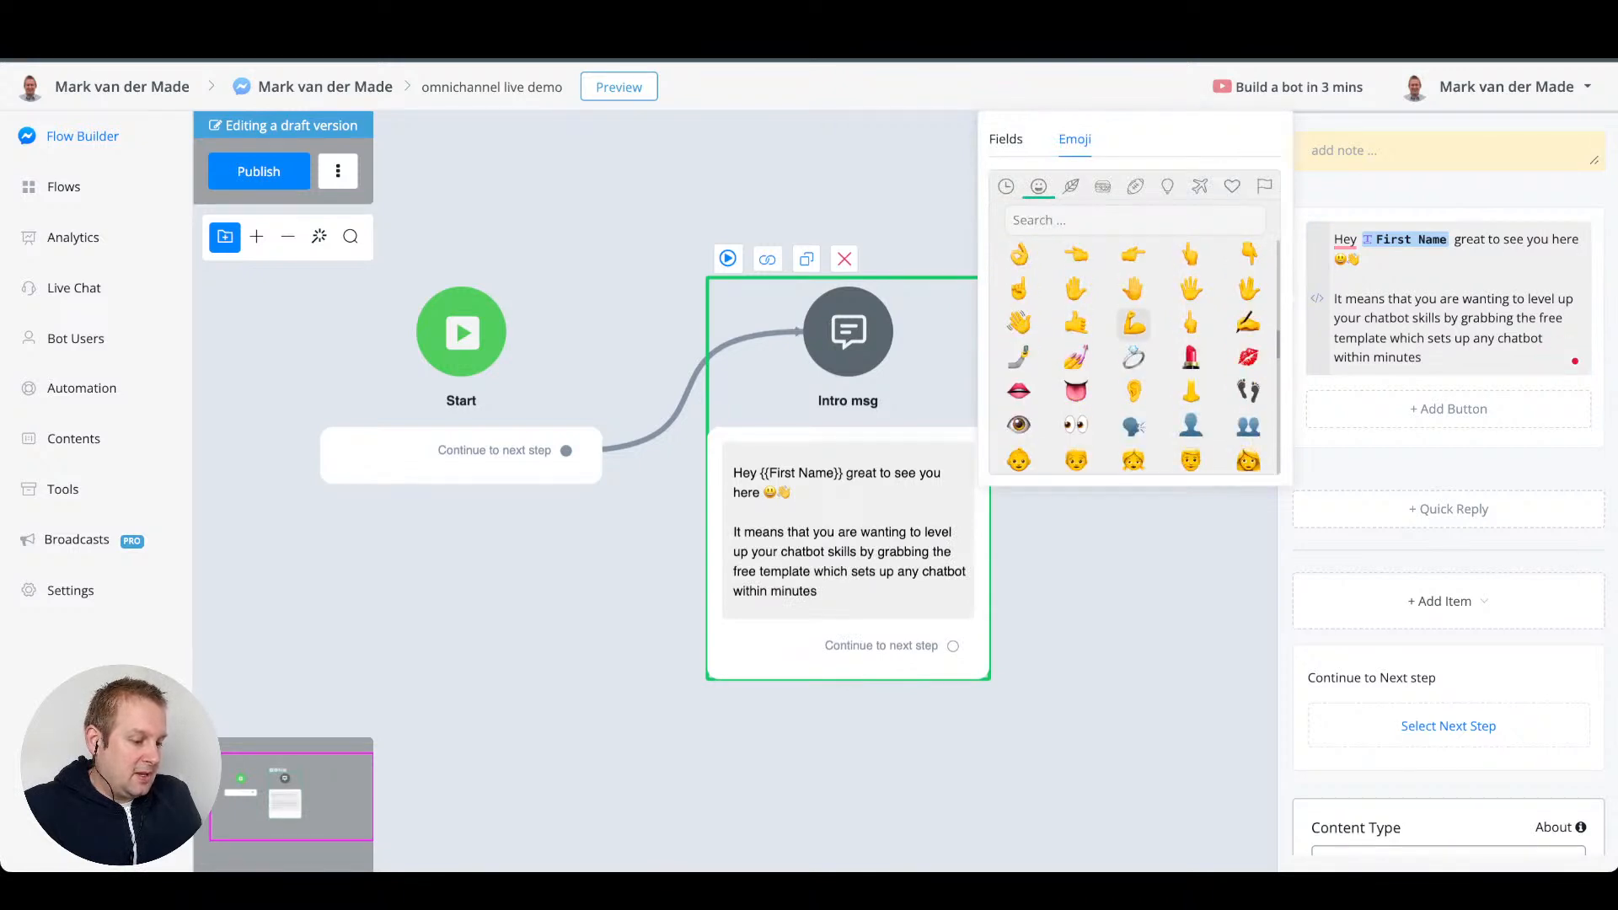
scroll(1133, 354, "up", 4)
scroll(1134, 405, "up", 2)
scroll(1077, 324, "down", 1)
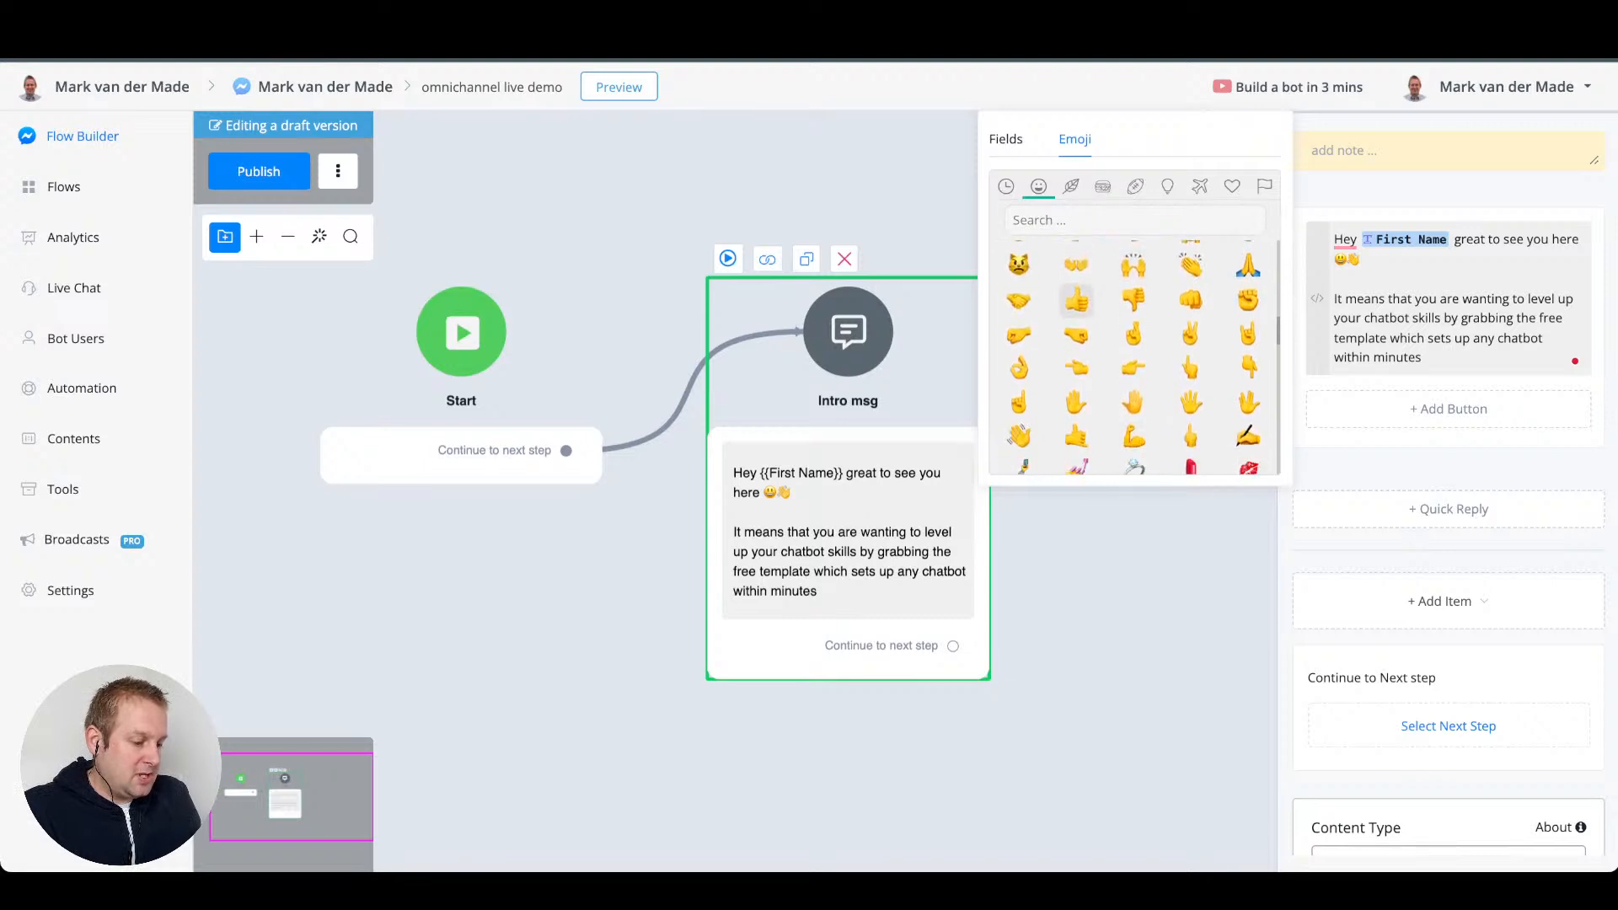
left_click(1133, 435)
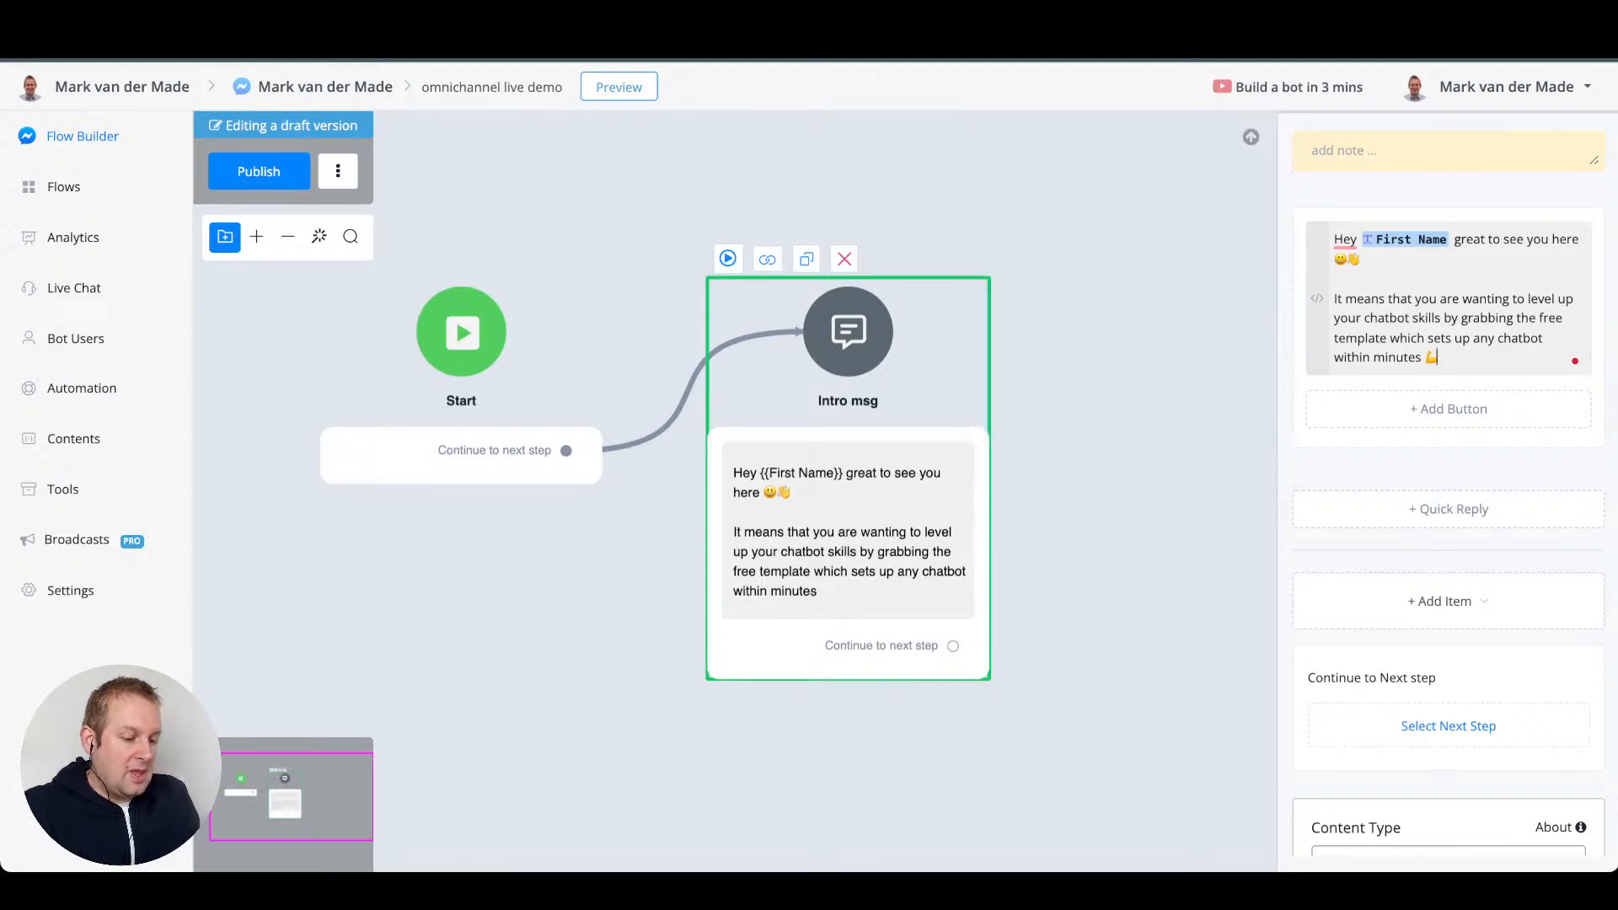
left_click(1134, 436)
- Add a Question step connected to the continue output of Intro msg
left_click_drag(1134, 435, 884, 379)
left_click_drag(705, 588, 883, 383)
left_click(969, 490)
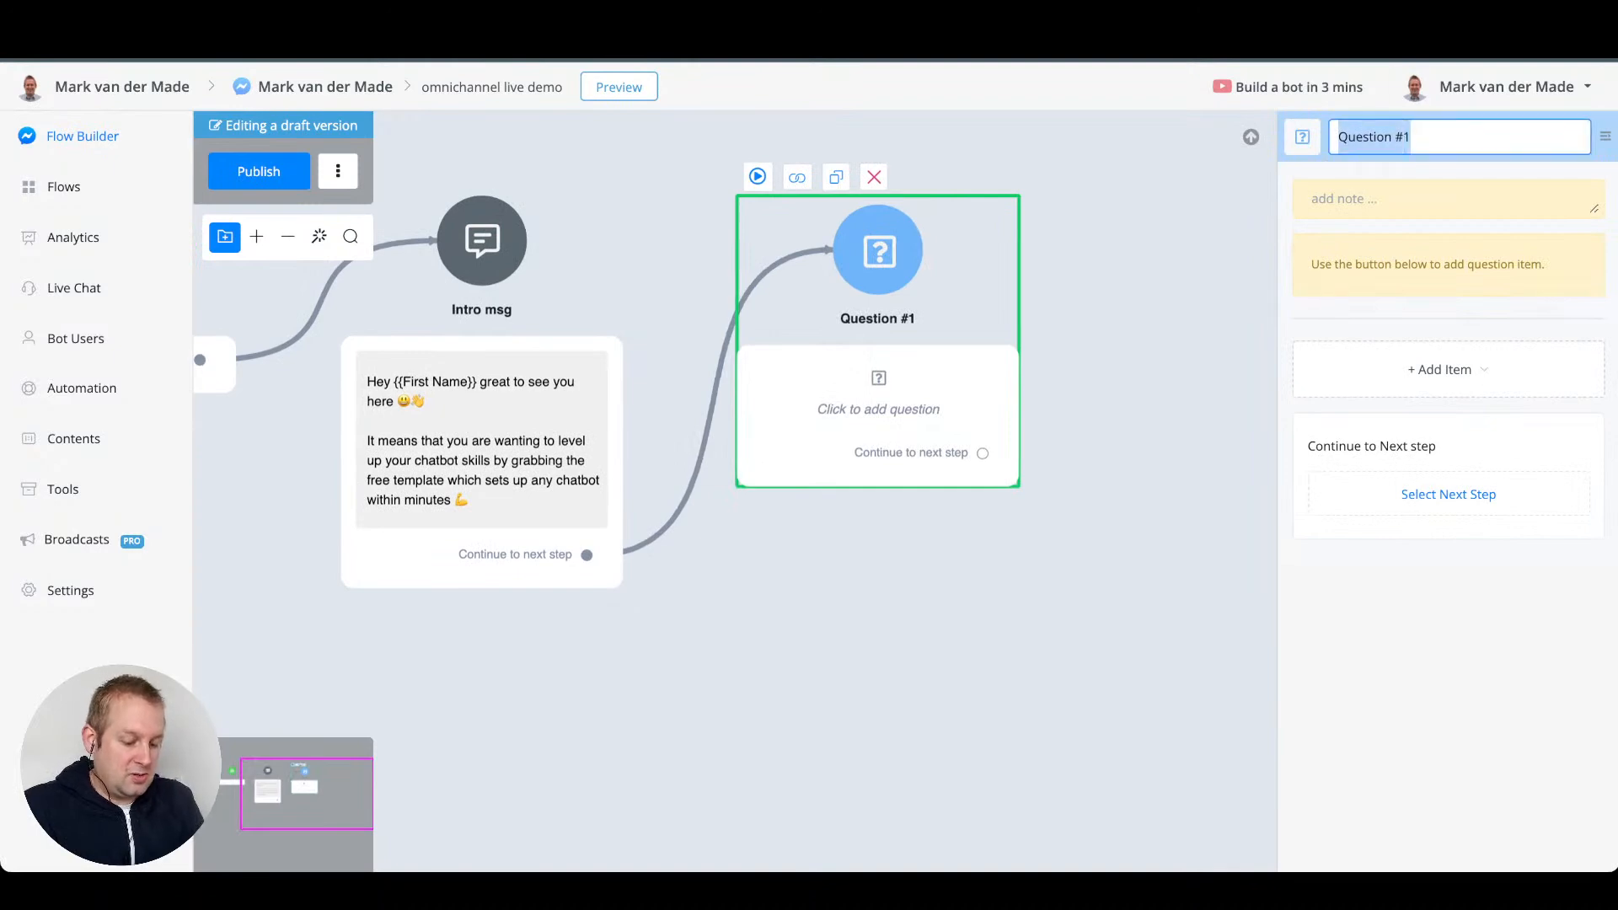
- Rename the new Question step as "Ask if user is ready"
type("Ques")
key("BackSpace")
key("BackSpace")
key("BackSpace")
key("BackSpace")
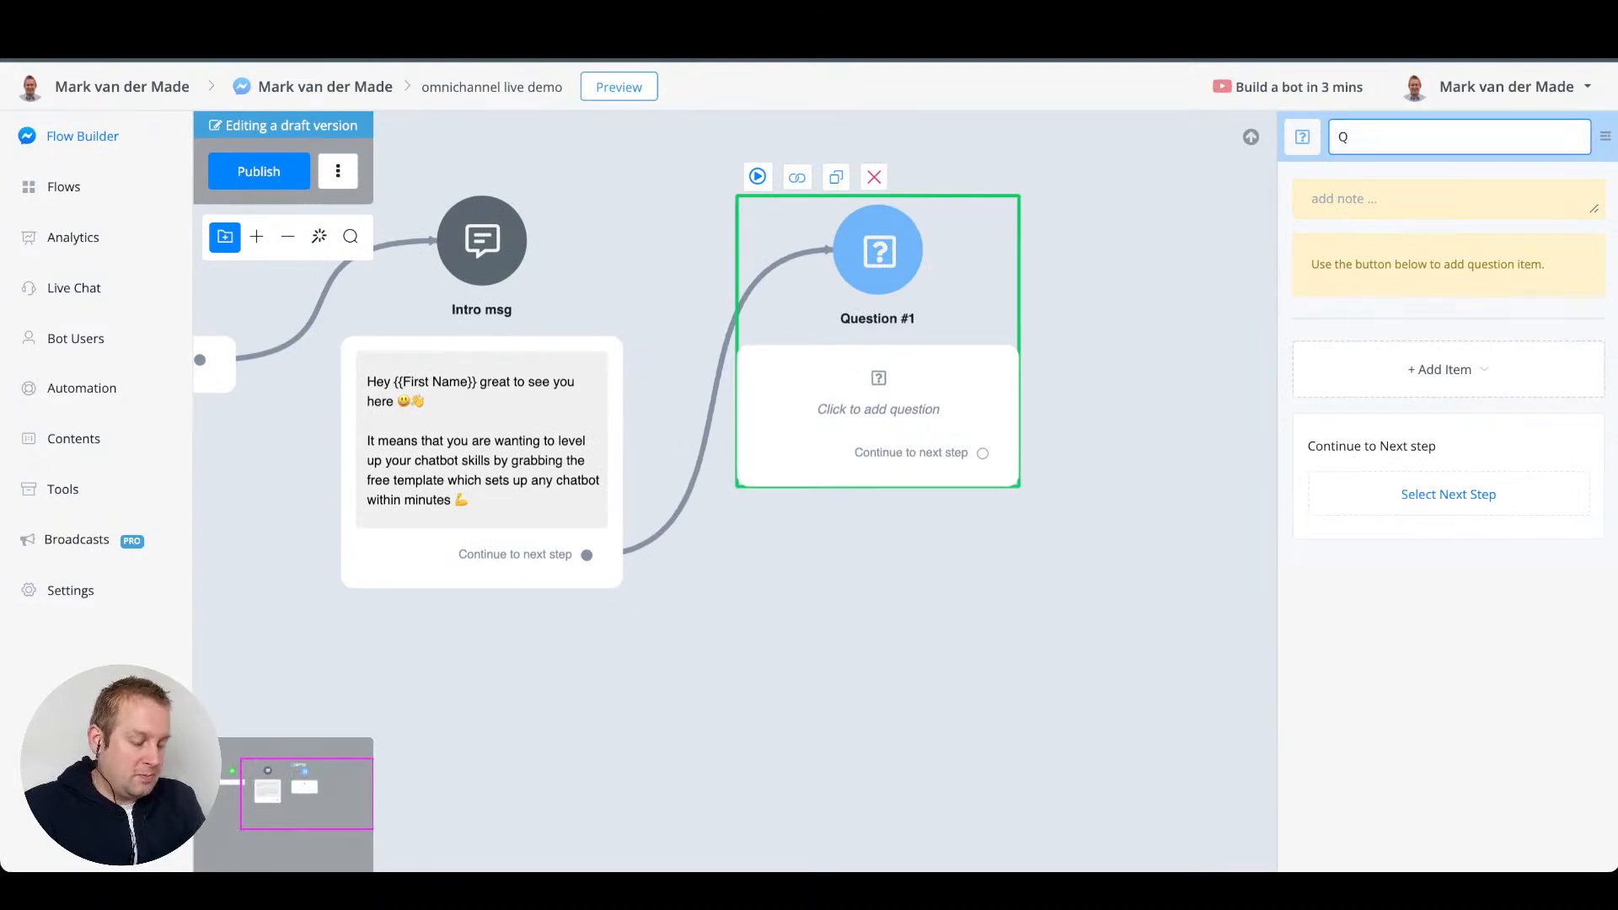
type("Ask if user is ready")
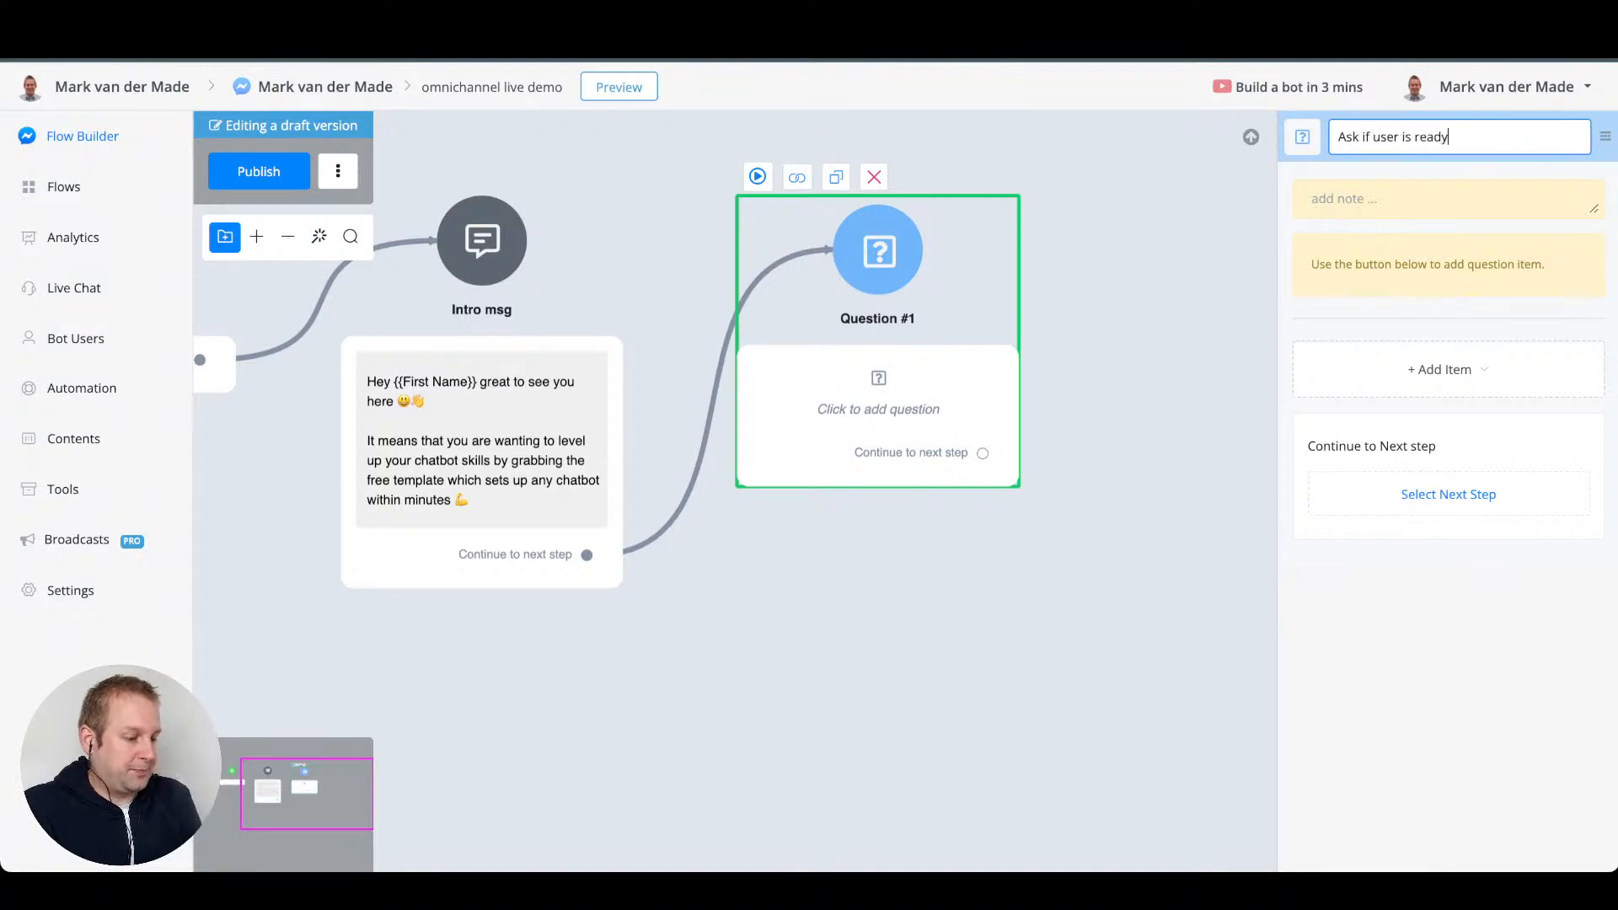
key("Return")
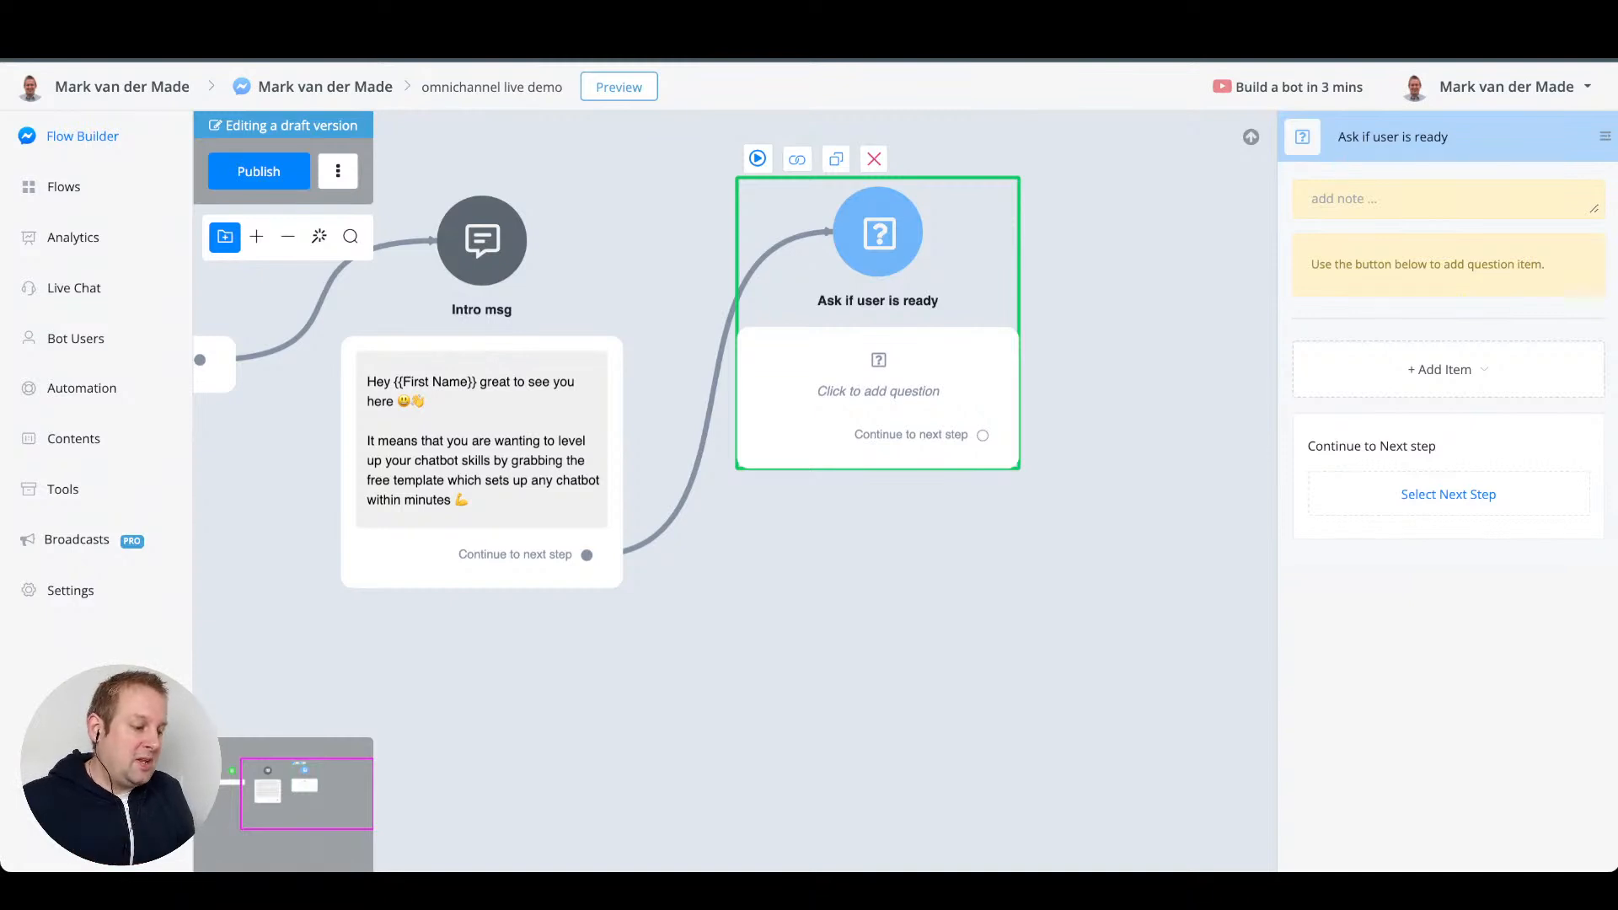
- Add a Choice item asking "Are you ready to grab your free template?" and save its response to the Response field
left_click(1439, 369)
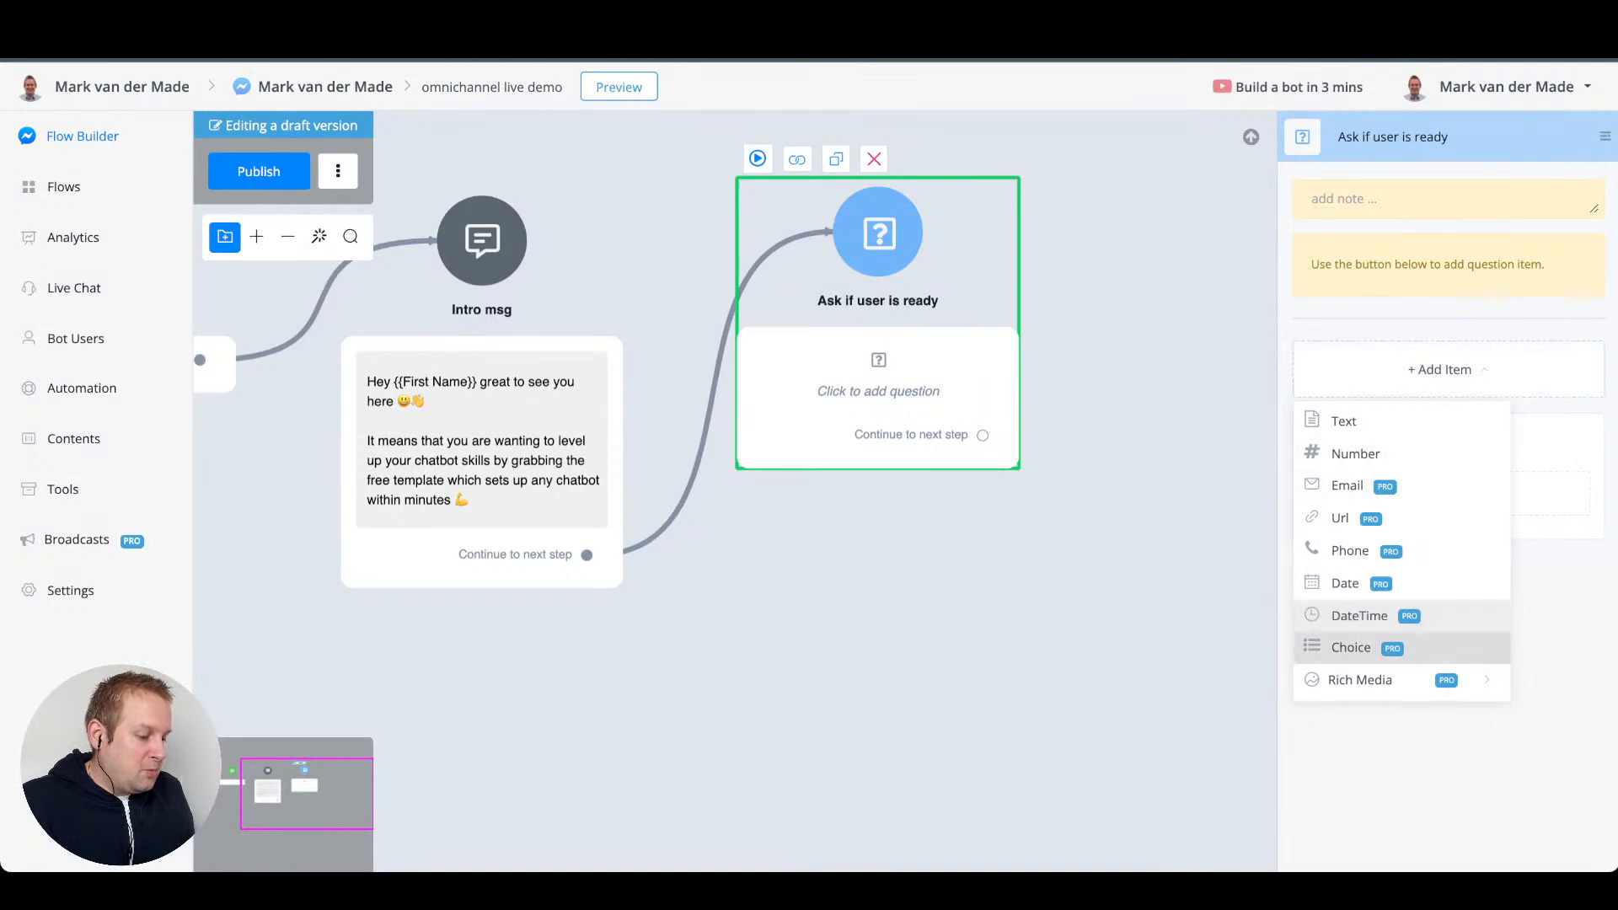
left_click(1352, 648)
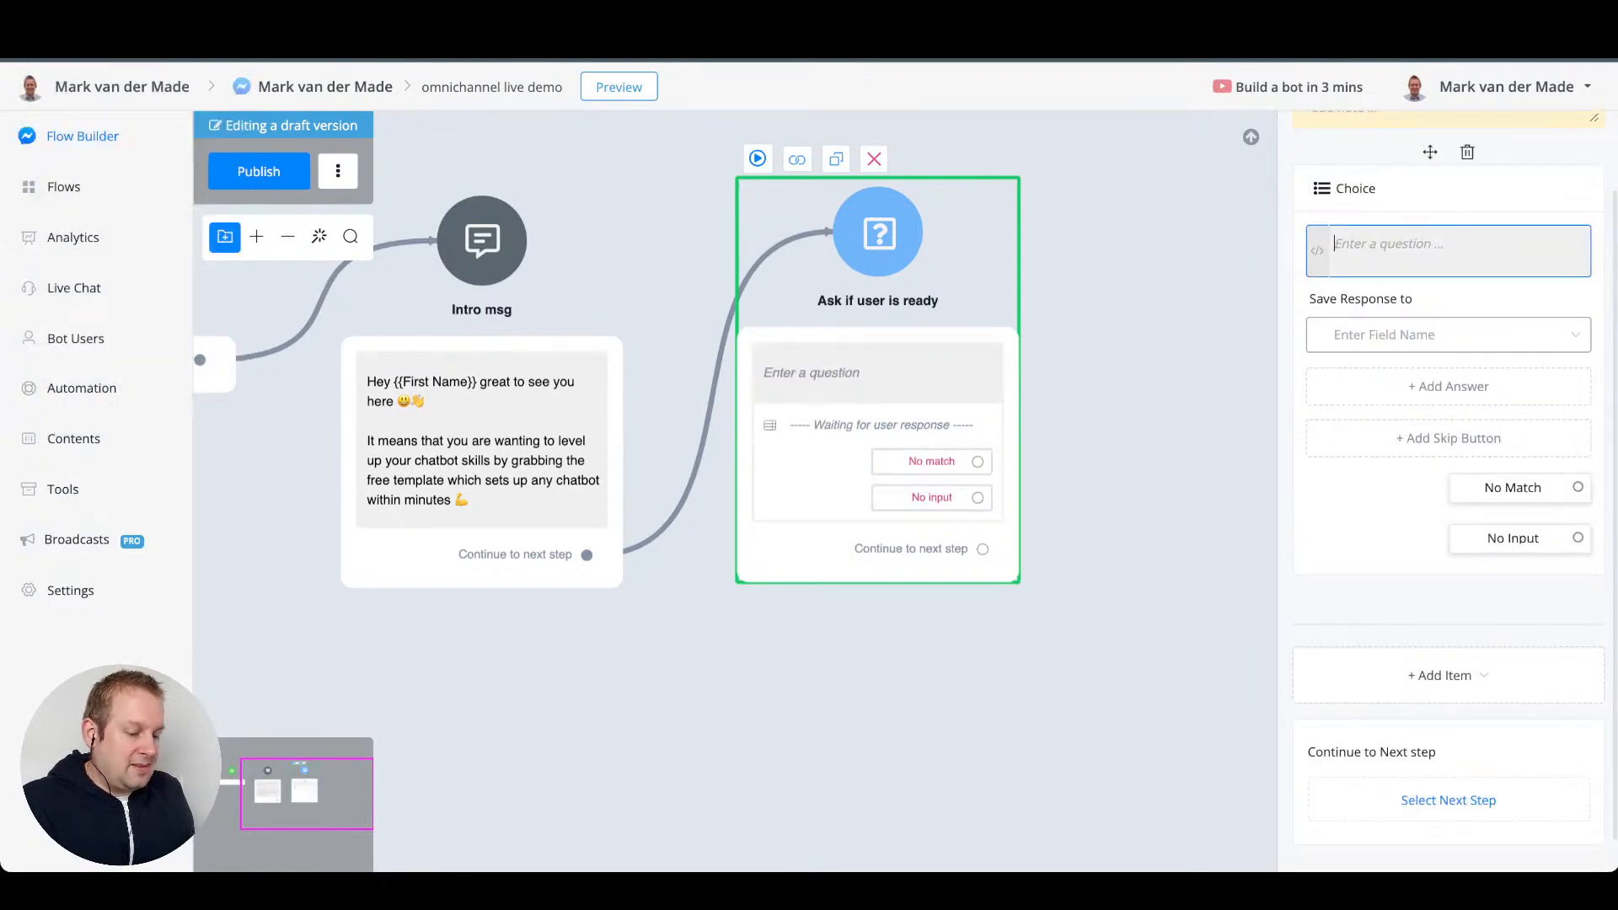
type("Are you ready")
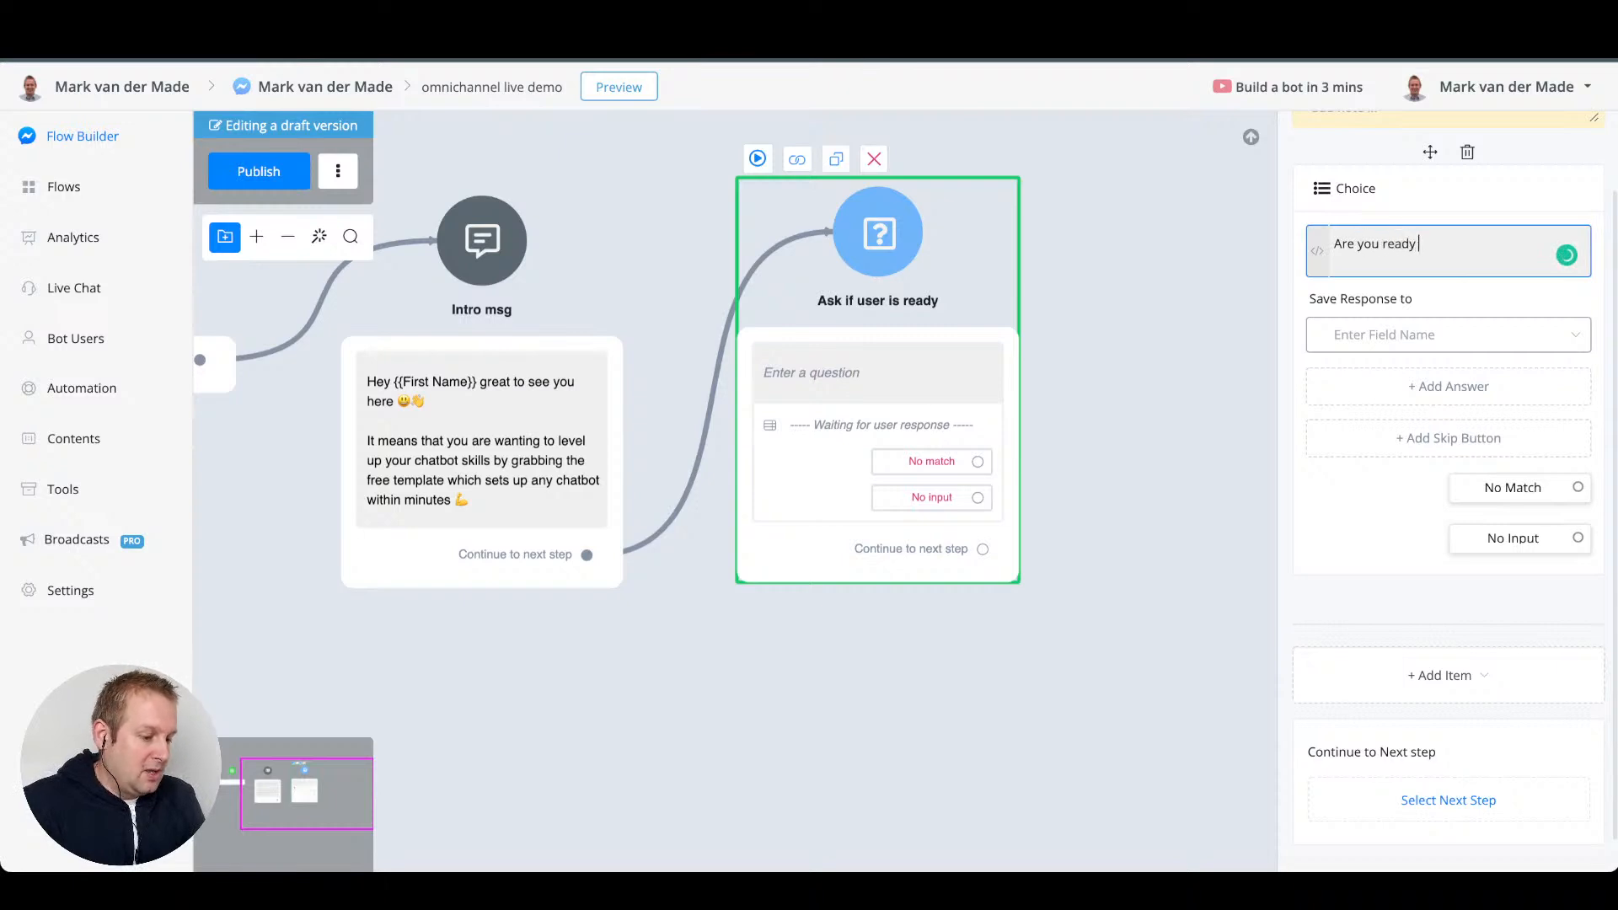
type(" to grab y")
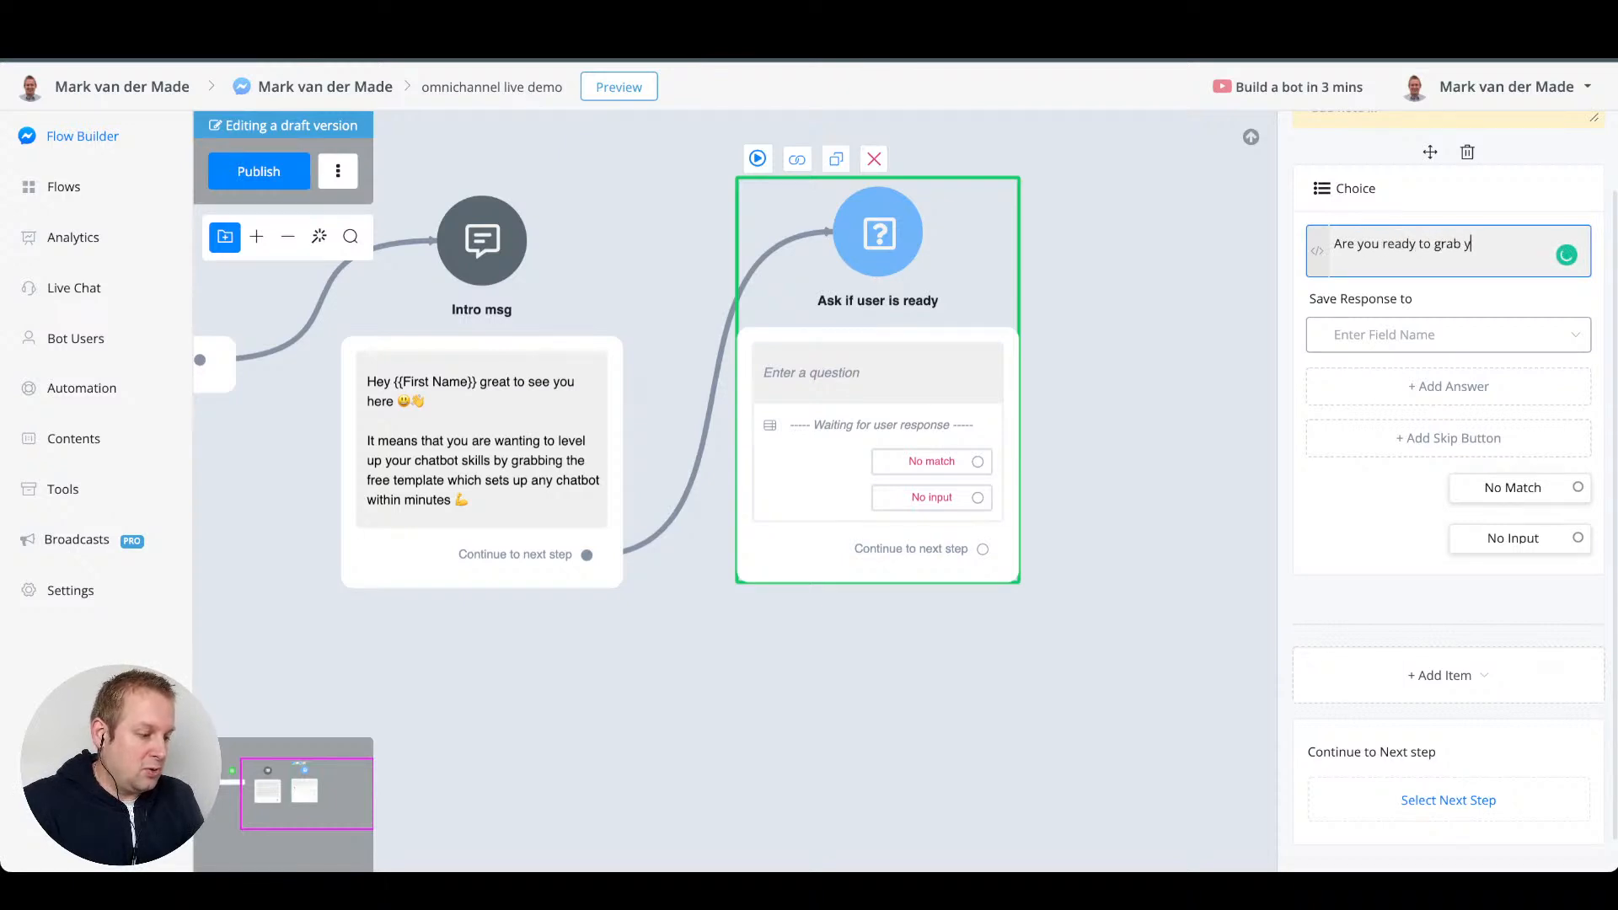
type("our free te")
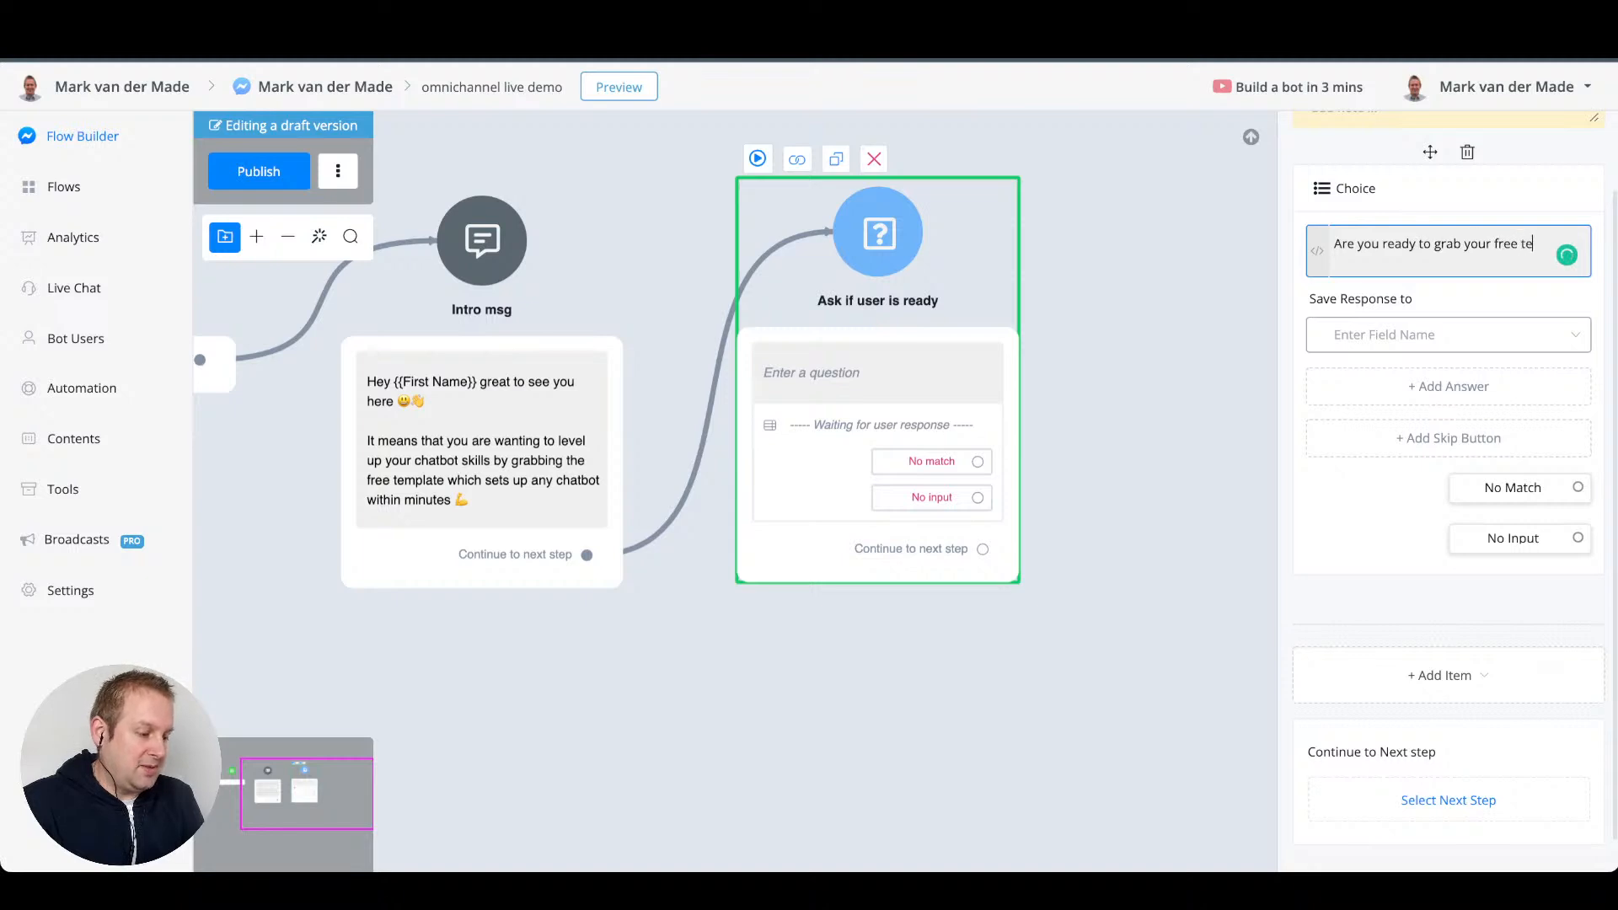
type("mplate?")
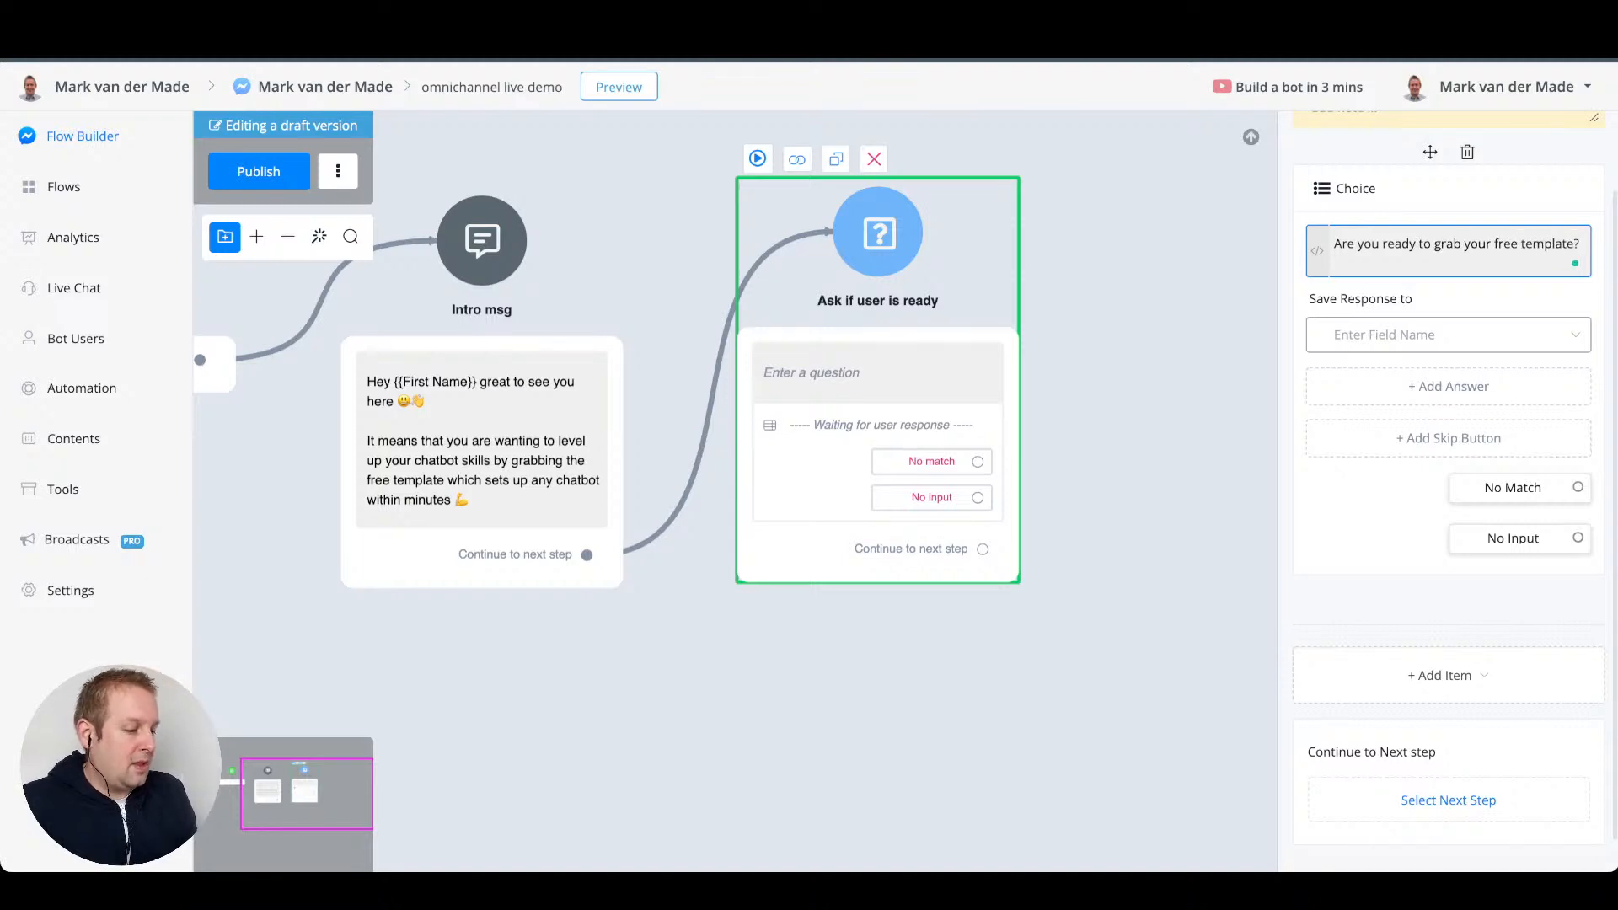
left_click(1448, 334)
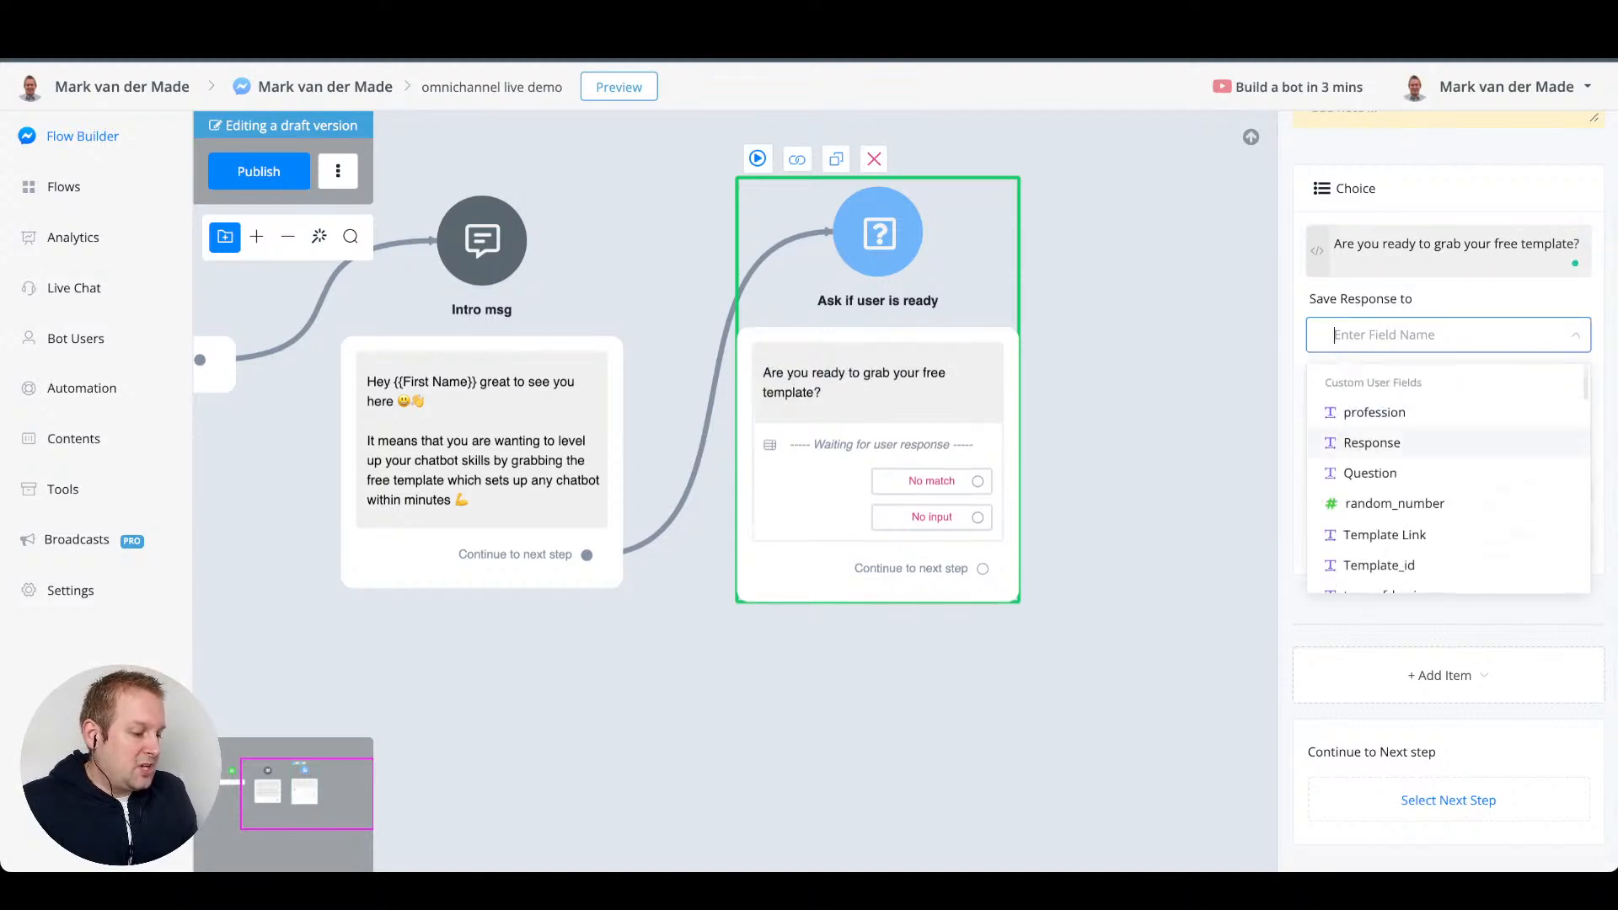
left_click(1372, 442)
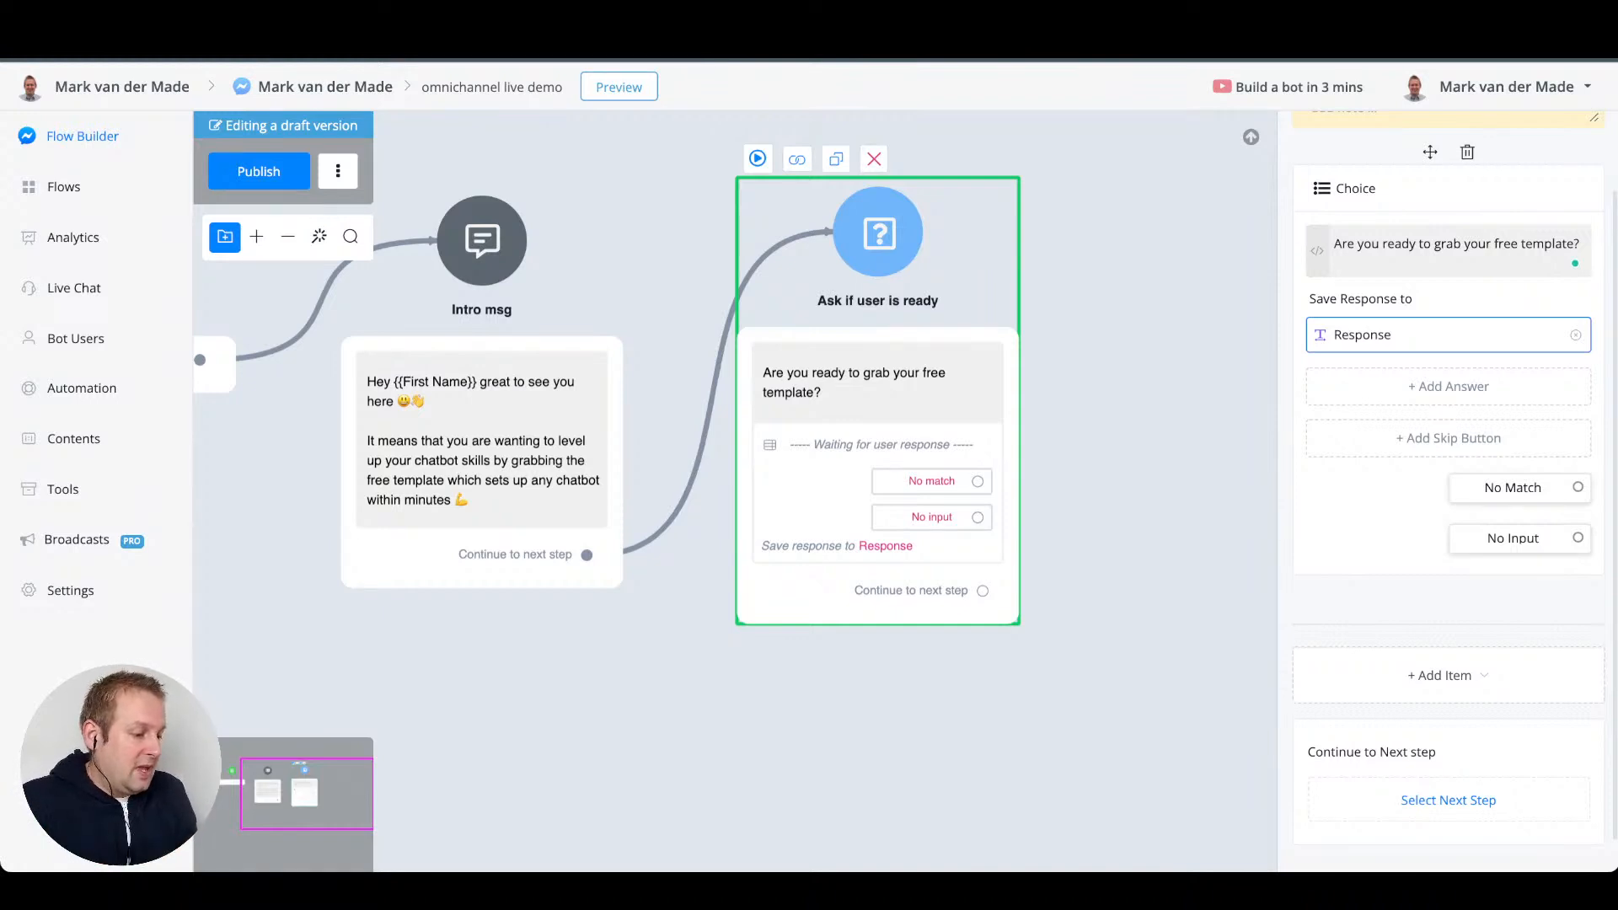
- Add a first answer to the choice question with the text "Heck Yes"
left_click(1448, 387)
double_click(692, 330)
type("Heck Yes")
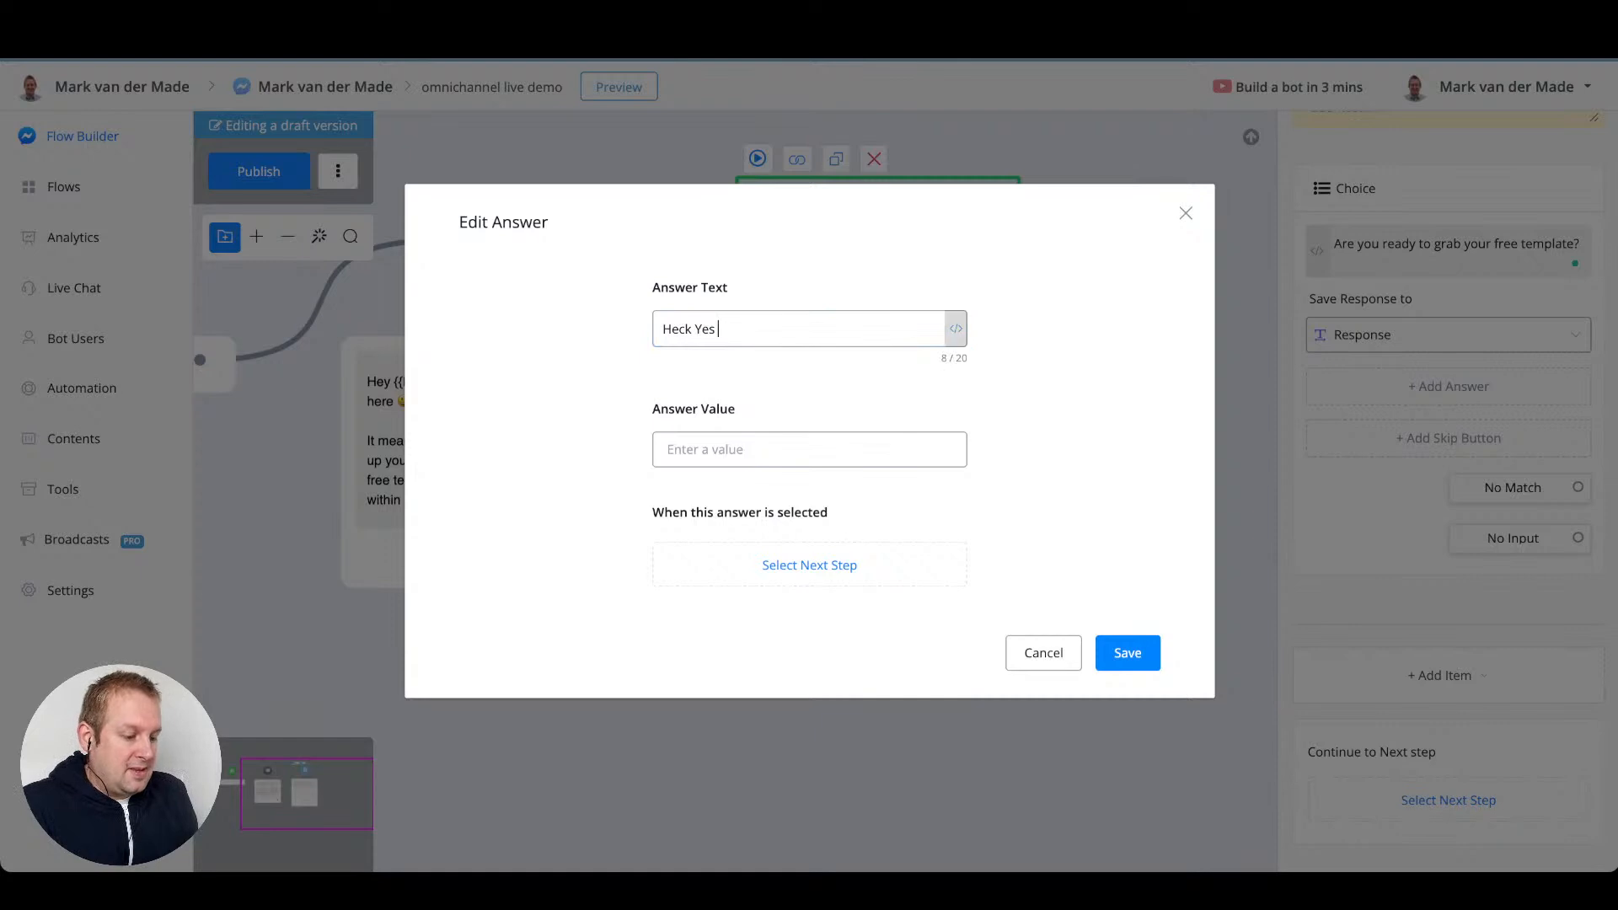
- Insert a heart-eyes emoji after "Heck Yes" in the answer text and save the answer
left_click(955, 329)
left_click(1075, 171)
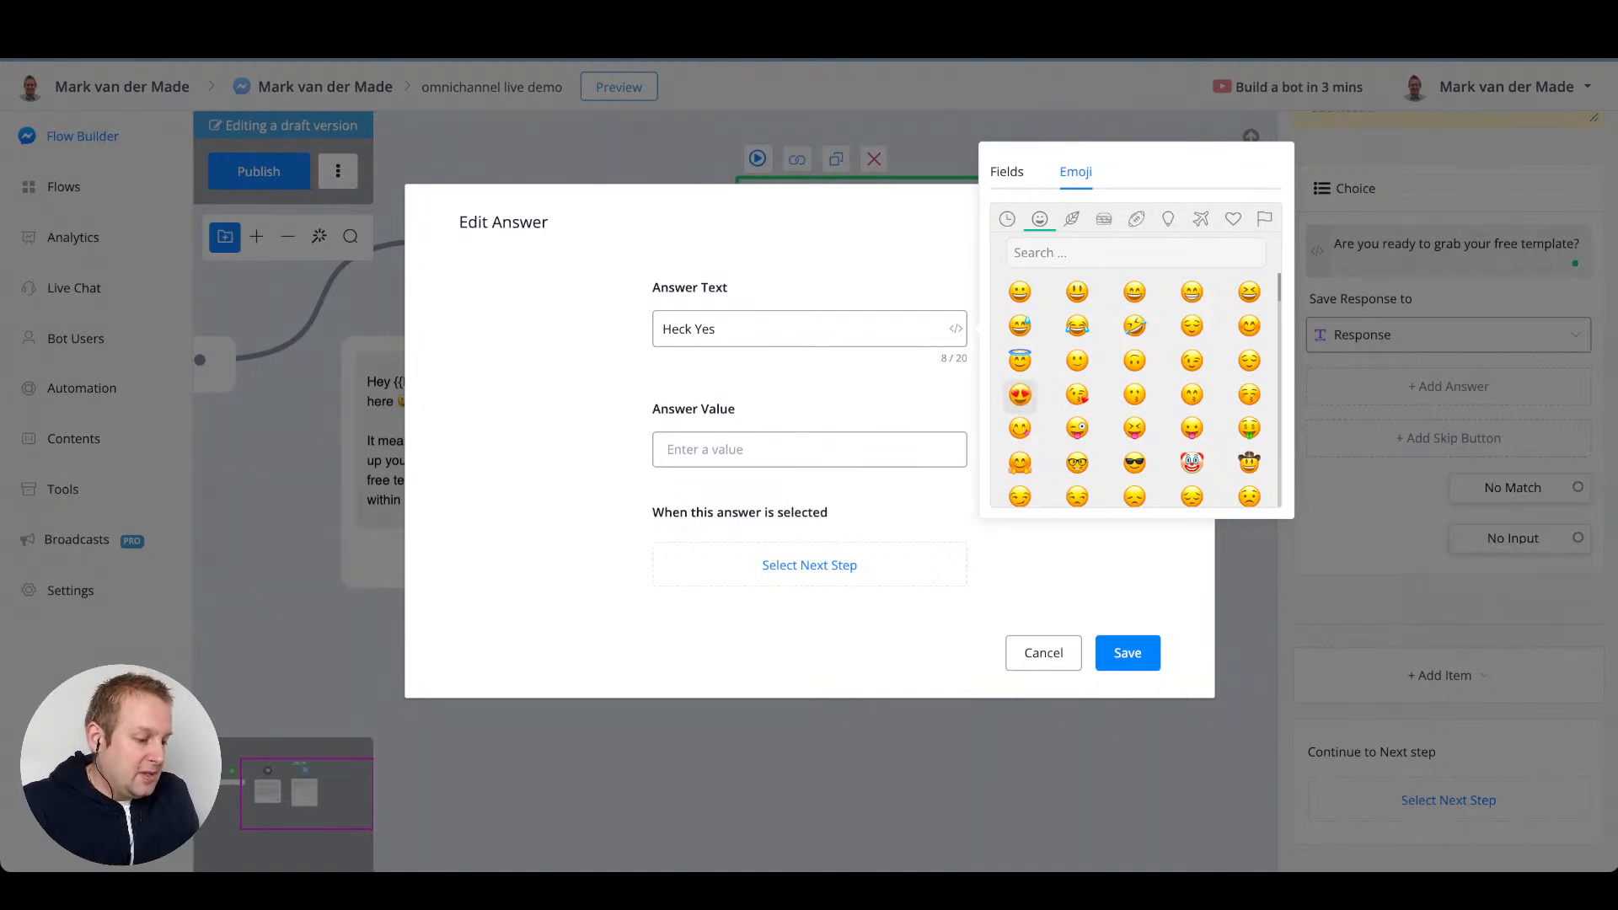
scroll(1191, 379, "down", 2)
scroll(1191, 367, "down", 1)
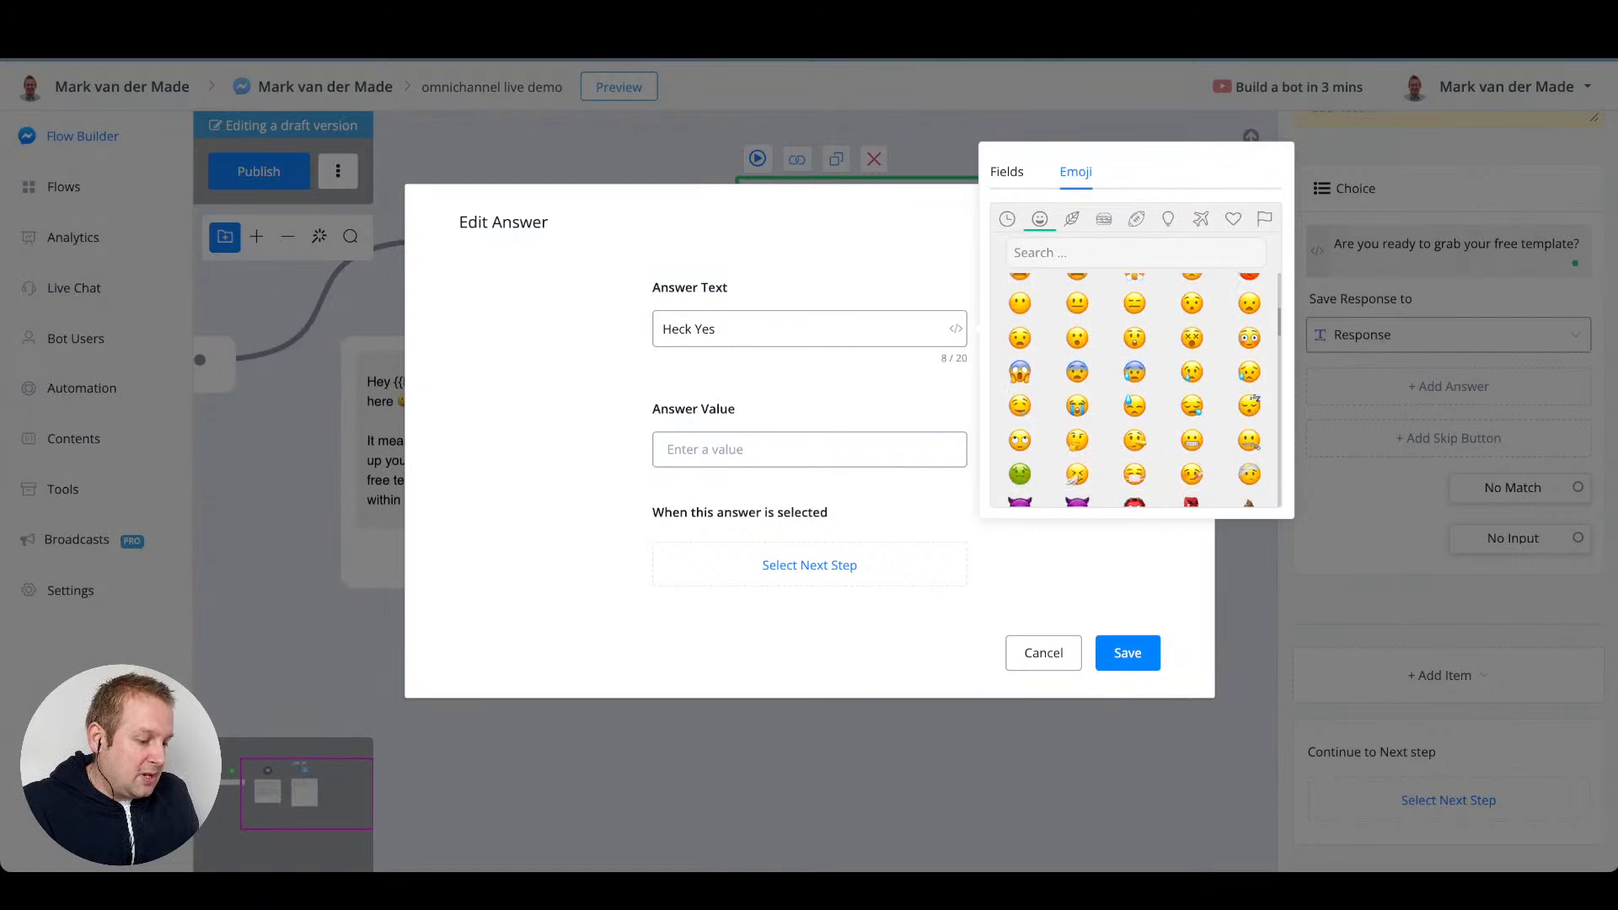
scroll(1192, 379, "up", 3)
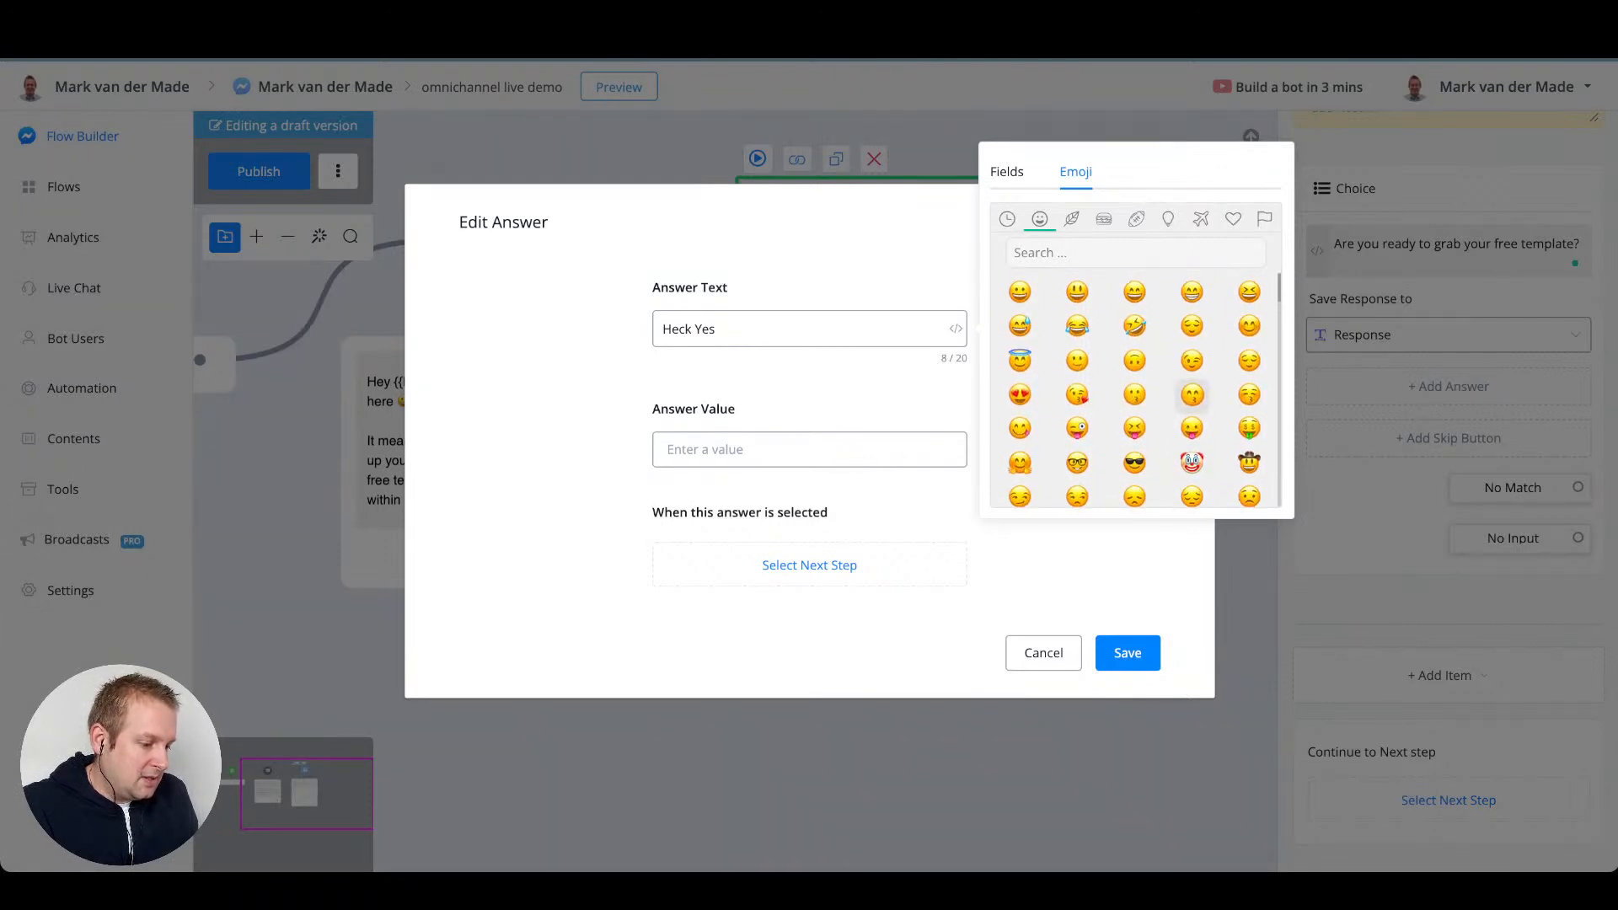
scroll(1191, 380, "down", 2)
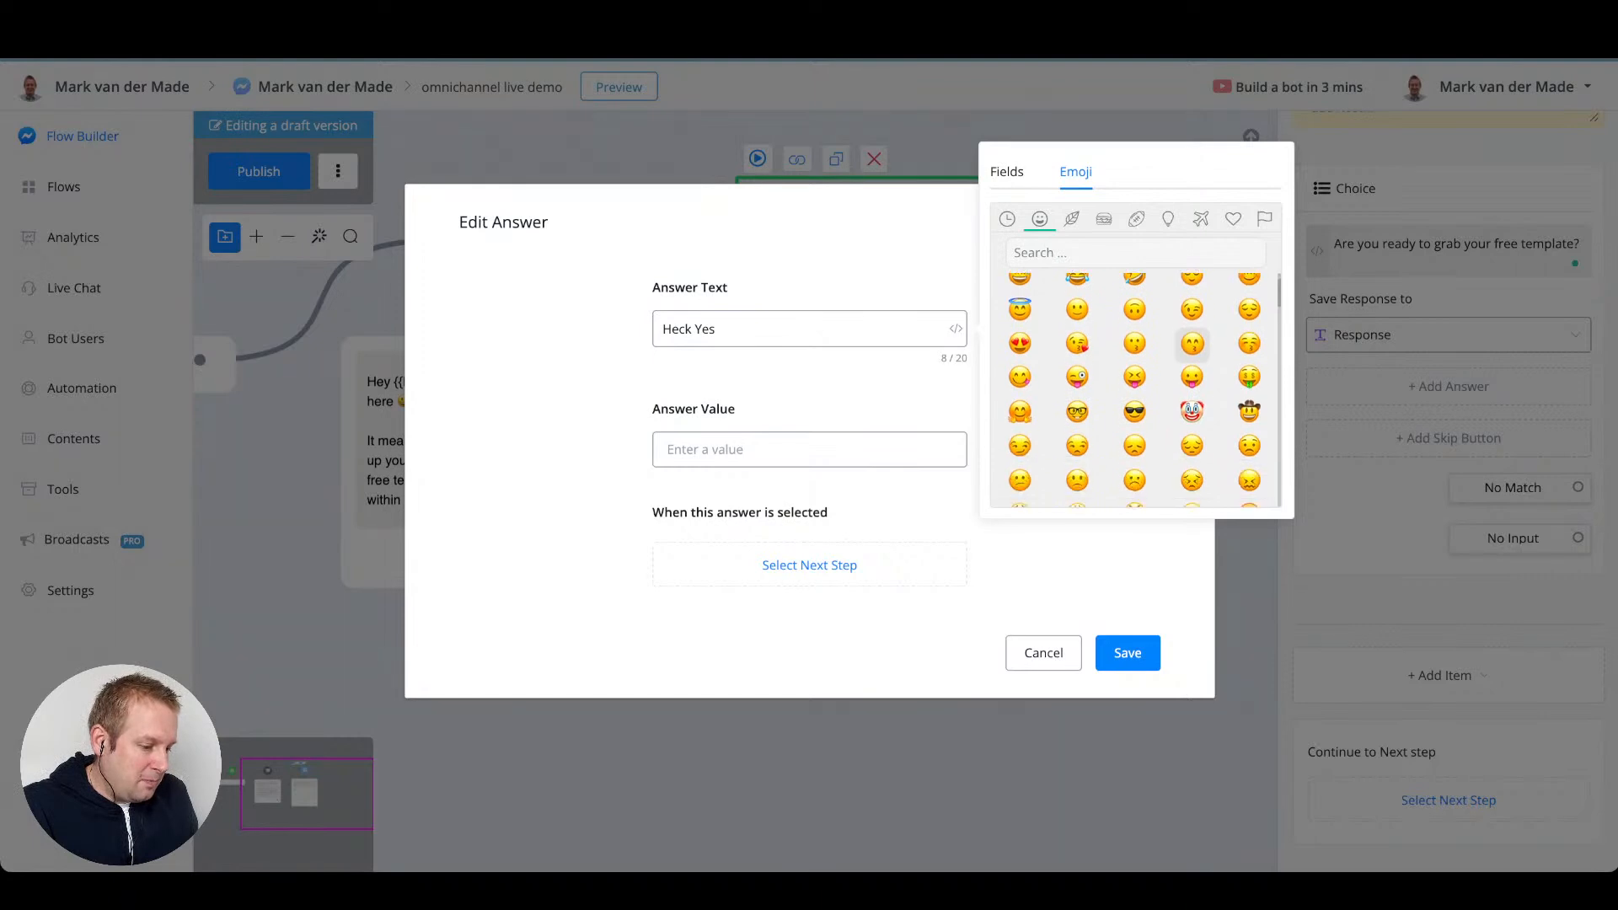
scroll(1192, 337, "down", 2)
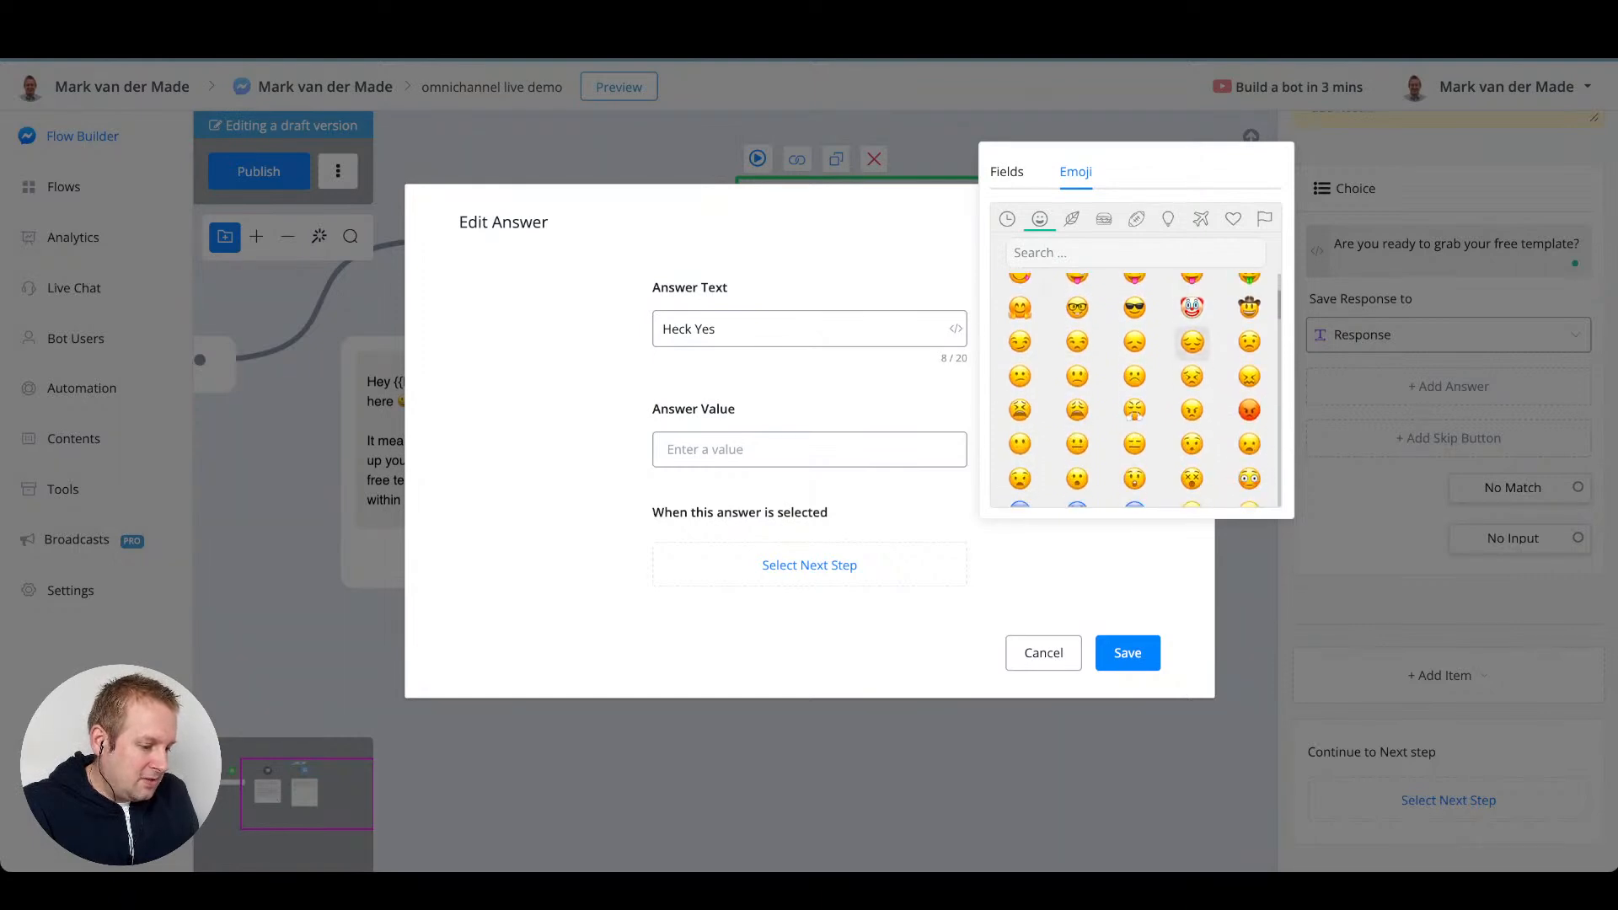
scroll(1191, 339, "down", 2)
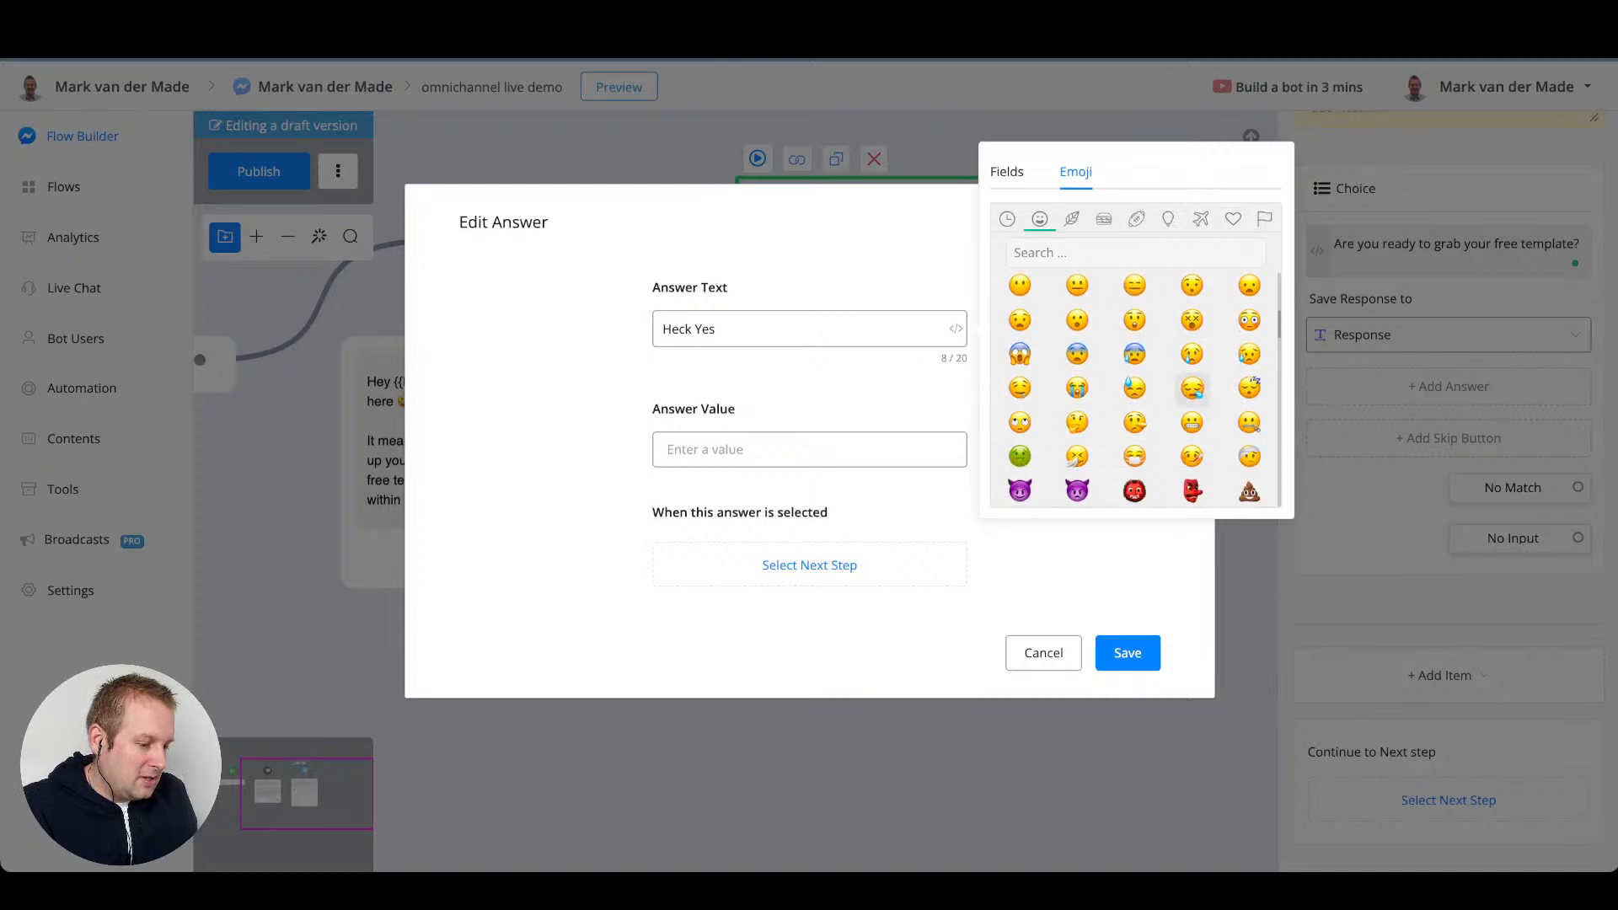
scroll(1192, 388, "up", 5)
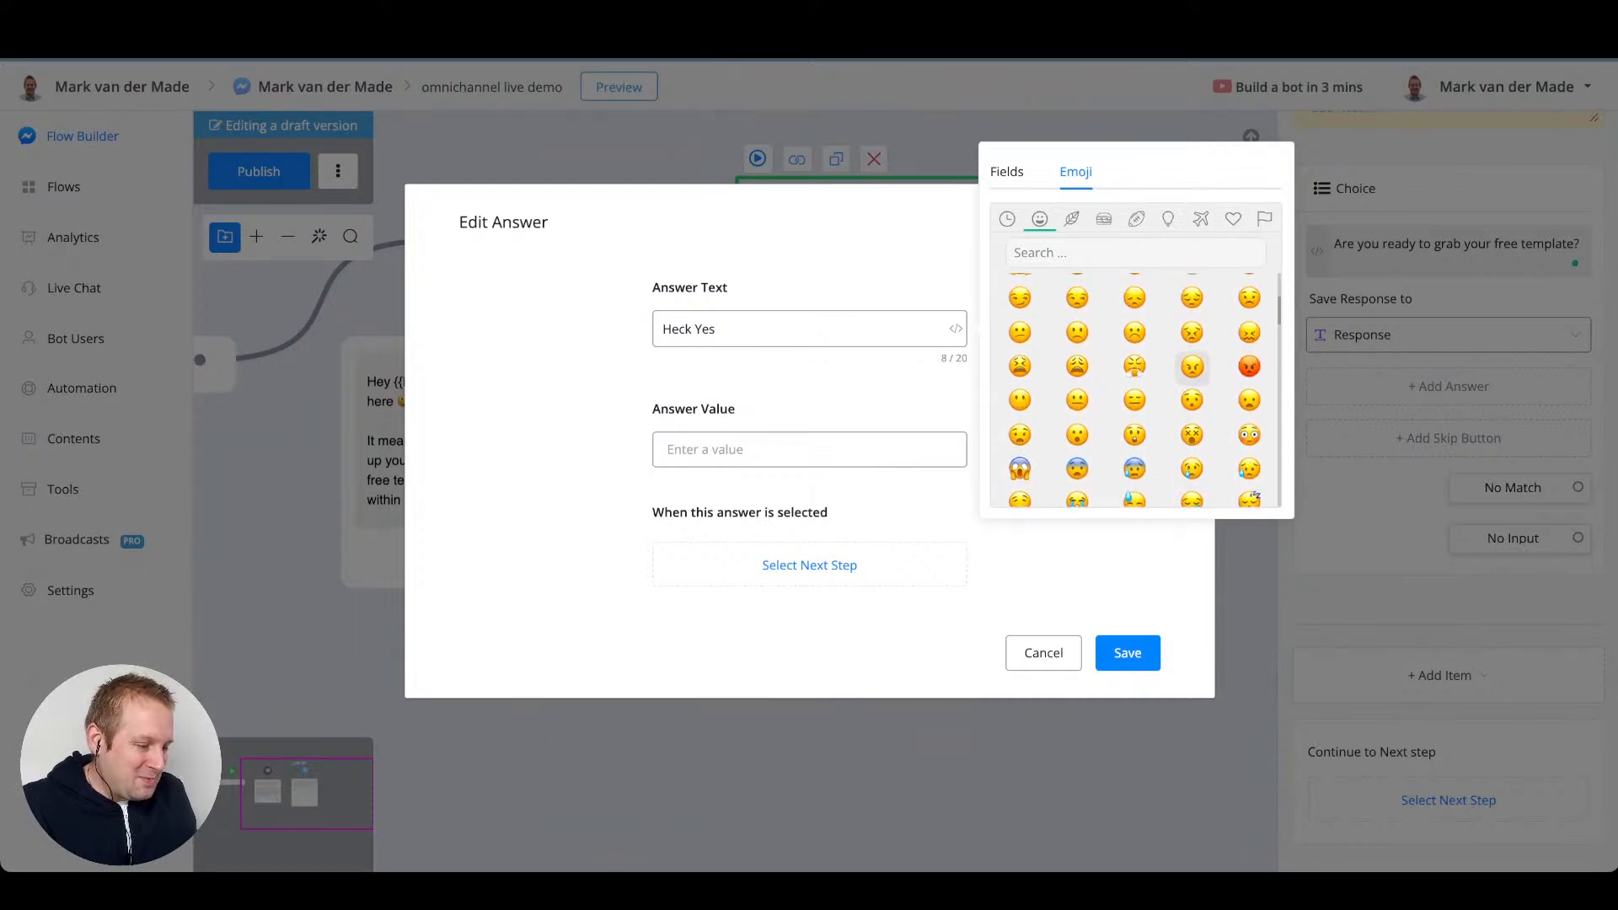
scroll(1191, 395, "up", 1)
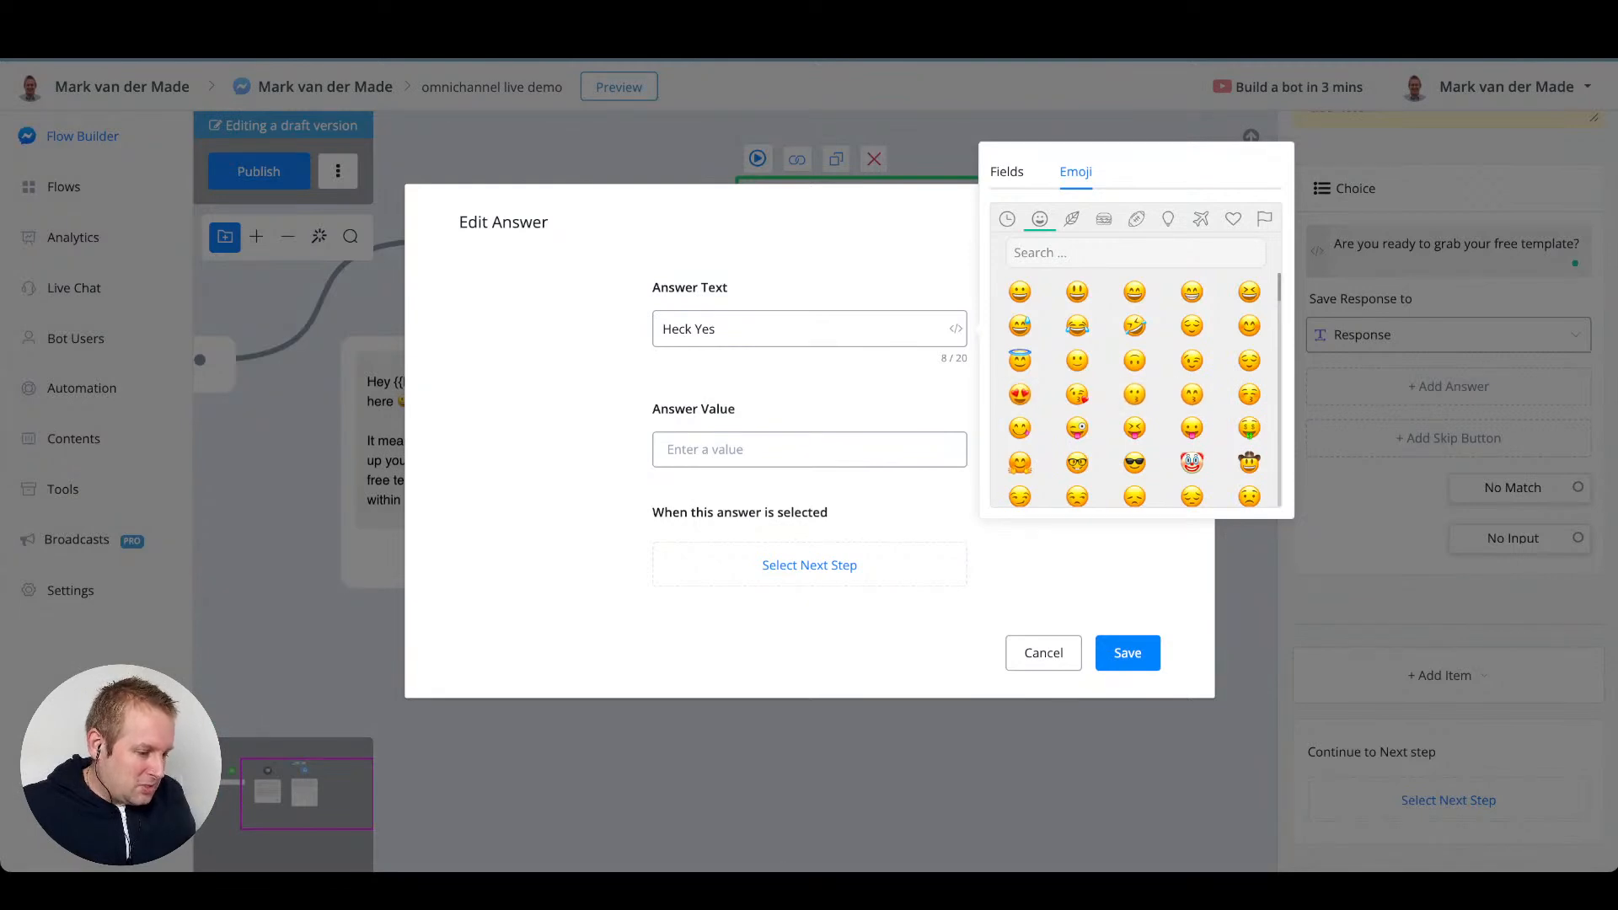
left_click(1019, 395)
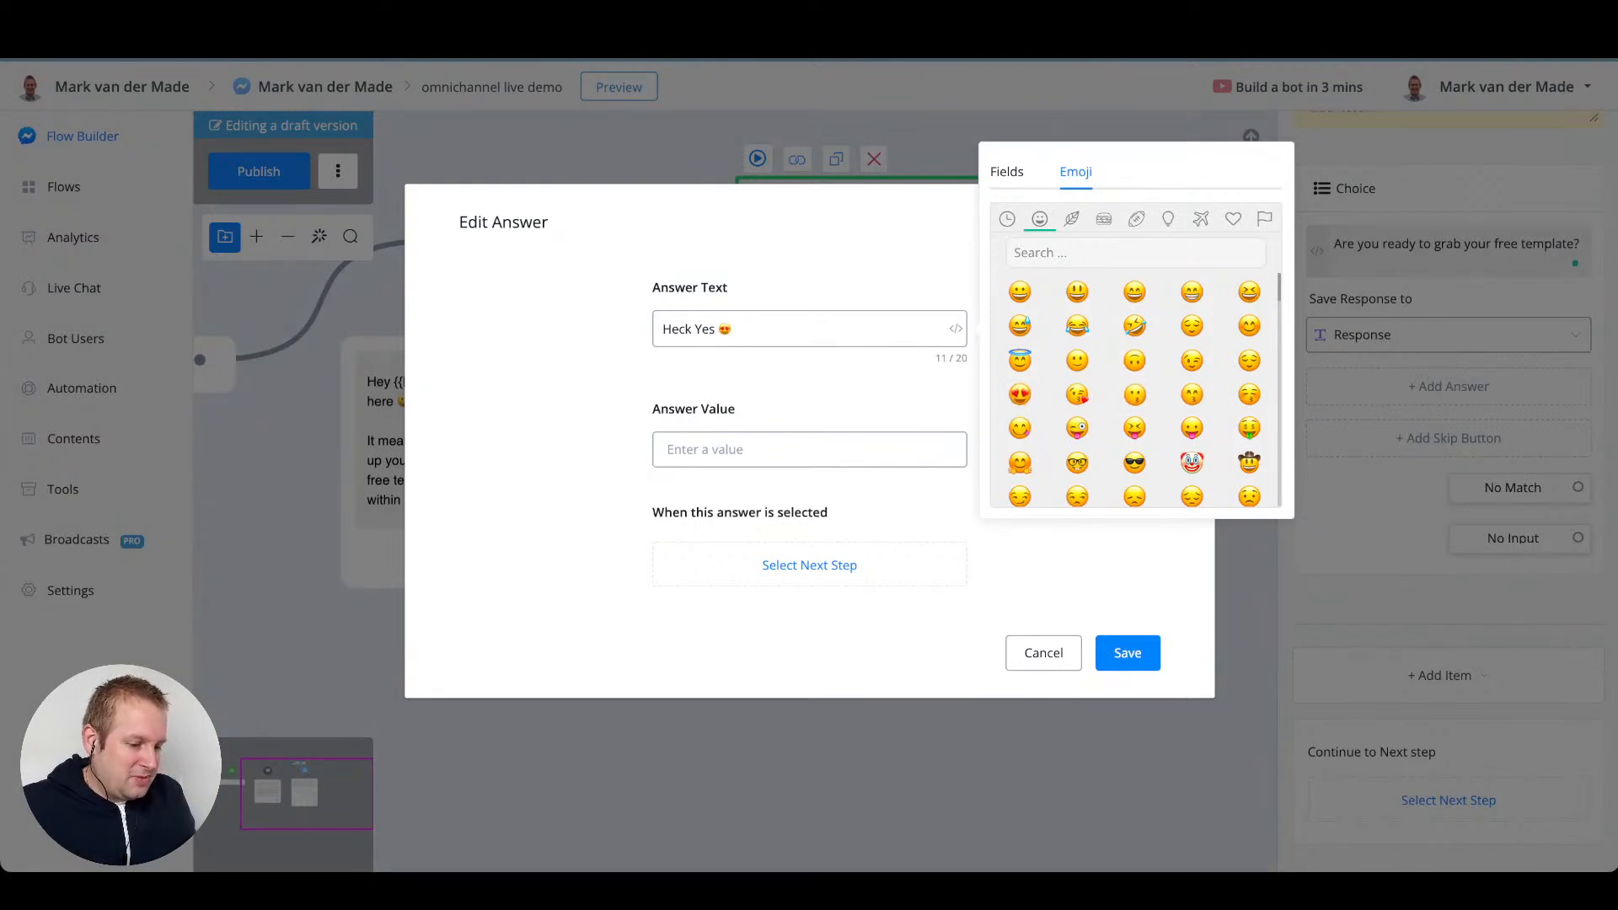
left_click(1127, 652)
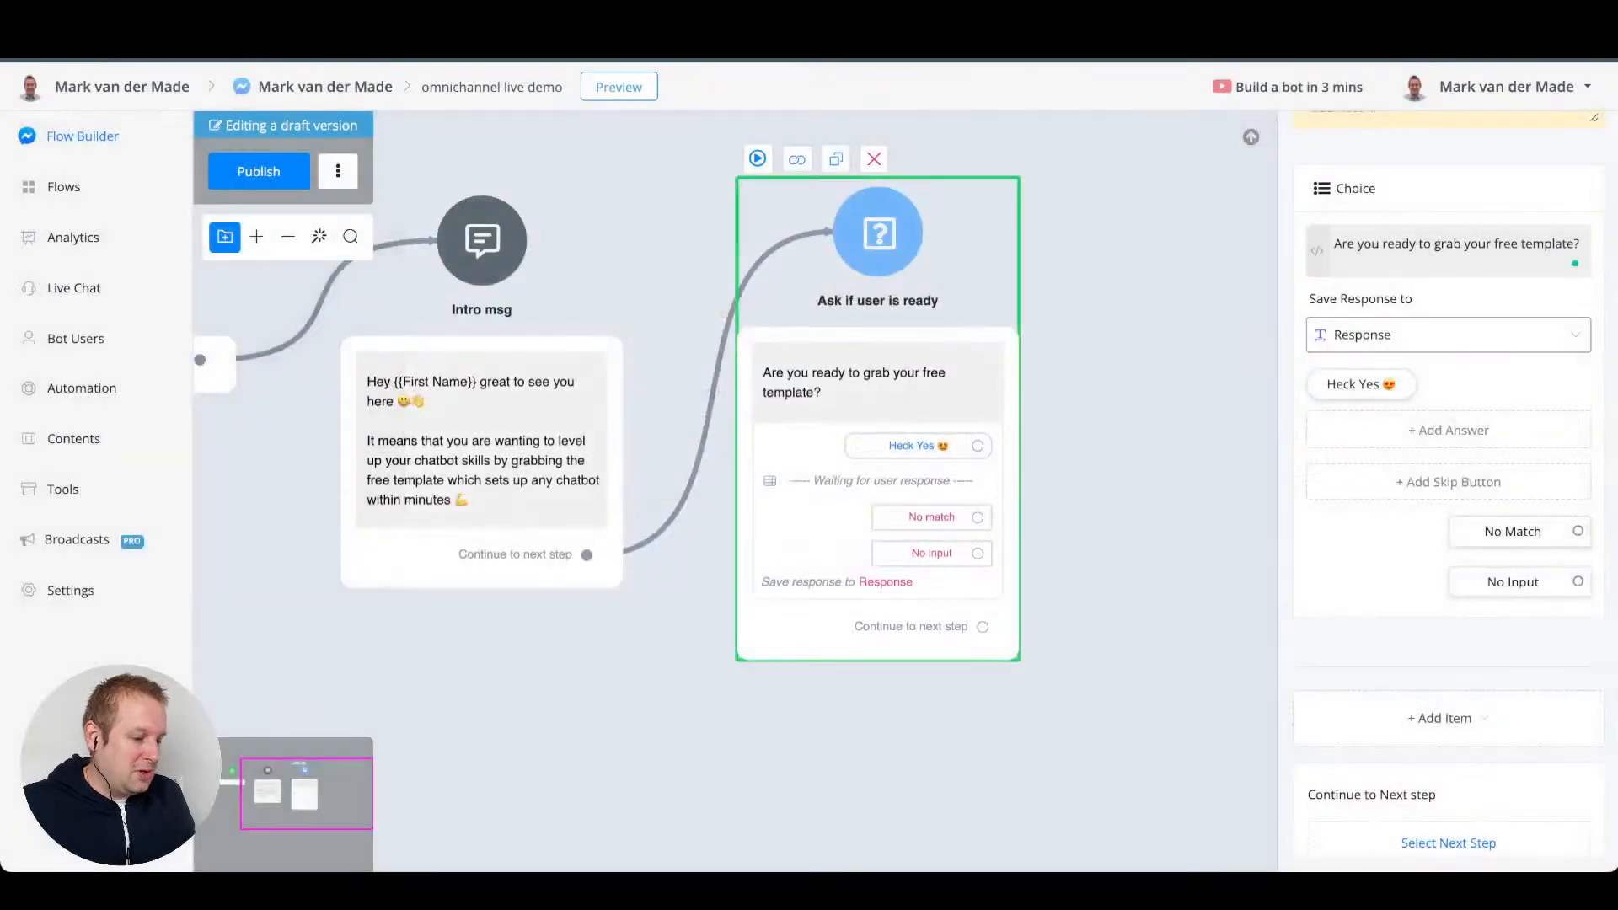
- Add and save a second answer with the text "No thanks" for the choice question
left_click(1447, 430)
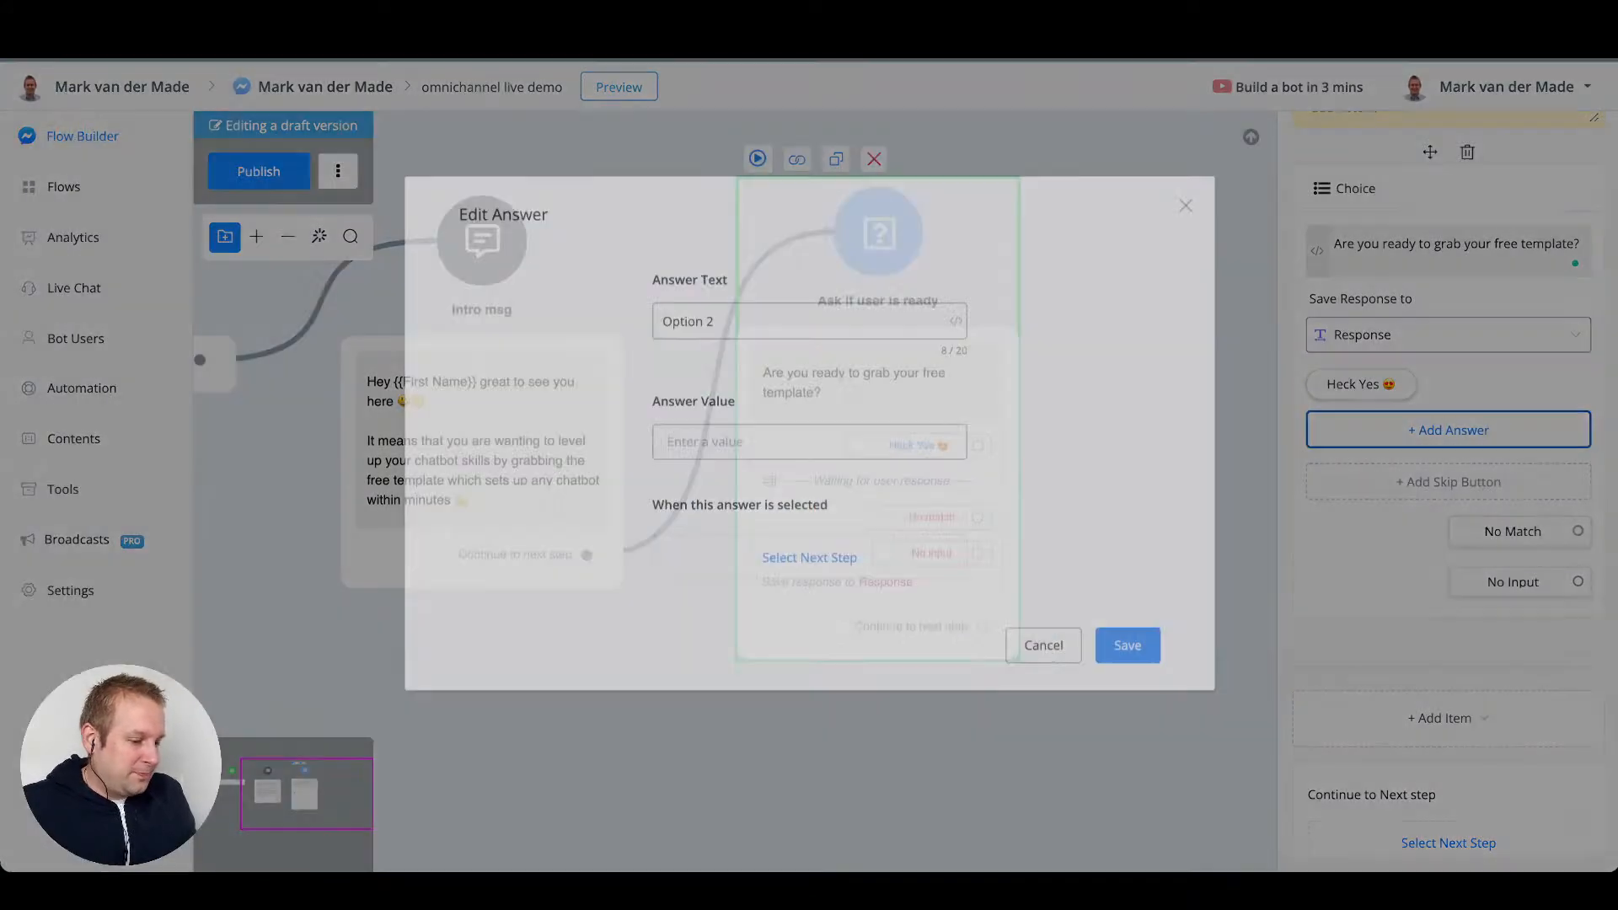
left_click(925, 332)
key("ctrl+a")
type("No thanks")
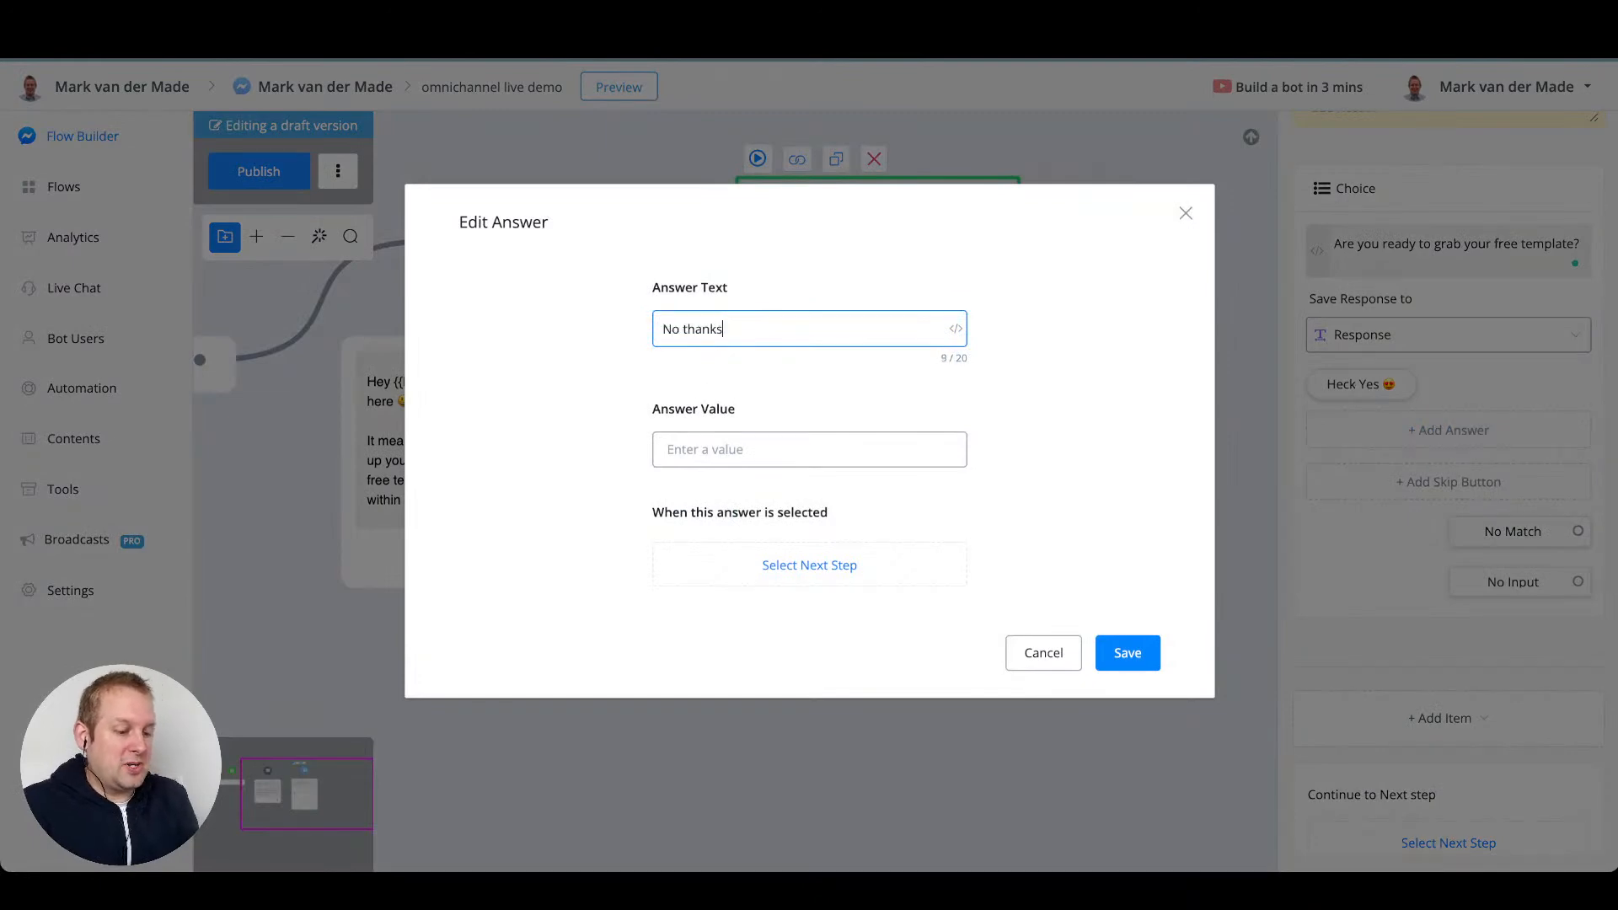
left_click(1127, 652)
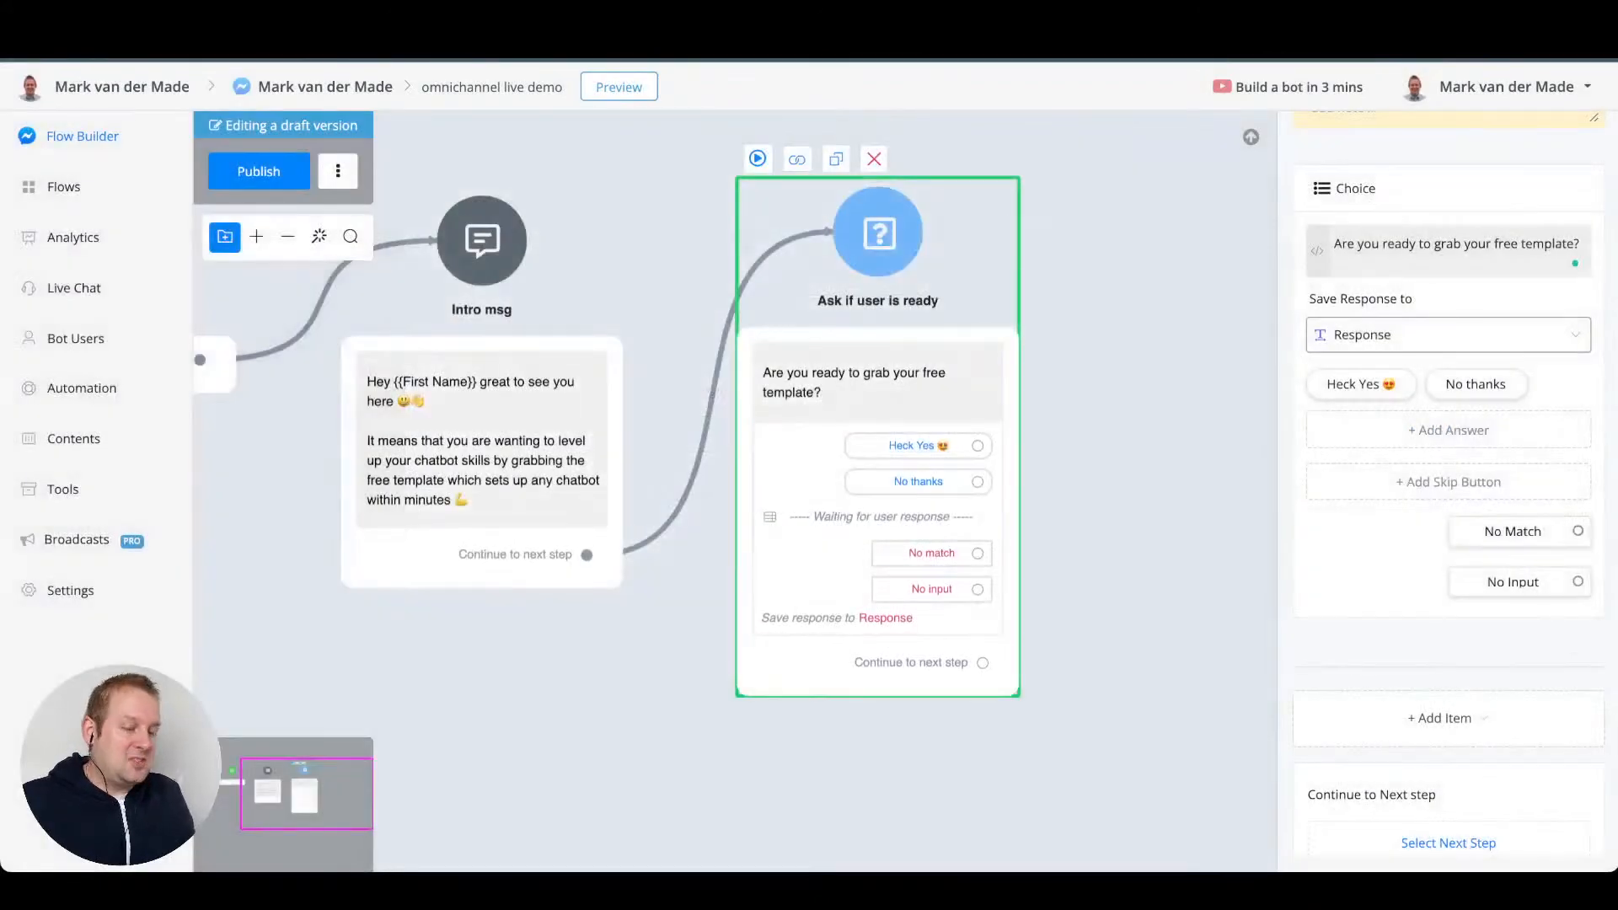
left_click(1127, 652)
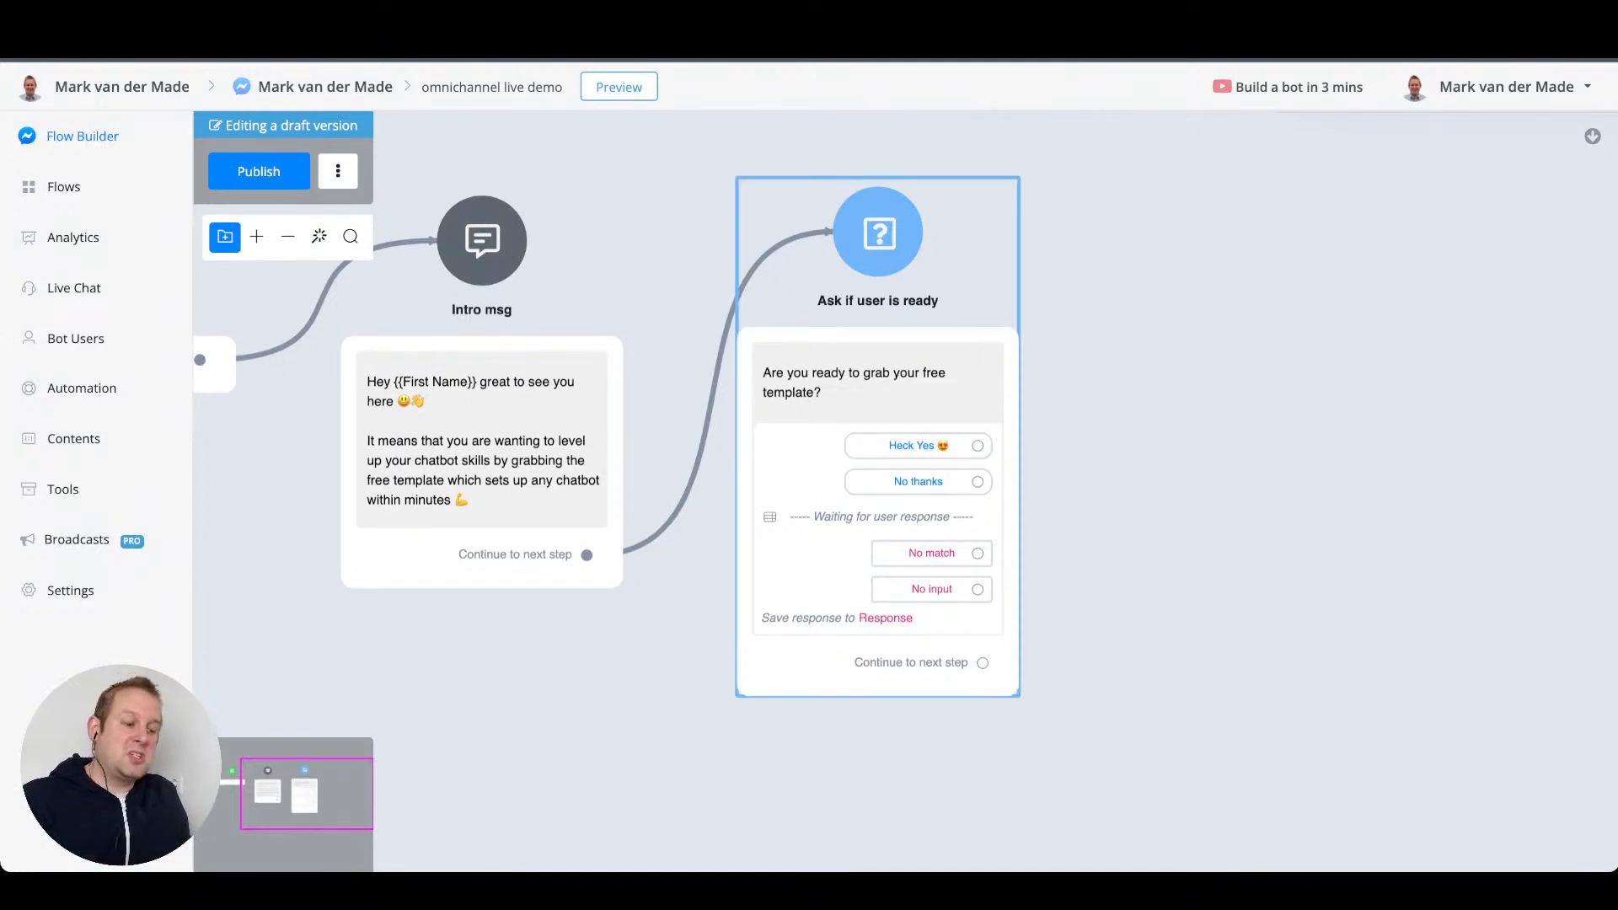
- Write the No Match retry message "It seems I wasn't able to catch your answer there" followed by the First Name field
scroll(1180, 577, "down", 2)
left_click_drag(1180, 577, 1049, 509)
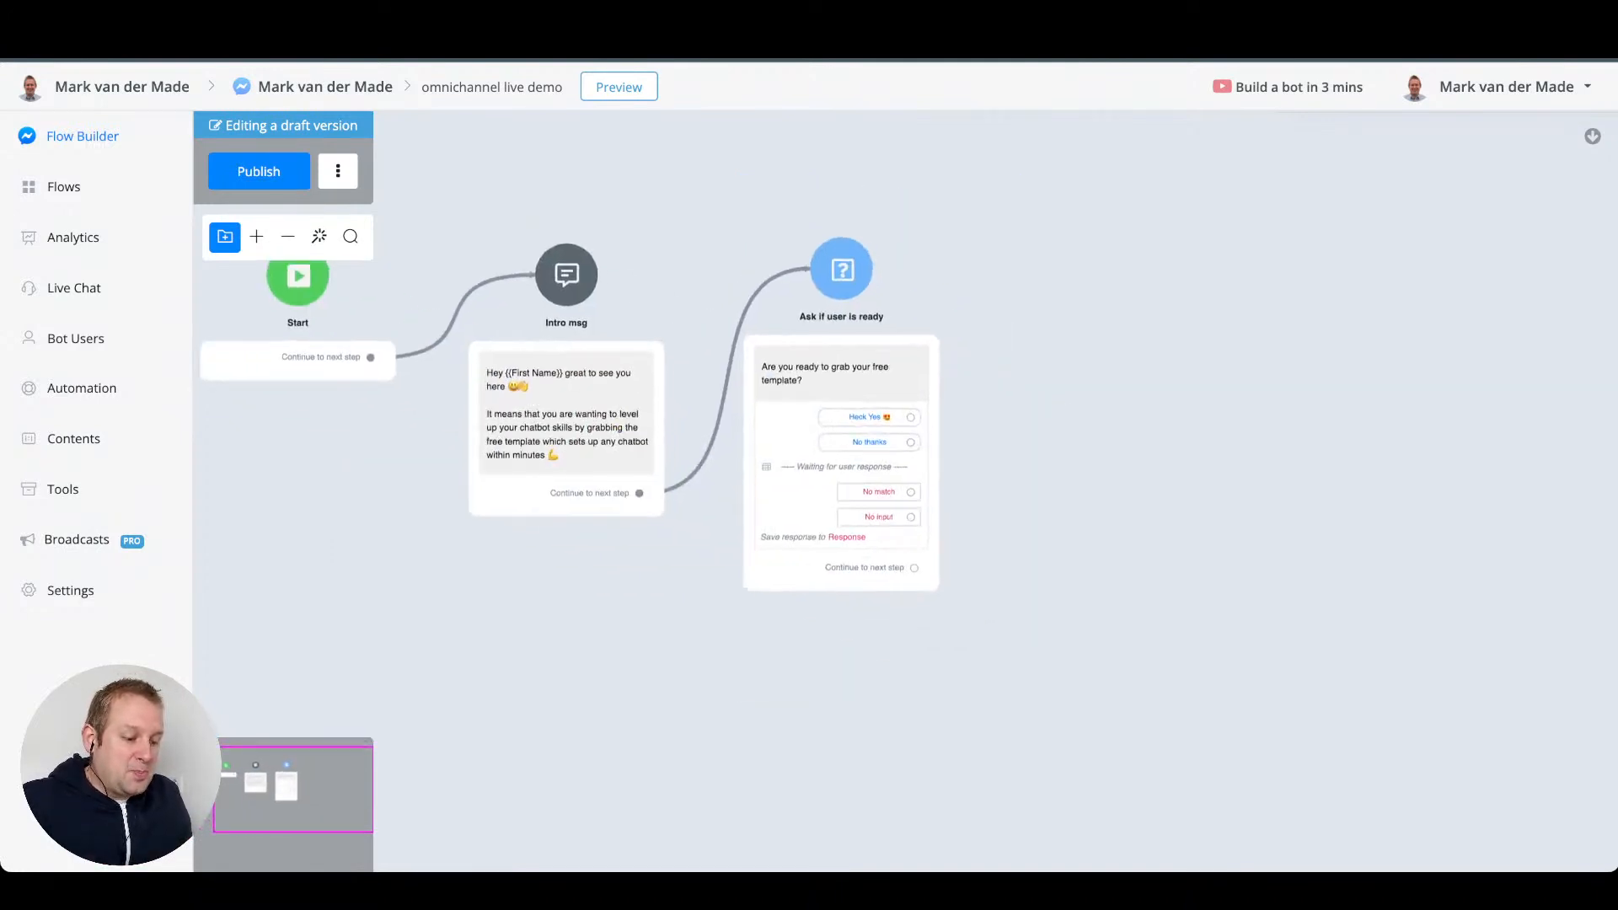
scroll(923, 506, "up", 5)
left_click(813, 470)
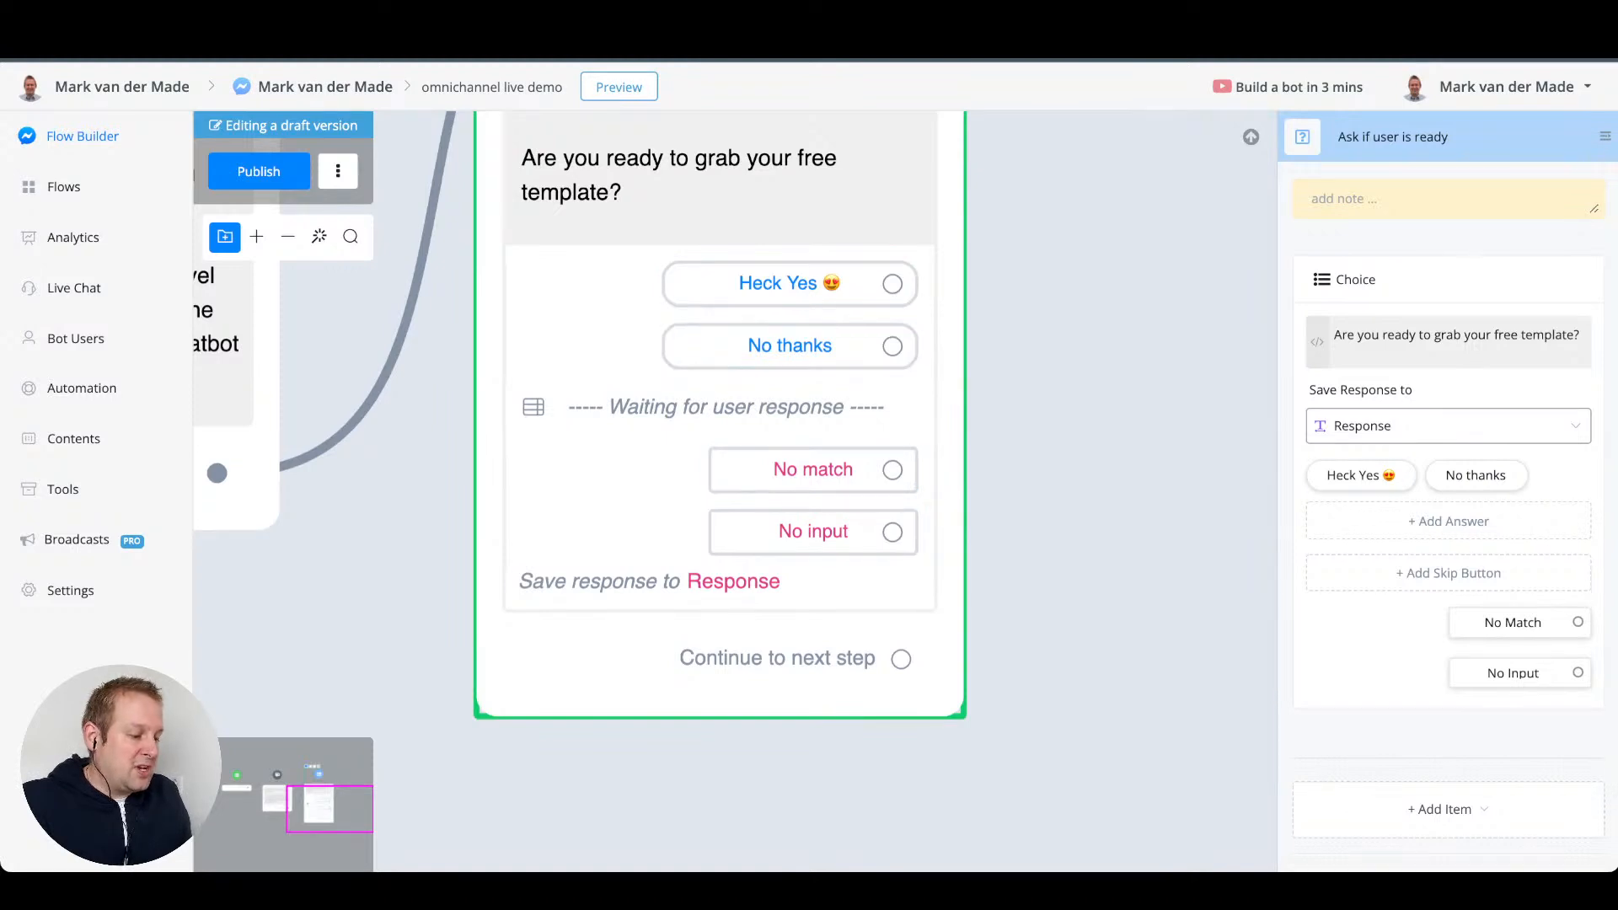
left_click(1512, 623)
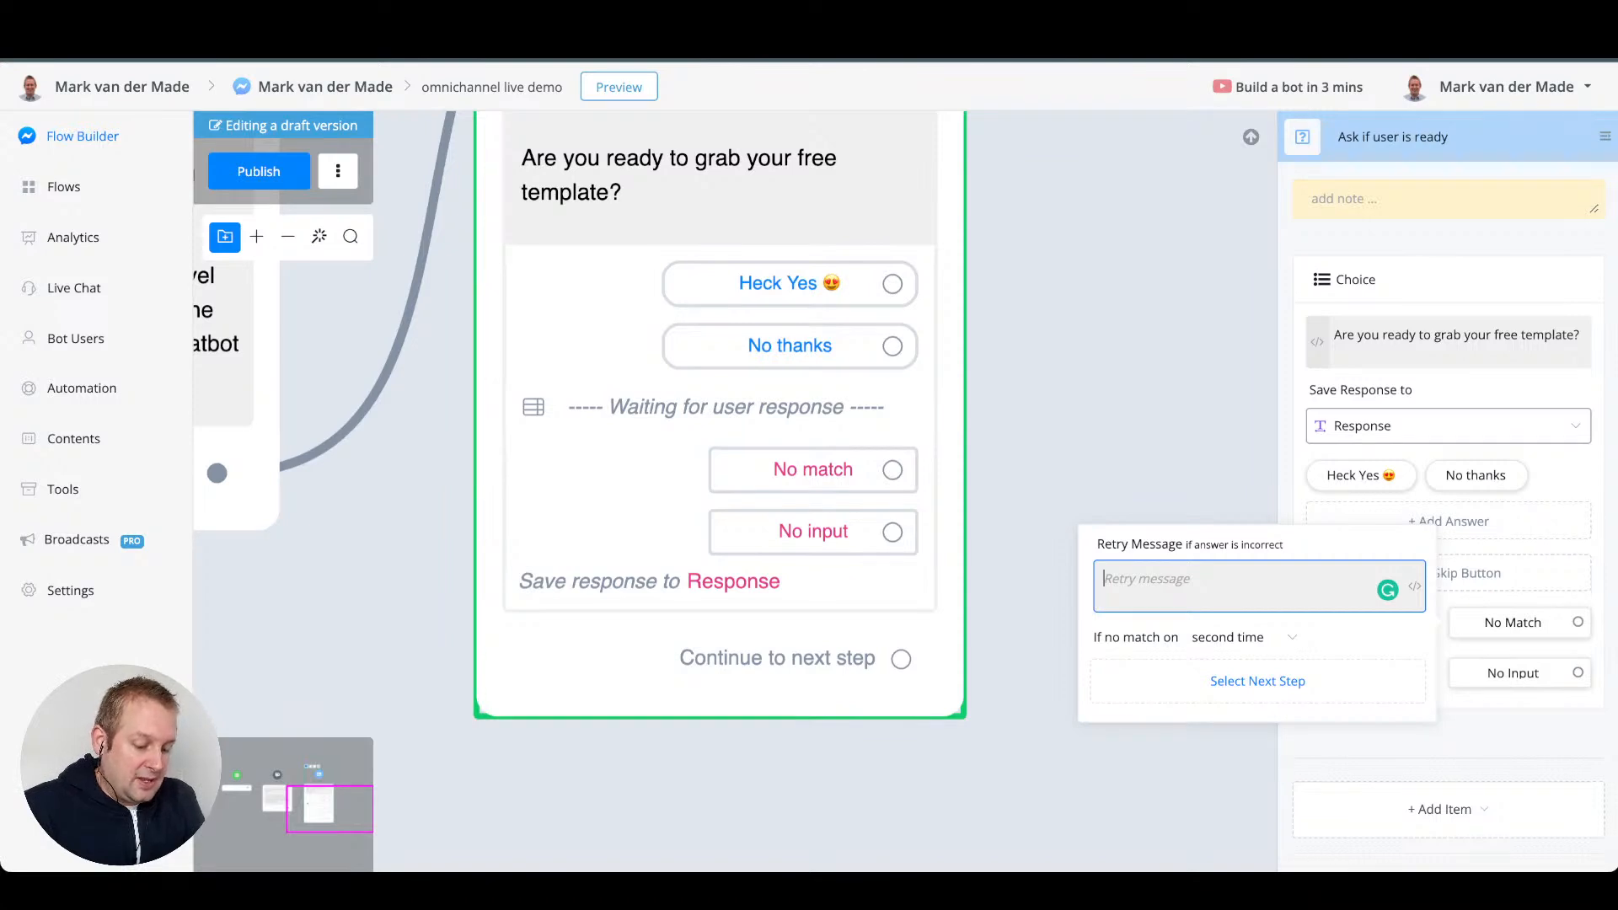
type("It se")
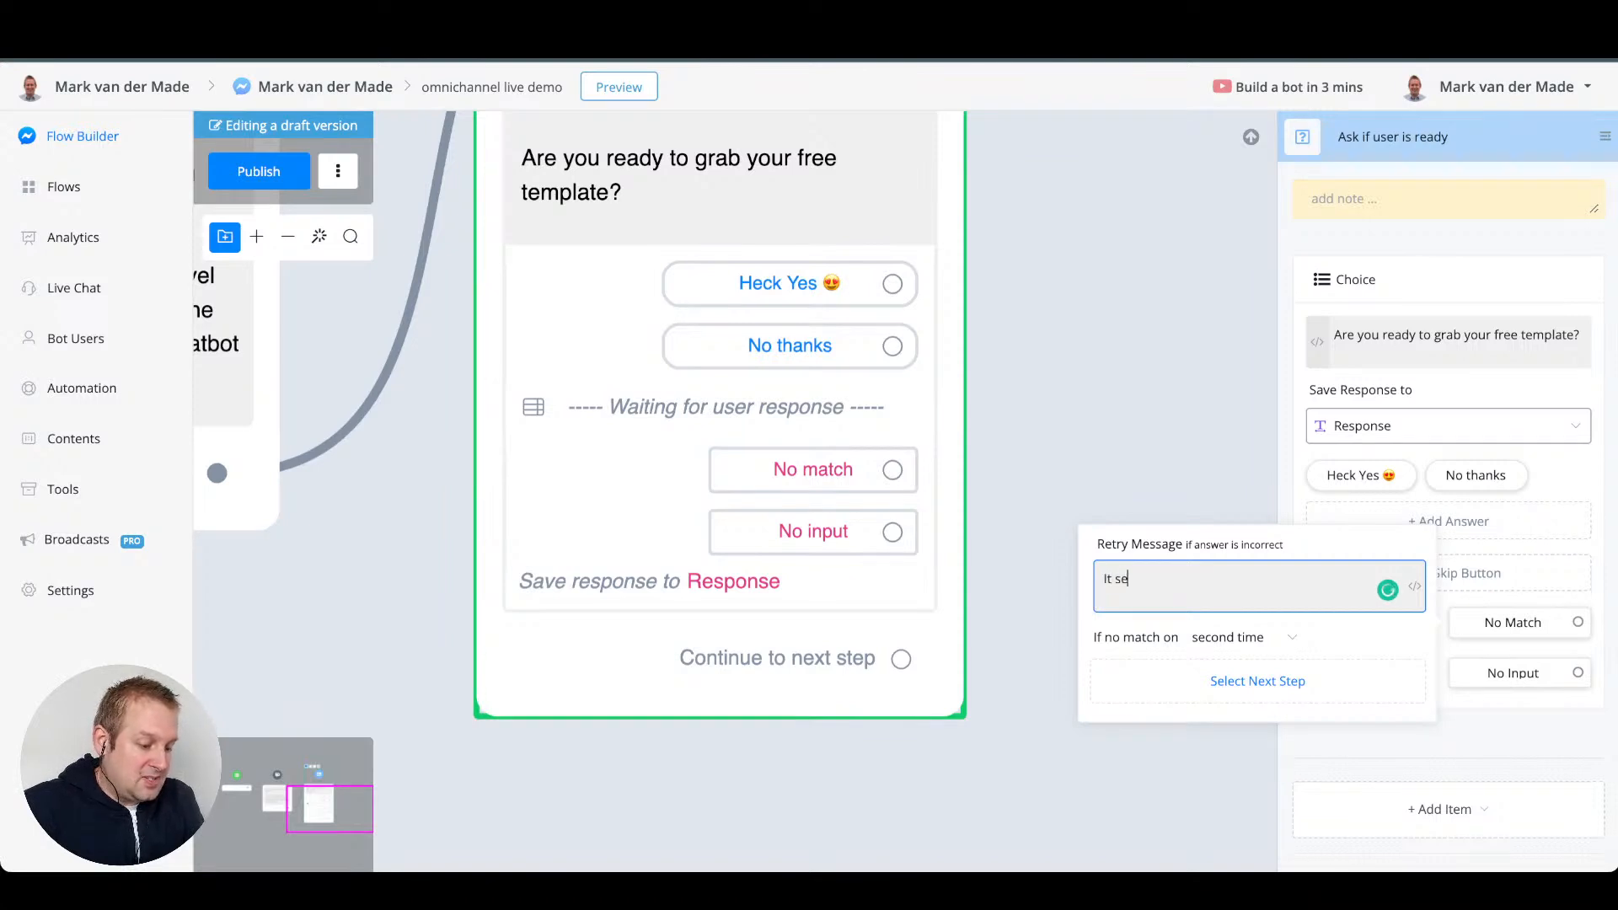
type("ems I wasn't able to c")
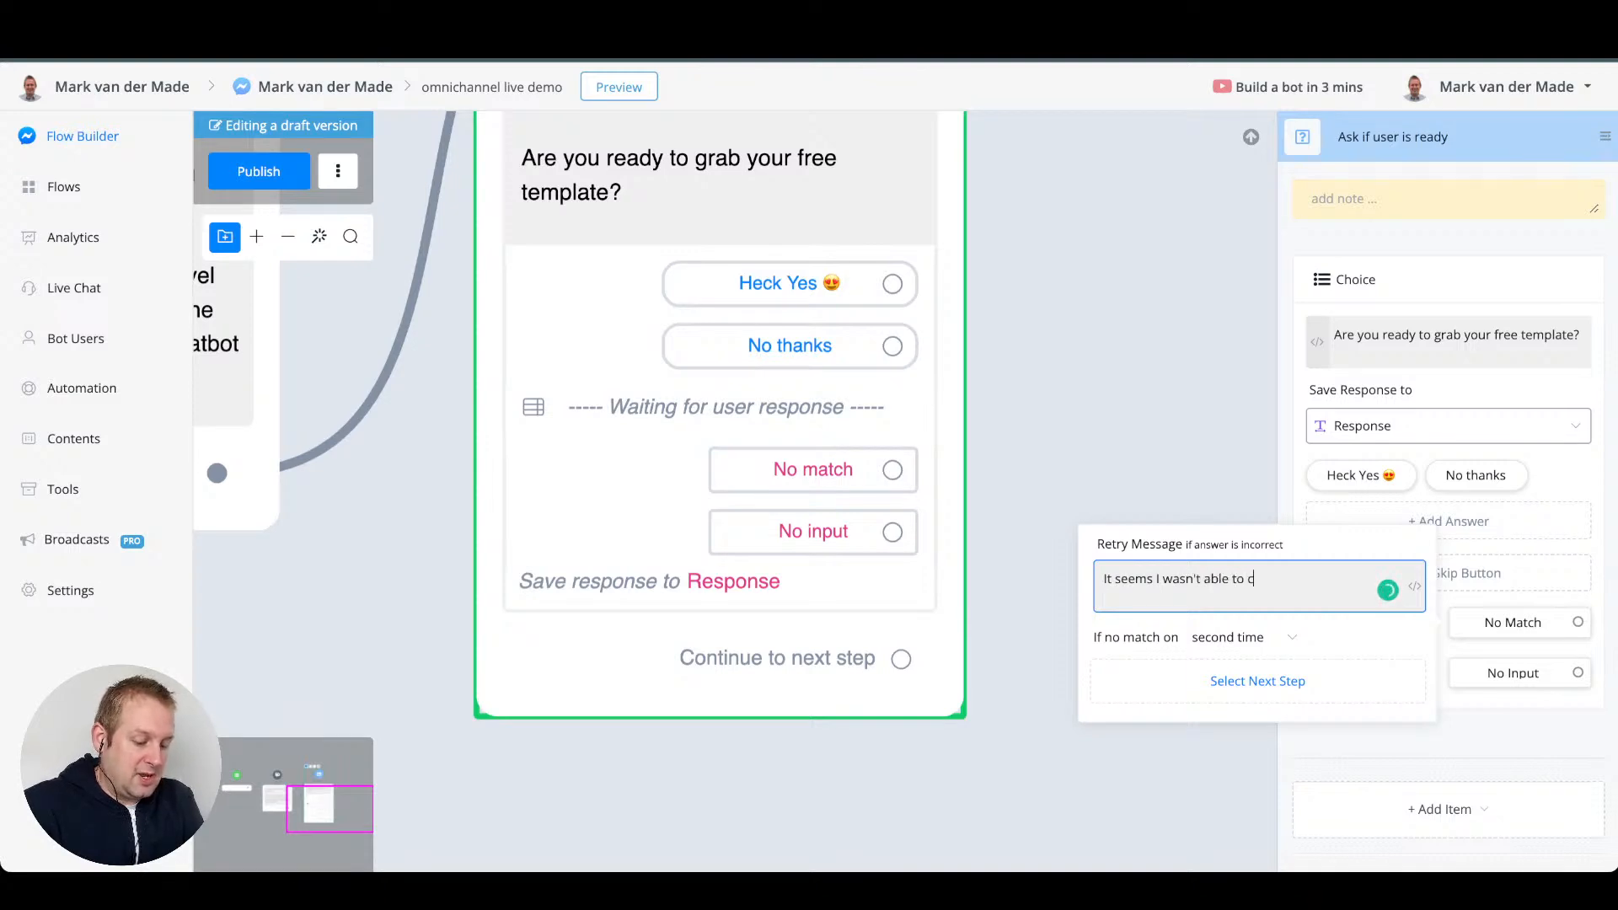
type("arch ")
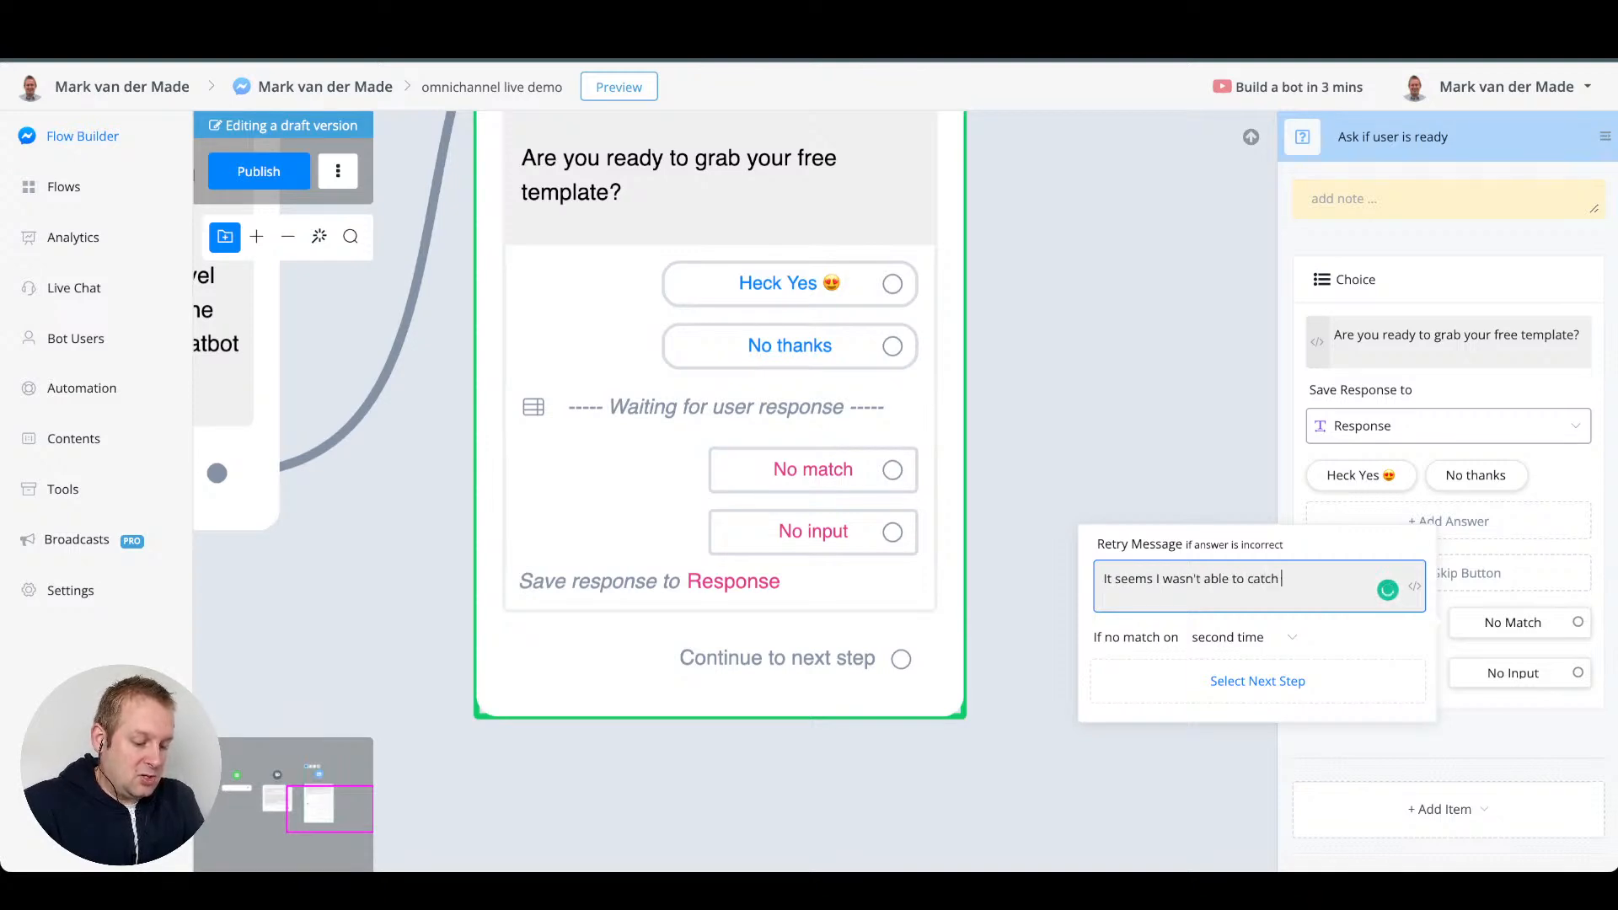
type("your answer the")
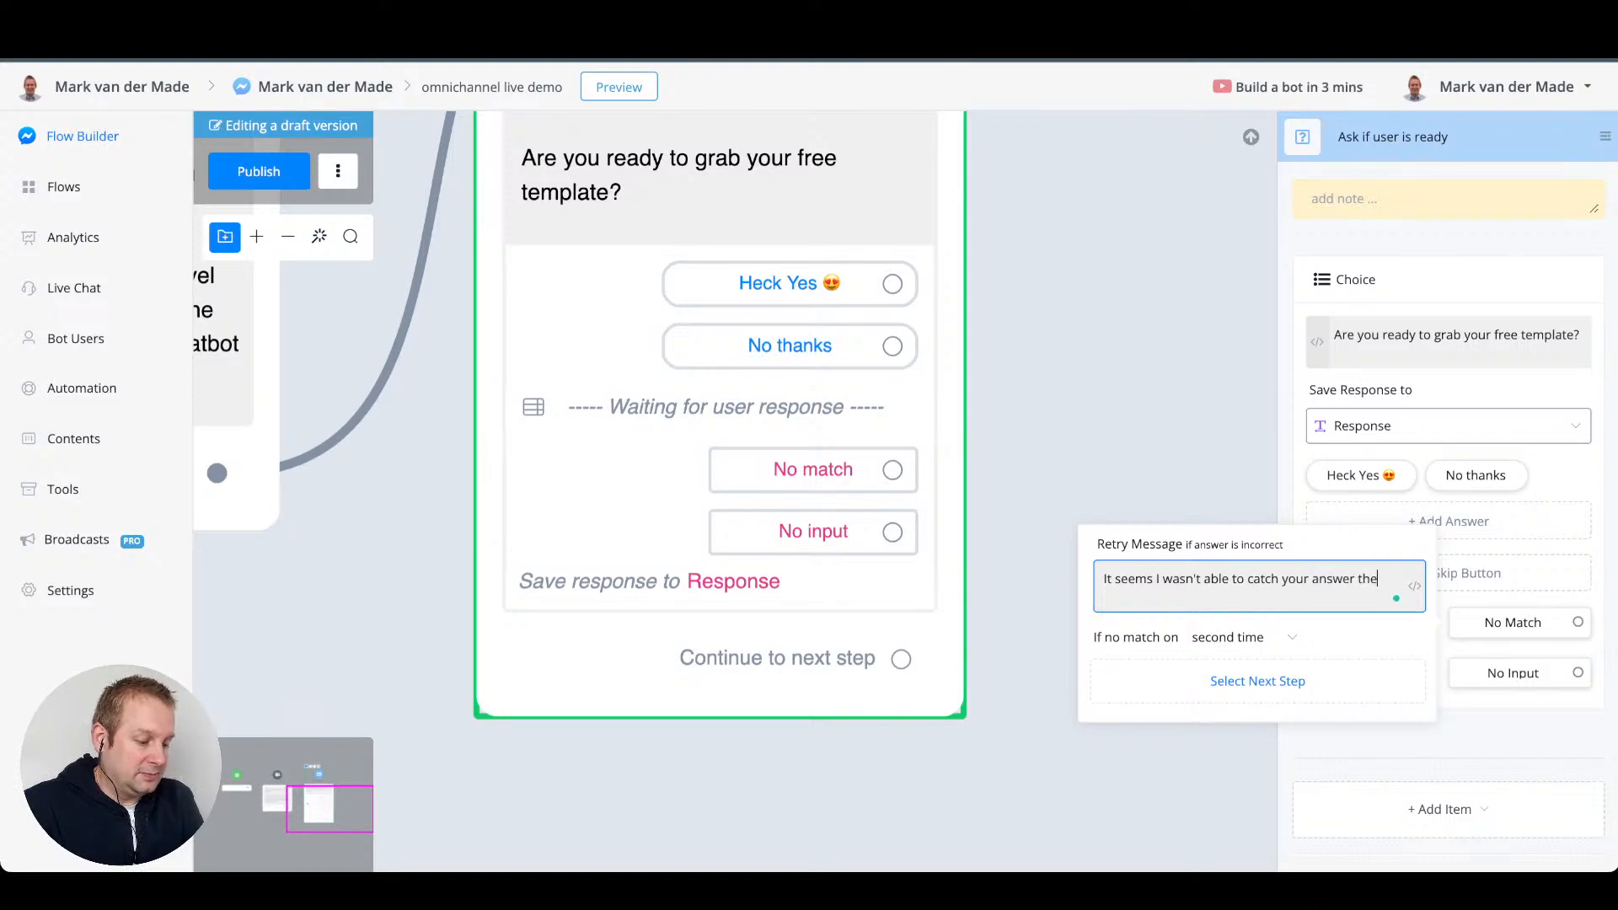
type("re {firs")
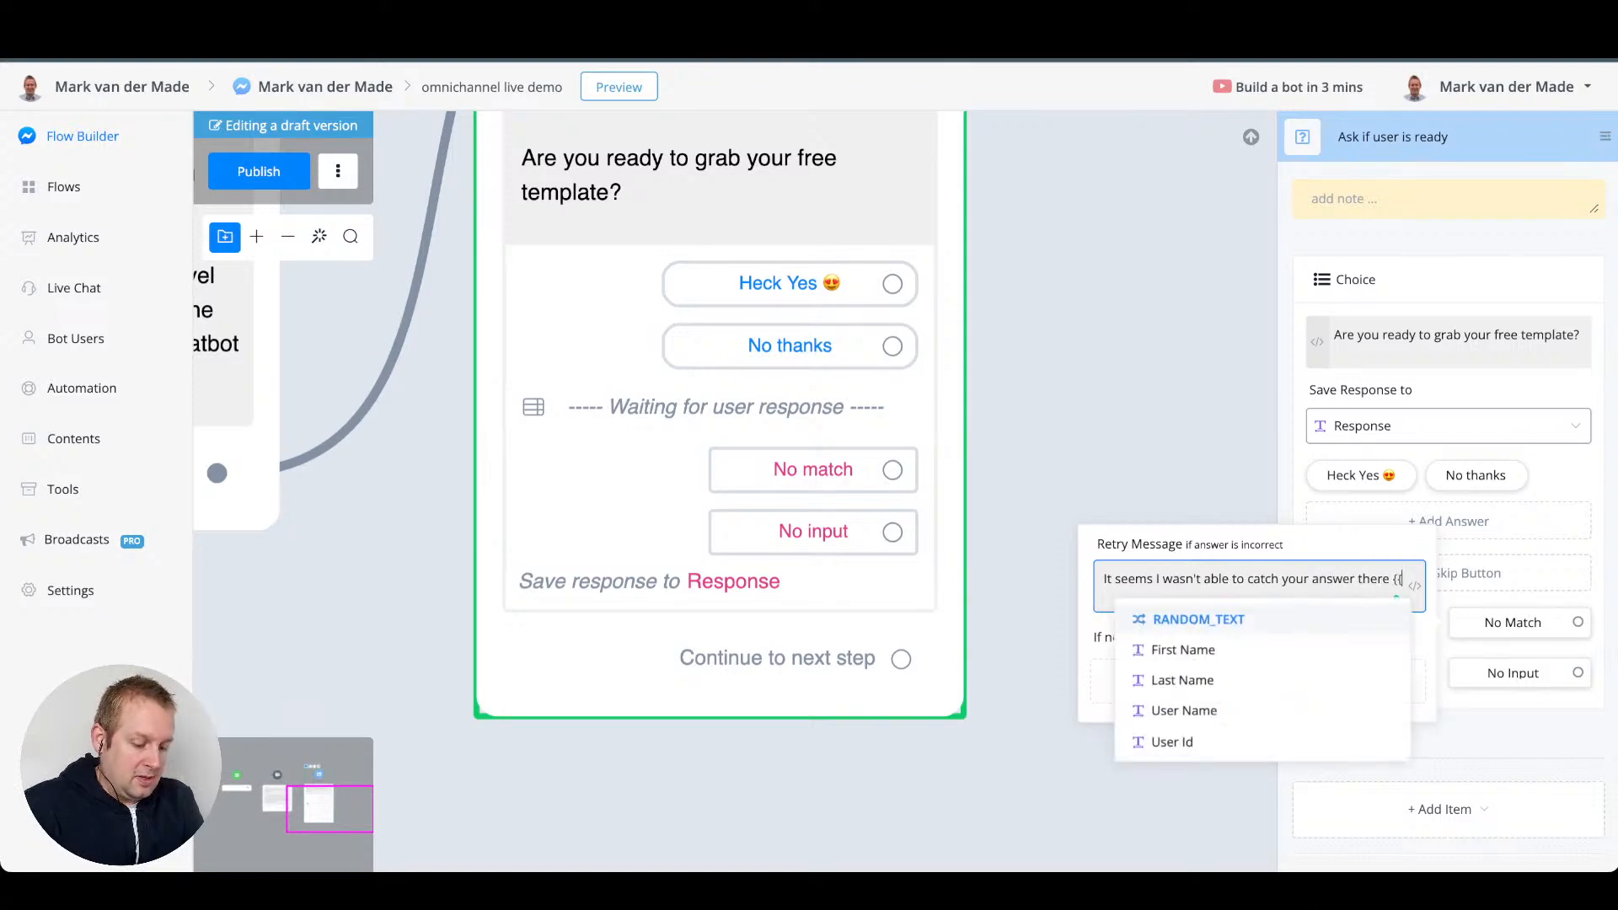
key("Return")
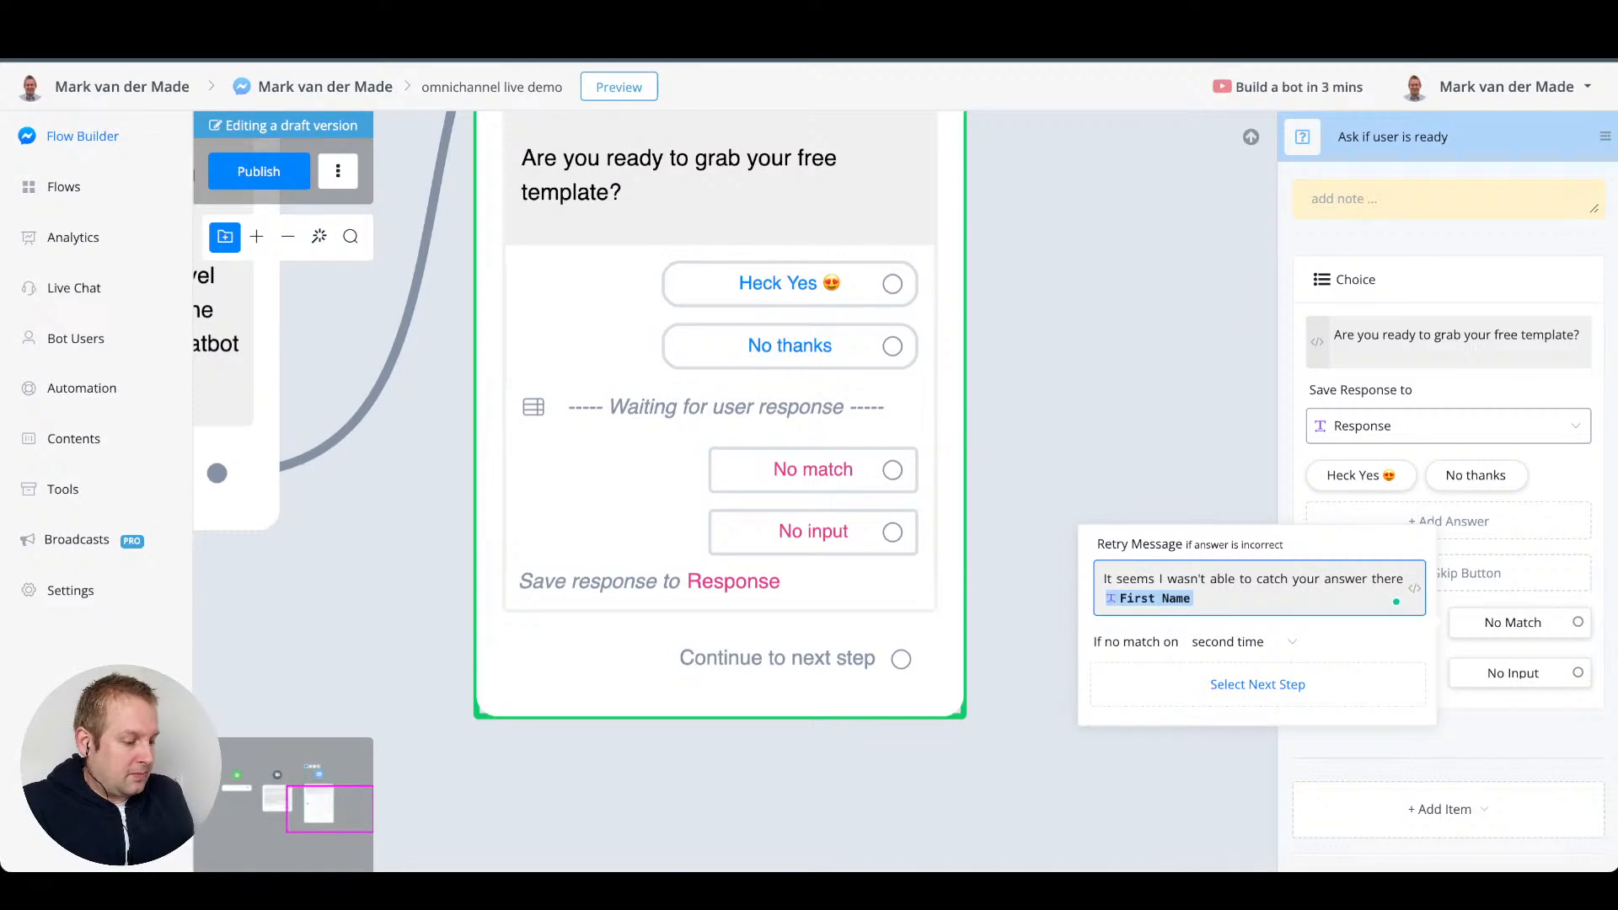
- Insert a grinning sweat emoji after the First Name field in the No Match retry message
key("ctrl+super+space")
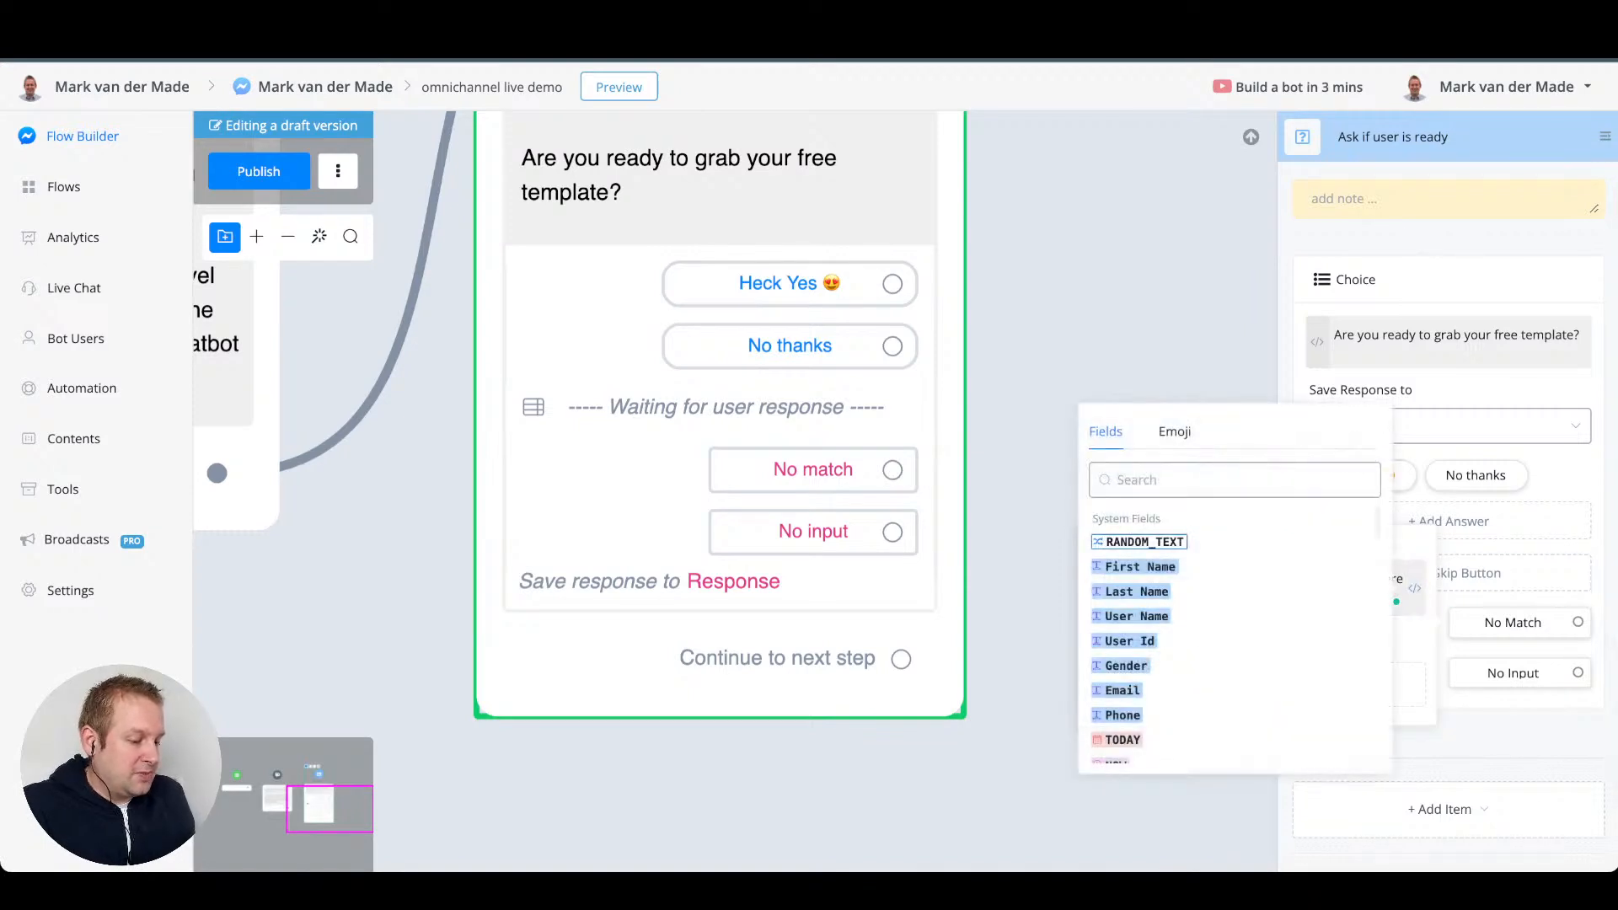
left_click(1174, 431)
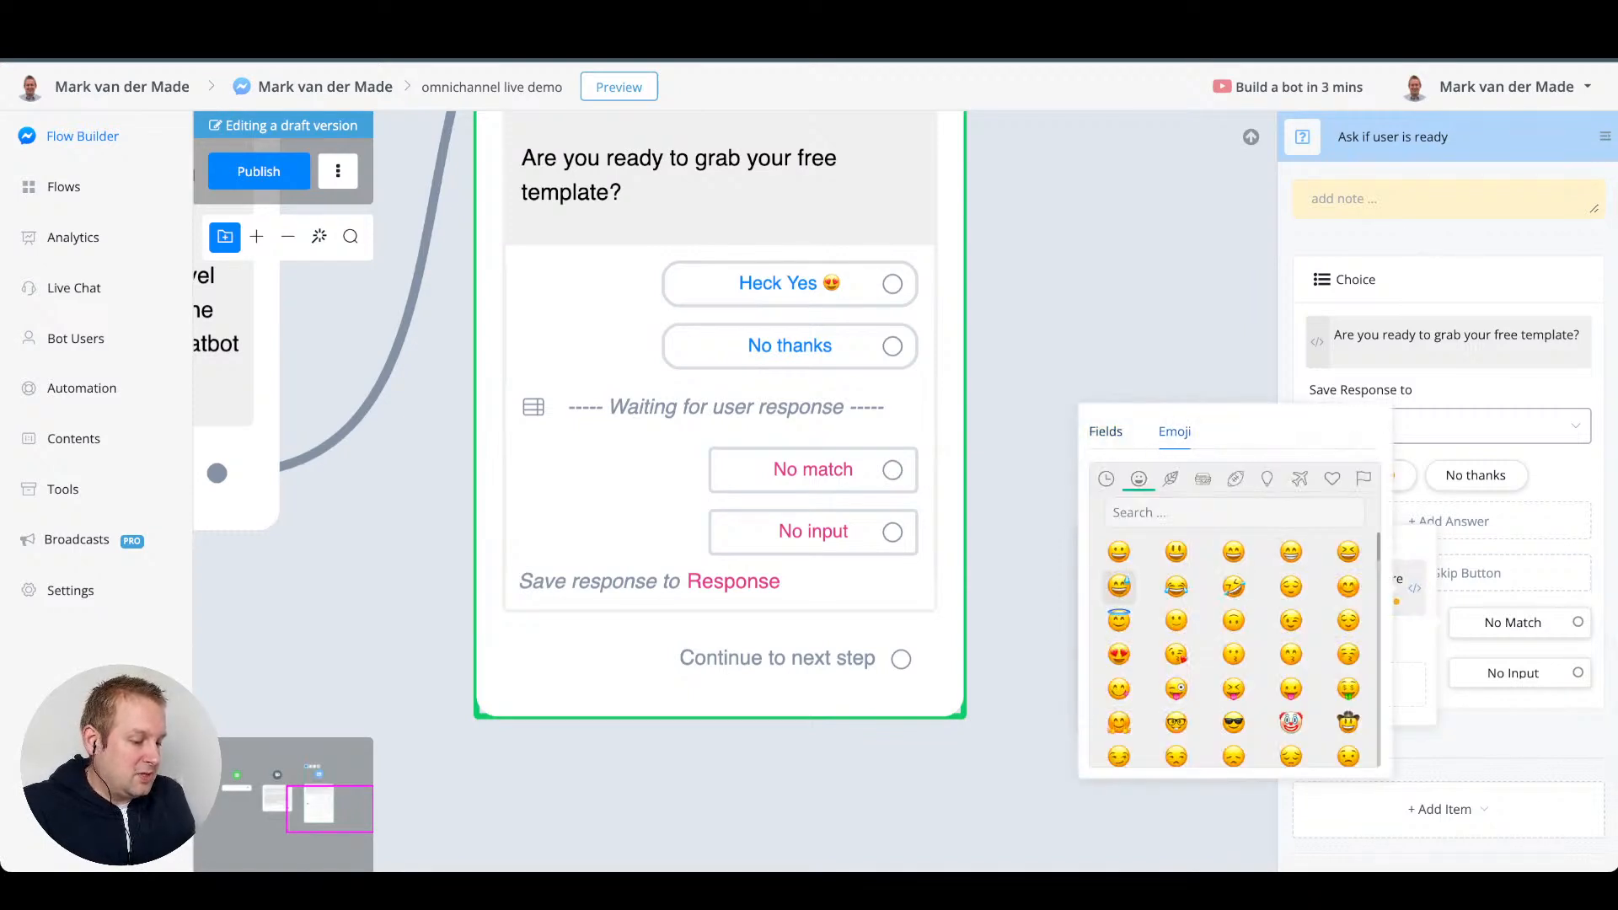
left_click(1118, 585)
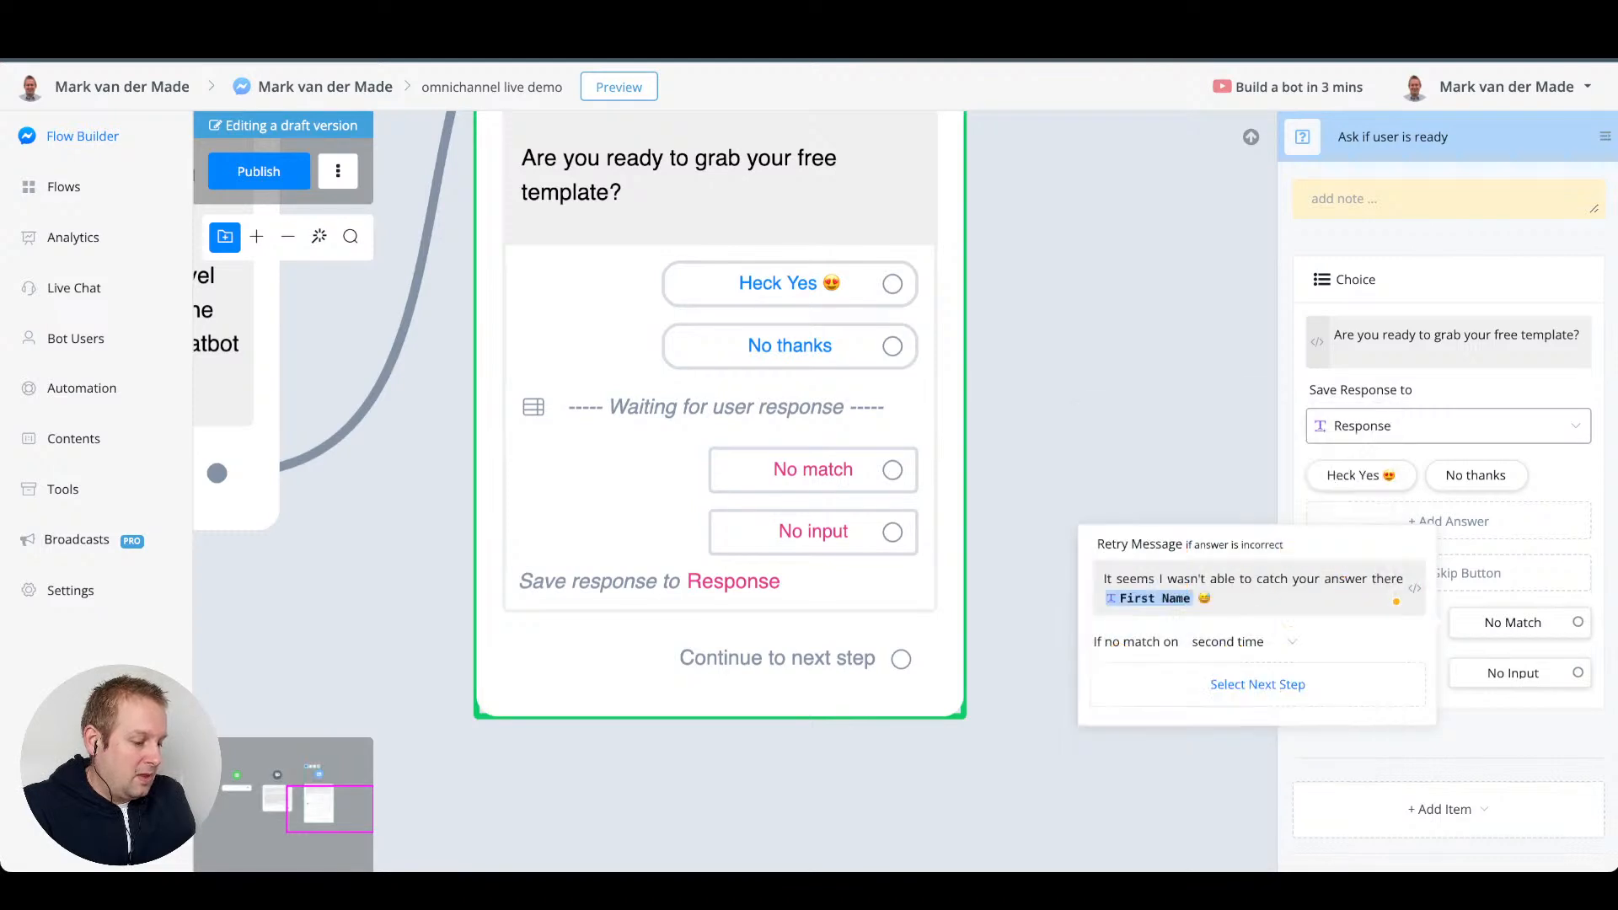
- Add a separate line to the retry message reading "could you help me out by pressing one of the button below instead"
key("Return")
key("Return")
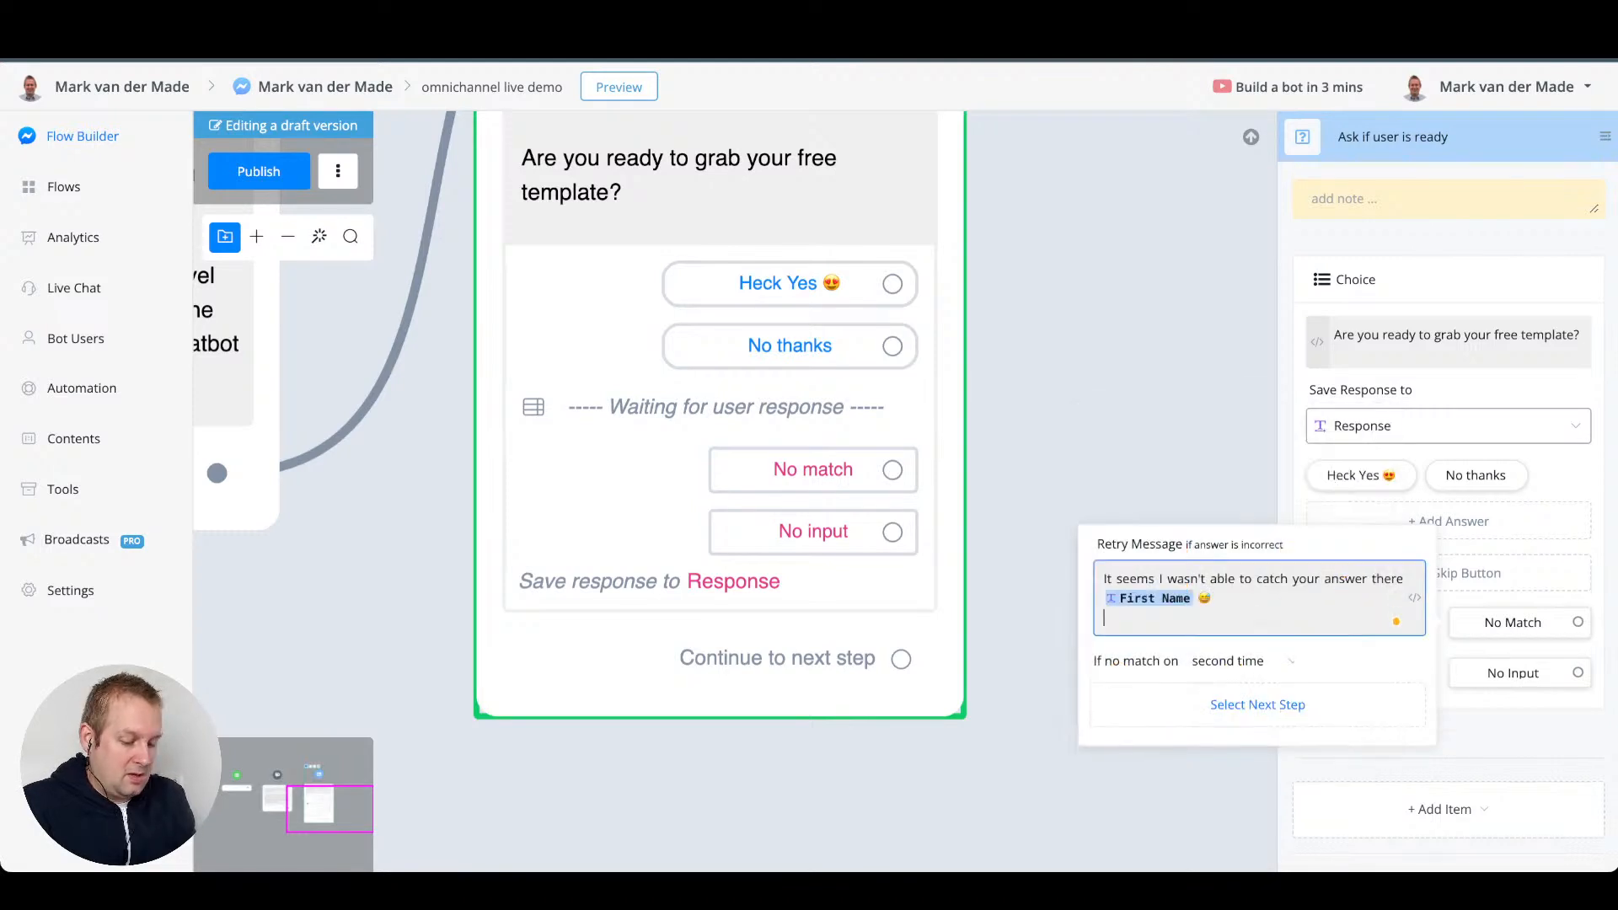
type("could you")
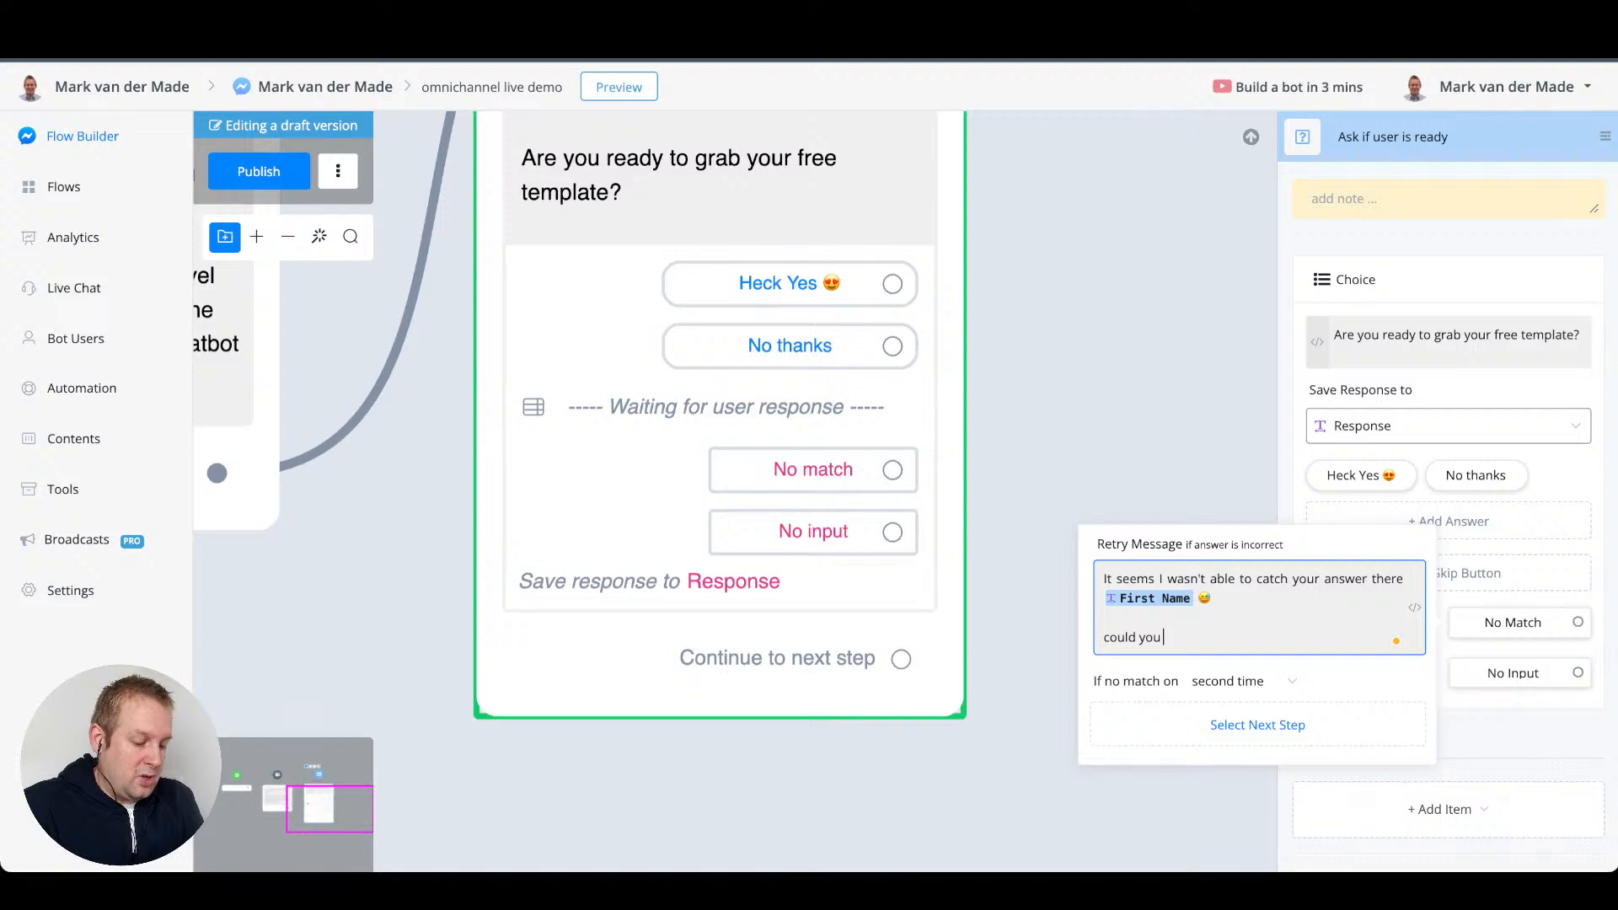
type(" helo me out by pressinf o")
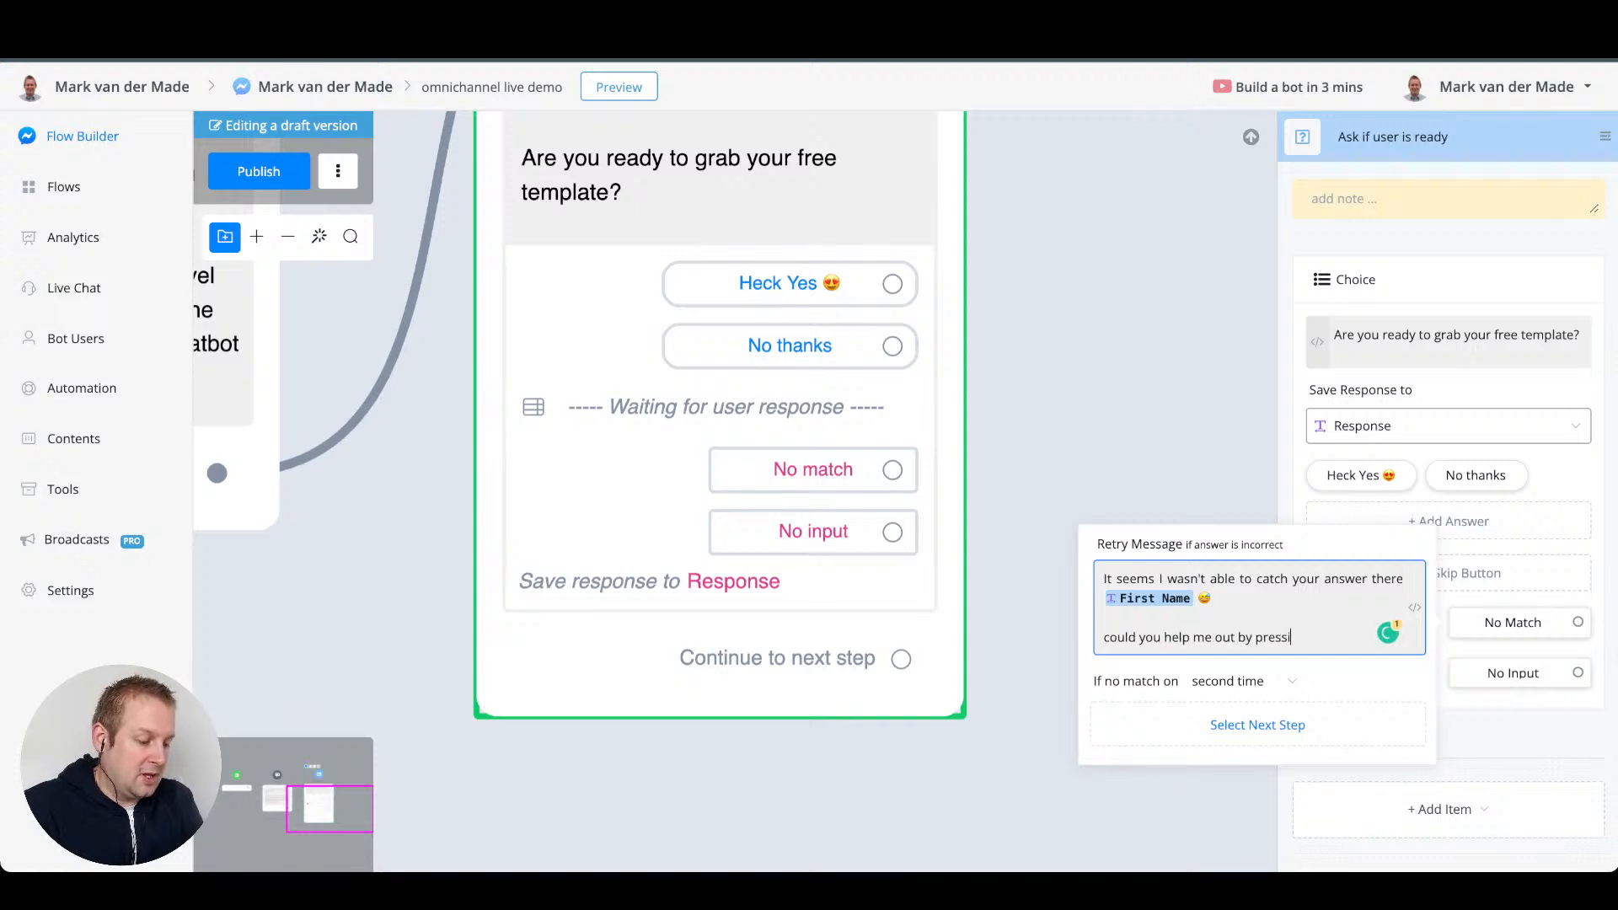
key("BackSpace")
key("BackSpace")
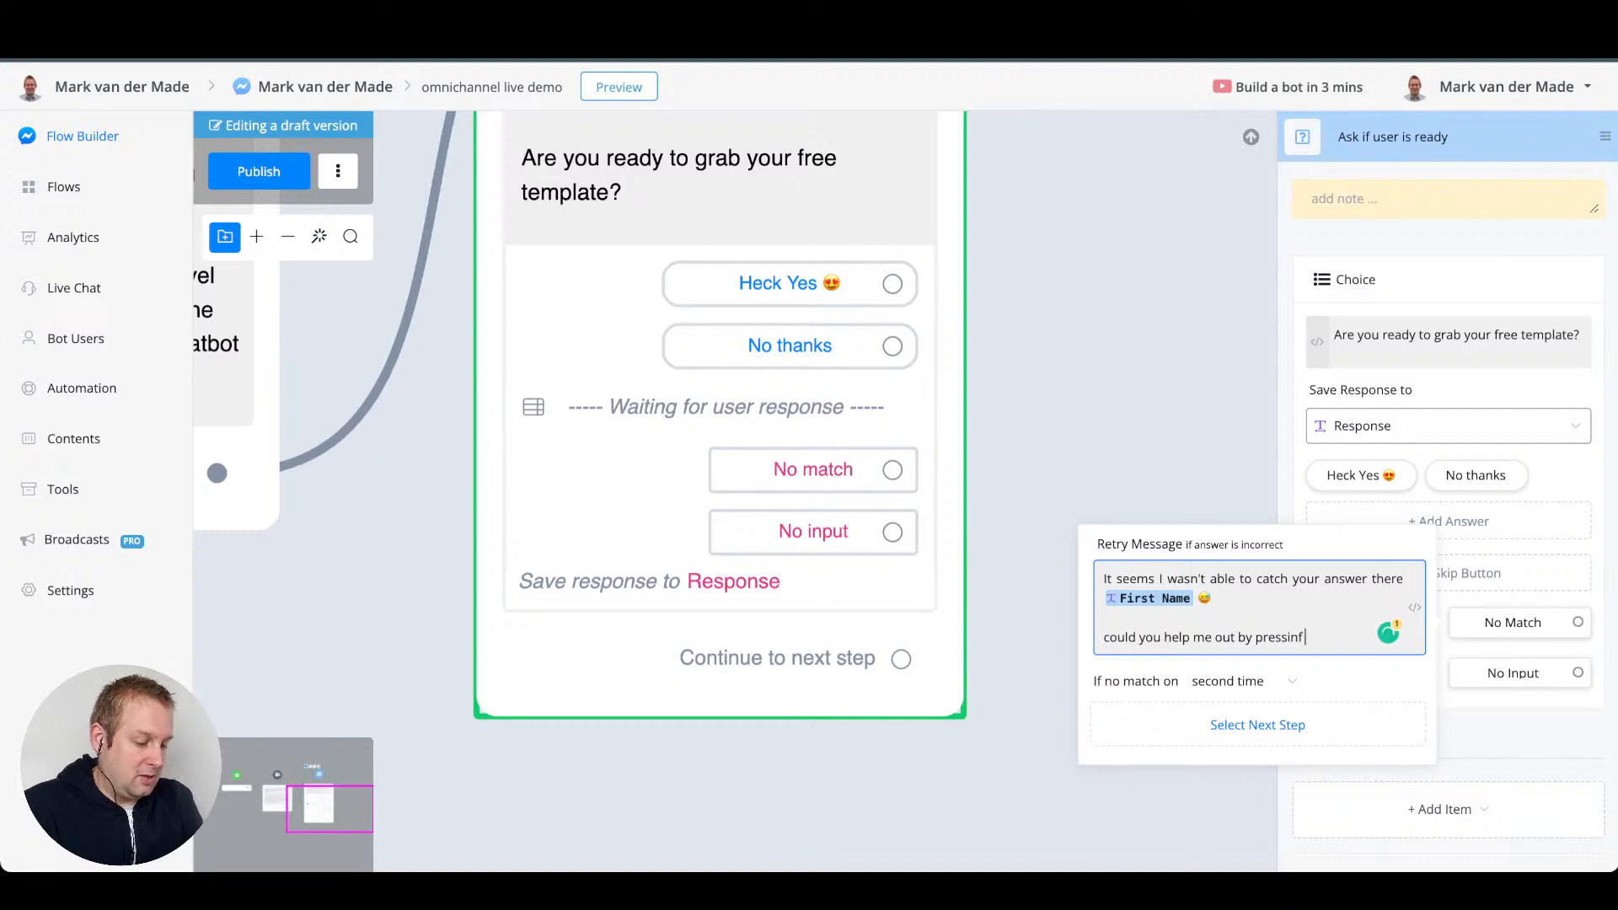
type("on")
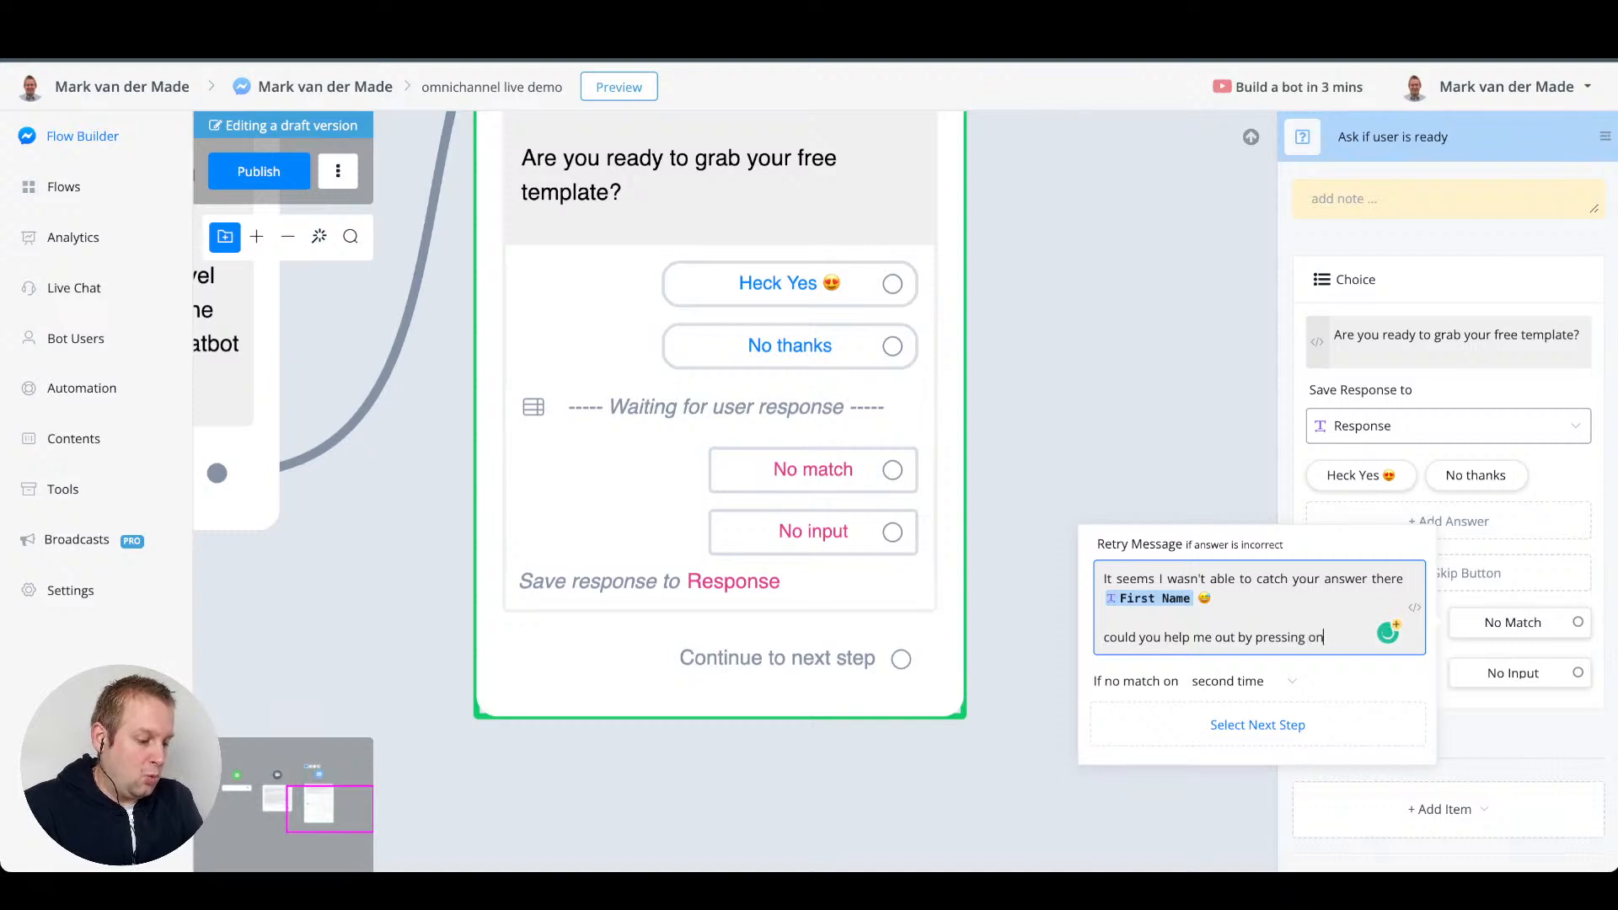
type("e of the")
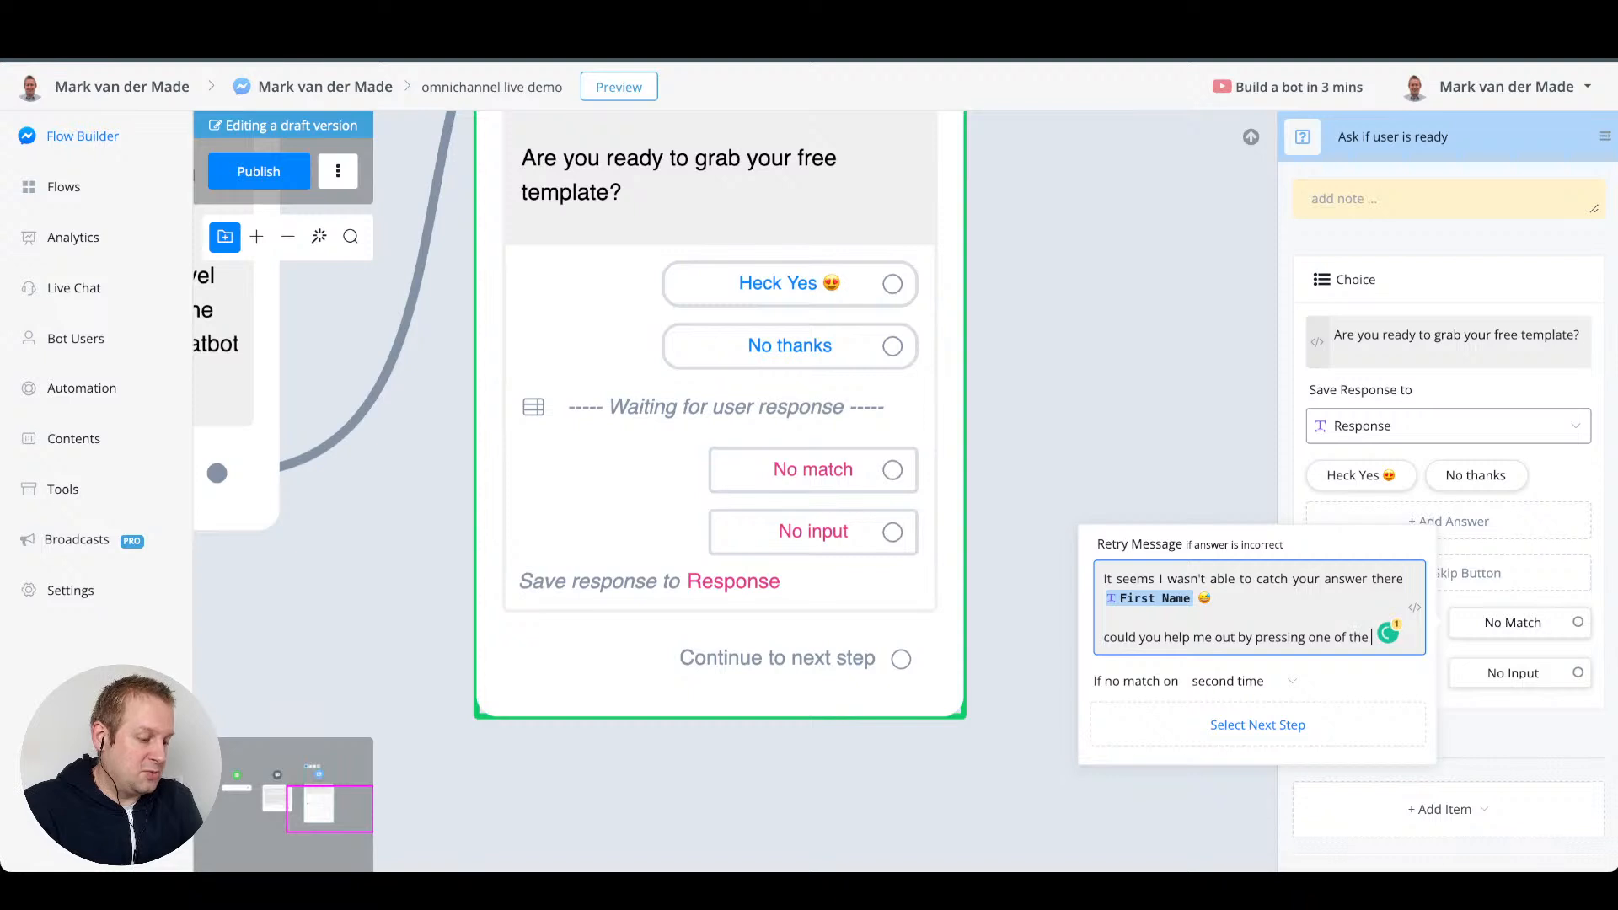
type(" button below instead")
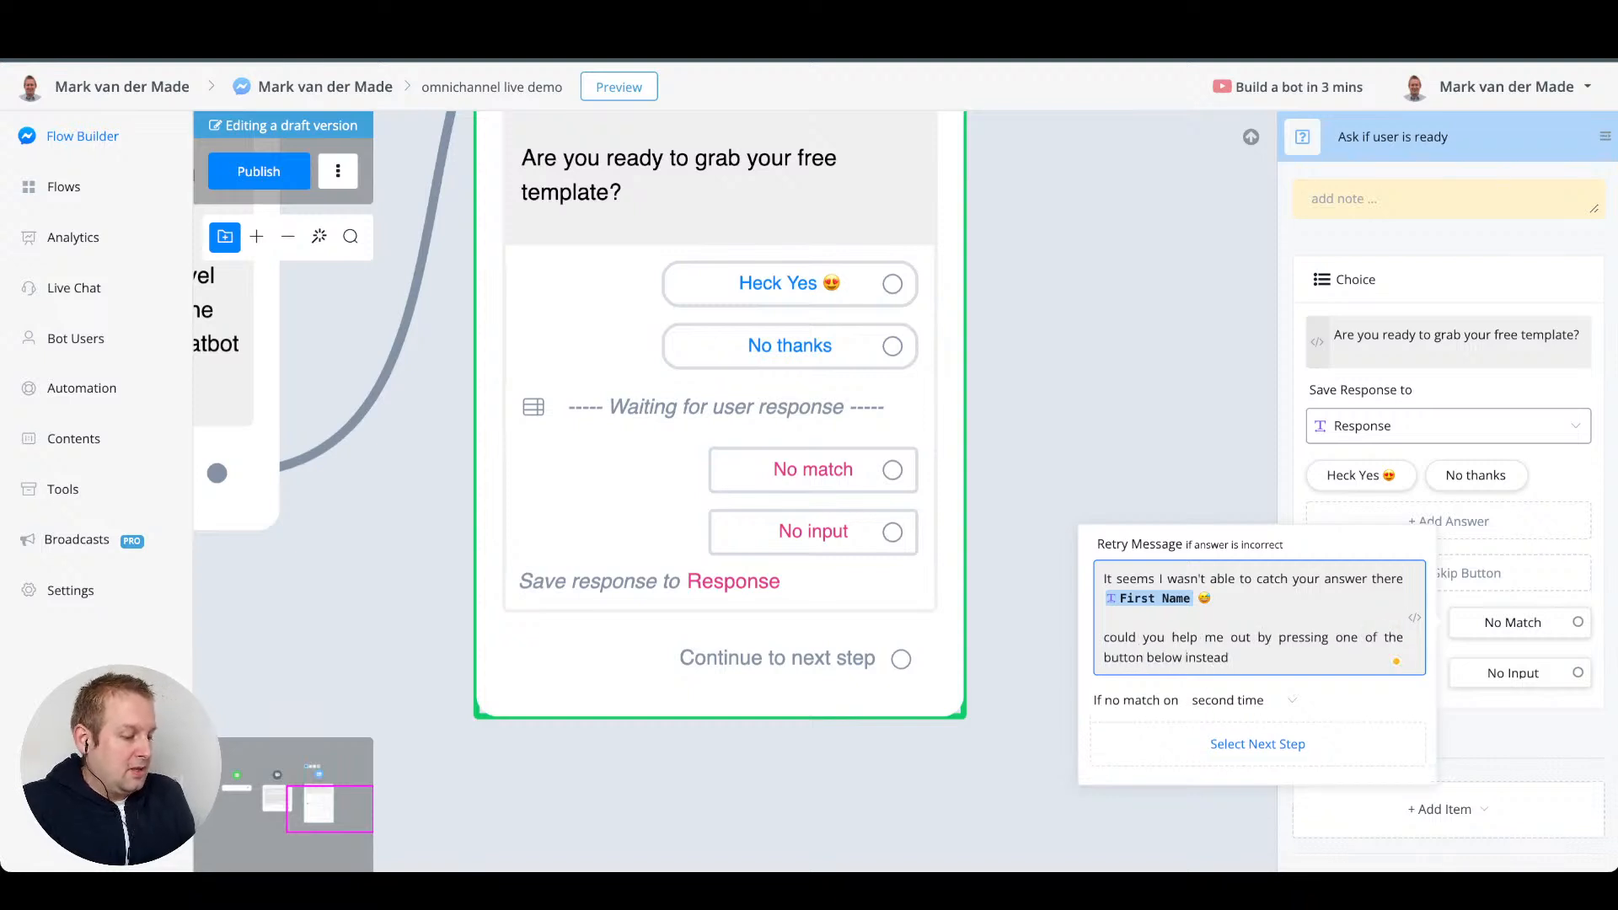
- End the retry message with a pointing-down emoji and correct "button" to "buttons"
left_click(1414, 618)
left_click(1106, 460)
left_click(1174, 460)
left_click(1105, 506)
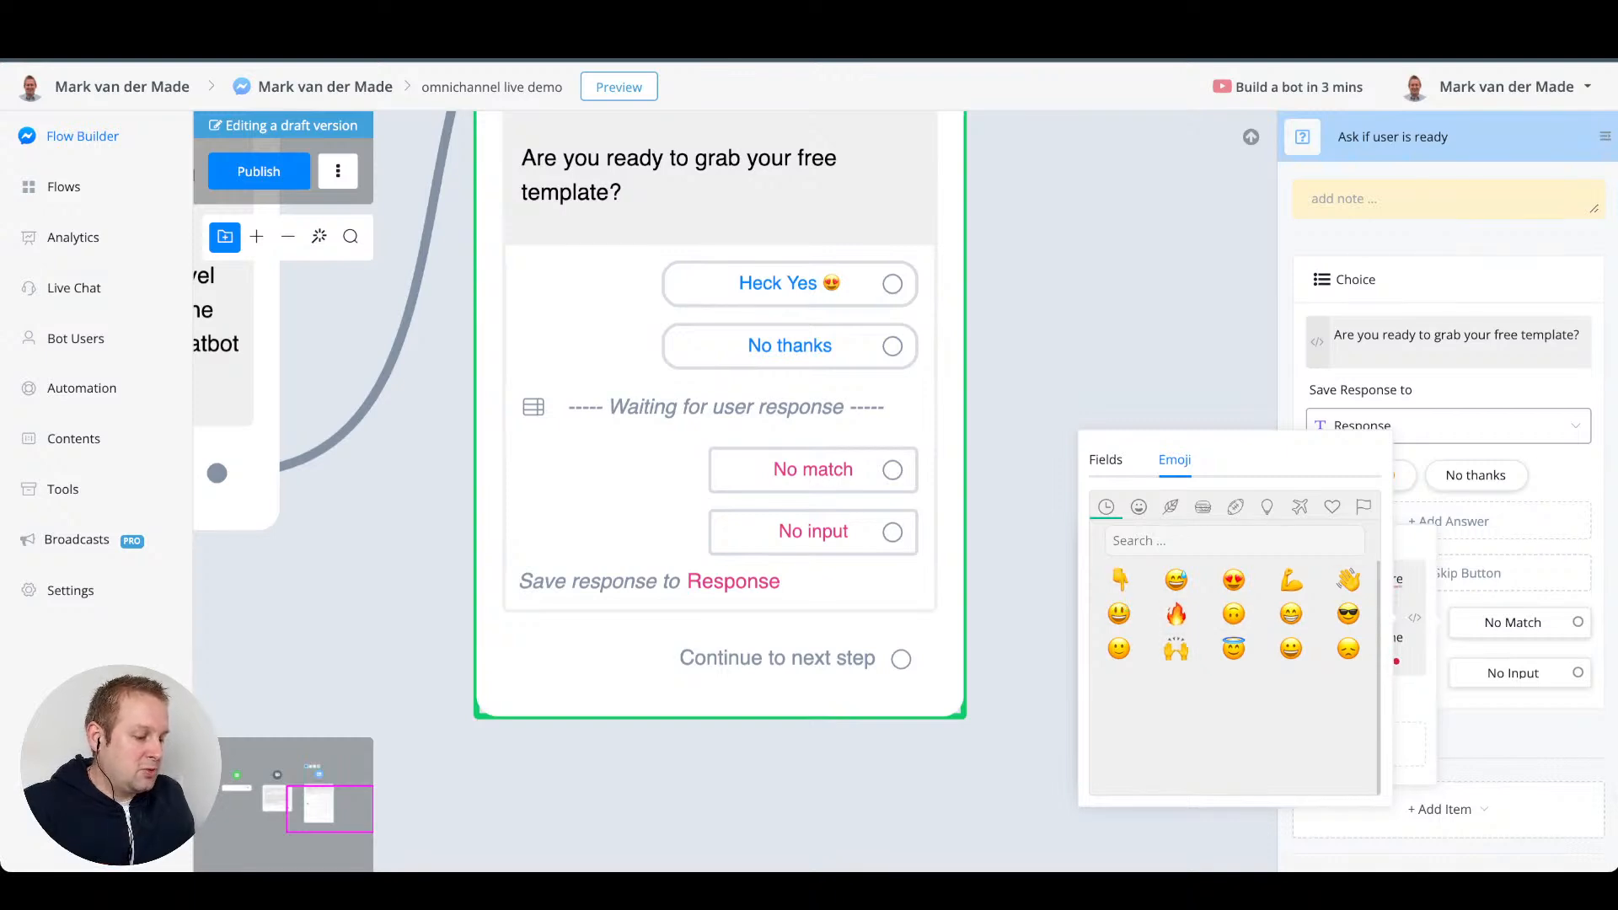
left_click(1415, 617)
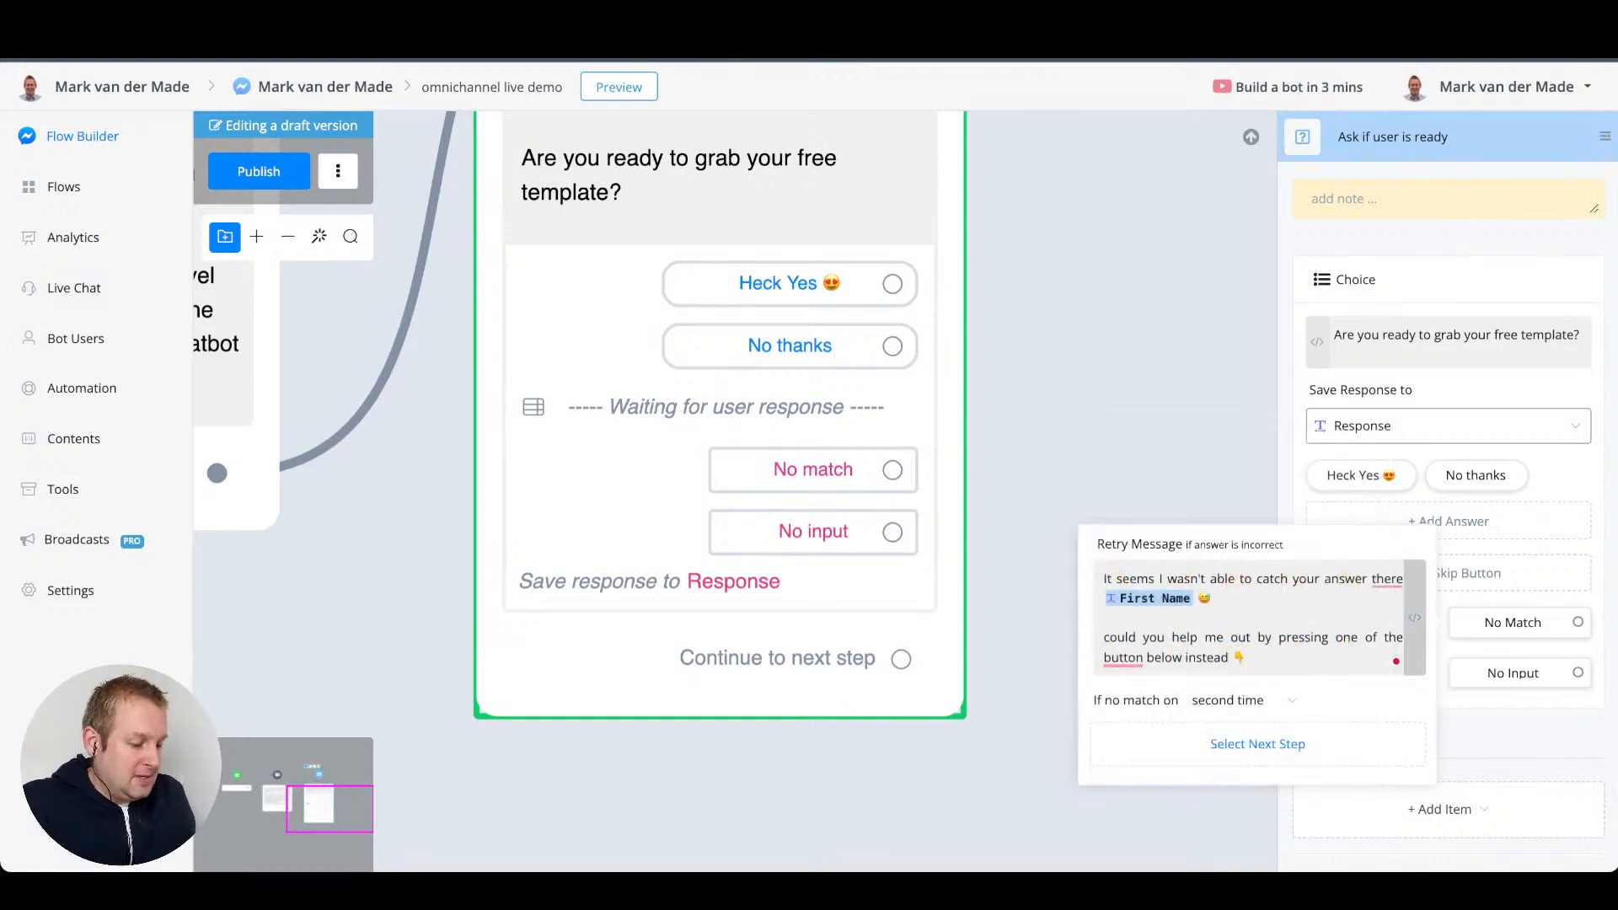
left_click(1314, 658)
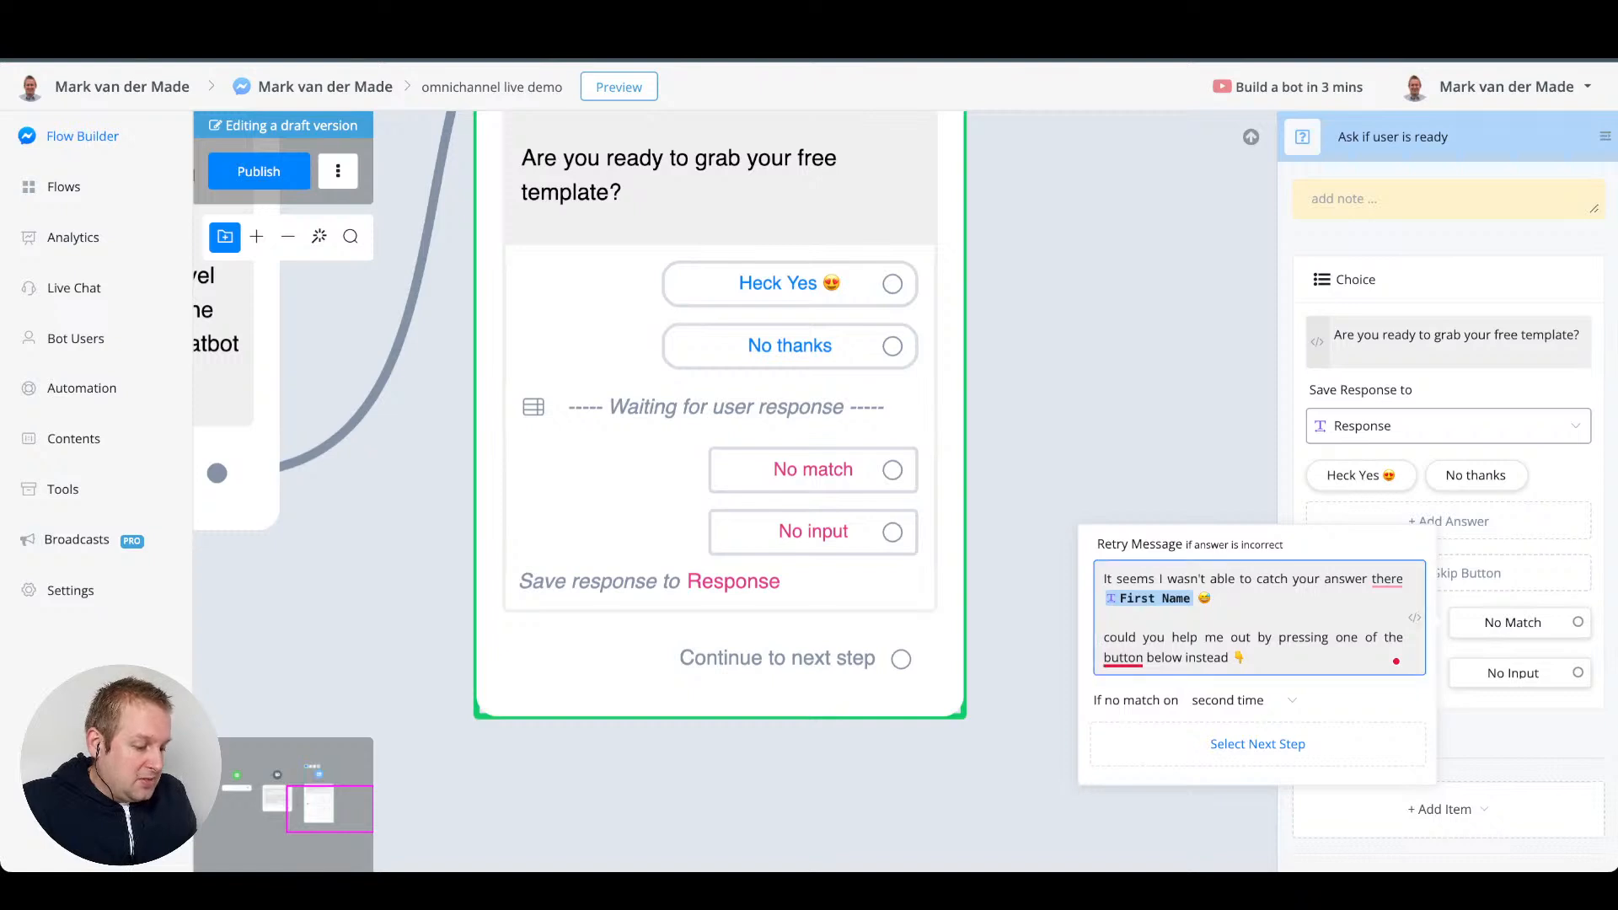
mouse_move(1124, 659)
left_click(1134, 703)
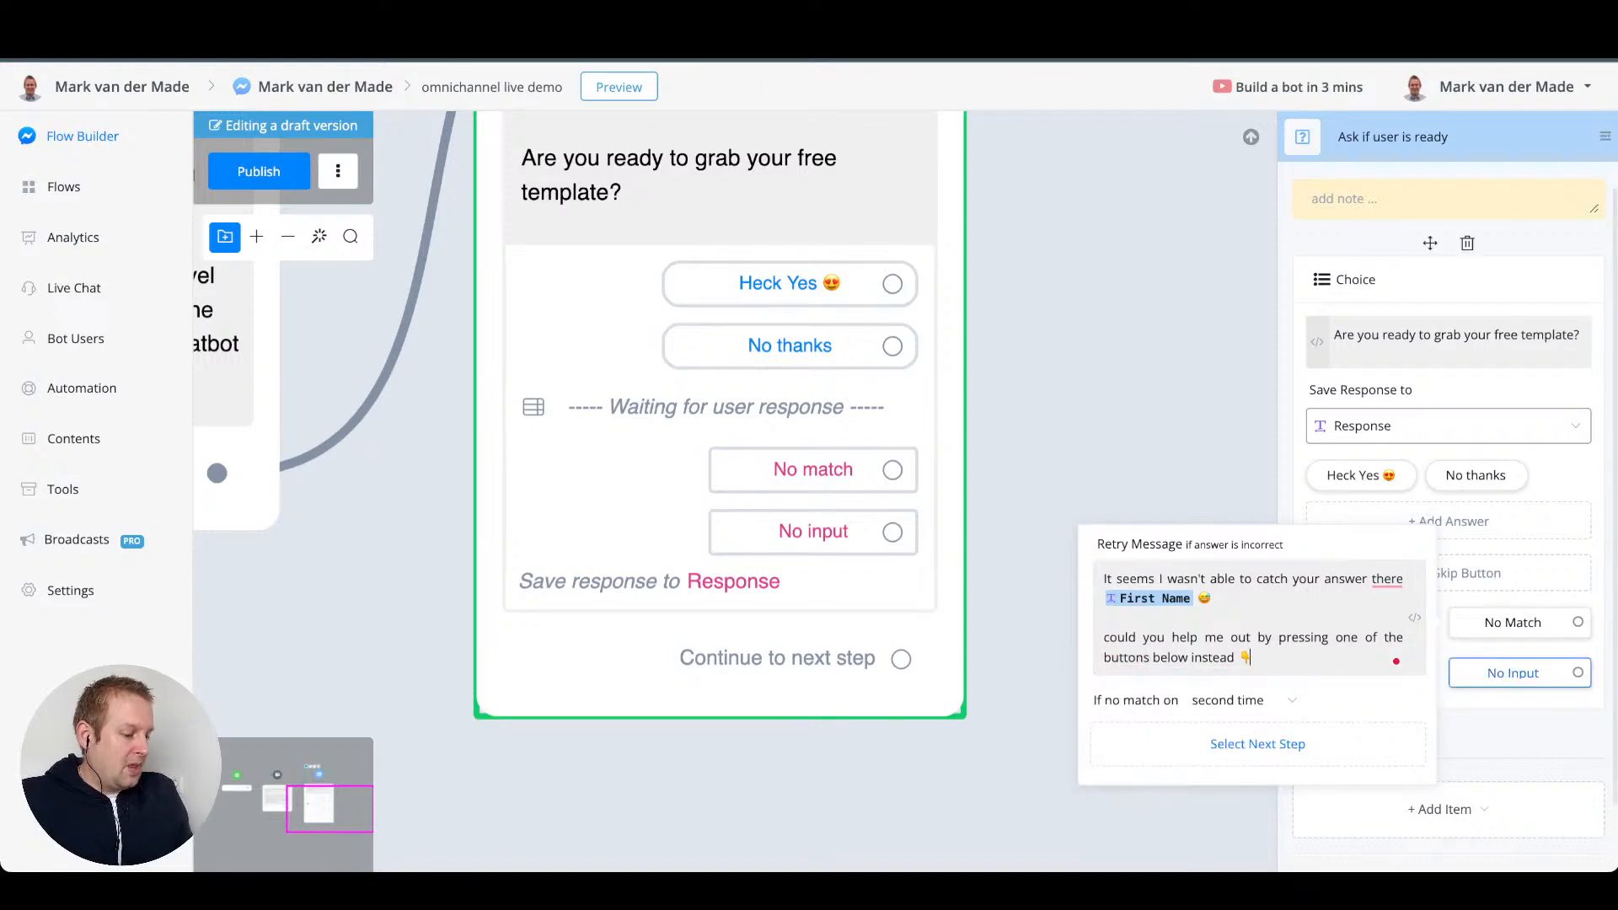
- Set the user input of the choice question's No Input option to expire in 10 minutes
left_click(1513, 673)
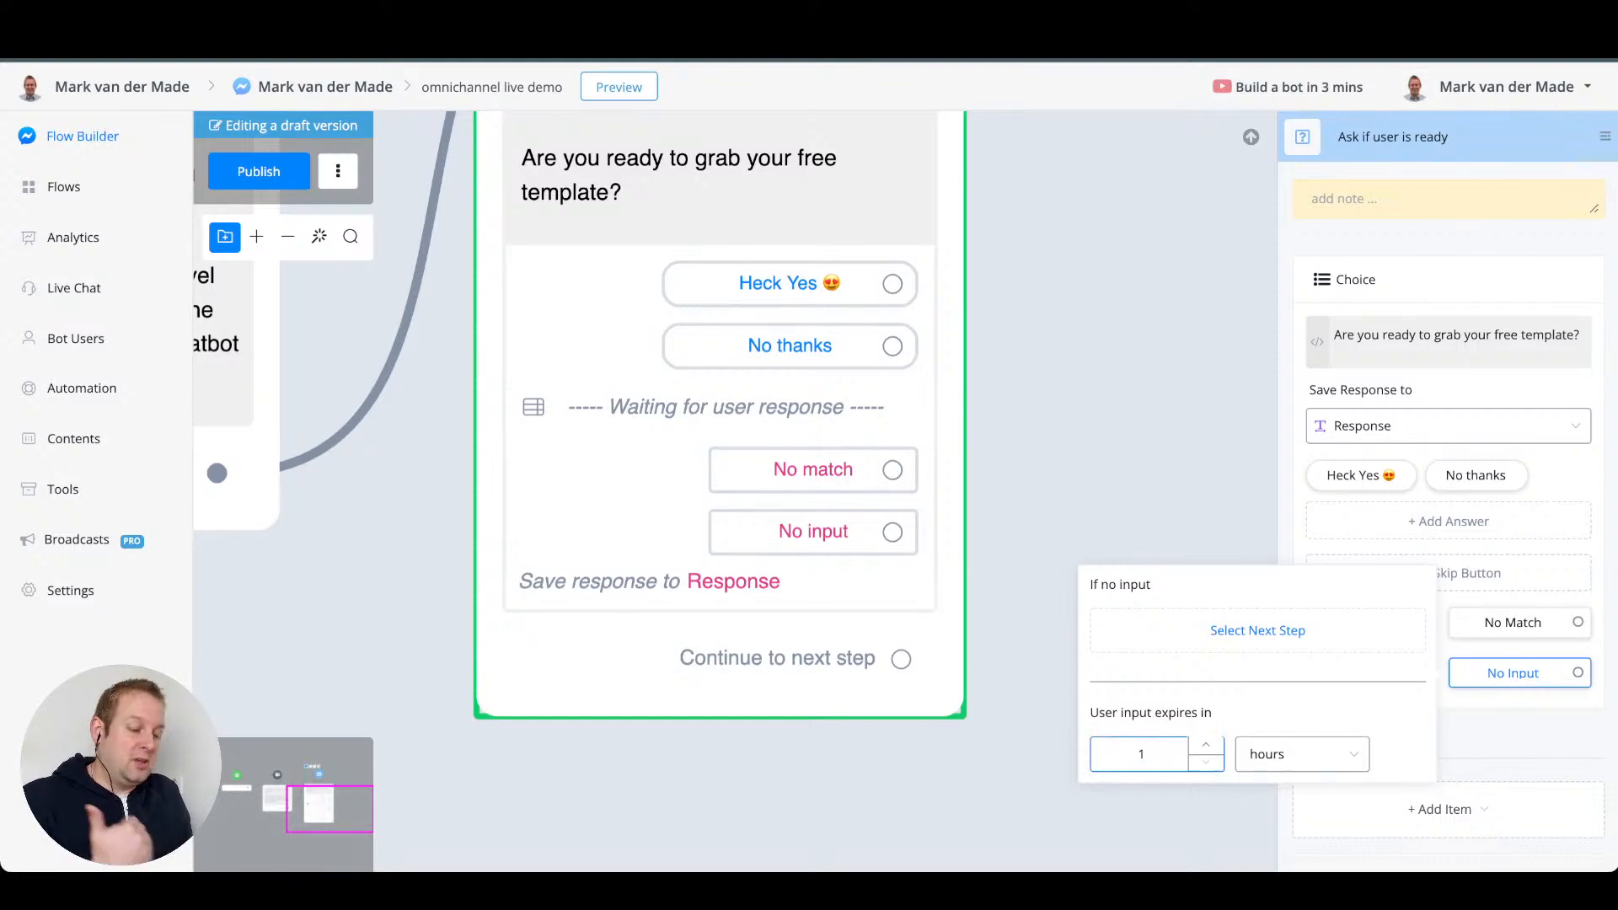
left_click(1302, 754)
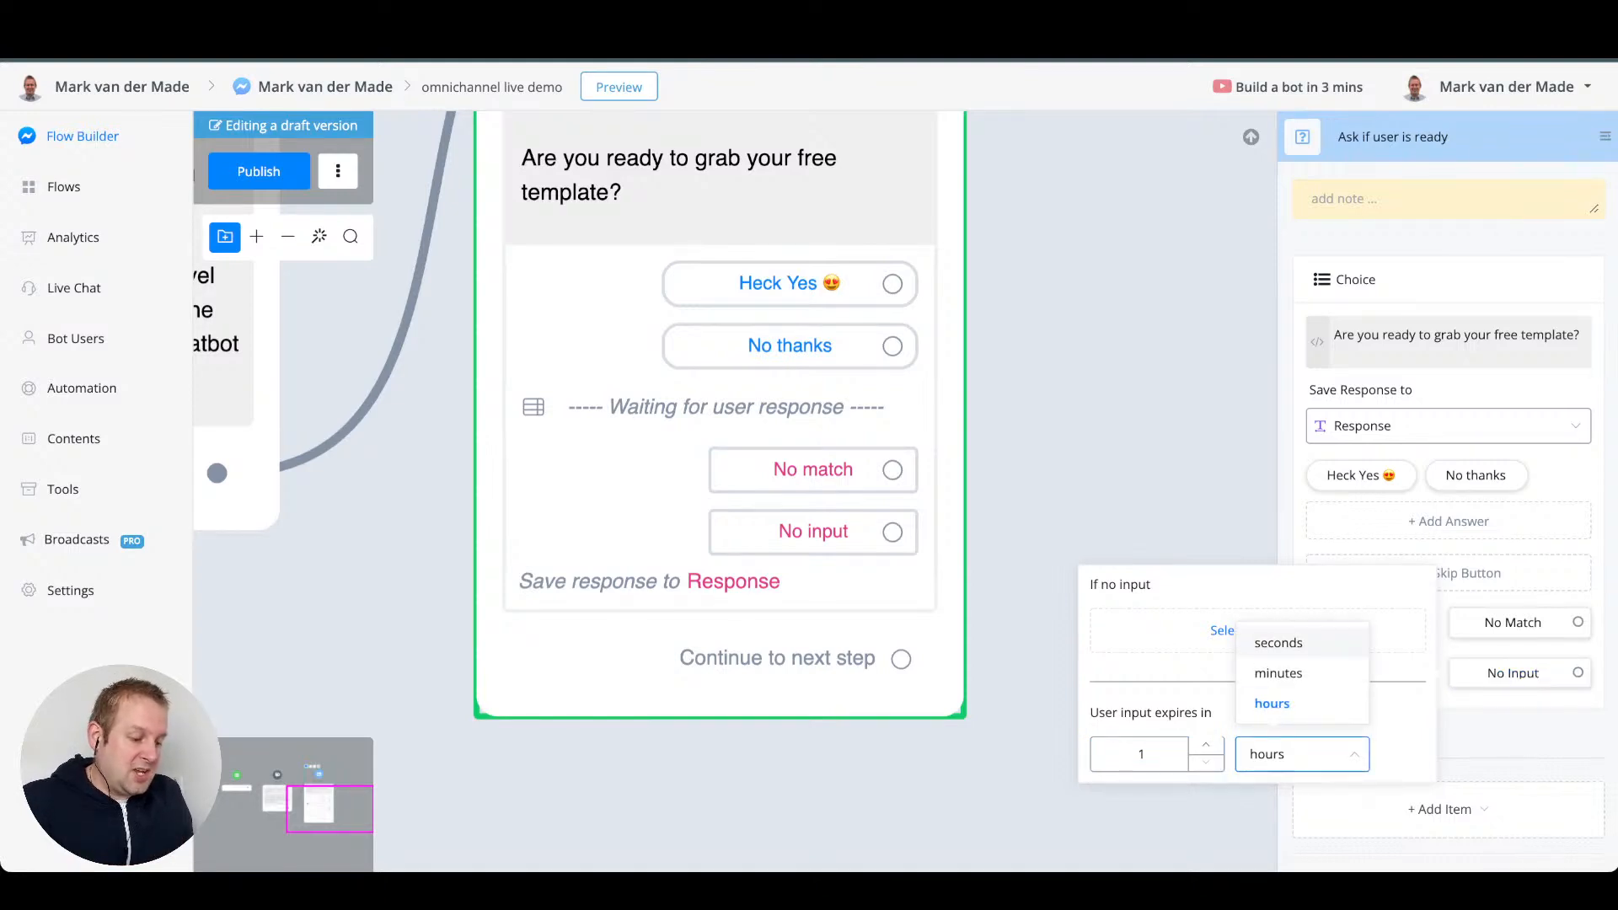
left_click(1278, 674)
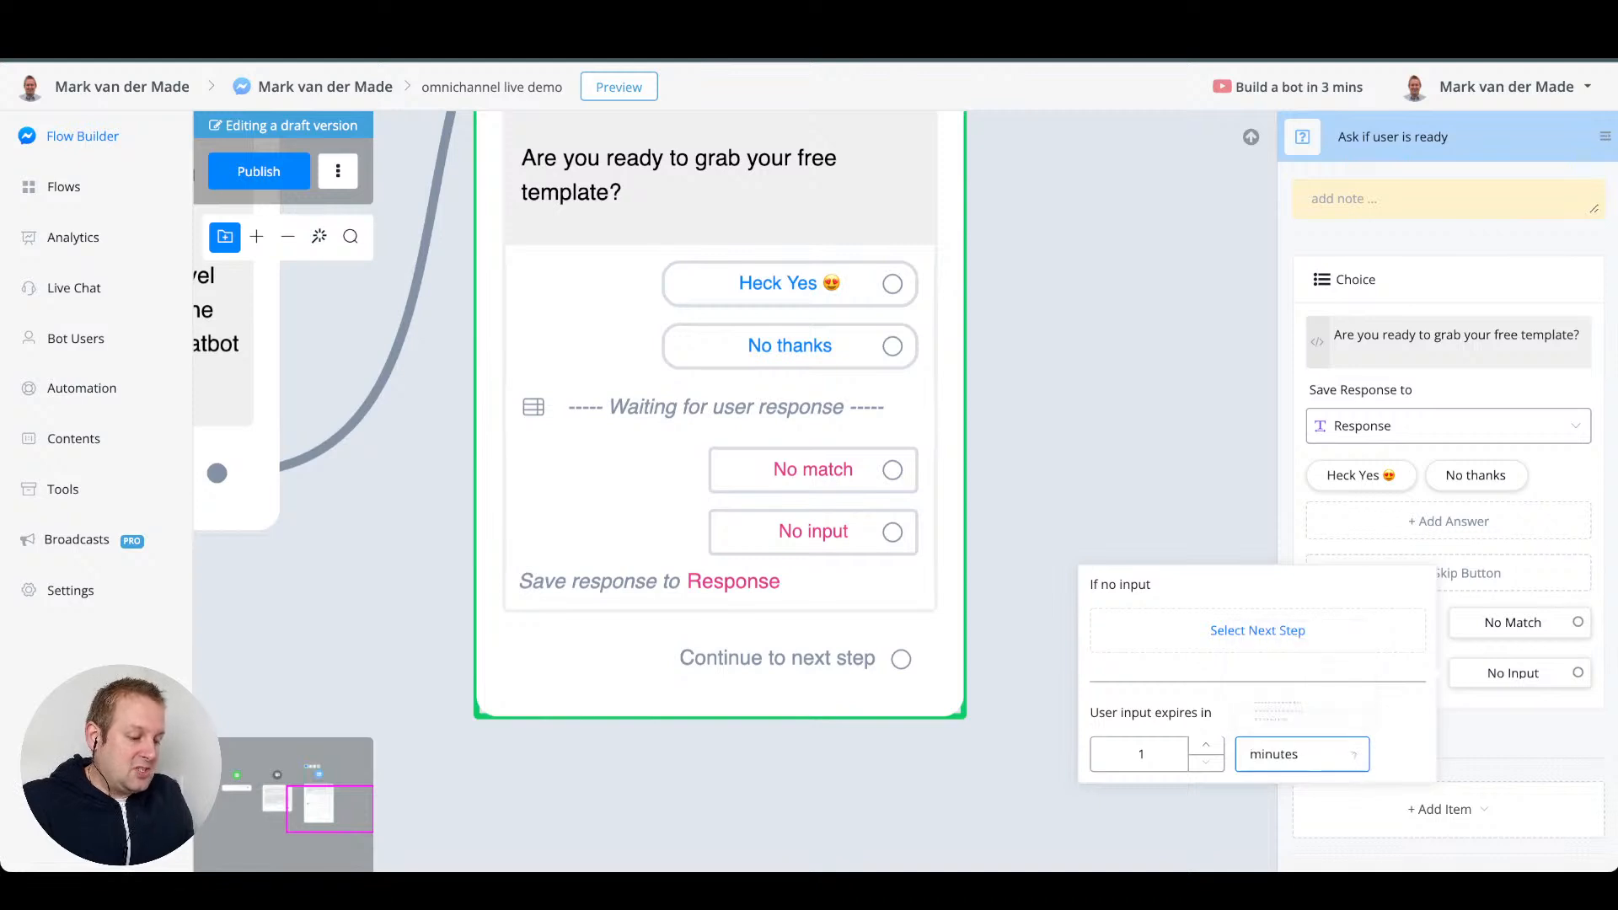
double_click(1141, 754)
type("10")
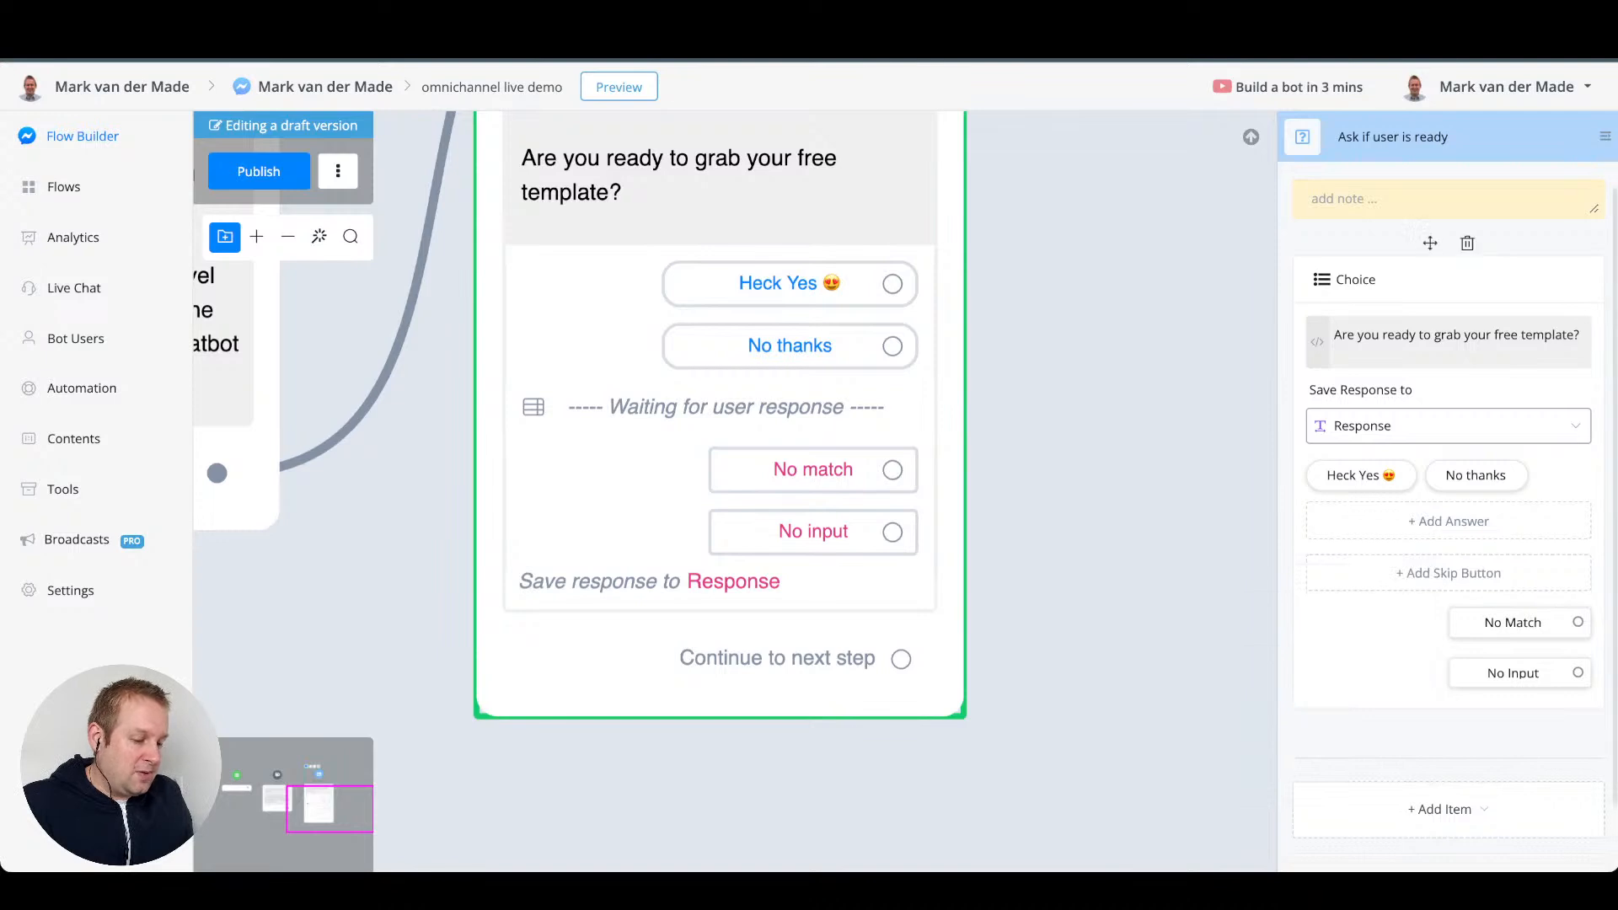
- Connect the question's No input outcome to a new Send Message step placed below the question
scroll(735, 491, "down", 1)
scroll(1140, 642, "down", 2)
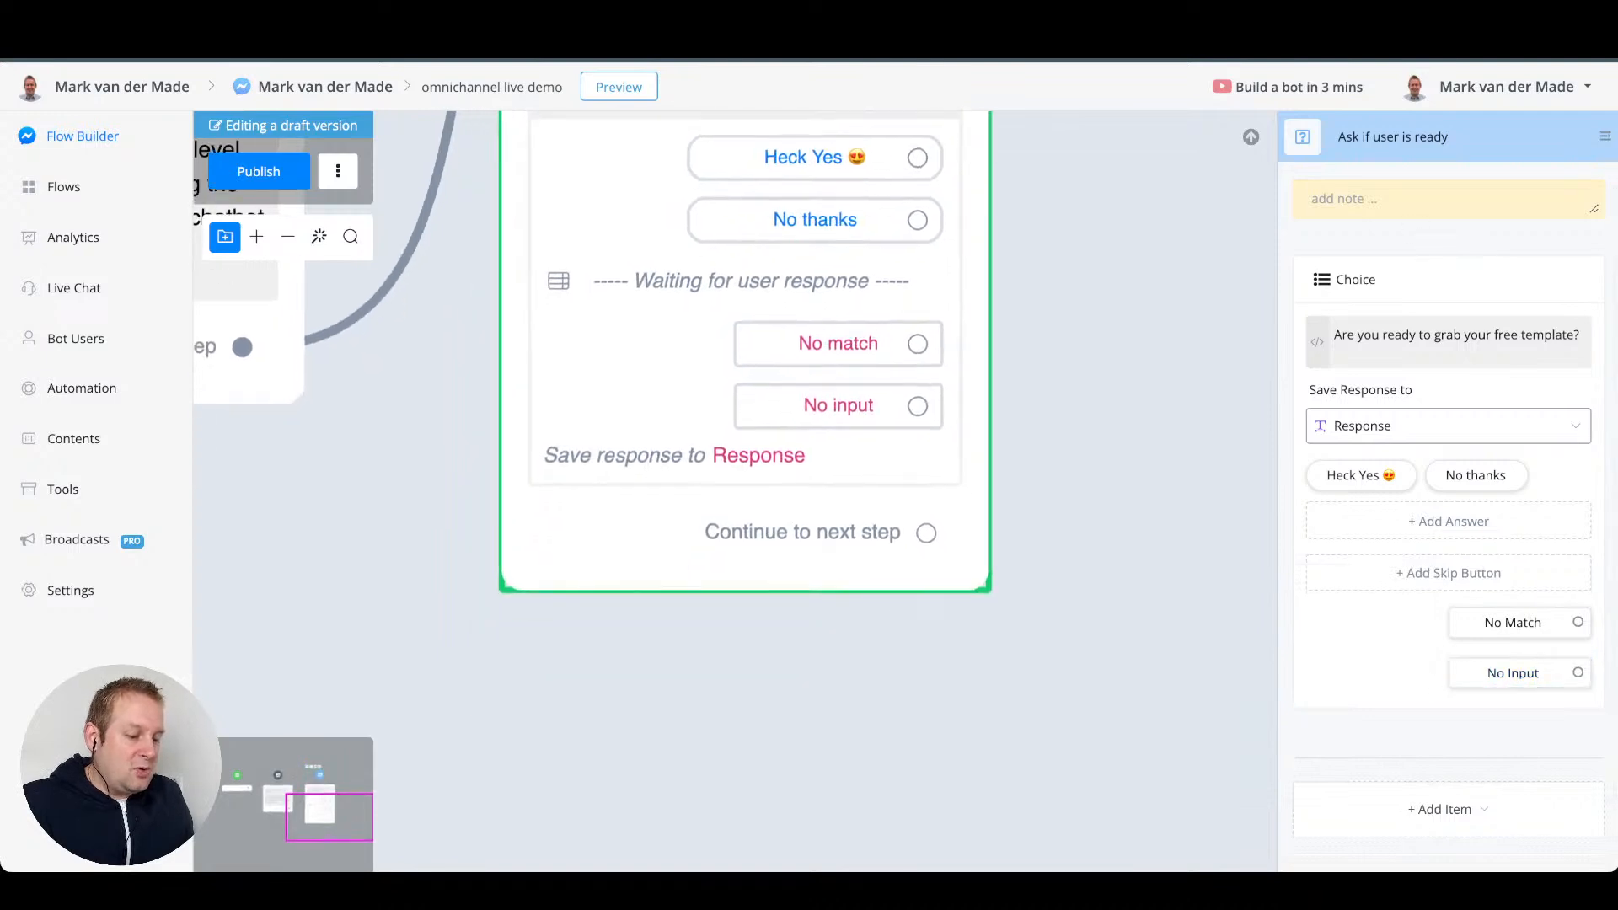
scroll(1139, 641, "down", 5)
scroll(1139, 641, "right", 1)
left_click_drag(909, 471, 680, 638)
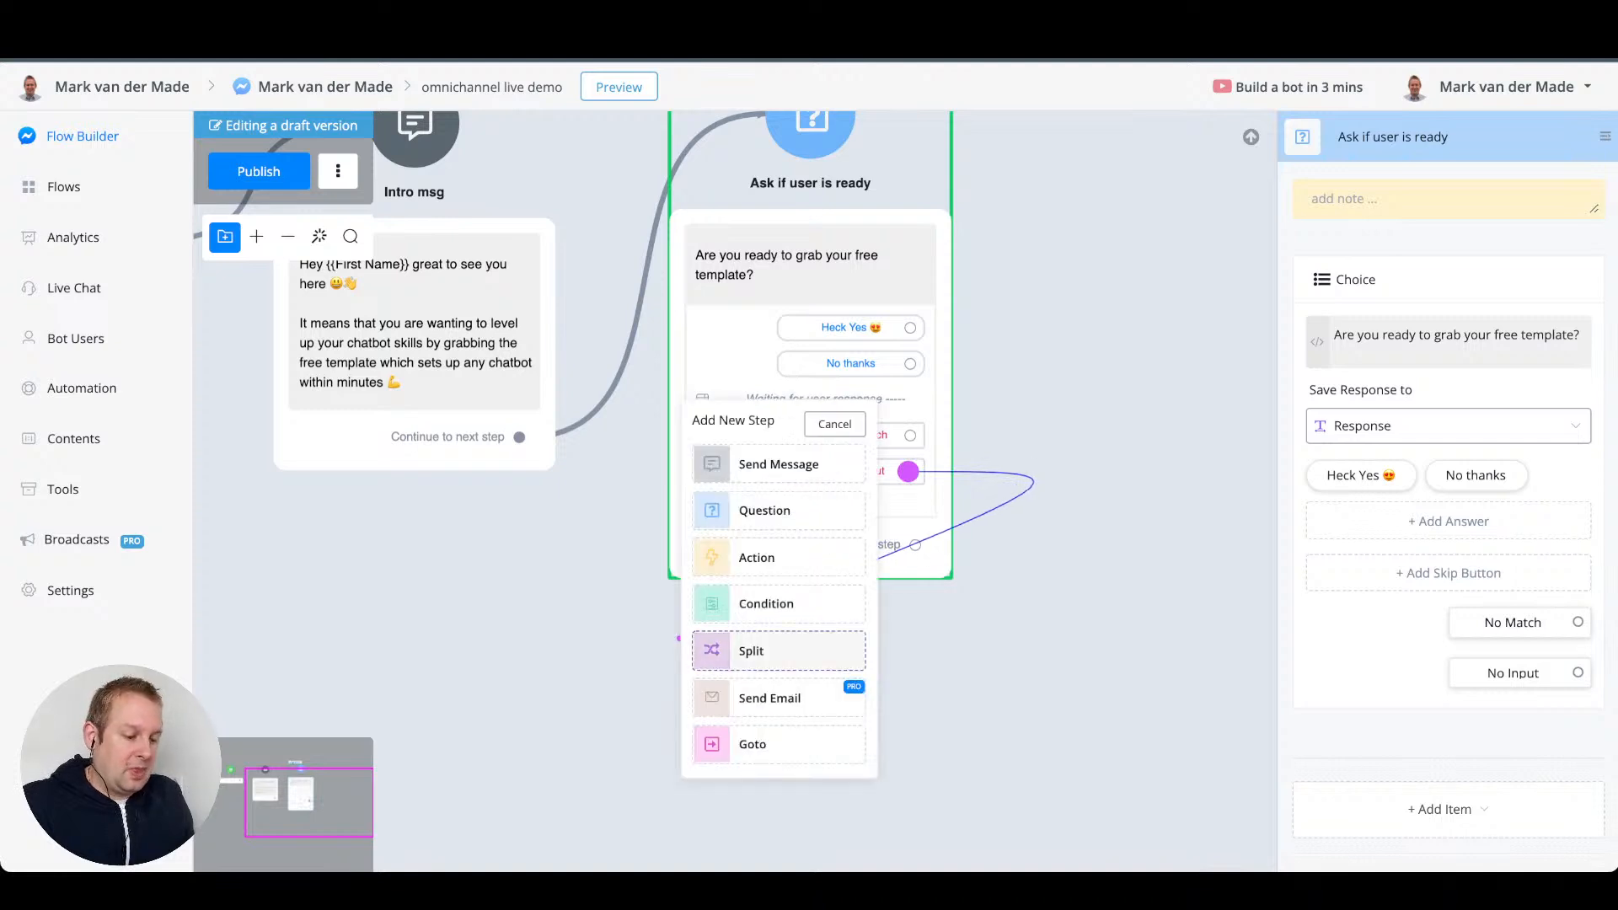
left_click(779, 464)
mouse_move(907, 401)
left_mouse_down()
mouse_move(881, 416)
mouse_move(898, 416)
left_mouse_up()
- Rename the new Send Message step as "Reminder message"
left_click(1451, 137)
key("ctrl+a")
type("Reminder message")
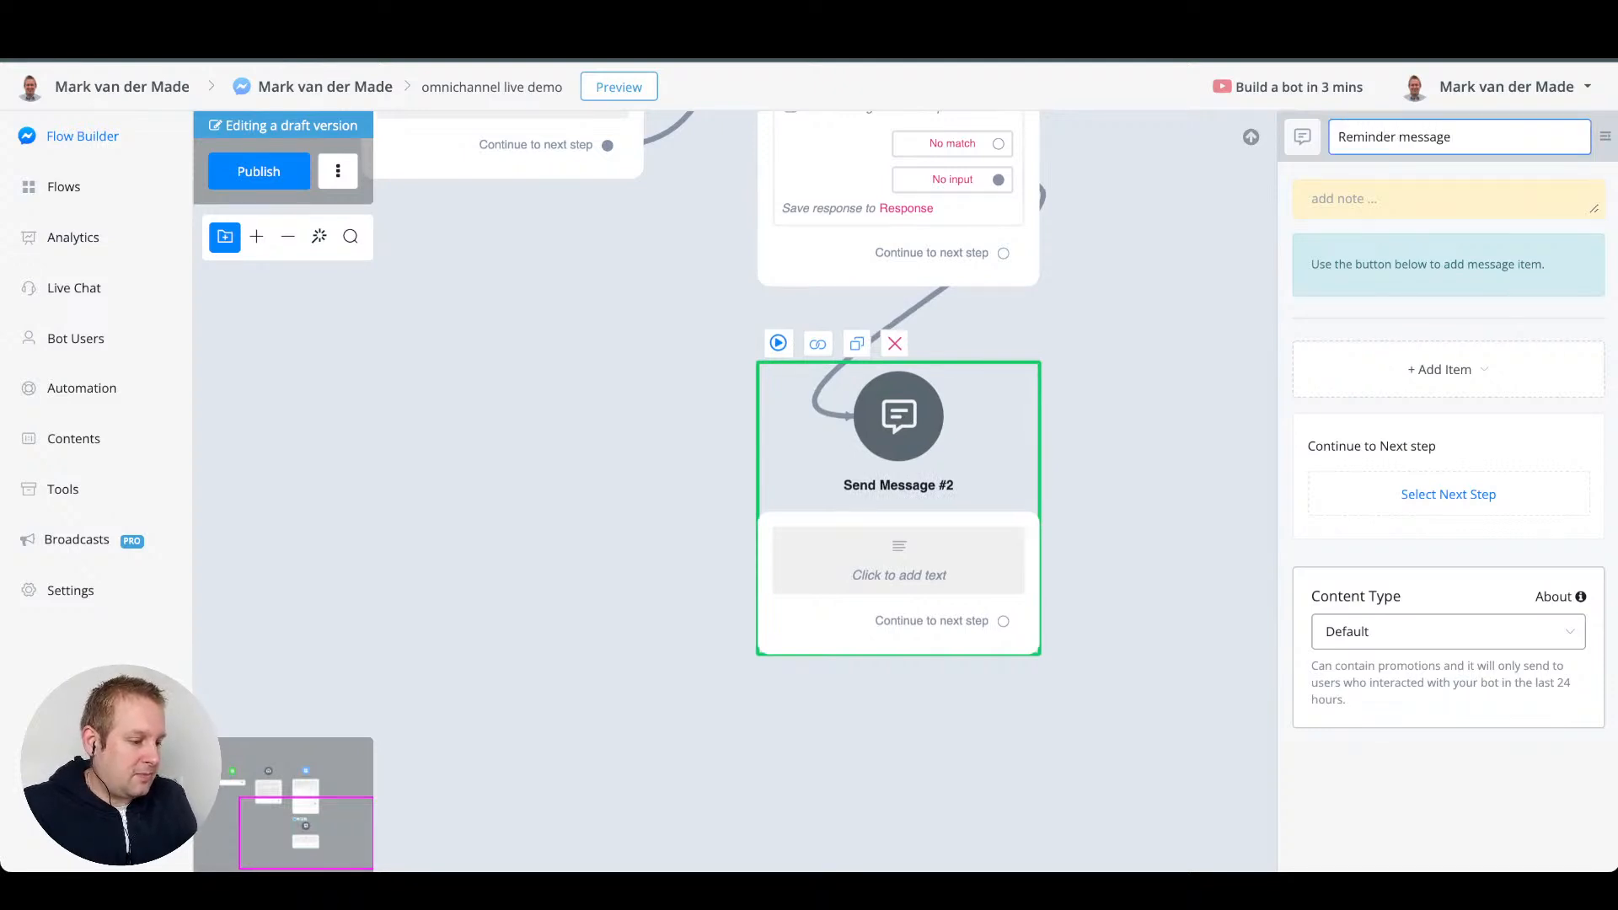
- Add a text item to the reminder message that opens with "Hey", the First Name field and a comma
left_click(1440, 369)
left_click(1349, 419)
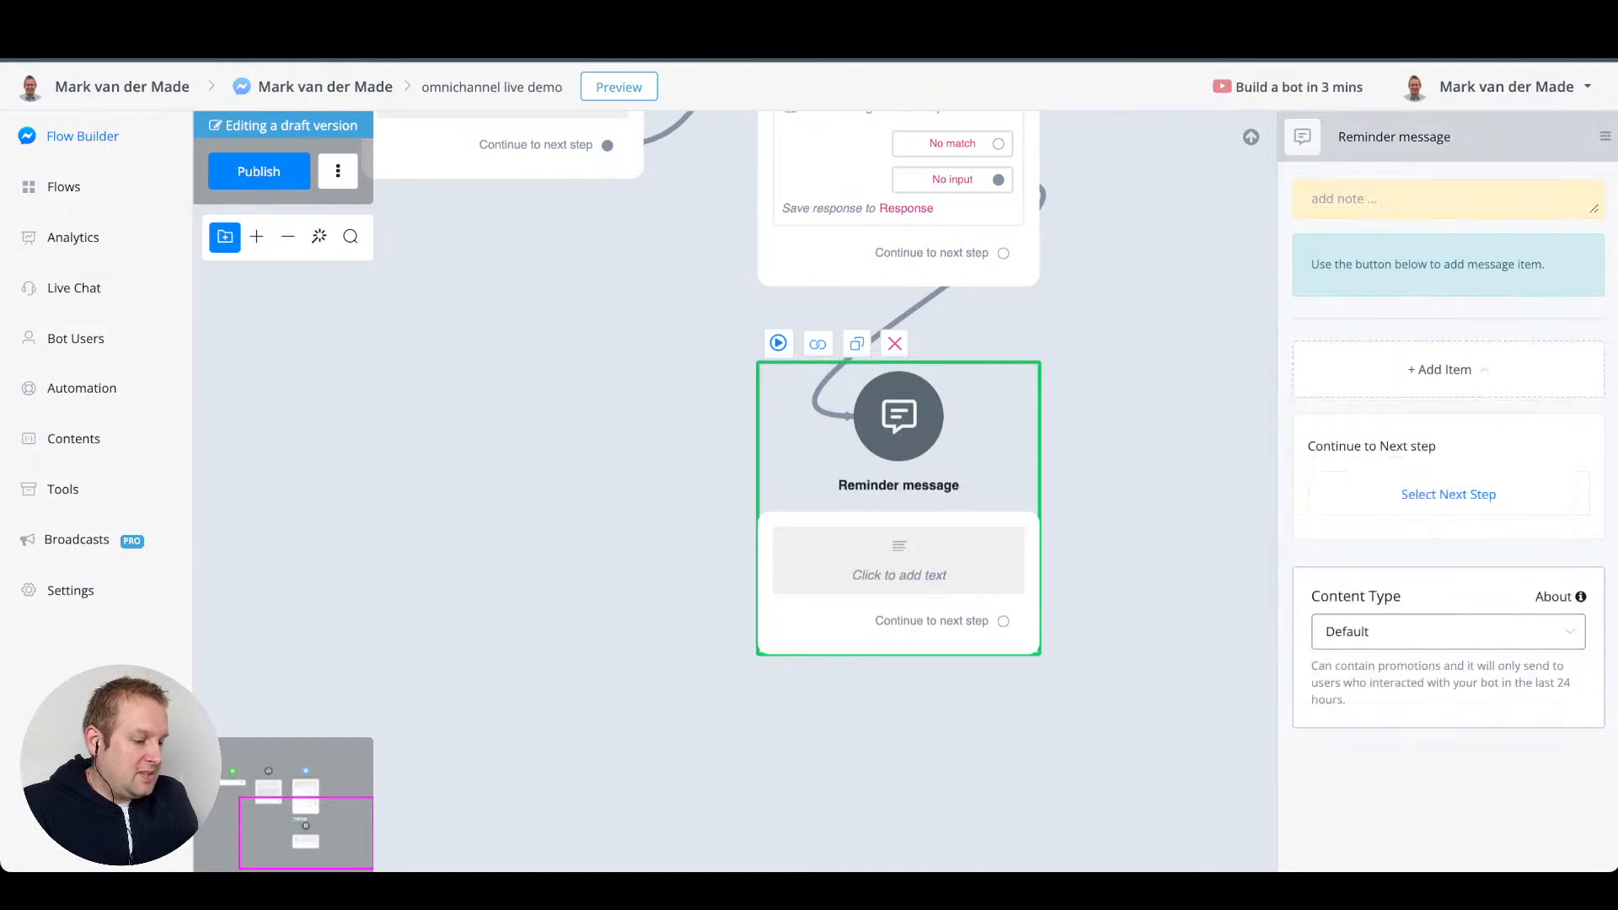
left_click(1448, 247)
type("Hey")
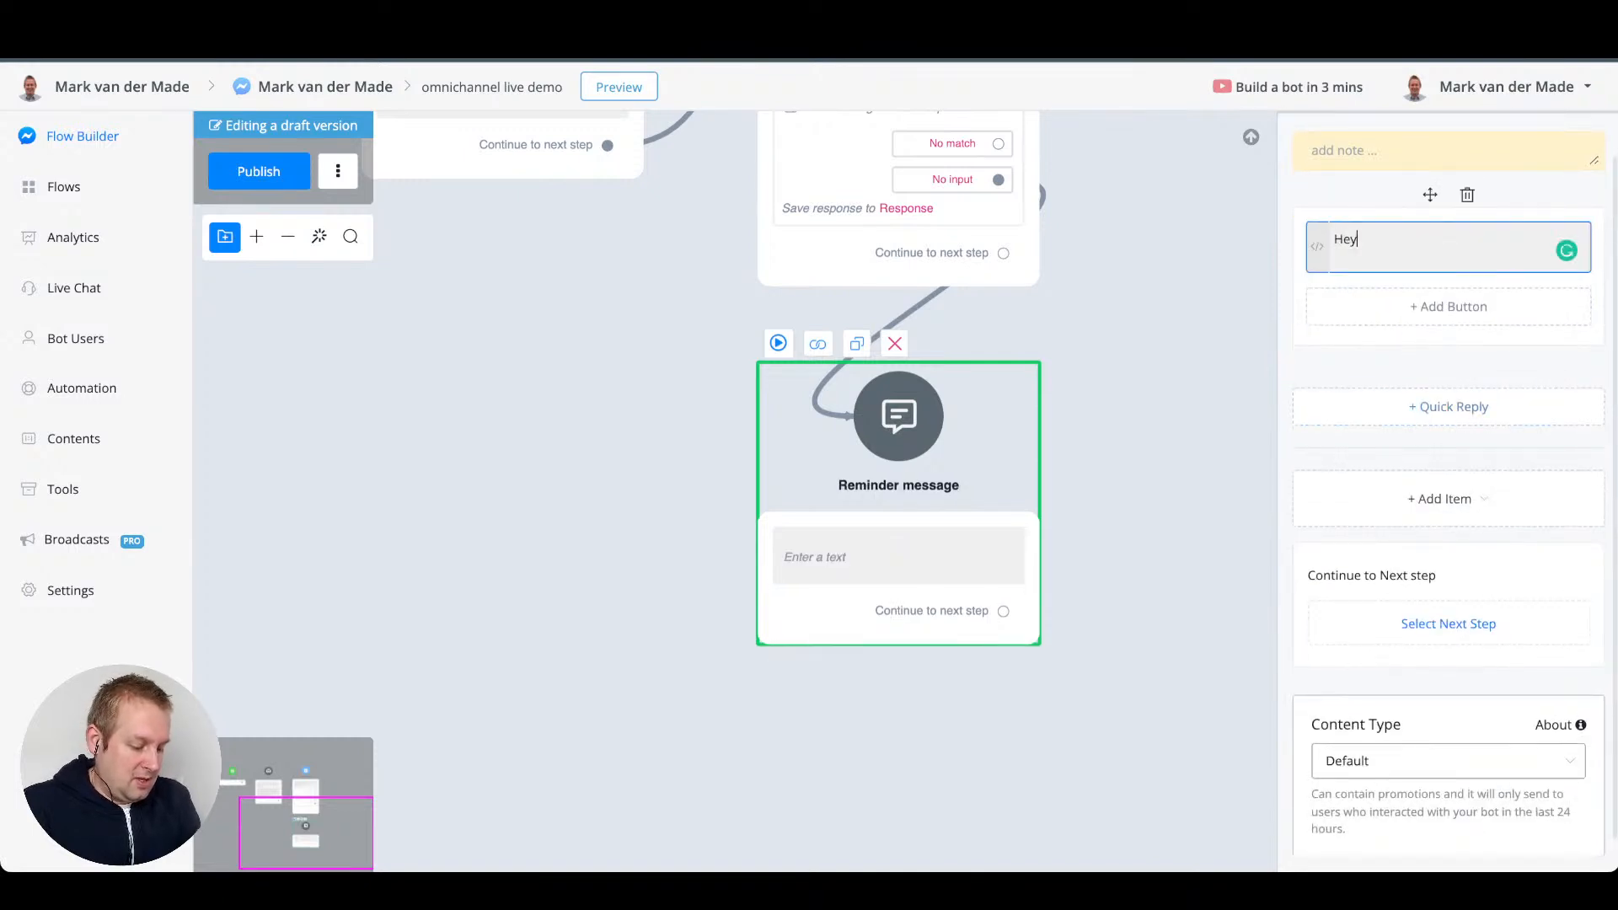
type(" {{fir")
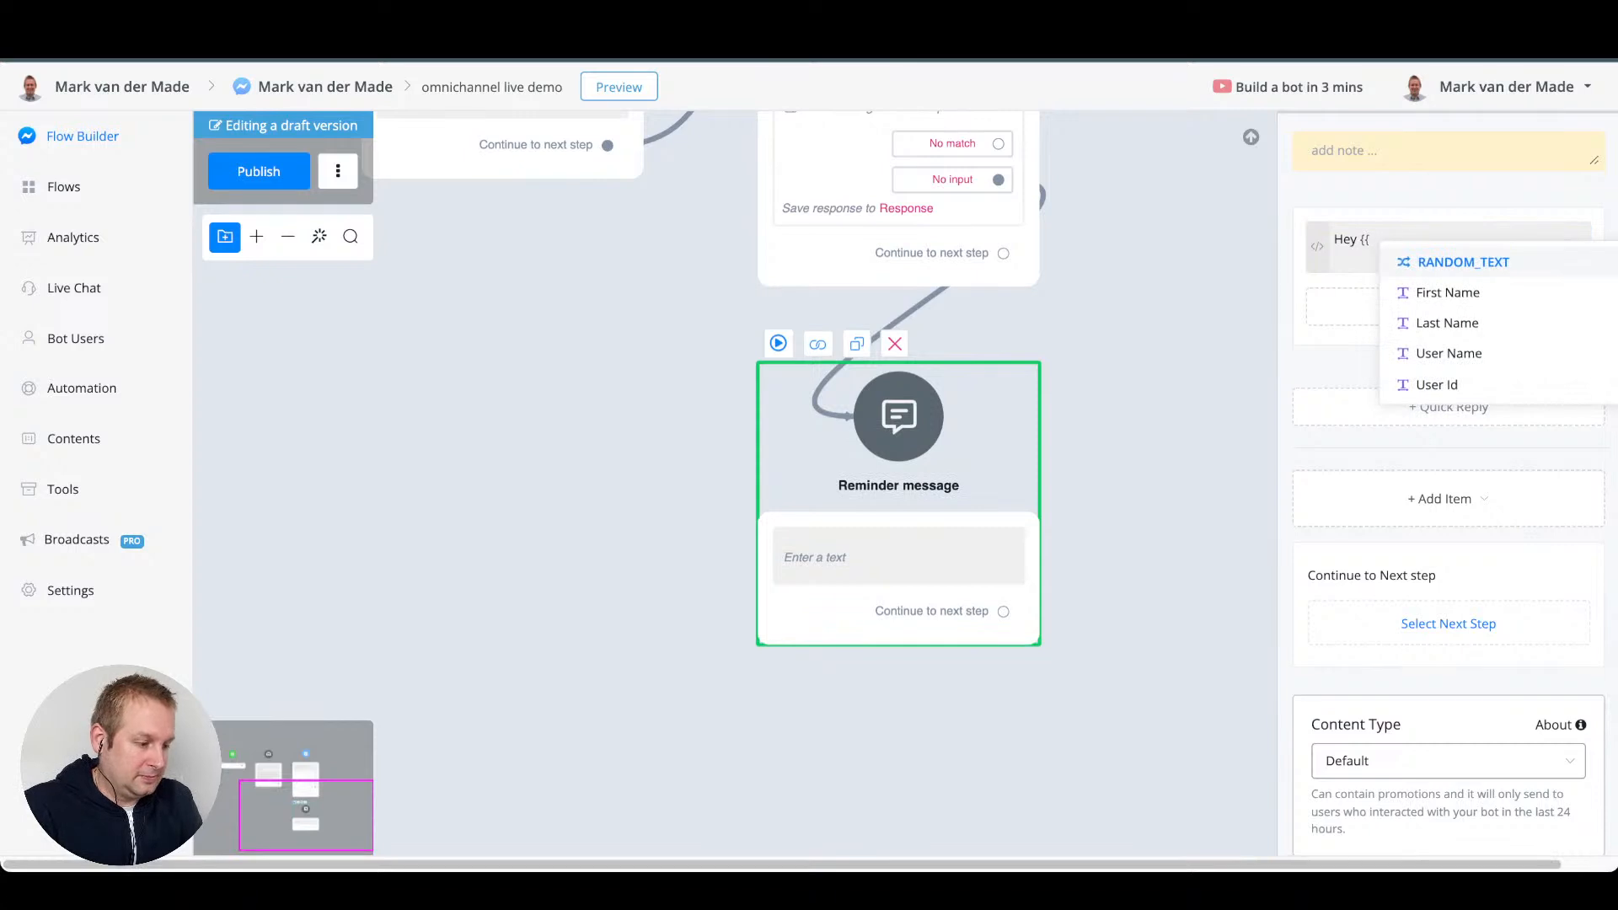
key("Return")
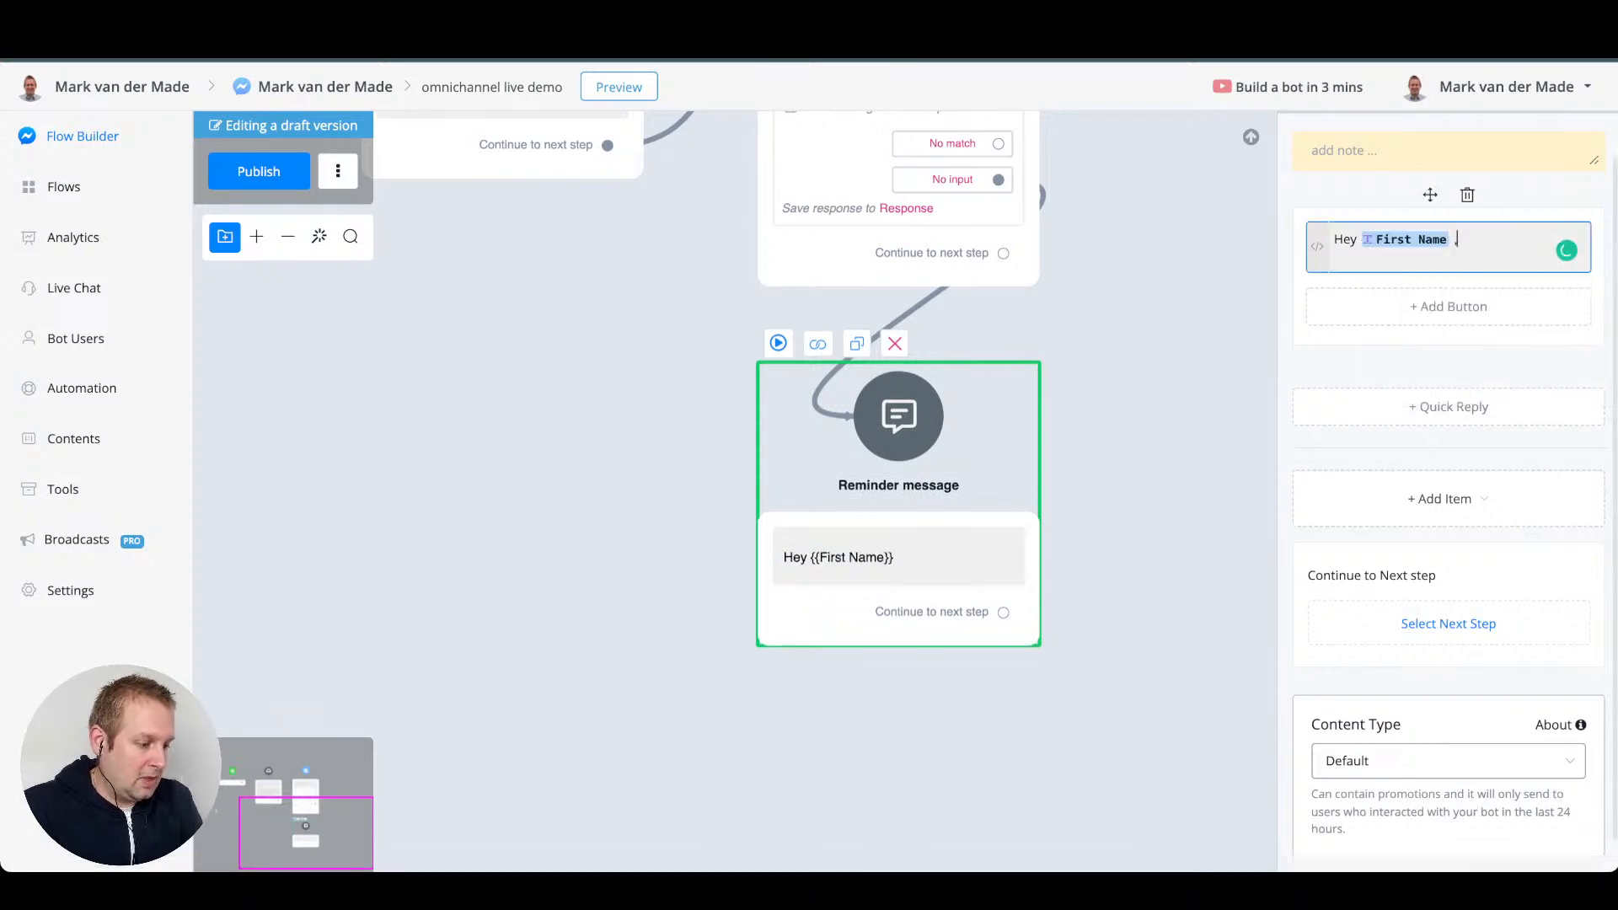
type(",")
- Add the line "It seems you got distracted or we got disconnected somehow" below the greeting, without a closing period
key("Return")
type("It seems you got di")
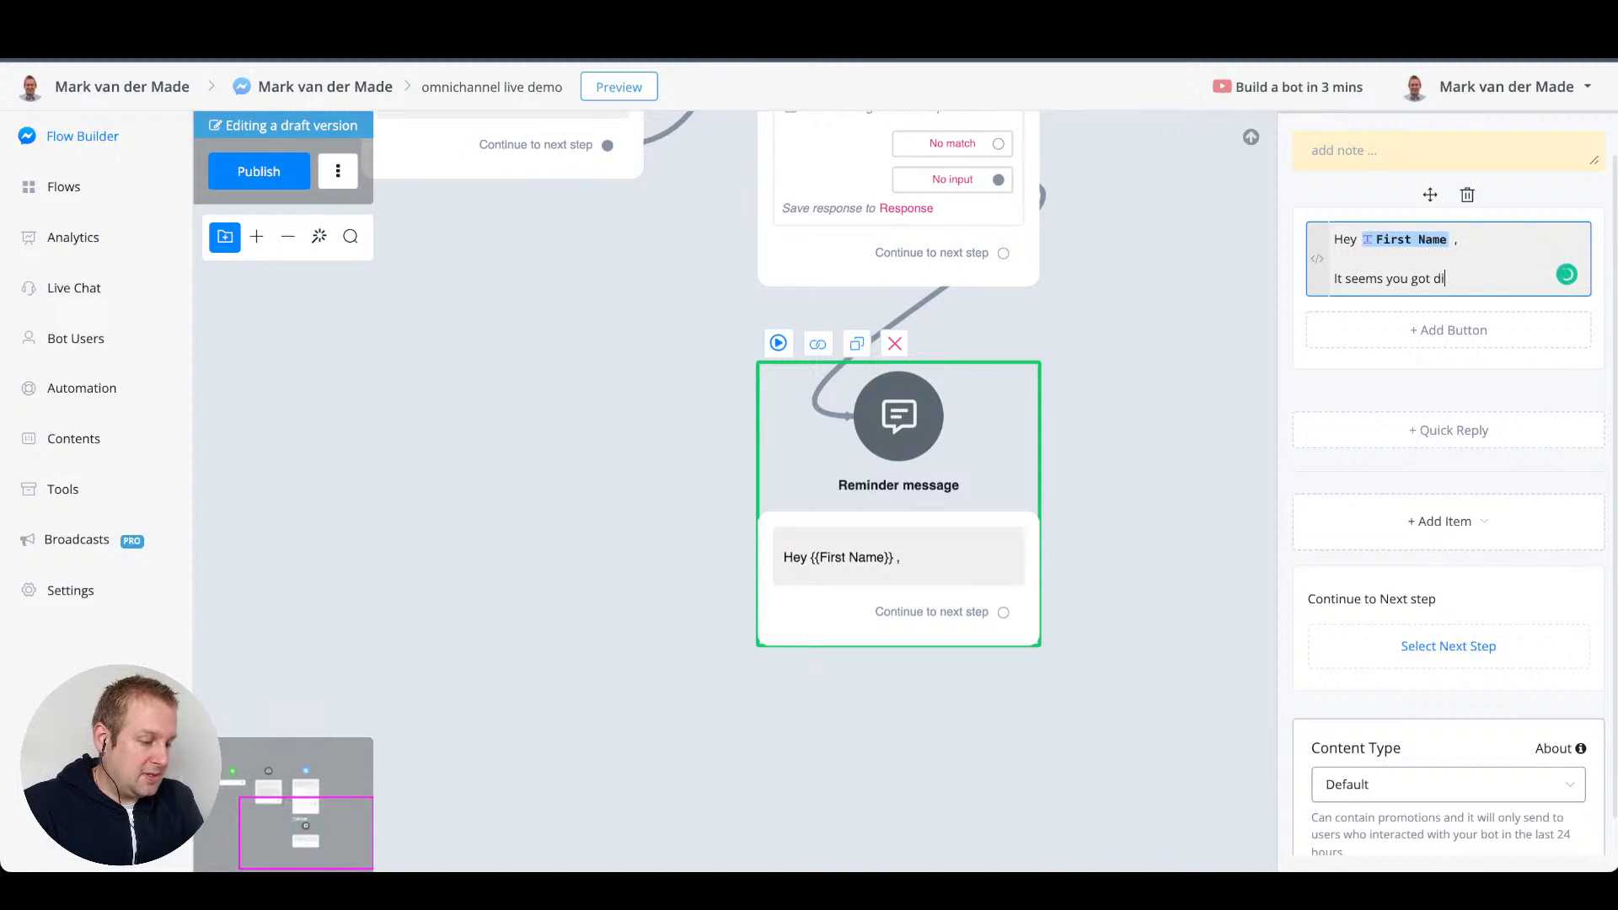
type("stracted ")
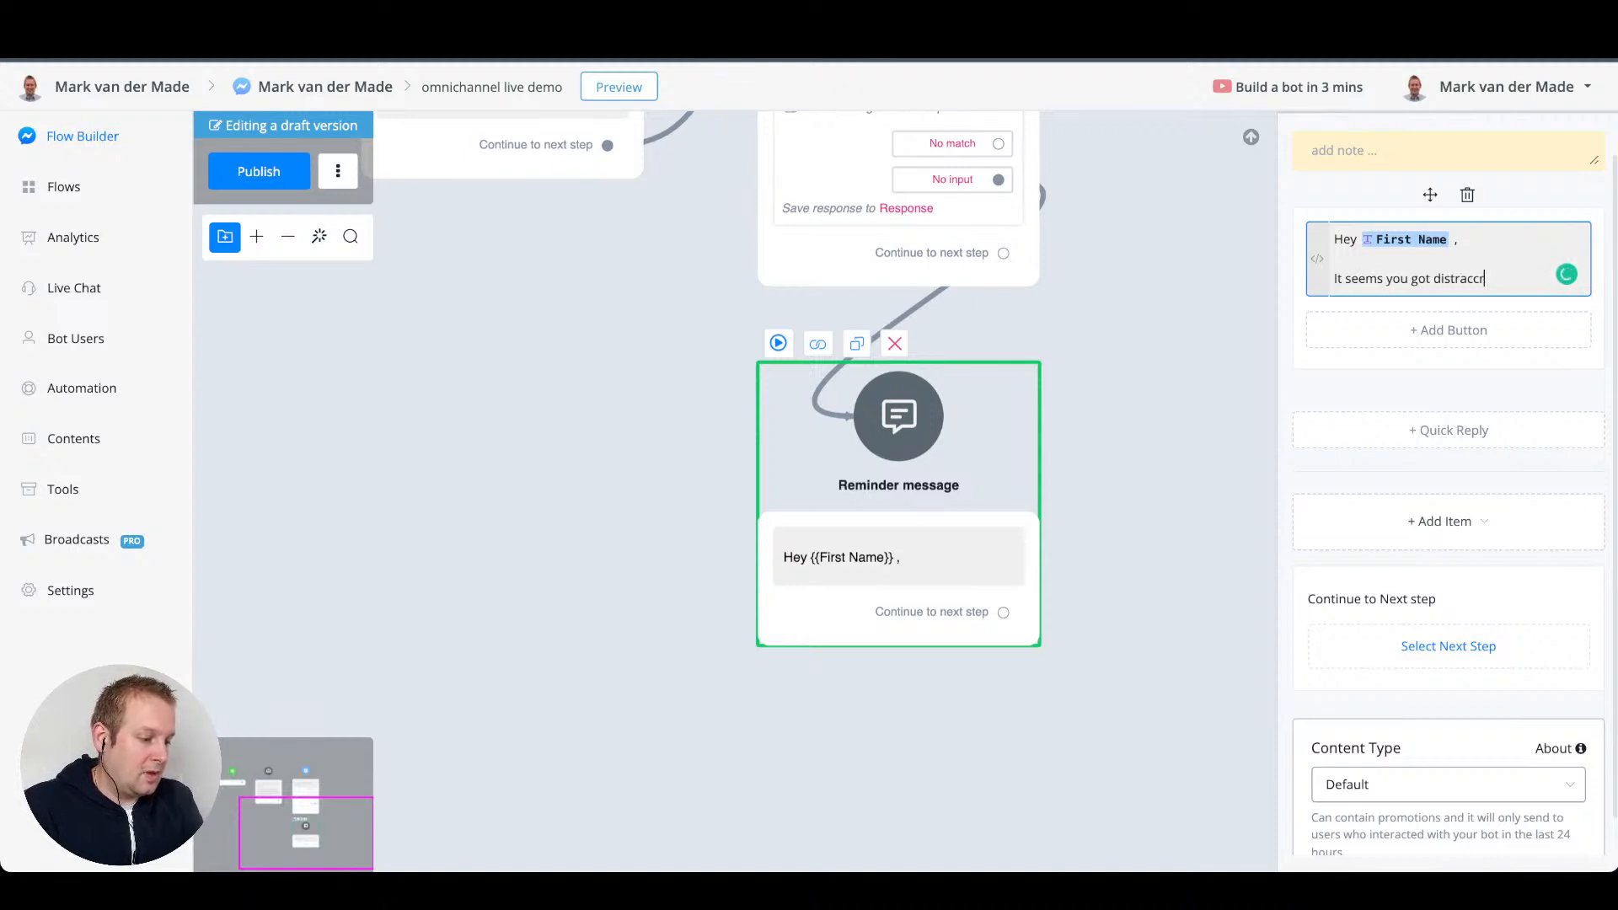
type("or we got d")
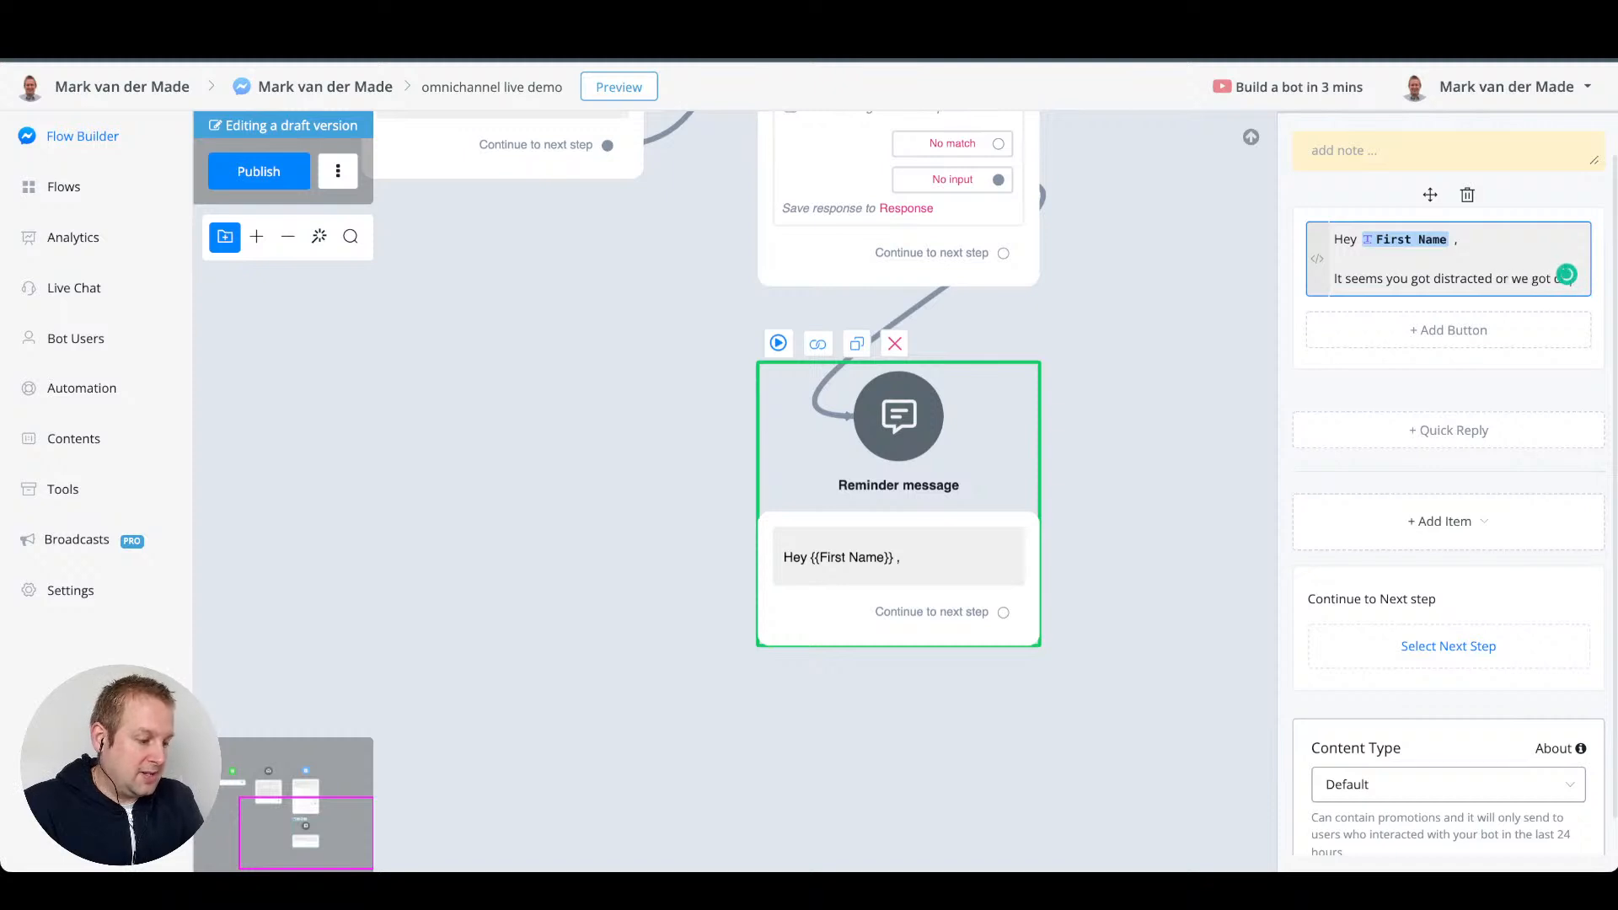
type("isconnected somehow.")
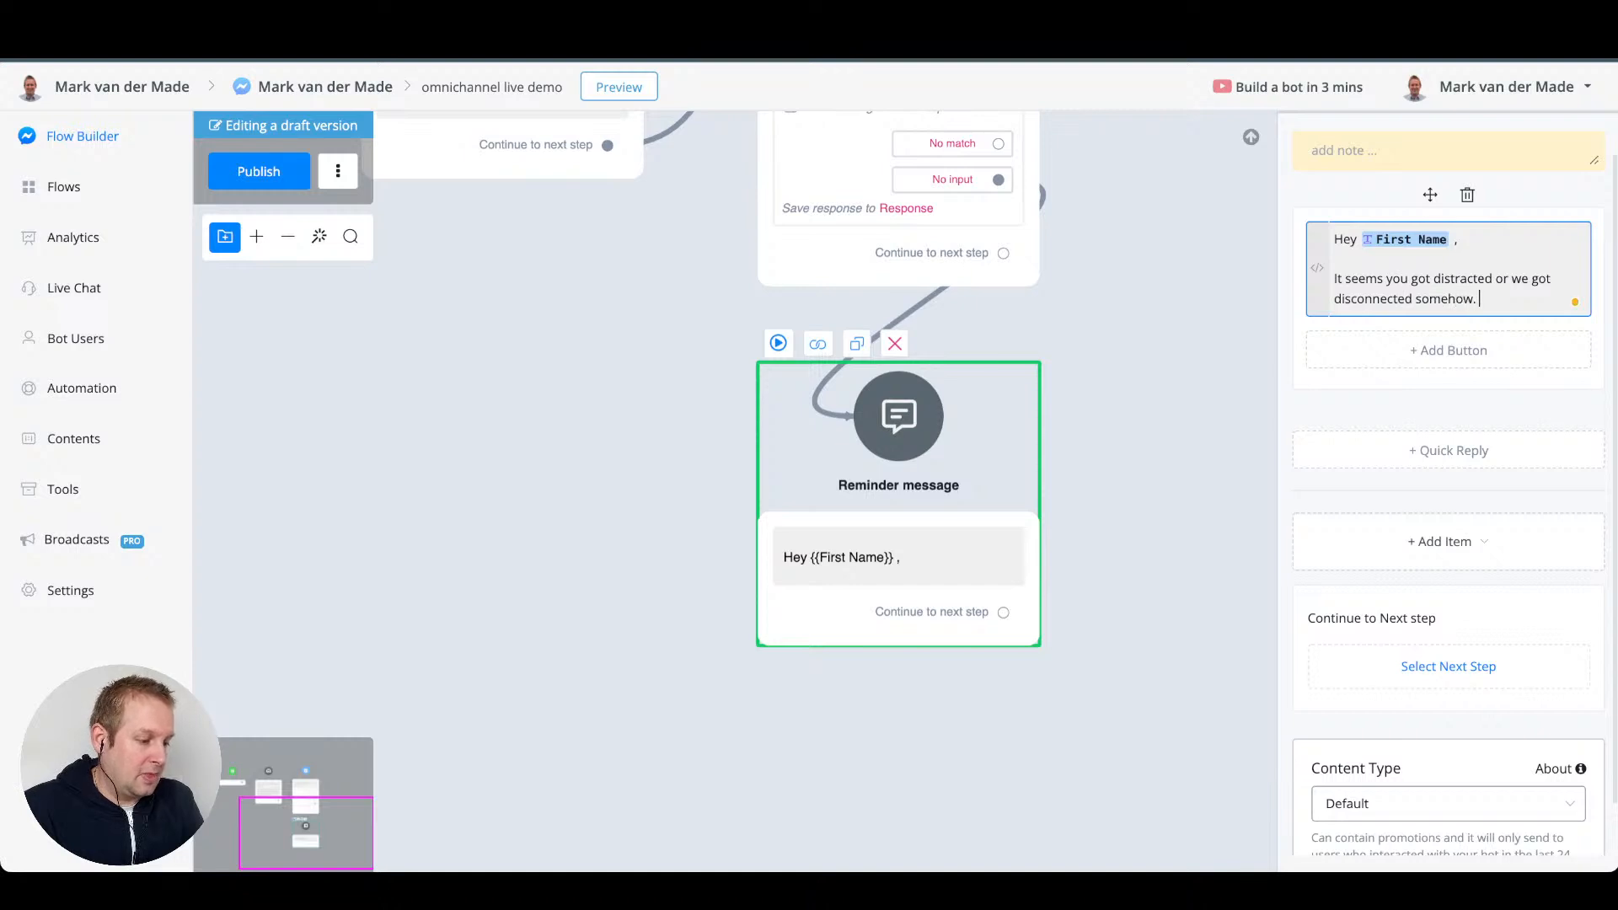
key("BackSpace")
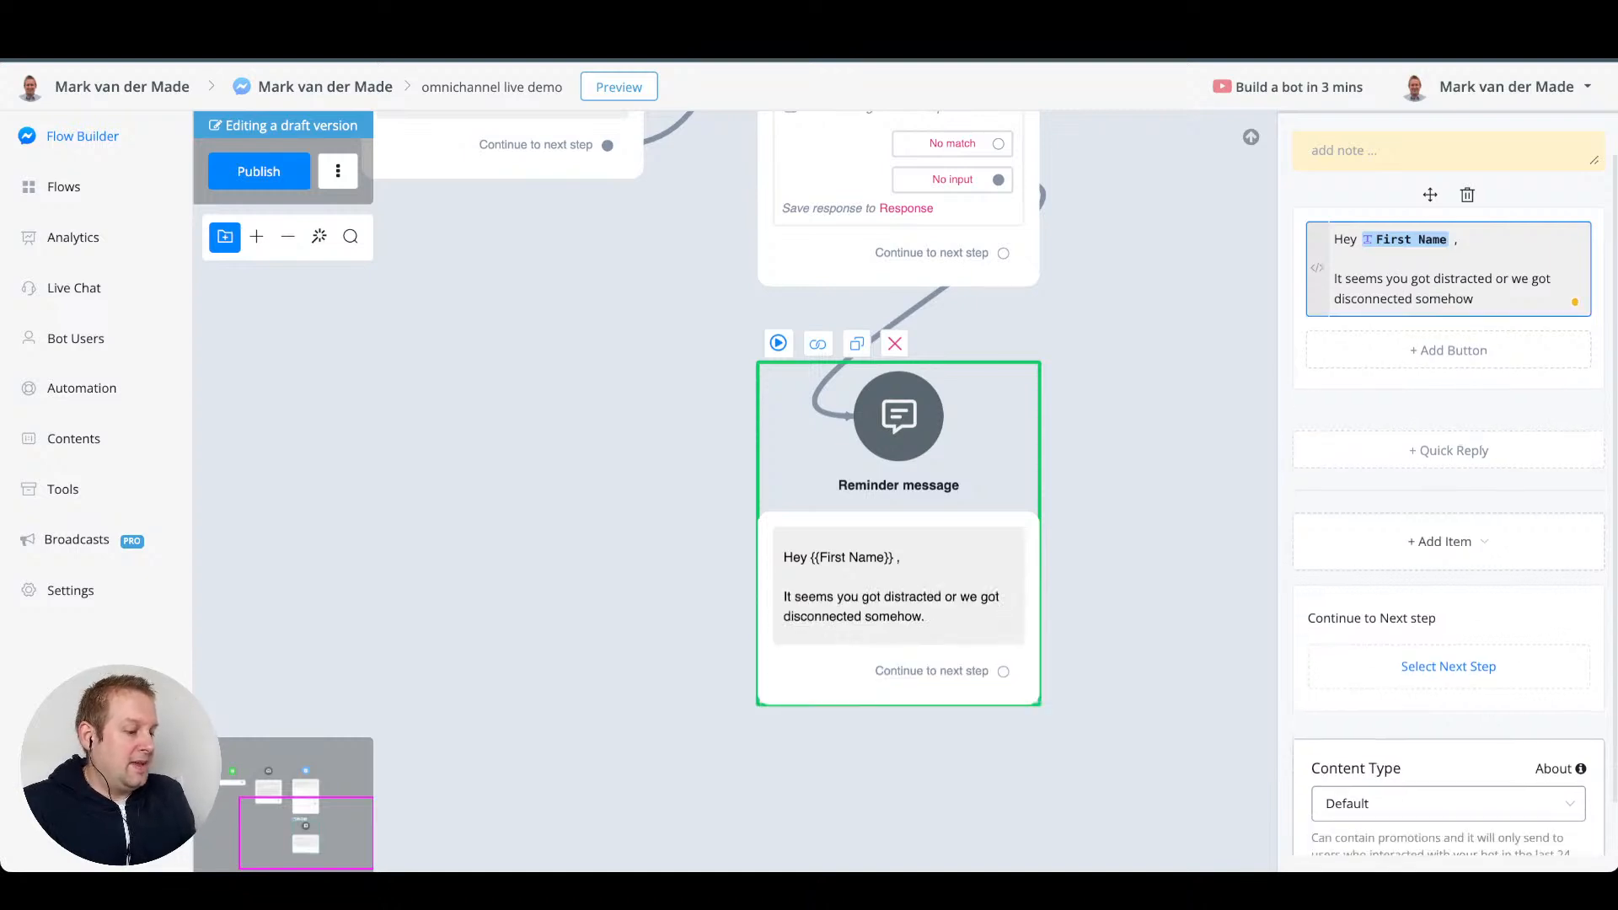
- Insert a grinning sweat emoji after "somehow" in the reminder text
left_click(1317, 268)
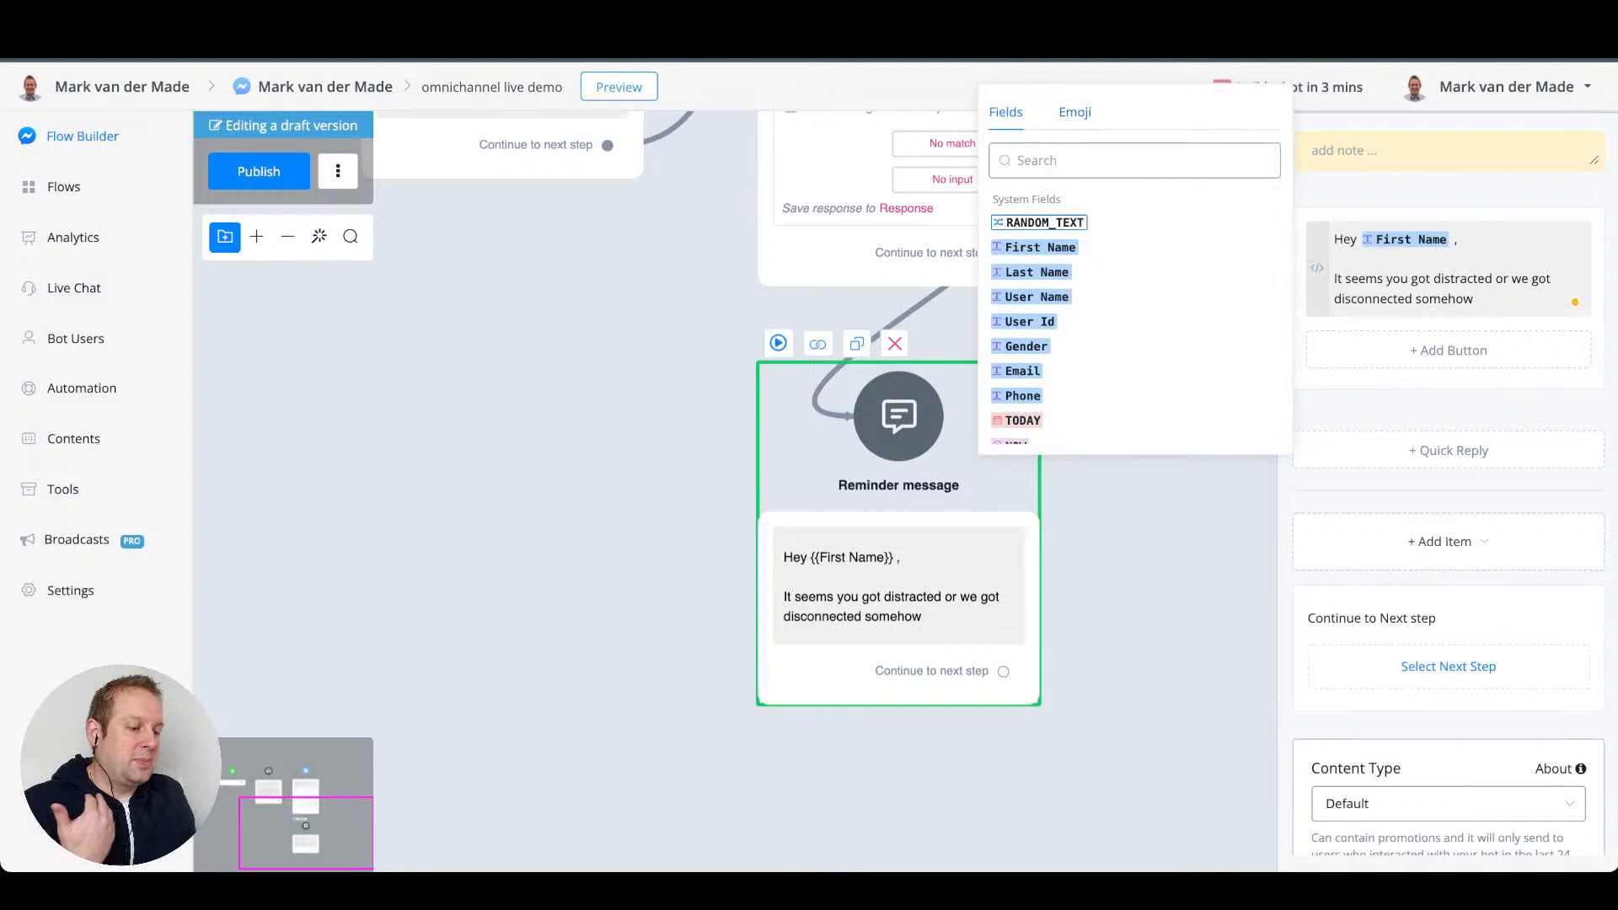
left_click(1075, 112)
left_click(1019, 266)
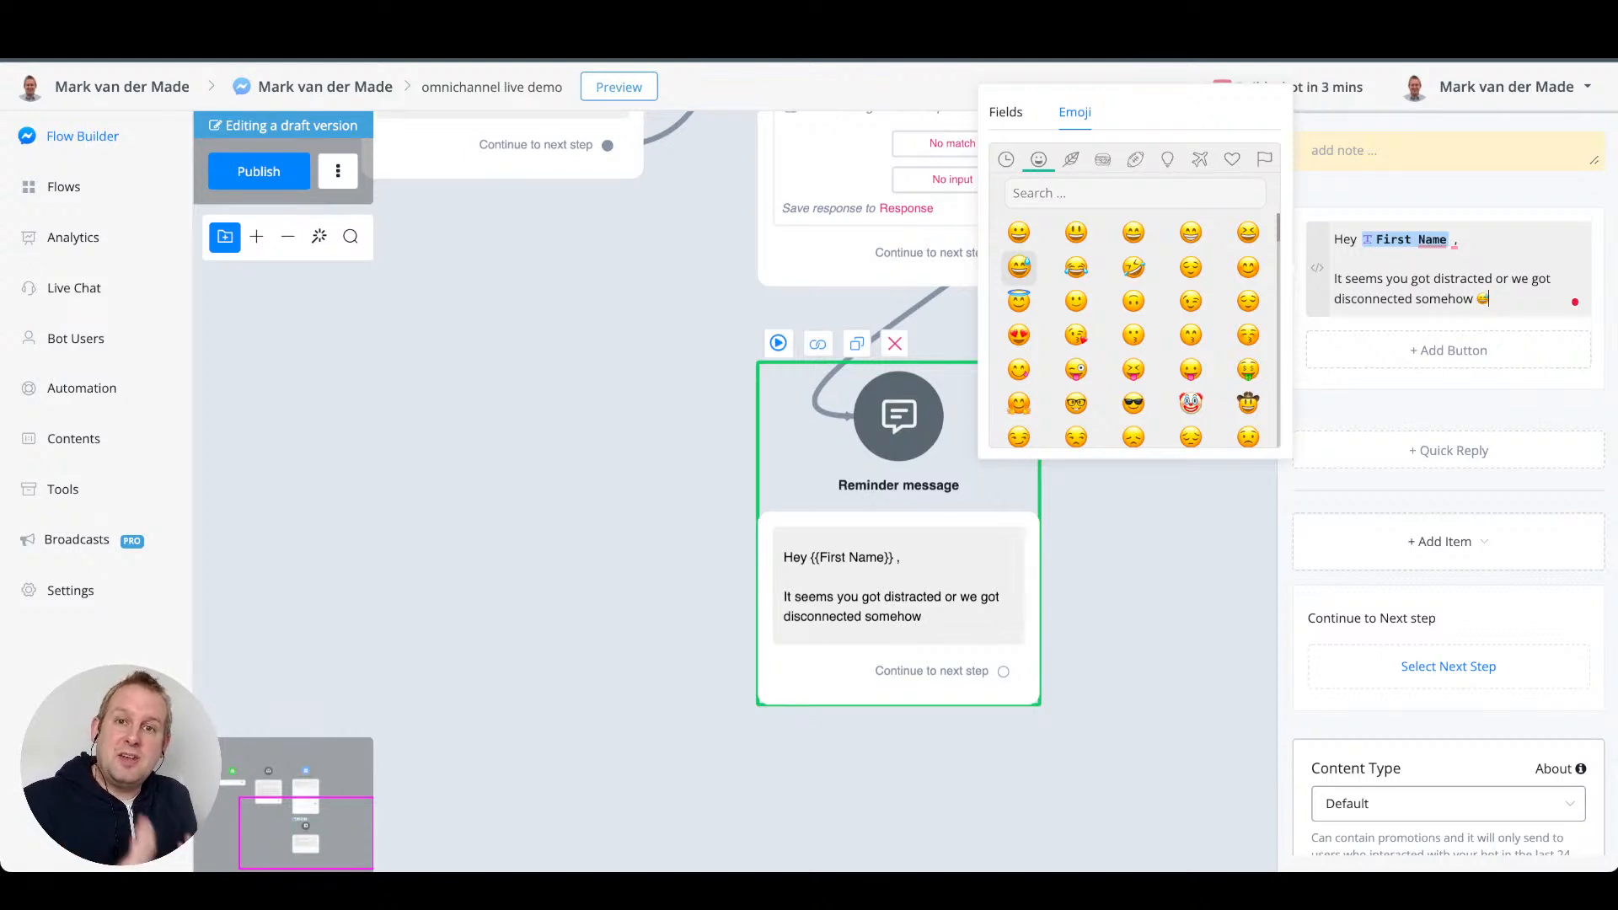
- Add the paragraph "Just press one of the buttons below to continue" to the reminder text, ending with a pointing-down emoji
key("Return")
key("Return")
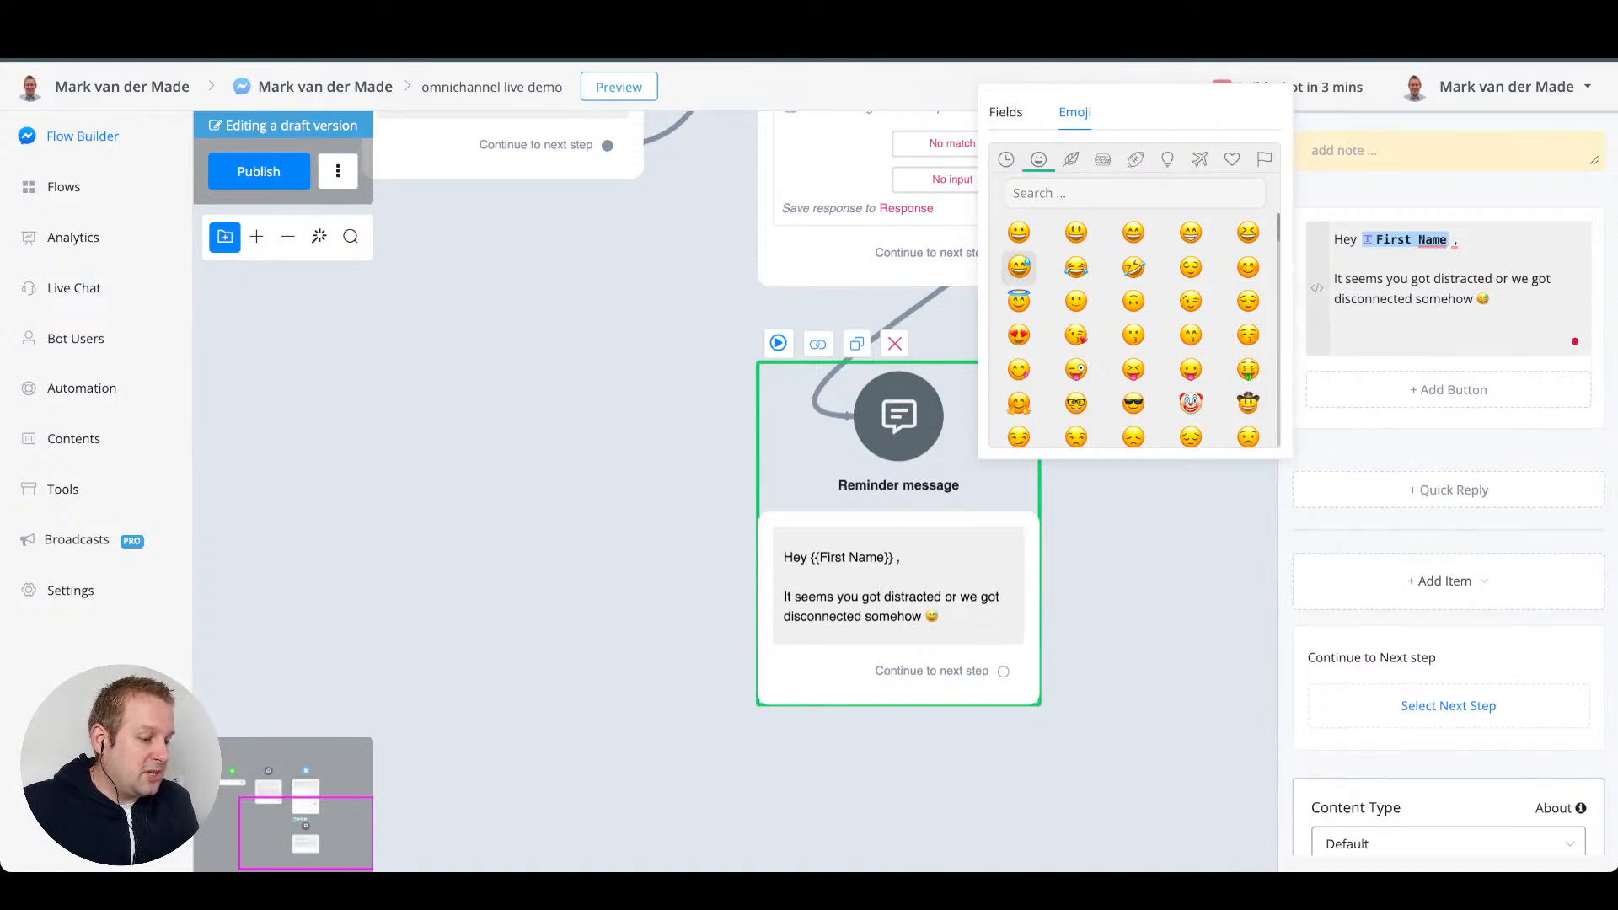
type("Just pre")
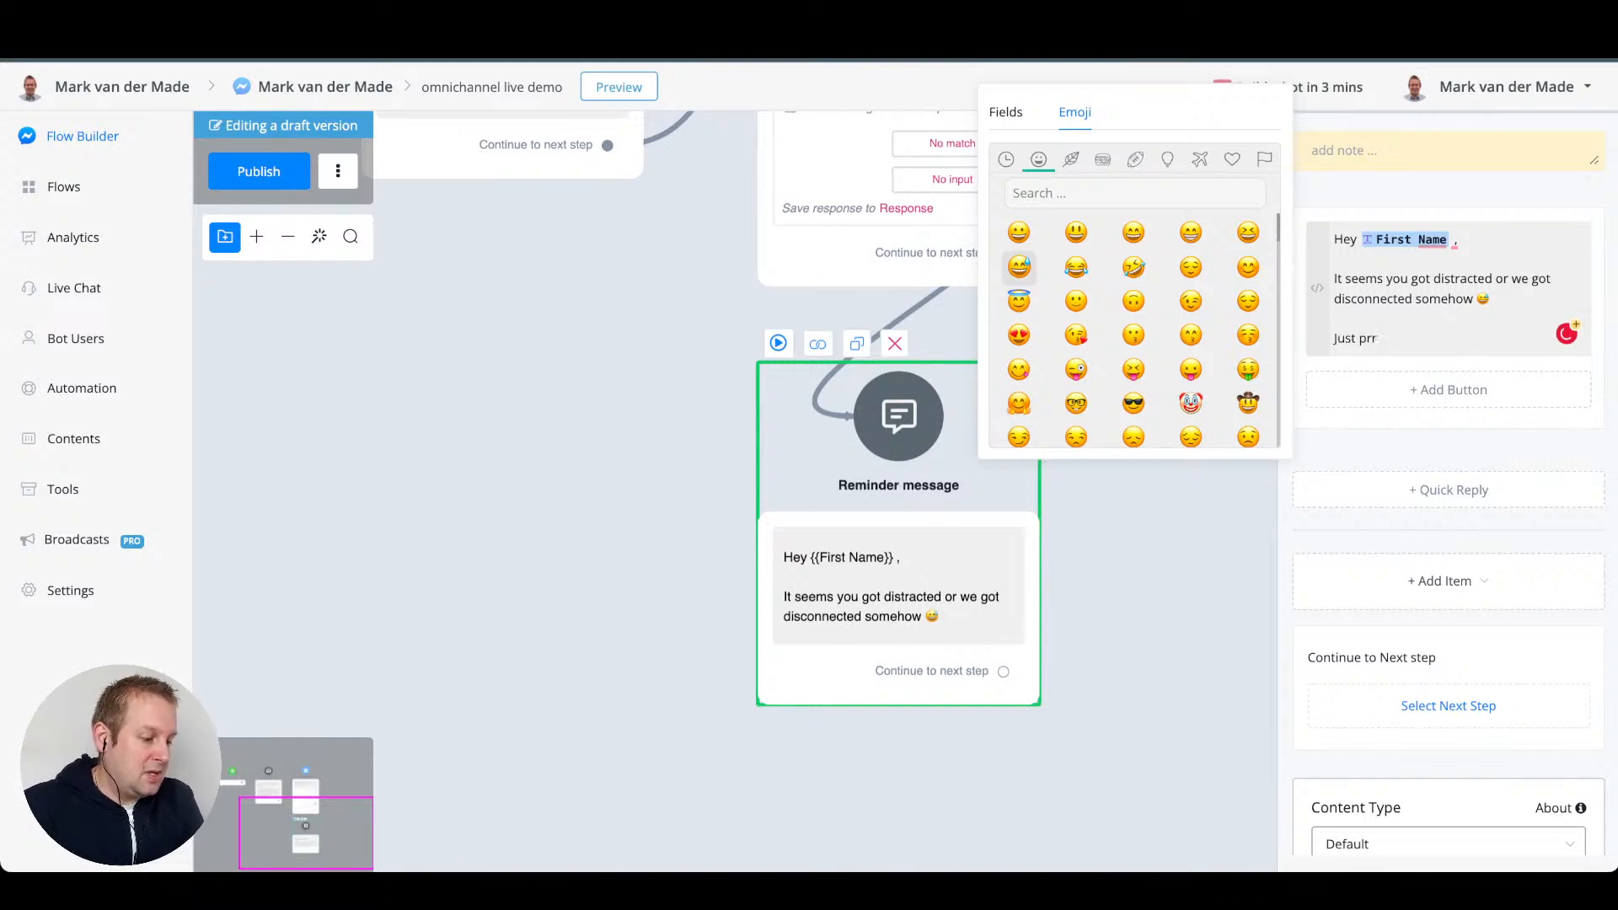
type("ss one of")
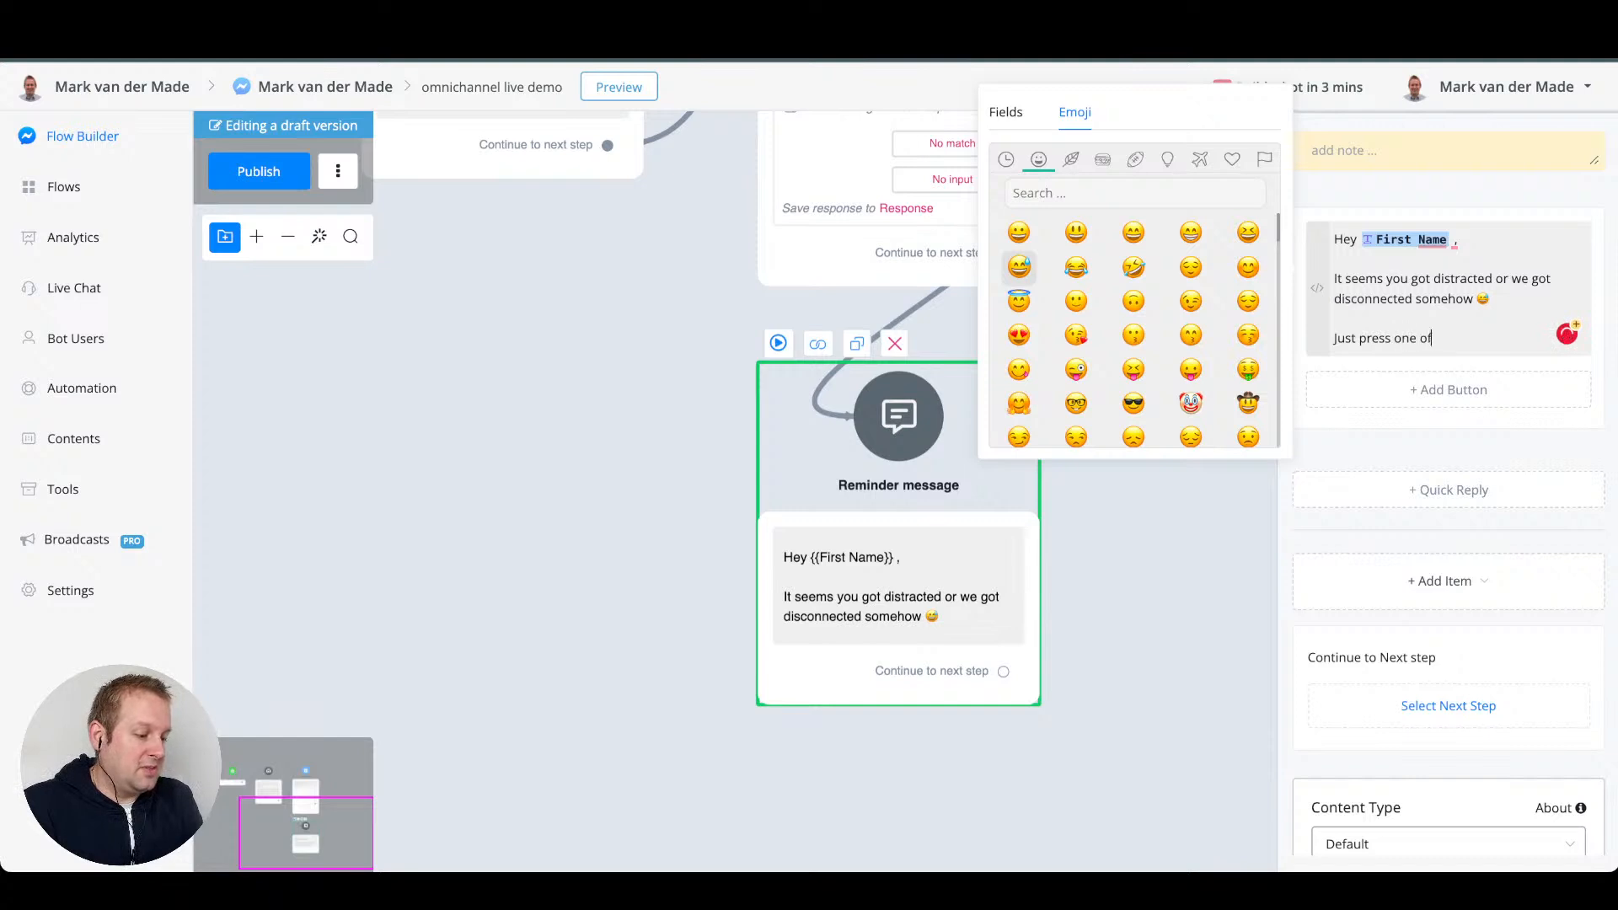
type(" the buttons below")
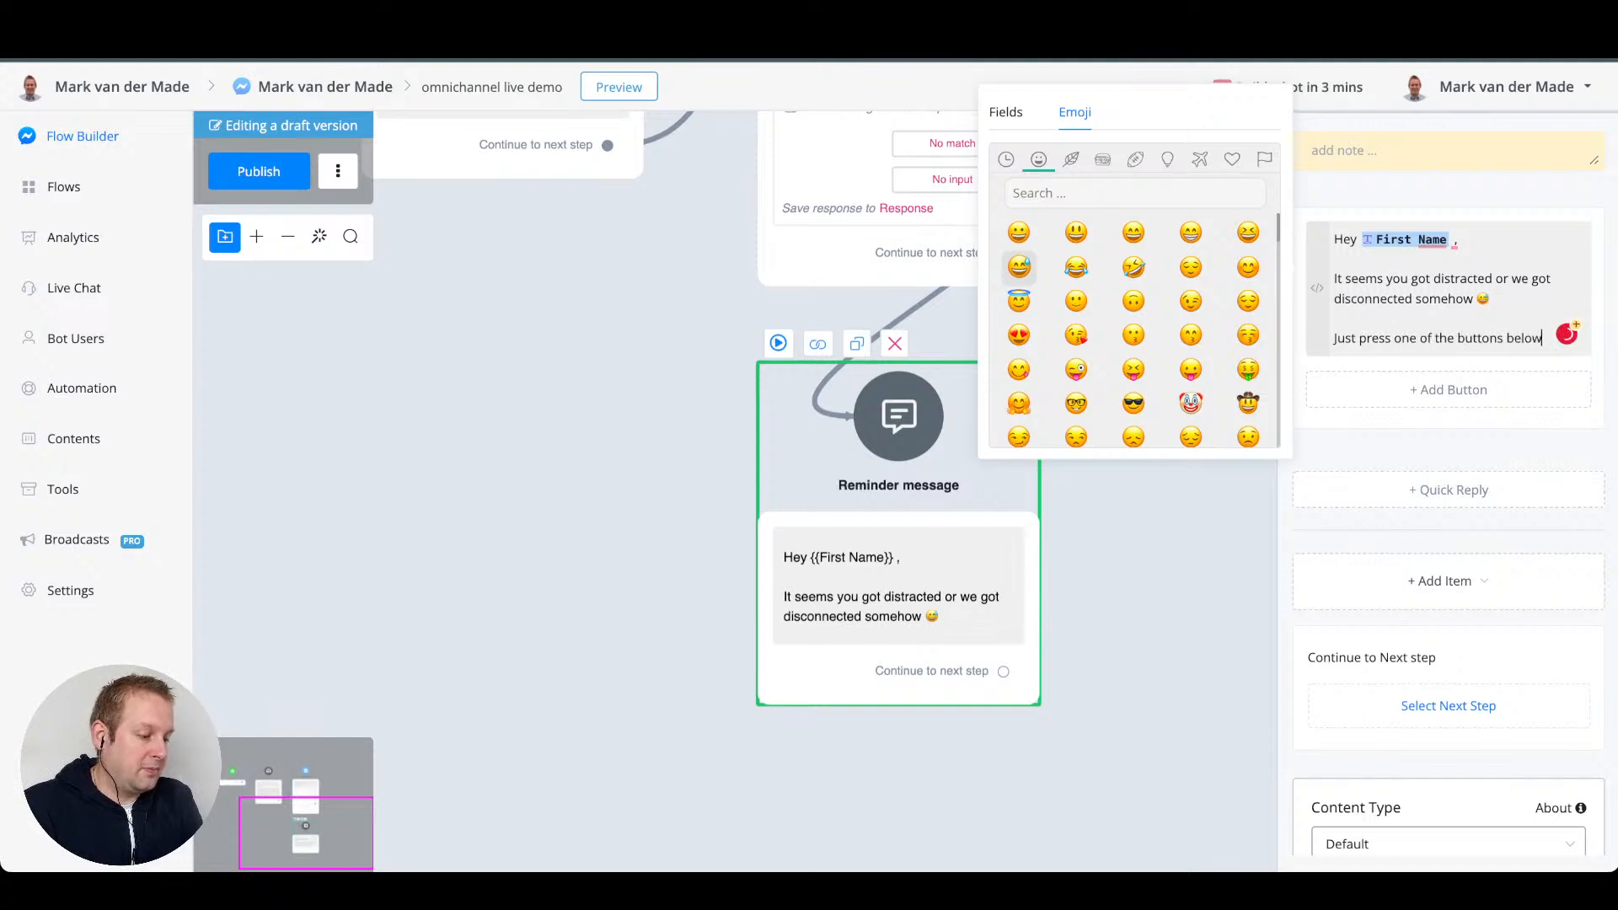
type(" to continue")
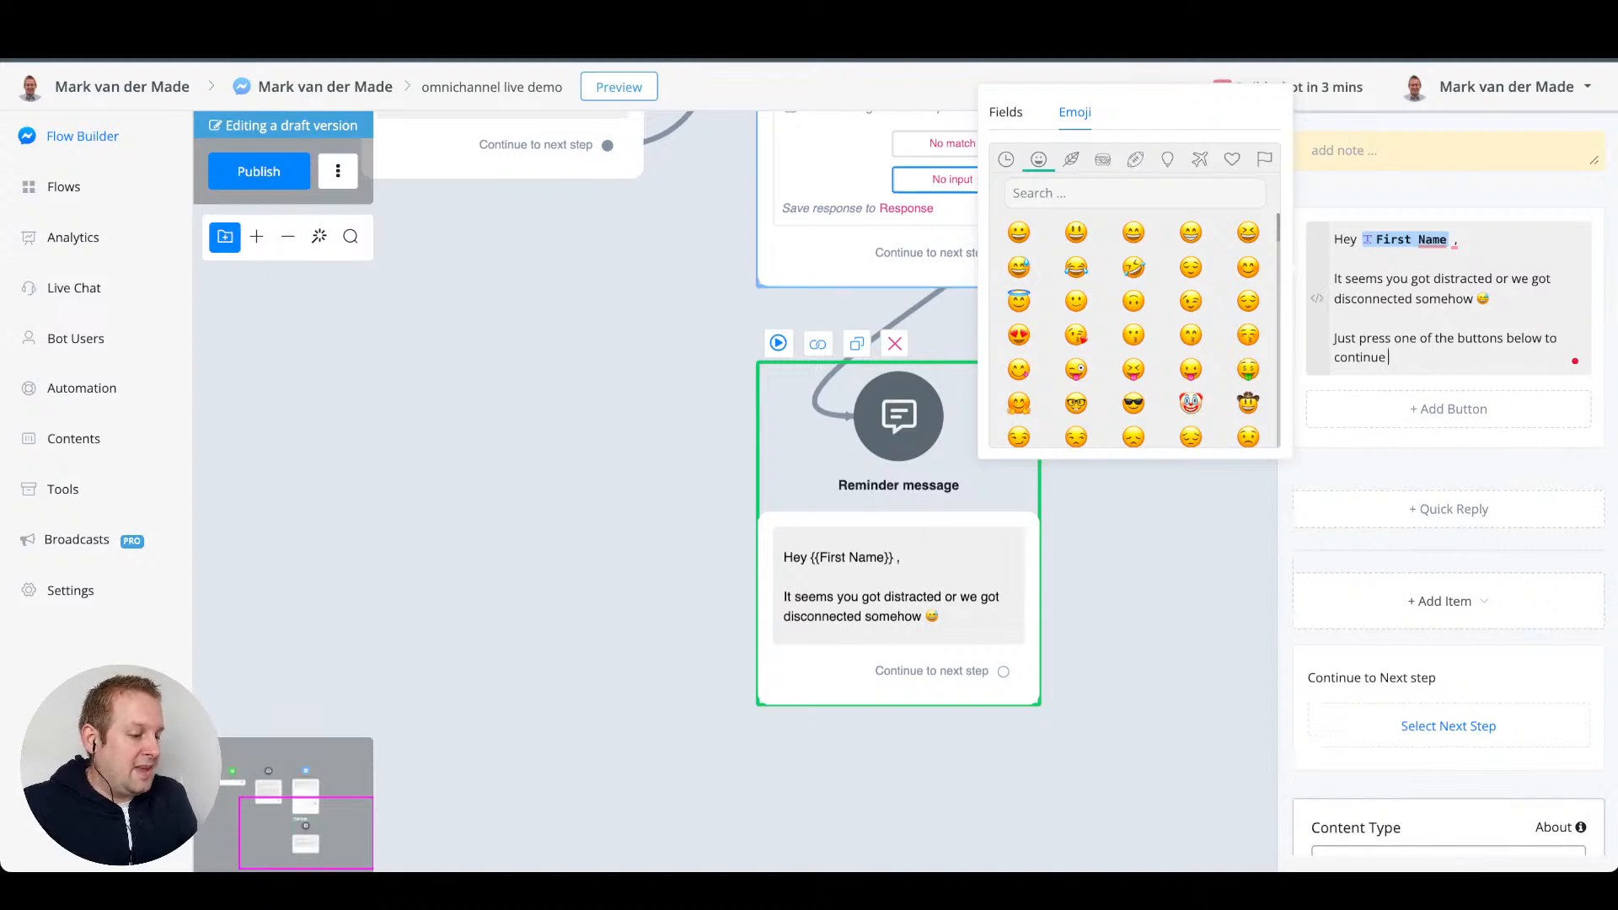
left_click(1006, 159)
left_click(1077, 232)
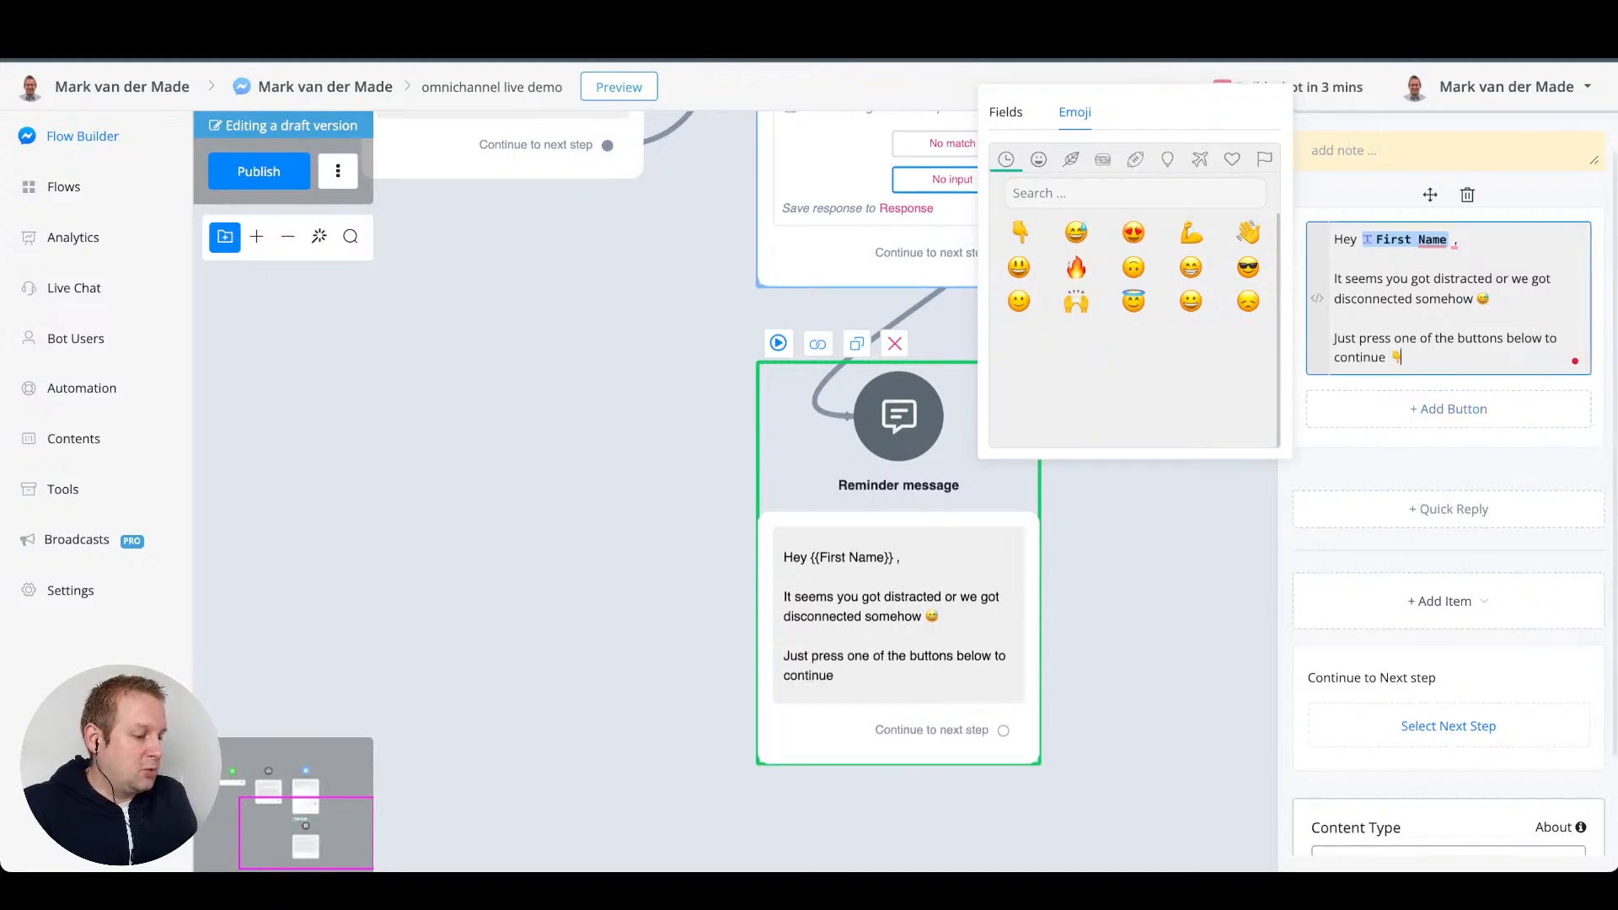
- Add a button titled "Heck yes" with a heart-eyes emoji to the reminder message
left_click(1449, 409)
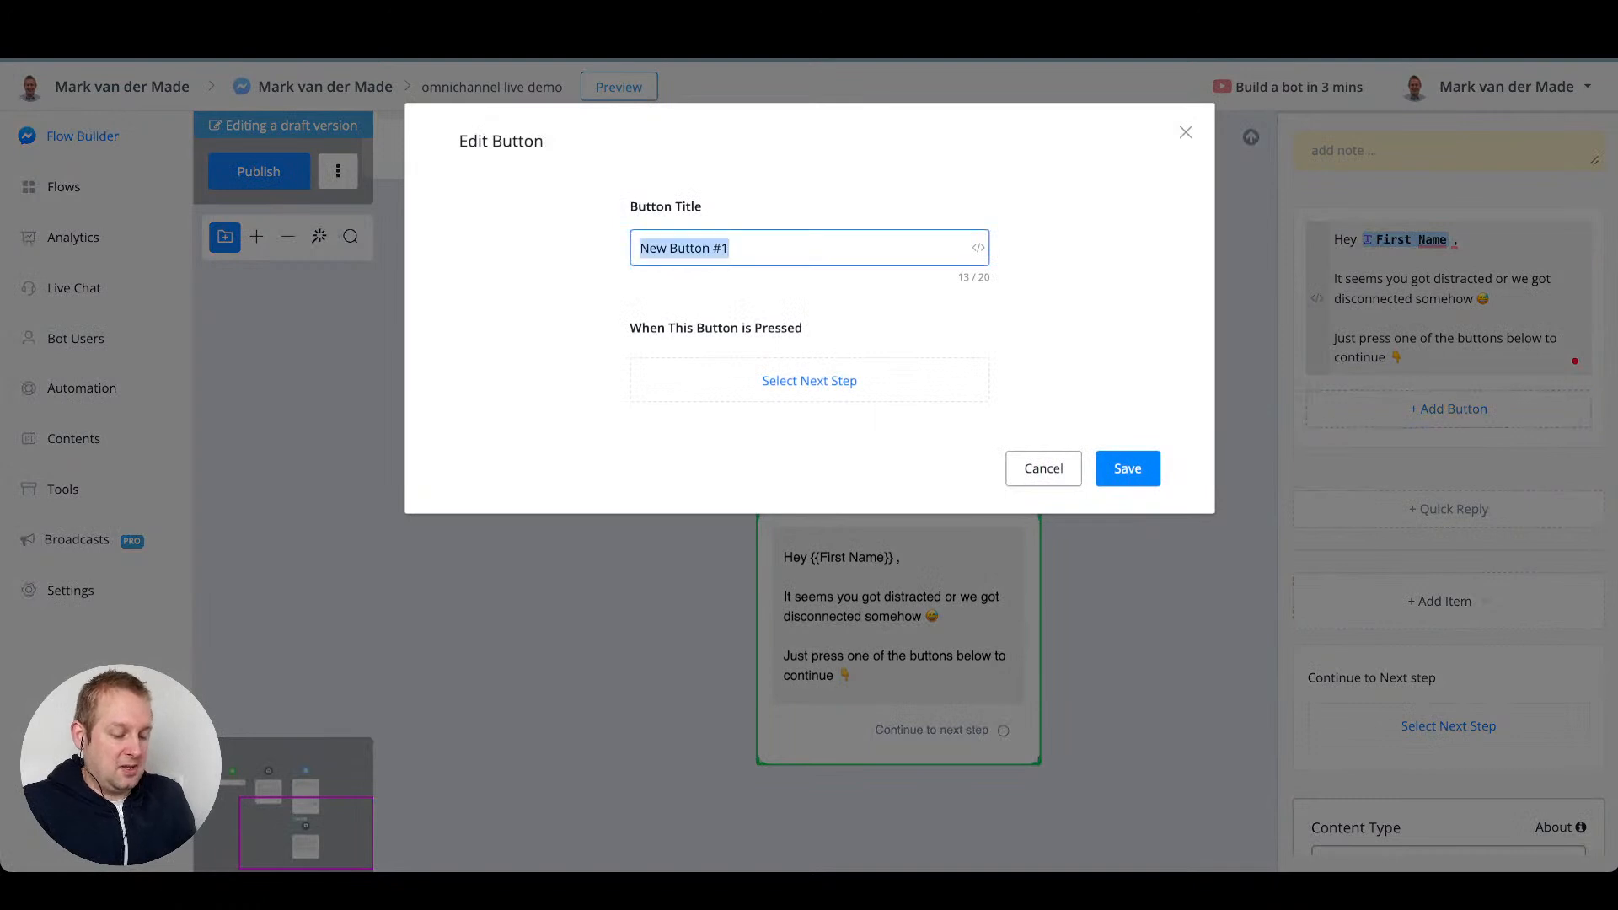
type("Heck")
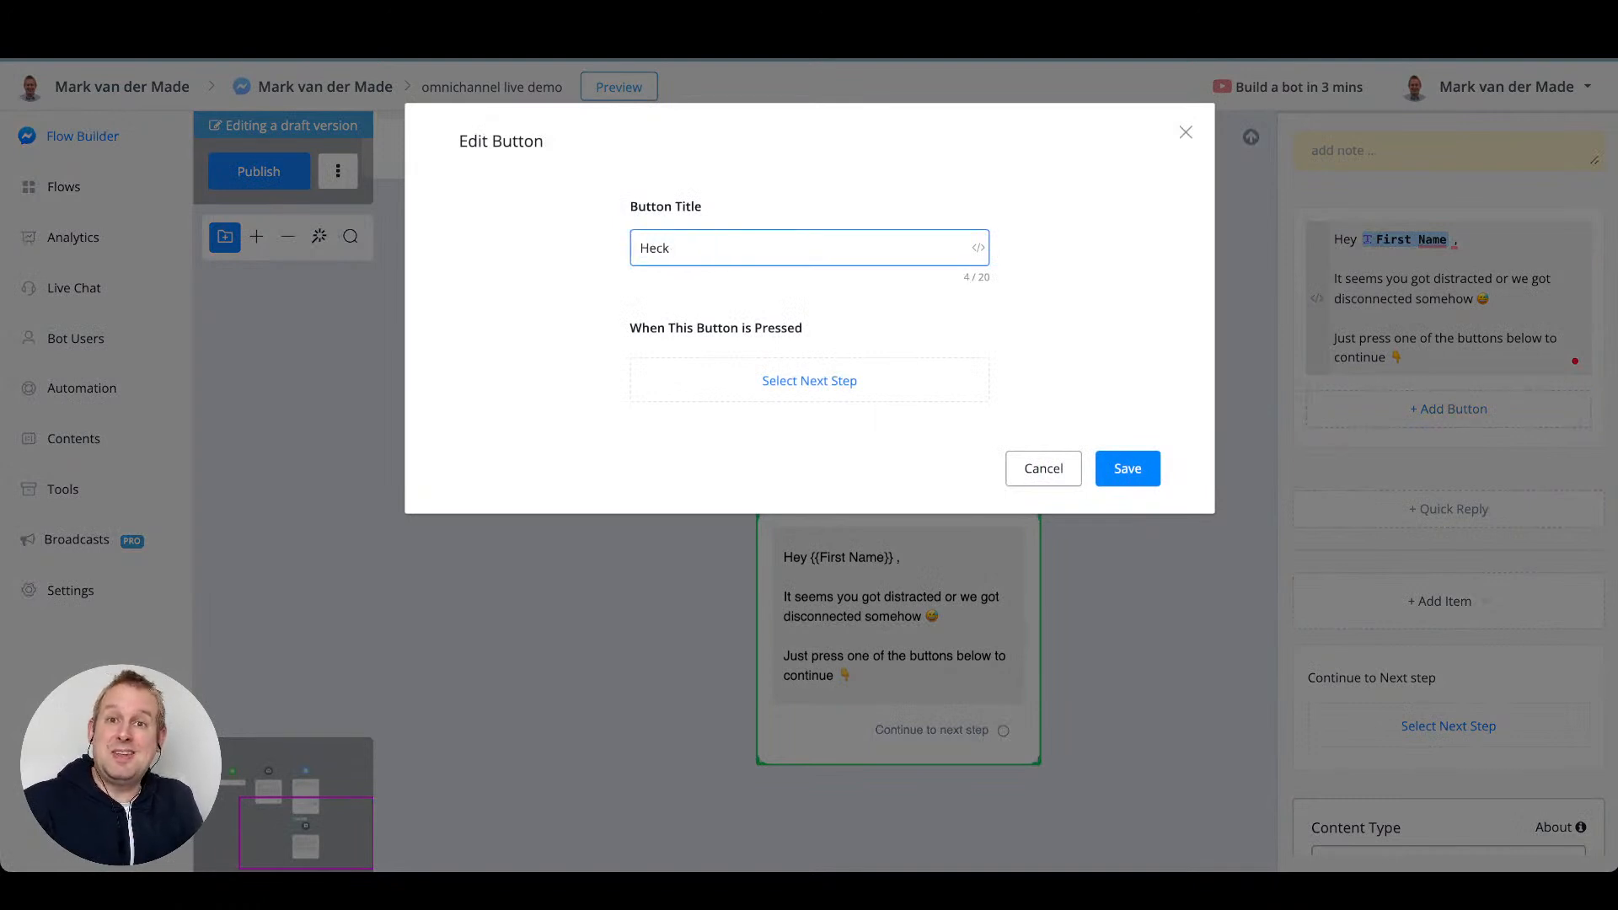
type(" yes")
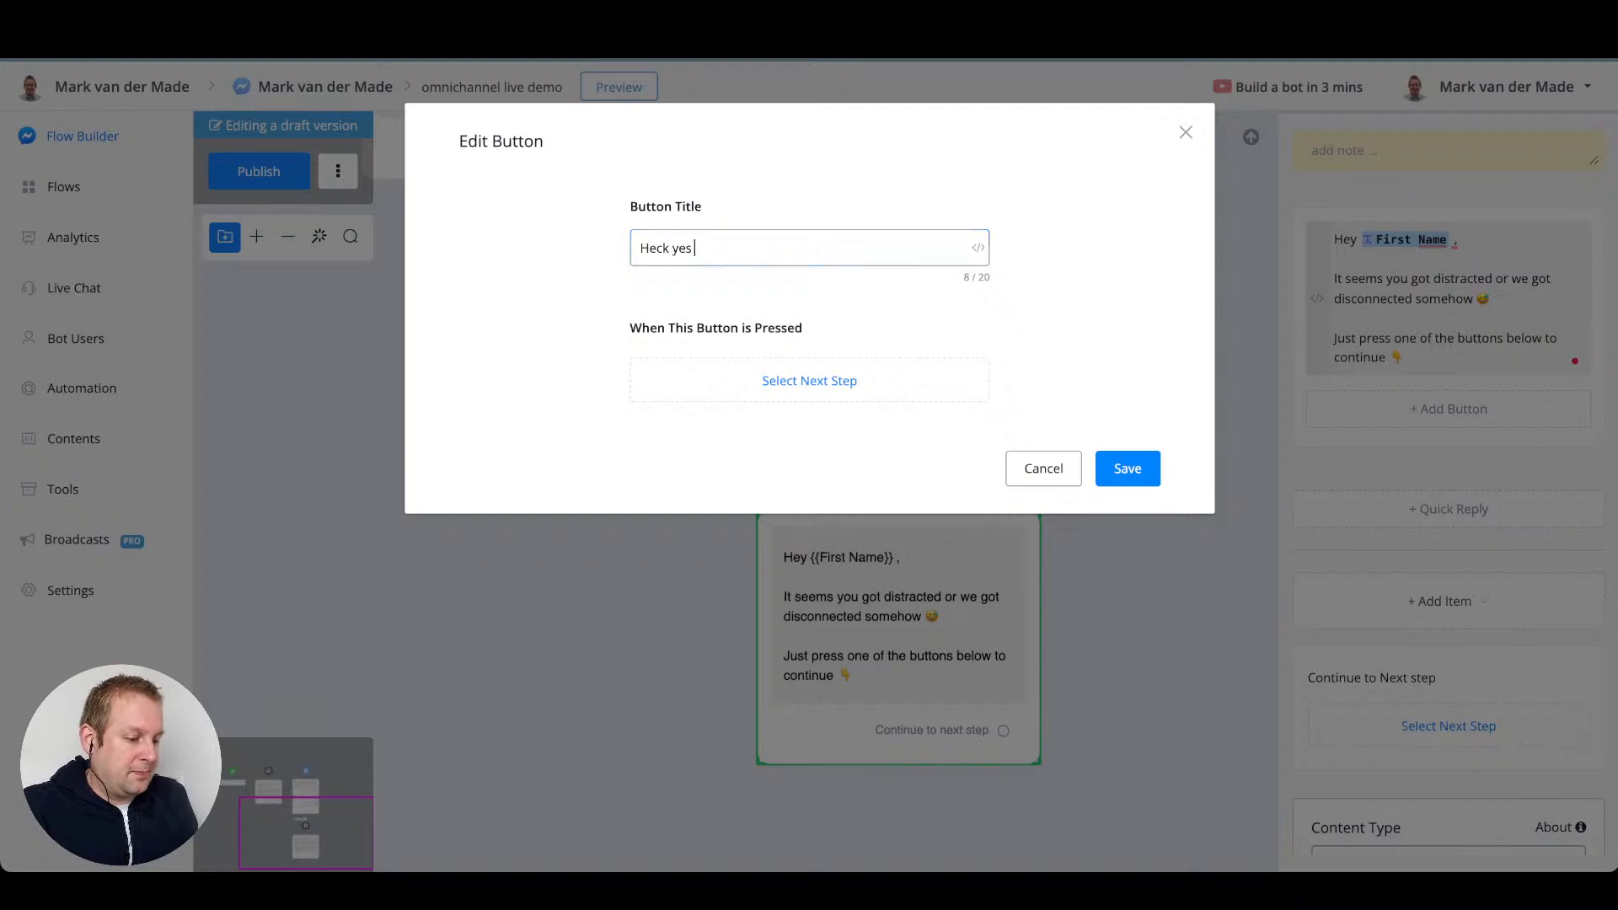
left_click(978, 248)
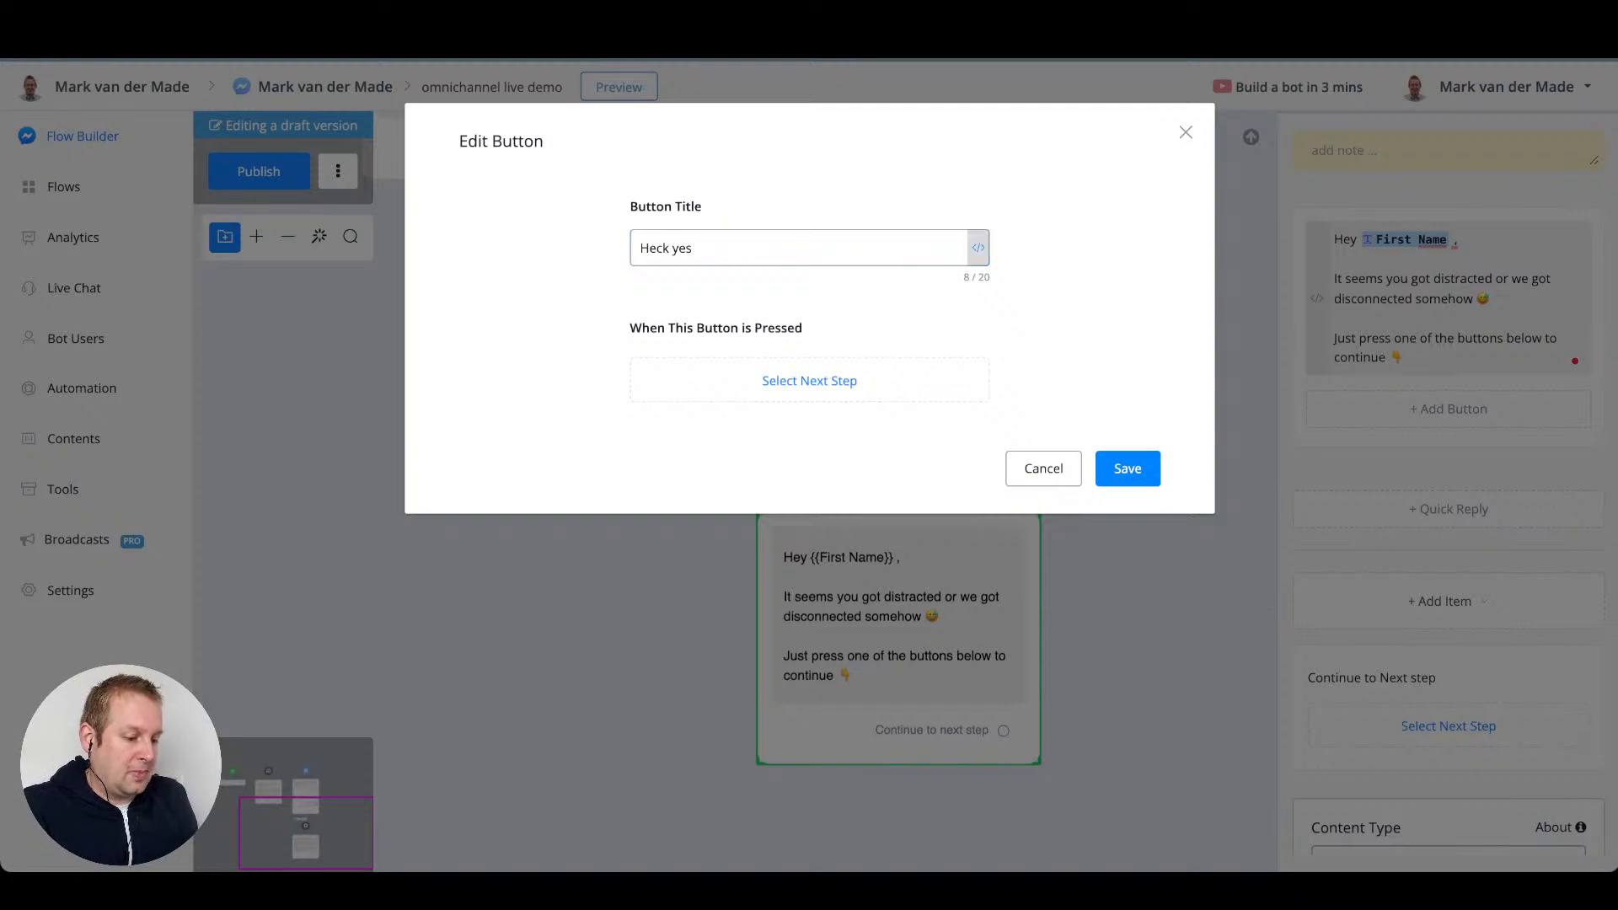
left_click(1098, 97)
left_click(1044, 321)
left_click(1127, 469)
- Add a second button titled "No thanks" to the reminder message and leave the step's editor
left_click(1448, 454)
key("ctrl+a")
type("No thanks")
left_click(1128, 468)
left_click(1133, 459)
- Create a Send Message step from the question's "No thanks" option and connect the reminder's "No thanks" button to it
scroll(1133, 454, "down", 5)
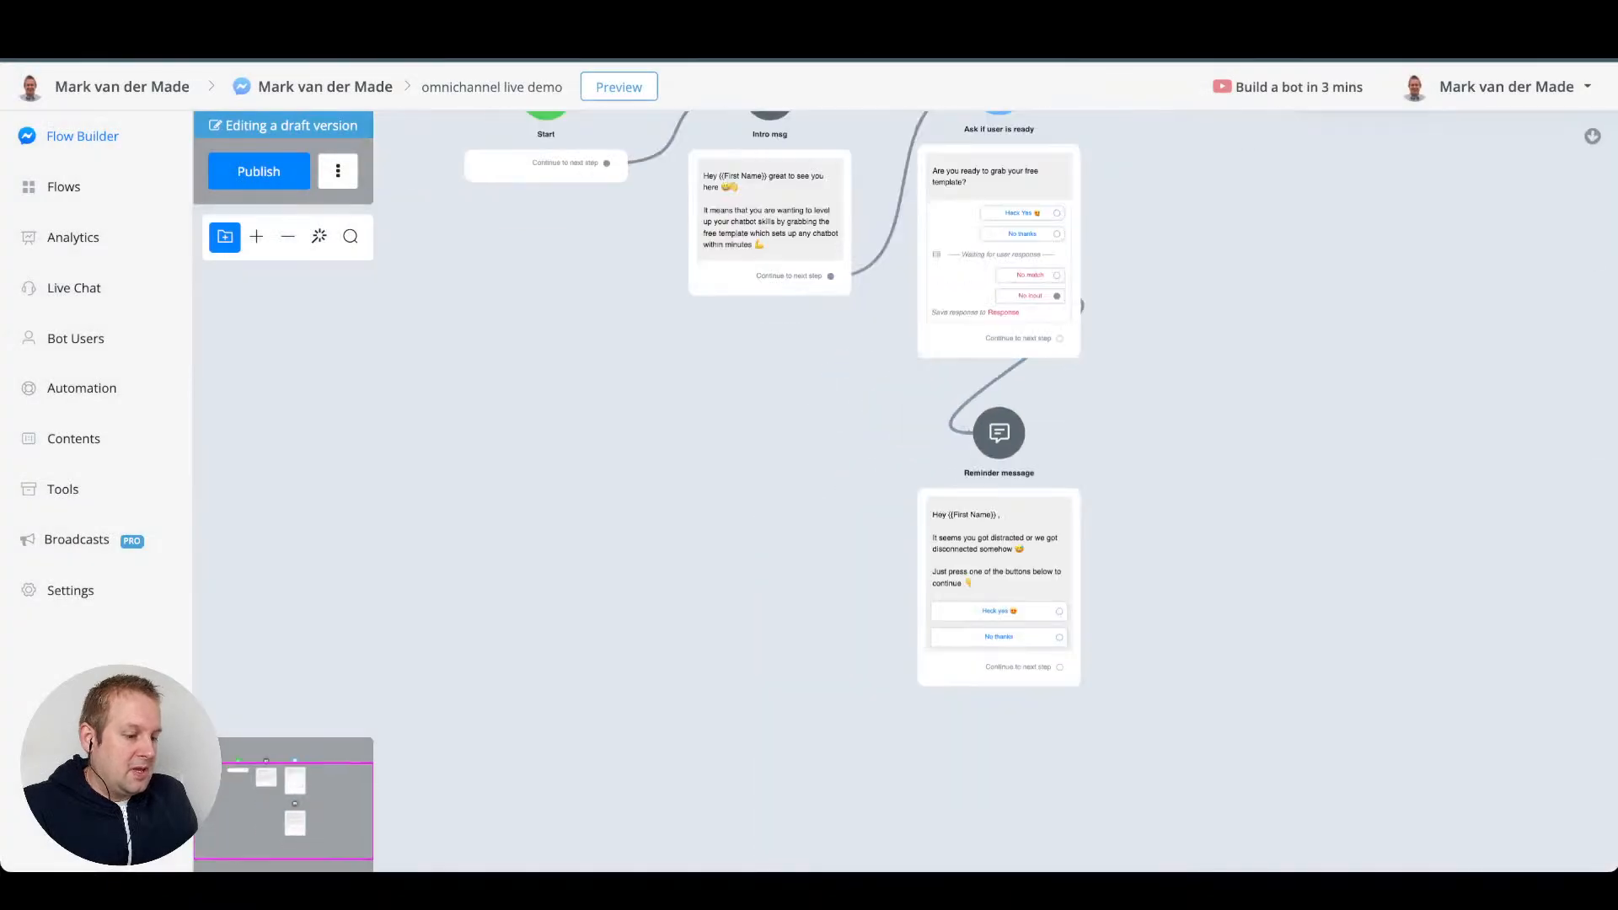
left_click_drag(1133, 454, 882, 477)
left_click_drag(807, 256, 910, 448)
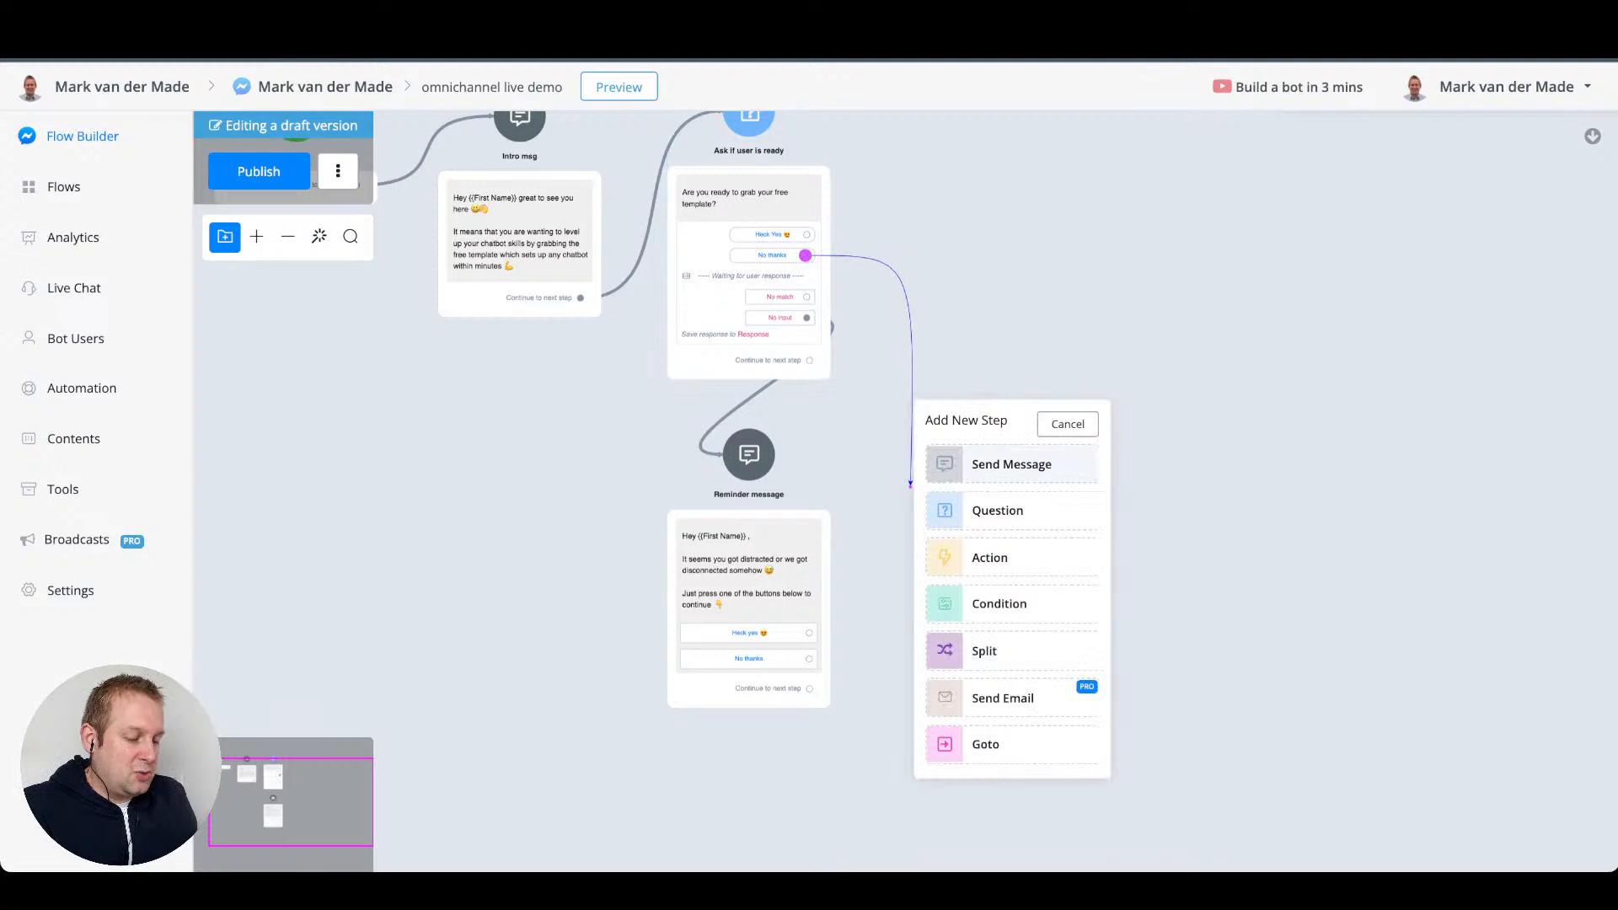
left_click(986, 463)
left_click_drag(723, 578, 931, 369)
- Rename the new message step as "Confirm reply" and add a typing item of 1 second to it
left_click(1451, 137)
key("super+a")
type("Confirm reply")
key("Return")
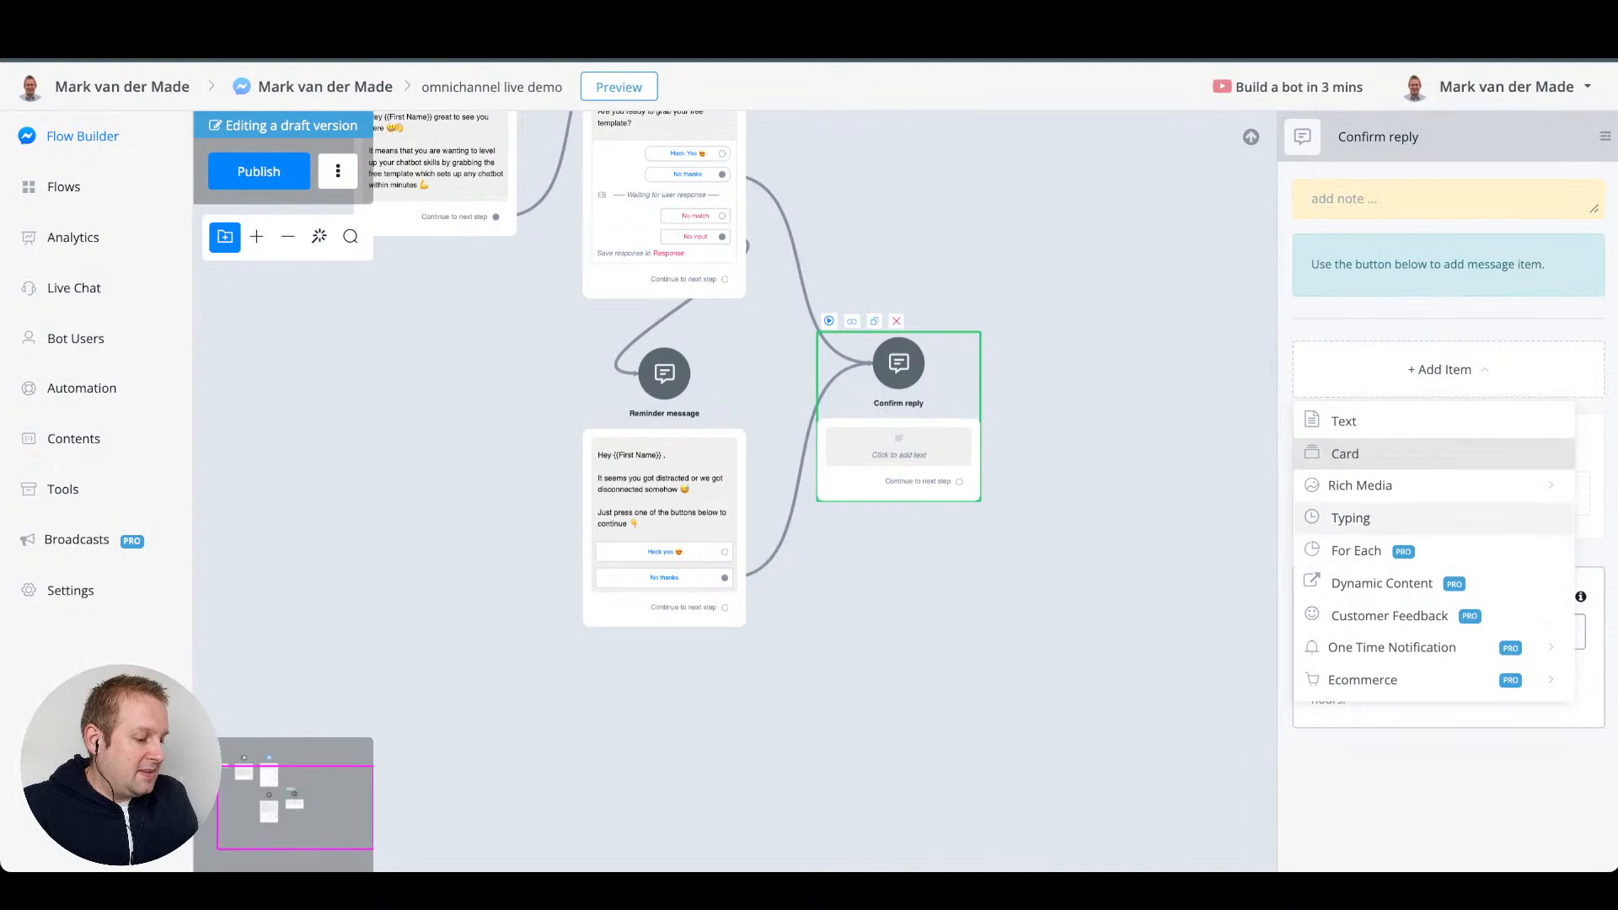
left_click(1448, 495)
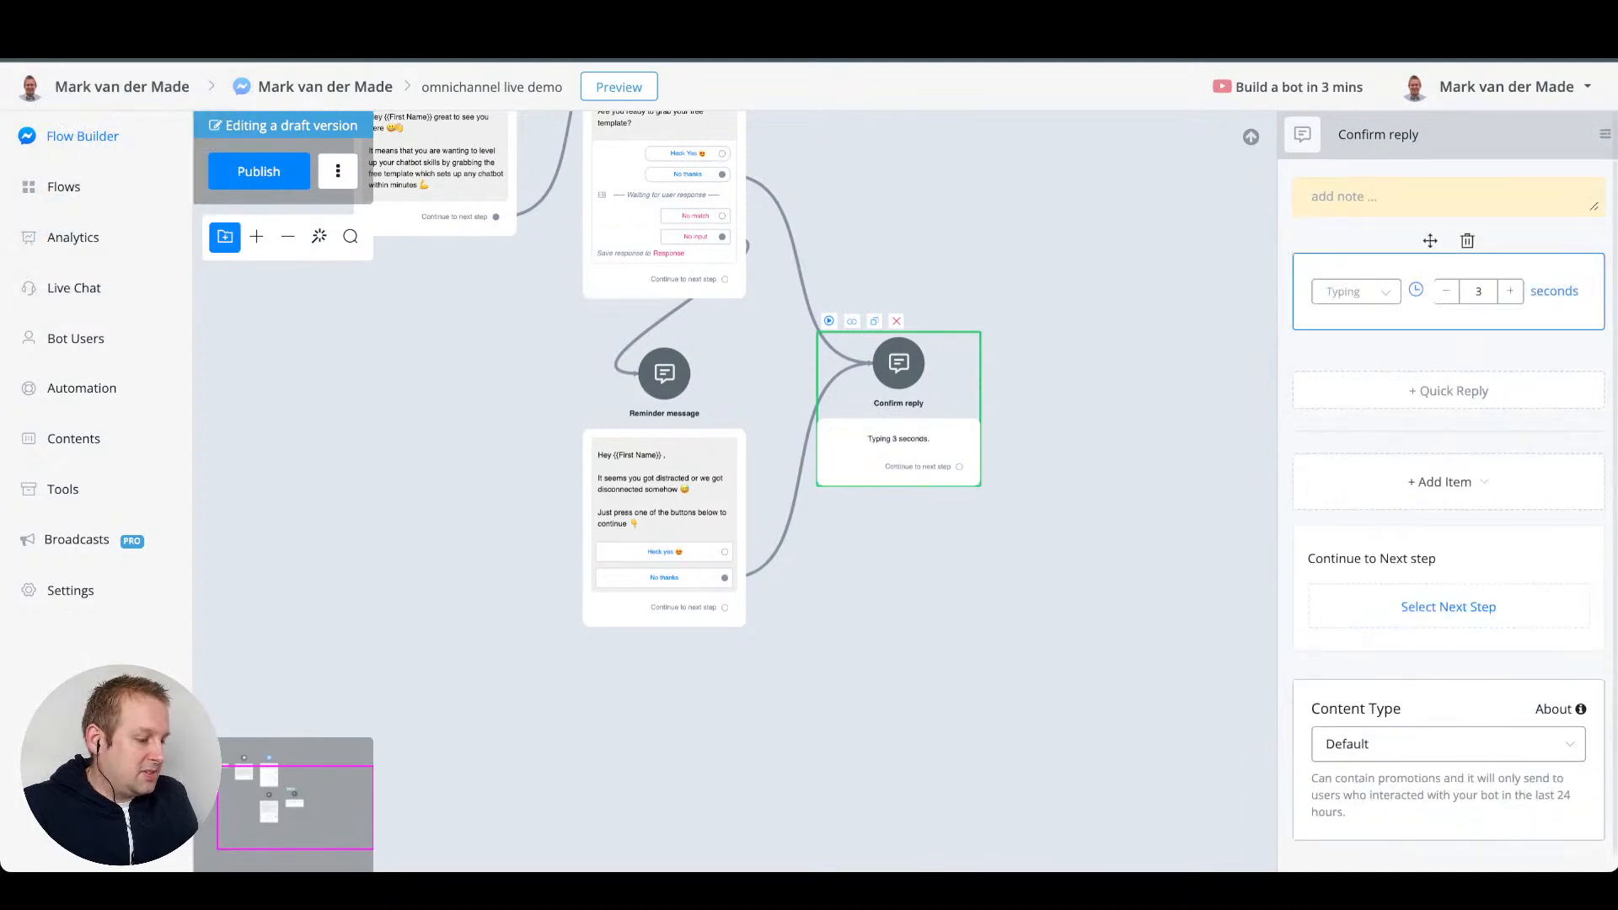
left_click(1446, 291)
- Add a text item to the Confirm reply step that opens with "Ok no worries" and the First Name field
mouse_move(1449, 482)
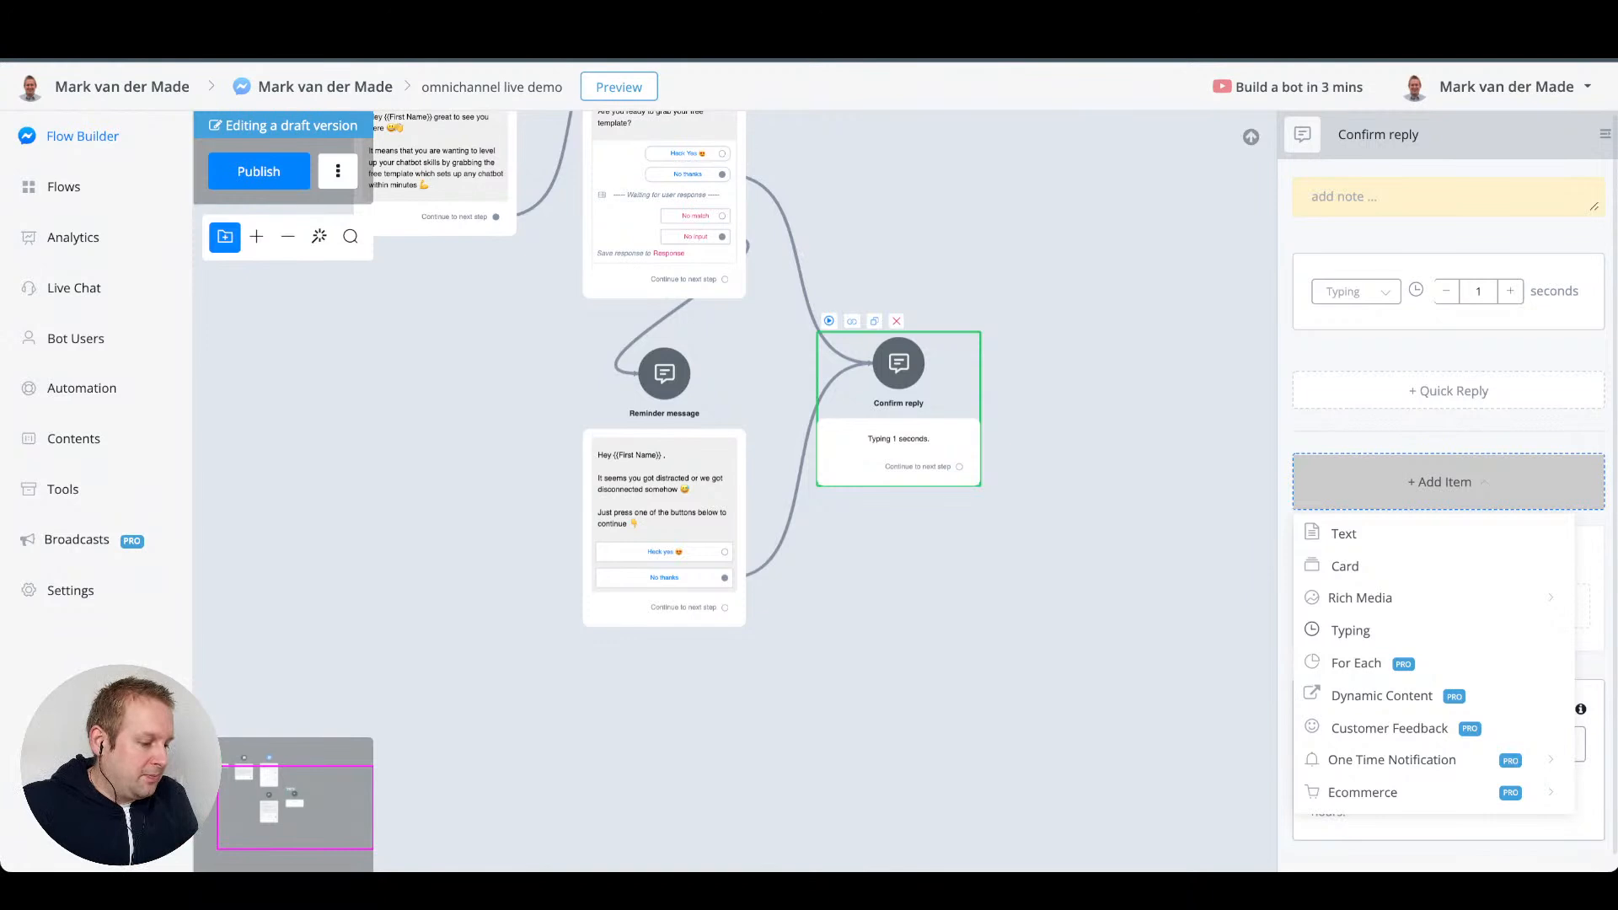
left_click(1344, 533)
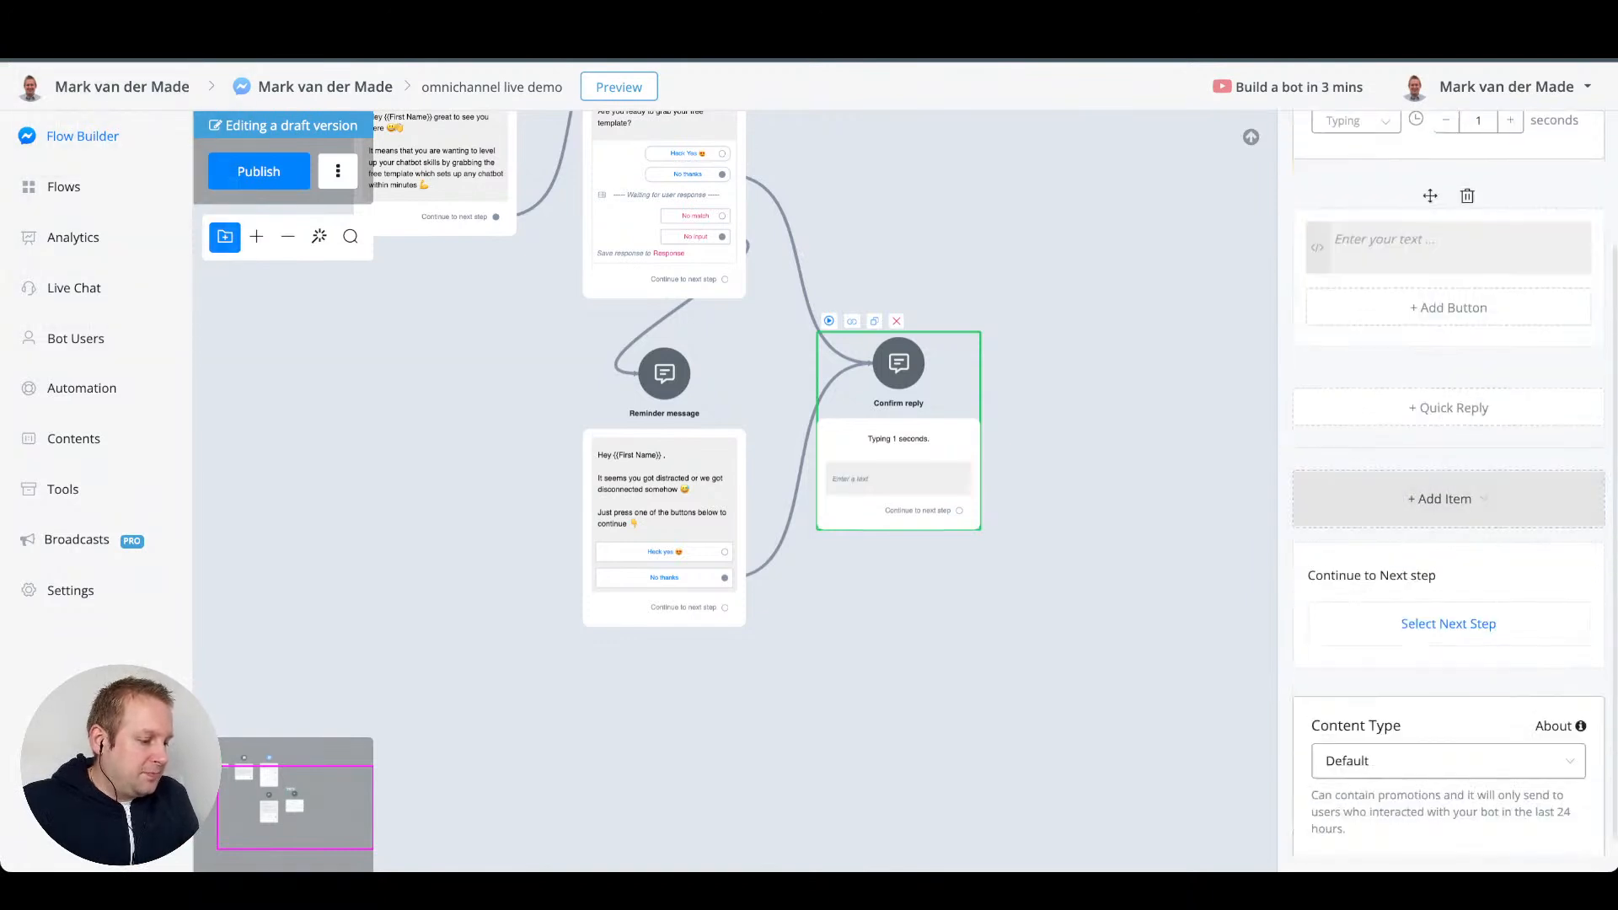
type("Ok no owrin")
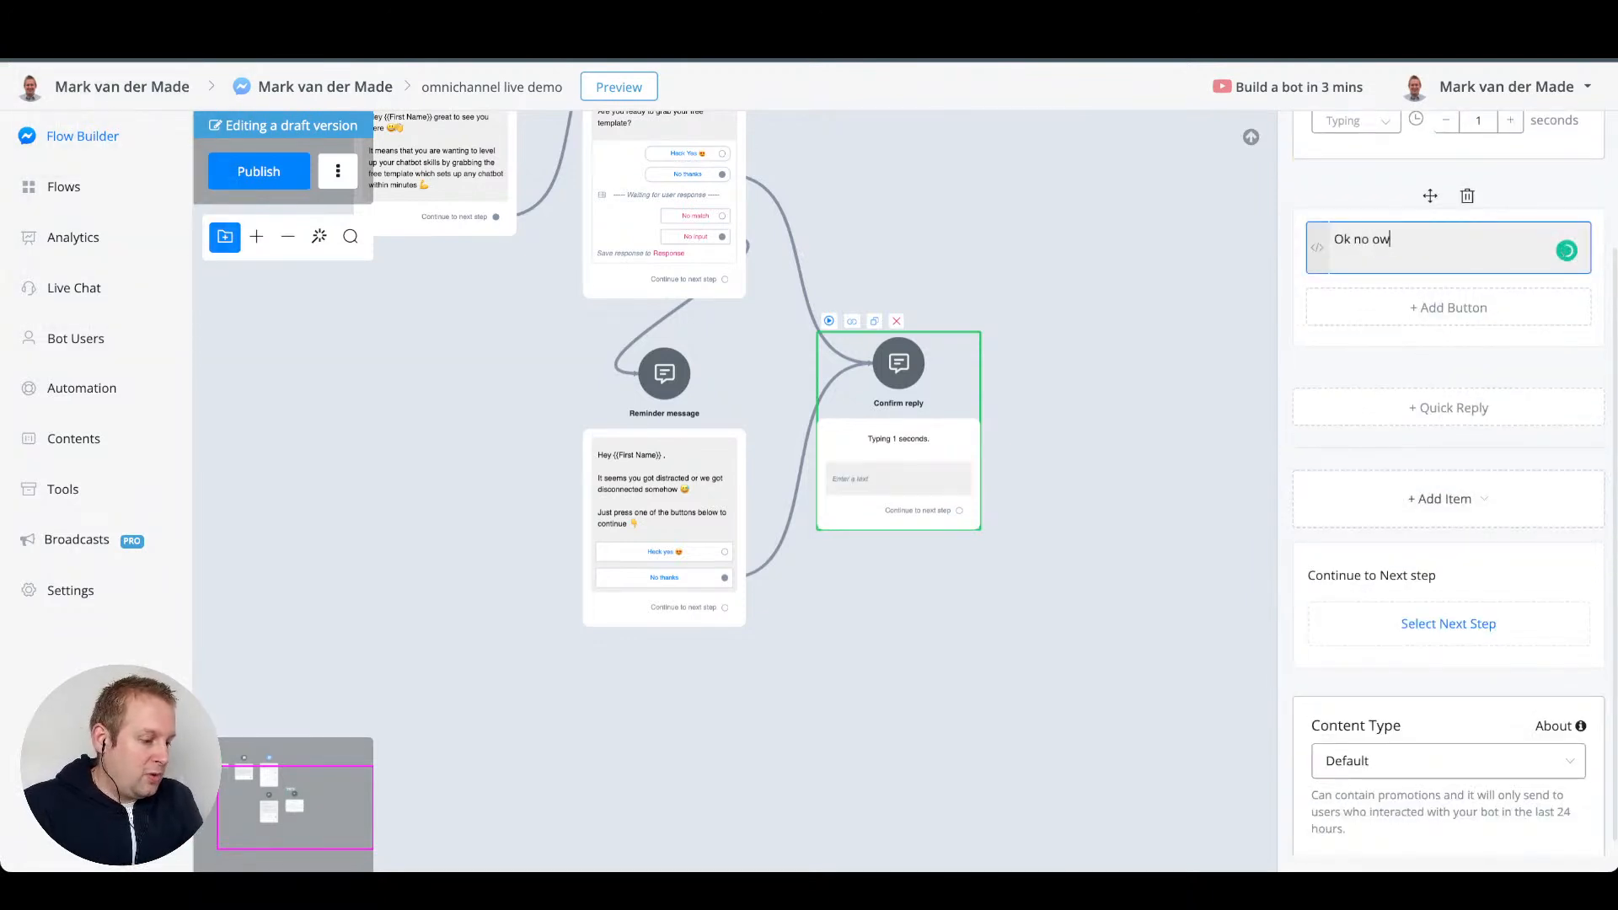
key("BackSpace")
key("BackSpace")
key("BackSpace")
key("BackSpace")
key("BackSpace")
type("worrie")
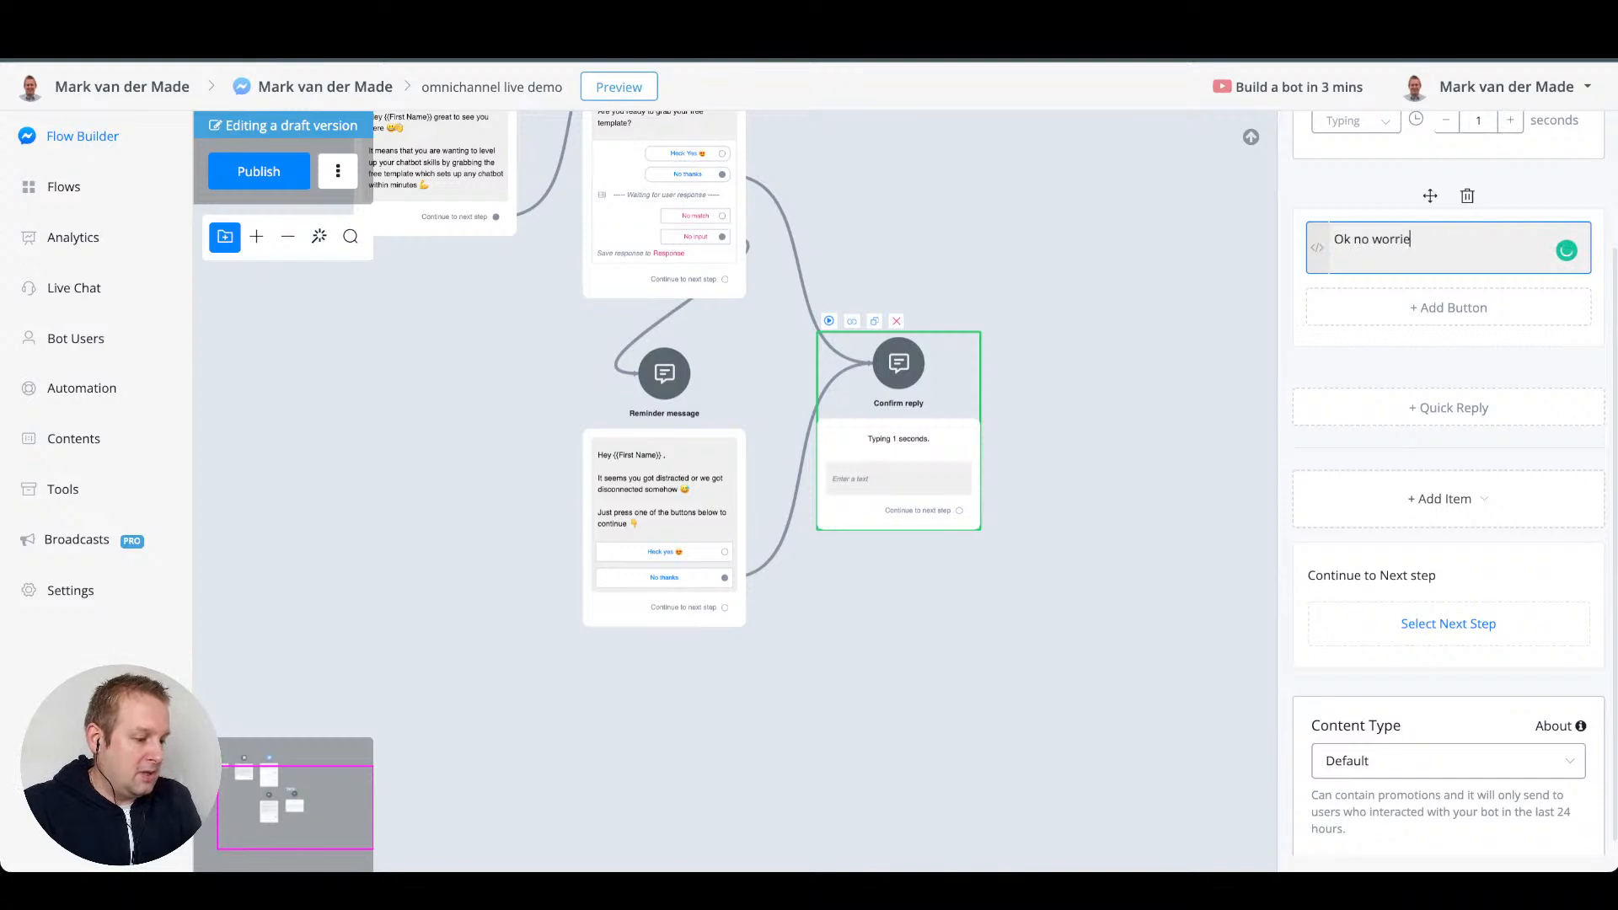
type("s {{fir")
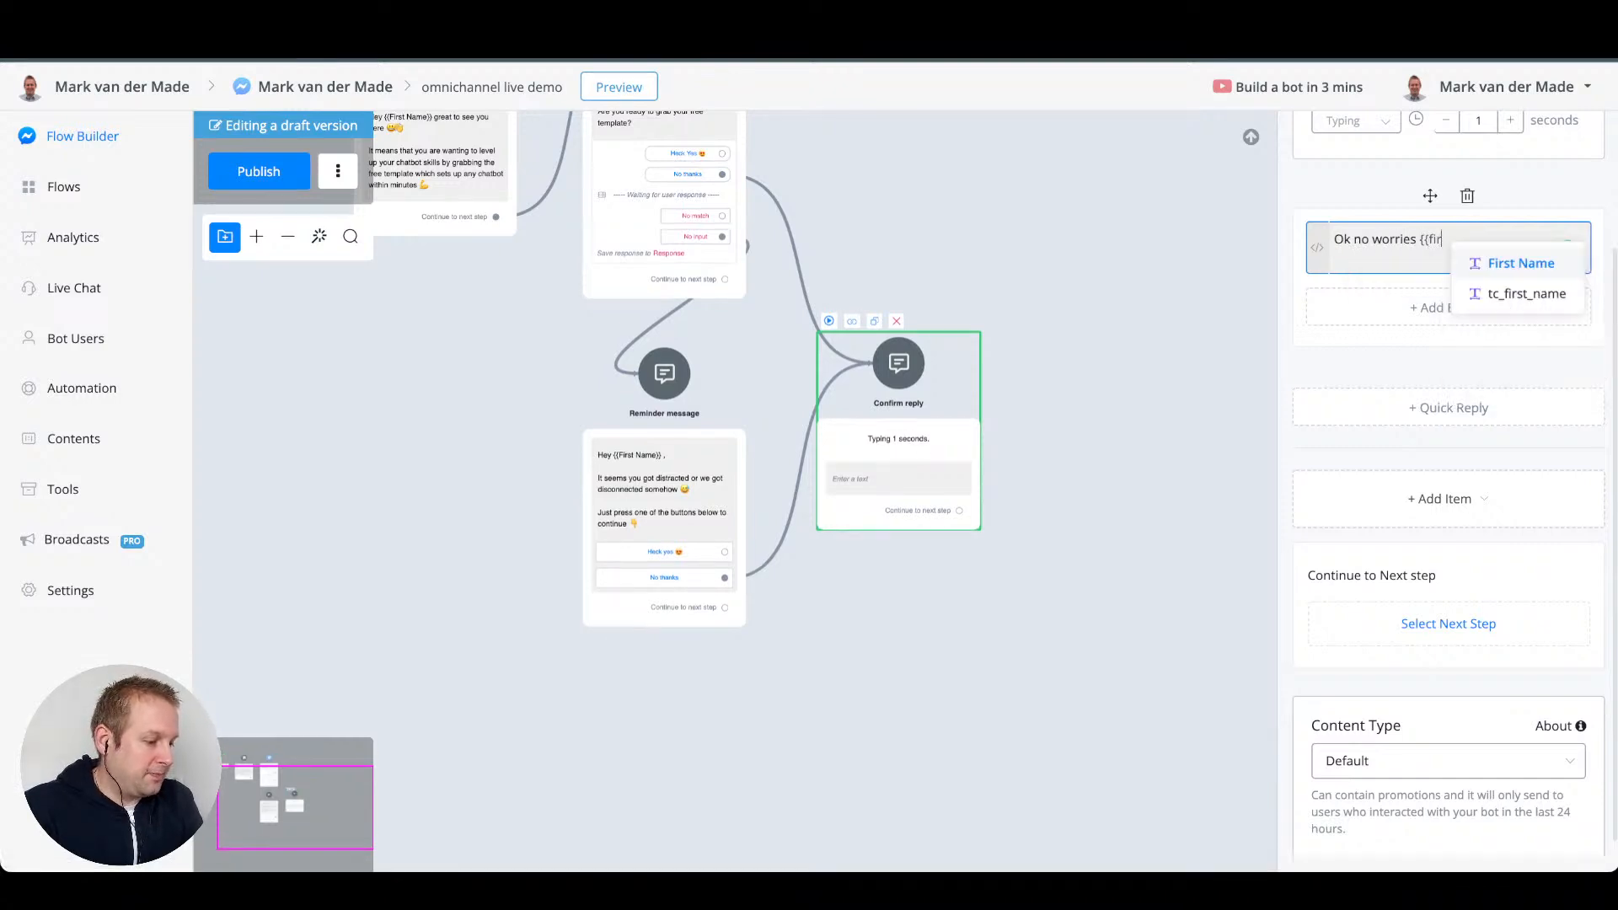
key("Return")
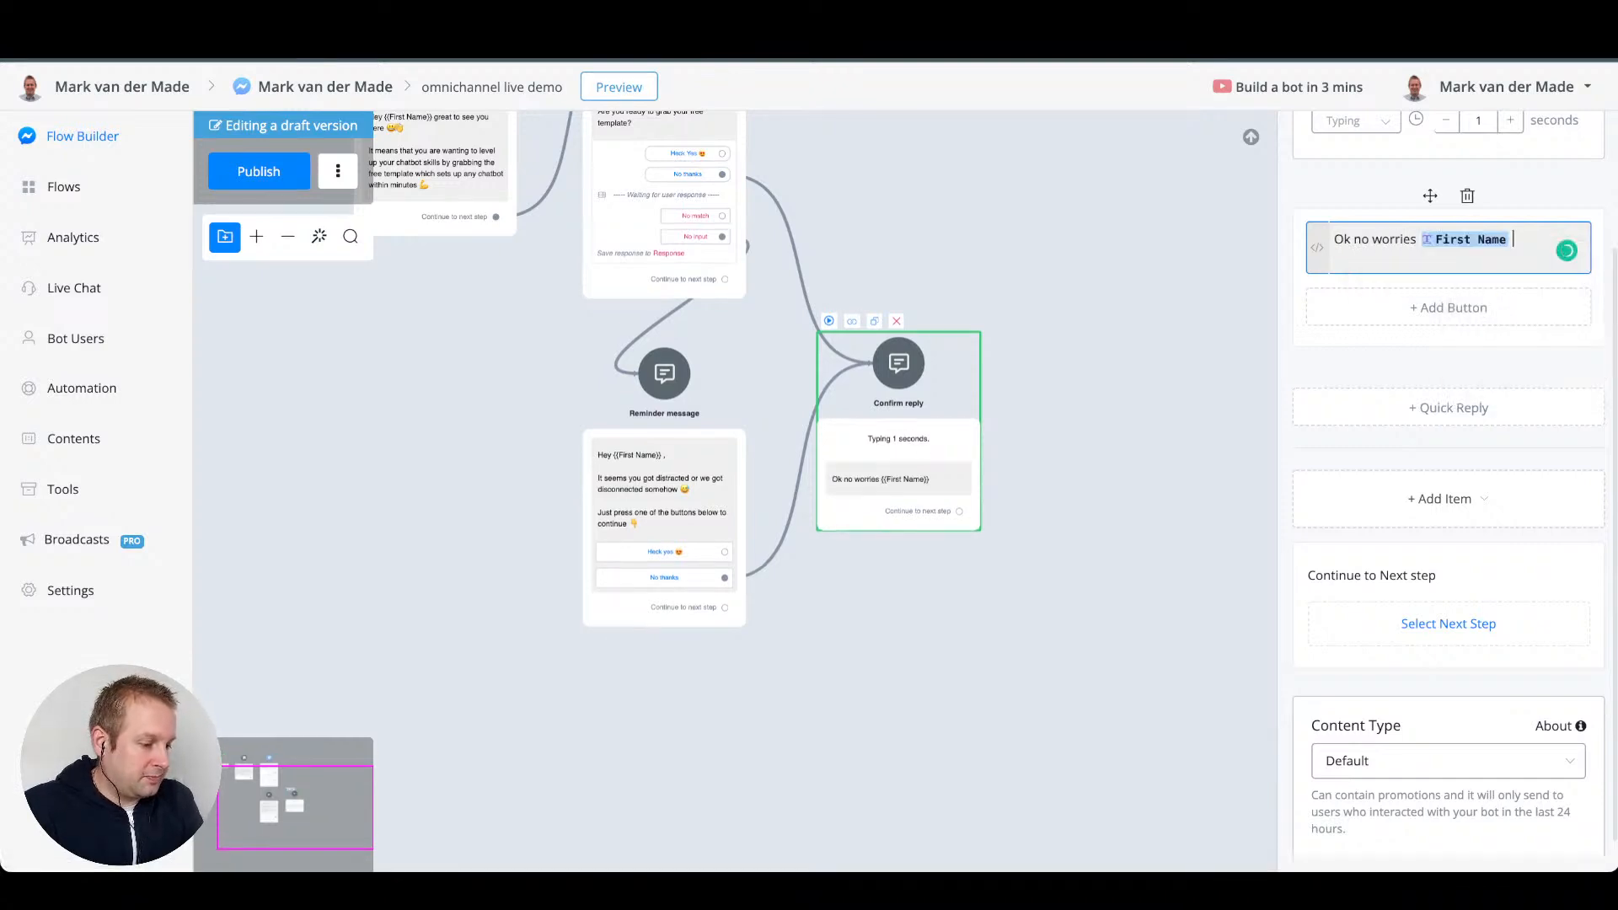
- Continue the reply with ". If you decide to change your mind and grab the free template to set up any kind of chatbot"
type(". If")
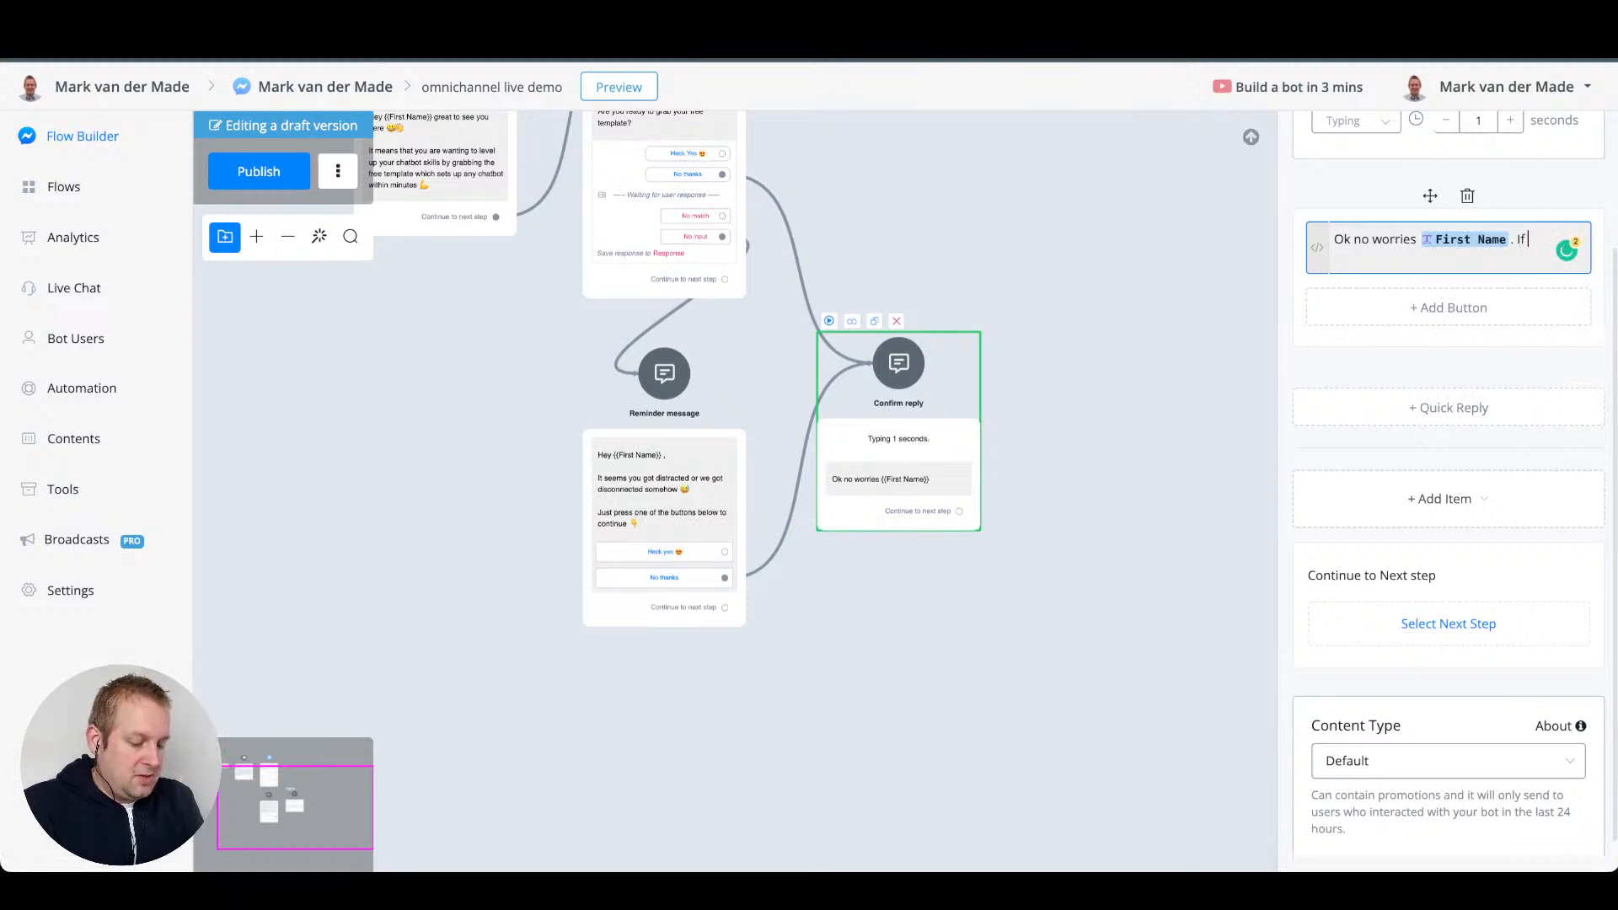
type(" you decide to change your m")
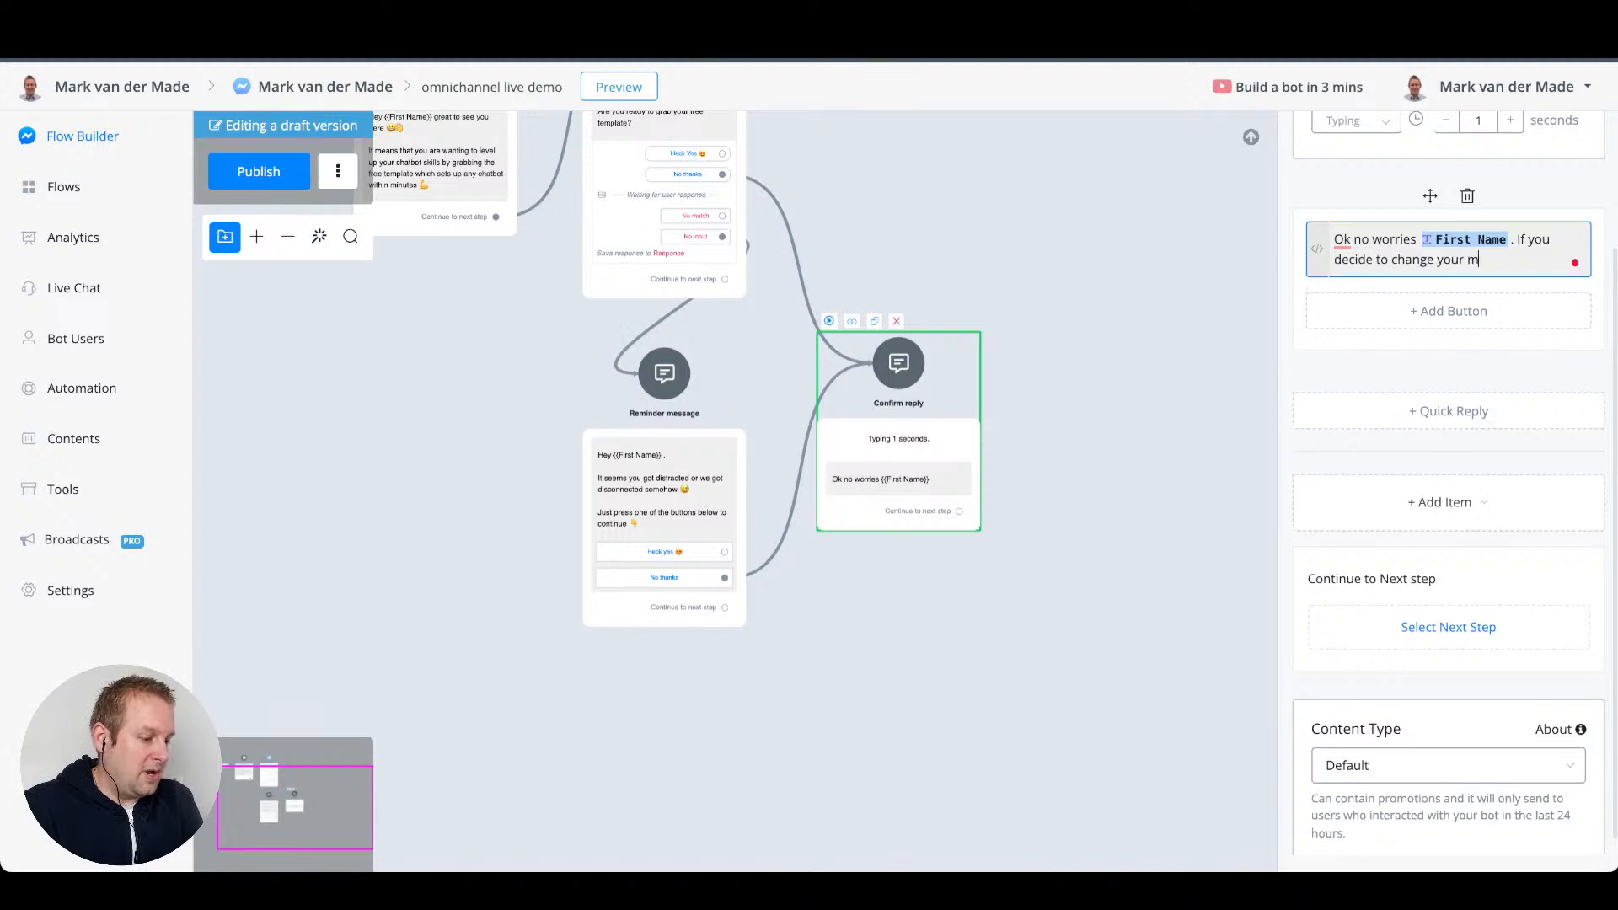
type("ind and grab the")
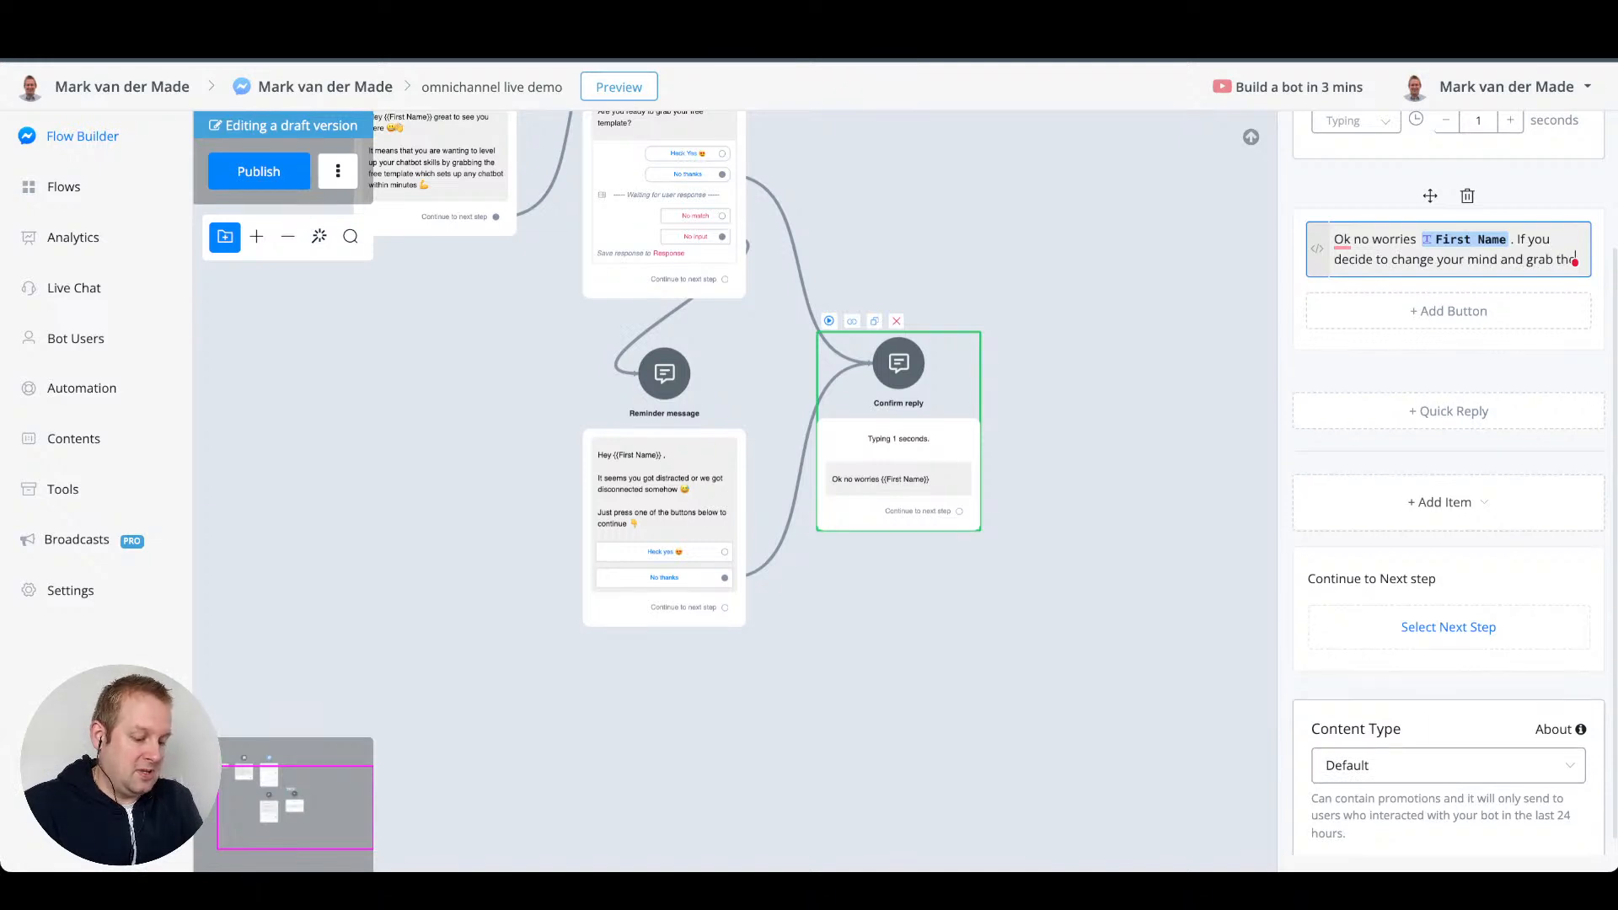
type(" free t")
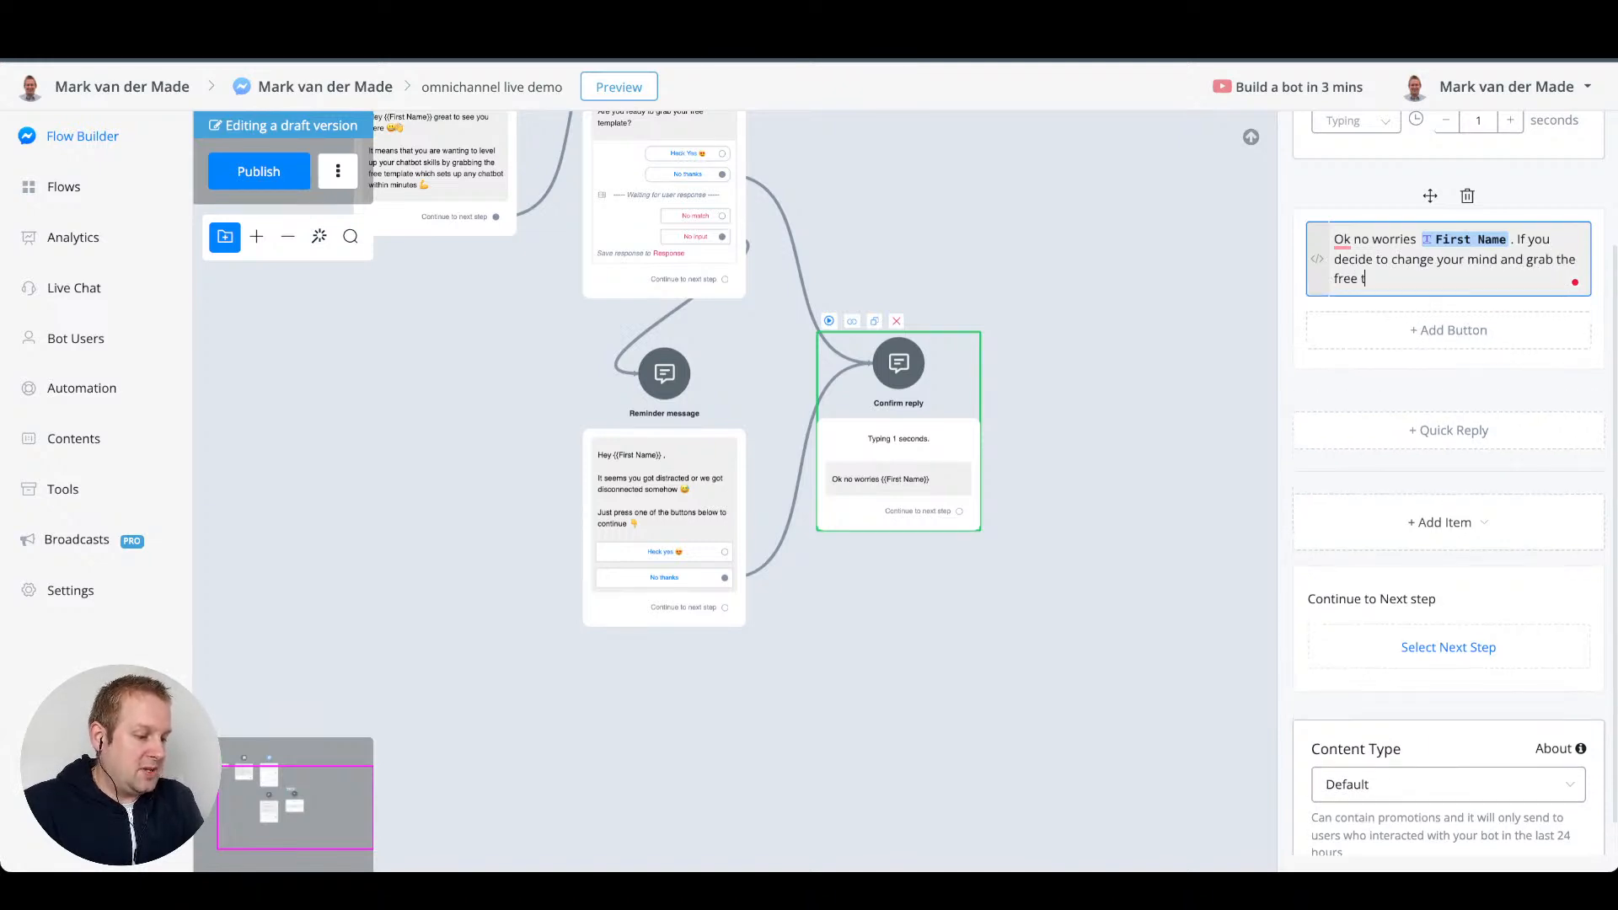
type("emplate to set up any kin")
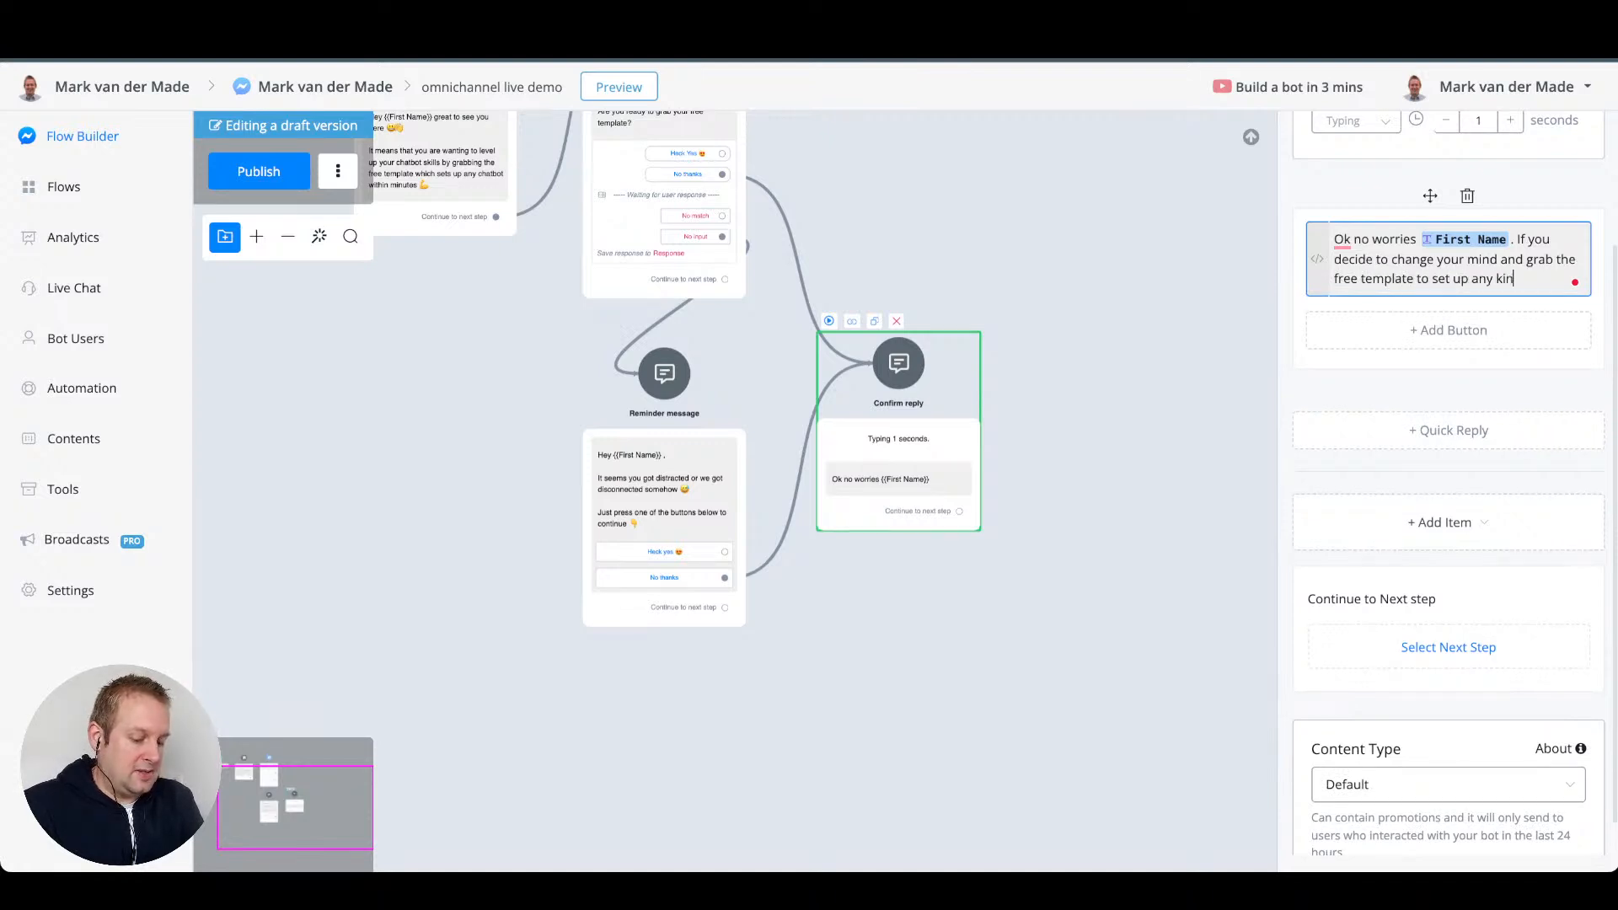
type("d of chatbot")
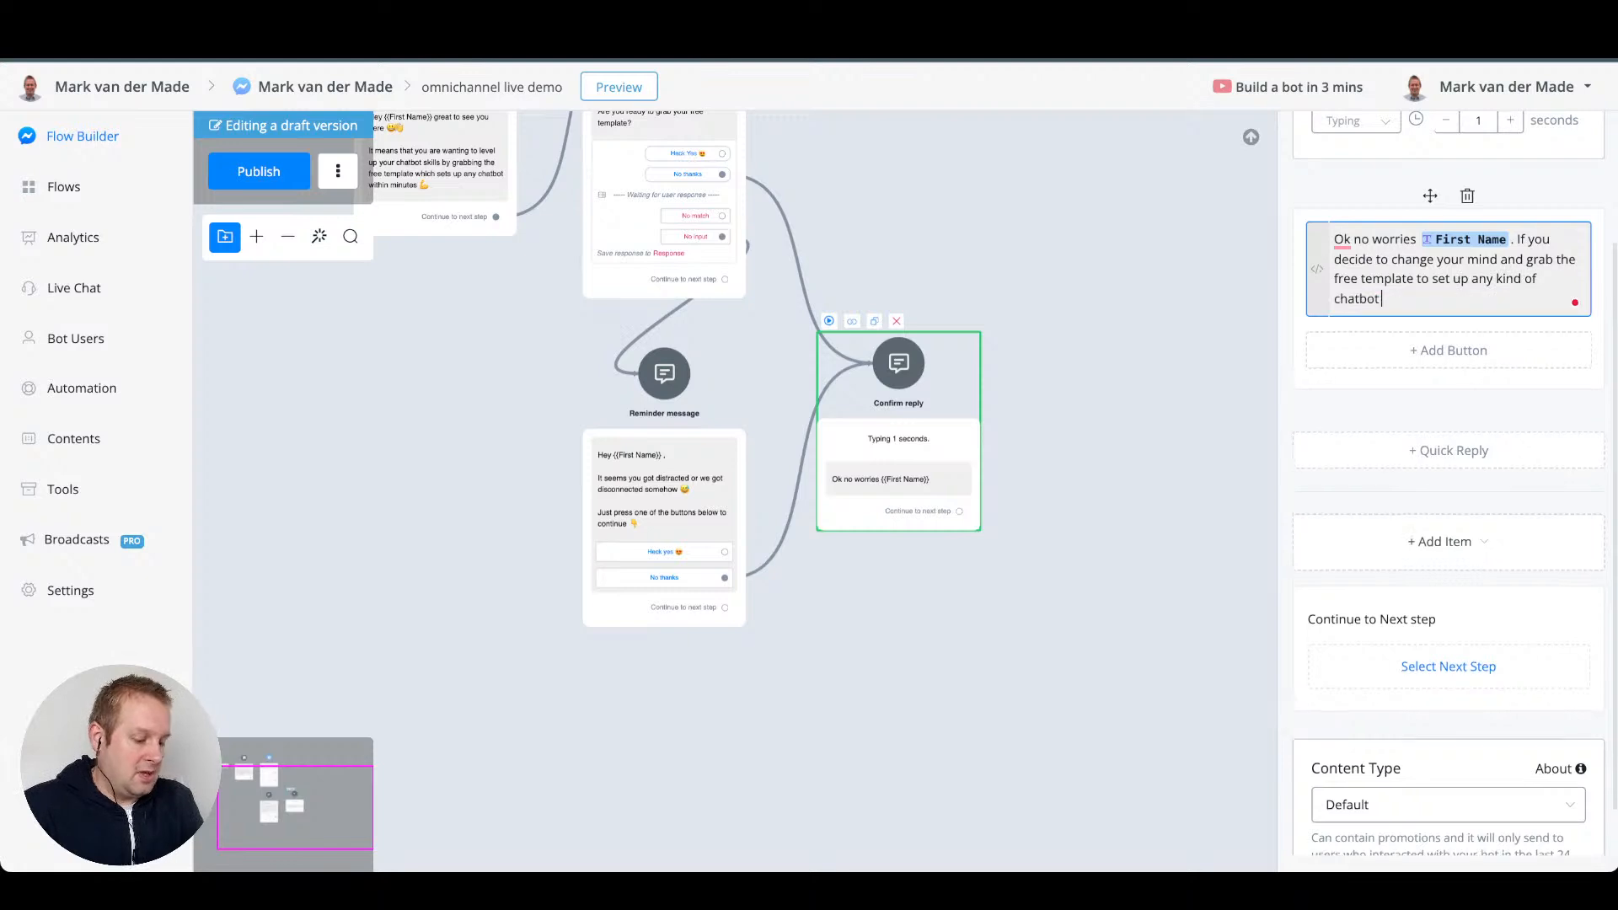
- Complete the reply's sentence with "within just minutes just press the button below" and a pointing-down emoji
type(" ei")
type("ithin just m")
type("inut")
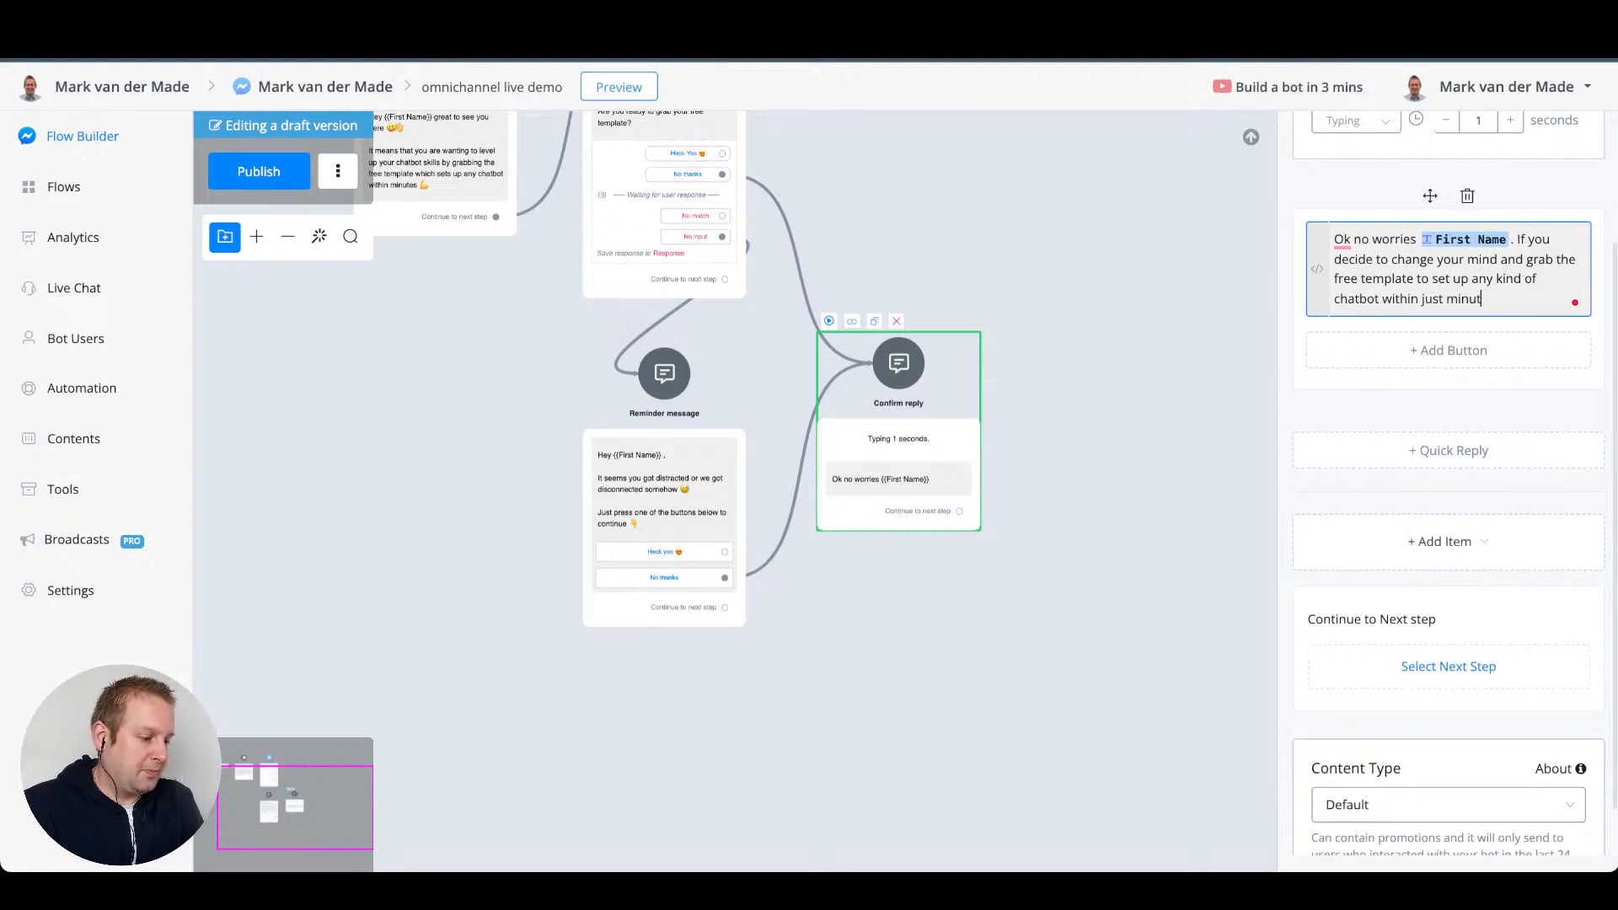
type("es just pre")
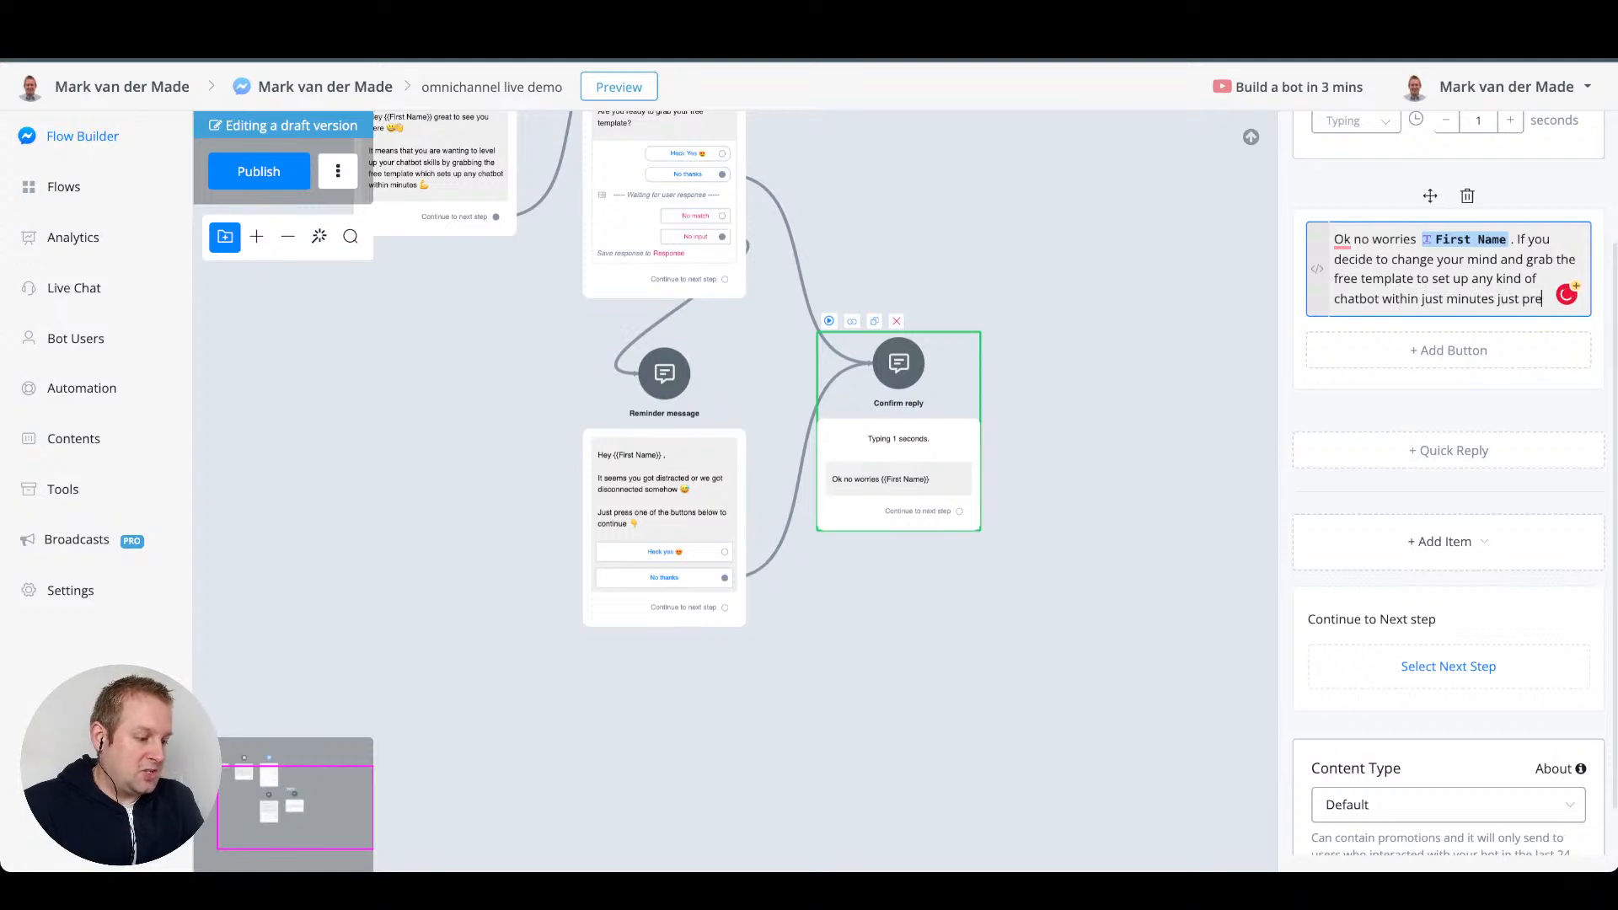
type("ss the button below")
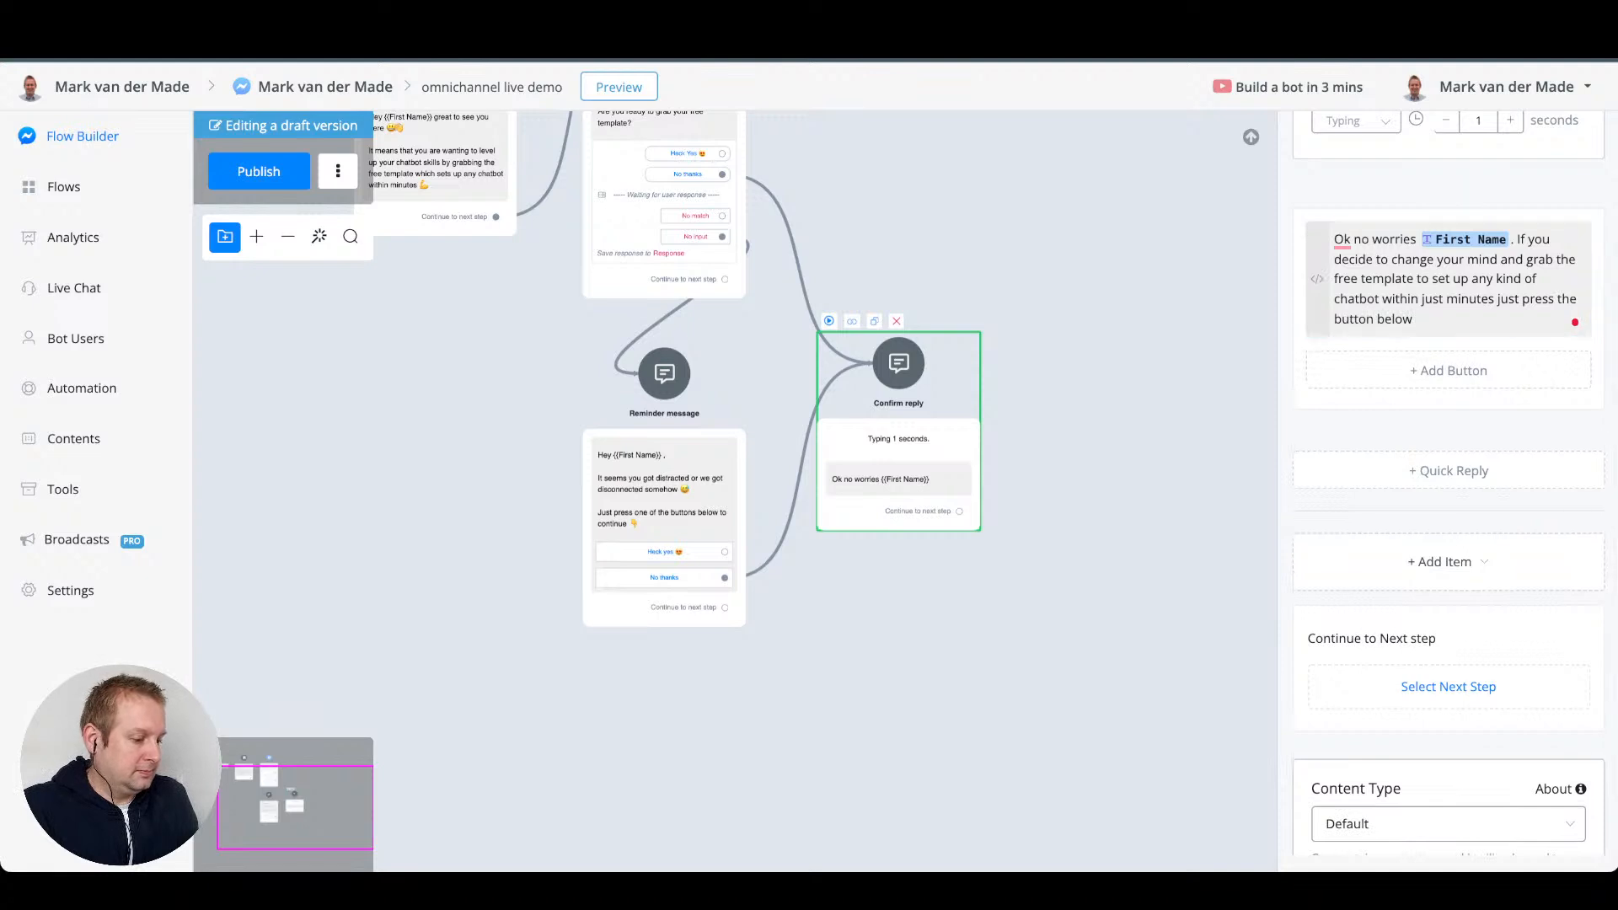
left_click(1317, 278)
left_click(1074, 122)
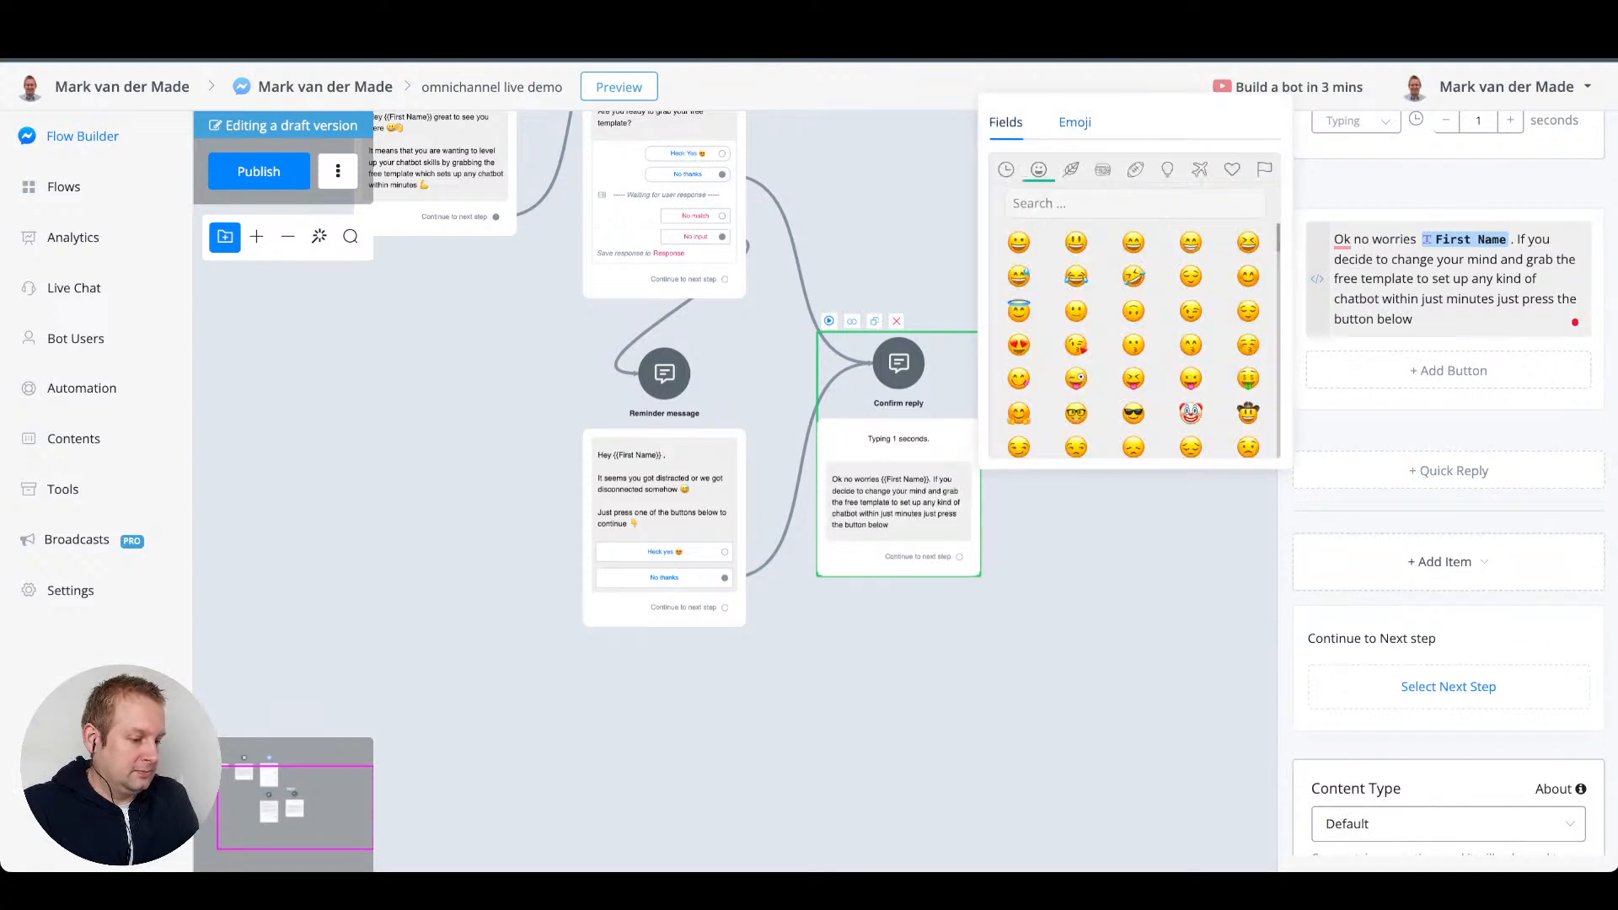
scroll(1133, 346, "down", 3)
left_click(1247, 311)
- Add a closing line to the reply: "Have a great day for now and hope to talk to you soon" with a winking emoji
key("Return")
key("Return")
type("Ha")
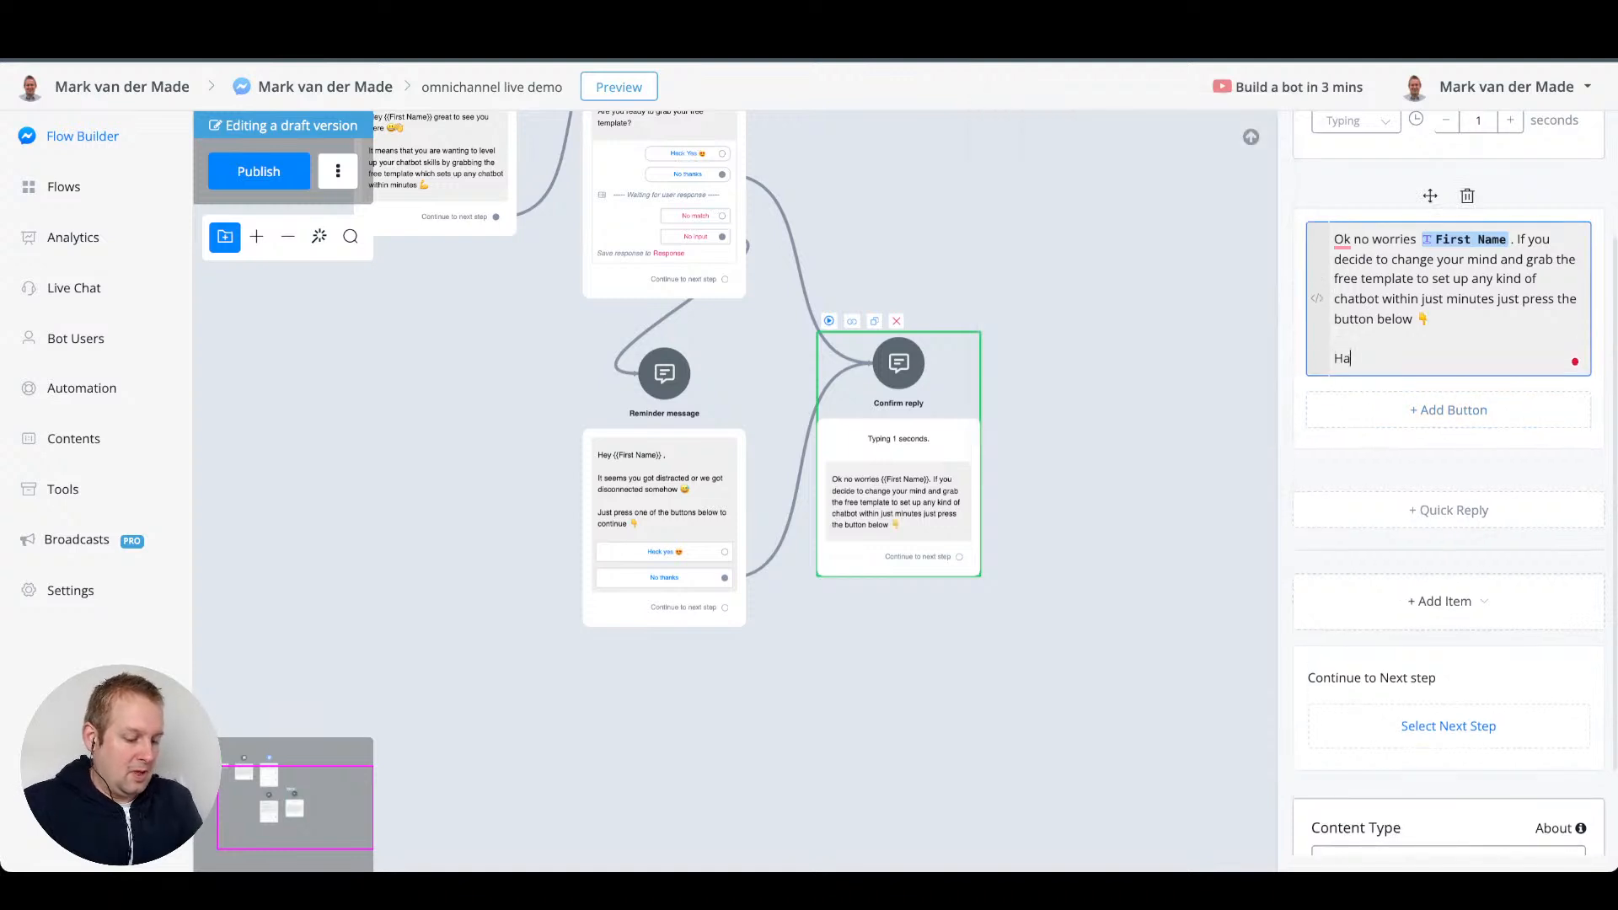
type("ve a grea")
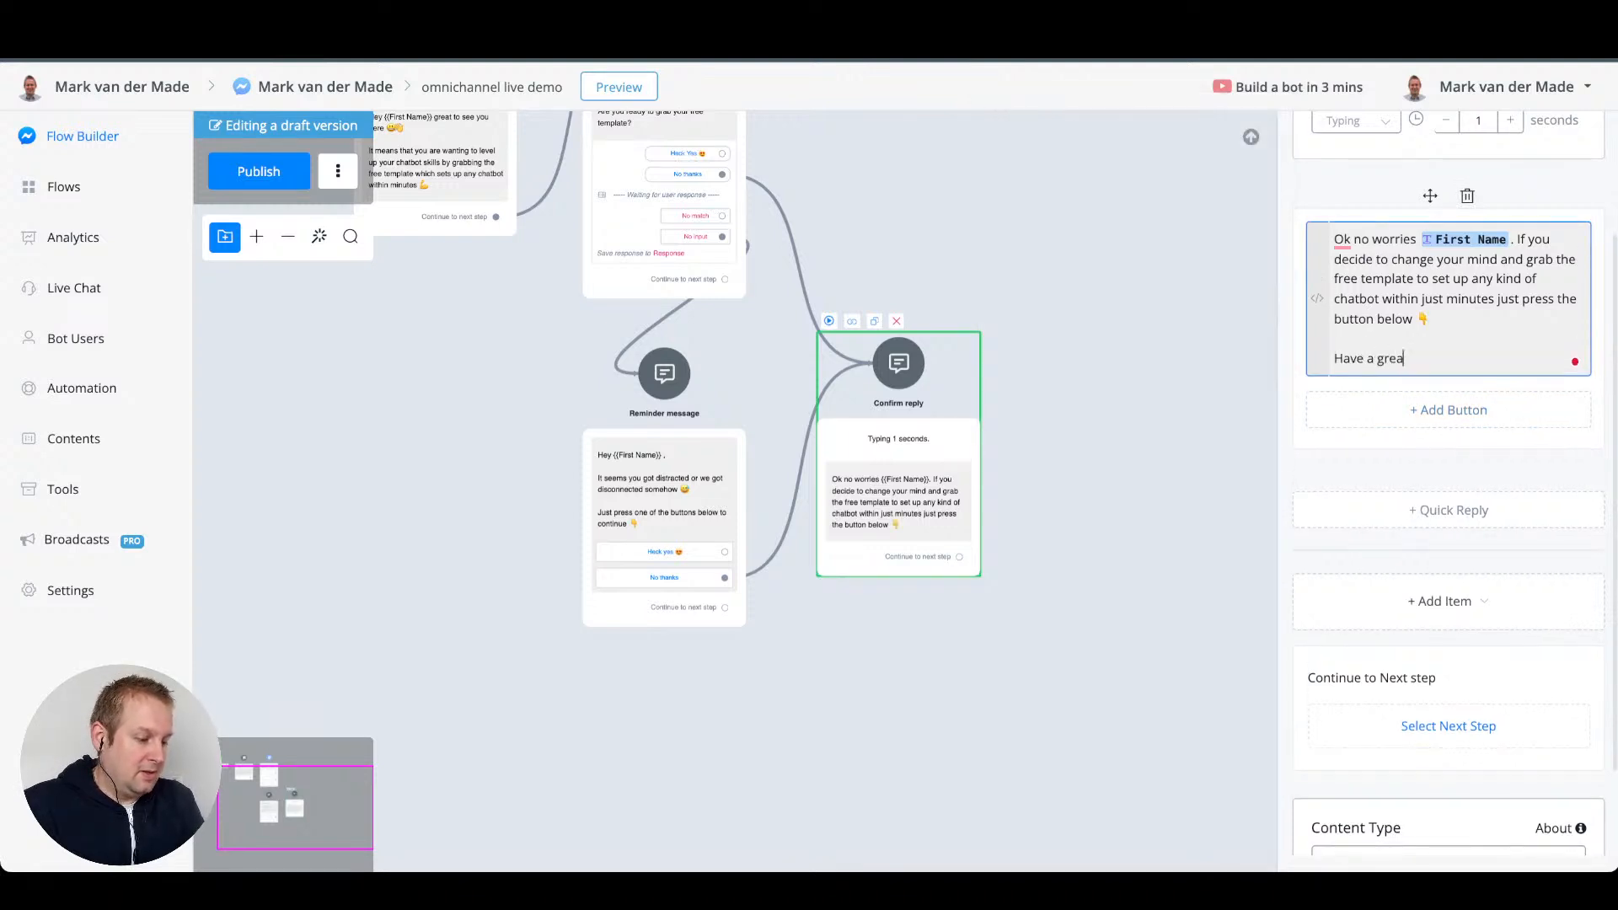
type("t day for now")
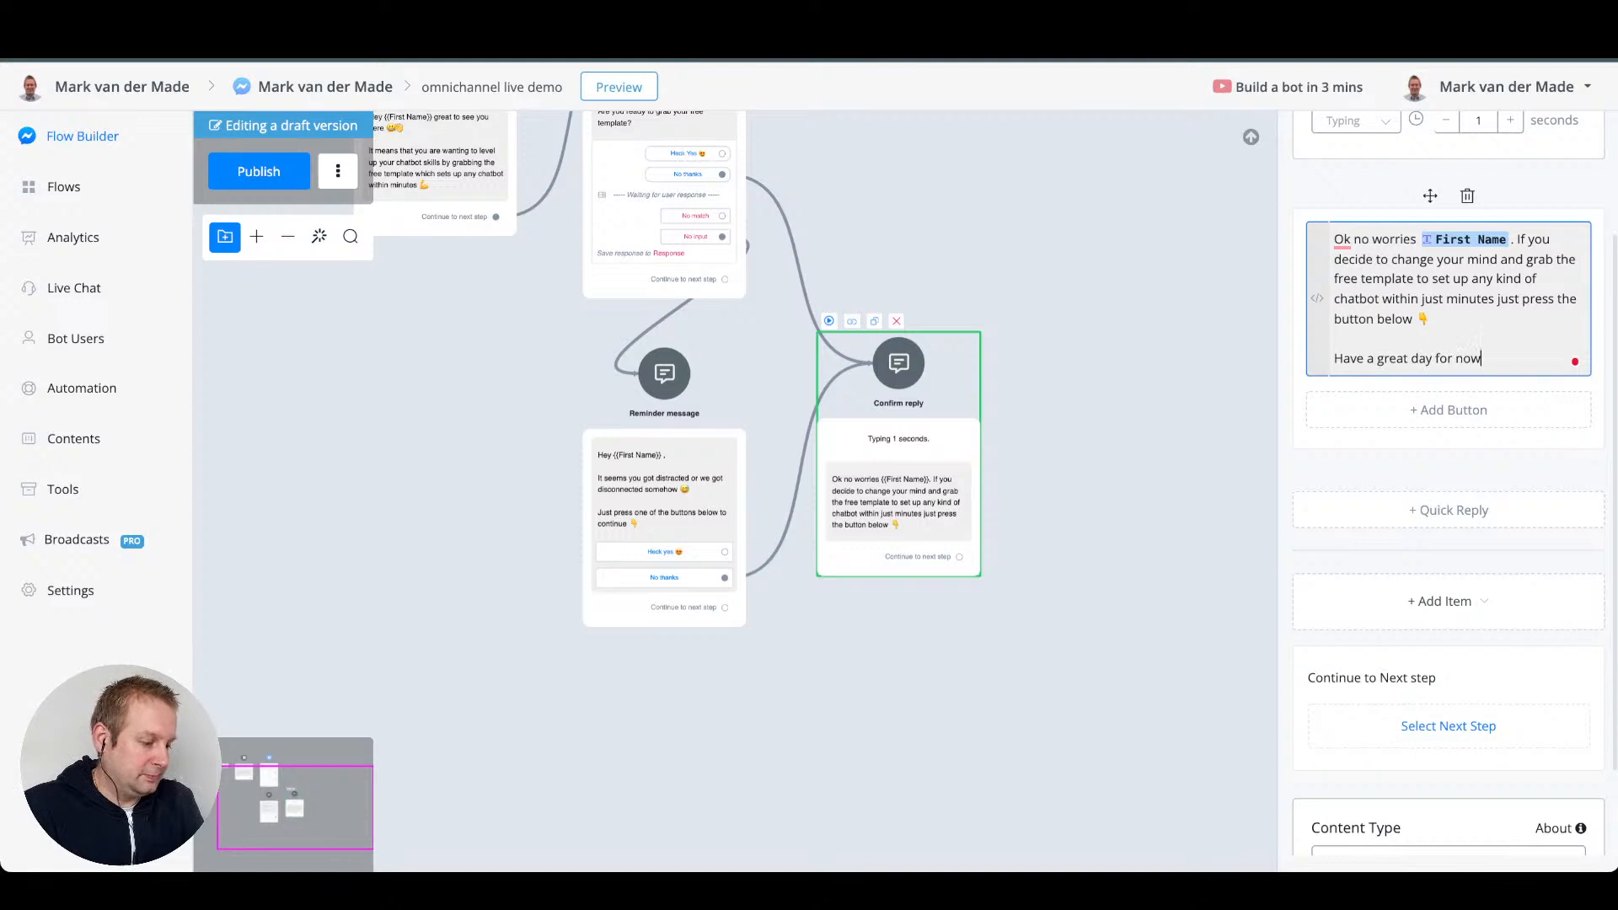
type(" and ")
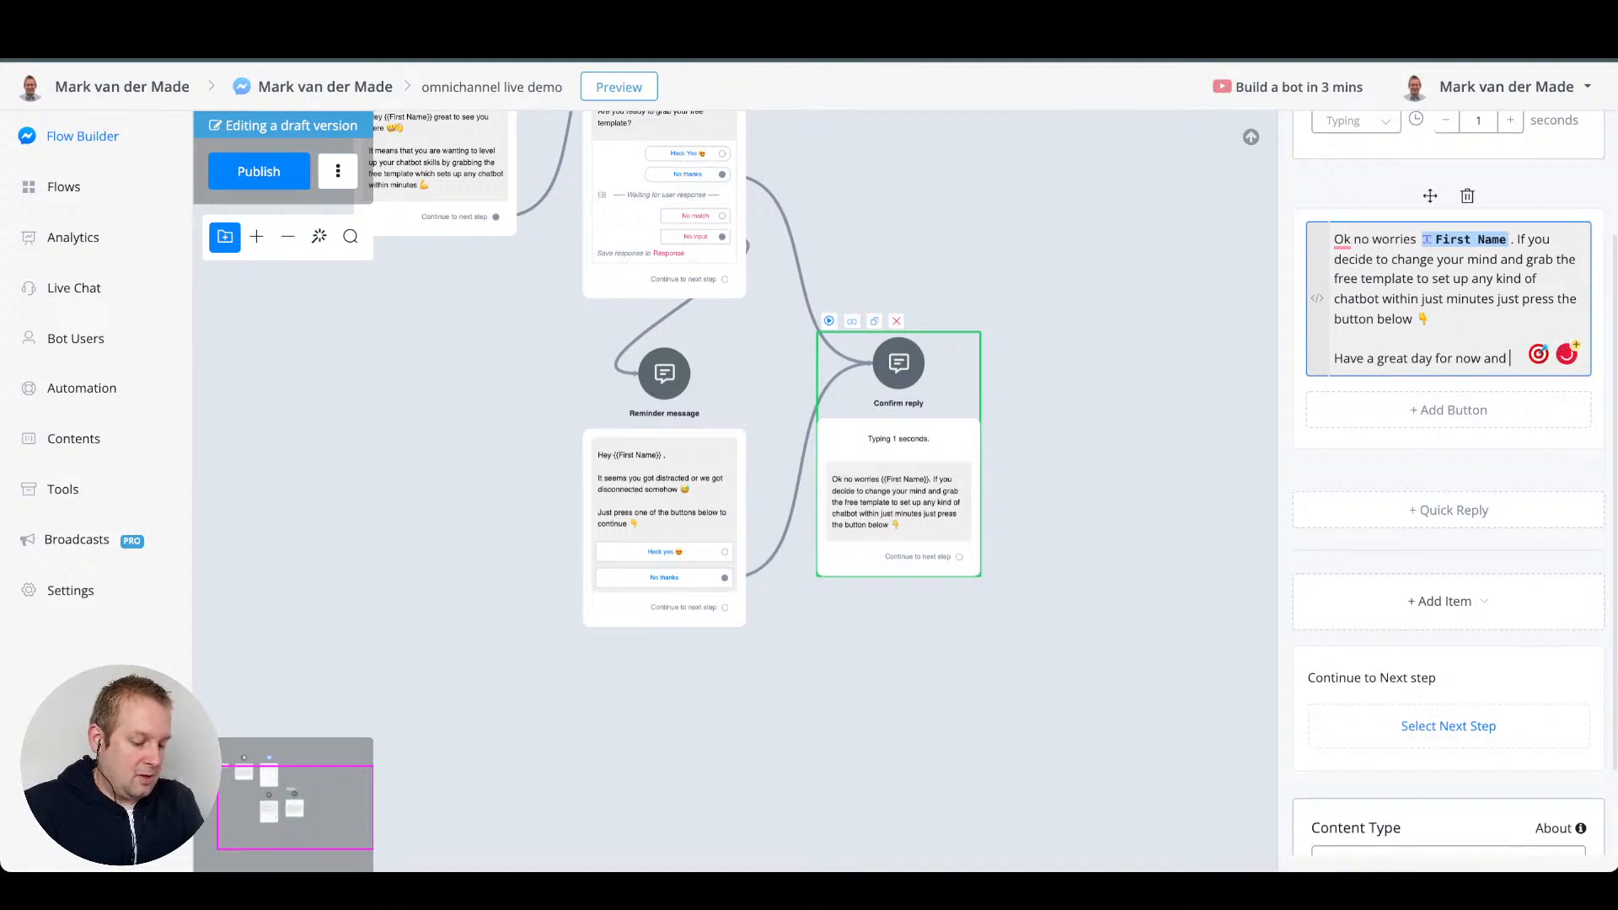
type("hope to talk to")
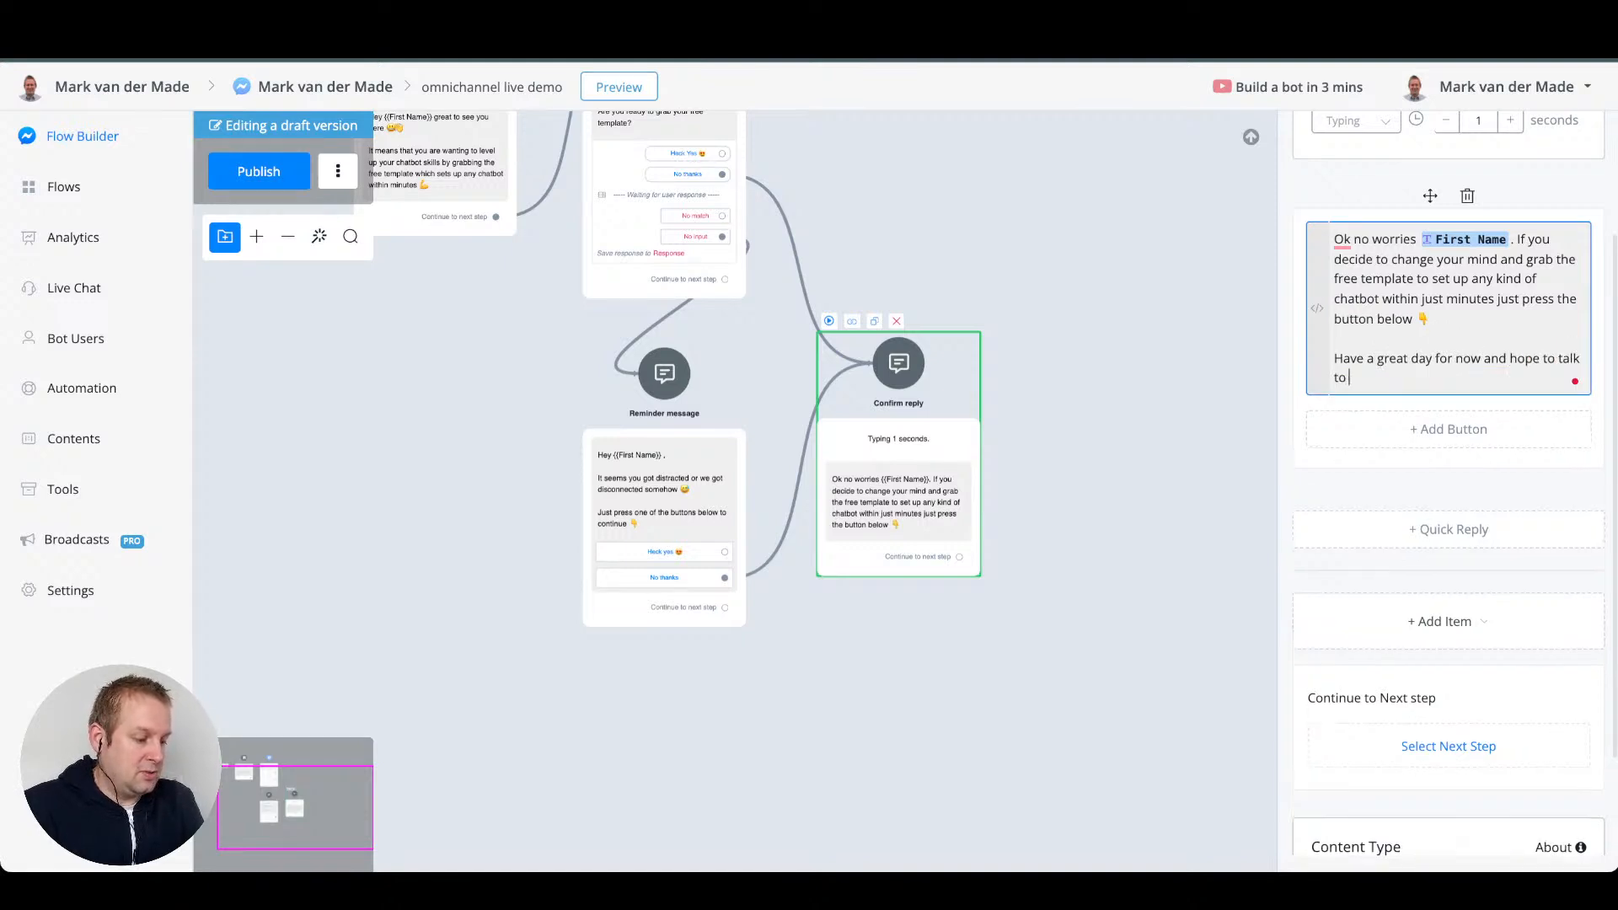
type(" you soon")
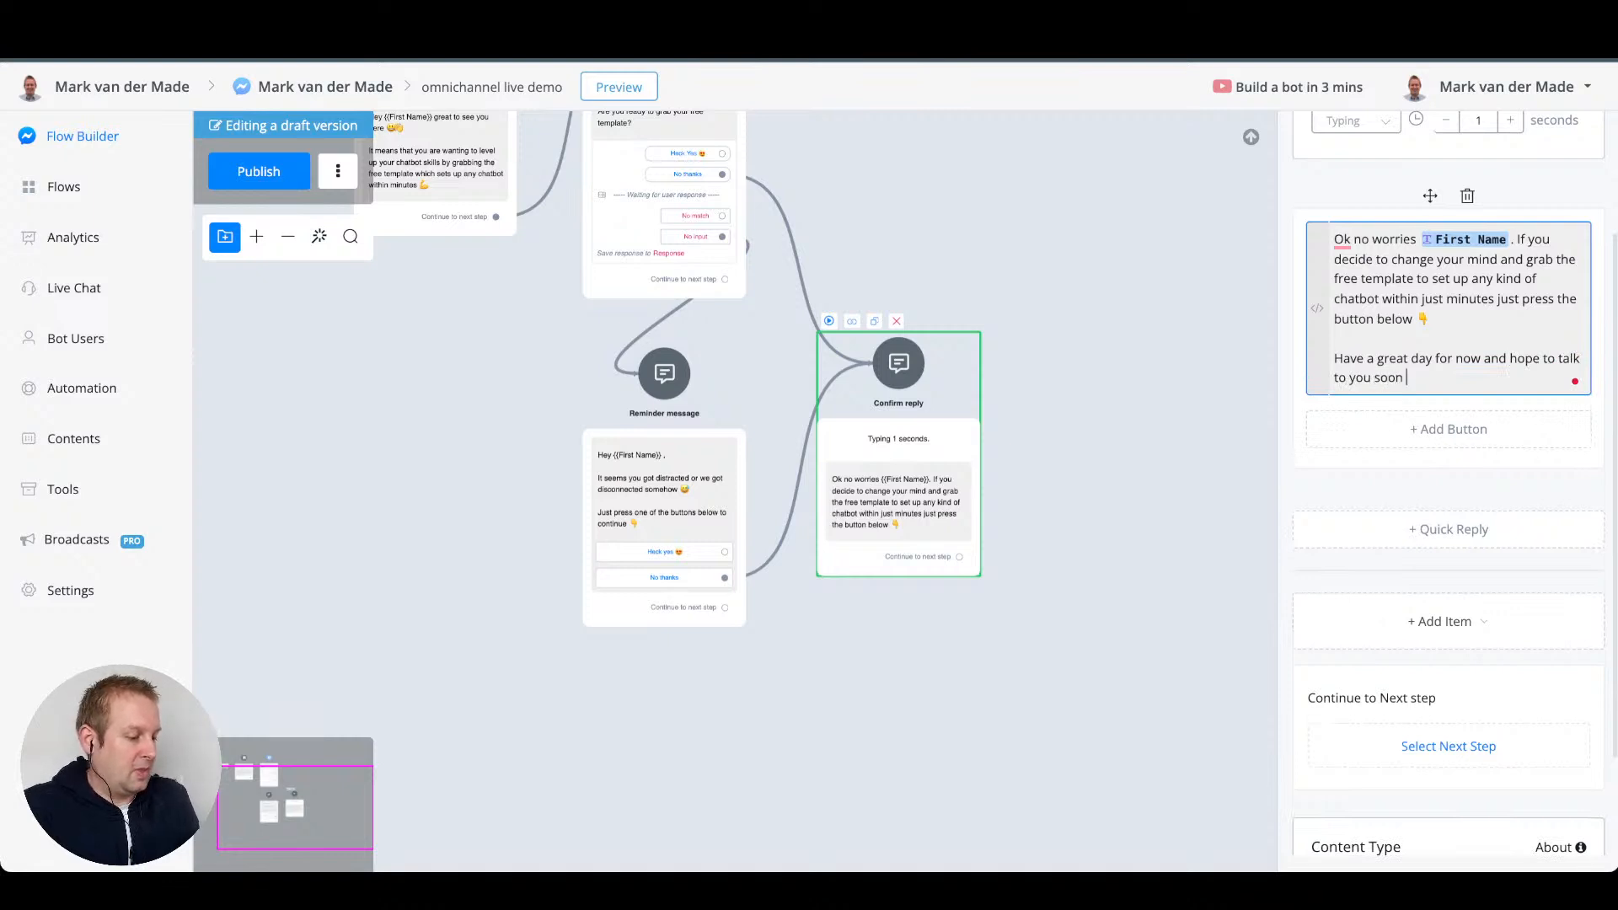
left_click(1575, 381)
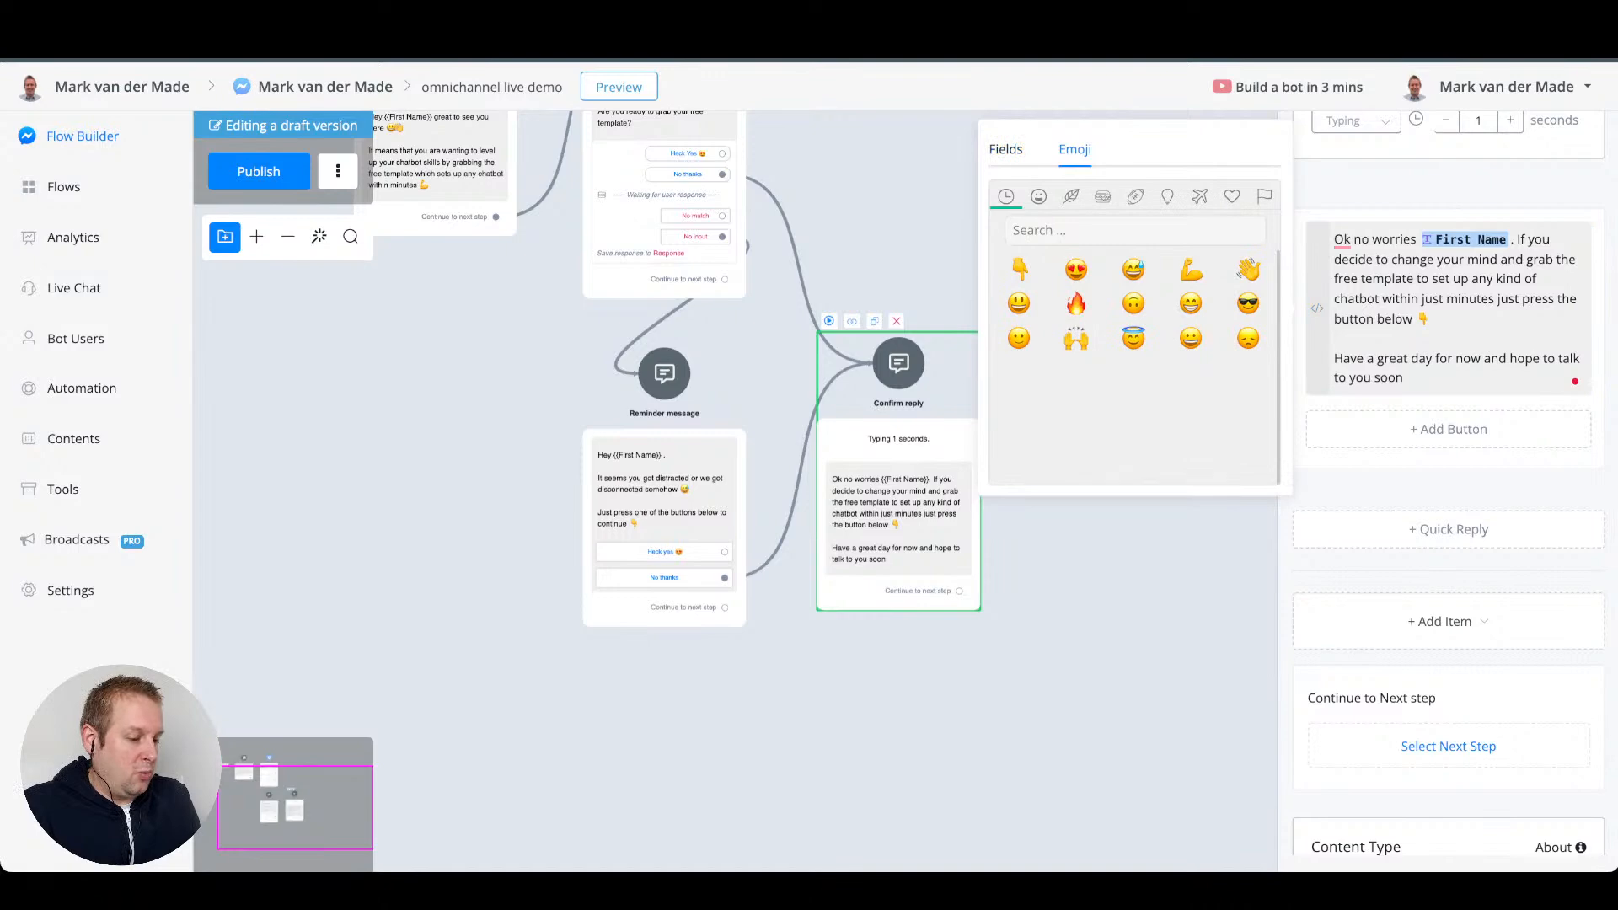
scroll(1222, 337, "down", 2)
left_click(1191, 338)
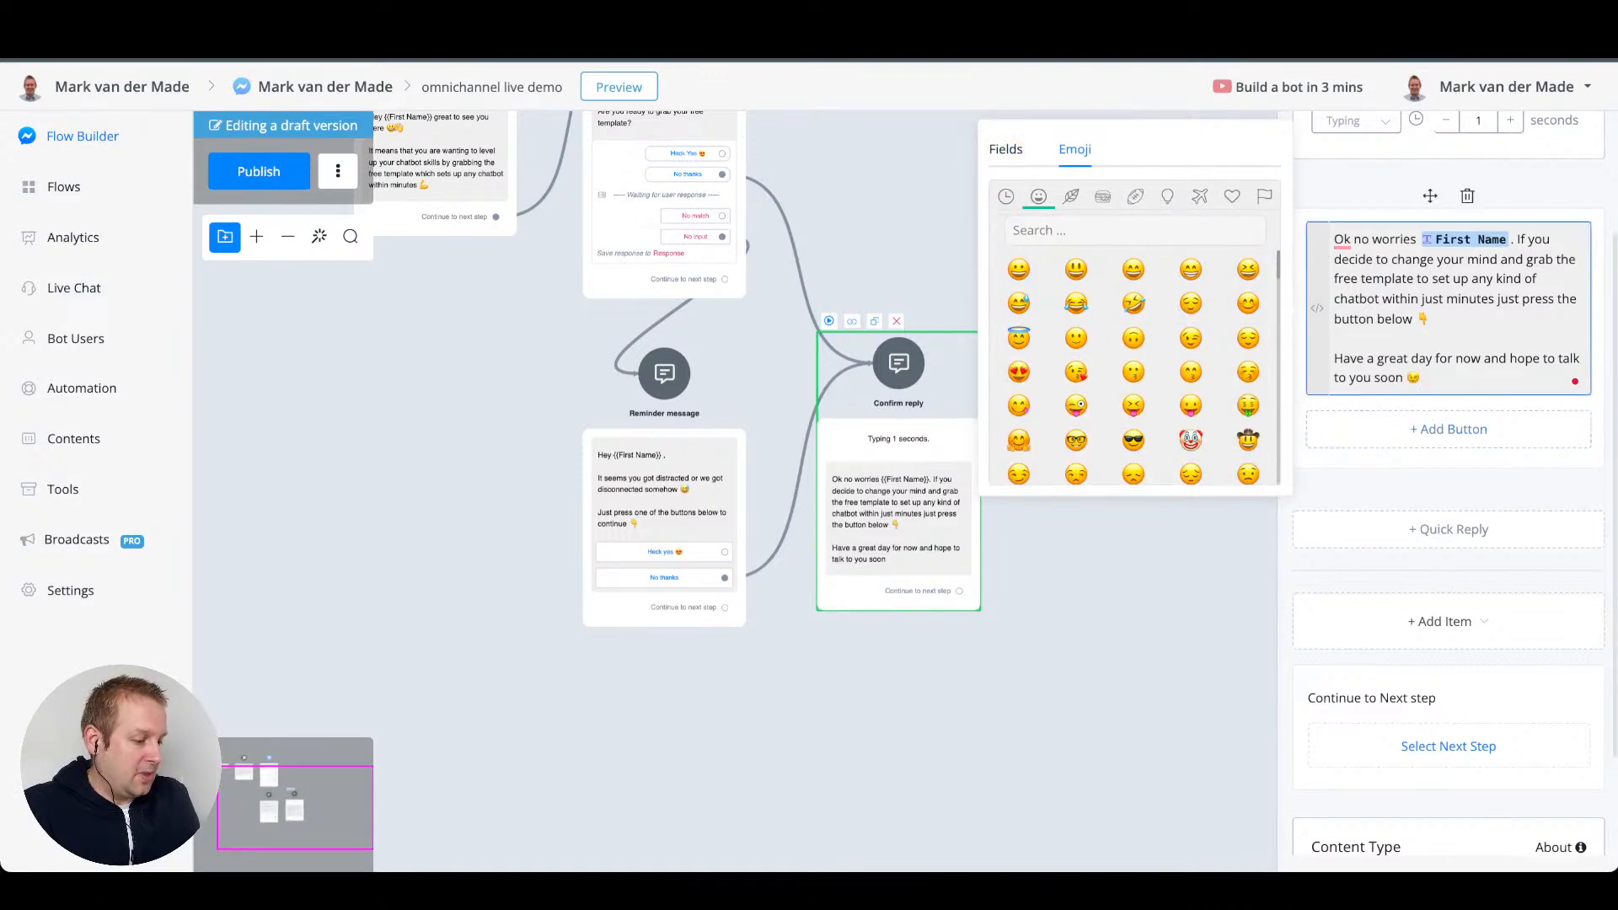
- Add a button titled "Claim free template" to the decline reply's text item
left_click(1448, 429)
left_click(758, 248)
key("ctrl+a")
type("Claim free template")
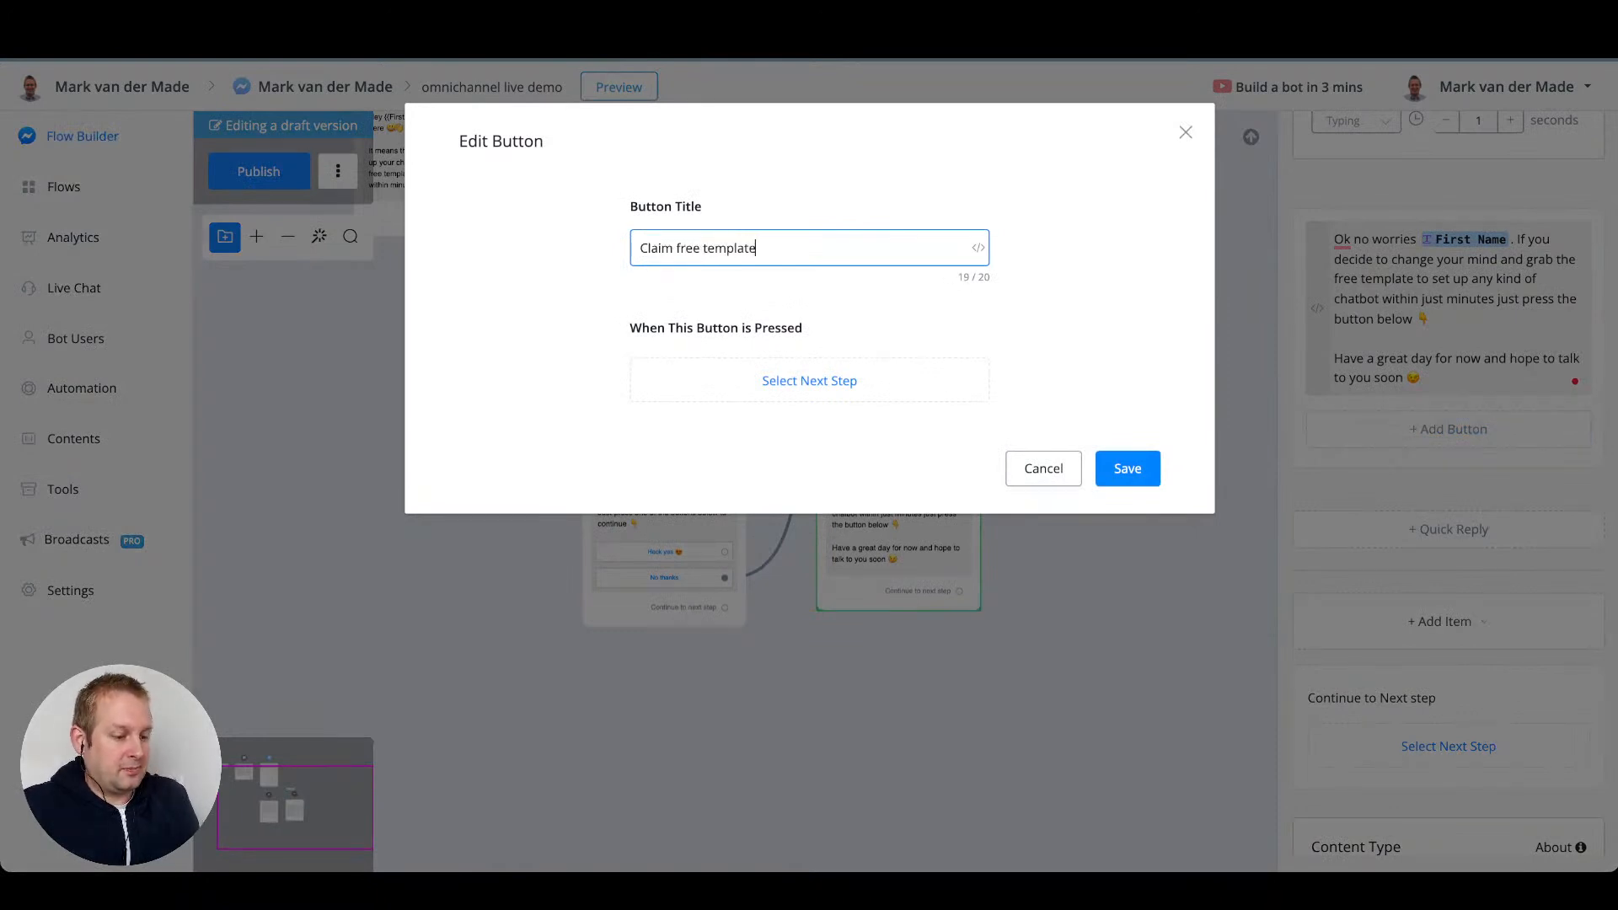
left_click(1128, 469)
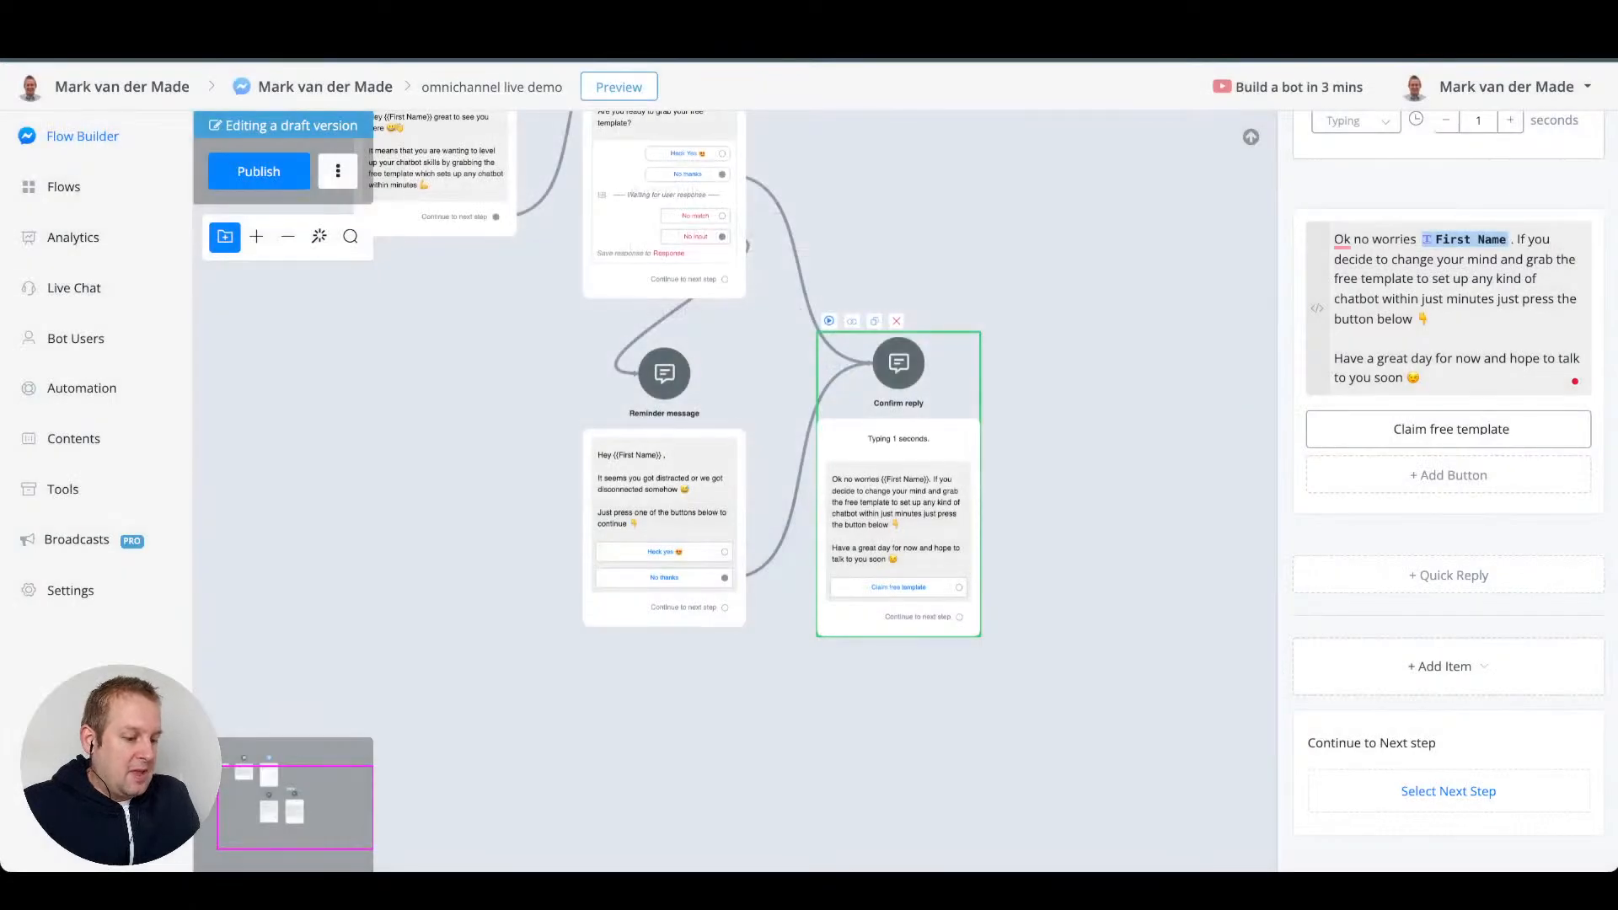
- Create a Send Message step from the Reminder message's "Heck yes" button and link the "Claim free template" and question's "Heck Yes" buttons to it
left_click(1109, 504)
left_click_drag(1109, 504, 995, 553)
left_click_drag(784, 412, 784, 417)
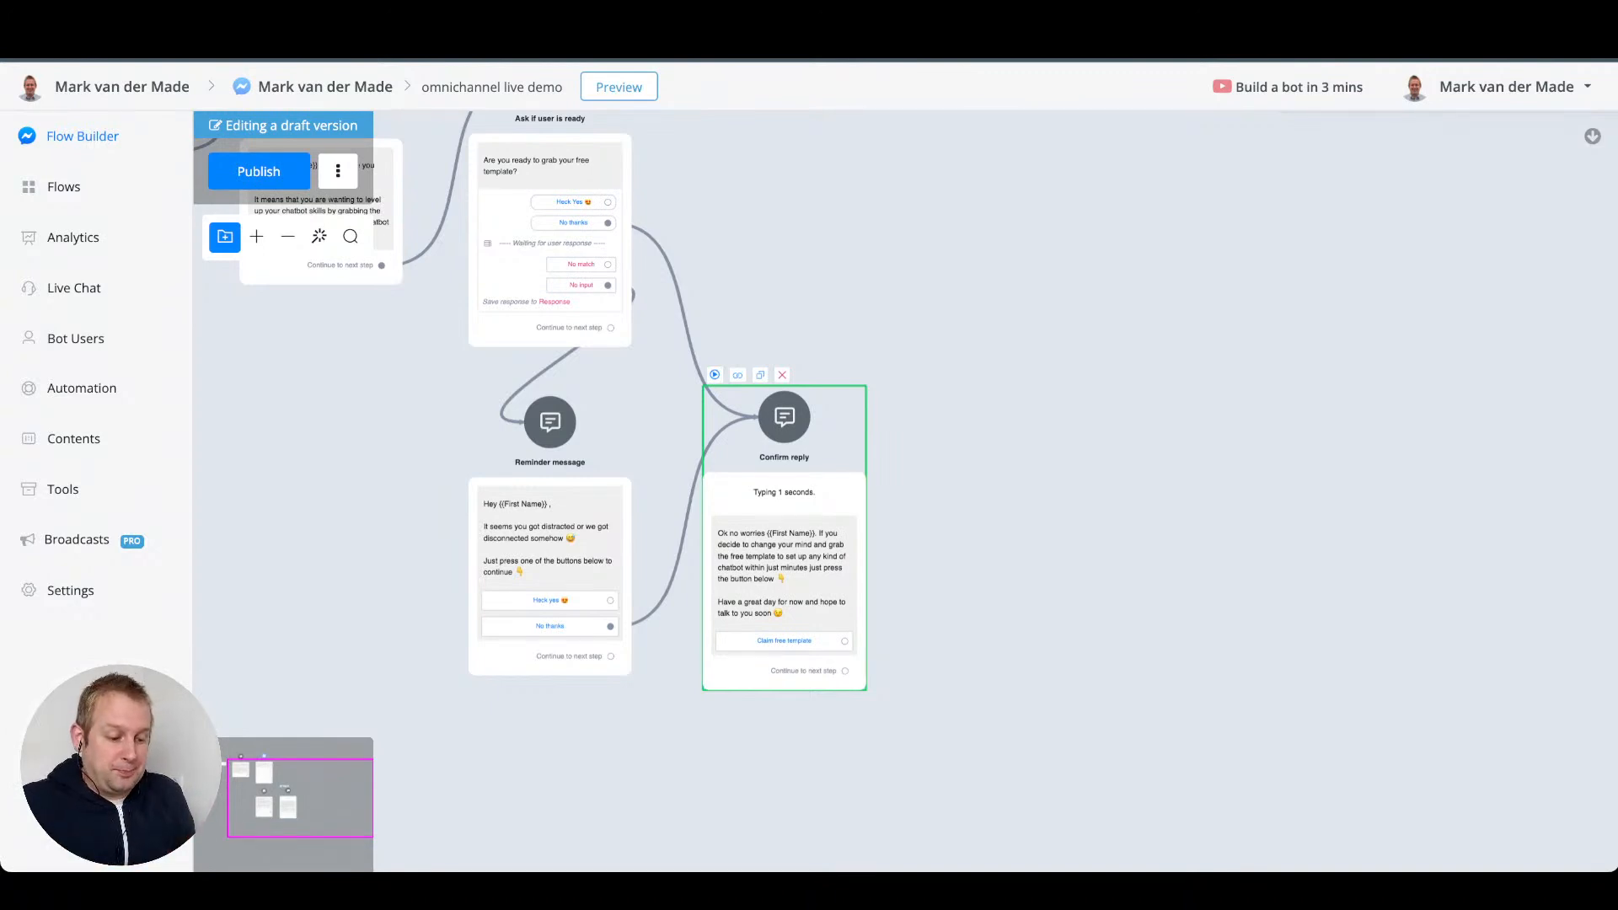
left_click_drag(953, 506, 938, 562)
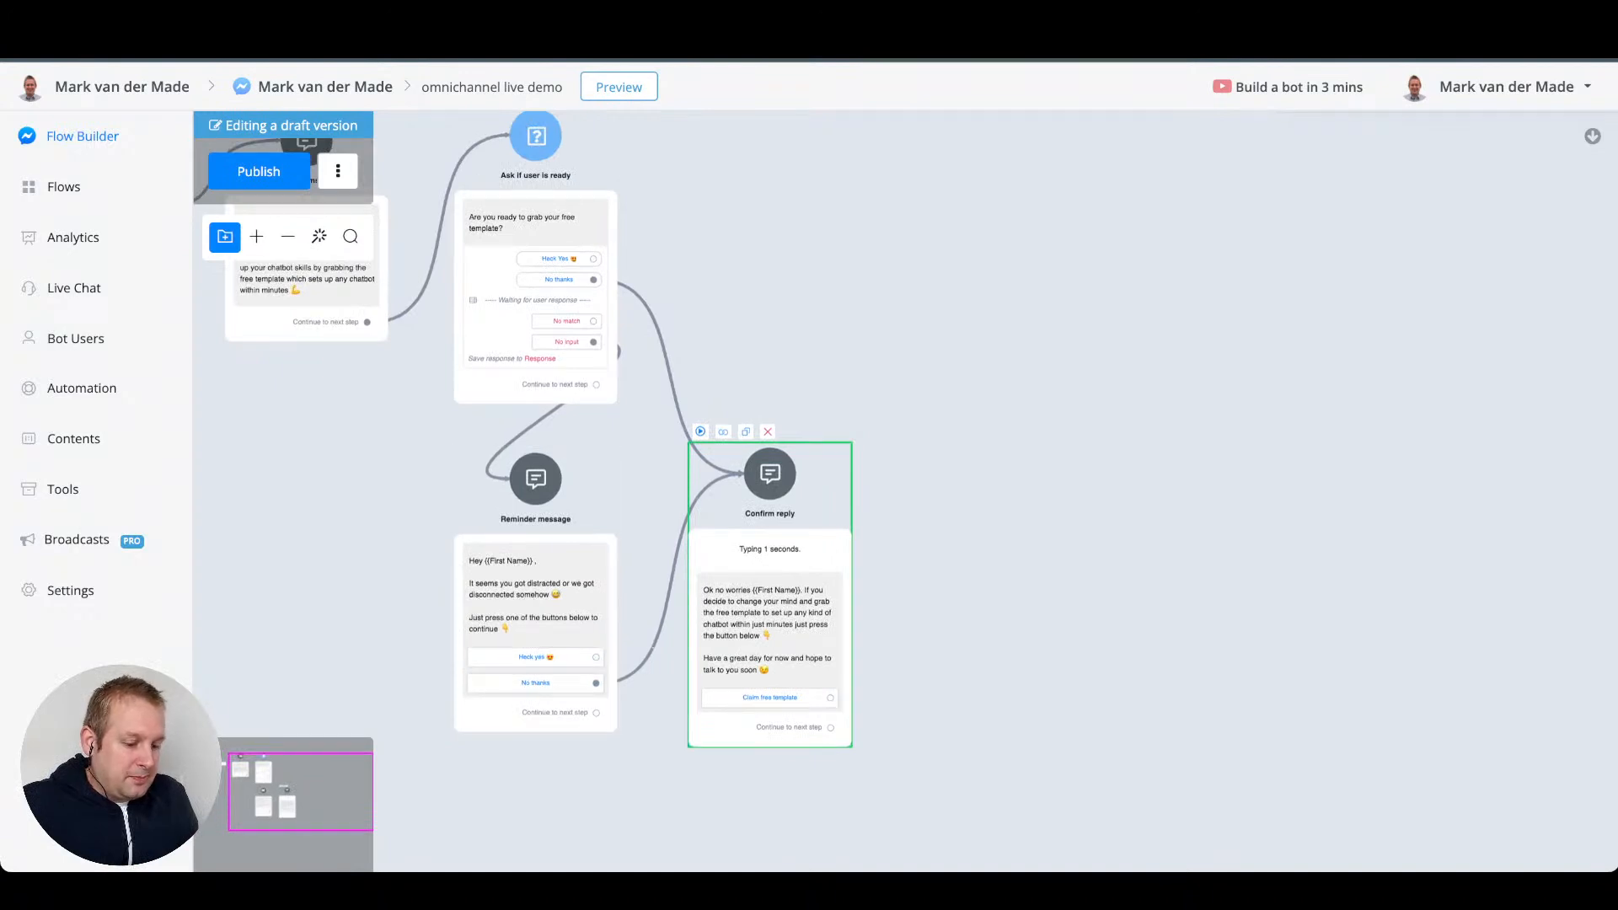
left_click(754, 614)
left_click_drag(595, 657, 706, 186)
left_click(763, 250)
scroll(771, 606, "up", 3)
scroll(771, 606, "left", 1)
scroll(771, 606, "down", 2)
scroll(771, 607, "right", 1)
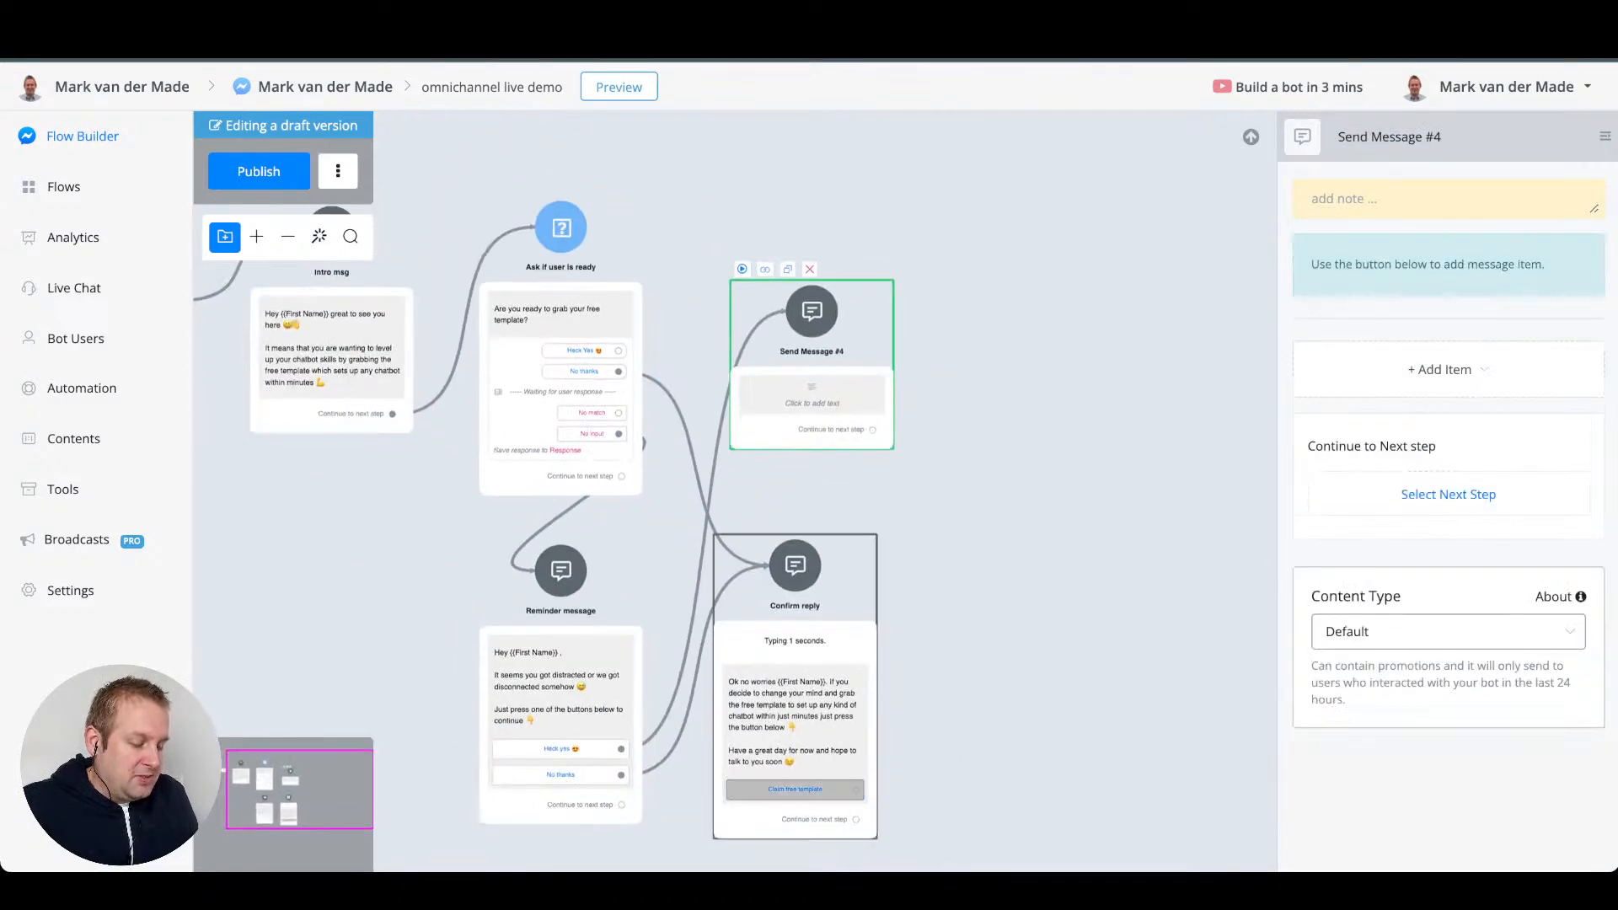
left_click_drag(855, 789, 784, 316)
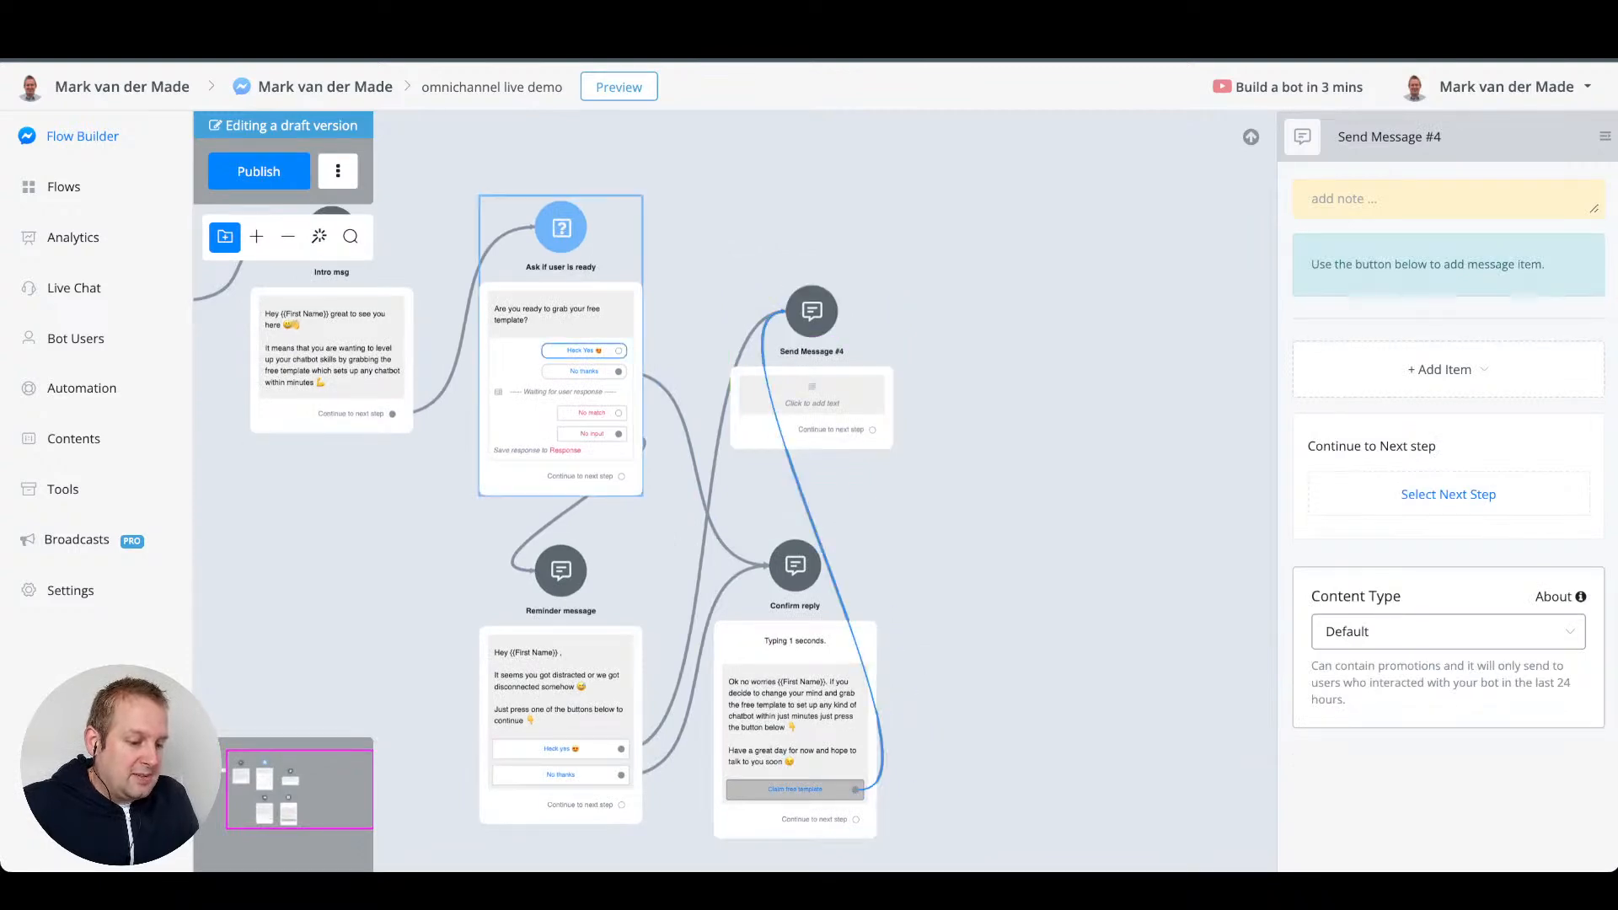
left_click_drag(619, 351, 790, 225)
- Rename the new message step as "Confirm reply" and give it a typing item of 1 second
triple_click(1390, 137)
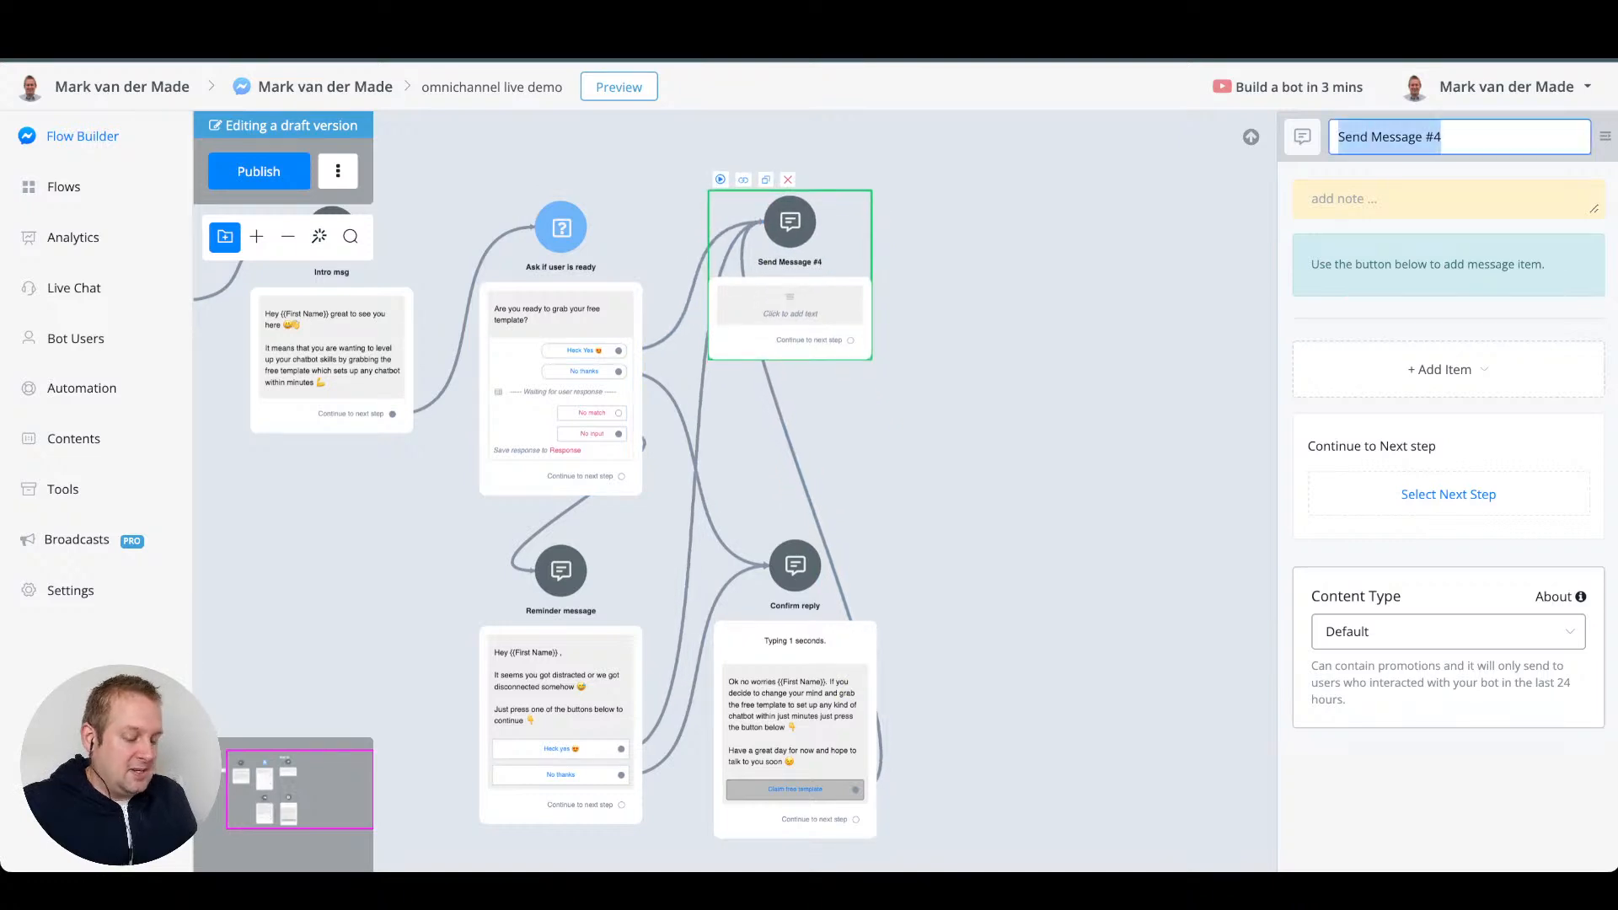
type("Confirm reply")
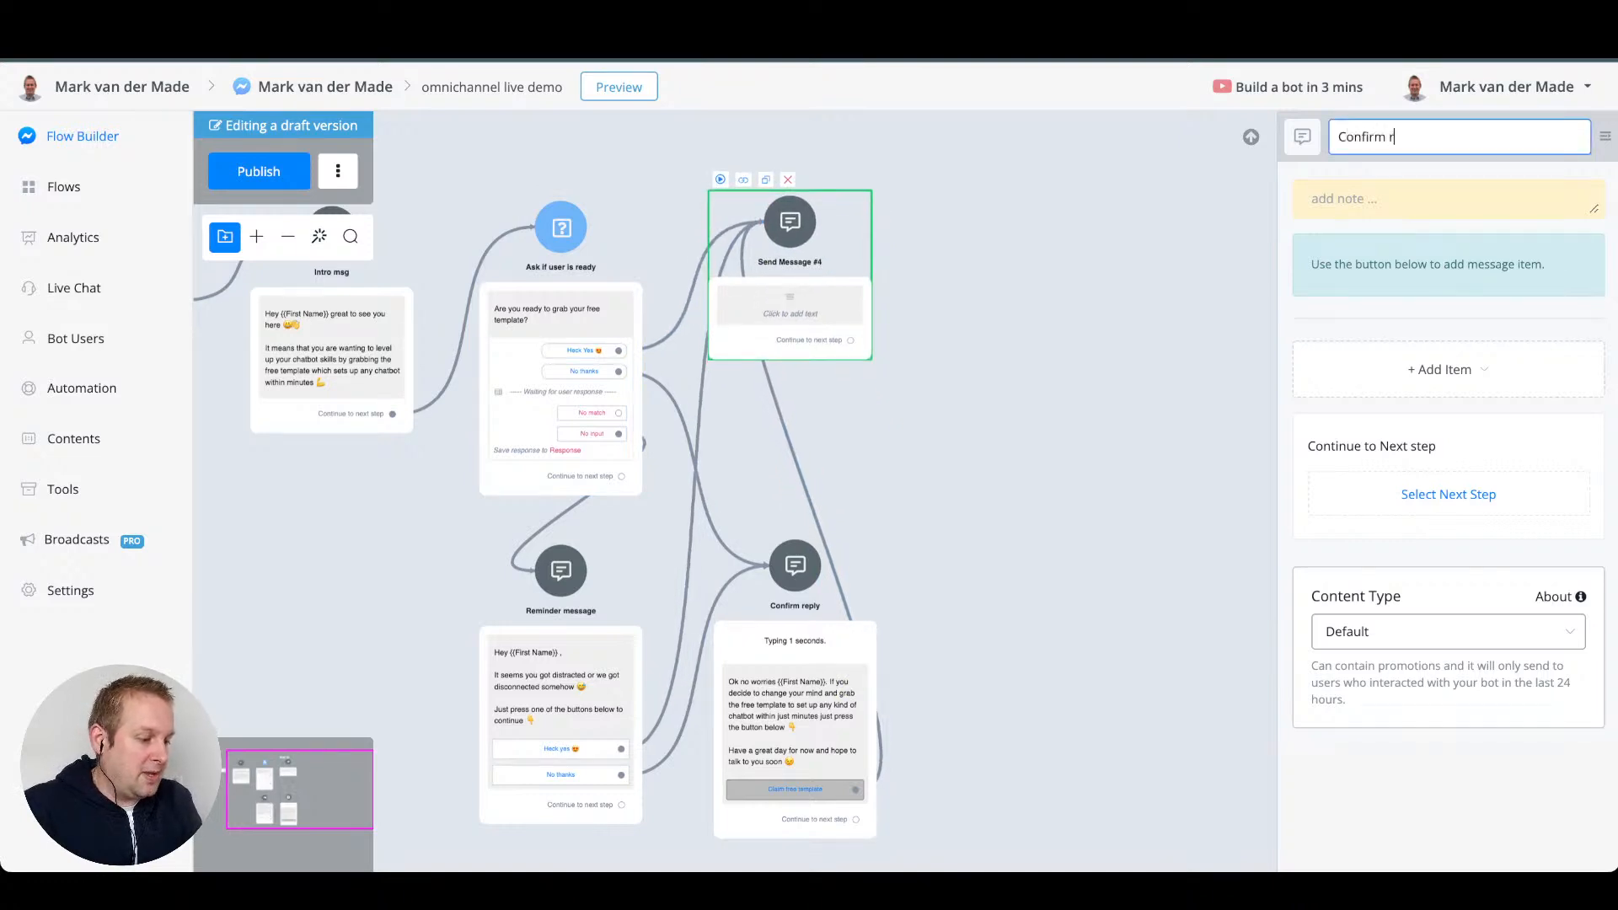
key("Return")
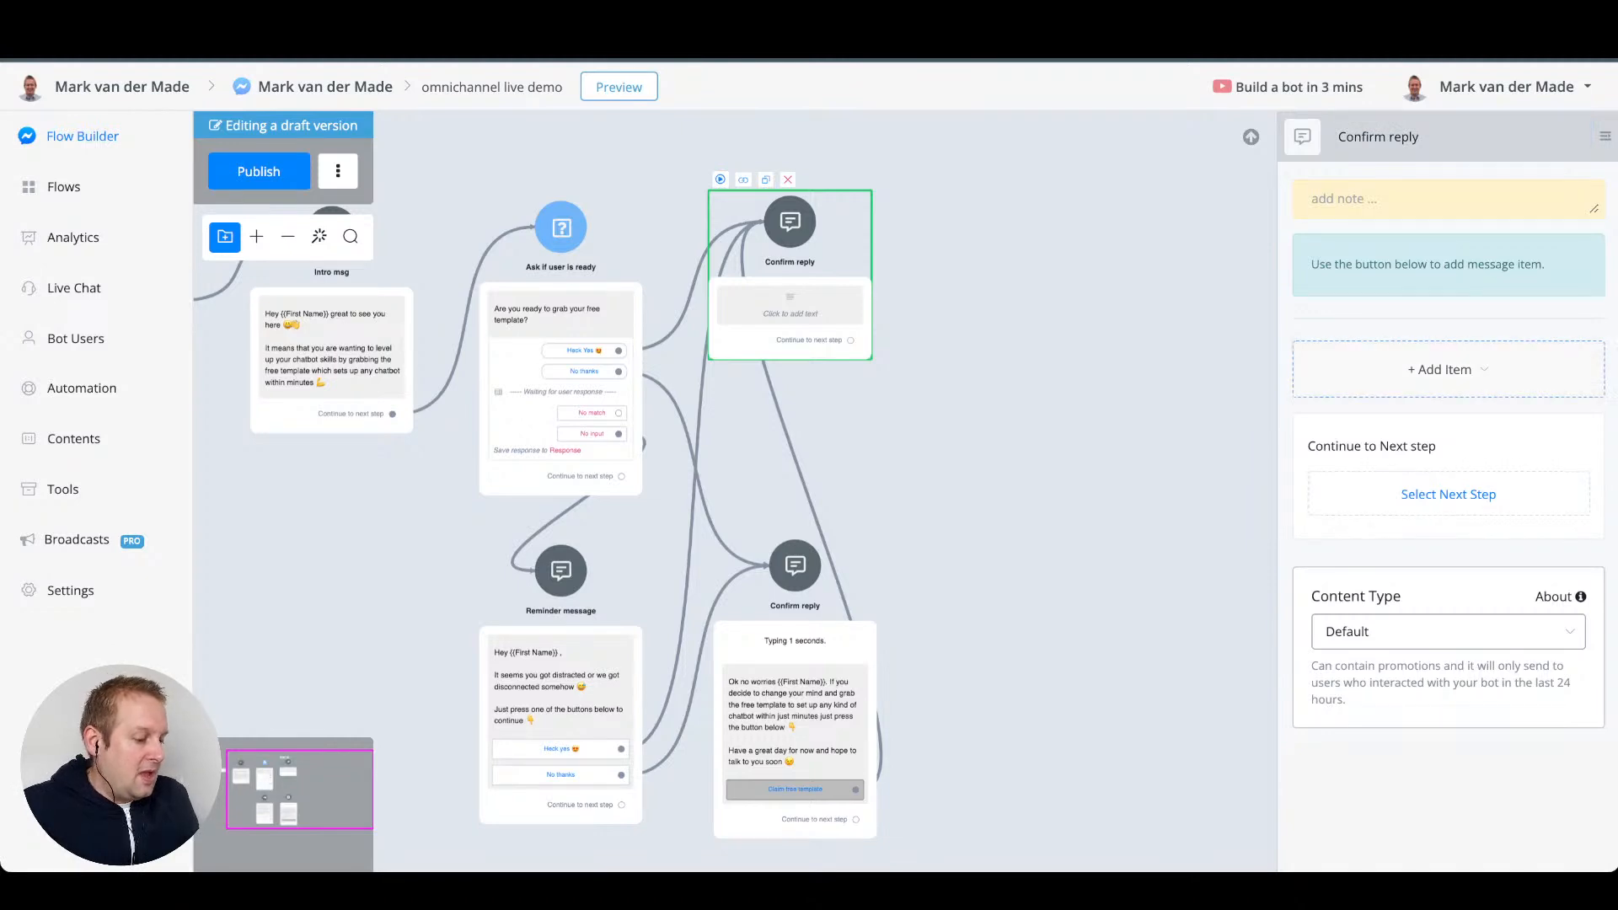
left_click(1448, 370)
left_click(1352, 517)
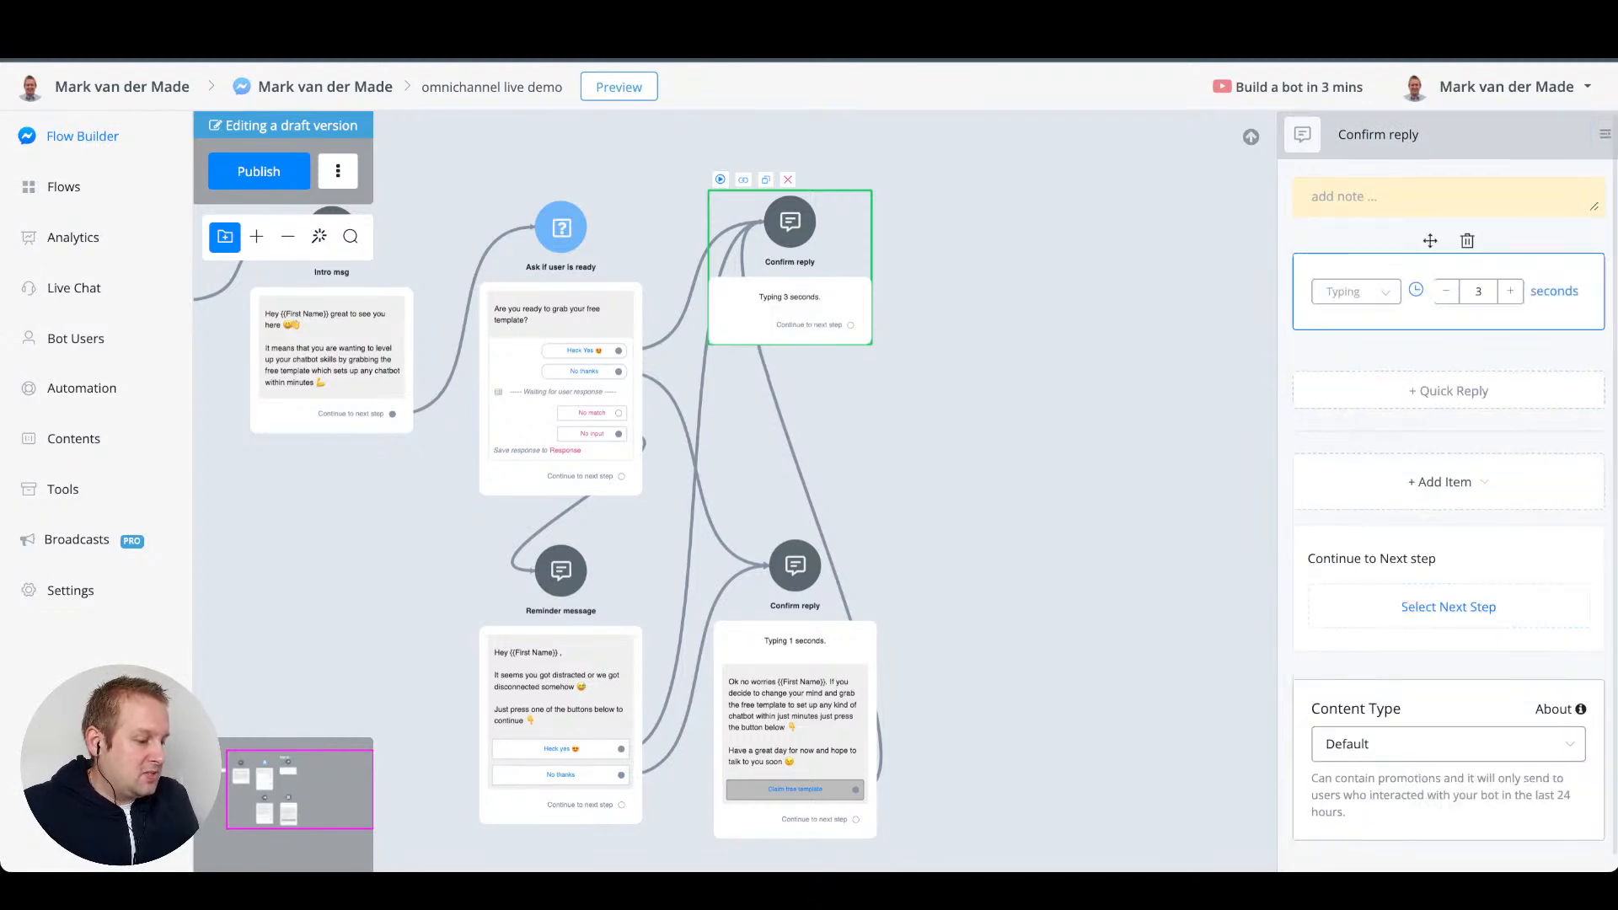
left_click(1447, 292)
left_click(1446, 291)
- Add a text item reading "Perfect! Let's get you set up" with a grinning emoji to the new Confirm reply step
left_click(1448, 482)
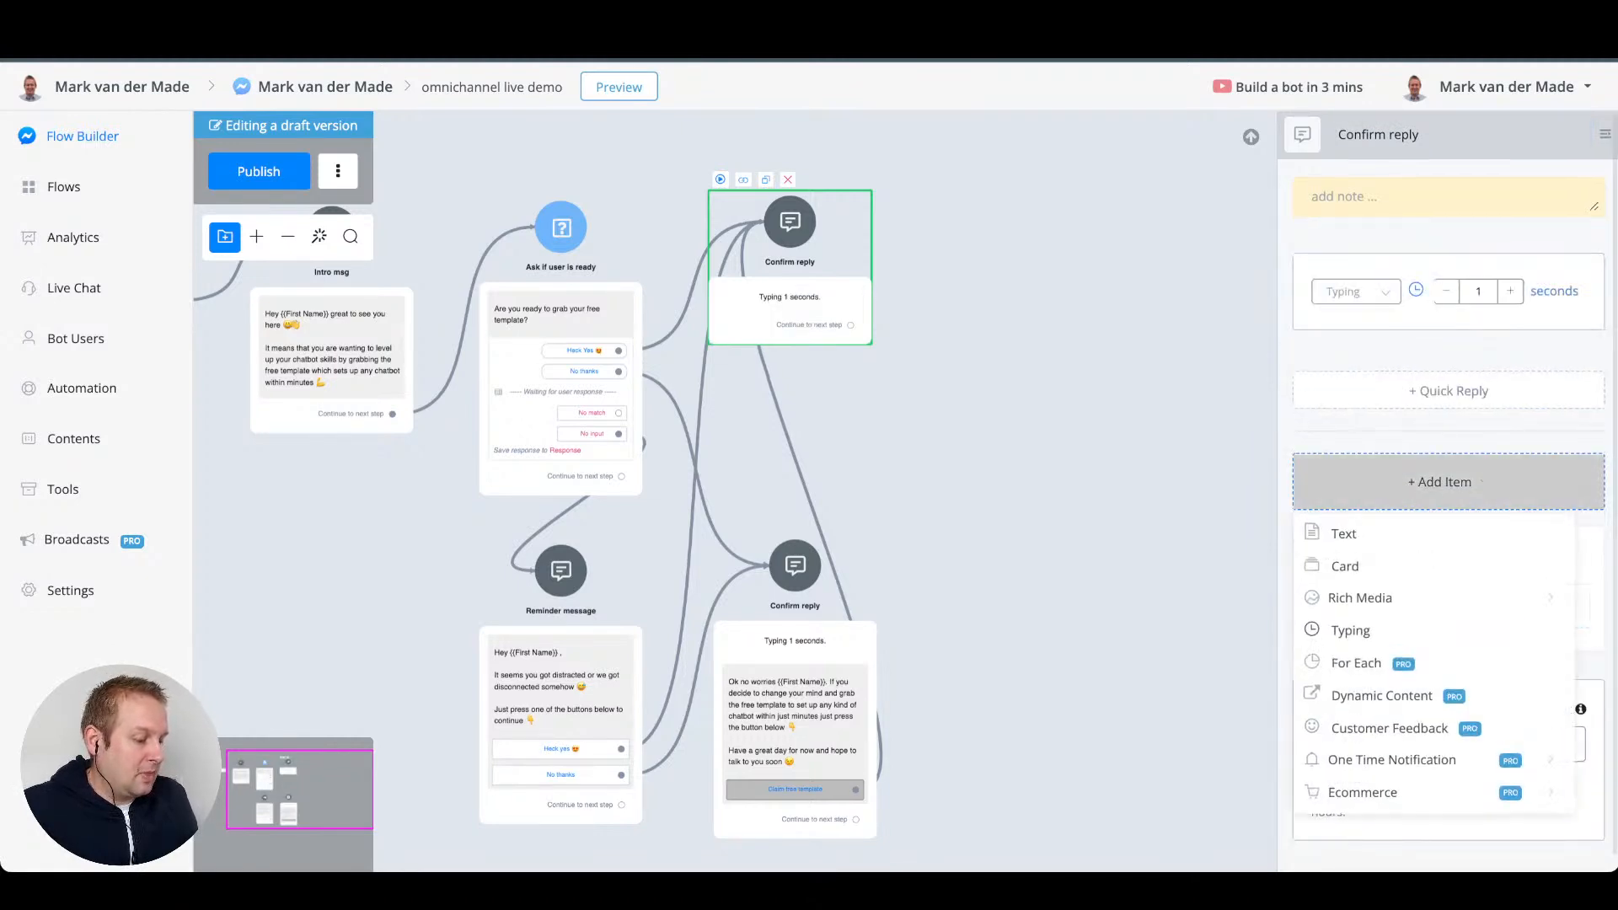
left_click(1352, 534)
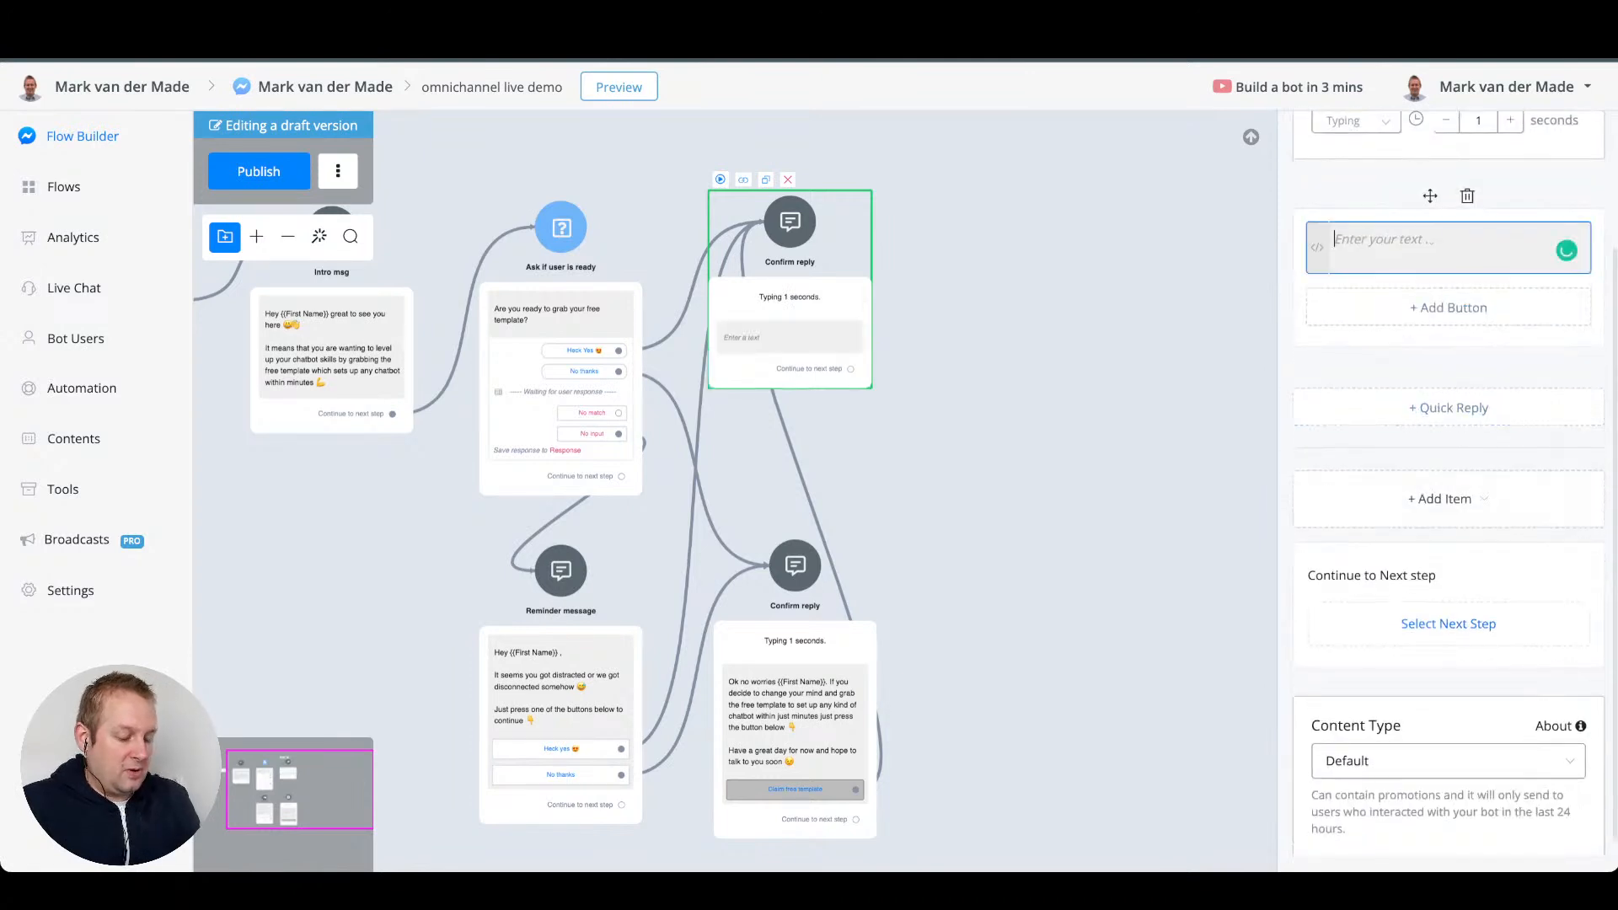
type("Perfect! Let")
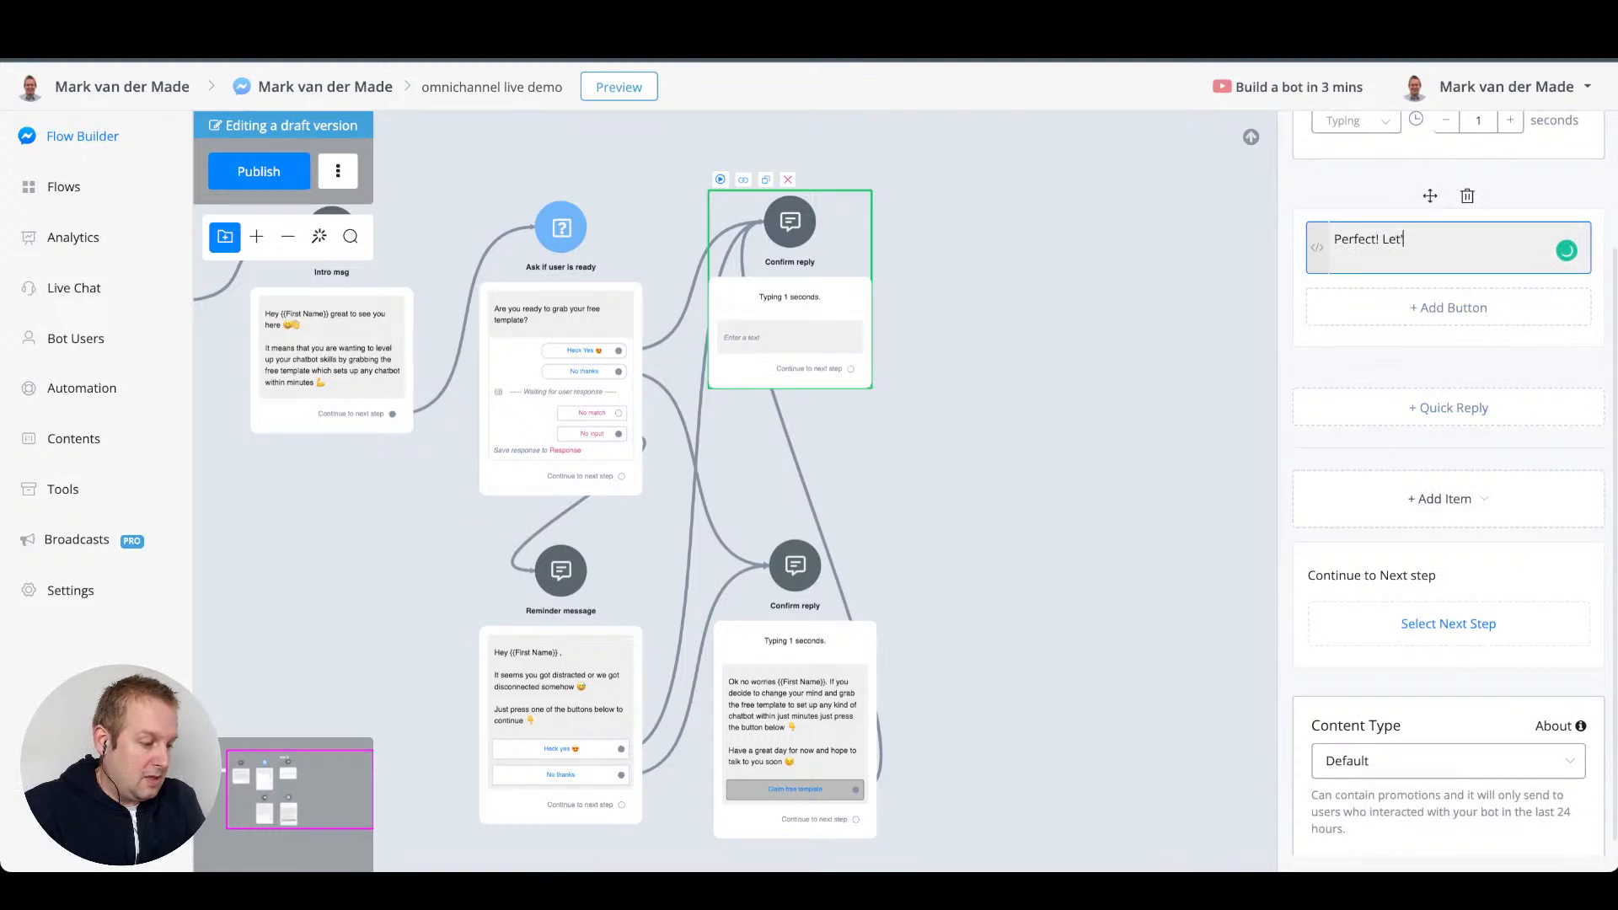
type("'s fet you s")
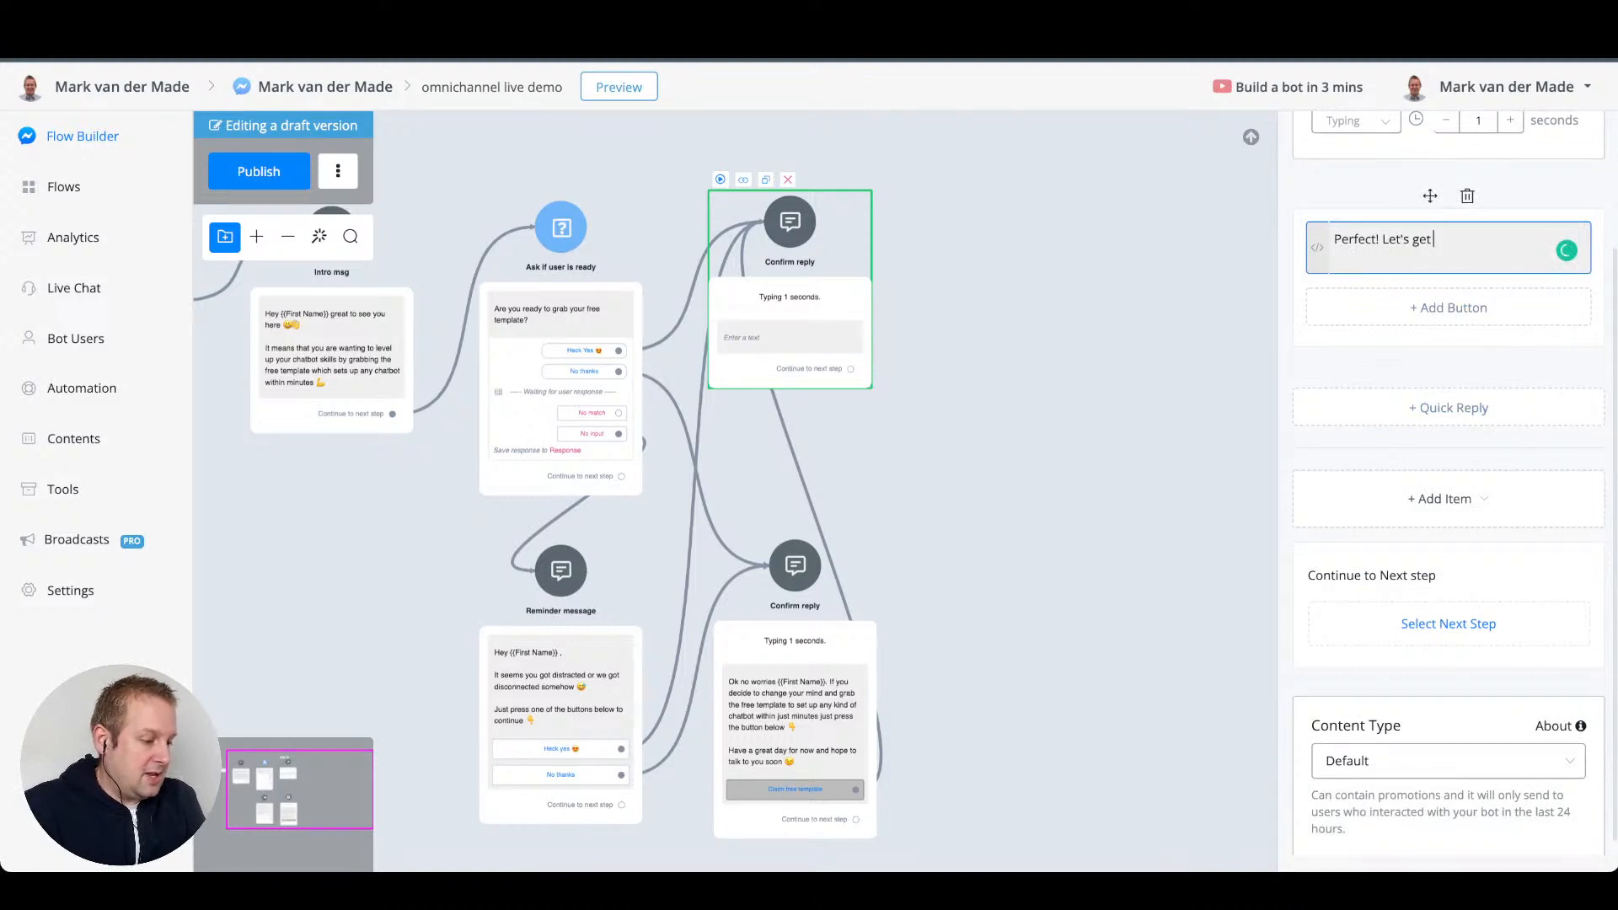
type("et up")
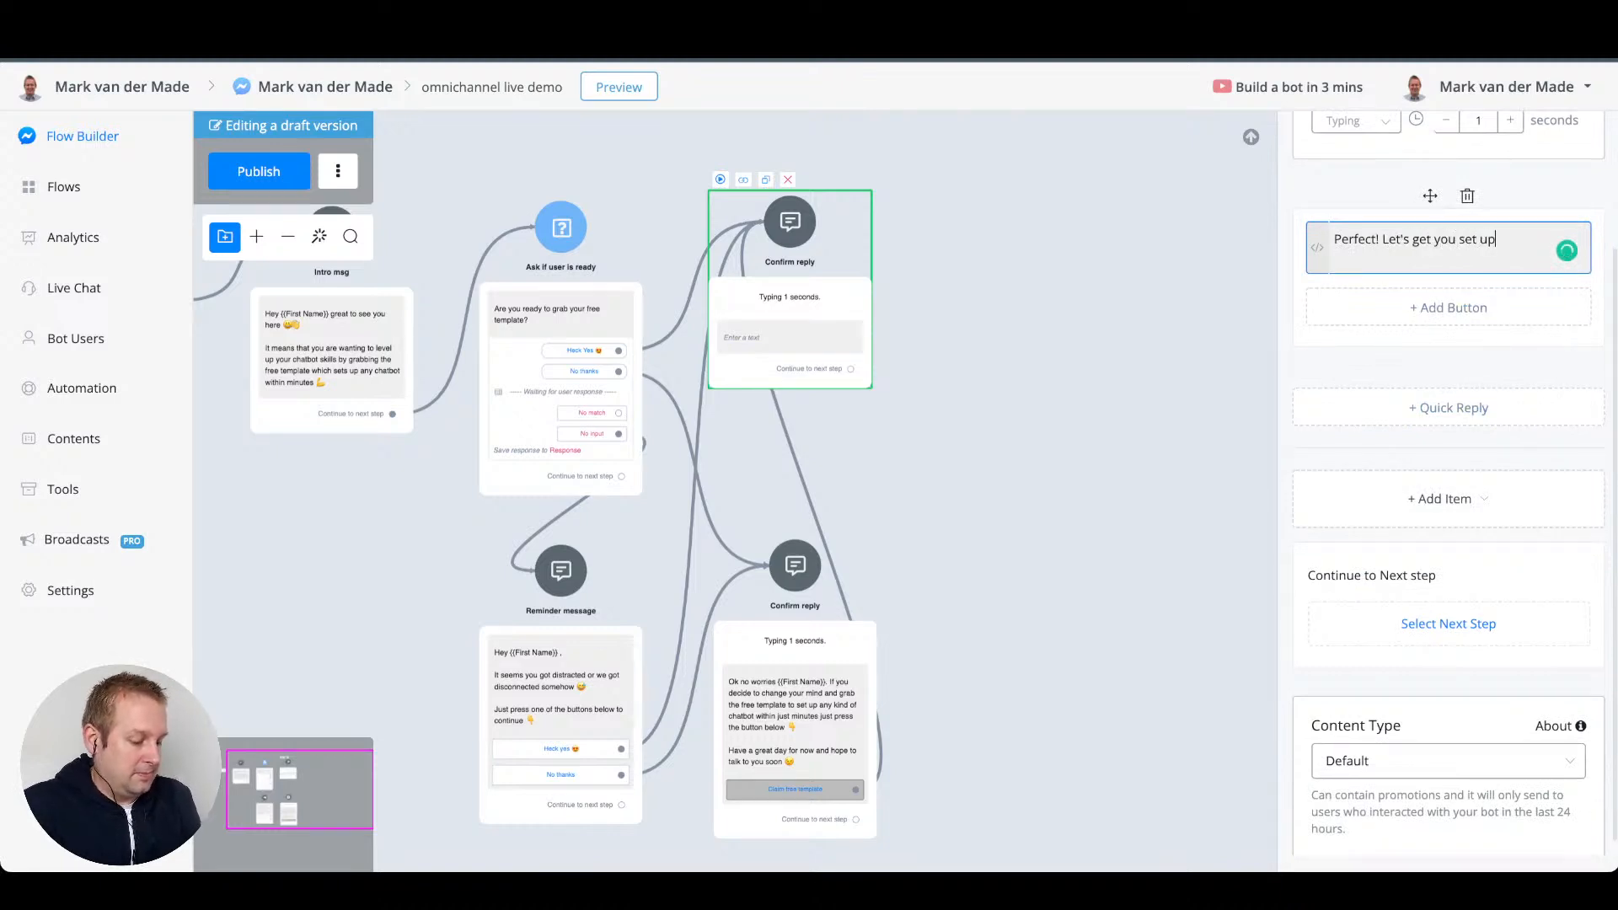
left_click(1317, 248)
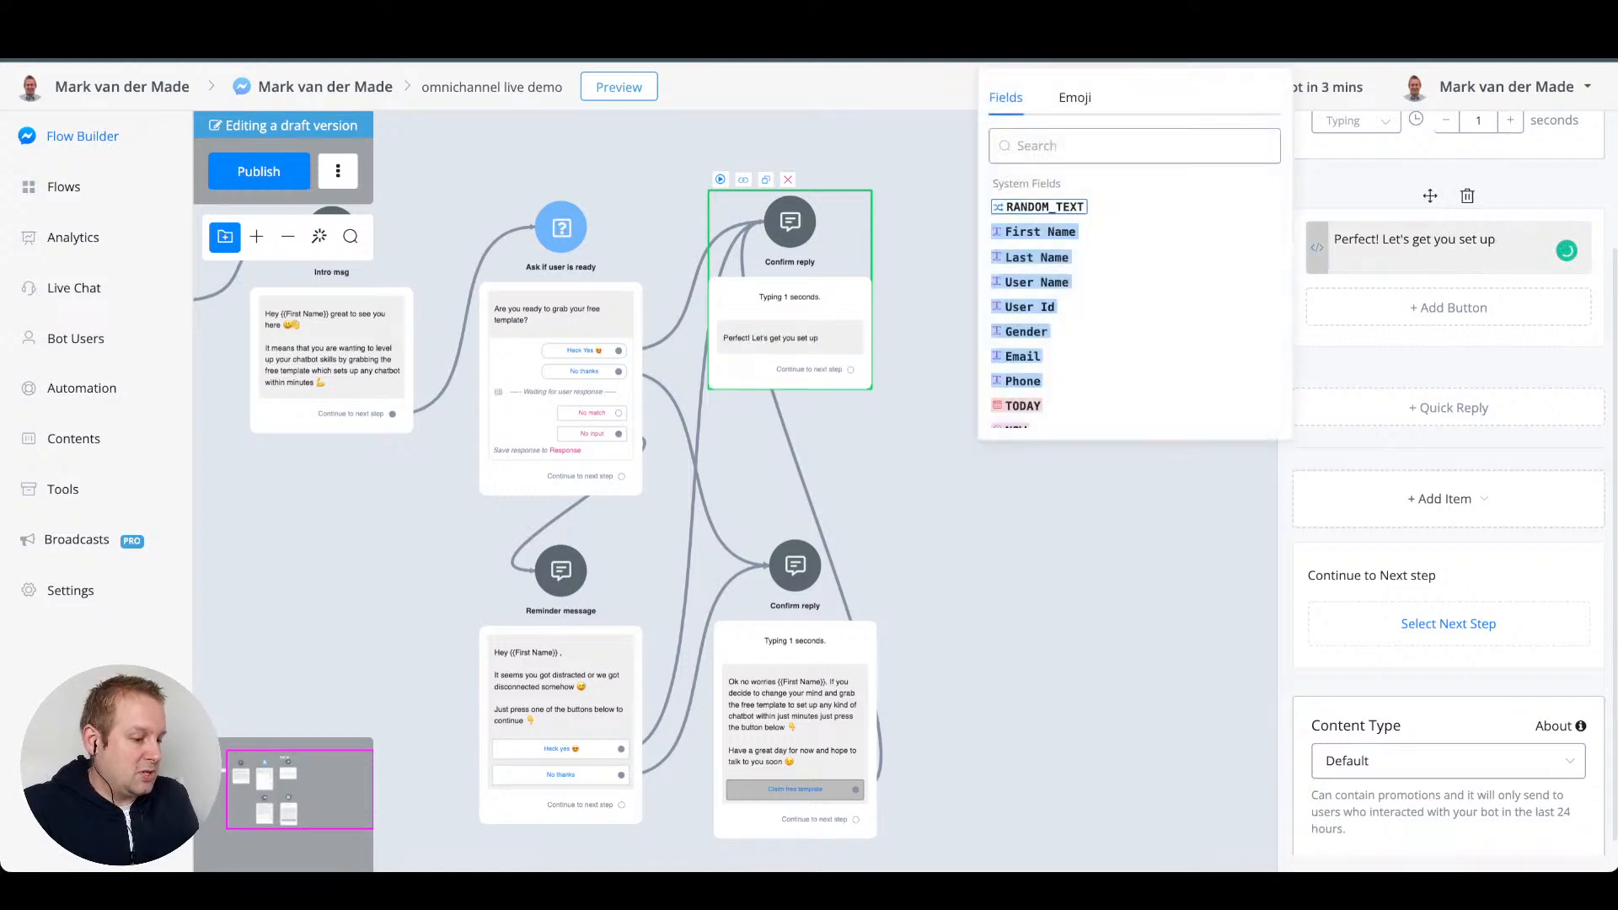
left_click(1074, 98)
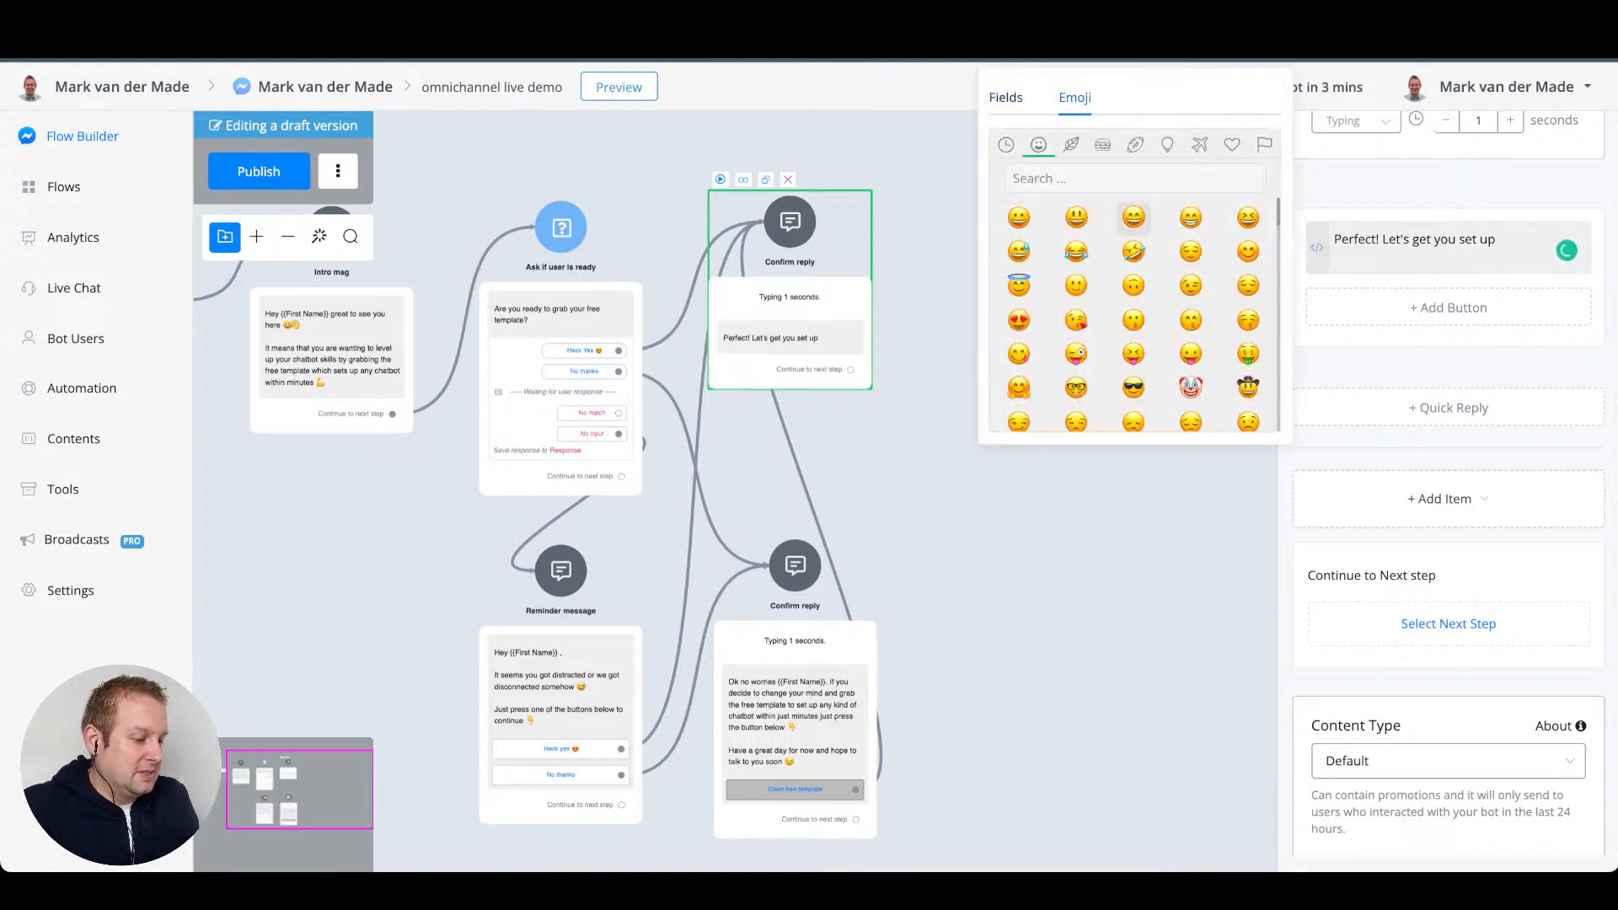
left_click(1190, 218)
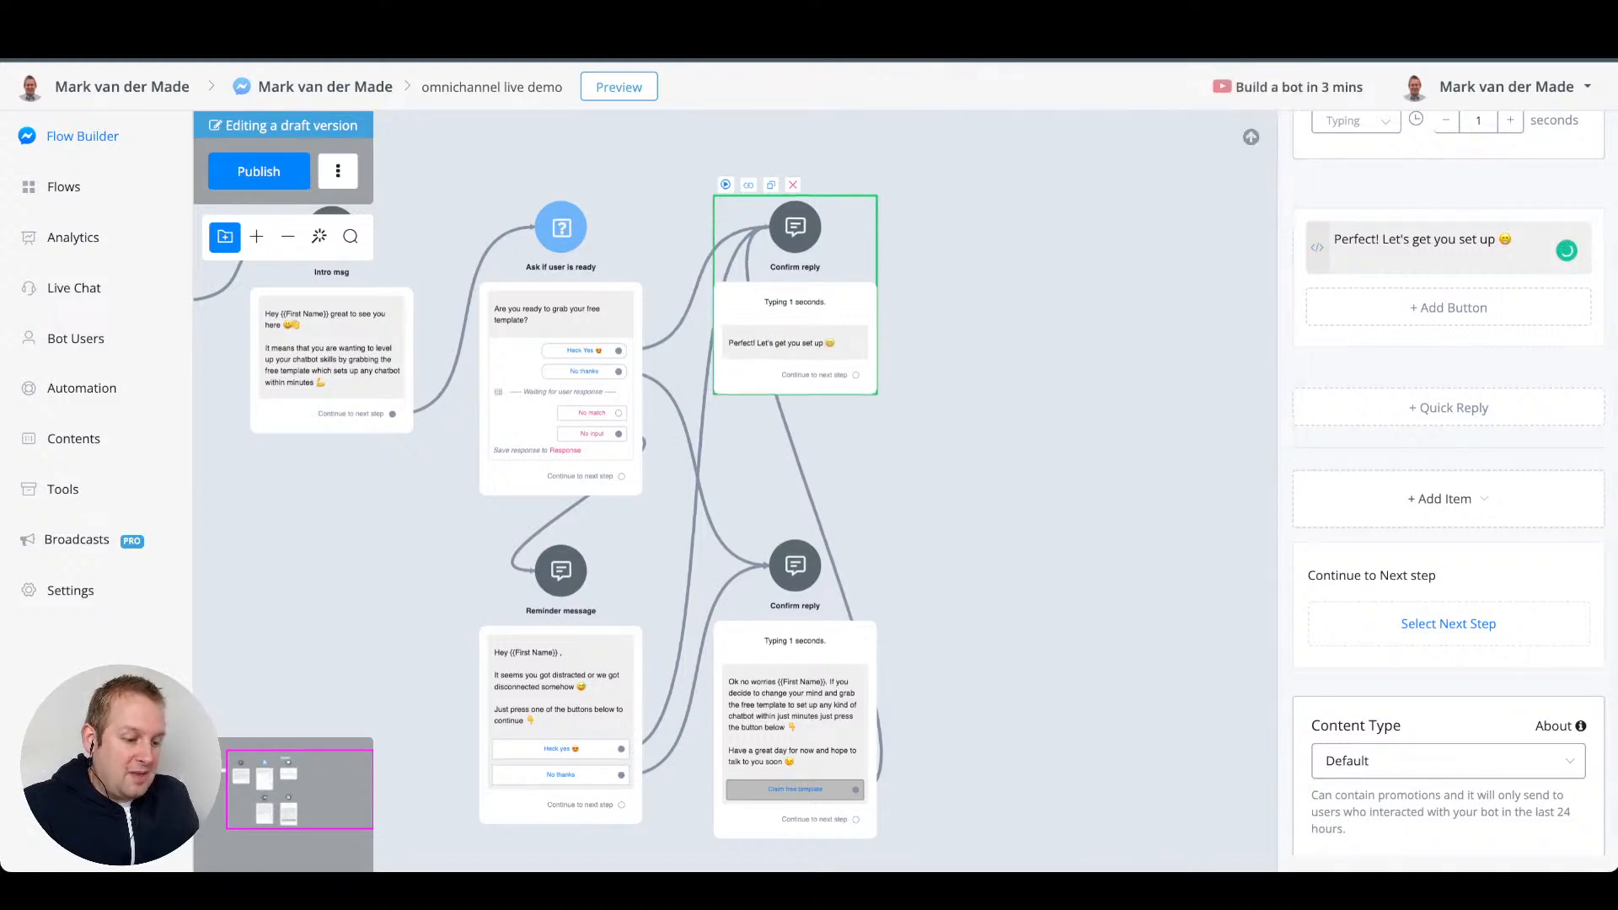
left_click(990, 359)
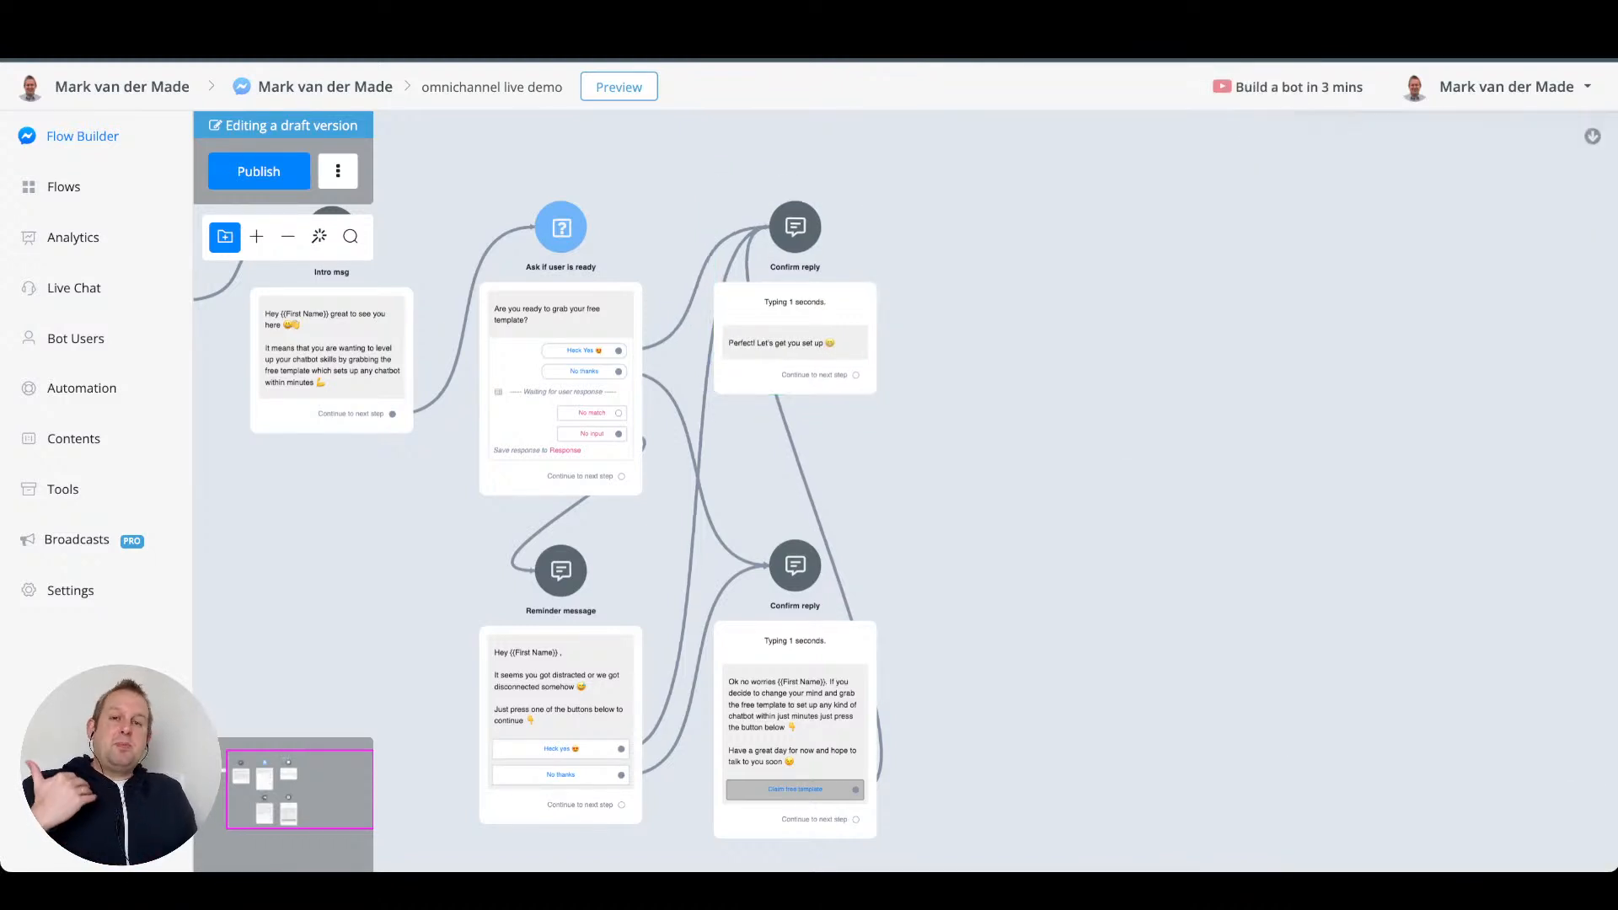
- Add a Condition step as the next step after the "Perfect! Let's get you set up" message
scroll(990, 359, "down", 3)
left_click_drag(990, 359, 817, 360)
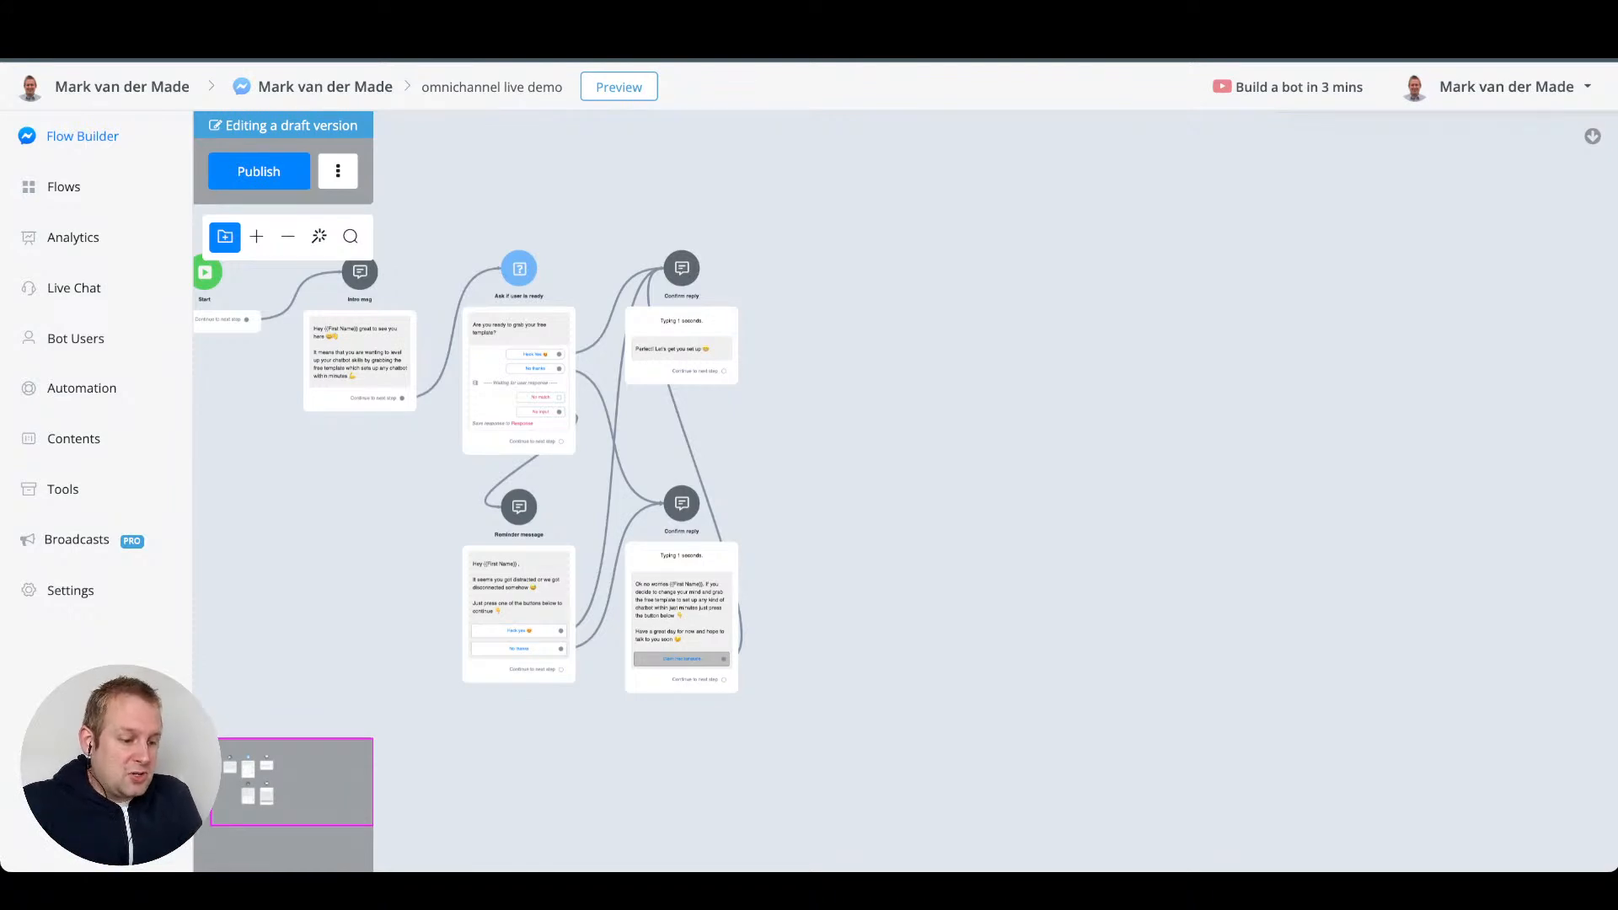
scroll(763, 367, "up", 3)
scroll(758, 359, "down", 1)
left_click_drag(753, 350, 804, 277)
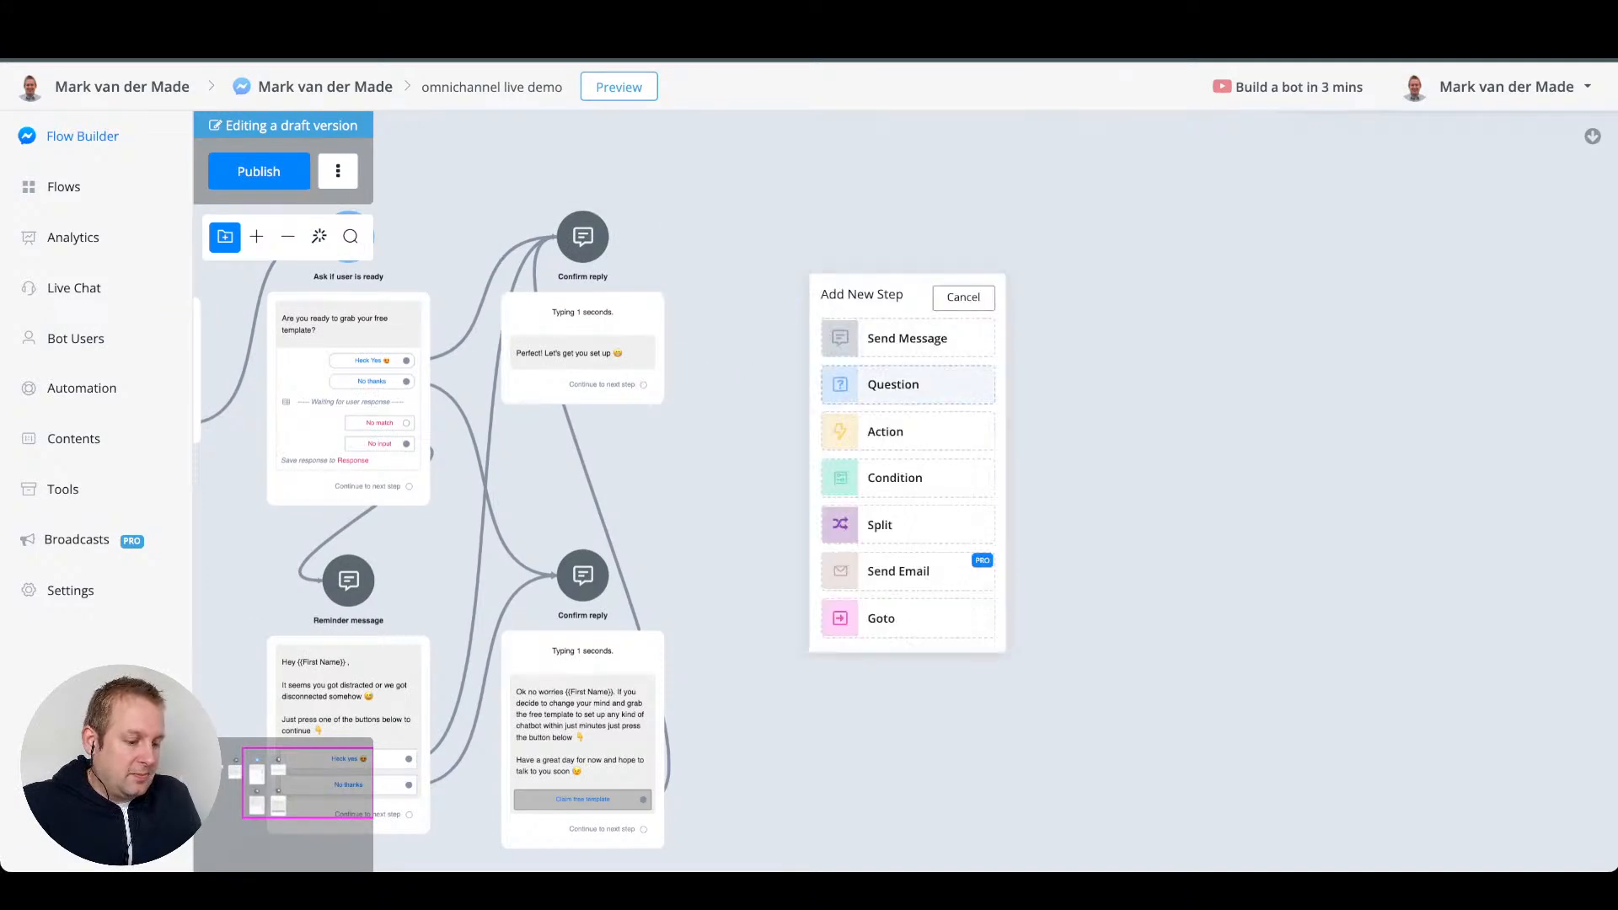
left_click(963, 297)
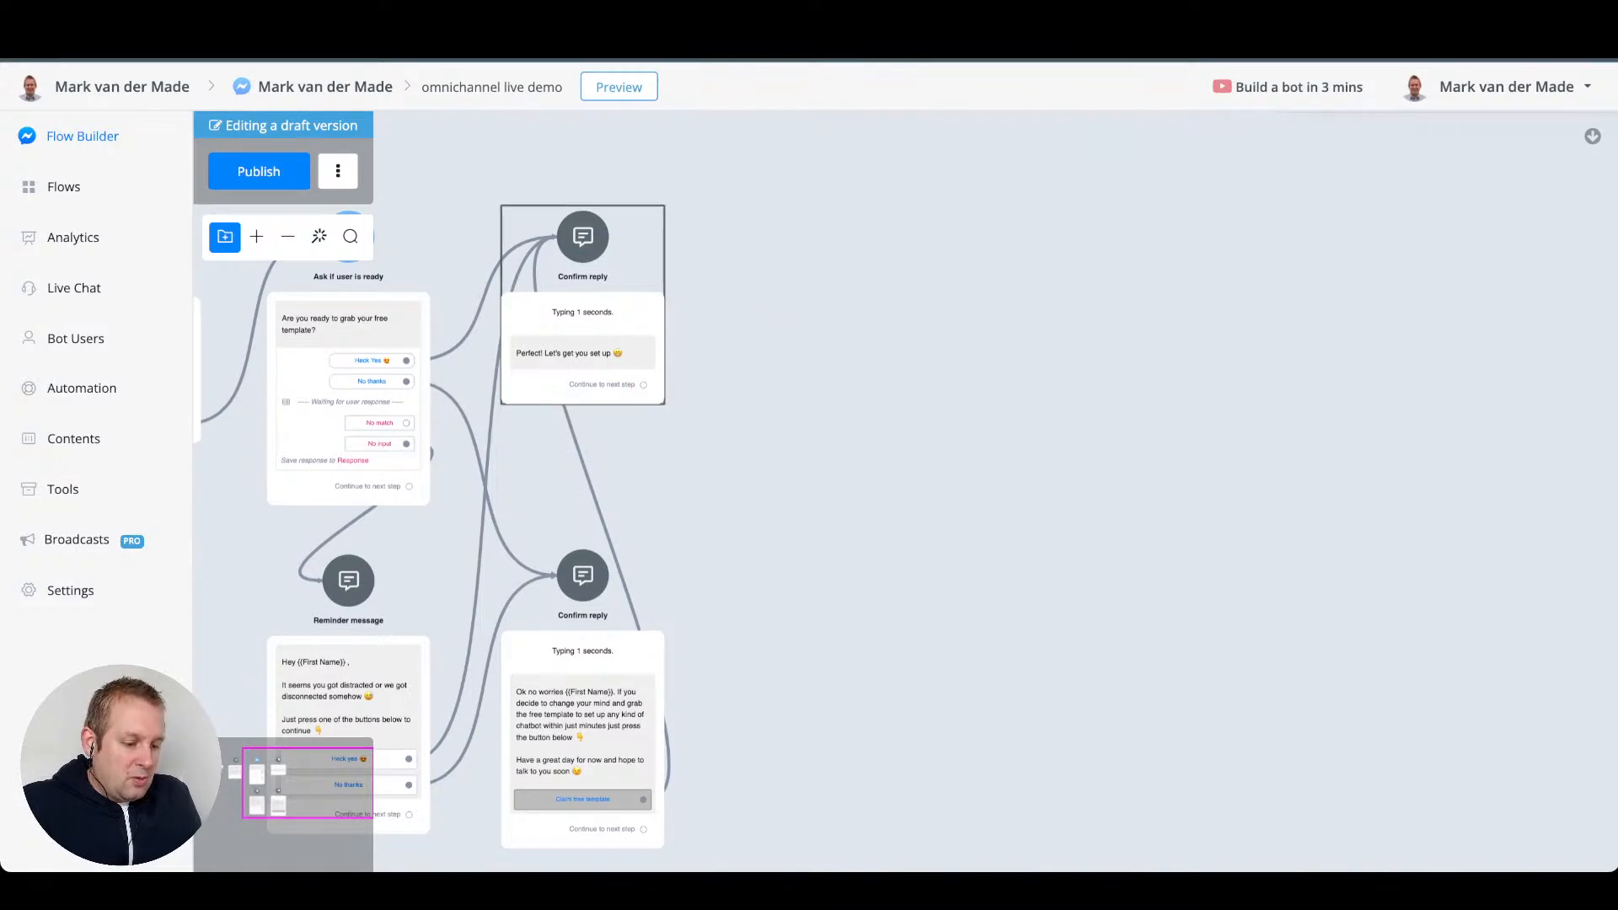
left_click_drag(644, 384, 802, 305)
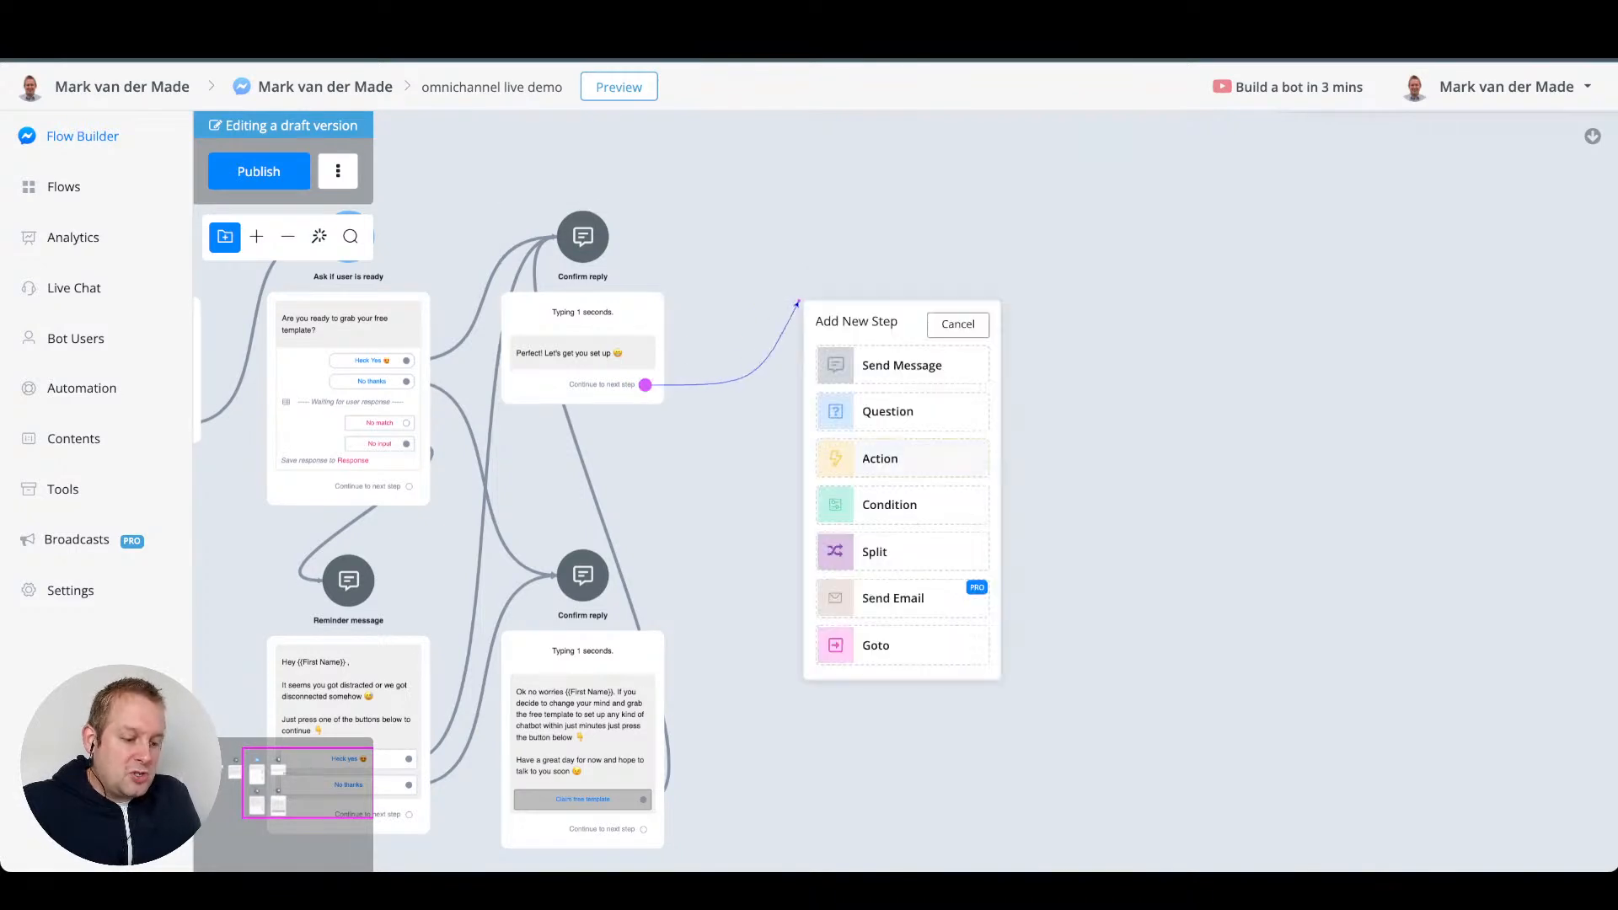
left_click(894, 504)
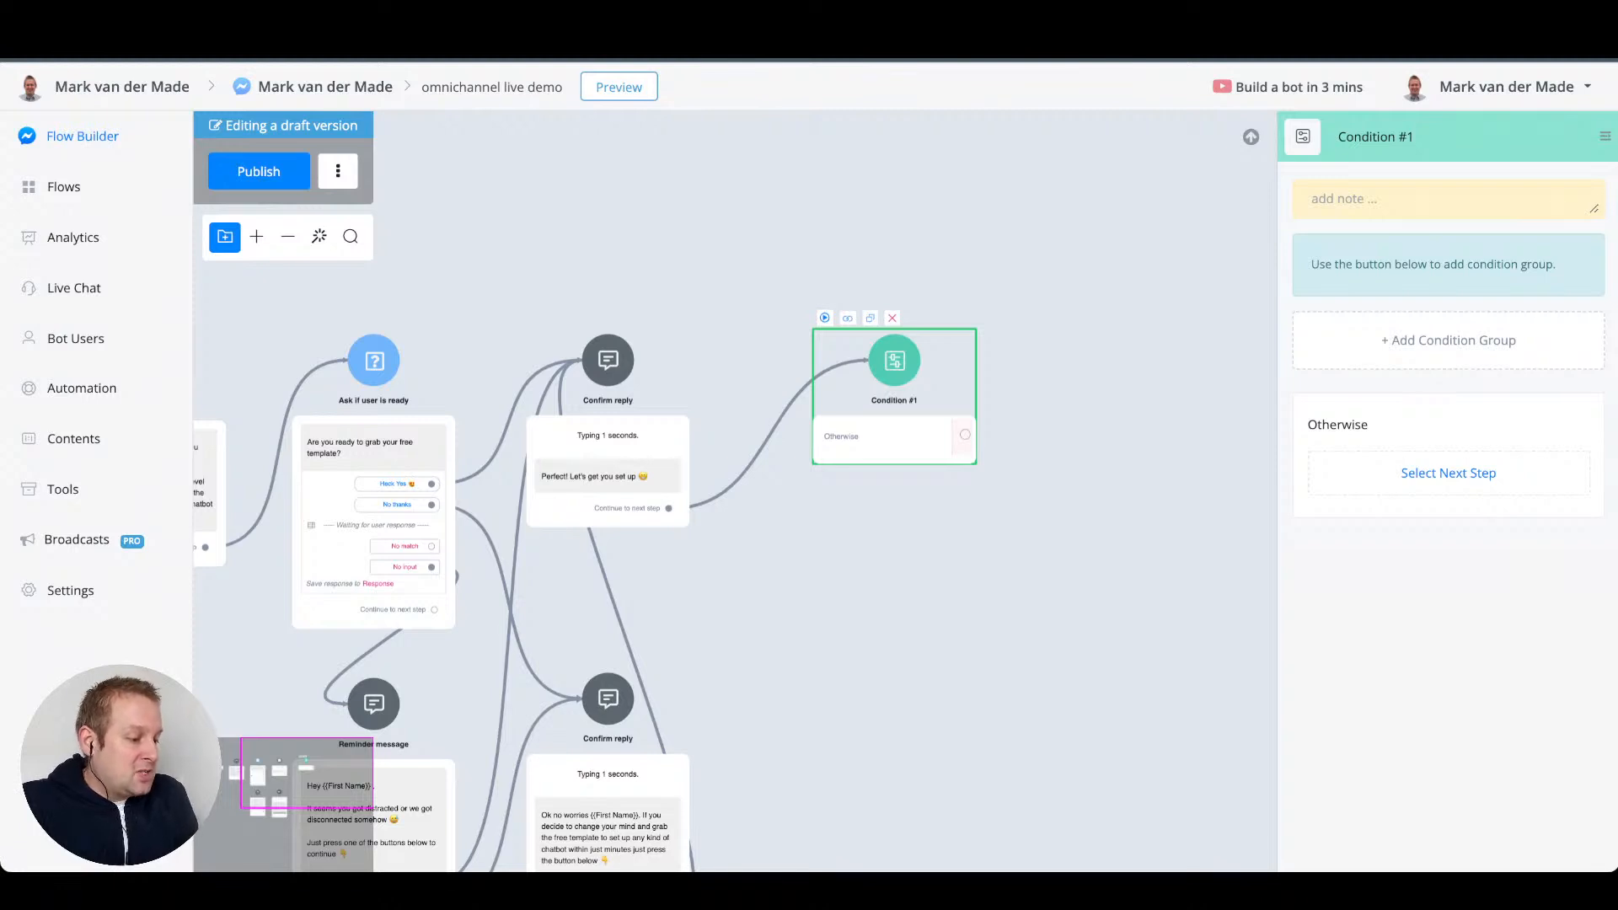
- Add a condition group to the Condition step and rename the step as "Check if email exists"
left_click(1449, 341)
triple_click(1411, 136)
type("Check if email e")
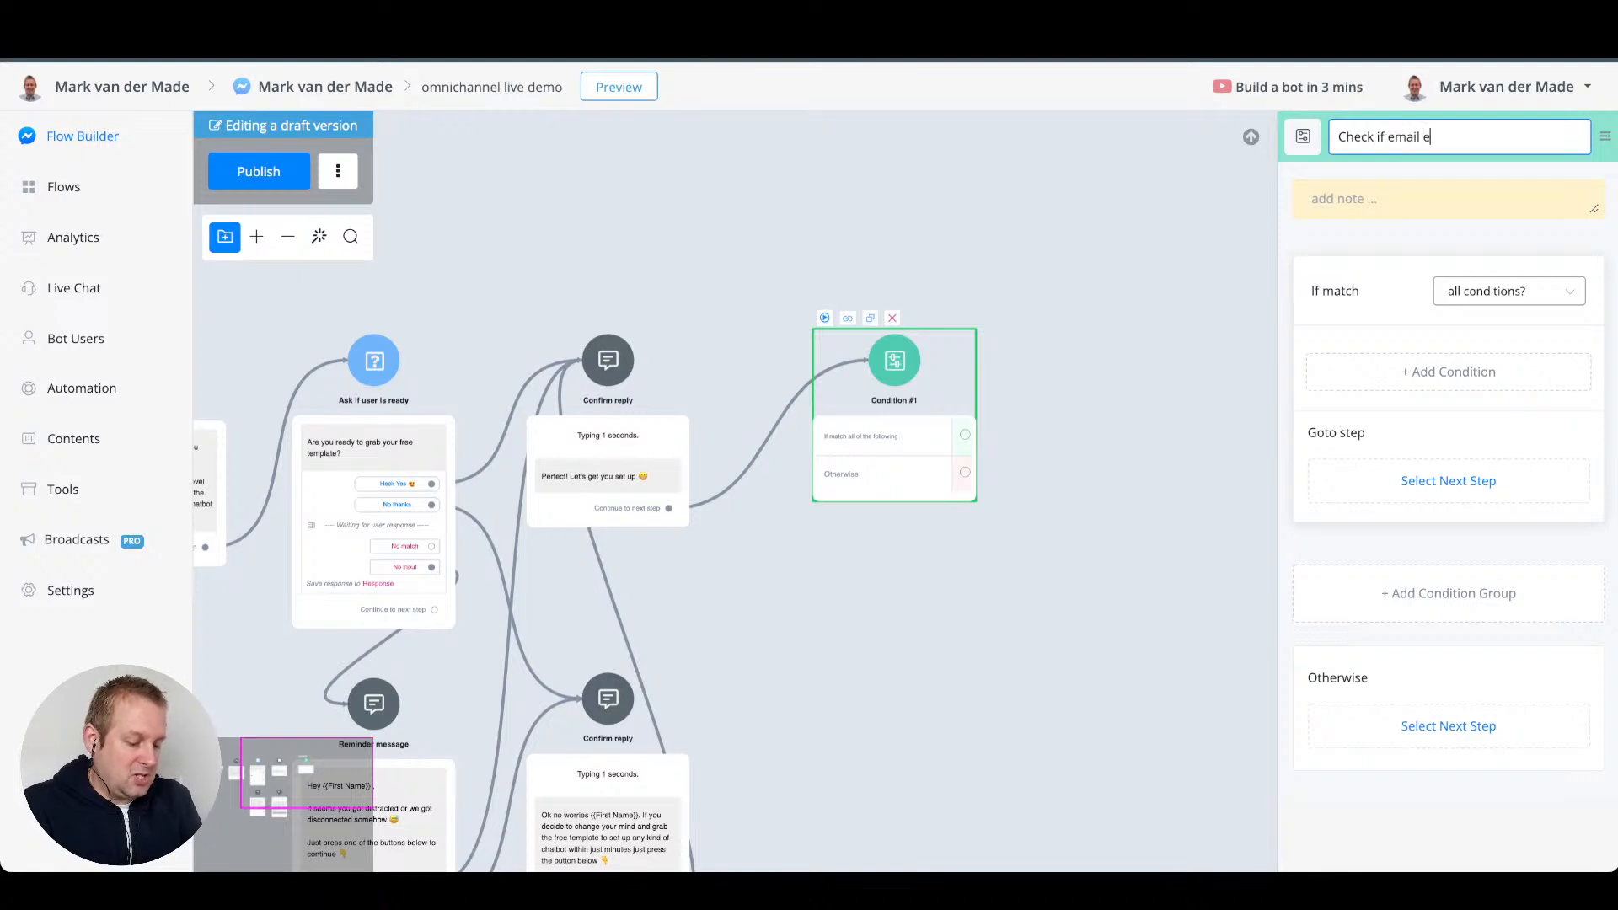
type("xists")
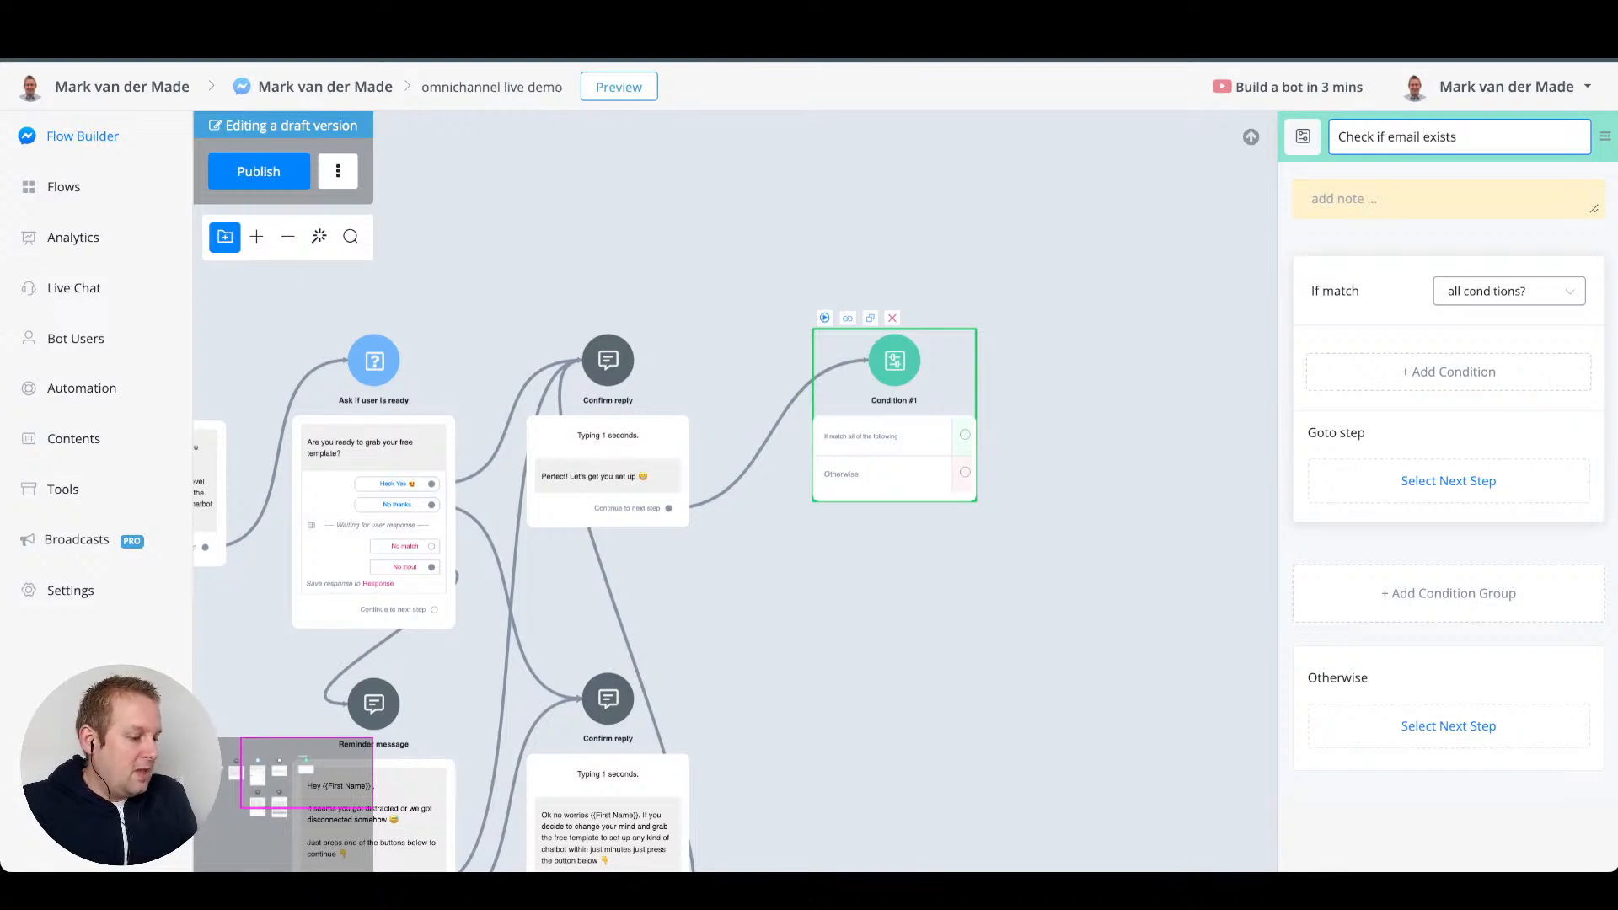
- Add the condition that the Email system field has any value to the "Check if email exists" step
left_click(1448, 371)
left_click(863, 206)
type("email")
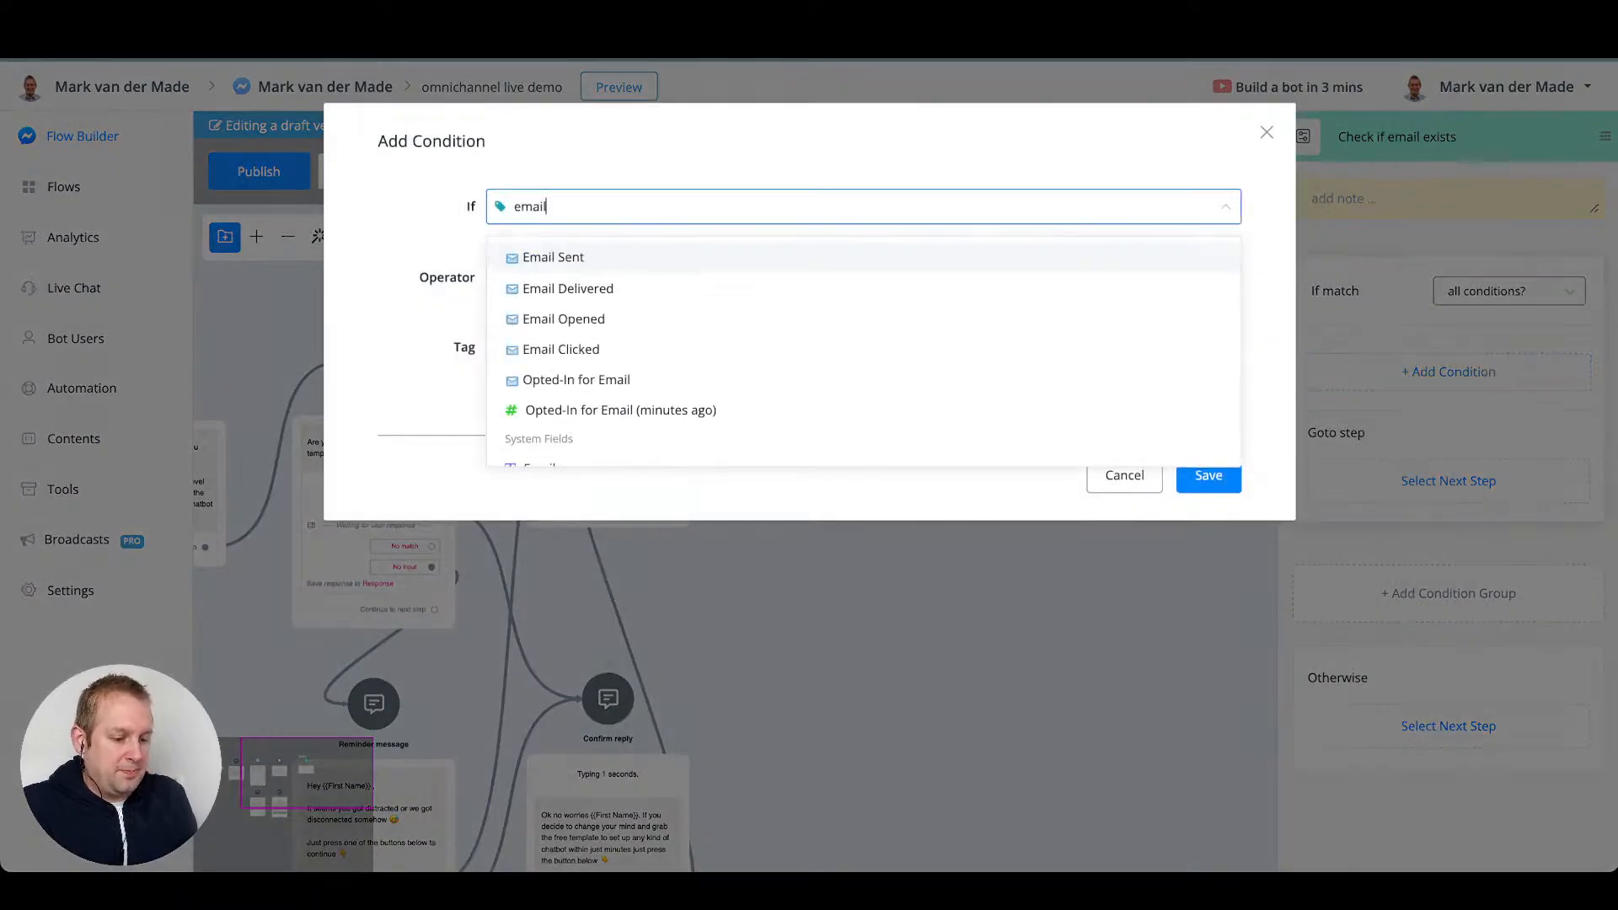
key("Down")
key("Down")
key("Down")
key("Down")
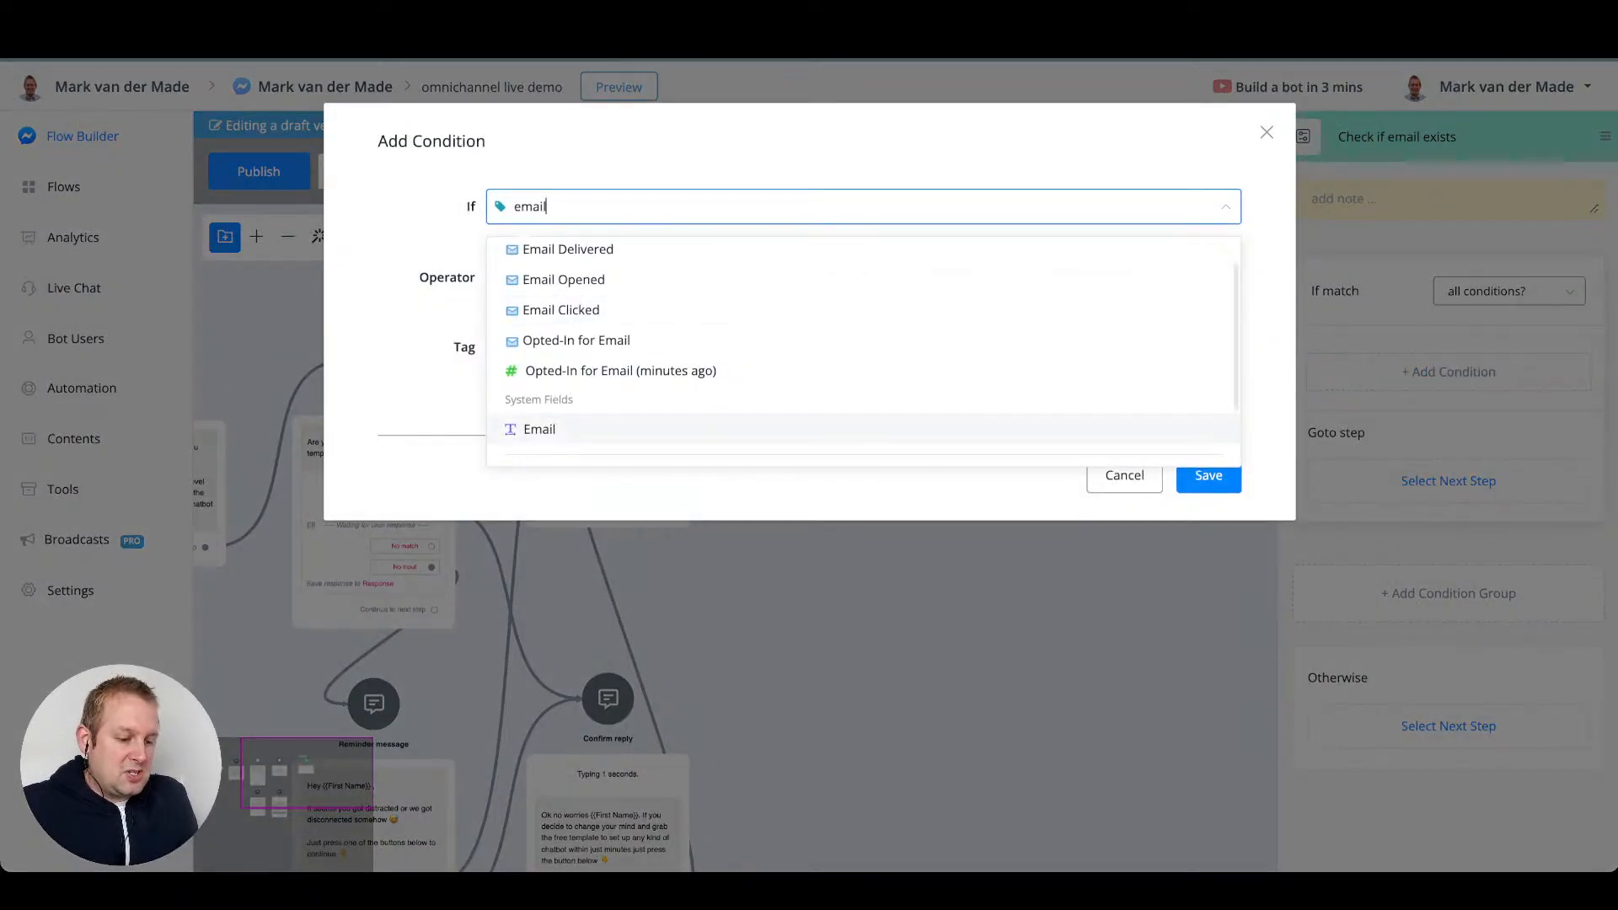
left_click(540, 429)
left_click(863, 278)
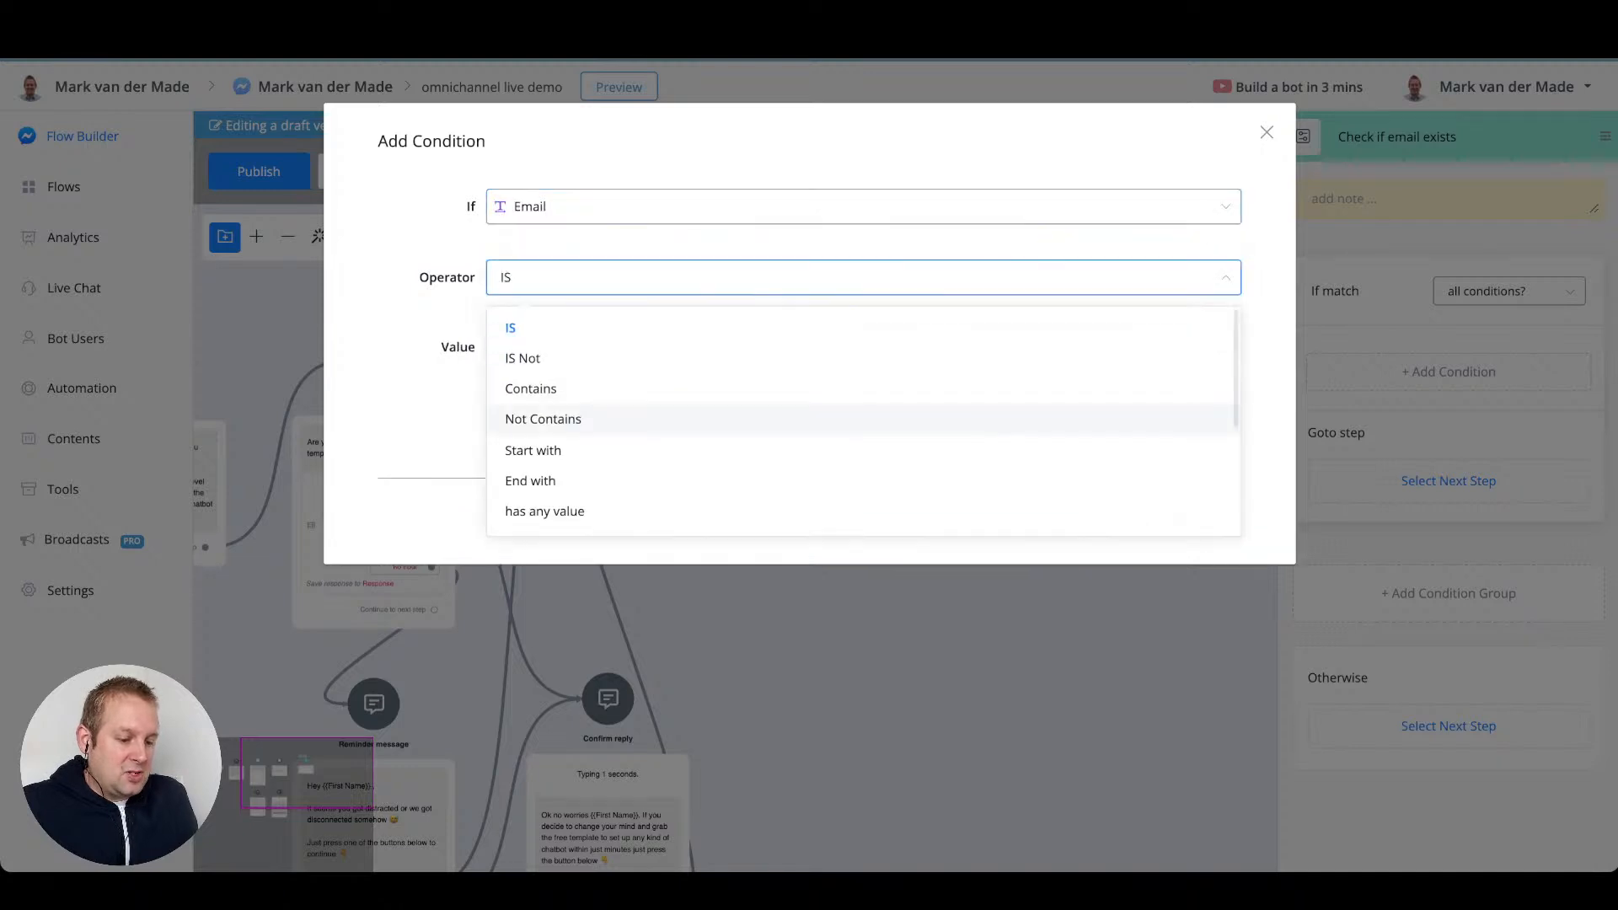
left_click(544, 512)
left_click(1209, 404)
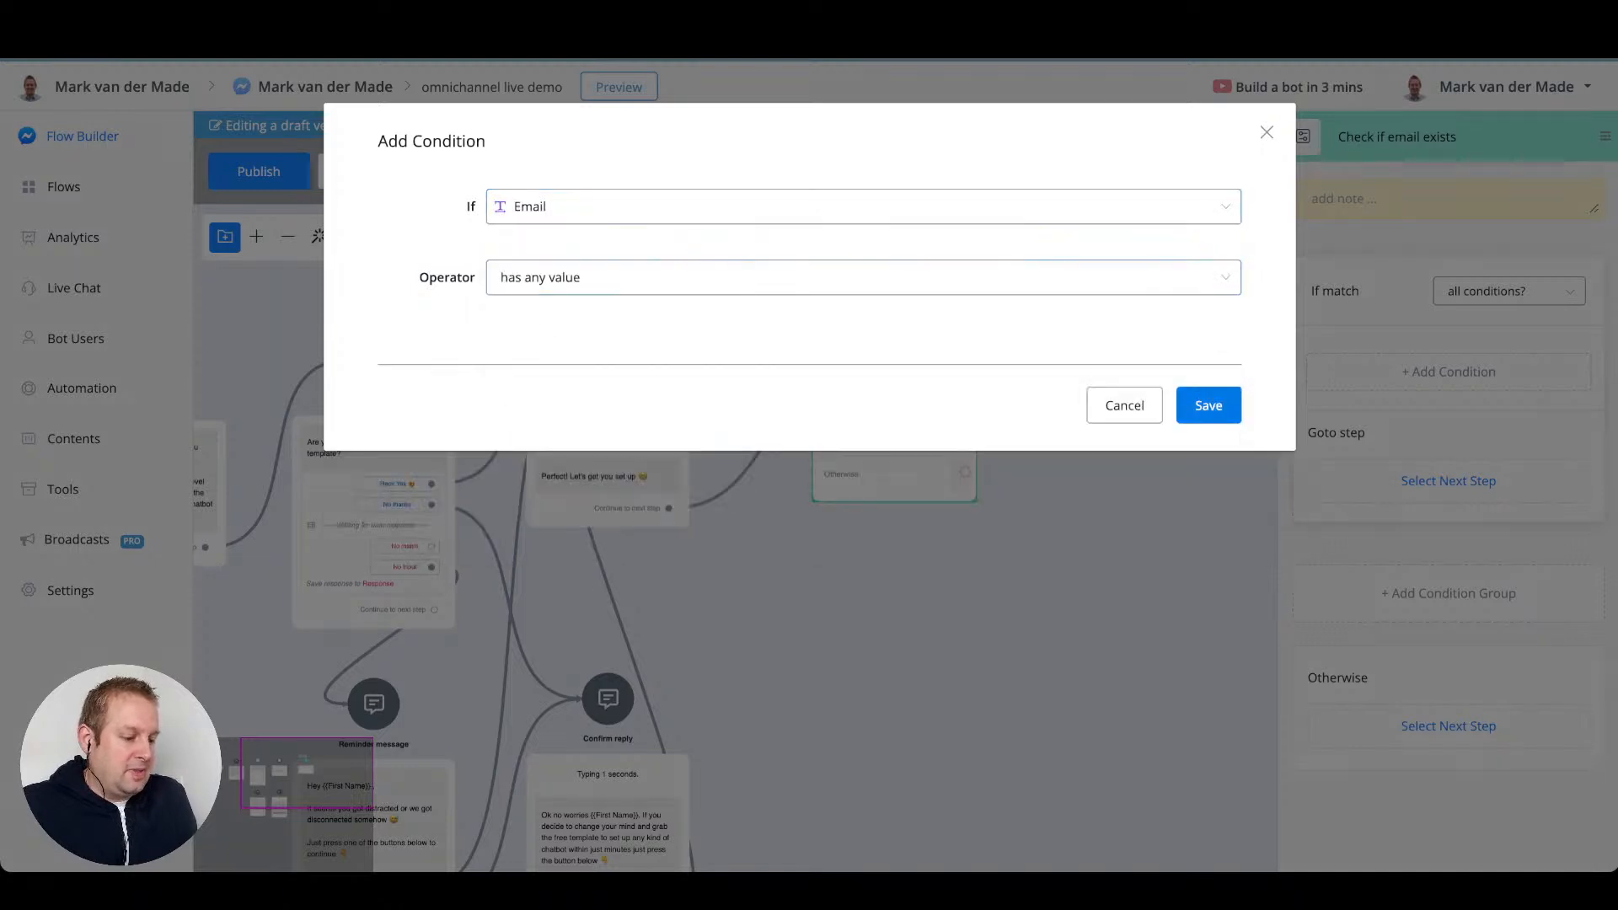
- Add a Question step to the Otherwise branch of the email check and rename it as "Ask for email"
left_click_drag(894, 360, 879, 355)
left_click_drag(876, 581, 894, 447)
left_click_drag(968, 337, 823, 607)
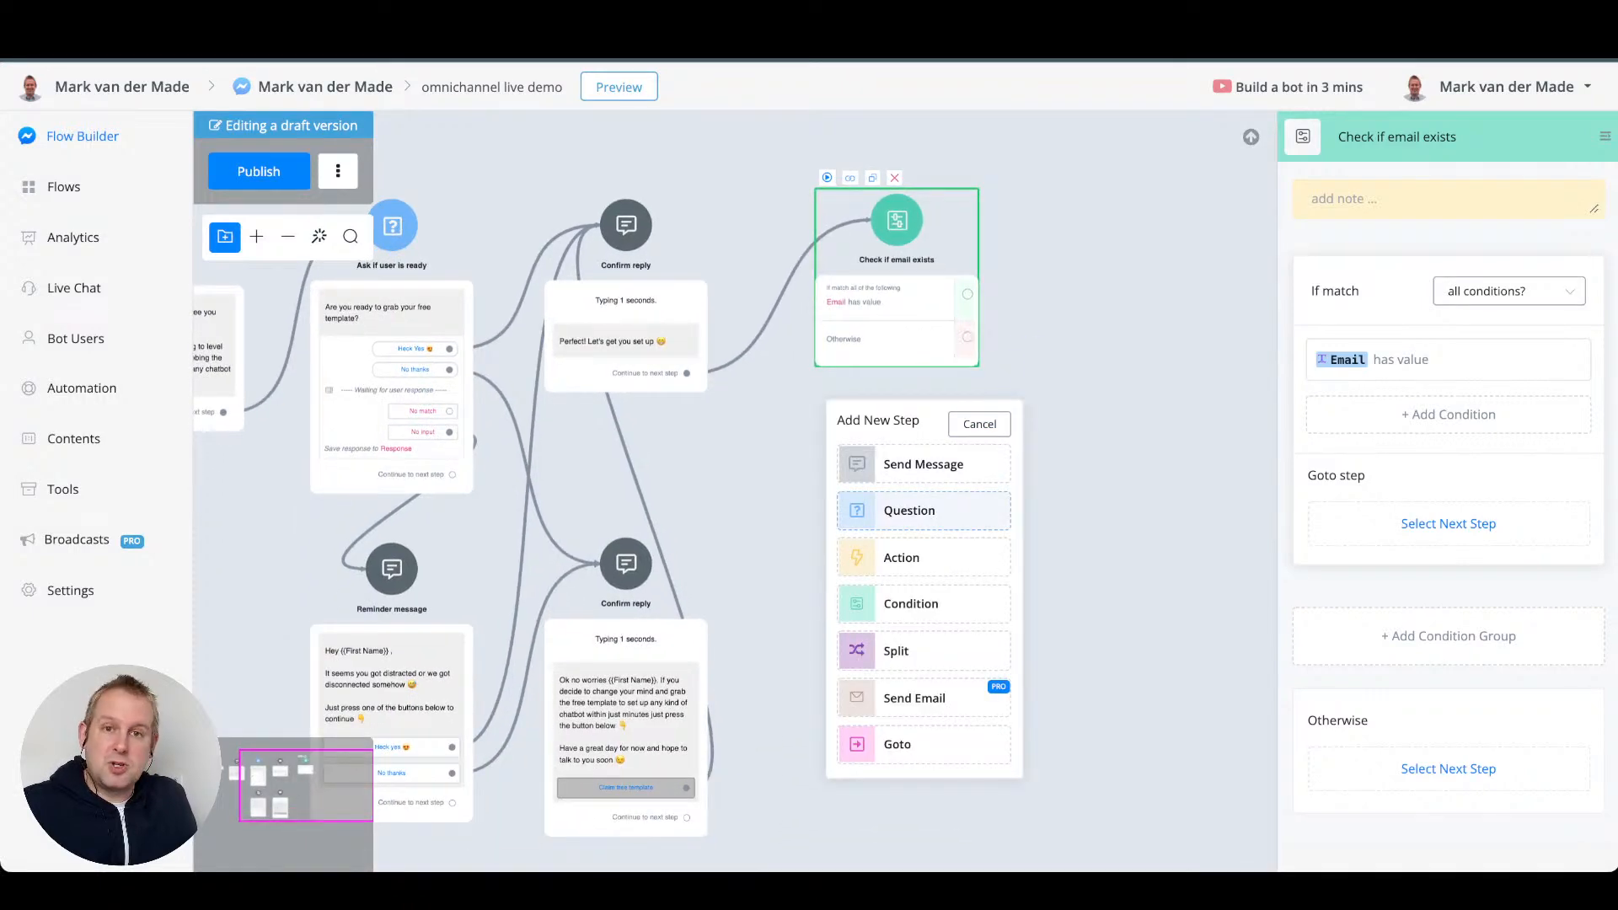
left_click(909, 510)
left_click_drag(906, 439, 894, 361)
triple_click(1451, 136)
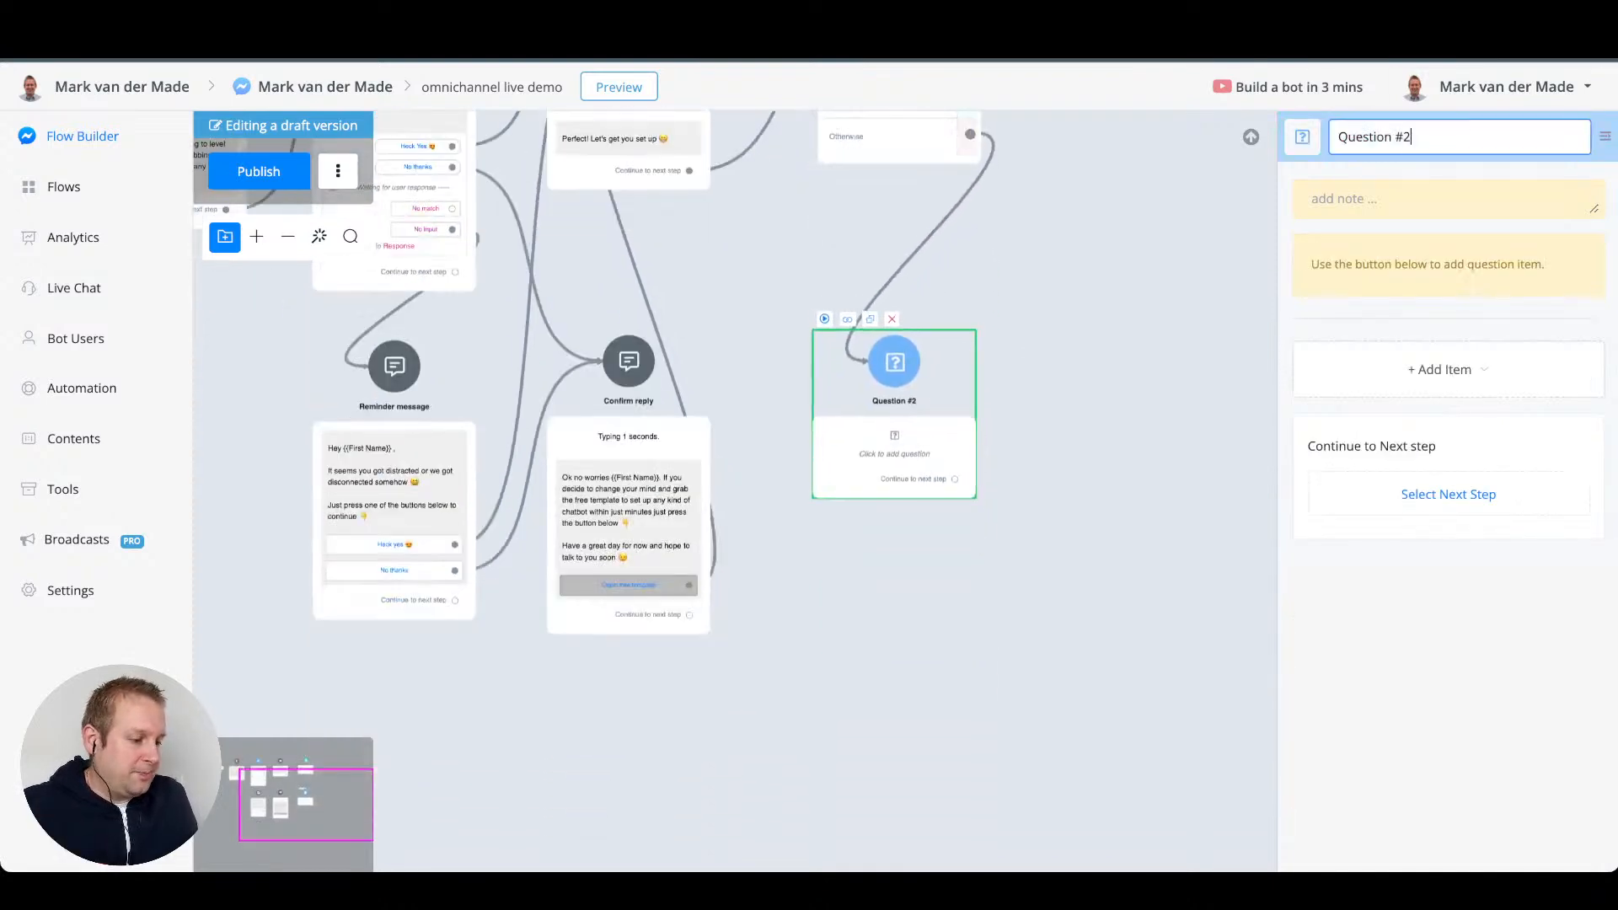
type("Ask for email")
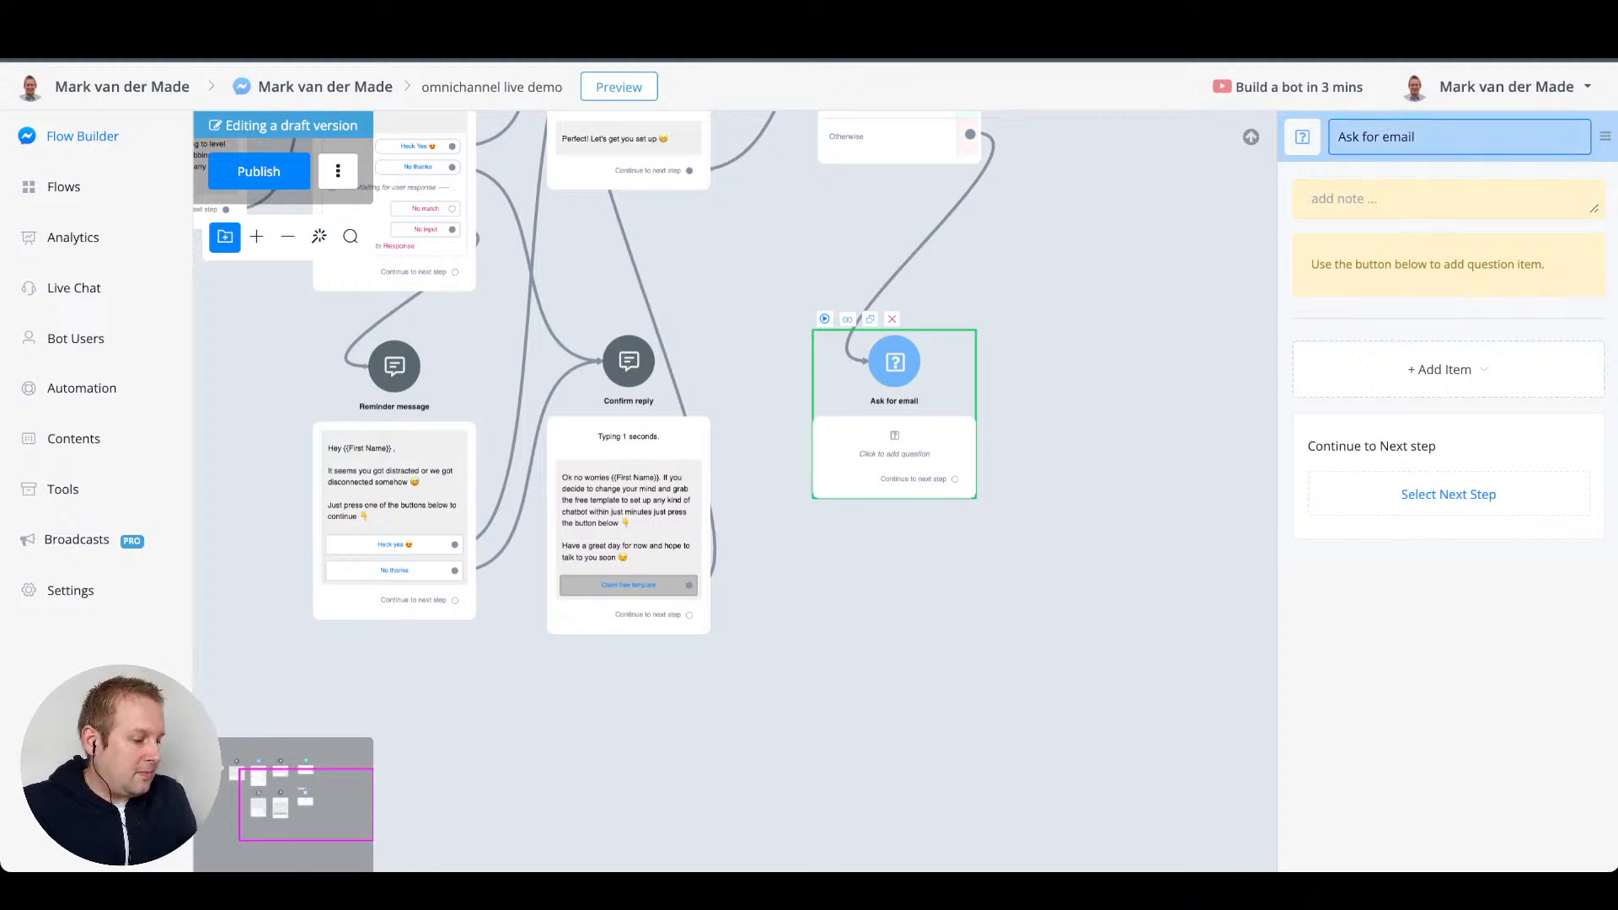
key("Return")
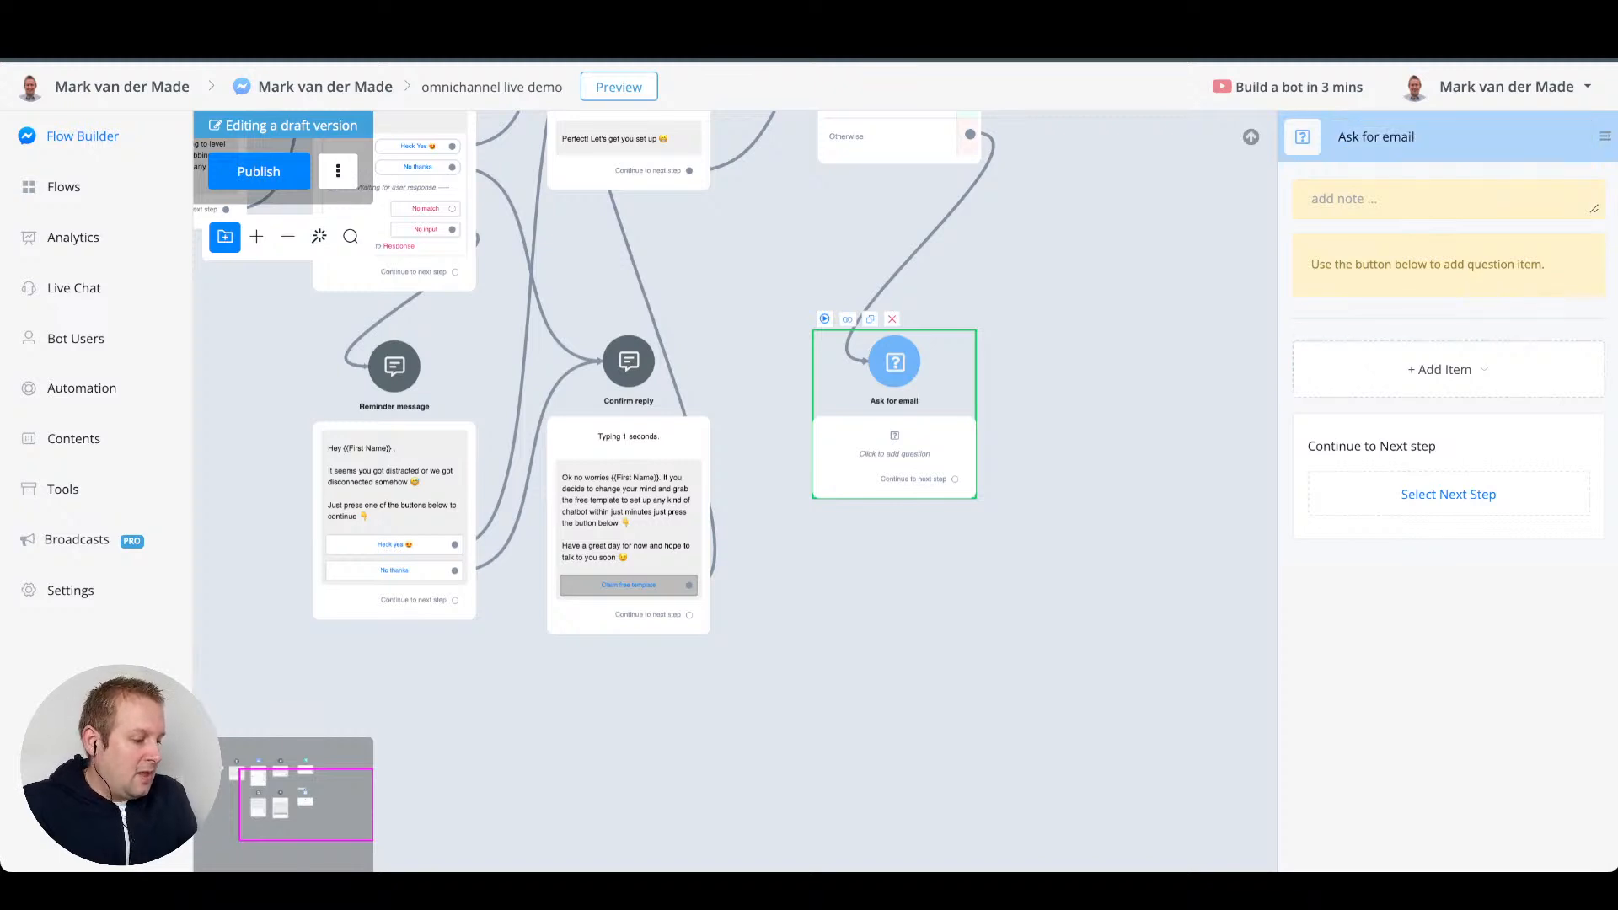
- Add an Email item to the "Ask for email" step, saving the response to Email with Auto Opt-in Email enabled
left_click(1439, 369)
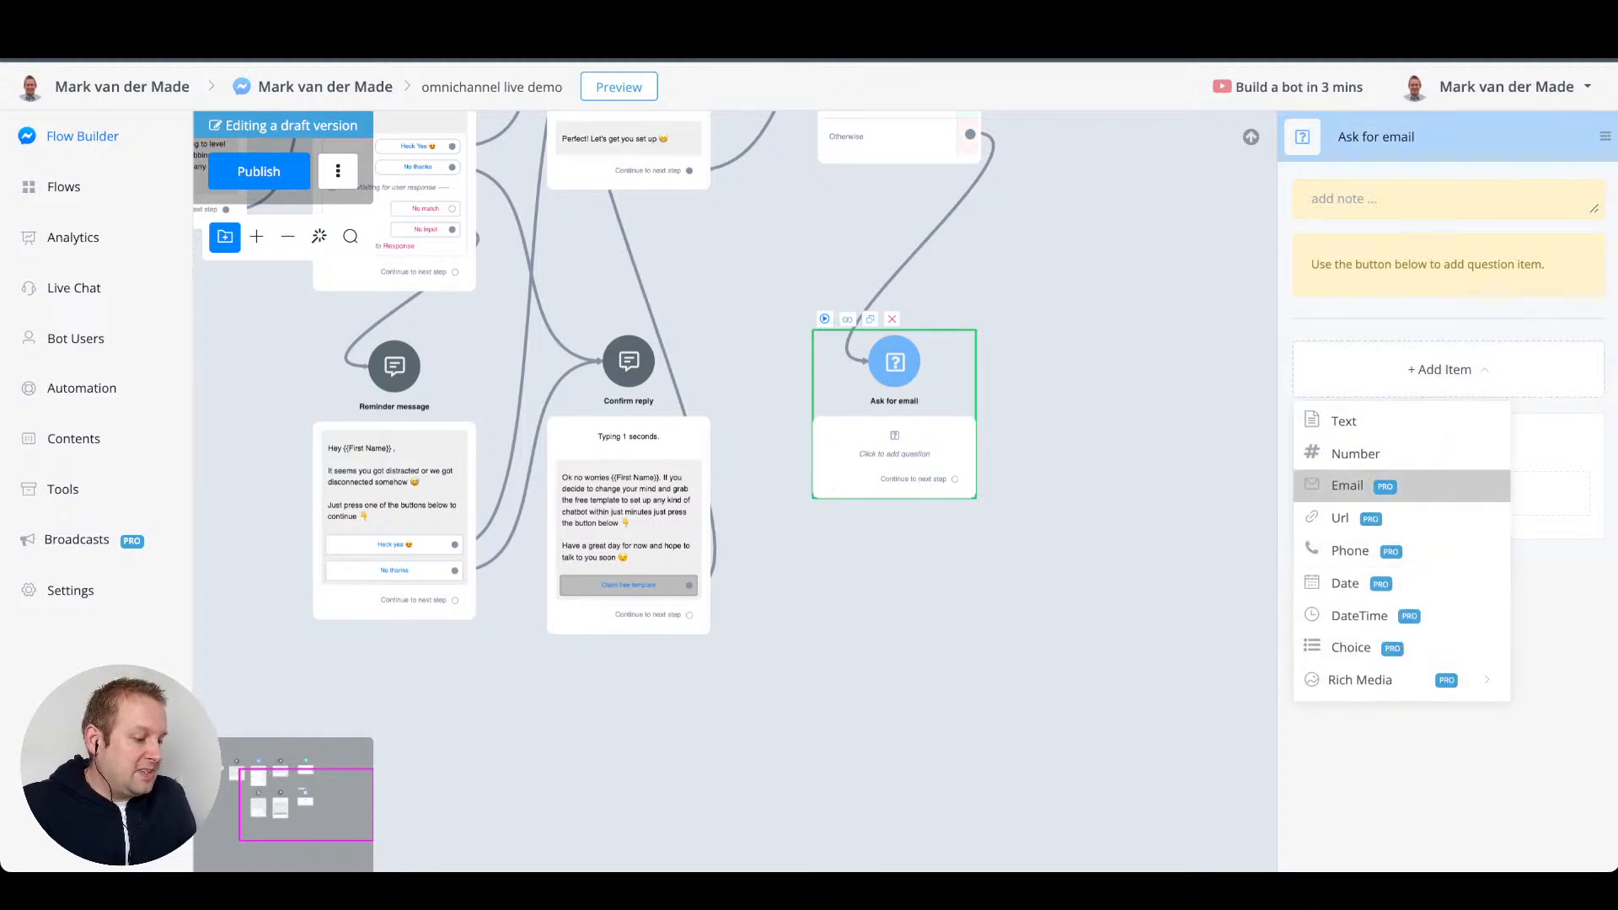
left_click(1346, 486)
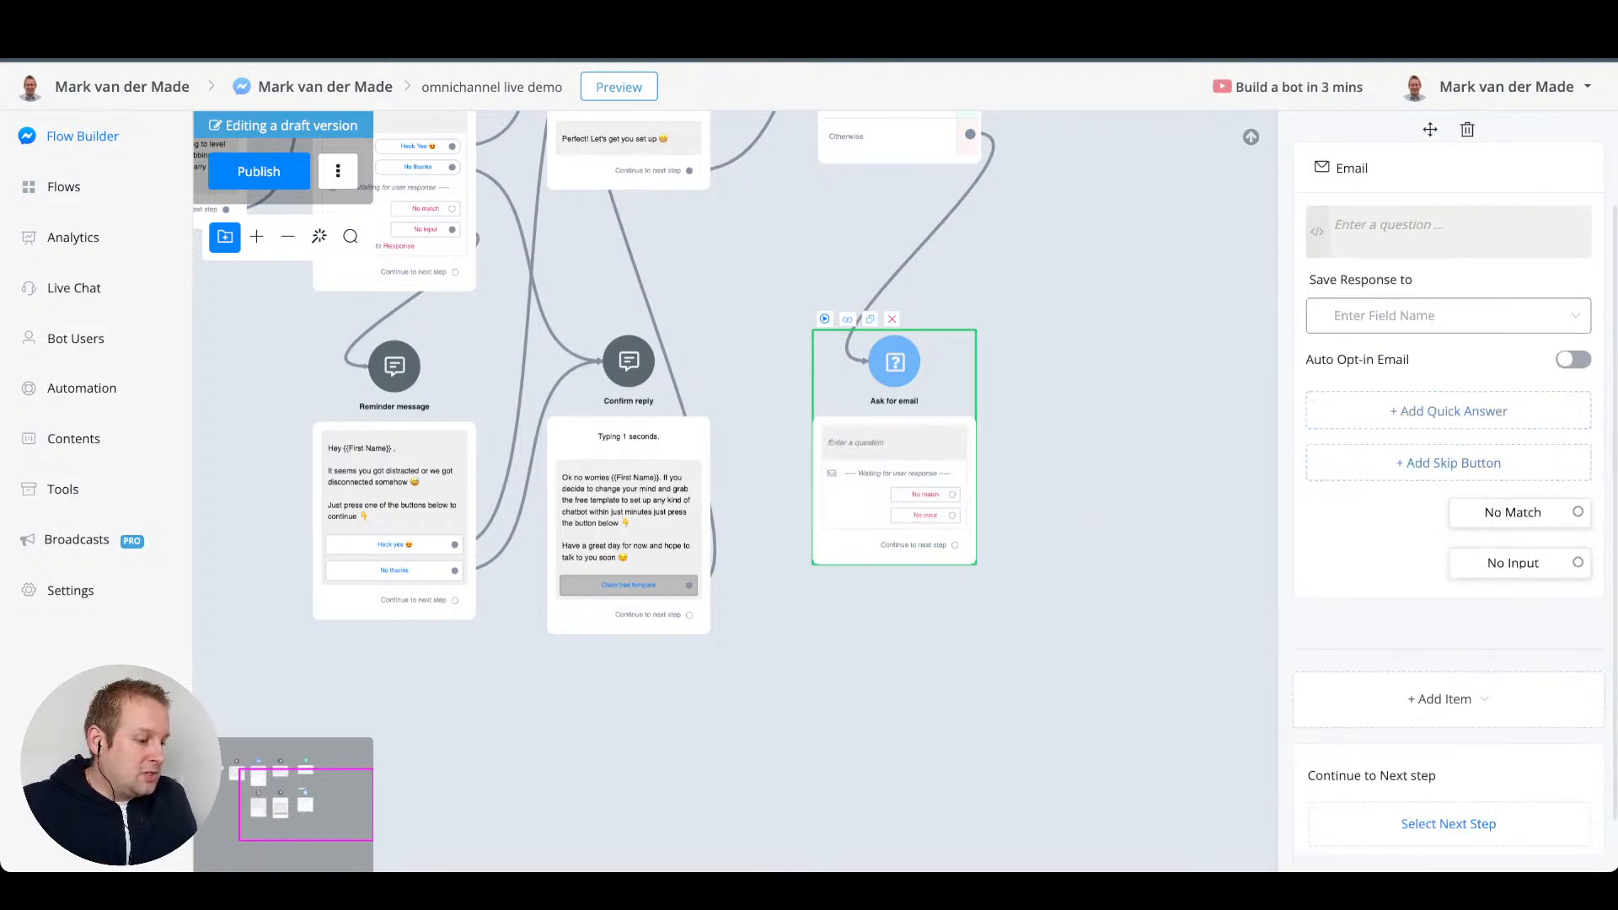
left_click(1448, 315)
left_click(1365, 390)
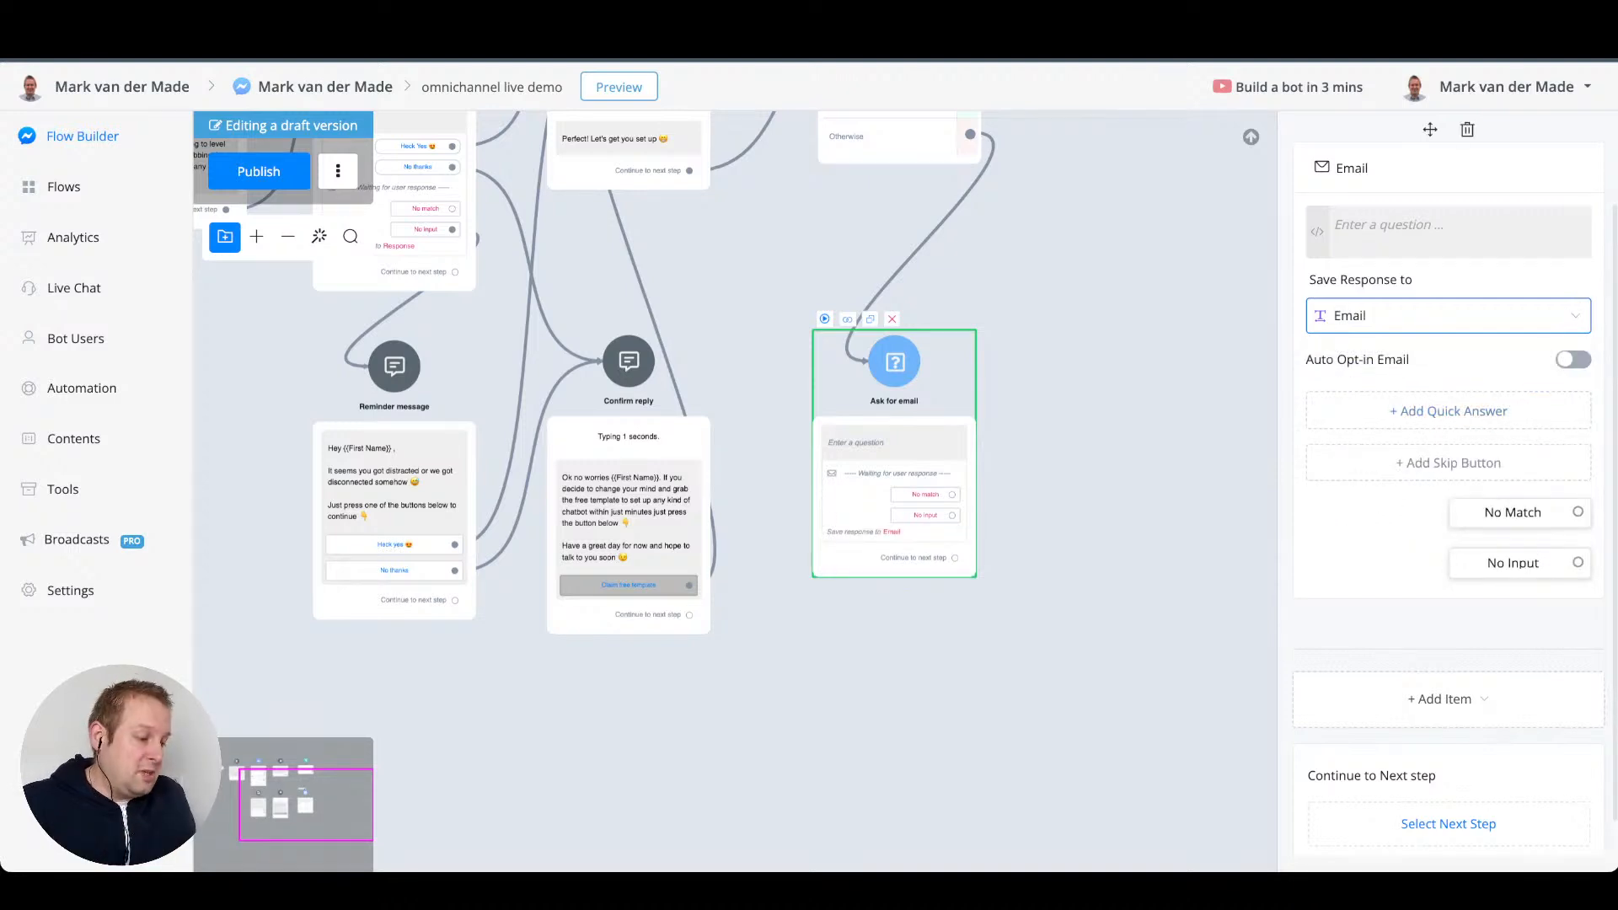
left_click(1572, 359)
left_click(1447, 232)
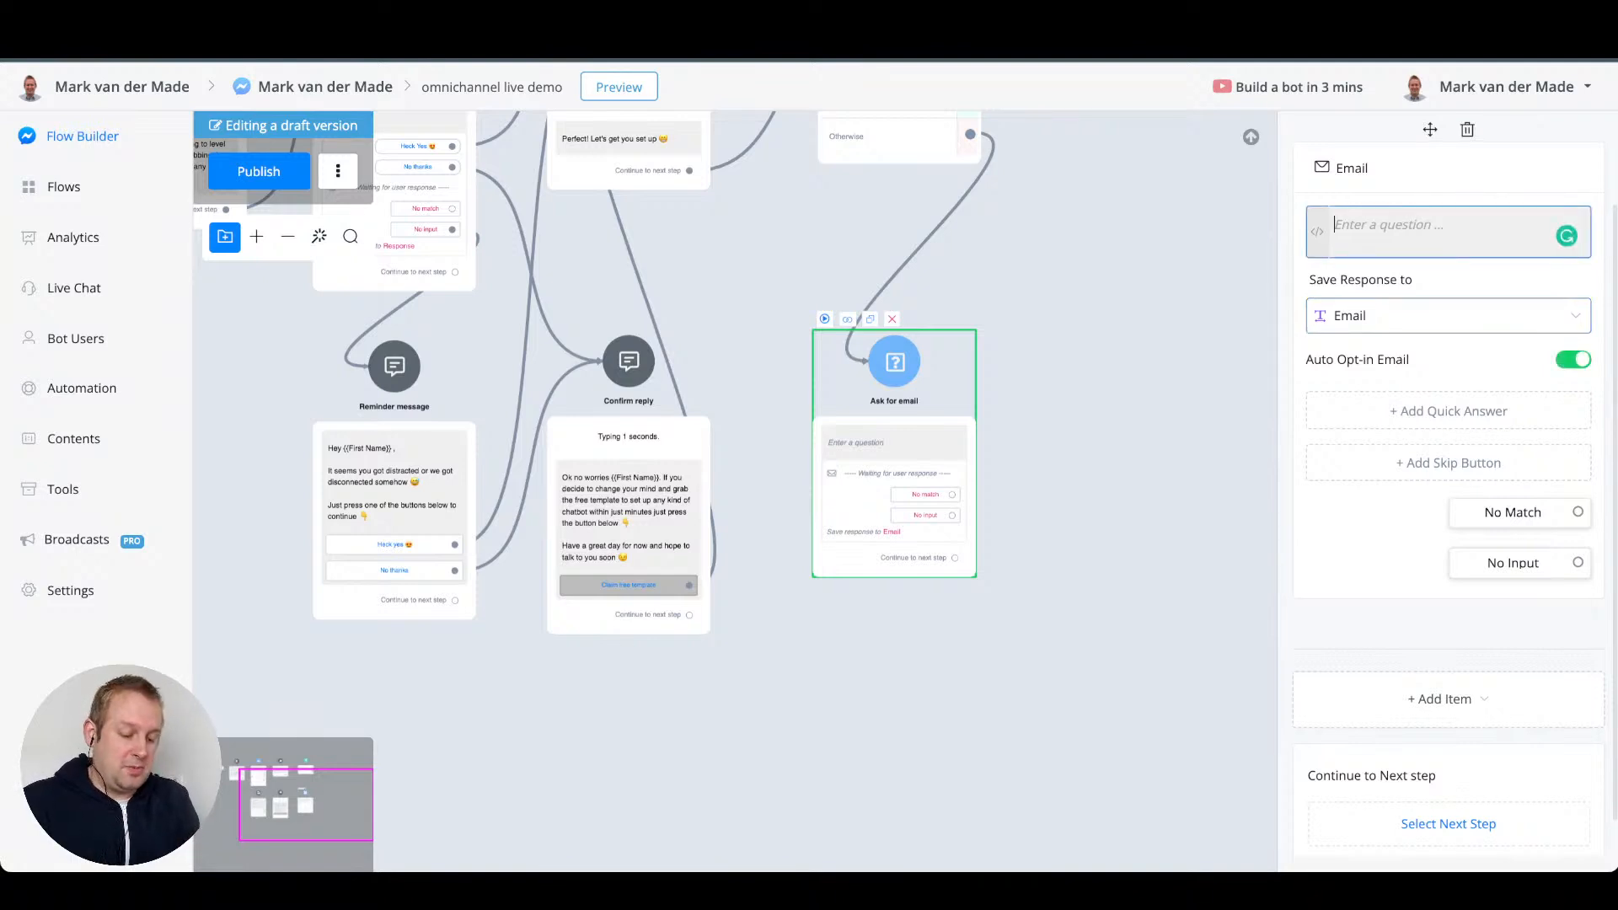
type("What is")
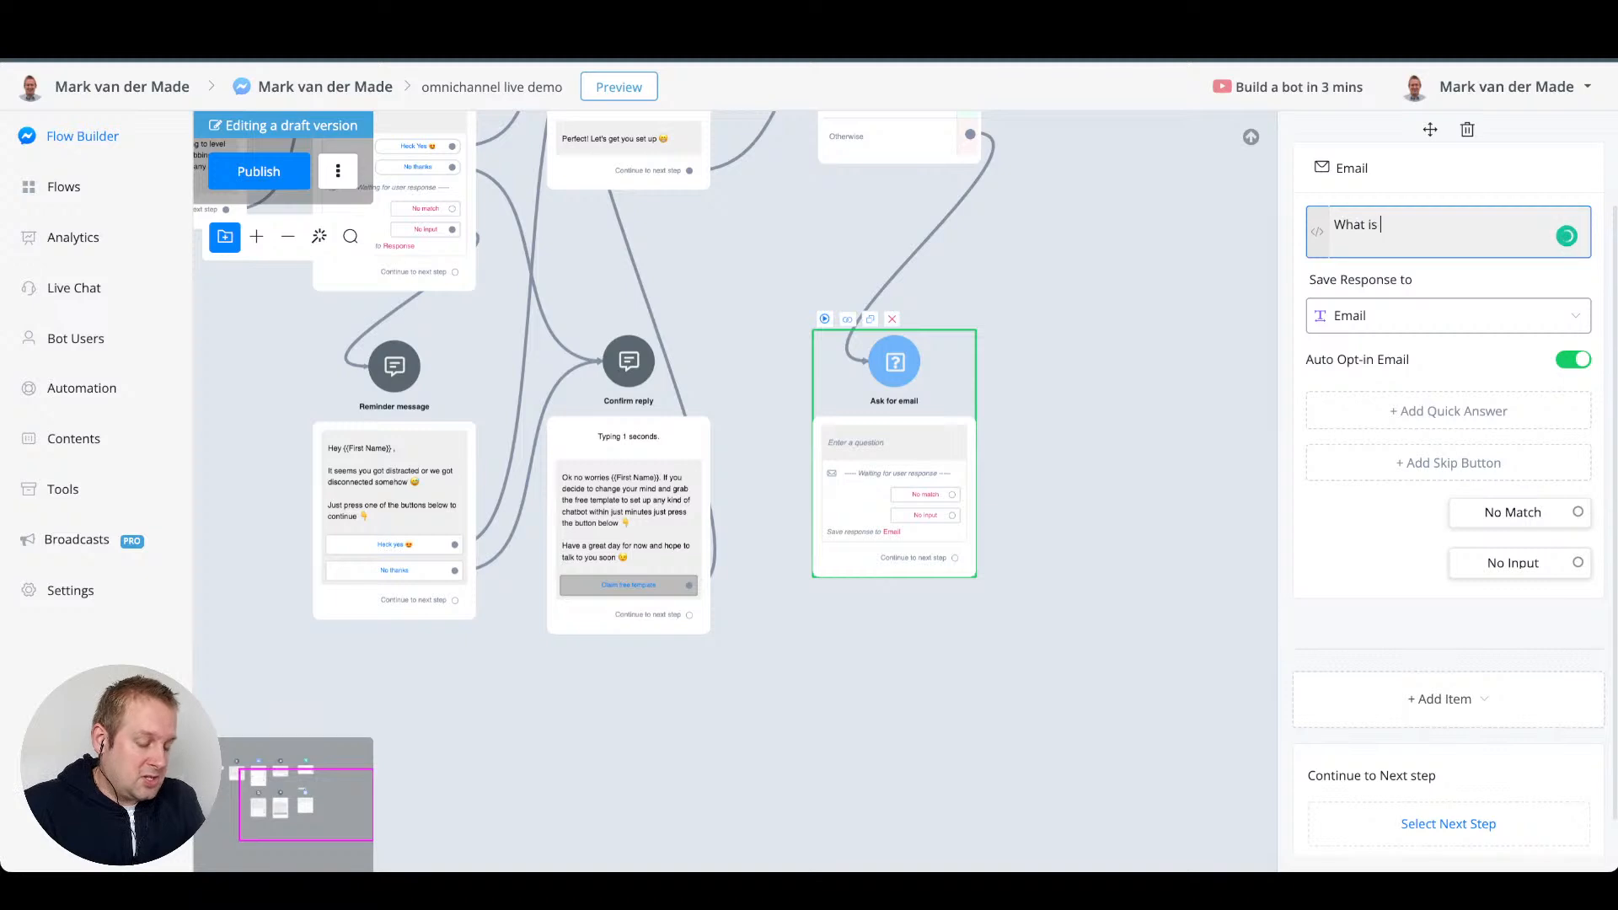
key("BackSpace")
key("BackSpace")
key("BackSpace")
key("BackSpace")
key("BackSpace")
key("BackSpace")
key("BackSpace")
key("BackSpace")
- Enter question "As I am wanting to make sure you get access to your free template I will also send you the link by email just in case"
type("As I am ewan")
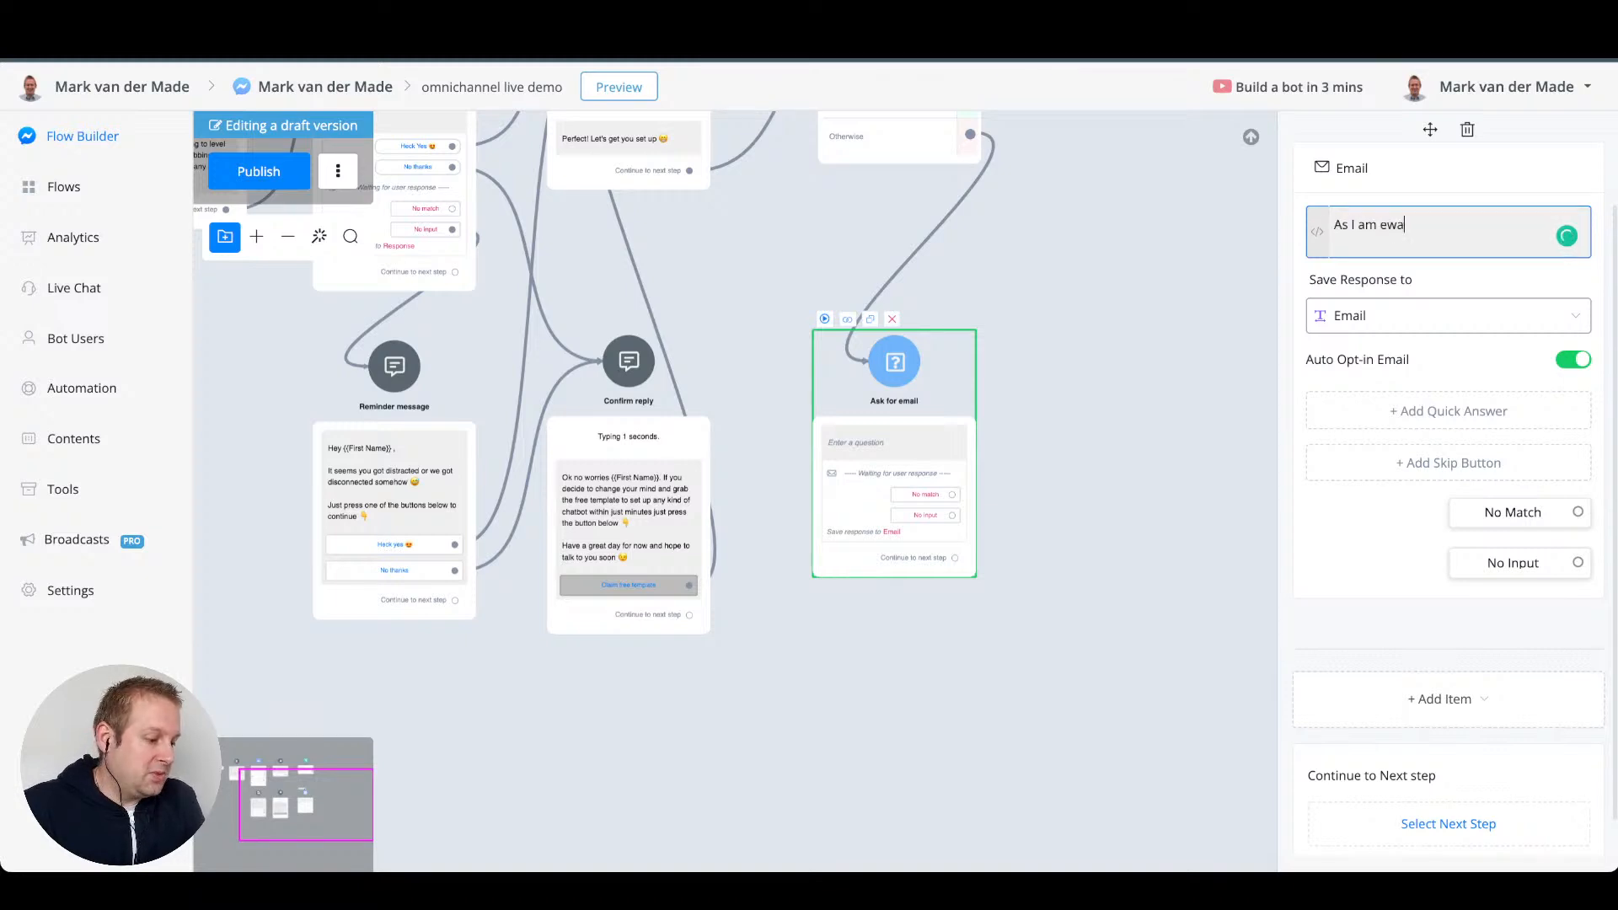
key("BackSpace")
key("BackSpace")
key("BackSpace")
key("BackSpace")
type("wanting t")
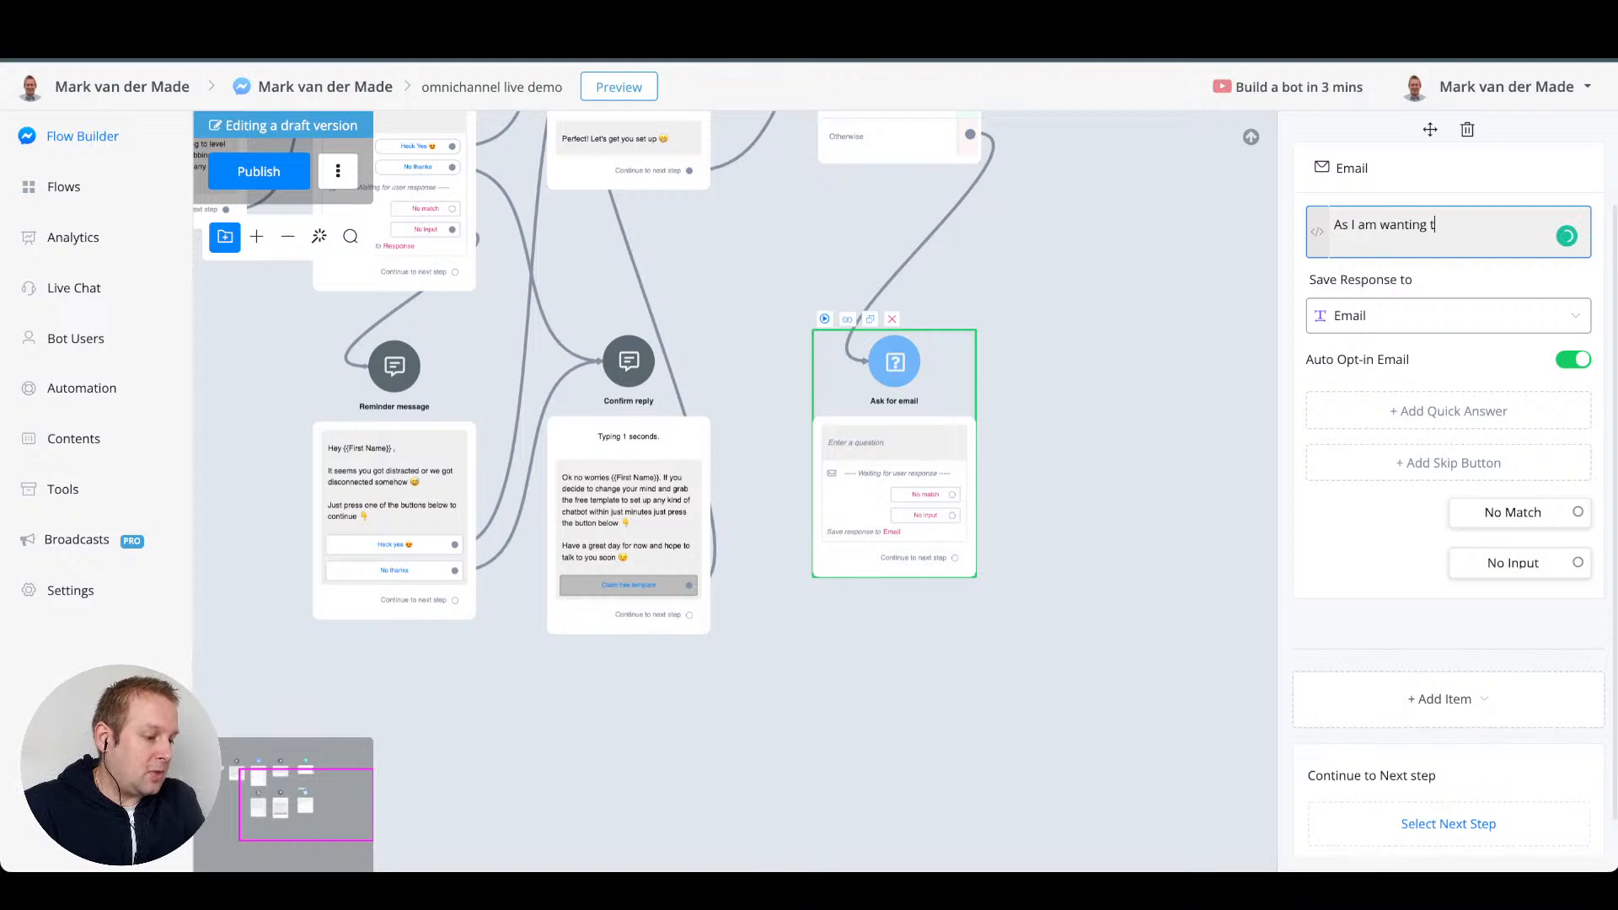
type("o make sure you")
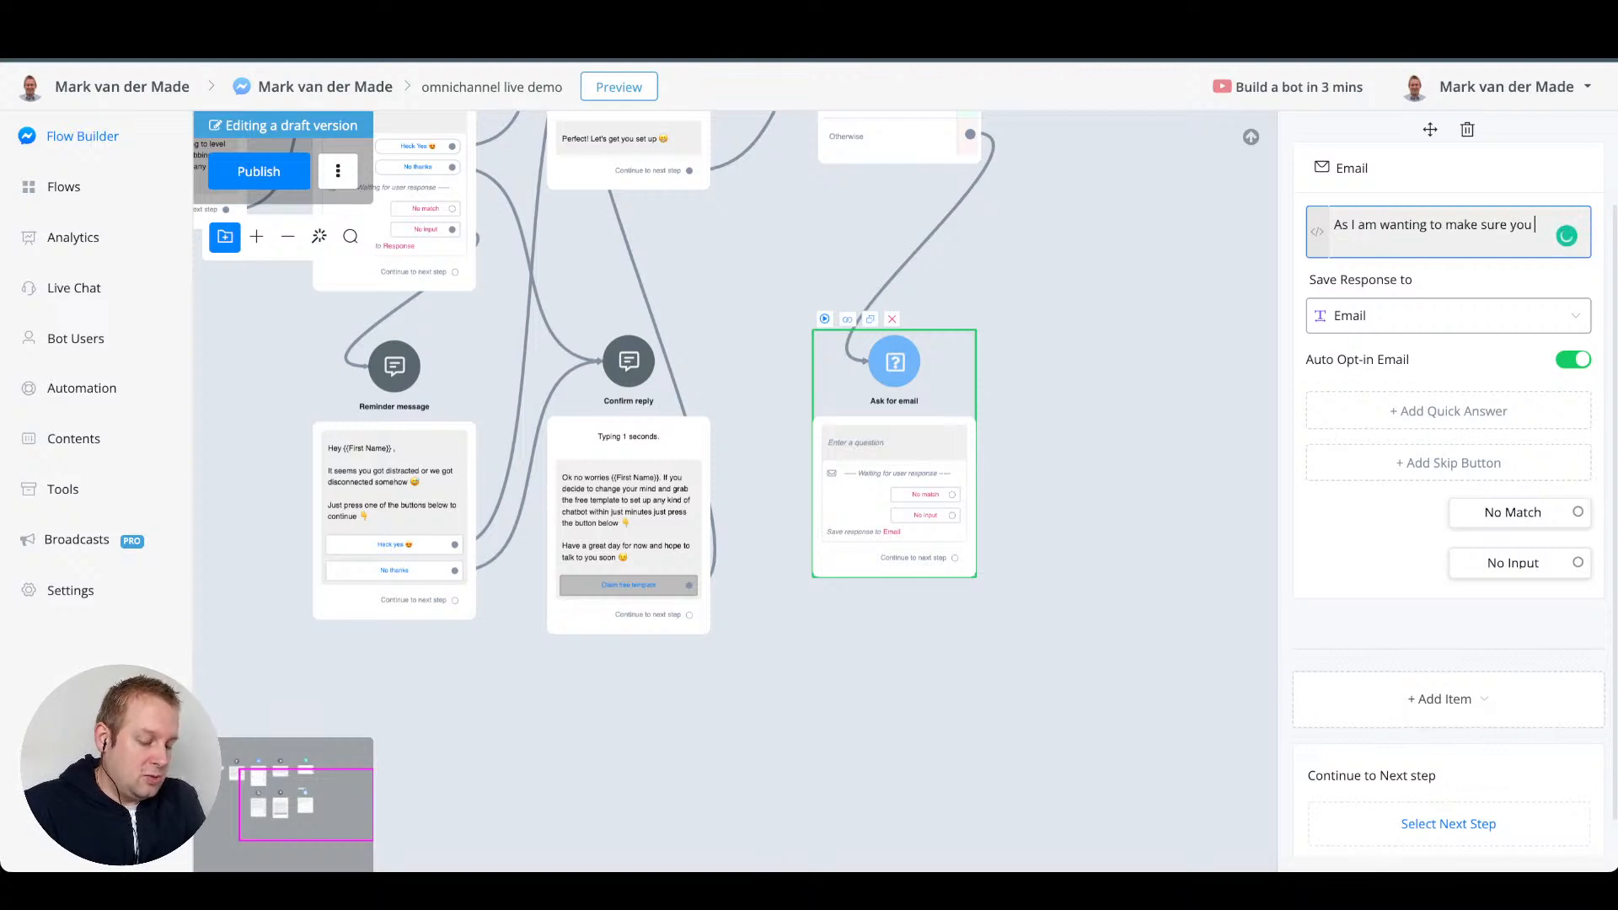
type(" get access")
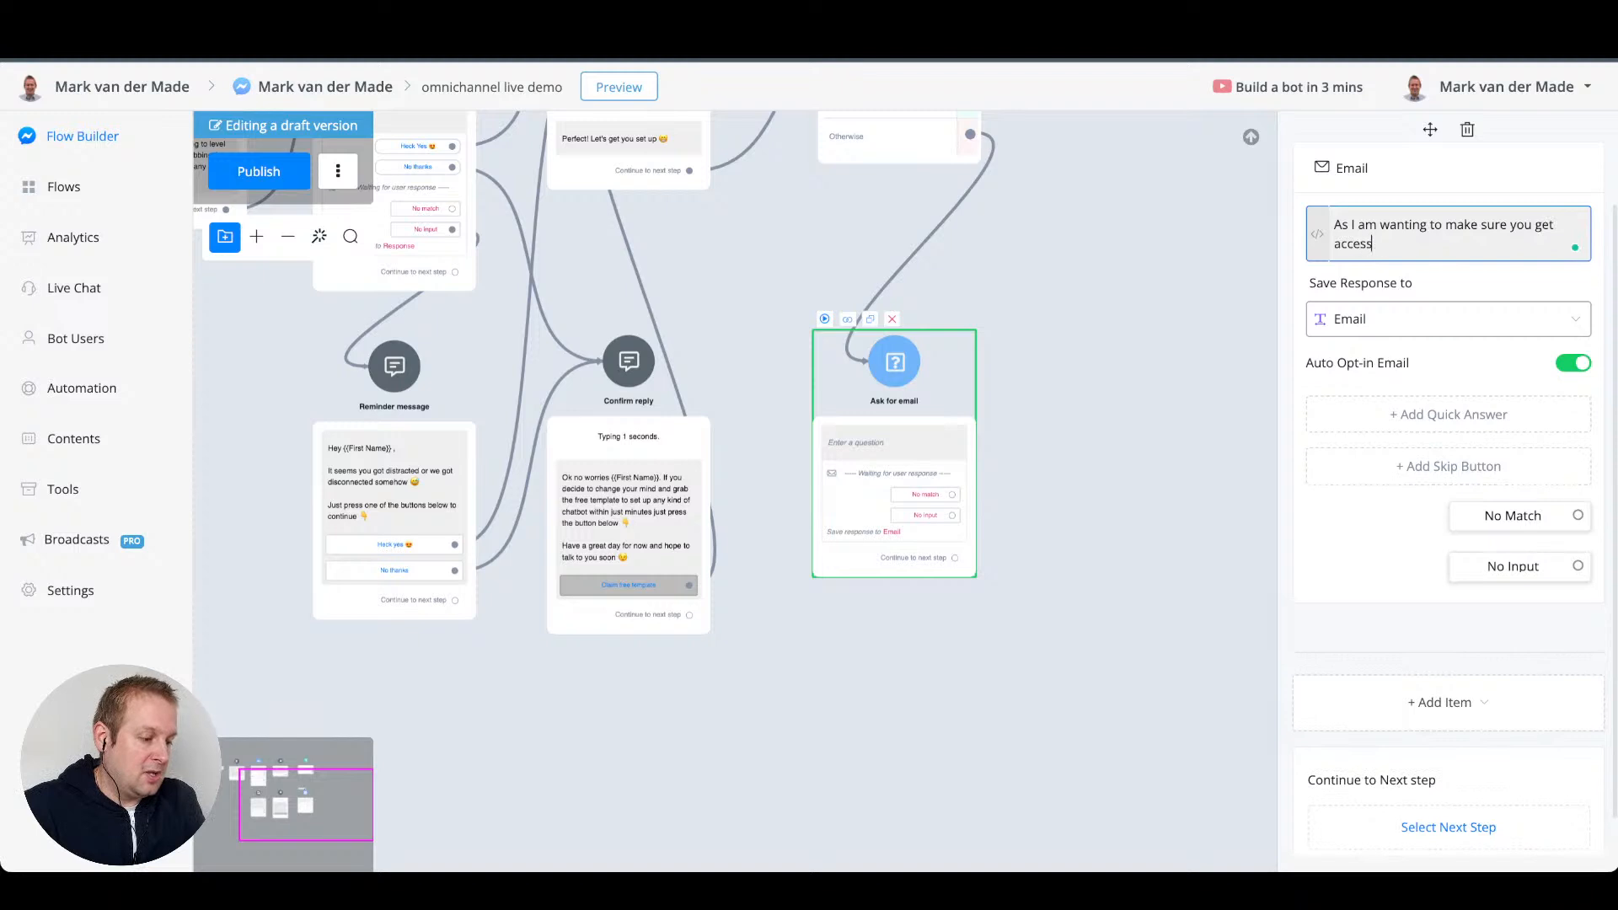
type(" to your free ")
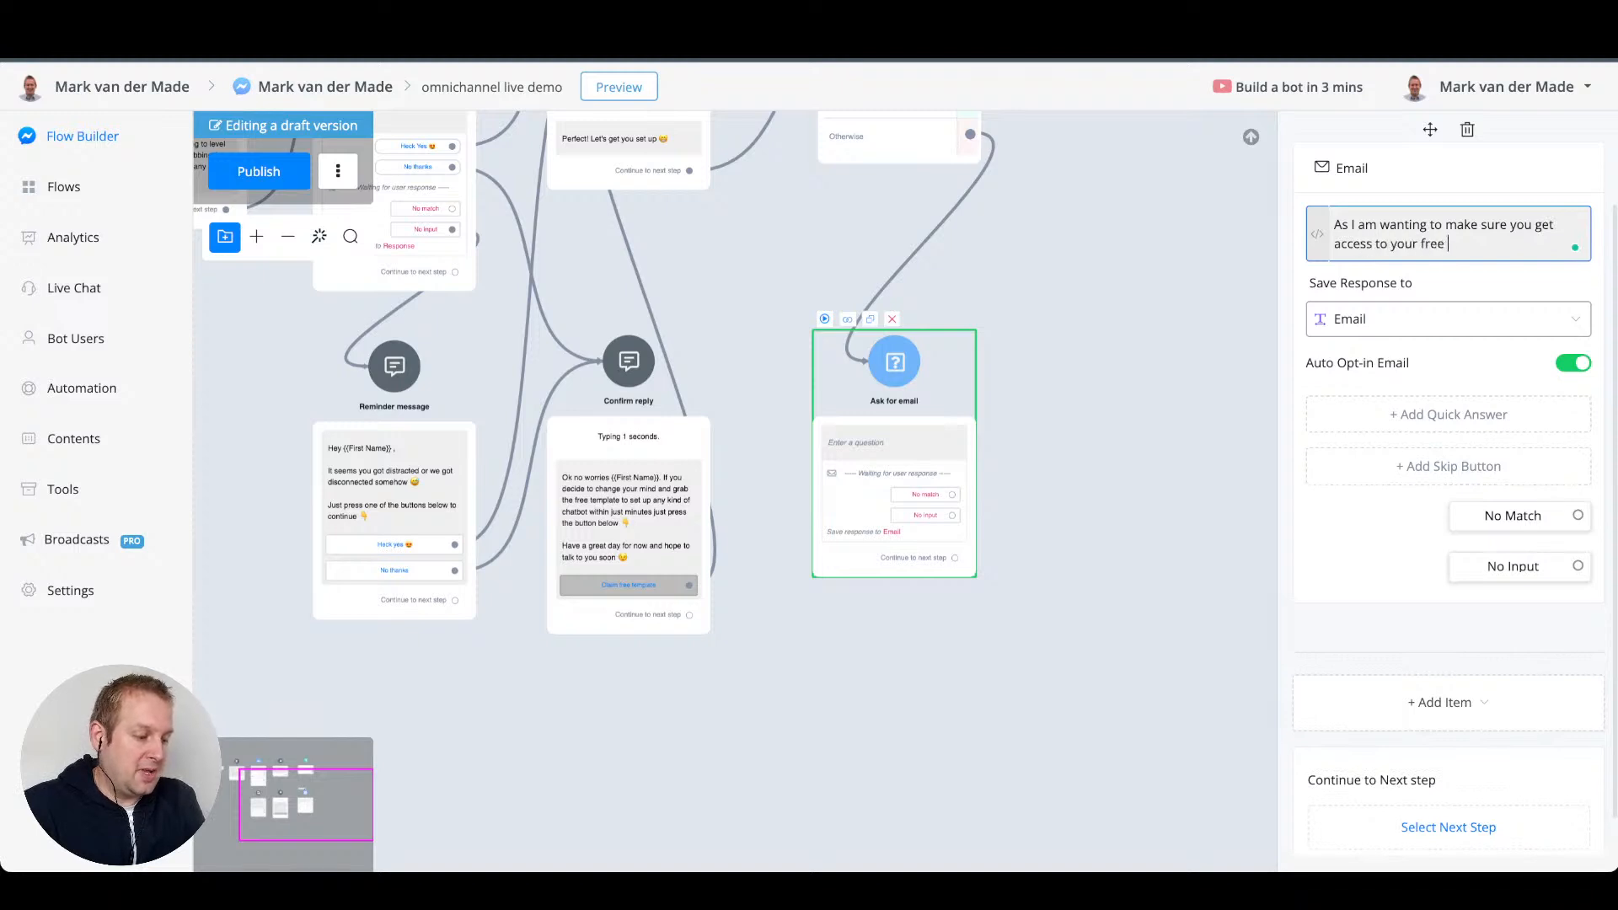
type("temp")
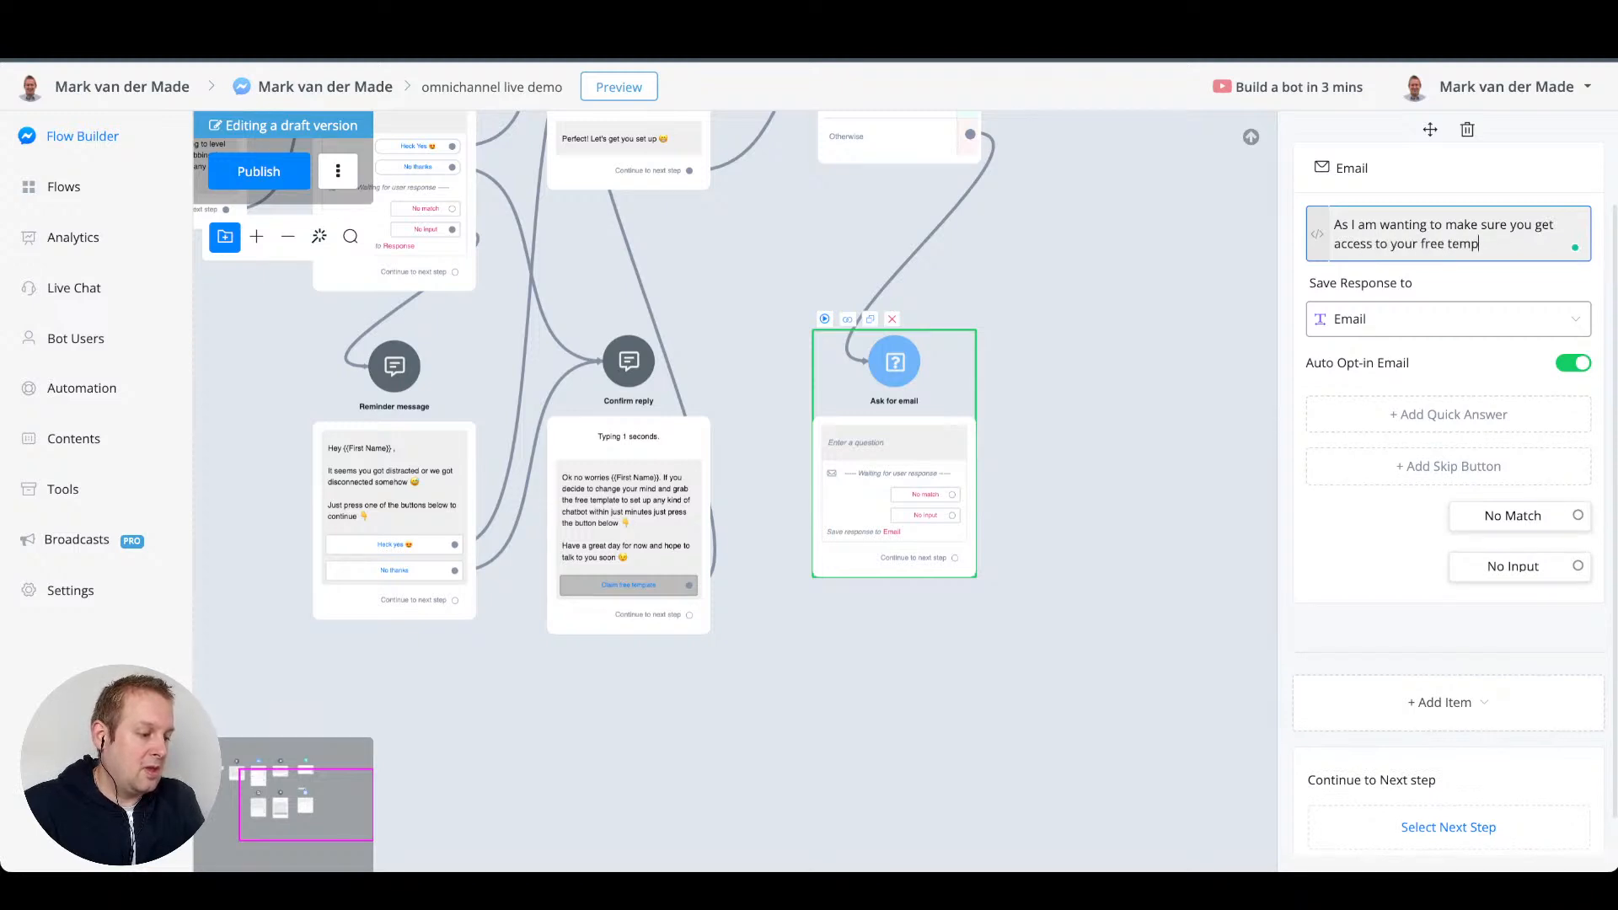
type("late I will a")
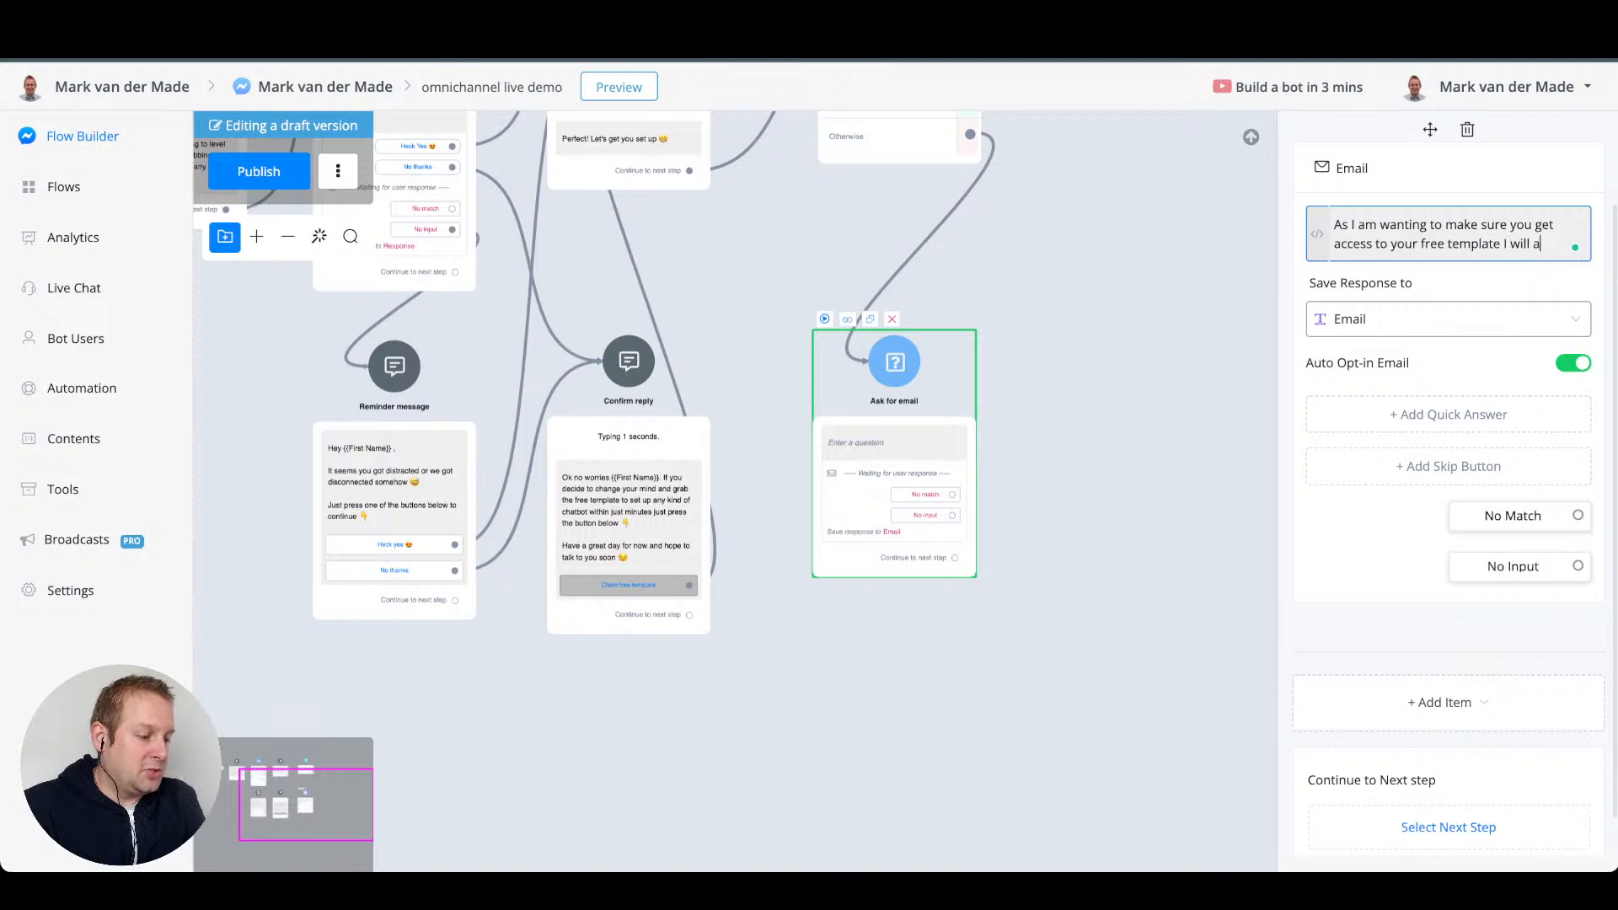
type("lso send you the")
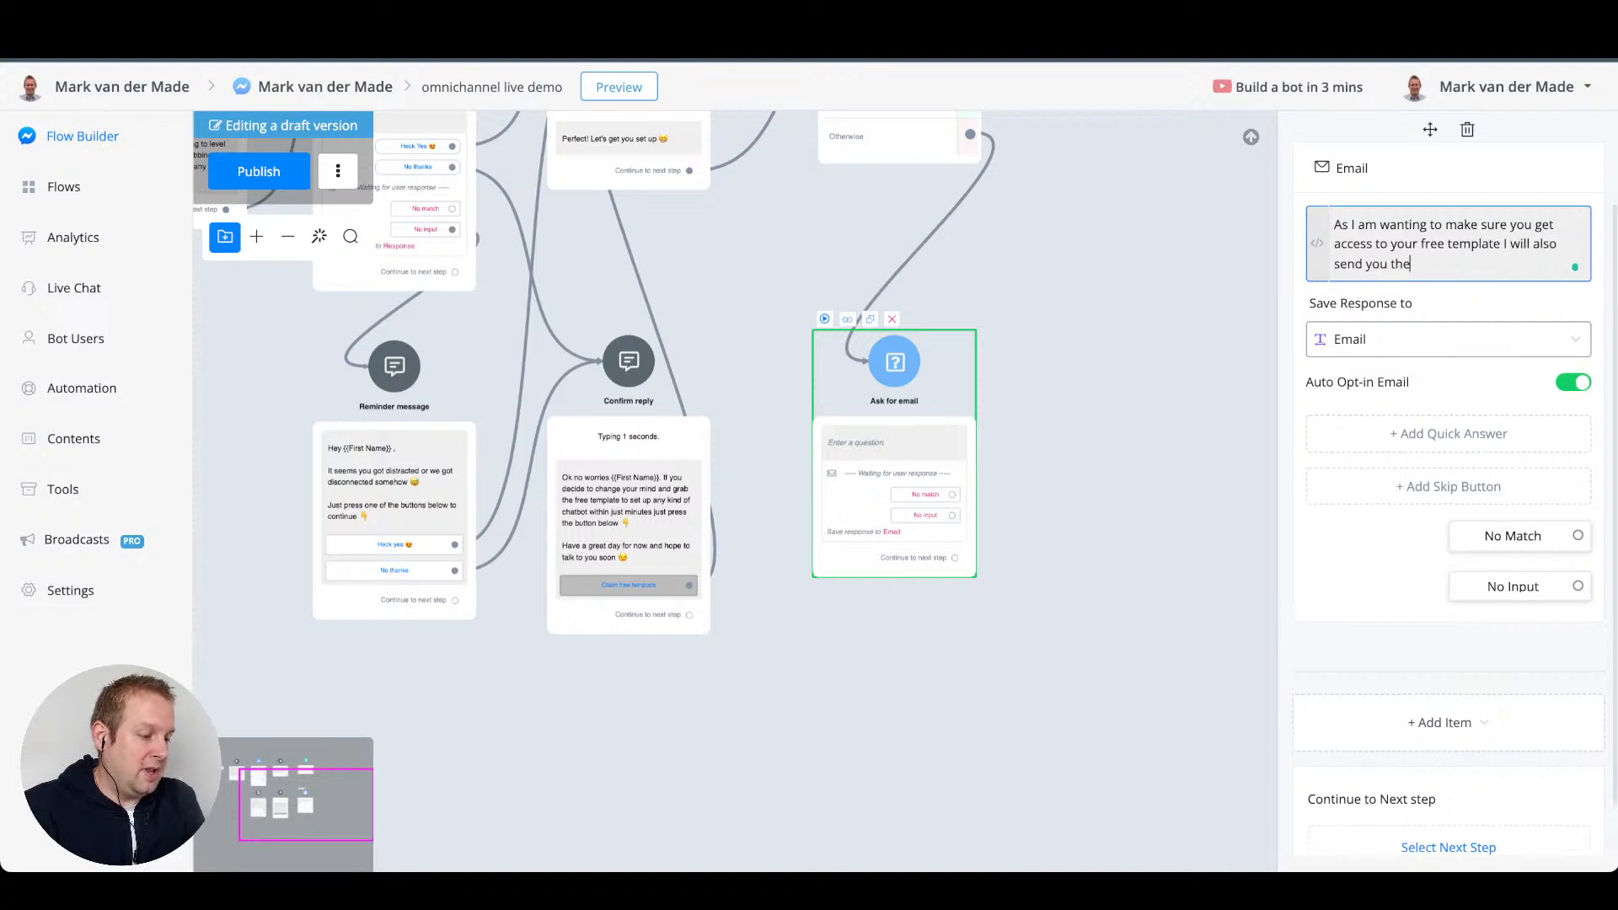
type(" link by email")
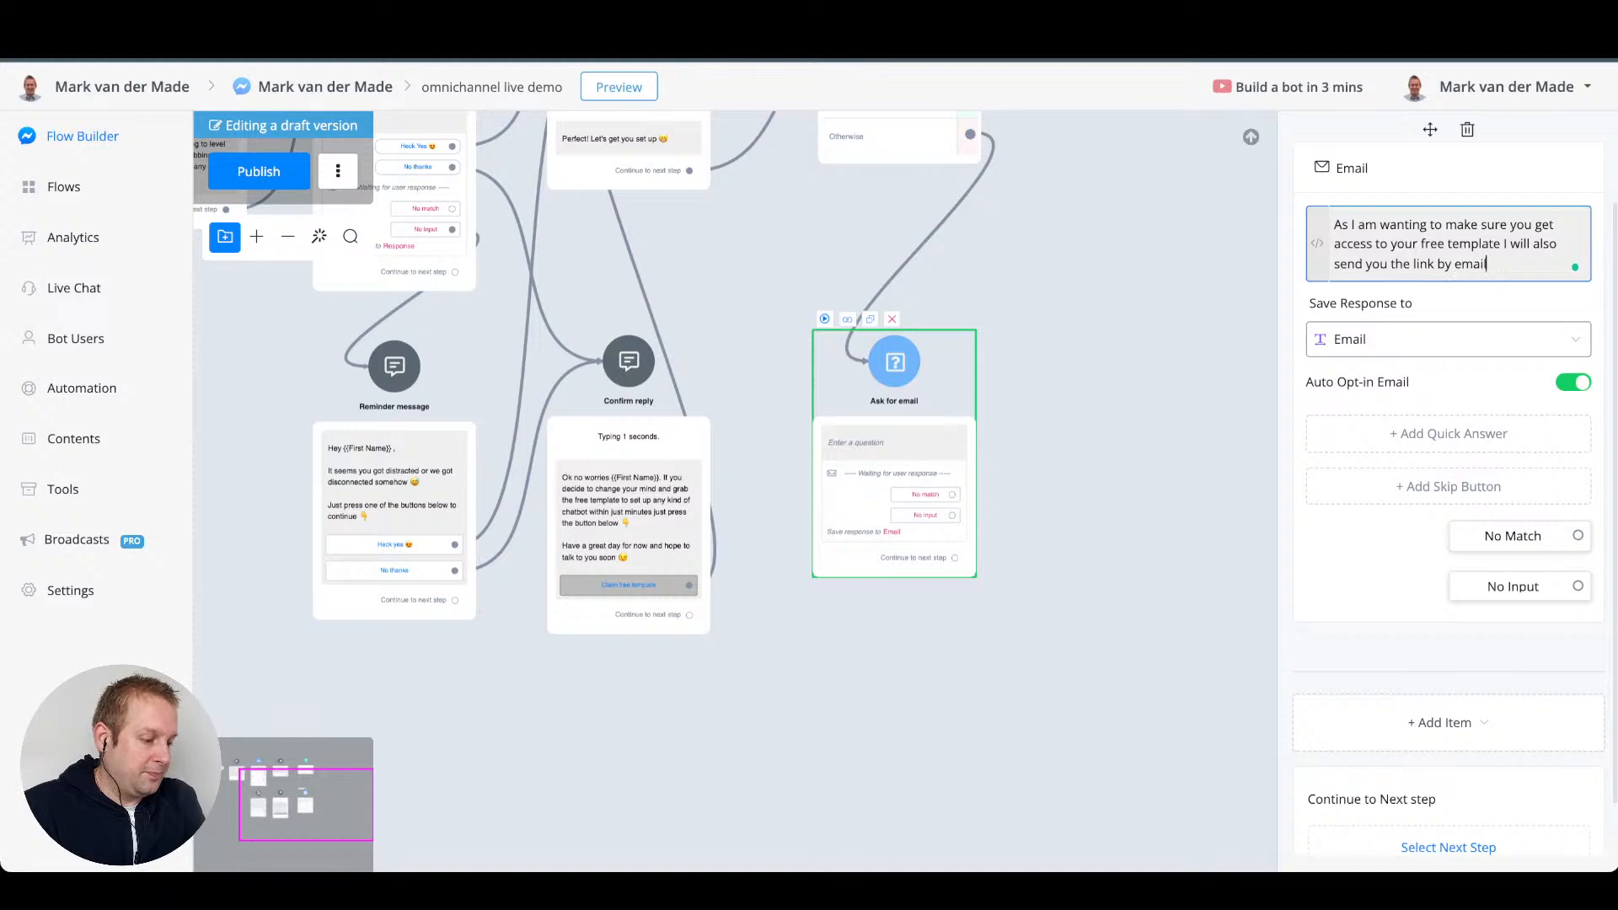
type(".")
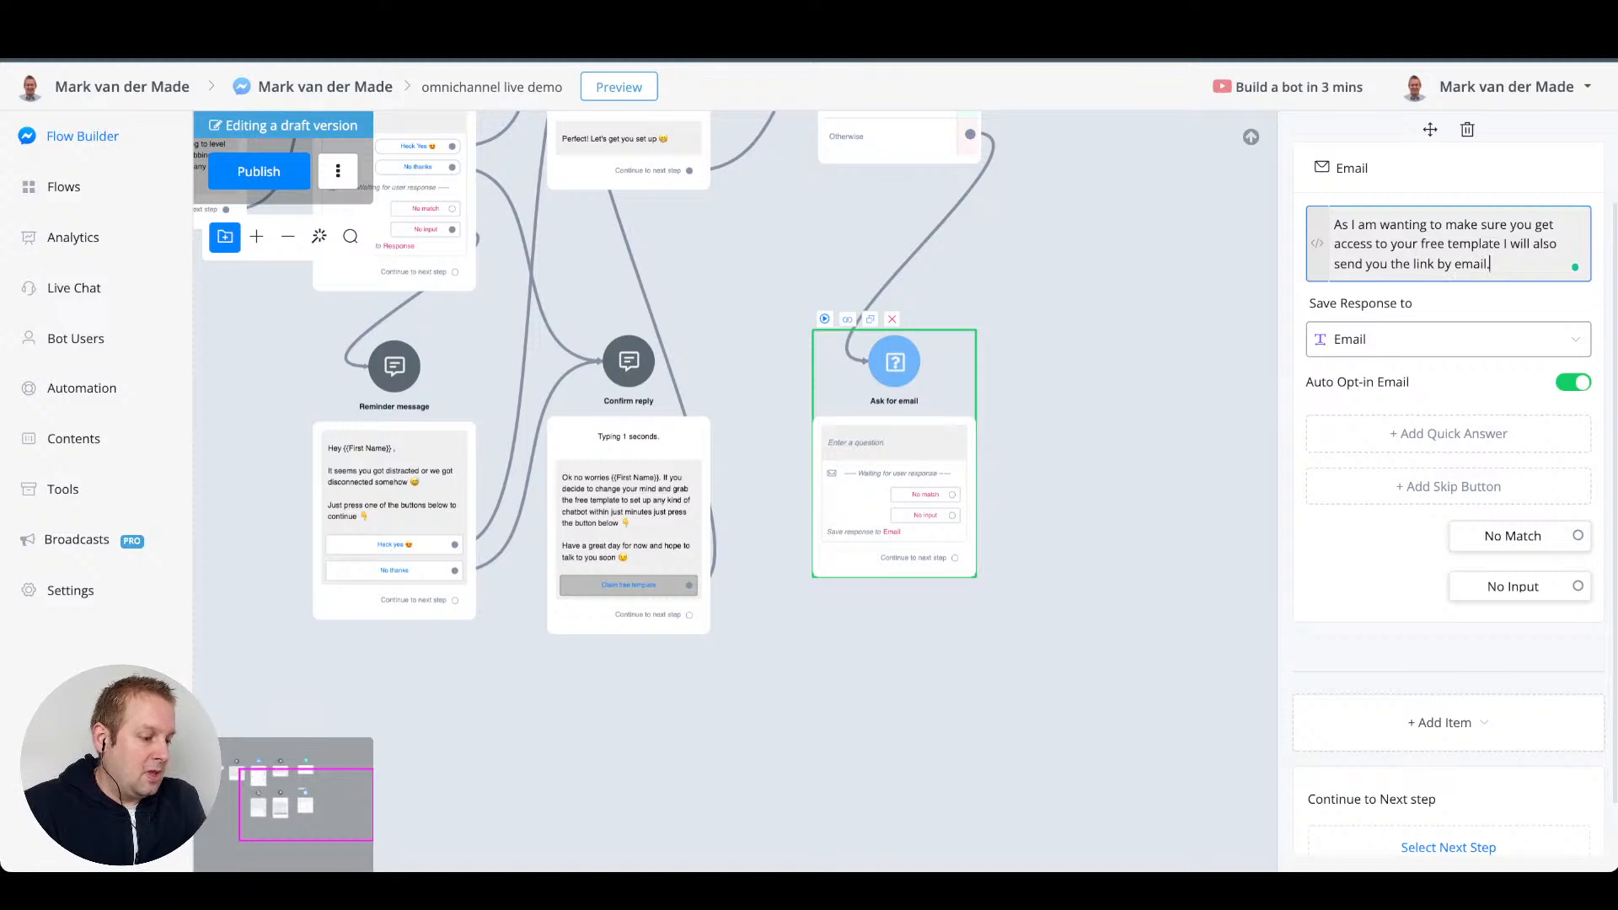
key("BackSpace")
type("just n")
key("BackSpace")
type("in case")
- Add the paragraph "If the email below is the correct one you only press it, but if you prefer another one you can type it in now"
key("Return")
key("Return")
type("If the em")
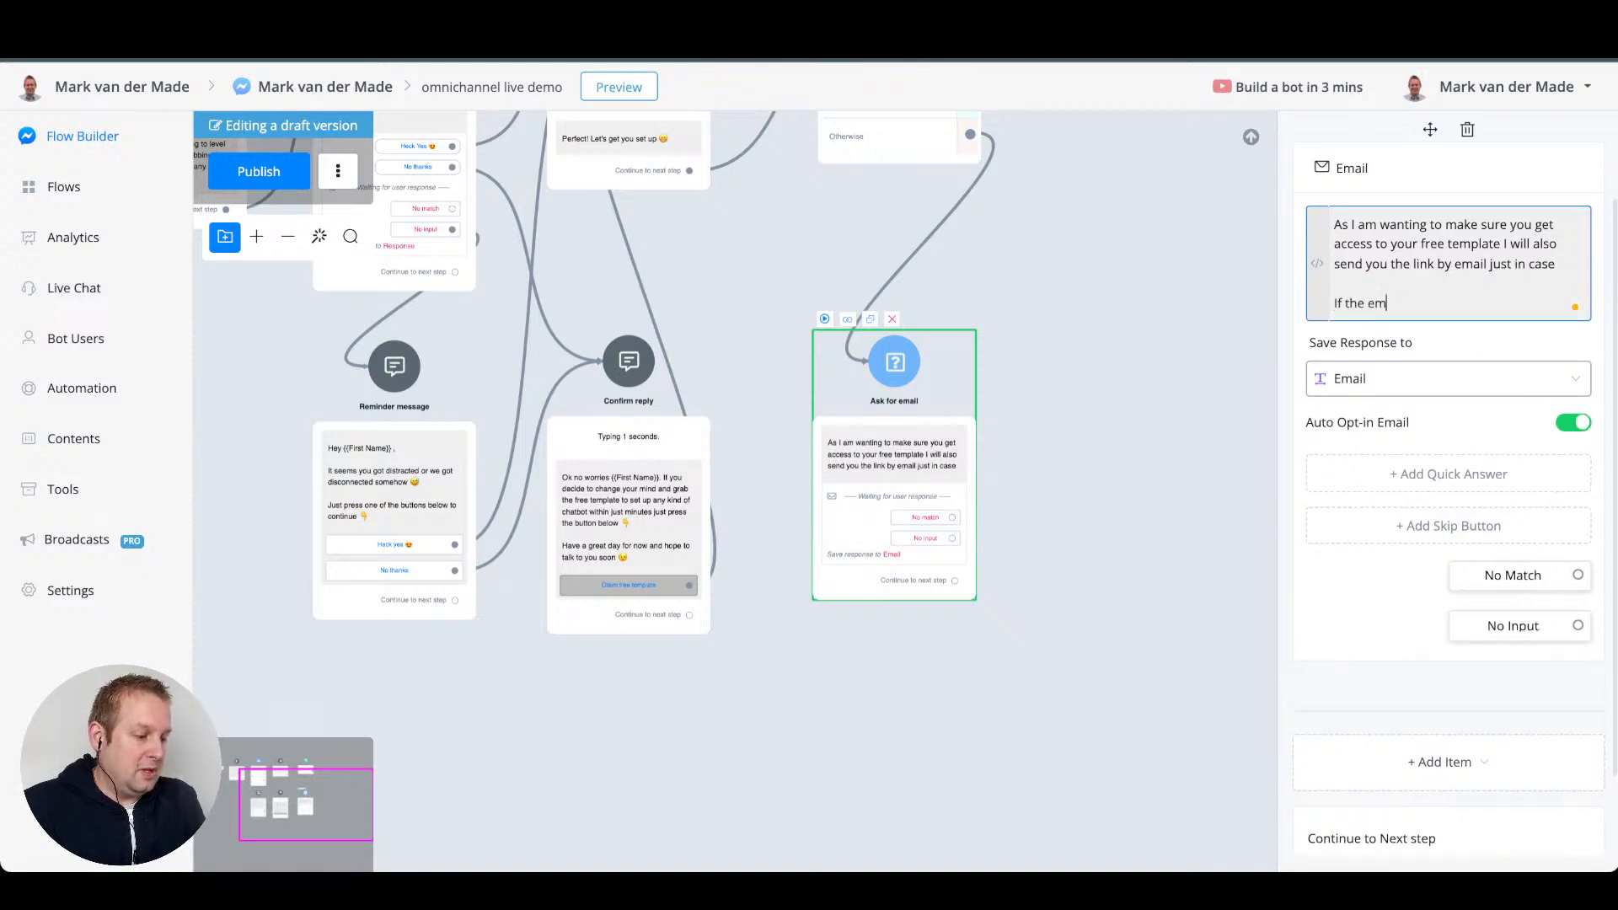
type("ail below is the co")
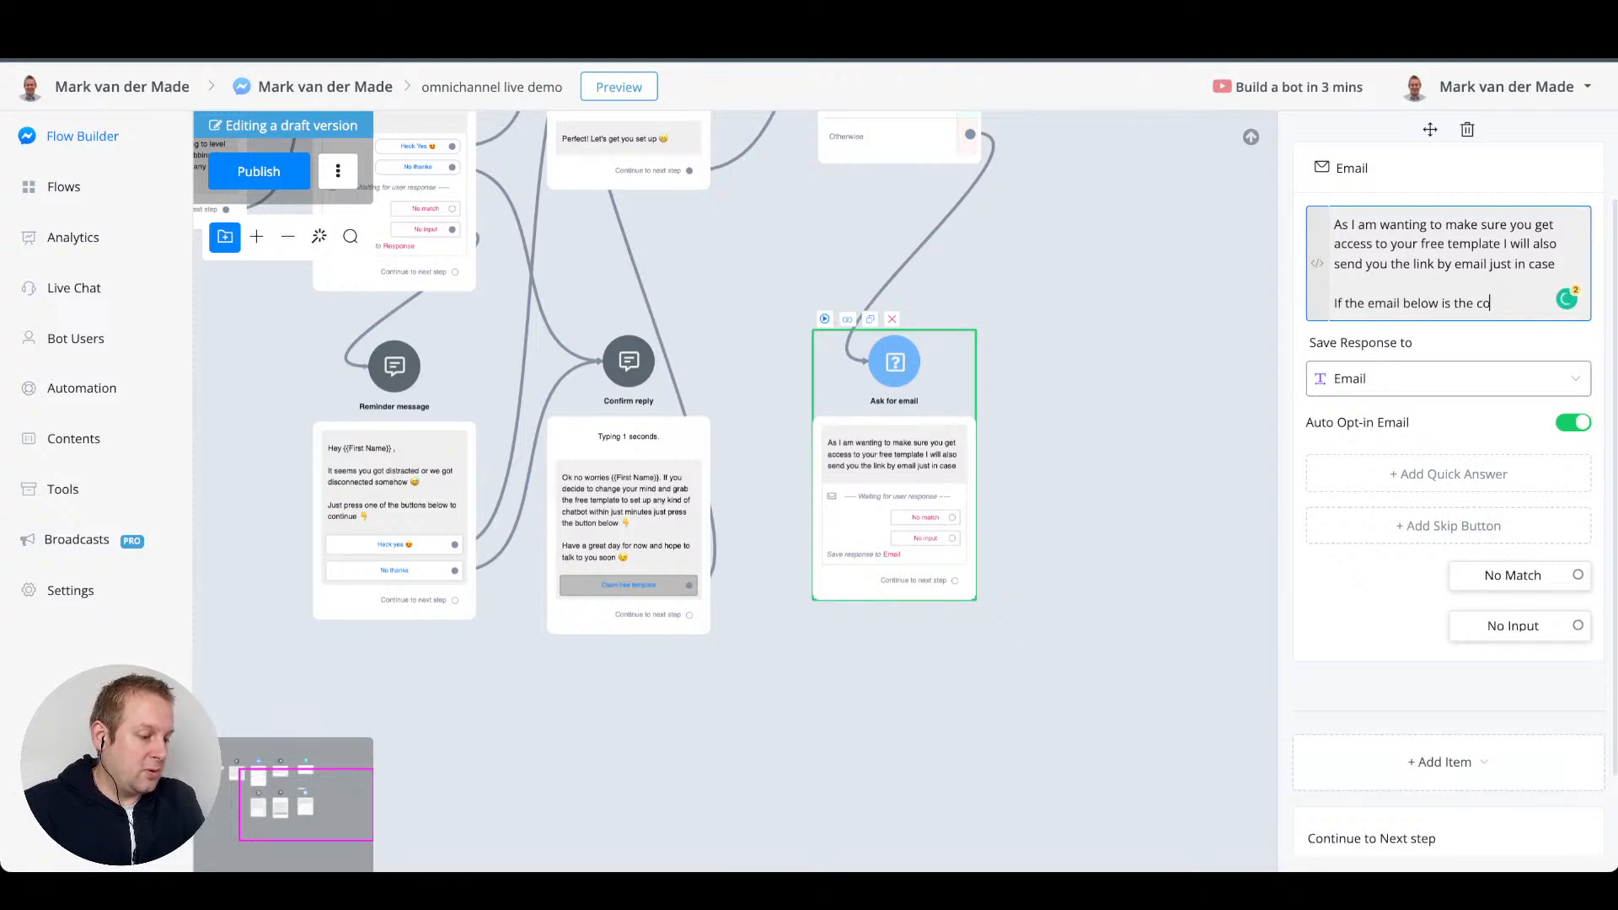
type("rrect on")
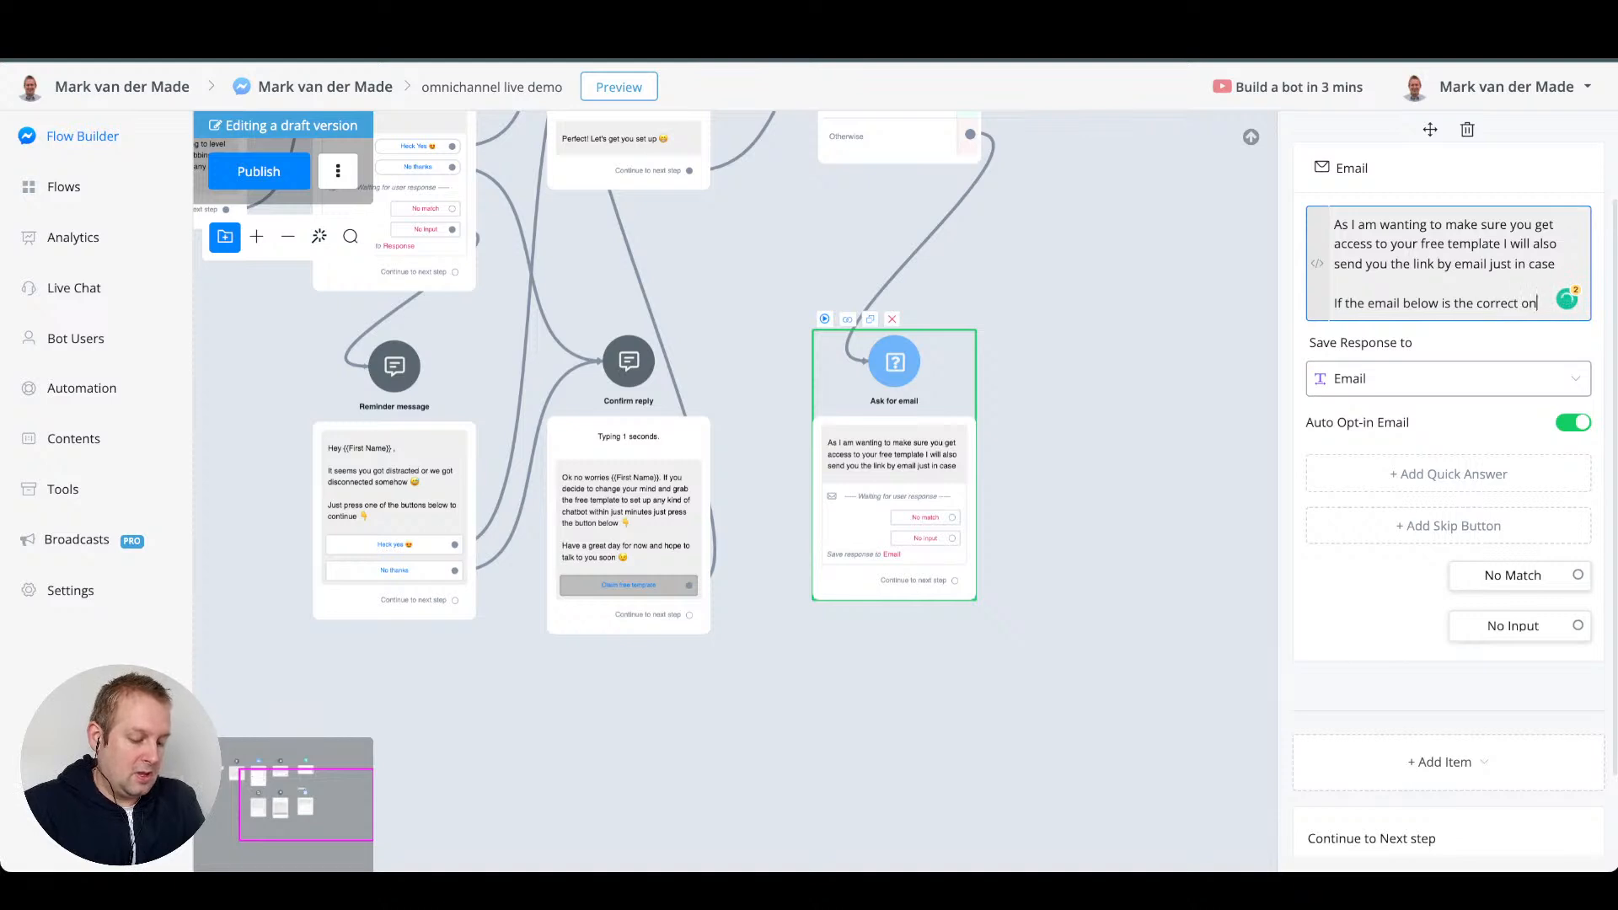
type("e you only pr")
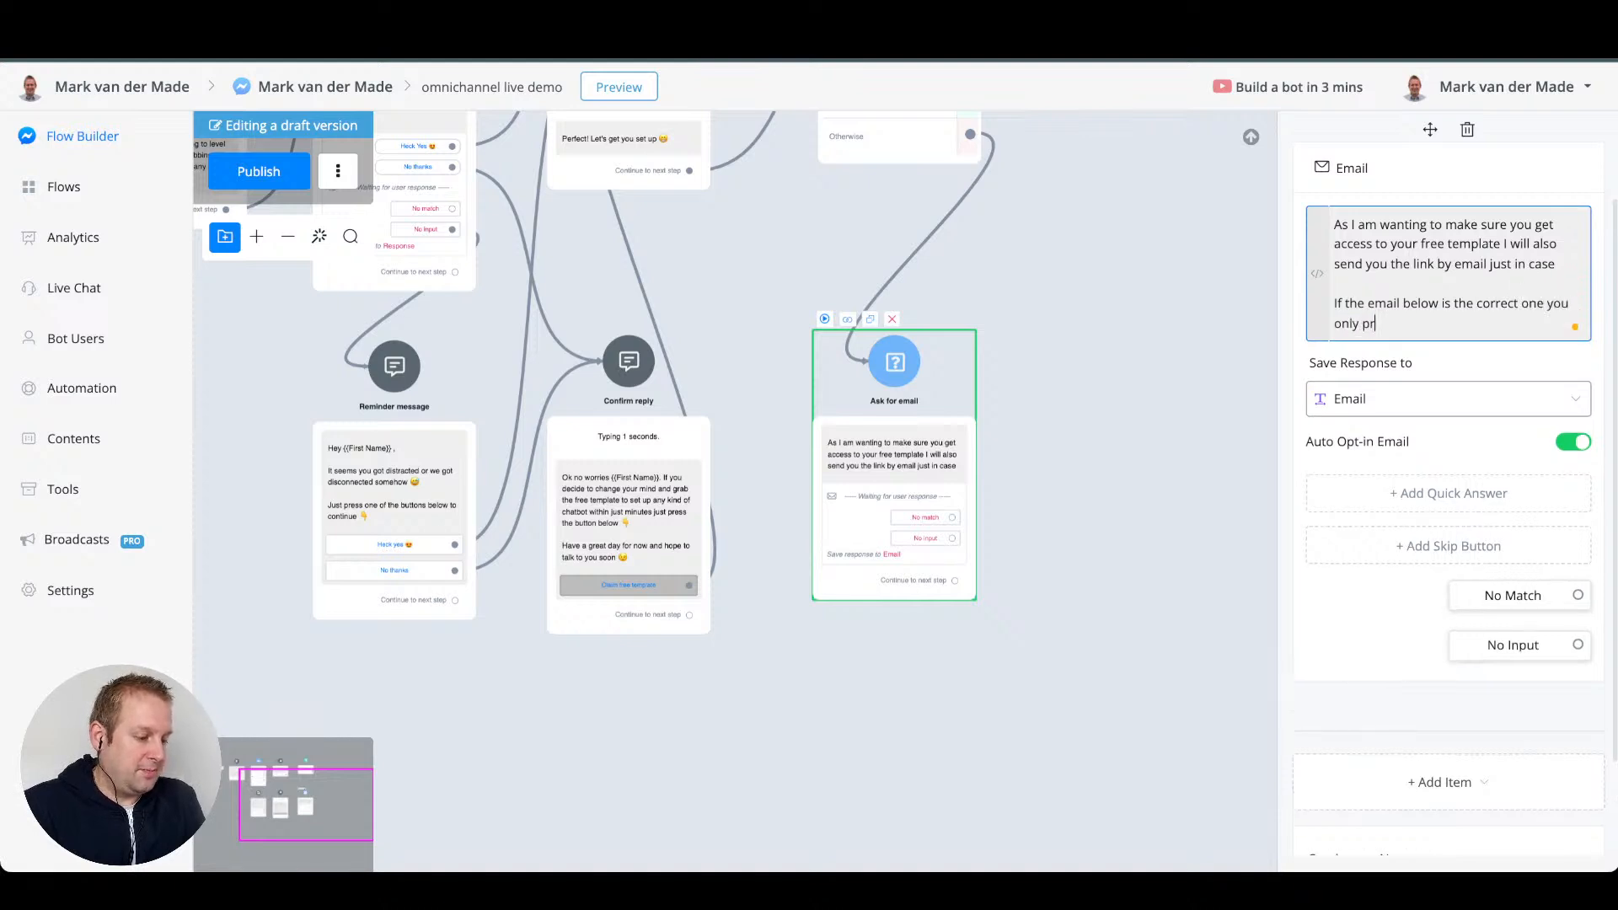
type("ess it, and")
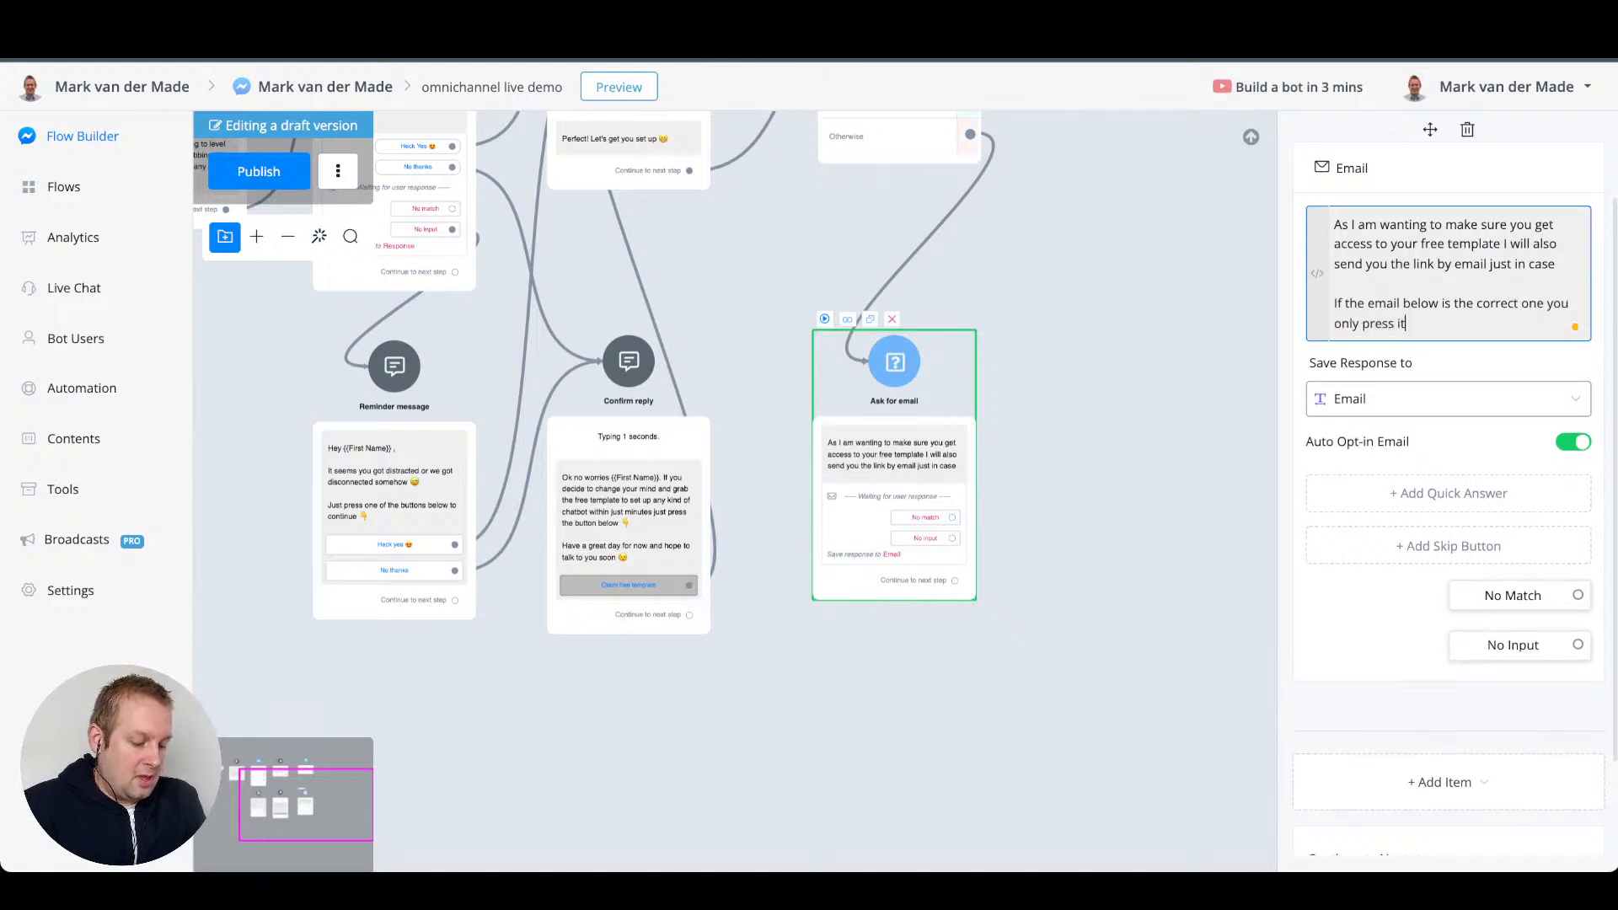
key("BackSpace")
key("BackSpace")
type("but if you prefer another one you can type it i")
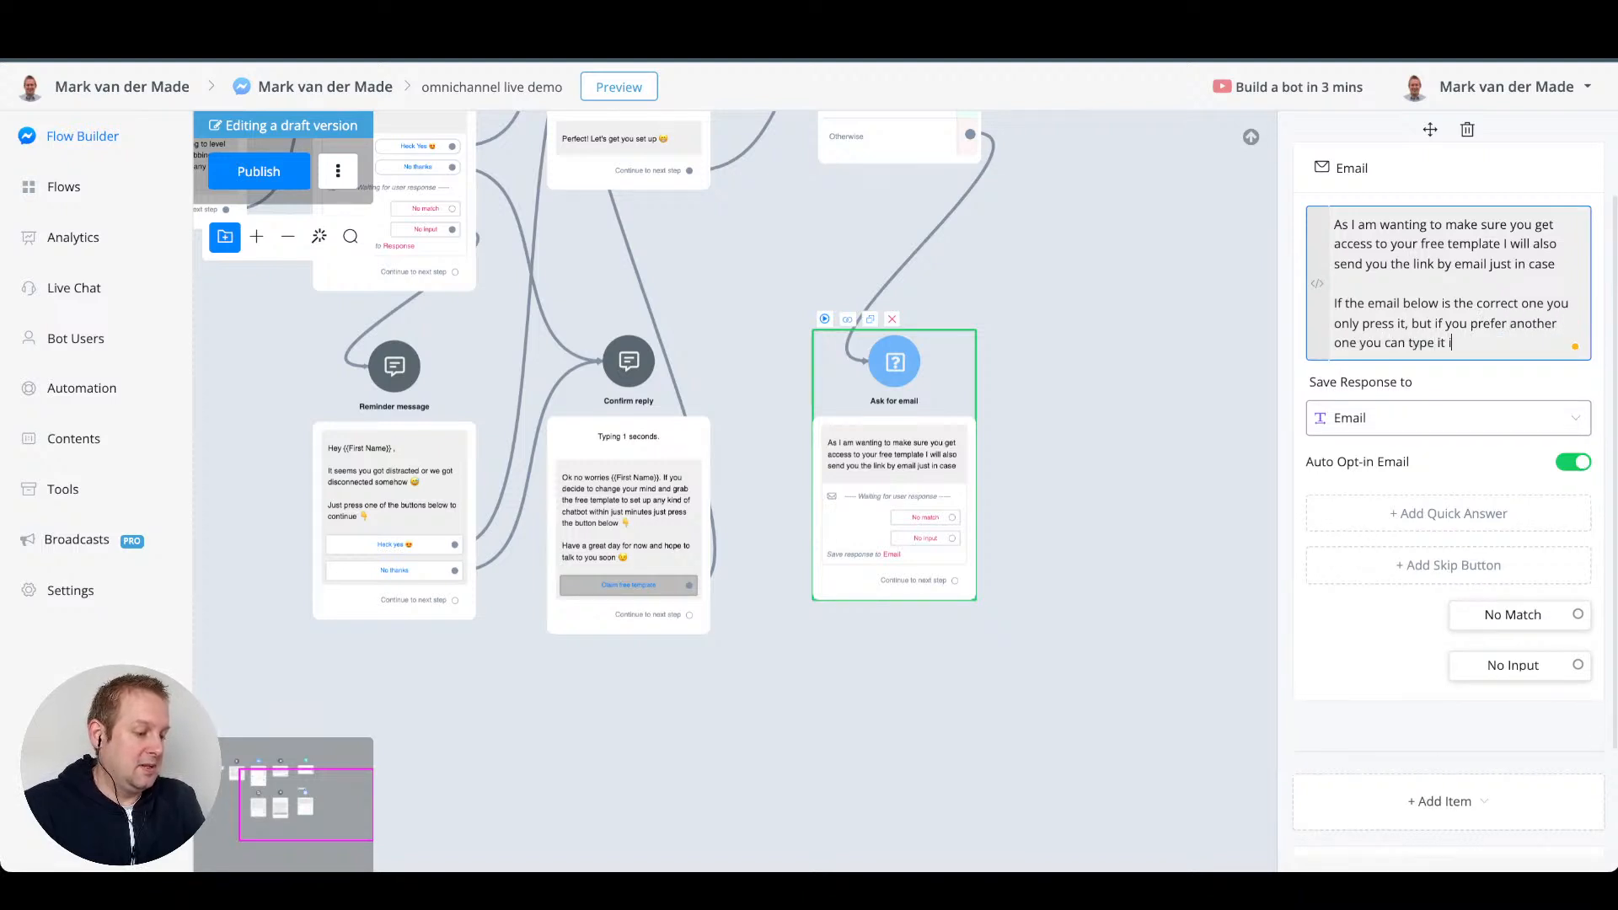
type("n now")
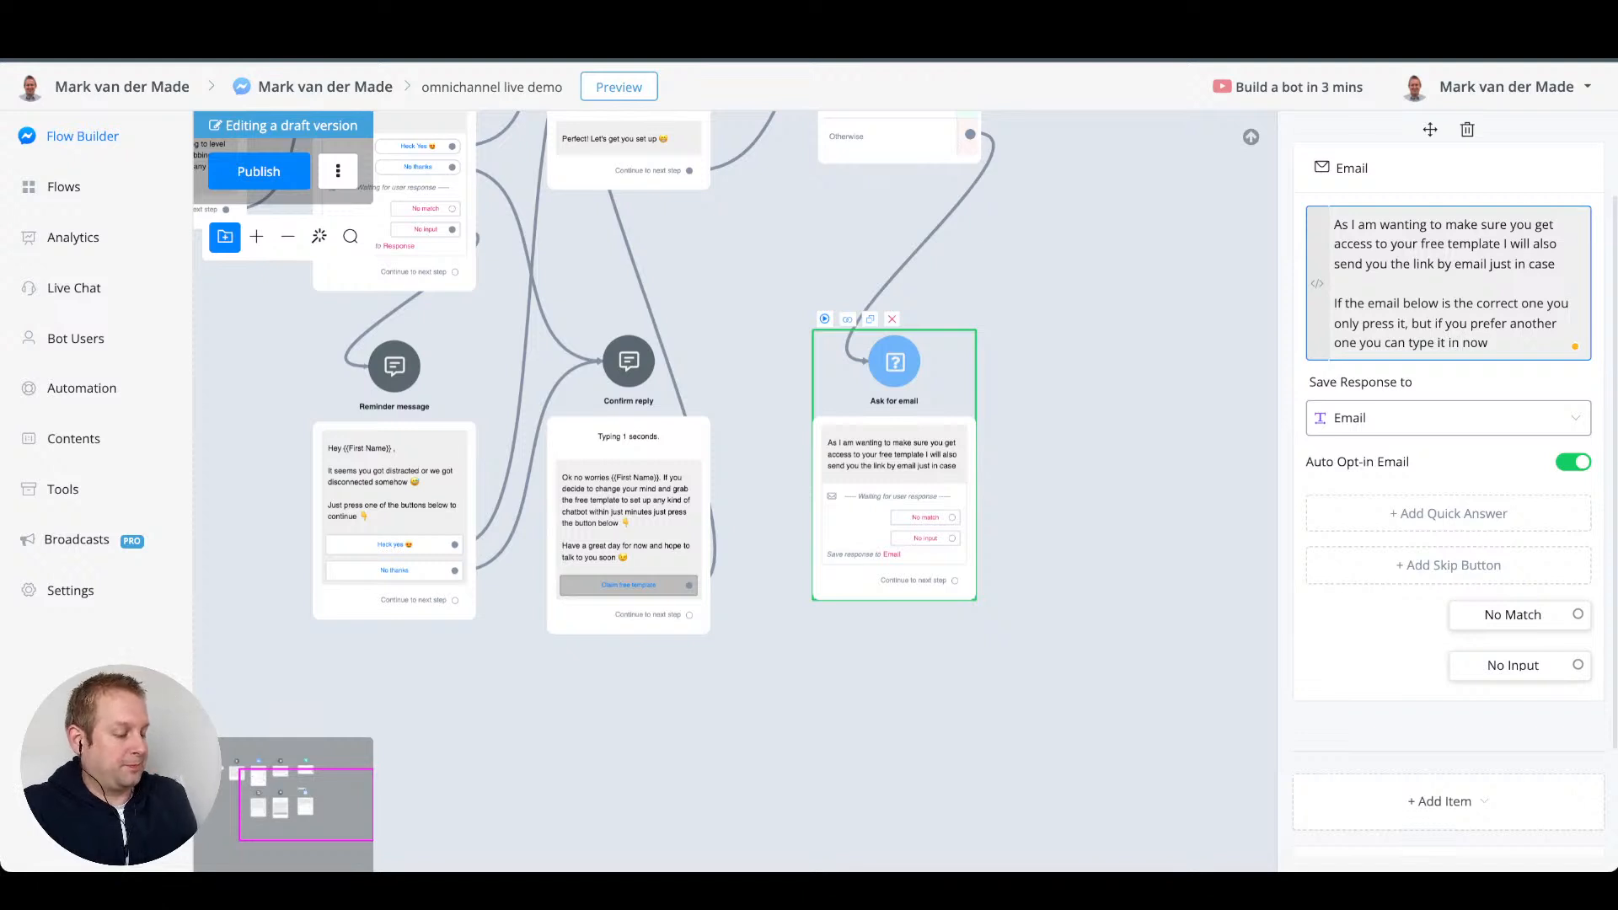
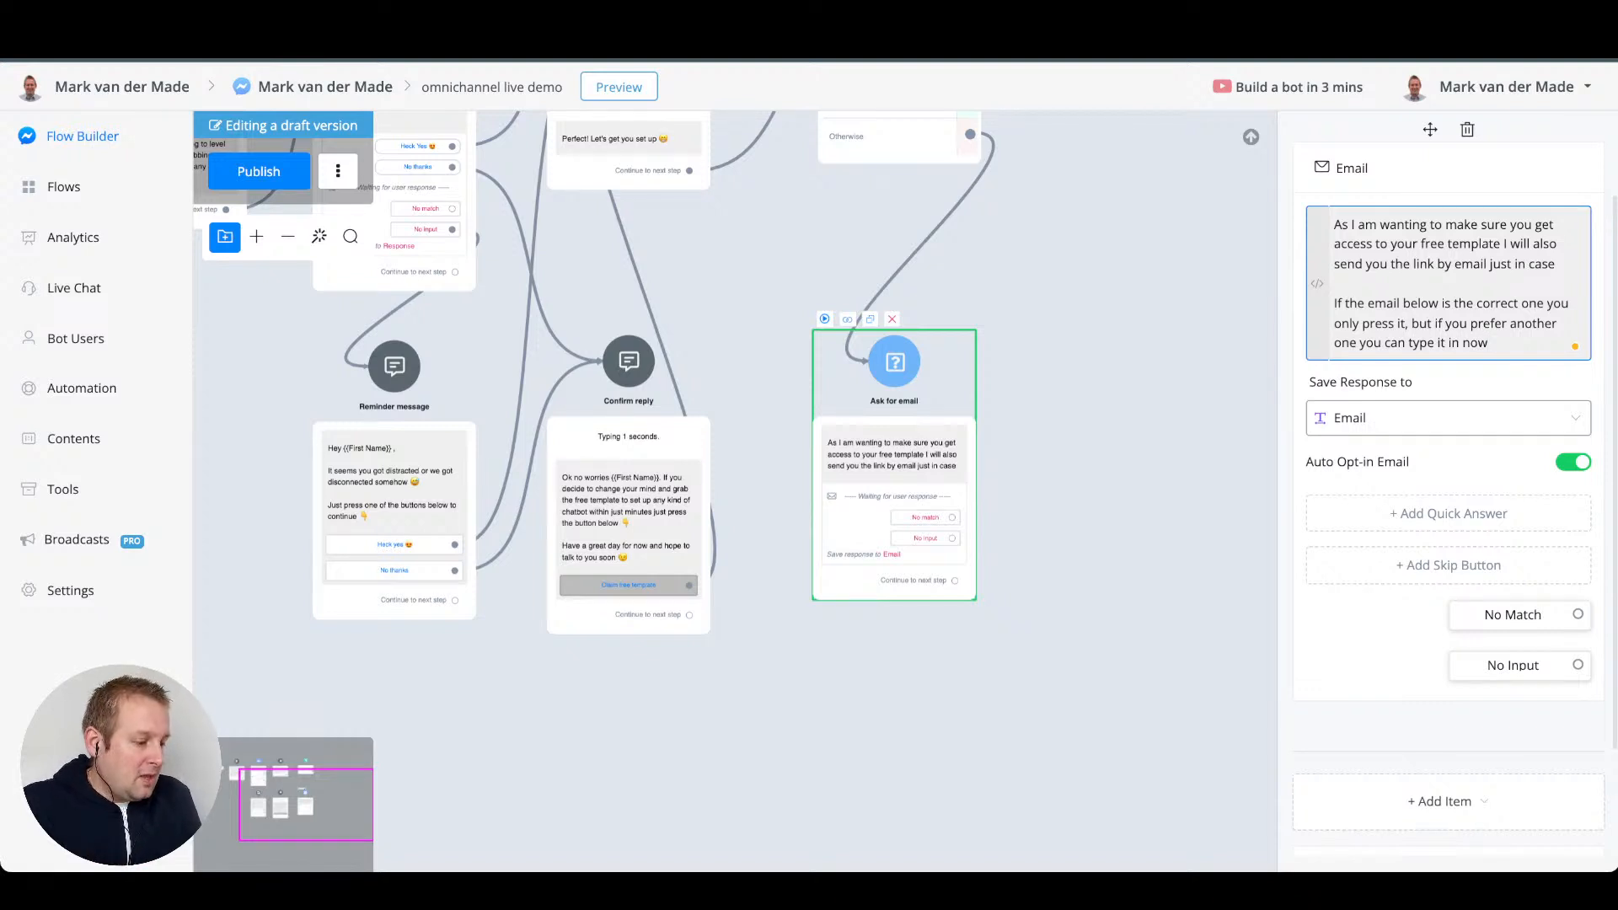
key("ctrl+super+space")
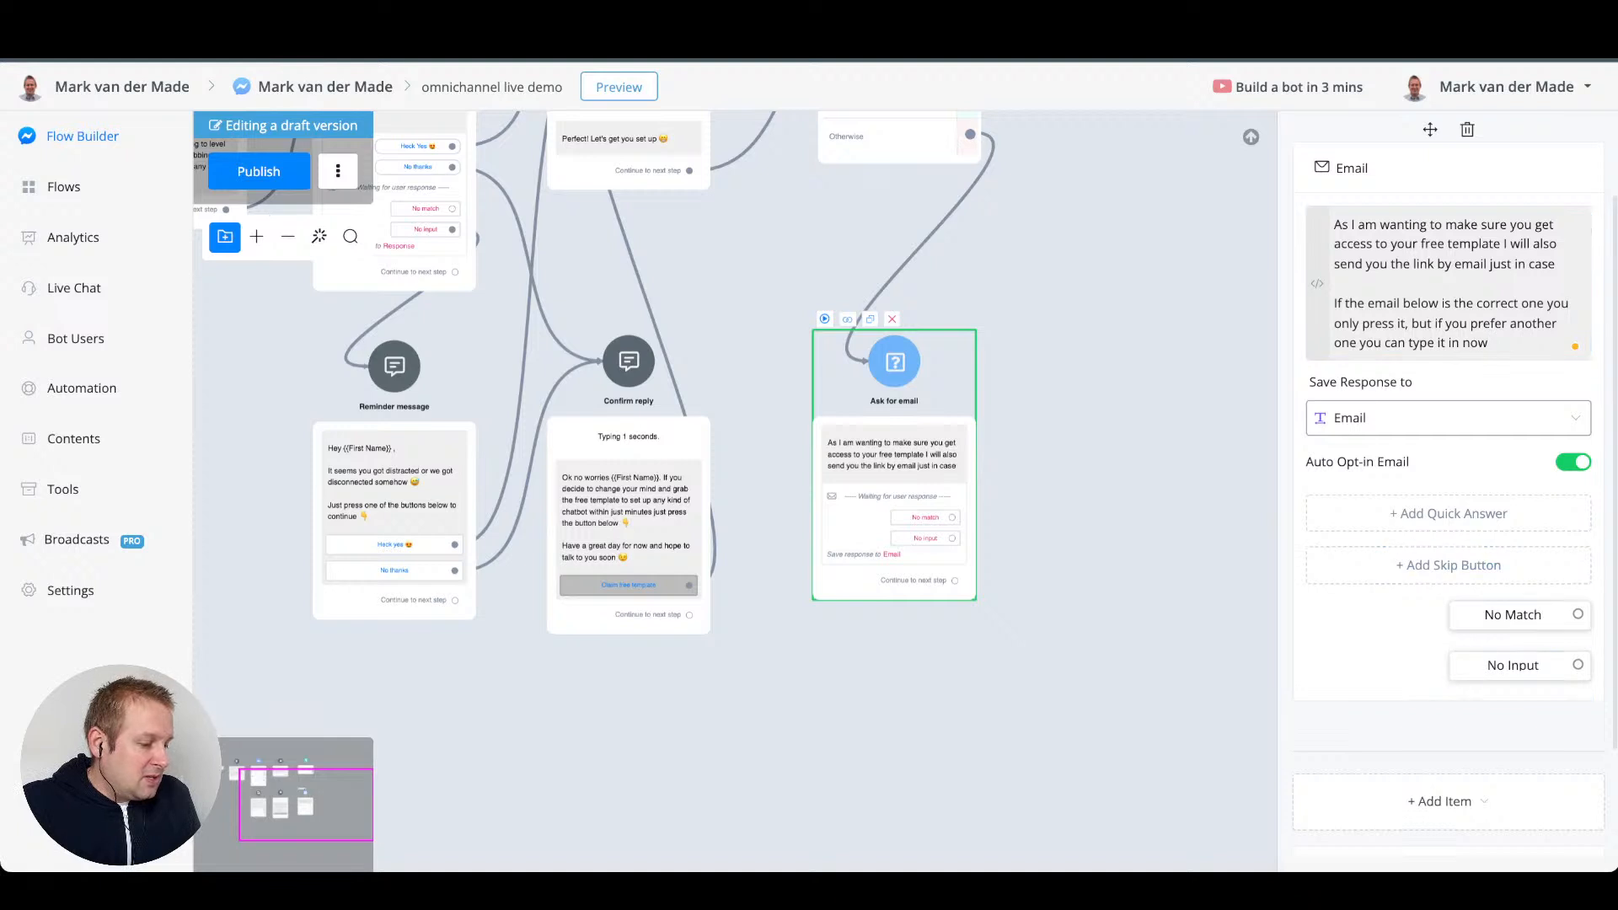
left_click(1121, 505)
- Add a Question step to the "Email has value" branch of the email check and rename it as "Ask is email is still valid"
left_click_drag(1121, 505, 893, 654)
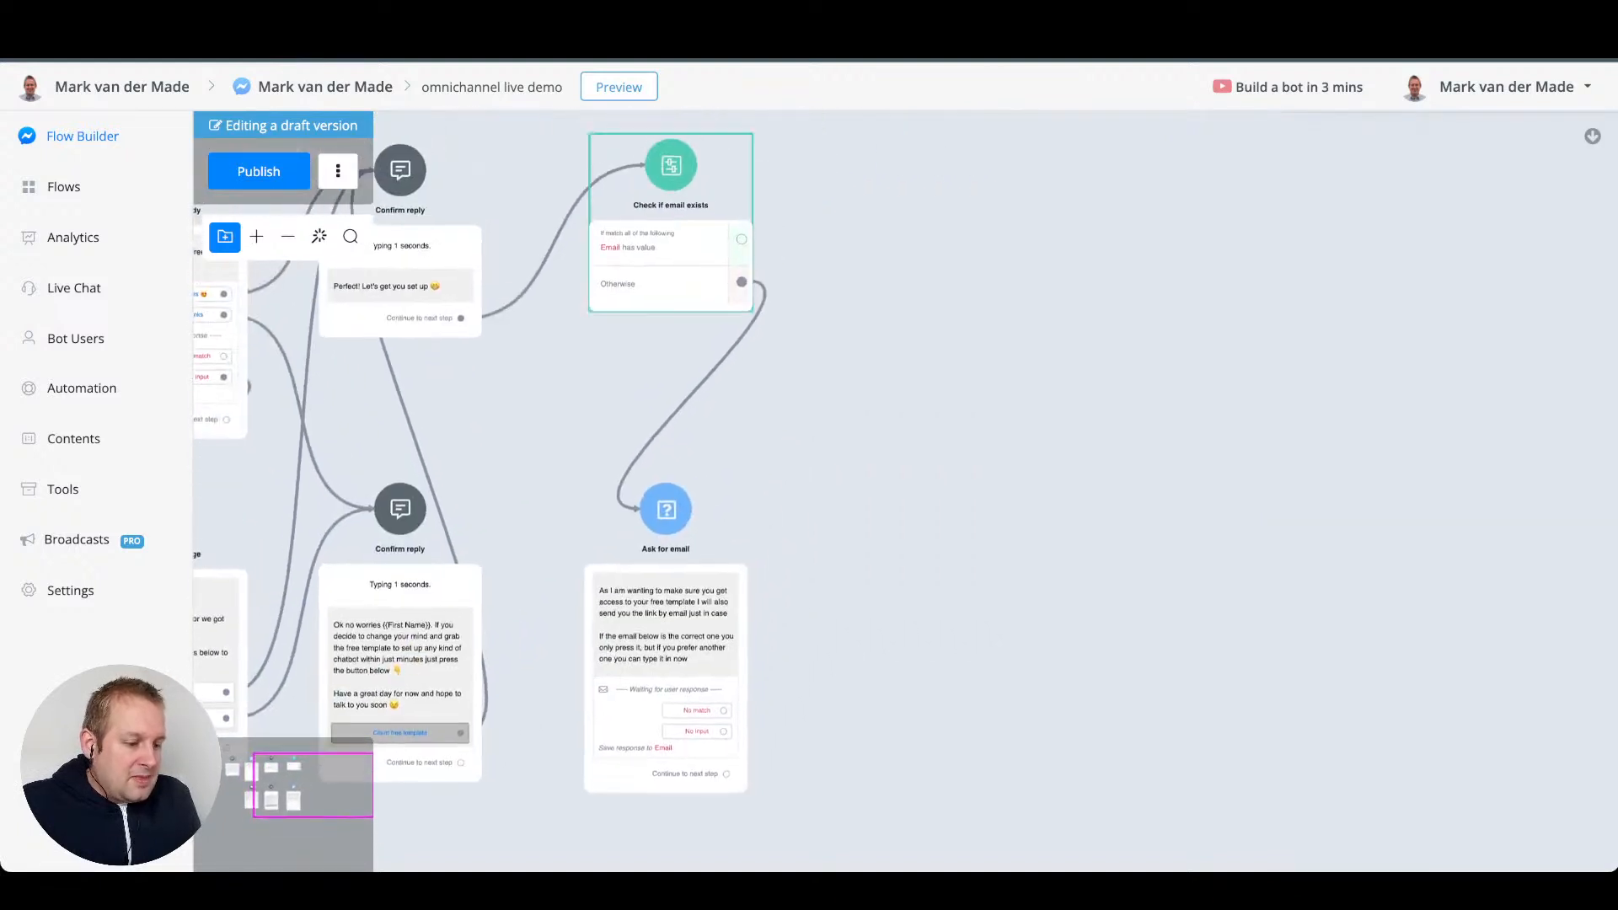
left_click_drag(742, 240, 896, 233)
left_click(1001, 344)
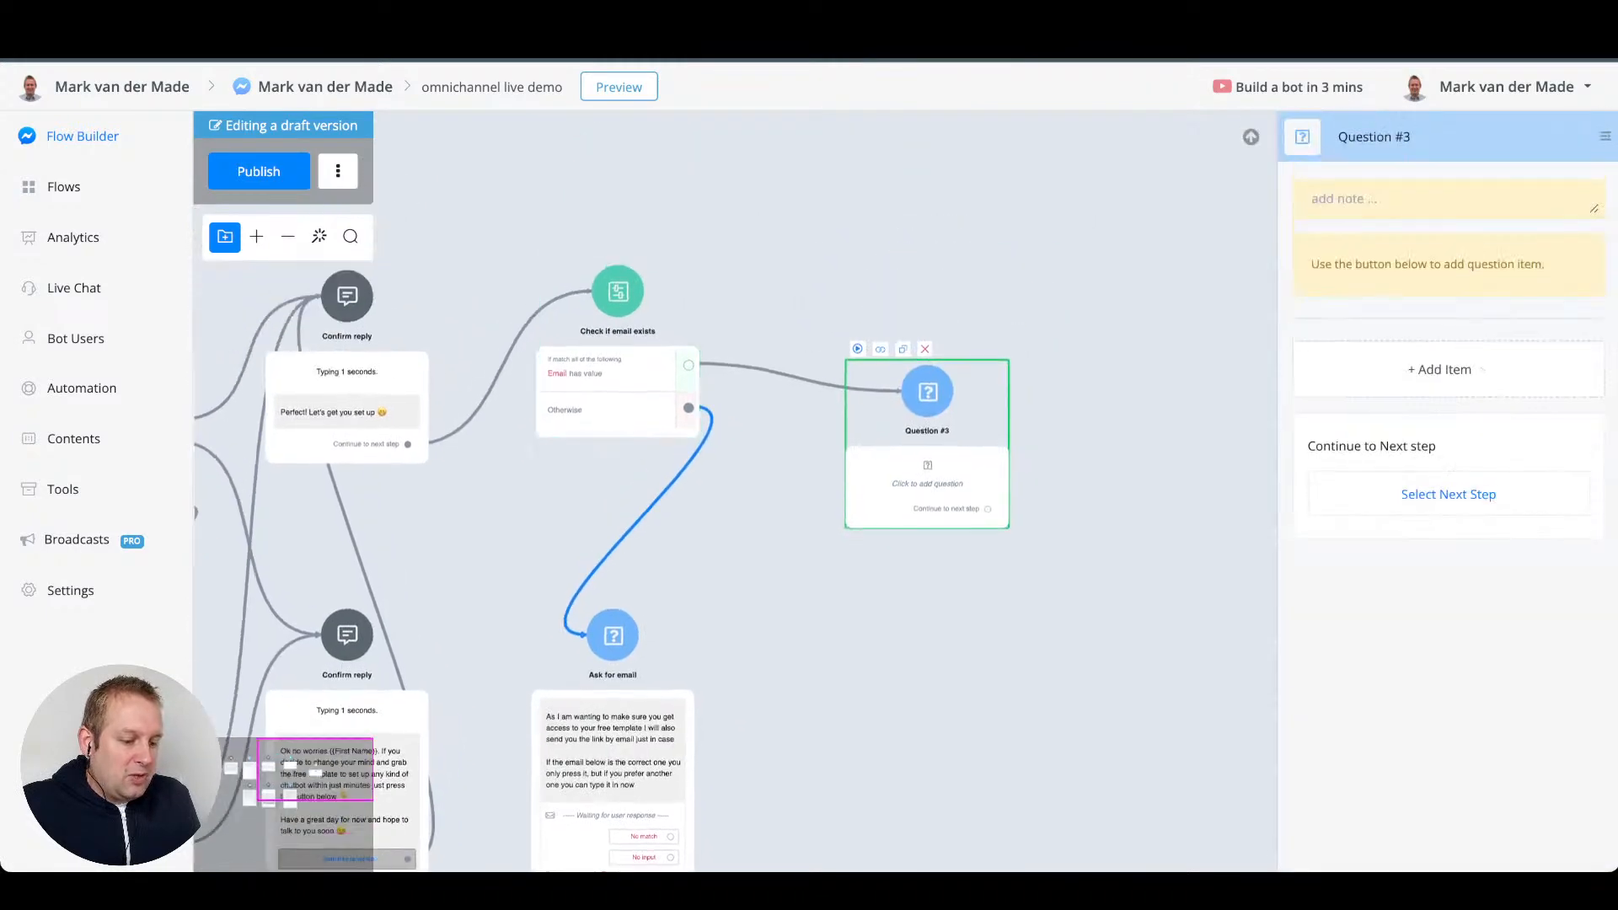
left_click_drag(907, 439, 889, 329)
triple_click(1398, 136)
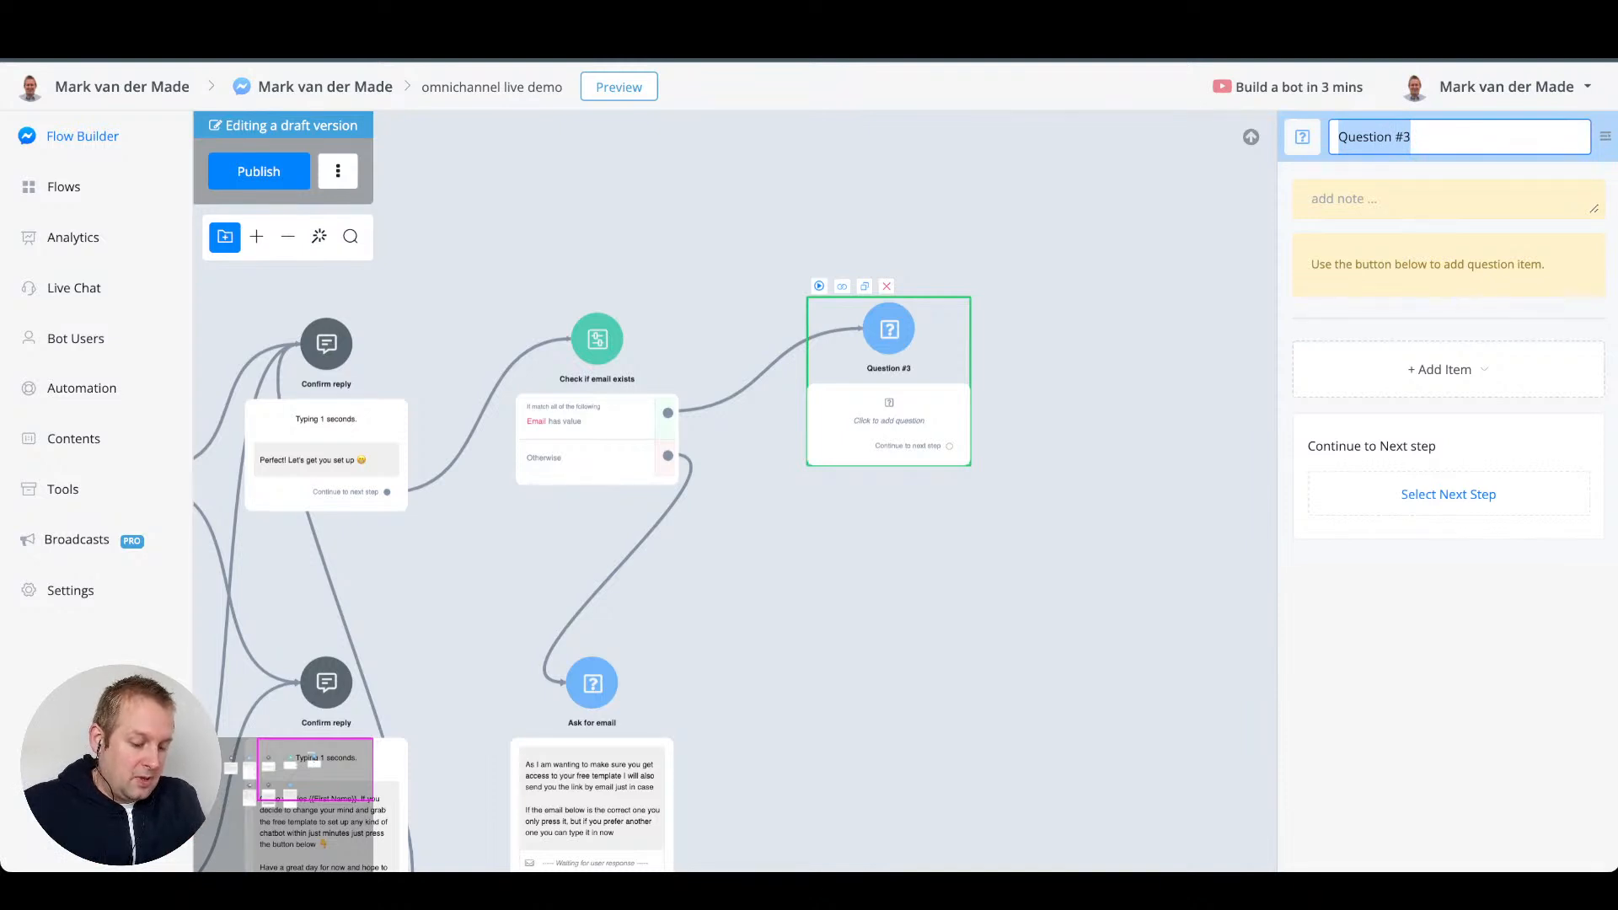
type("Ask is email is")
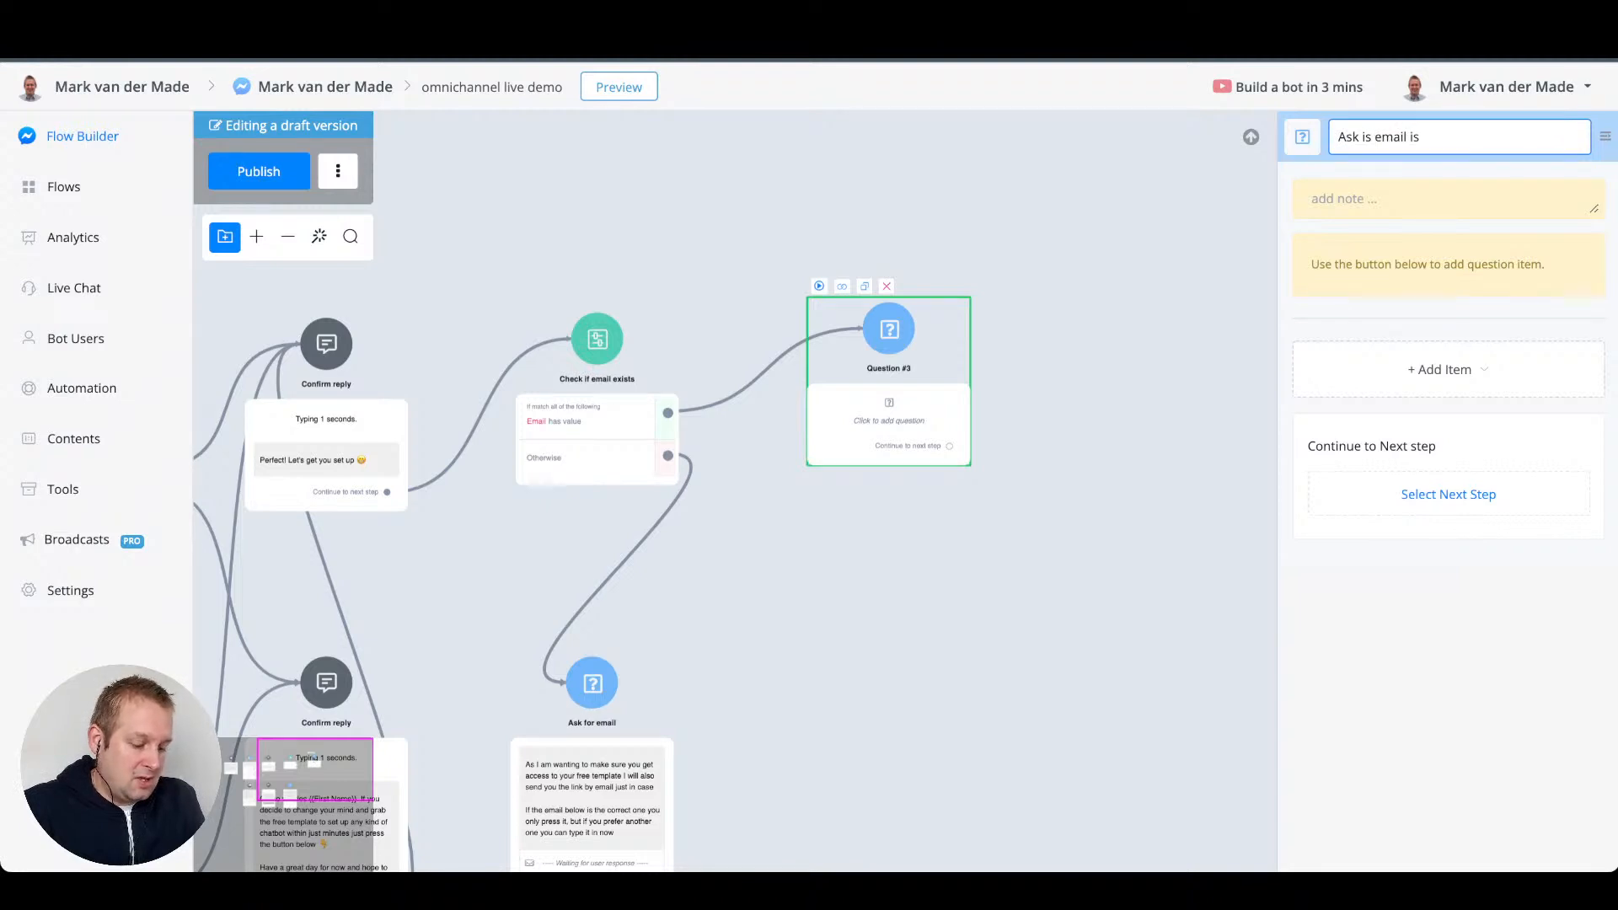
type(" s")
type("valid")
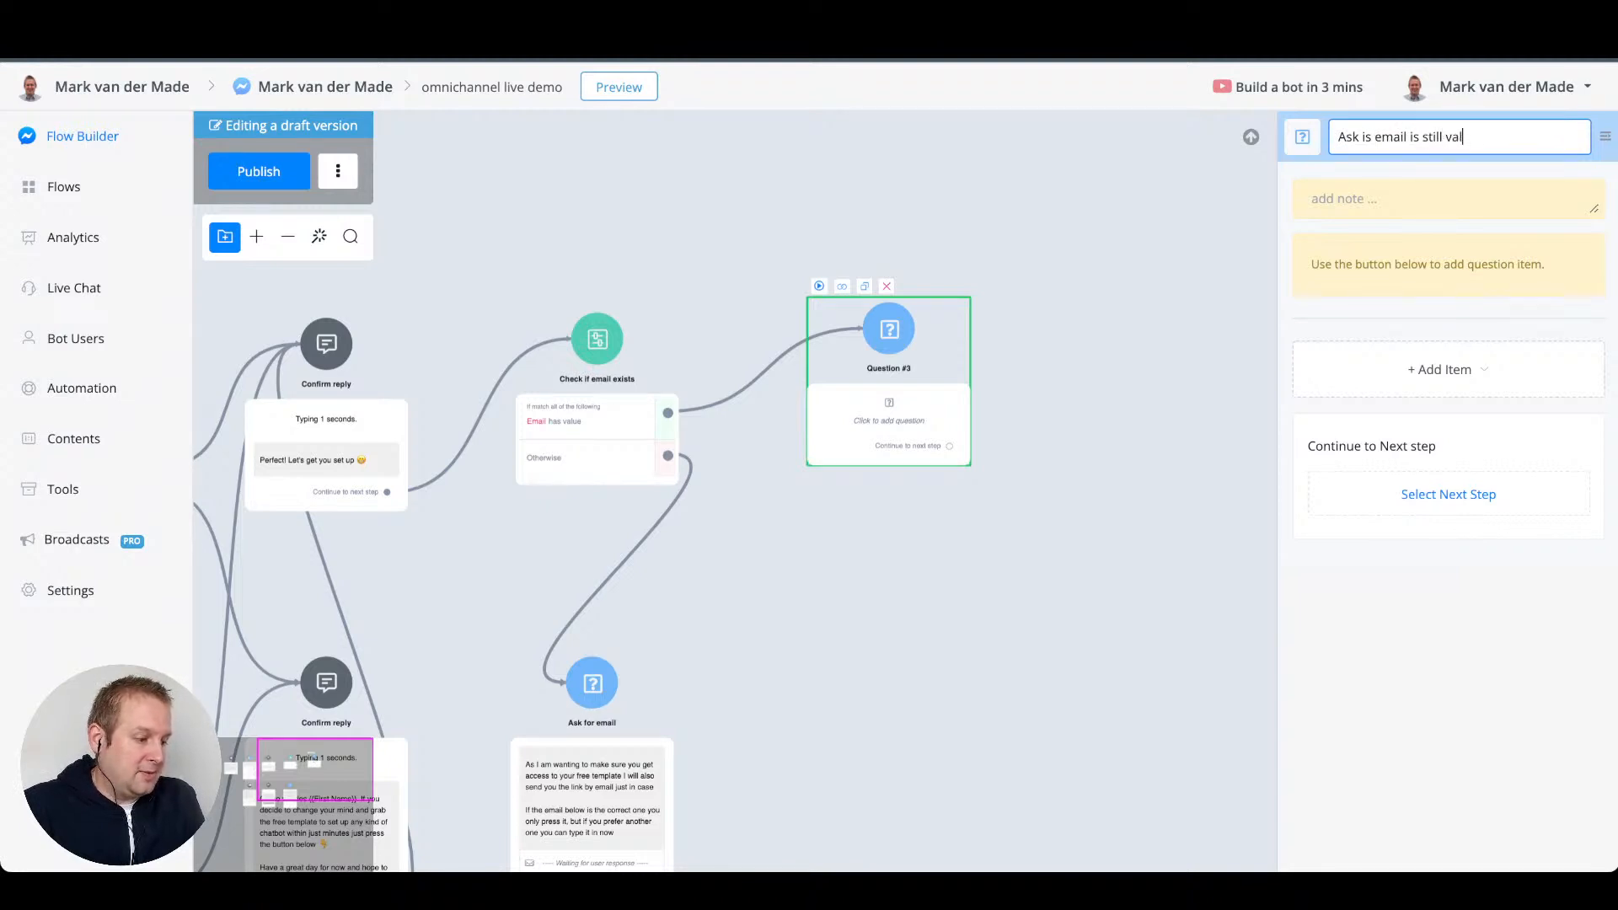
key("Return")
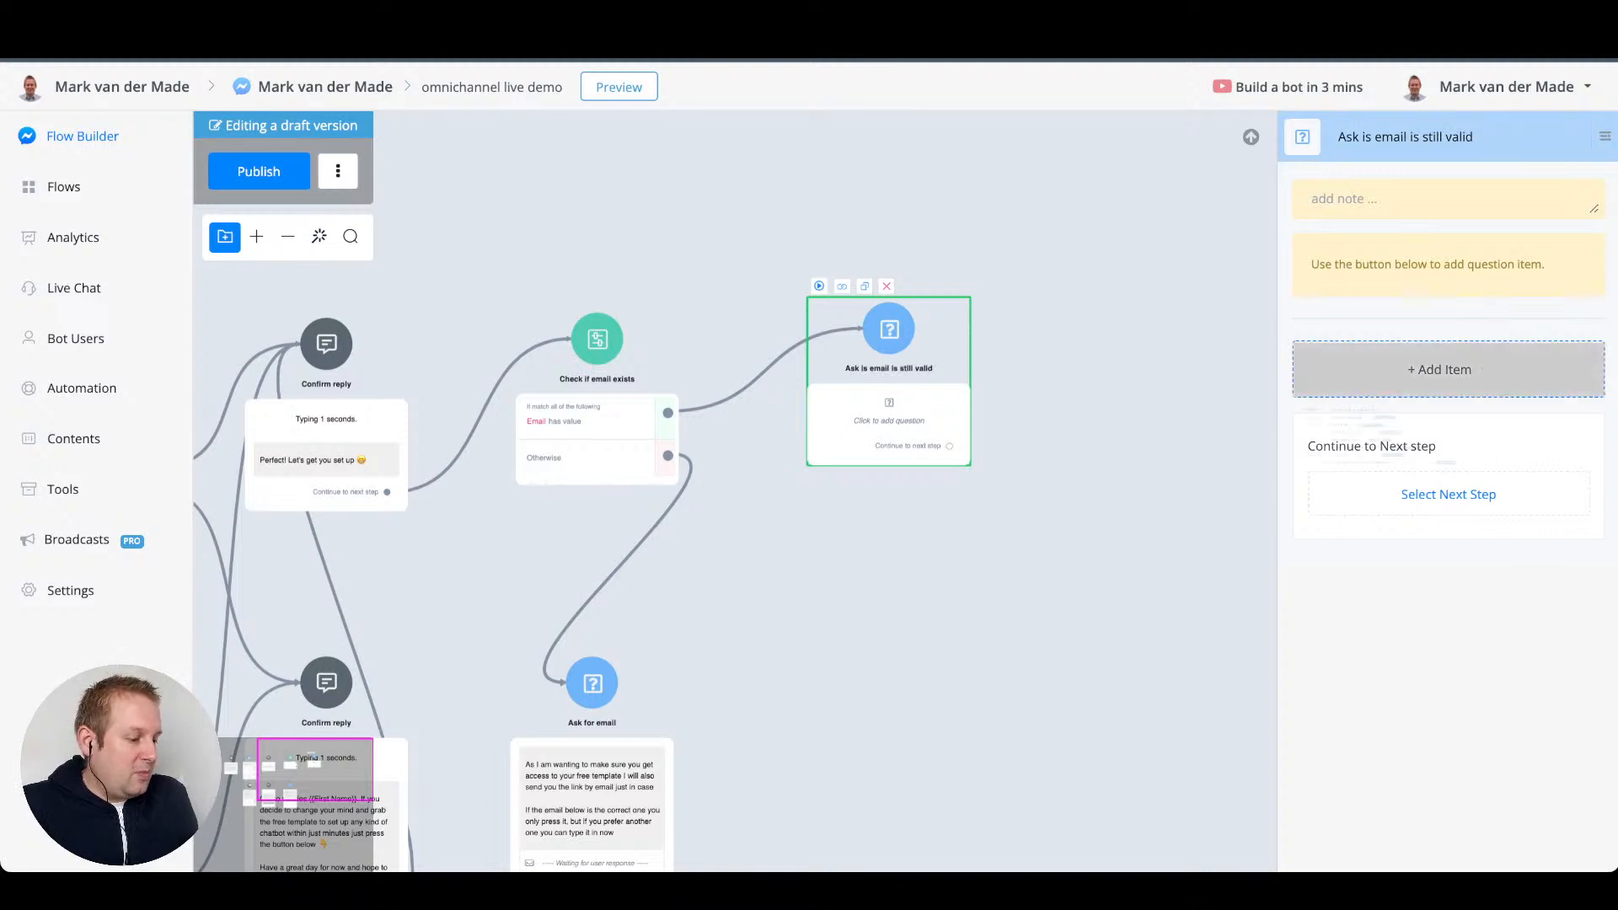
- Add an Email item asking "Is {{Email}} still the right one to send a back up to regarding the free template link?"
left_click(1439, 370)
left_click(1382, 485)
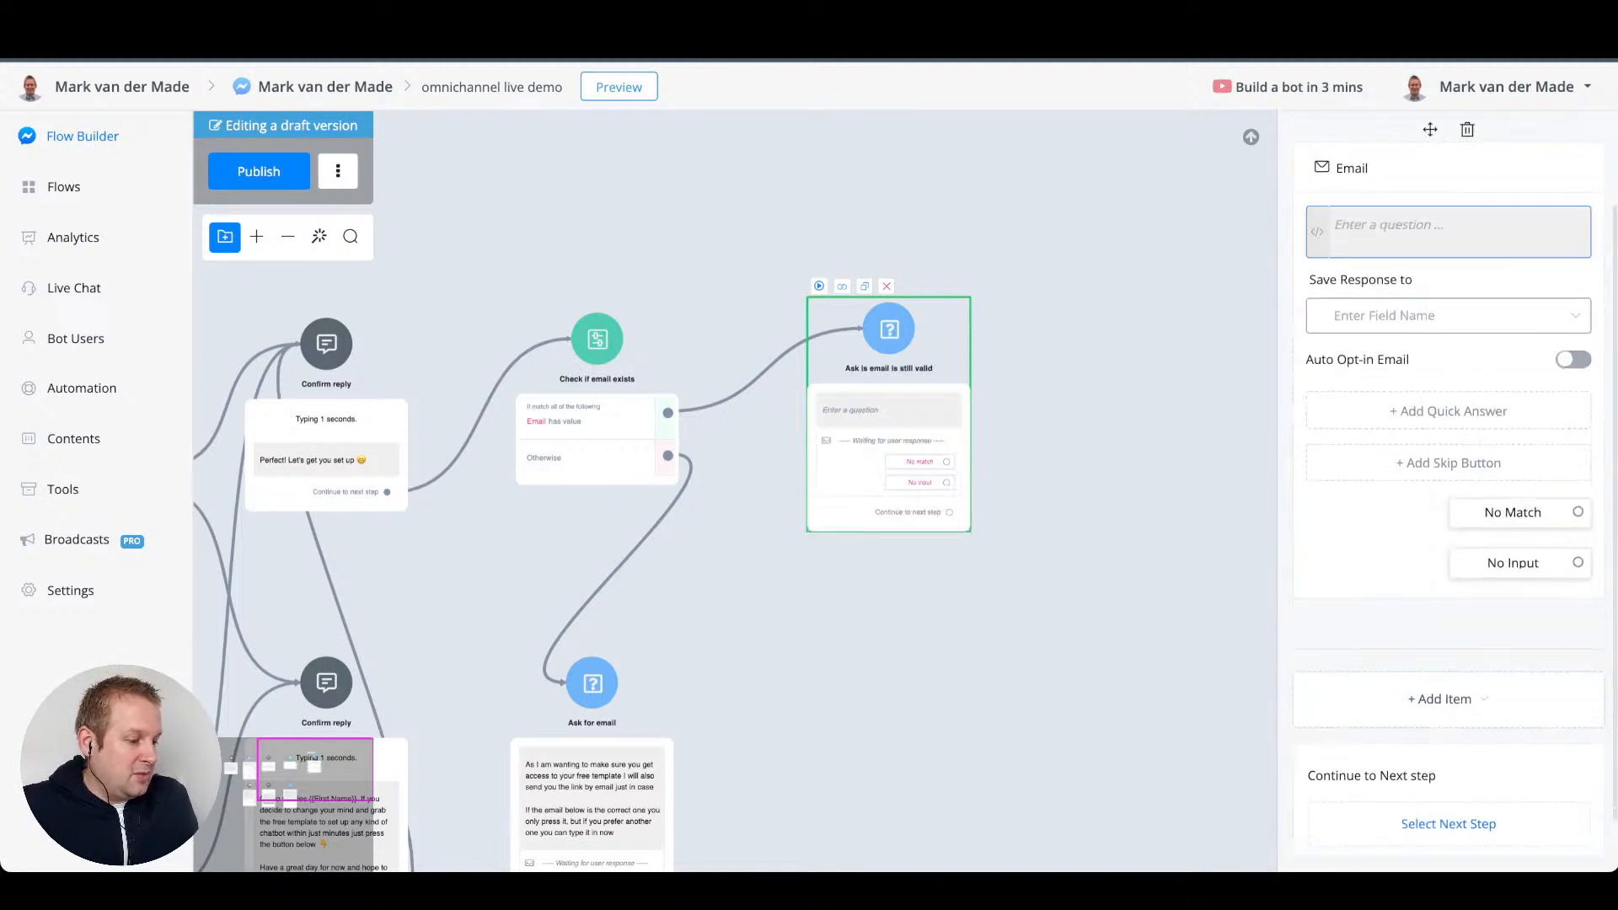
type("Is")
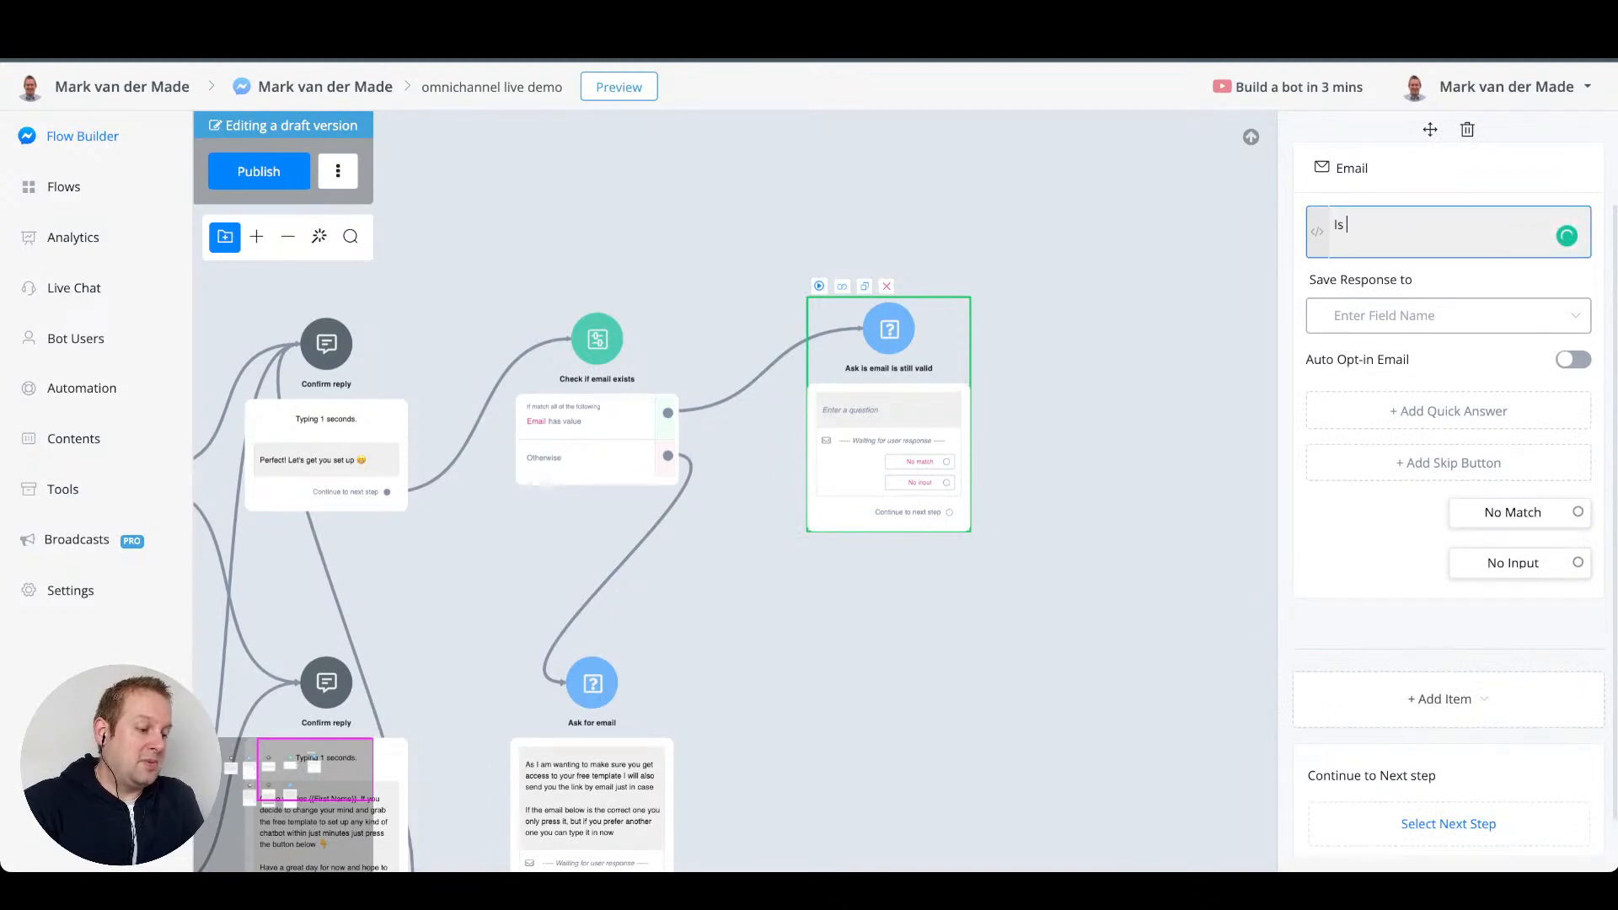
type(" {{email")
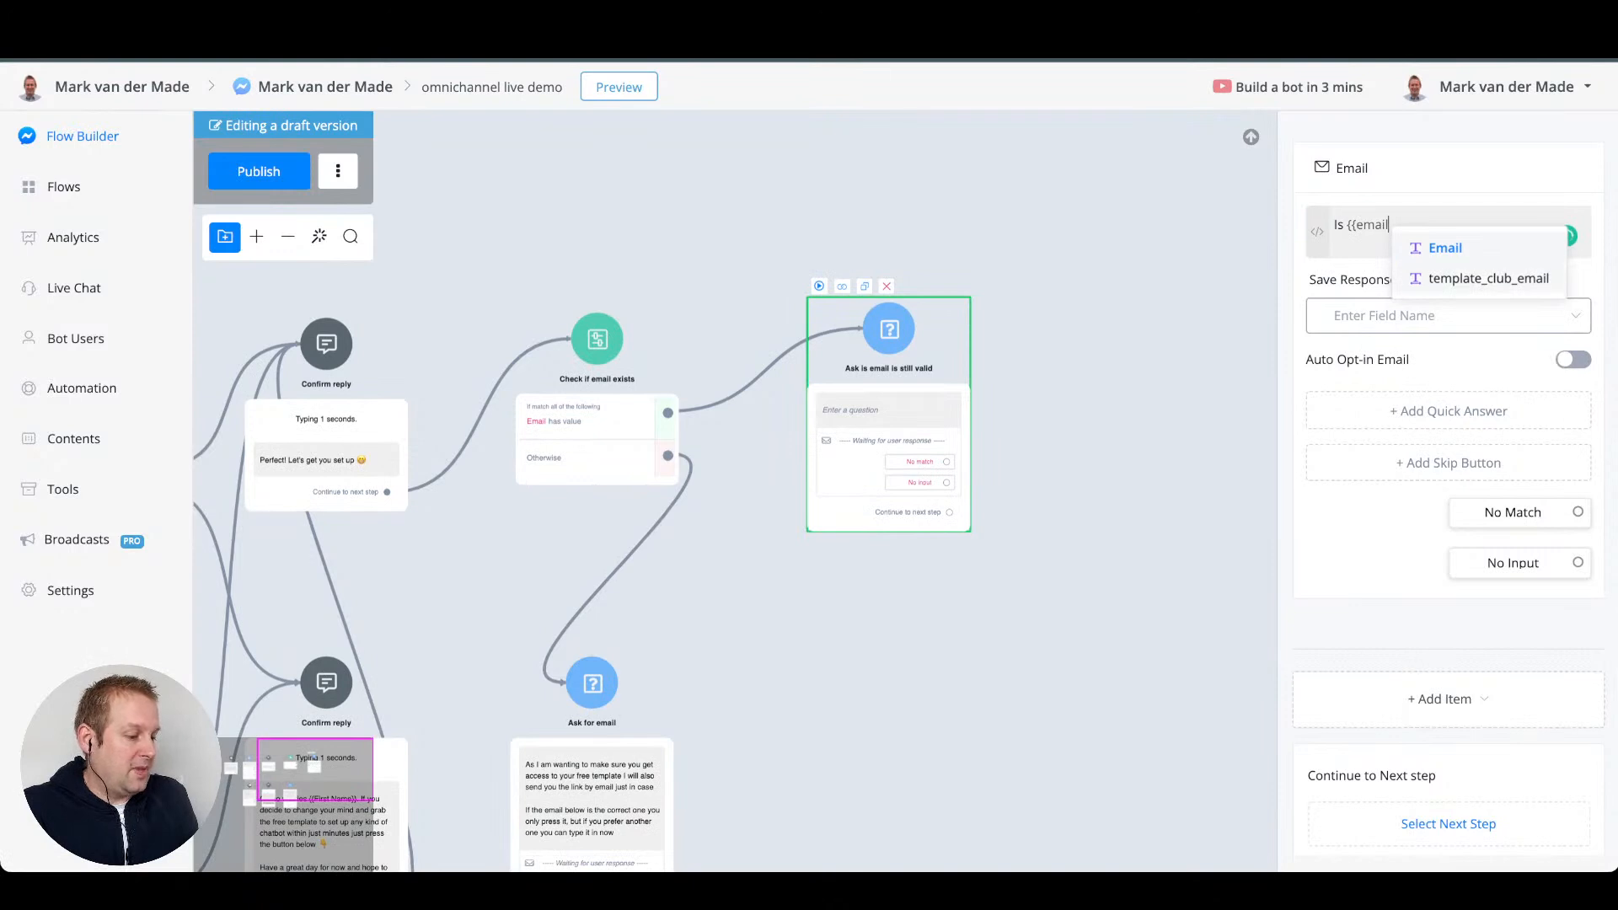
key("Return")
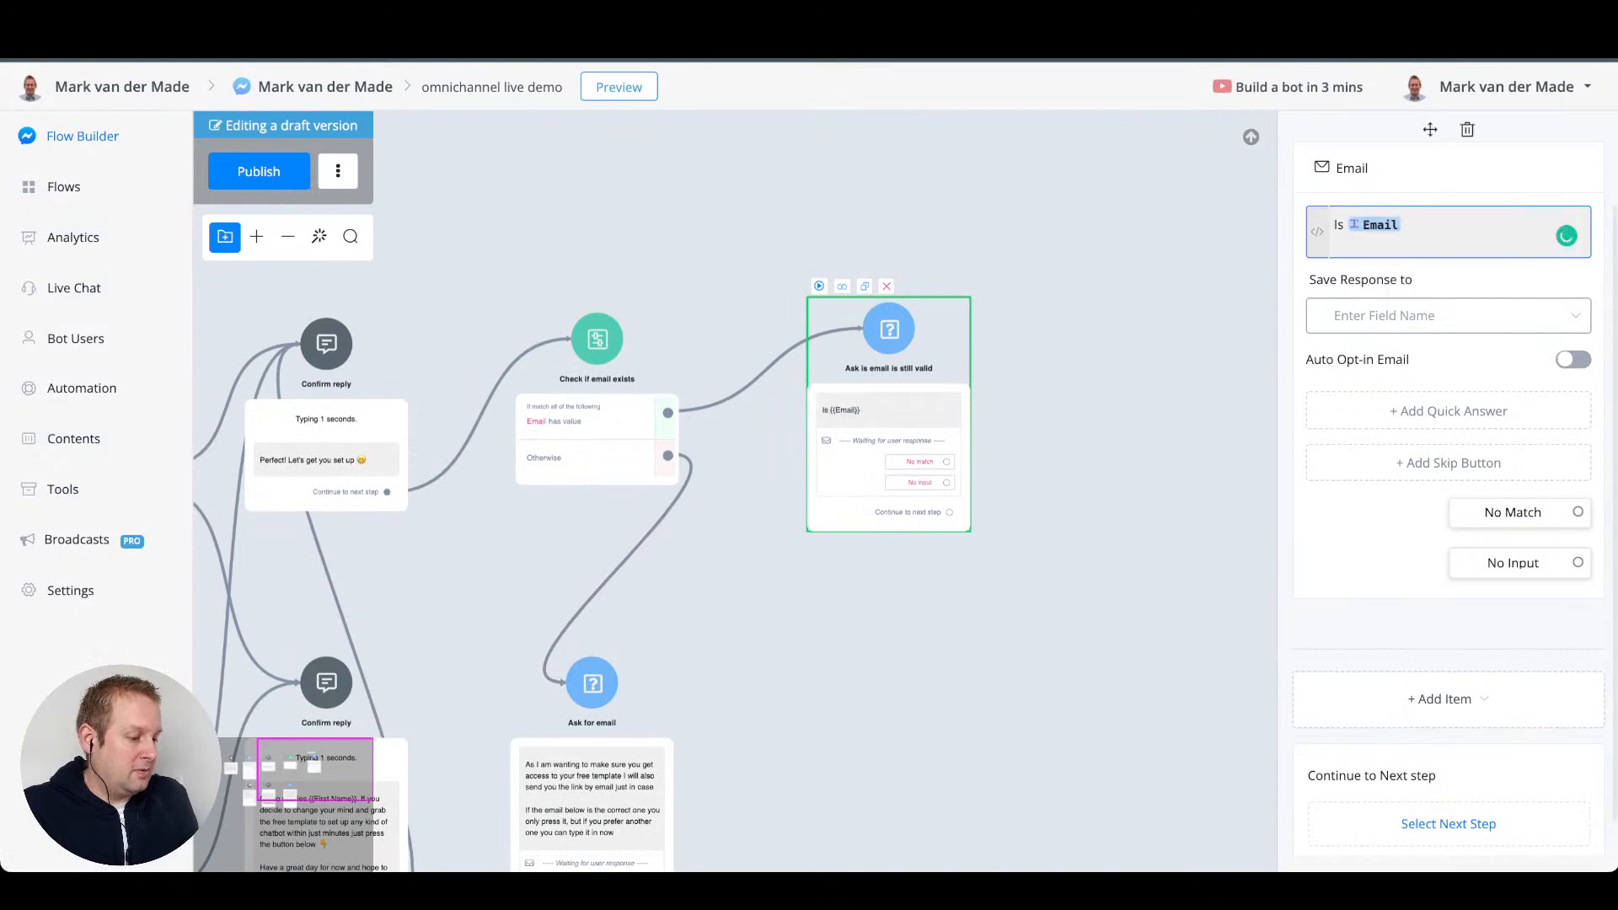
type("still the right one to send a back up")
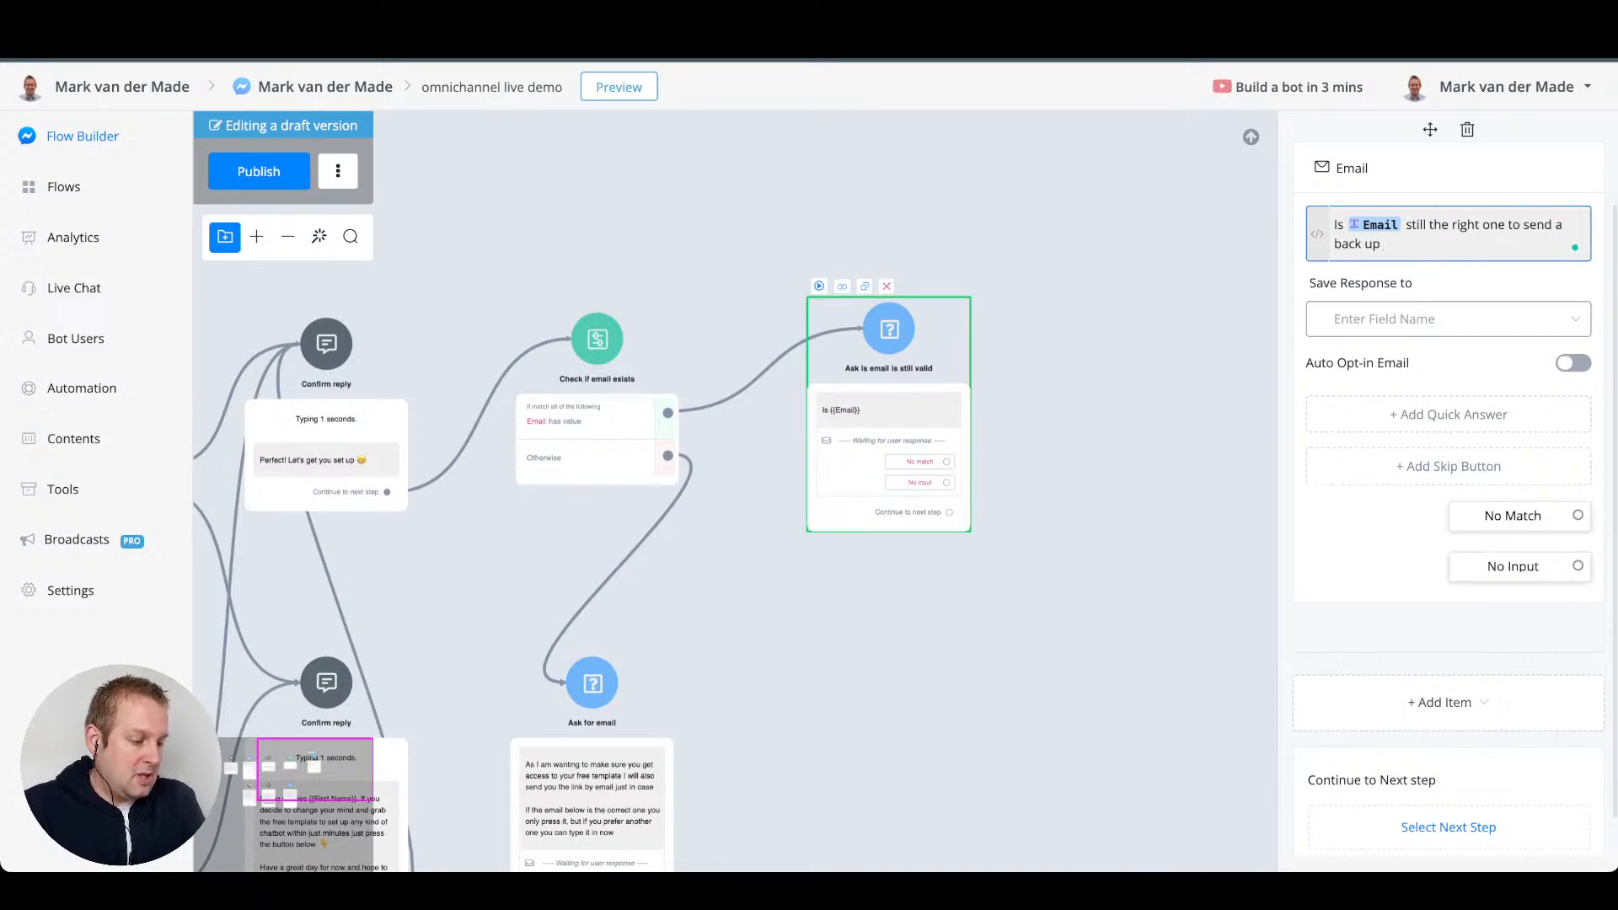
type(" to")
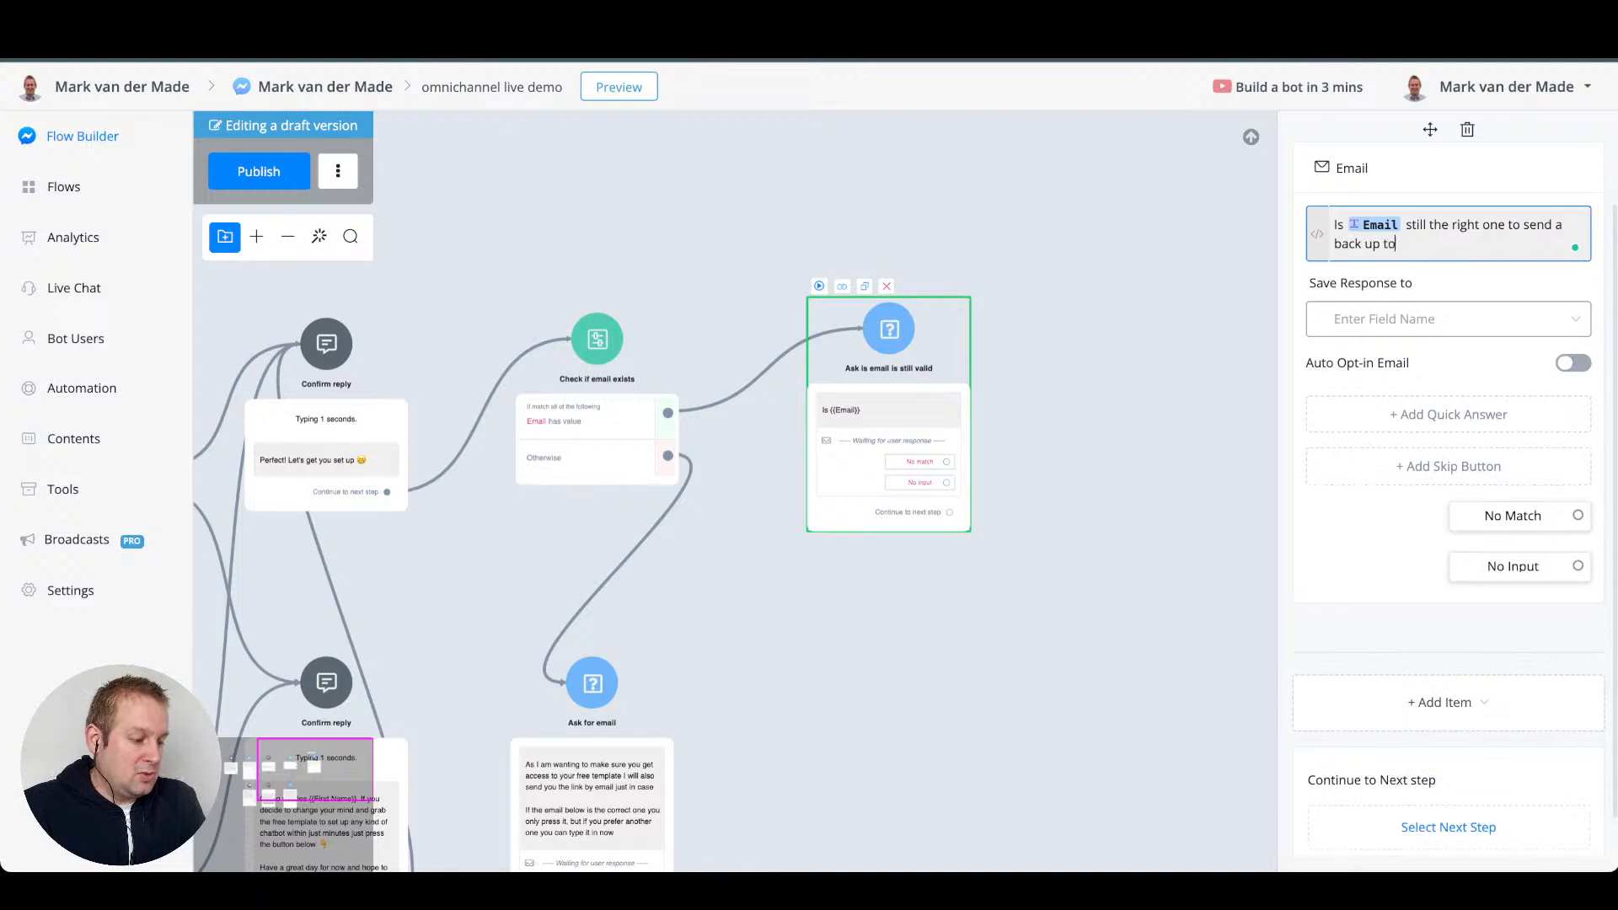
type(" regarding yo the free template link?")
- Copy the question text from the Email item and delete that item from the step
left_click(1447, 340)
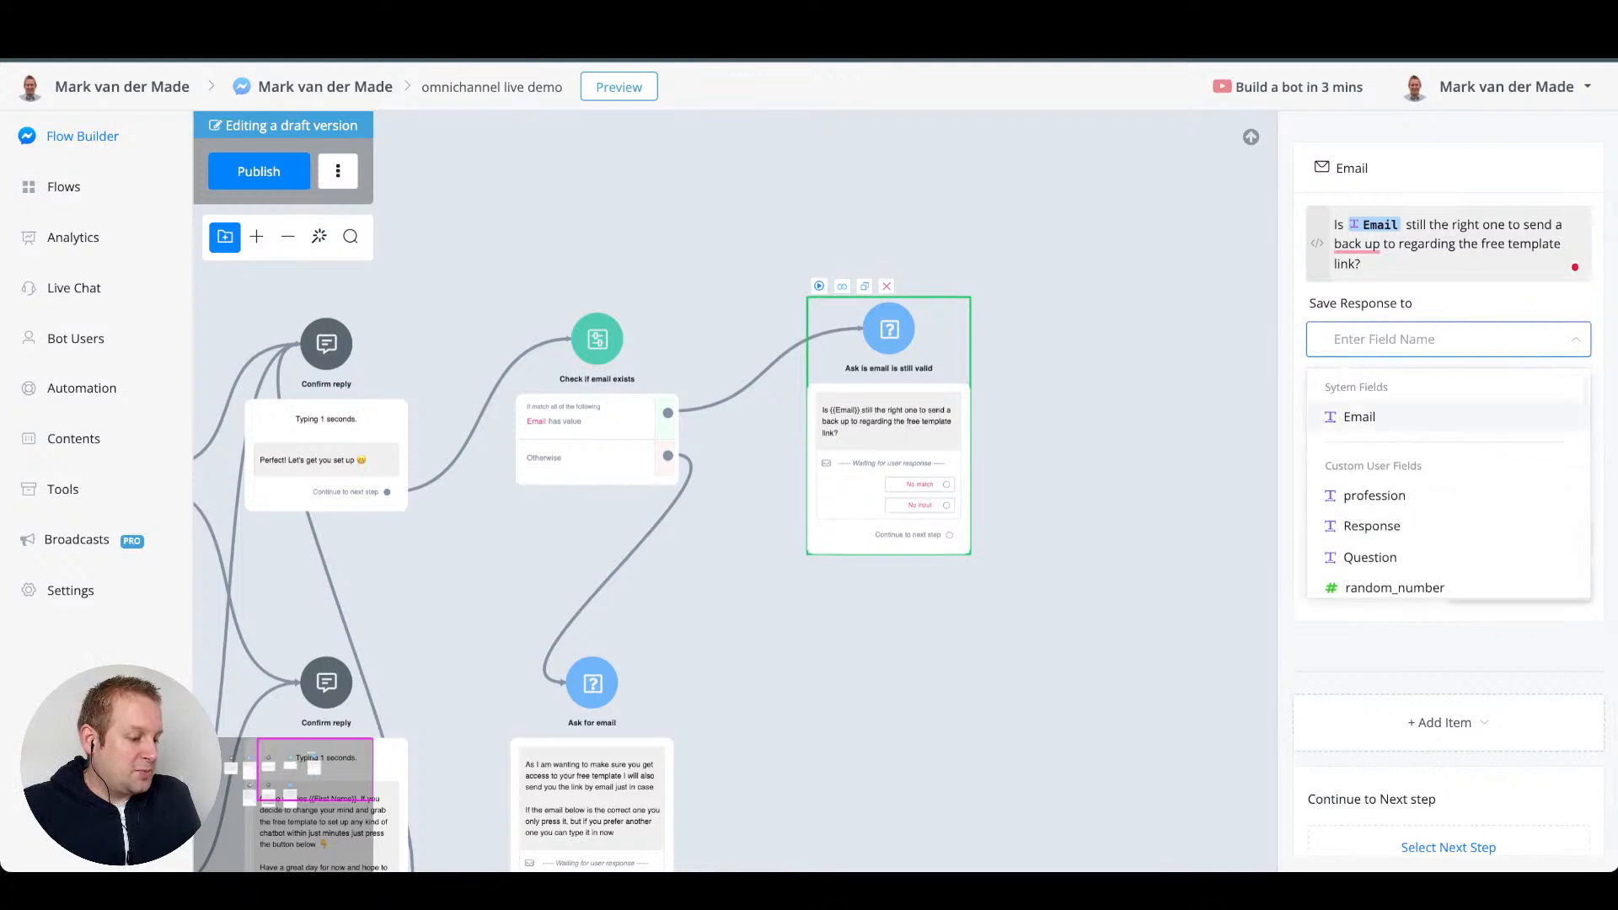
left_click(1362, 263)
key("ctrl+a")
key("ctrl+c")
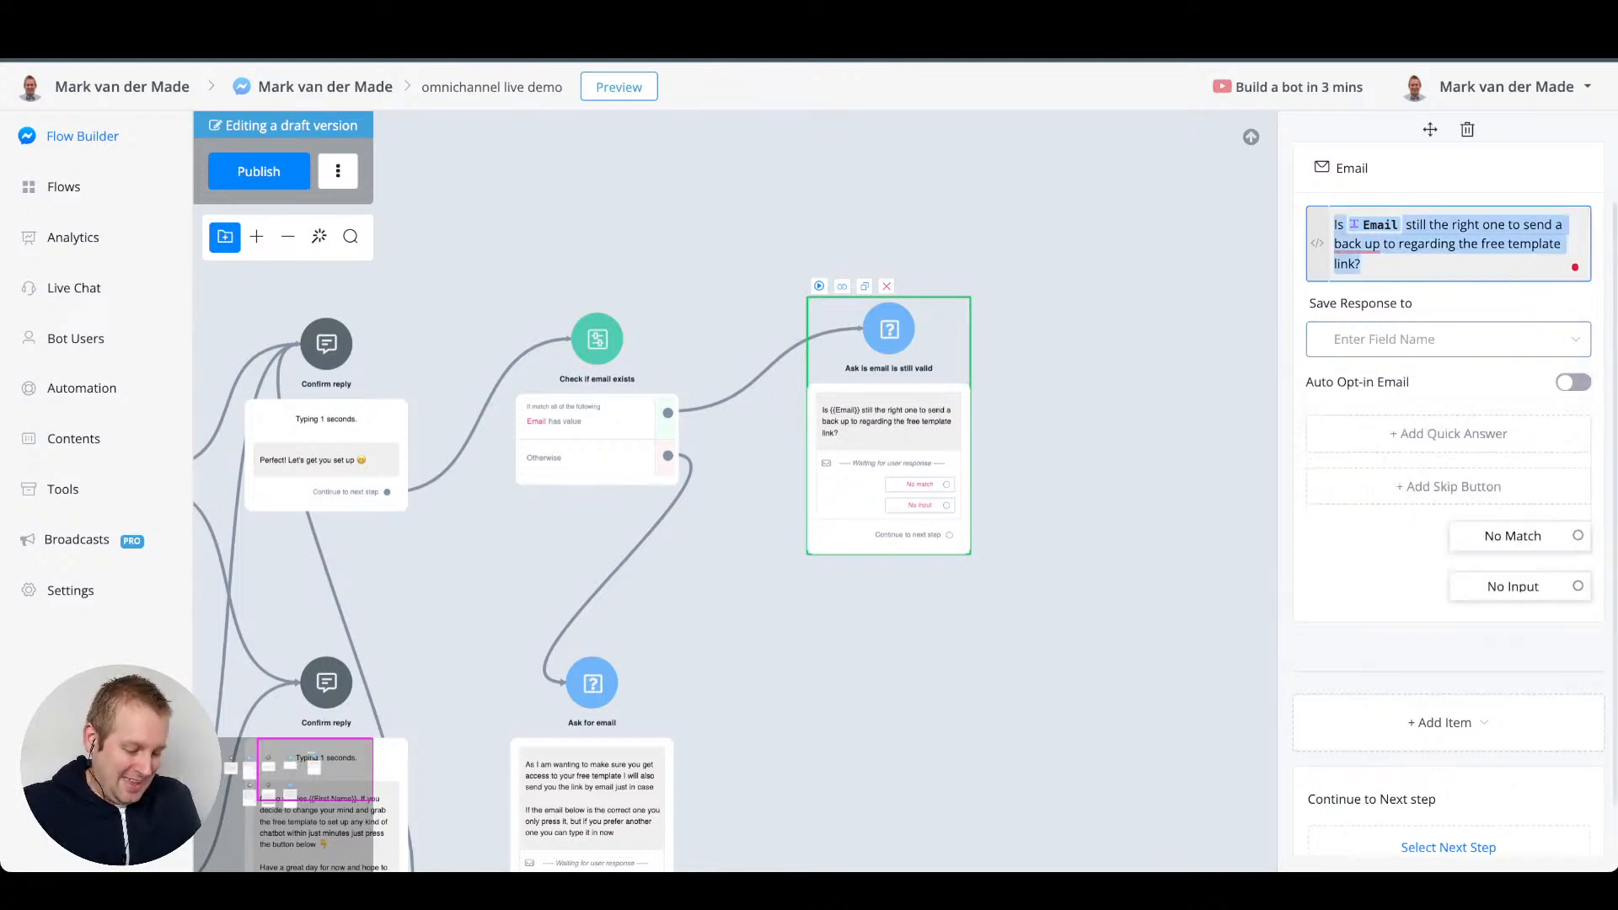
left_click(1362, 264)
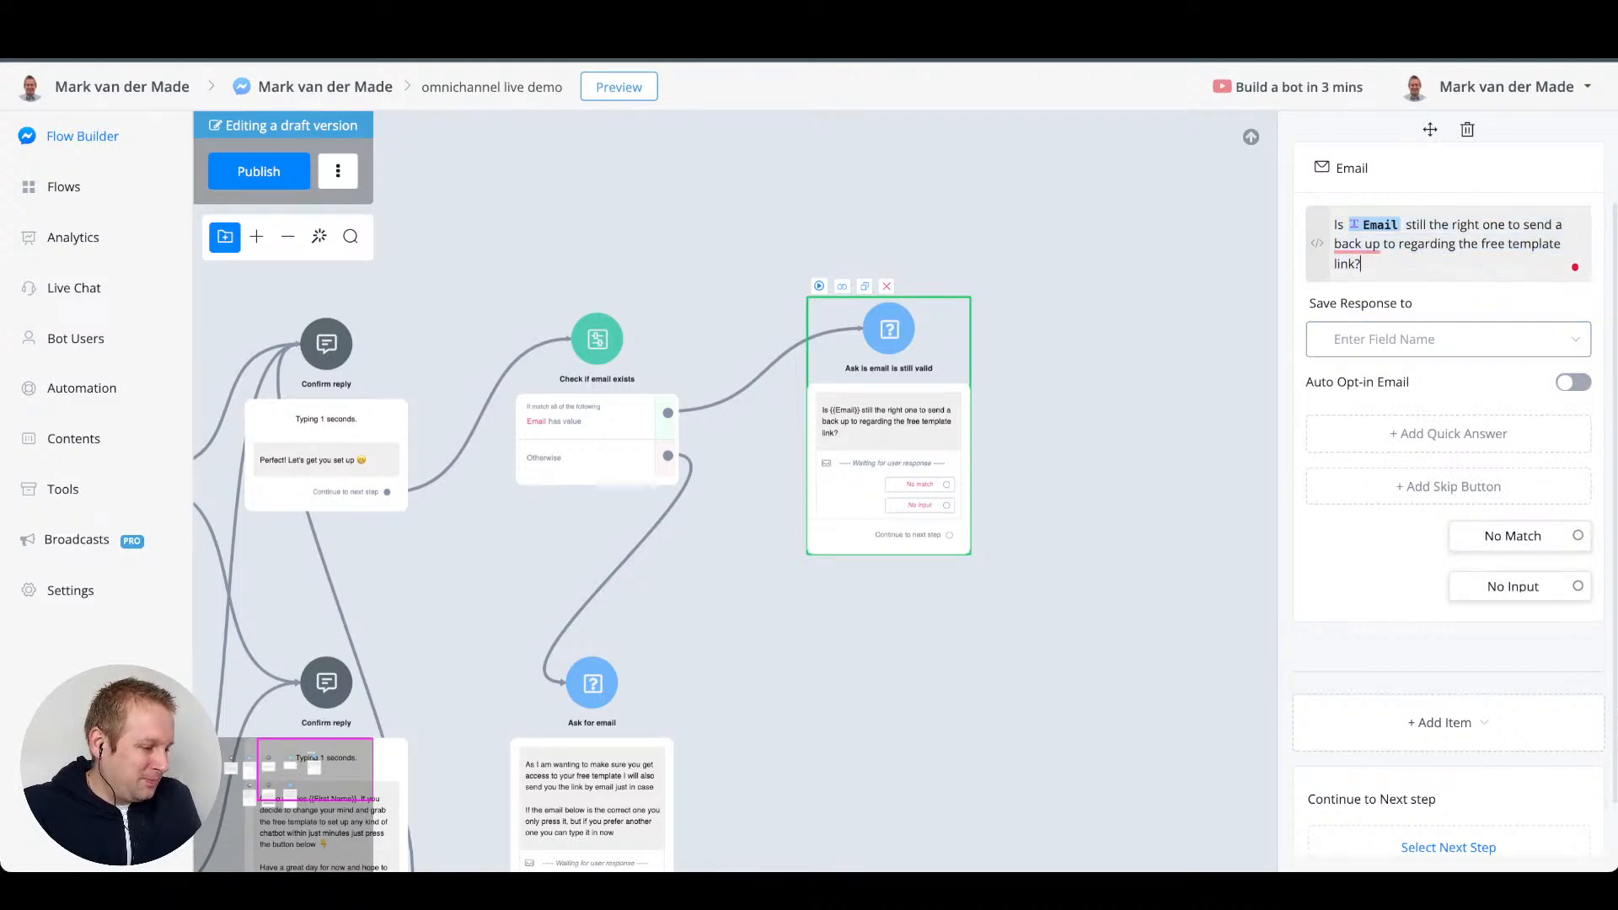
left_click(1467, 129)
left_click(949, 498)
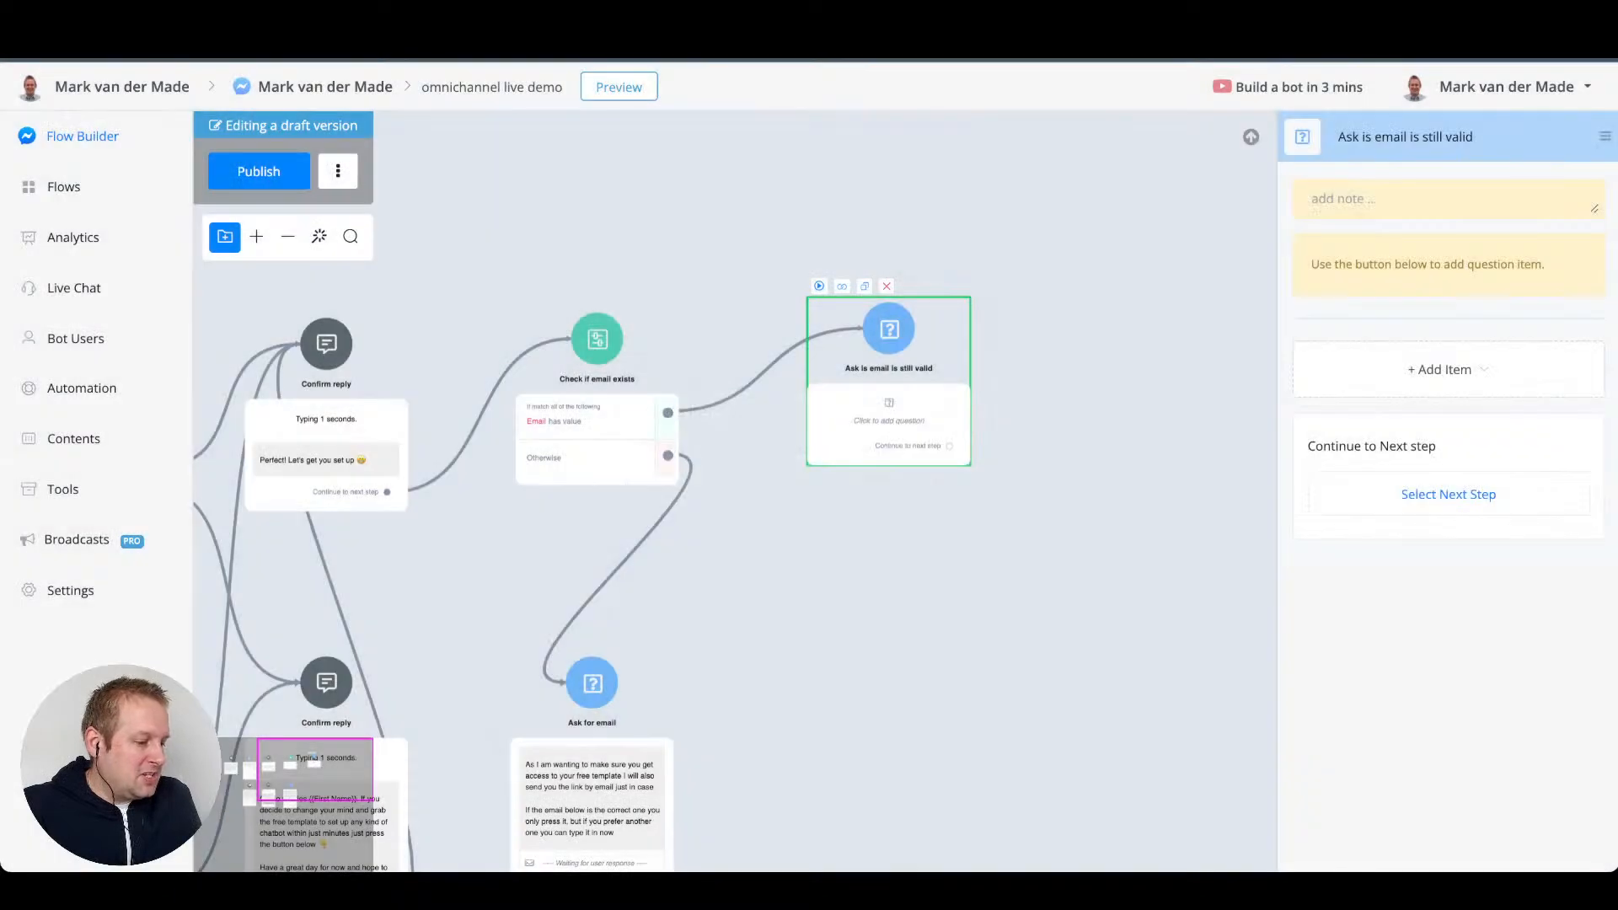
- Add a Choice item with the copied question, correct "back up" to "backup", and save the response to Response
left_click(1440, 369)
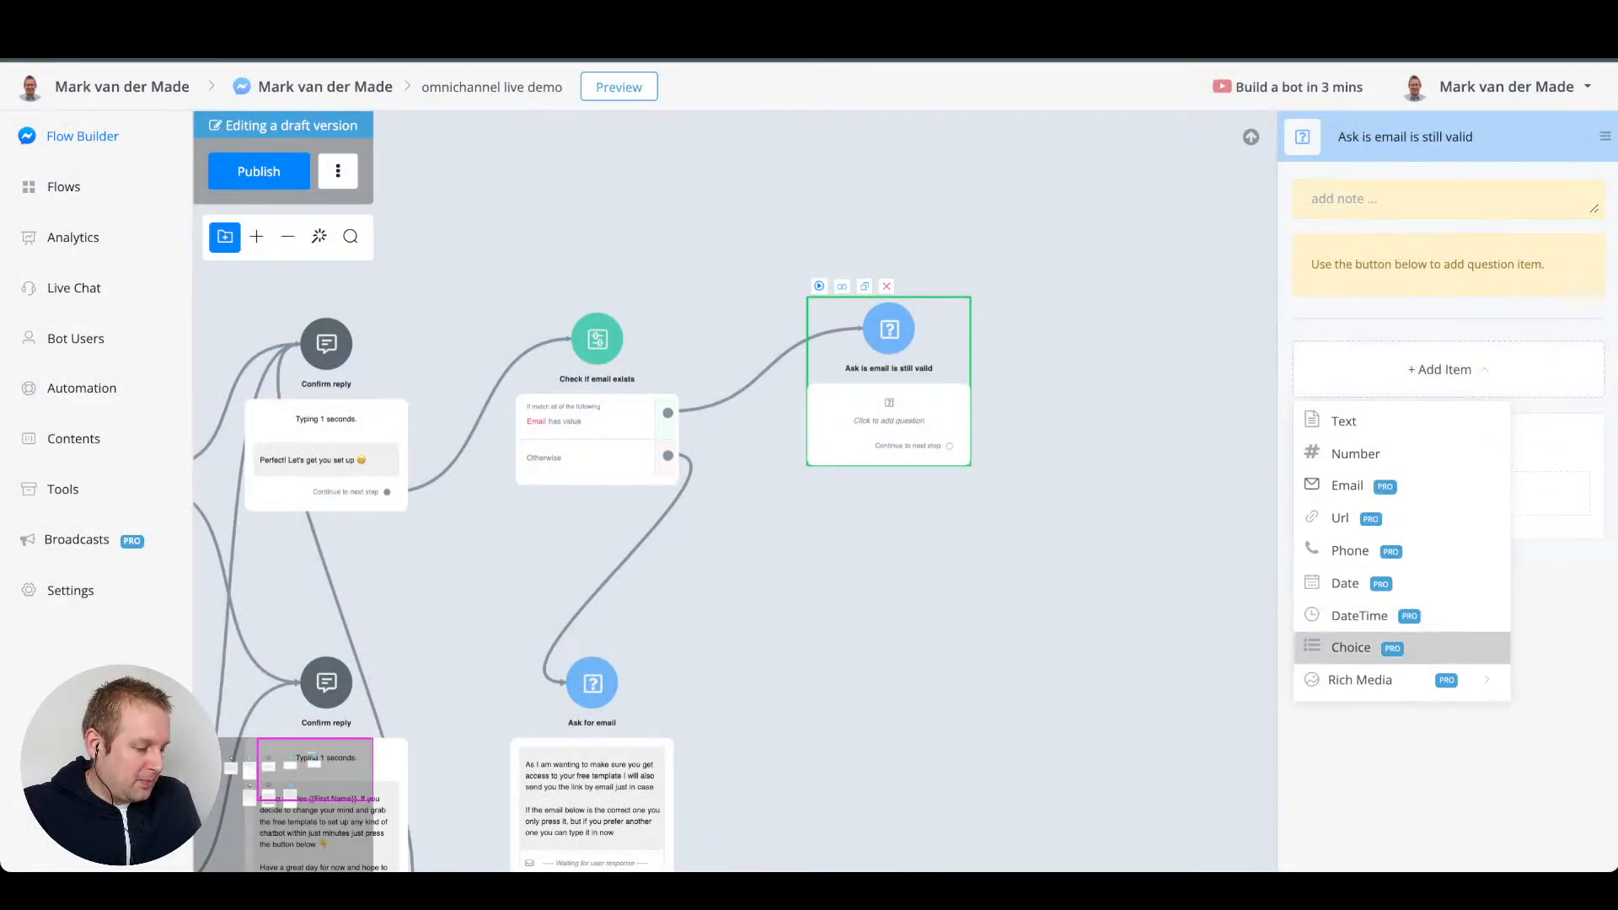
left_click(1351, 647)
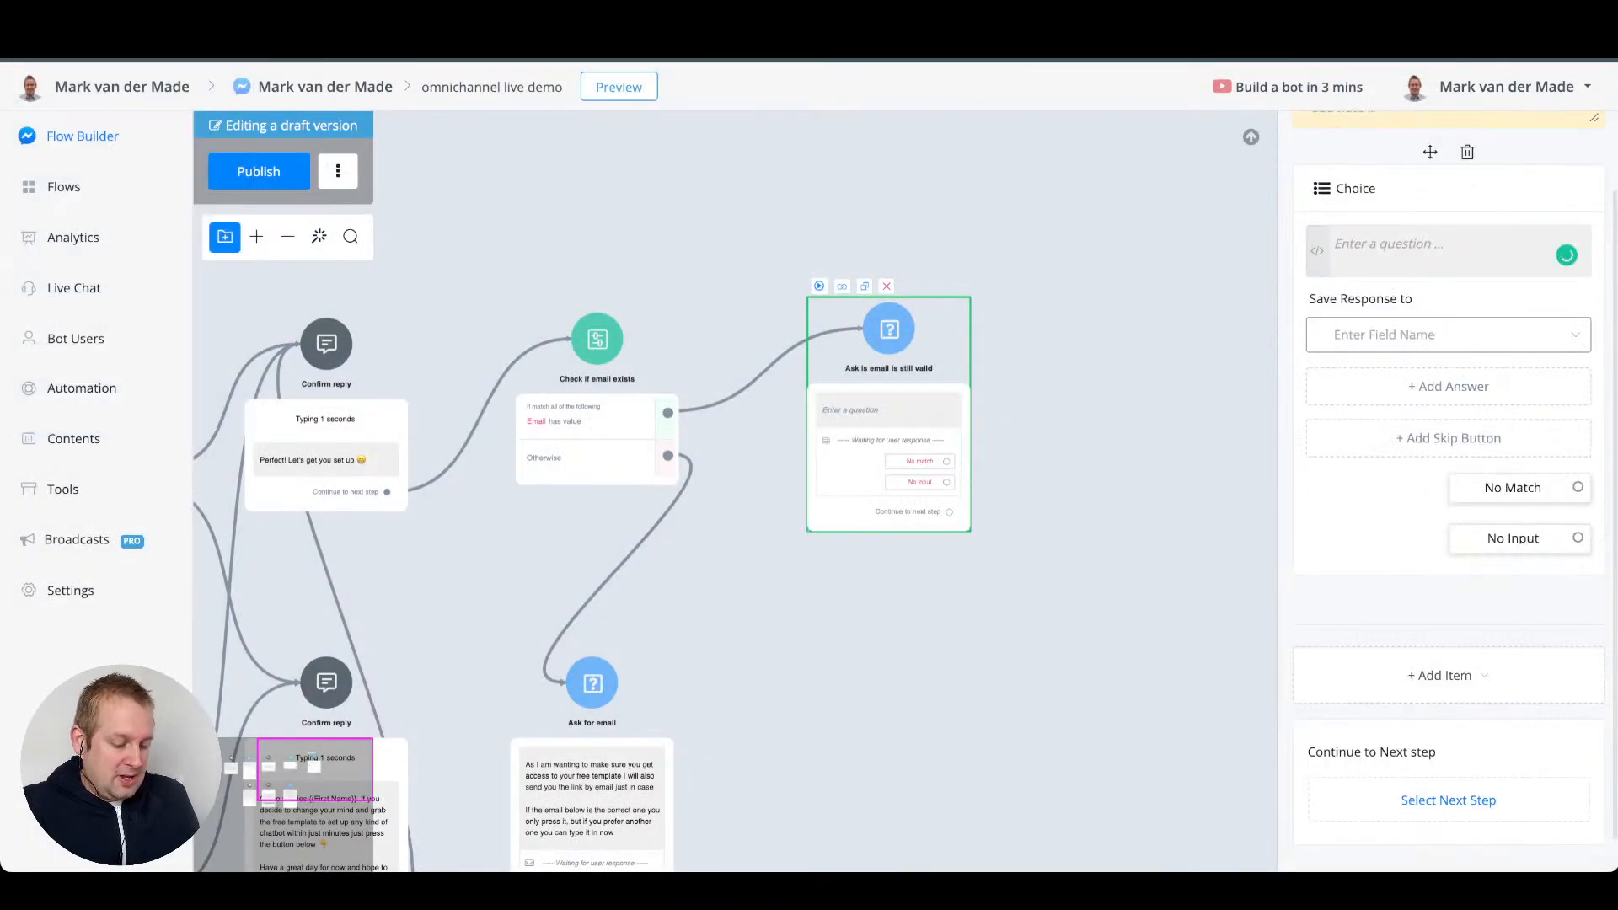
key("ctrl+v")
mouse_move(1360, 267)
left_click(1373, 311)
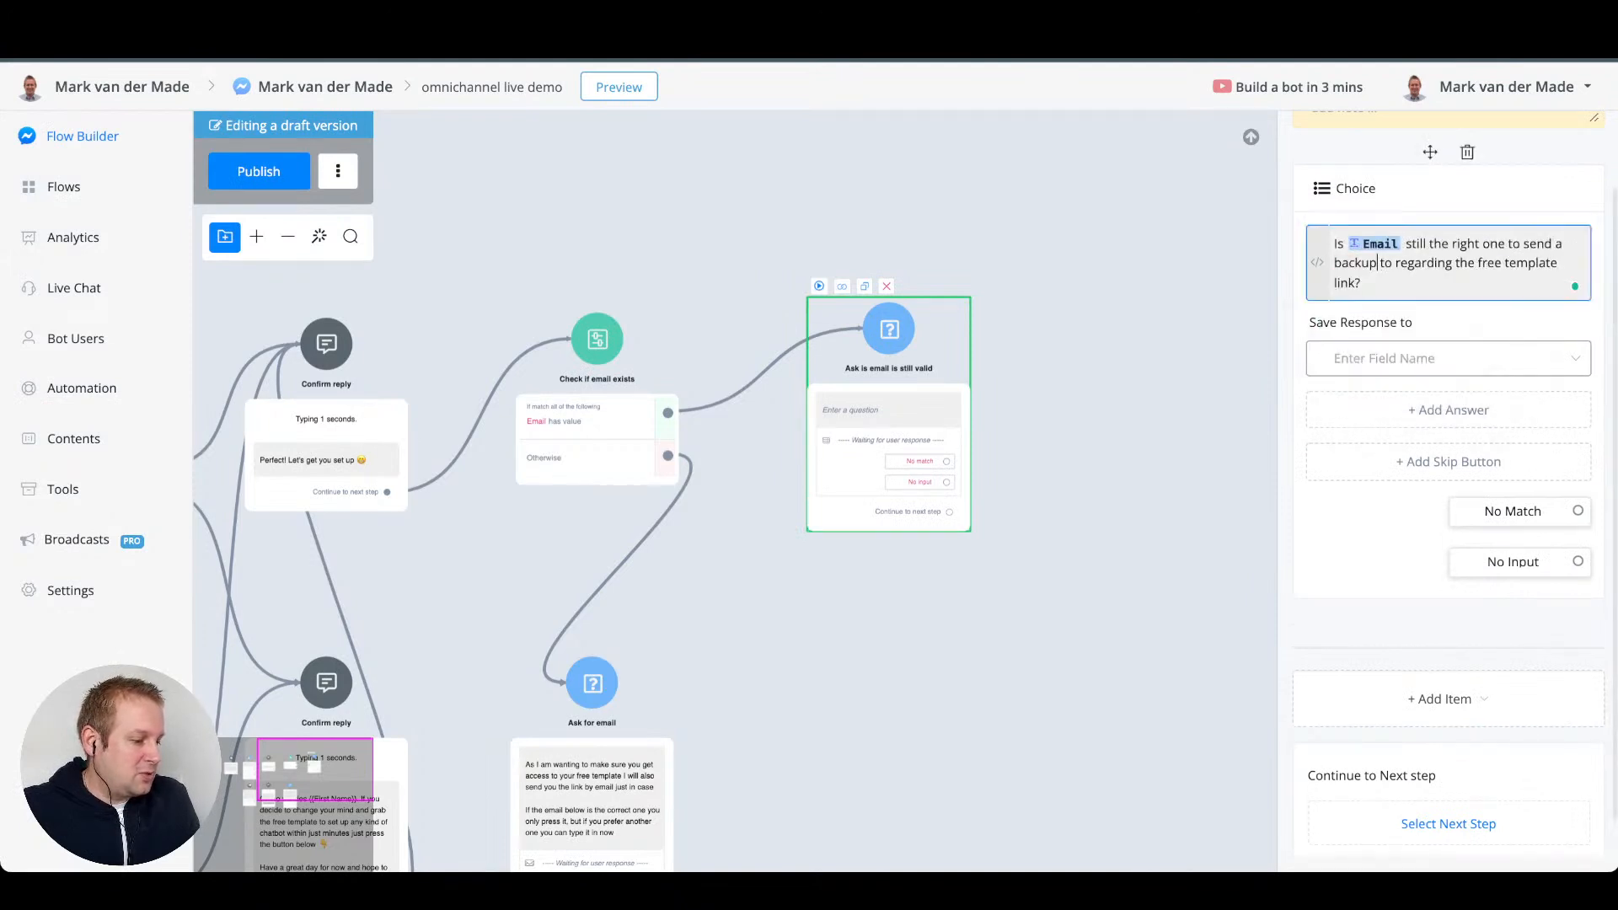
left_click(1384, 358)
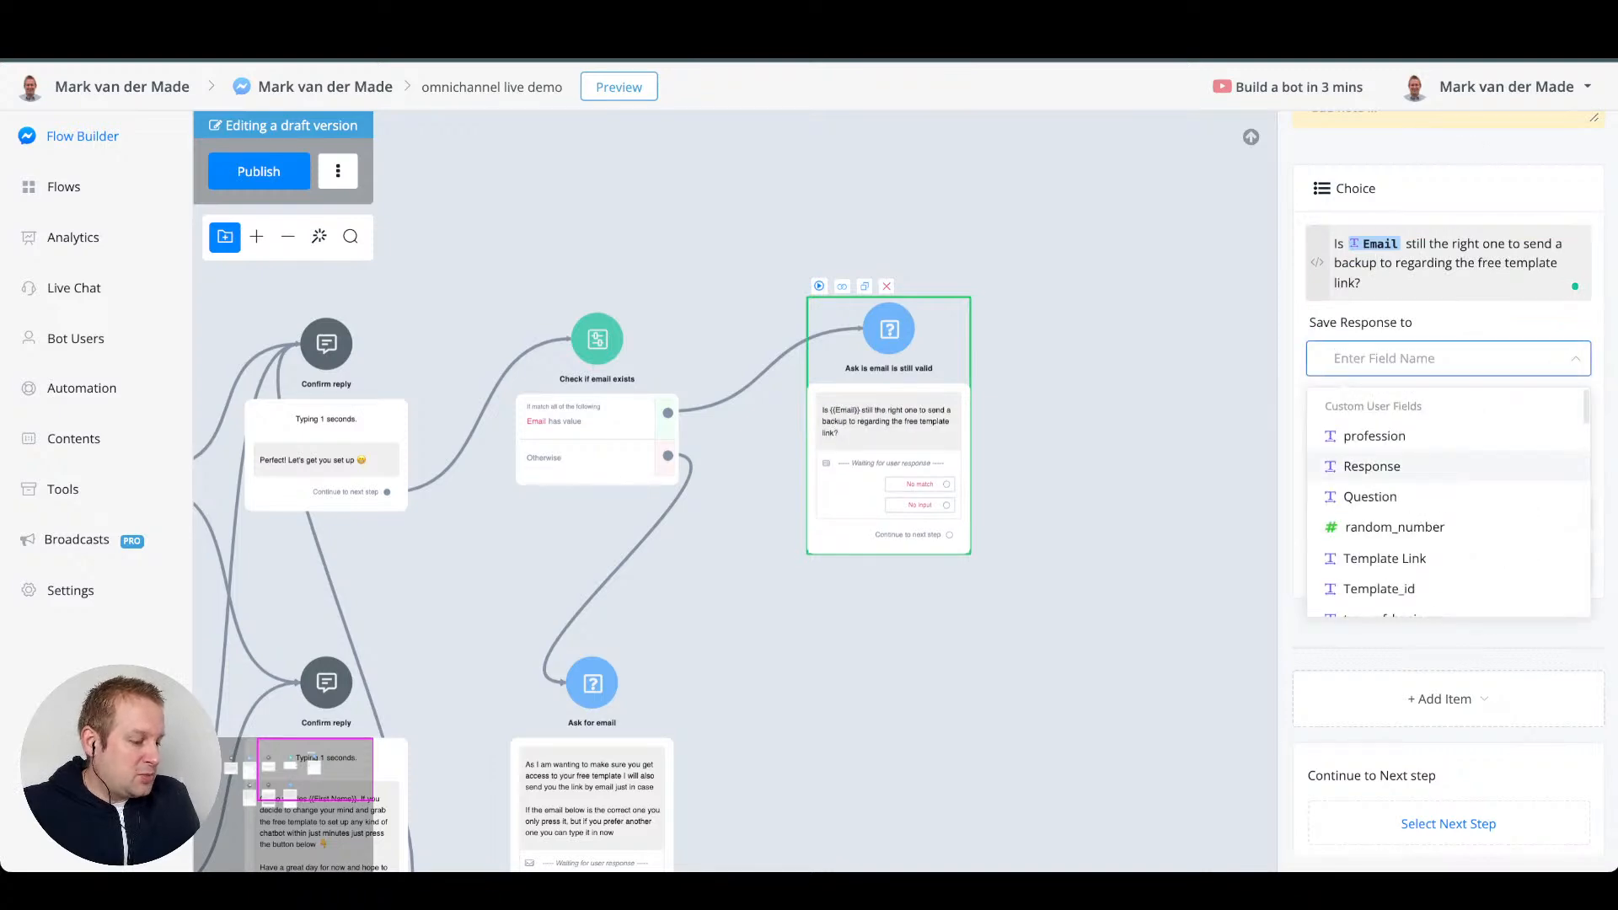
left_click(1372, 466)
- Add the answer "Yes it is 😎" to the Choice item, using the sunglasses emoji
left_click(1448, 409)
double_click(679, 329)
type("Yes")
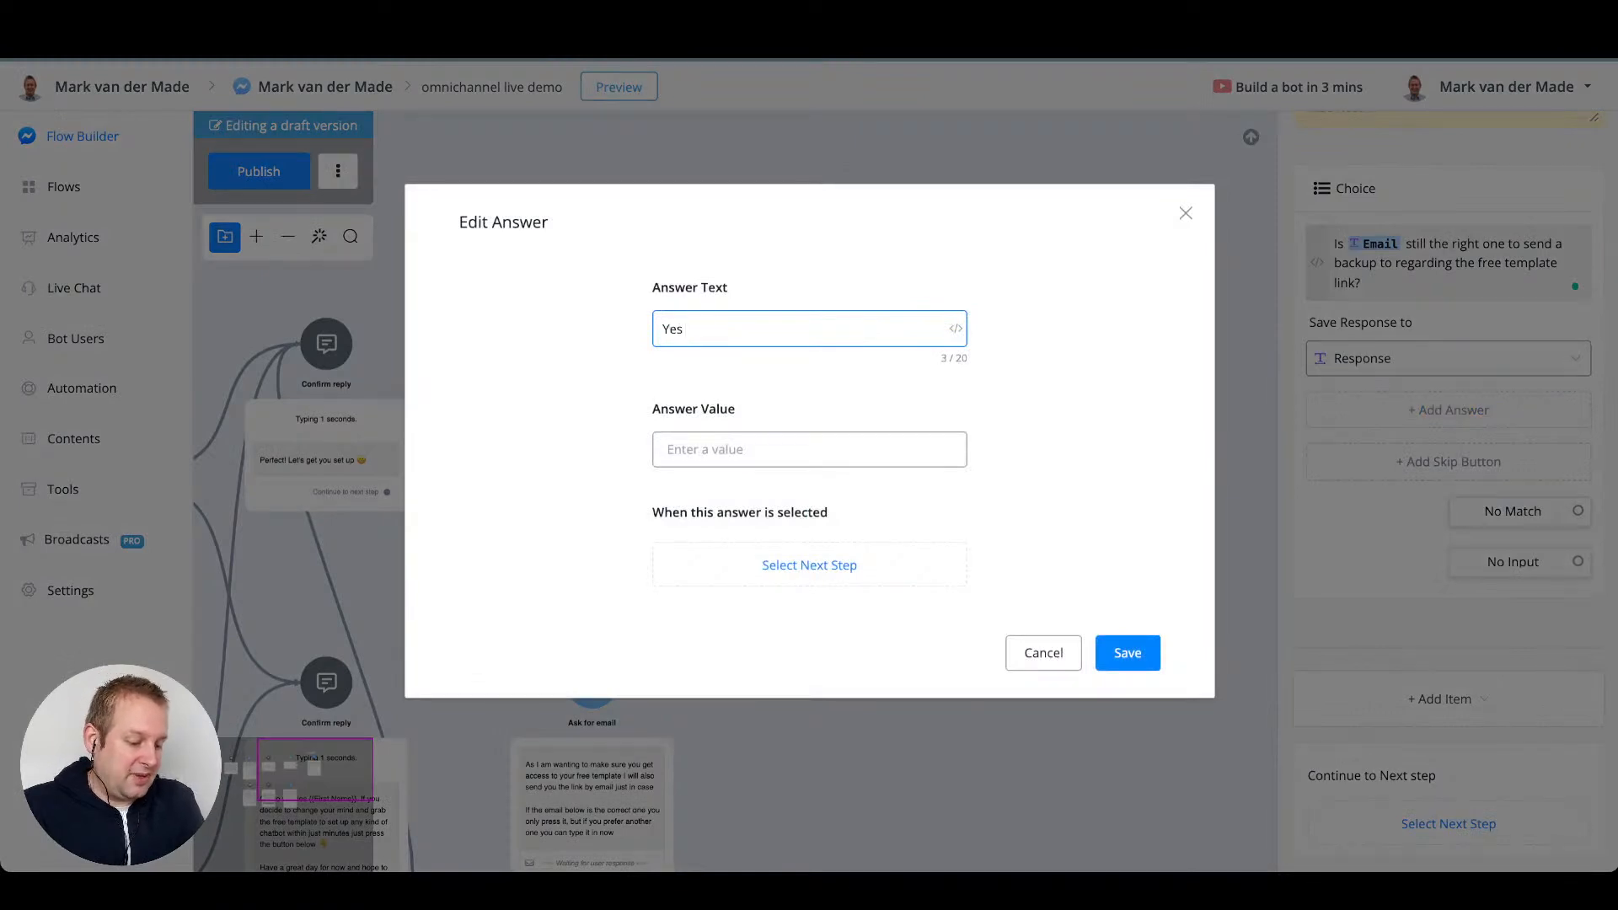
type(" it is")
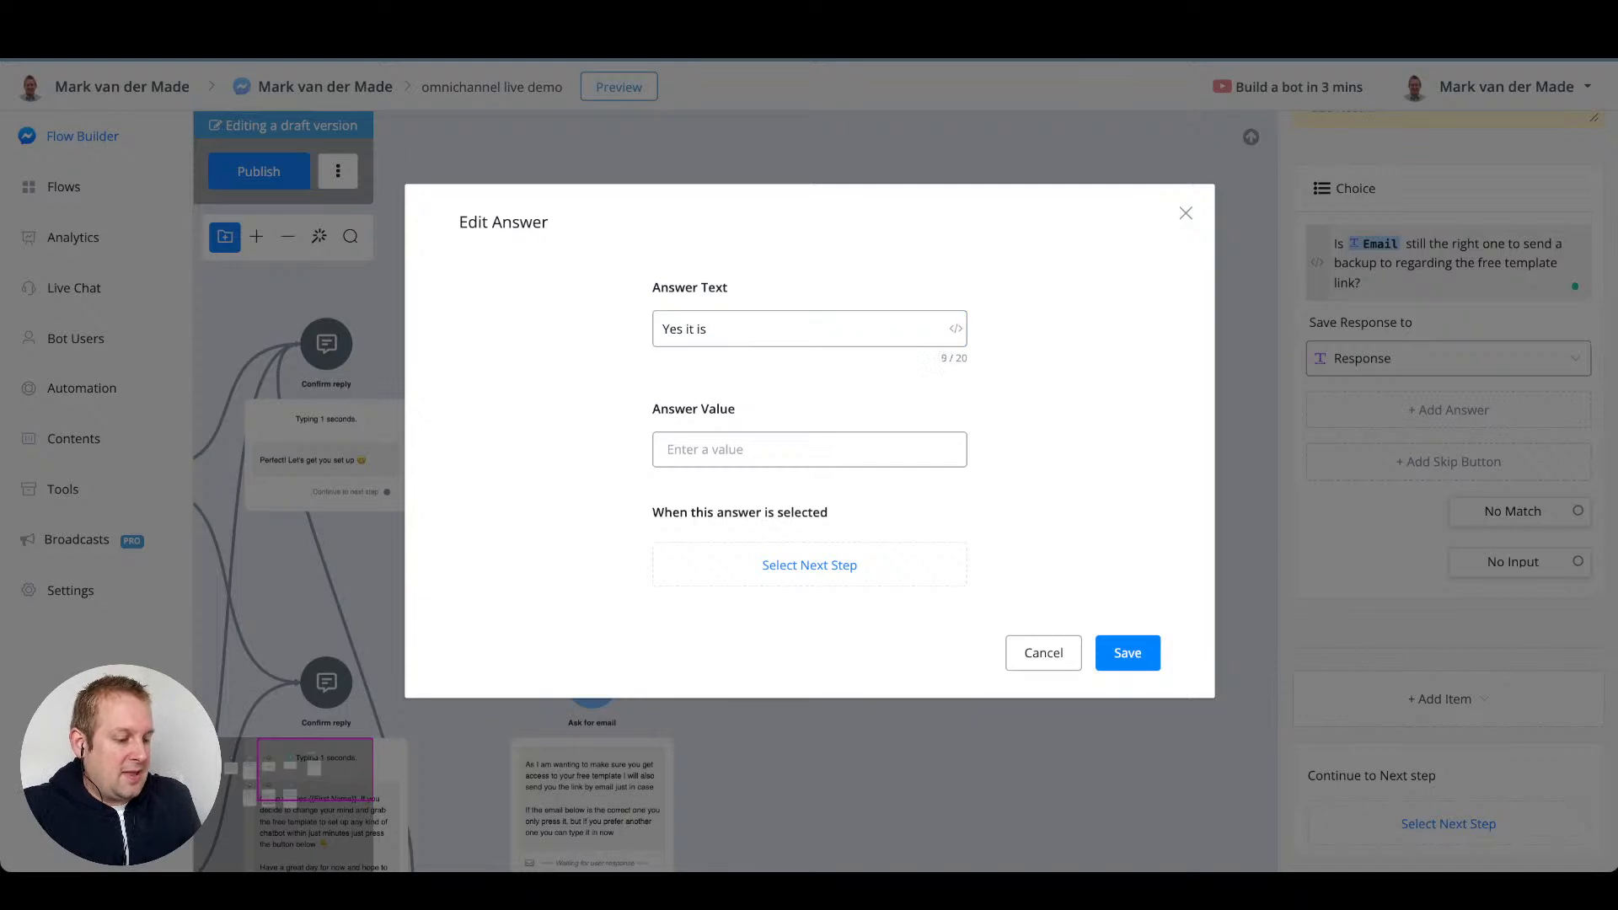
left_click(956, 329)
left_click(1076, 171)
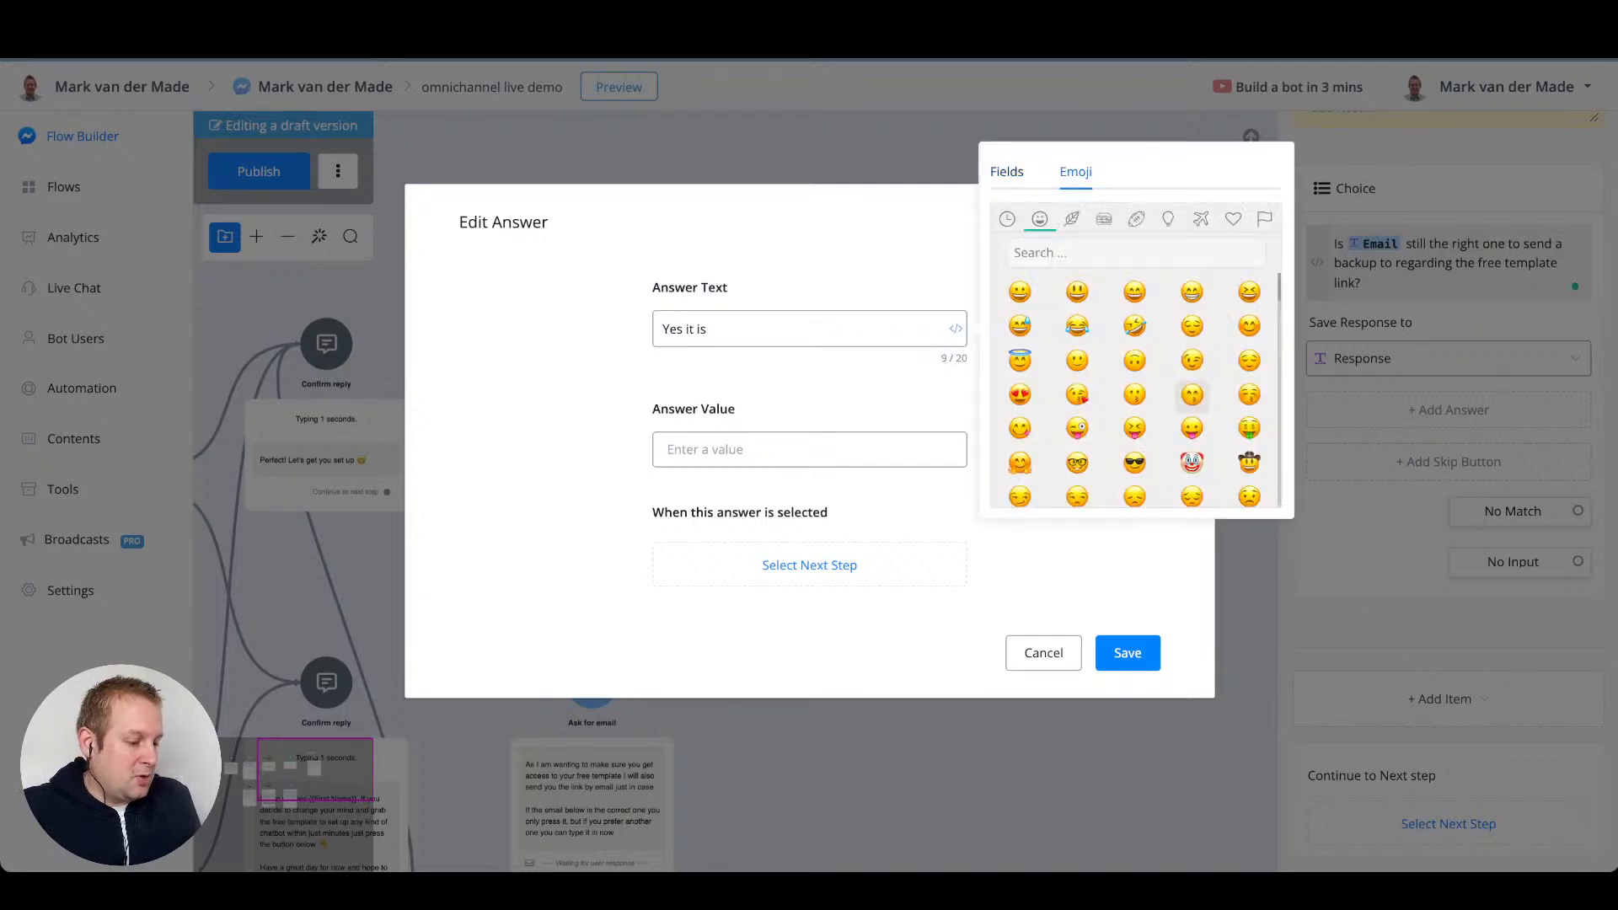
left_click(1135, 463)
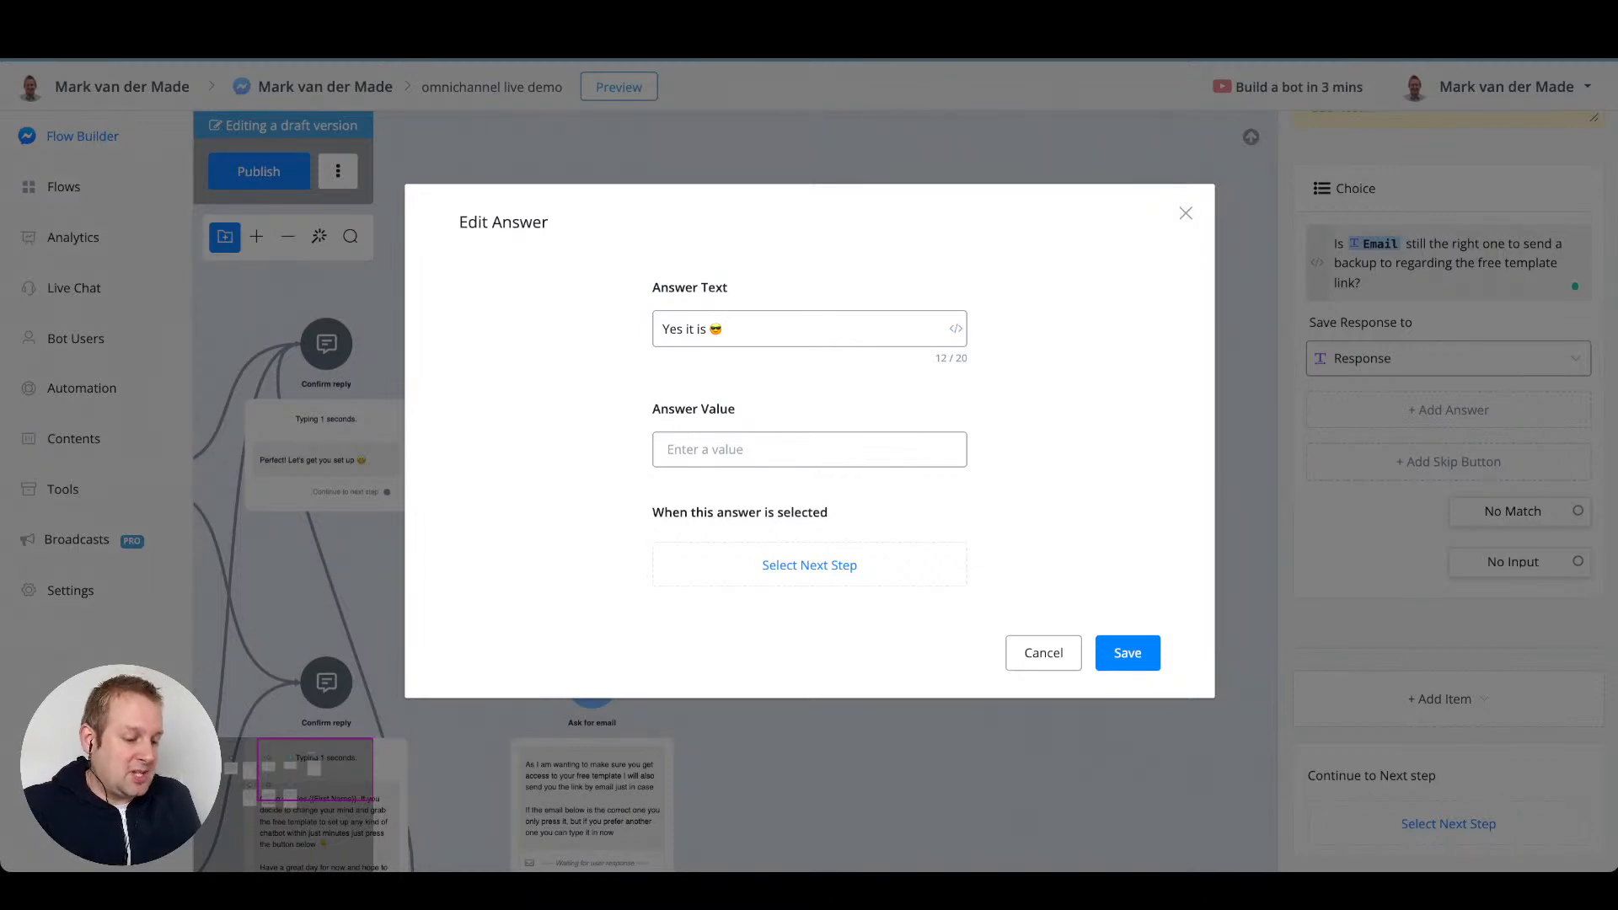
left_click(1128, 652)
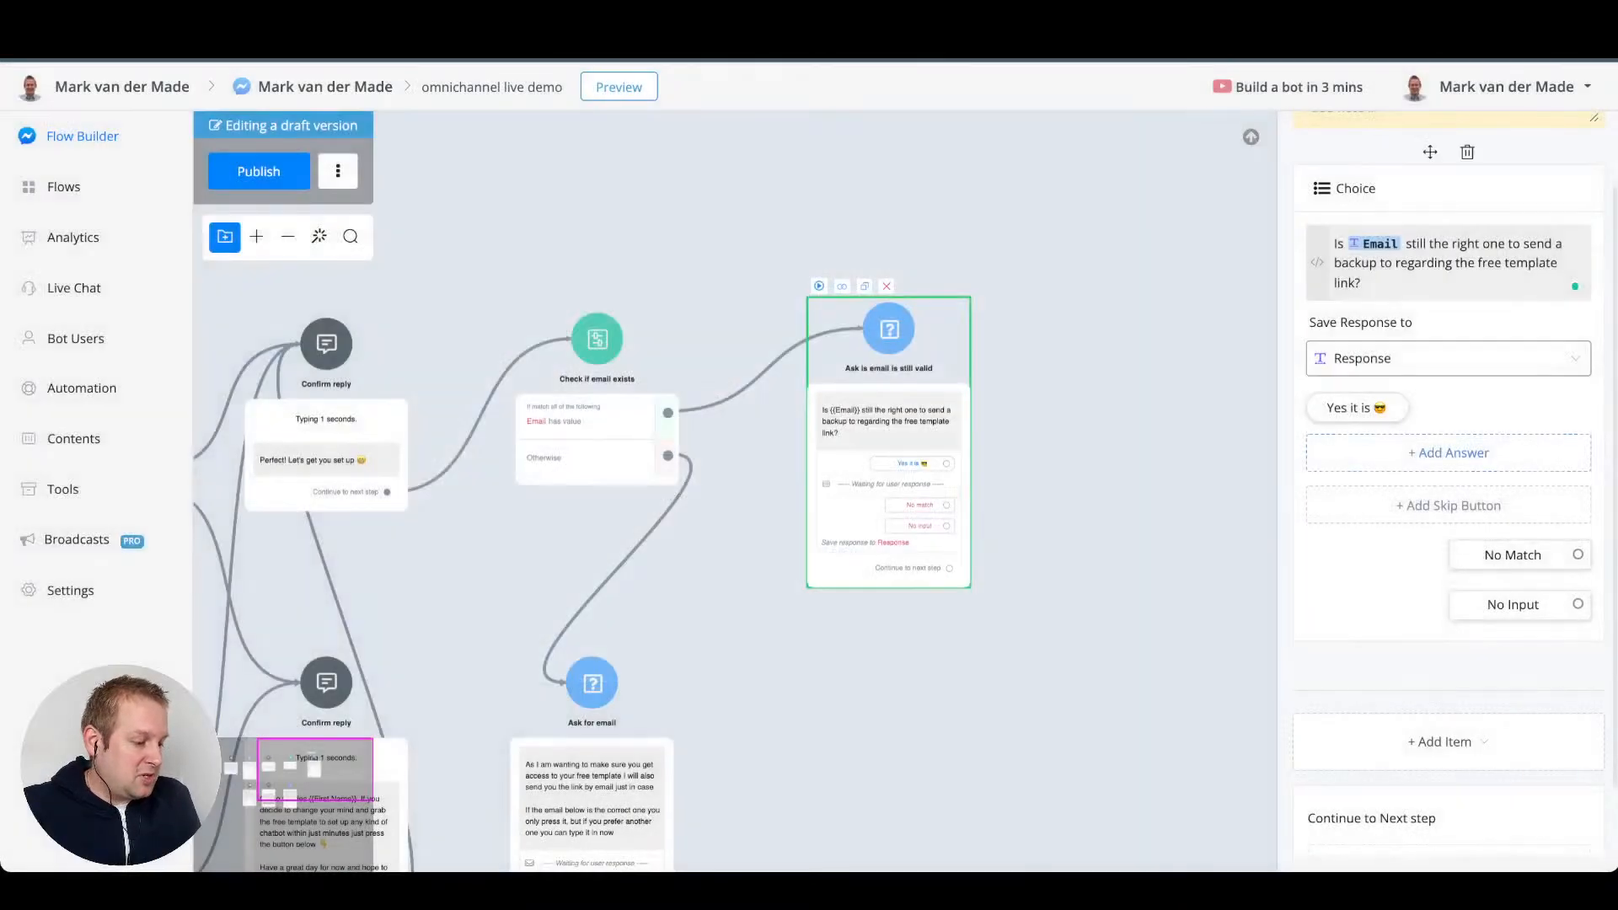
- Add the answer "No change please" to the Choice item and connect it to the "Ask for email" step
left_click(1448, 452)
left_click(716, 329)
key("super+a")
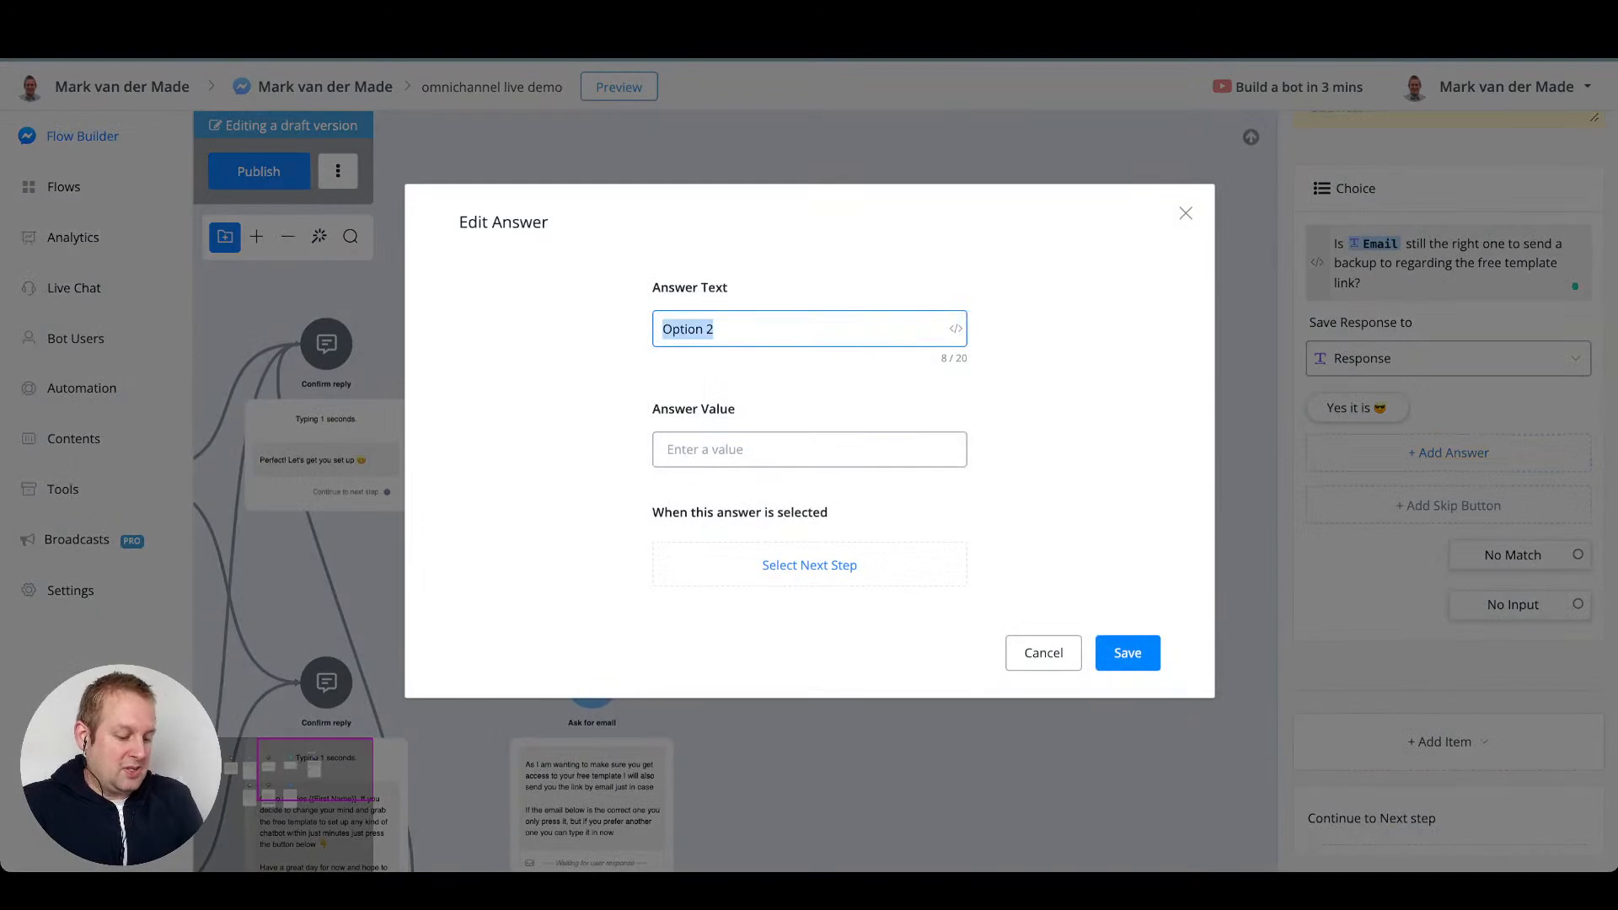
type("No change plae")
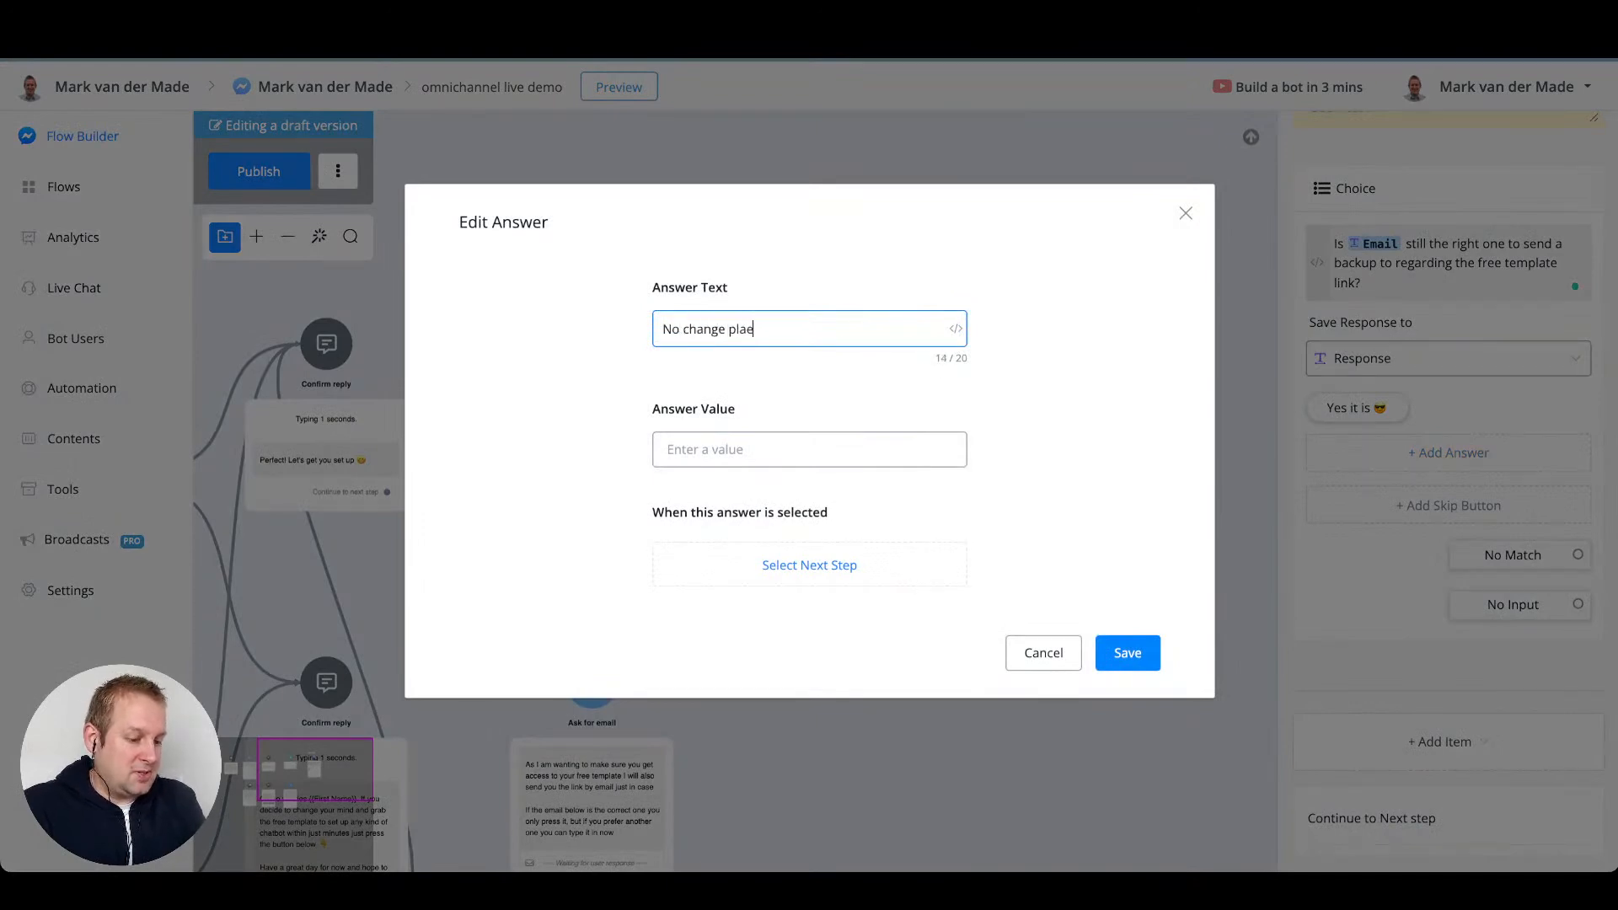
type("eas")
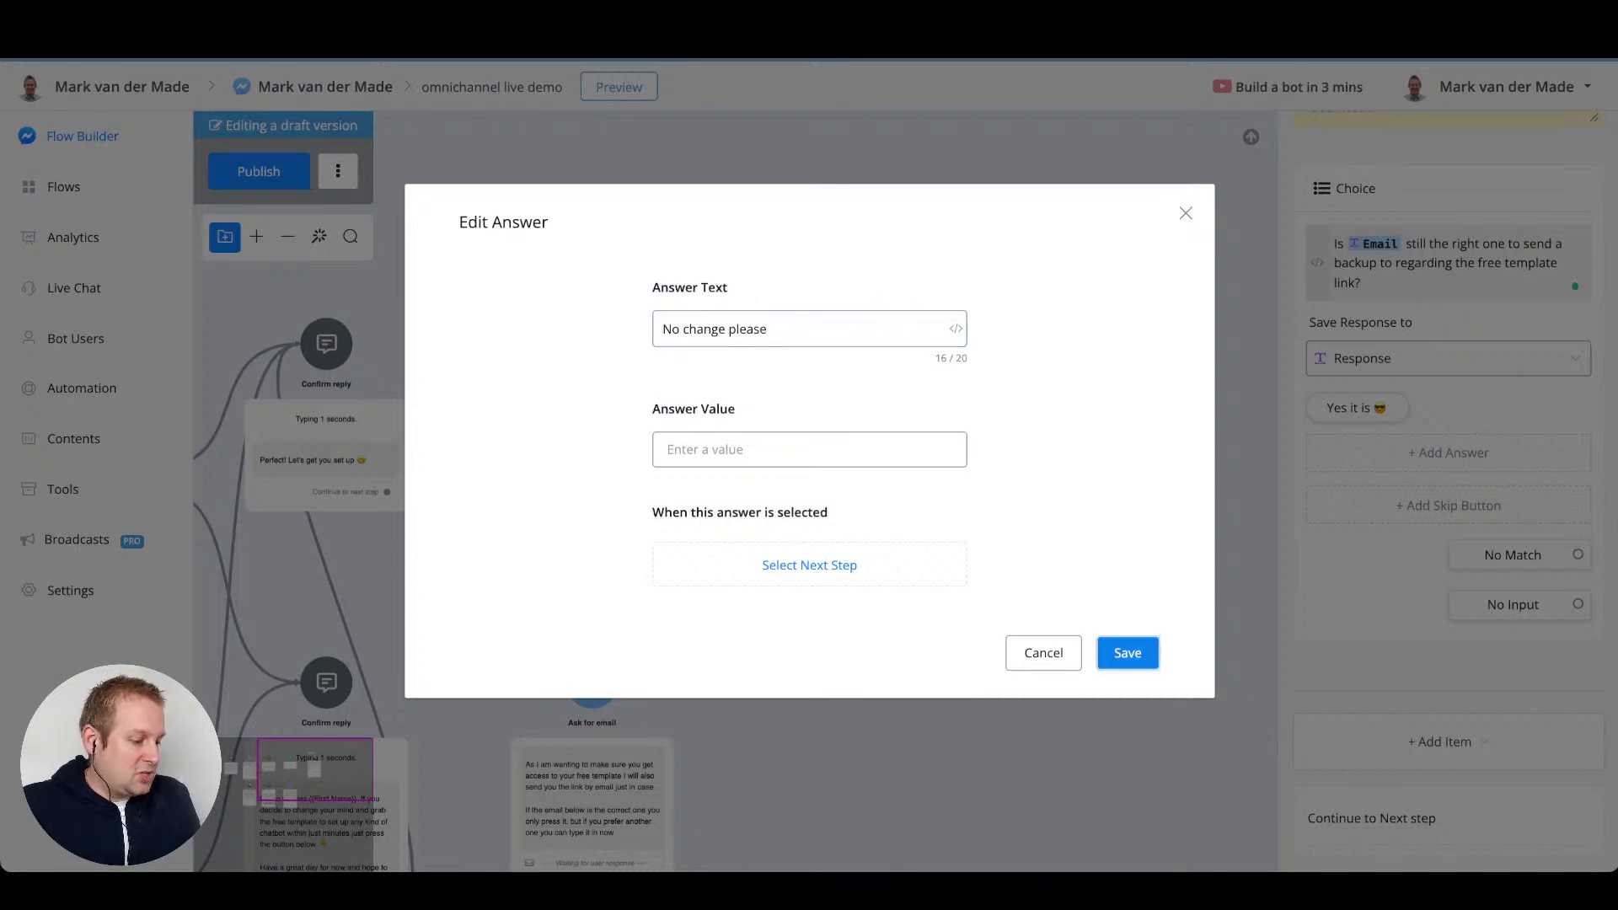
left_click(1128, 653)
left_click_drag(1070, 590, 1094, 477)
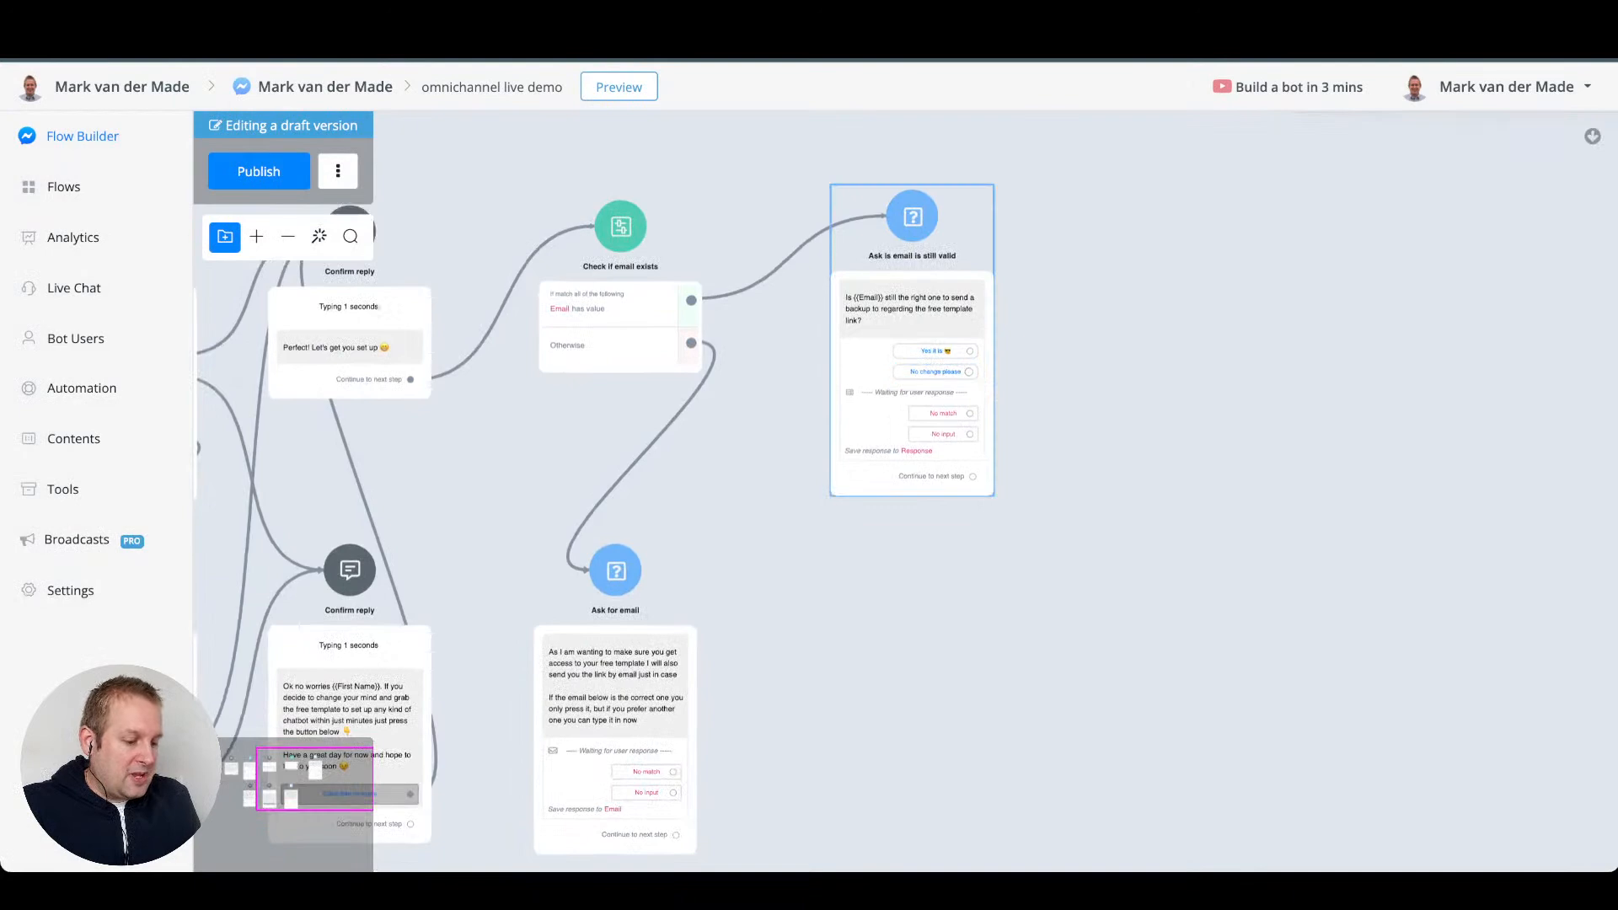
left_click_drag(969, 371, 590, 570)
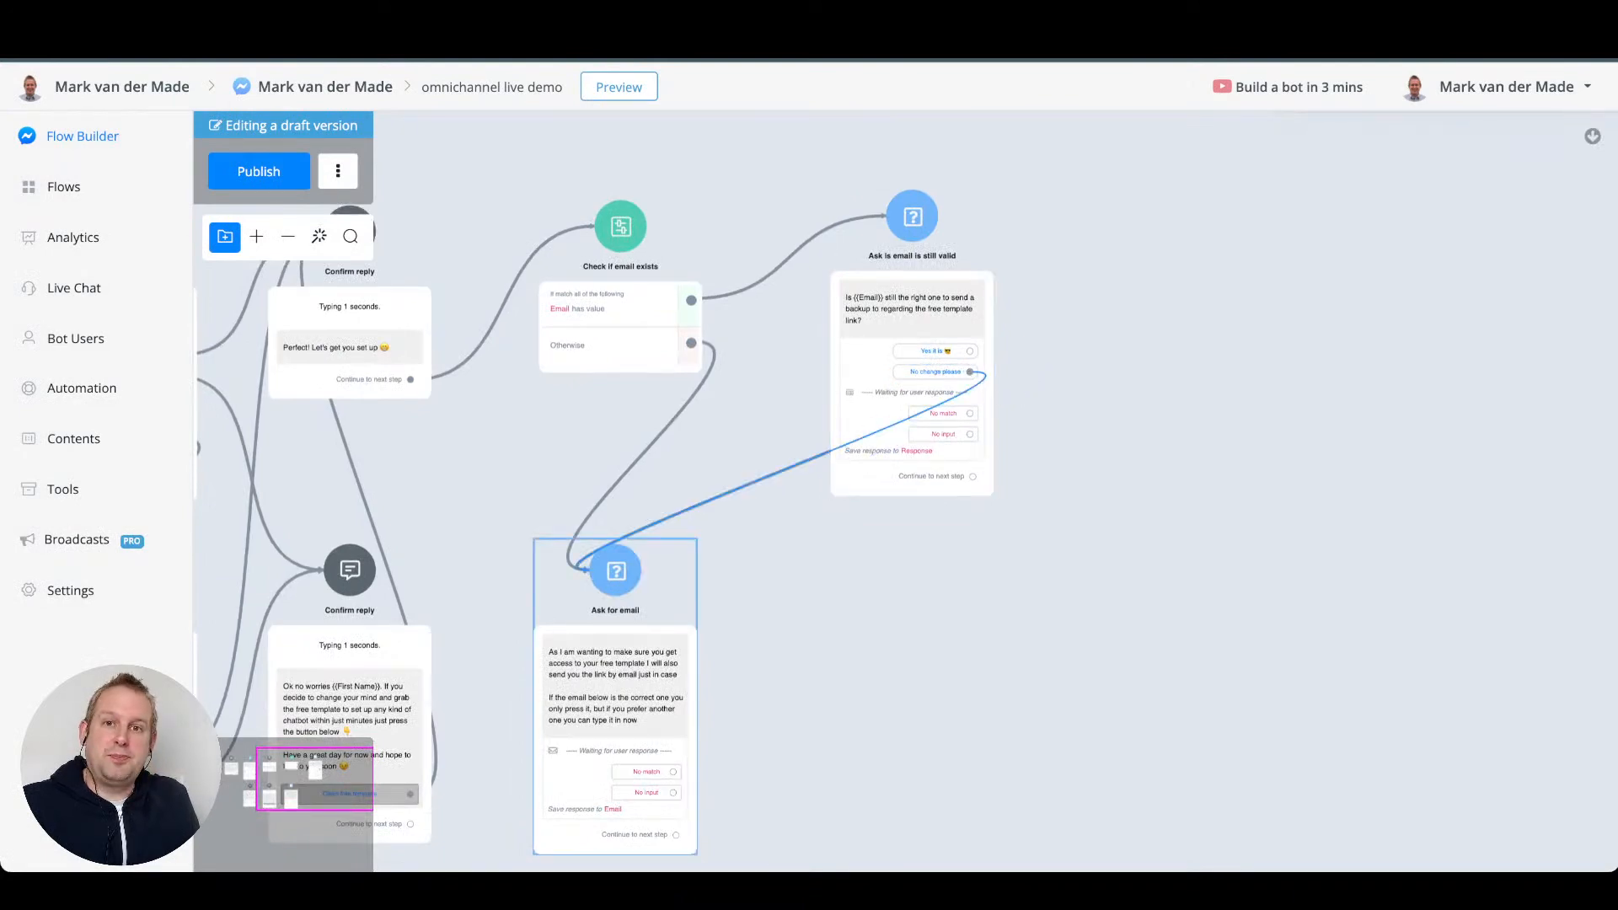
- Add a Send Message step after "Ask for email" and connect the "Yes it is" answer to it as well
left_click_drag(1007, 536, 742, 538)
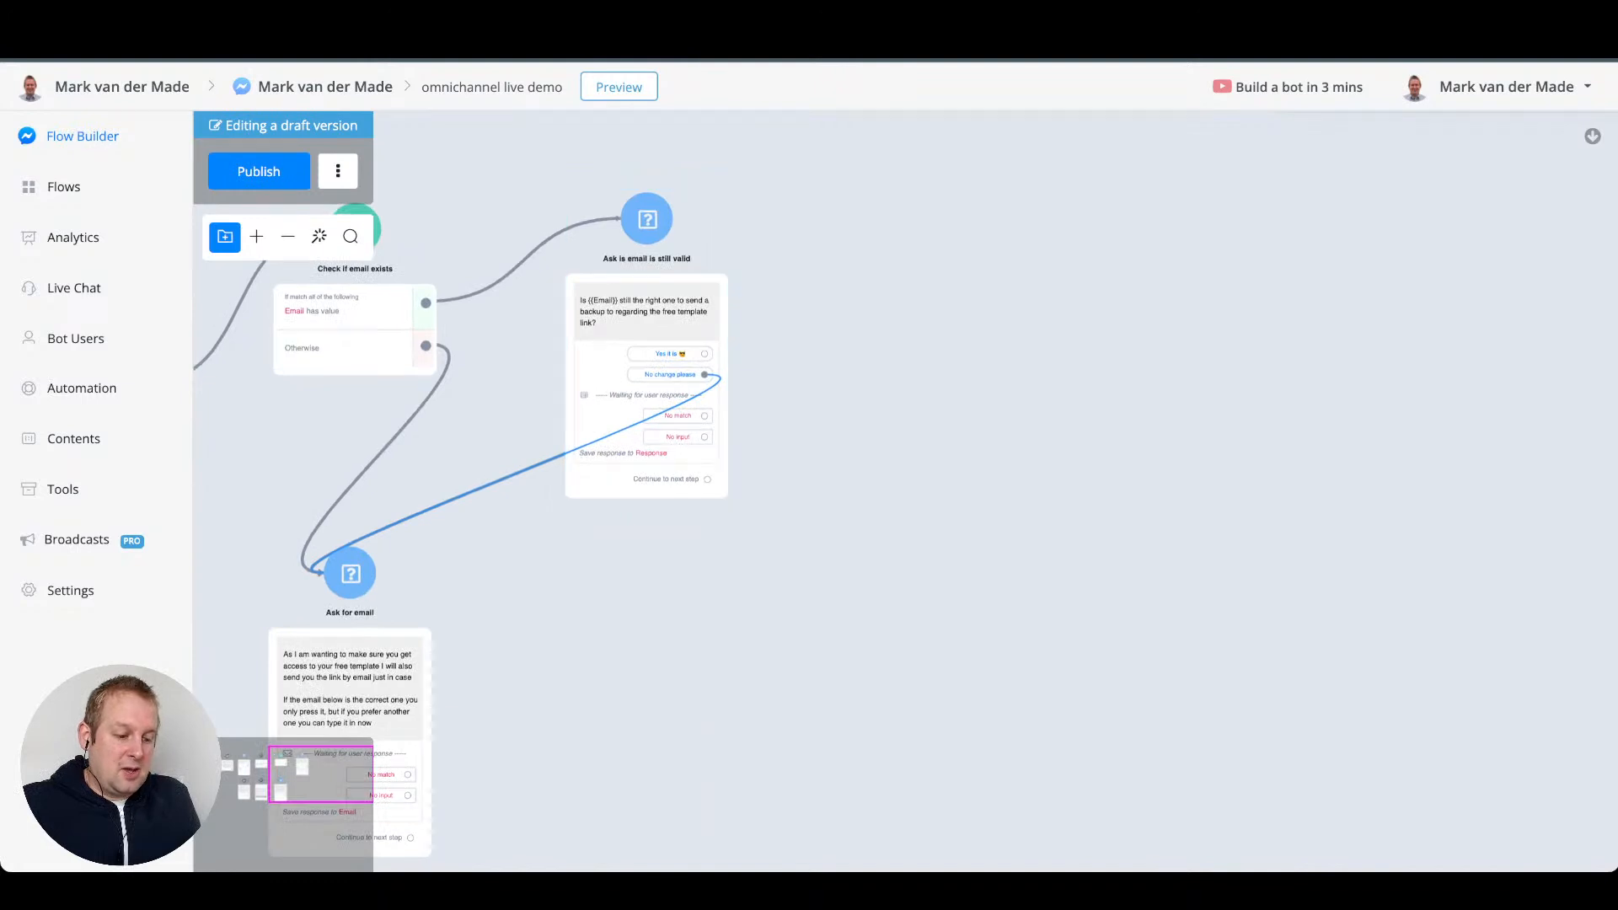
left_click(807, 311)
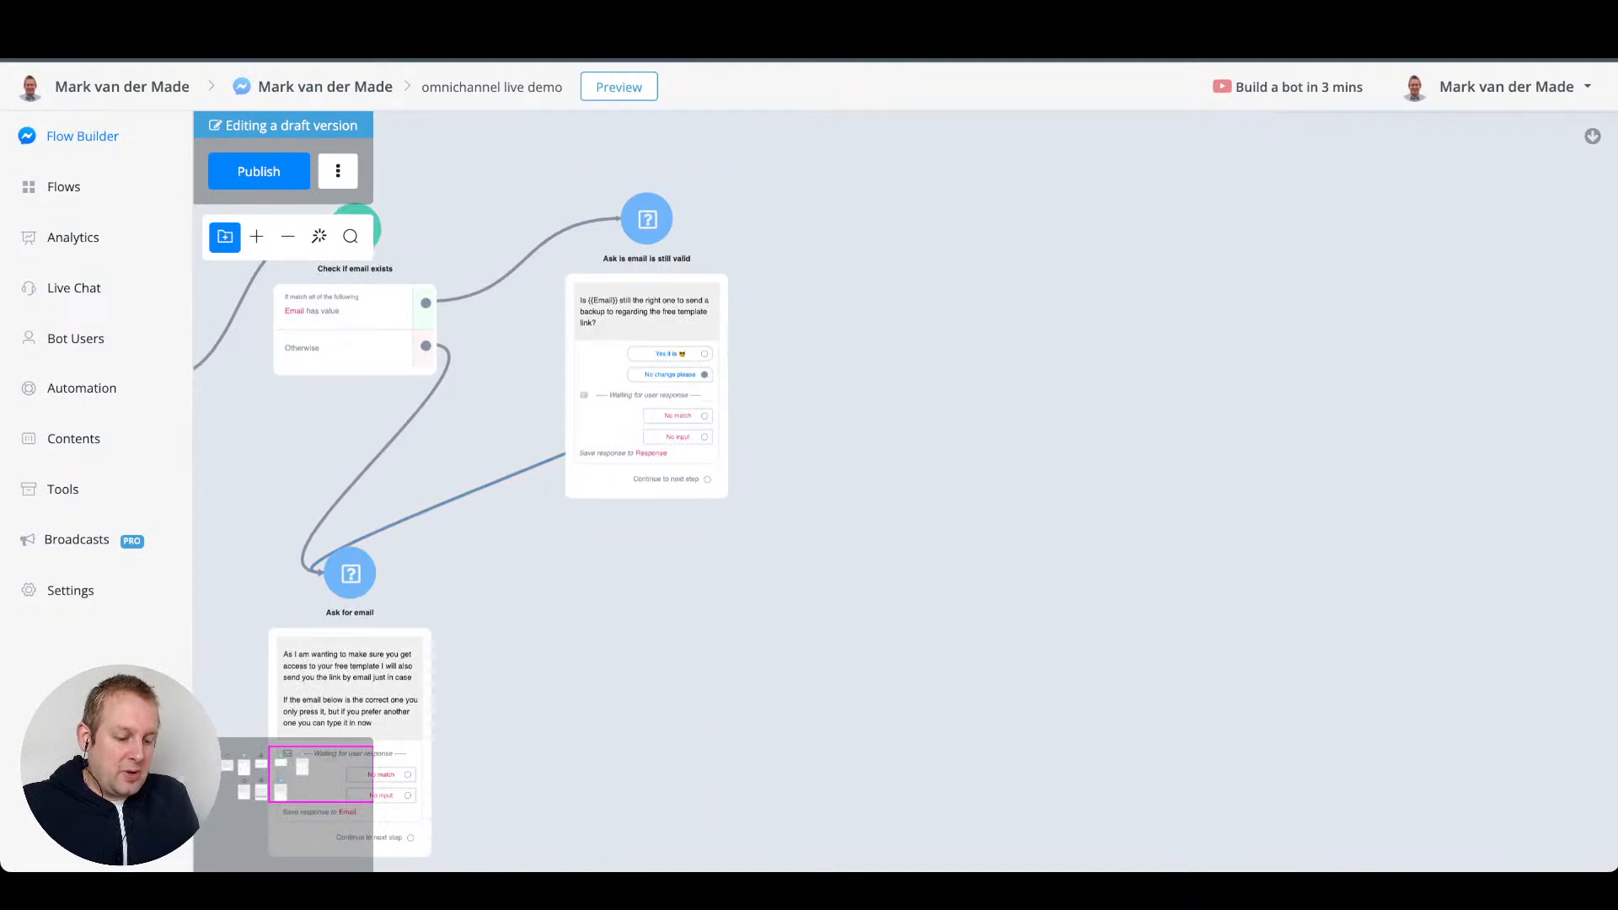
left_click_drag(412, 838, 814, 282)
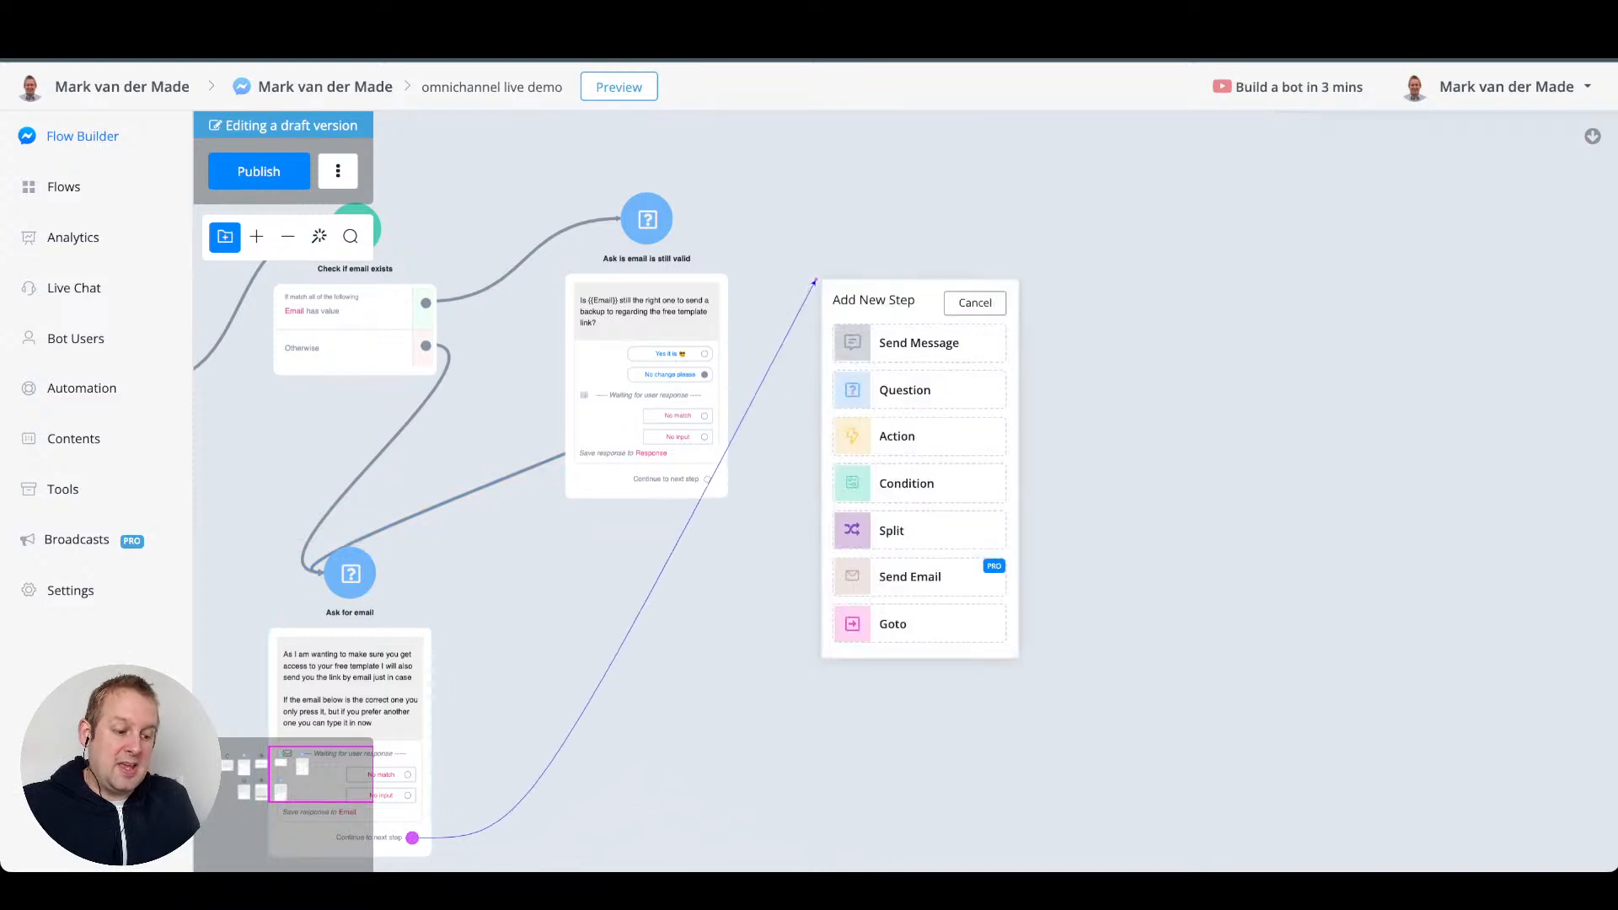
left_click(918, 343)
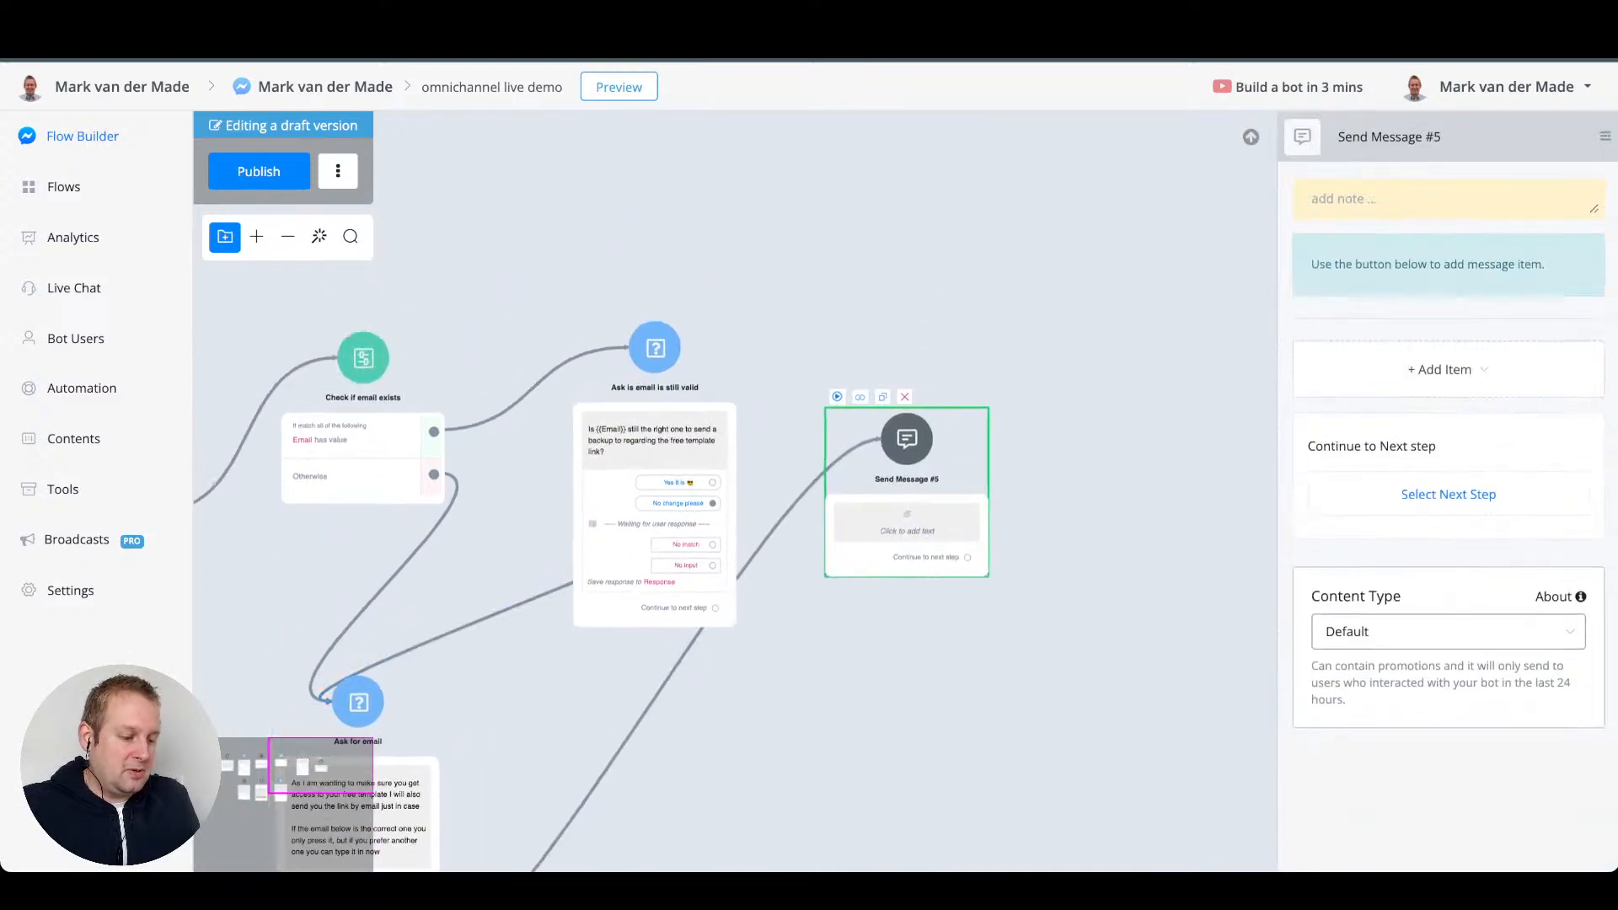
left_click_drag(907, 439, 889, 343)
left_click_drag(784, 506, 969, 271)
- Open the name of the new Send Message step for editing
left_click_drag(978, 472, 777, 481)
left_click(1433, 137)
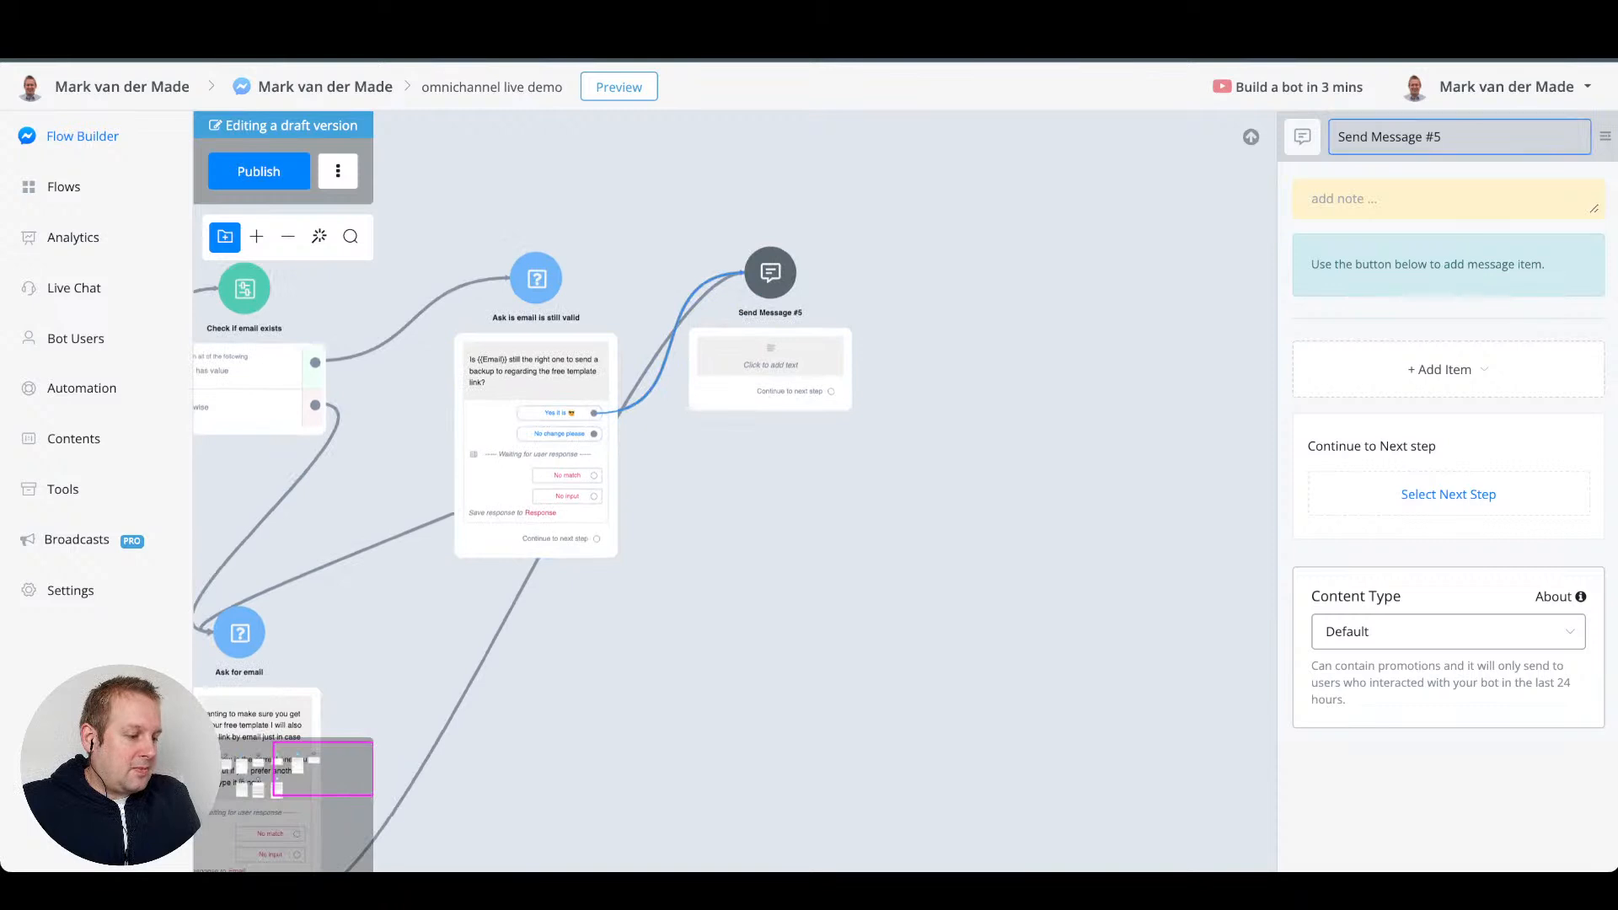
- Rename the new message step as "Confirm reply" and add a 1-second typing delay to it
key("ctrl+a")
type("Confirm reply")
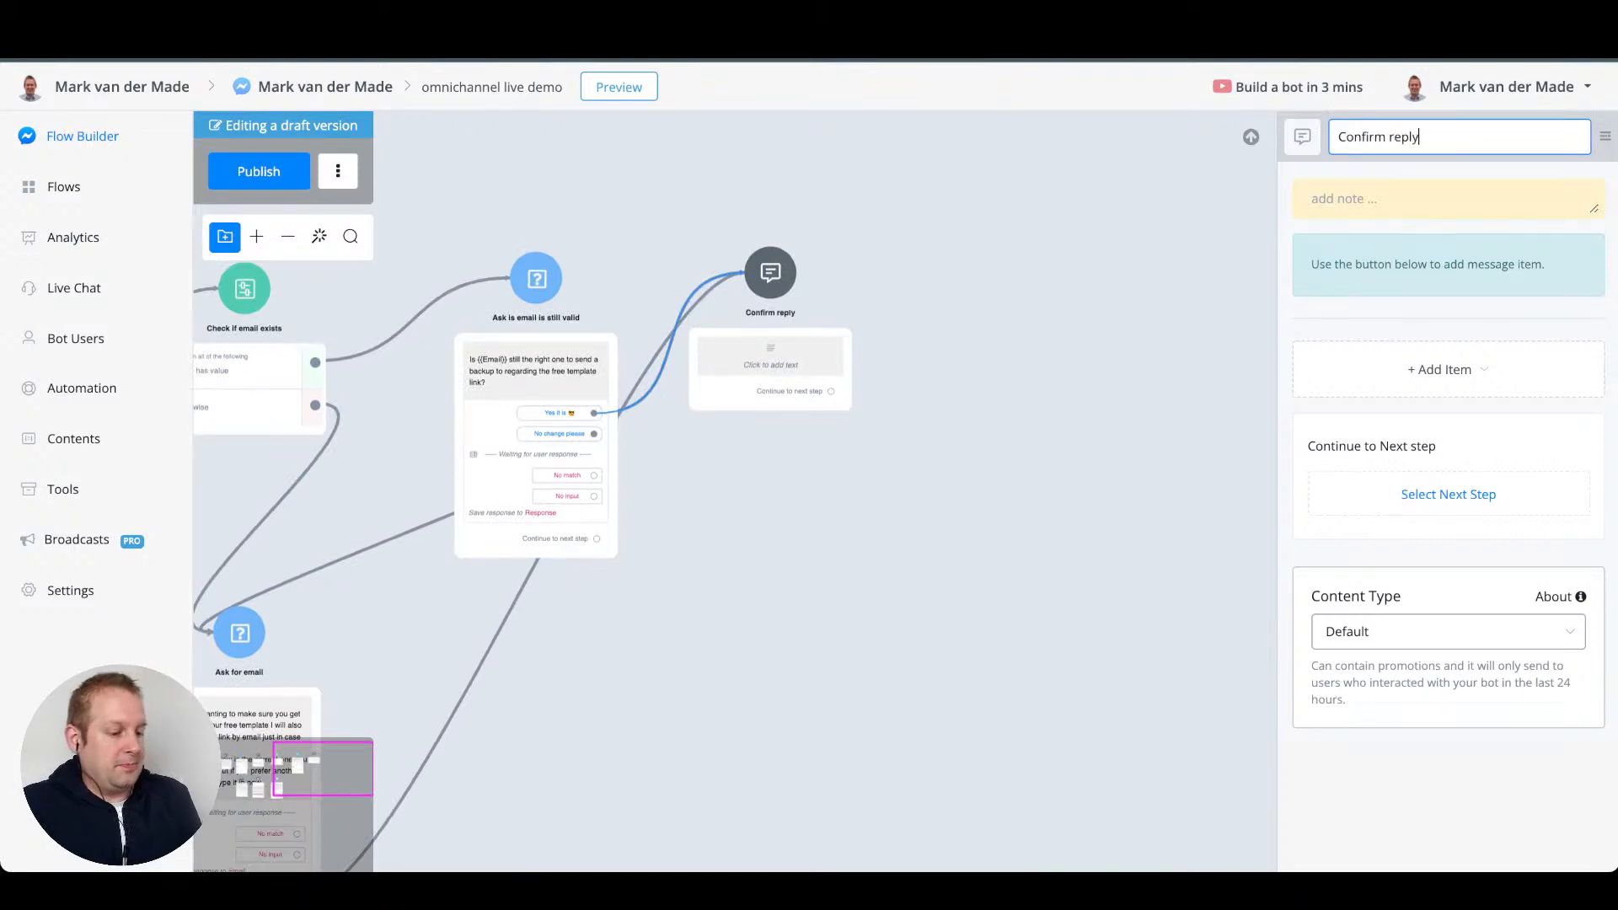
key("Return")
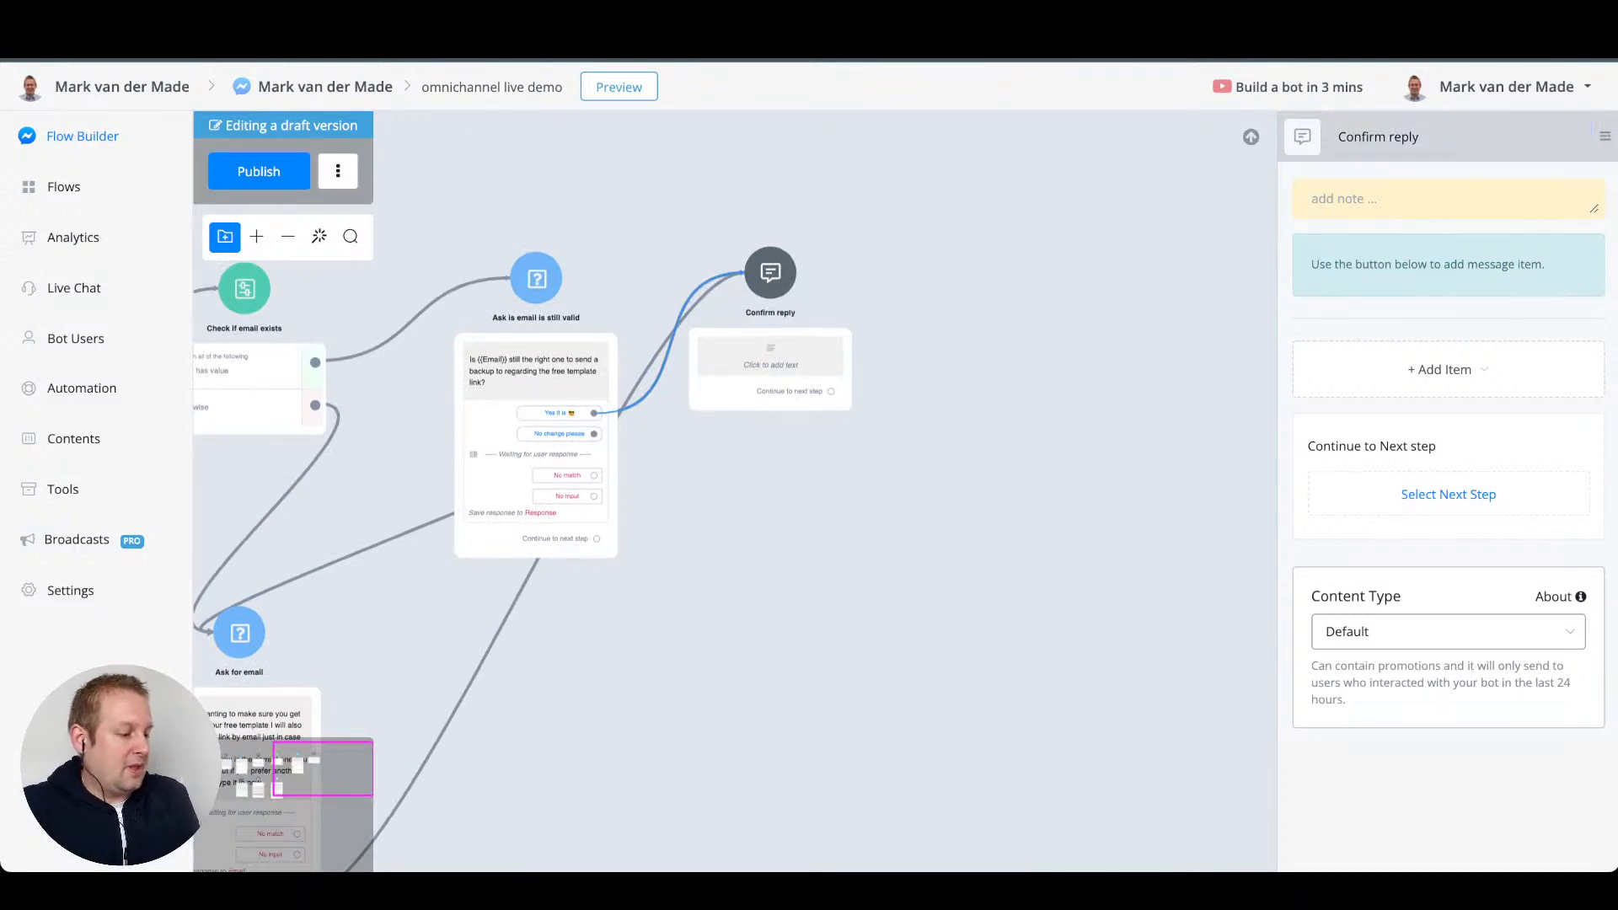
left_click(1439, 371)
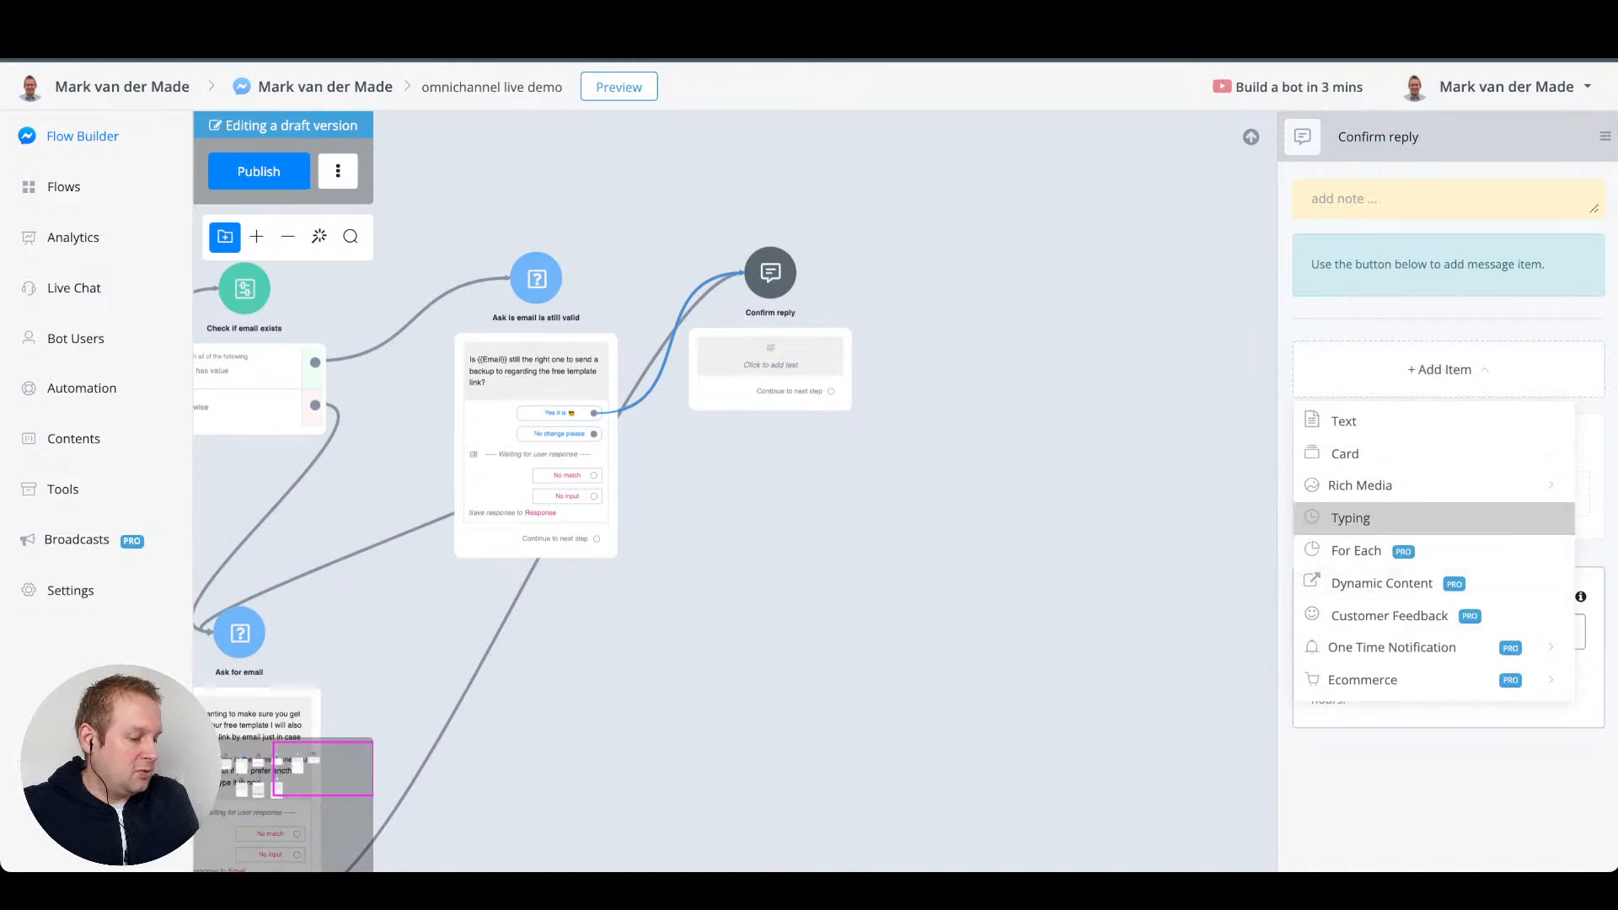
left_click(1363, 518)
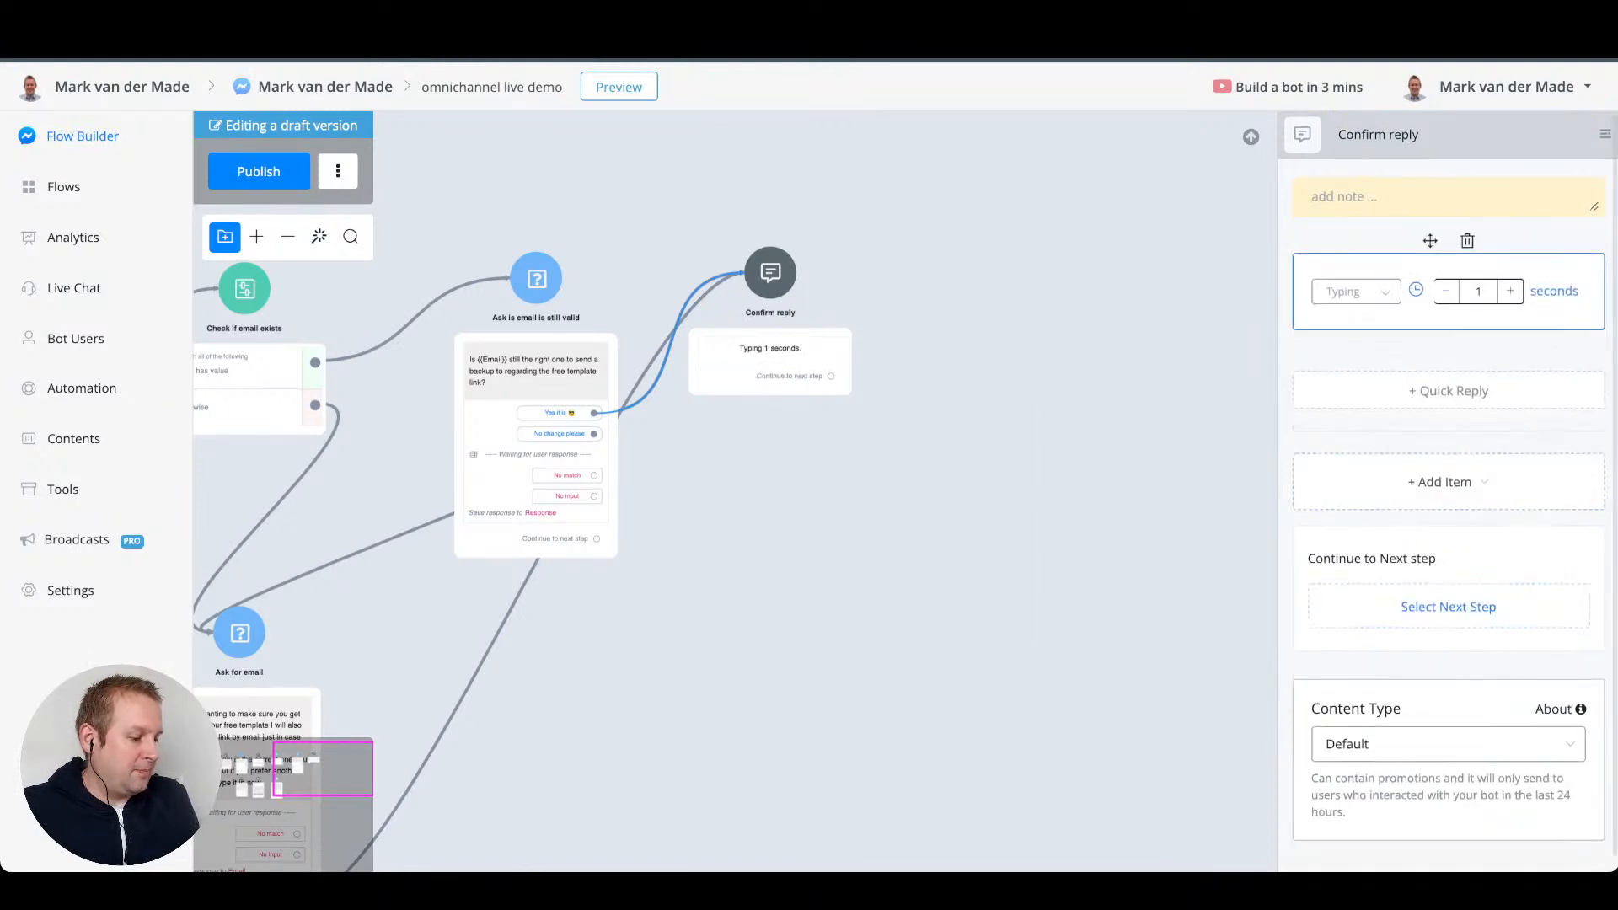
- Add text item "Great I will make sure to send you the link by email as well so you will always have a backup copy for easy access"
left_click(1440, 481)
left_click(1340, 531)
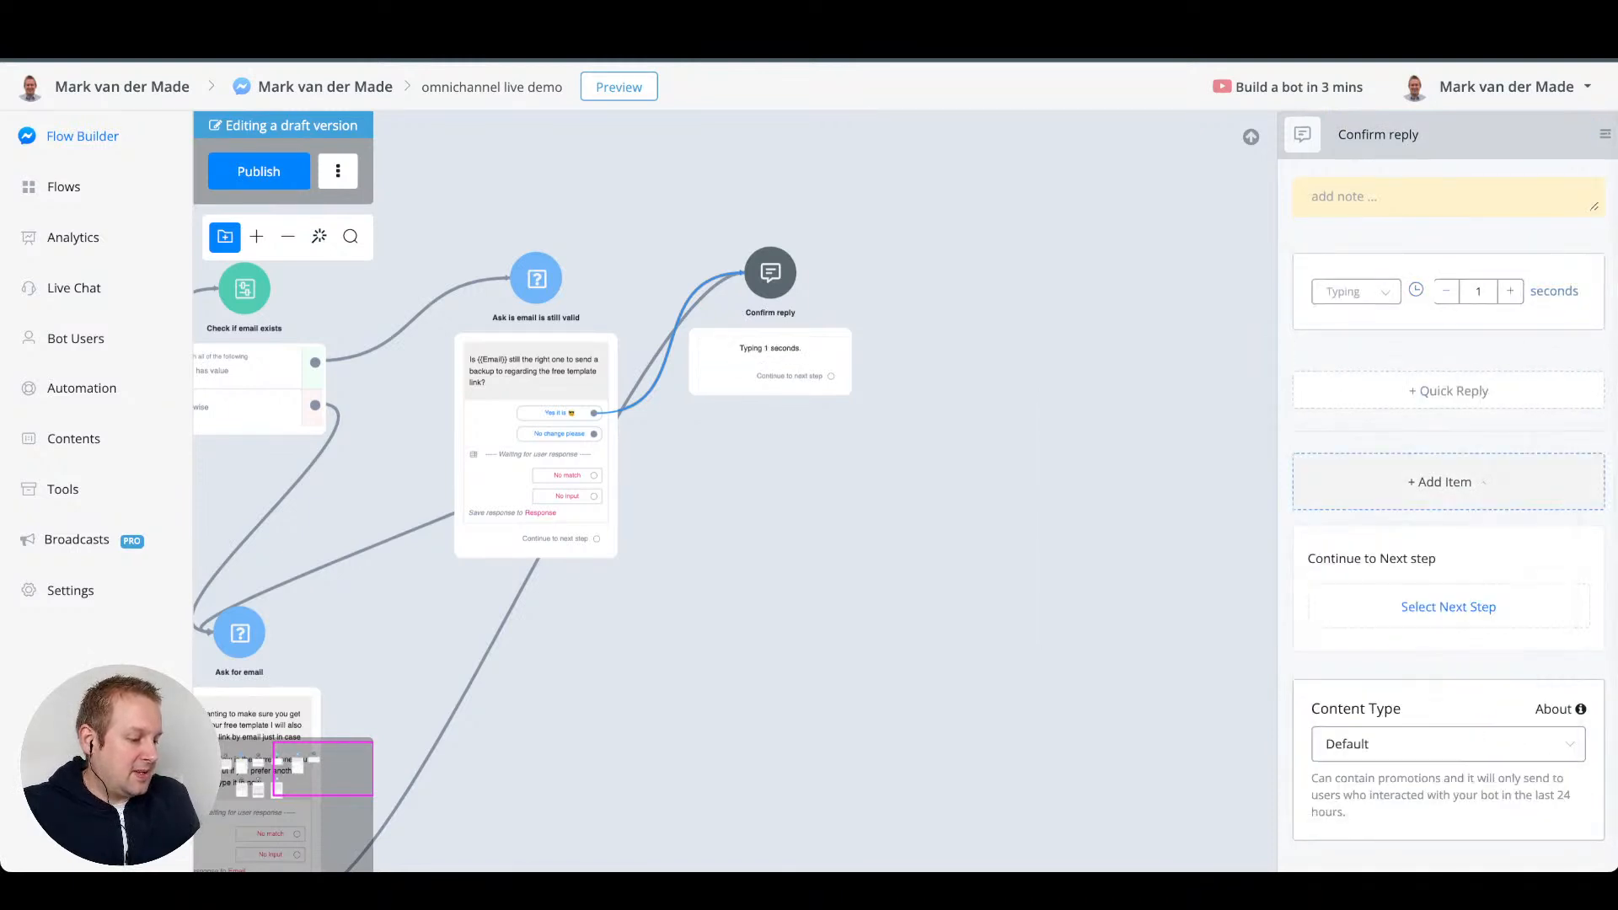
type("G")
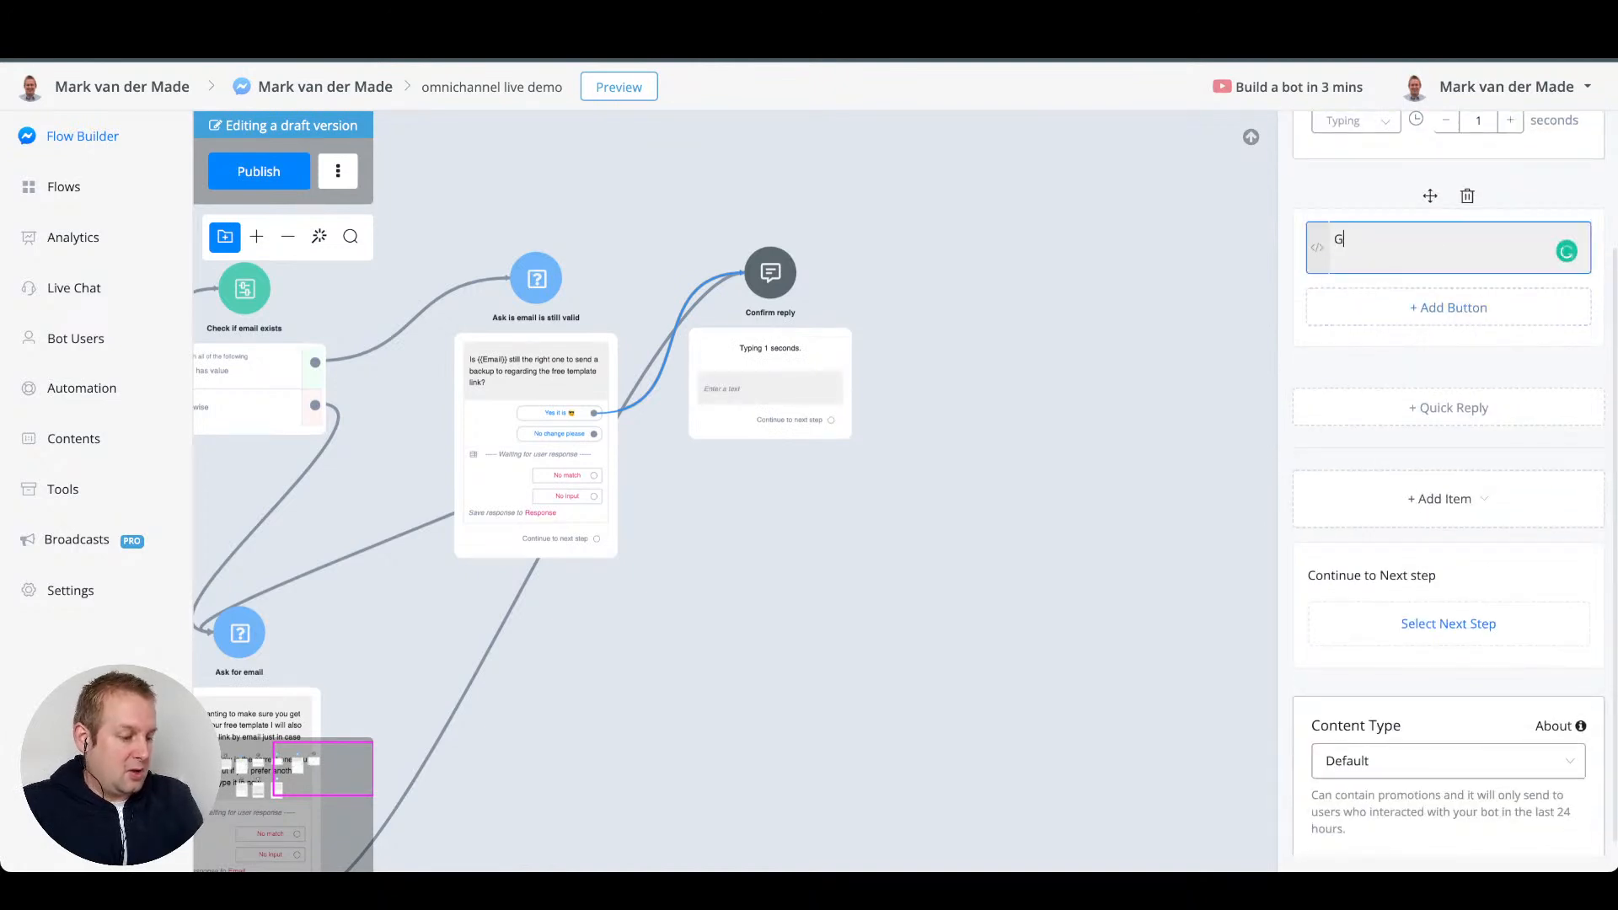
type("reat I will")
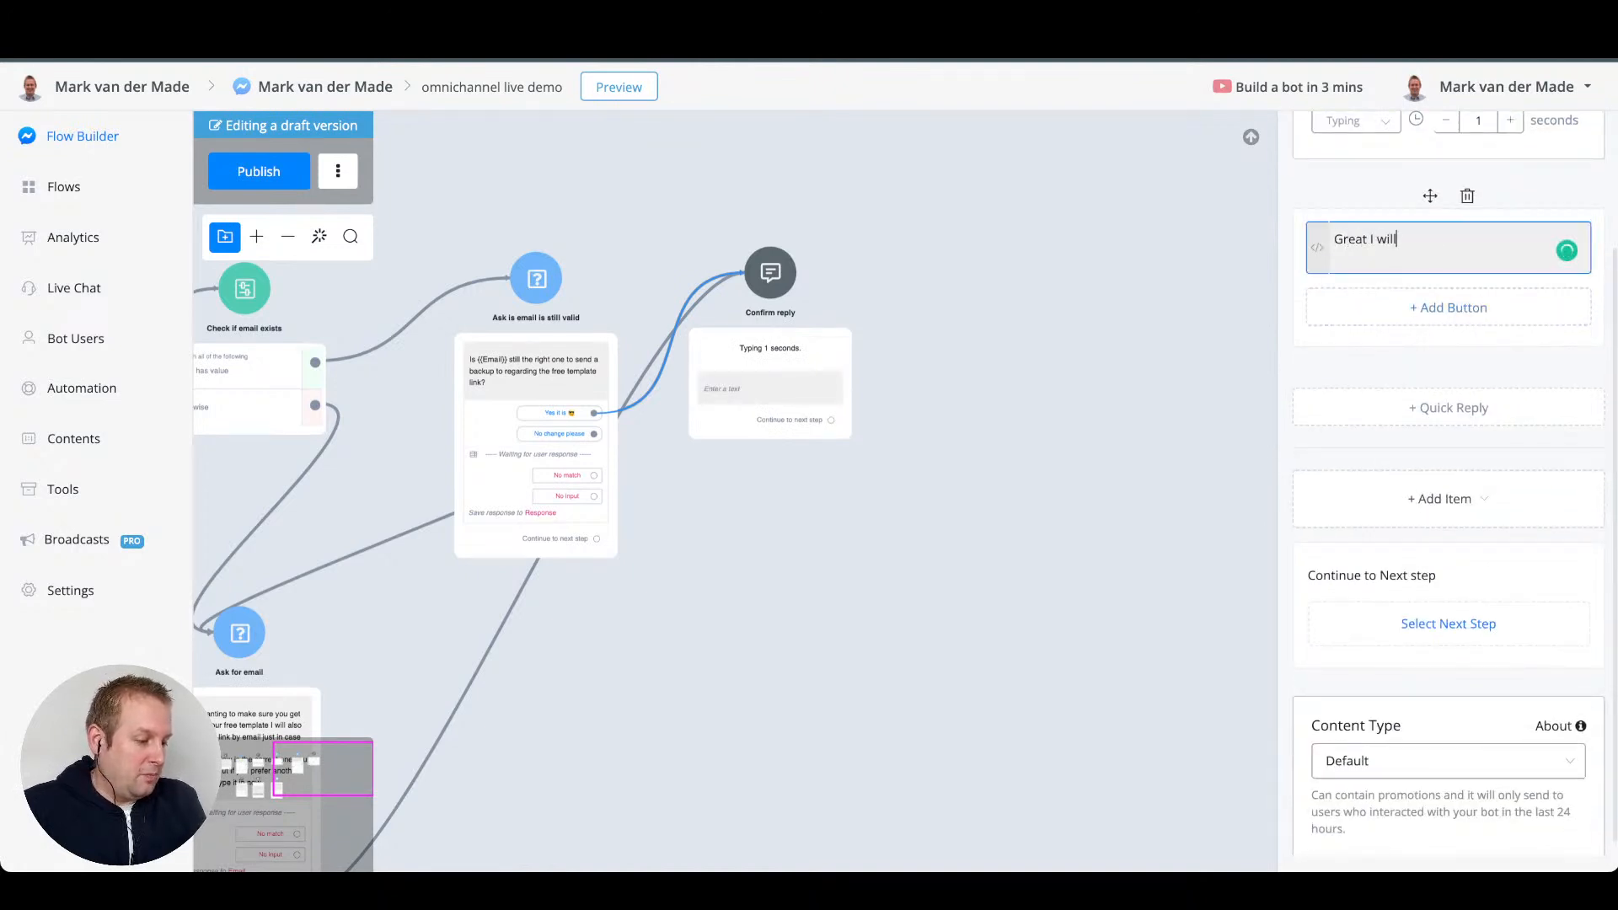
type(" make sure to send you the link by emailaol  a")
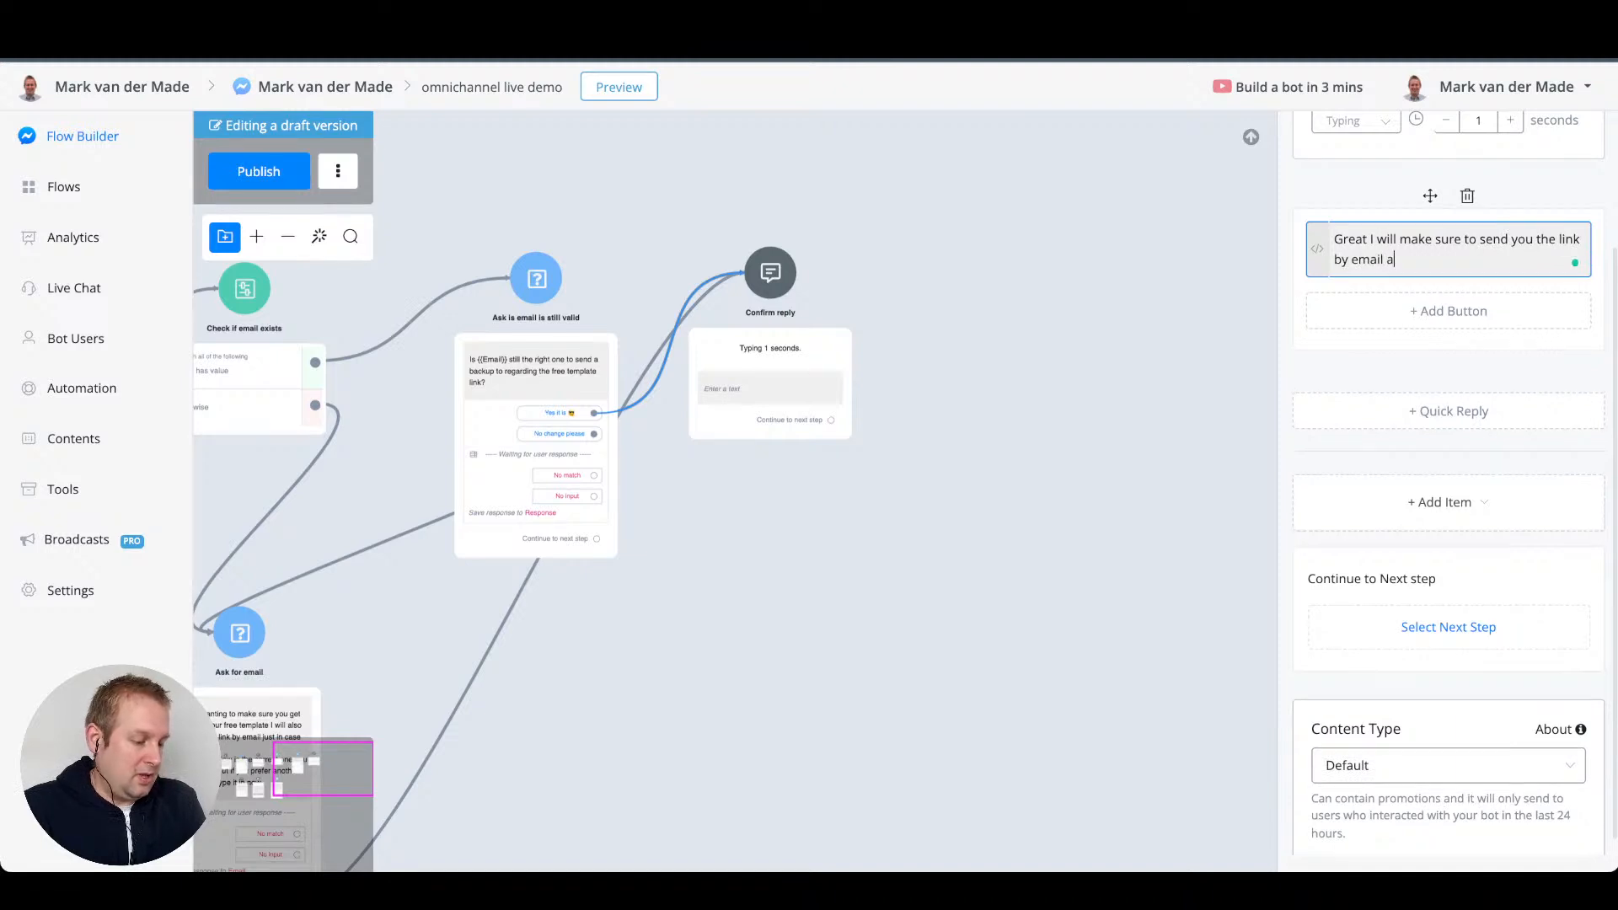
type("s well so you ")
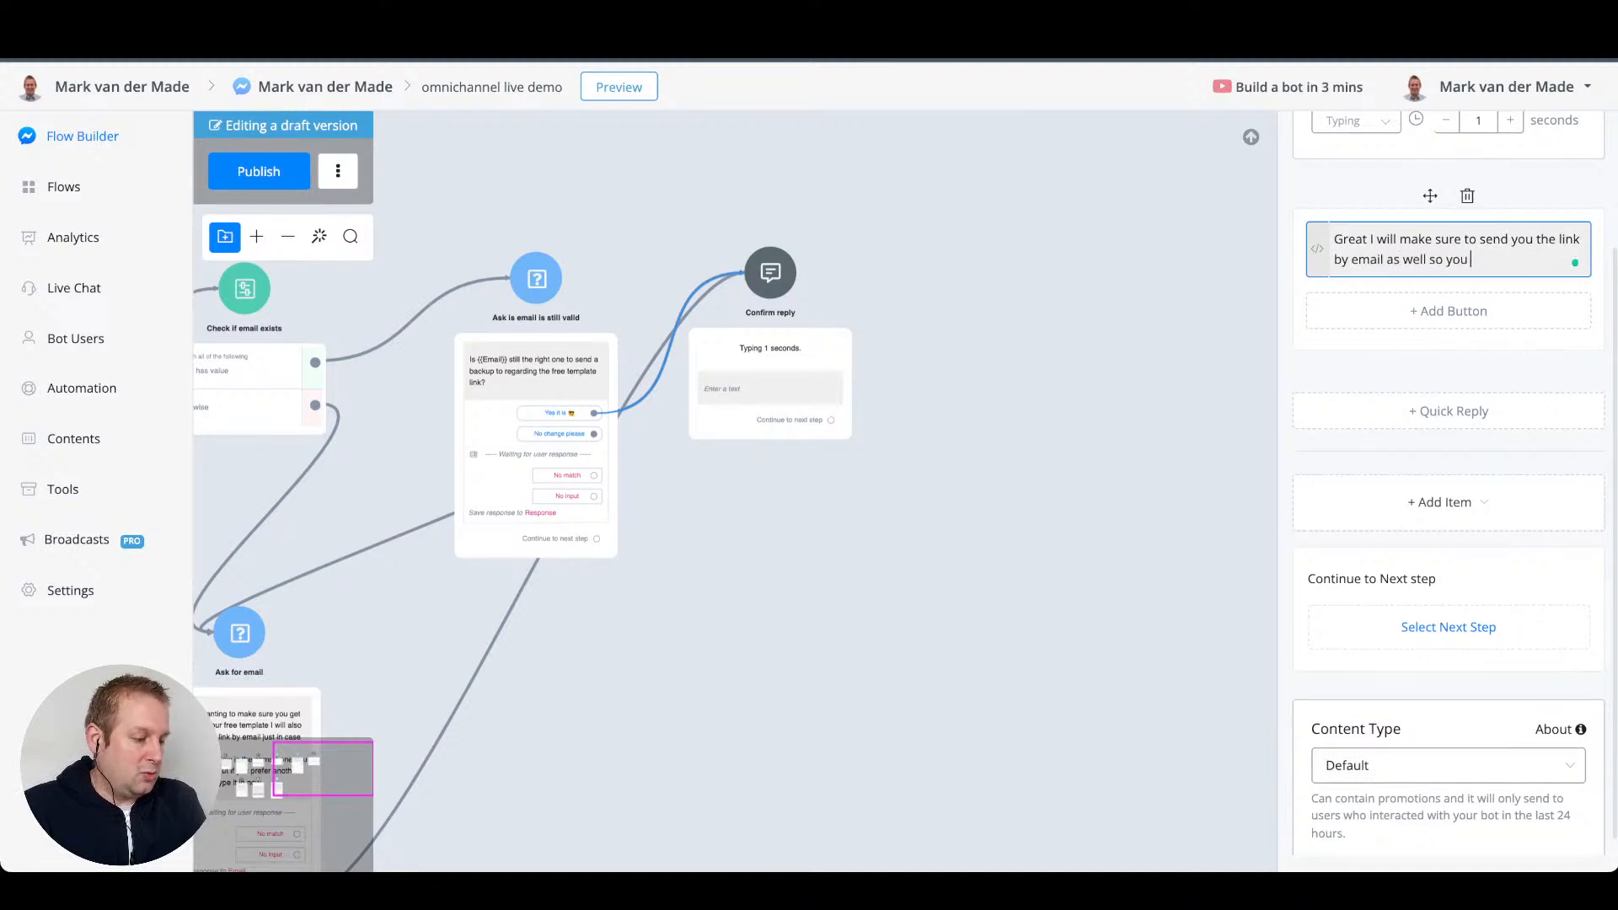
type("will always")
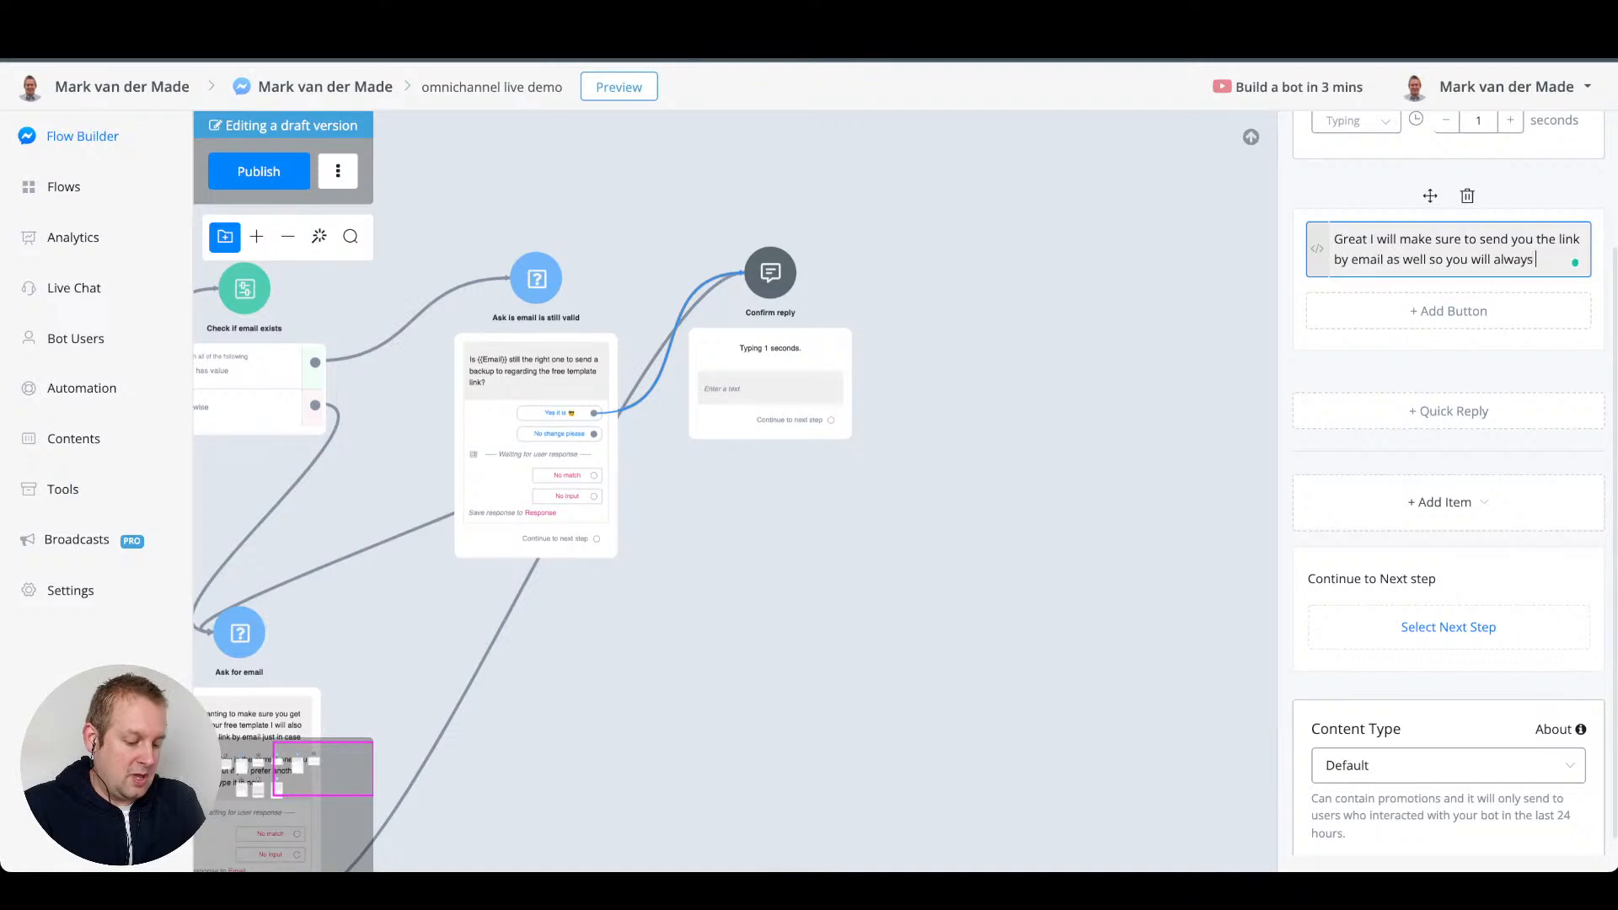
type(" have a backup copy")
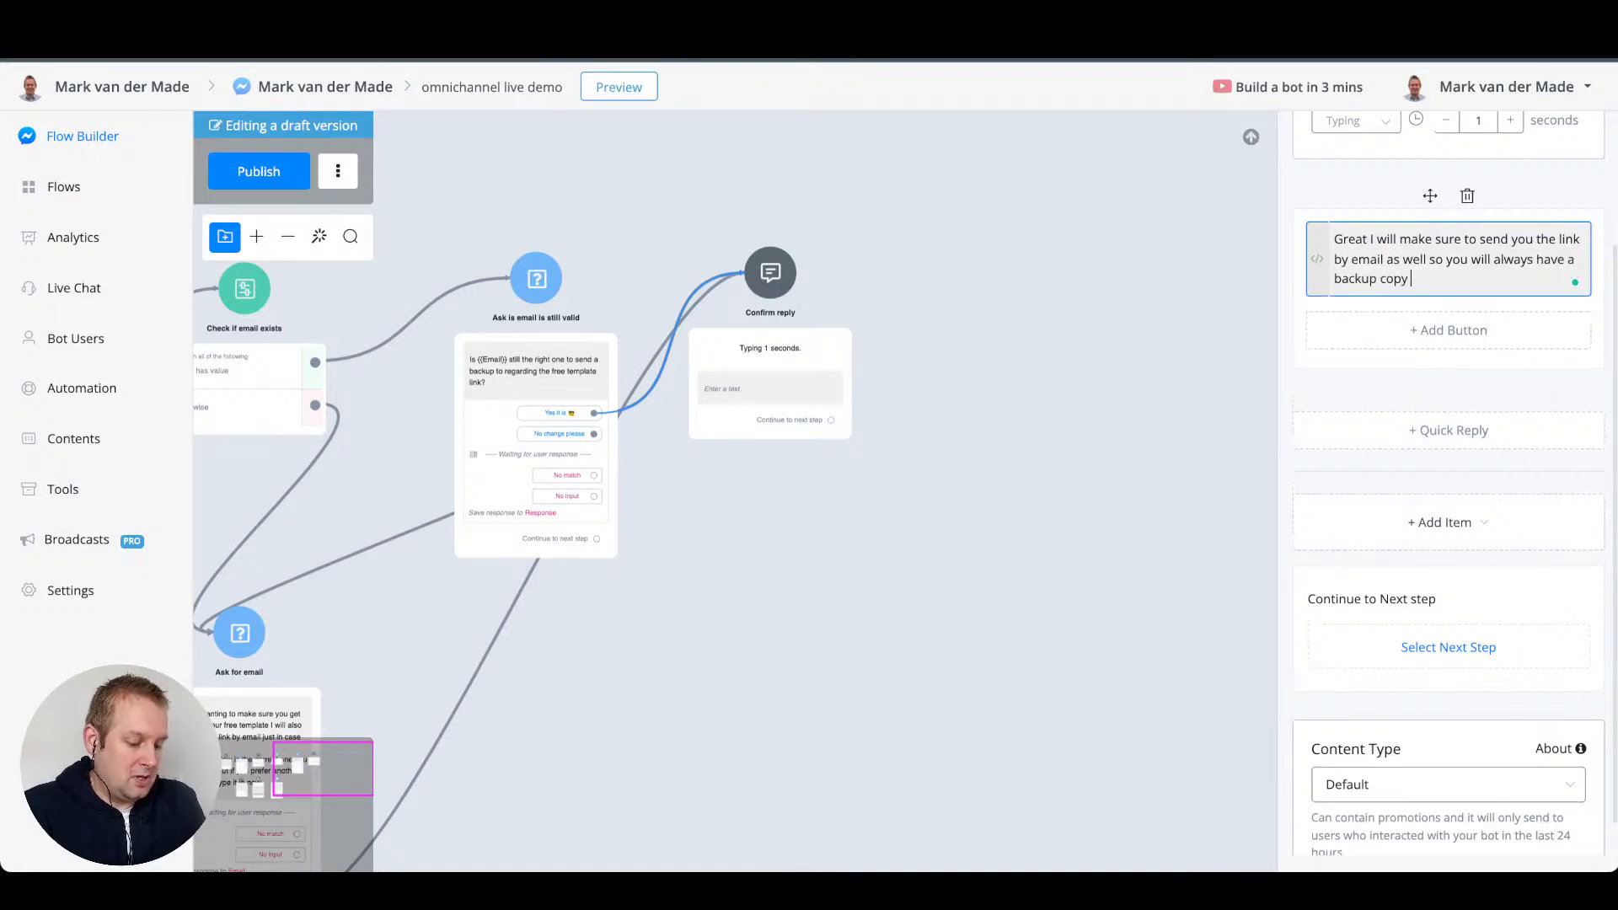
type(" for")
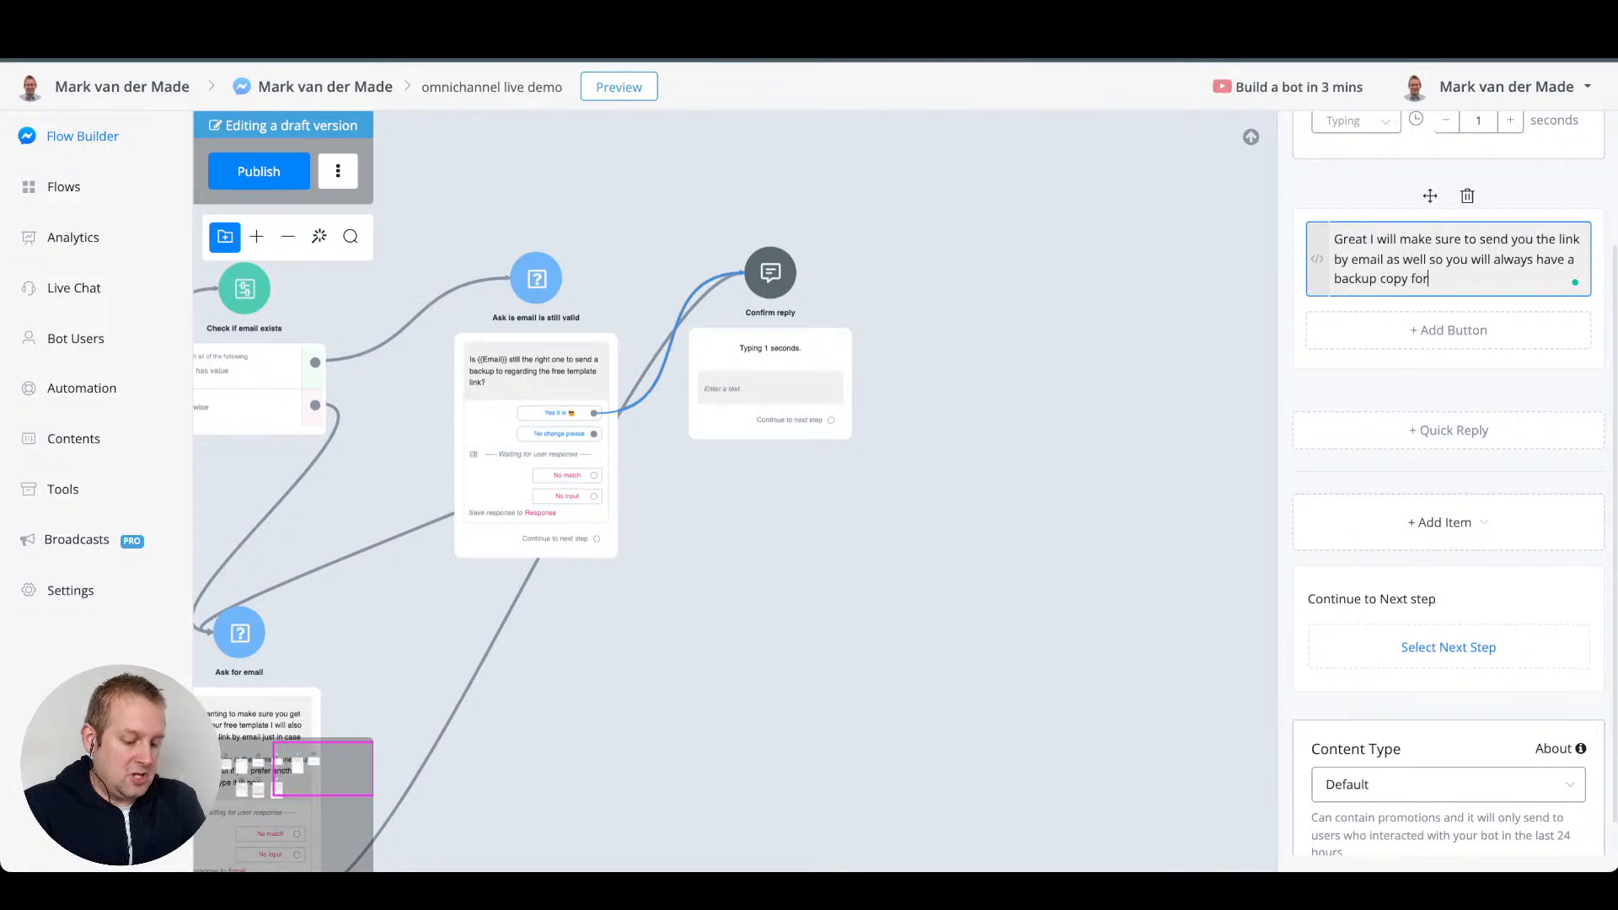
type(" easy access")
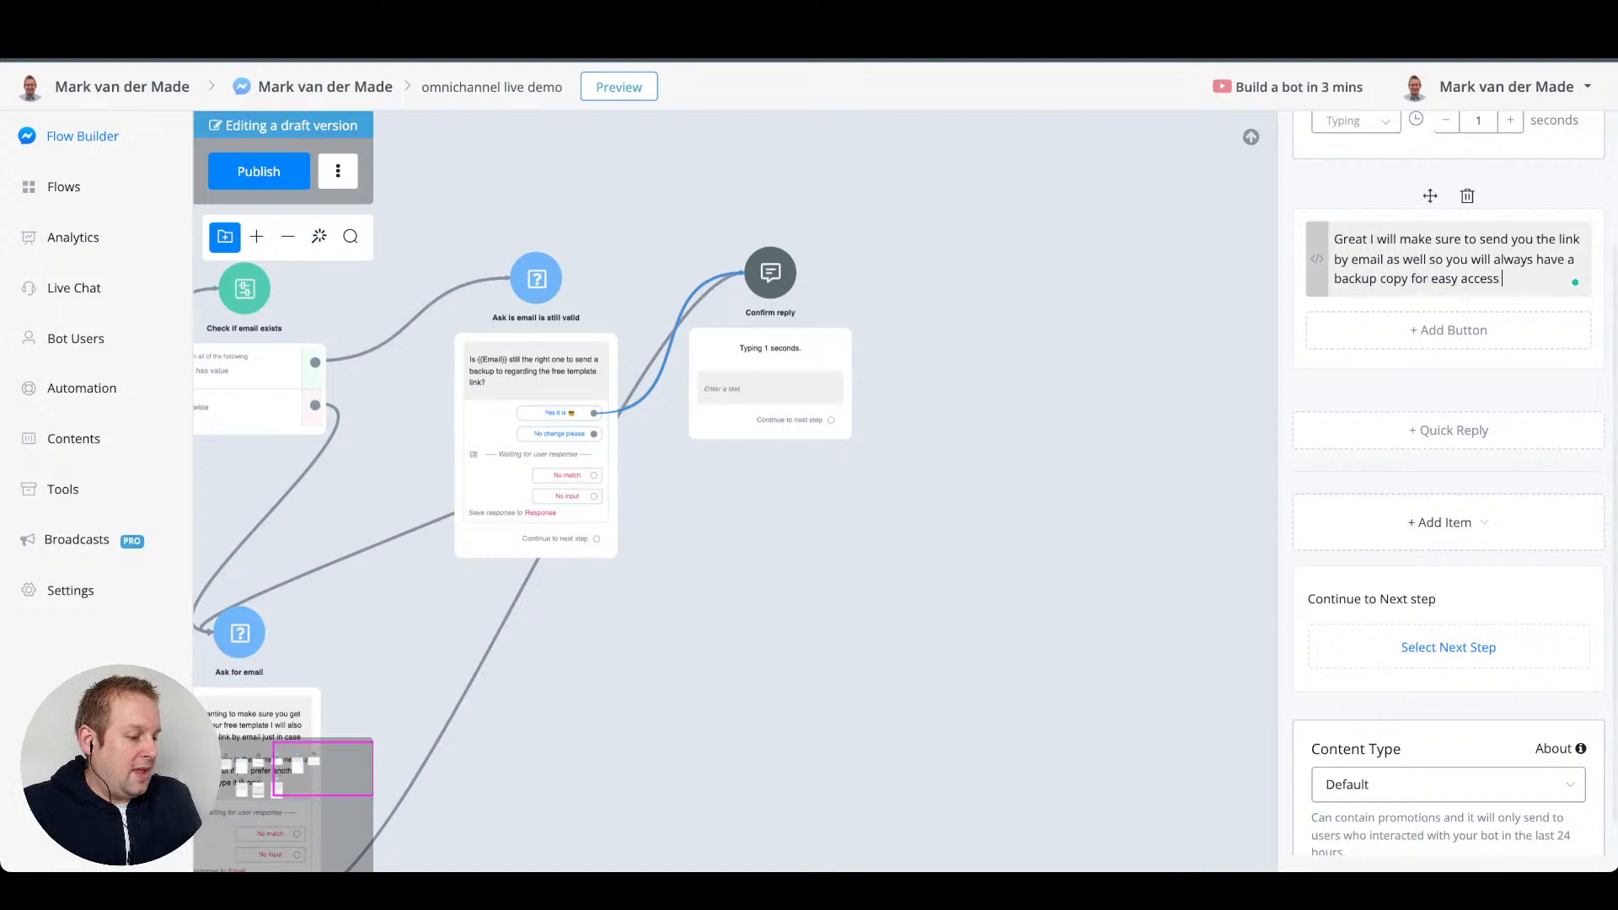
- Append a grinning face emoji with smiling eyes to the end of the Confirm reply text
left_click(1317, 260)
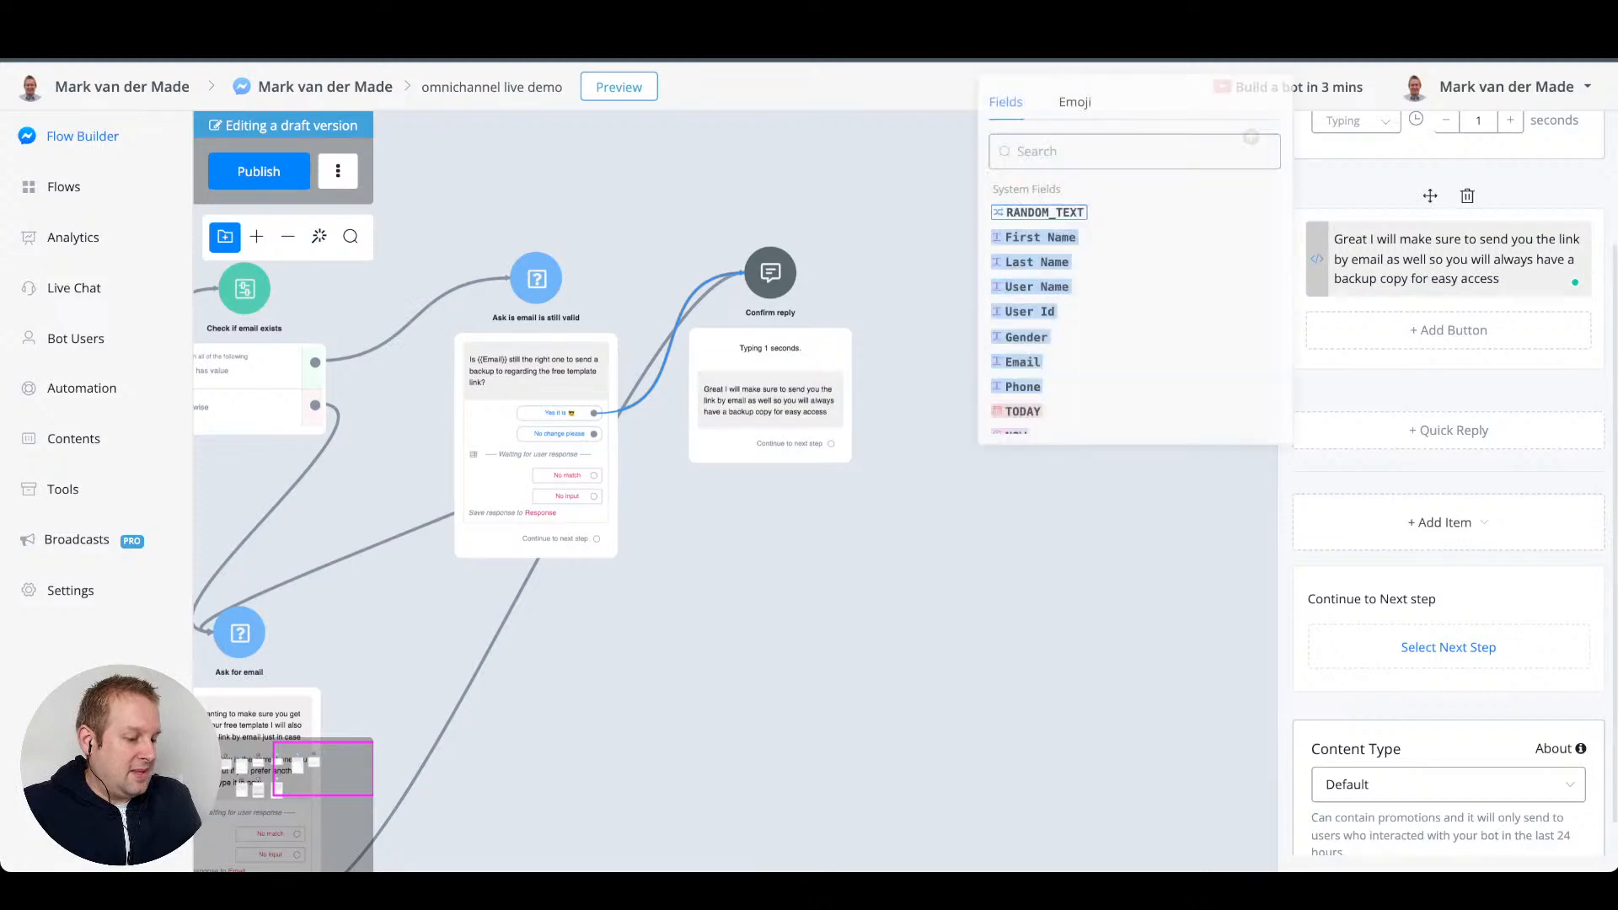
left_click(1075, 102)
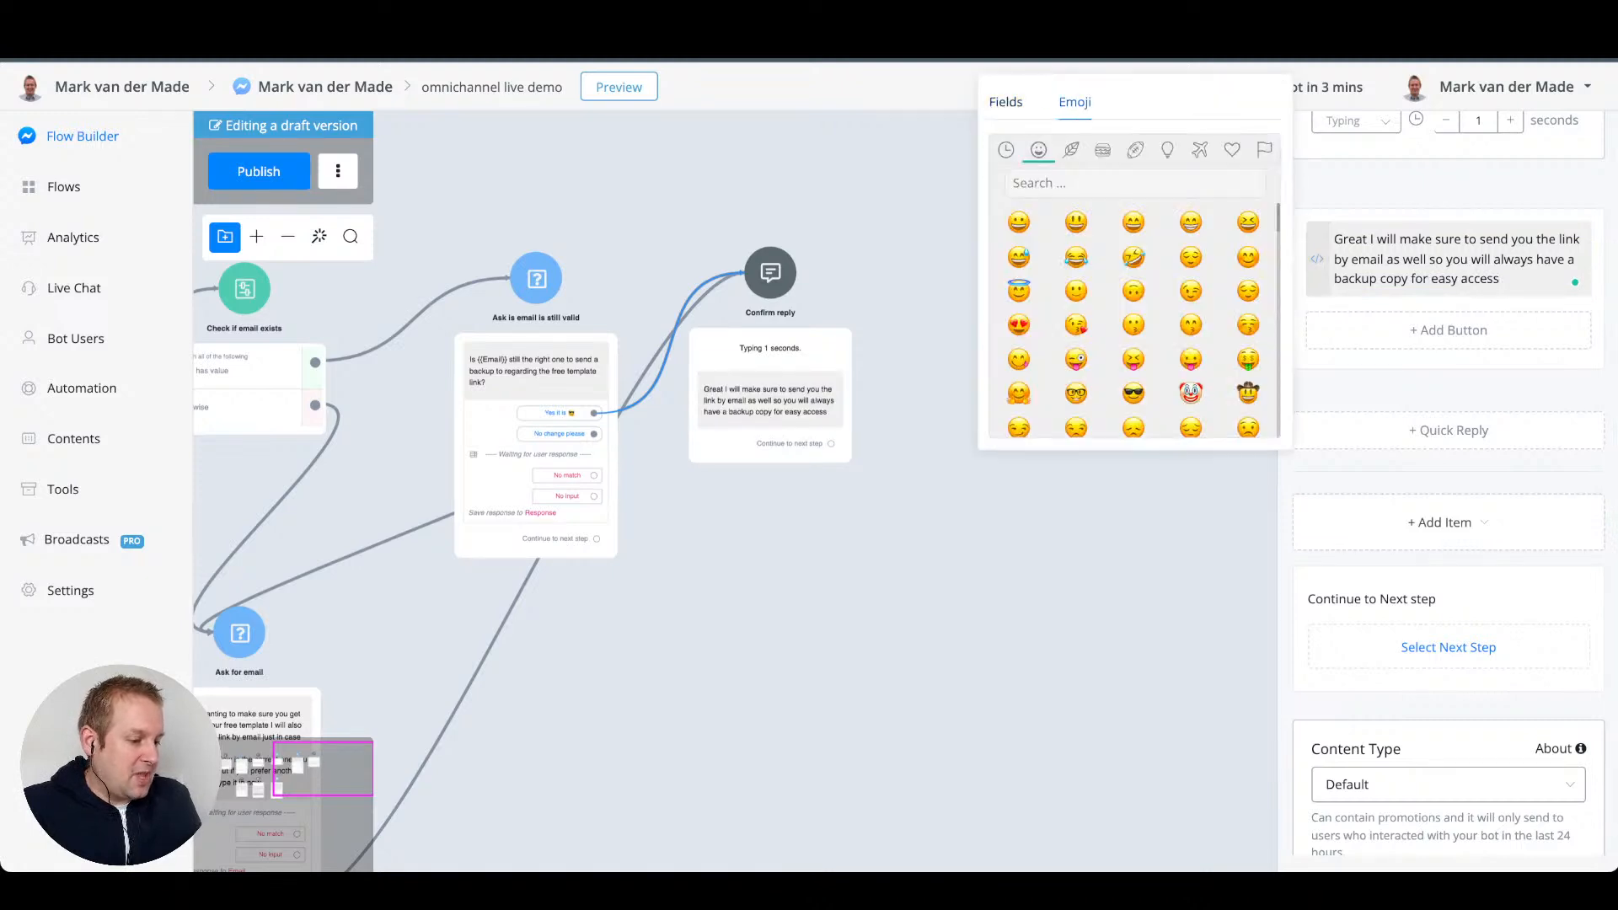
left_click(1191, 222)
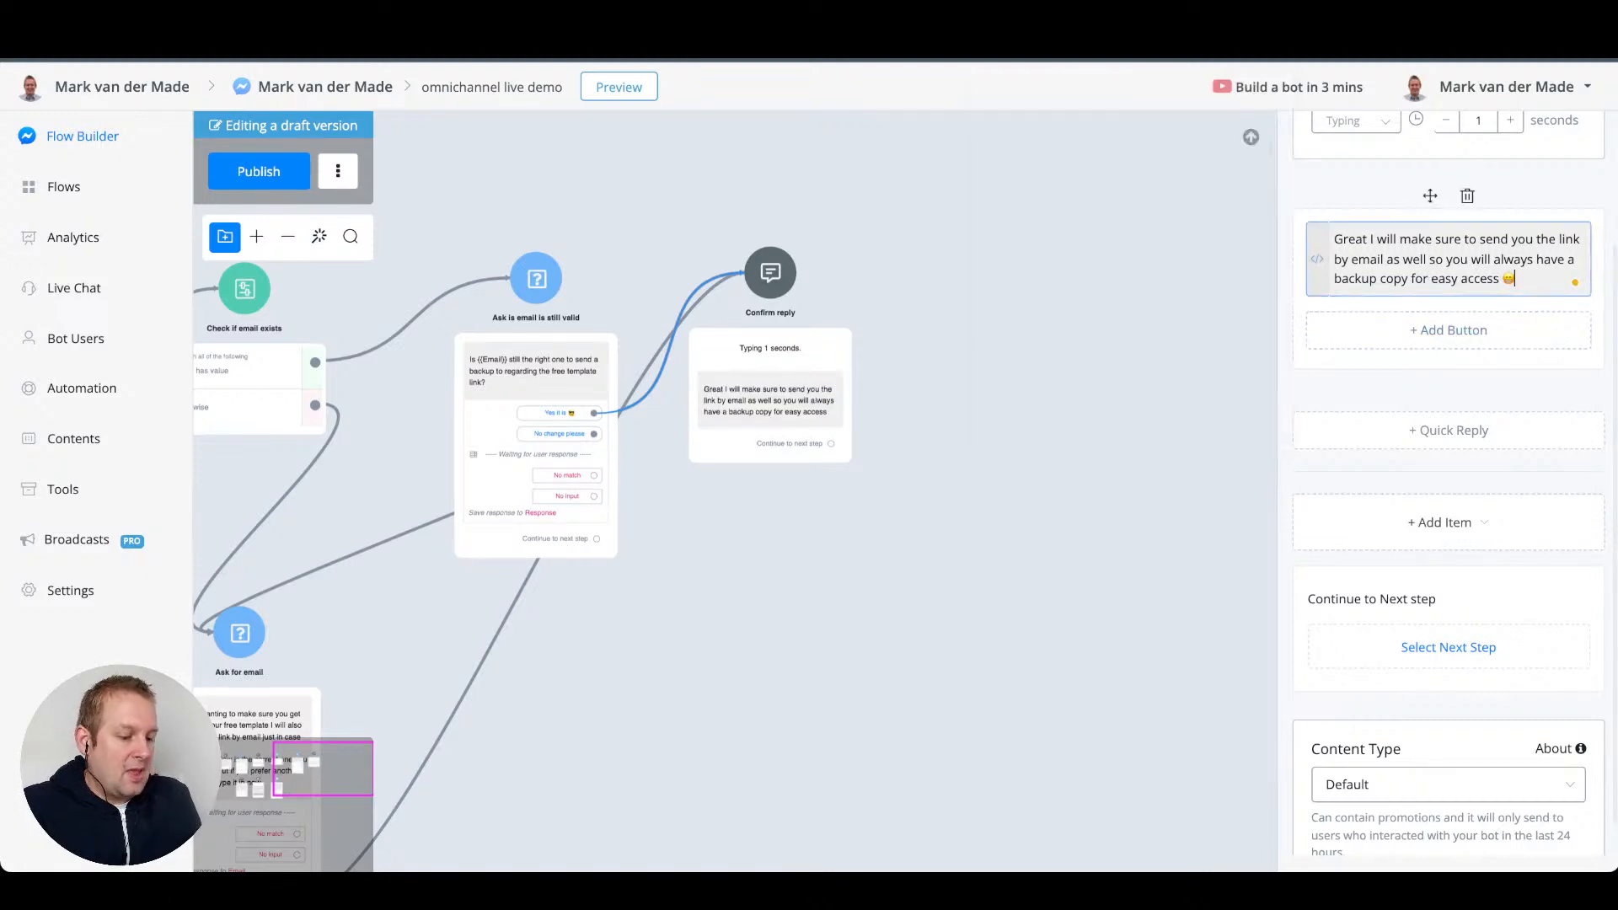
left_click(1121, 523)
- Connect the next-step output of Confirm reply to a new Condition step and place it beside the message
left_click_drag(953, 433, 853, 416)
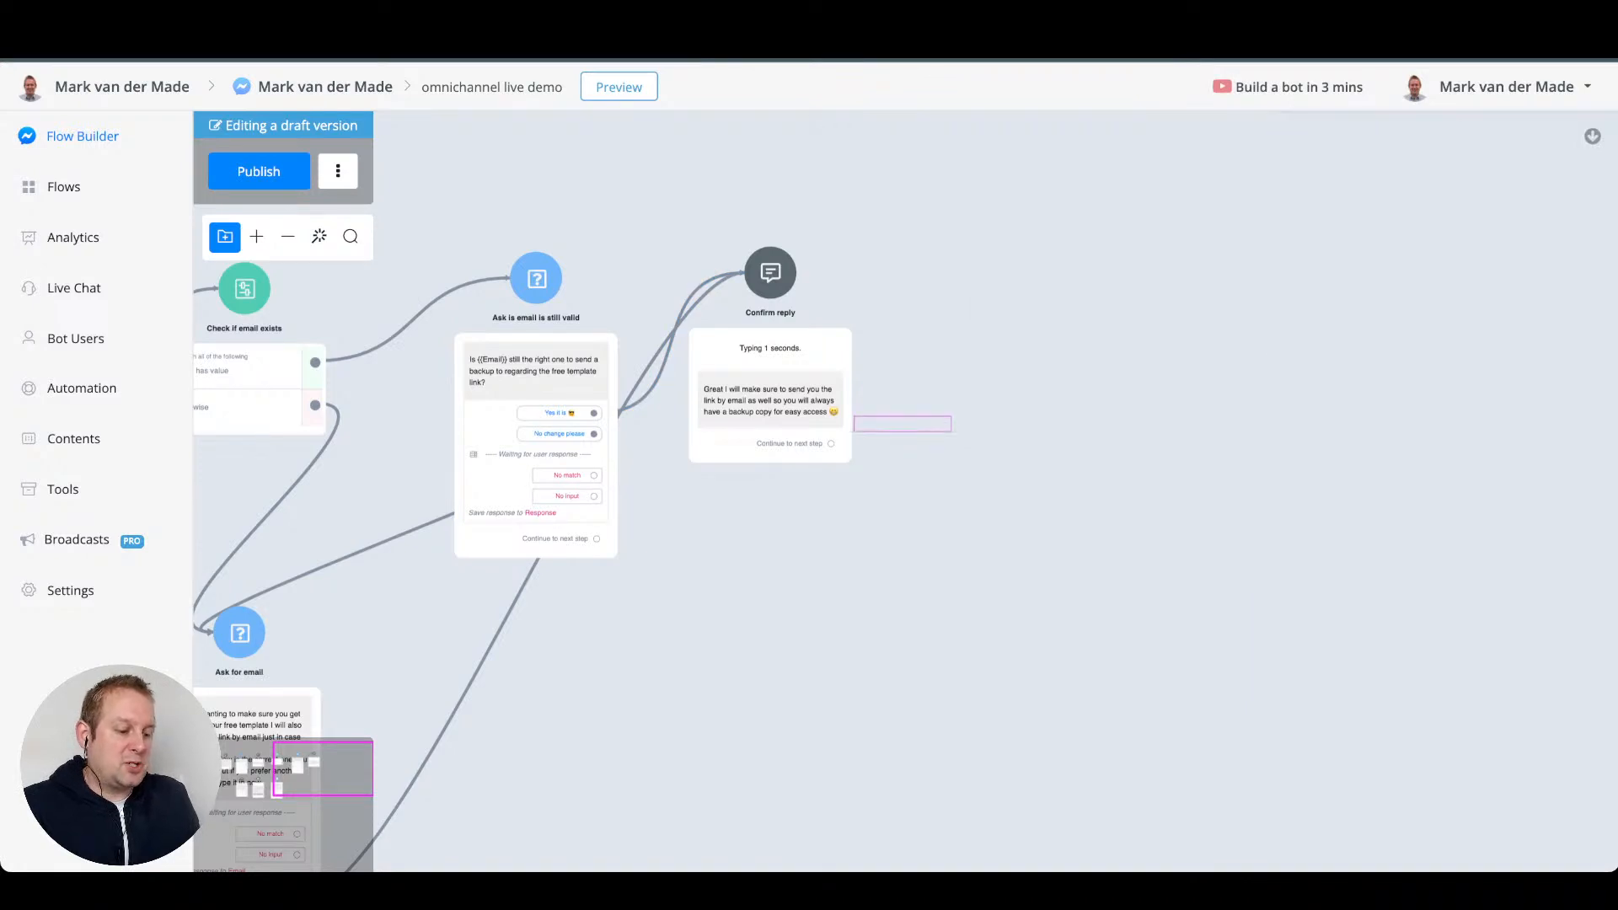
left_click_drag(953, 432, 851, 401)
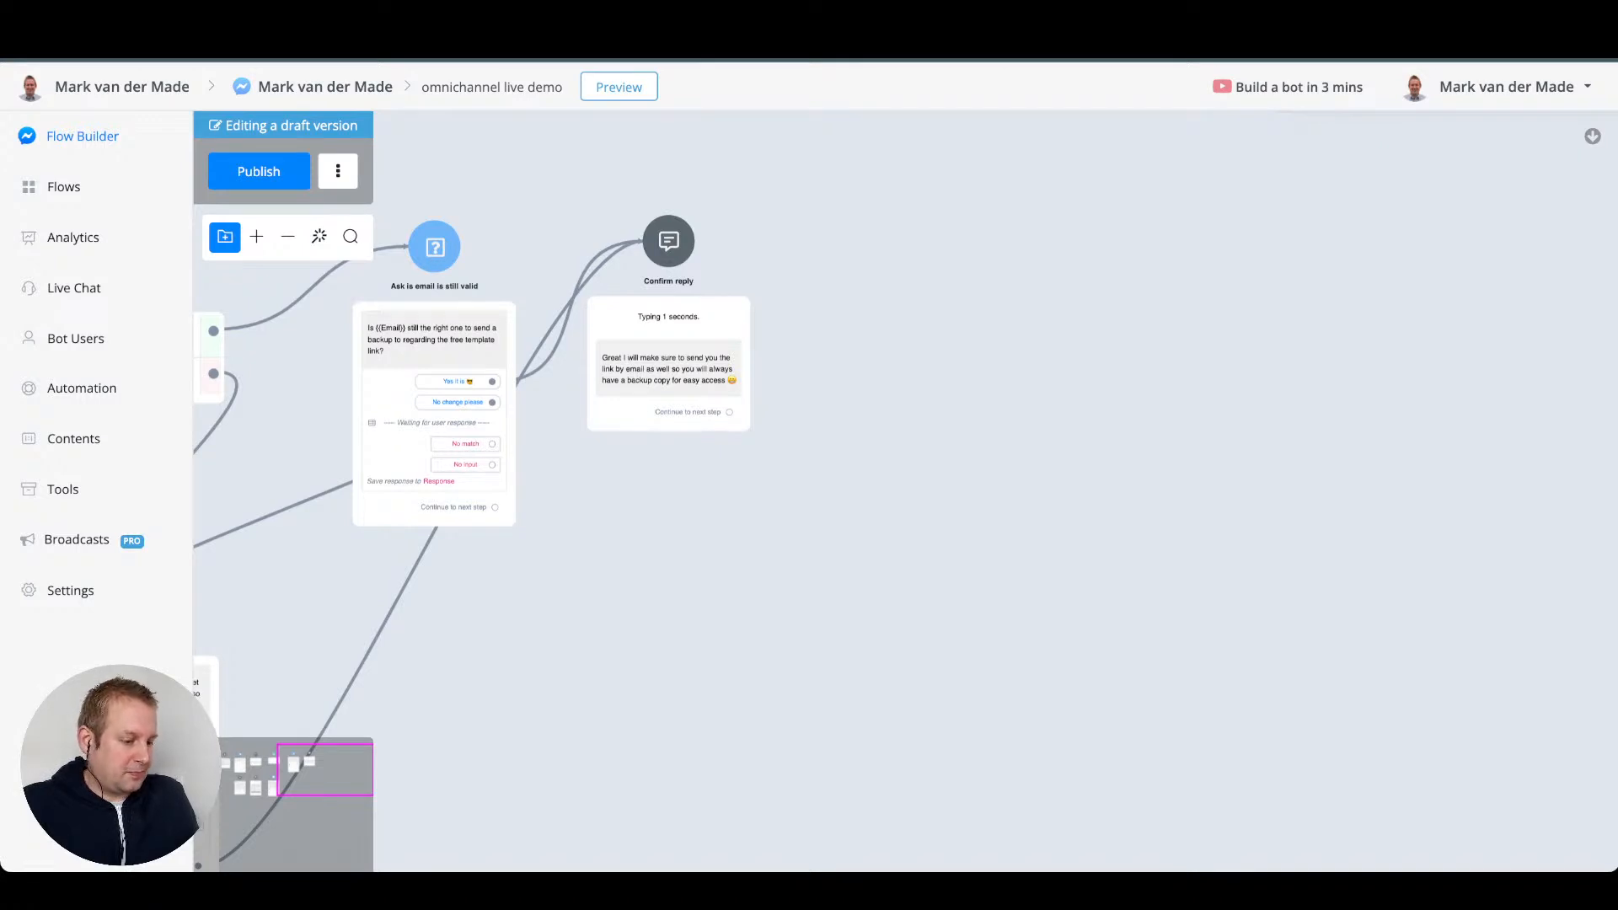
scroll(691, 351, "up", 3)
left_click_drag(937, 336, 828, 319)
scroll(918, 338, "down", 4)
left_click_drag(740, 375, 866, 295)
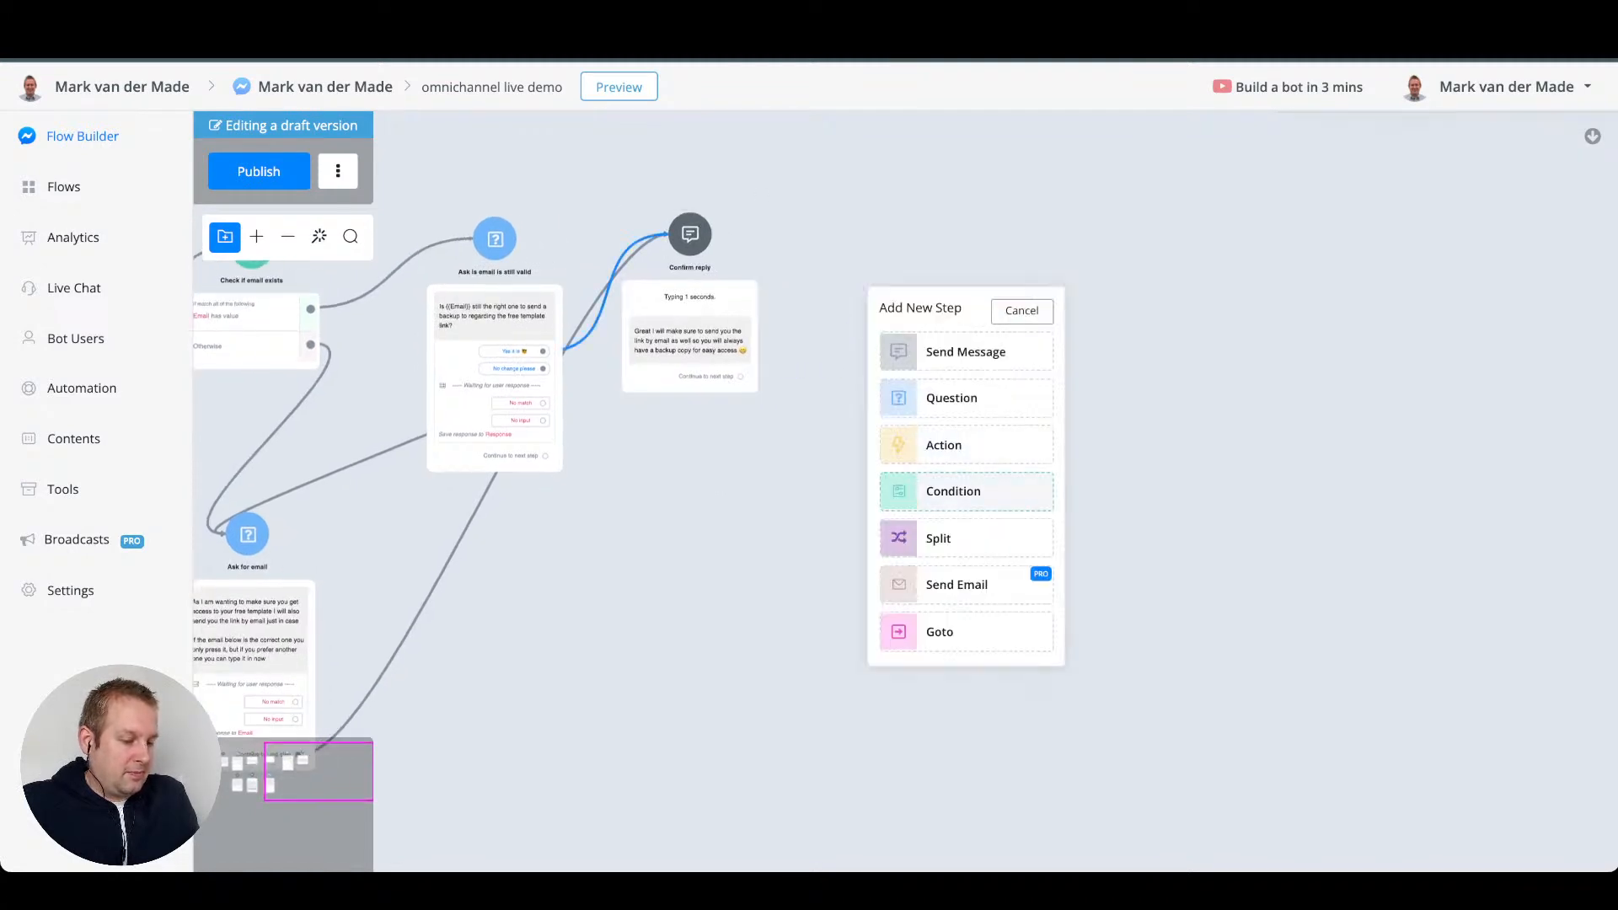
left_click(953, 492)
left_click_drag(919, 482, 885, 396)
- Rename the new condition step as "Check if phone number exists"
triple_click(1398, 137)
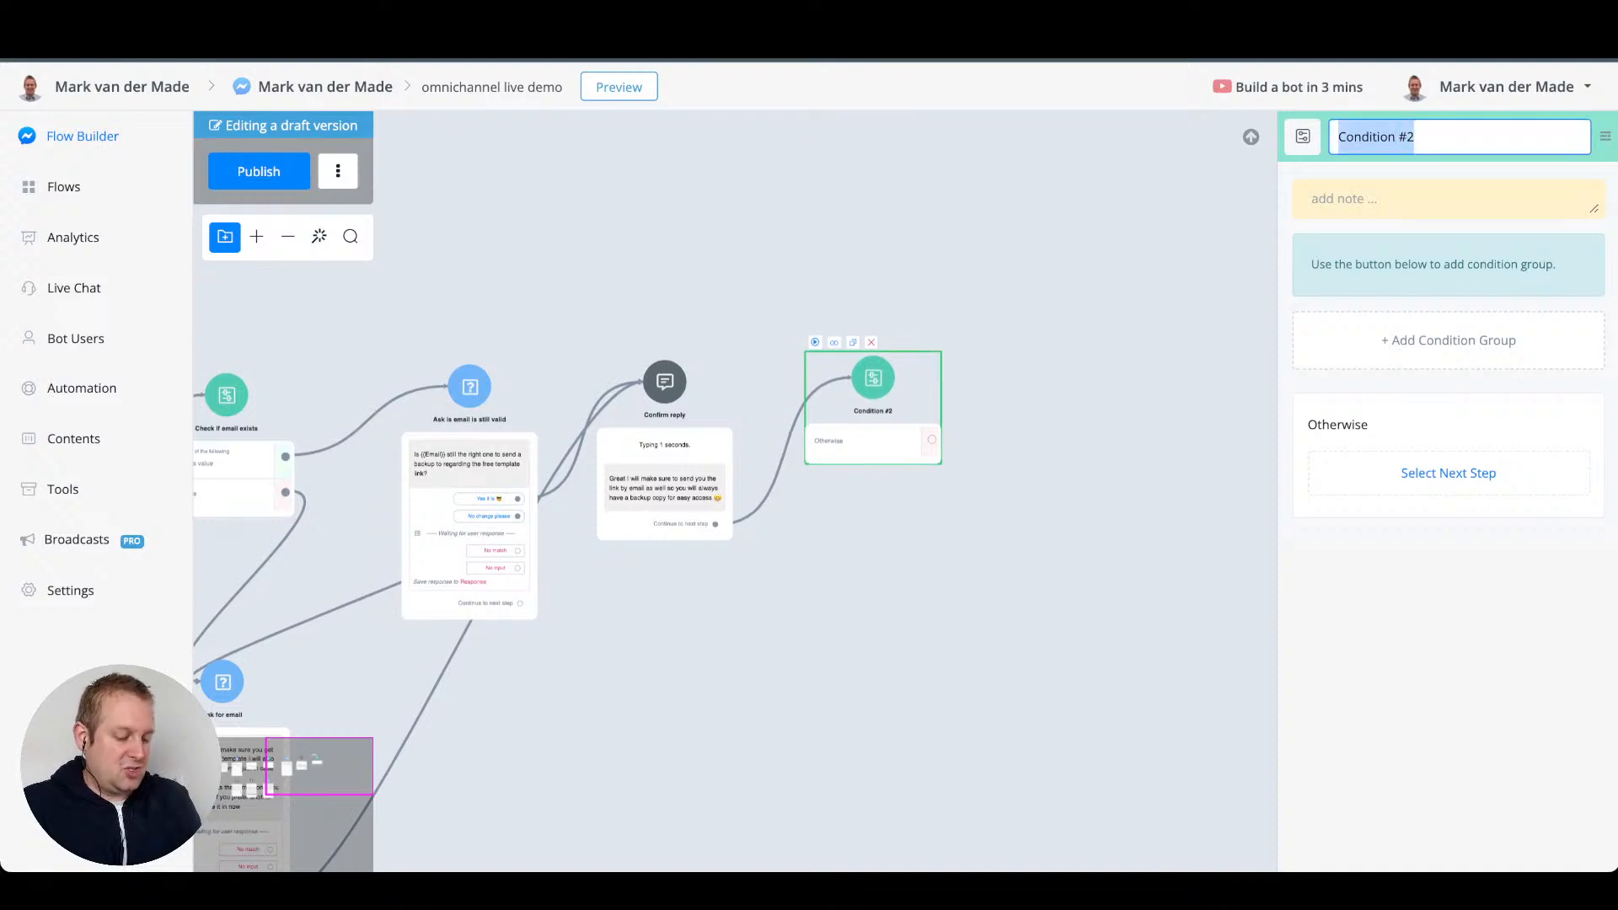
type("Check if phi")
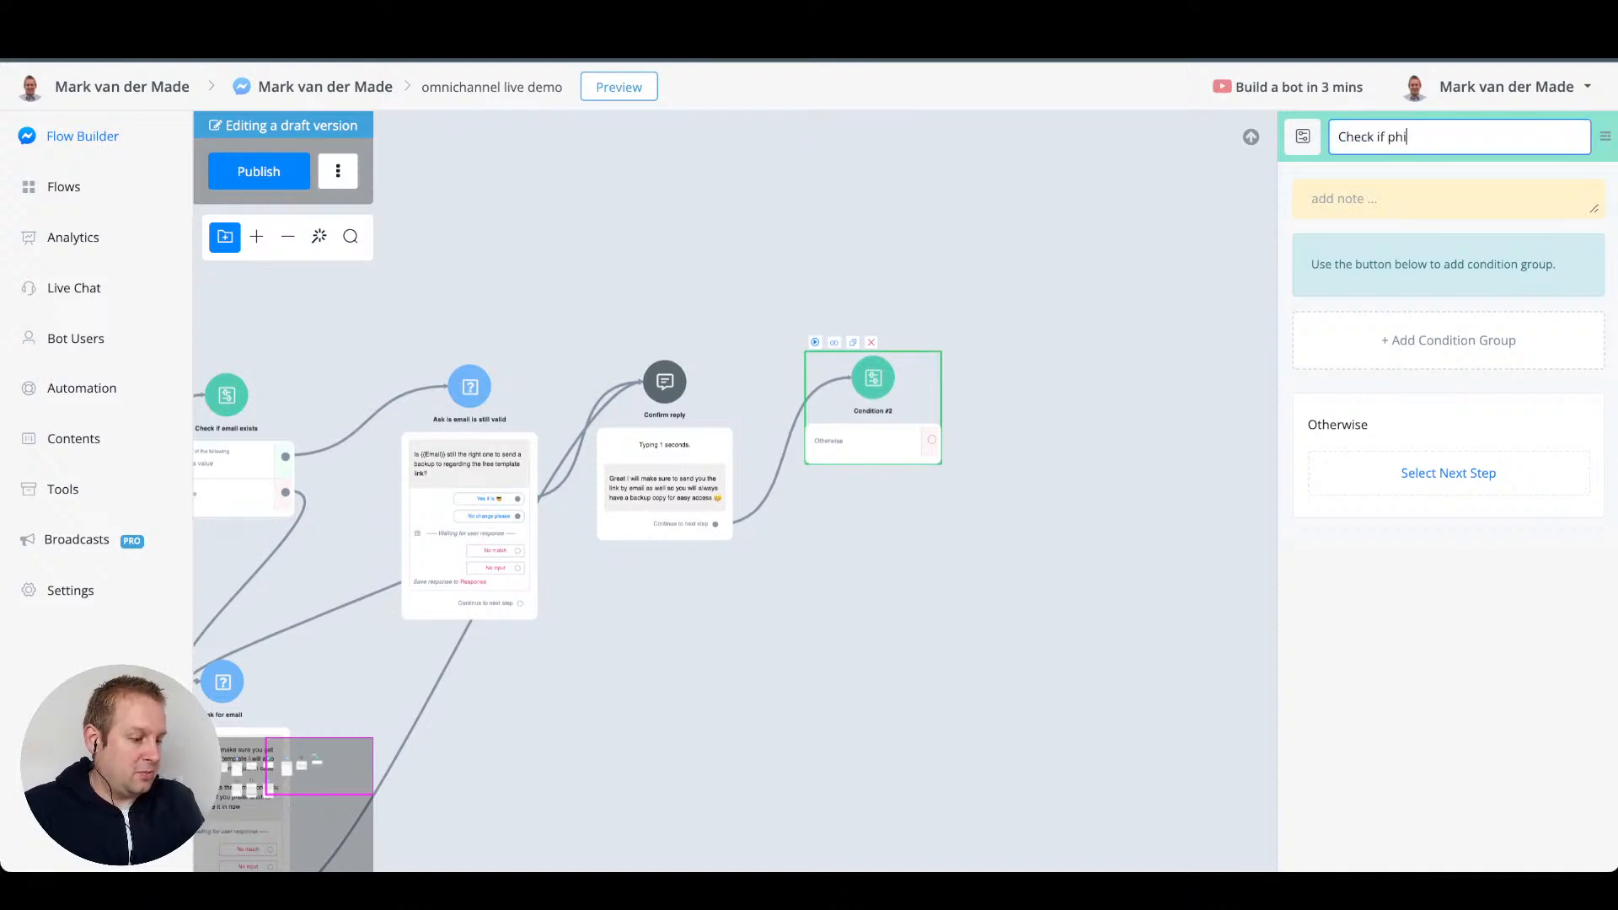
type("ne numeber exists")
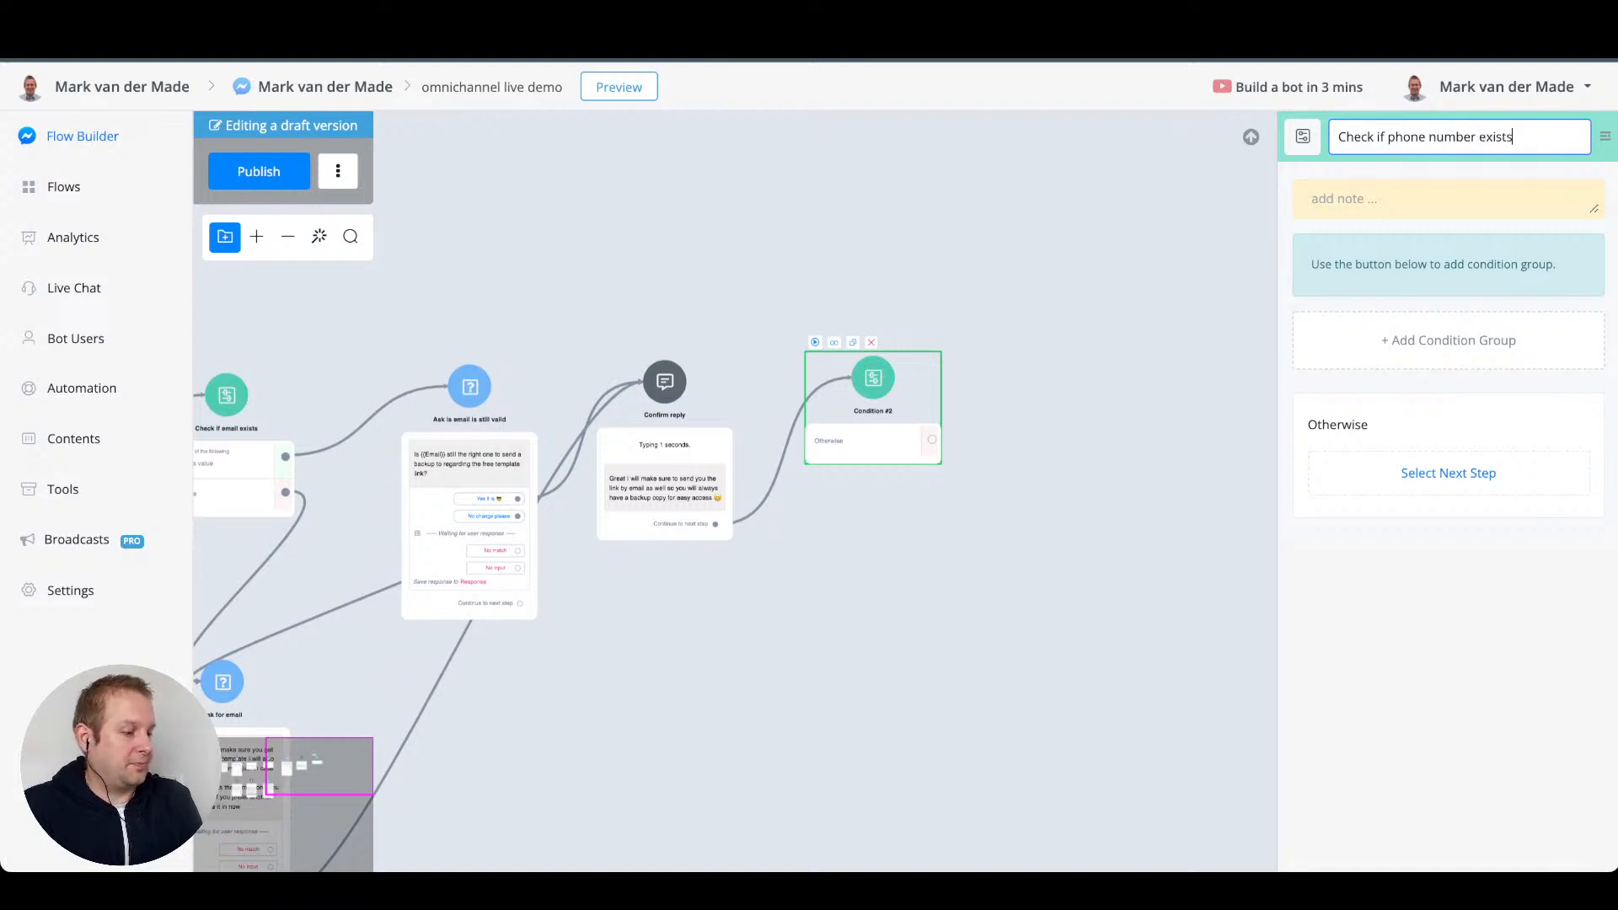
key("Return")
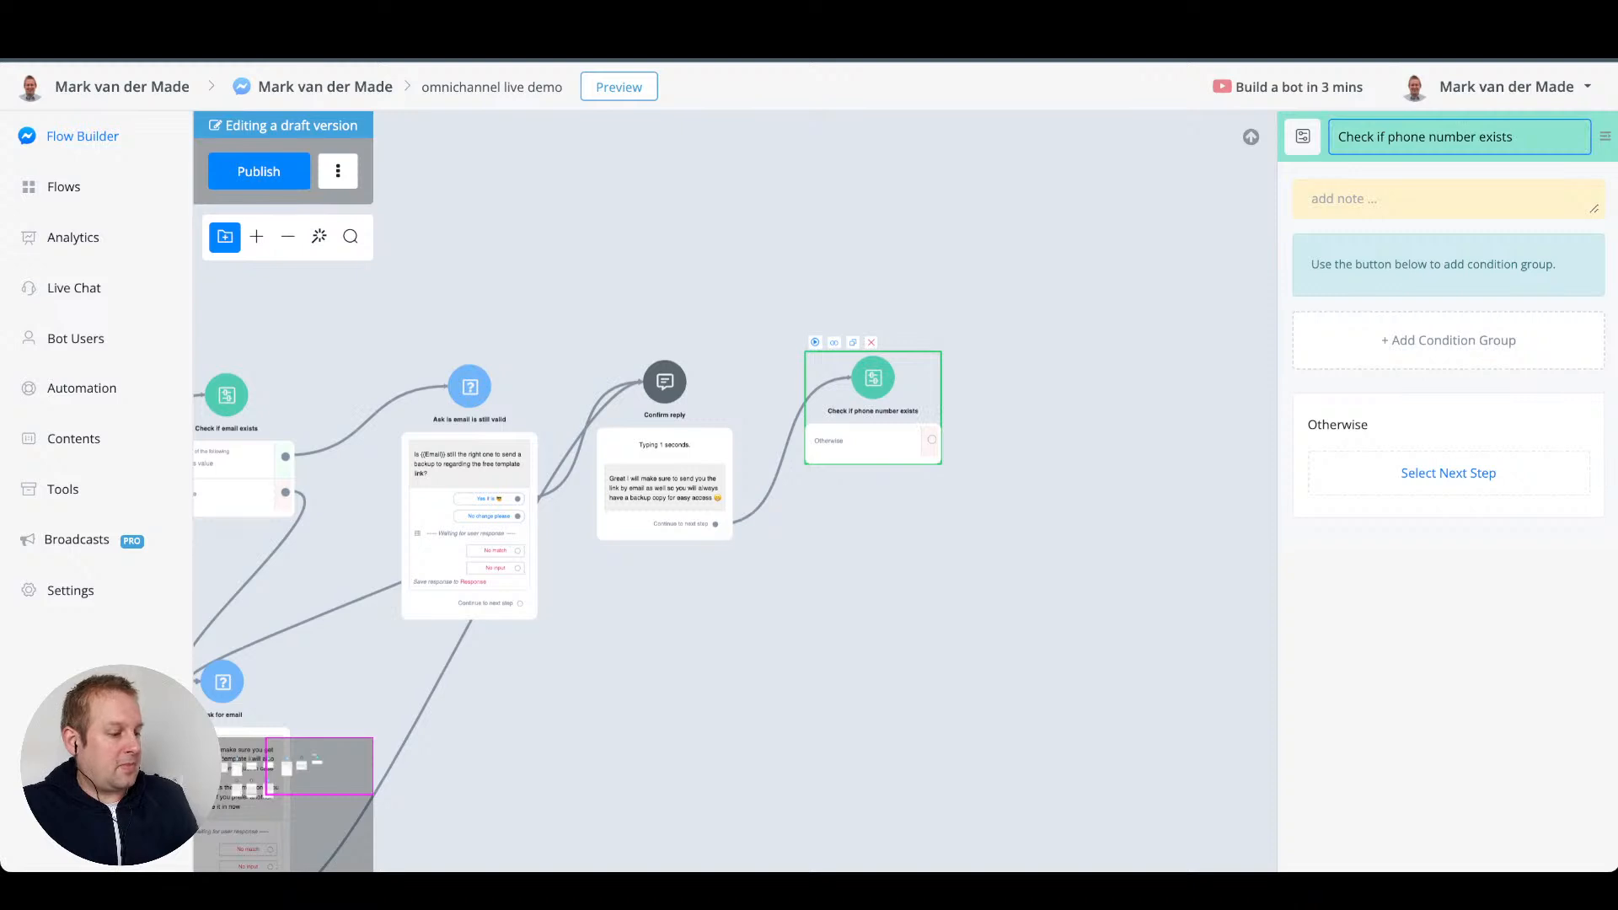
- Add a condition group that matches when the Phone system field has any value, and save the condition
left_click(1448, 339)
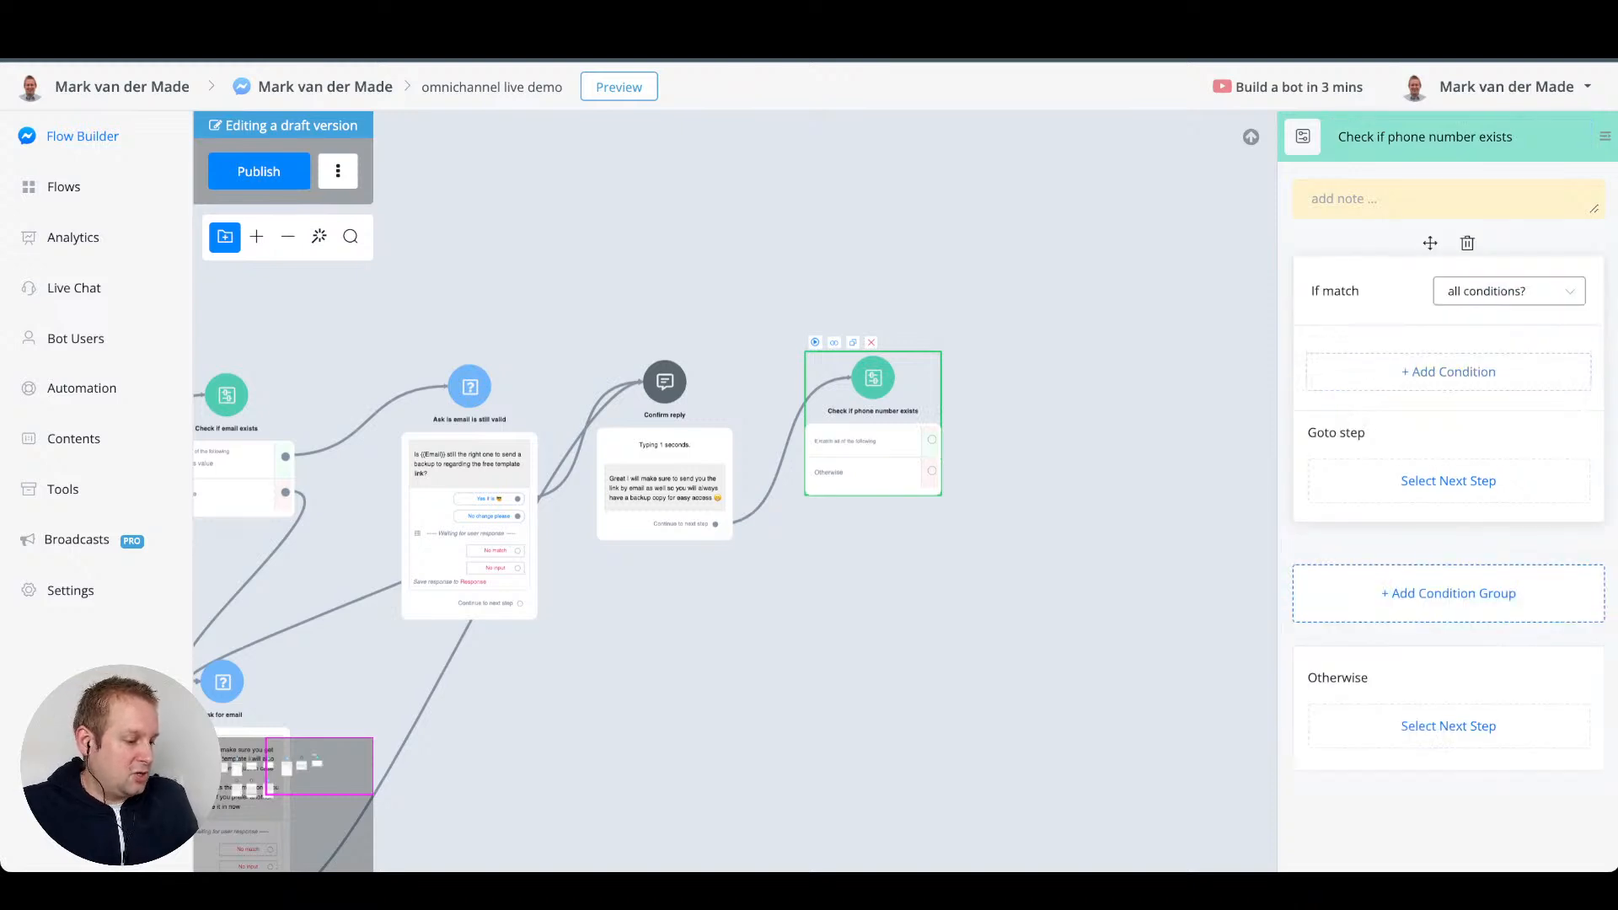
left_click(1449, 372)
left_click(863, 206)
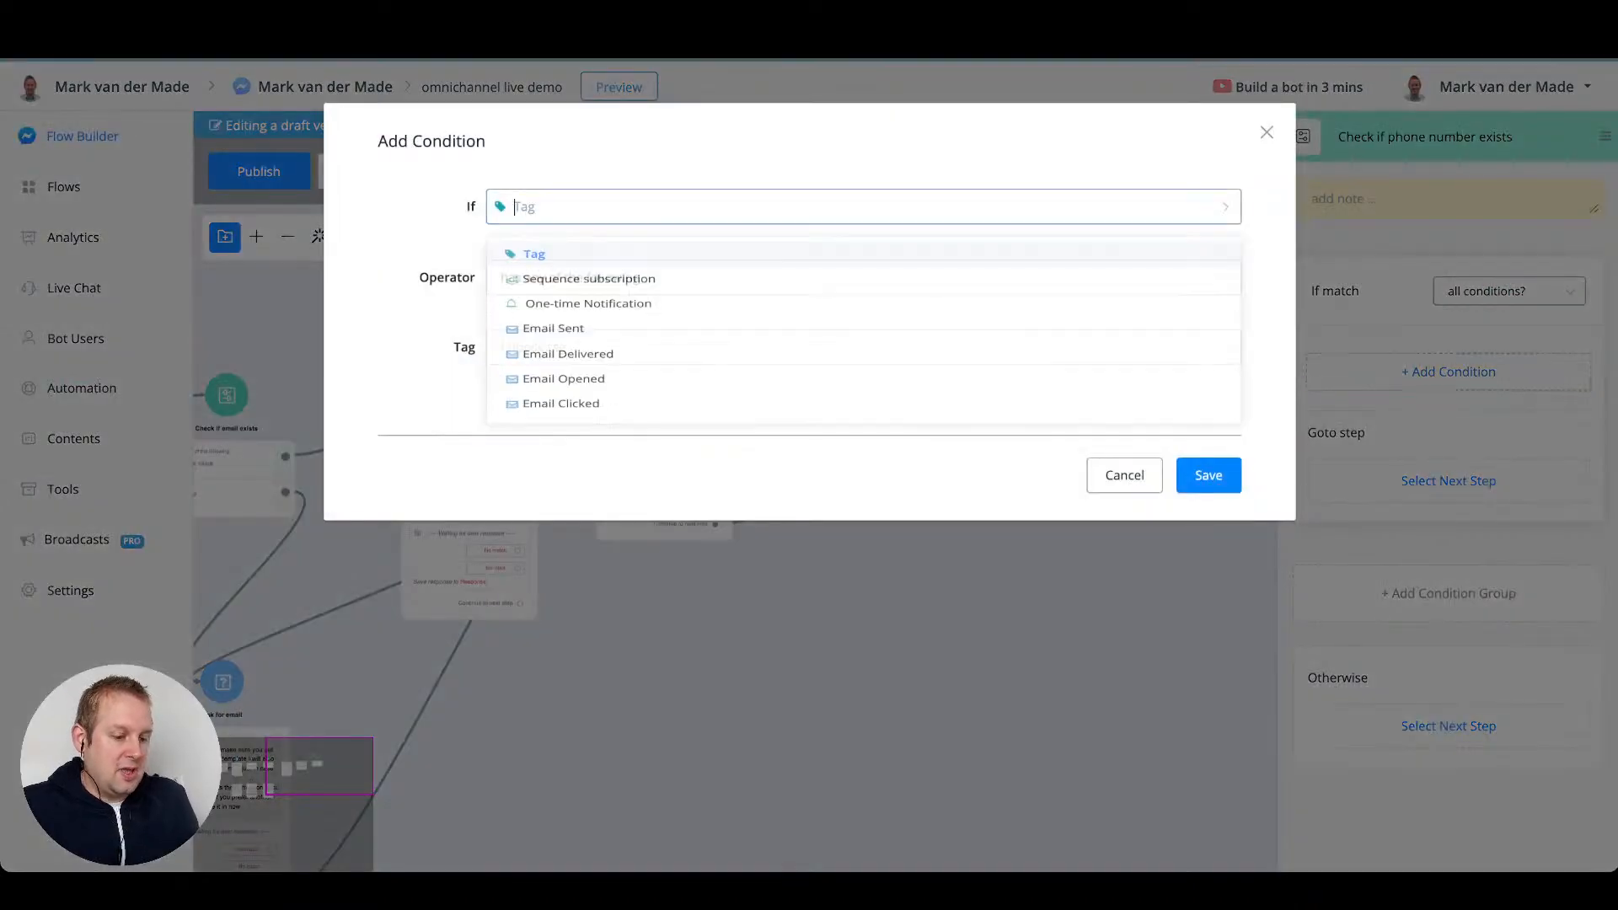
type("phone")
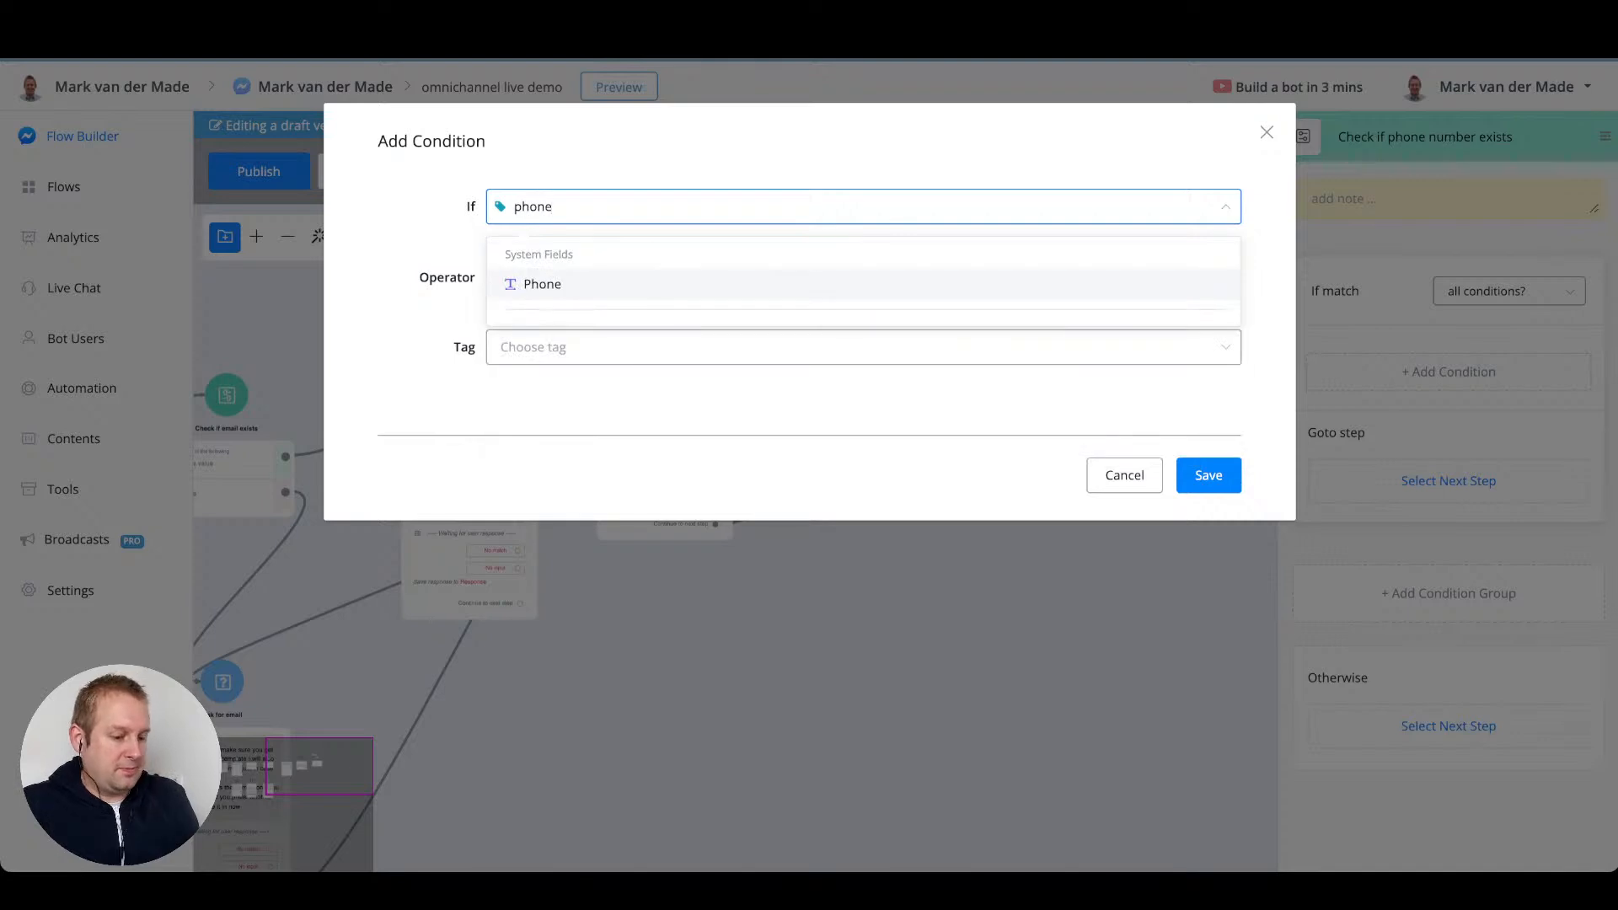
key("Return")
left_click(863, 277)
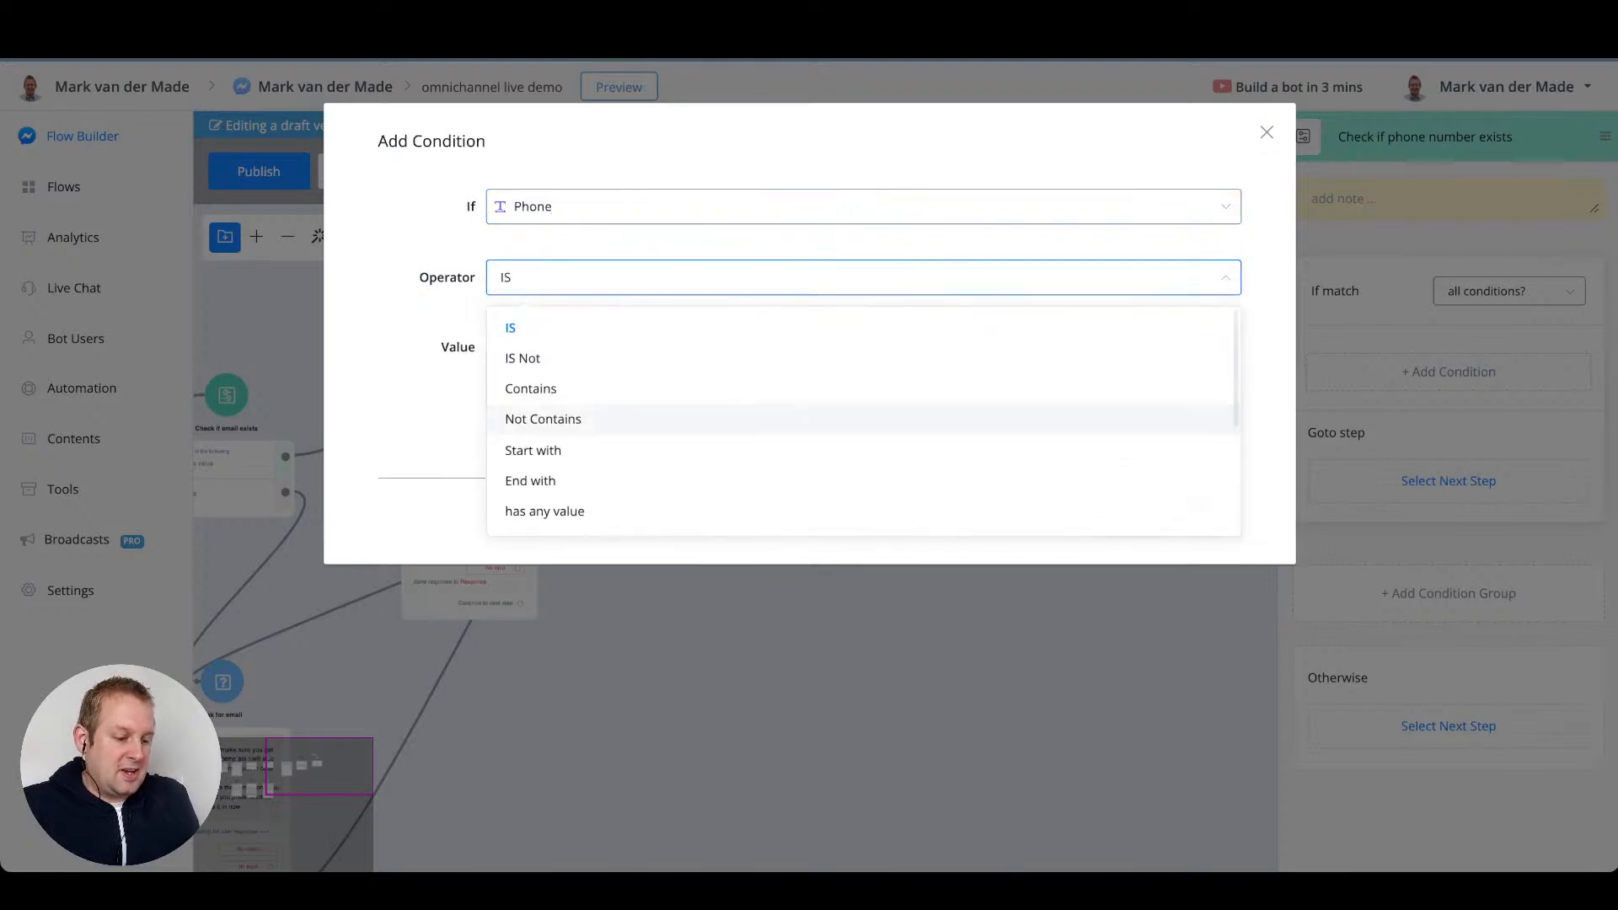
left_click(545, 510)
left_click(1211, 405)
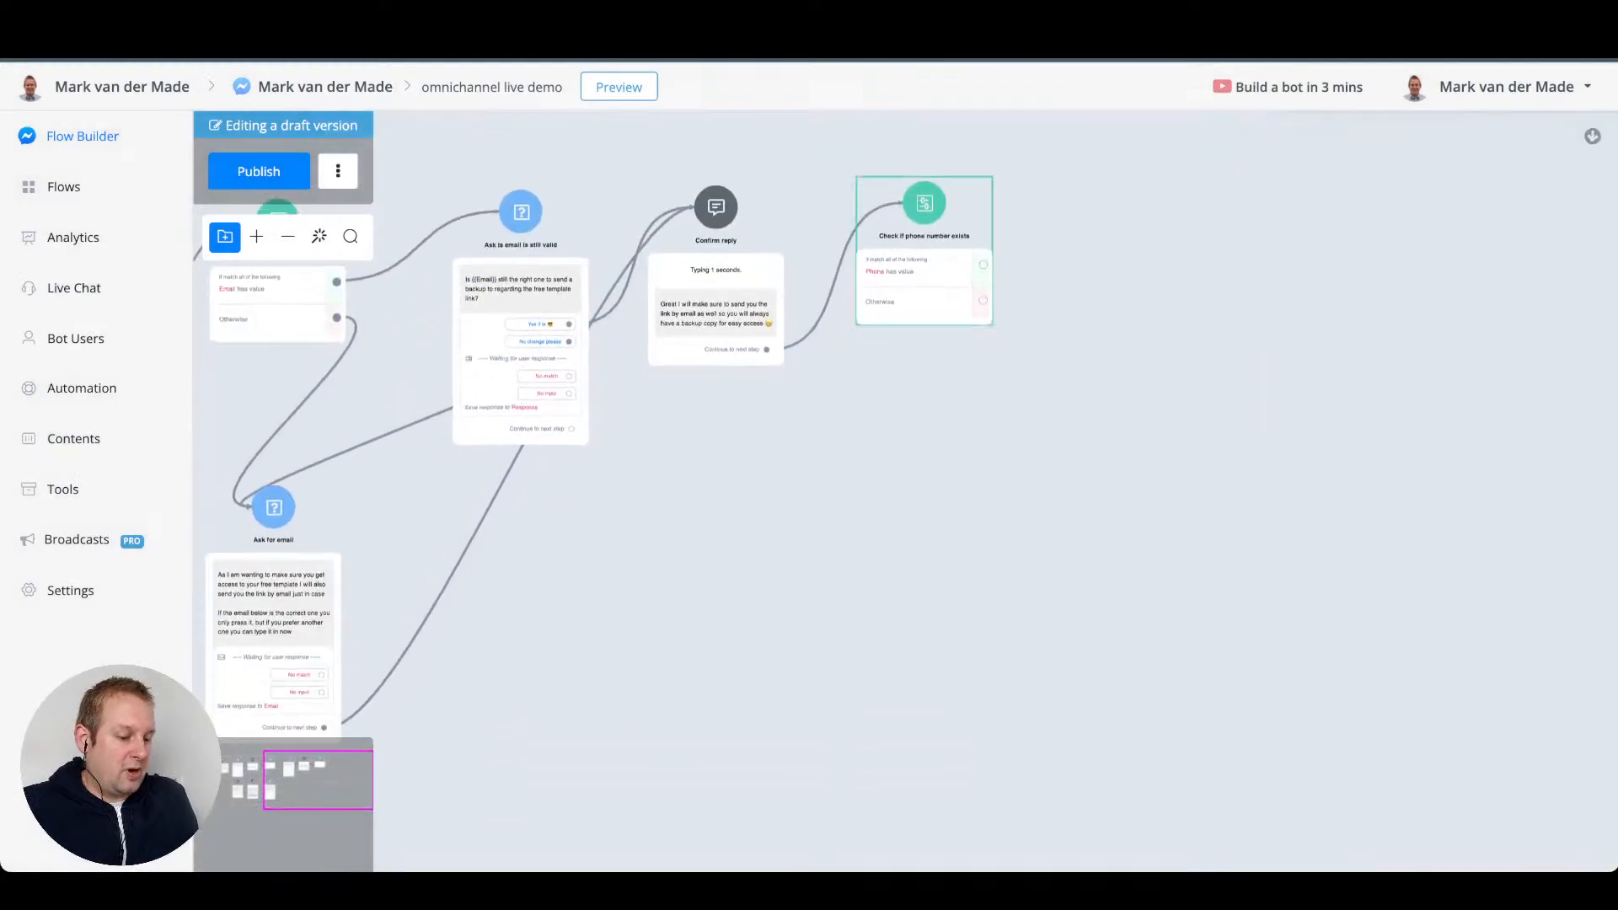
- Connect the Otherwise branch of the phone check to a new Question step placed below the condition
left_click_drag(982, 301, 812, 527)
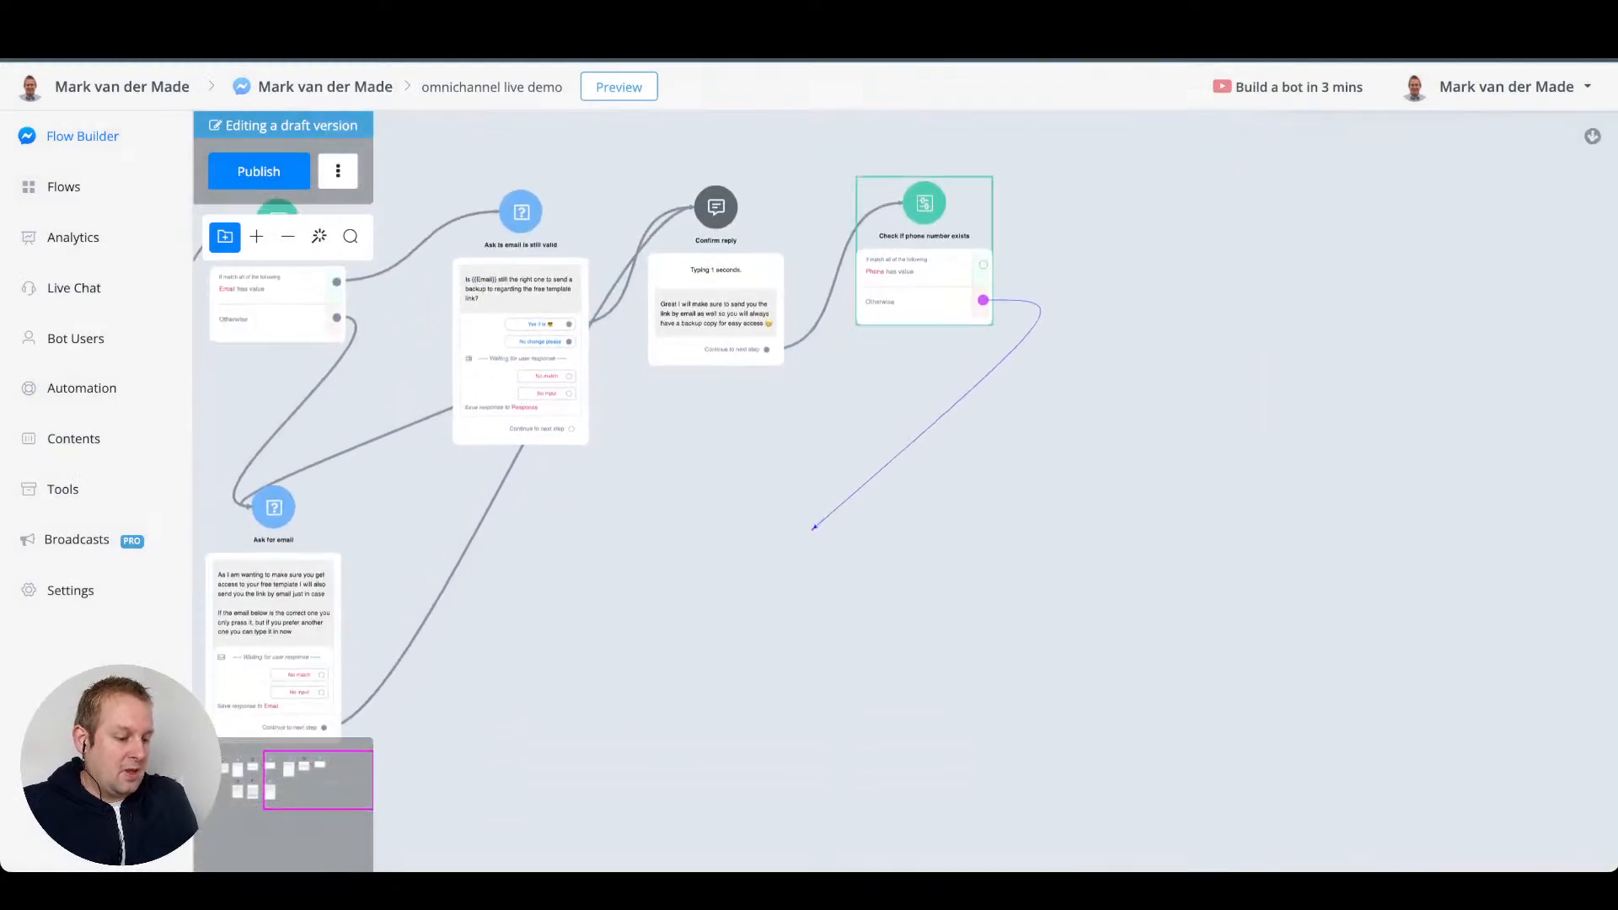
left_click(913, 509)
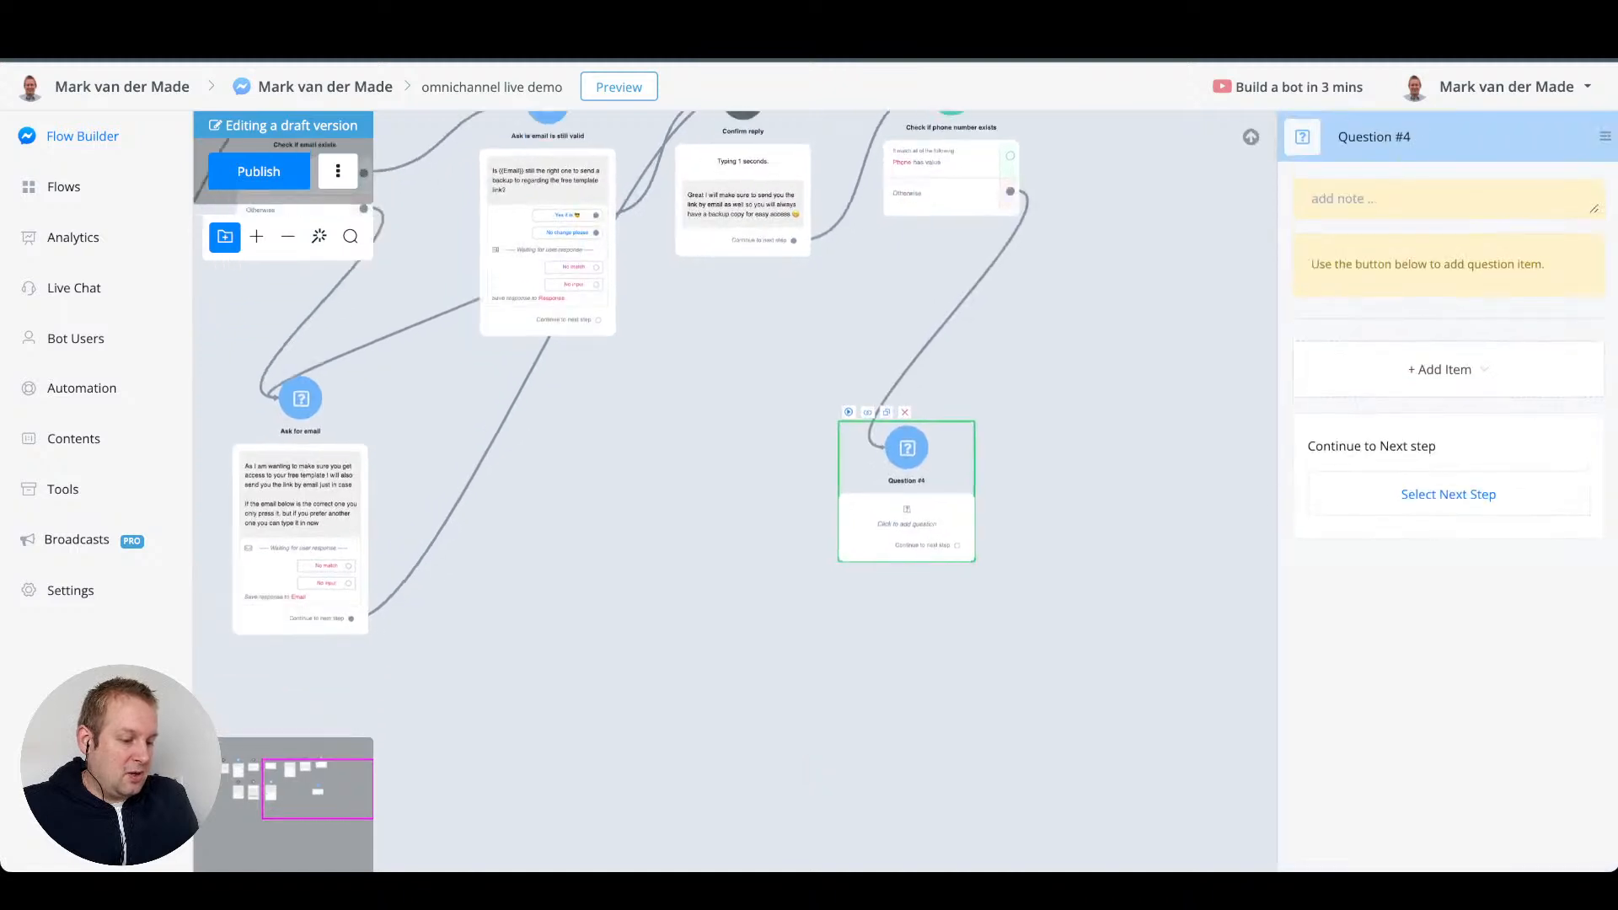
left_click_drag(956, 403, 964, 398)
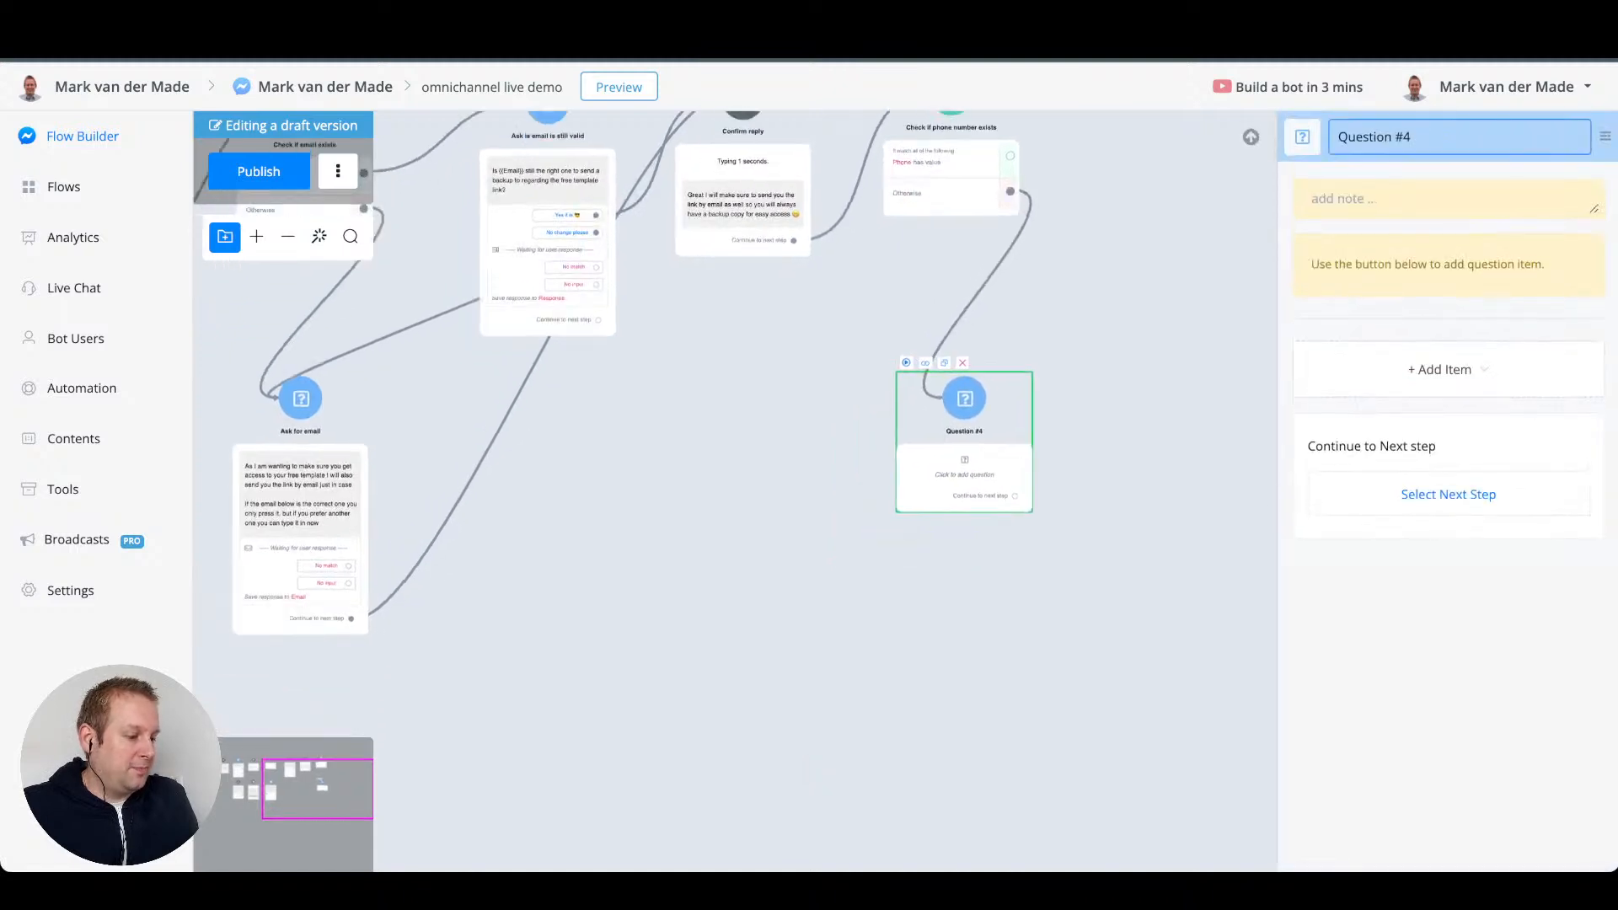
- Rename the new question step as "Ask for phone numberů"
triple_click(1382, 137)
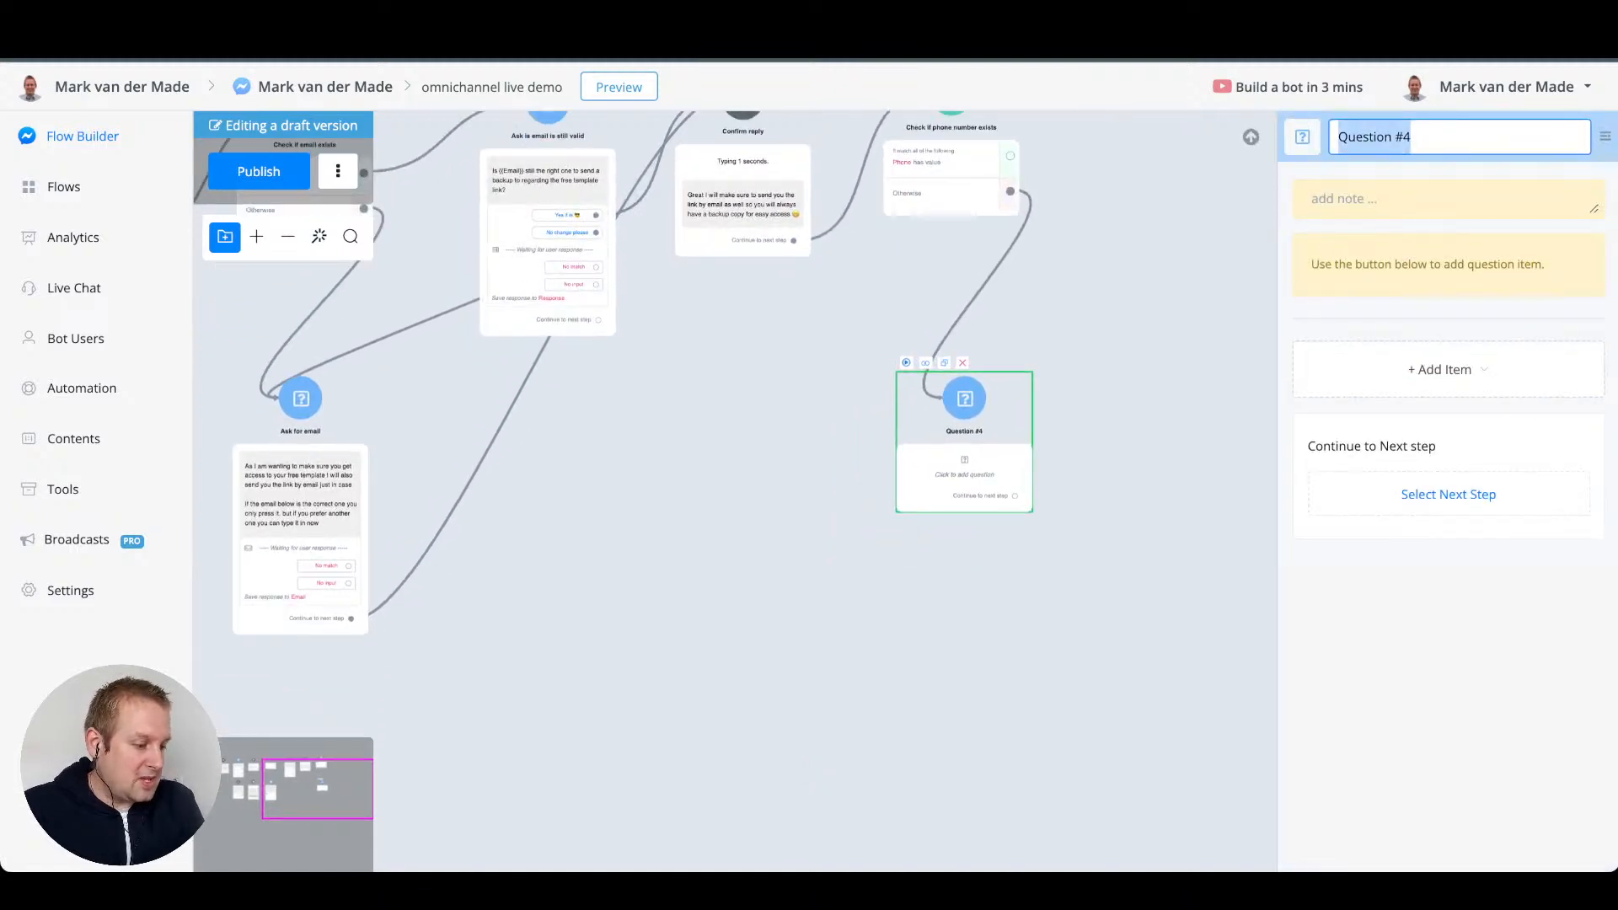
type("Ask for")
type("phone nunb")
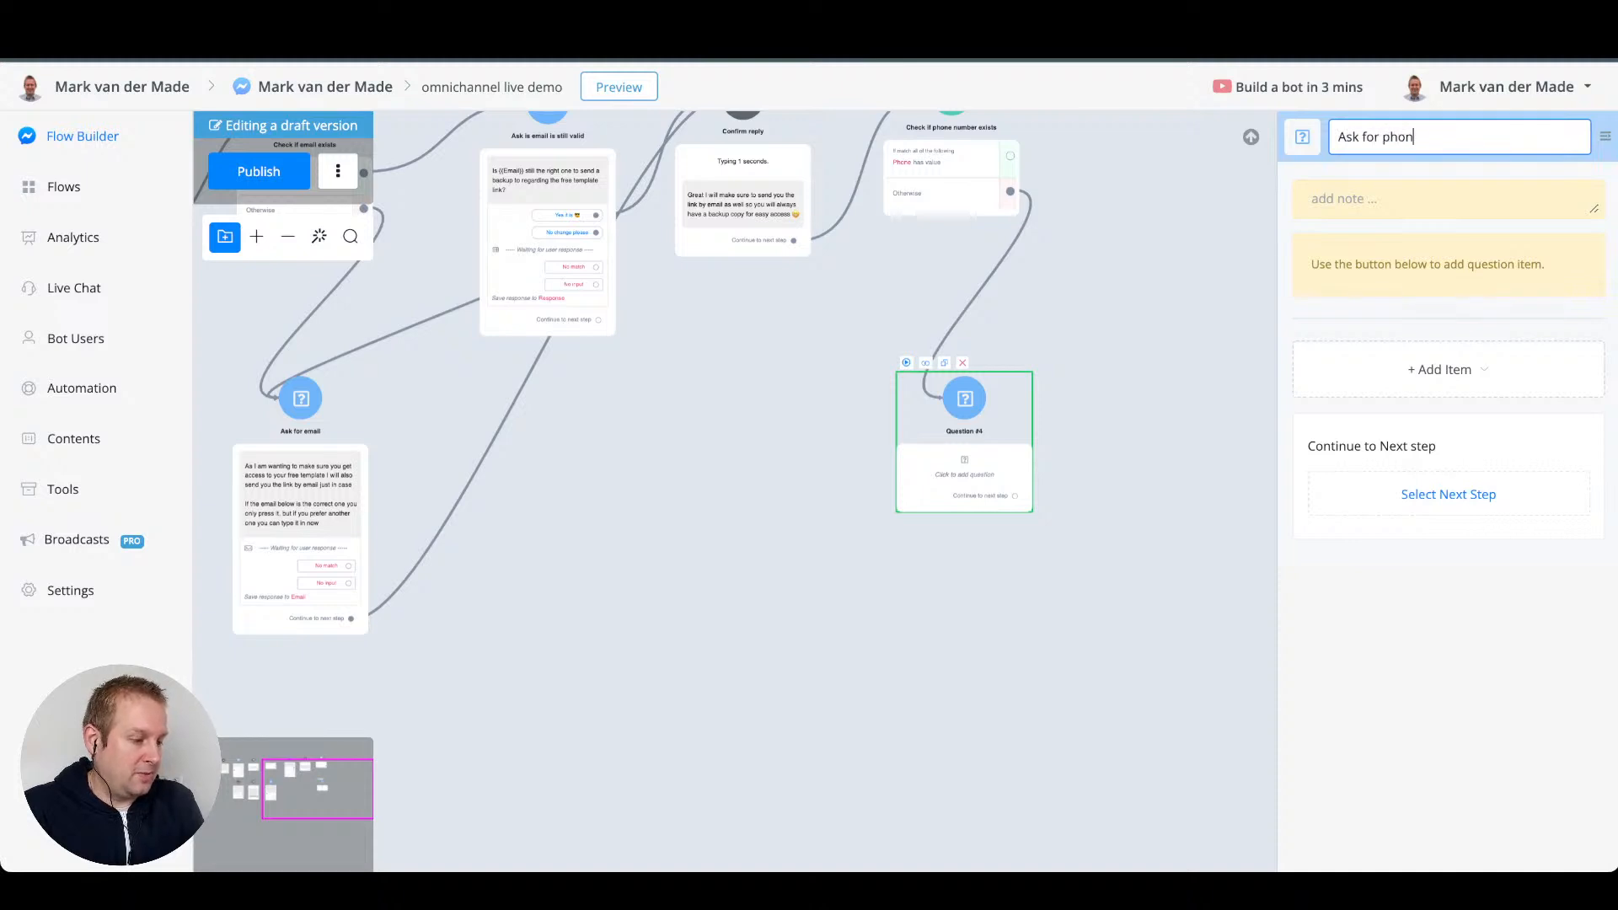
key("BackSpace")
key("BackSpace")
key("BackSpace")
type("mber")
key("BackSpace")
key("BackSpace")
key("BackSpace")
key("BackSpace")
type("umberů")
key("Return")
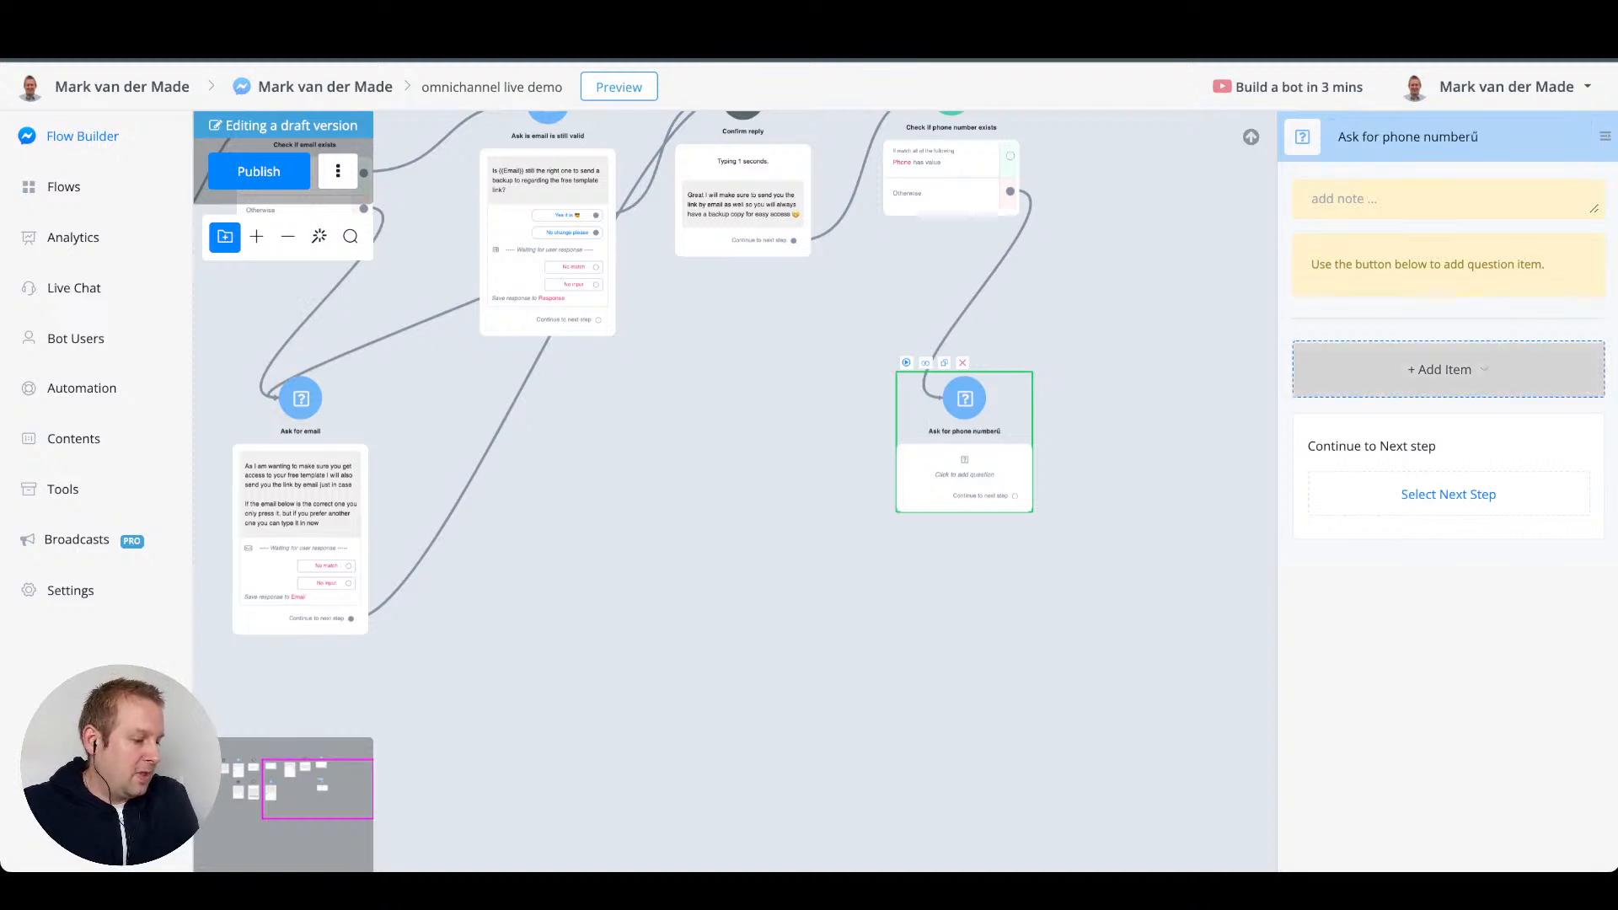
- Add a Phone item reading "I would also like to send you updates soon as I have new free template and or videos for you."
left_click(1439, 369)
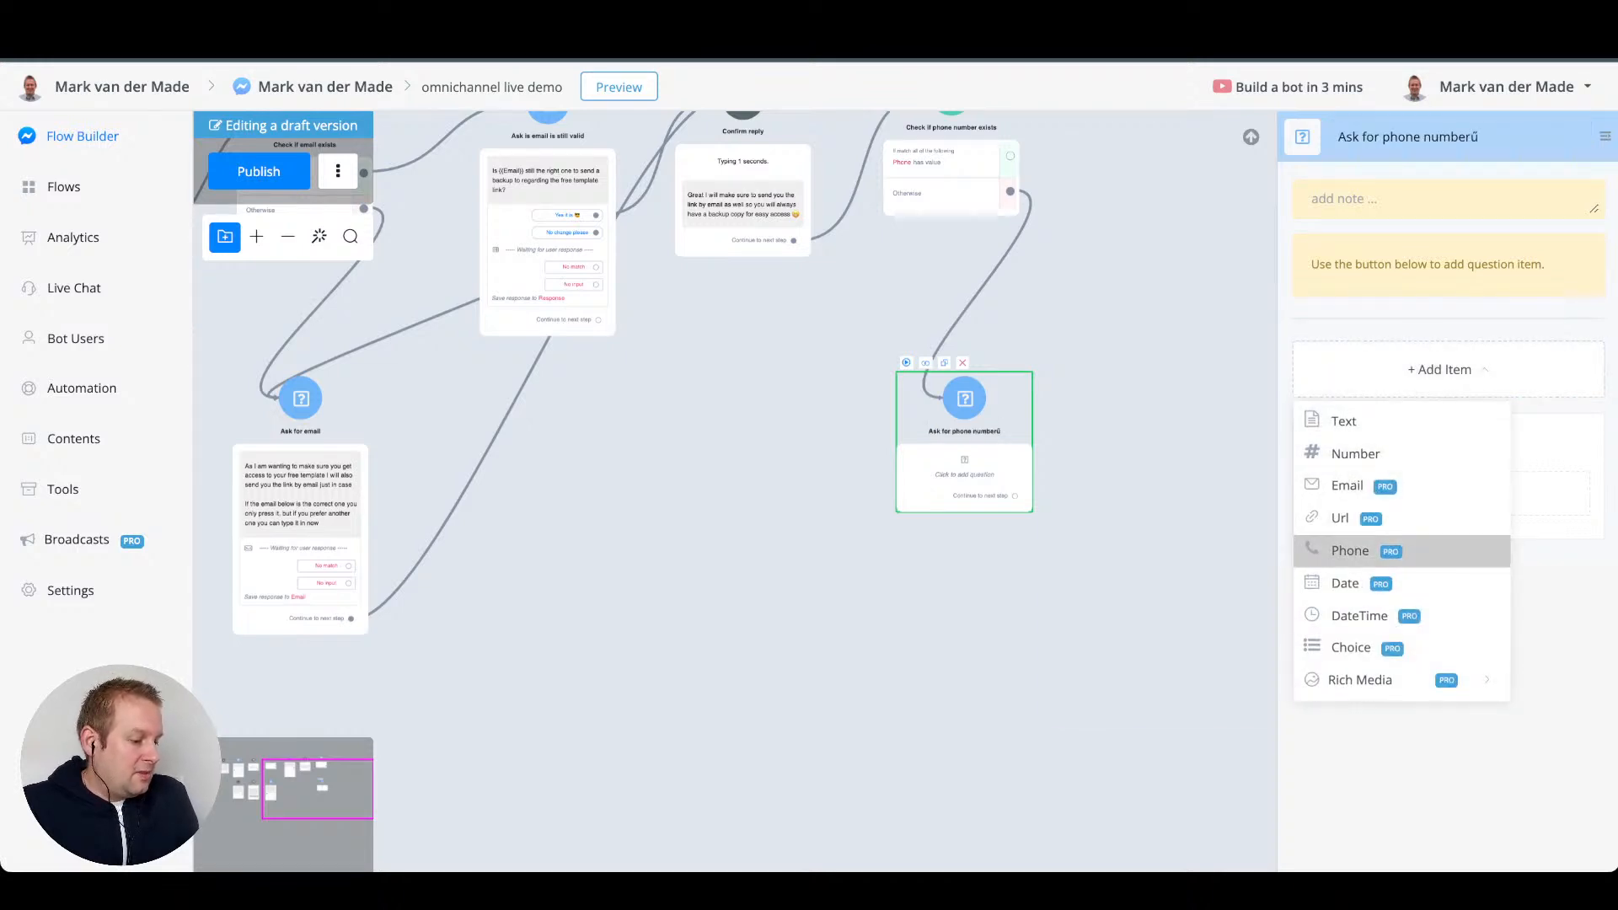
left_click(1348, 551)
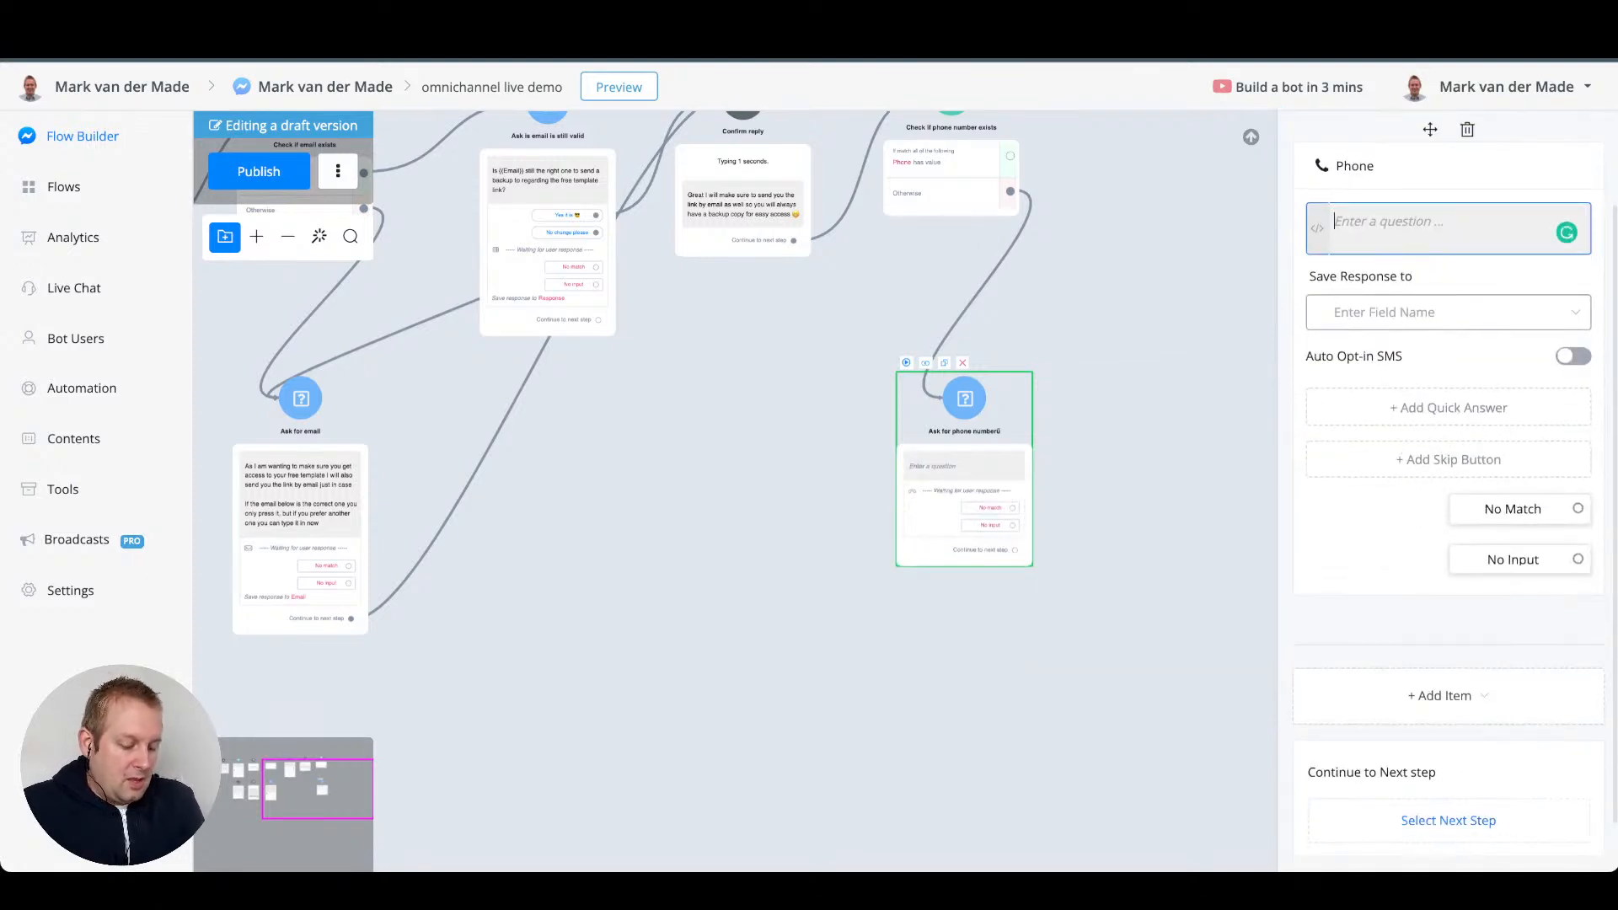
type("I woul")
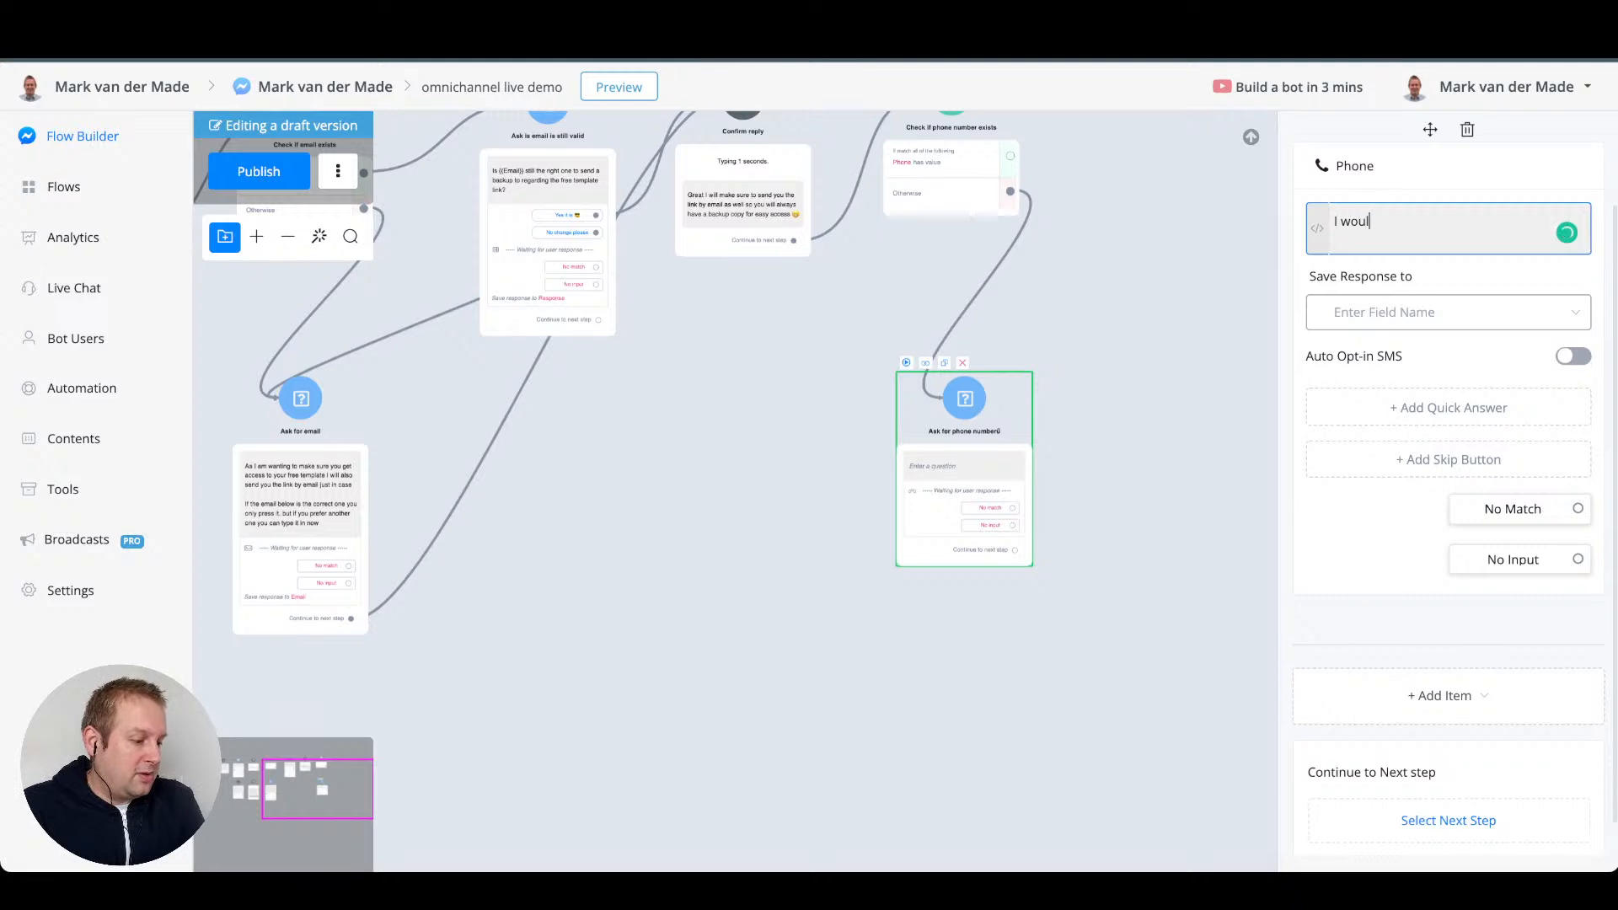
type("d also like to")
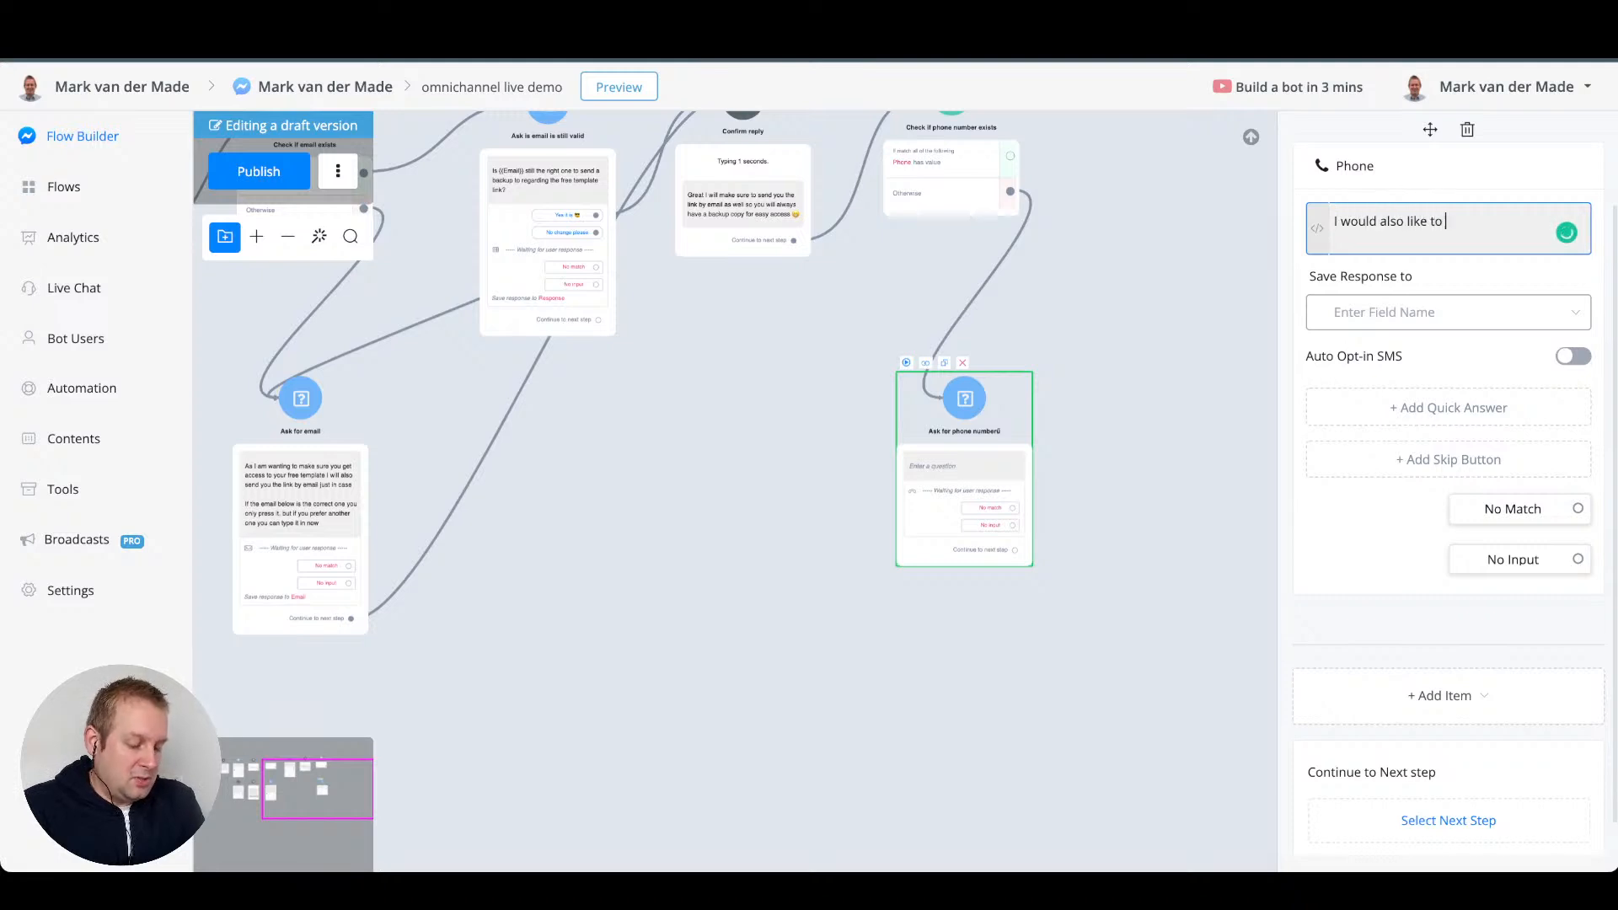
type(" send you upda")
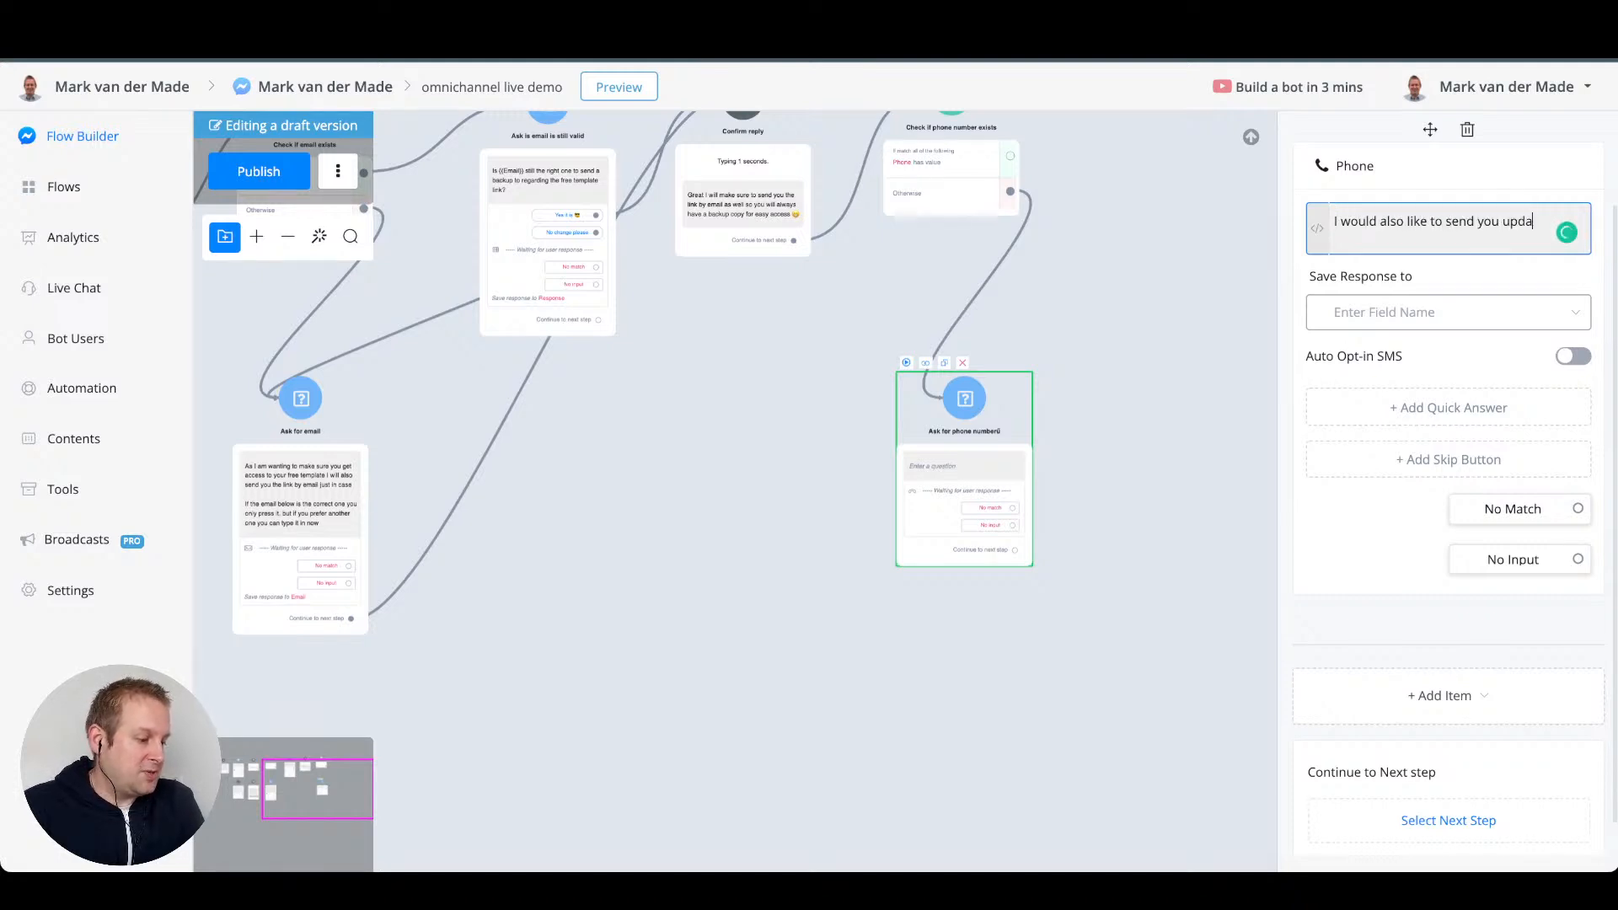
type("tes soon as ")
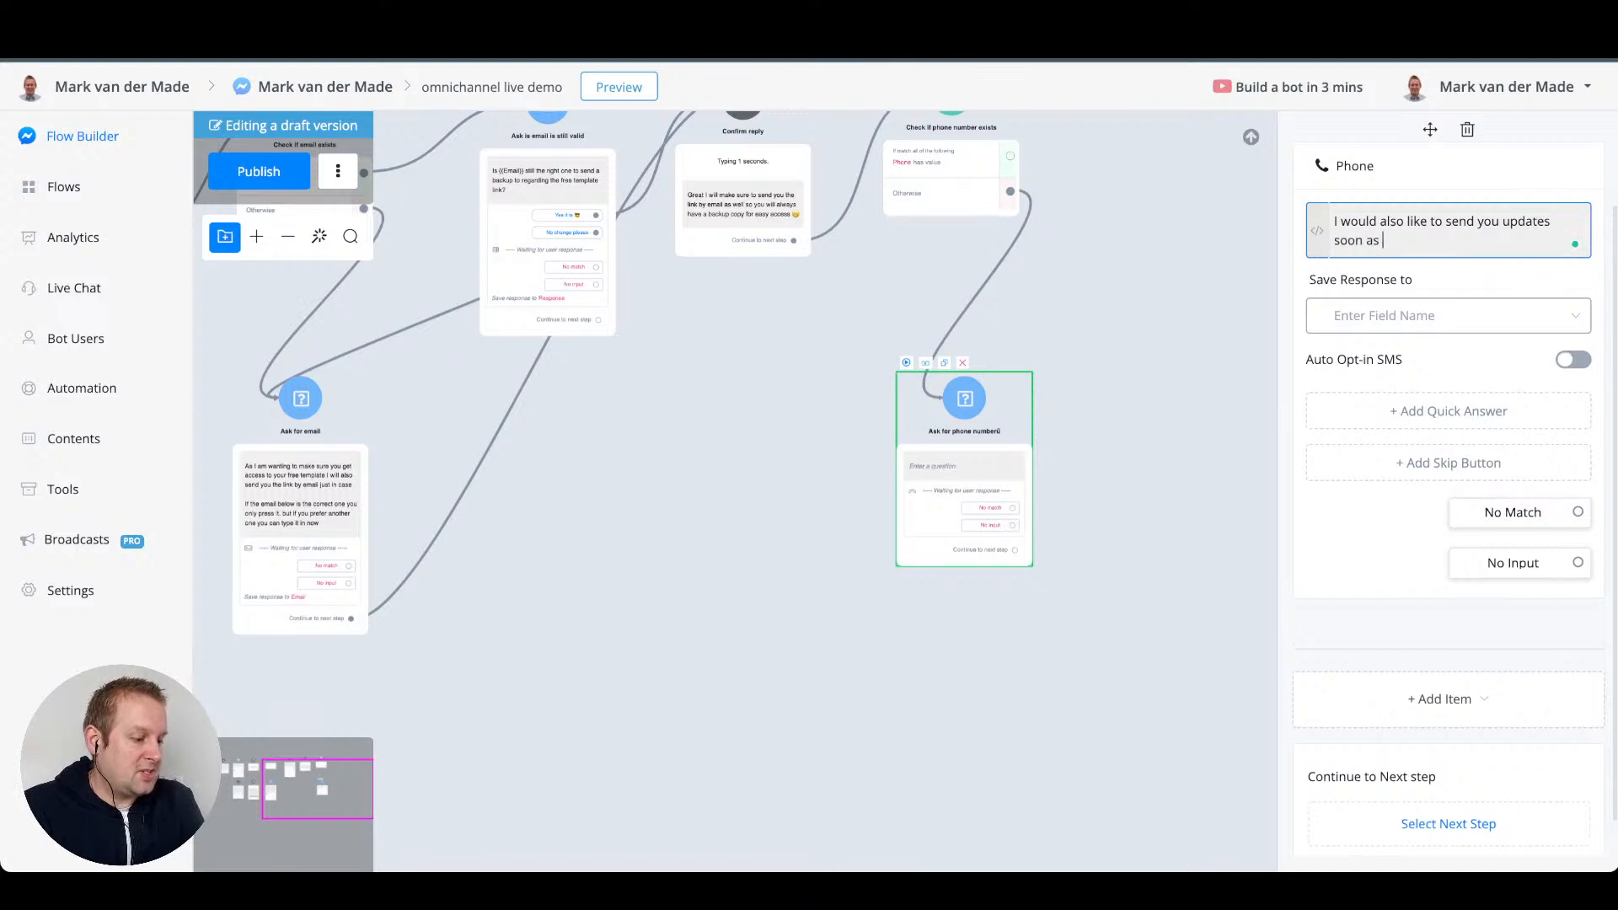
type("I have new")
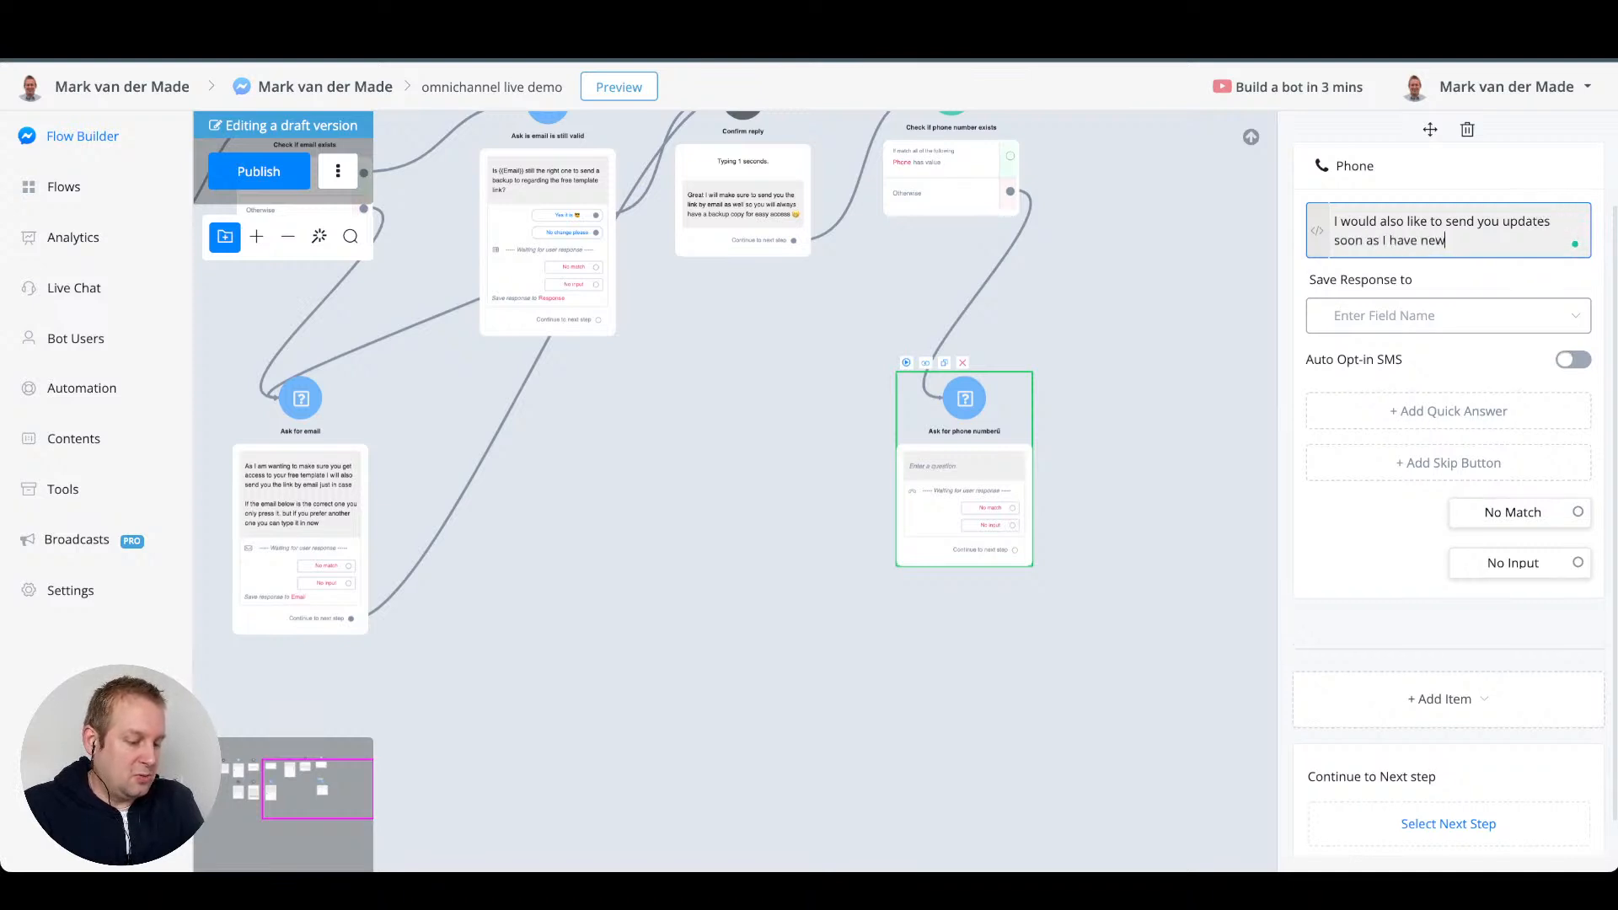
type(" free template ")
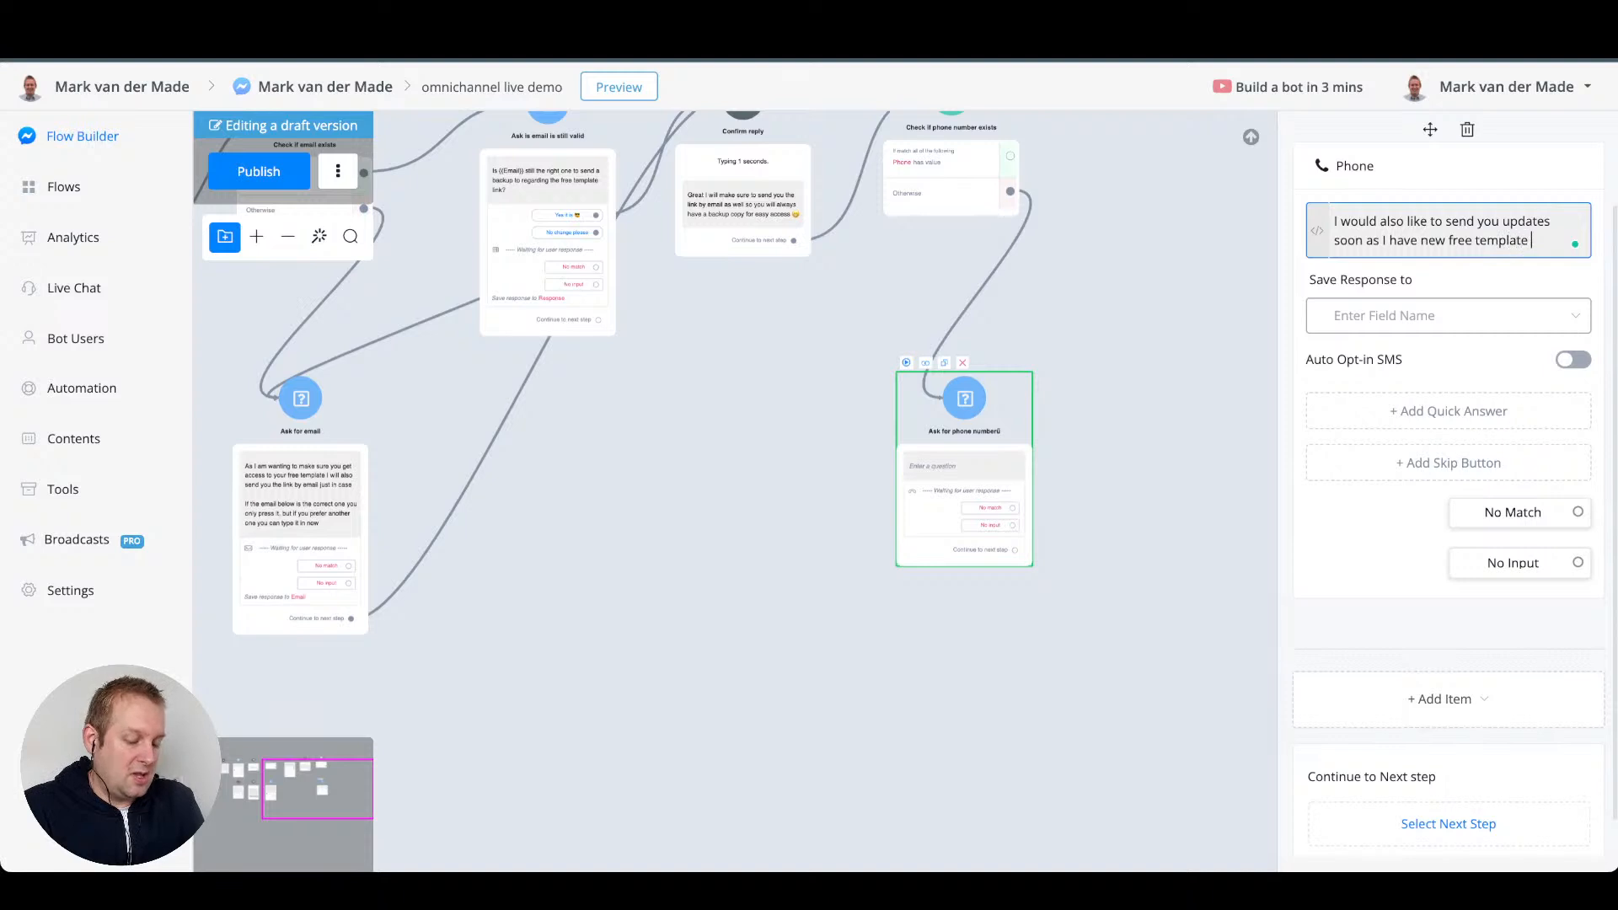
type("and or videos")
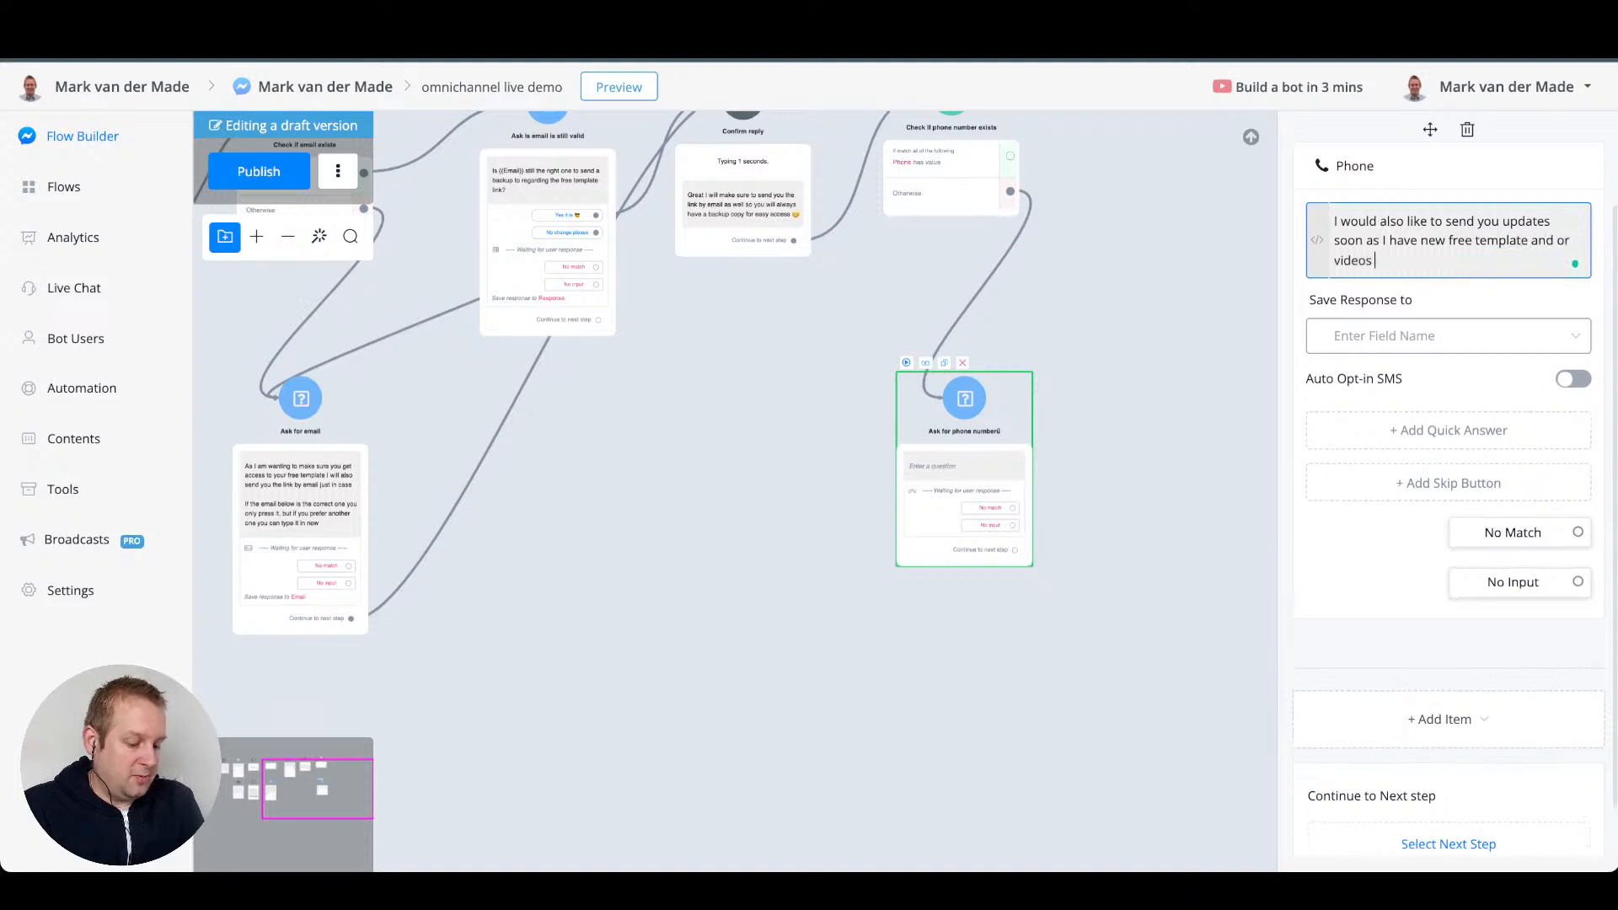
type(" for you.")
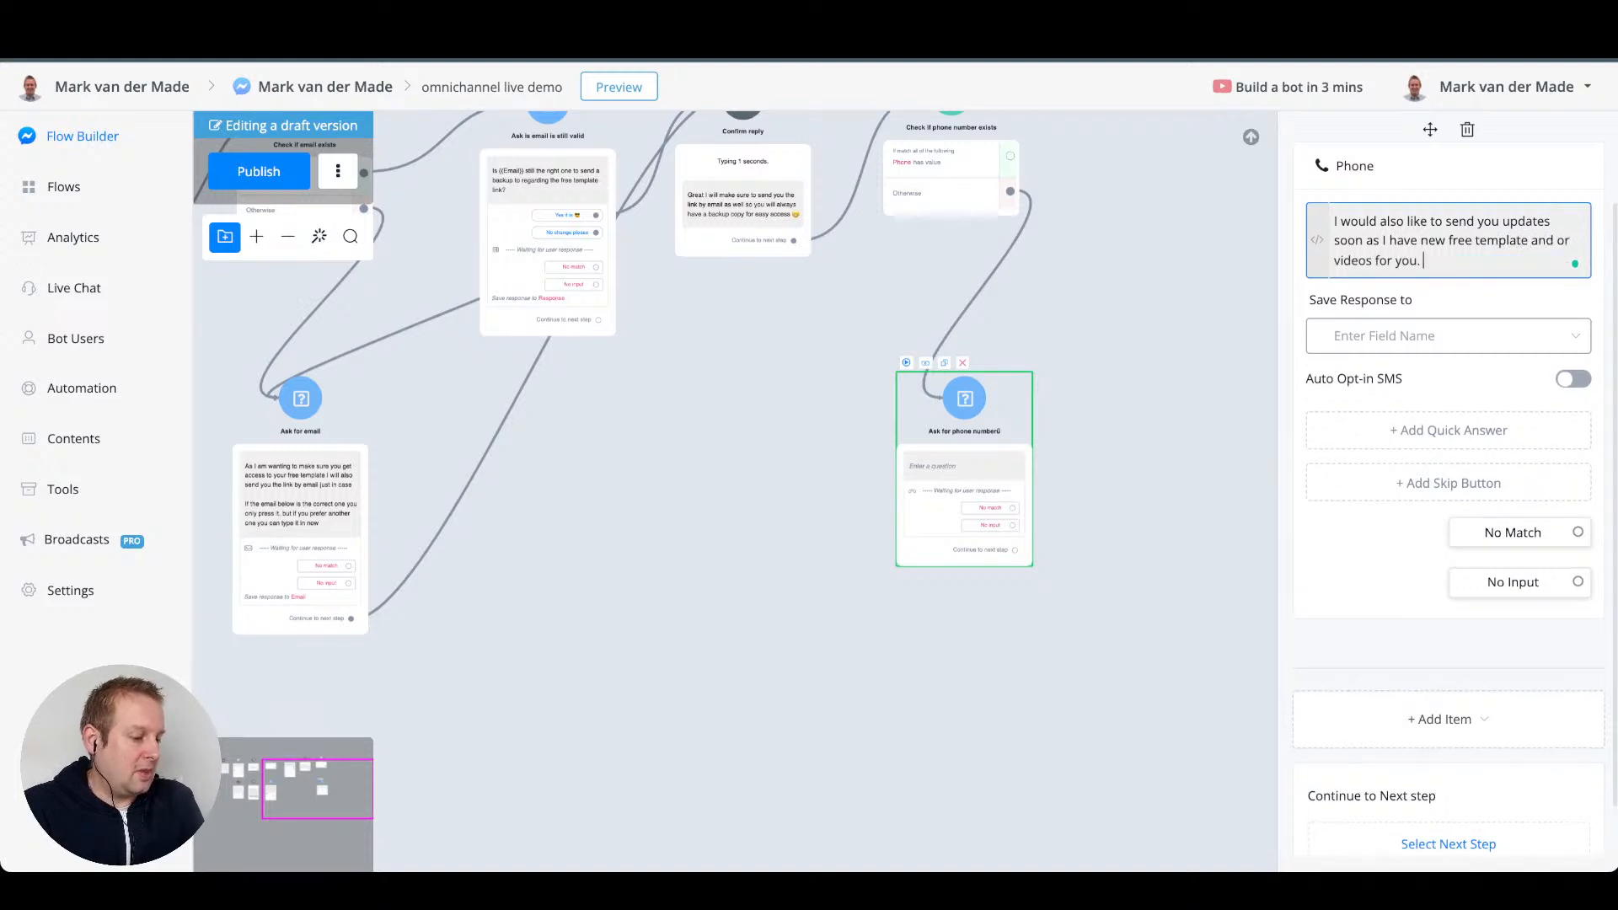
- In the phone question text, replace "videos" with "workshops" and make "template" plural
double_click(1353, 260)
type("workshop")
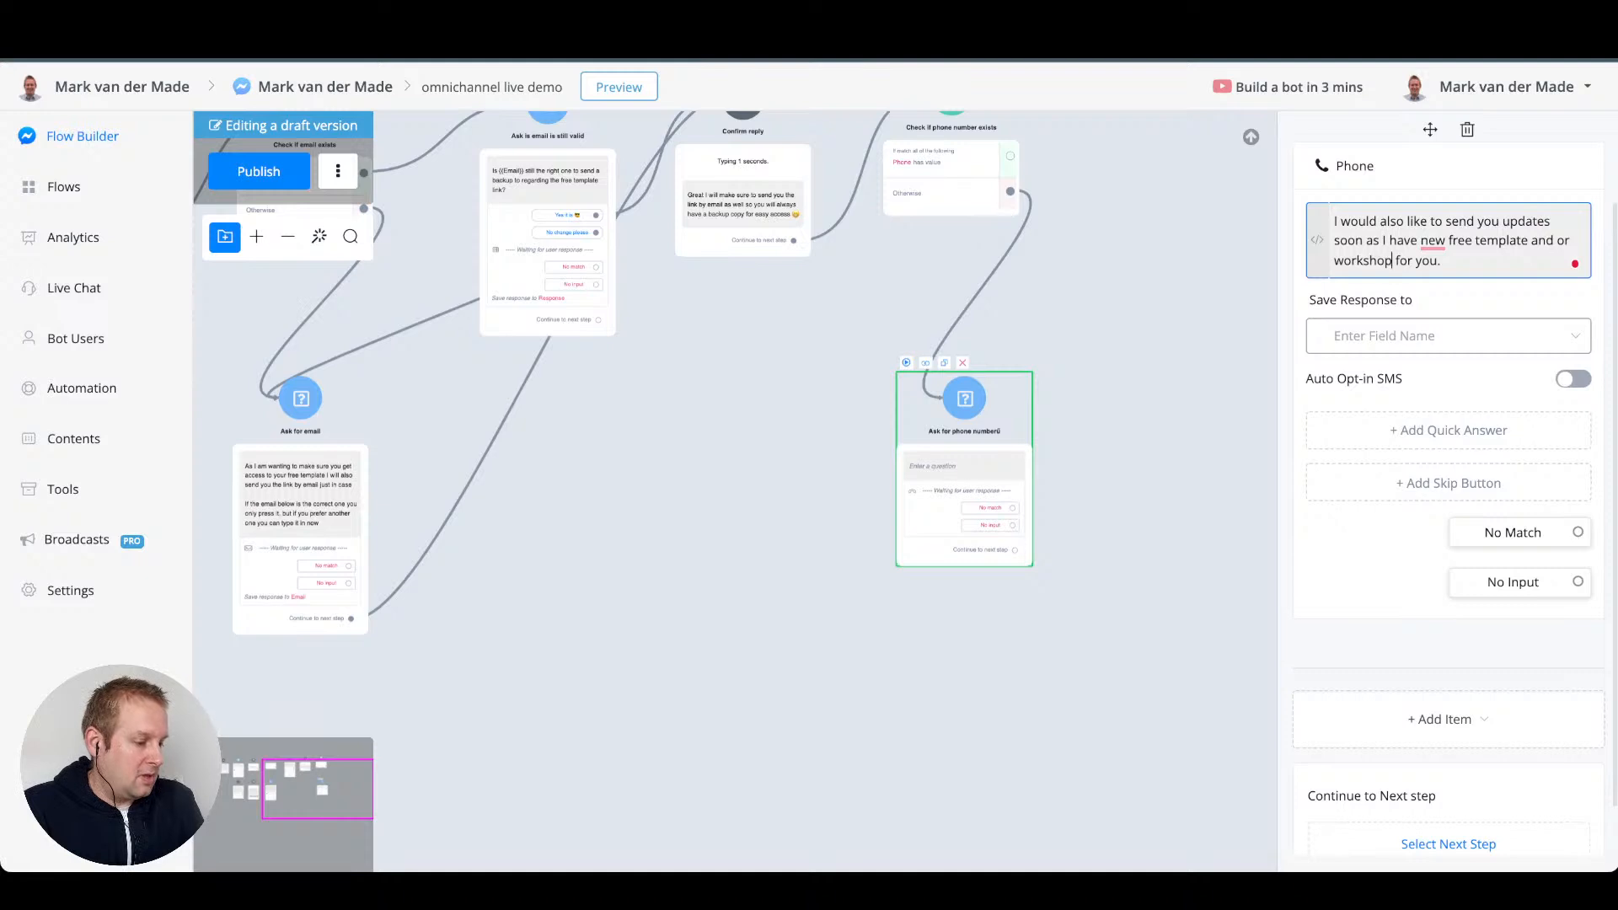
type("s")
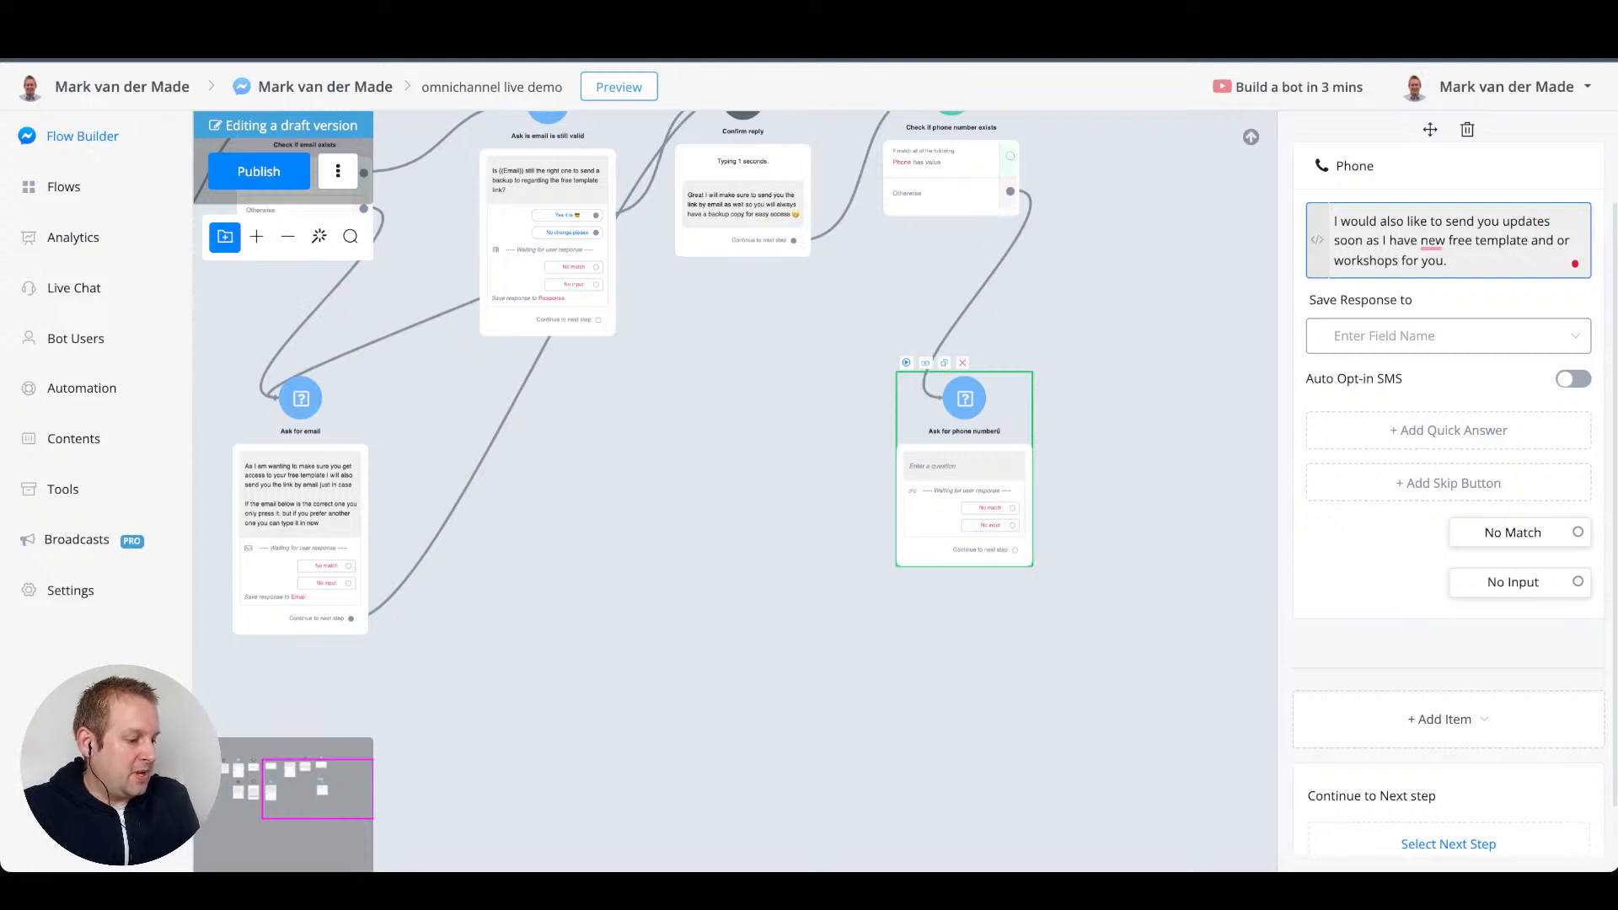
type("s")
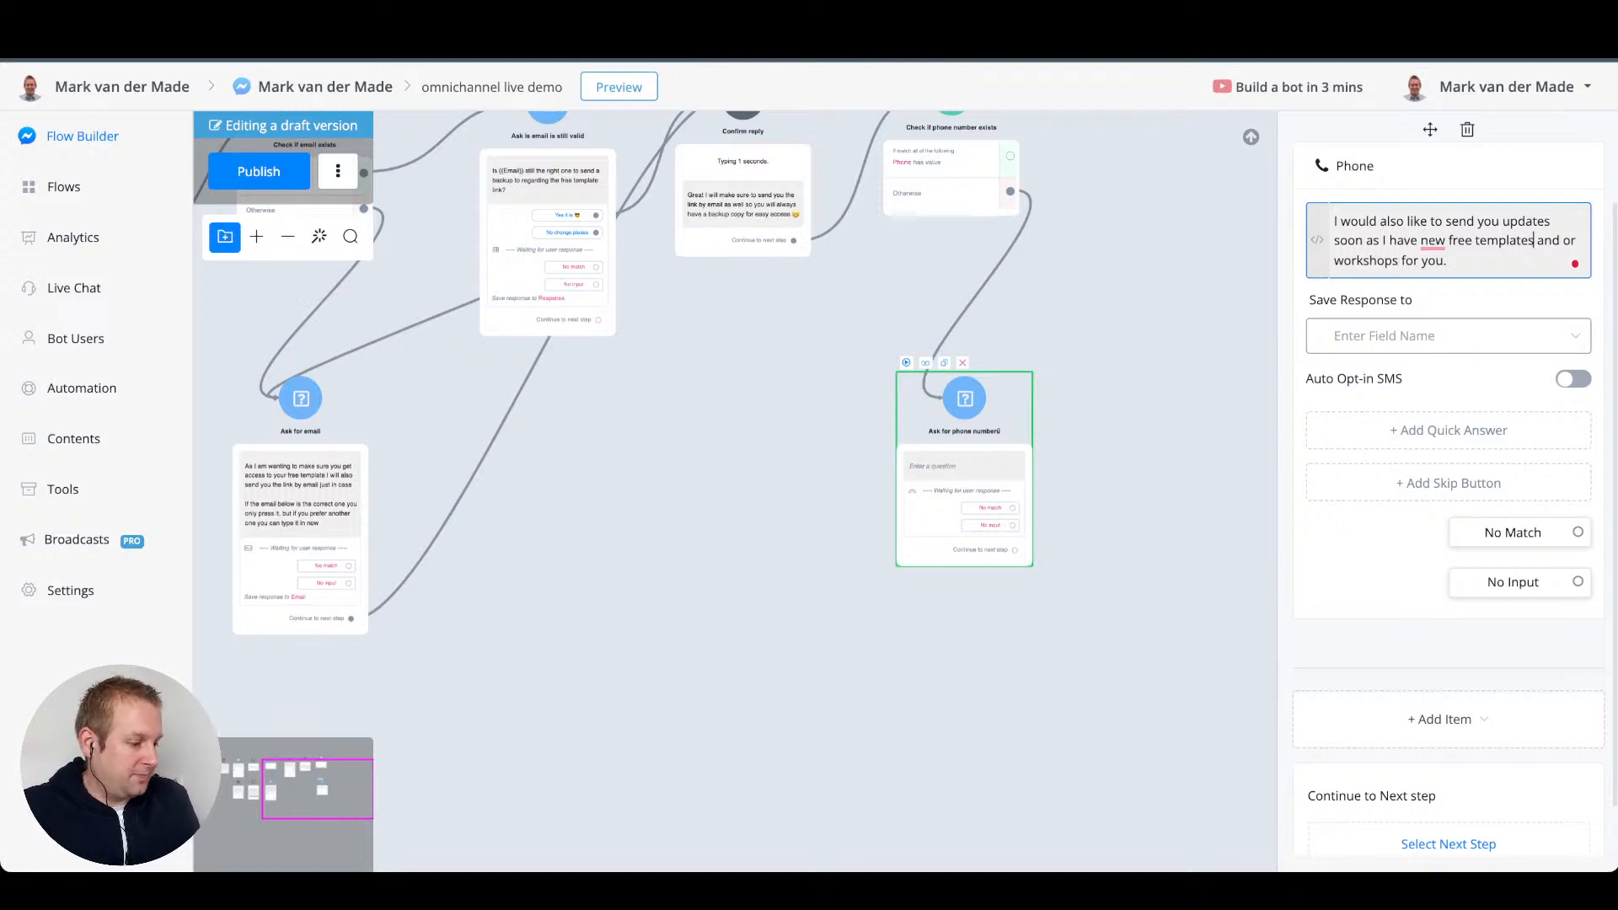
key("Down")
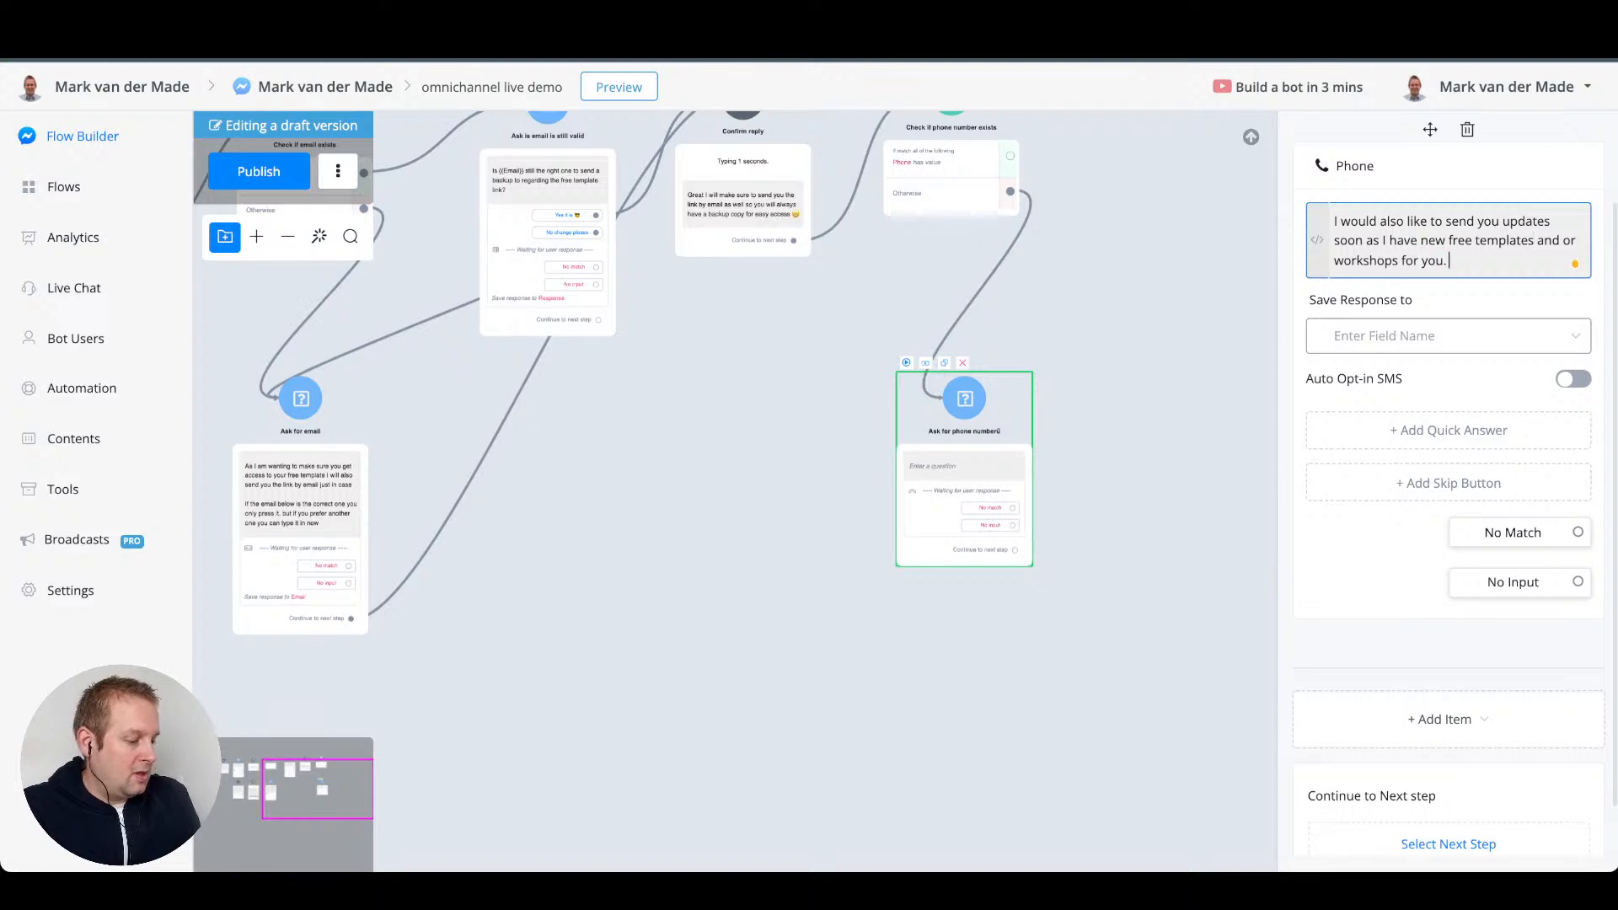
- Add a second paragraph reading "If the number below is the correct one you only have to press it. Otherwise type in your best number now"
key("Return")
key("Return")
type("I")
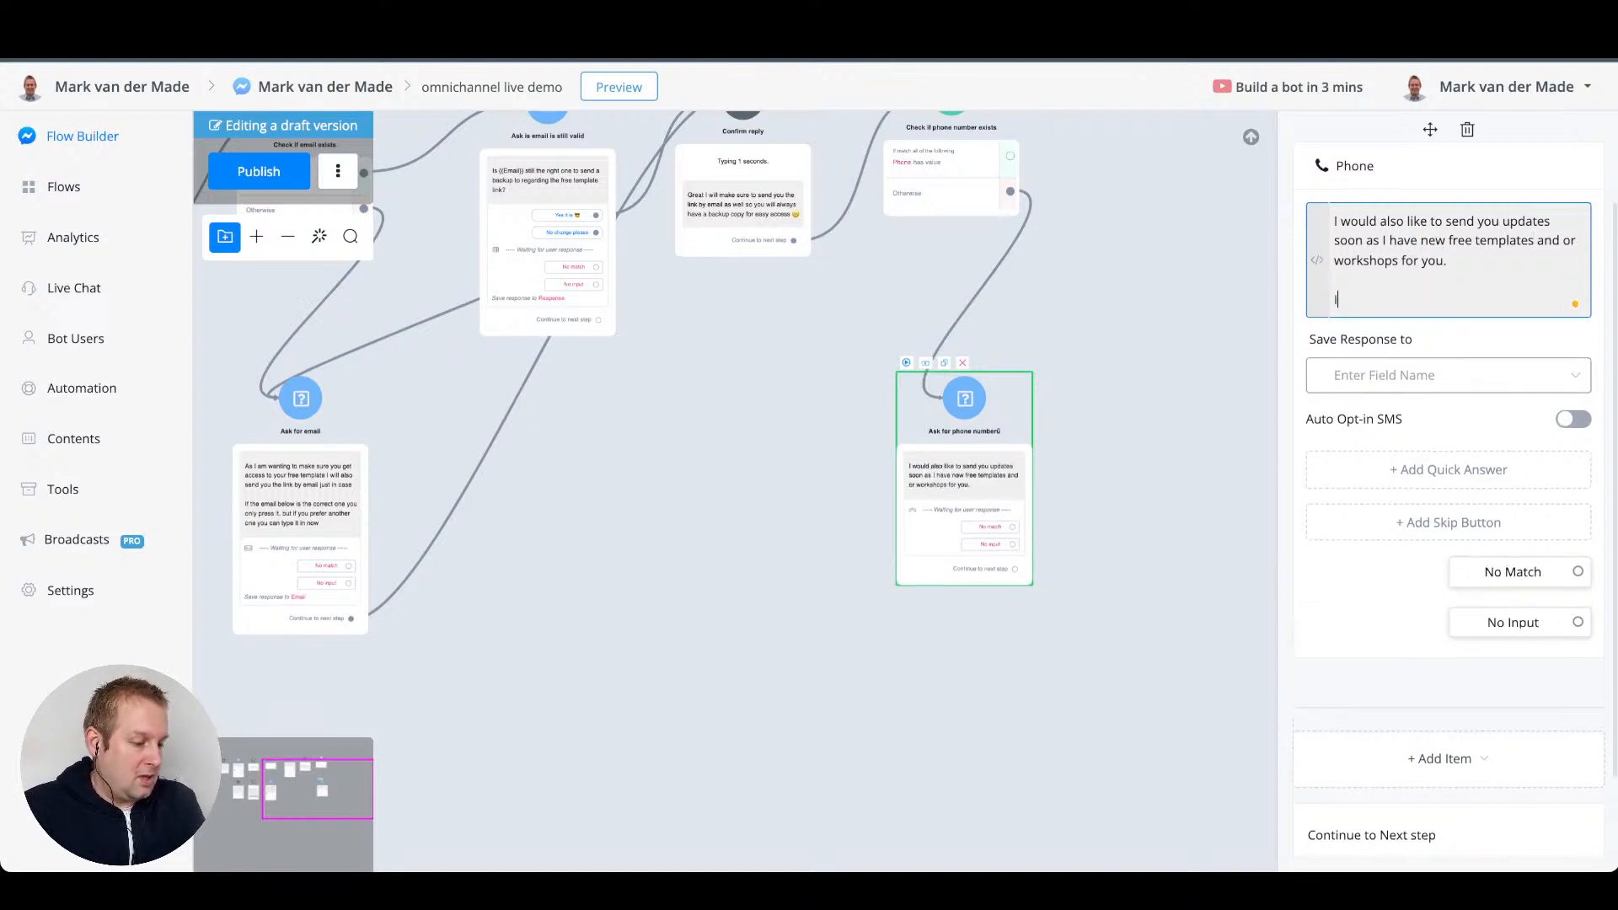
type("f the number below is the correct one you only have to press th")
key("BackSpace")
type("it. Otherw")
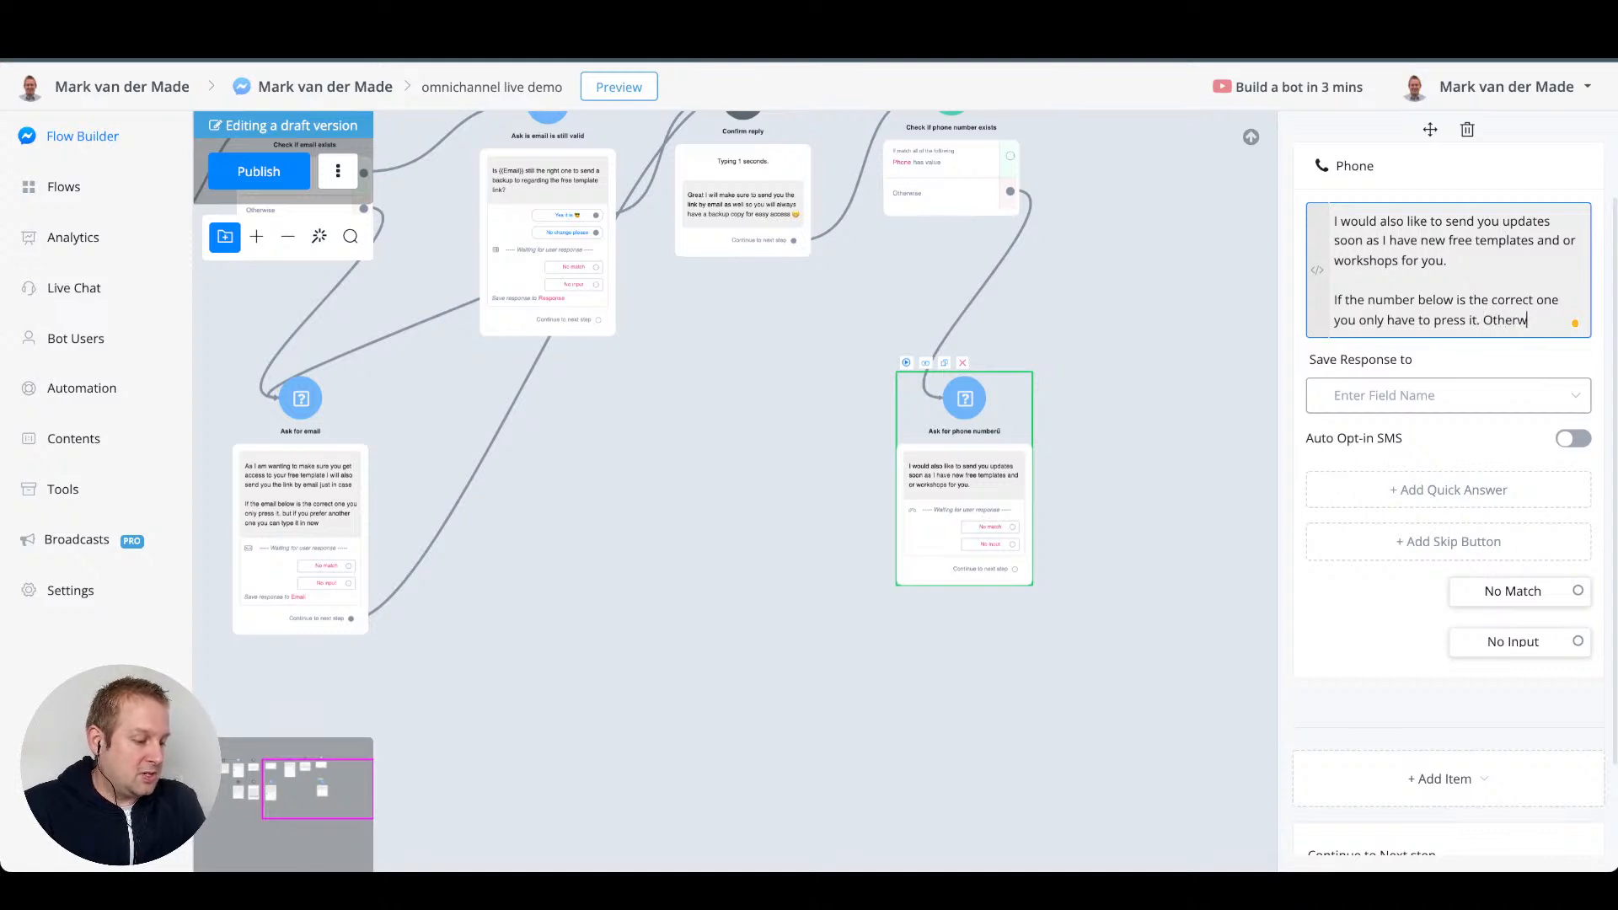
type("ise typ")
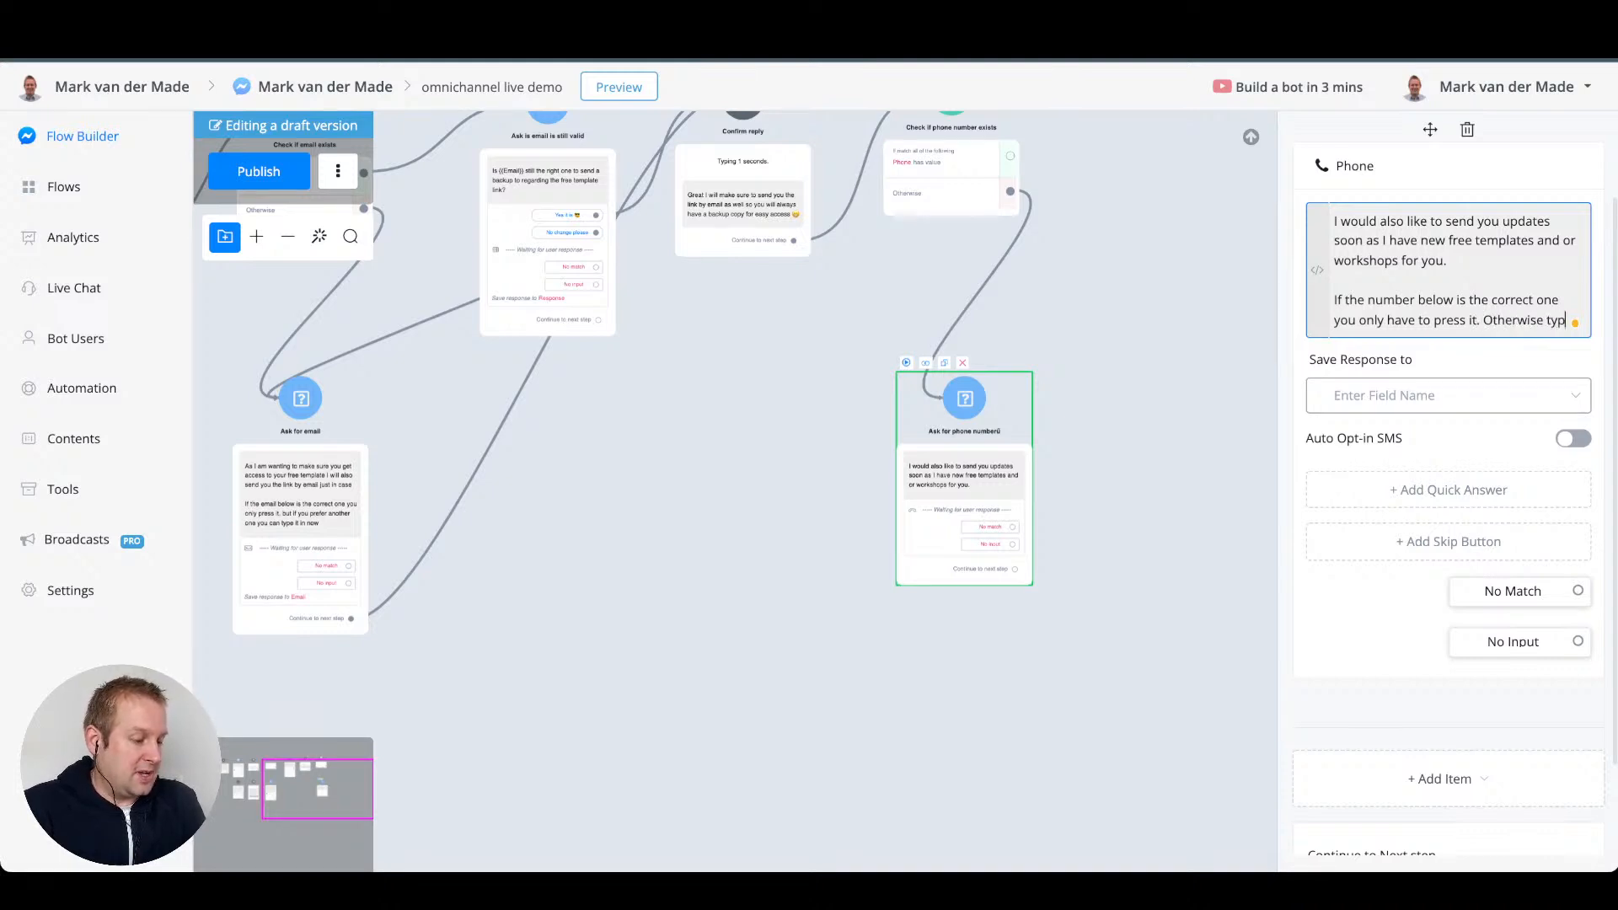
type("e in your faov")
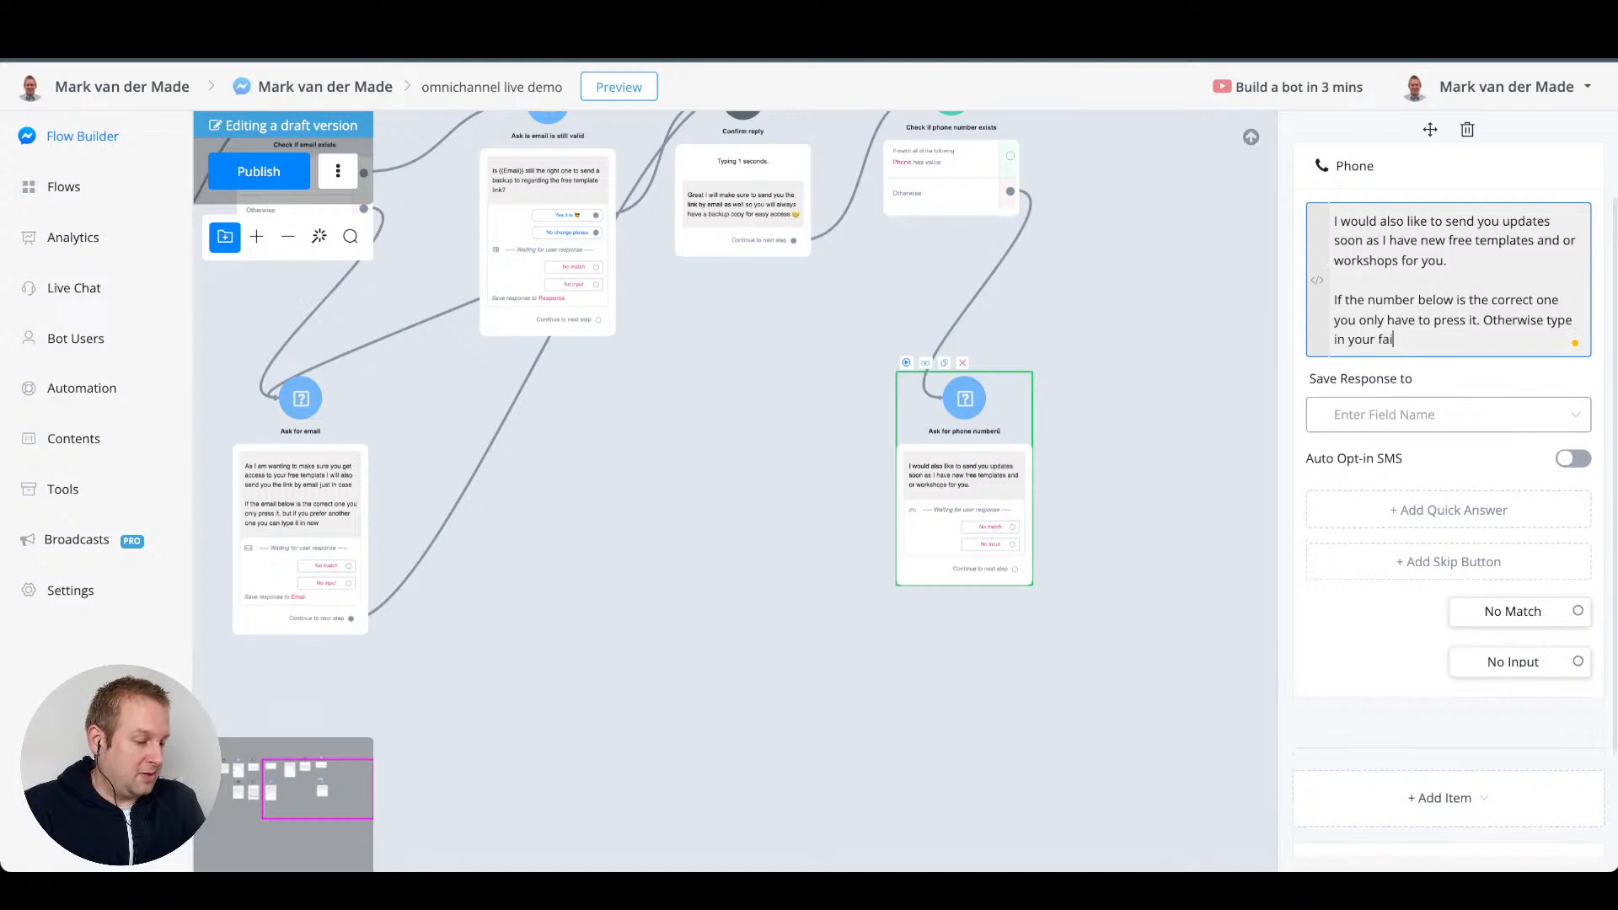
key("BackSpace")
key("BackSpace")
type("vorite pho")
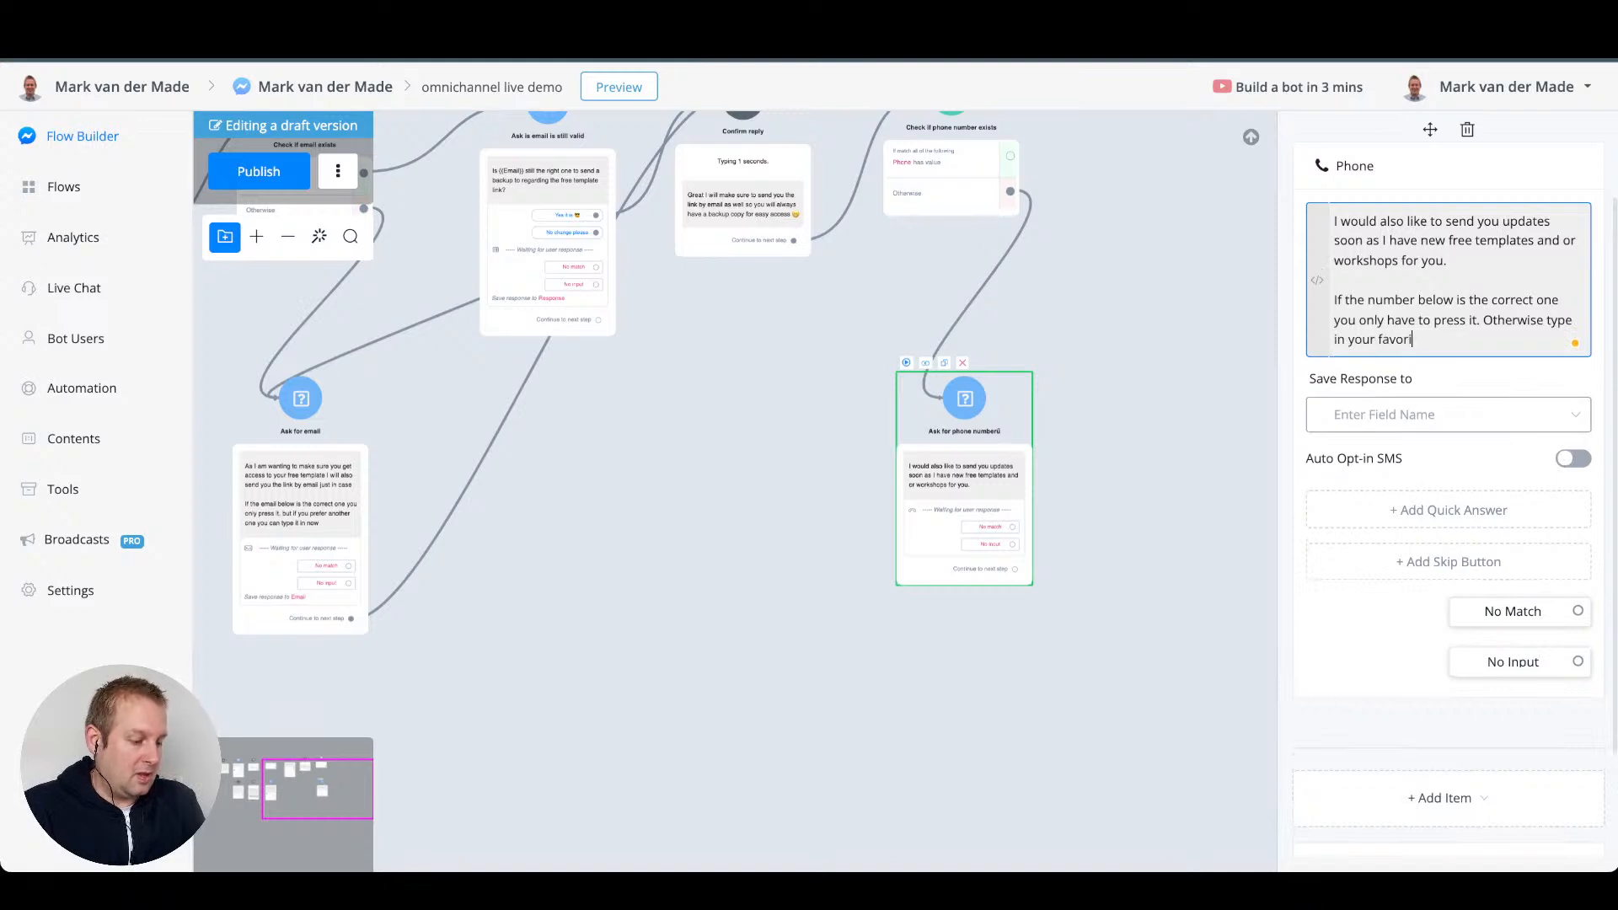
key("BackSpace")
key("BackSpace")
key("BackSpace")
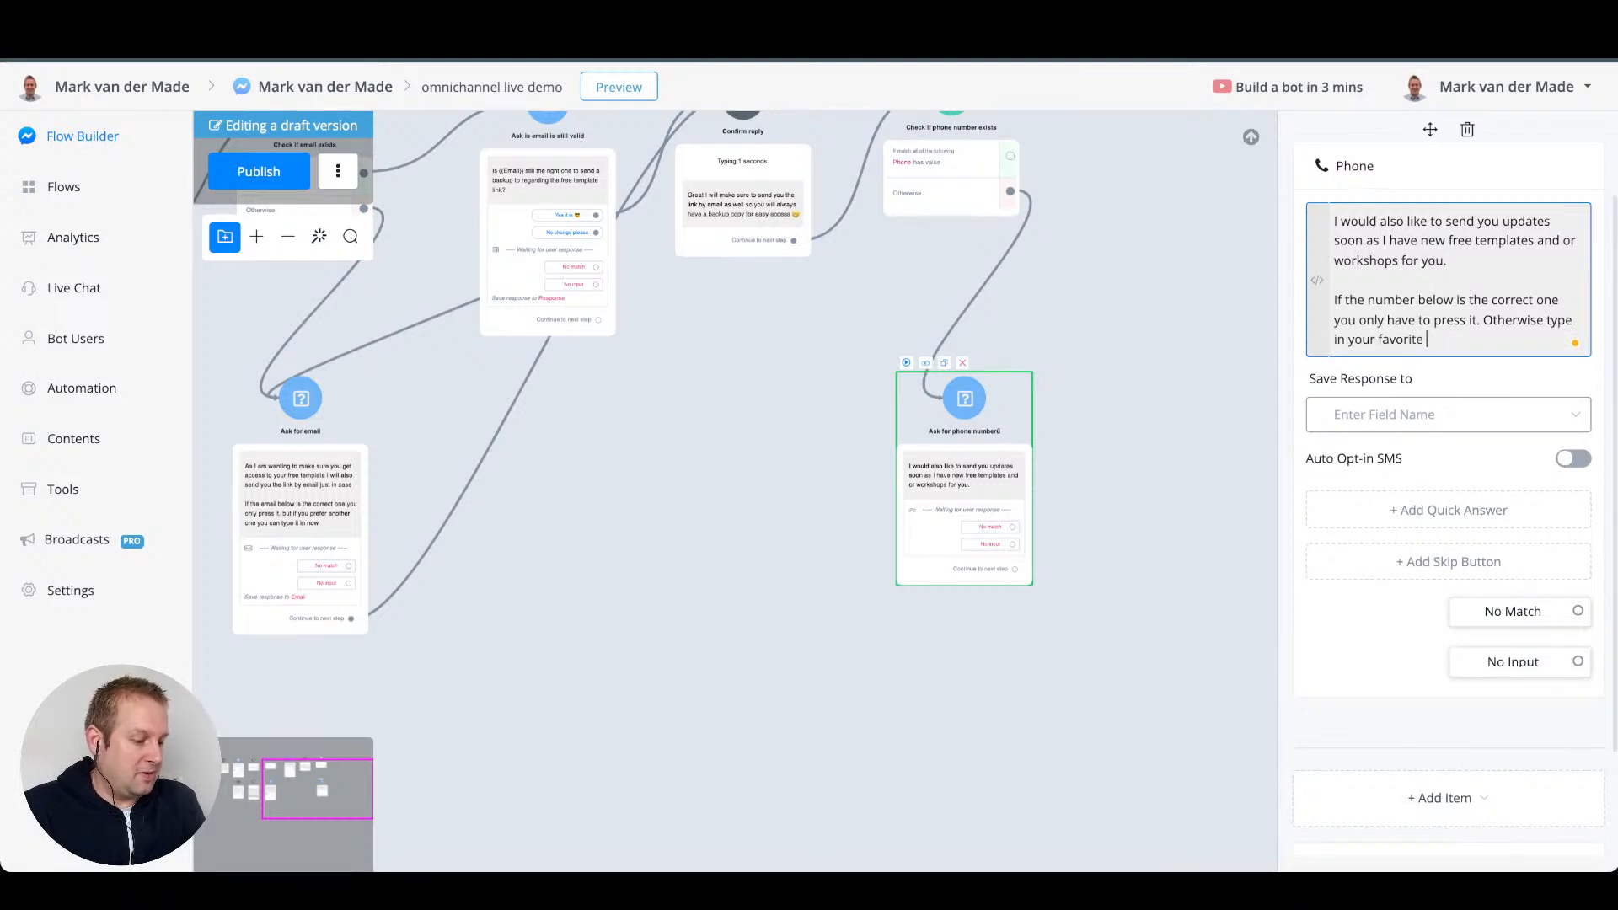
key("BackSpace")
key("BackSpace")
key("BackSpace")
key("BackSpace")
key("BackSpace")
key("BackSpace")
key("BackSpace")
type("bes tt number now")
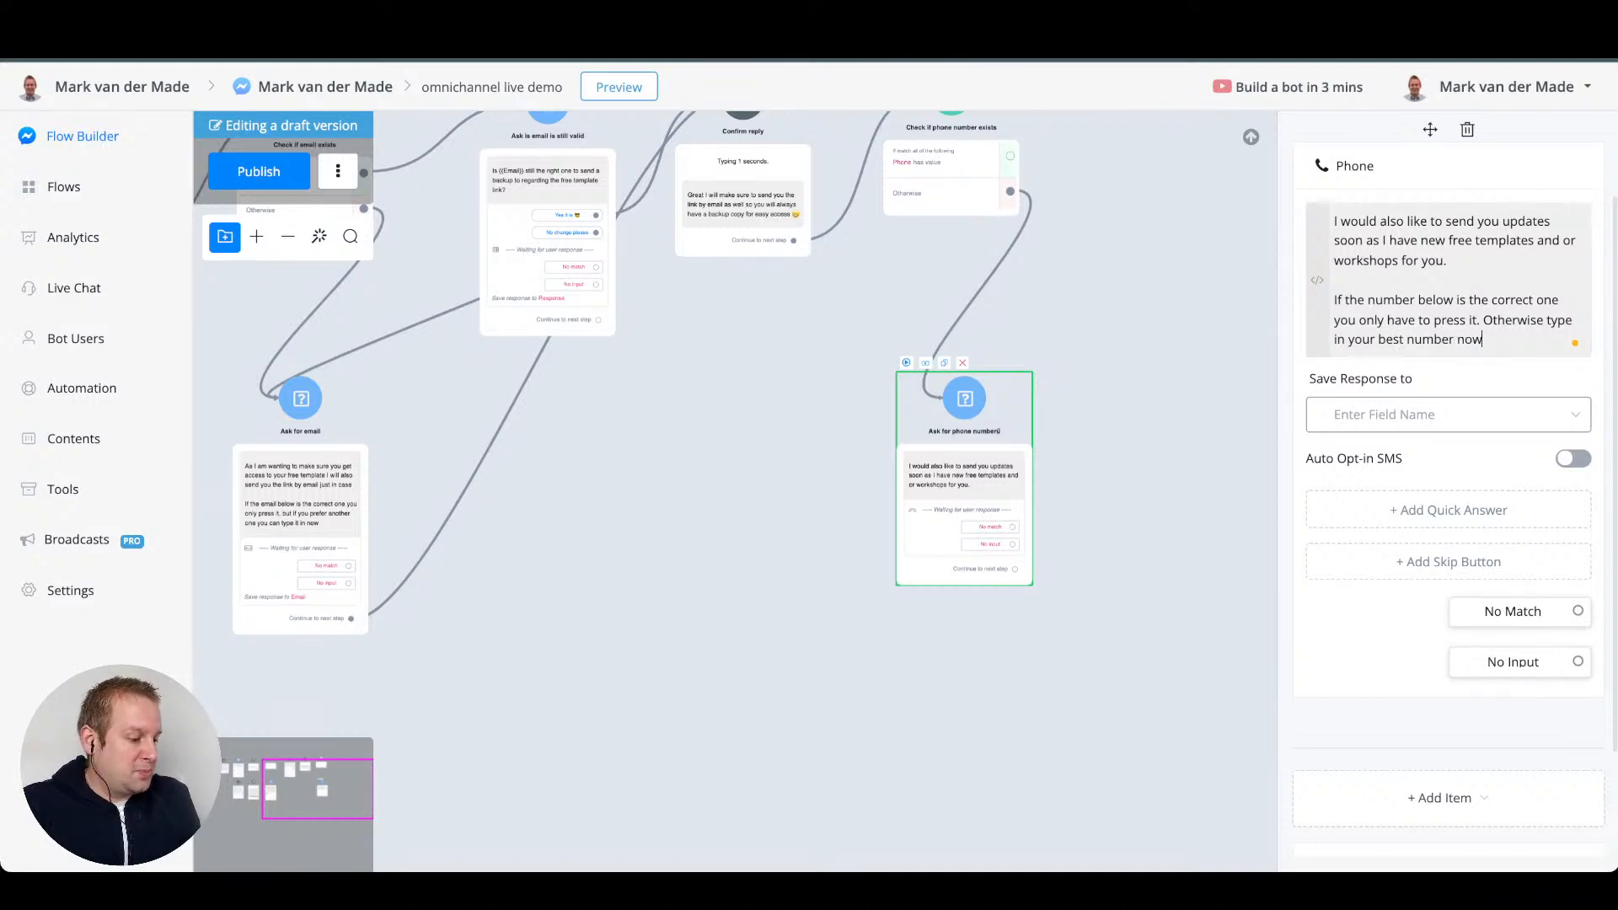
- Save the phone question's response to the Phone field and enable Auto Opt-in SMS
left_click(1439, 415)
left_click(1392, 492)
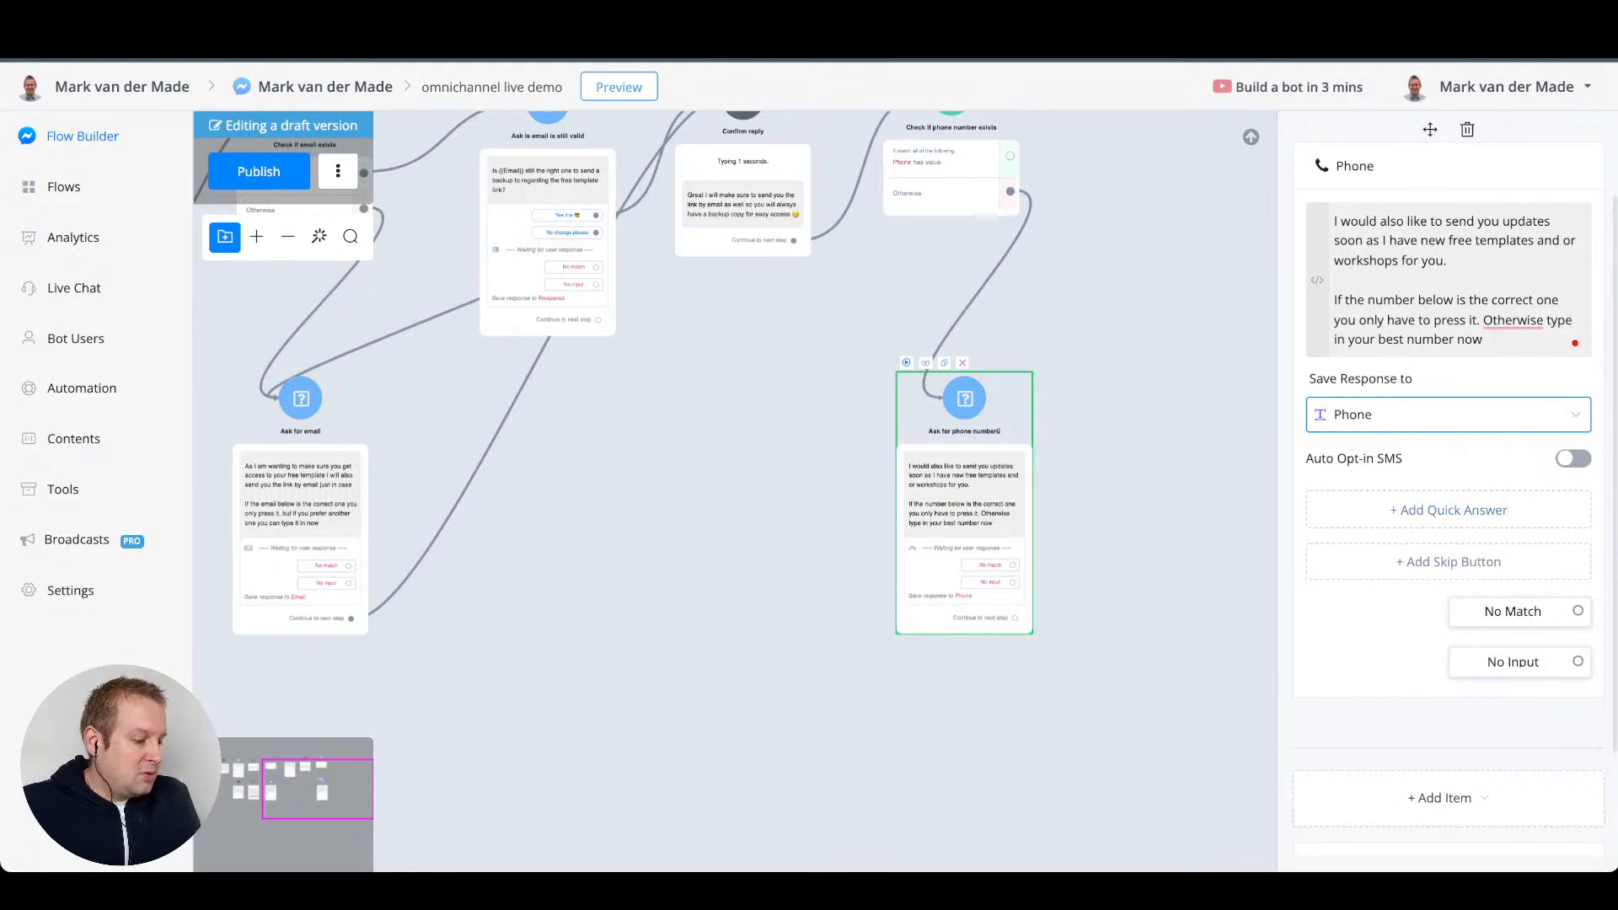
left_click(1573, 458)
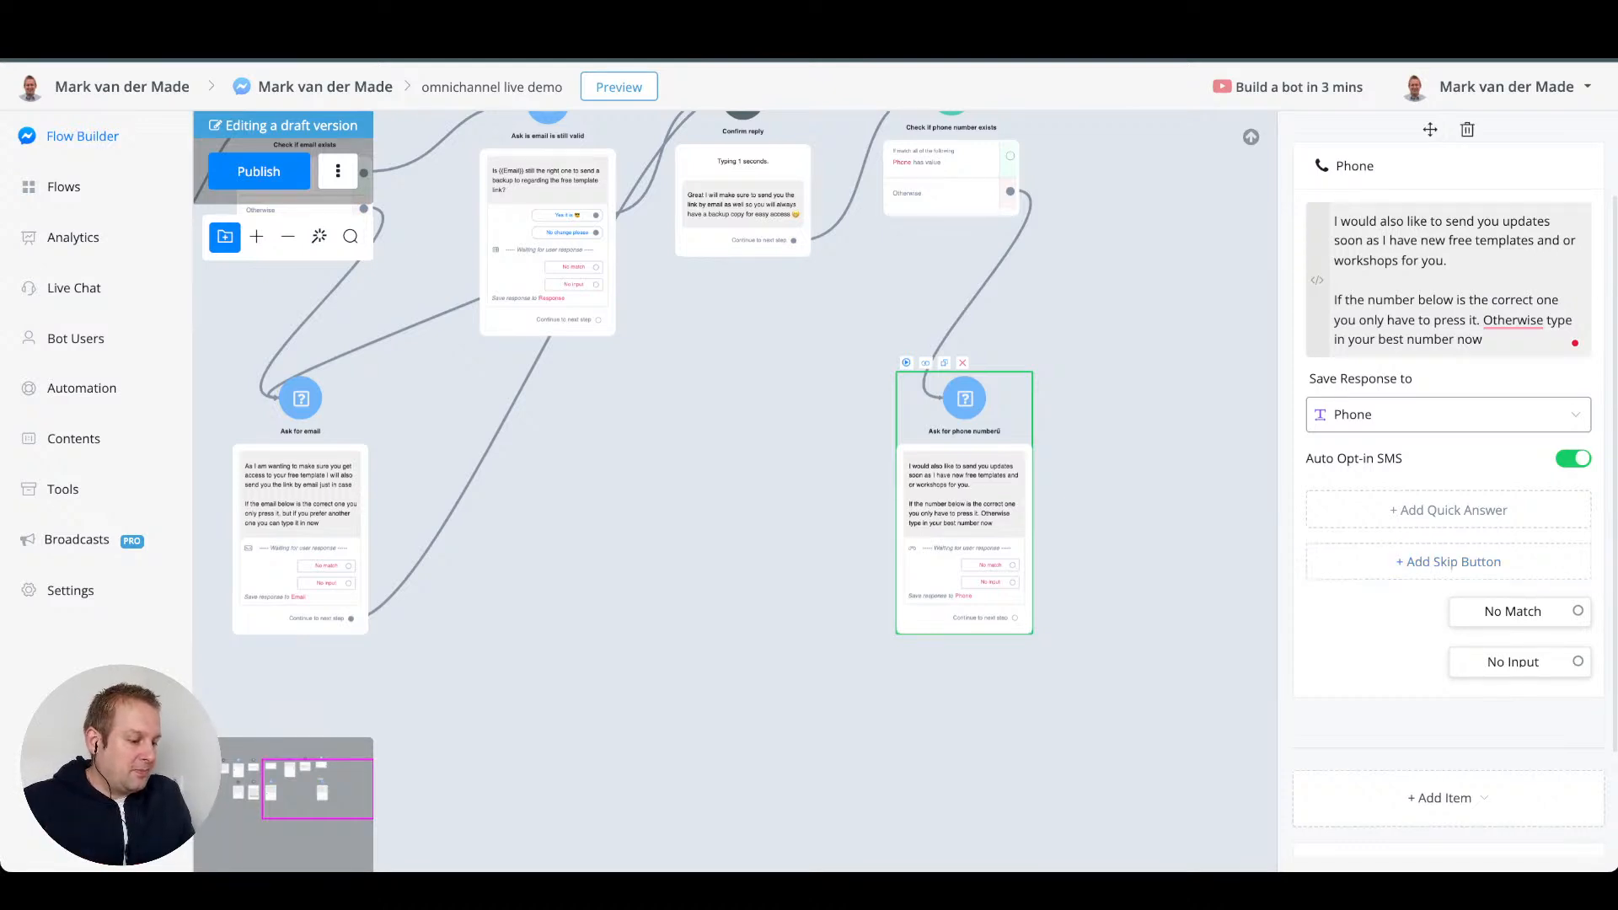
- Add a Skip button and extend the question text with "or press the skip button if you do not wish to receive any updates."
left_click(1448, 562)
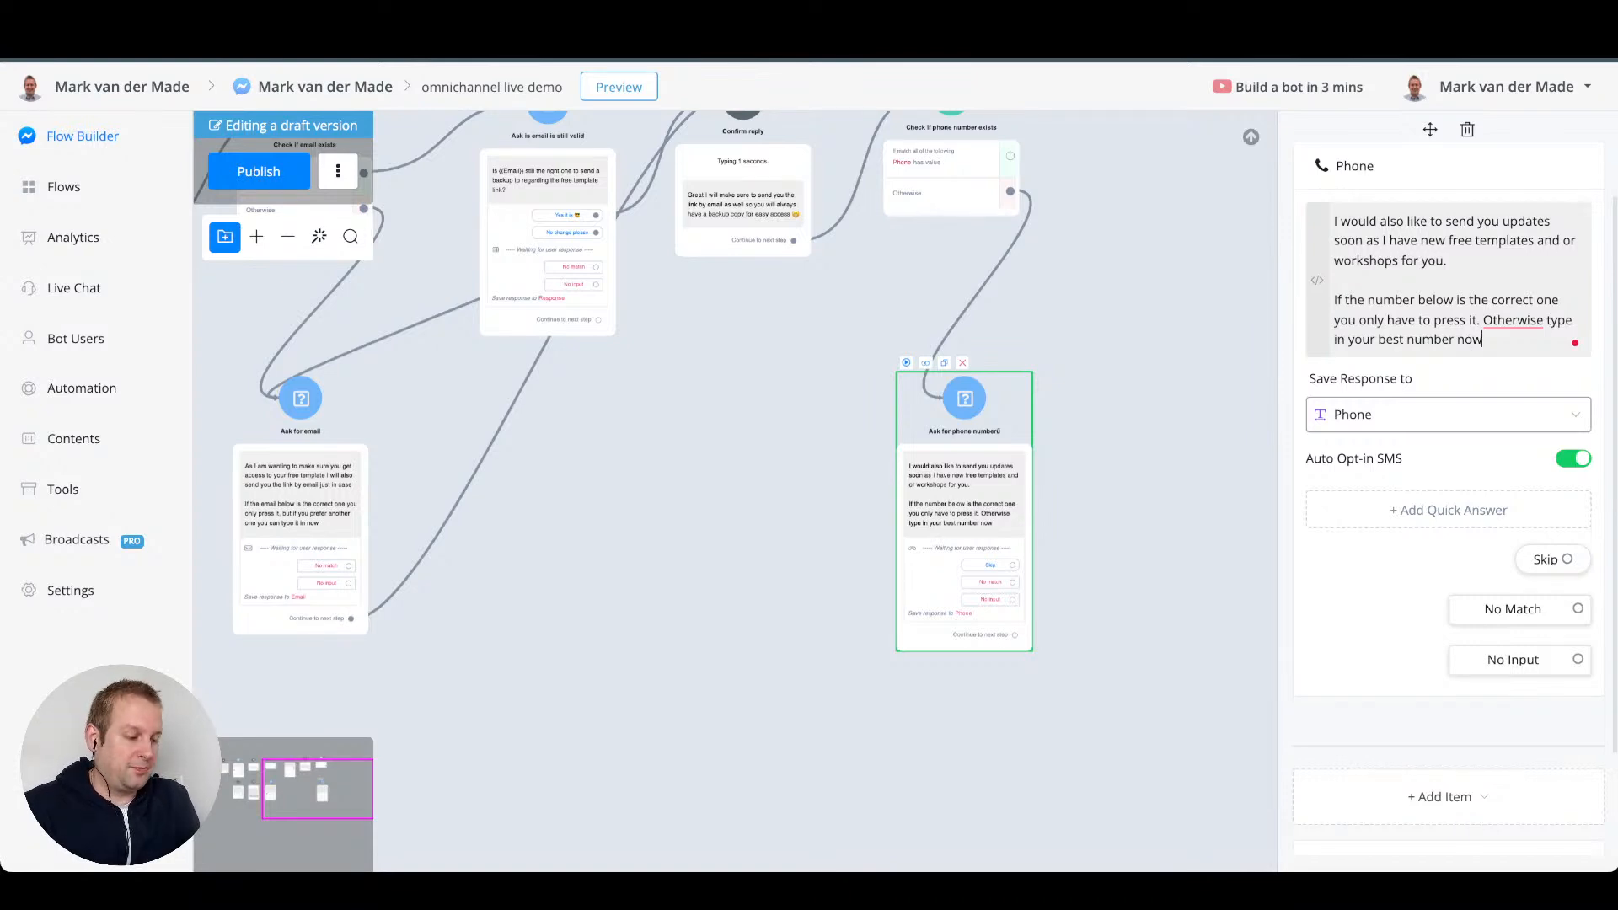
type("or press ")
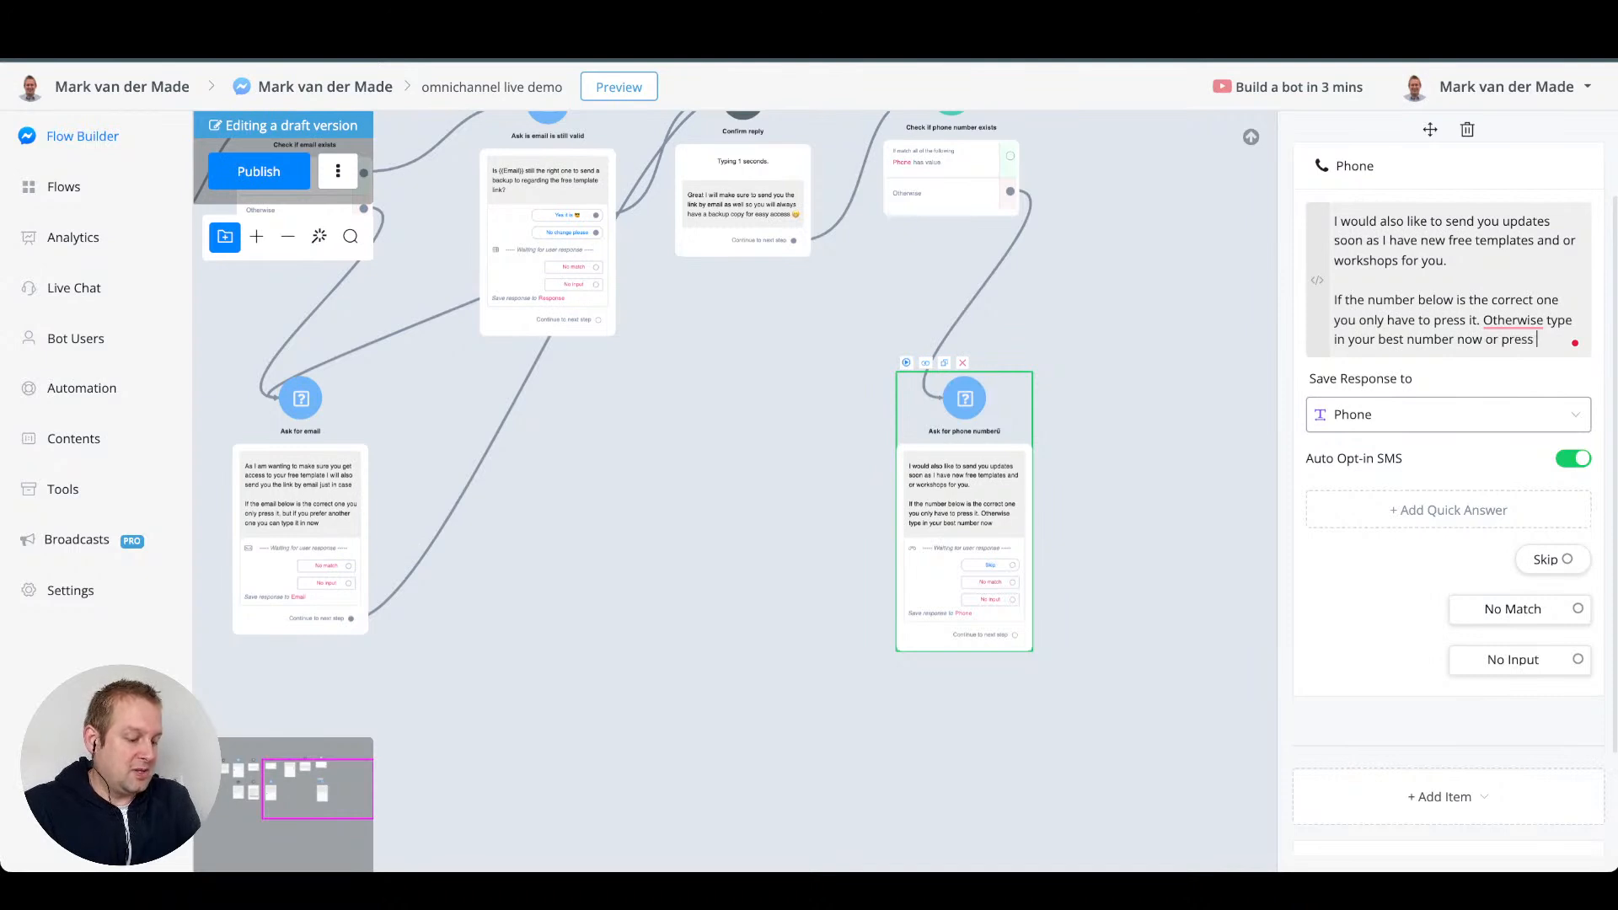
type("the skip button if you do not wish to receiv")
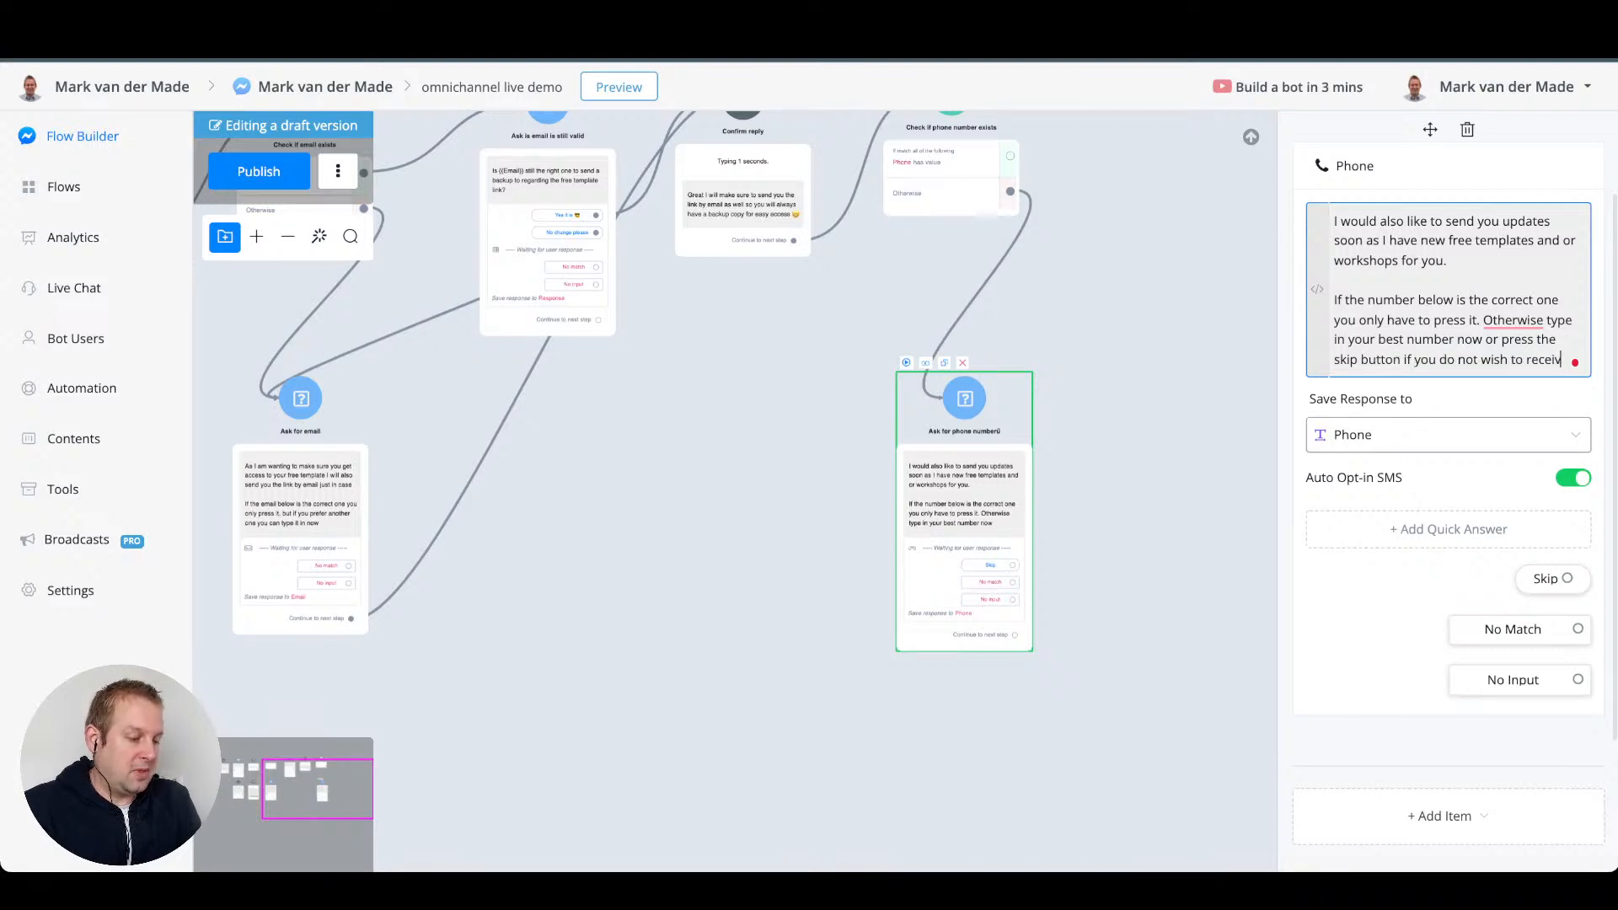
type("e any updates.")
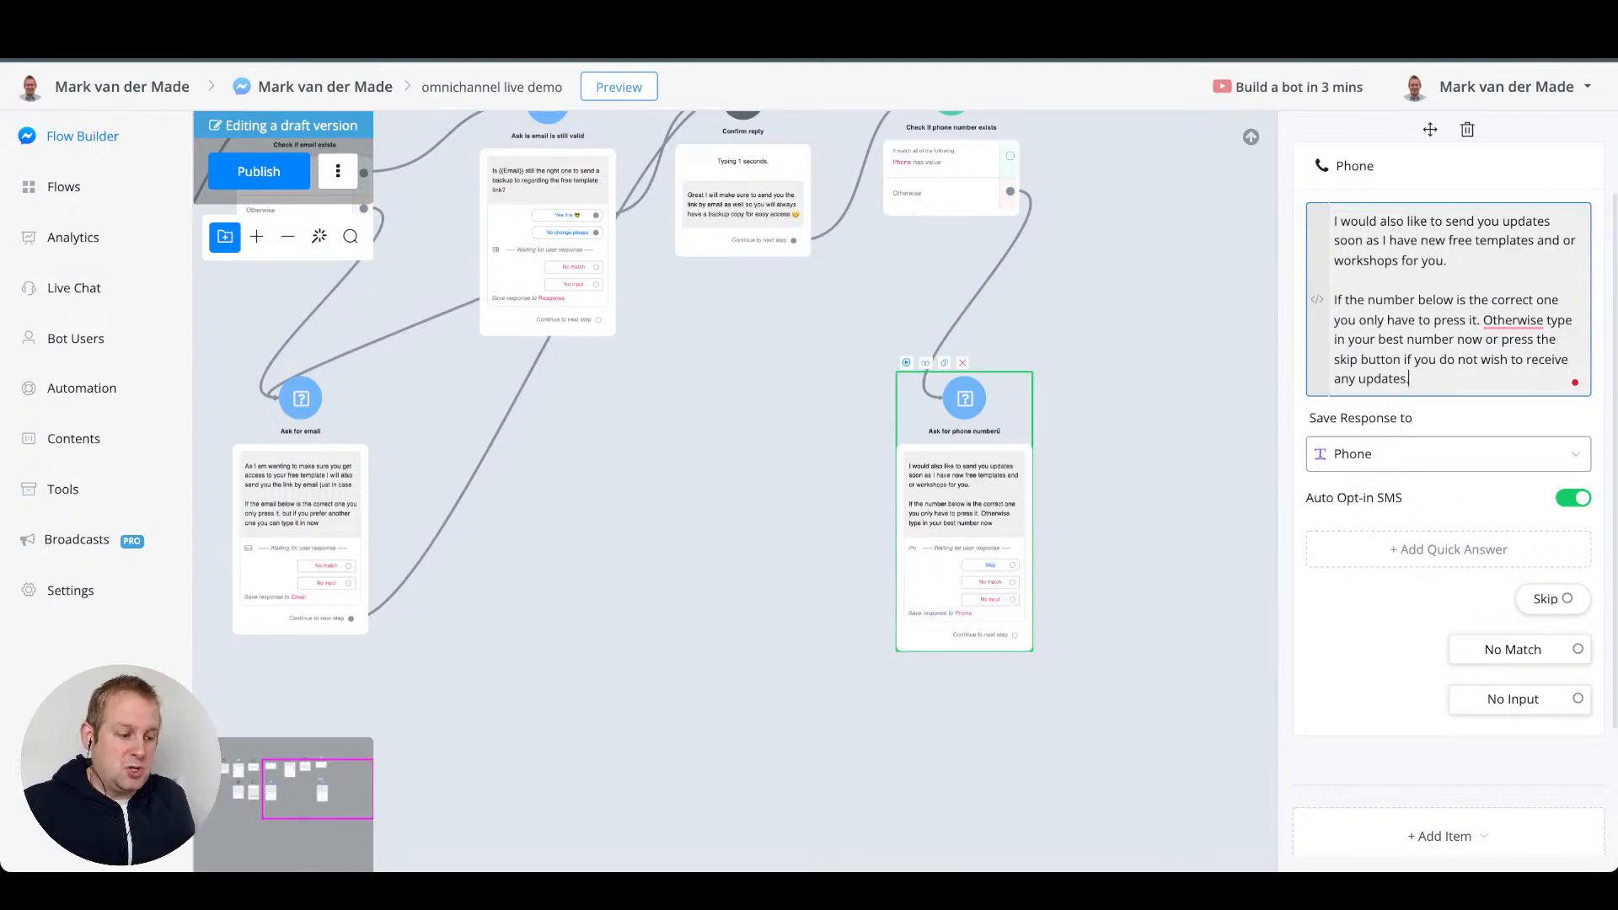
- Connect the "Phone has value" branch of the phone check to a new Question step placed beside the condition
left_click(1146, 505)
left_click_drag(1146, 506, 902, 601)
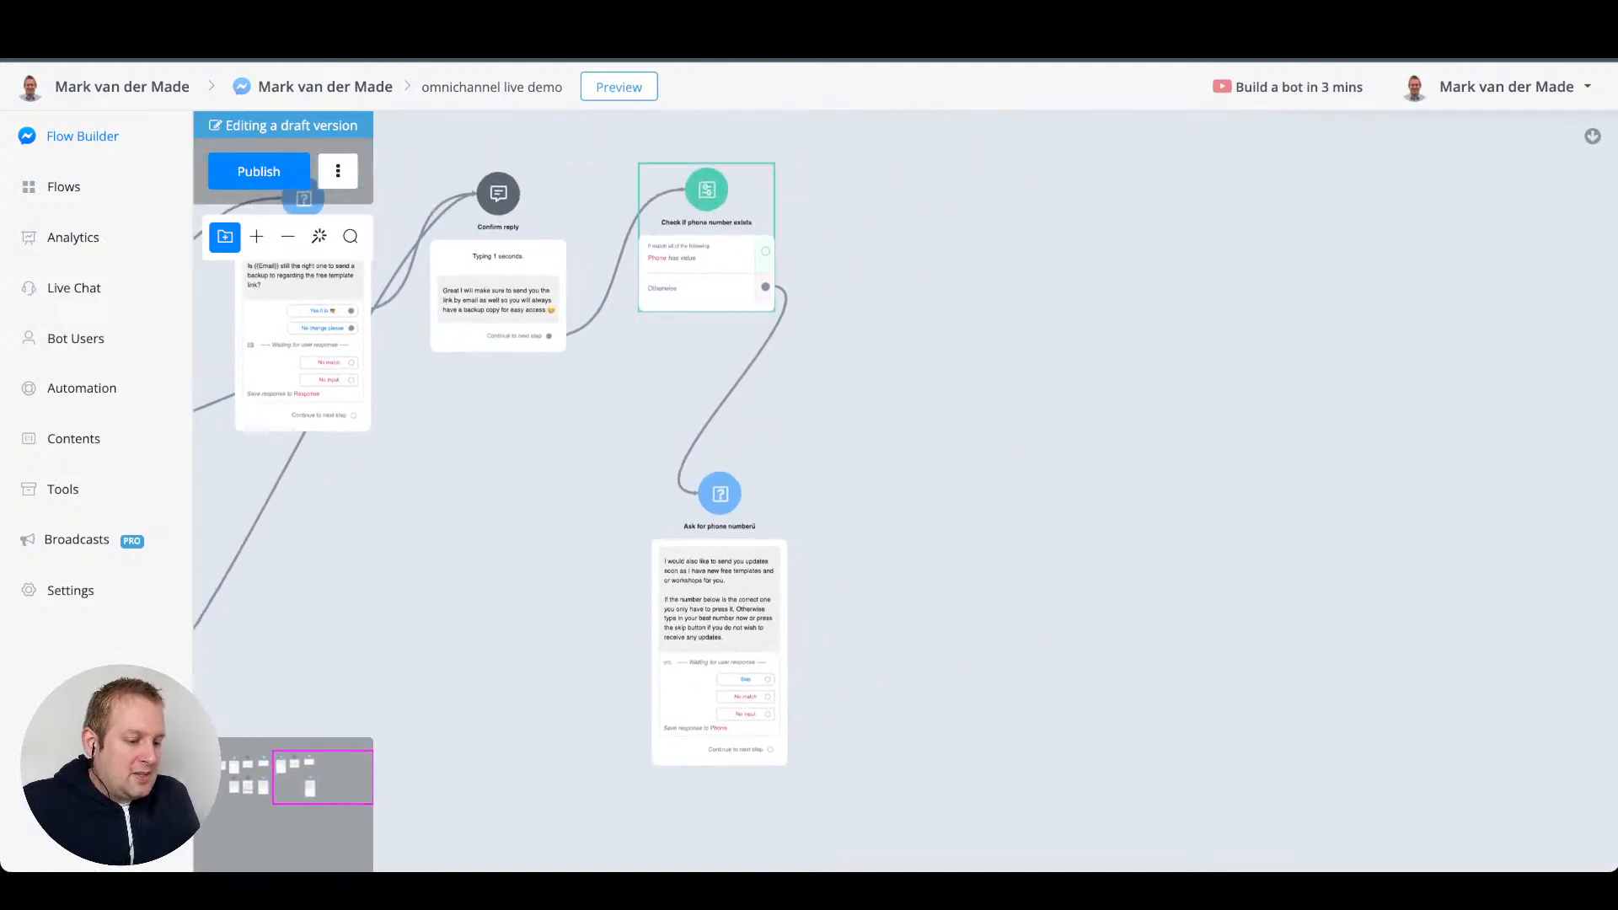
left_click_drag(765, 251, 908, 245)
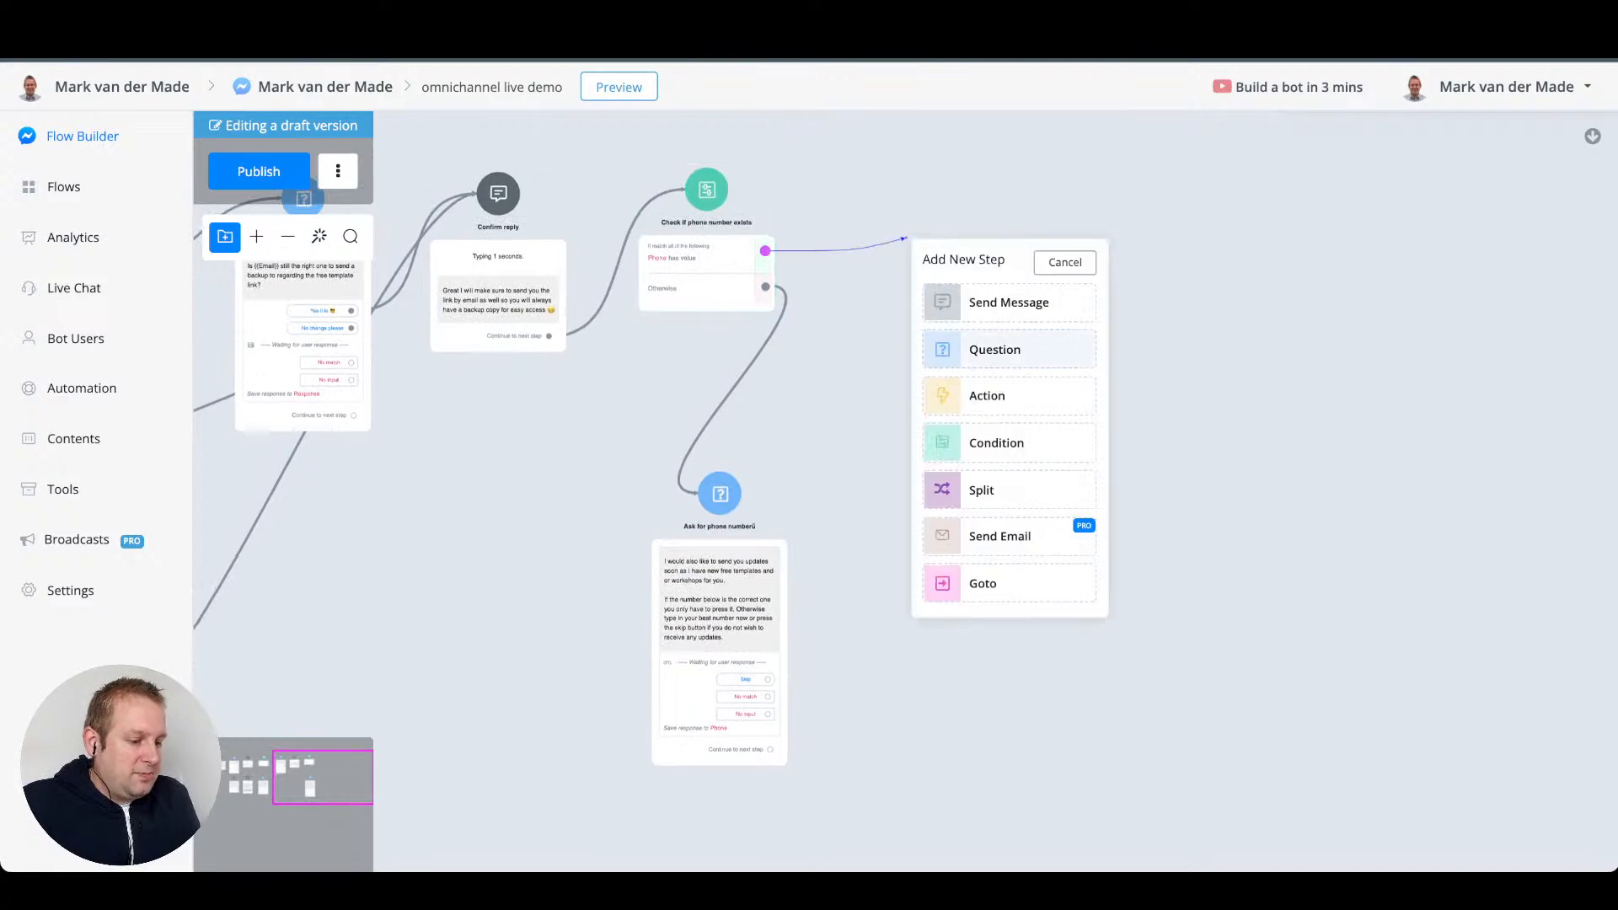
left_click(1003, 349)
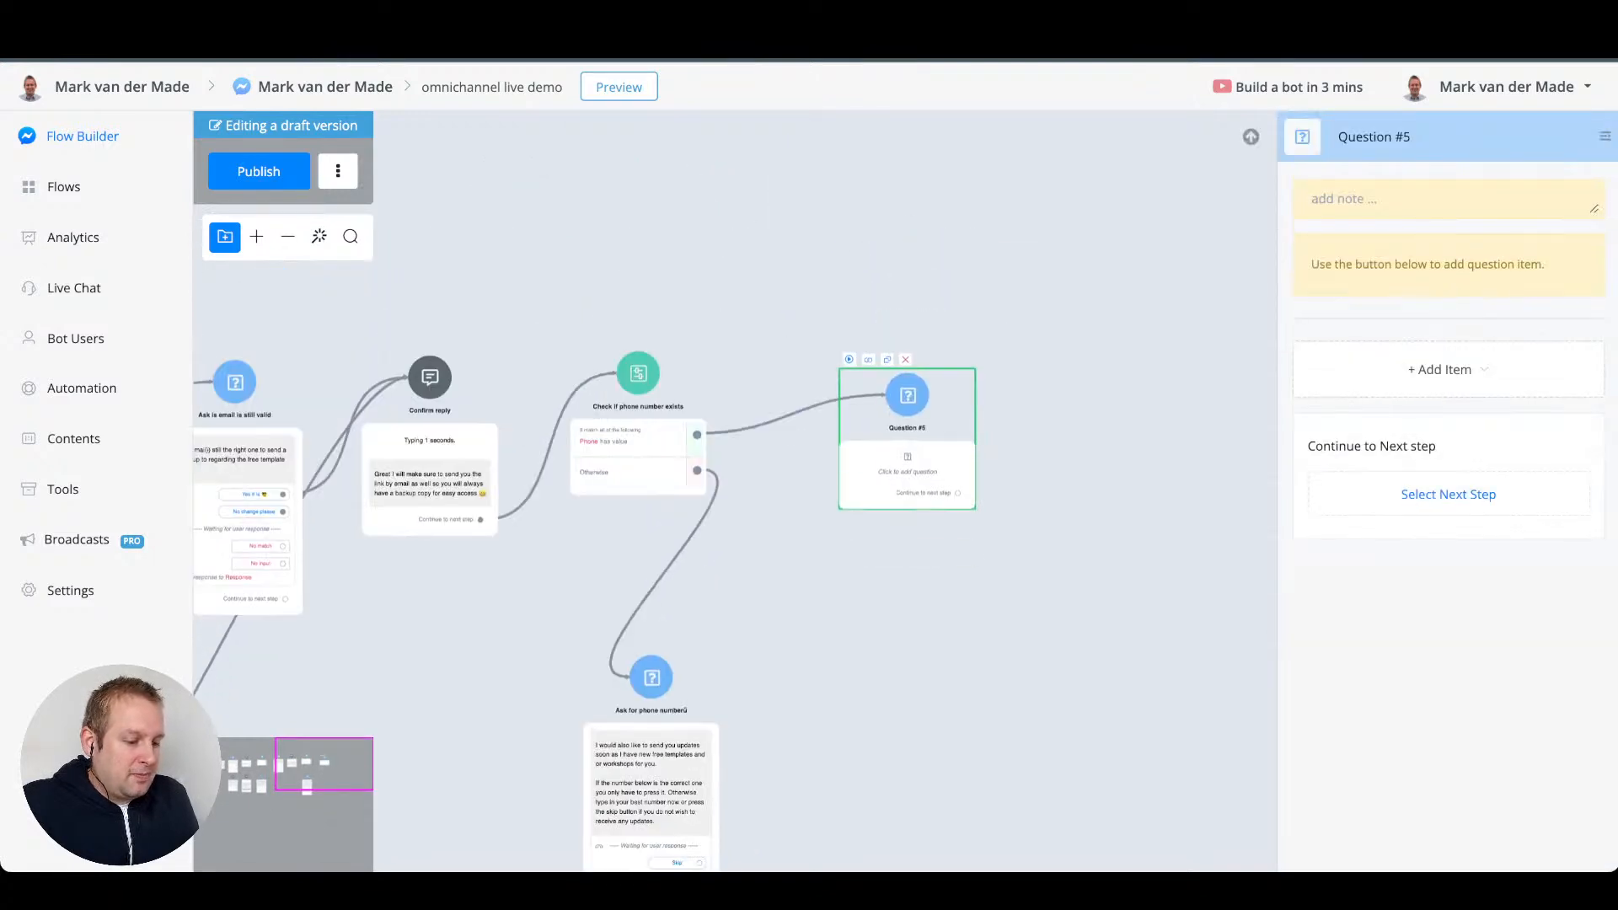
- Rename the new question step as "Ask if number is still valid"
triple_click(1374, 136)
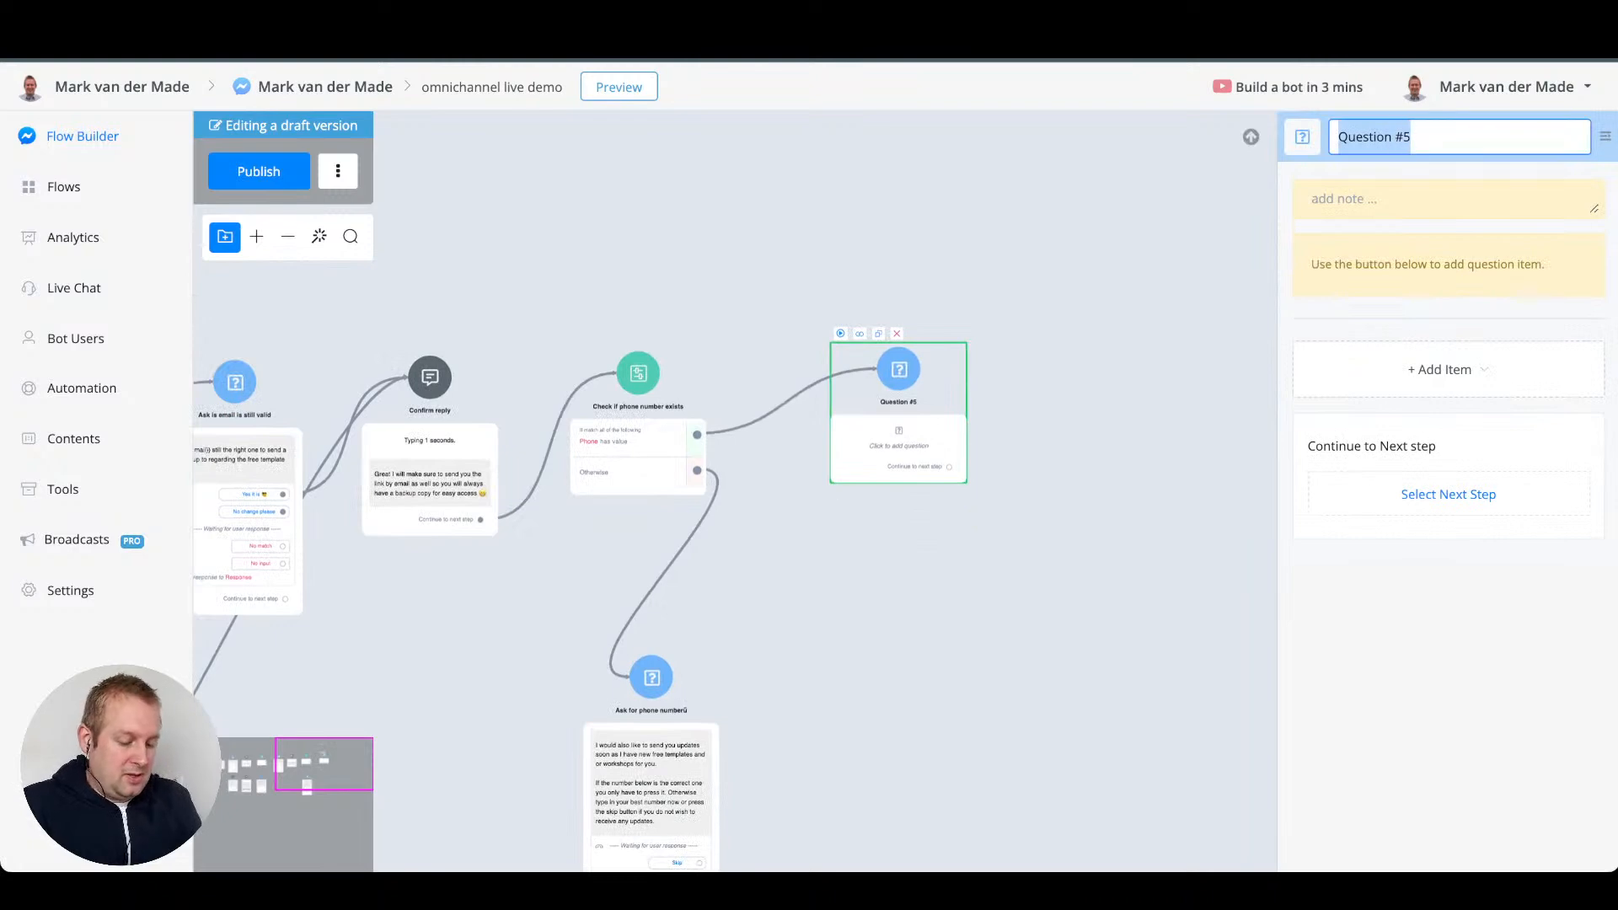
type("Ask if")
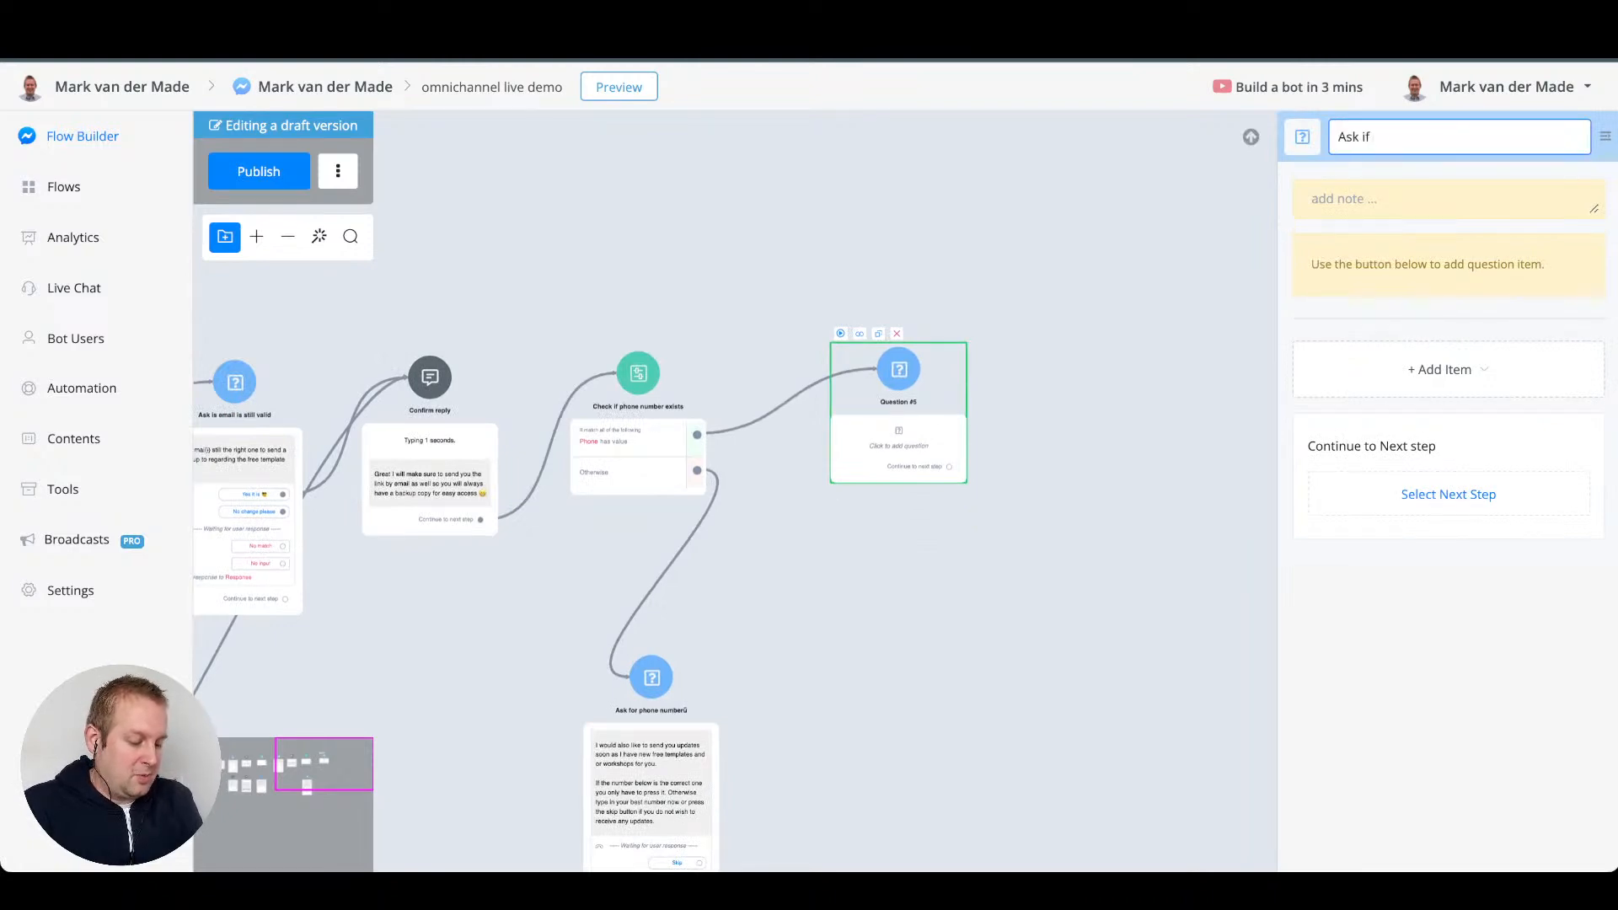
type(" number is stil")
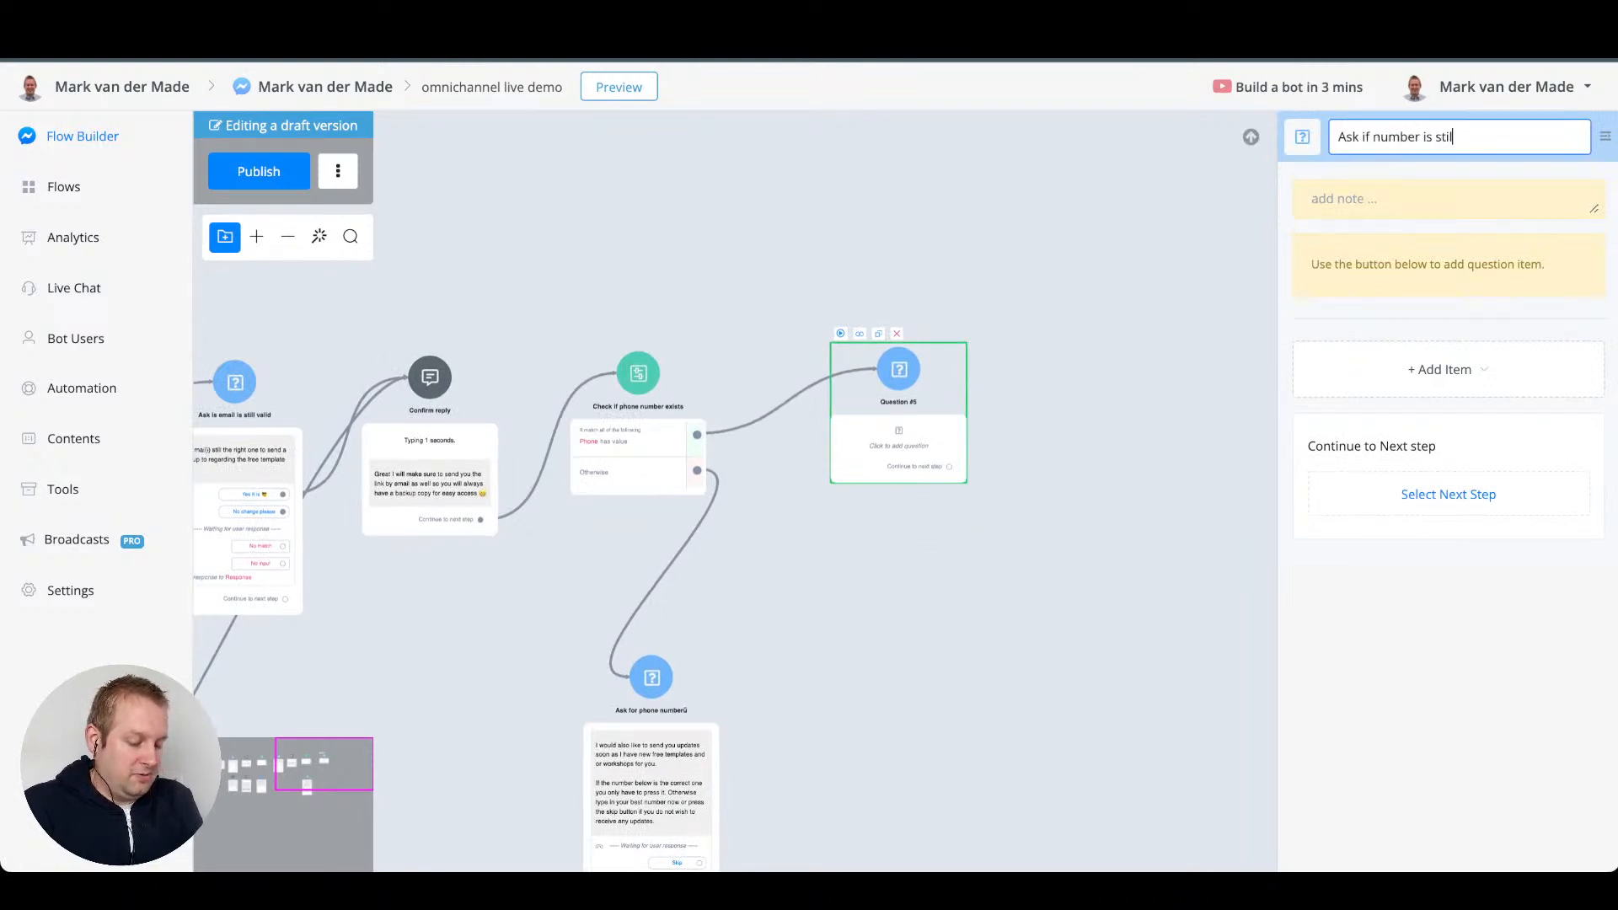
type("l va")
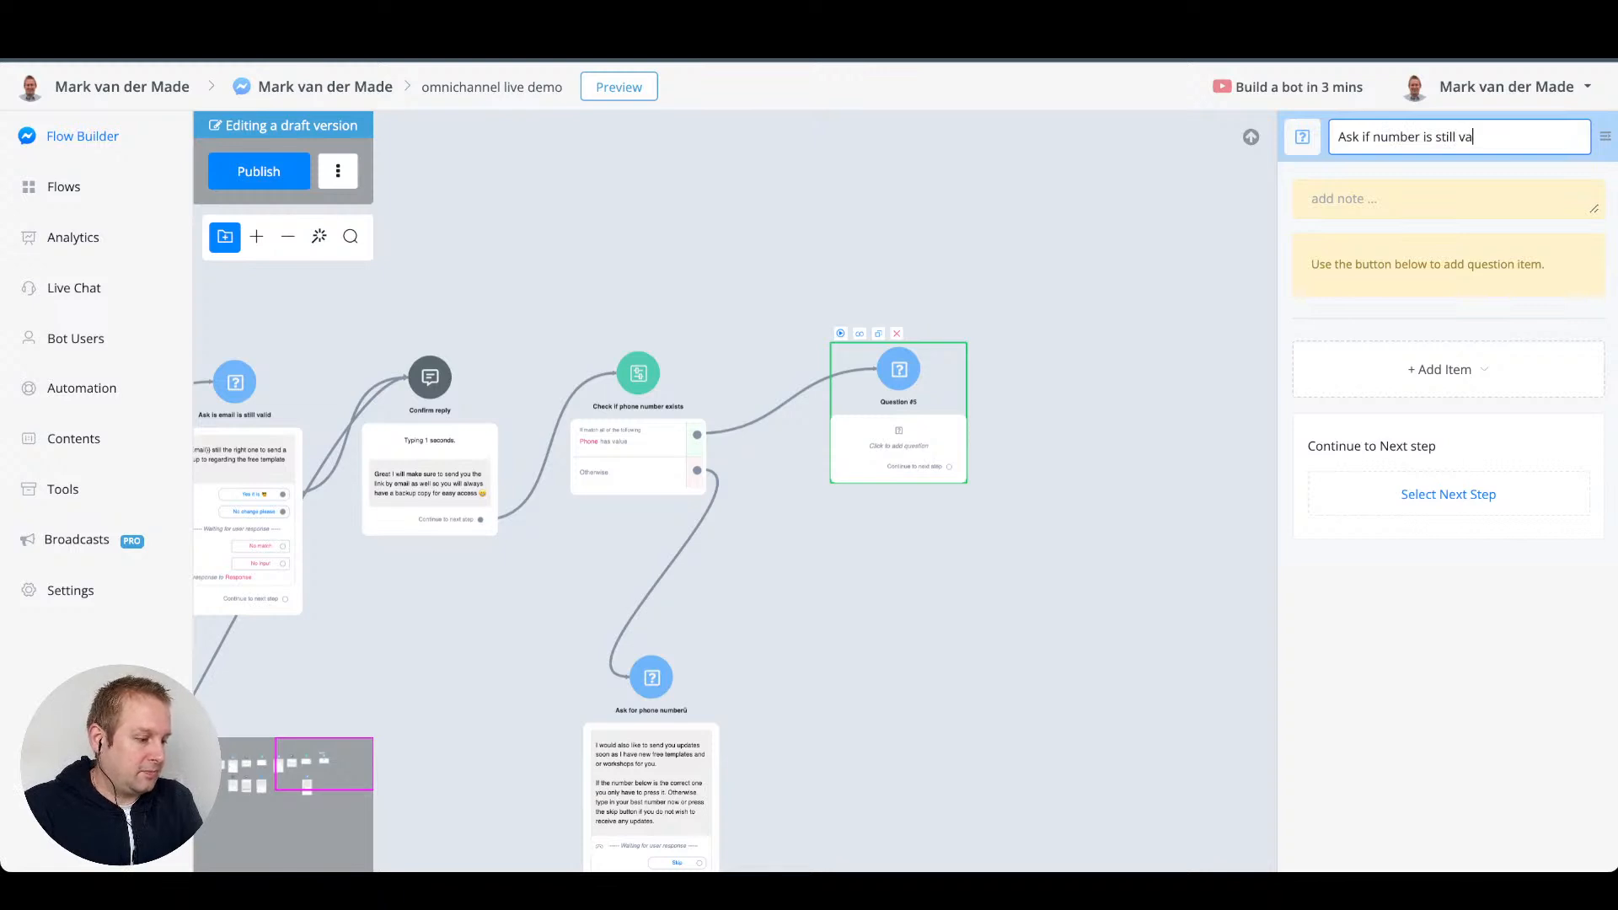
type("lid")
key("Return")
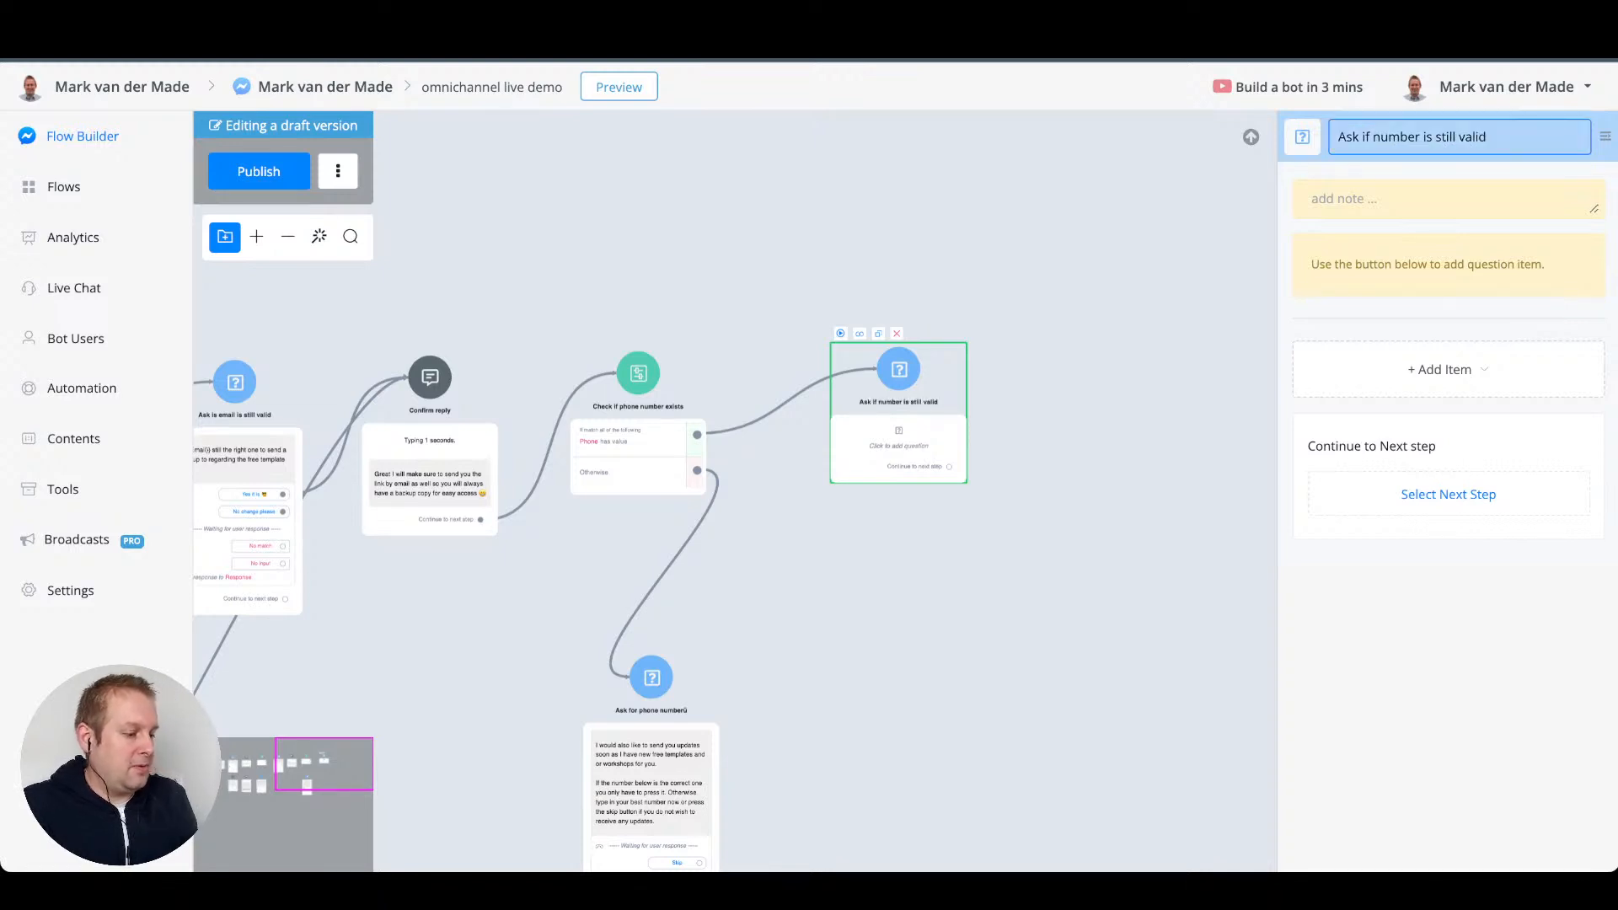
- Add a Choice item to the "Ask if number is still valid" step and begin its question with "Is the number" plus the Phone field
left_click(1440, 370)
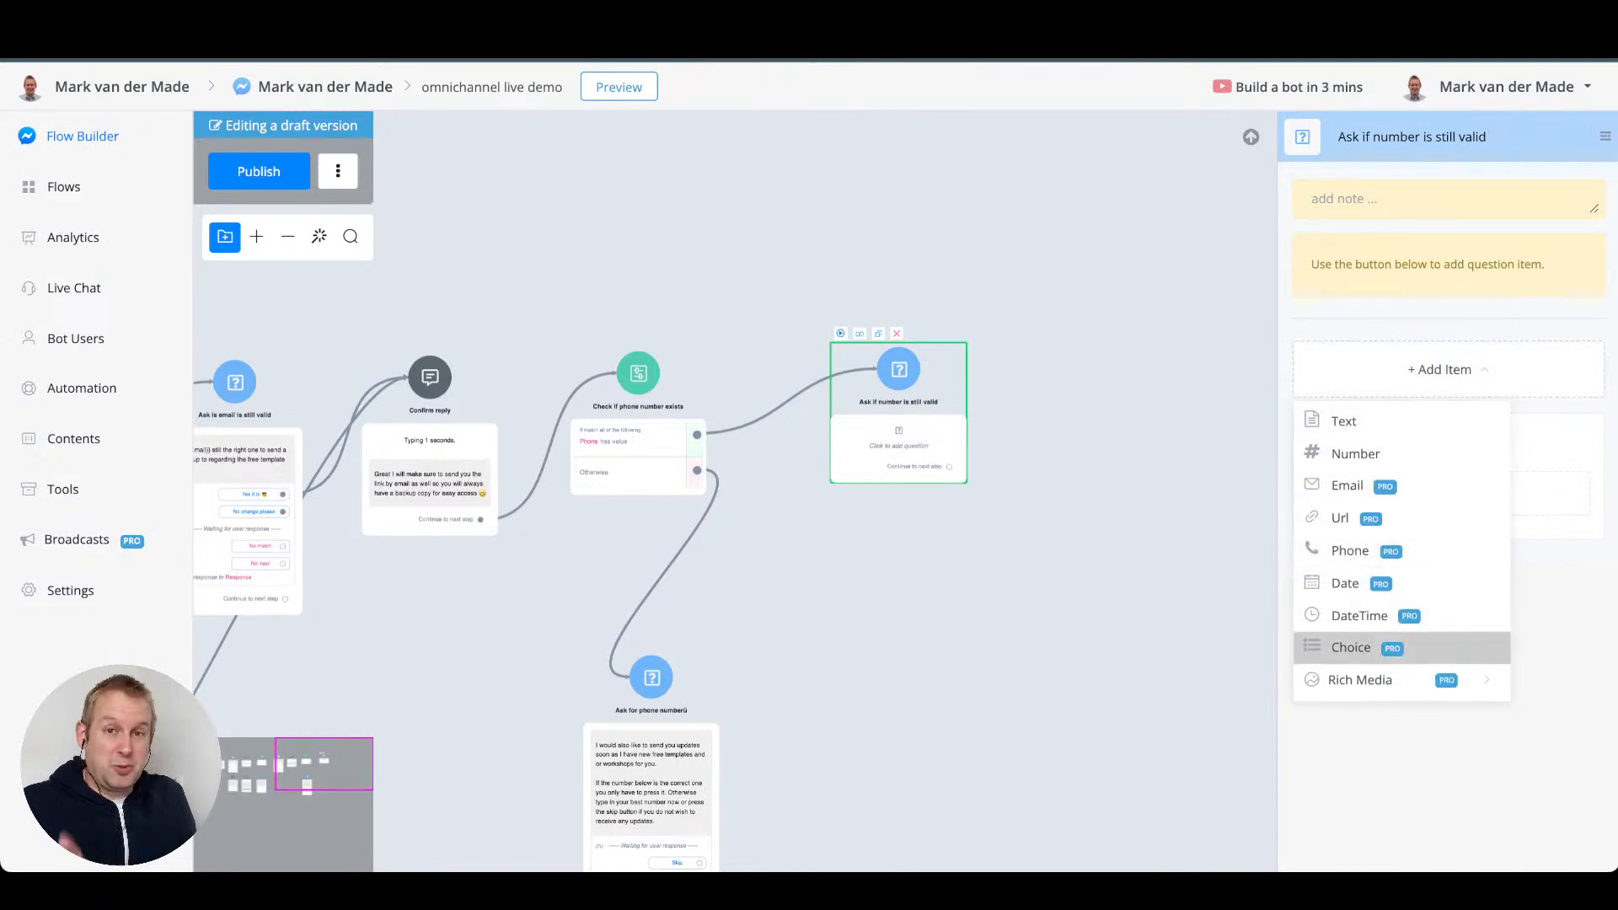
left_click(1351, 647)
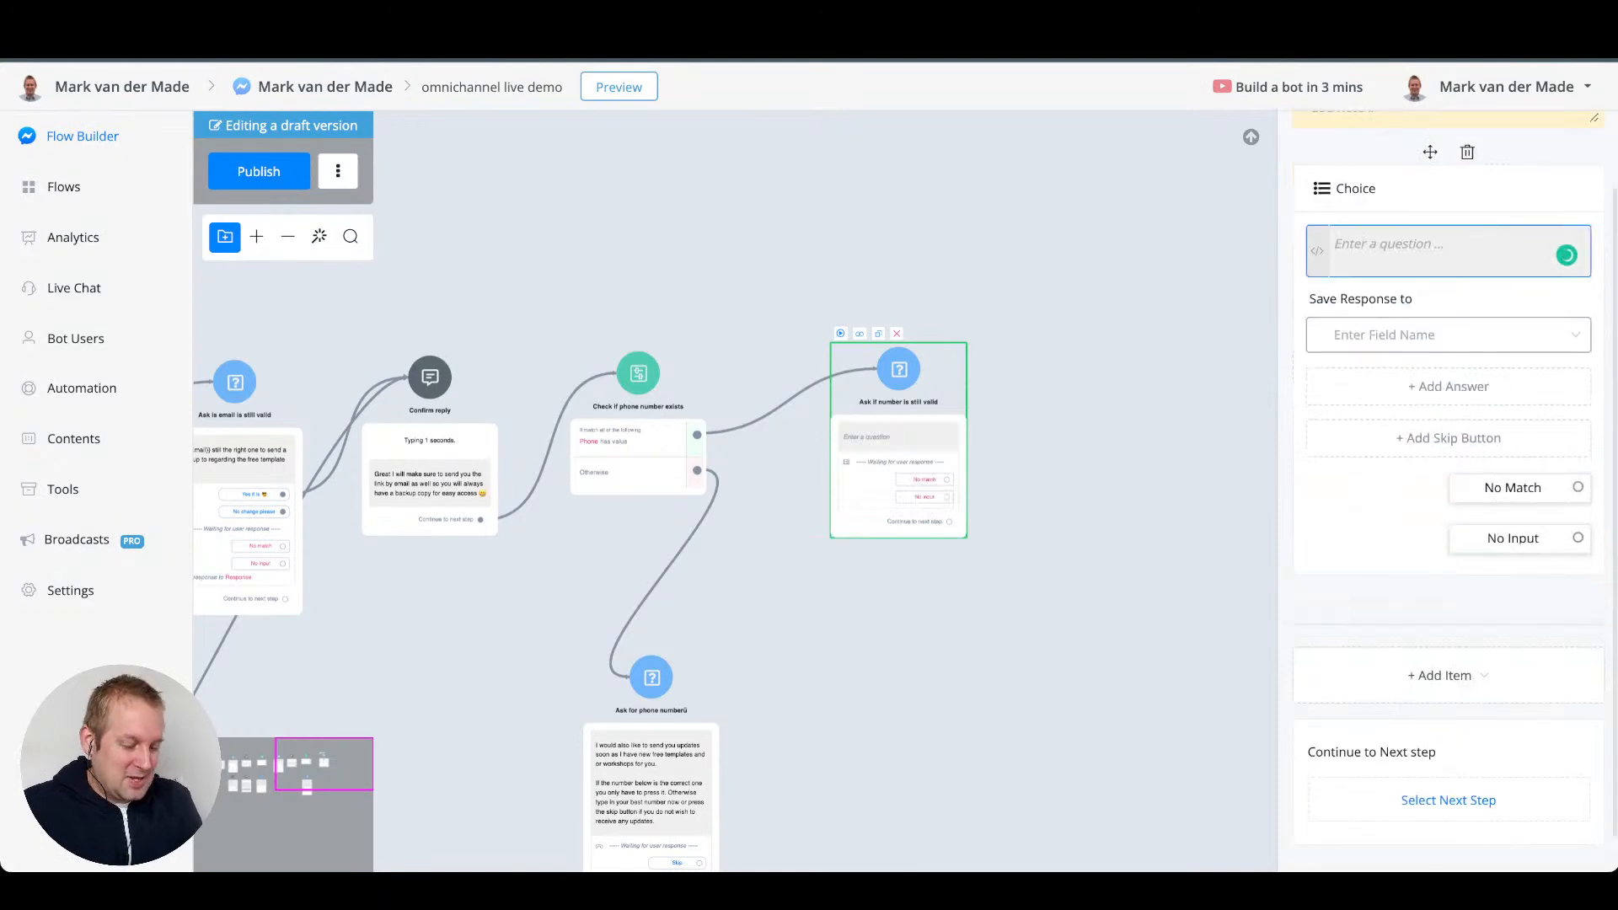
type("Is.")
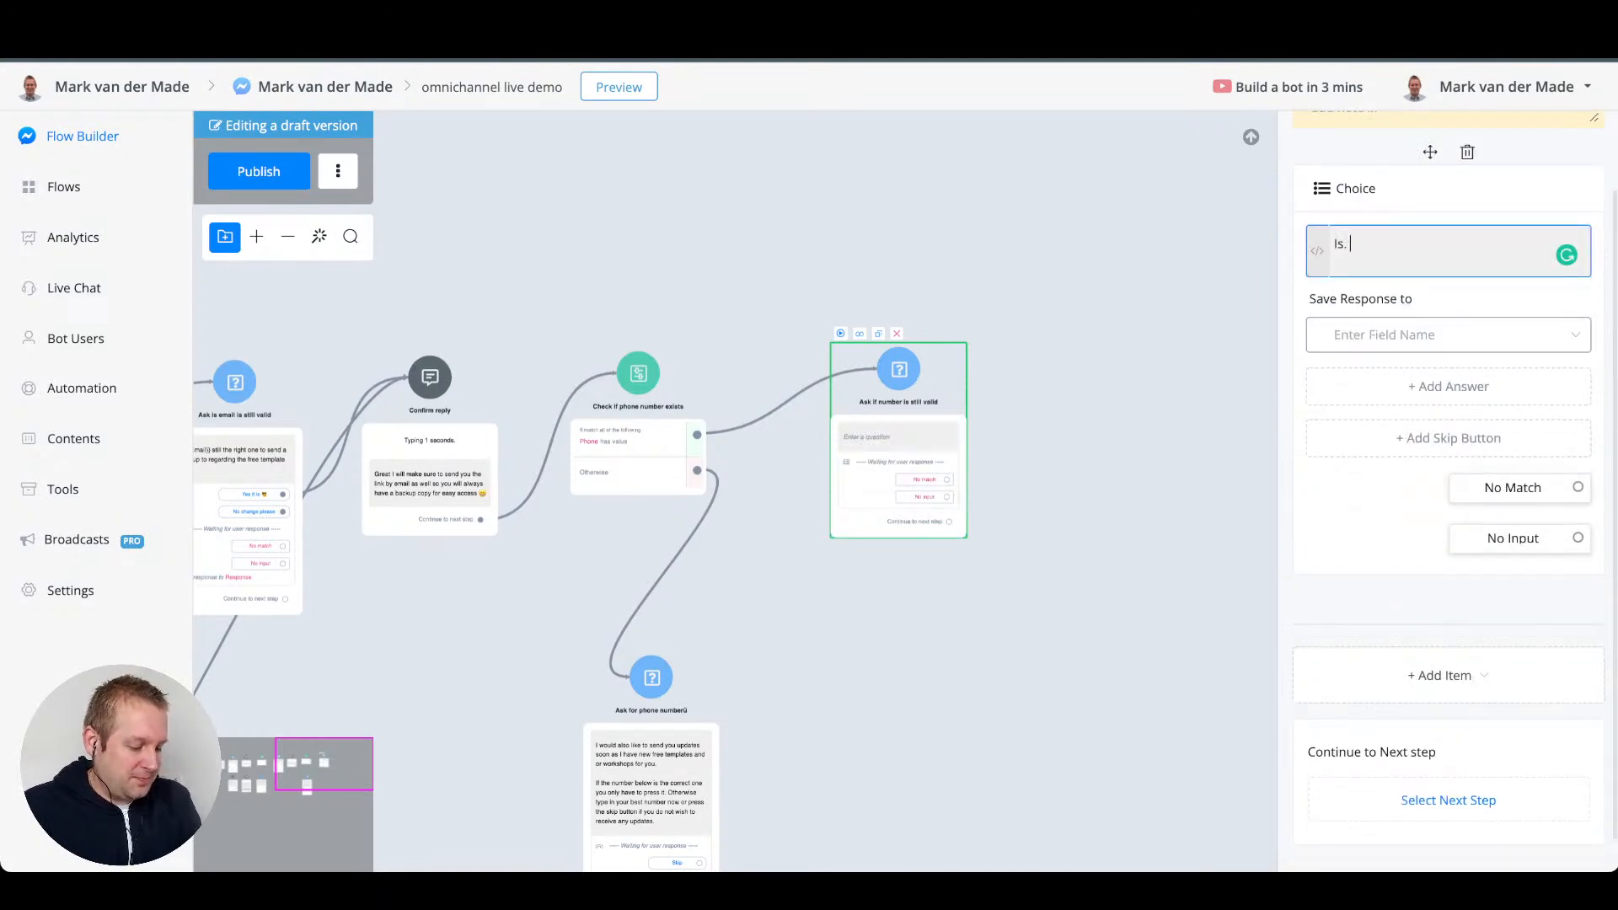
type(" number")
key("BackSpace")
key("BackSpace")
key("BackSpace")
key("BackSpace")
key("BackSpace")
key("BackSpace")
key("BackSpace")
key("BackSpace")
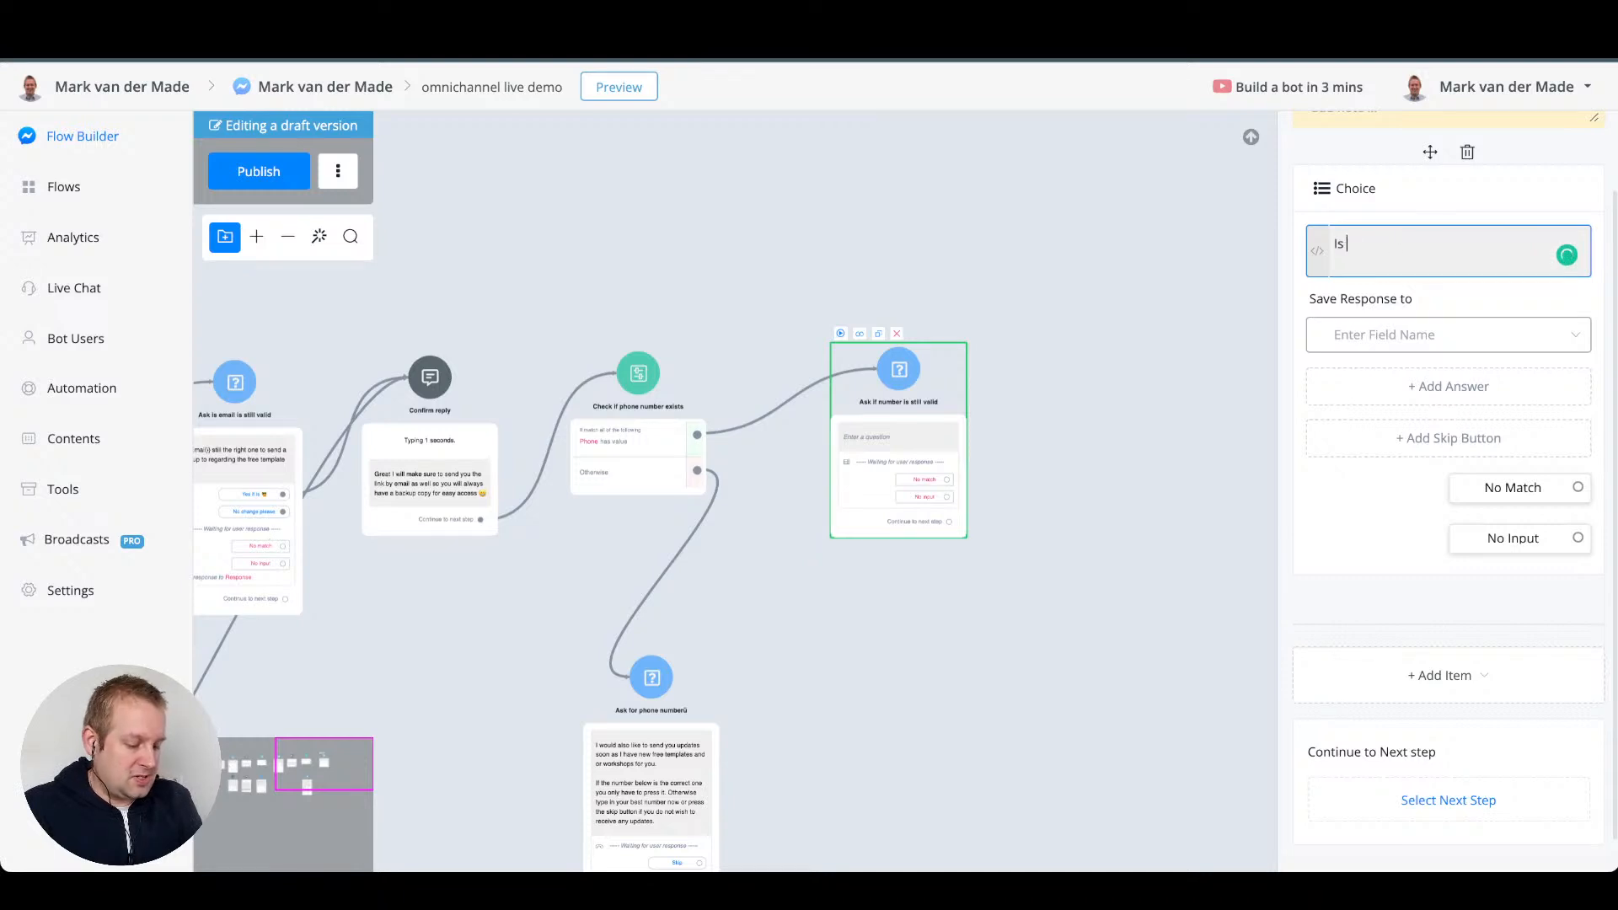
type("the number")
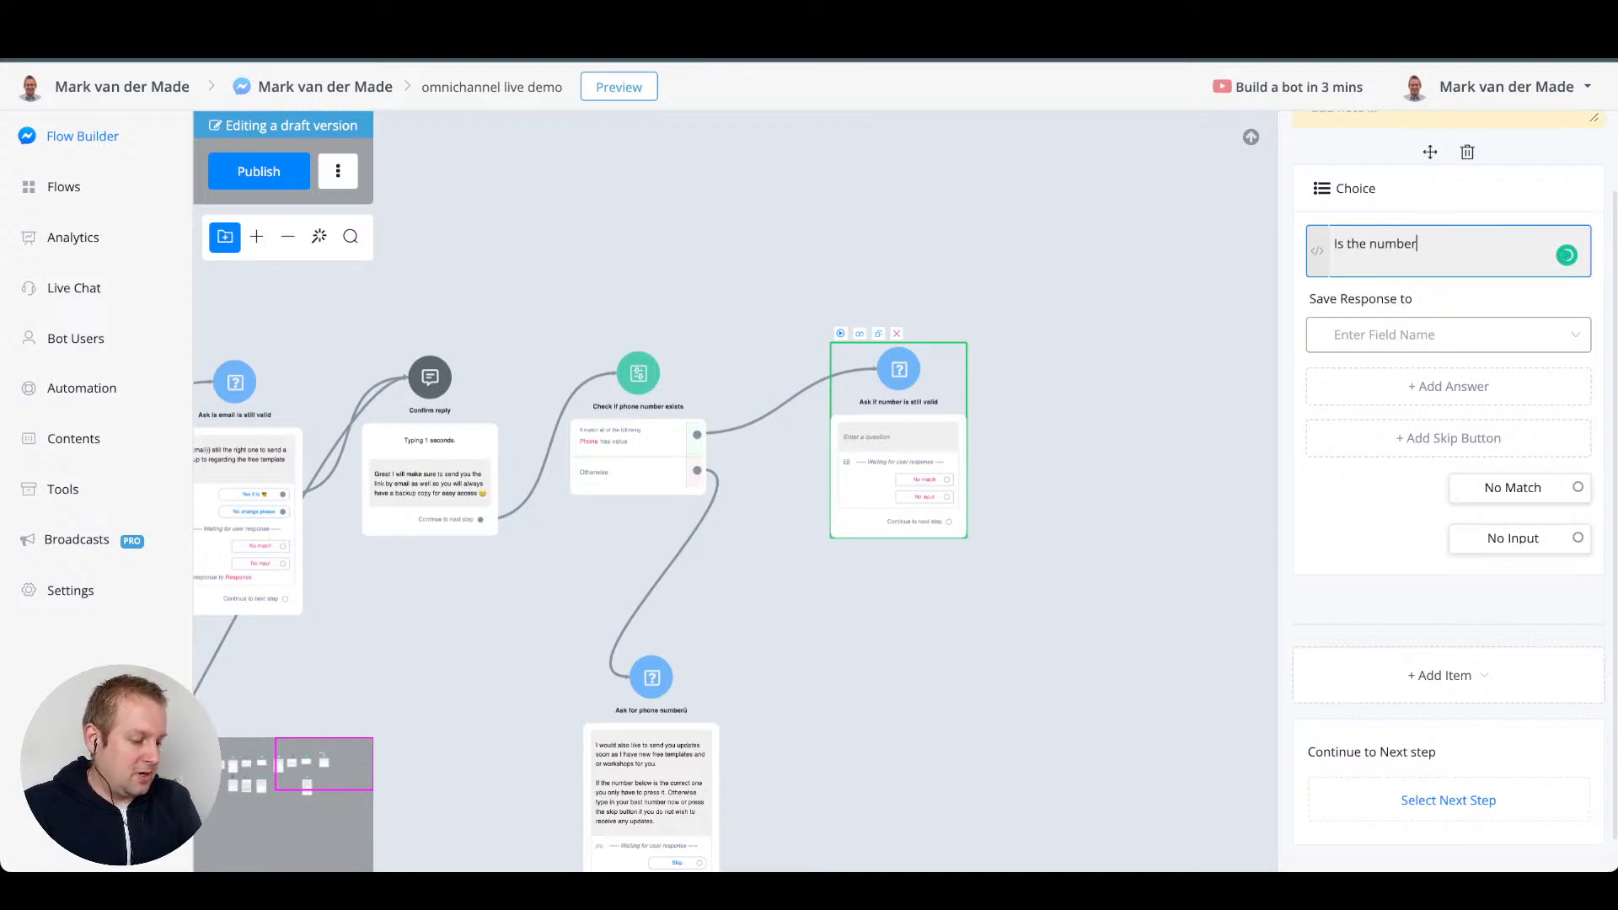
type(" {{phone")
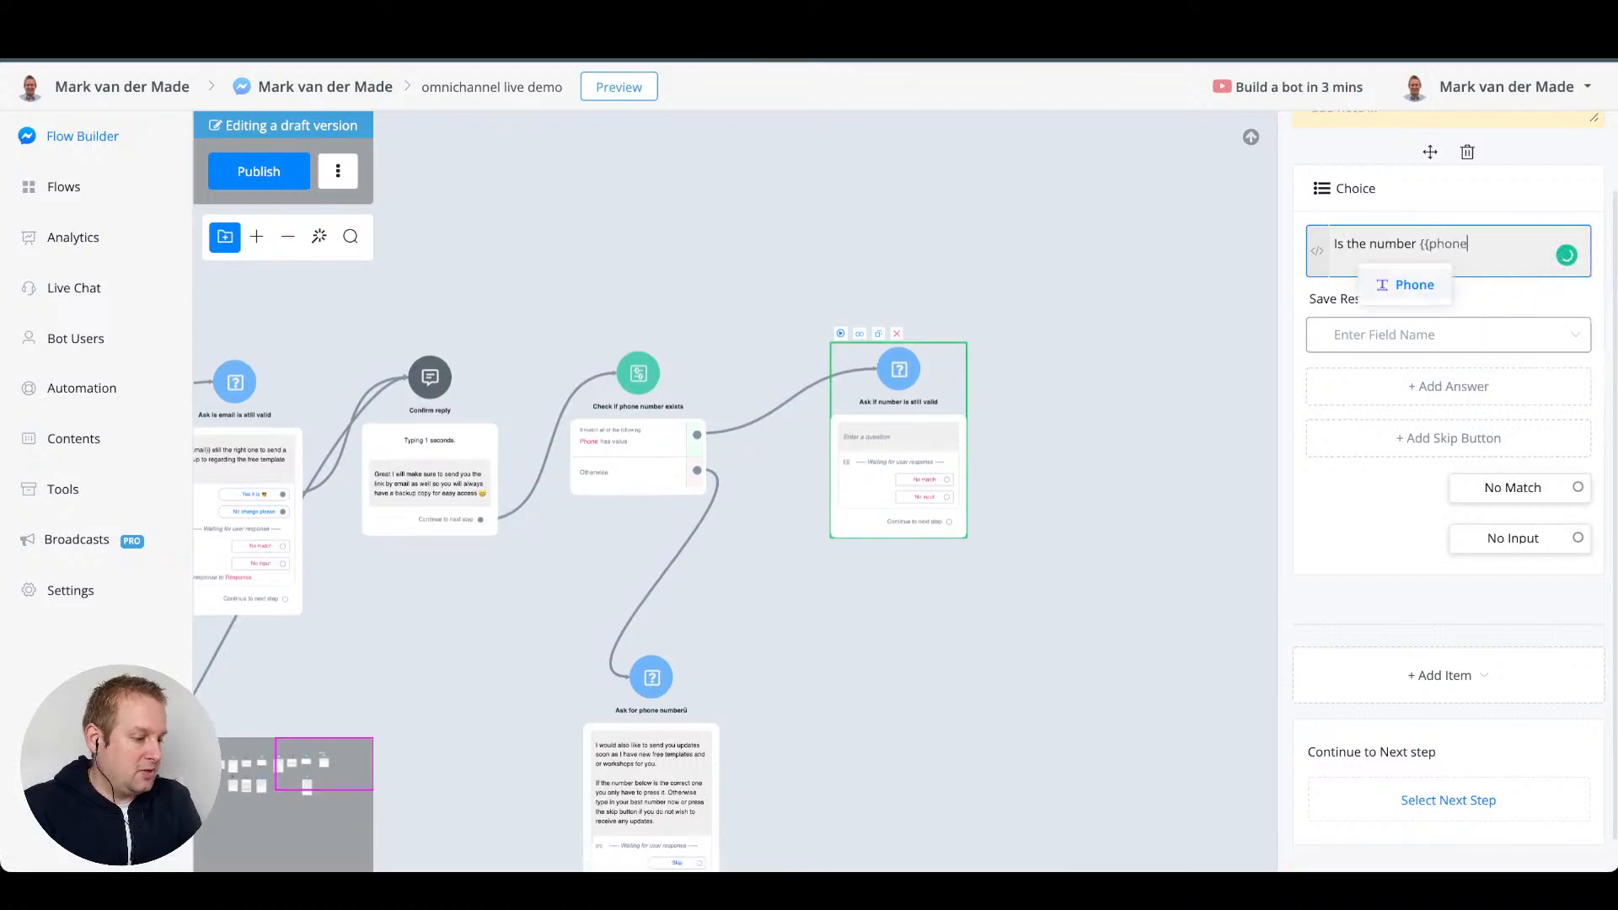
key("Return")
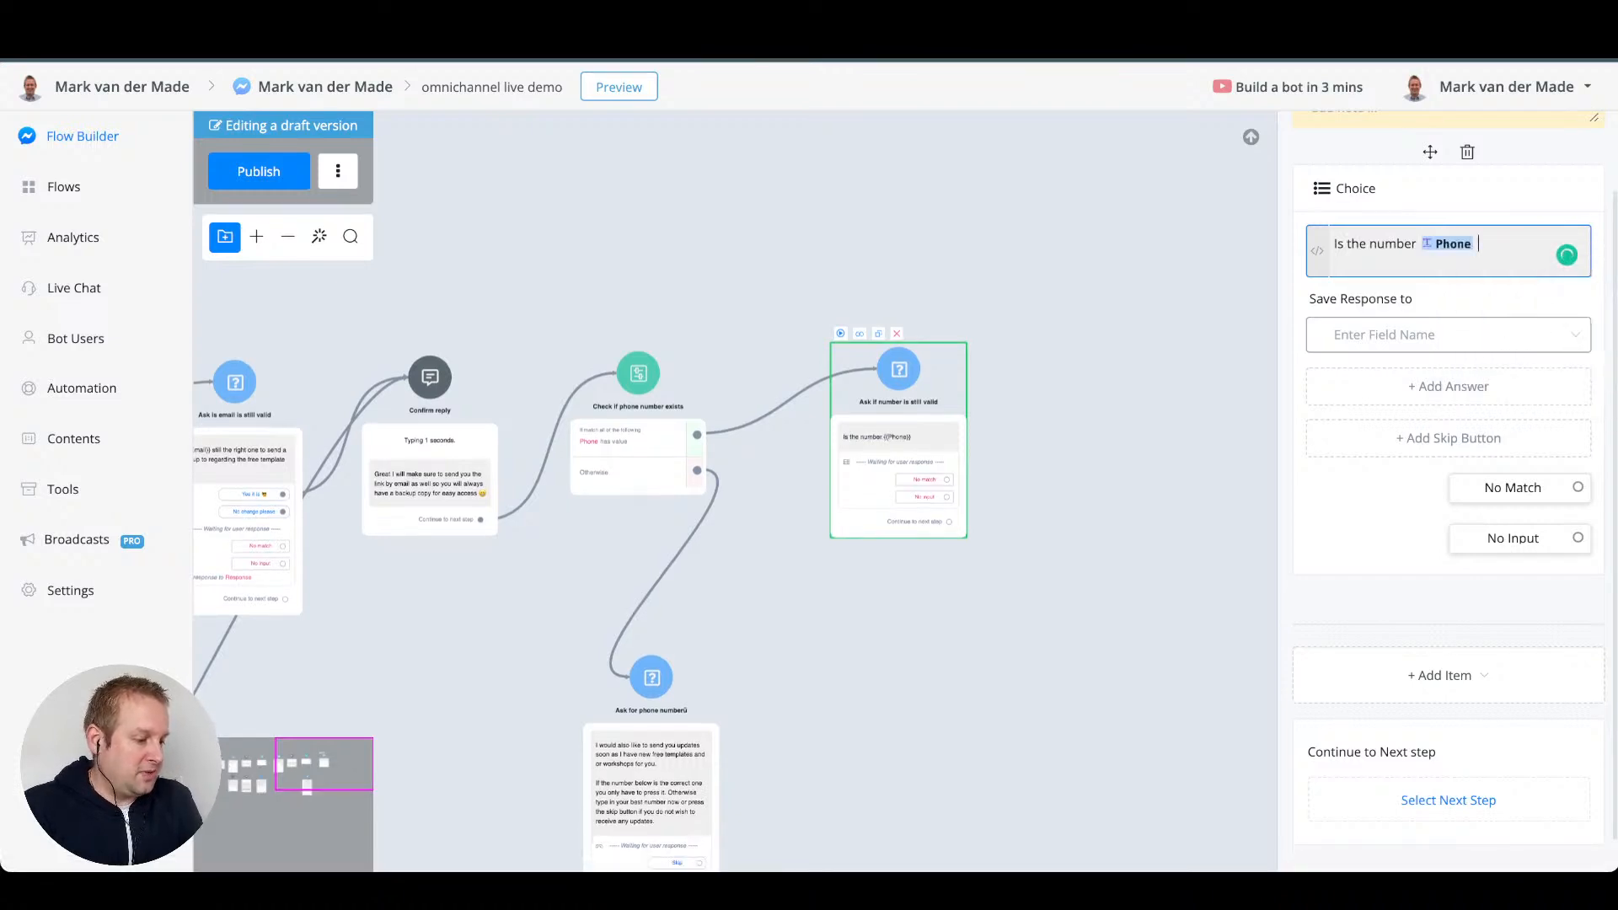
- Finish the question with "still the right one to send you updates on soon as I have new templates and workshops available for you?"
type("still the")
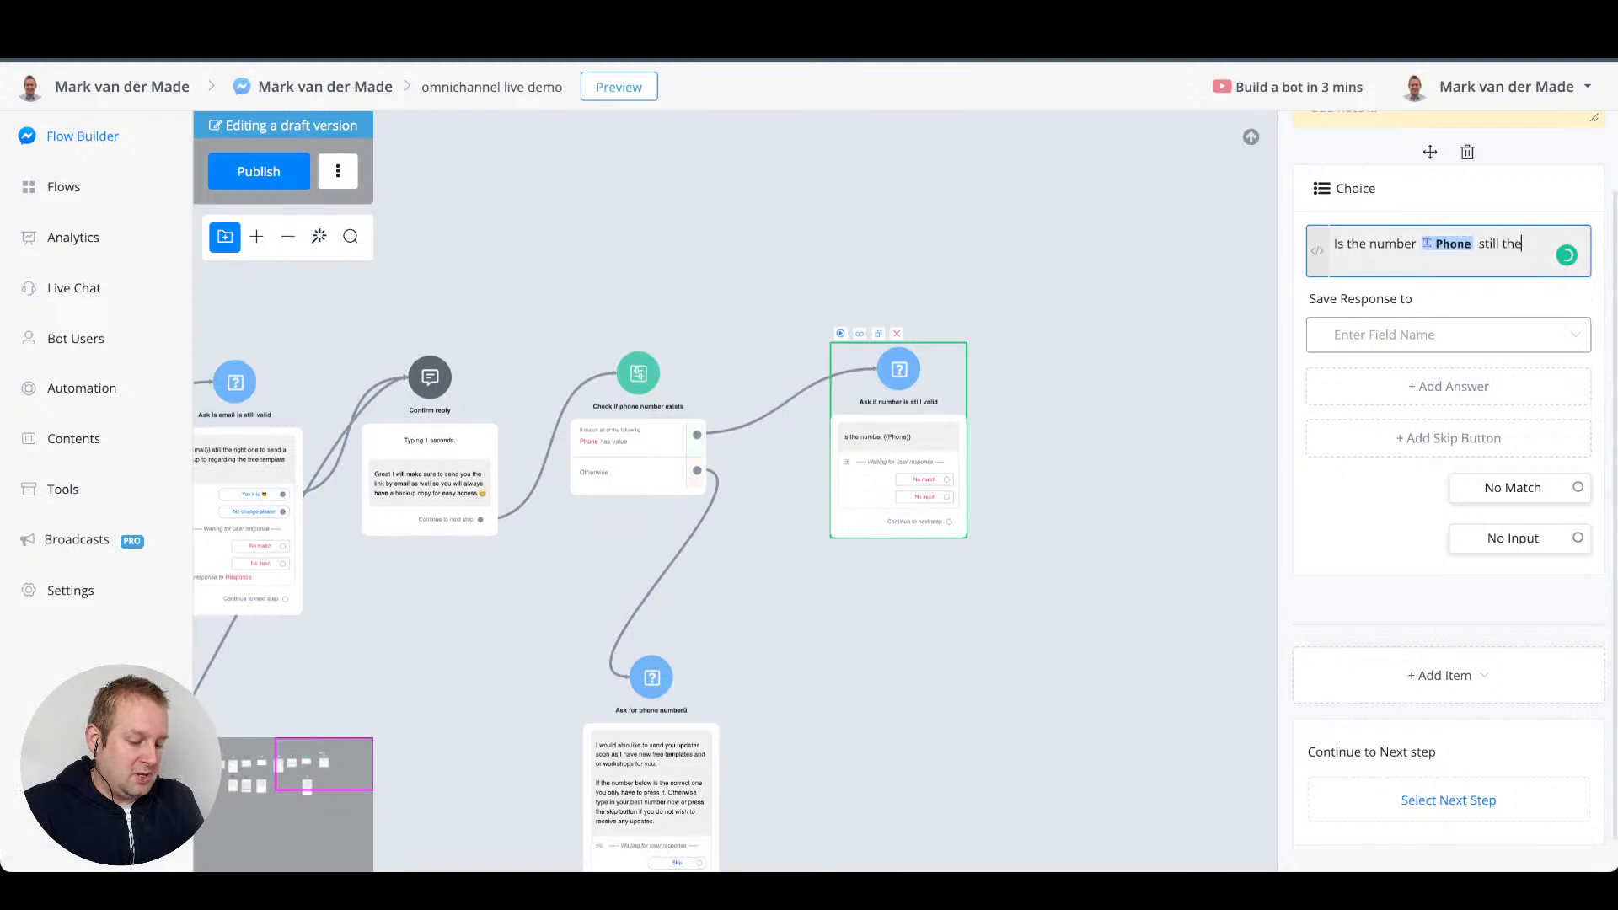
type(" right one to")
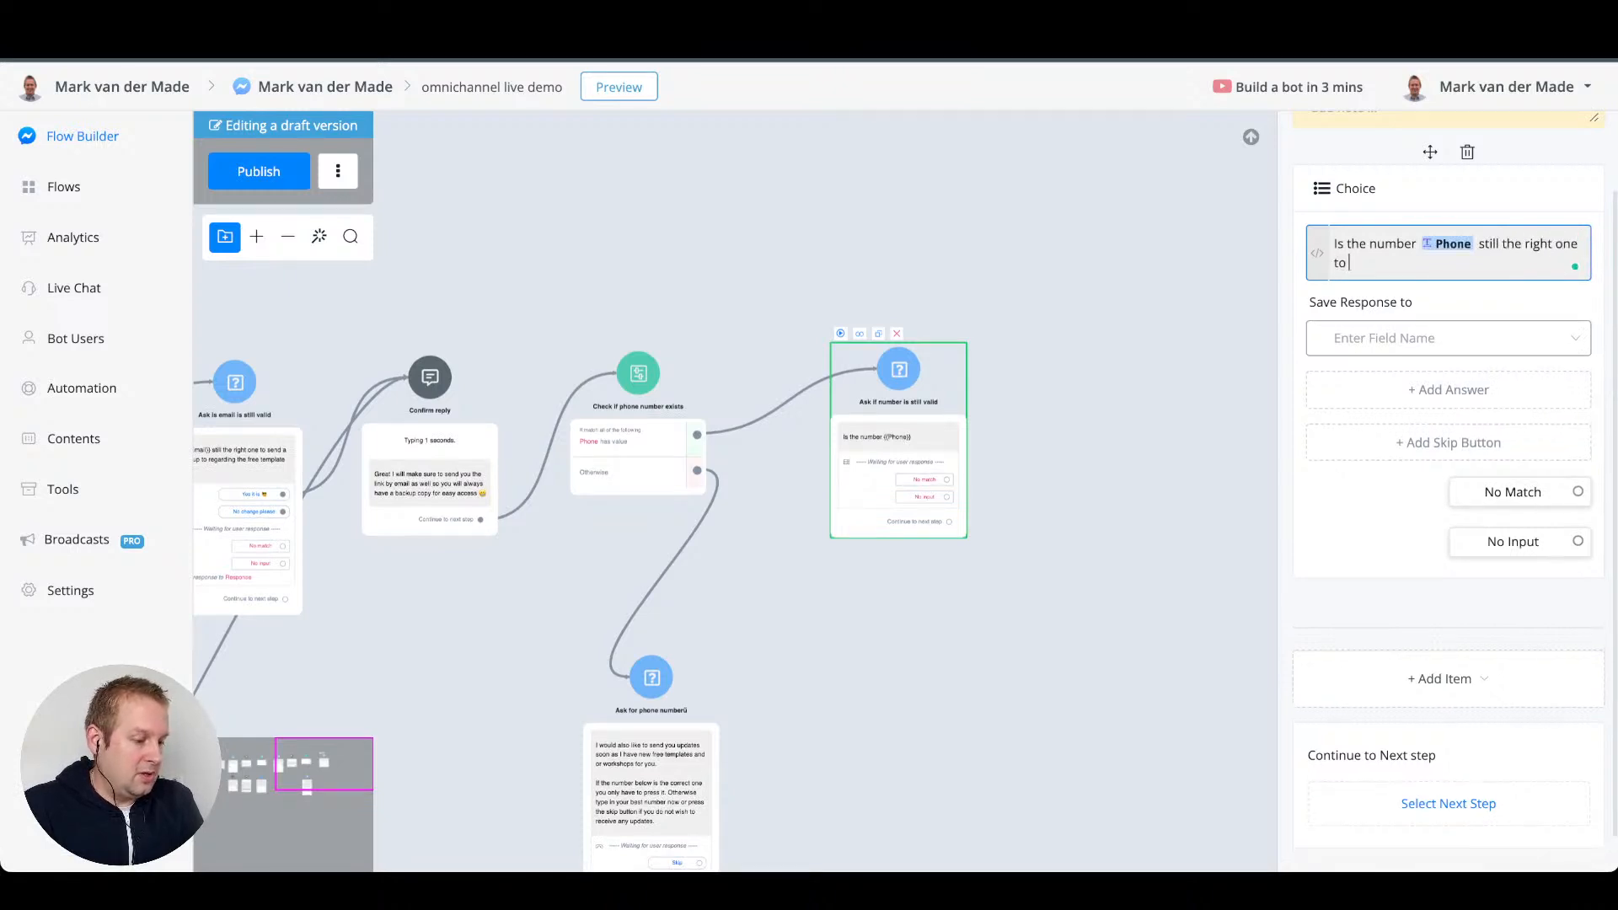
type(" send you updates on soon as I have")
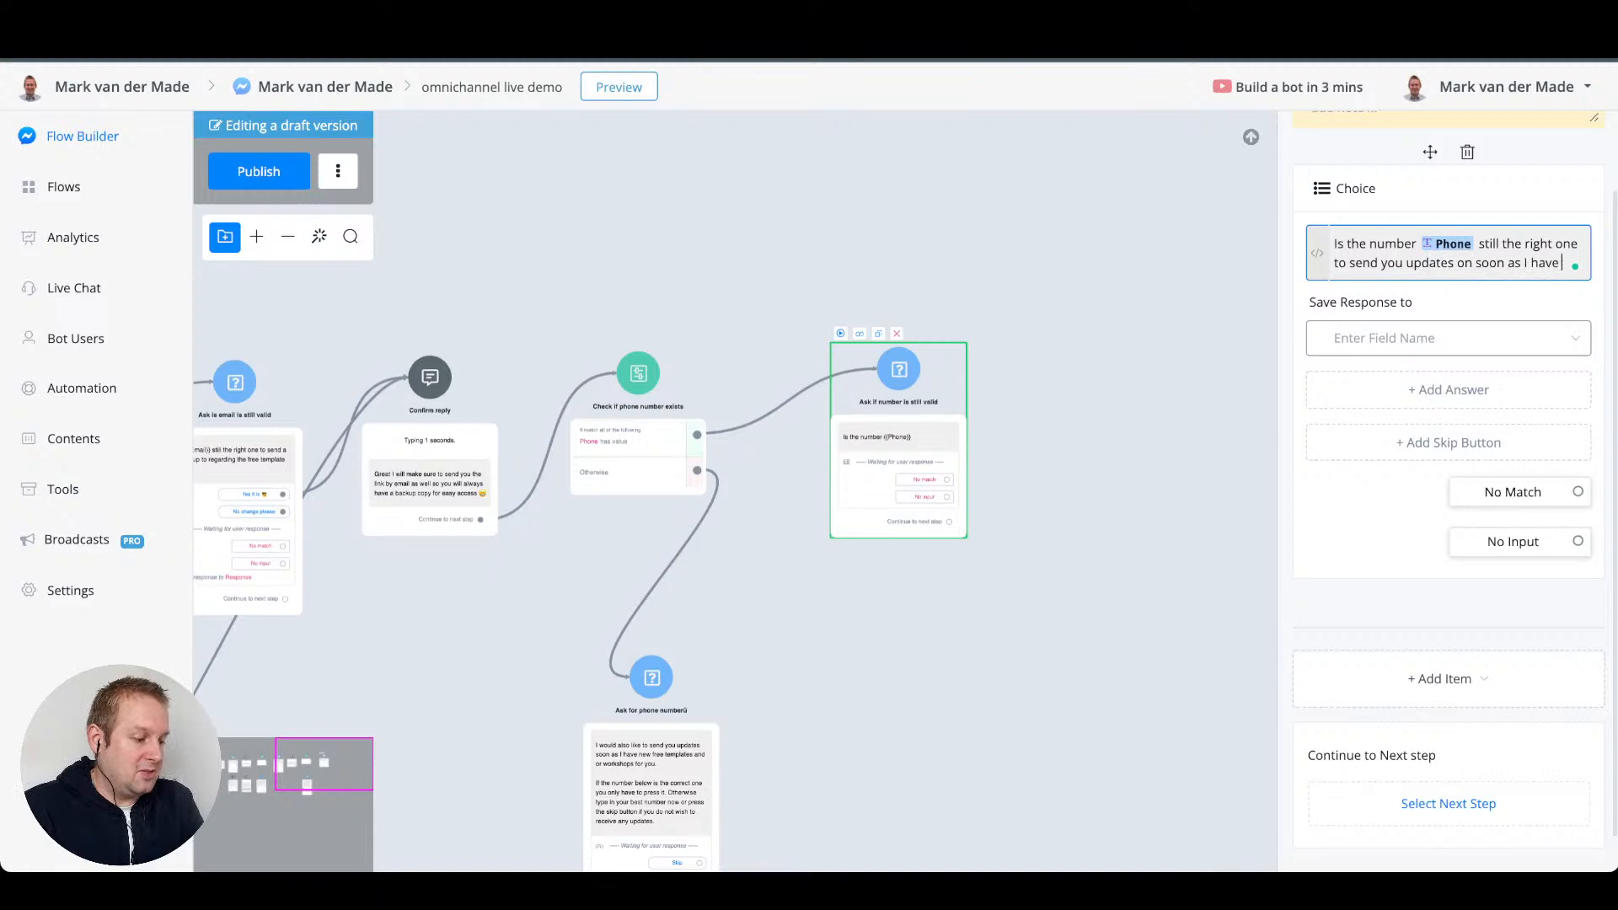
type(" new templates and w")
type("hops")
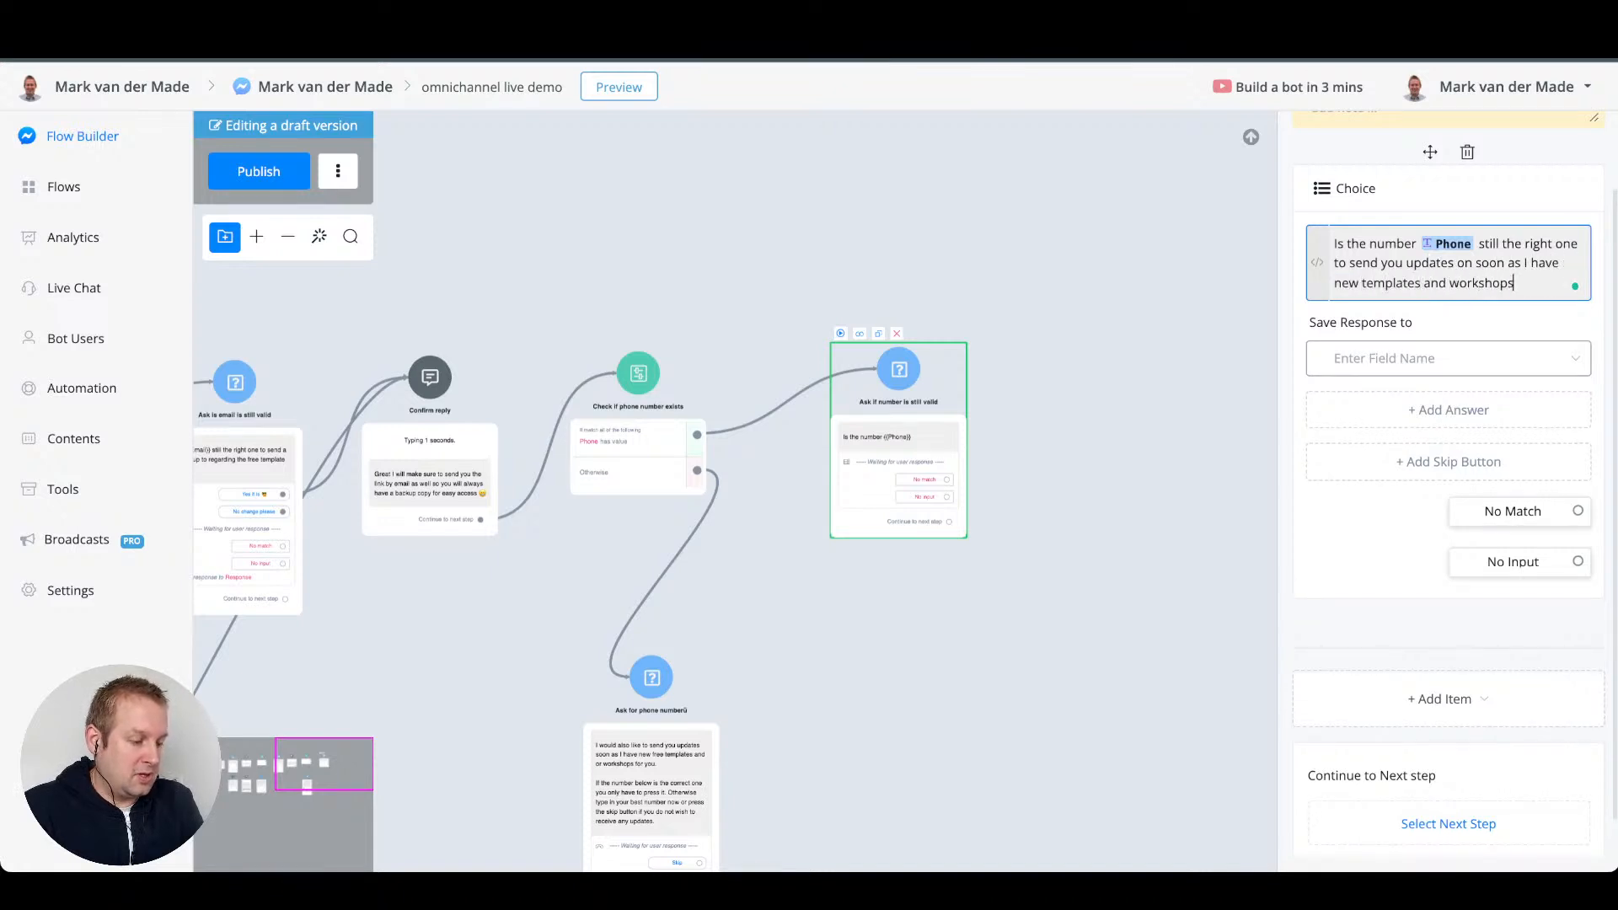
type(" available for you?")
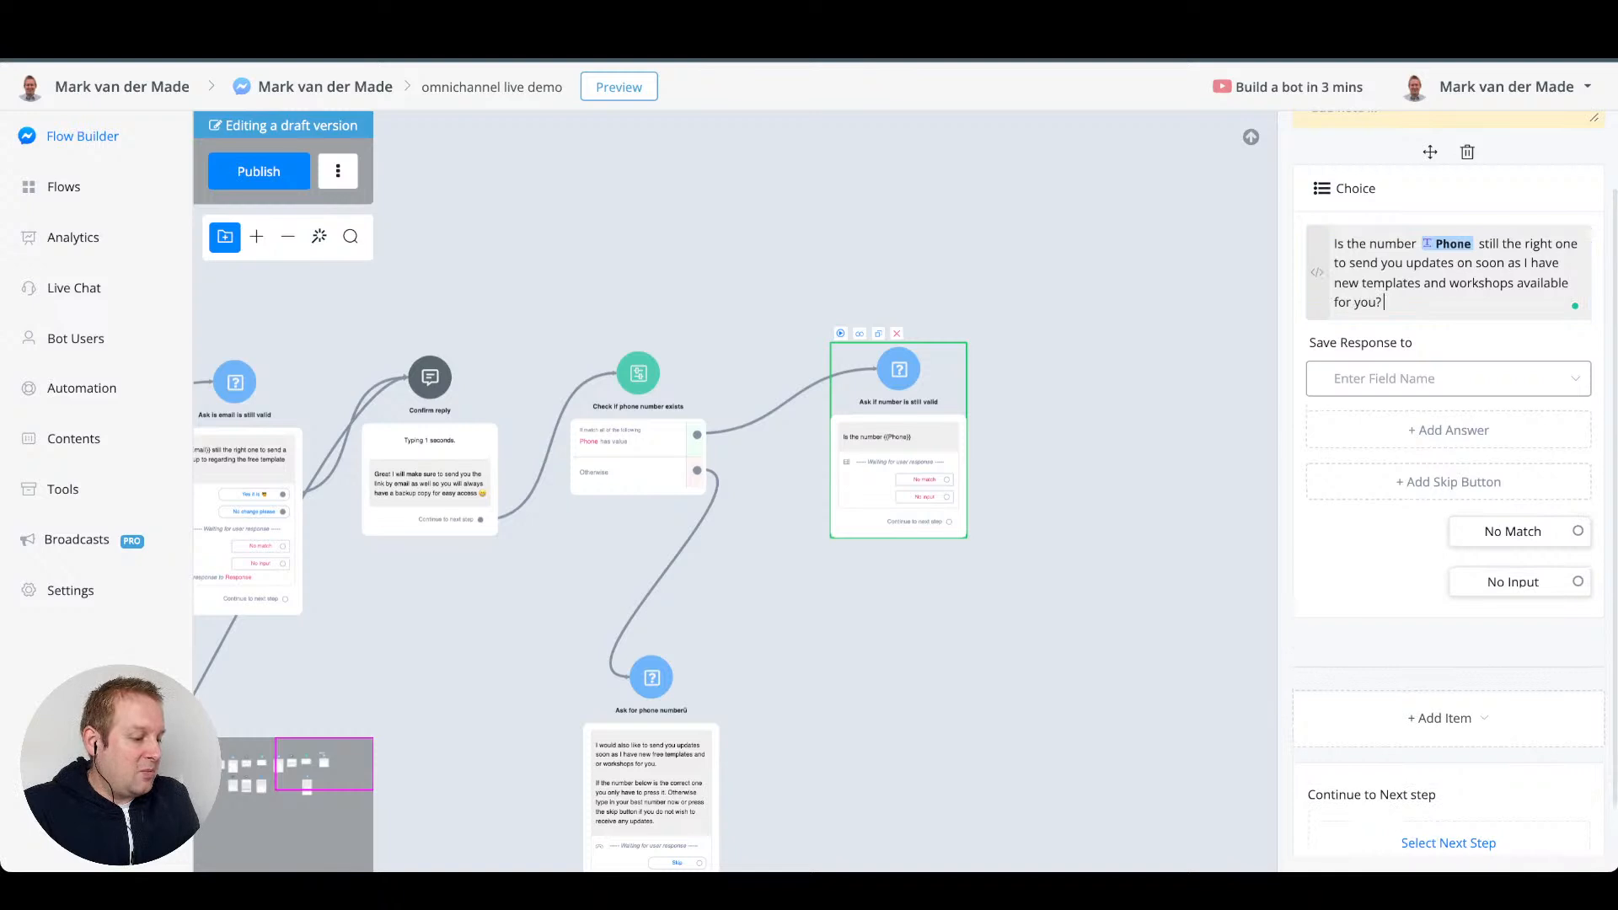
- Save the choice question's response to the Response field and add the answer "Yes it is" with a grinning emoji
left_click(1448, 378)
left_click(1372, 486)
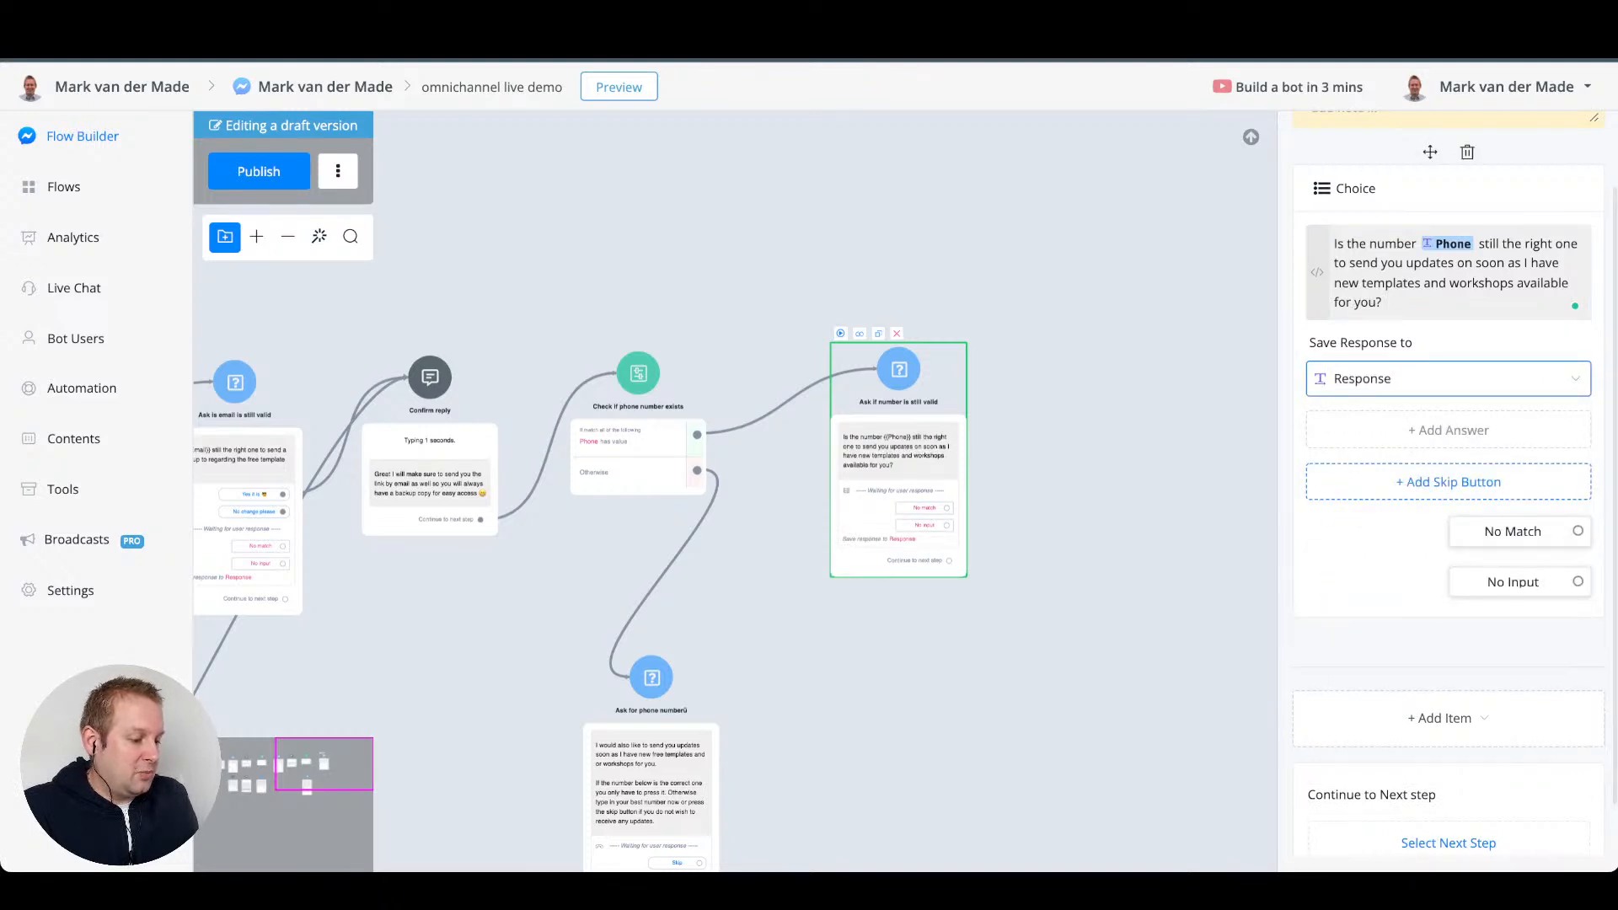
left_click(1447, 430)
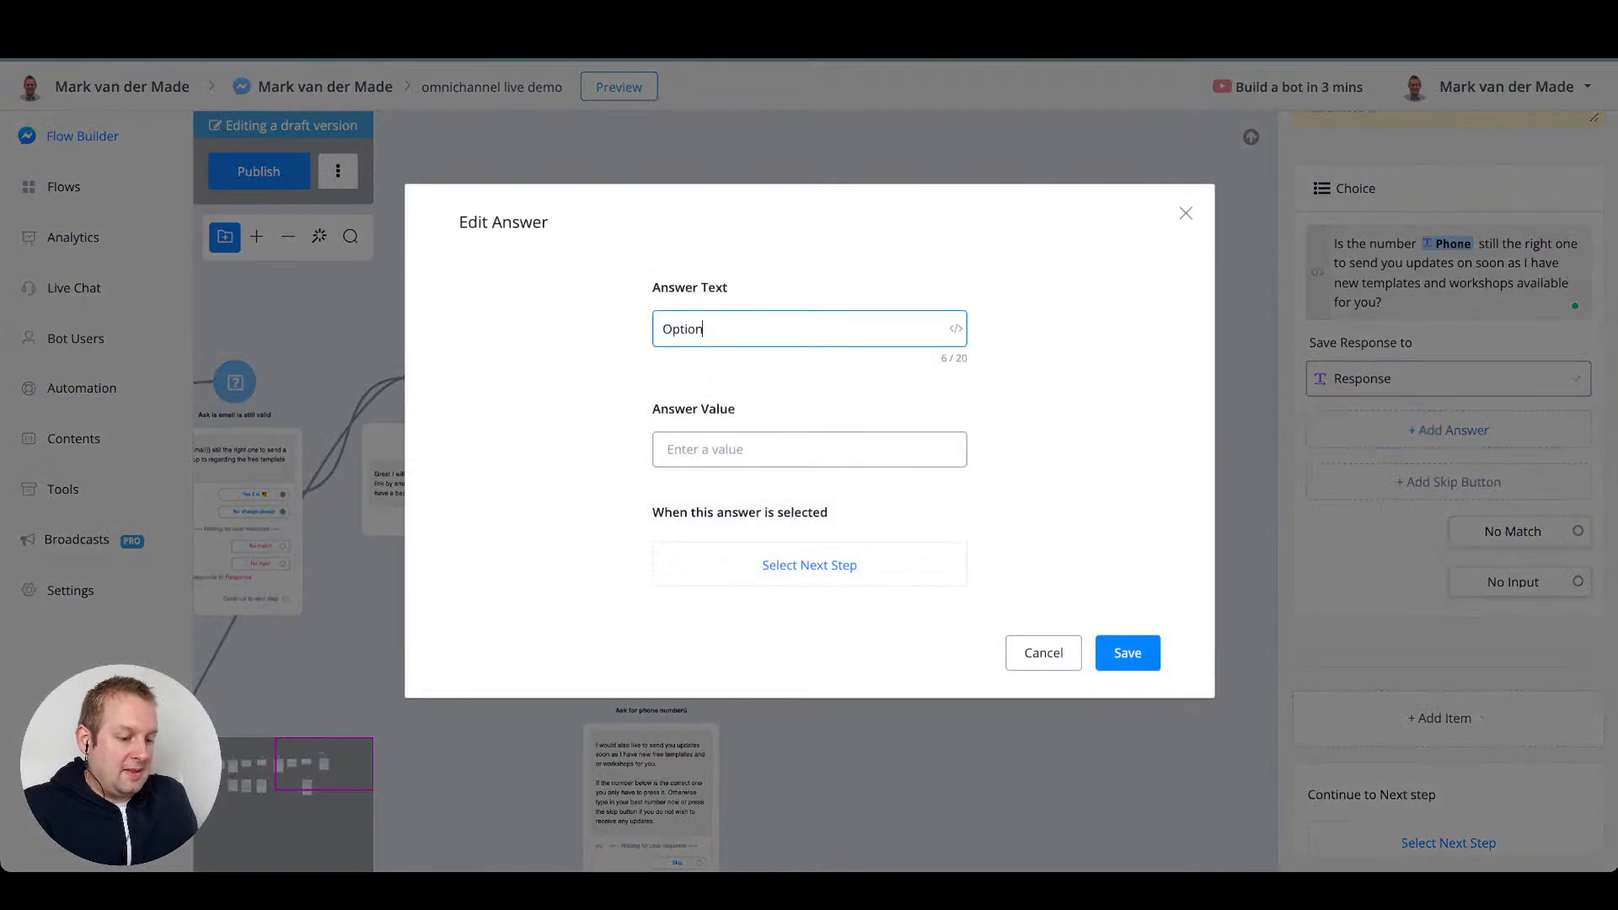
type("Yes it is")
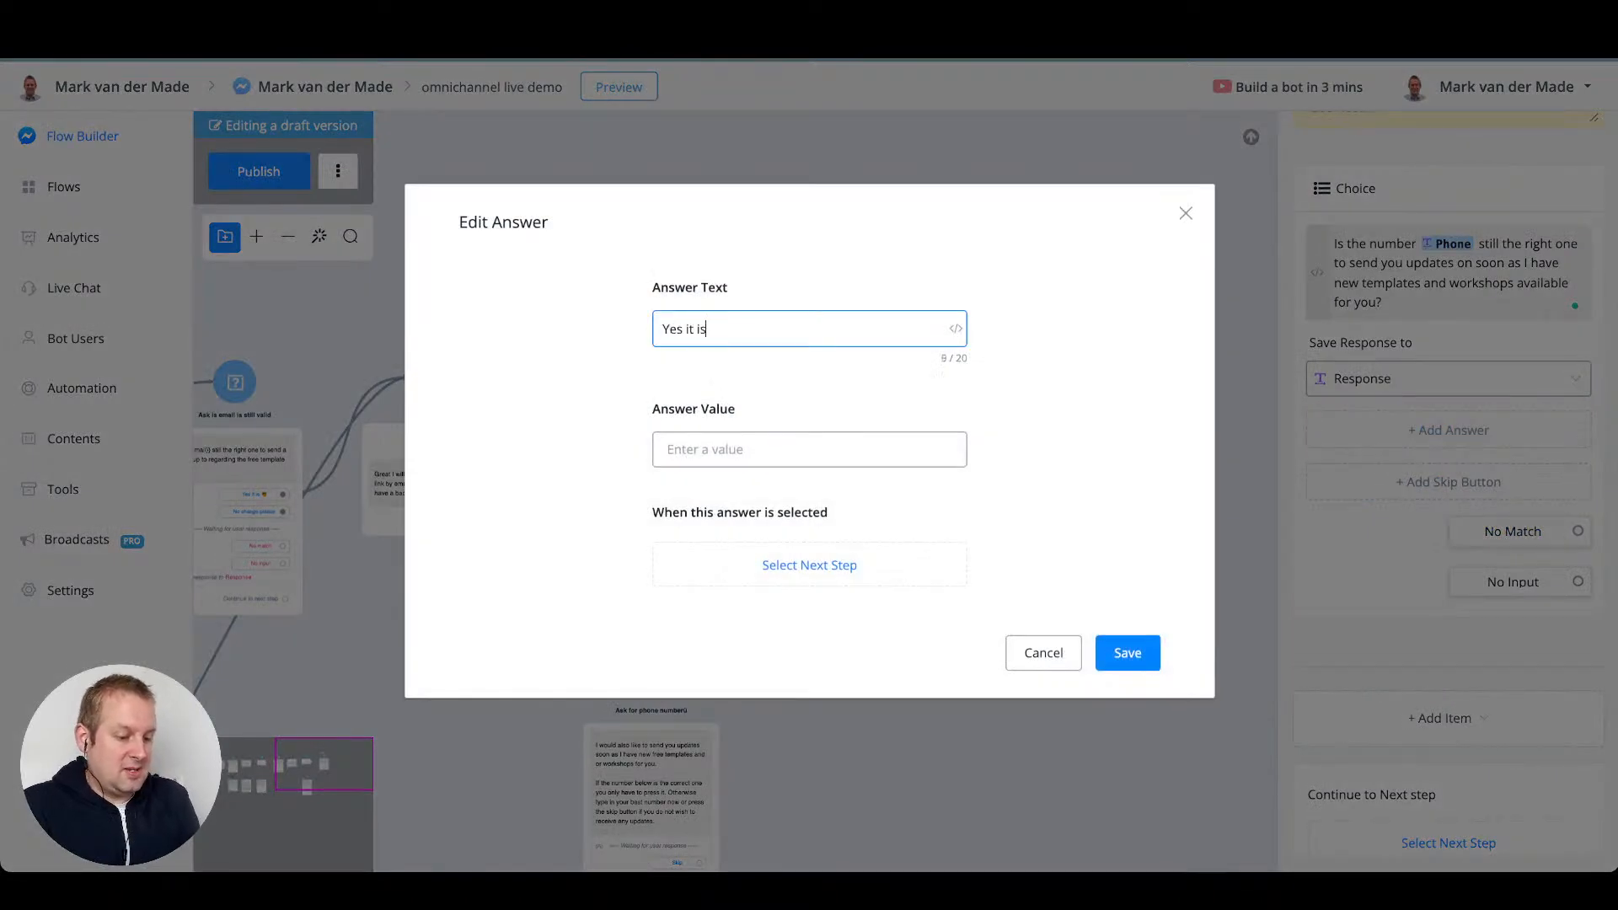
left_click(956, 329)
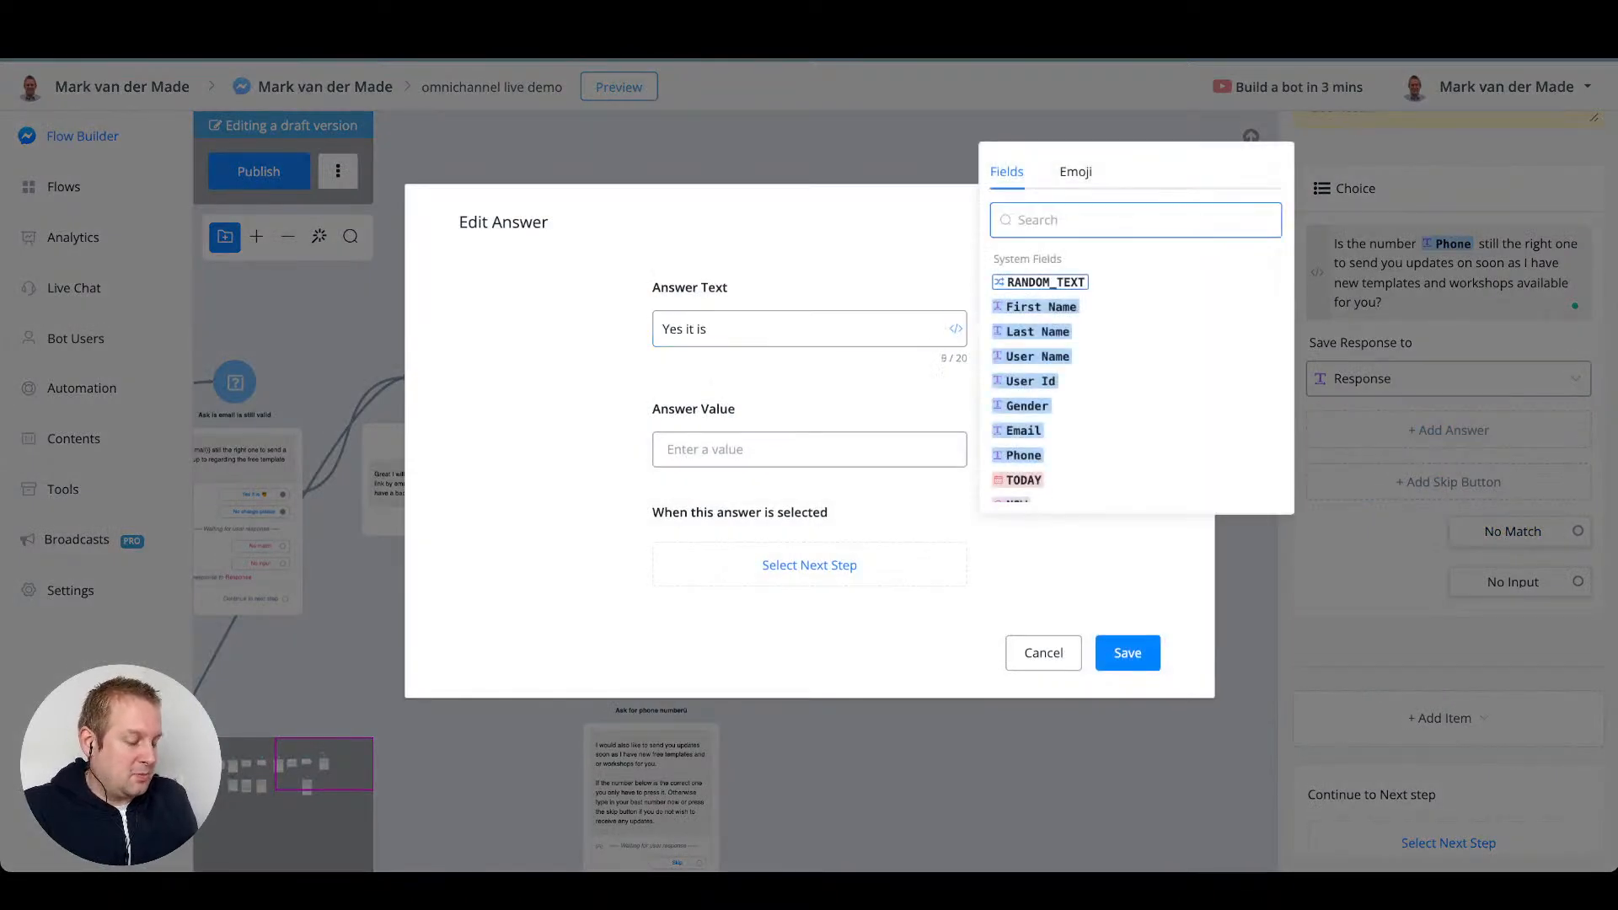
left_click(1075, 171)
left_click(1192, 295)
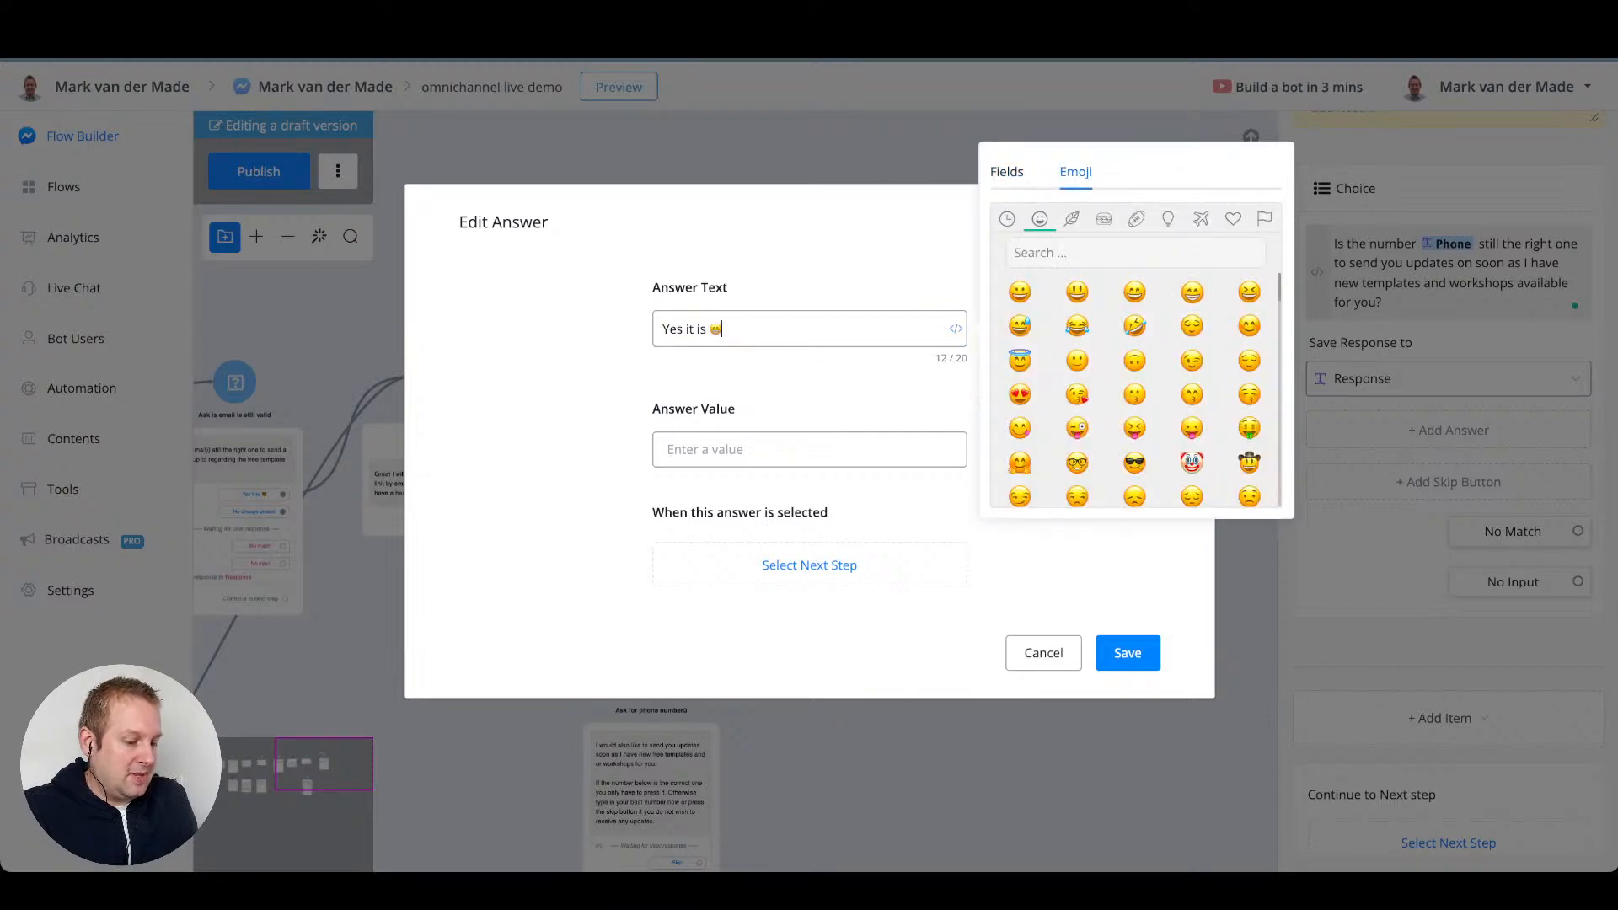
left_click(1128, 653)
- Add a second answer "No change please" and connect it to the existing phone number question step
left_click(1448, 473)
key("ctrl+a")
type("No change please")
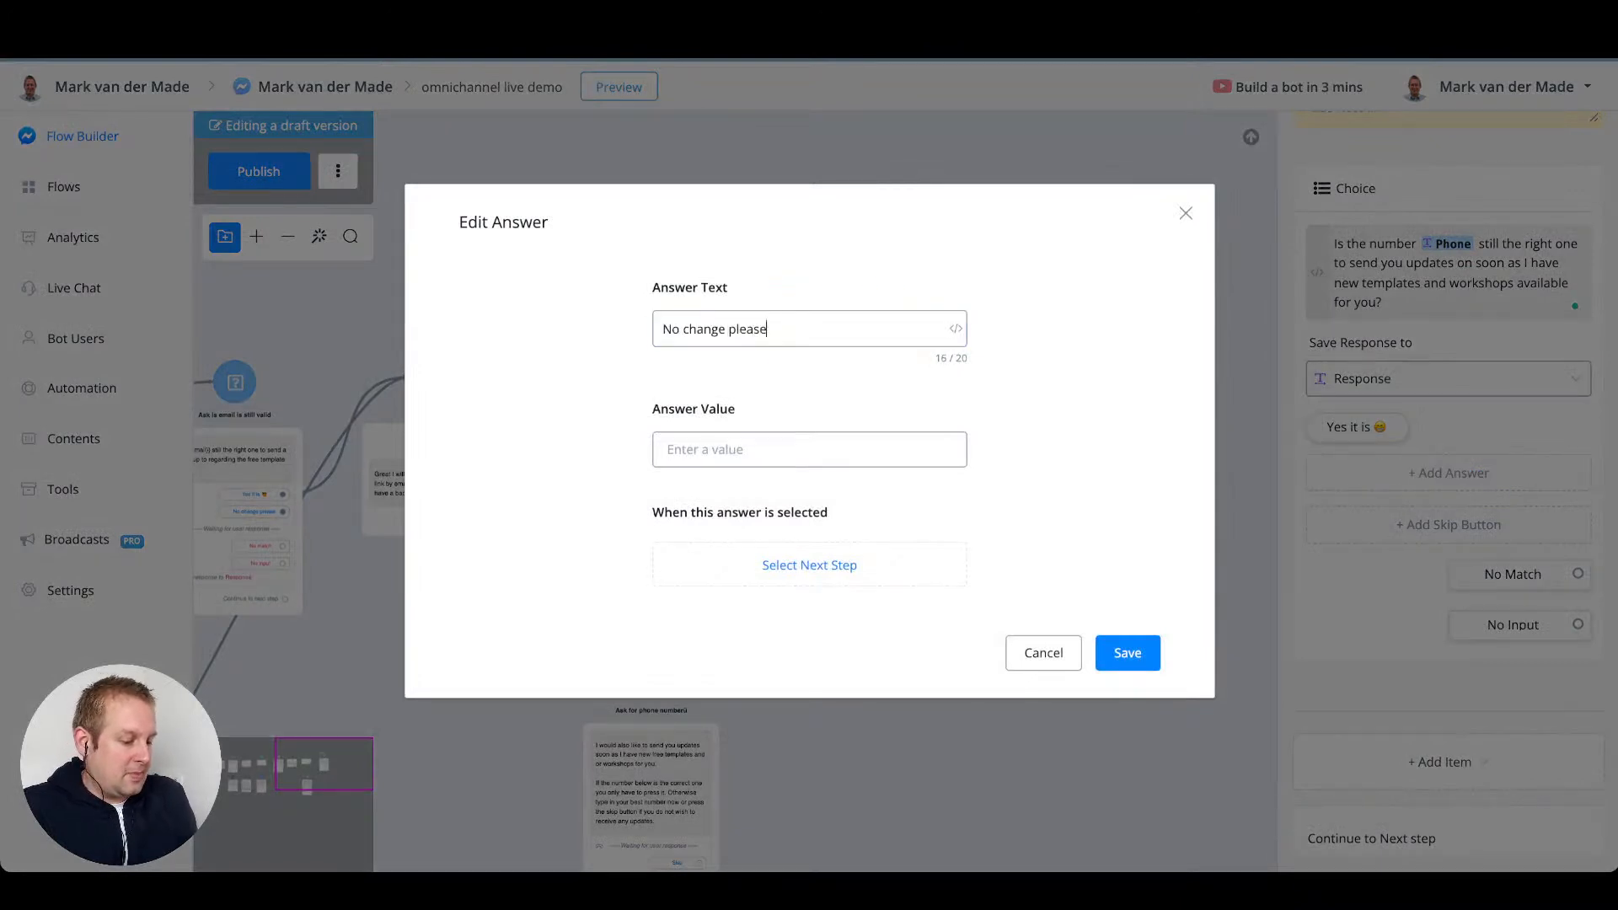
left_click(1127, 653)
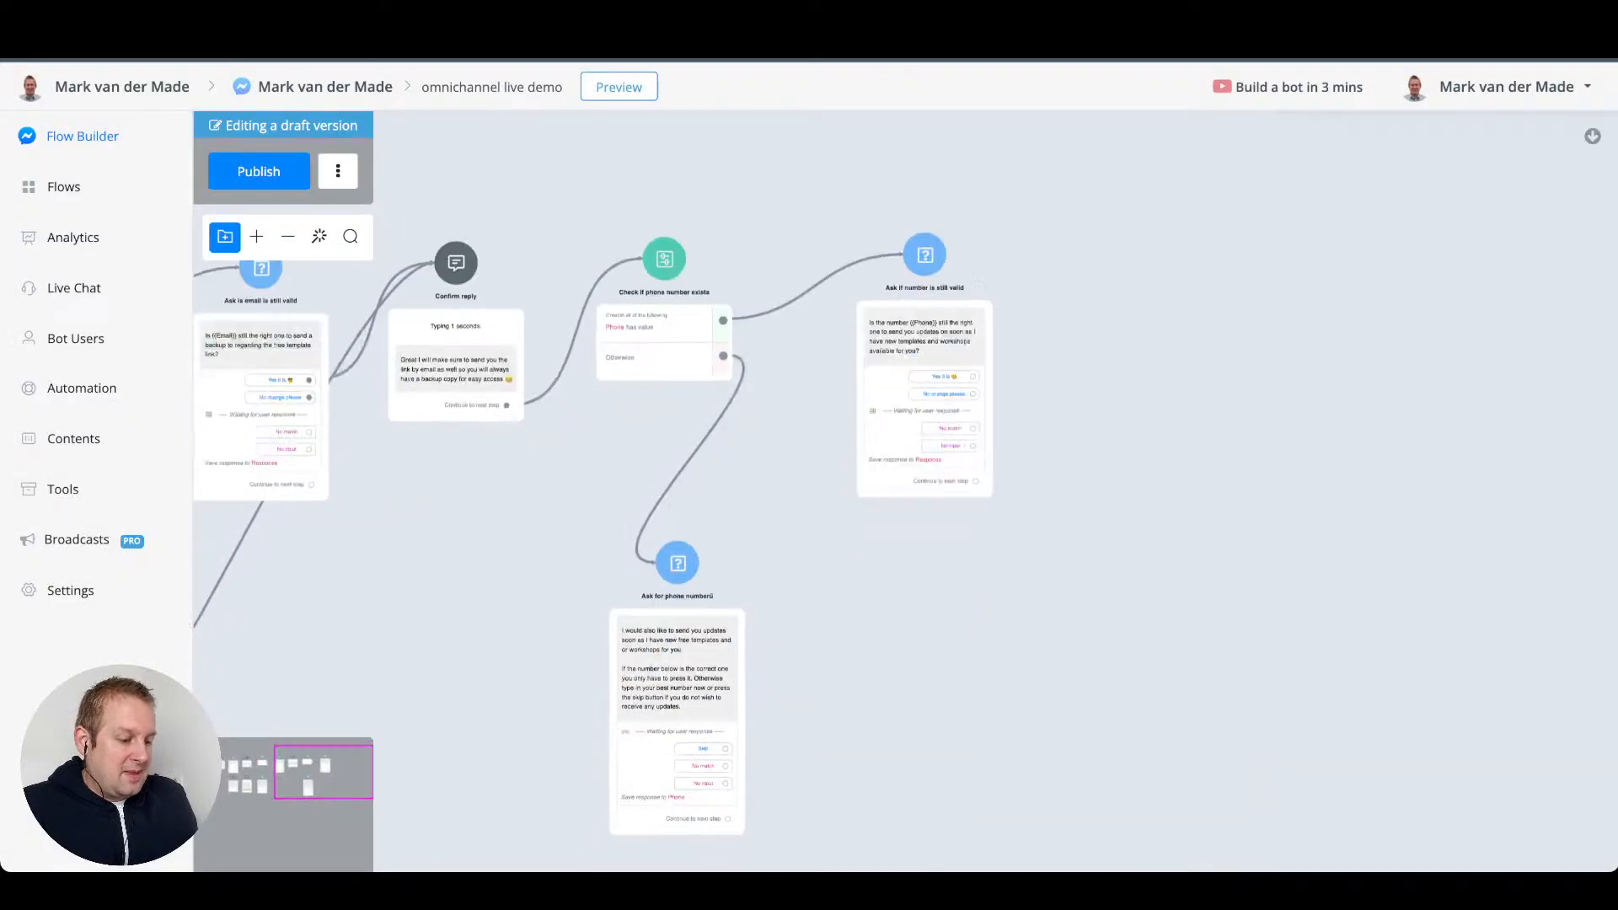
mouse_move(982, 274)
left_mouse_down()
mouse_move(1045, 274)
mouse_move(687, 443)
left_mouse_up()
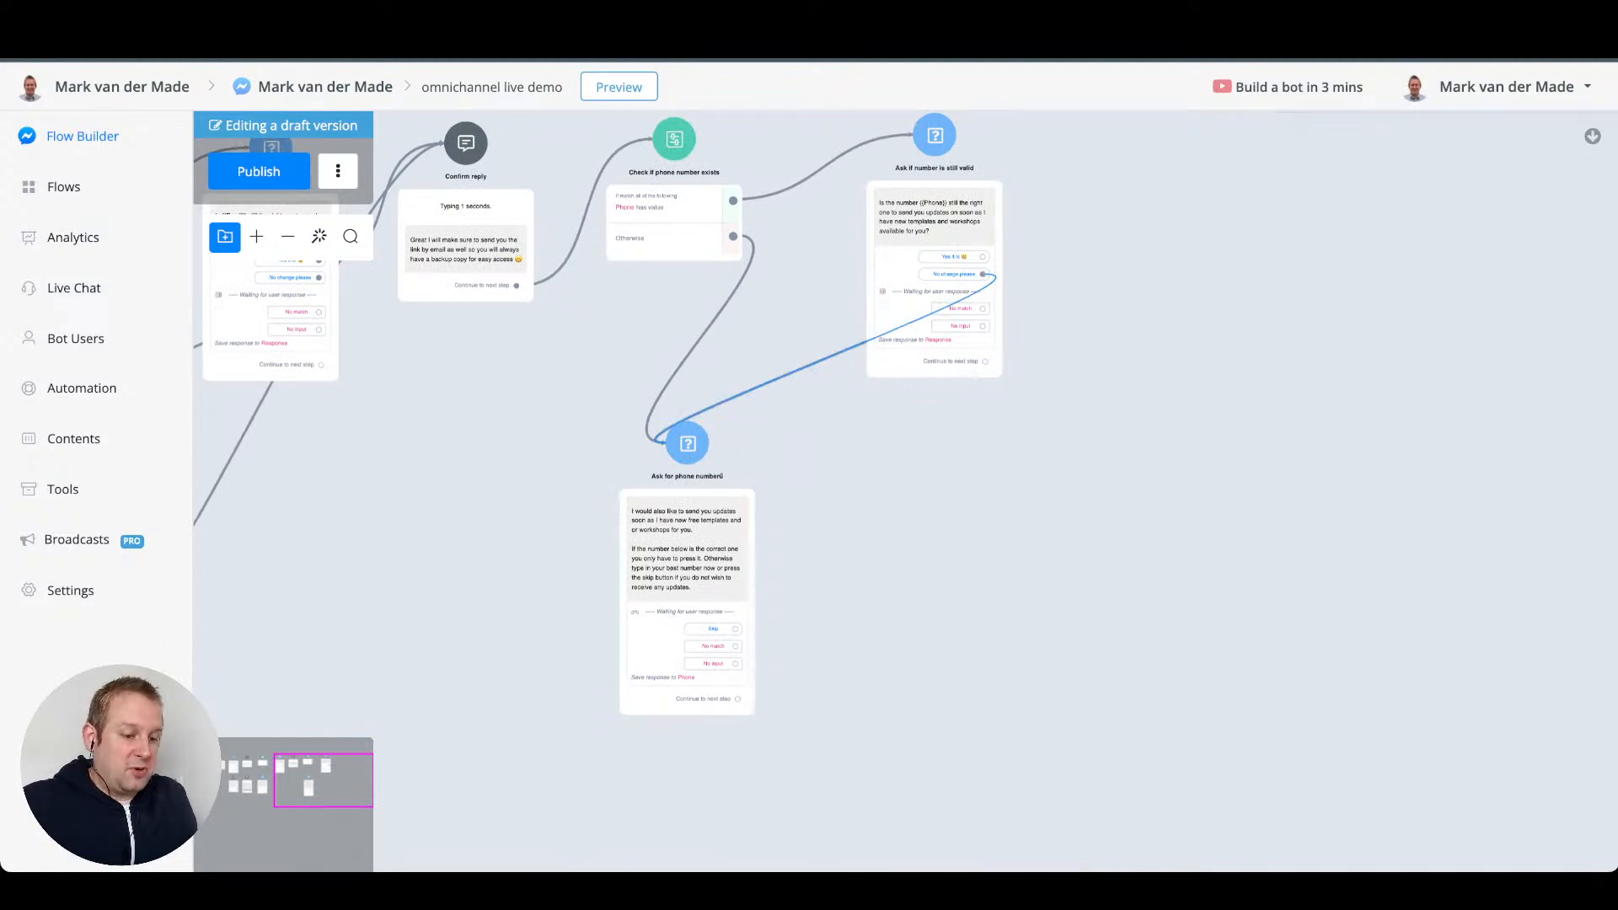
- Connect the Skip button of the phone number question to a new Send Message step placed beside it
left_click_drag(944, 523, 875, 519)
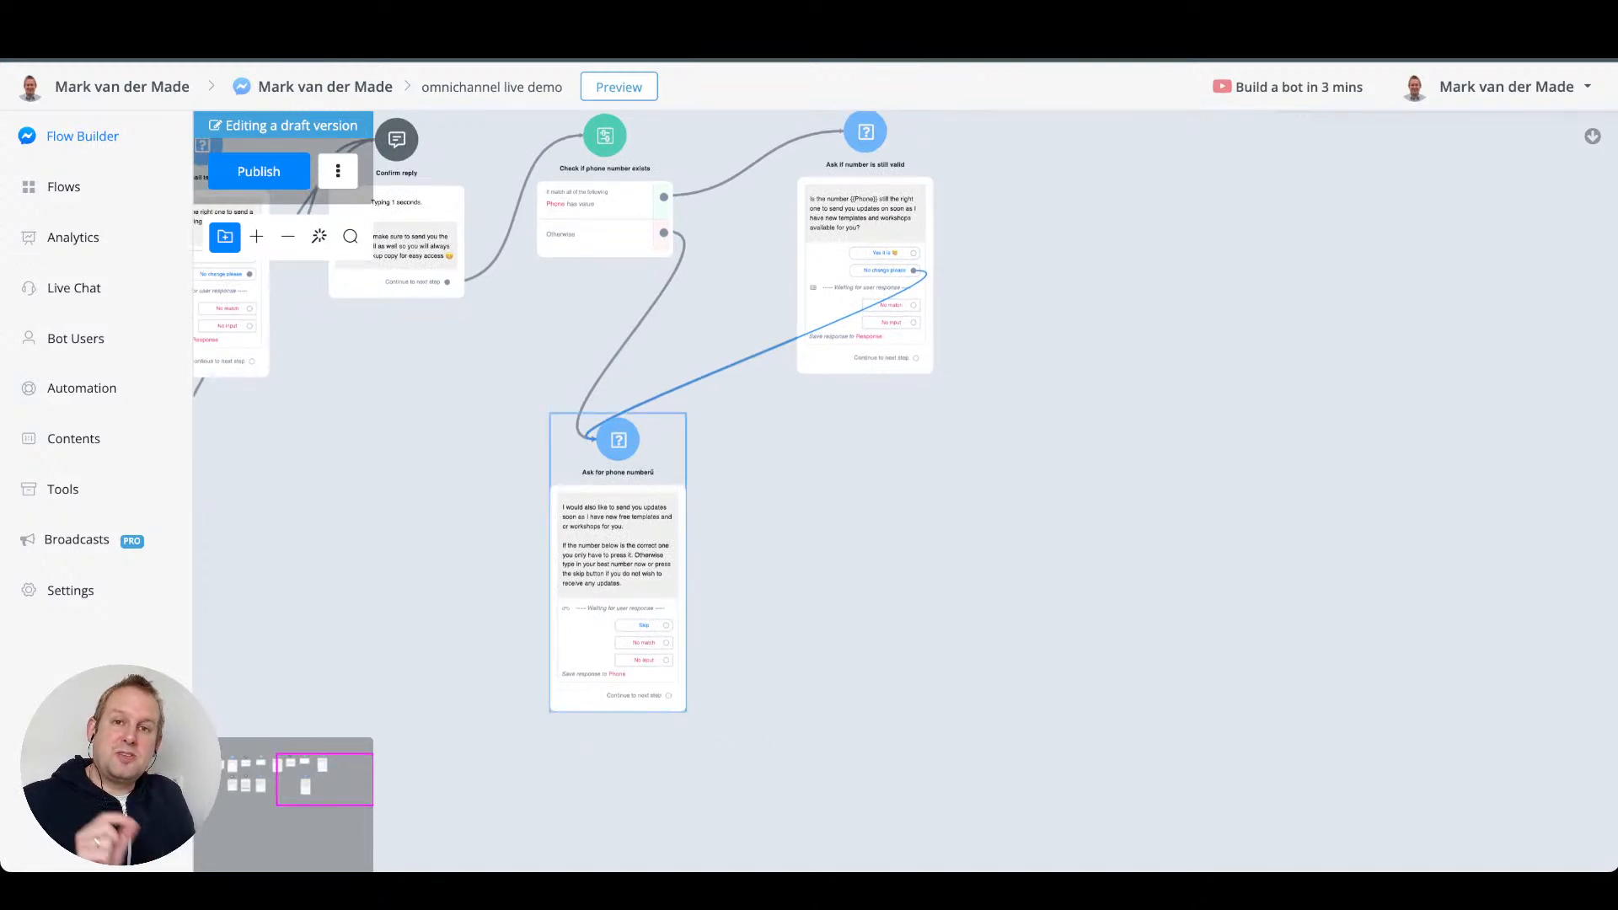
scroll(682, 623, "up", 5)
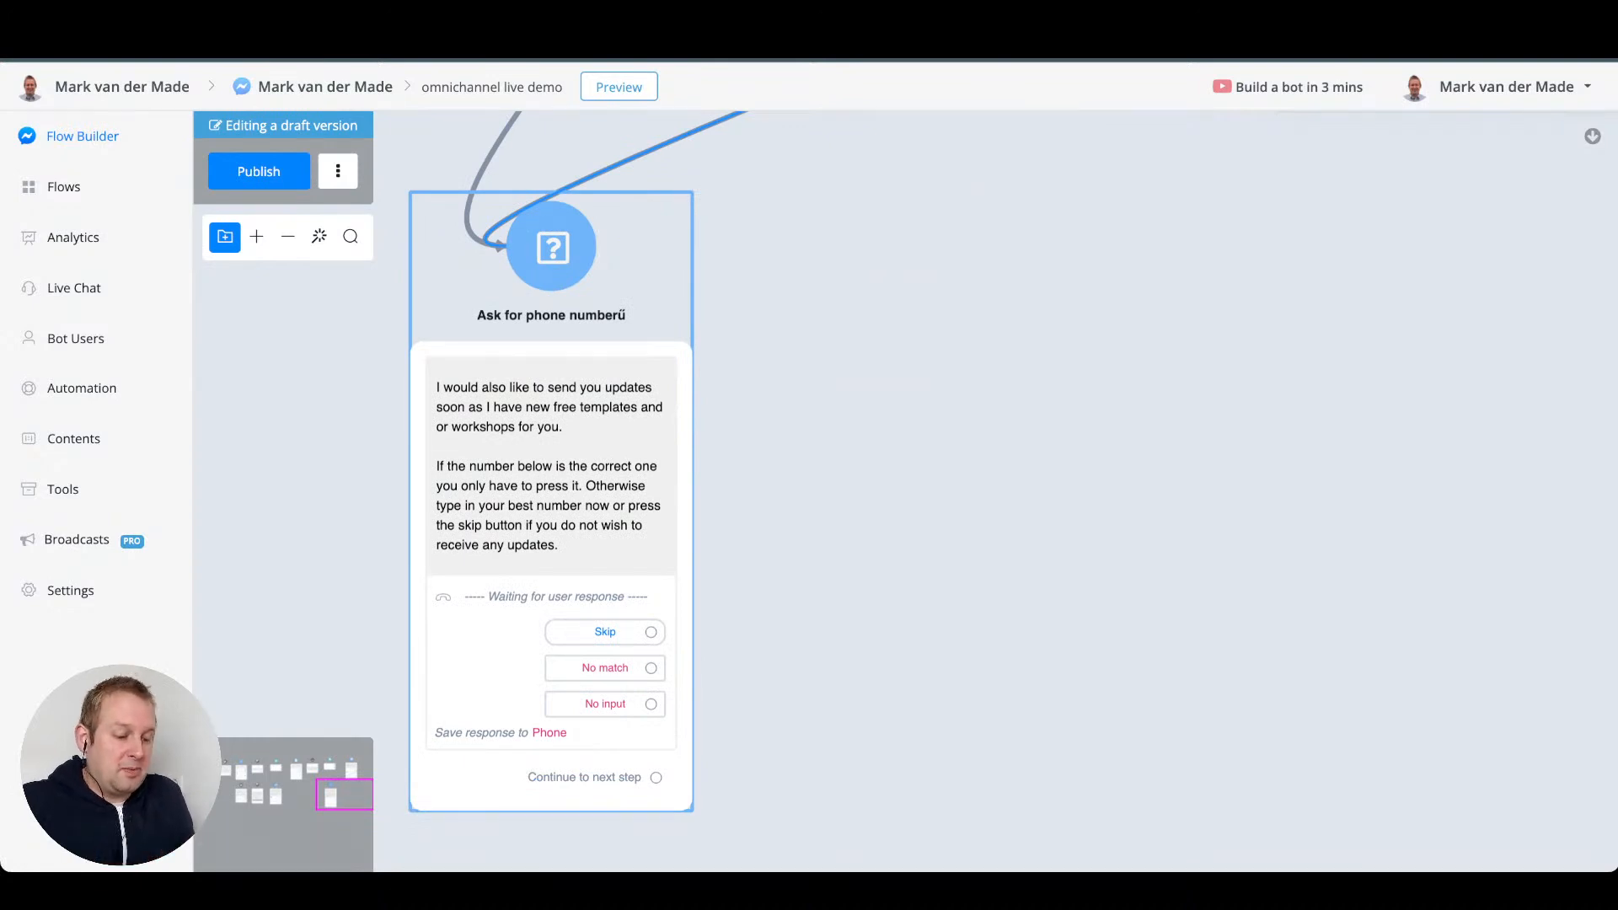
left_click_drag(650, 632, 842, 357)
left_click(922, 405)
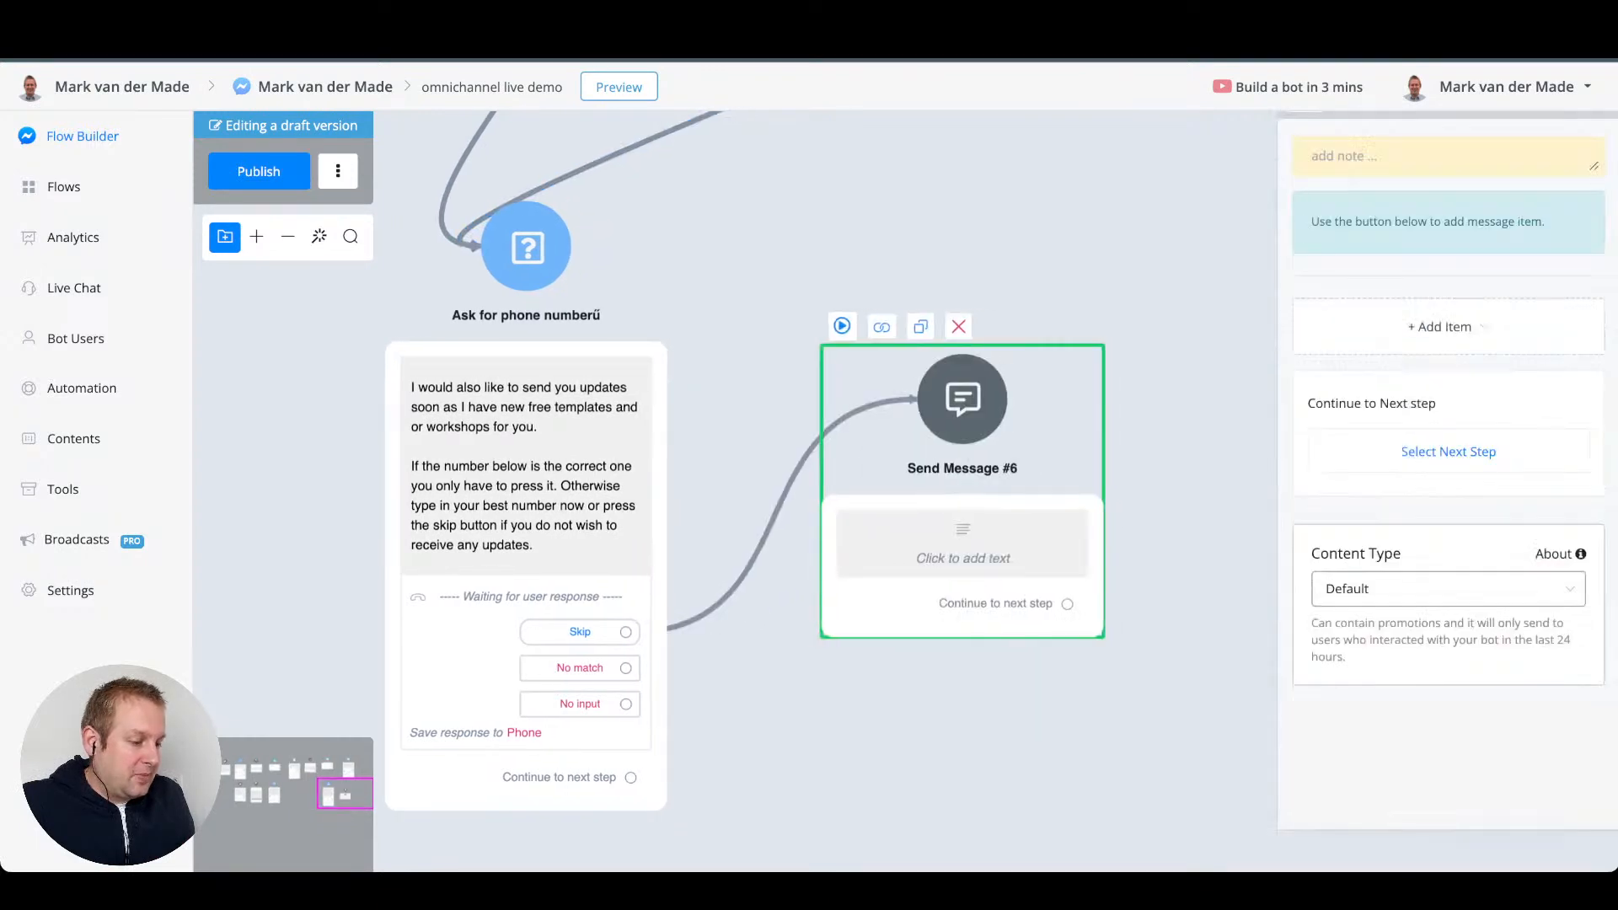
- Rename the new message step as "Confirm reply" and align it level with the phone number question
triple_click(1395, 136)
type("Con")
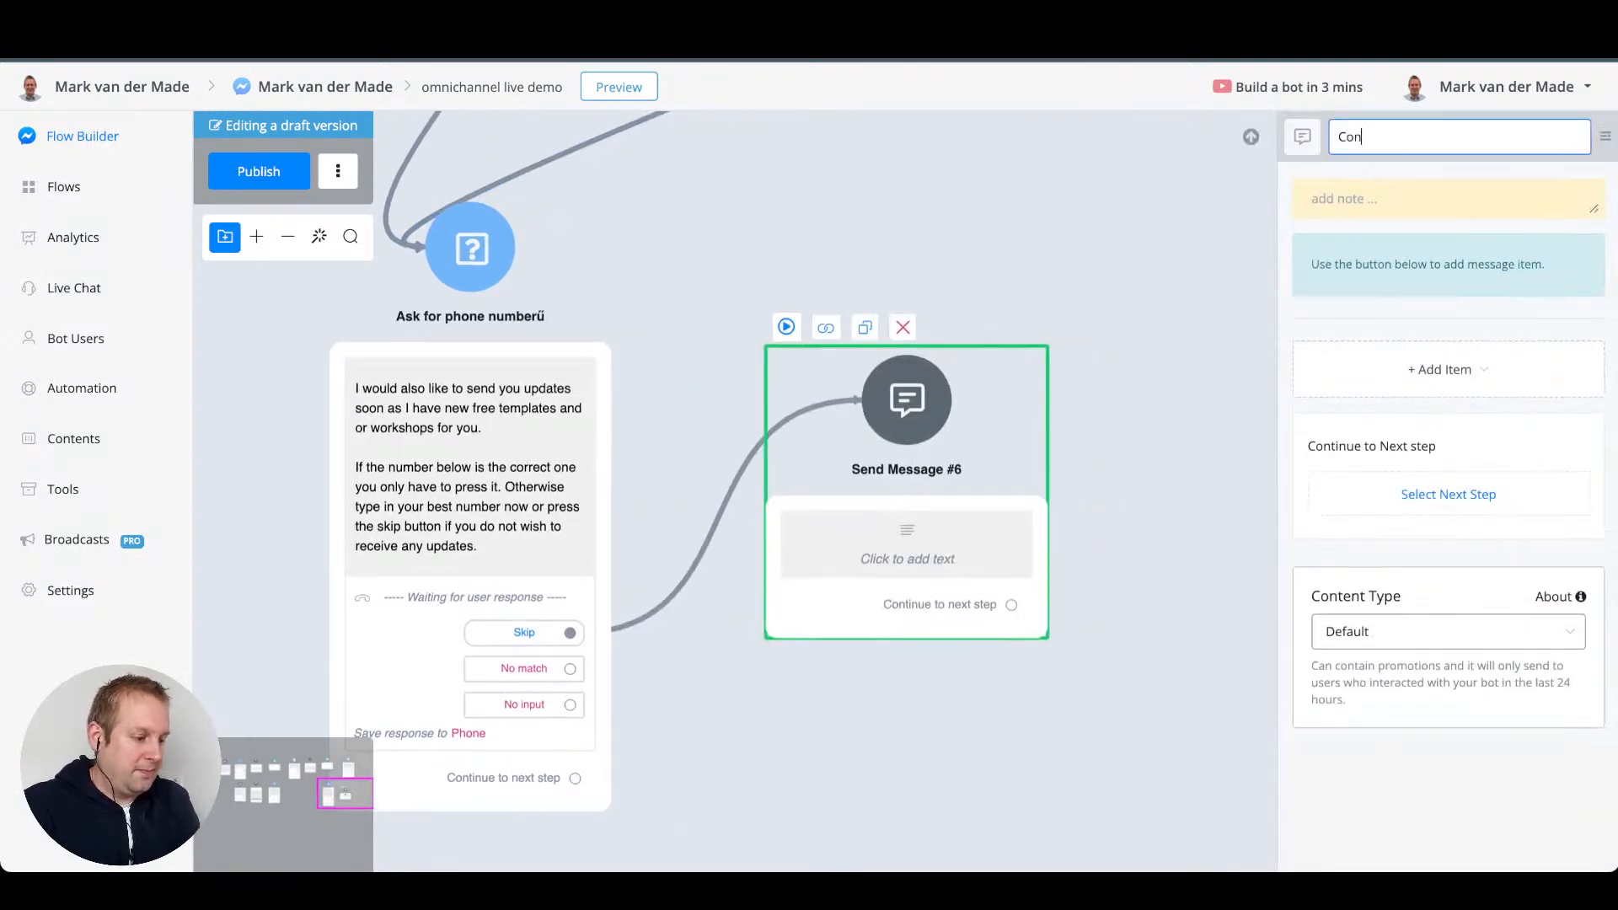
type("firm reply")
key("Return")
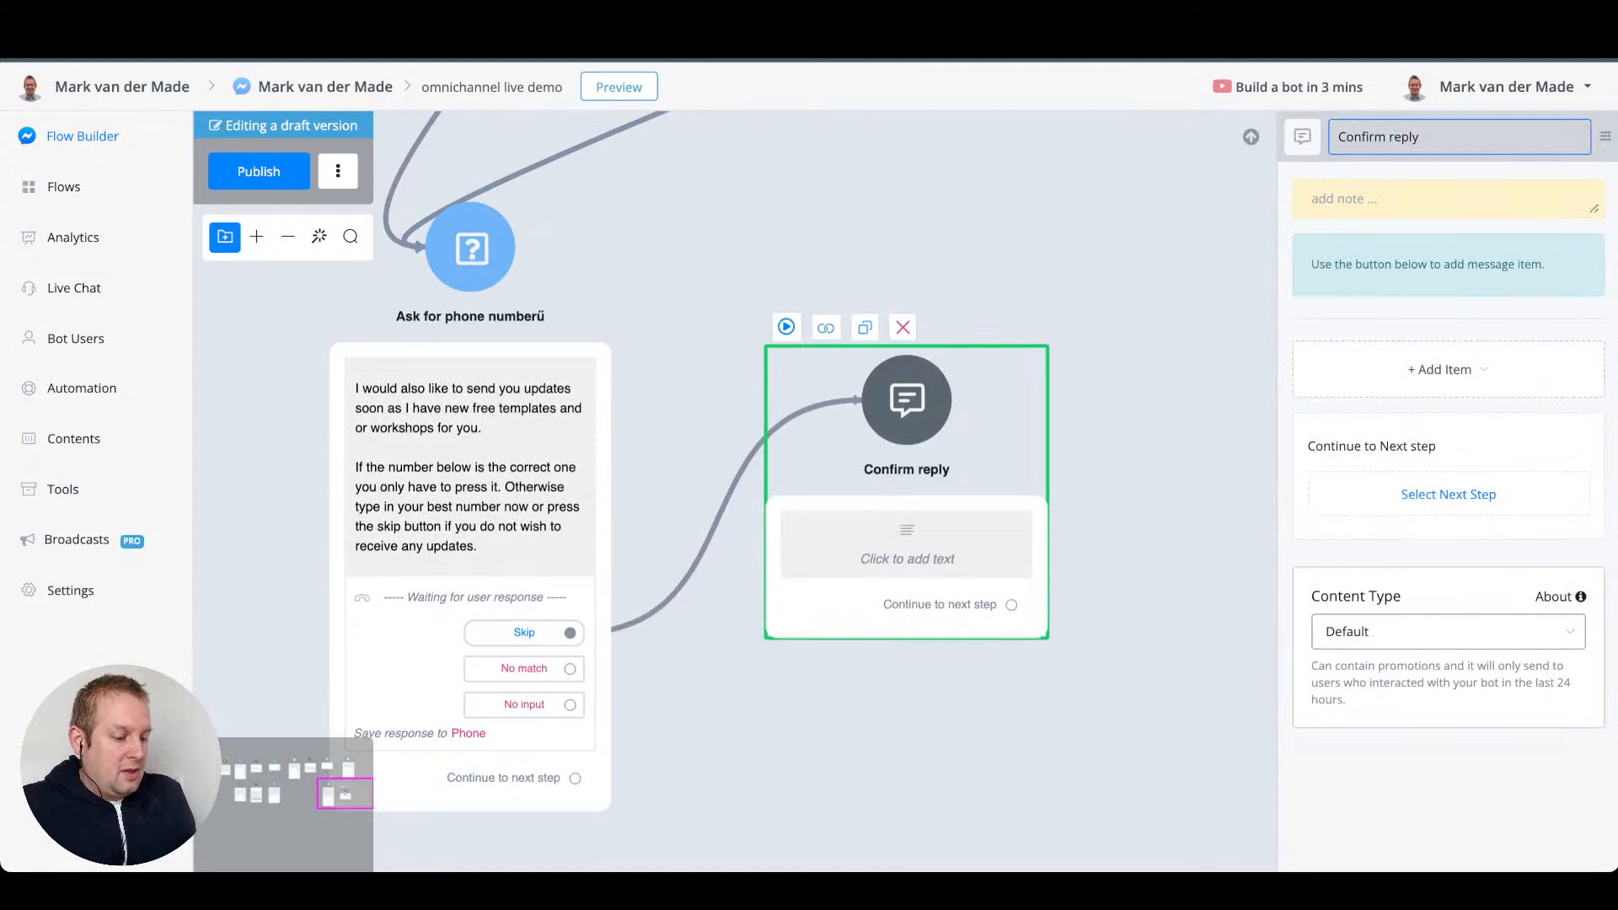
left_click_drag(907, 400, 866, 247)
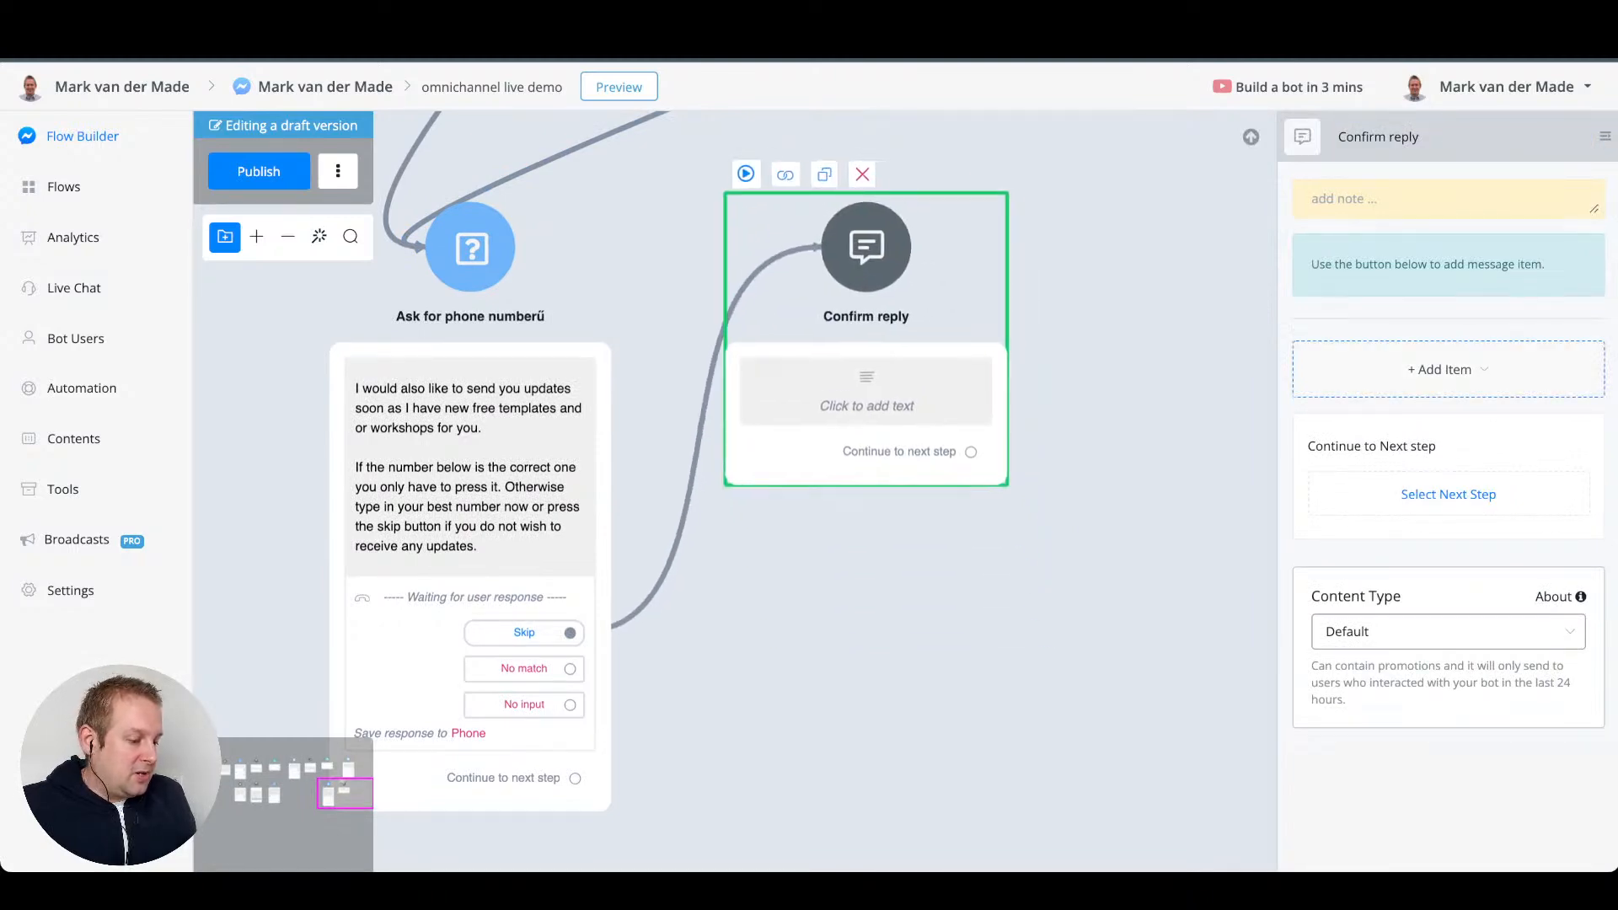
- Add a 1-second Typing item followed by a Text item to the new Confirm reply message
left_click(1439, 369)
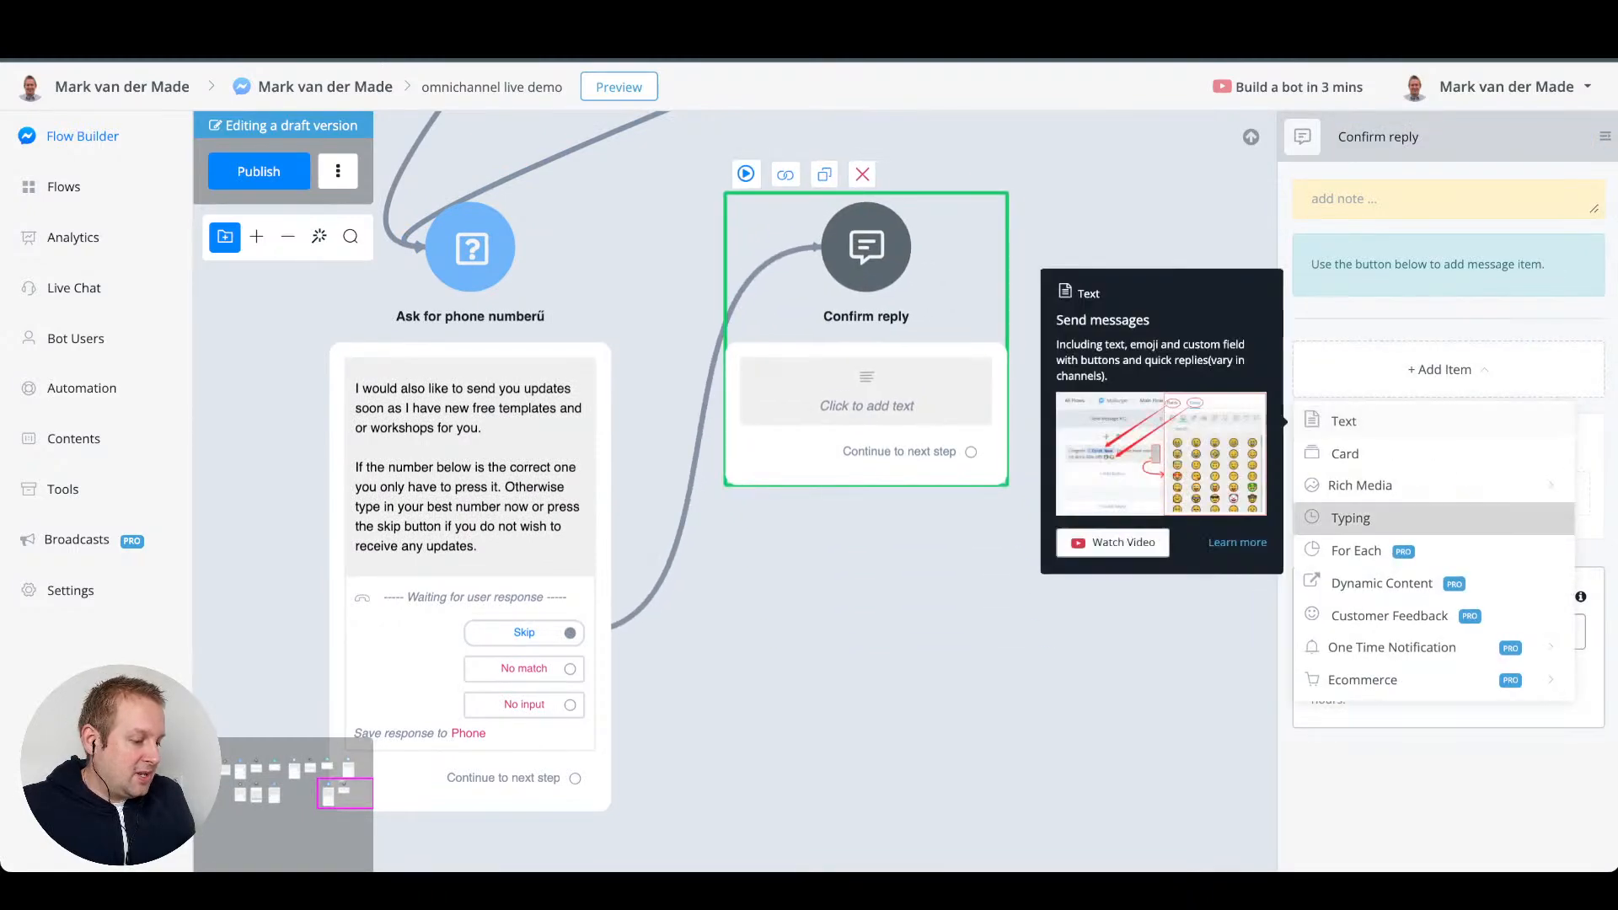
left_click(1350, 518)
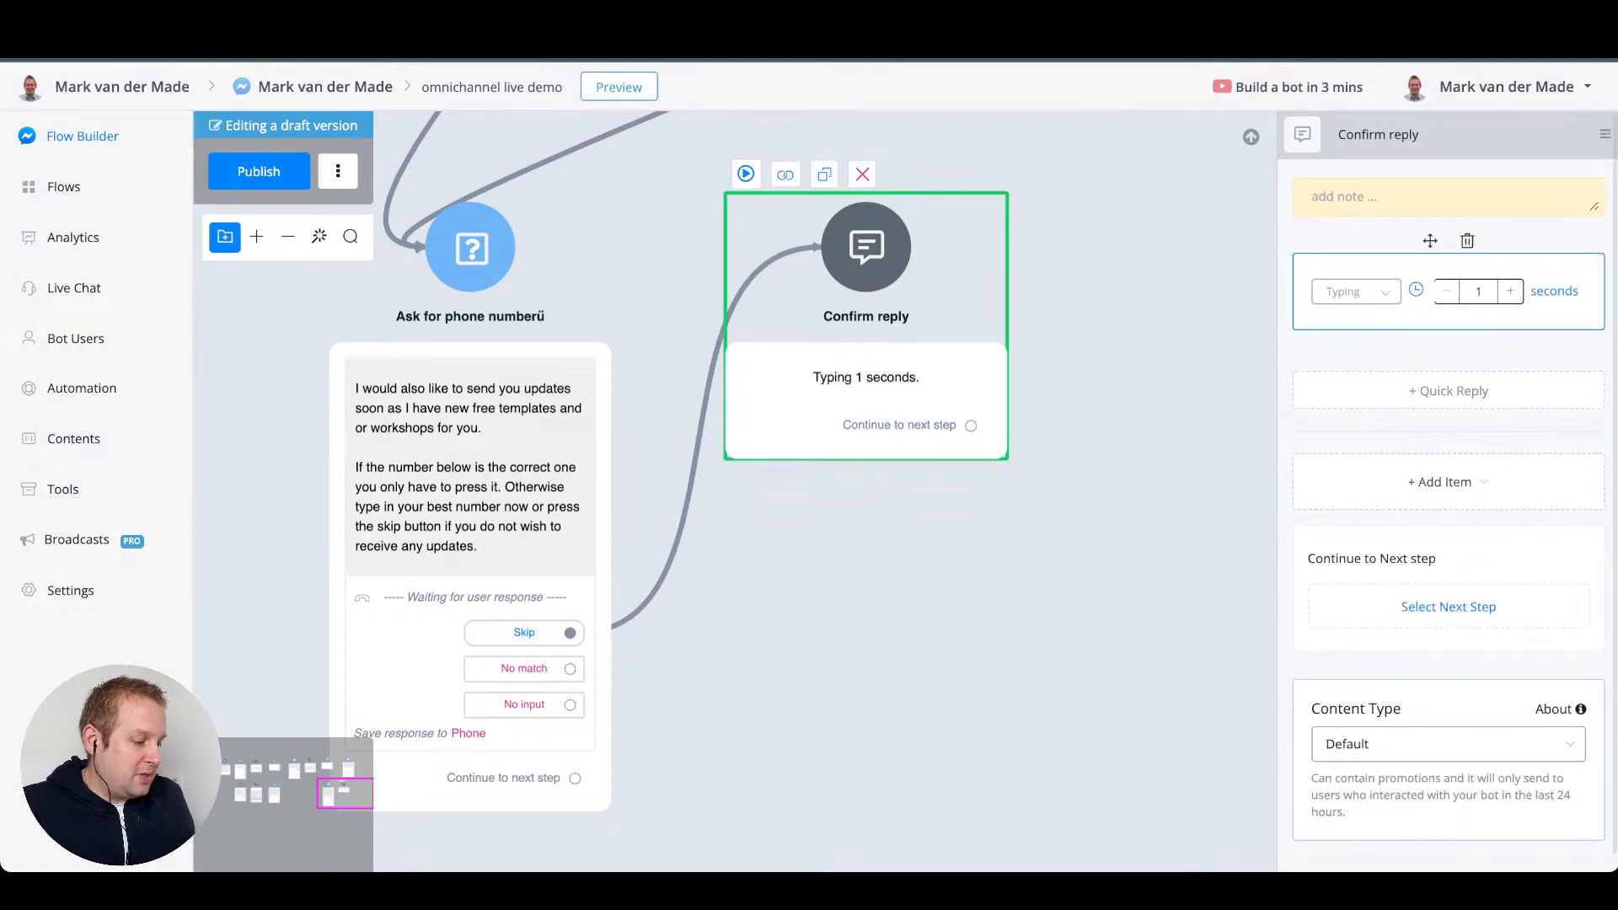
left_click(1445, 481)
left_click(1348, 531)
- Enter the Confirm reply text "Ok no worries I will skip sending you notifications soon as I have new templates for you."
left_click(1448, 248)
type("Ok no worries I will s")
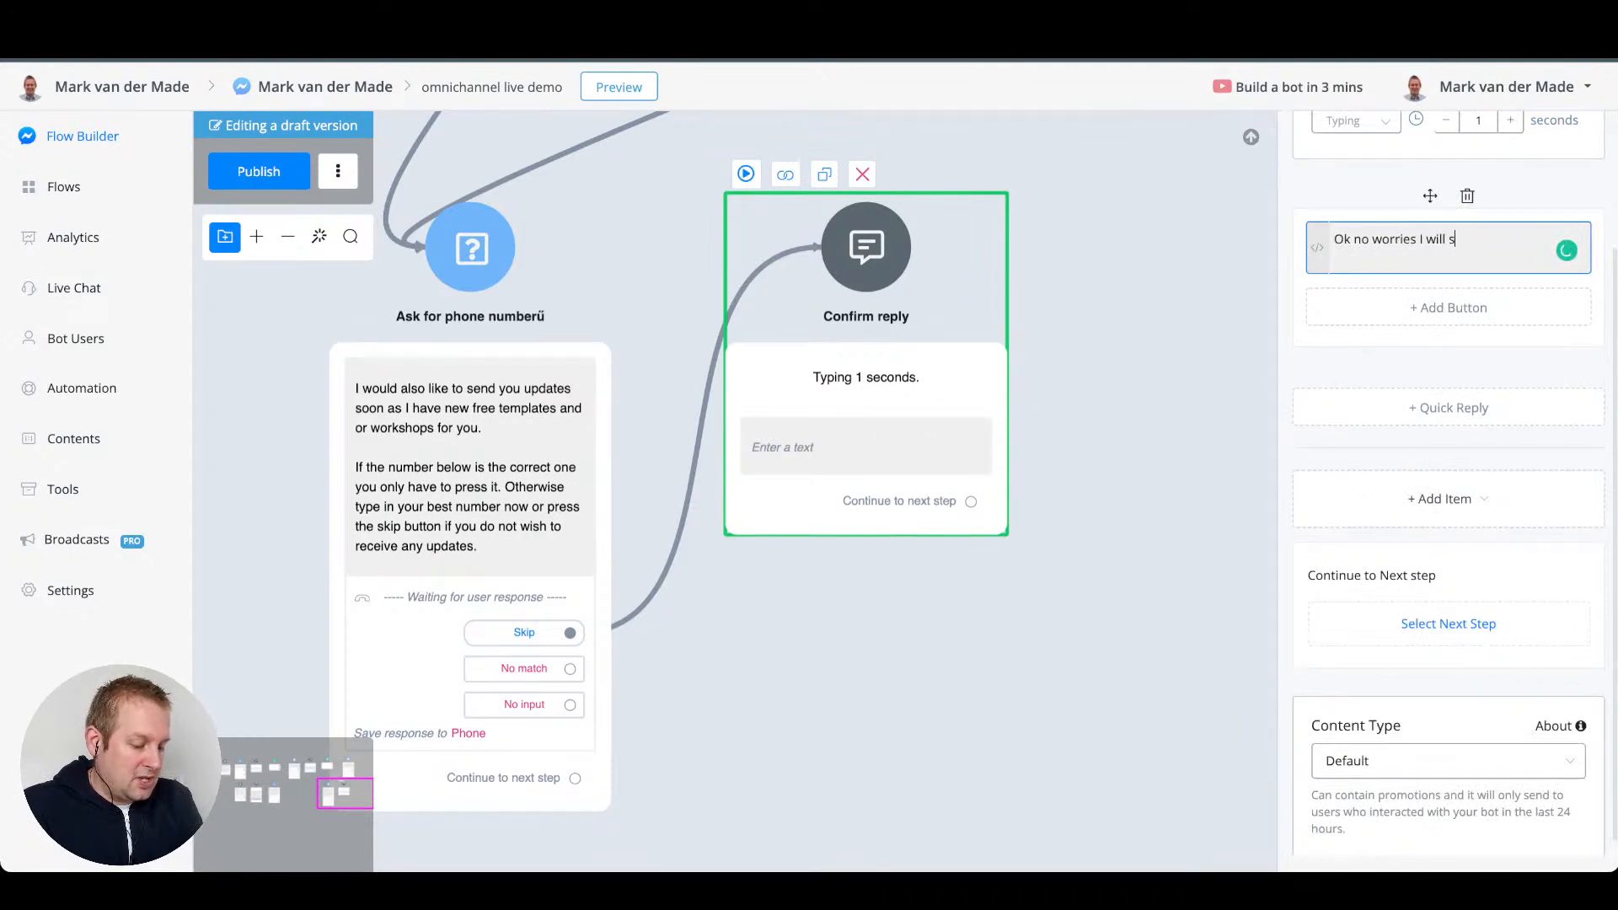
type("kip sending you")
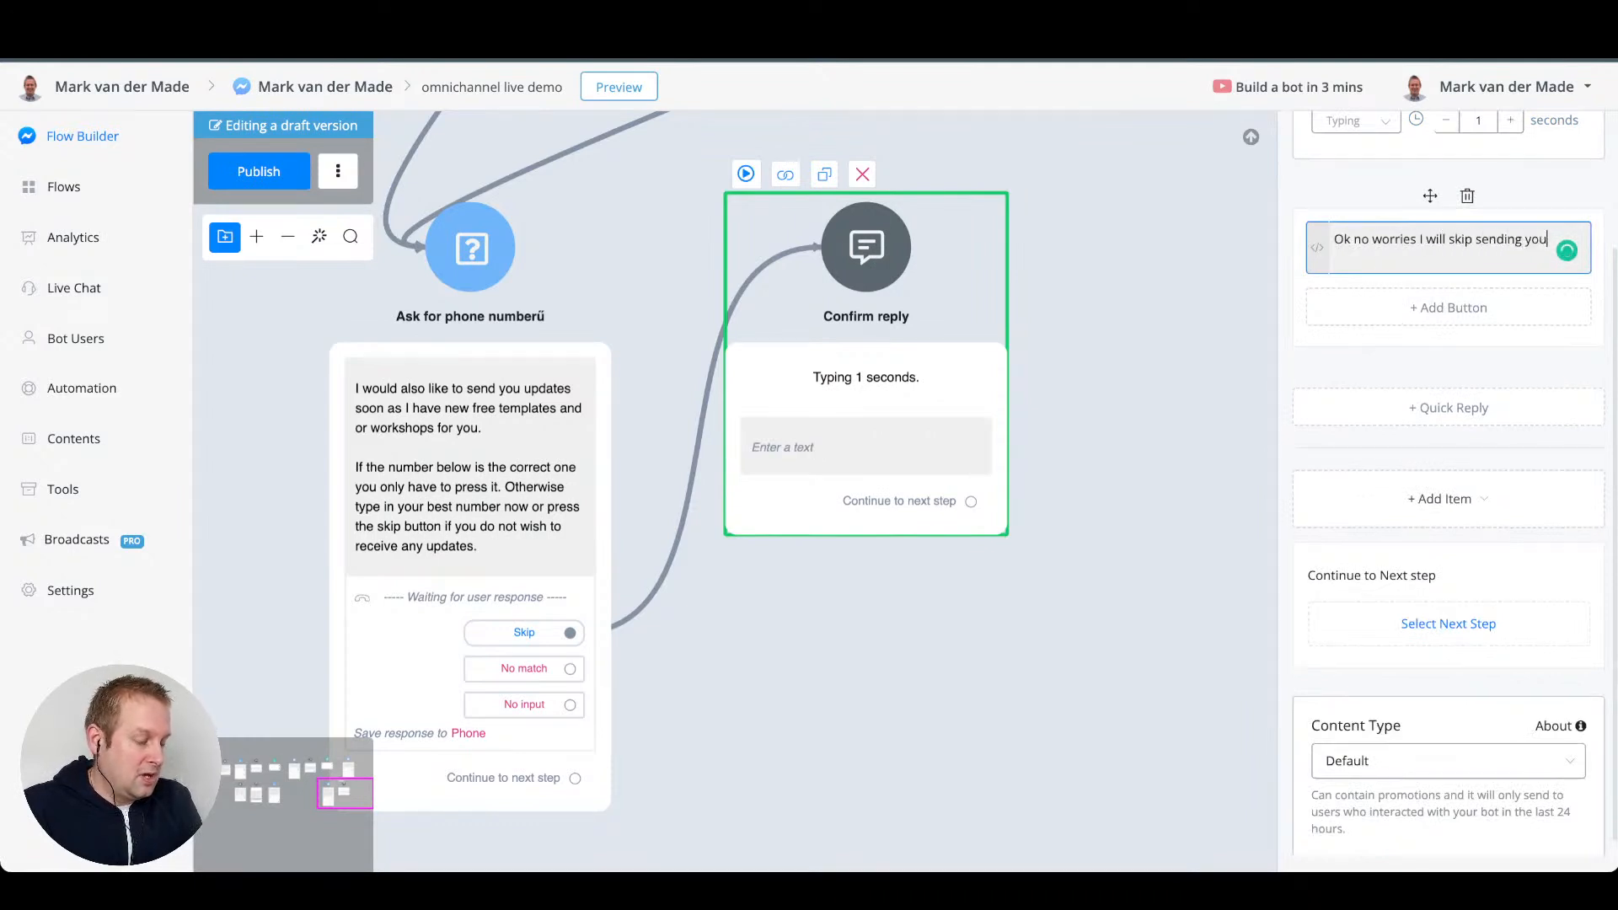
type(" notificaations")
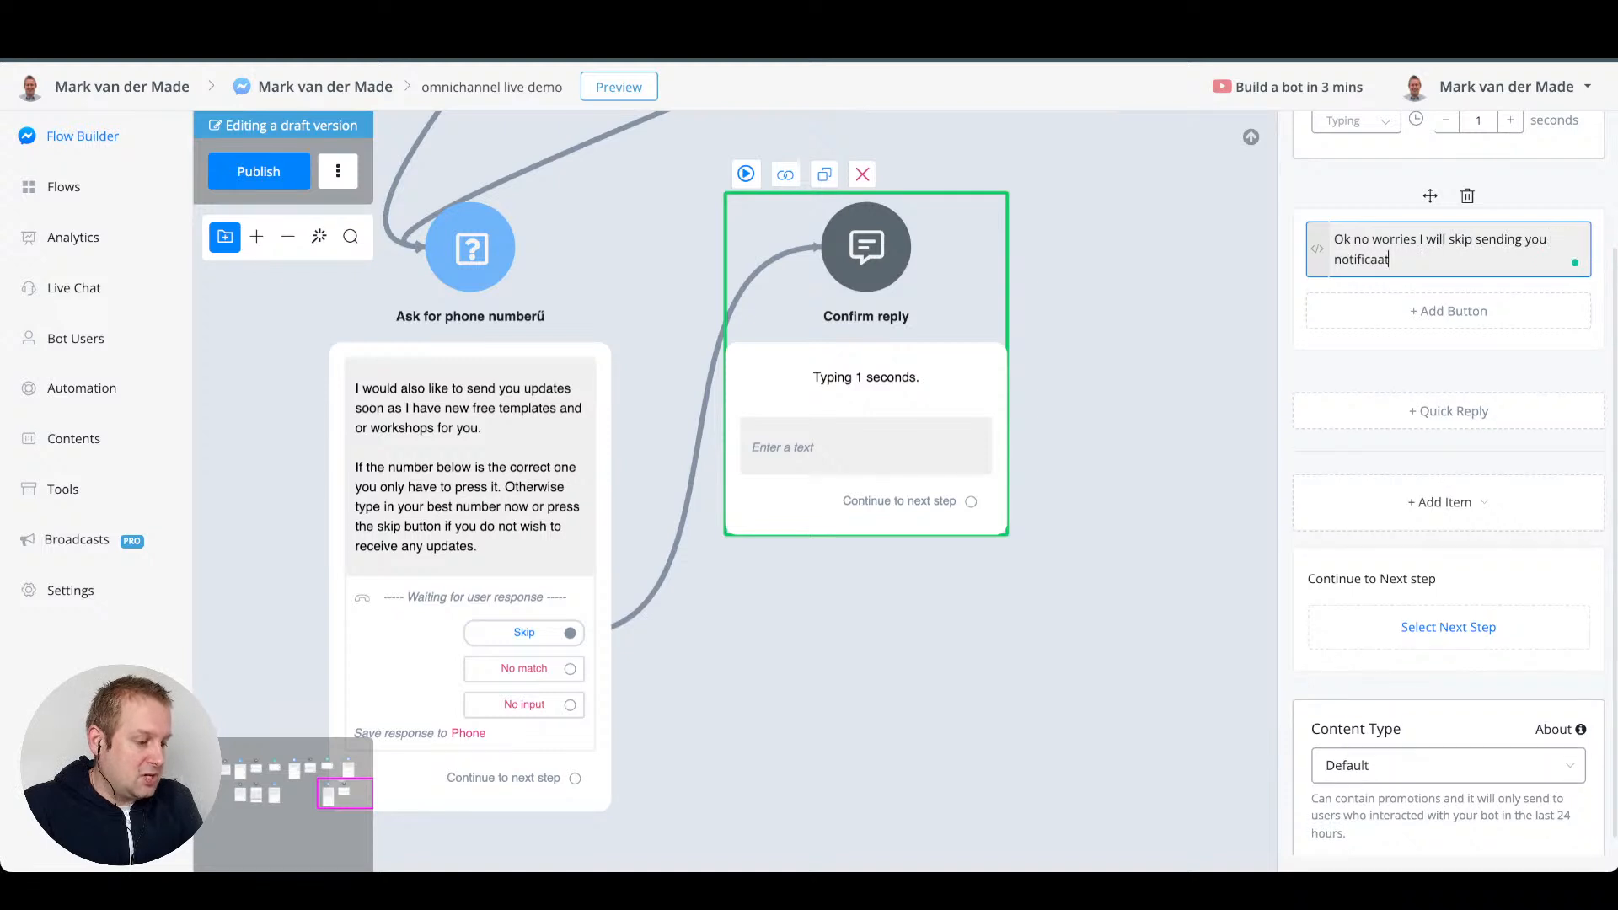
key("BackSpace")
key("BackSpace")
key("BackSpace")
key("BackSpace")
key("BackSpace")
key("BackSpace")
key("BackSpace")
type("ation")
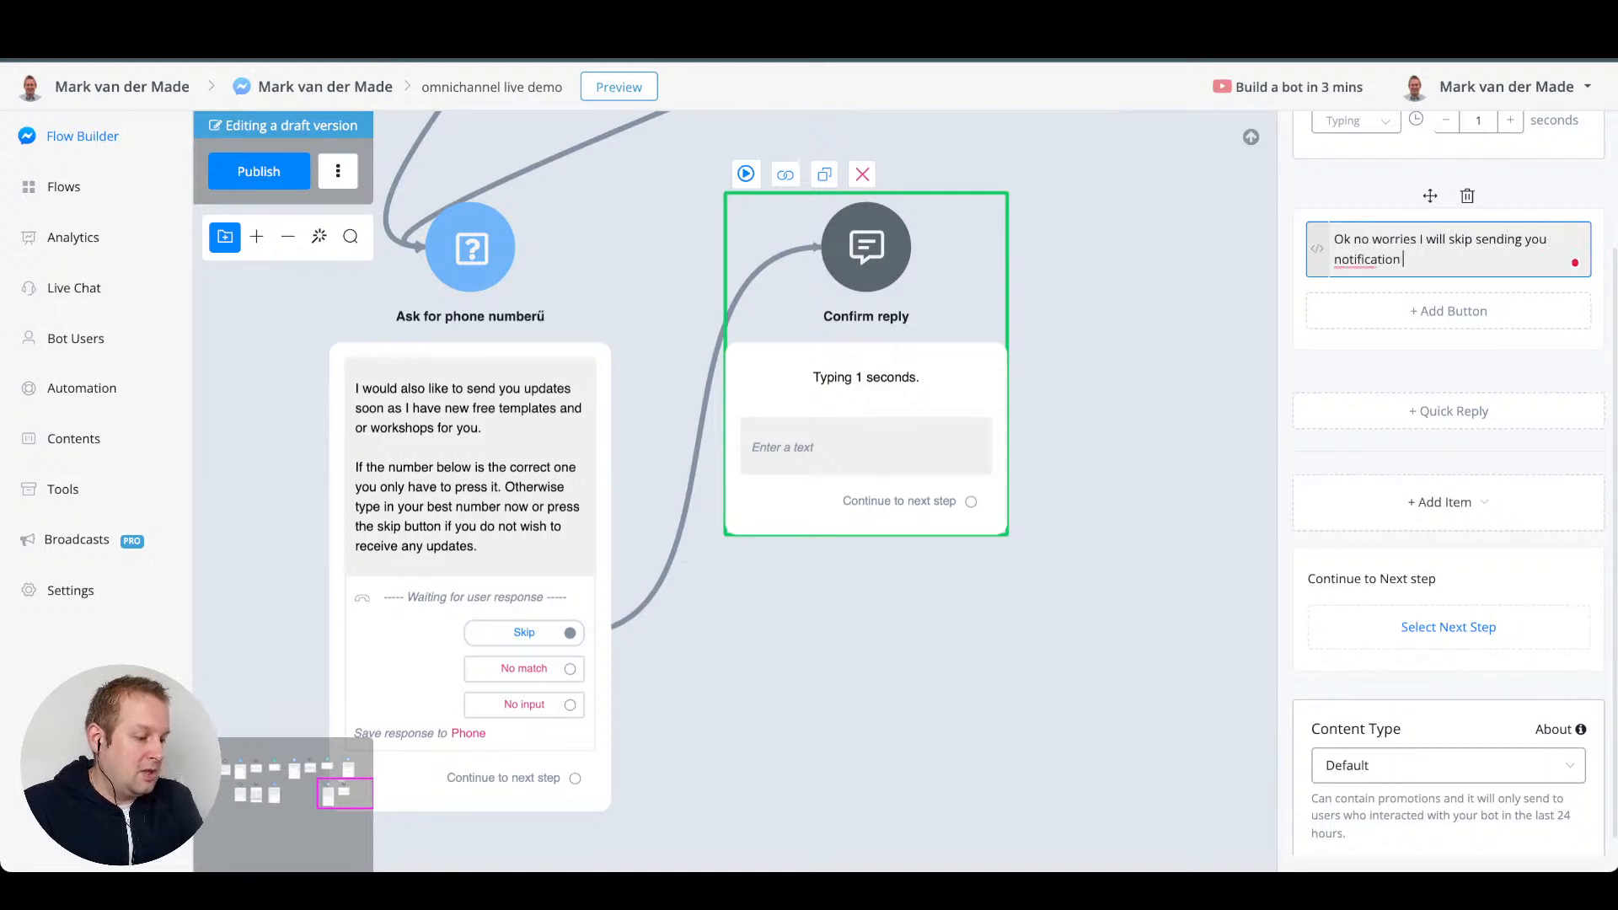
type("s soo")
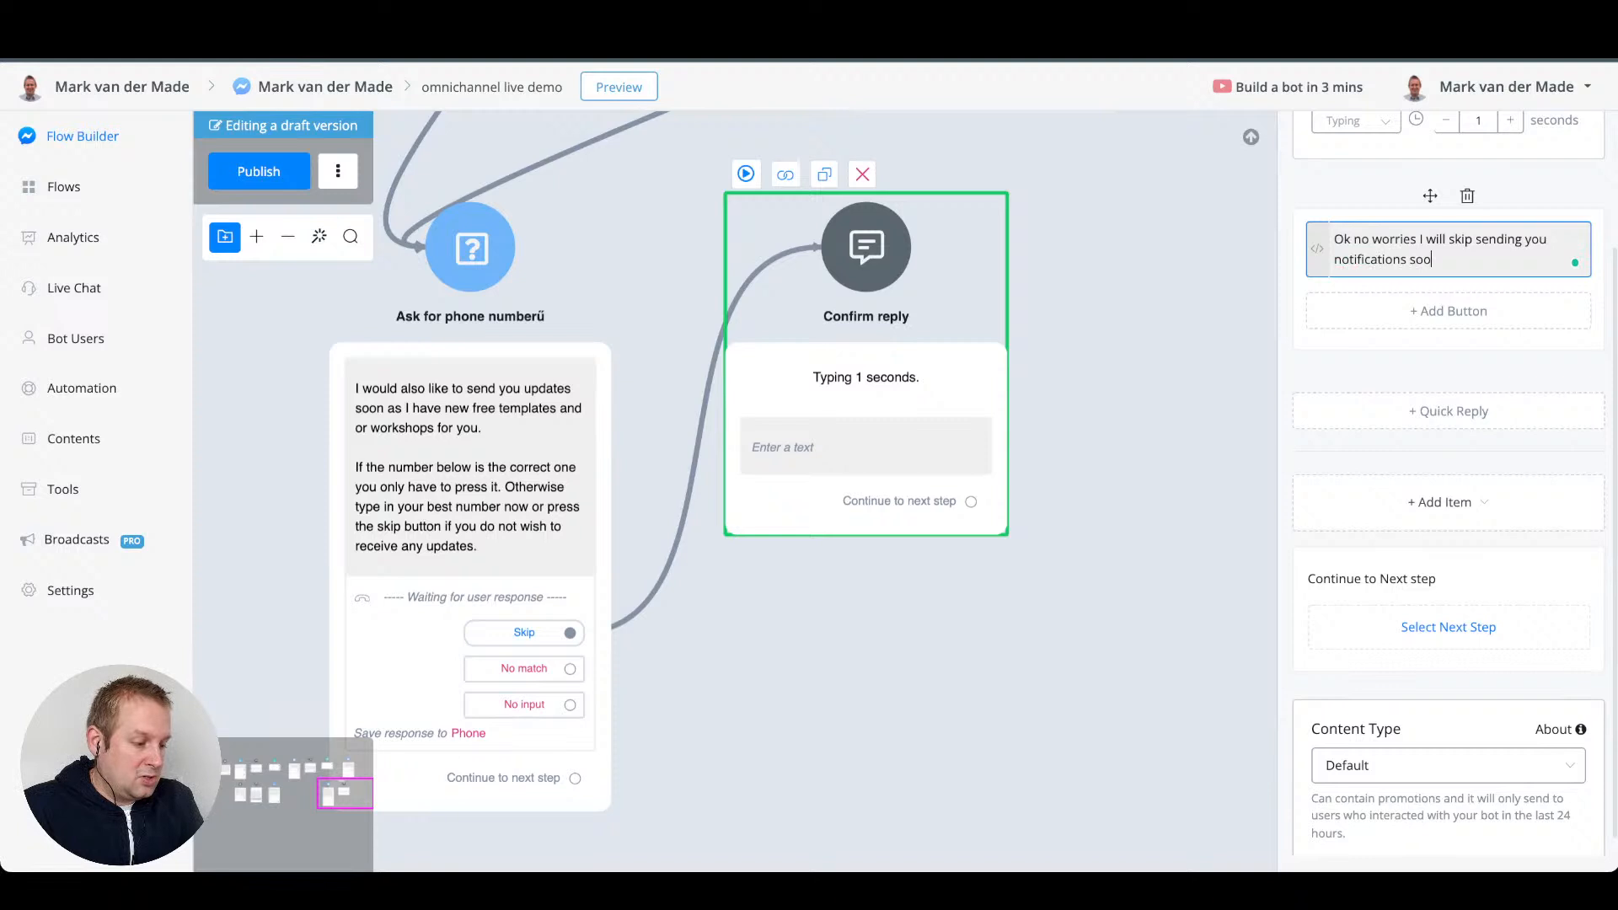
type("n as I have ")
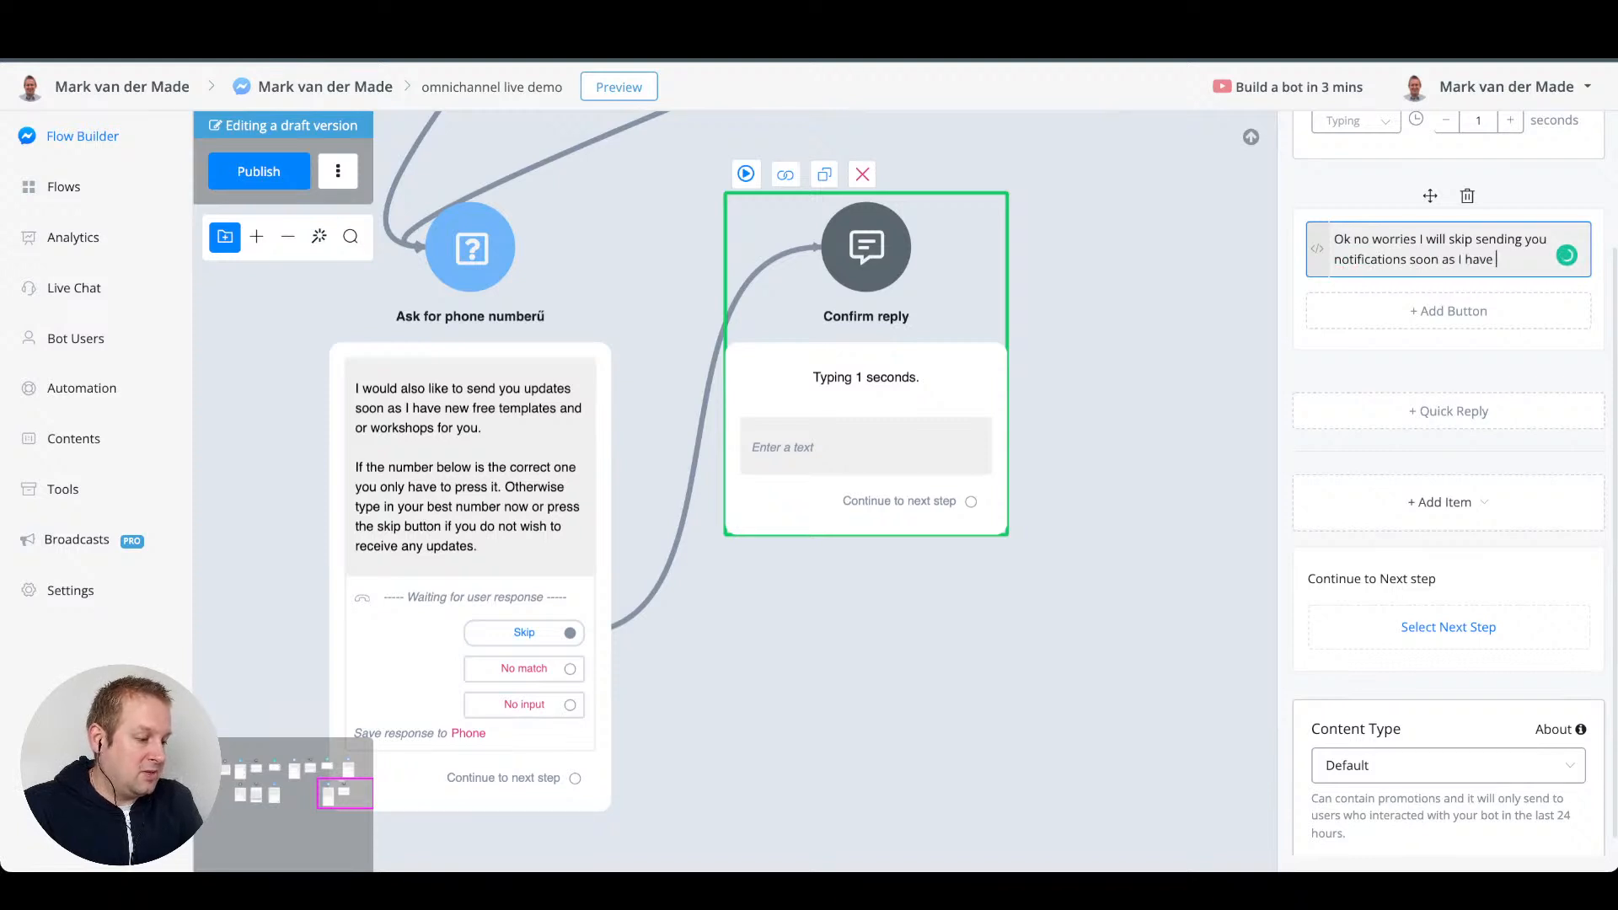
type("new templ")
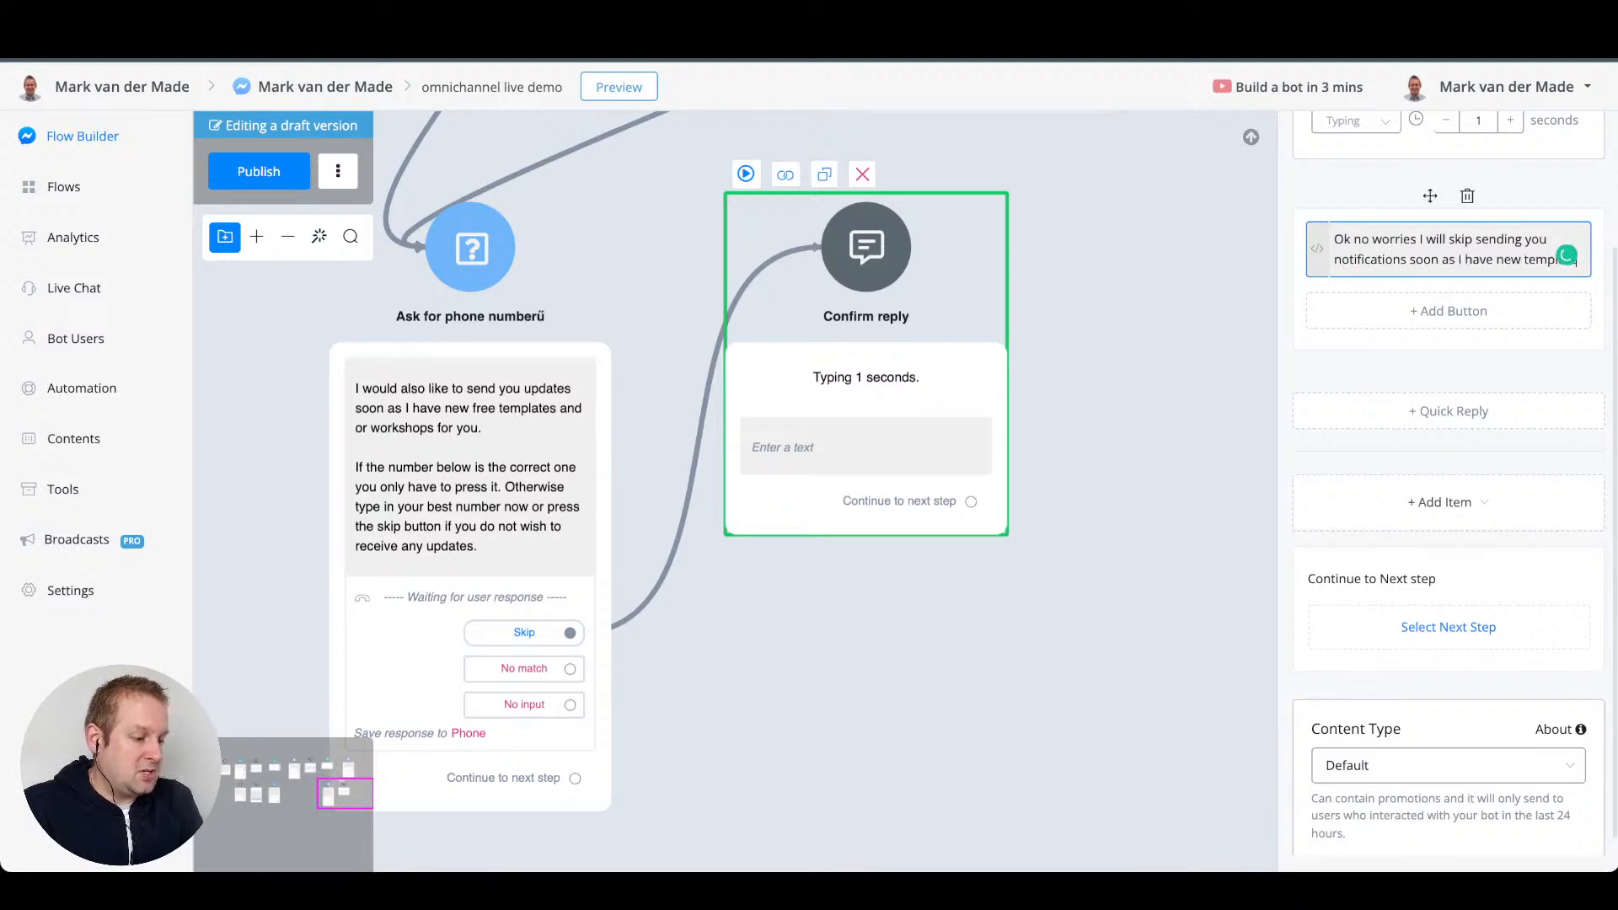
type("ates for you. If you cha")
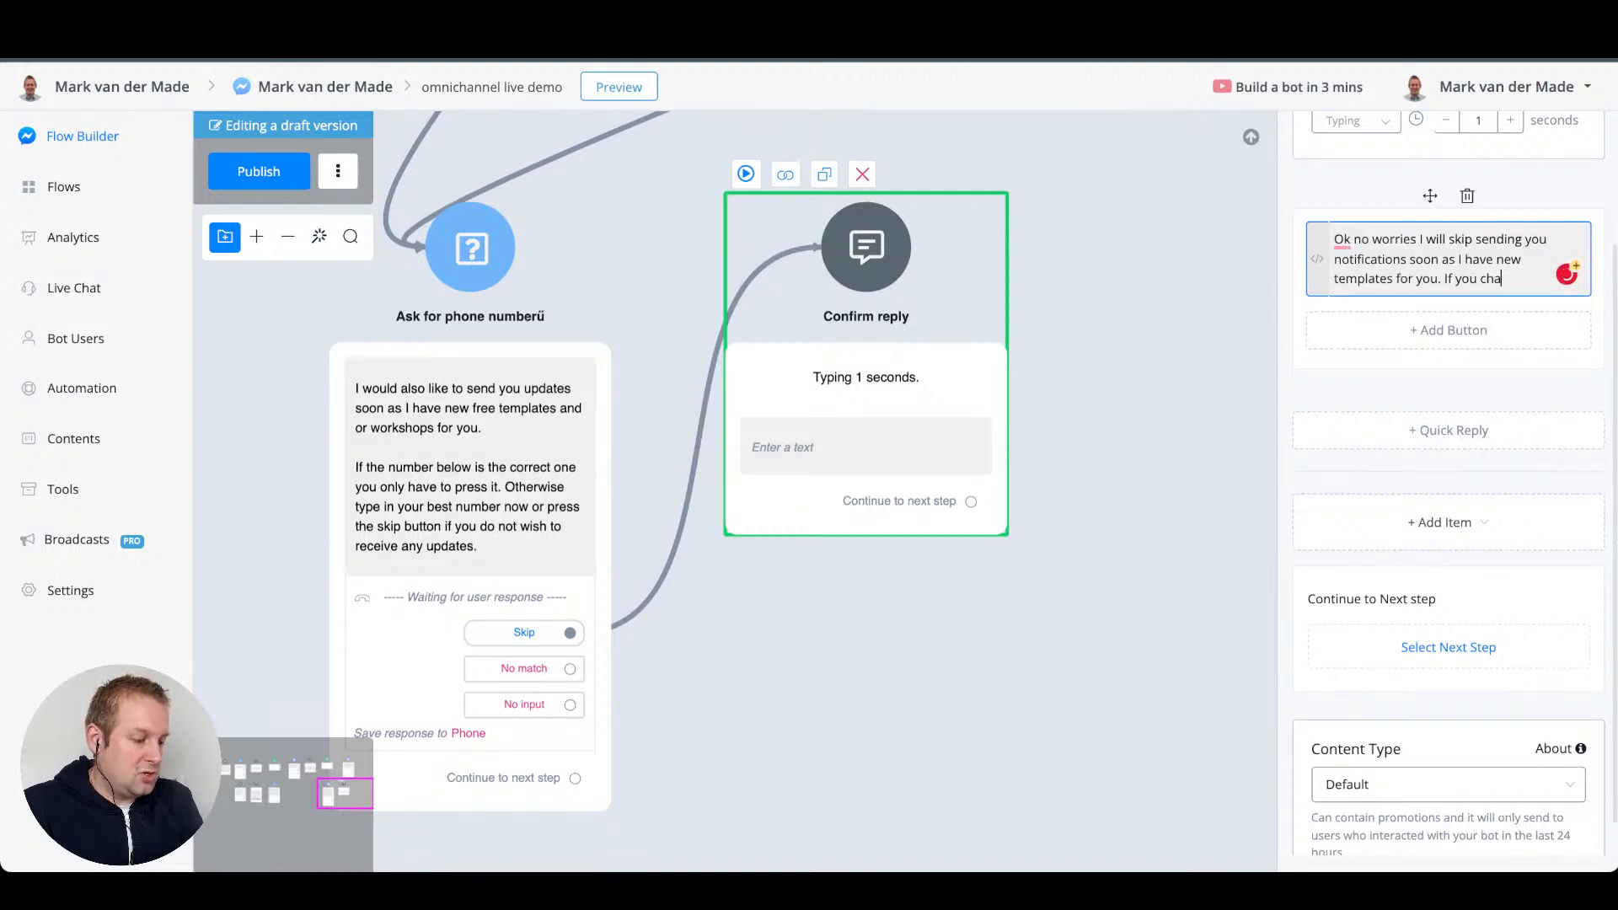
type("nge you")
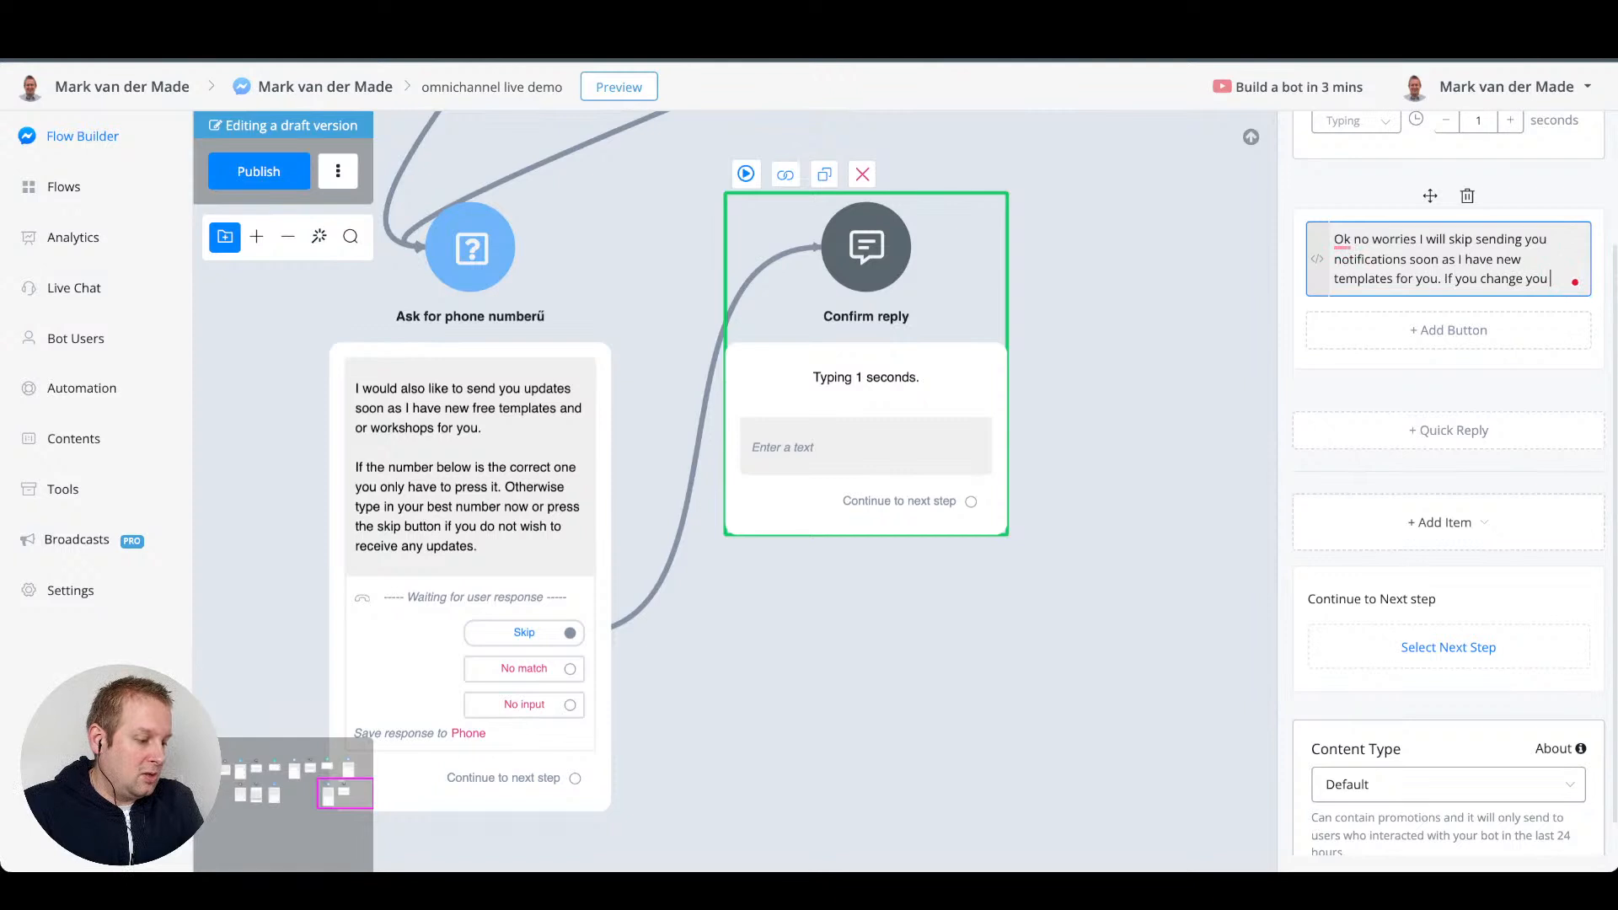
key("BackSpace")
key("BackSpace")
key("BackSpace")
key("BackSpace")
key("BackSpace")
key("BackSpace")
key("BackSpace")
key("BackSpace")
key("BackSpace")
key("BackSpace")
key("BackSpace")
key("BackSpace")
key("BackSpace")
key("BackSpace")
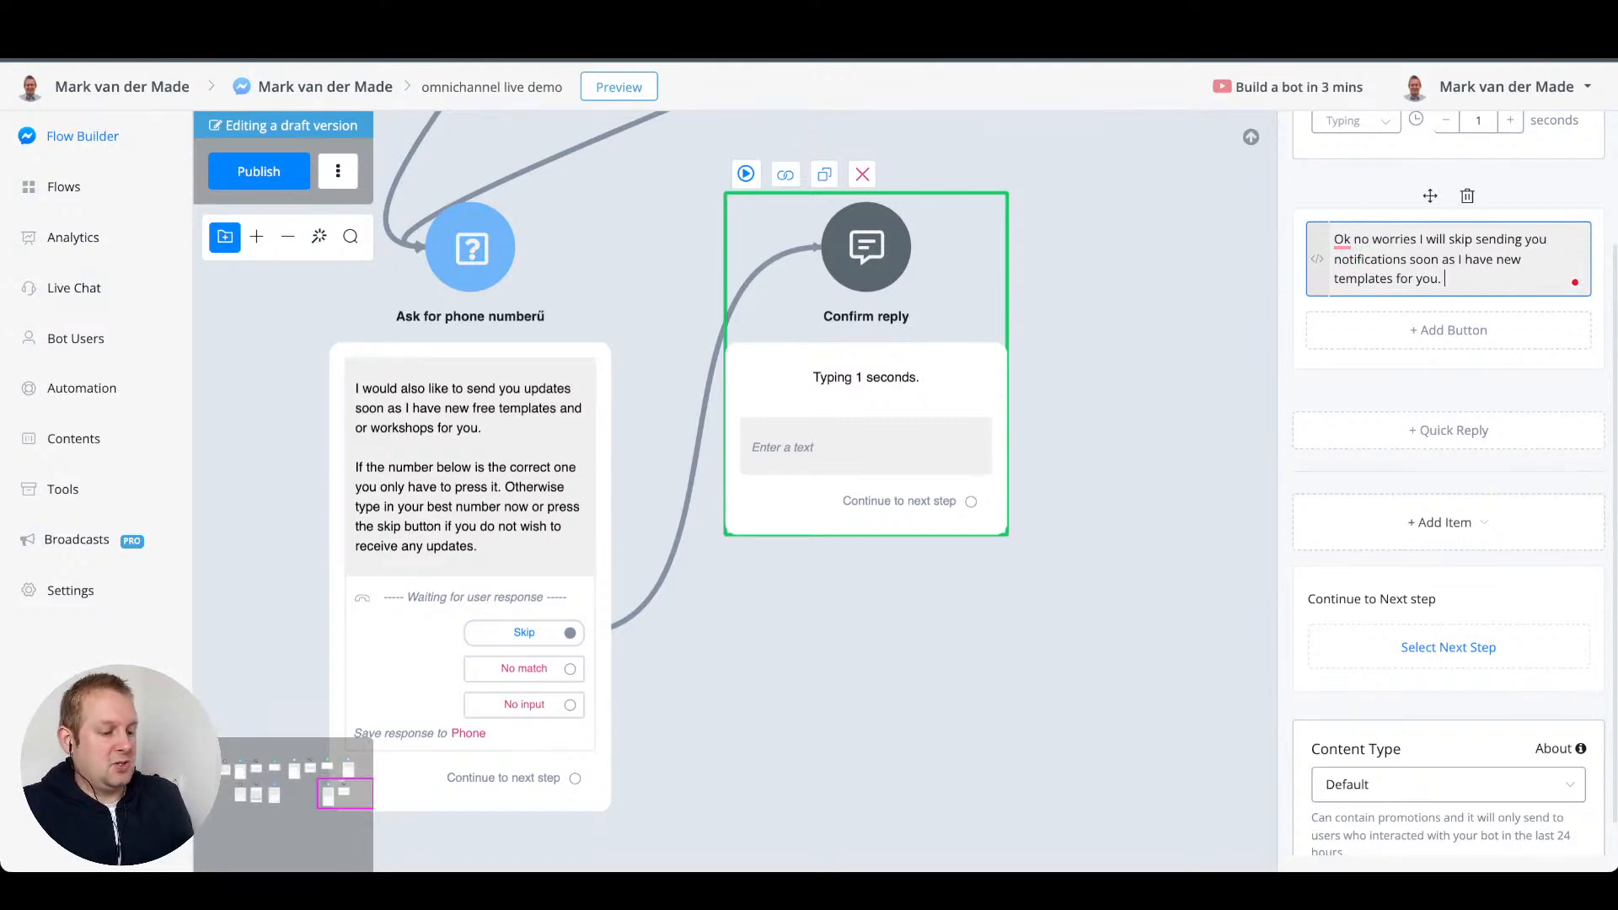
- Connect the phone number question's next-step output to a new Send Message step placed beside and level with "Ask if number is still valid"
left_click(1202, 378)
scroll(1202, 377, "down", 5)
left_click_drag(1202, 377, 916, 478)
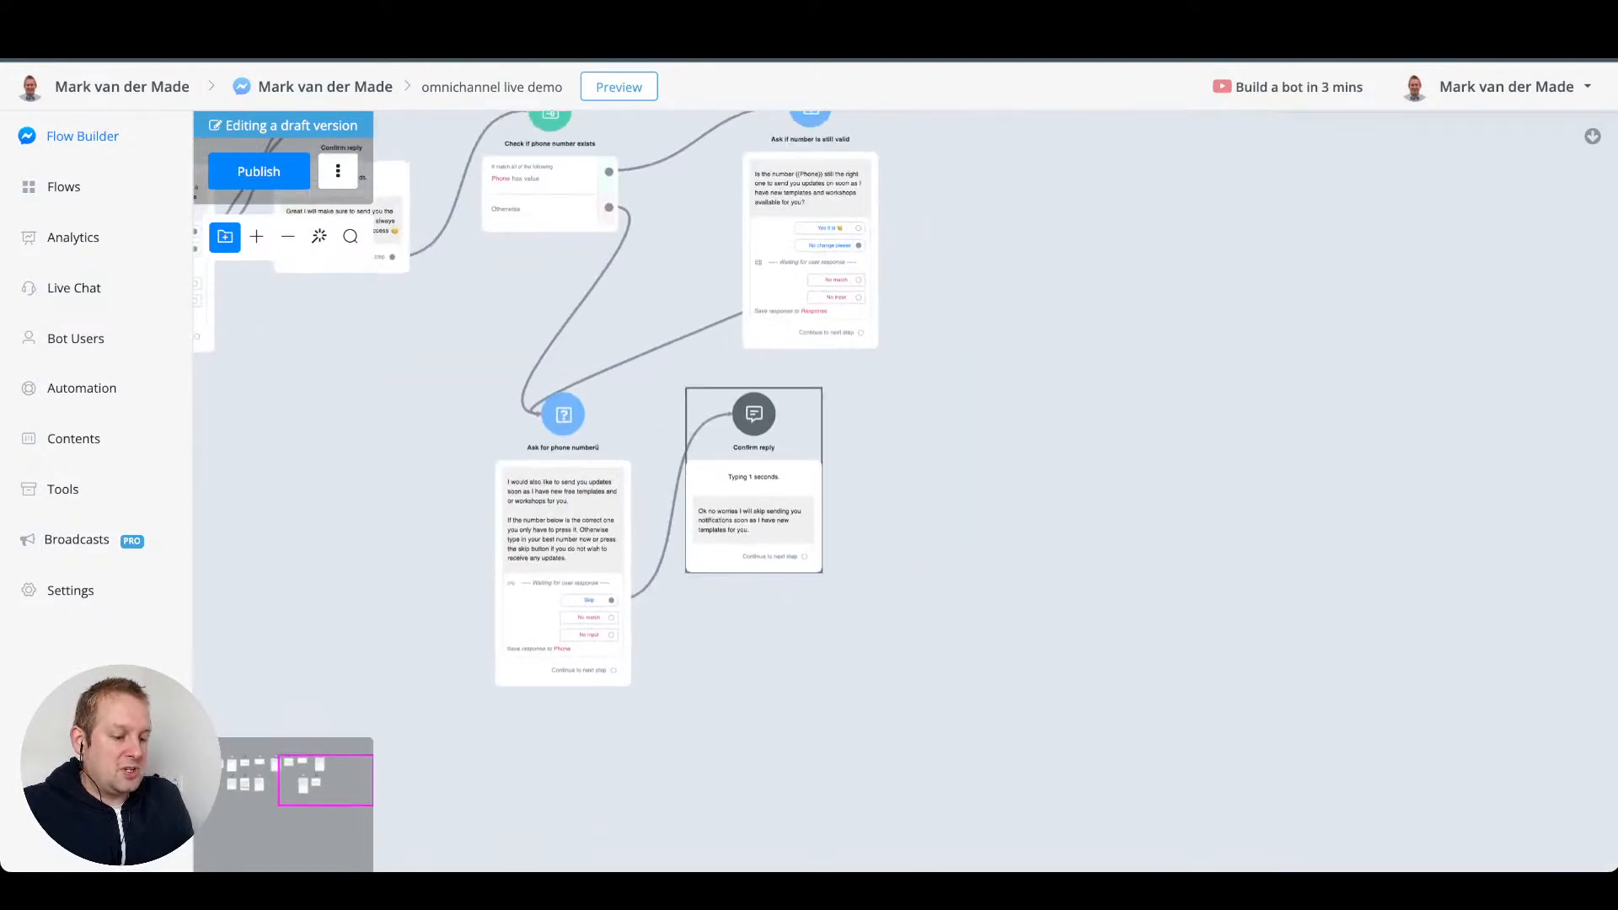
left_click_drag(615, 670, 945, 154)
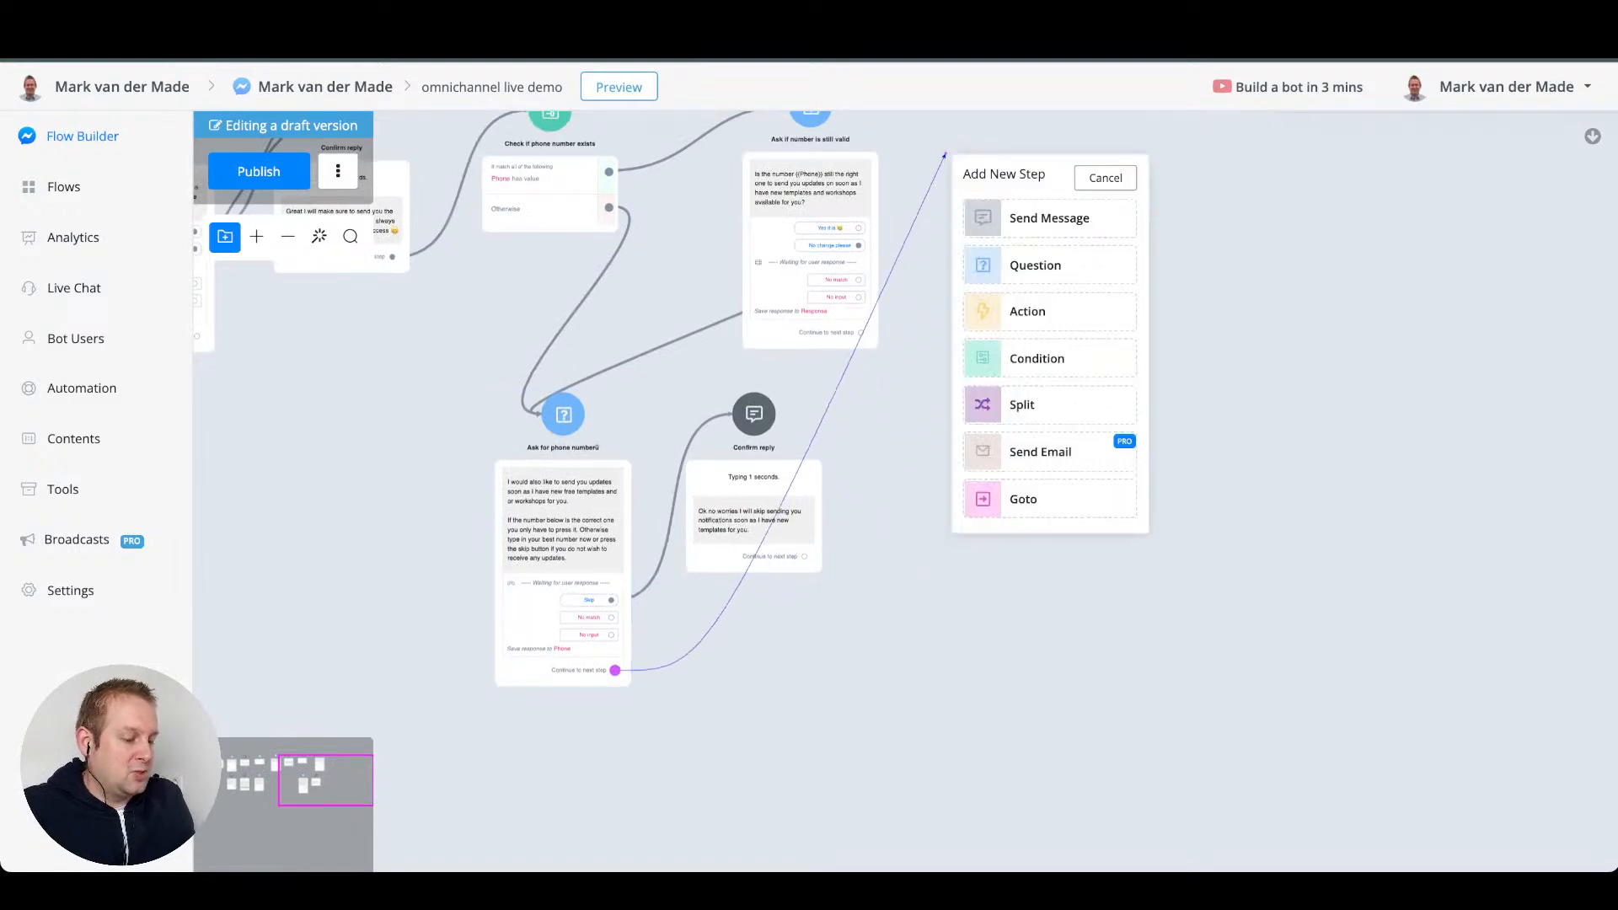
left_click(1049, 219)
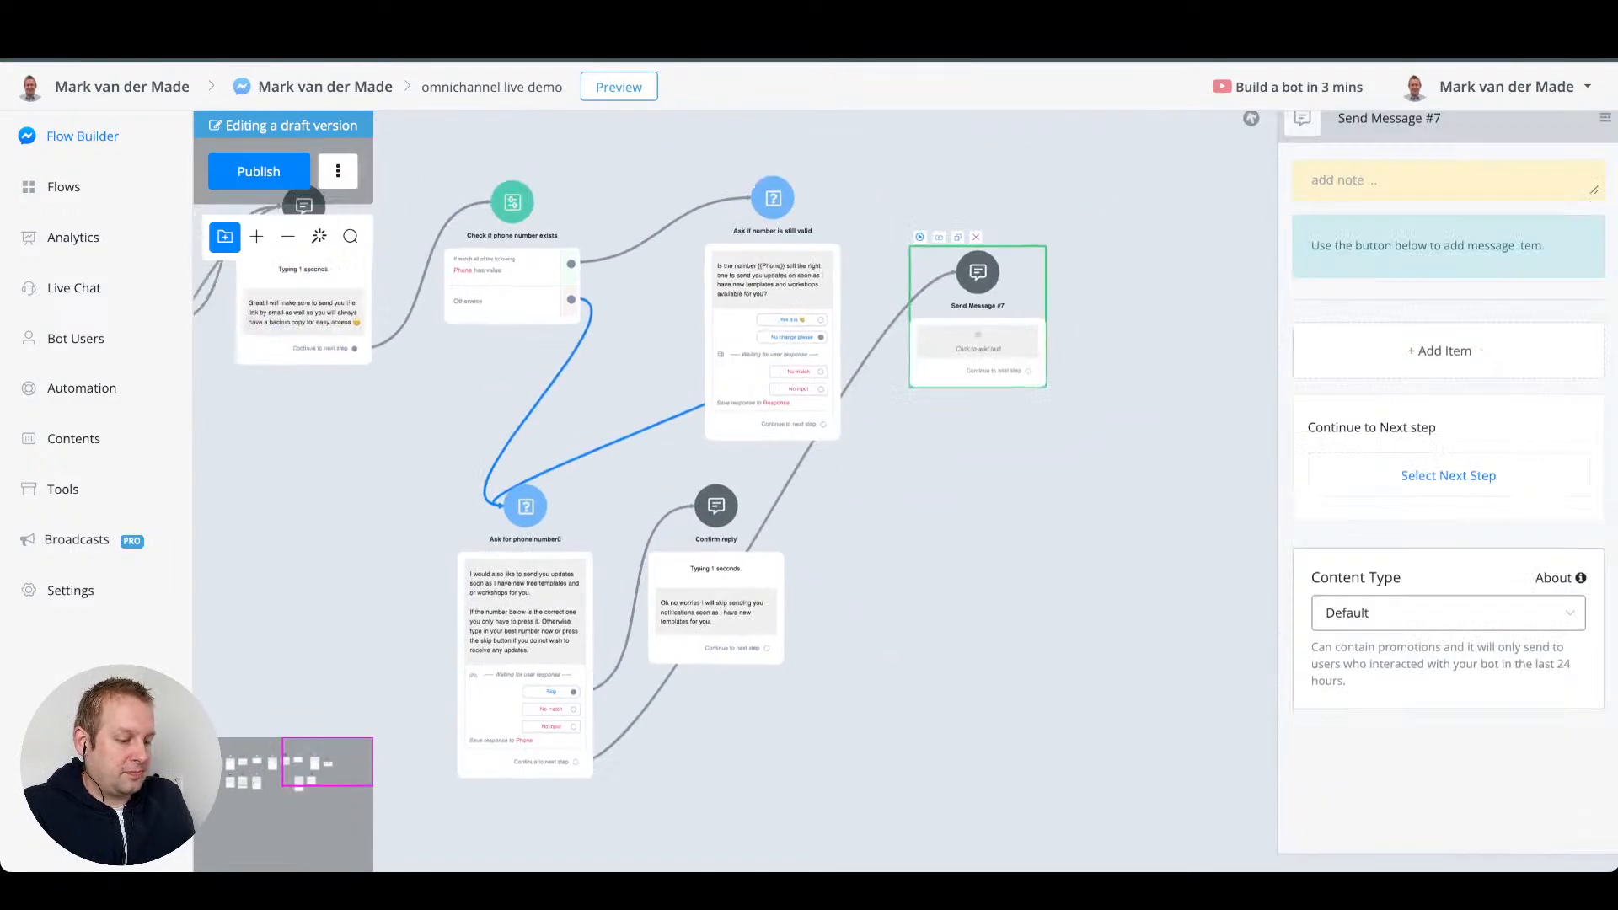
left_click_drag(909, 386, 906, 364)
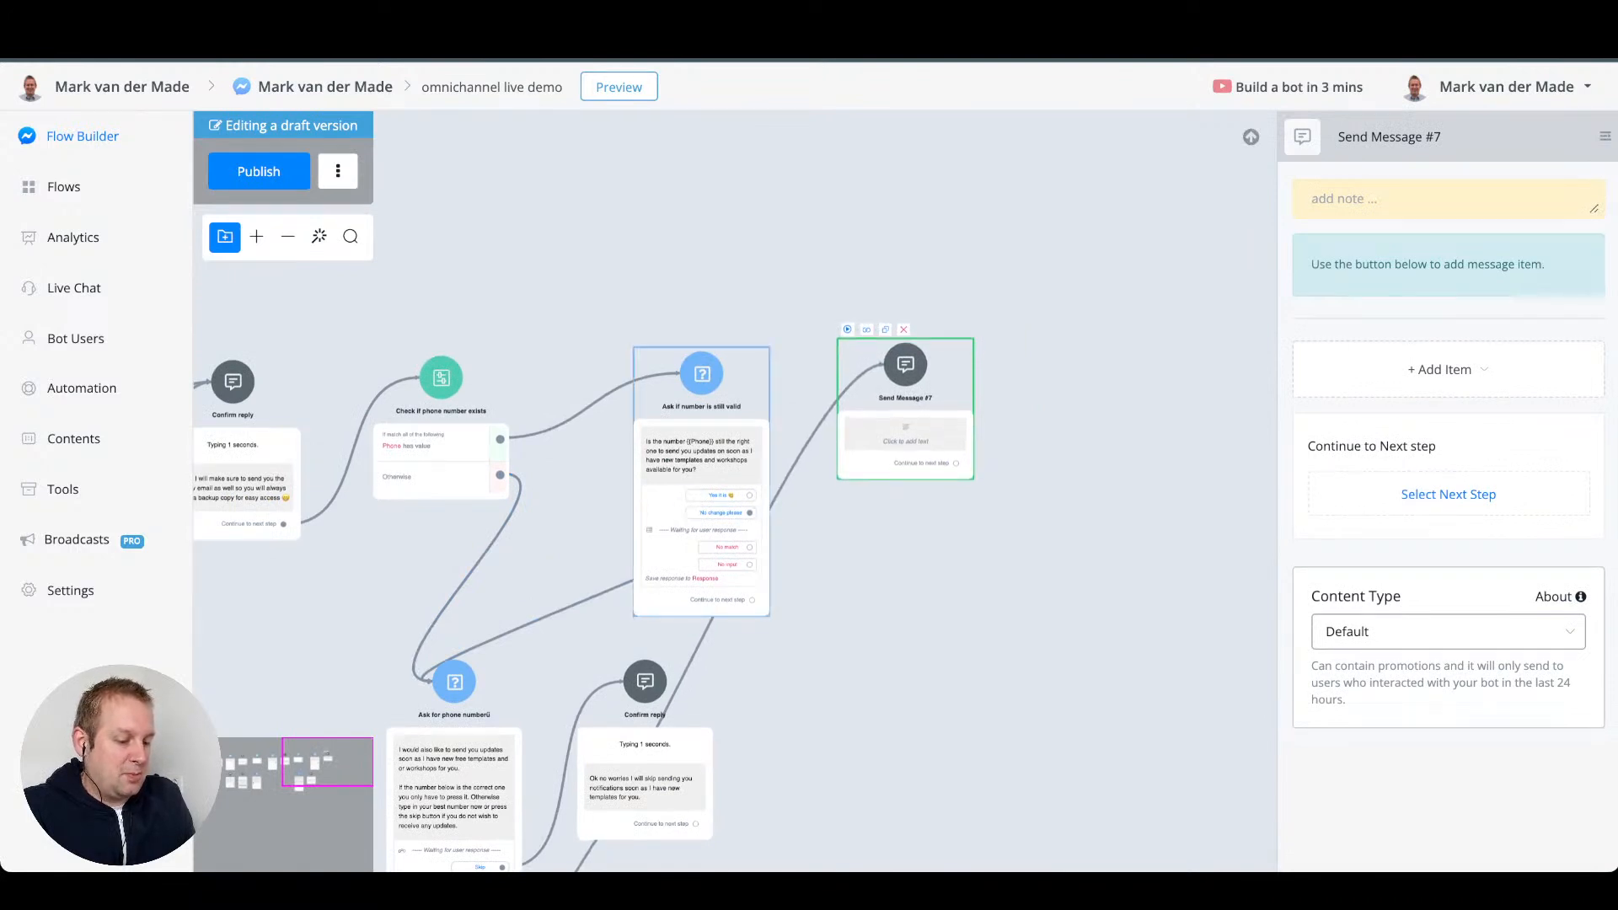
- Connect the Yes answer of "Ask if number is still valid" and the next-step output of Confirm reply to the new Send Message step
left_click_drag(748, 496, 905, 364)
left_click_drag(851, 640, 829, 556)
left_click_drag(674, 739, 880, 342)
- Rename the new Send Message step as "confirm signup"
triple_click(1355, 137)
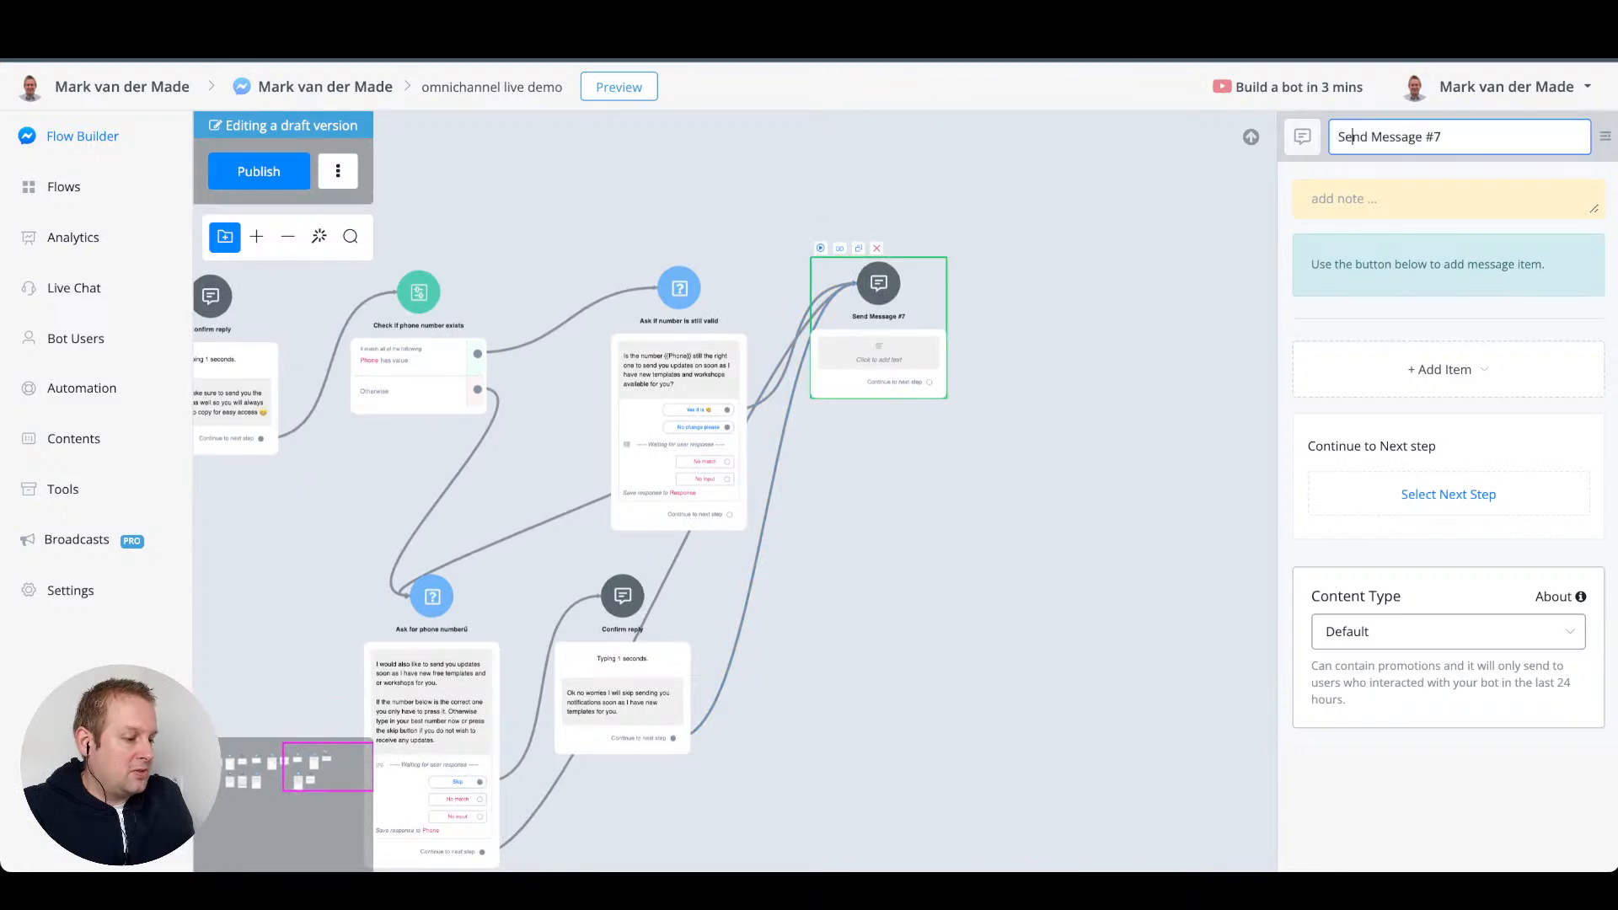
type("confi")
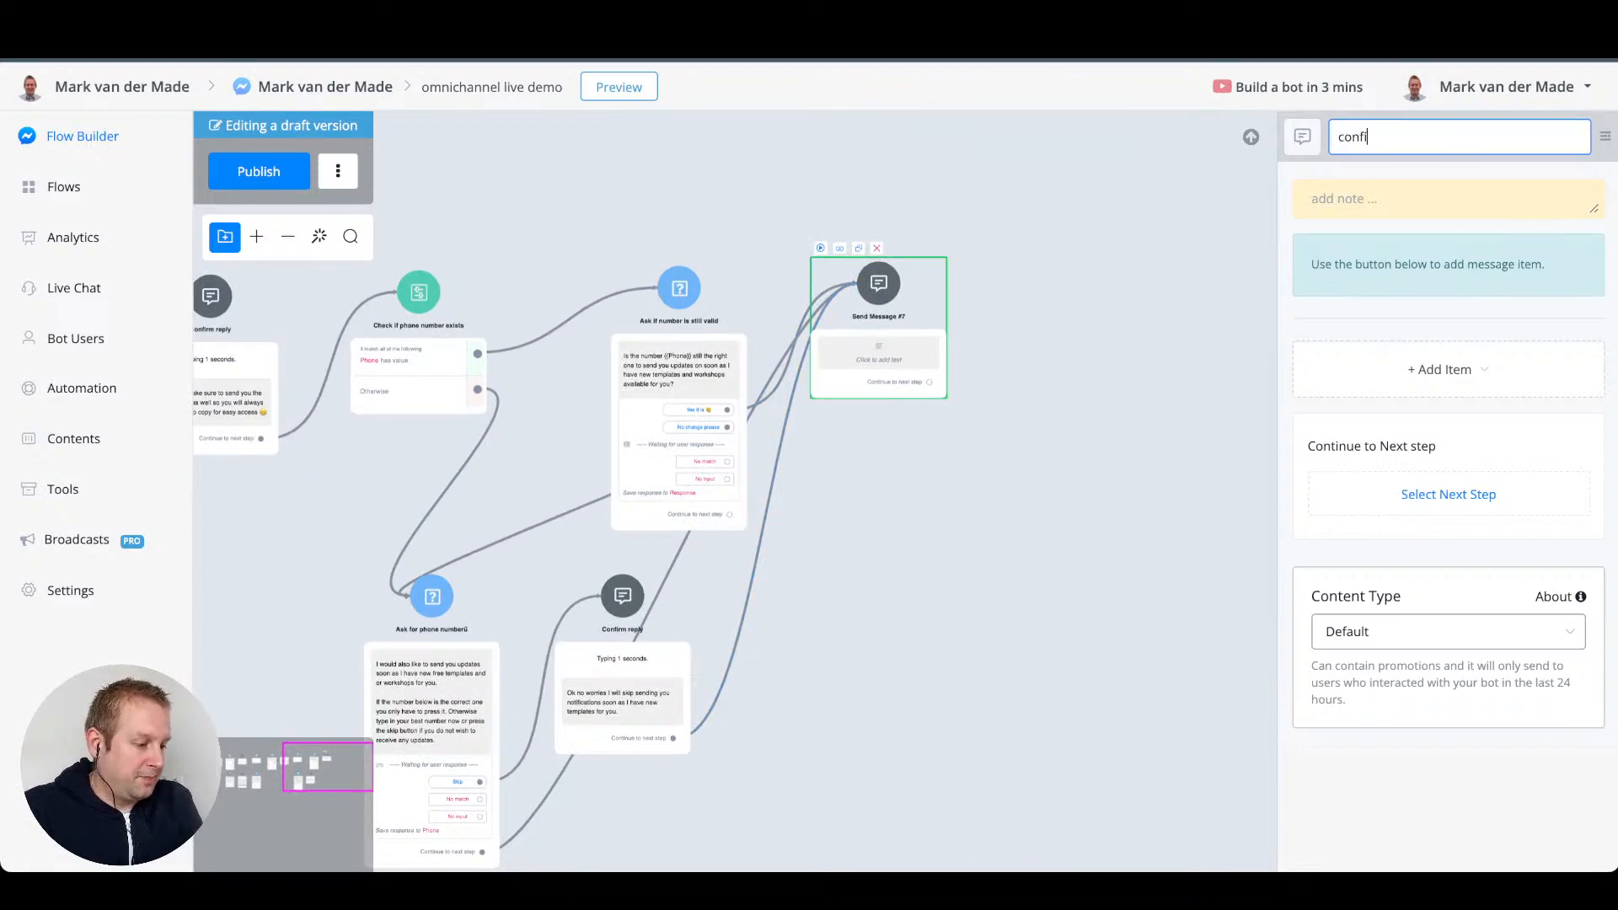
type("rm sign")
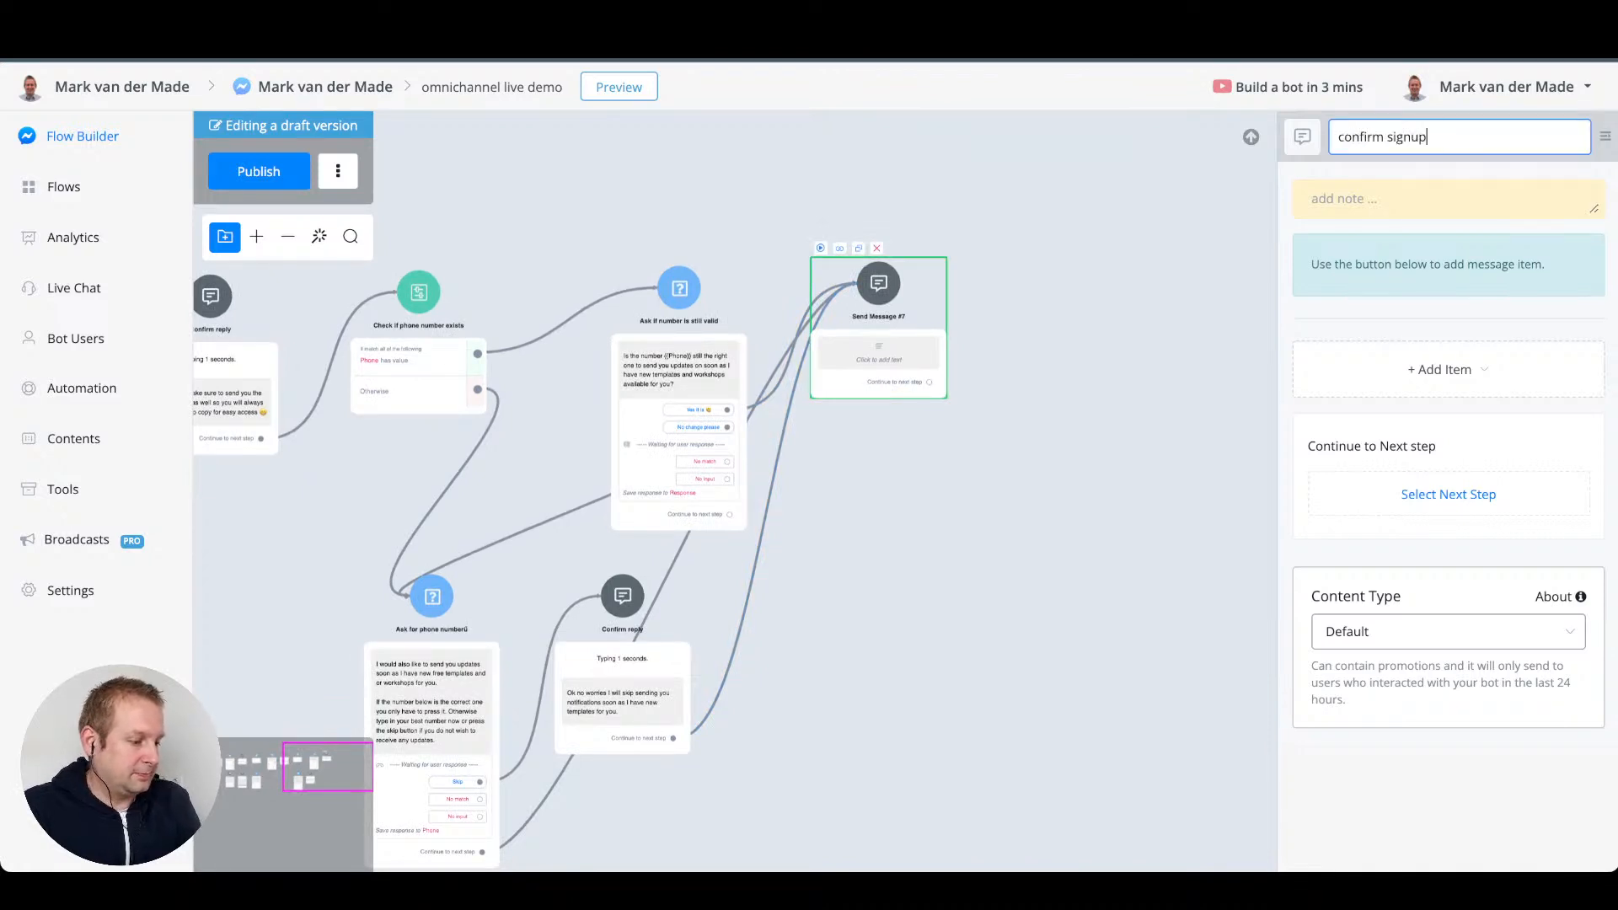
type("up")
key("Return")
- Add a 1-second Typing item followed by a Text item to the confirm signup message
left_click(1439, 370)
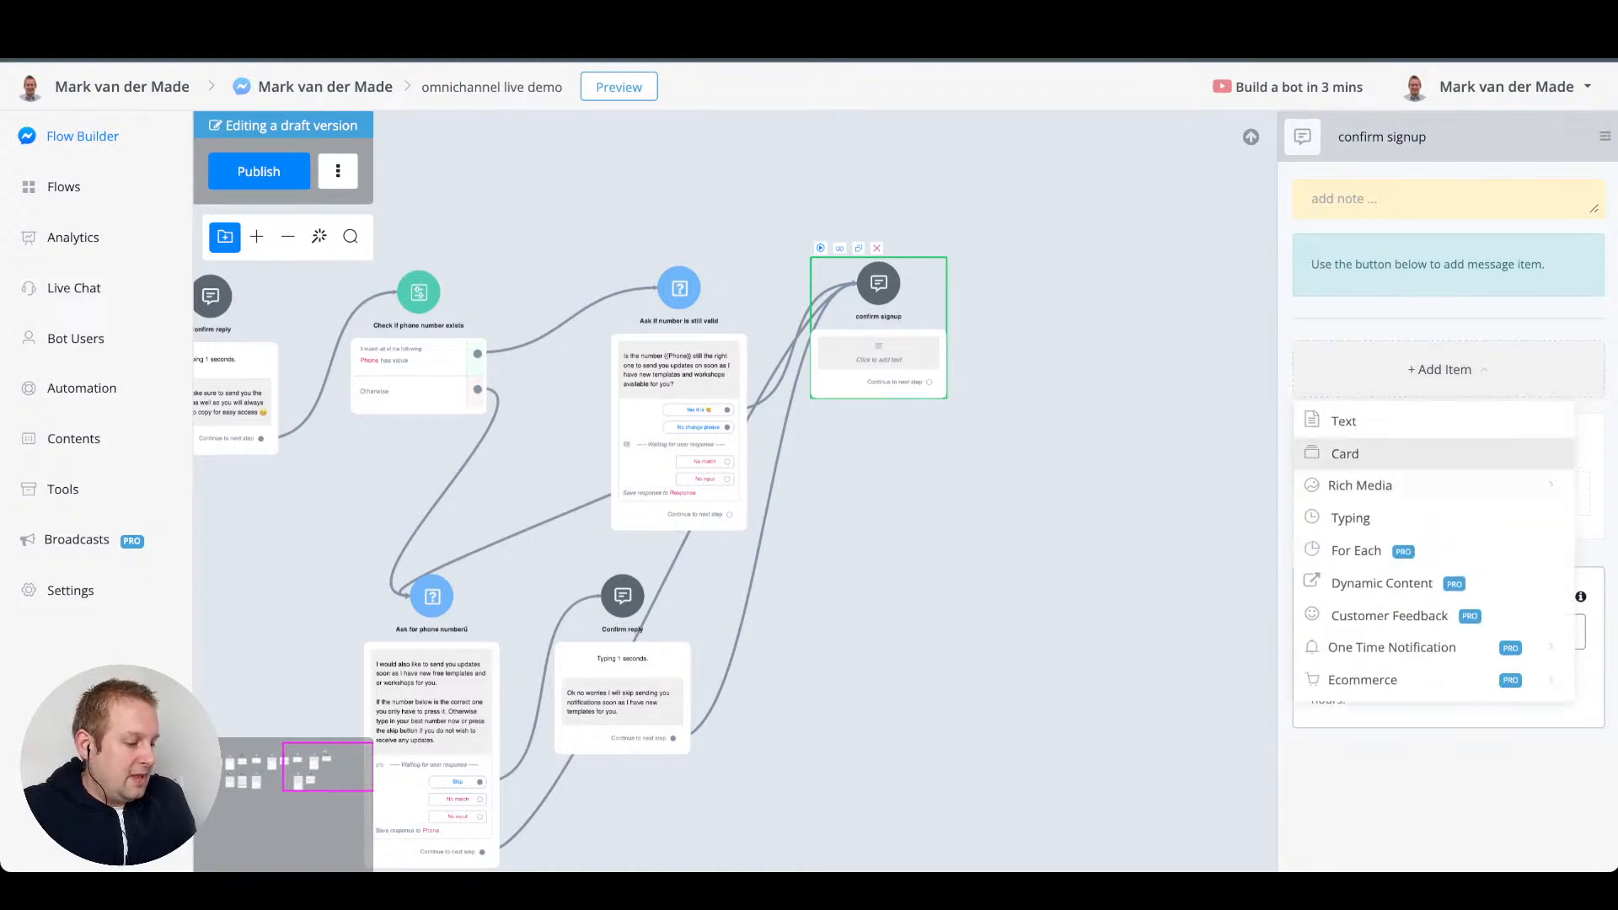
left_click(1424, 512)
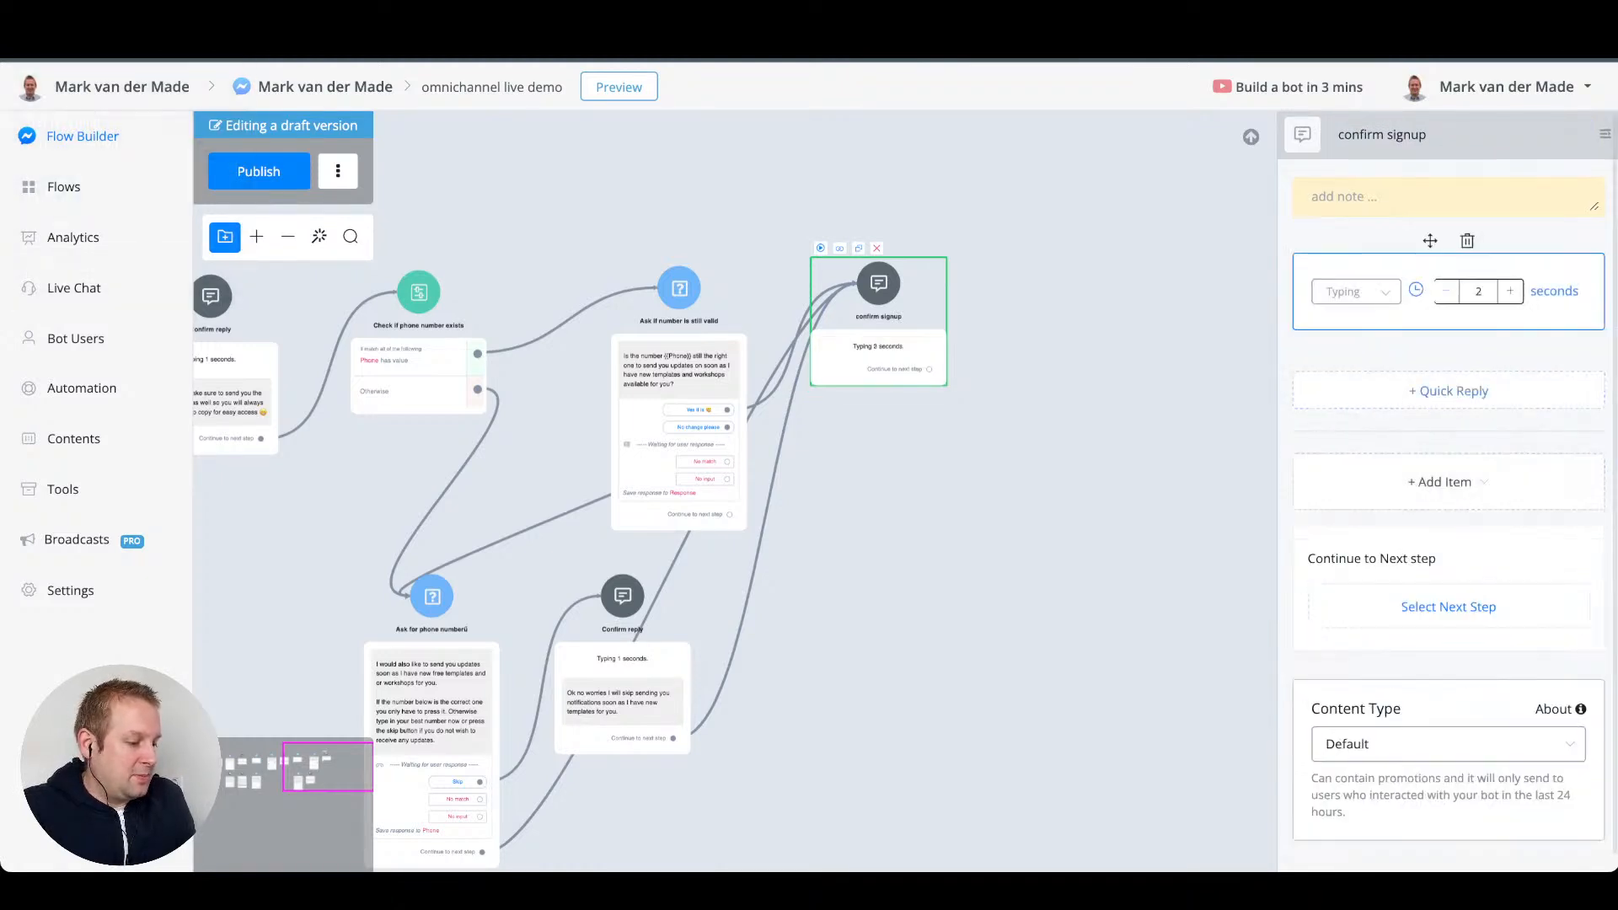
left_click(1440, 482)
left_click(1344, 524)
- Write "Perfect! You are all set up now. Just press the button below to grab your free template right now", ending with the First Name field and "!"
type("Perfect! Your")
key("BackSpace")
key("BackSpace")
type("u are all sr")
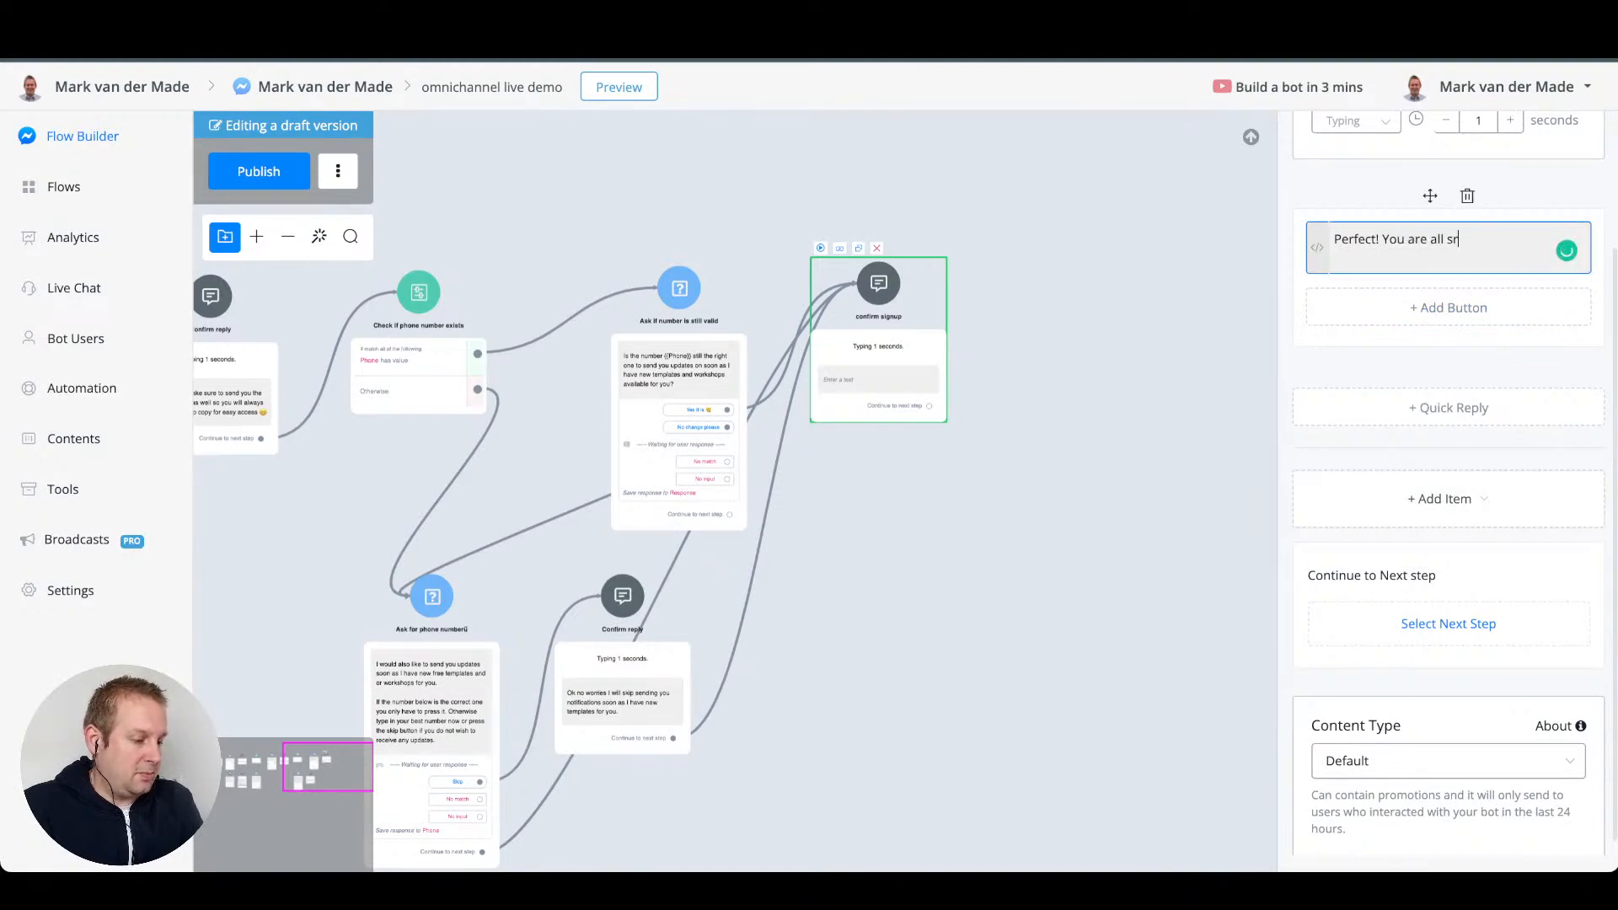
type(" up now. Just press the button below to grab your free template")
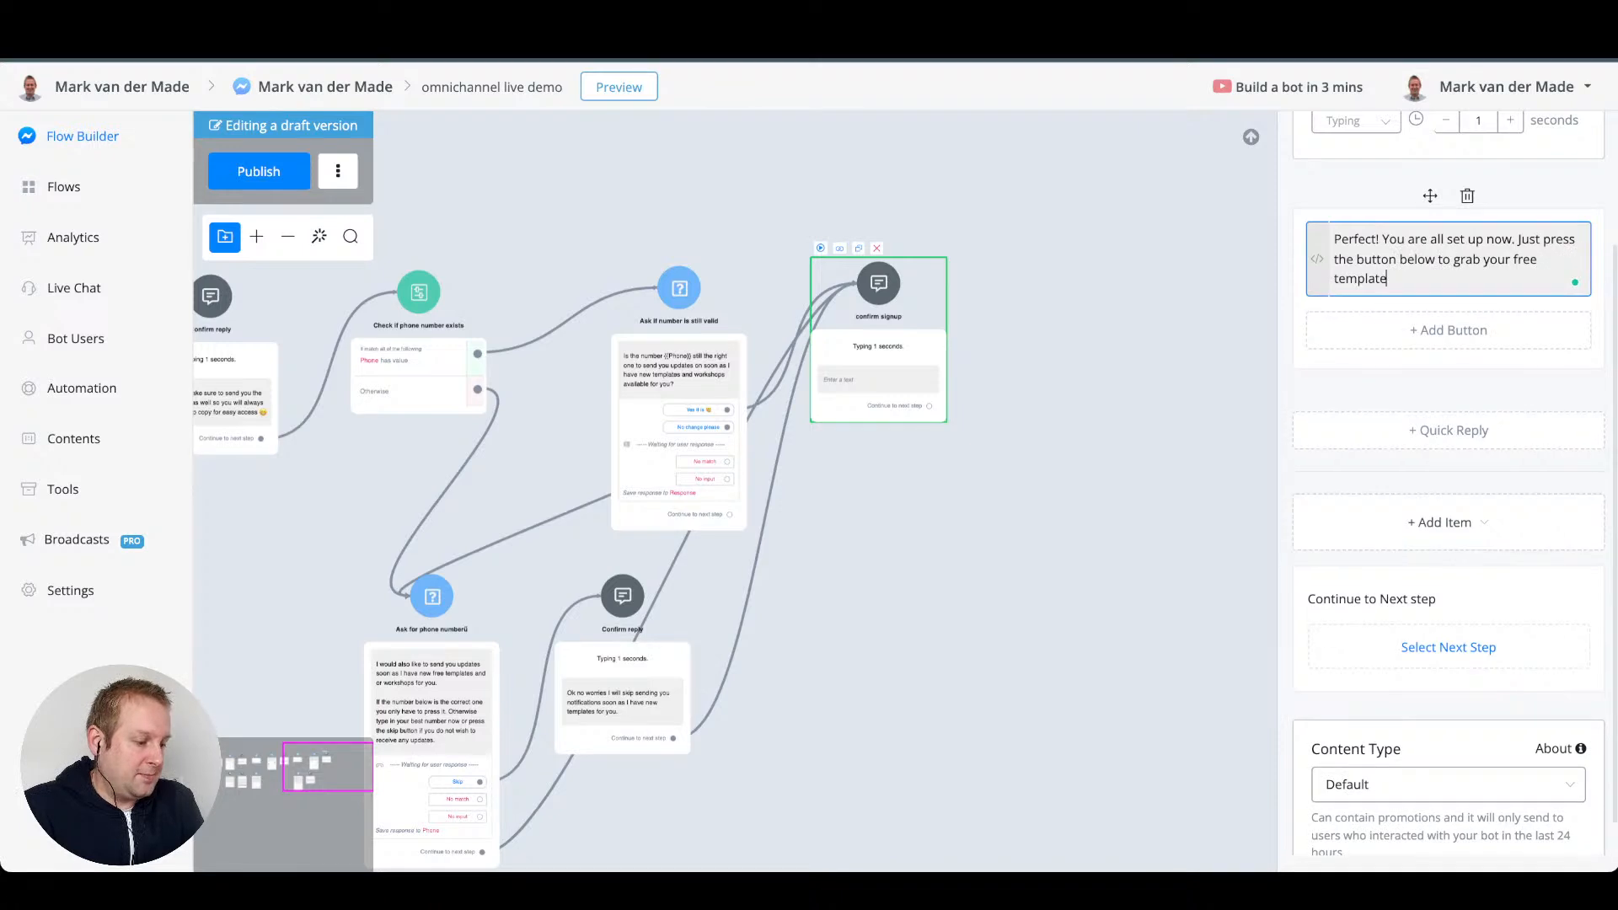
type(" right bno")
key("BackSpace")
key("BackSpace")
key("BackSpace")
type("now {")
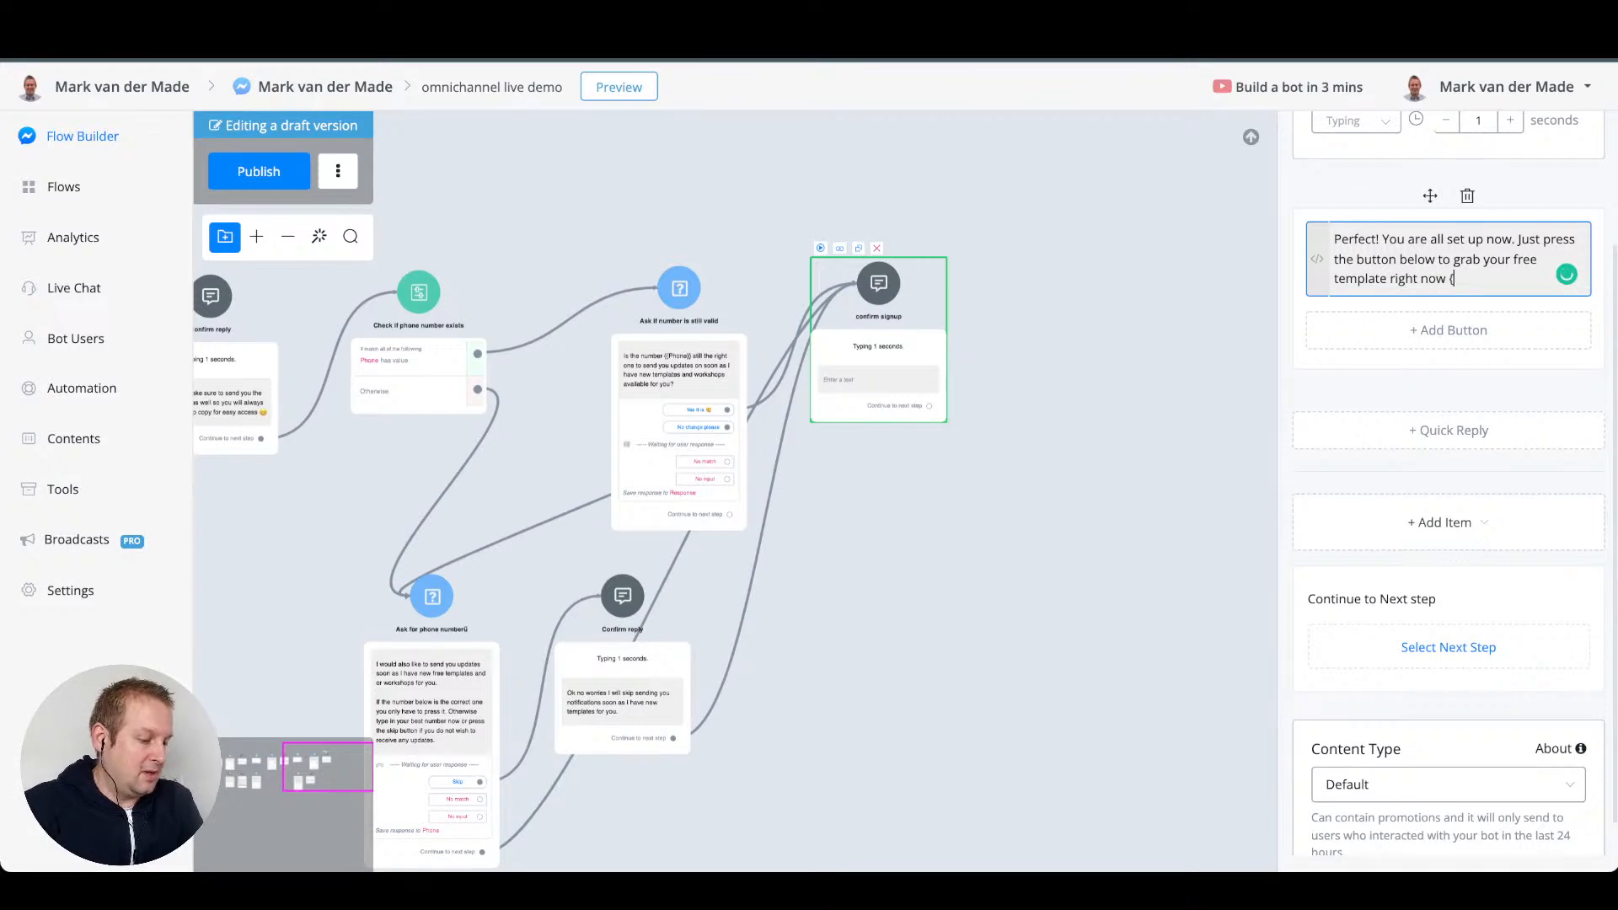
type("{f")
key("Return")
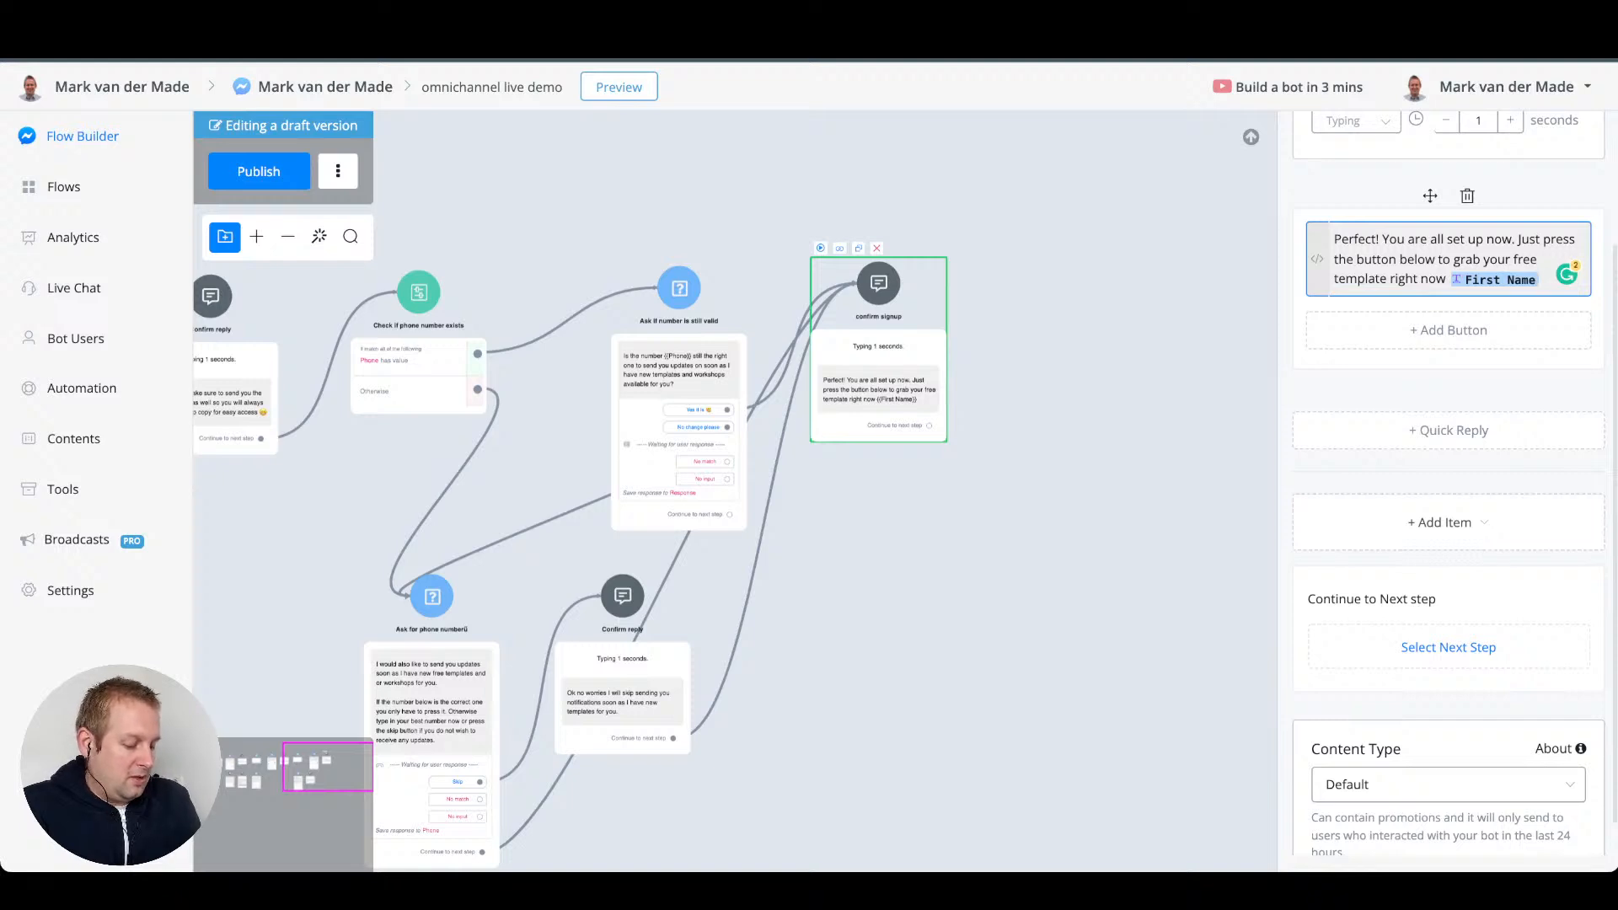
key("BackSpace")
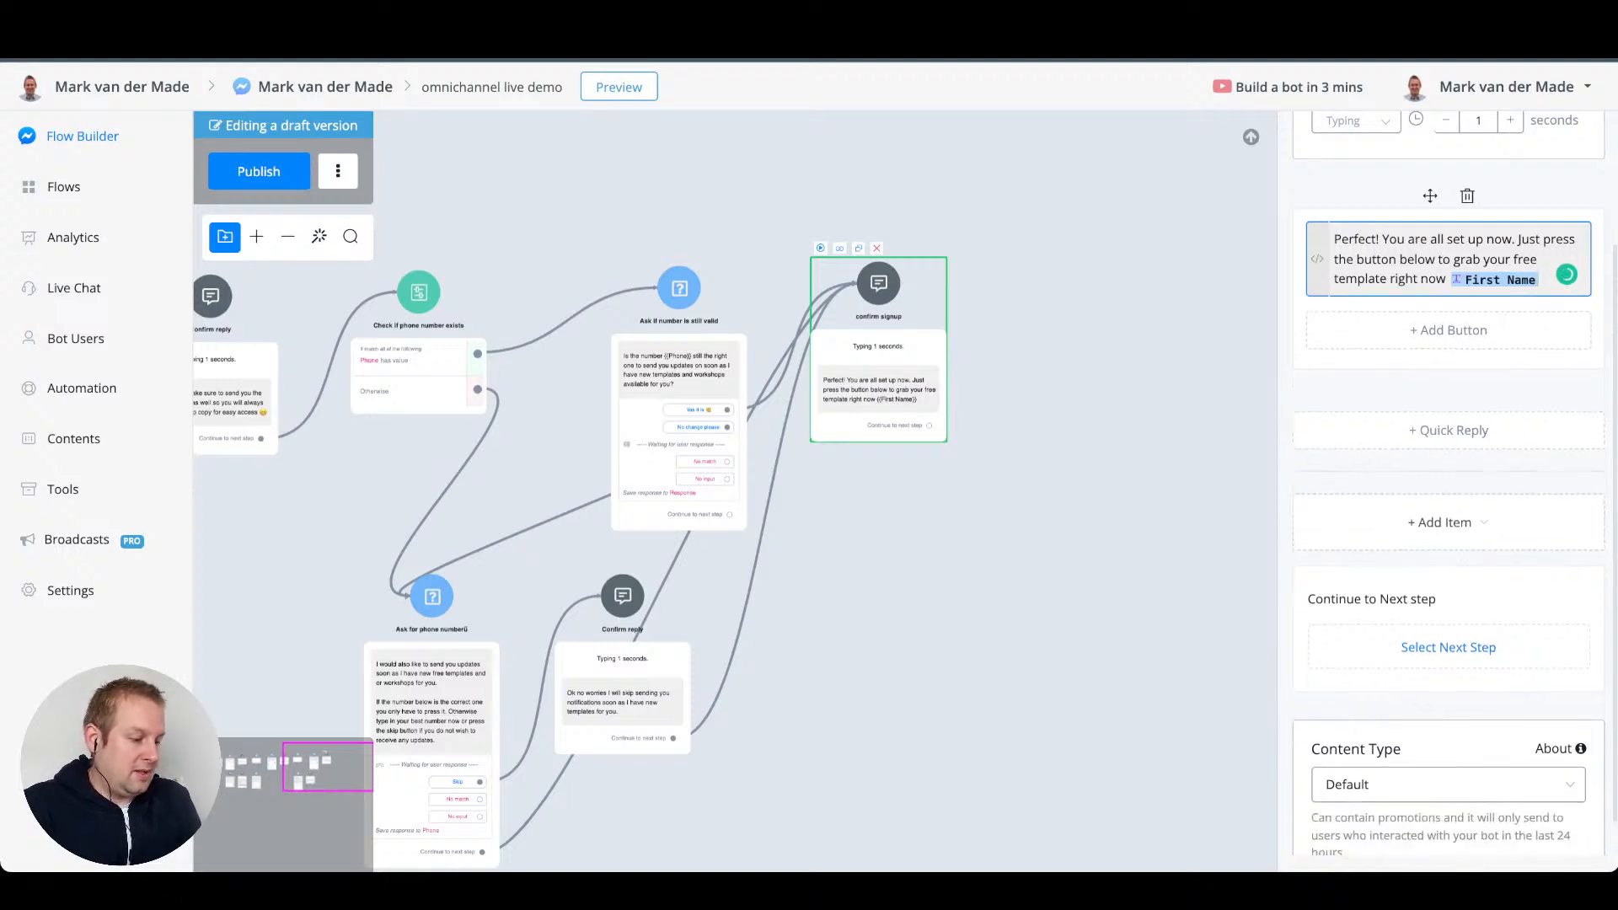
type("!")
- Add a second paragraph, "If the button below does not work be sure to check your email as it will contain the same link", ending in a smiley
key("Return")
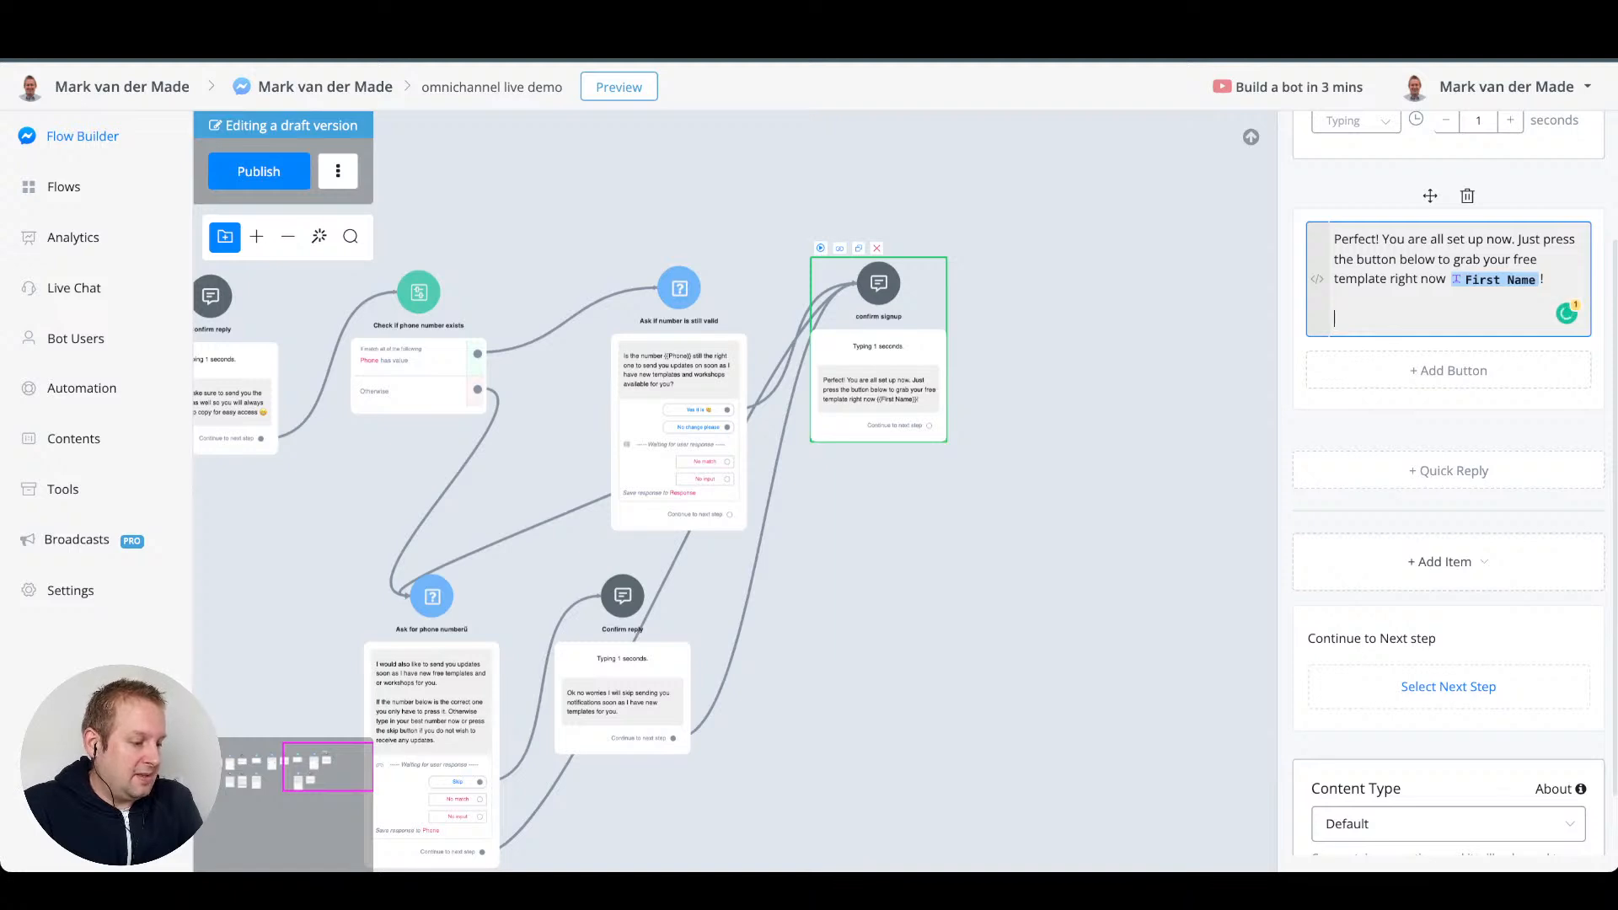
type("If the ")
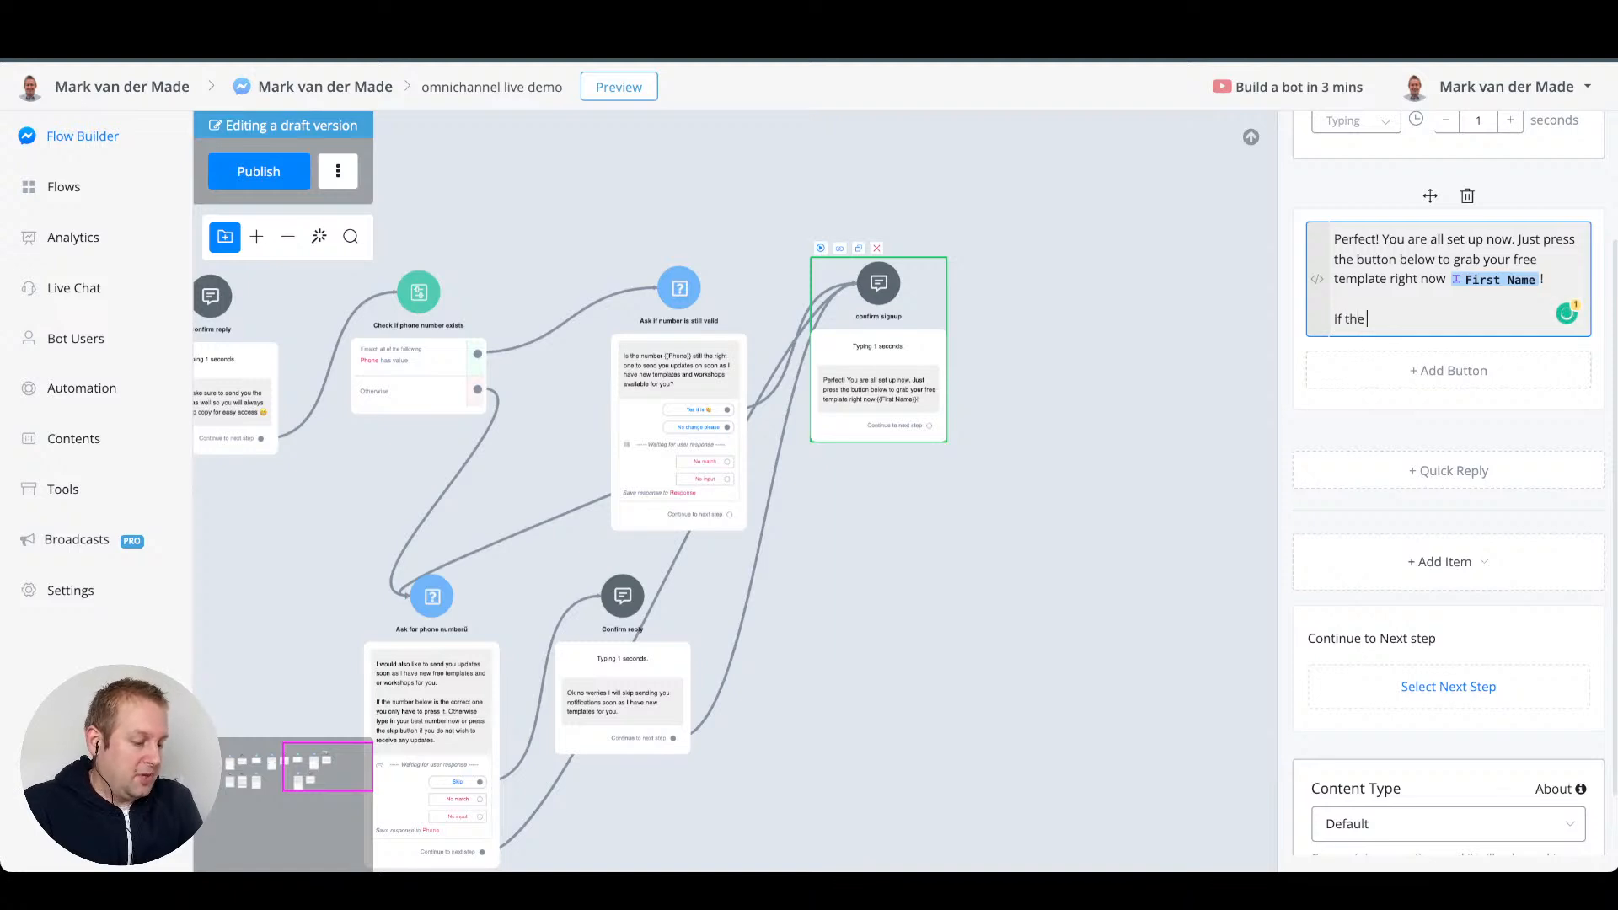
type("button below does not work be sure to che")
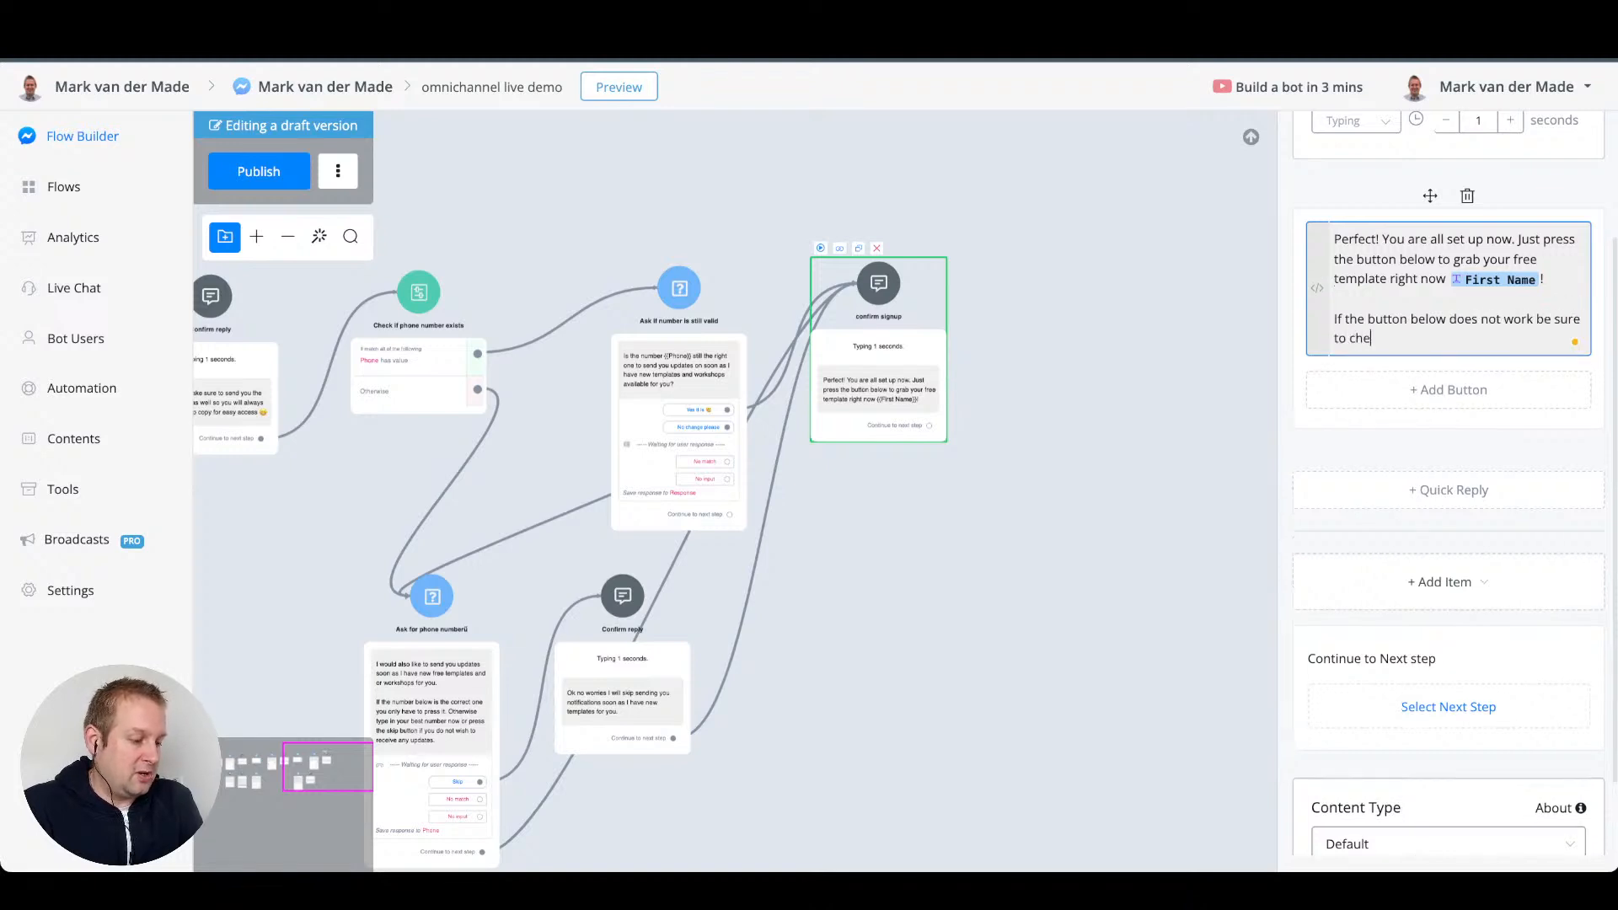
type("ck your email as it will cont")
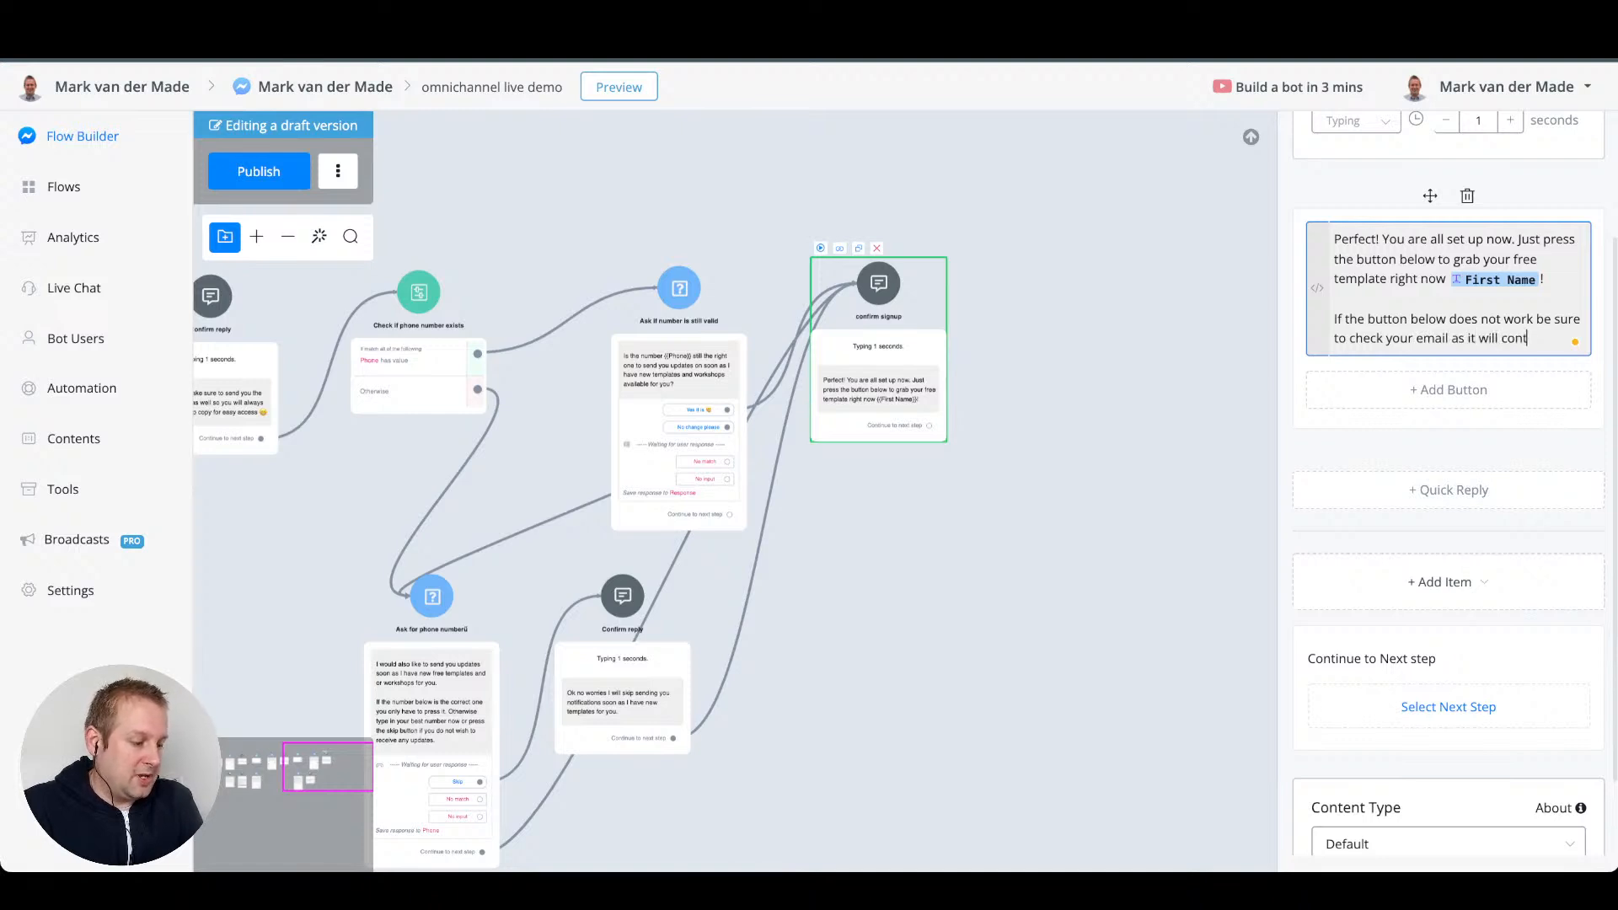
type("ain the same link")
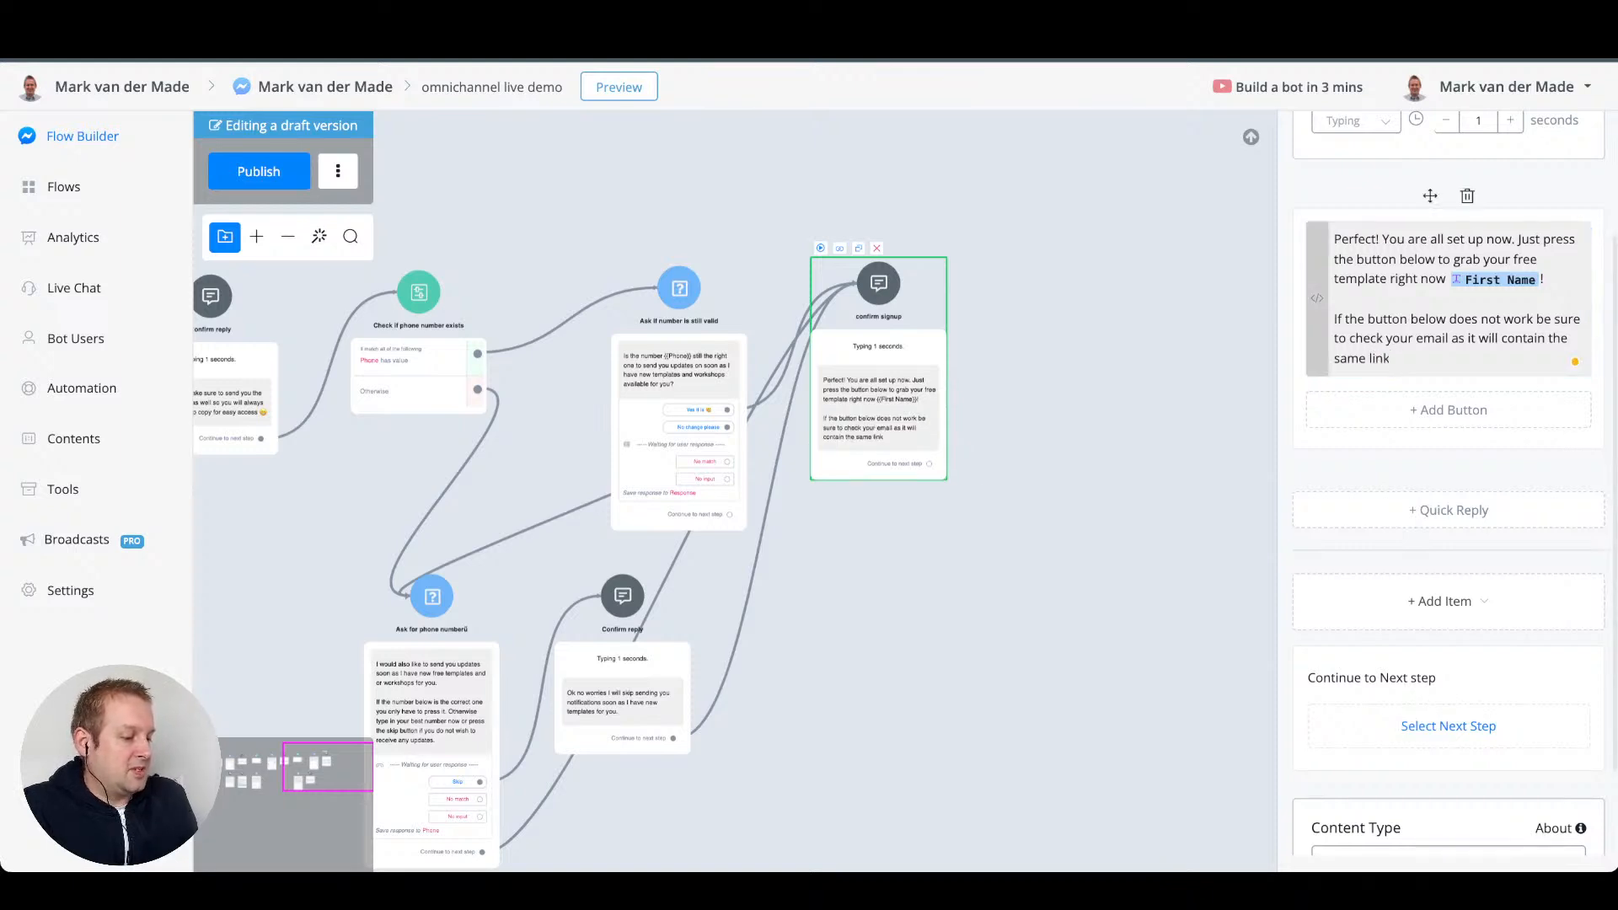
left_click(1318, 298)
left_click(1075, 142)
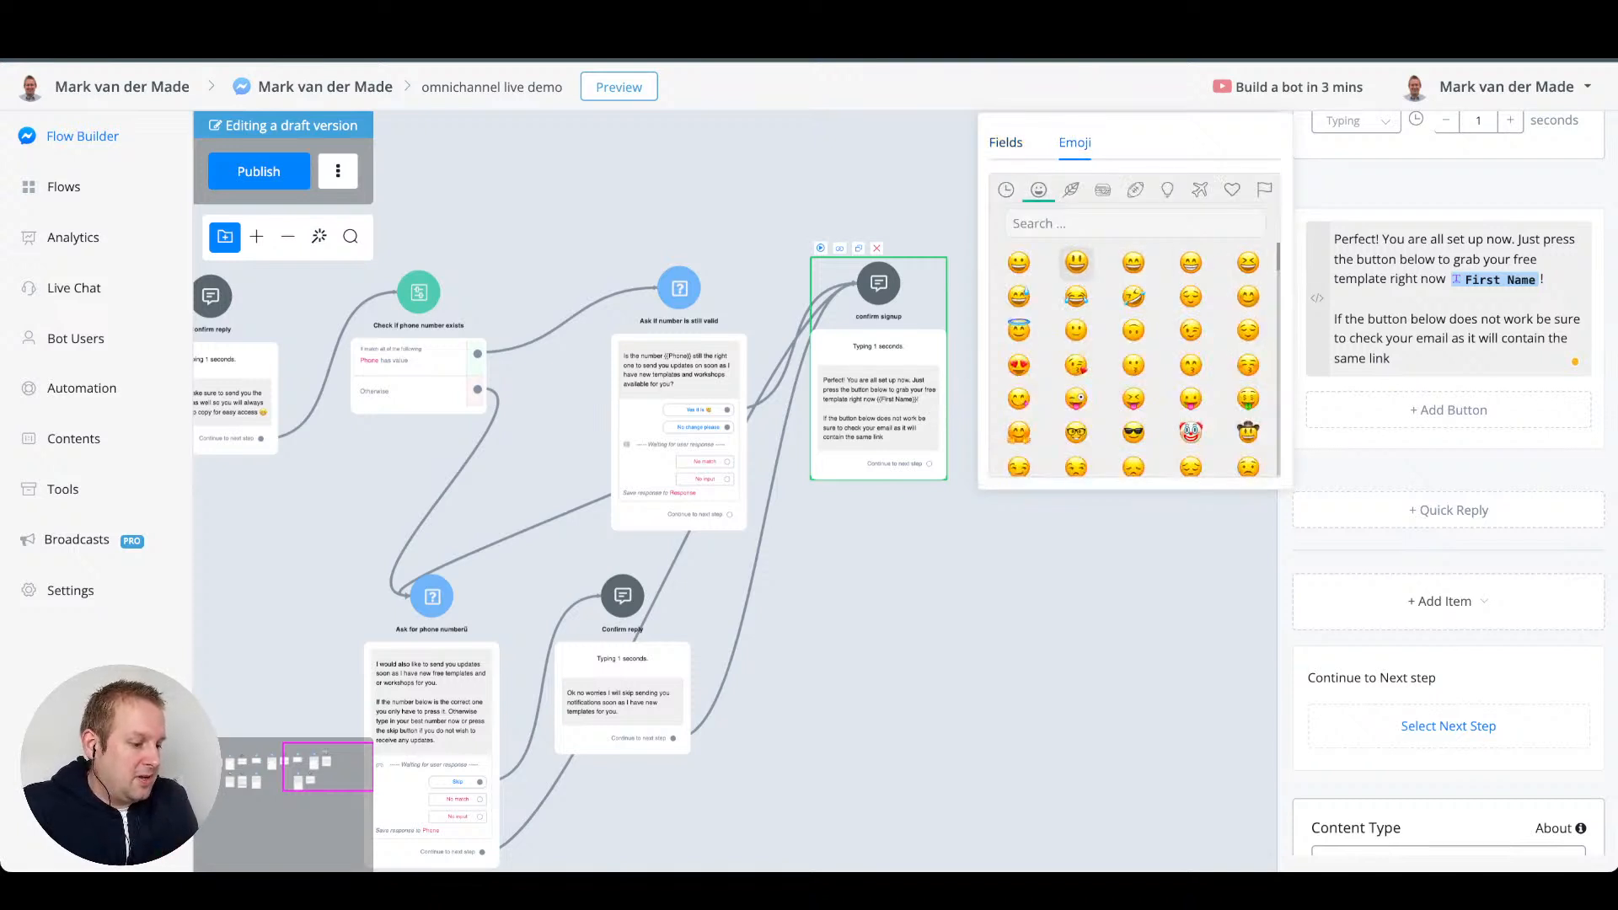
left_click(1077, 329)
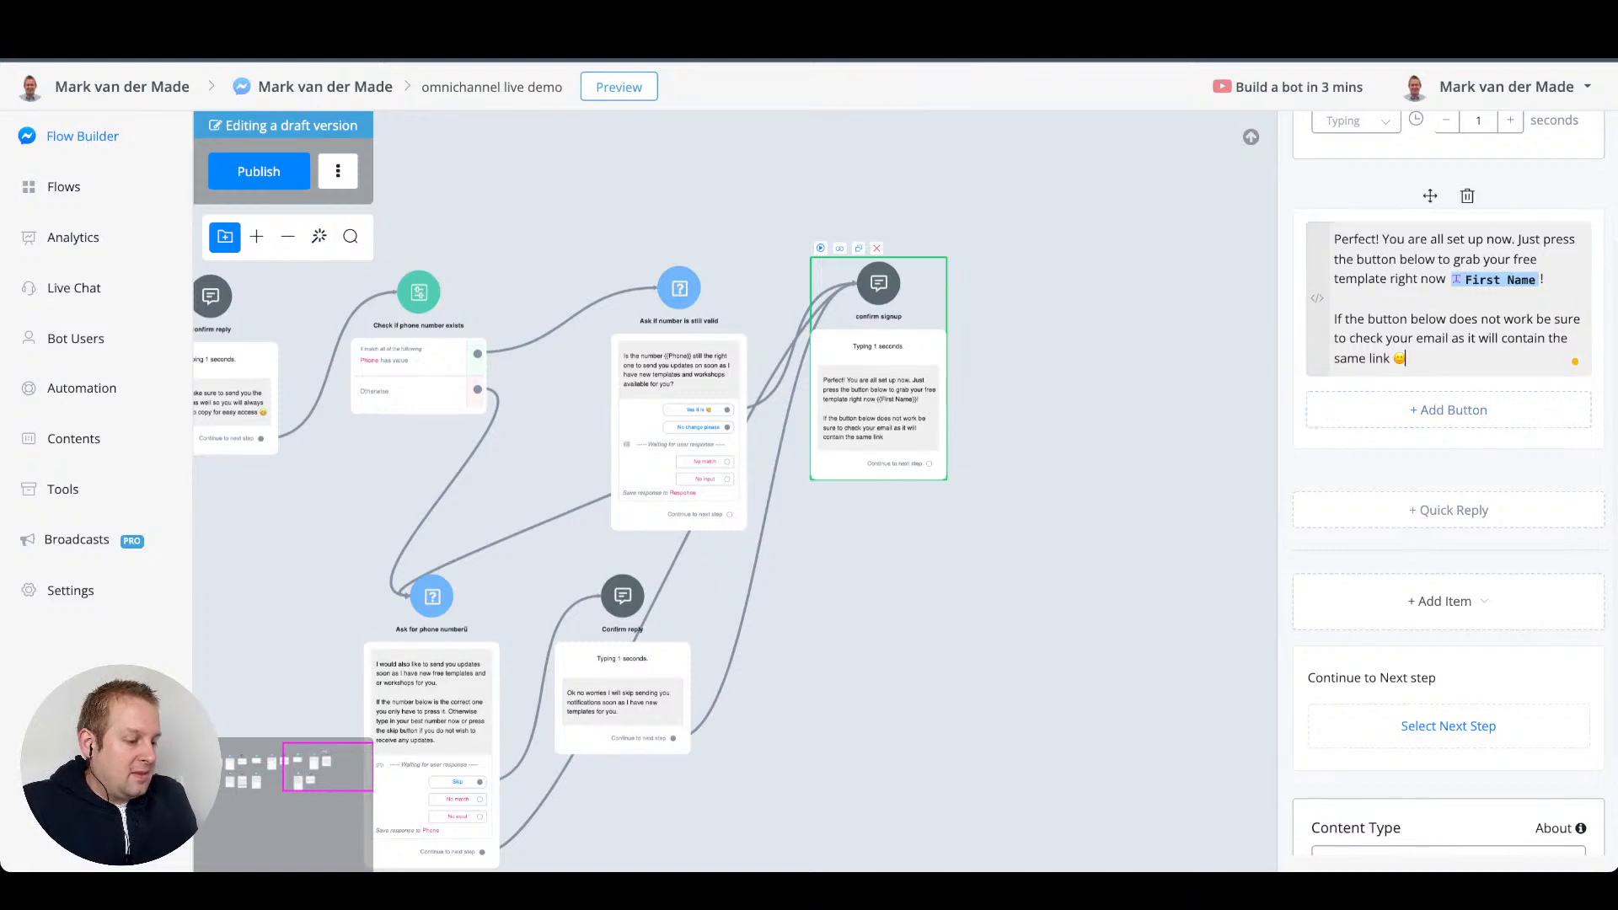
- Add a button titled "Claim template 🔥" to the confirm signup text message and save it
left_click(1448, 410)
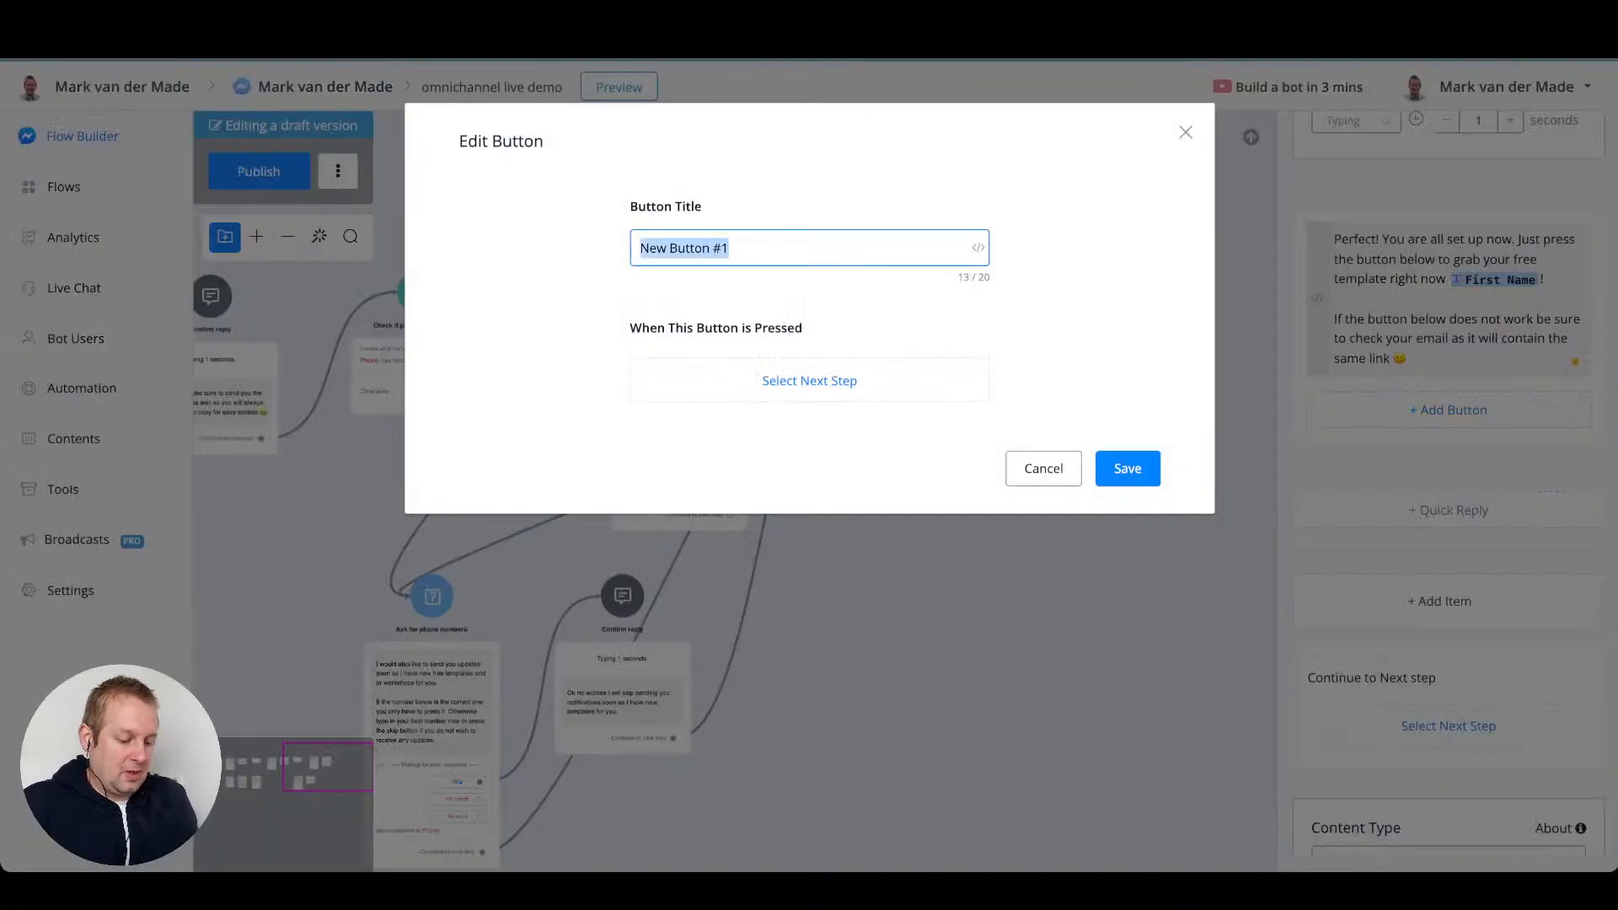
type("Claim free template")
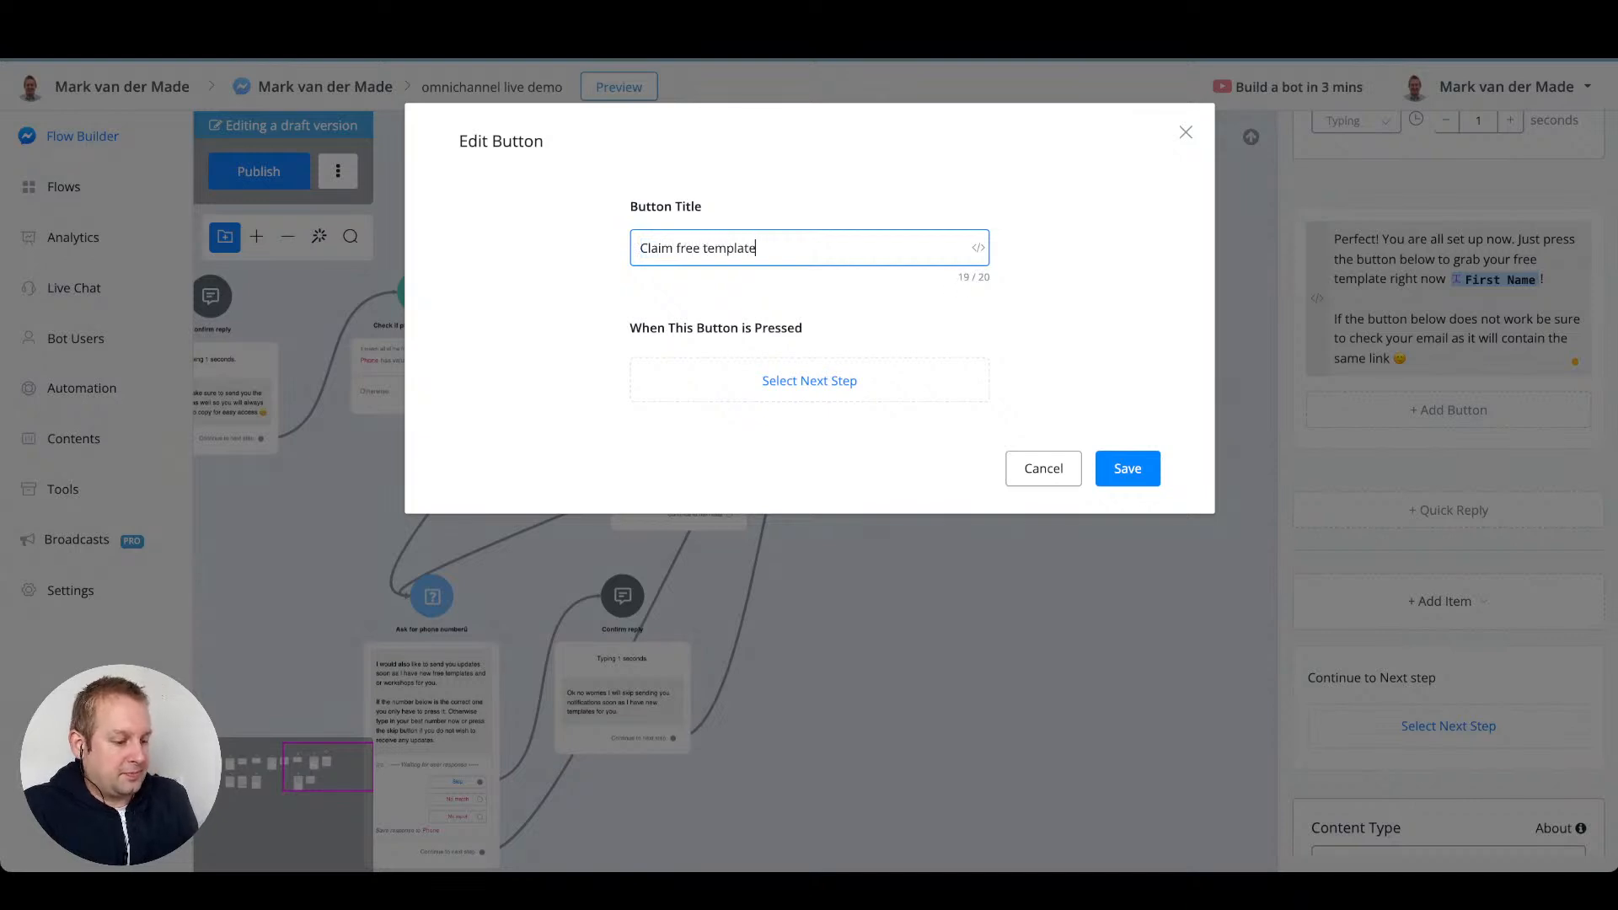
key("Tab")
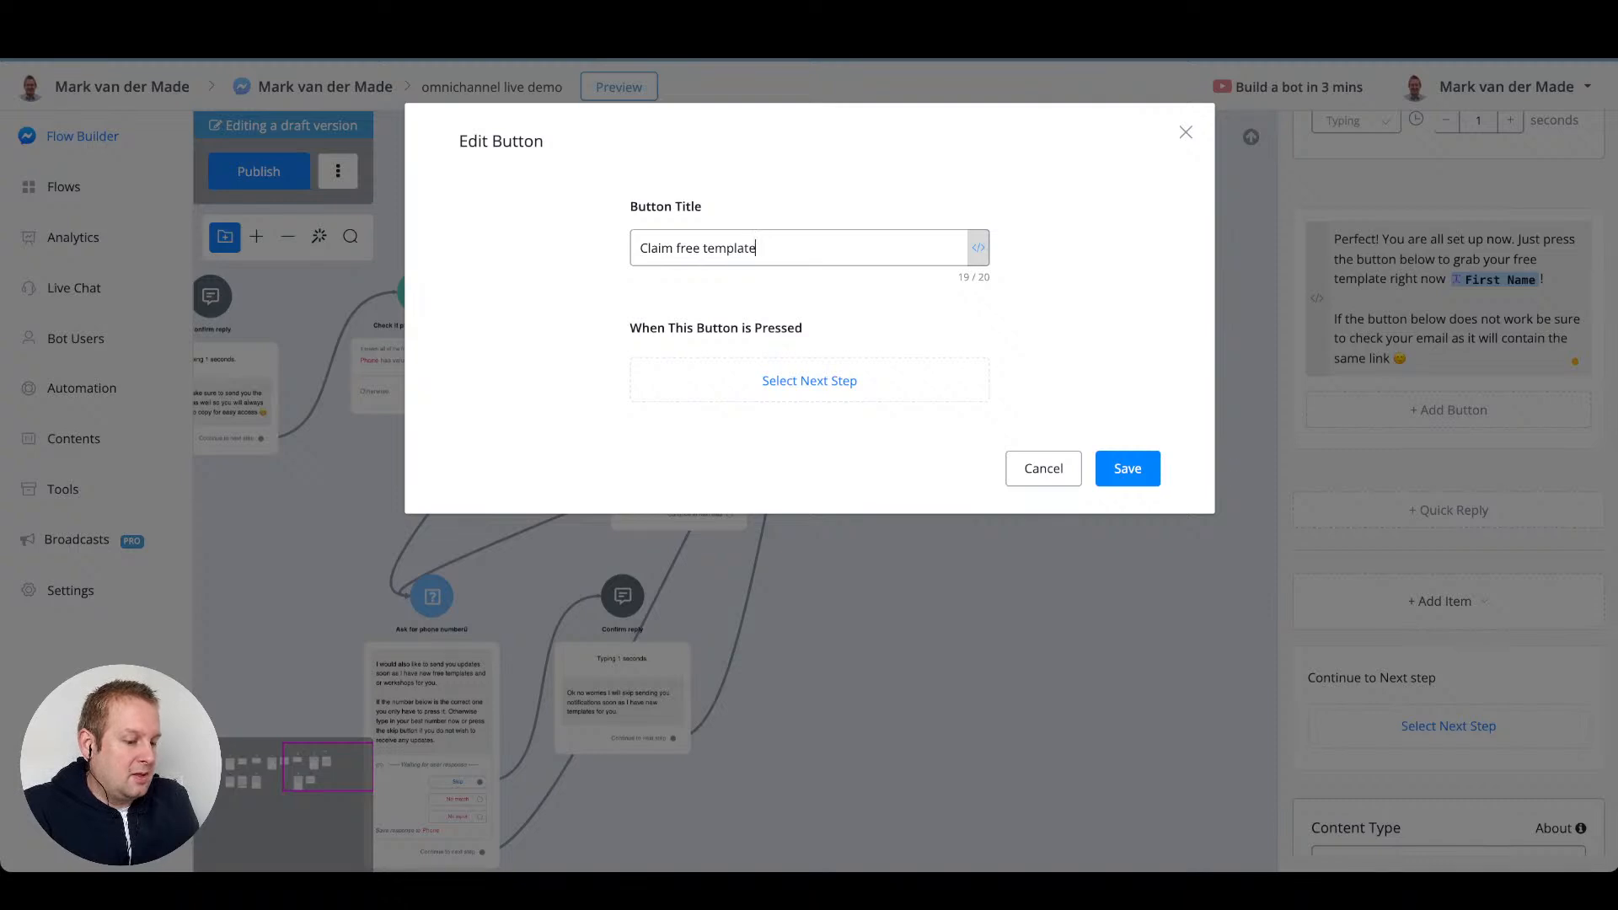
left_click(758, 248)
double_click(688, 248)
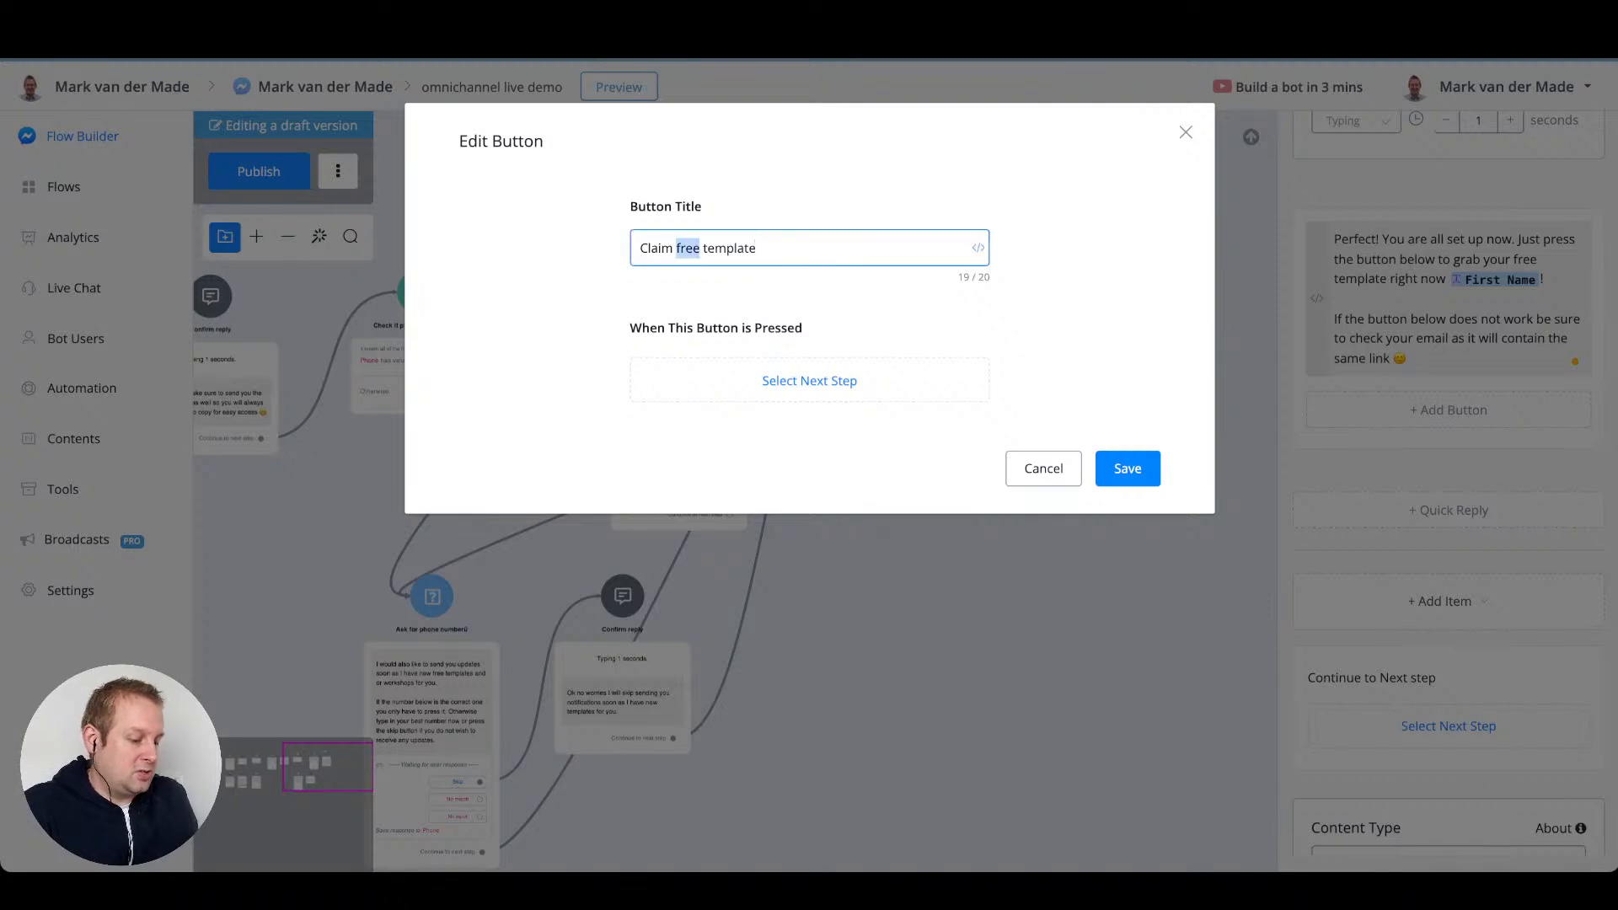
key("BackSpace")
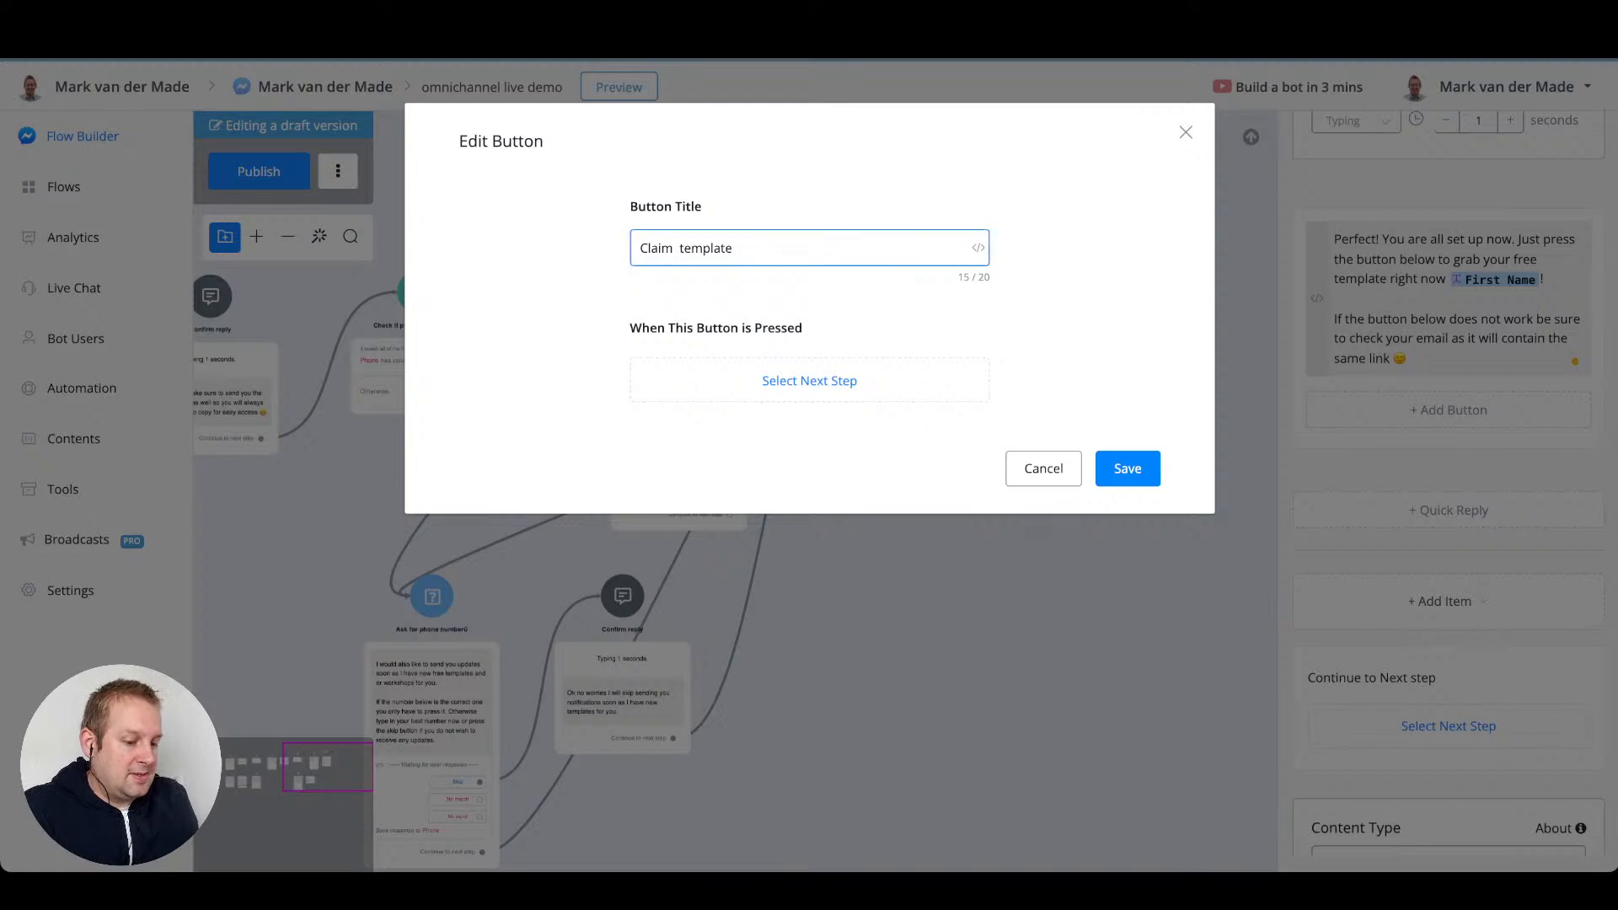
key("BackSpace")
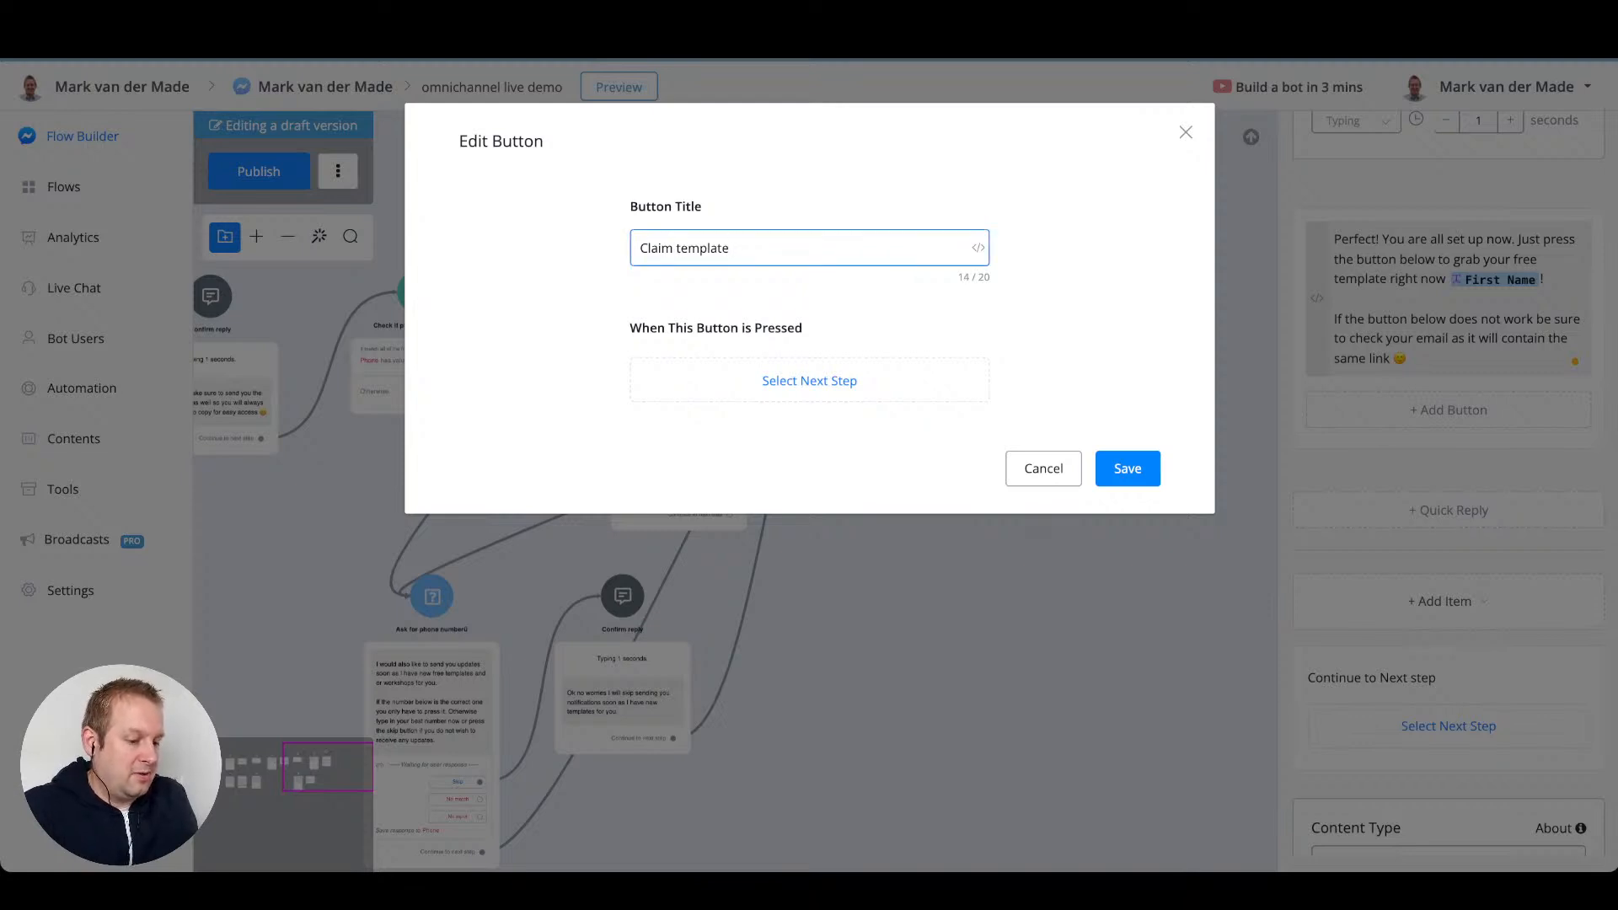
left_click(978, 248)
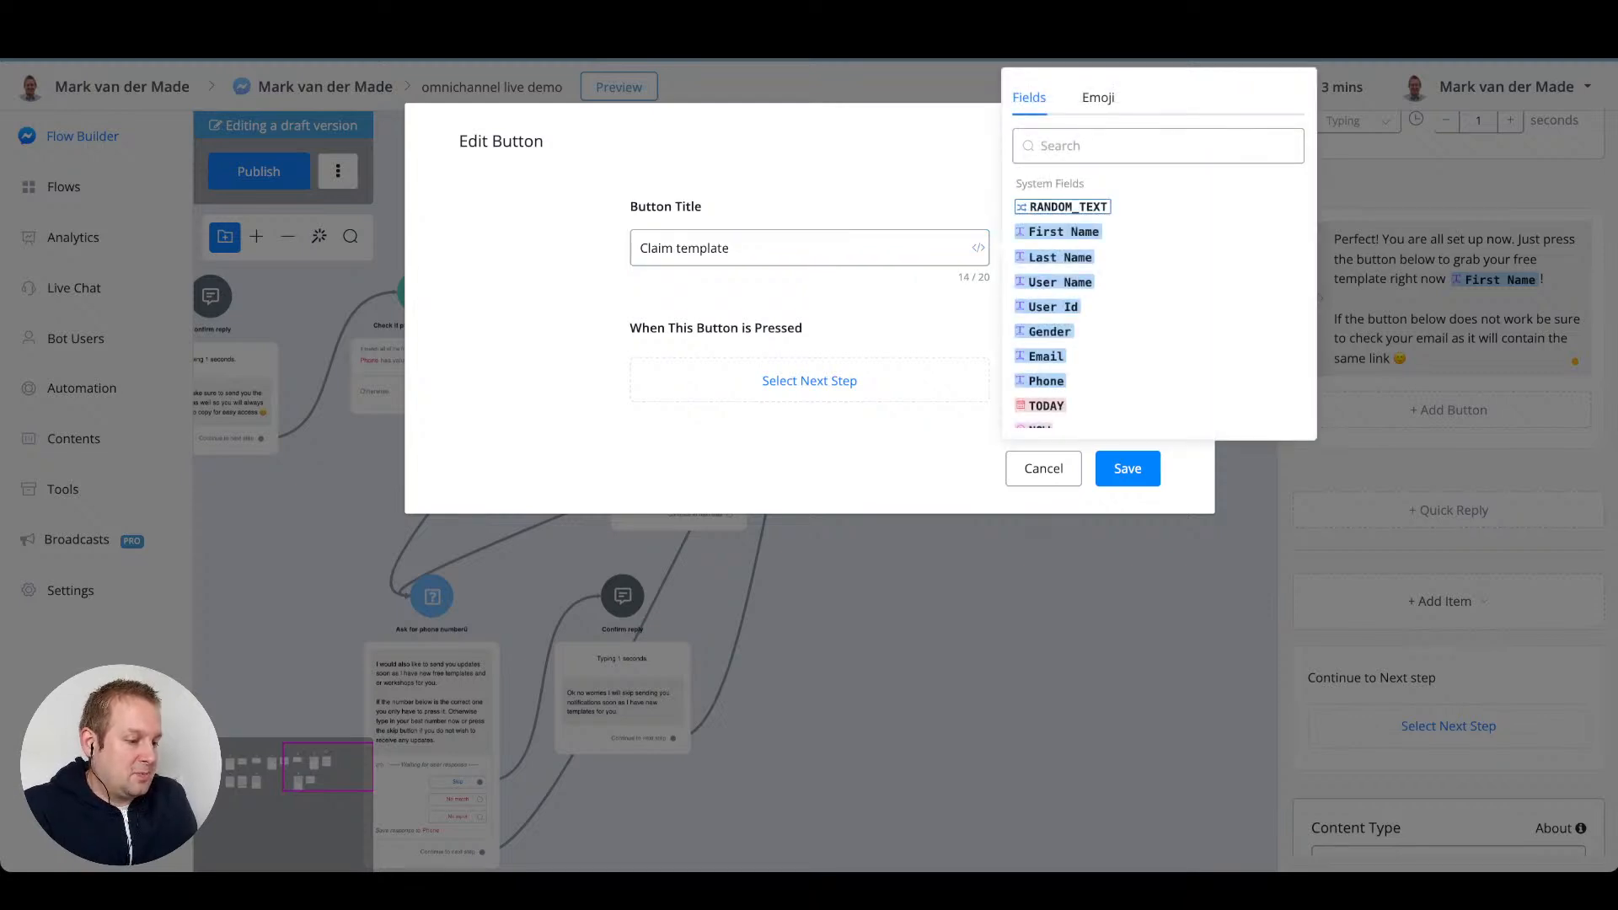
left_click(1098, 98)
left_click(1043, 284)
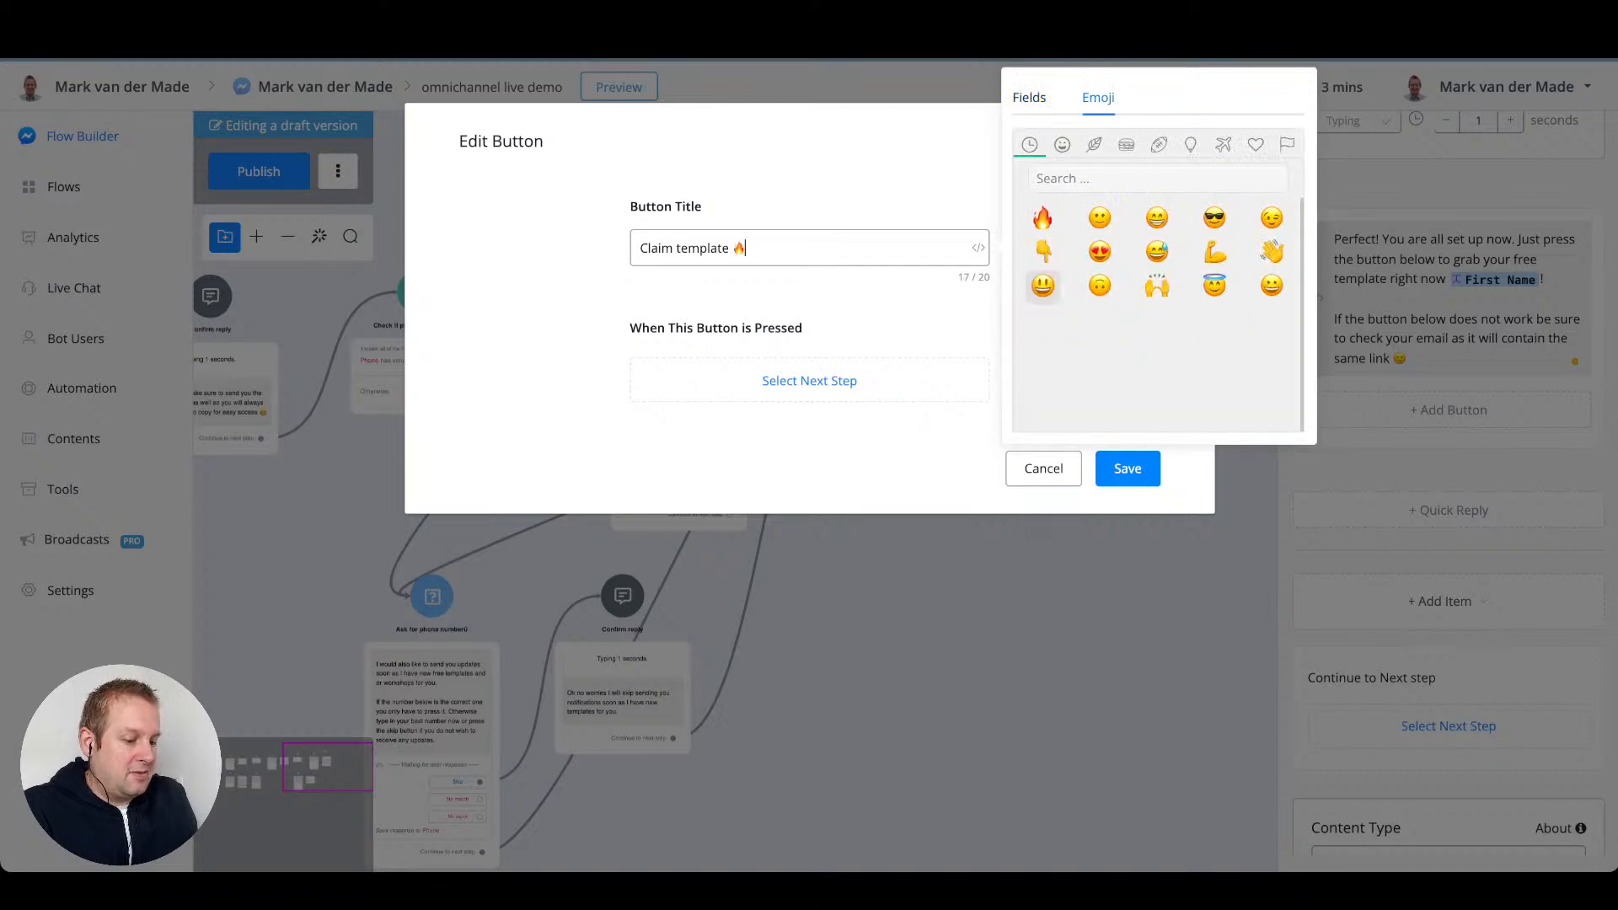
left_click(1128, 468)
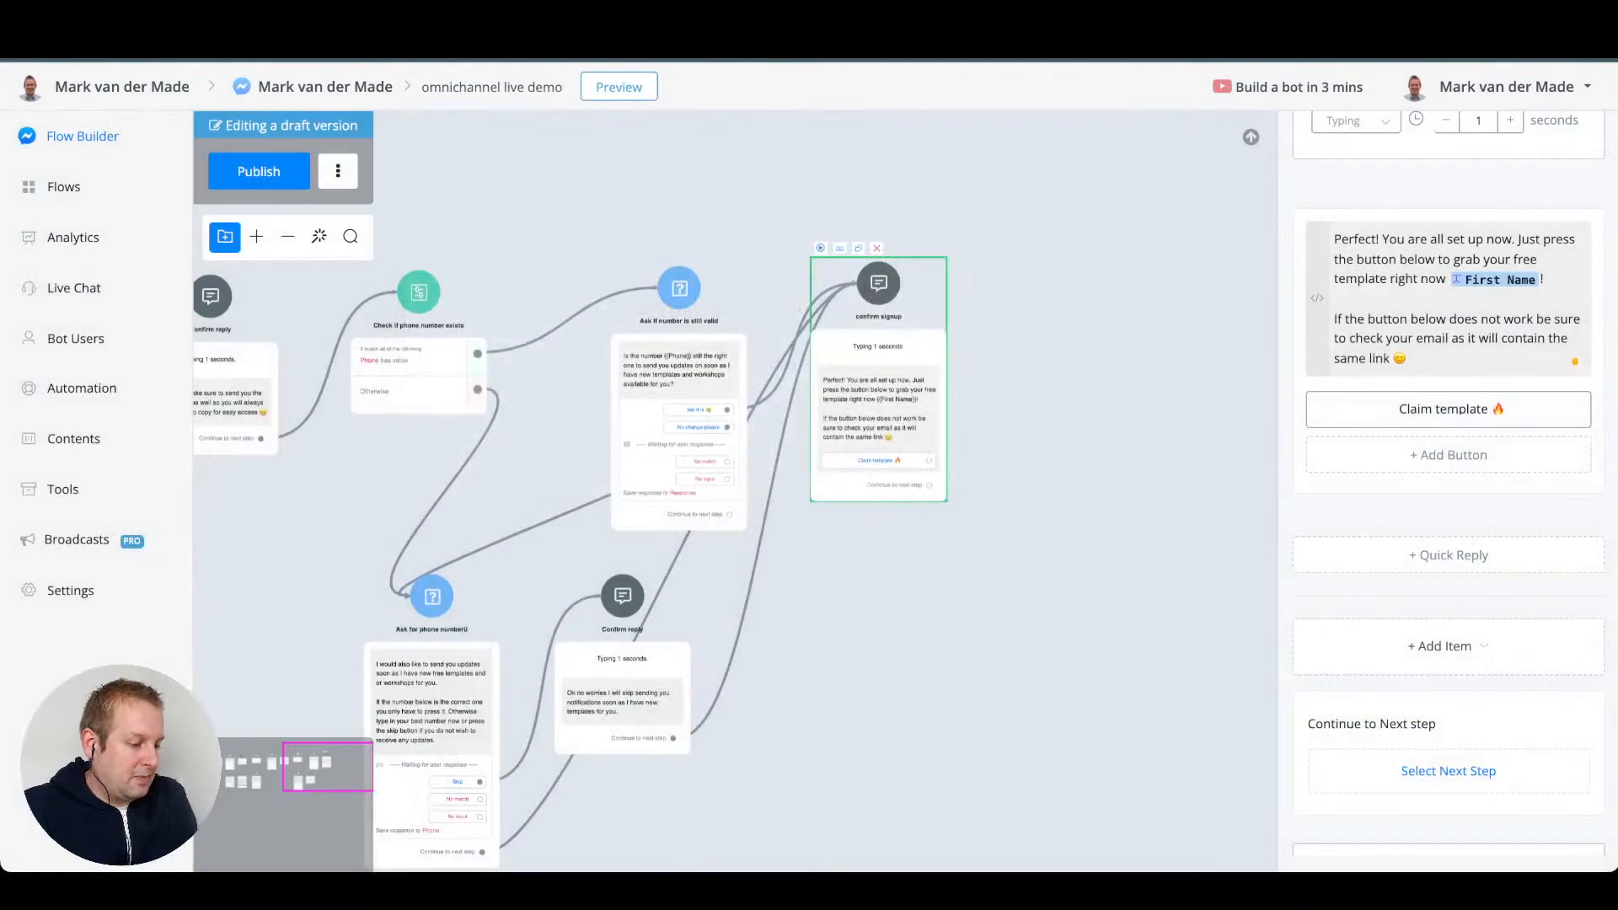
left_click(1448, 409)
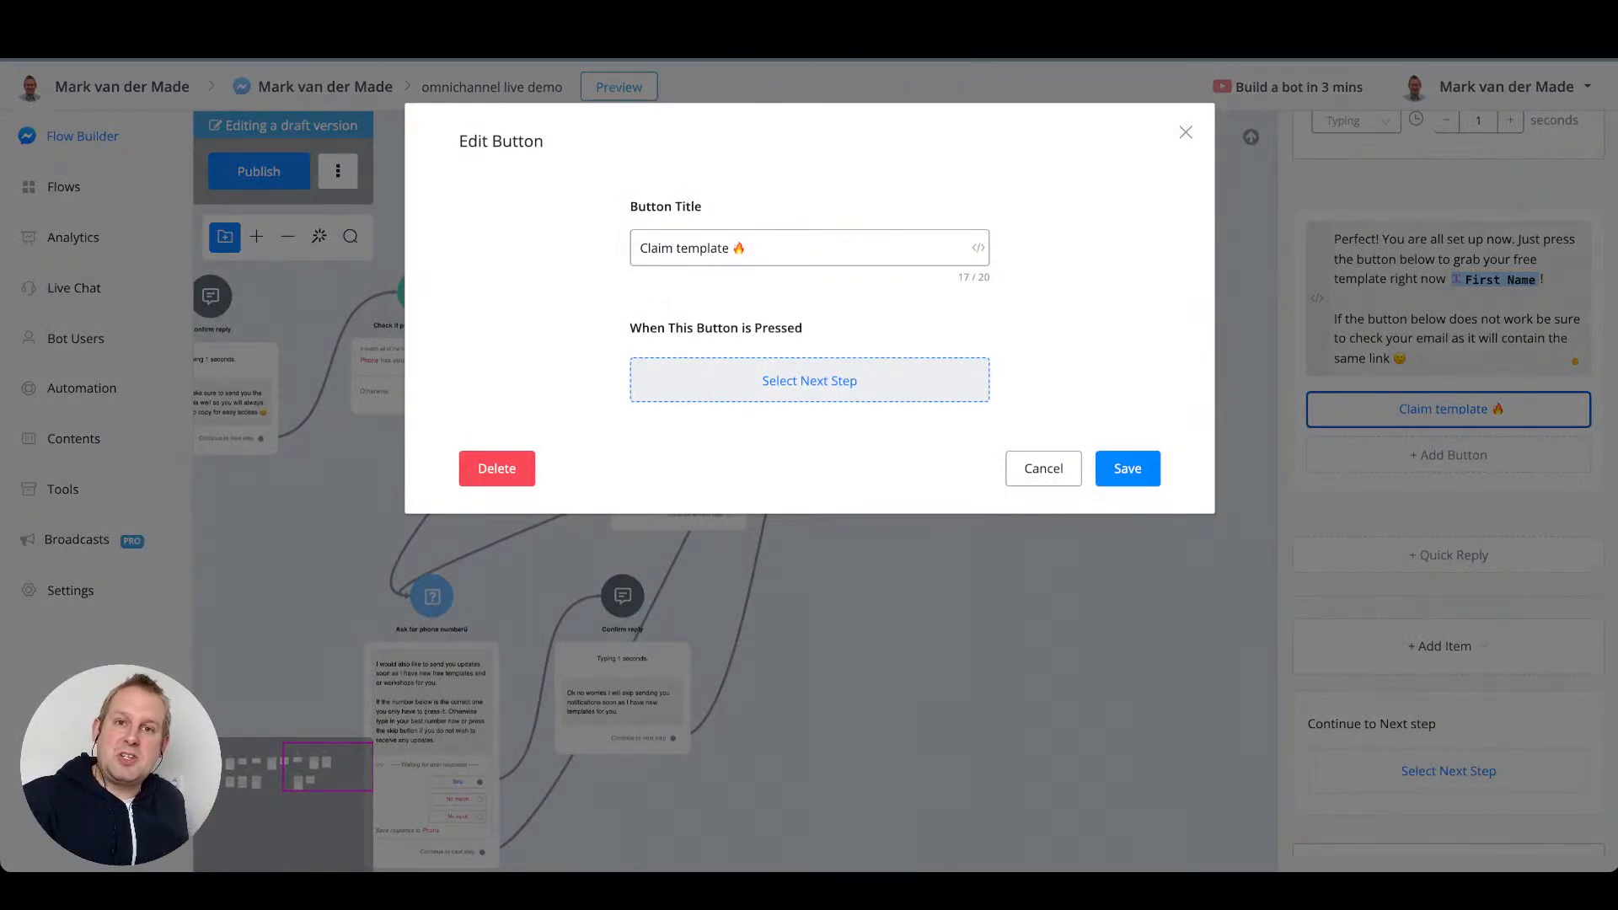
left_click(759, 384)
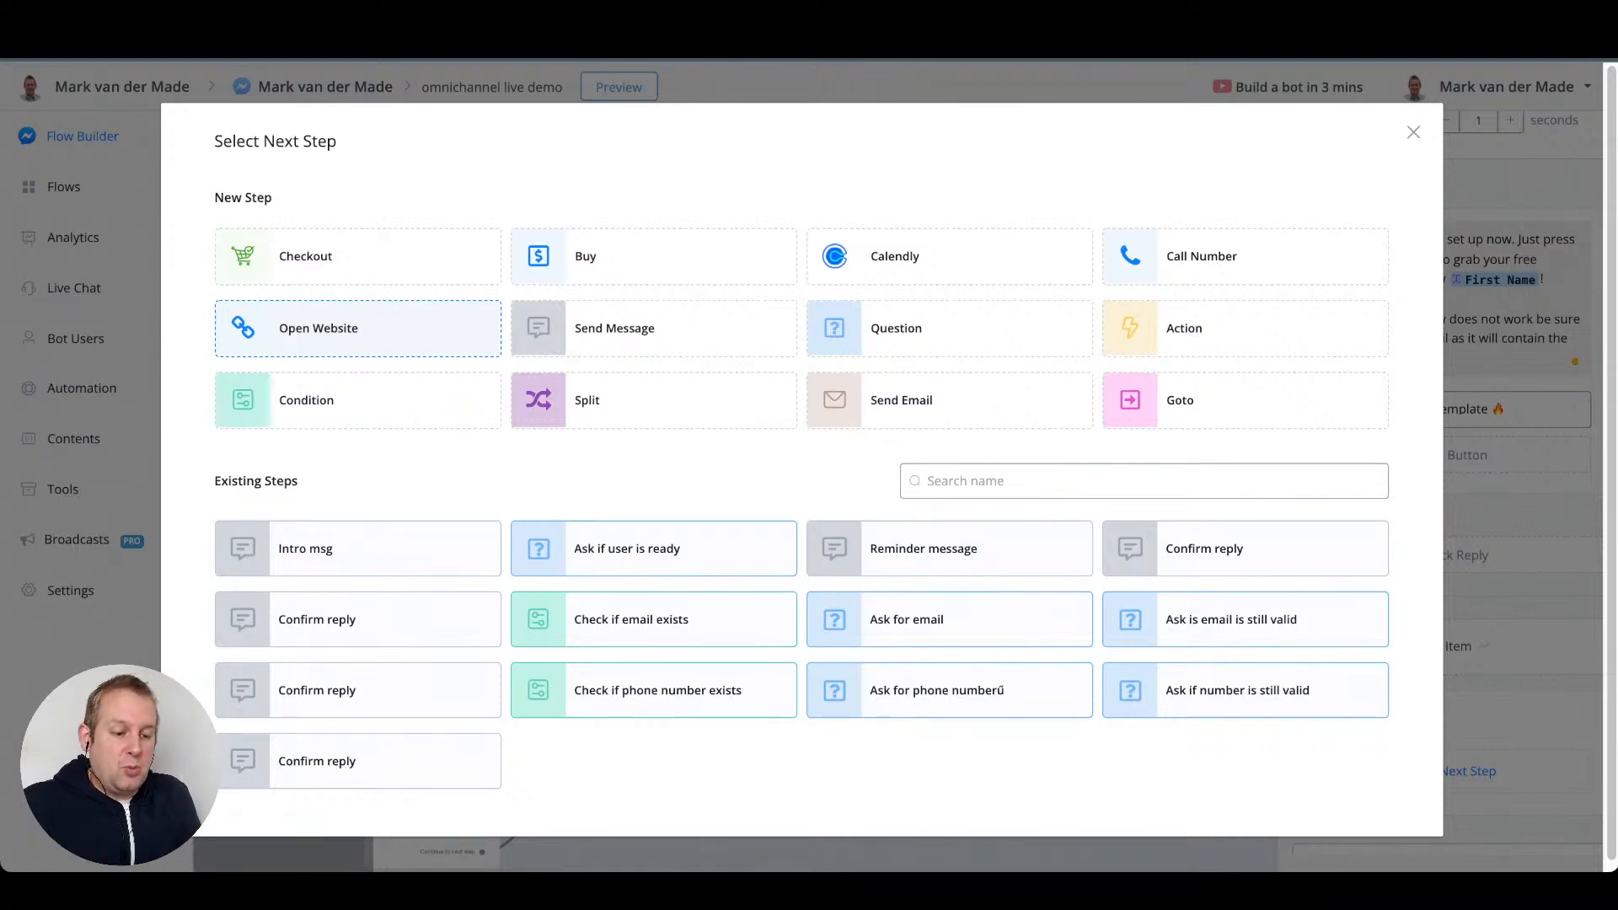
left_click(357, 328)
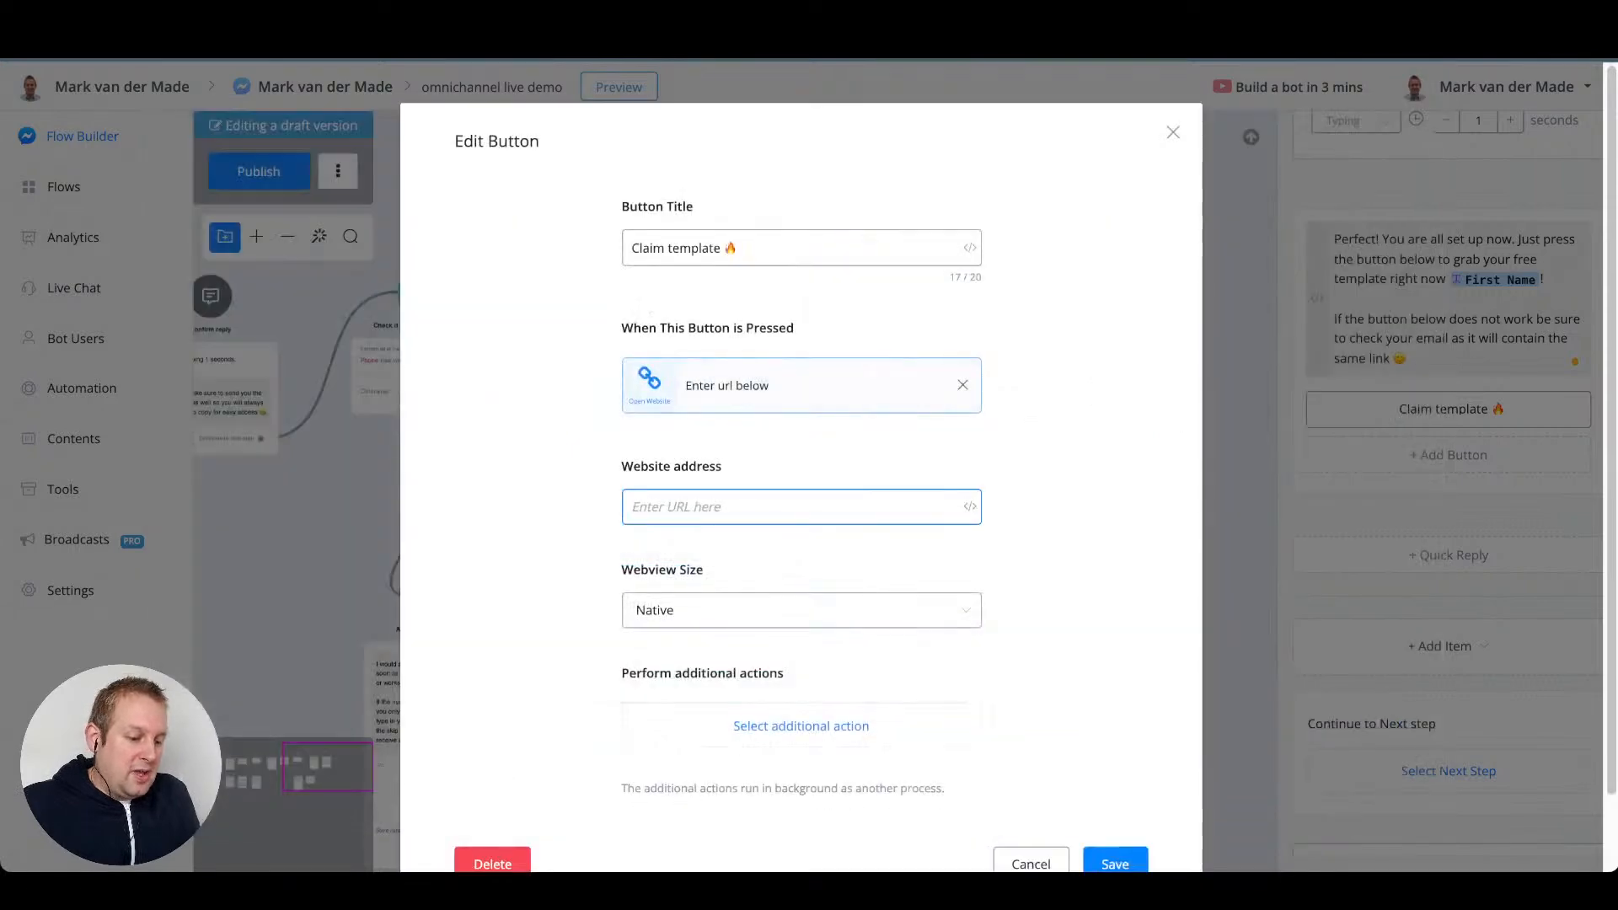
type("https://markvdmade.com")
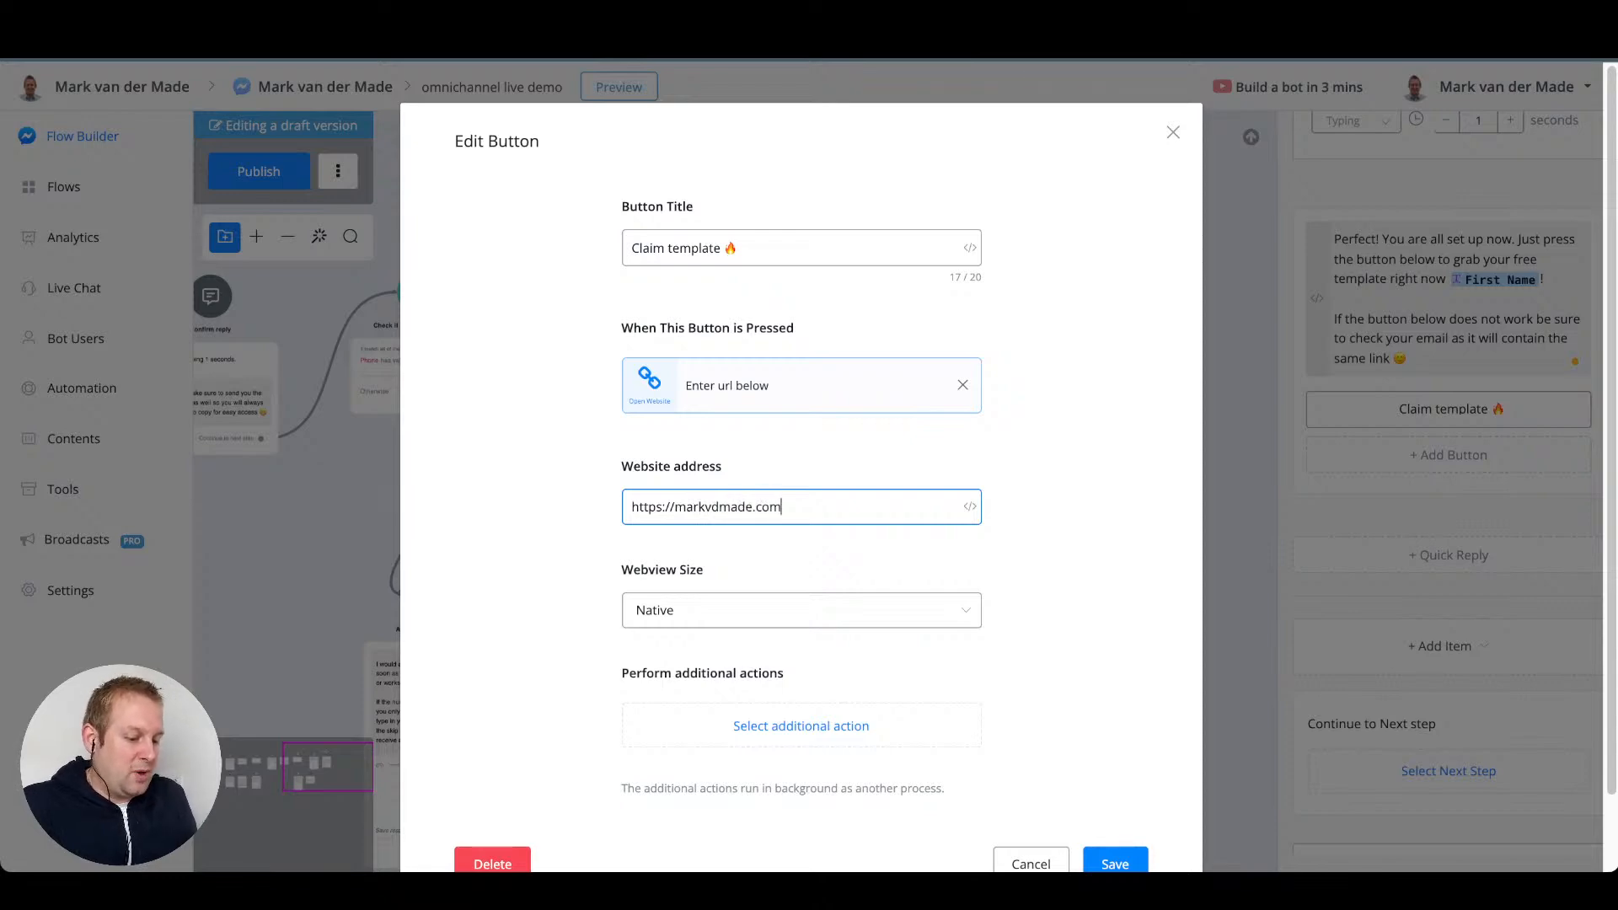
scroll(800, 506, "down", 1)
left_click(1115, 768)
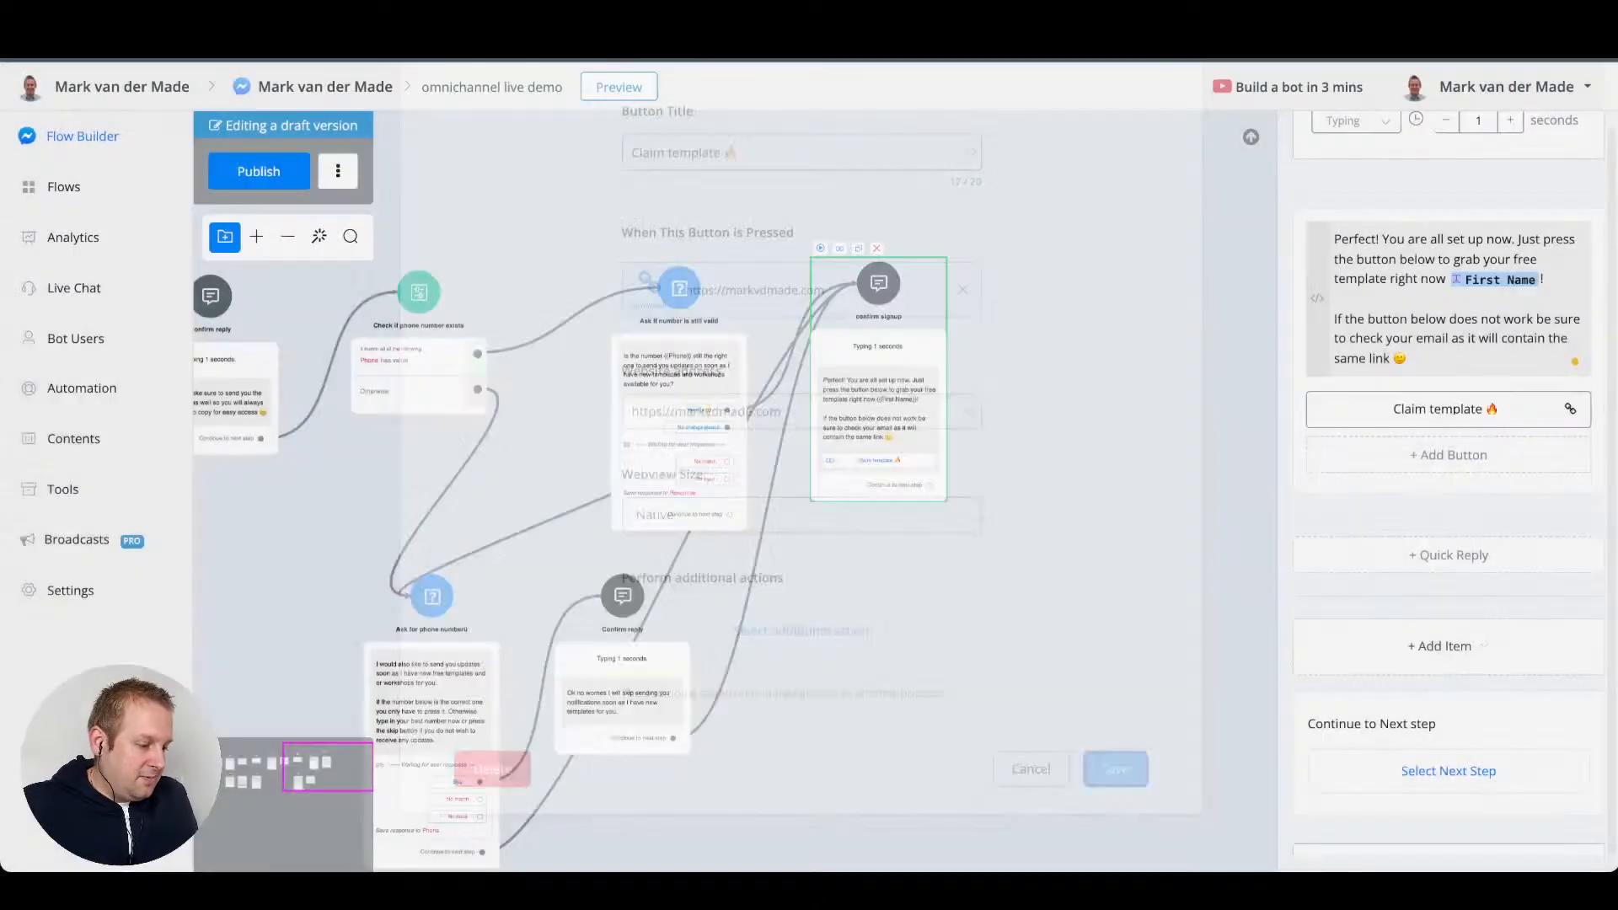
left_click(1112, 716)
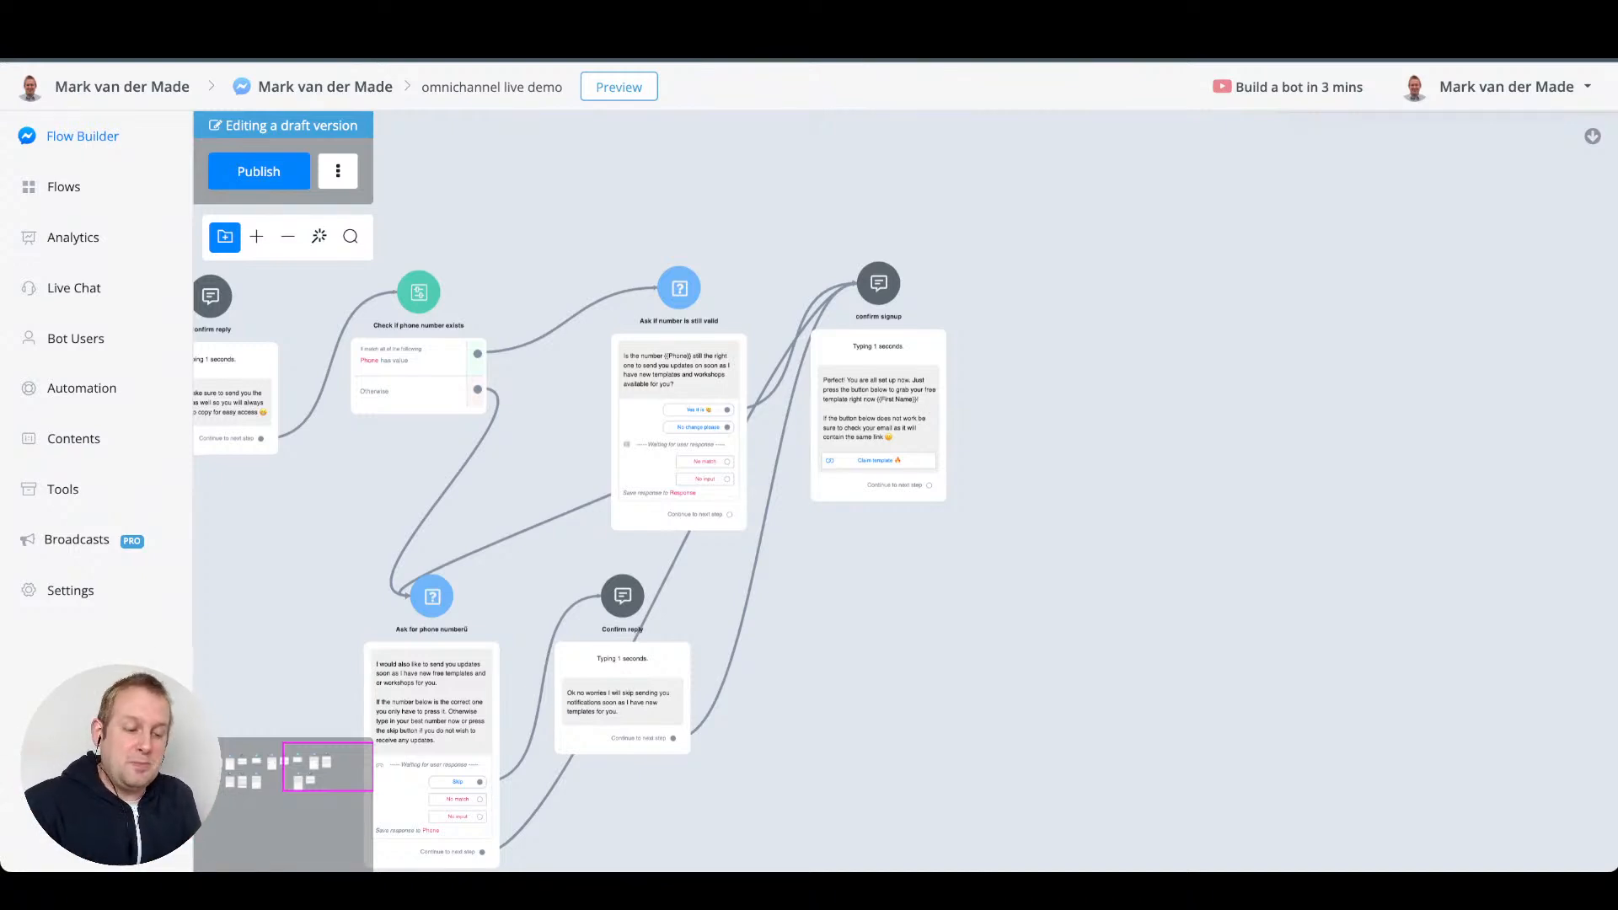
- Attach a new Action step to the Claim template button as its additional action
left_click(878, 405)
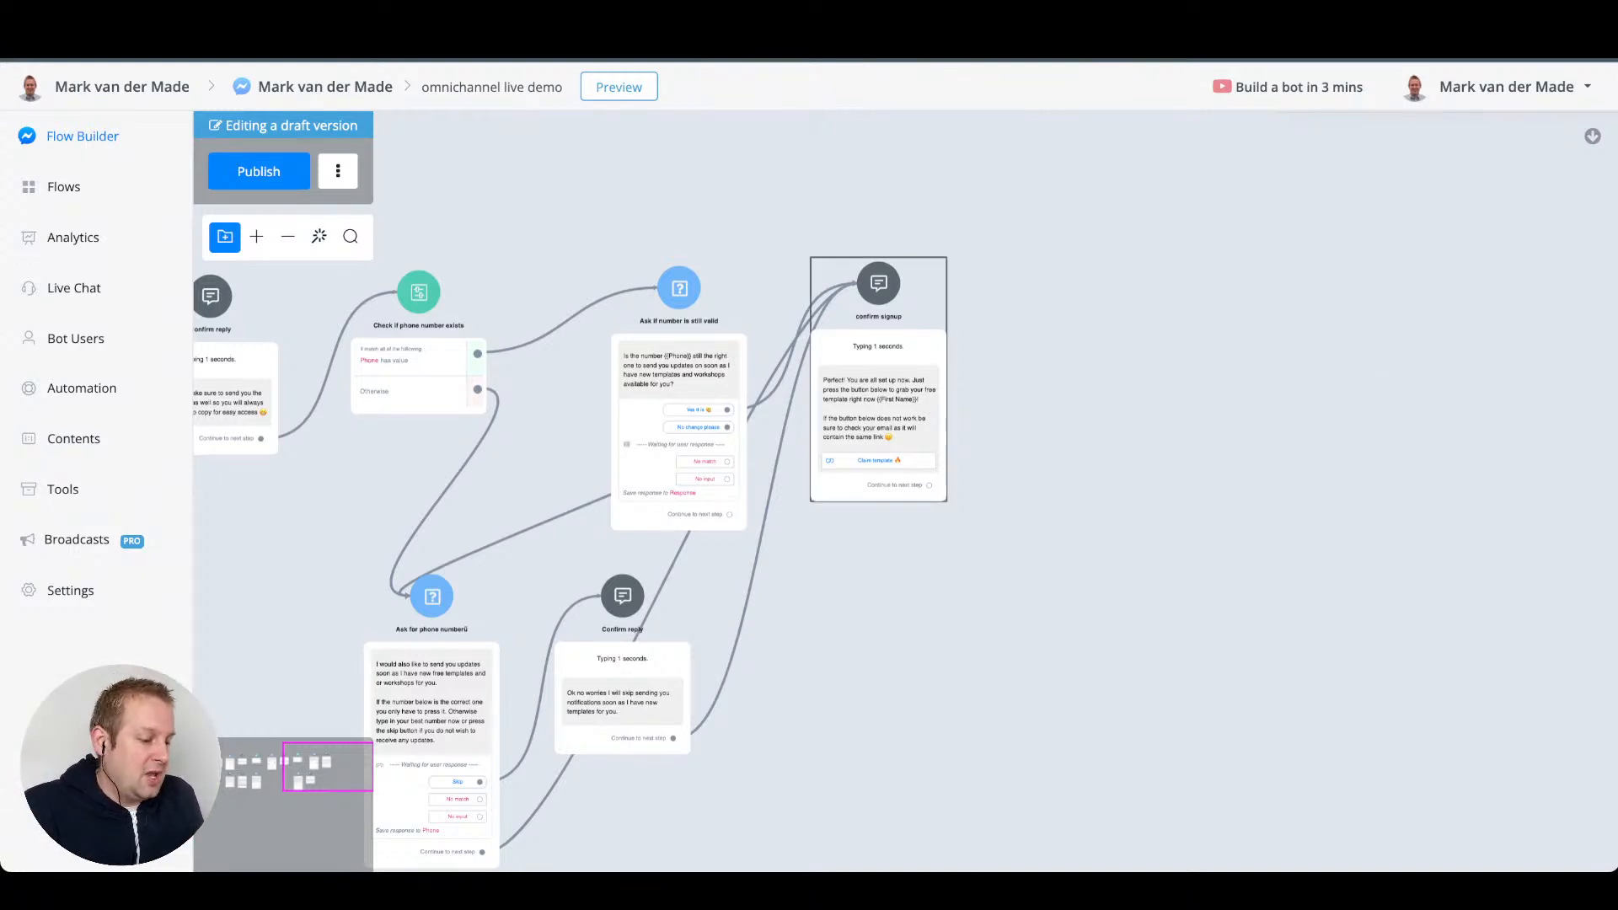
left_click(1437, 582)
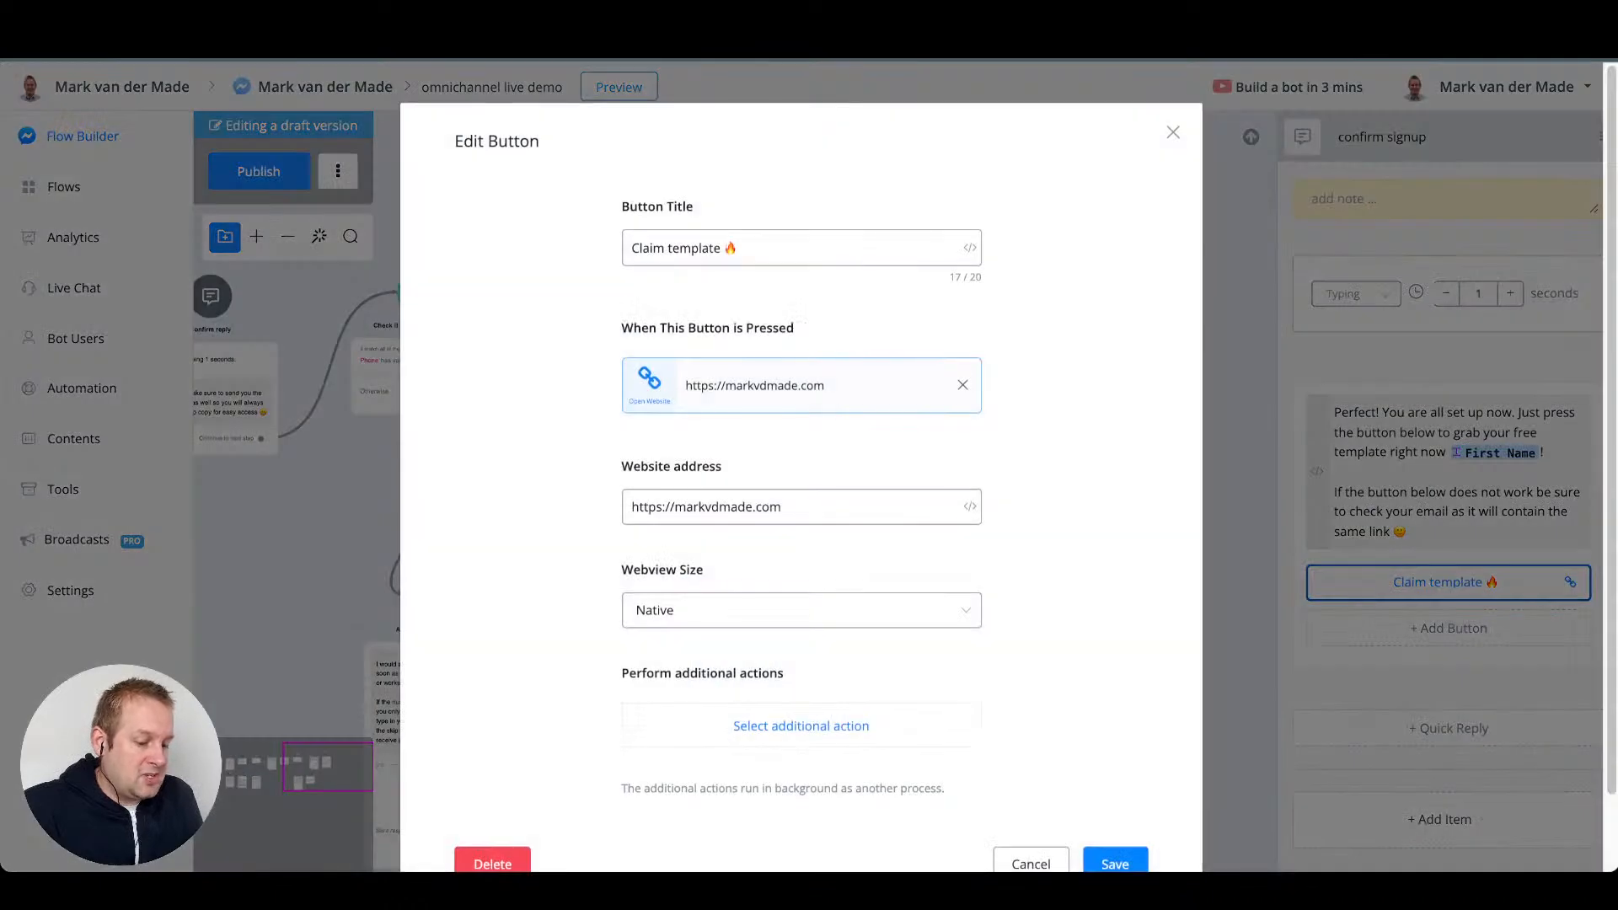
scroll(801, 505, "down", 1)
left_click(801, 643)
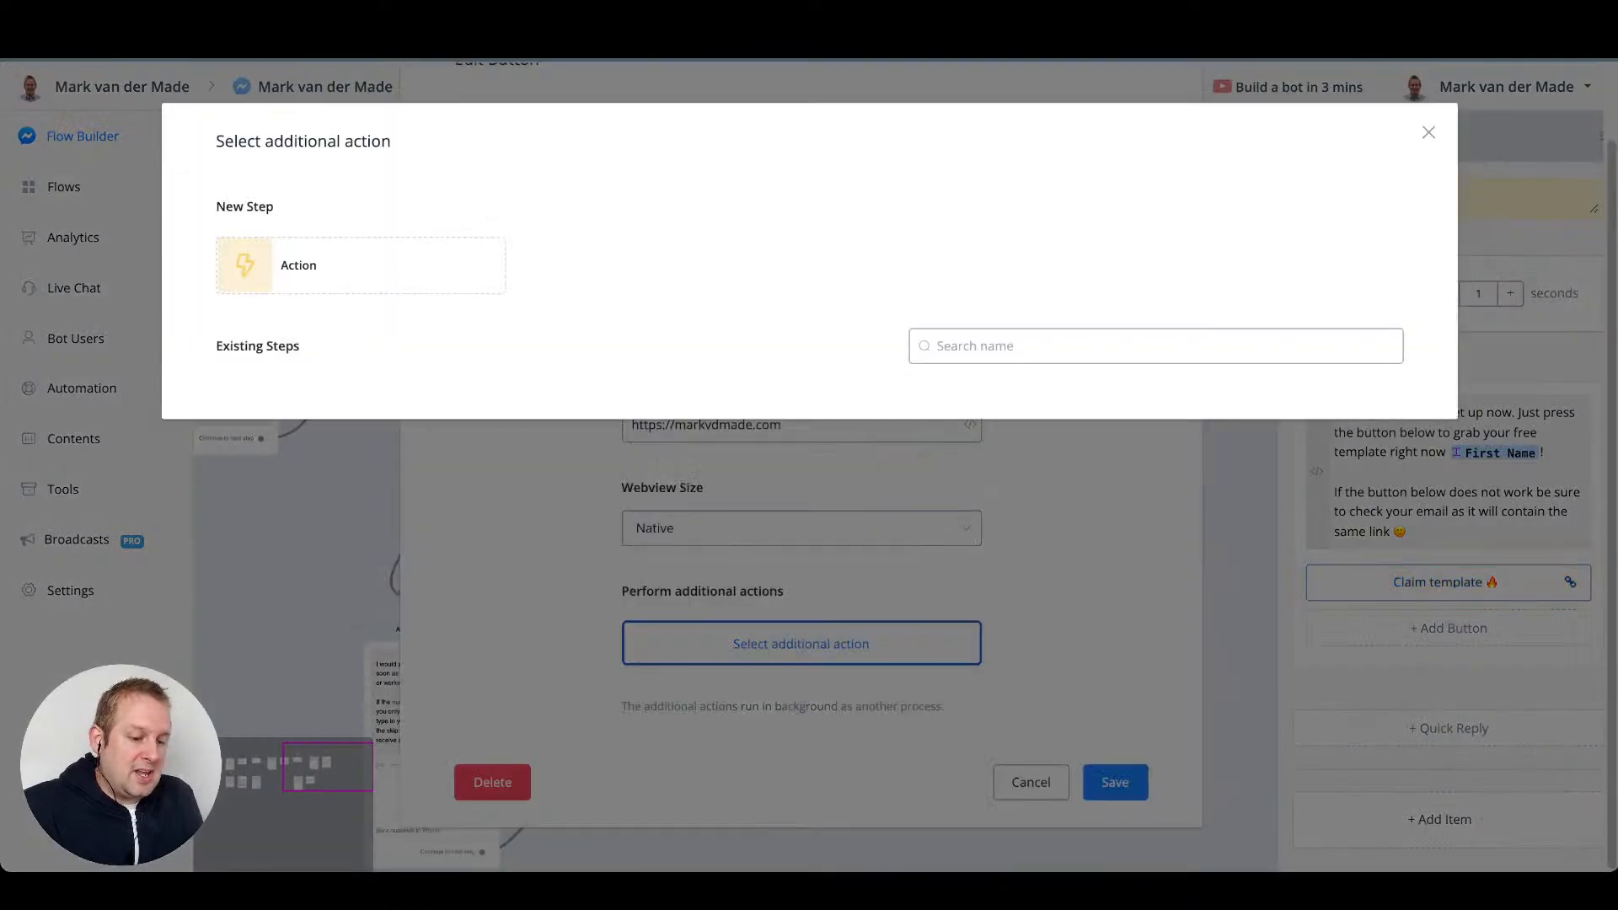
left_click(361, 265)
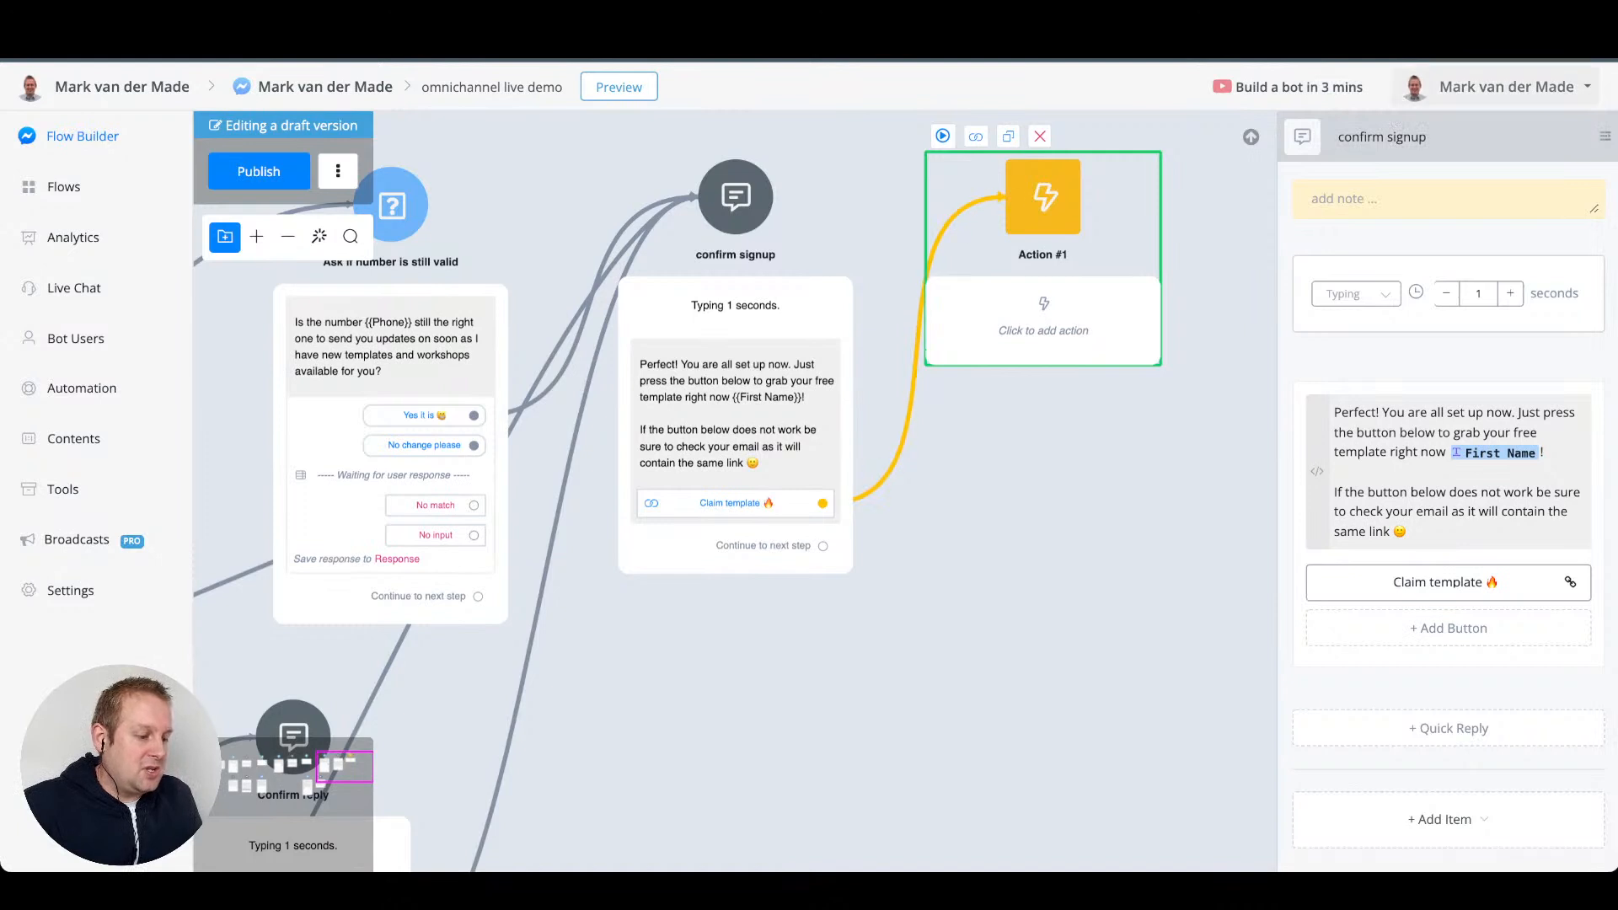
- Rename the new Action step as "add tag"
triple_click(1398, 136)
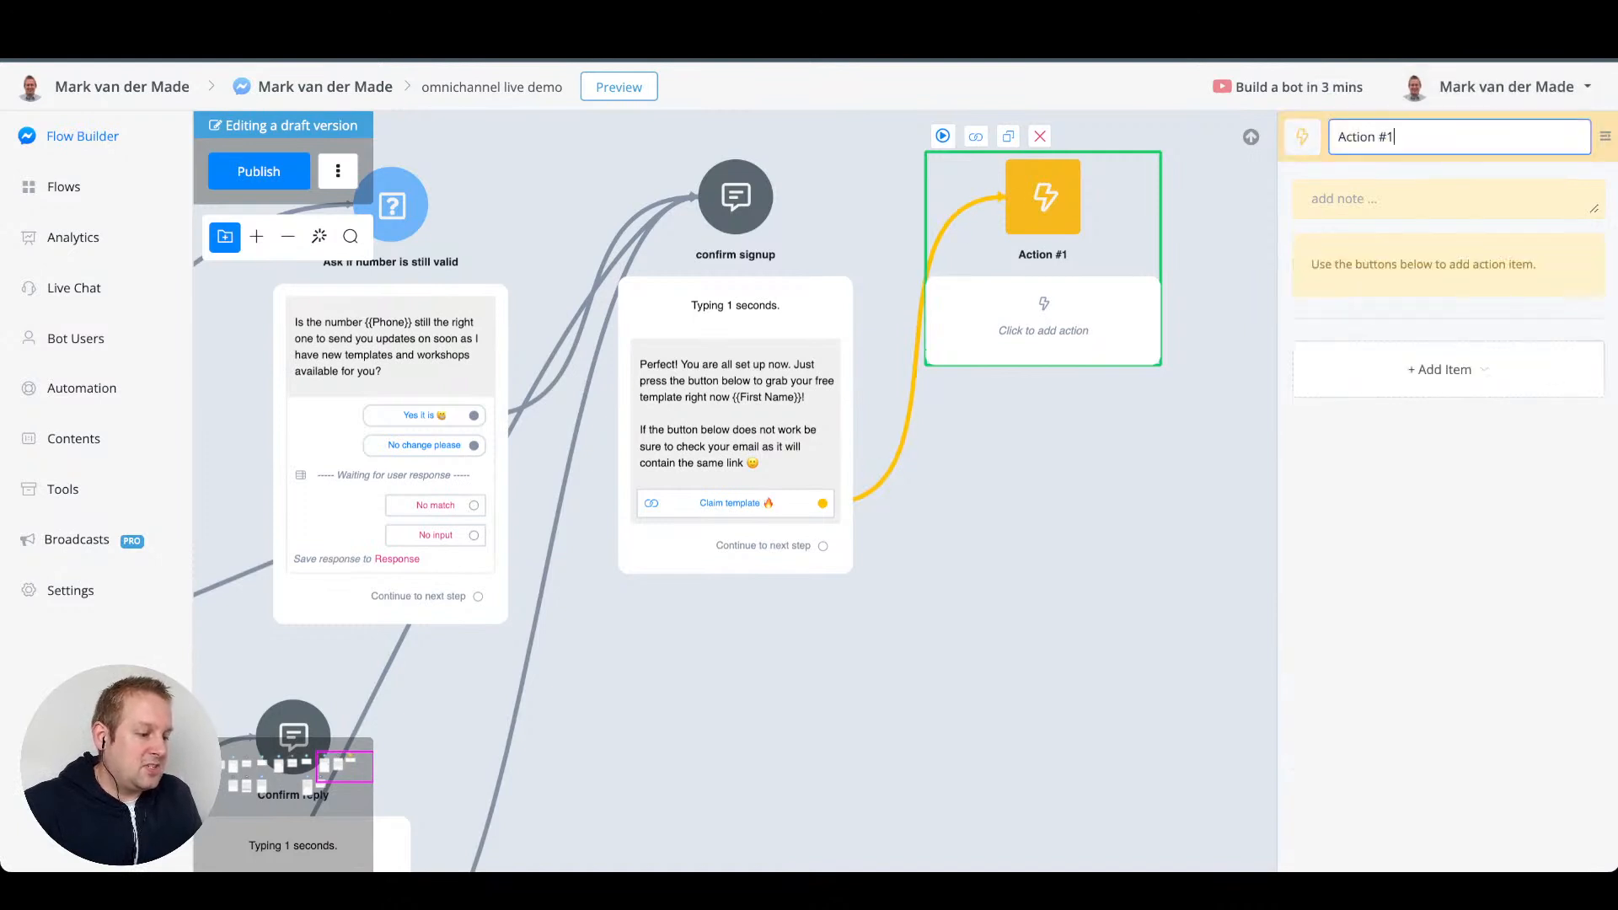
type("add tag")
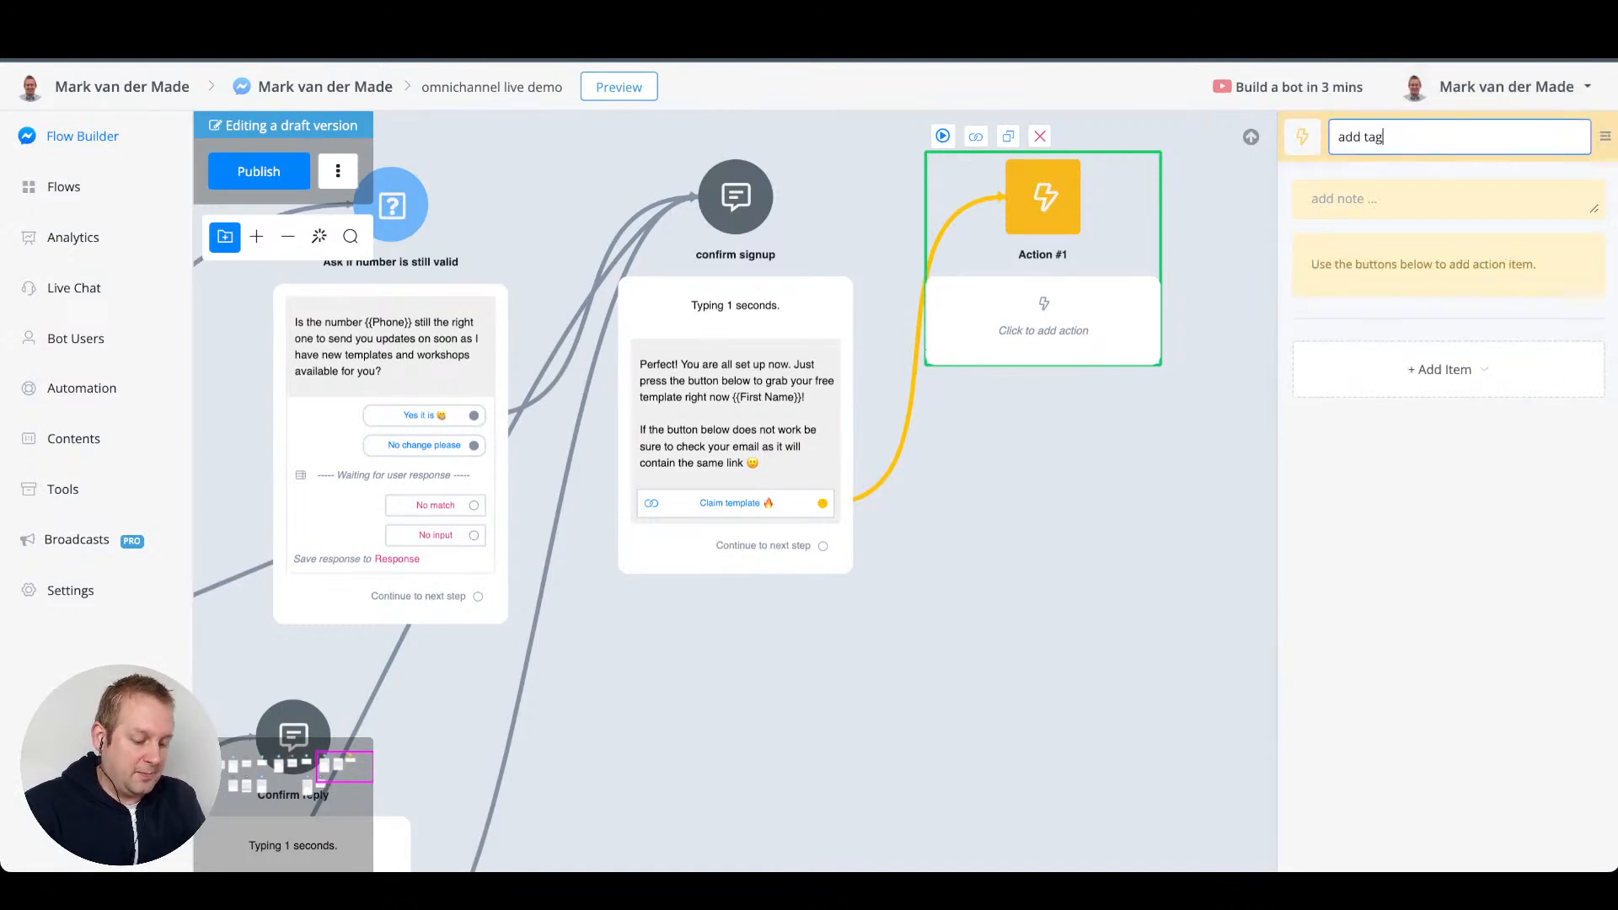
type(" a ta")
key("BackSpace")
key("BackSpace")
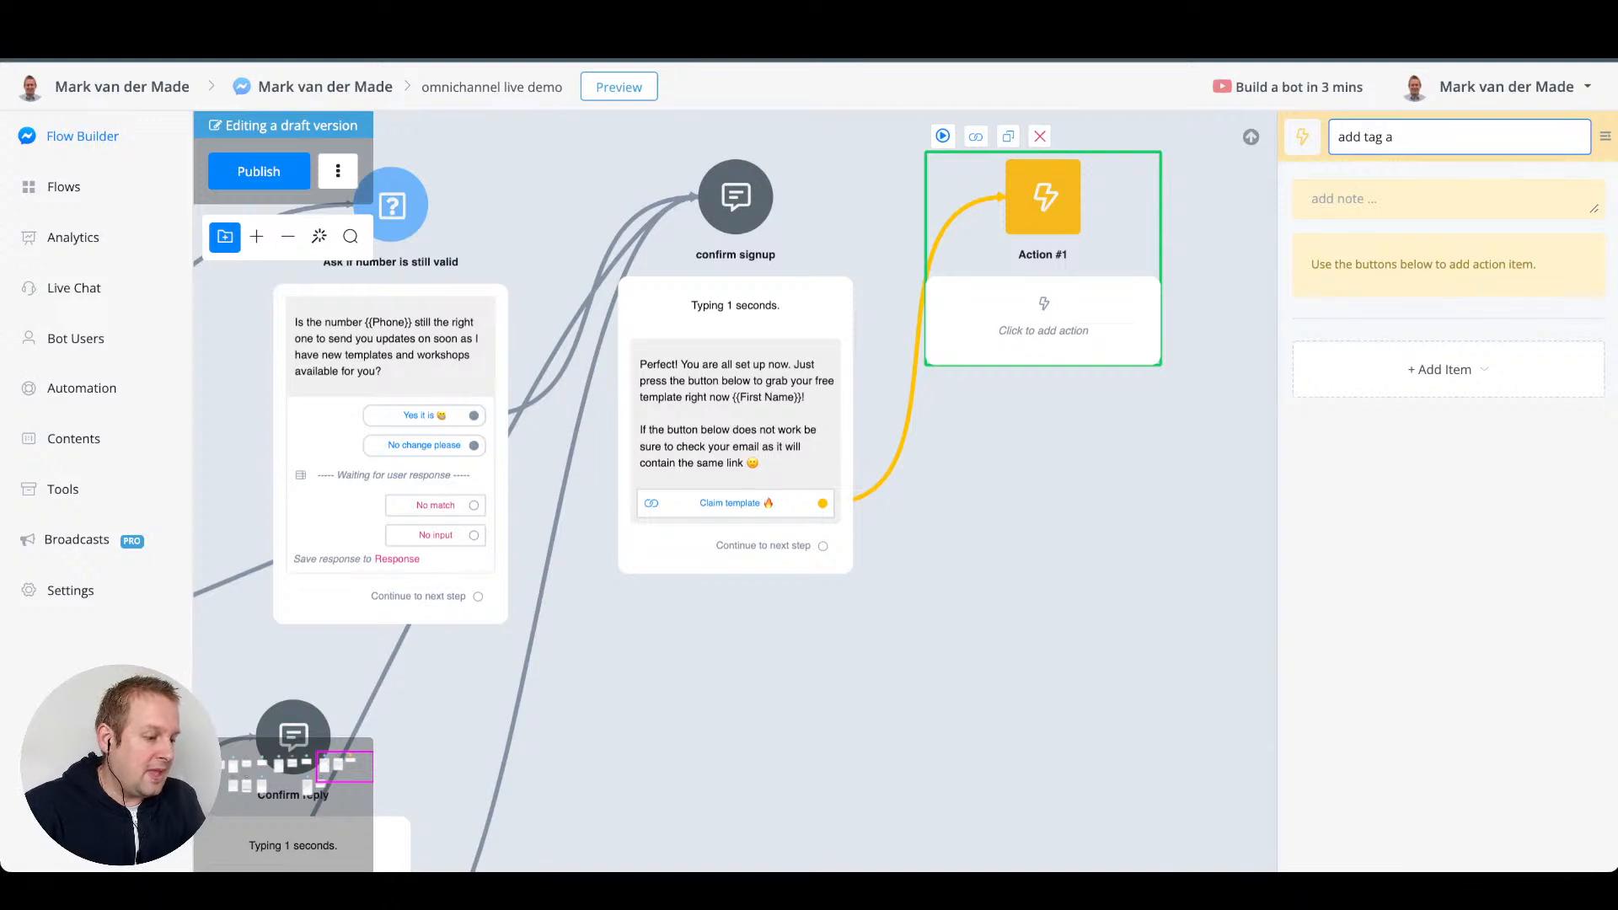
key("Return")
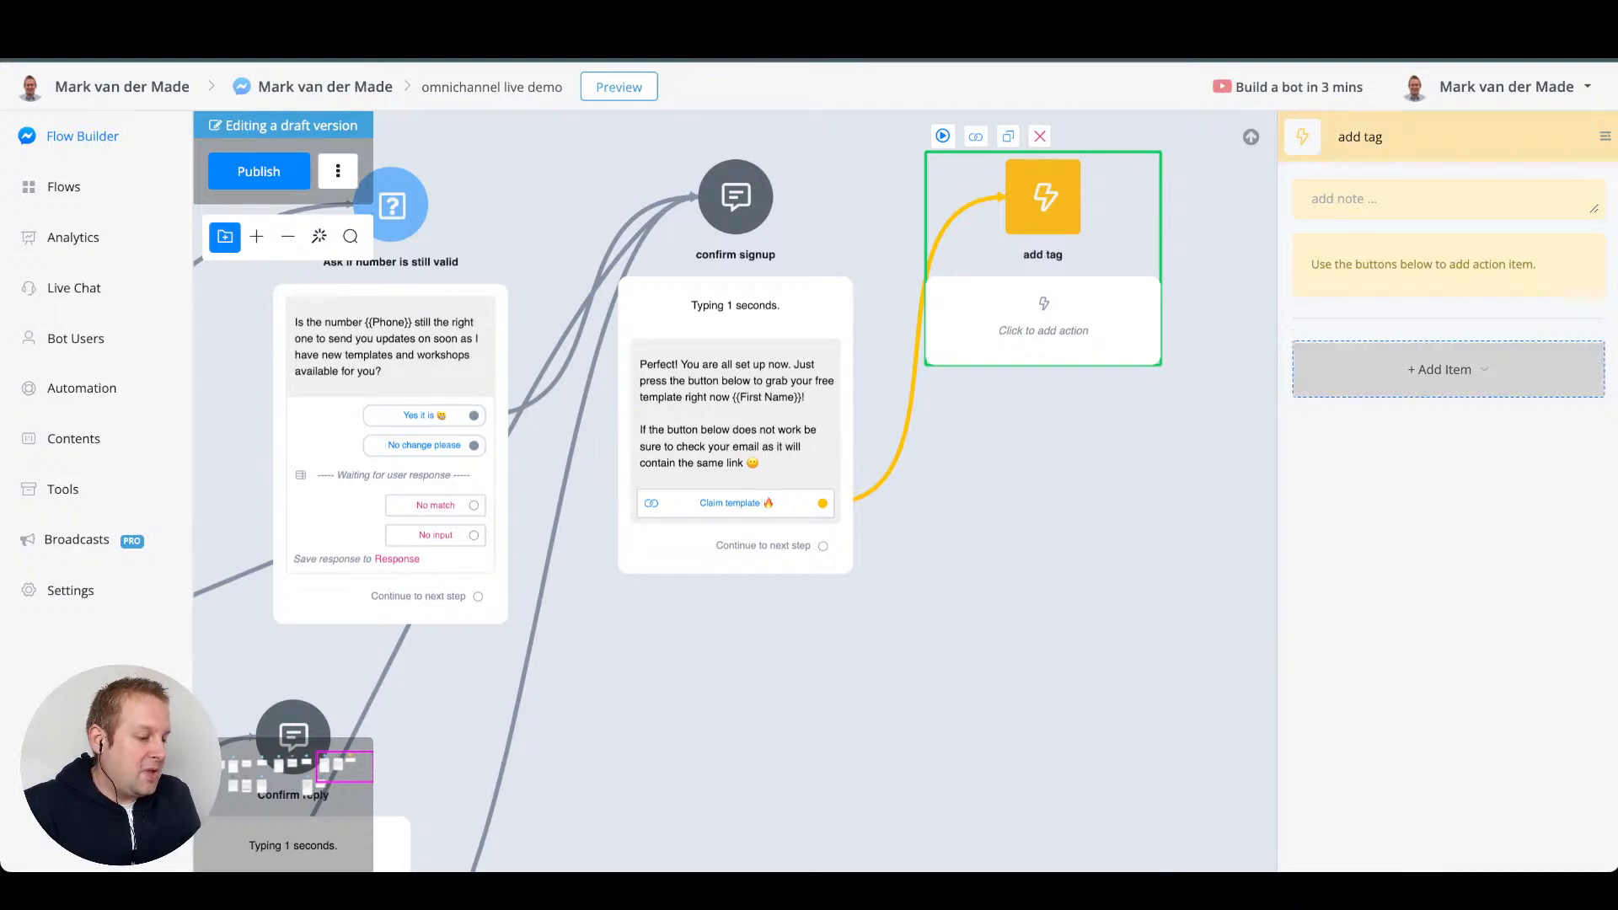
- Add an Add Tag item to the add tag step, using the tag "user downloaded starter package"
left_click(1448, 369)
mouse_move(1421, 422)
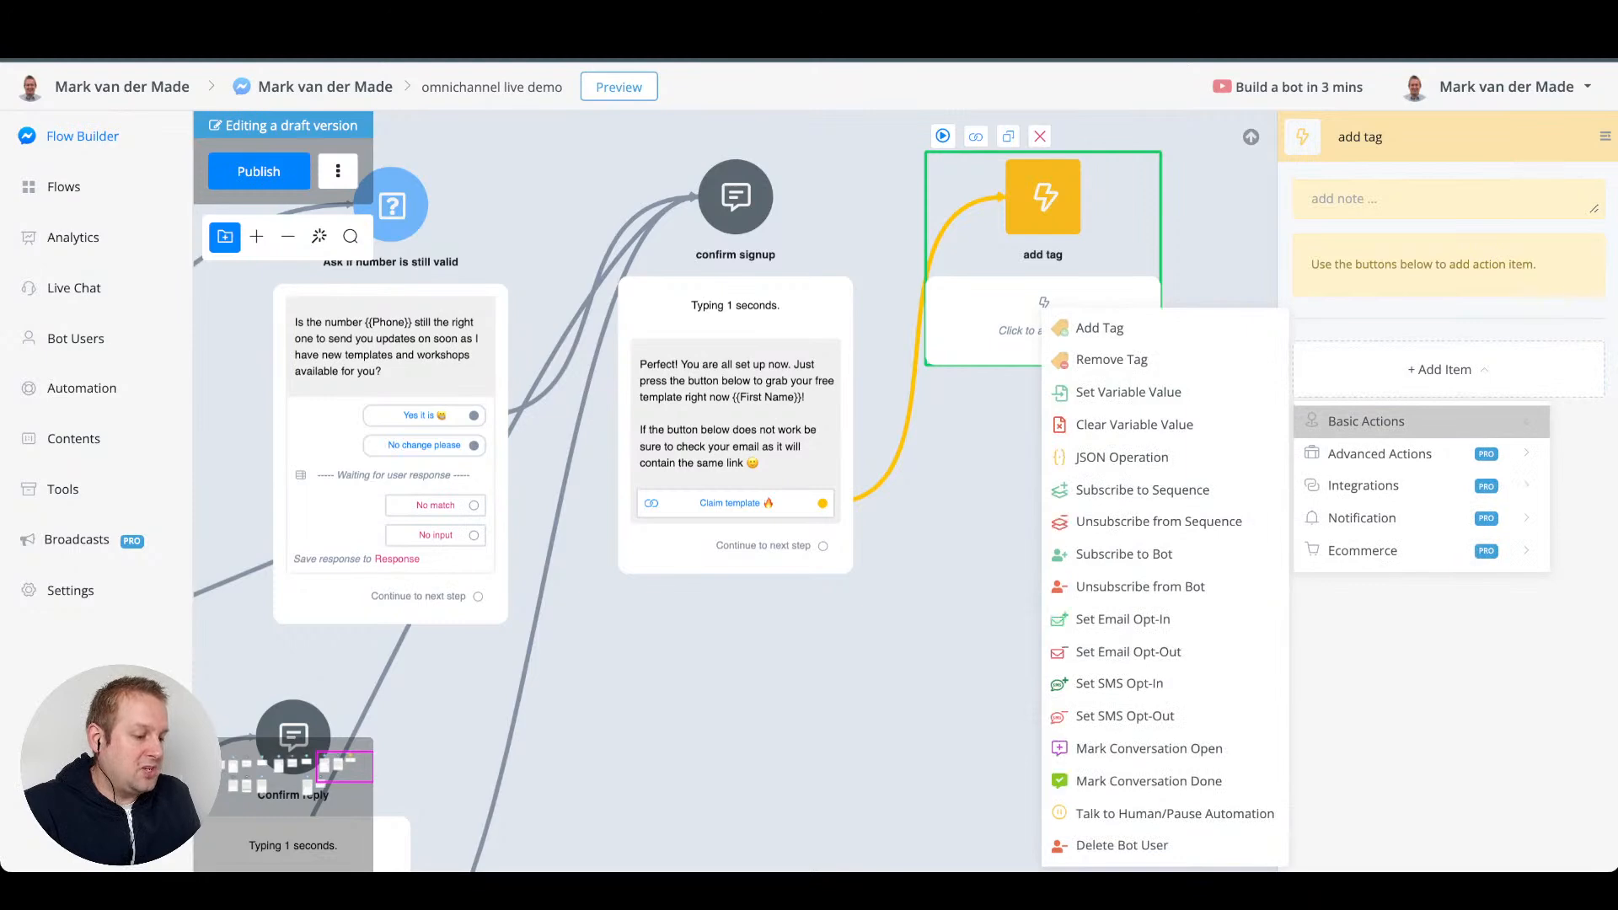
left_click(1087, 327)
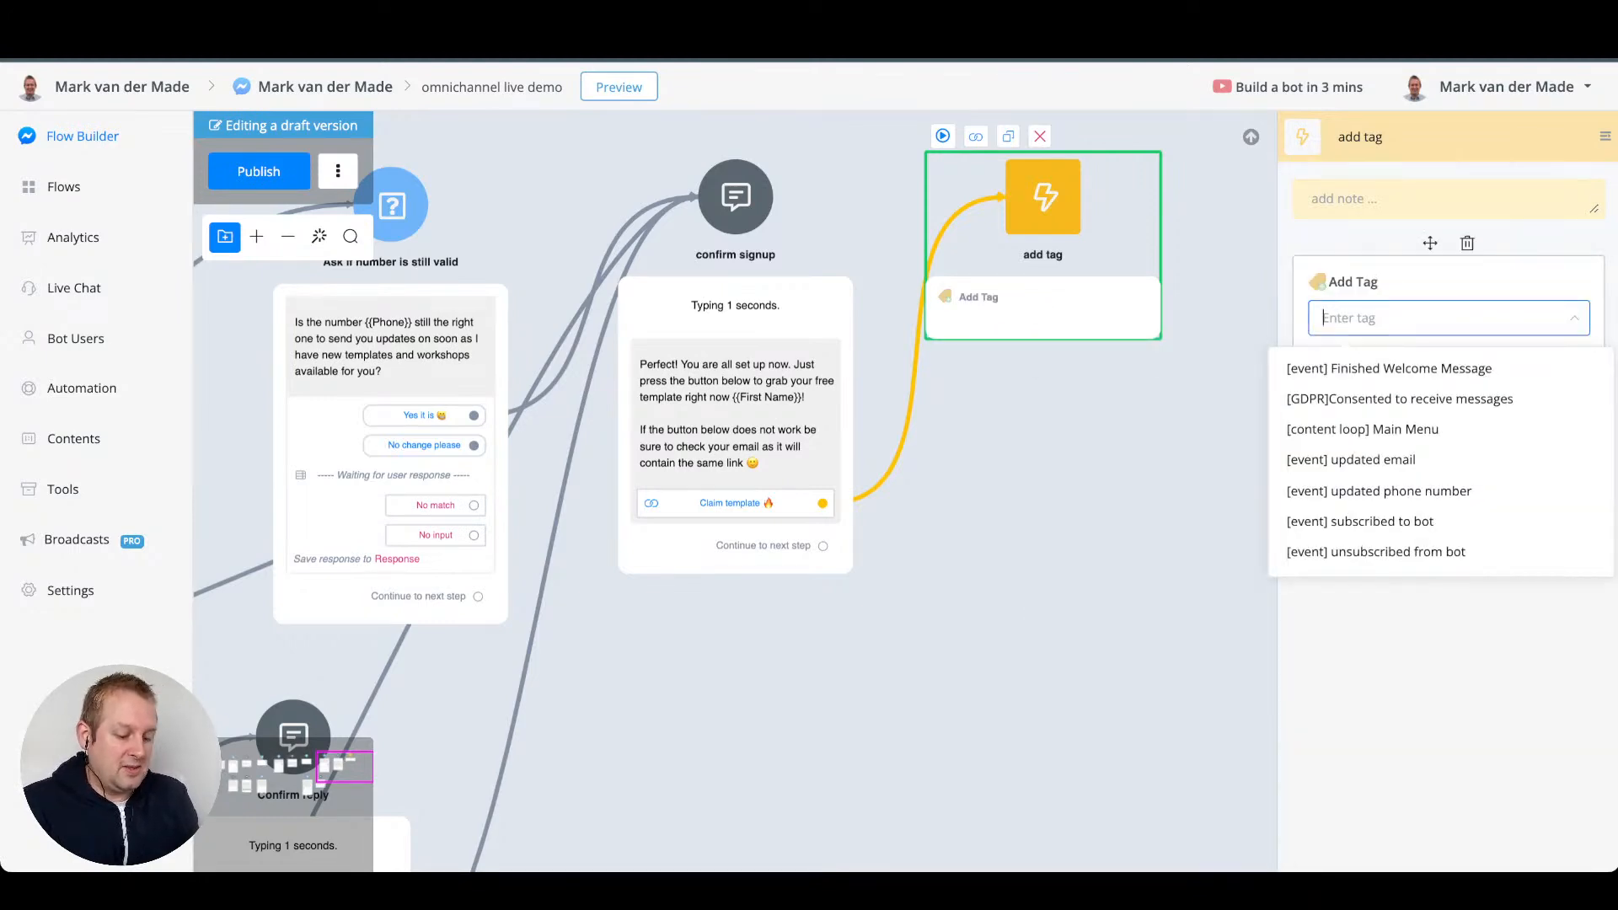
type("downlo")
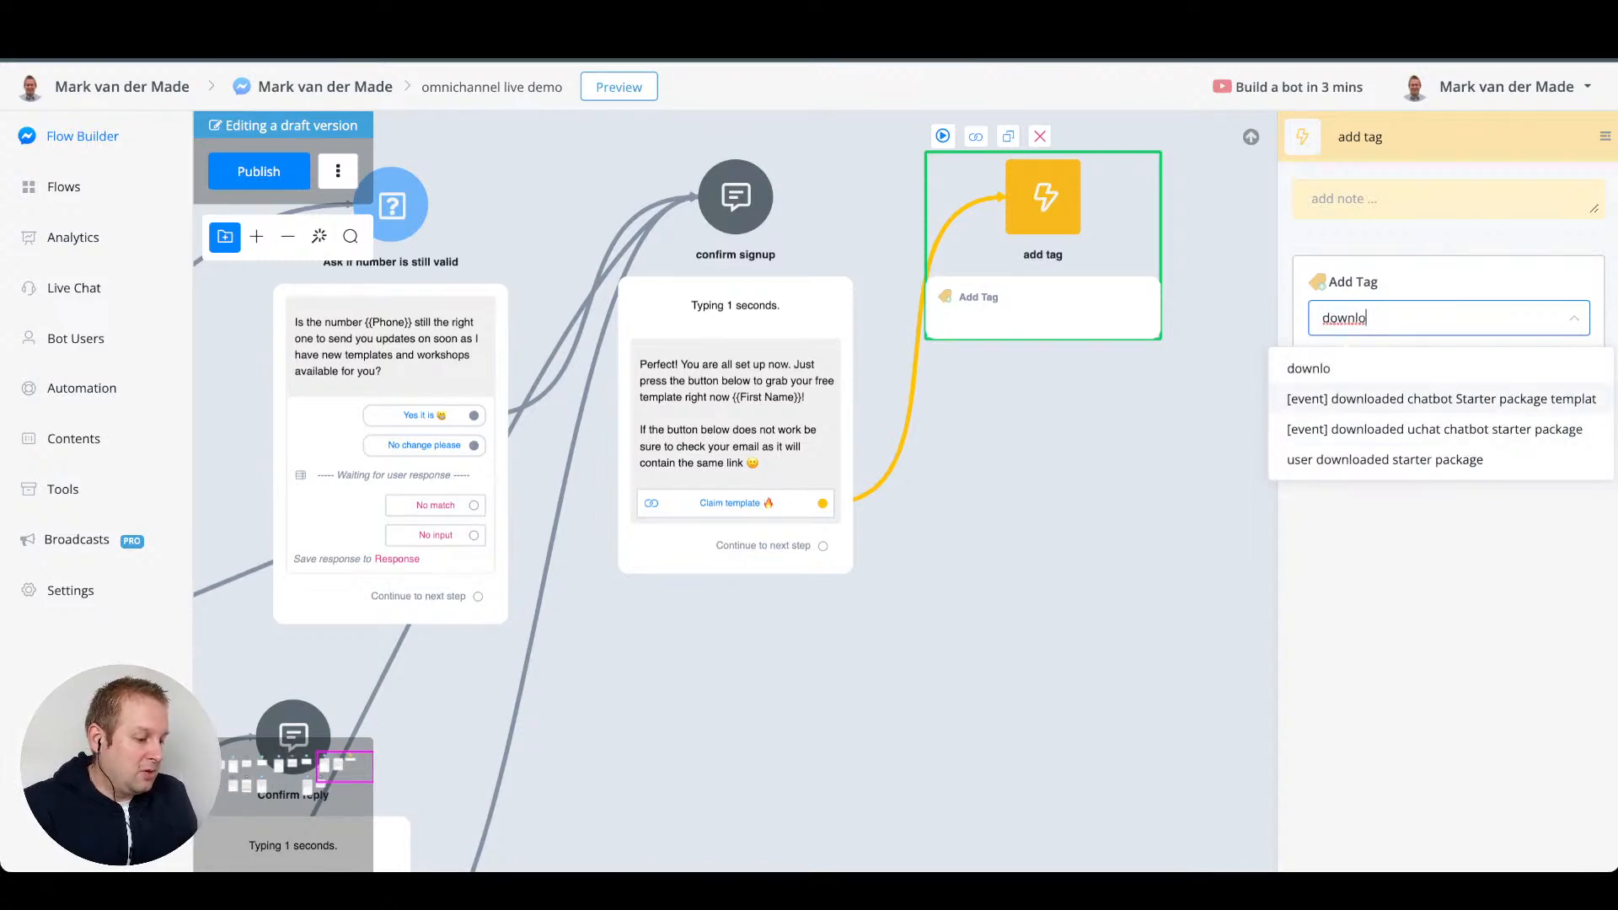
left_click(1385, 459)
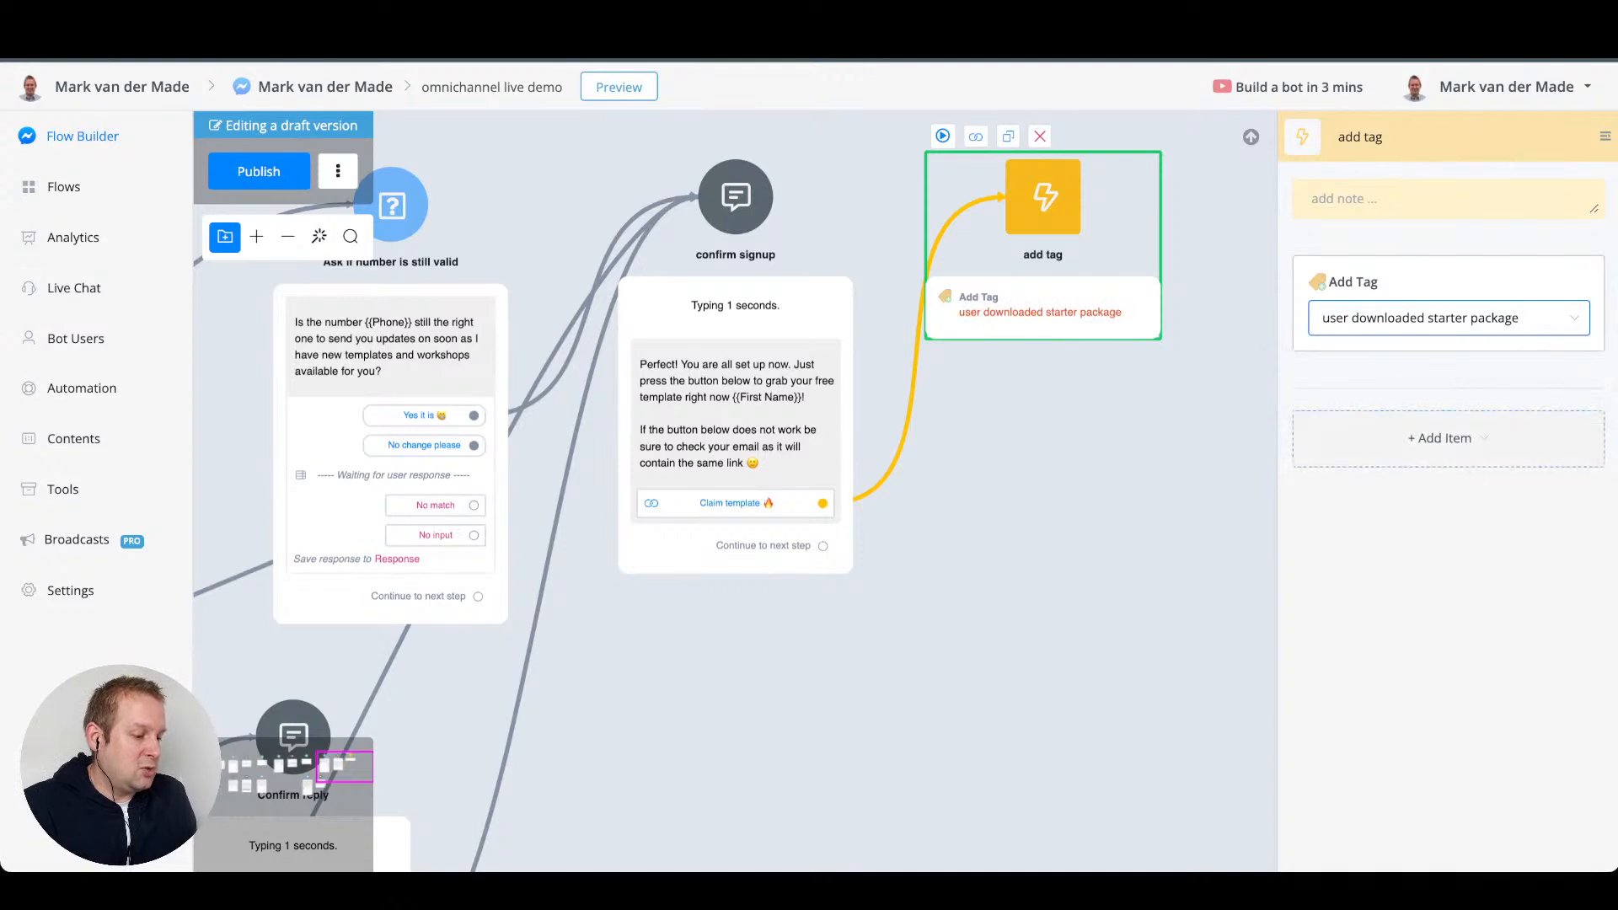
left_click(1213, 471)
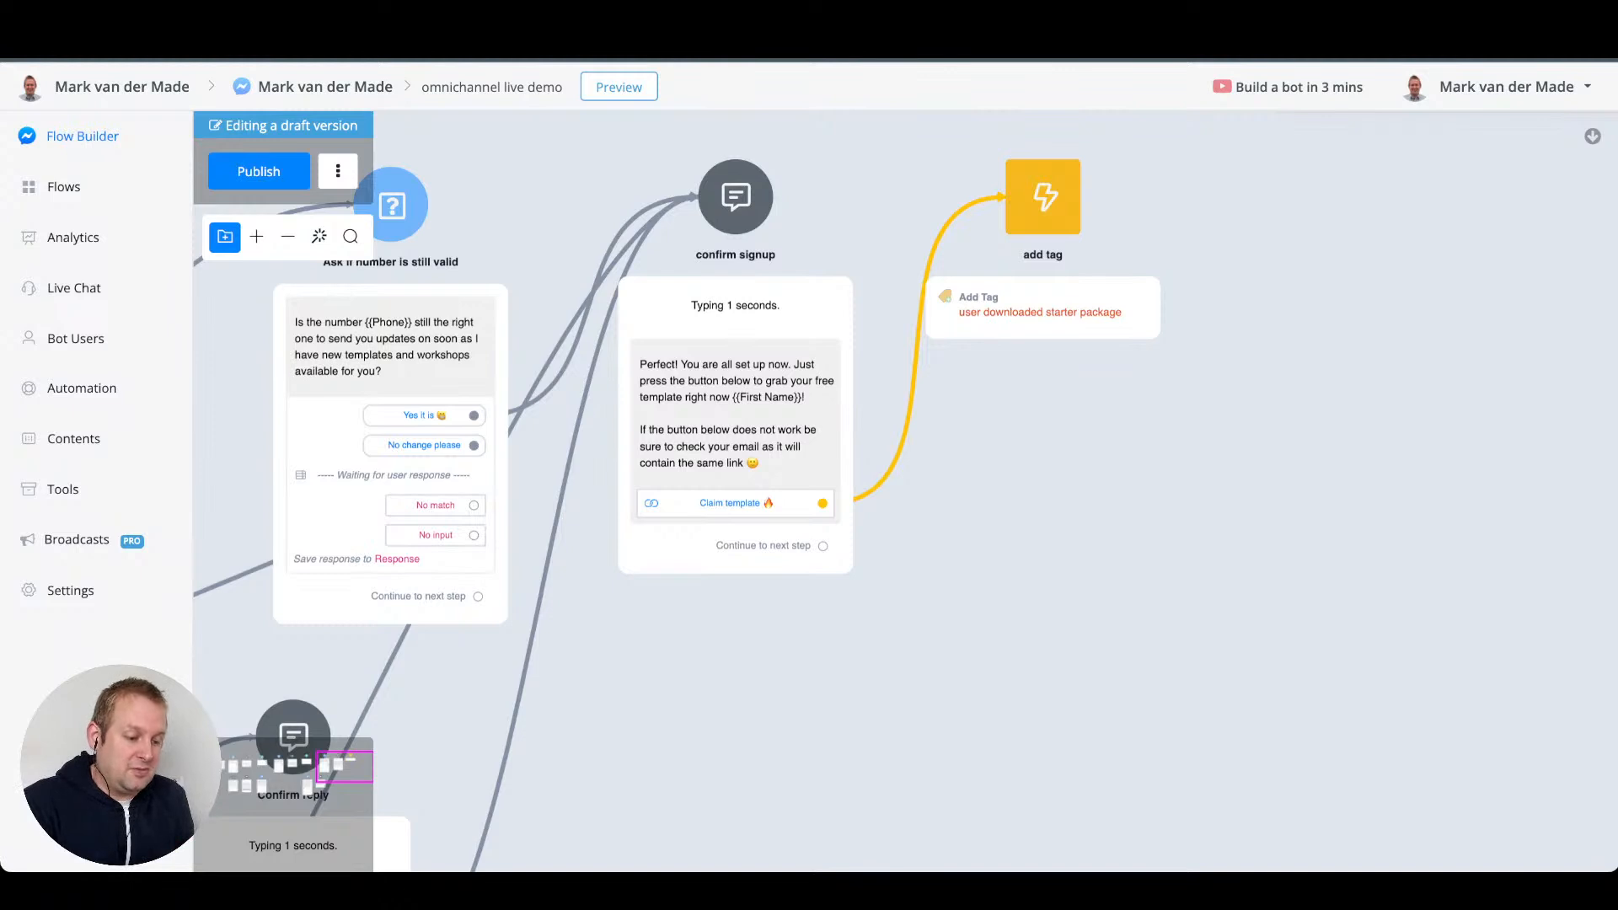
- Create a Send Email step as the next step after the confirm signup message
scroll(1136, 428, "down", 5)
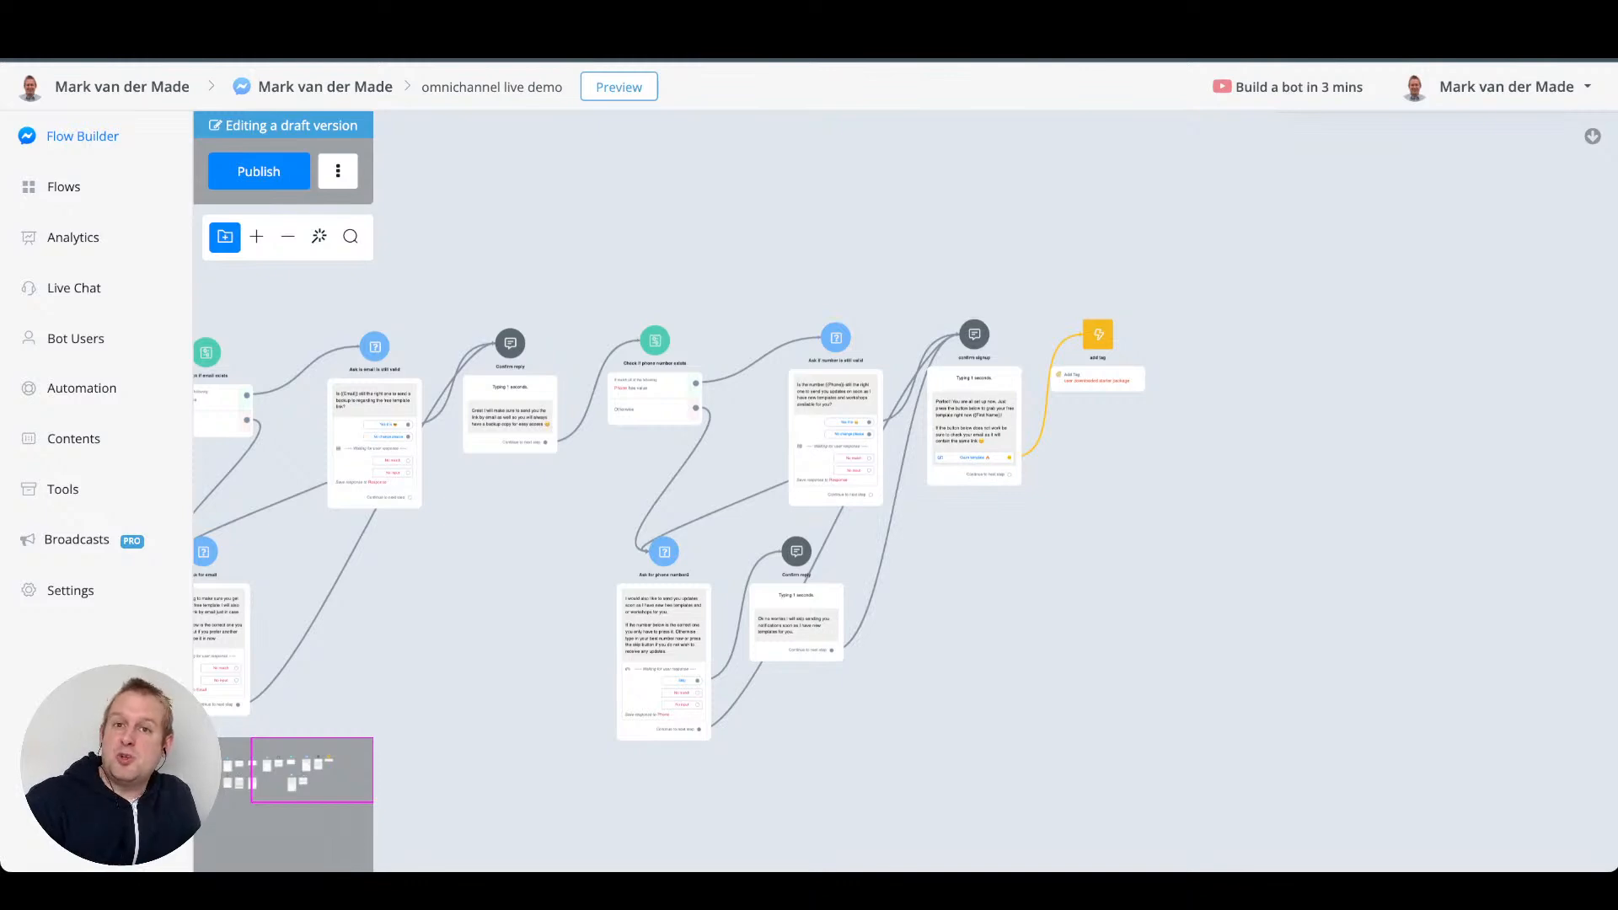
scroll(1022, 488, "up", 10)
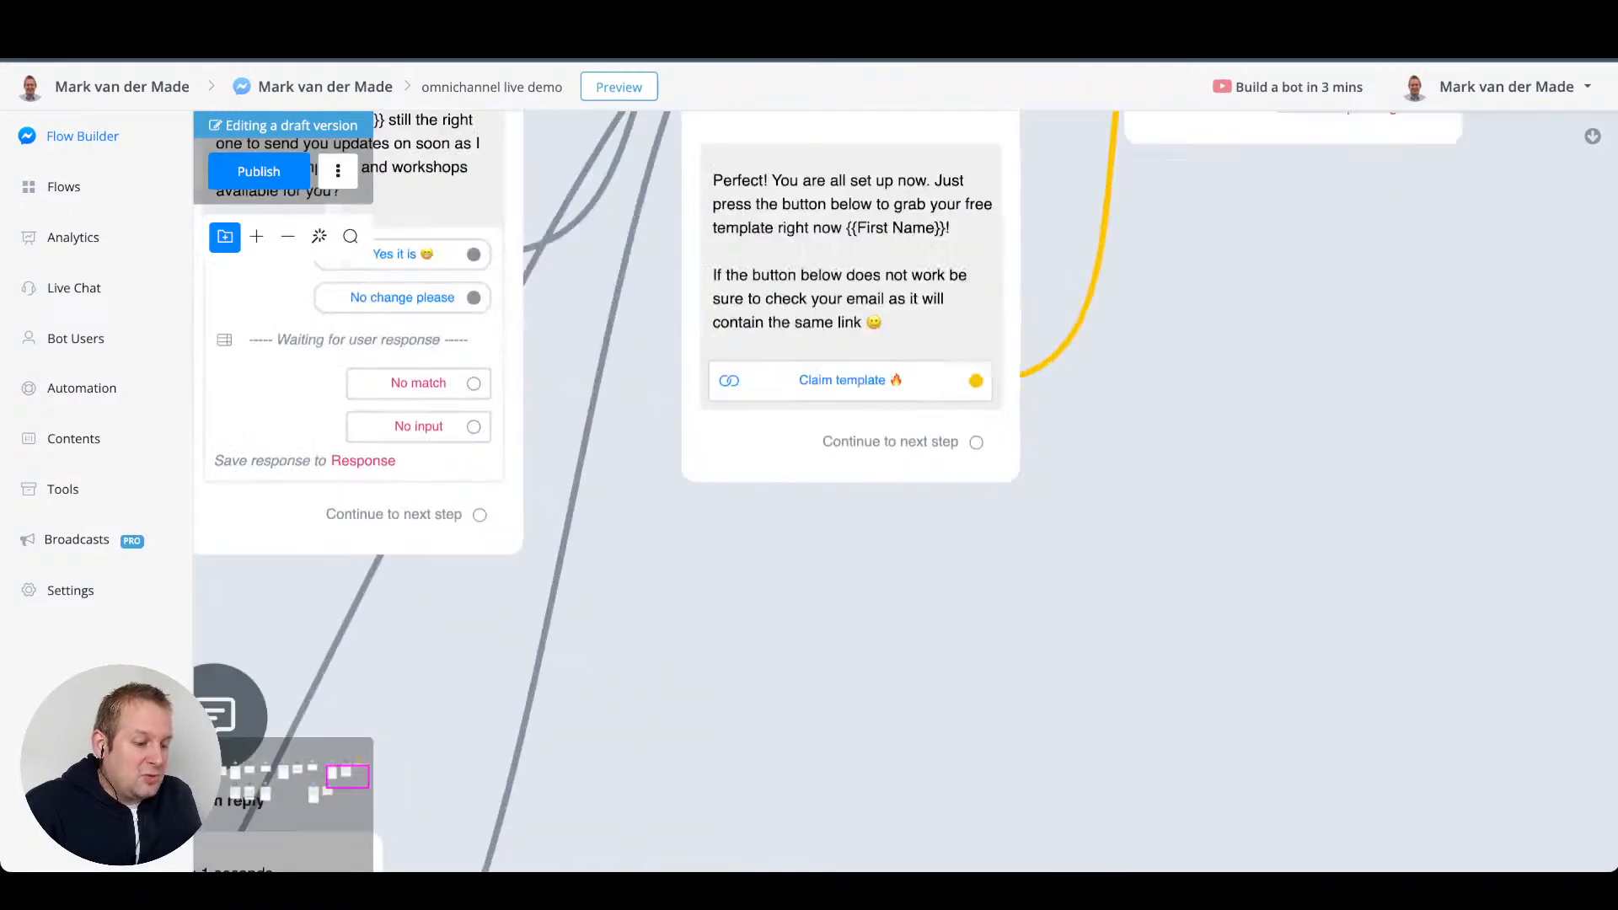
scroll(1026, 451, "down", 3)
scroll(1096, 321, "down", 5)
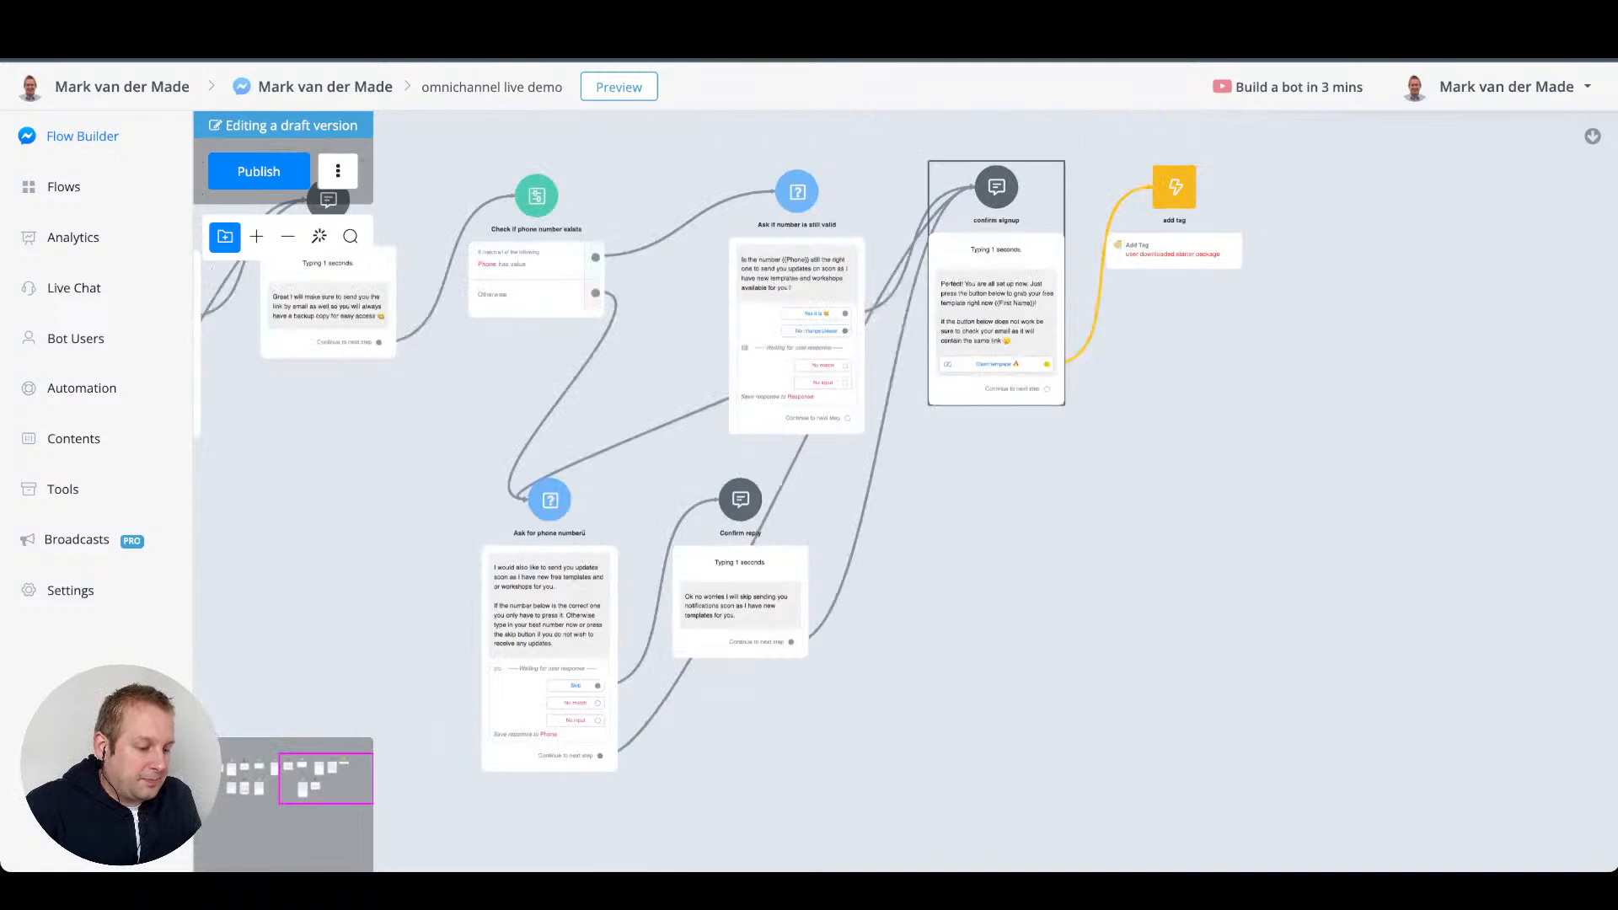
left_click_drag(1047, 389, 933, 546)
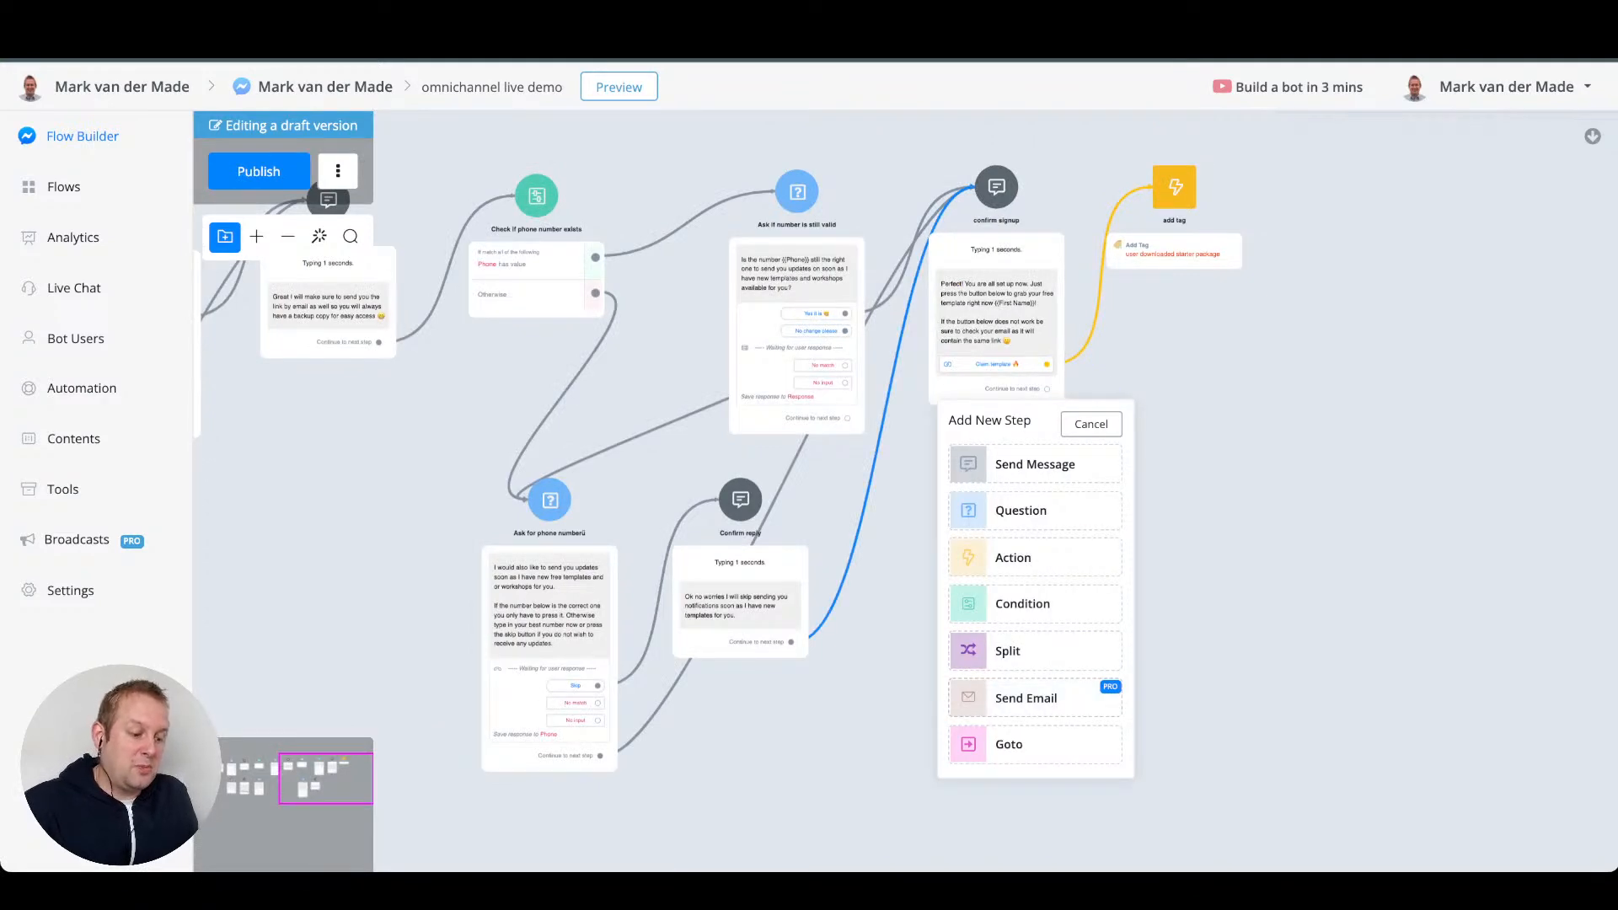
left_click(1026, 698)
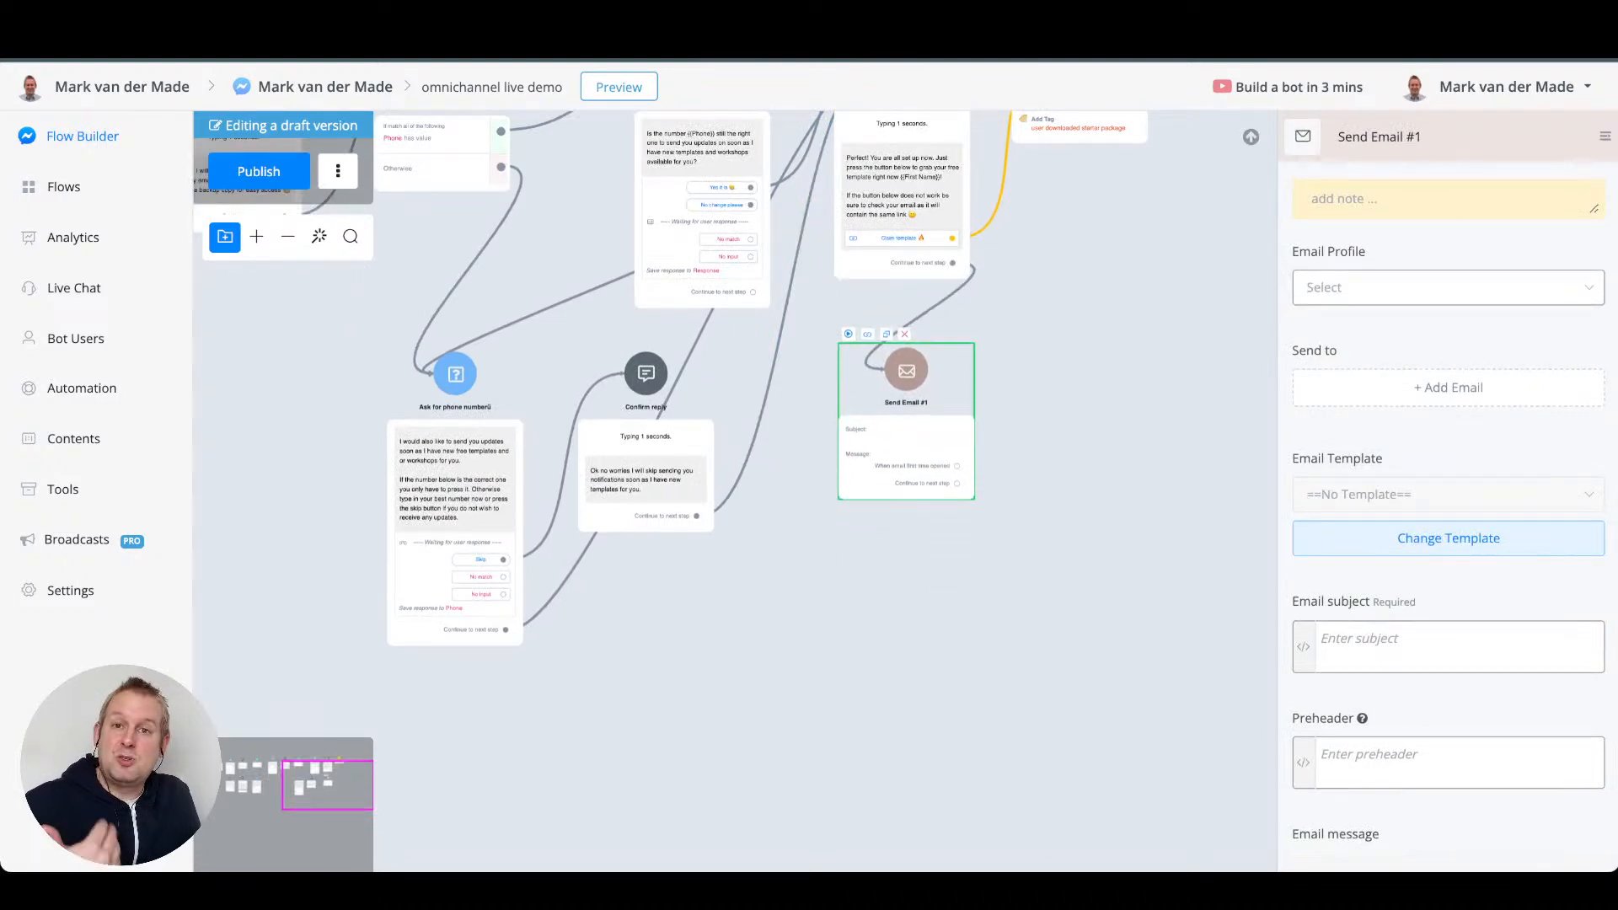
- Rename the new Send Email step as "Send link to template"
left_click(1458, 136)
key("ctrl+shift+Left")
key("ctrl+shift+Left")
key("ctrl+shift+Left")
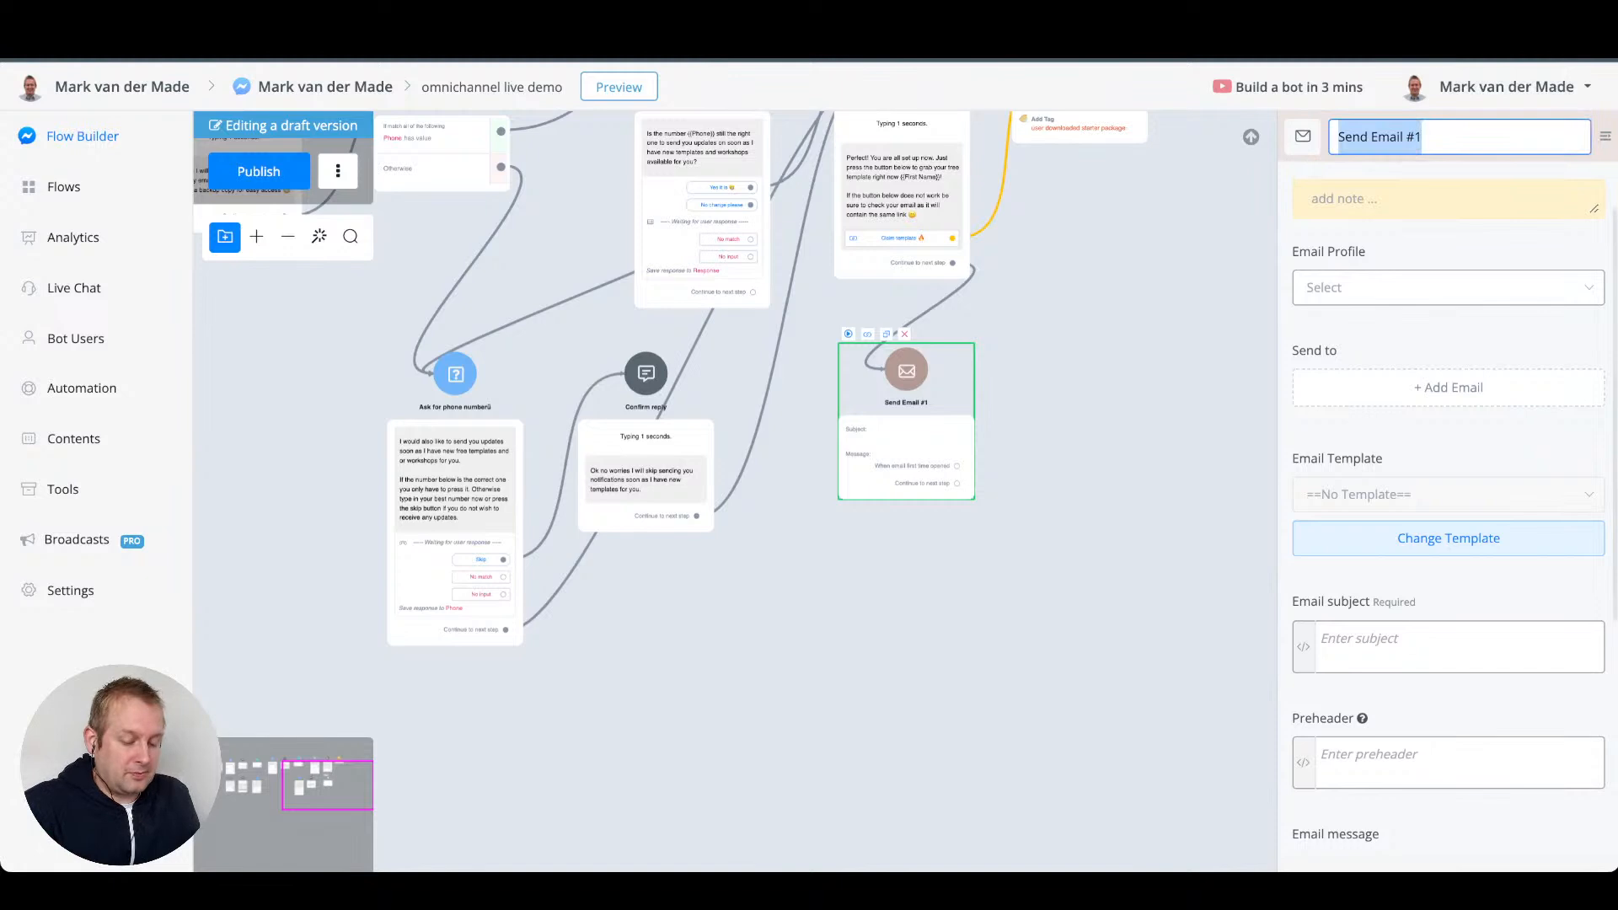
type("Send link to template")
key("Return")
- Choose the SMTP 116 email profile and set the Email system field as the recipient
left_click(1448, 287)
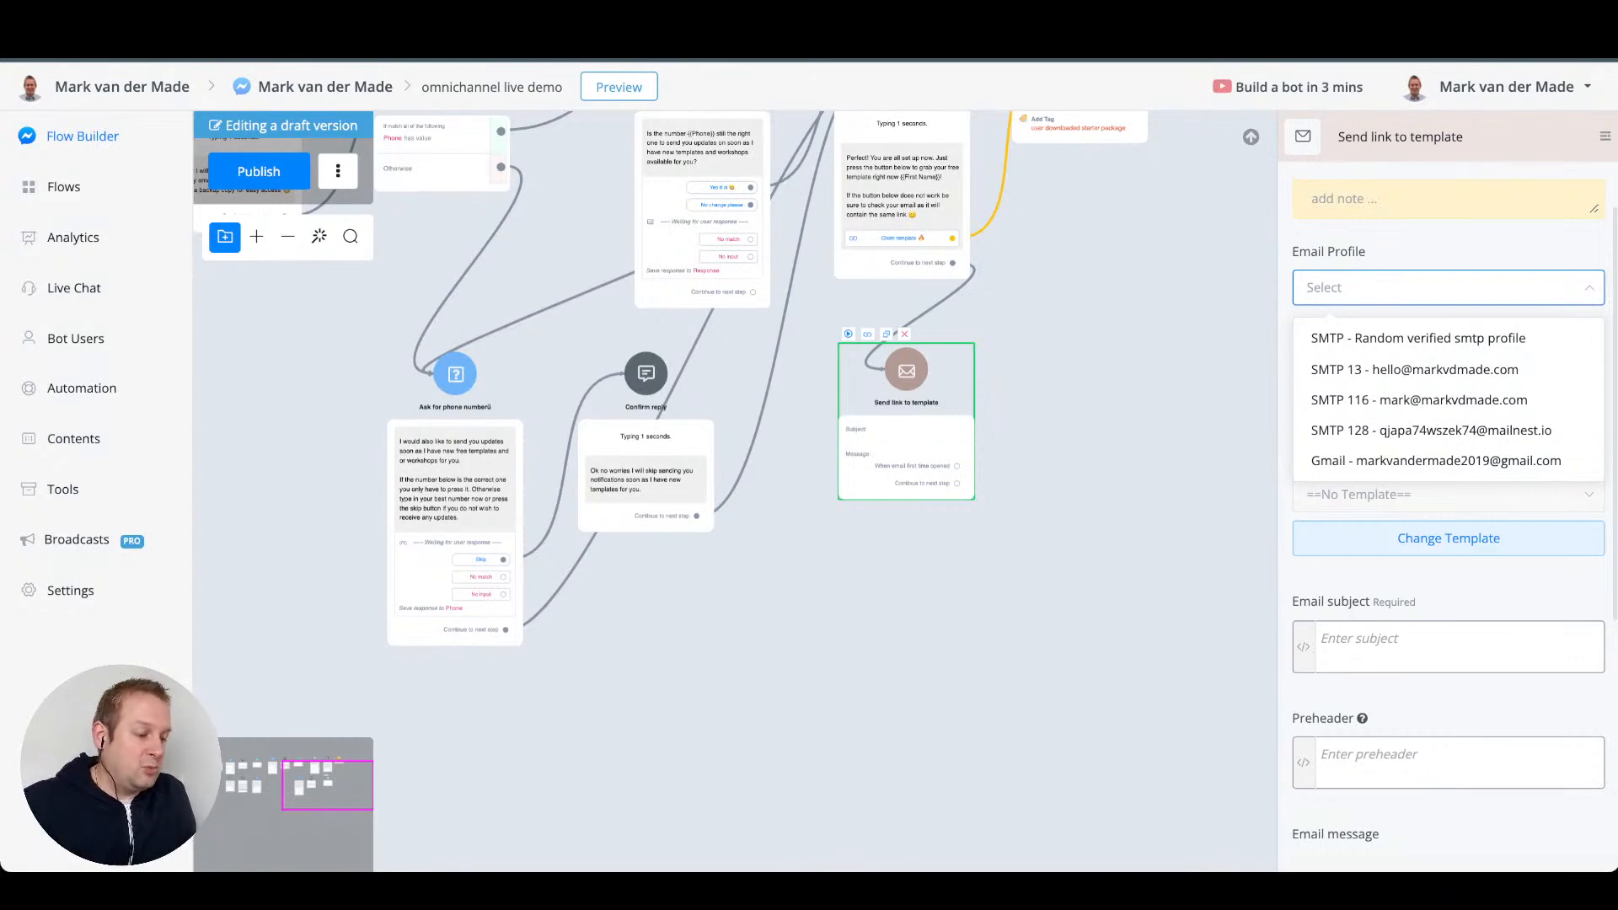
left_click(1567, 400)
left_click(1448, 388)
left_click(1429, 388)
left_click(1303, 388)
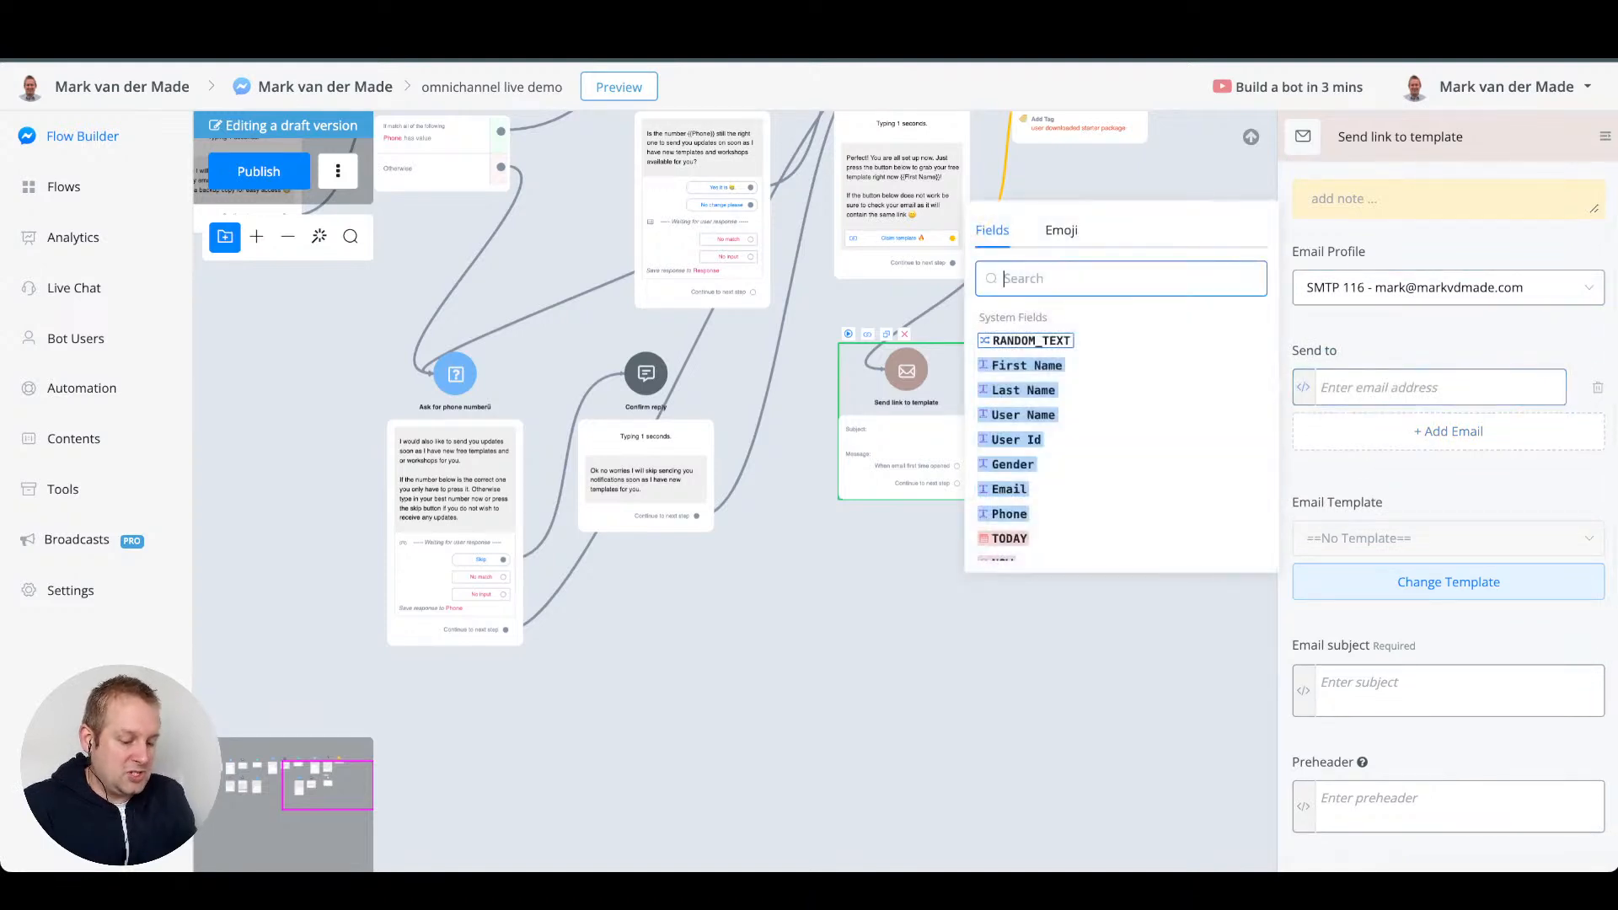
type("email")
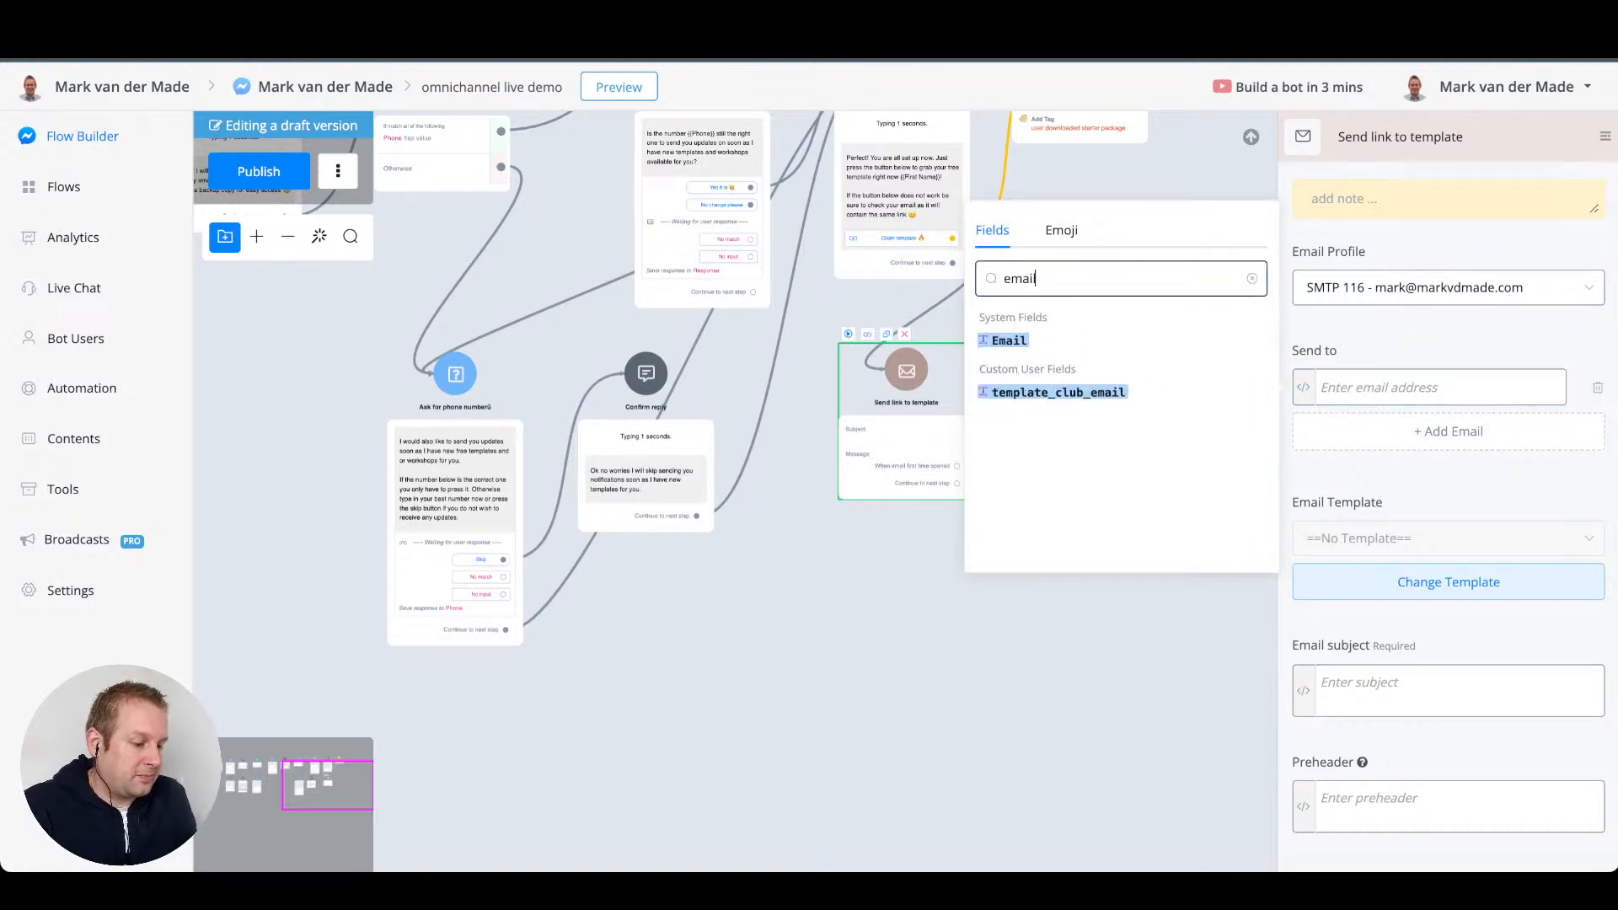
left_click(1008, 340)
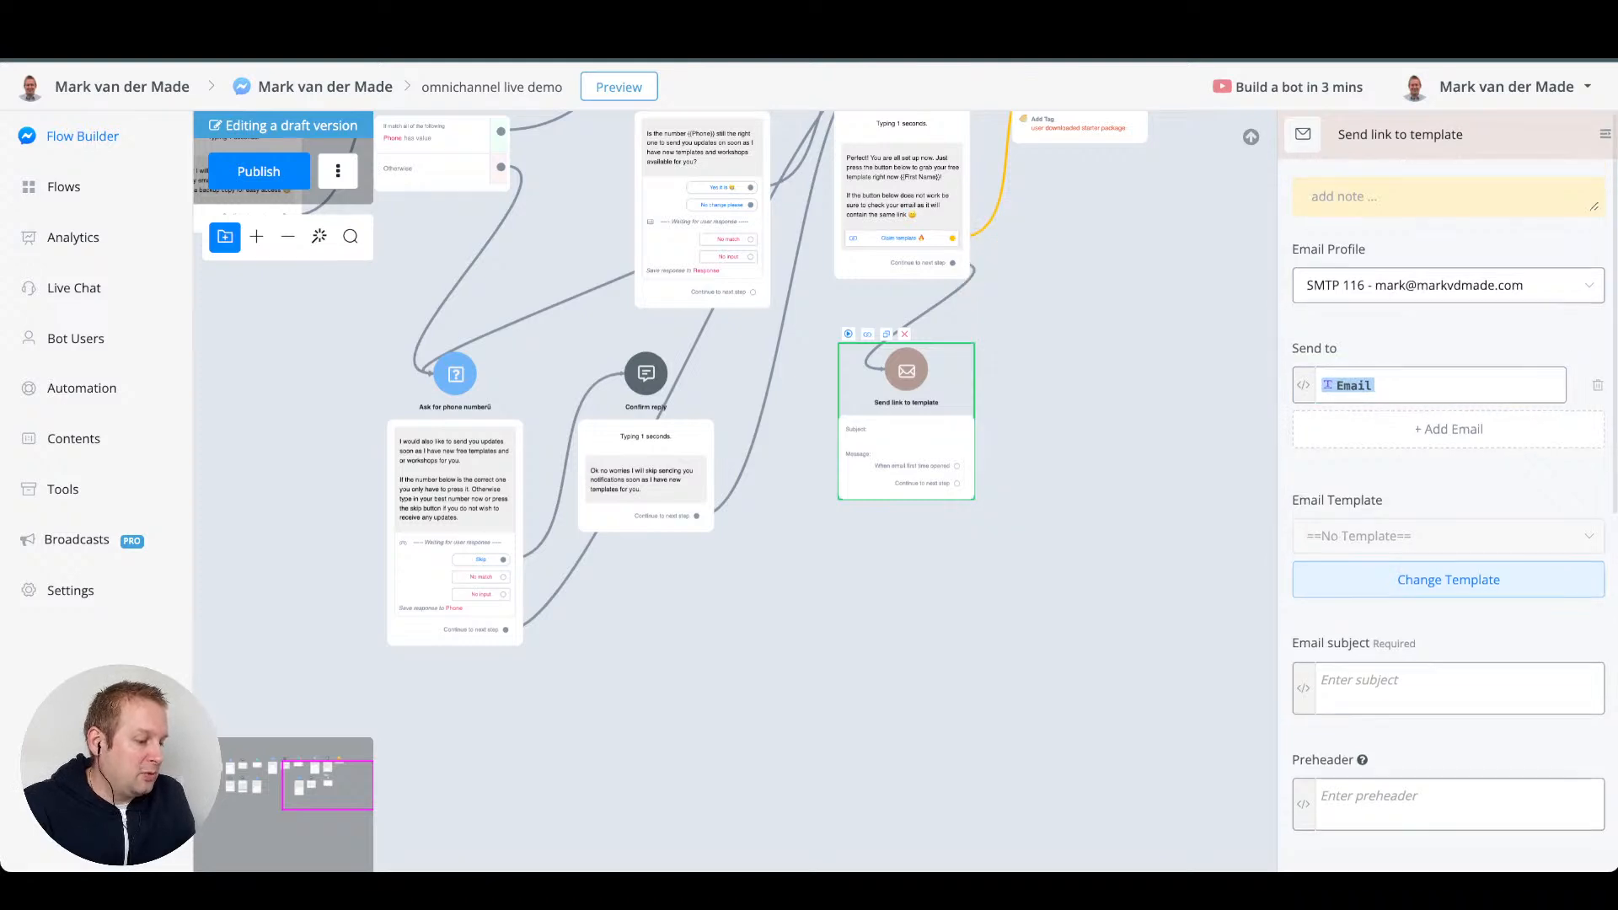
- Enter the email subject "I got your starter package right here {{First Name}}!" using the First Name system field
scroll(1447, 470, "down", 1)
scroll(1447, 487, "down", 1)
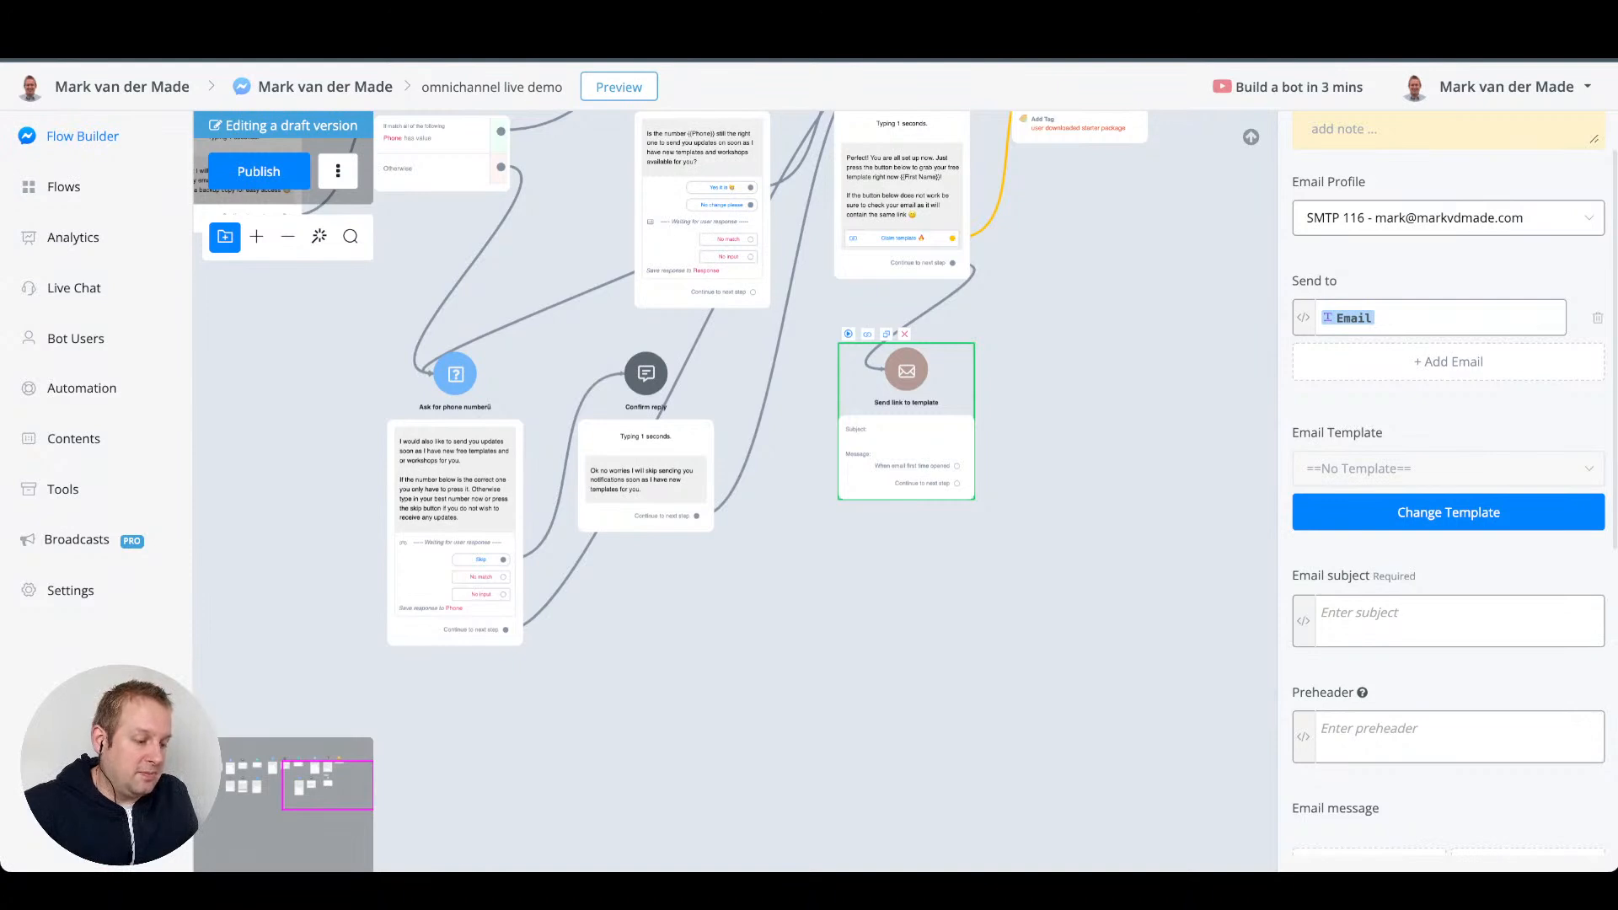
scroll(1447, 483, "down", 3)
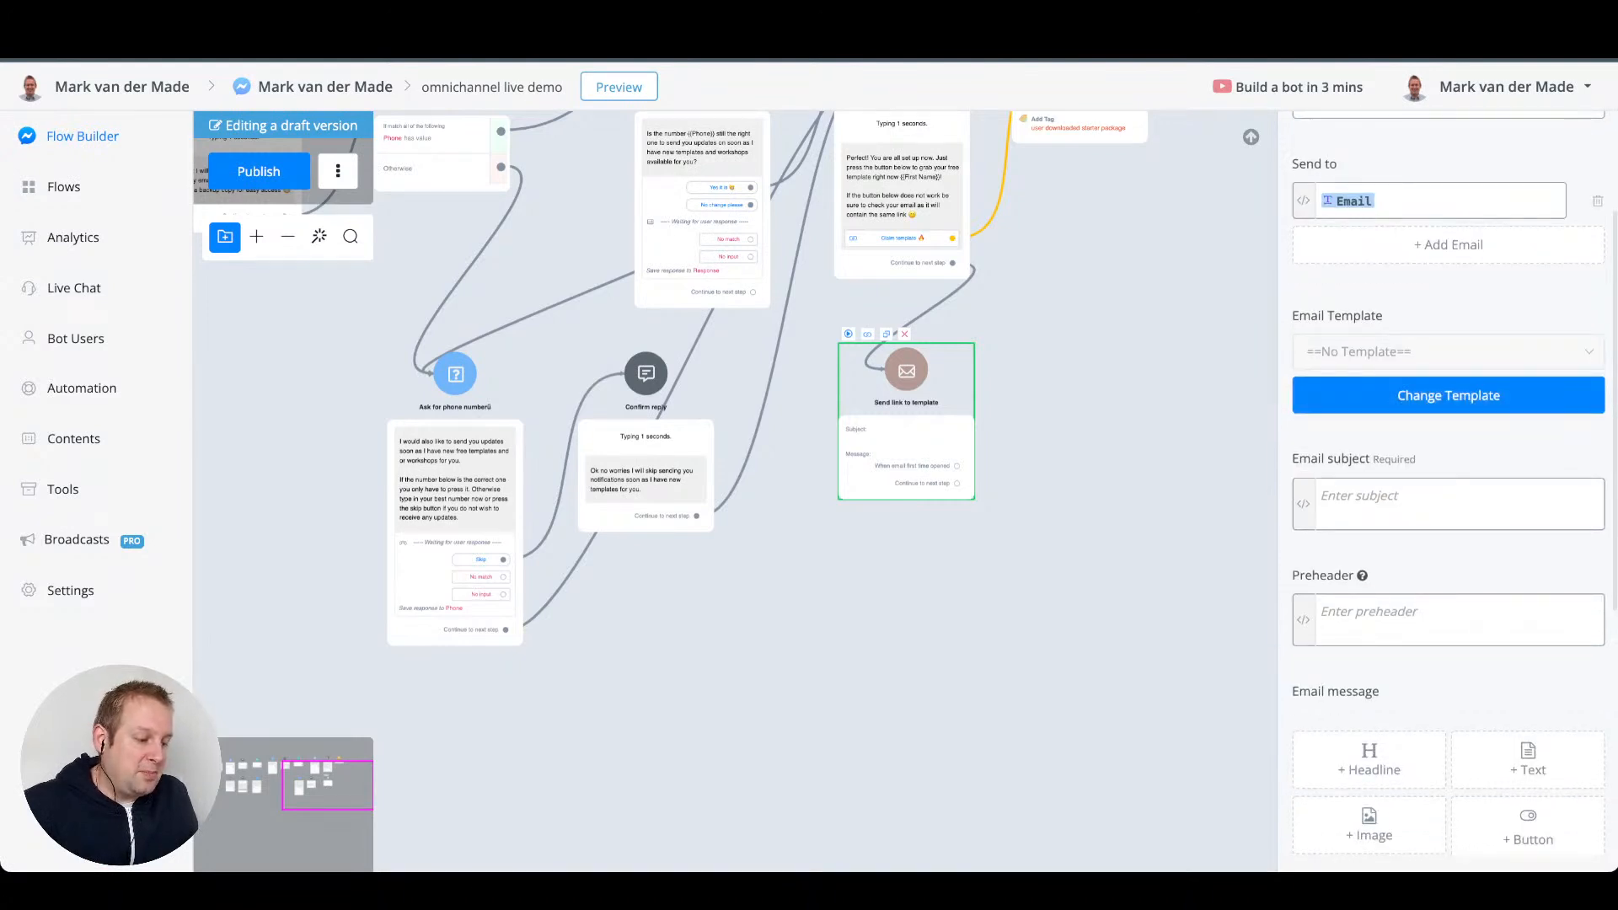
scroll(1448, 396, "down", 4)
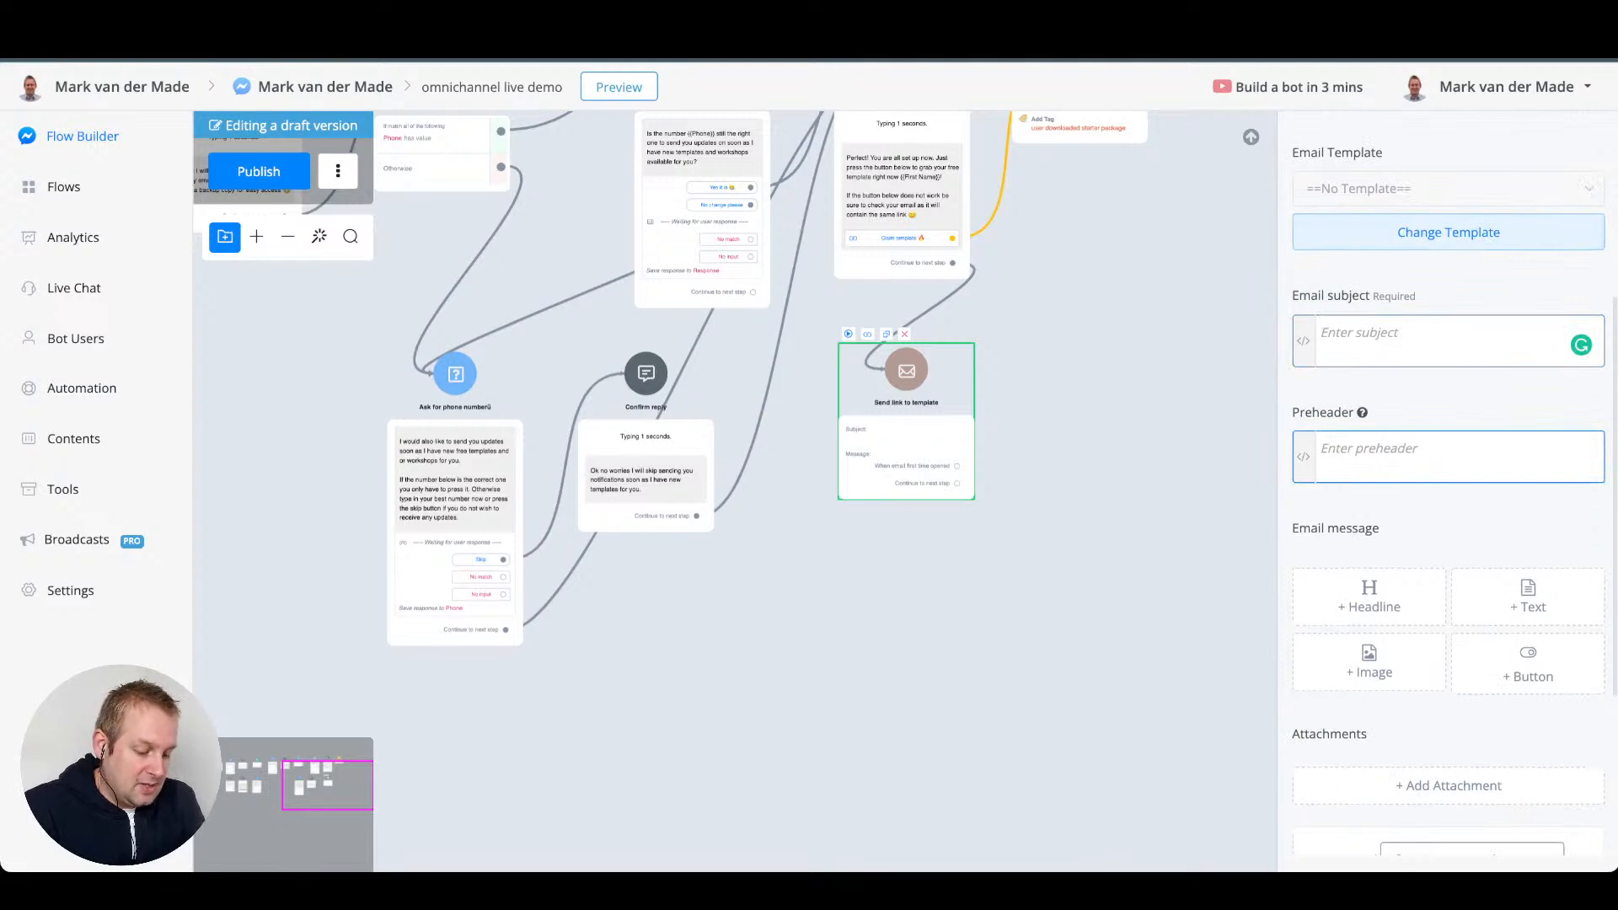
type("I")
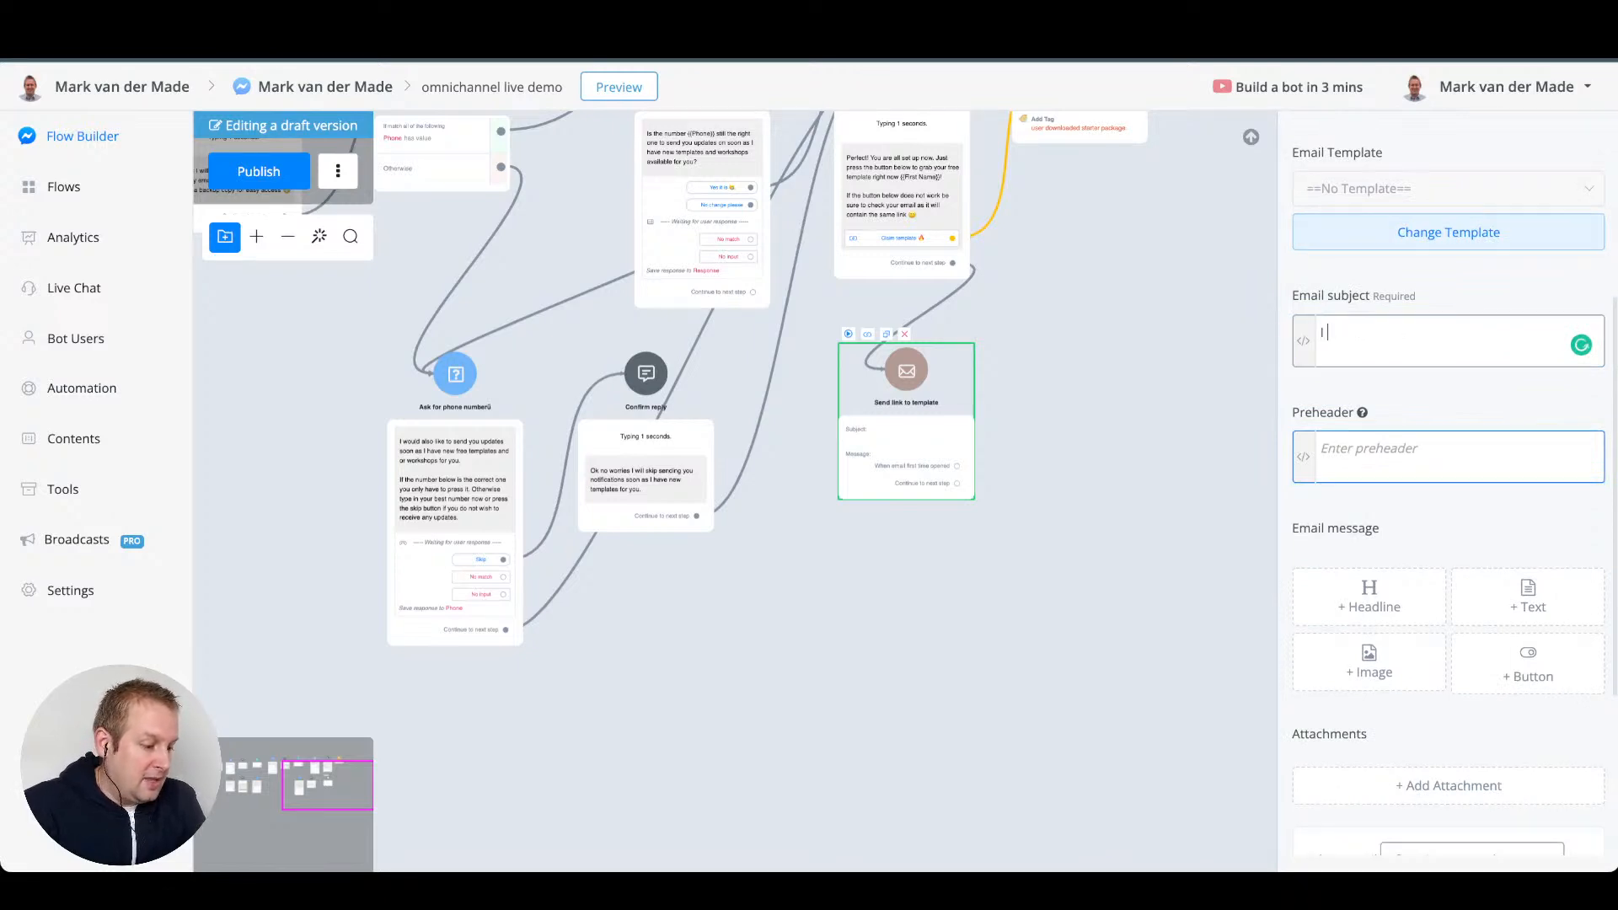
type(" got your ")
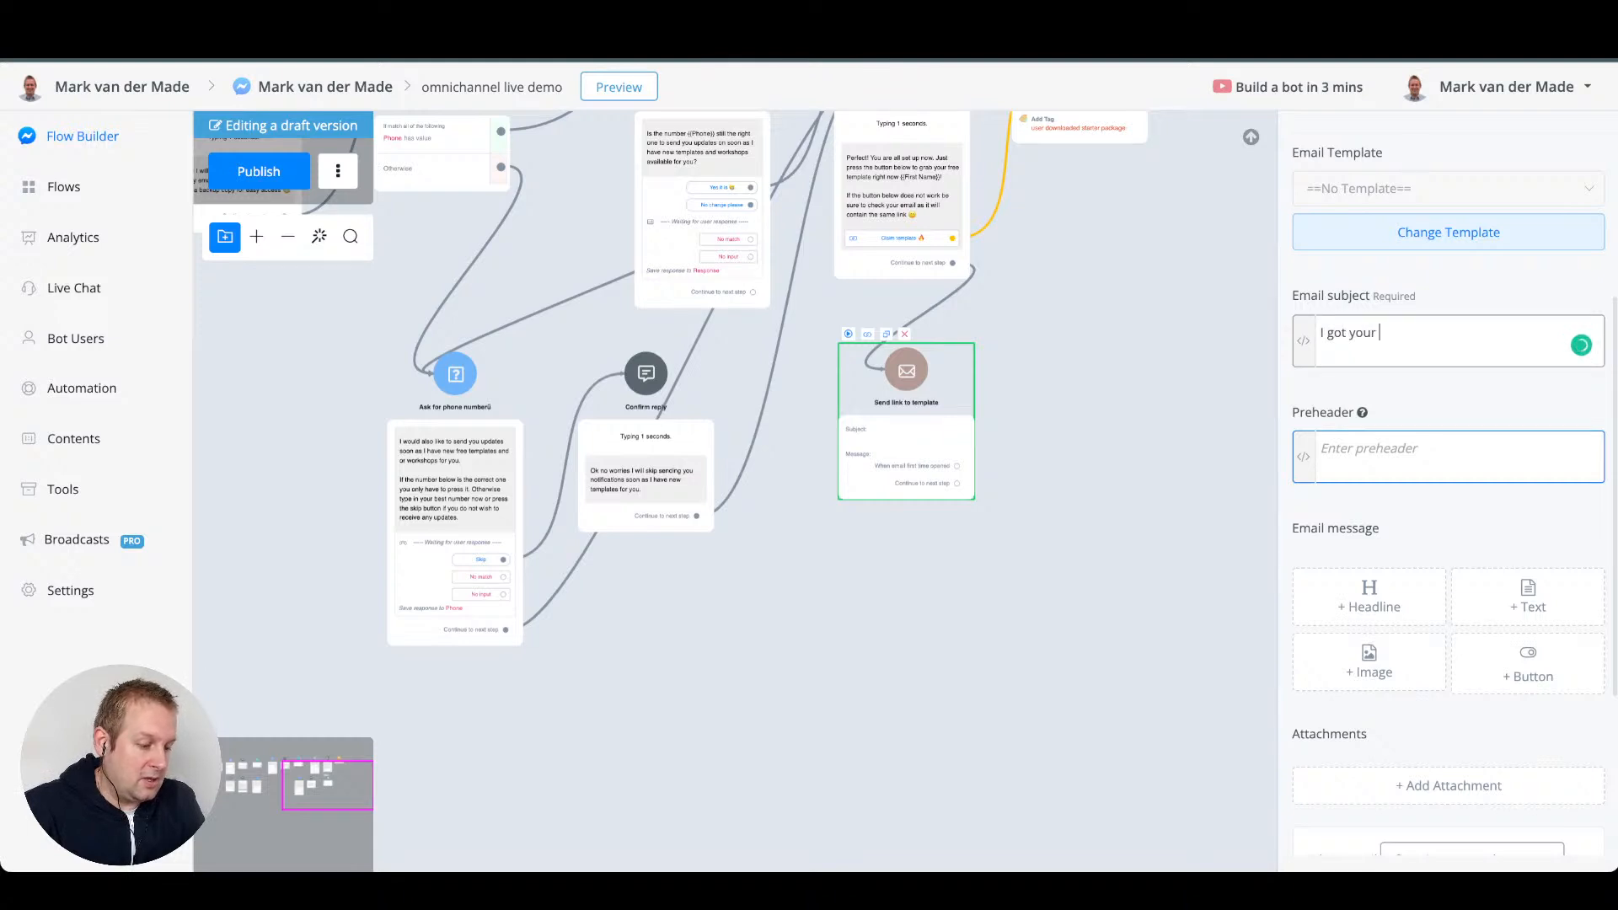
type("li")
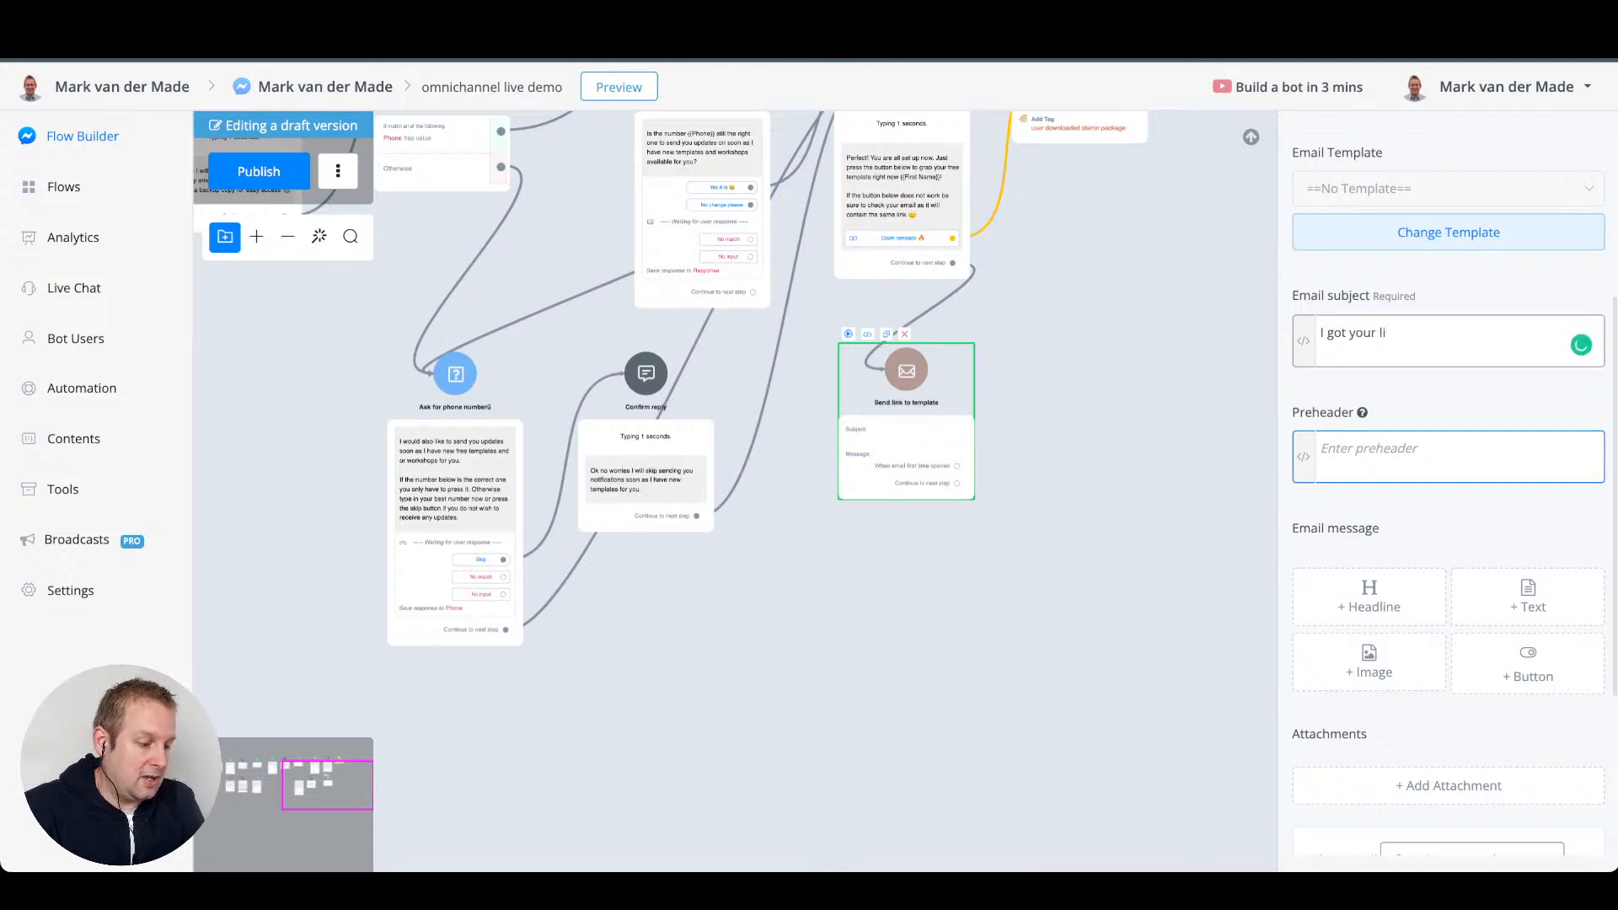
key("BackSpace")
key("BackSpace")
type("star")
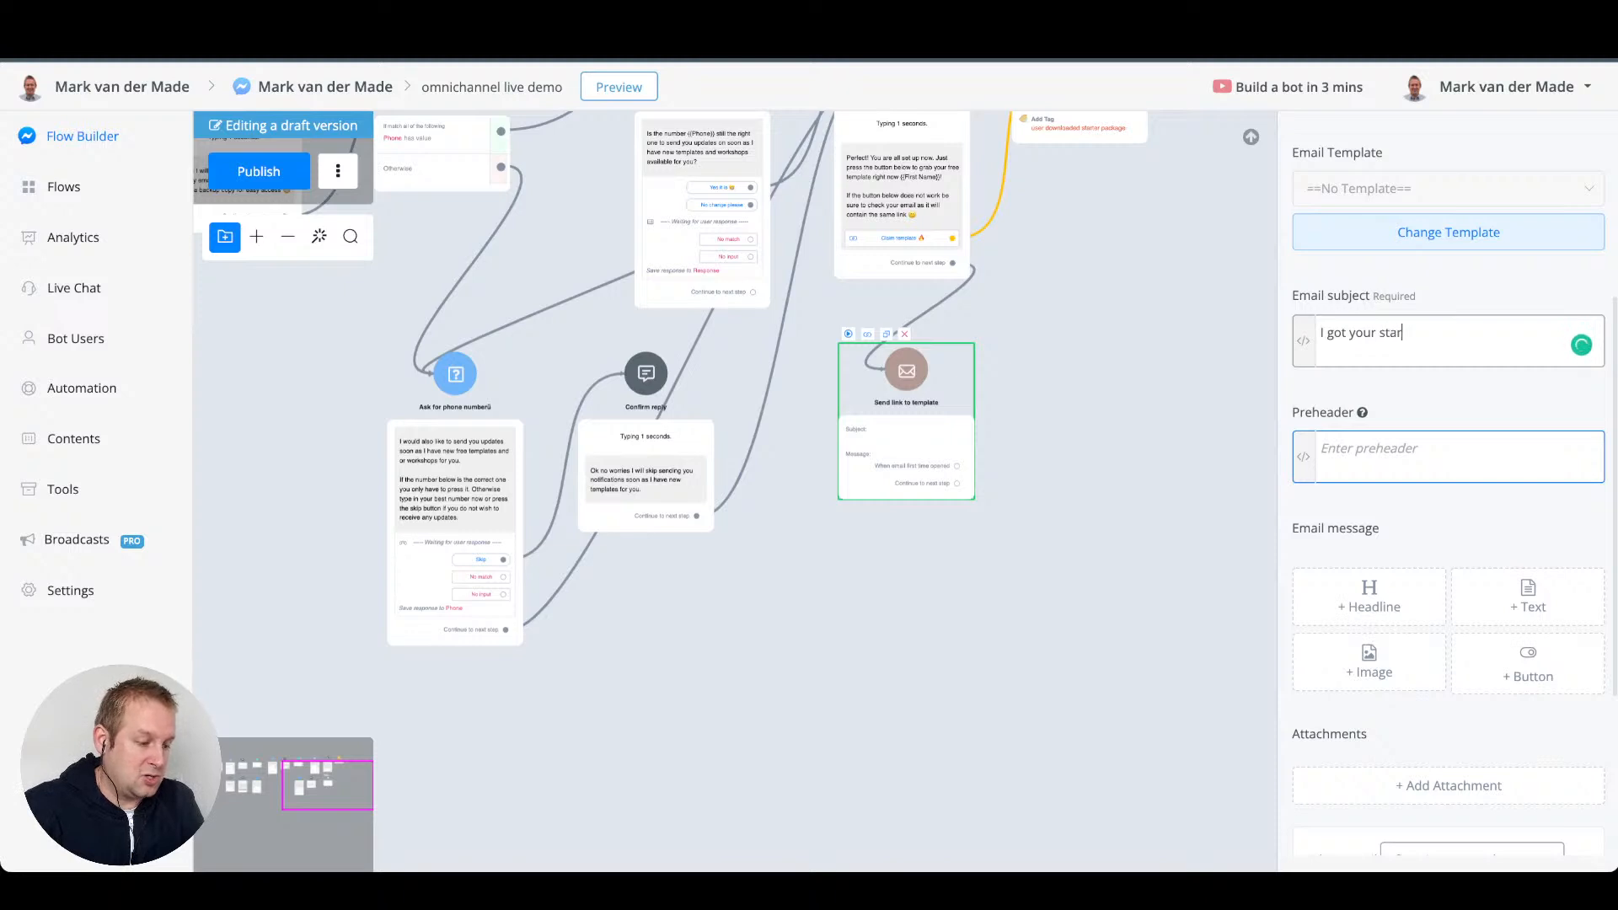
type("ter package ")
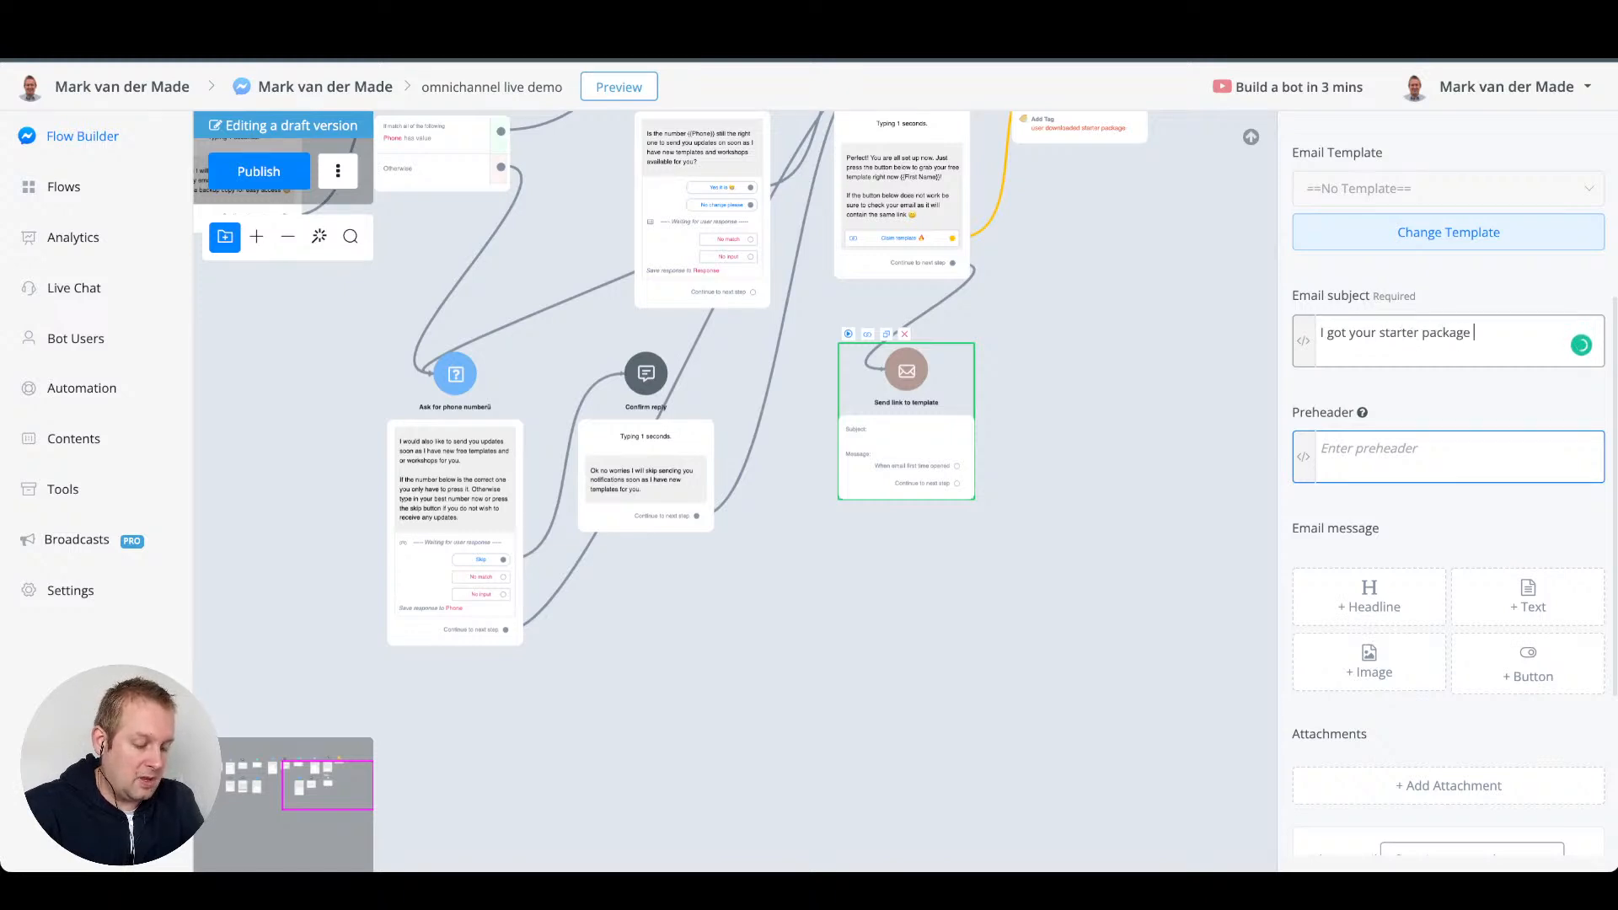
type("right he")
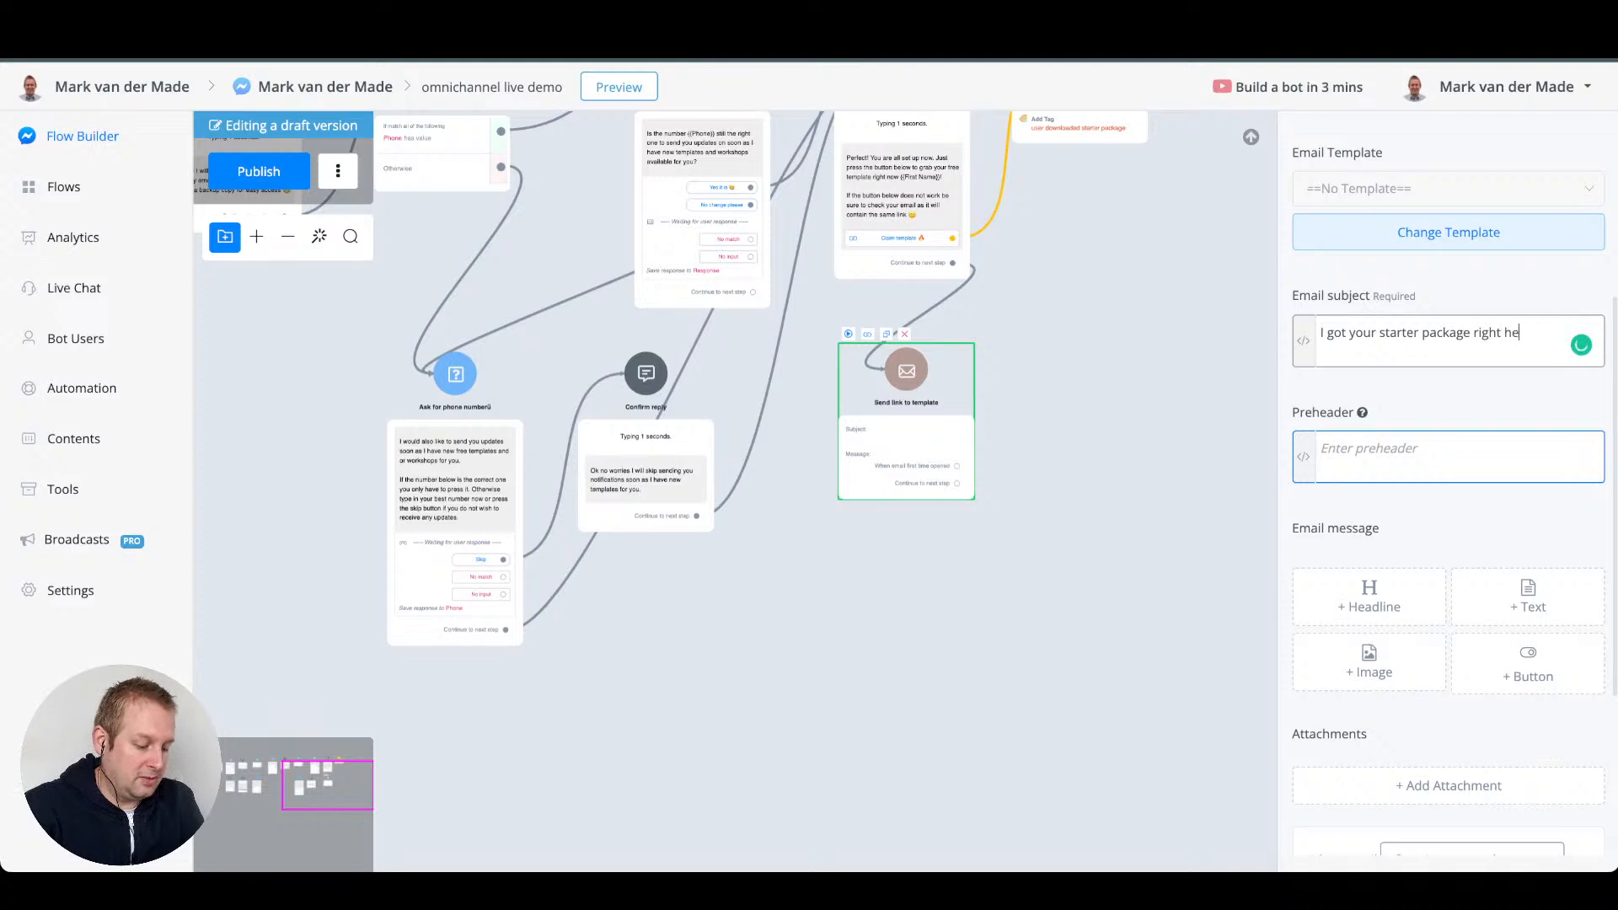
type("re {{firs")
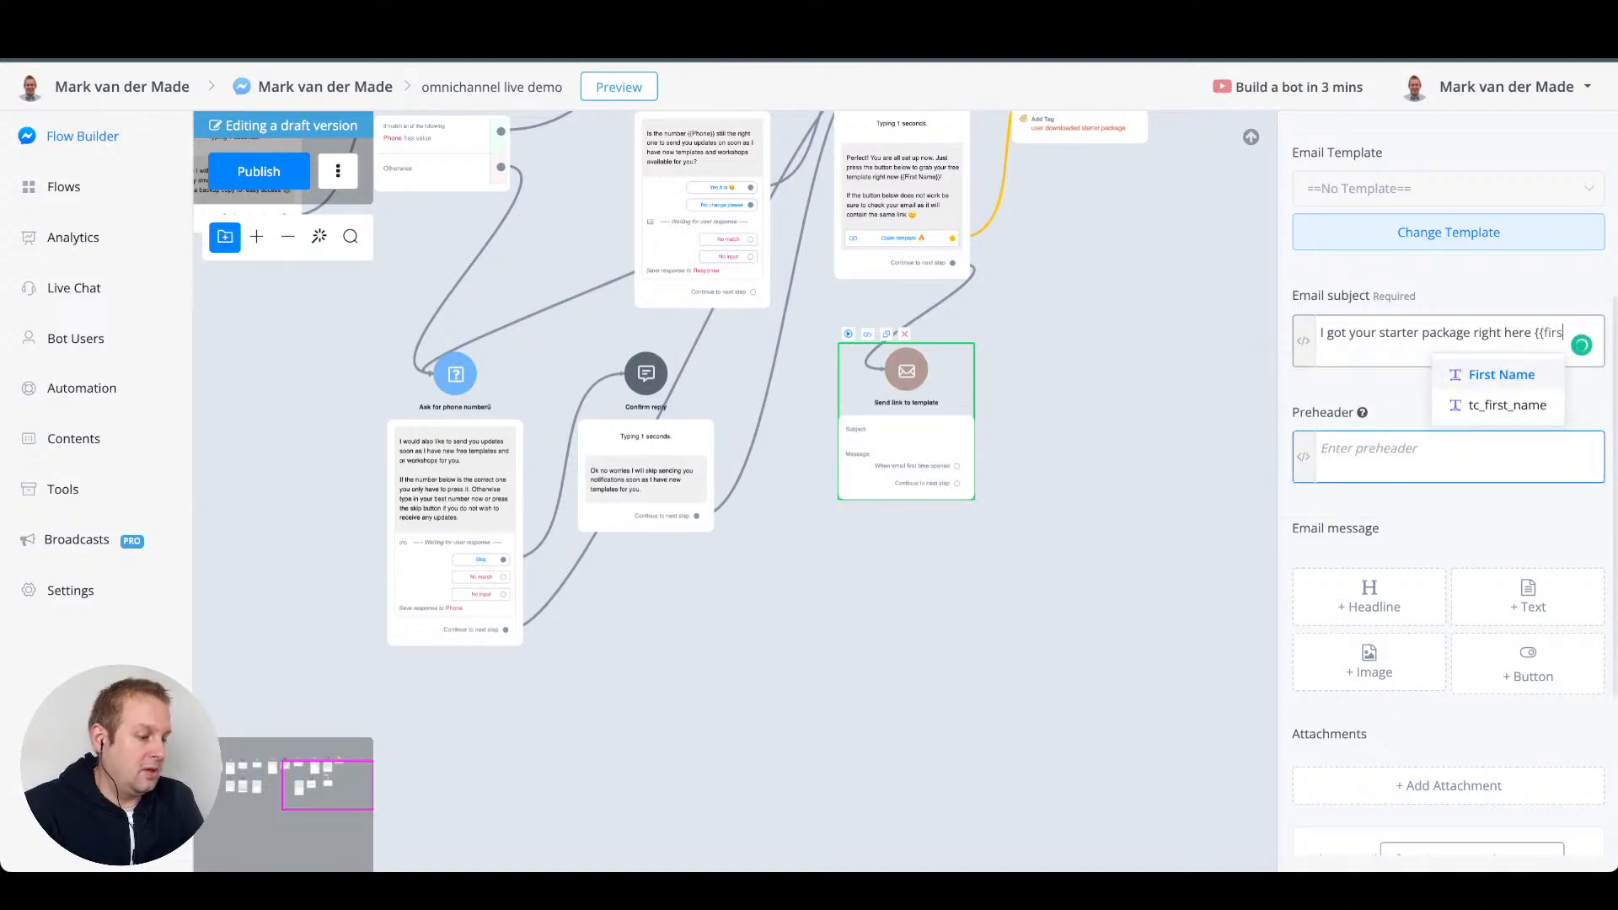
key("Return")
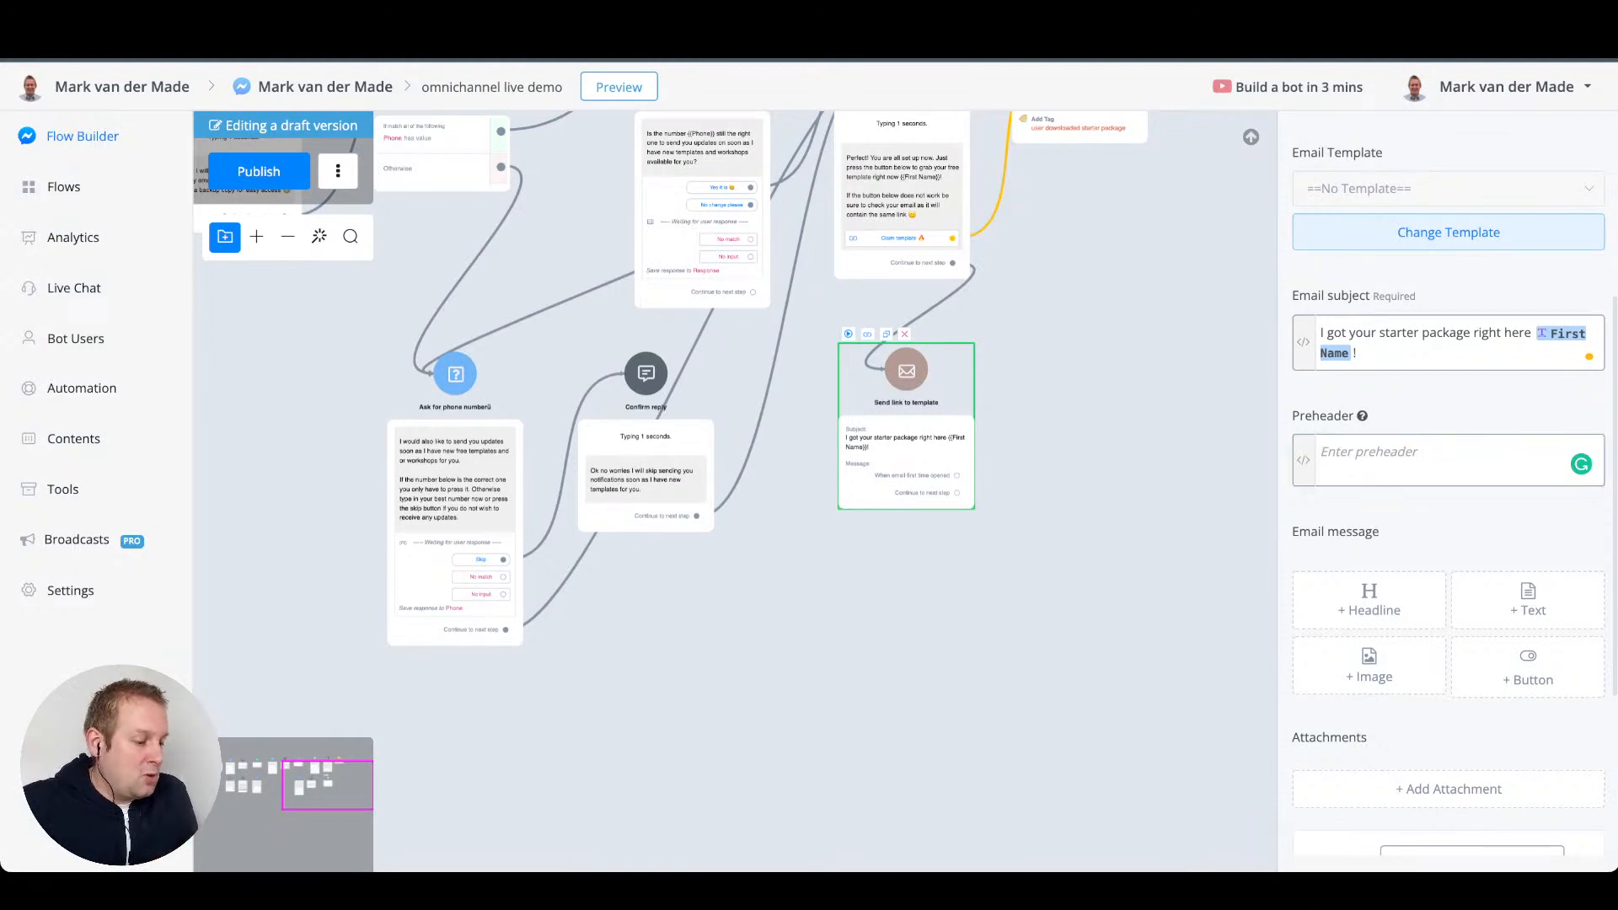
- Add a text block to the email message with the greeting "Hey {{First Name}}," followed by a blank line
left_click(1528, 600)
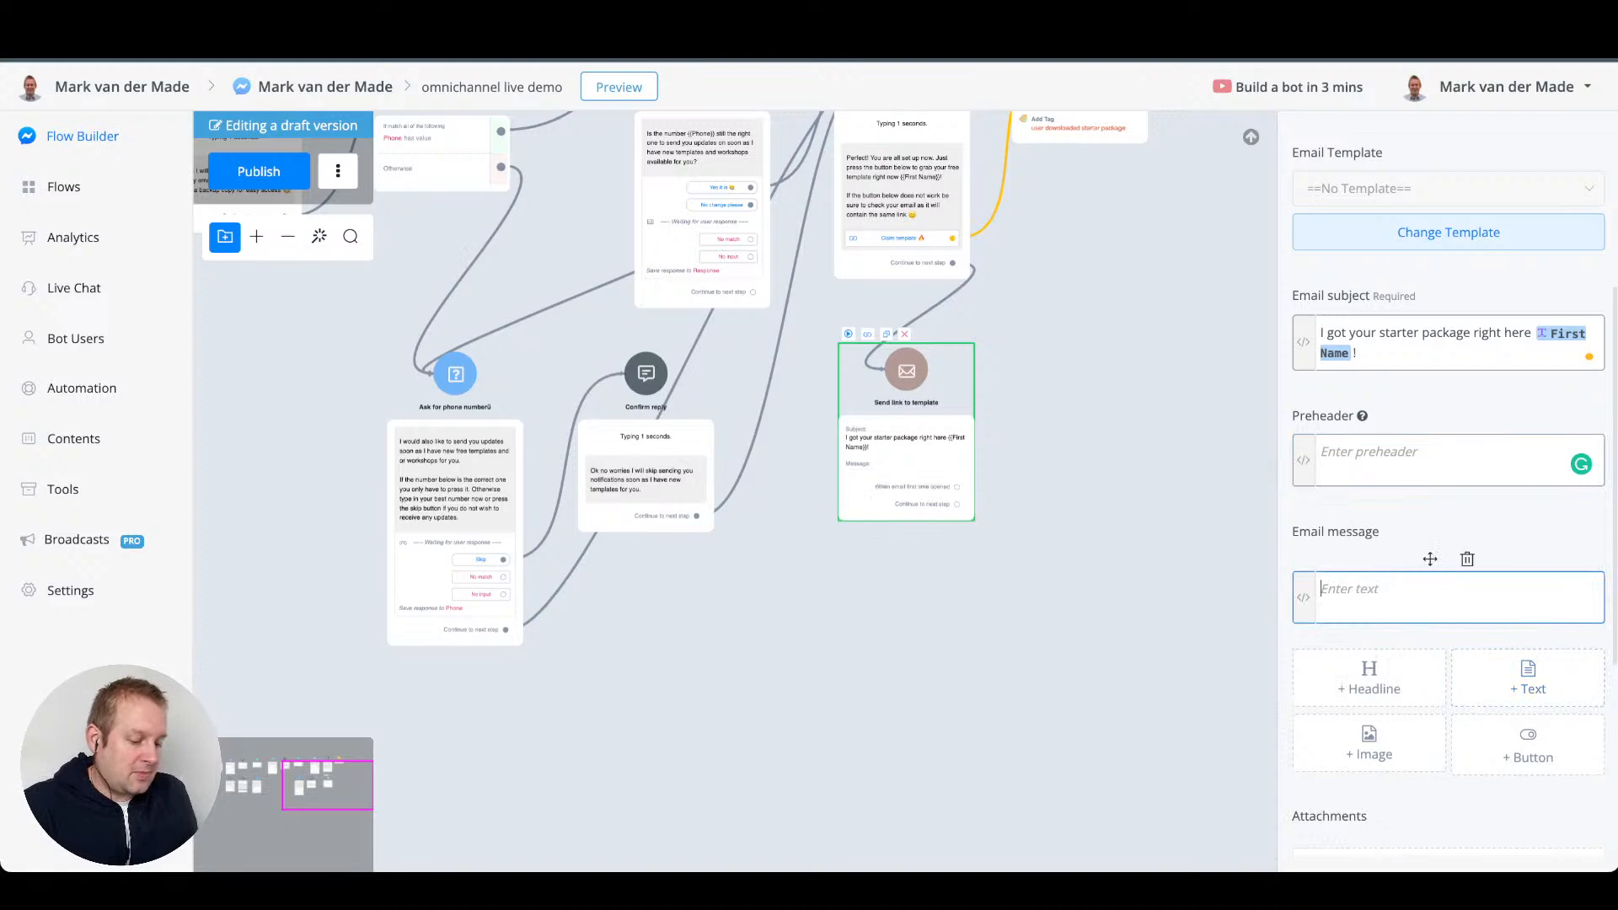
type("Hey. ")
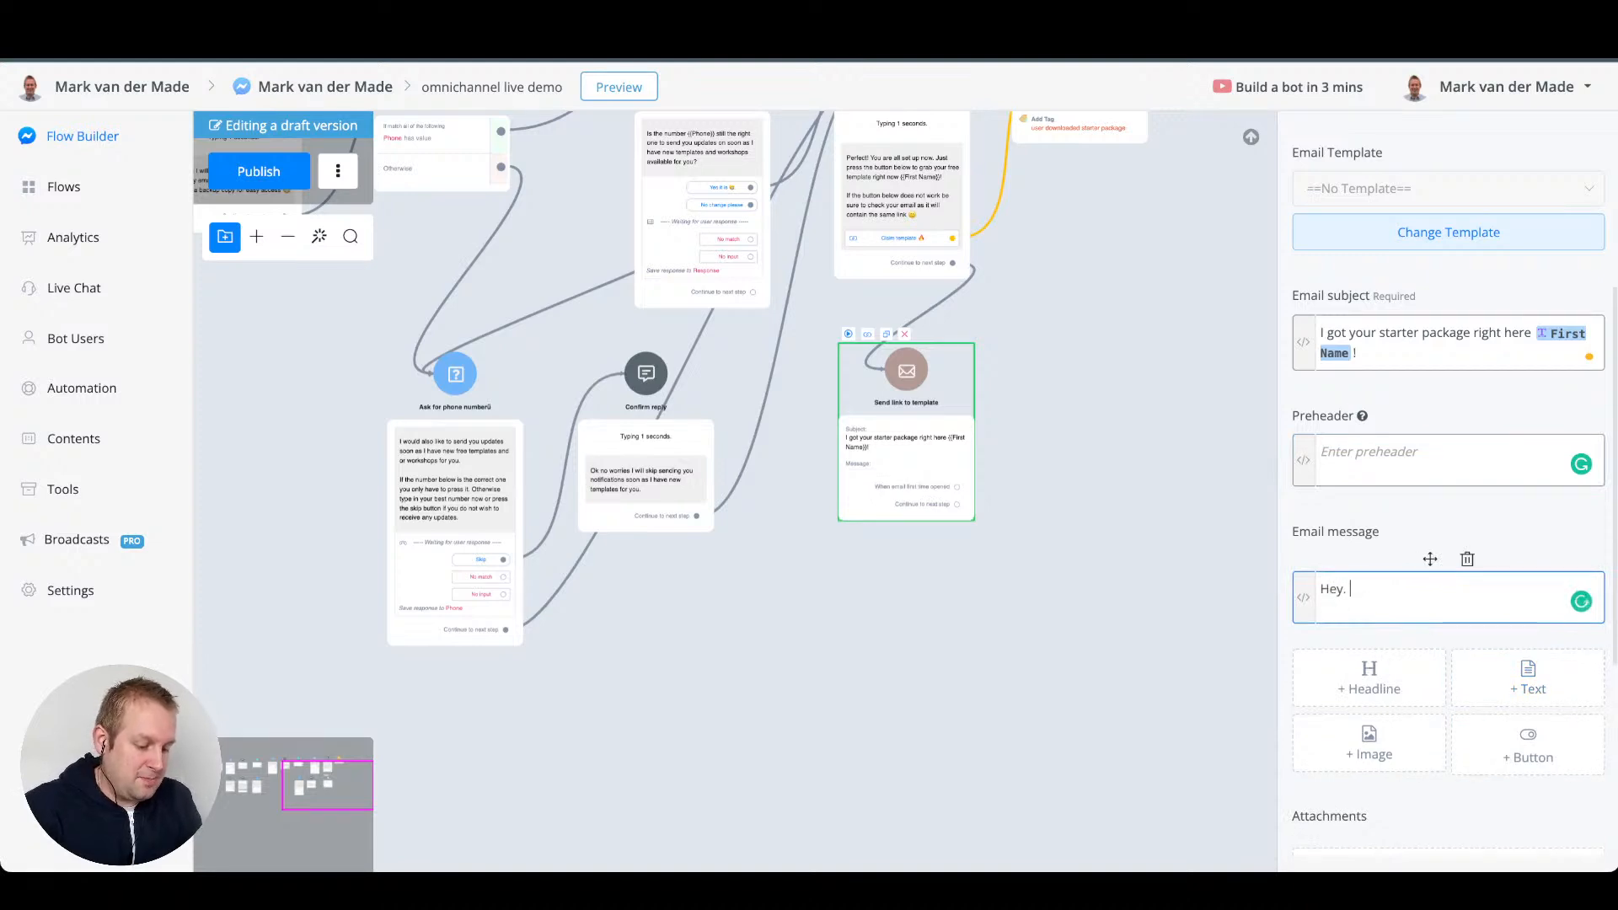
type("{{firs")
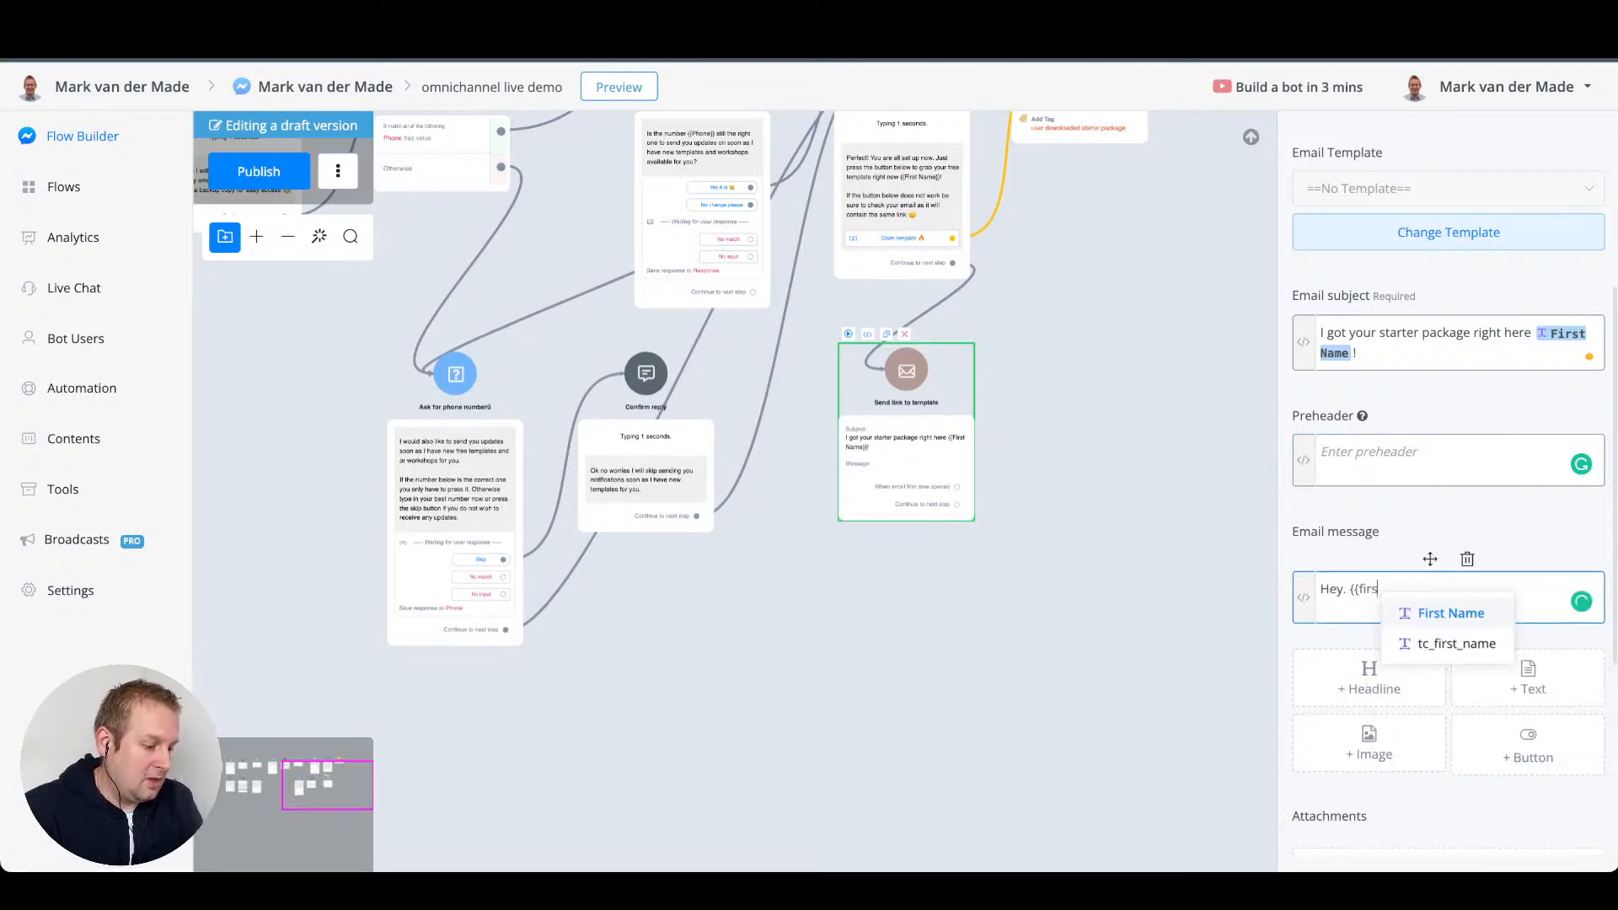
key("Return")
type(",")
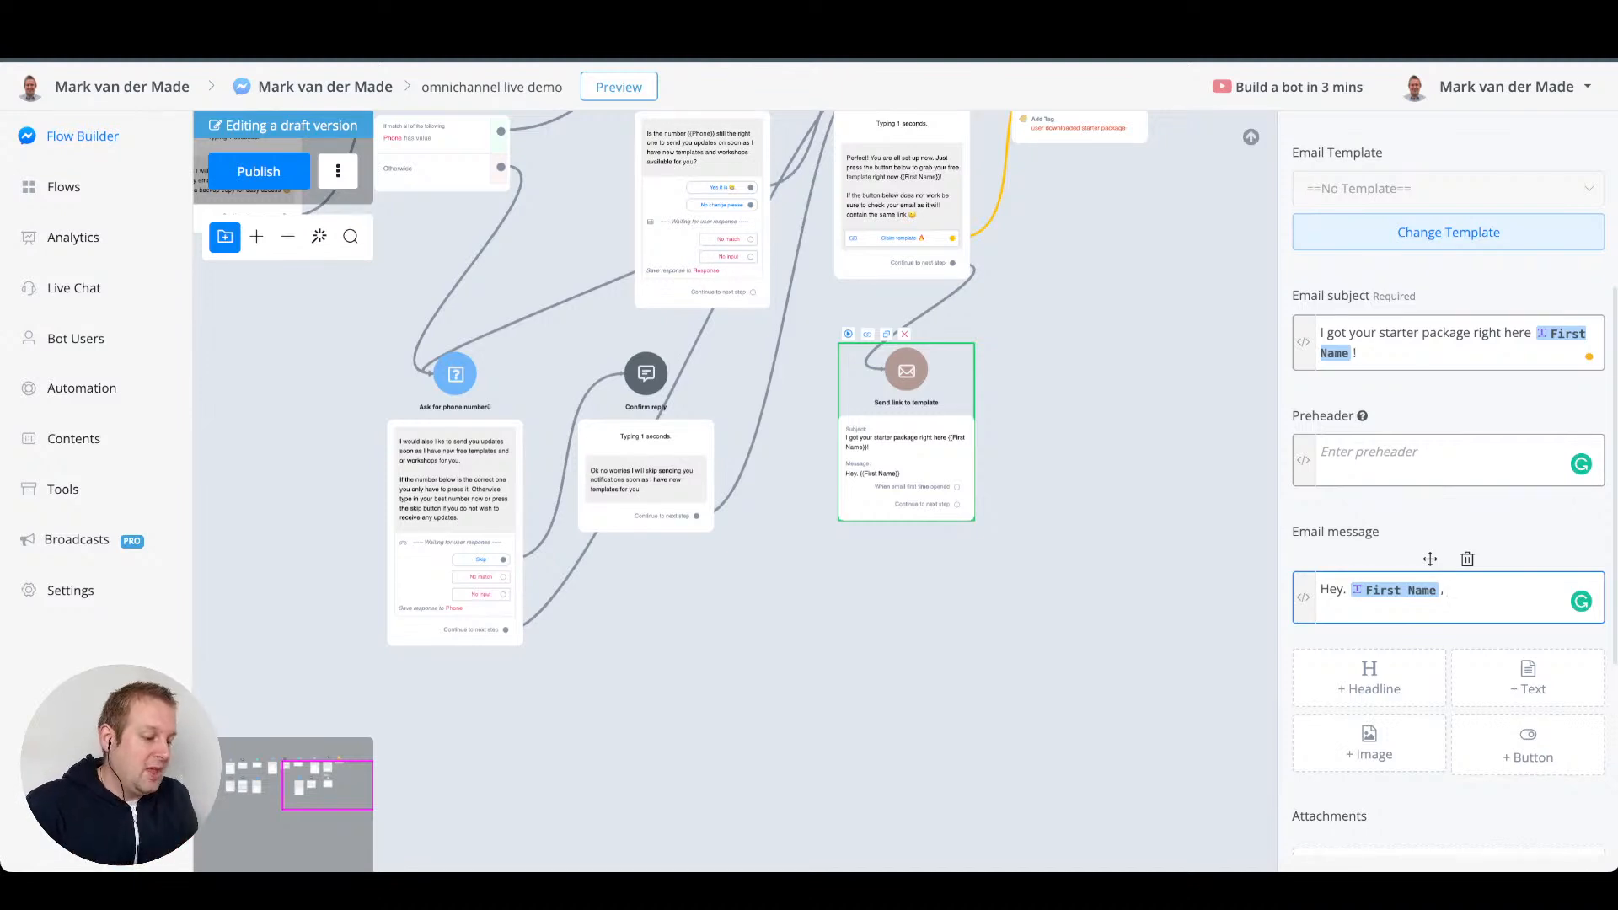
key("Return")
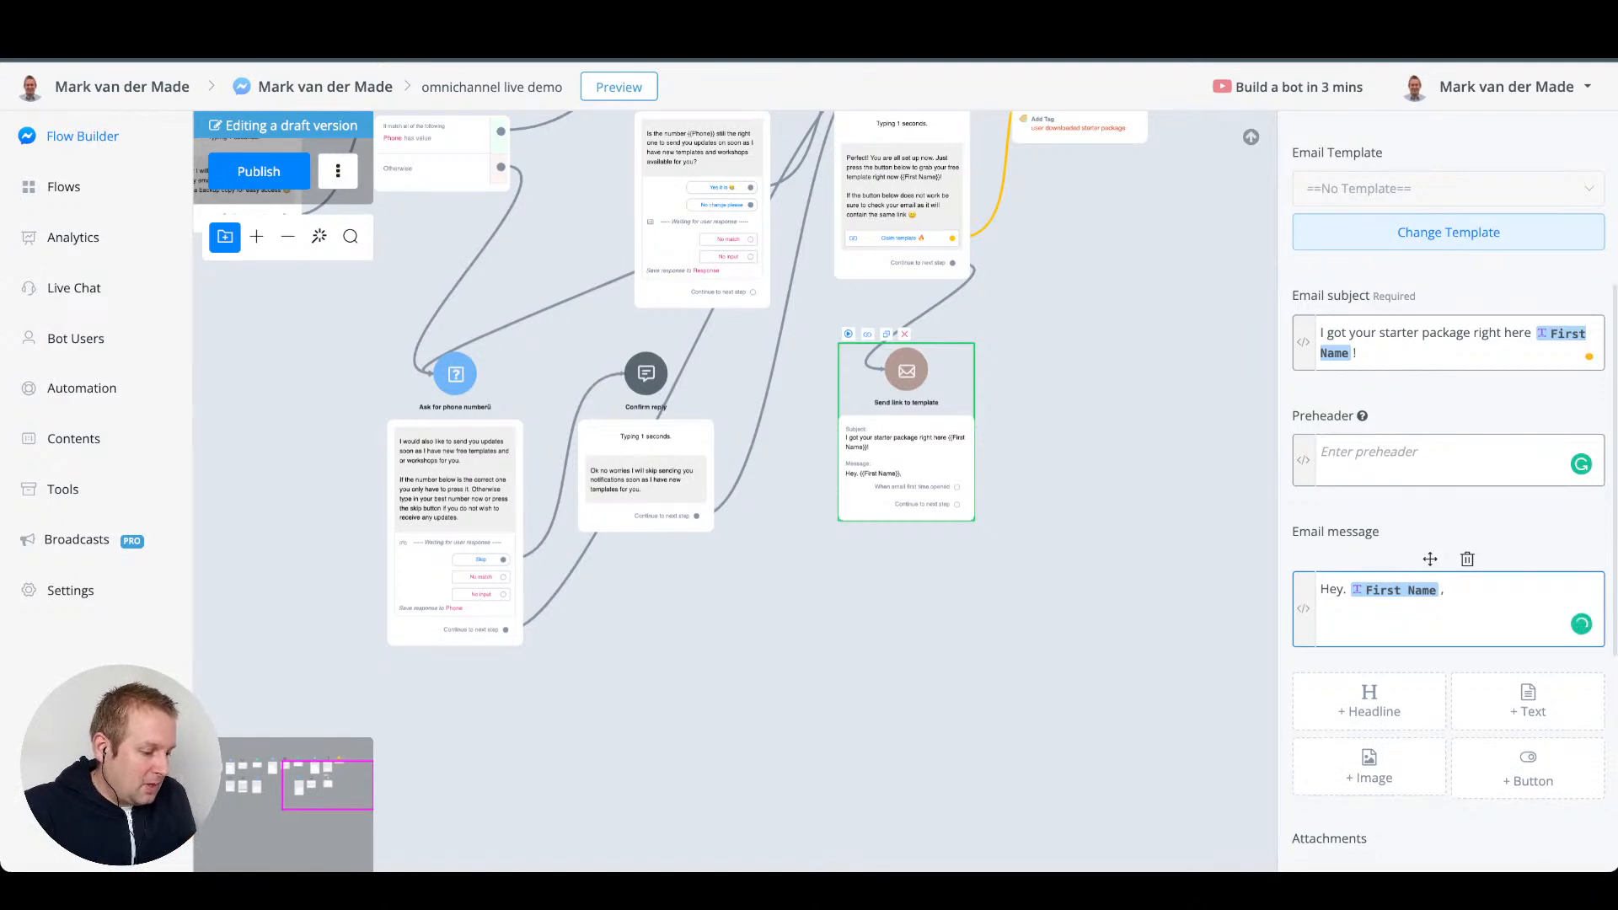
key("BackSpace")
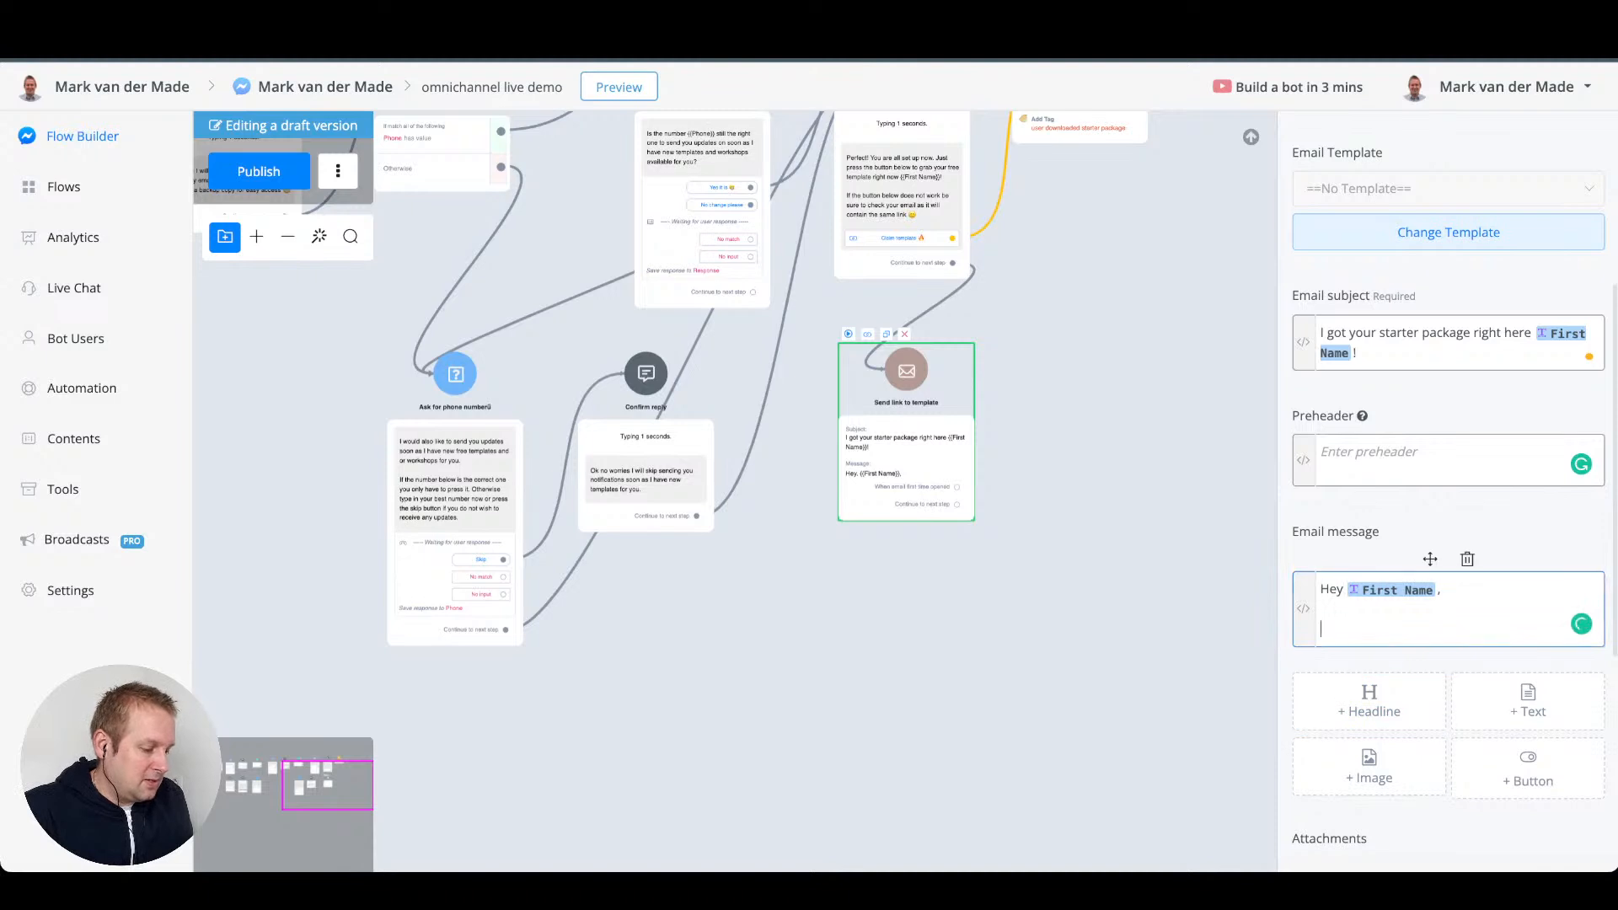
- Add the paragraph "Thanks again for signing up and am really excited to be helping you level up your chatbot skills!" to the email message
type("Thnaks")
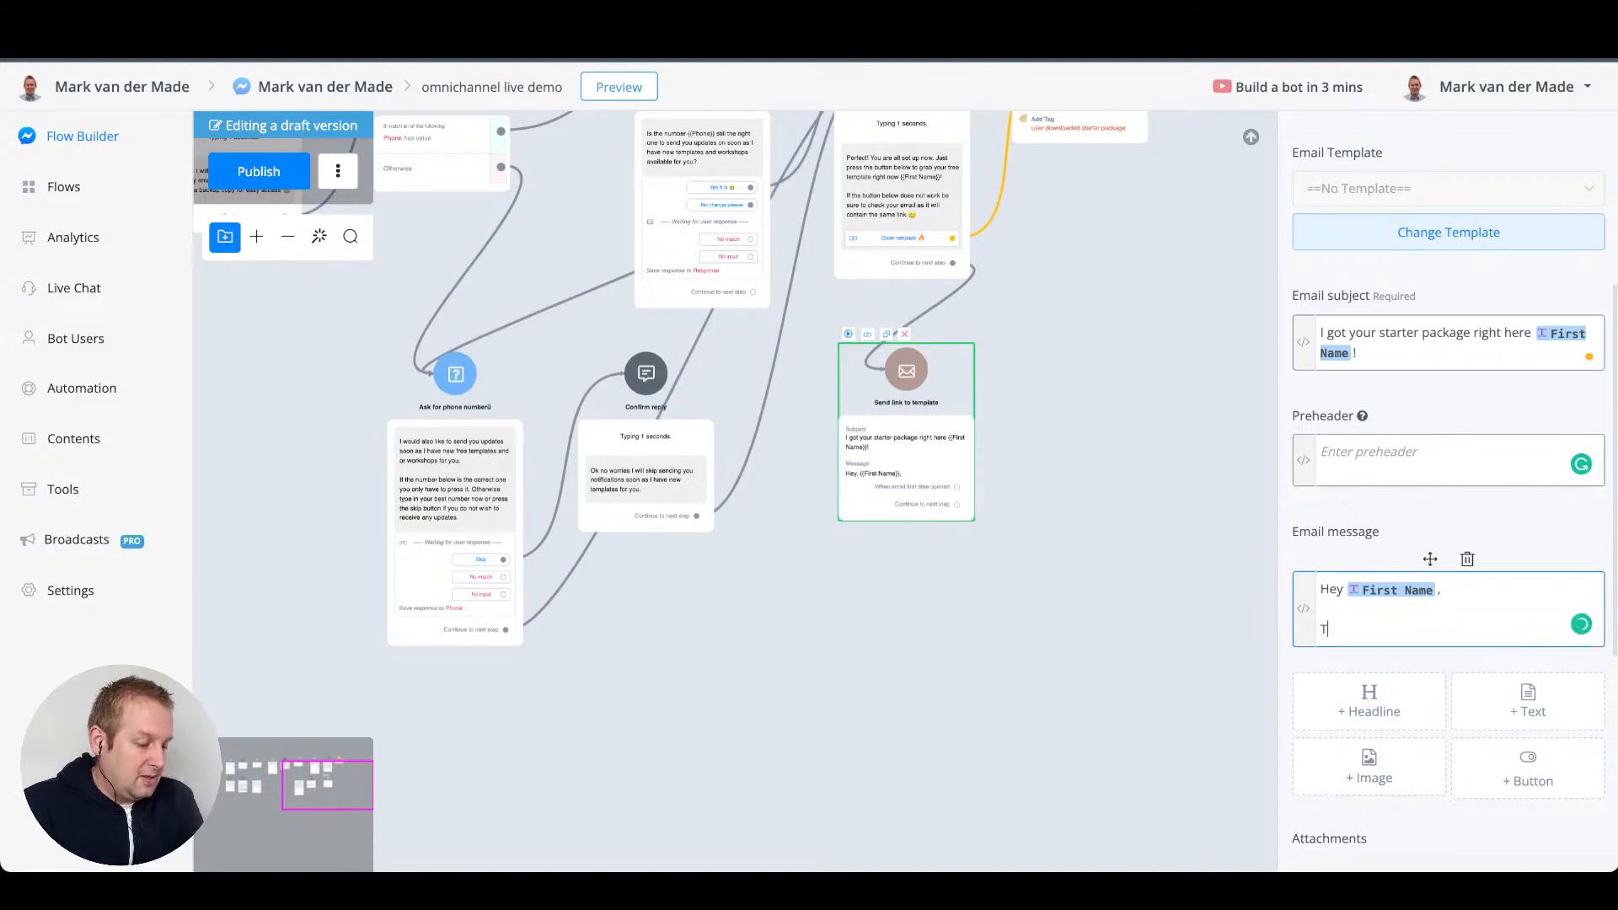
key("BackSpace")
key("BackSpace")
key("BackSpace")
key("BackSpace")
type("ank")
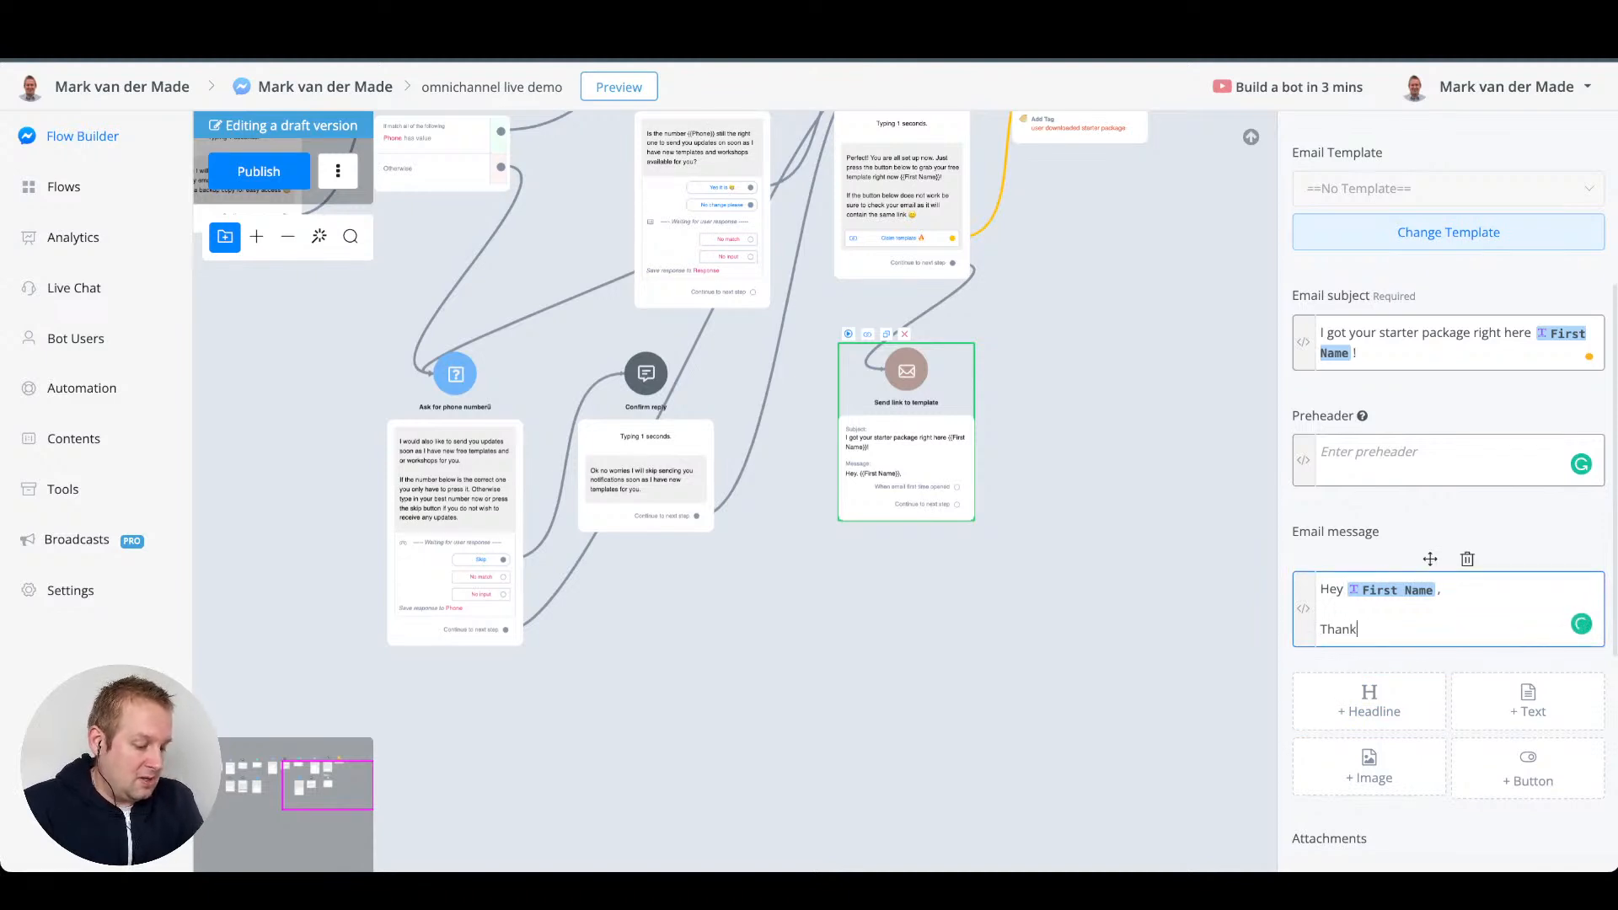
type("s again for sig")
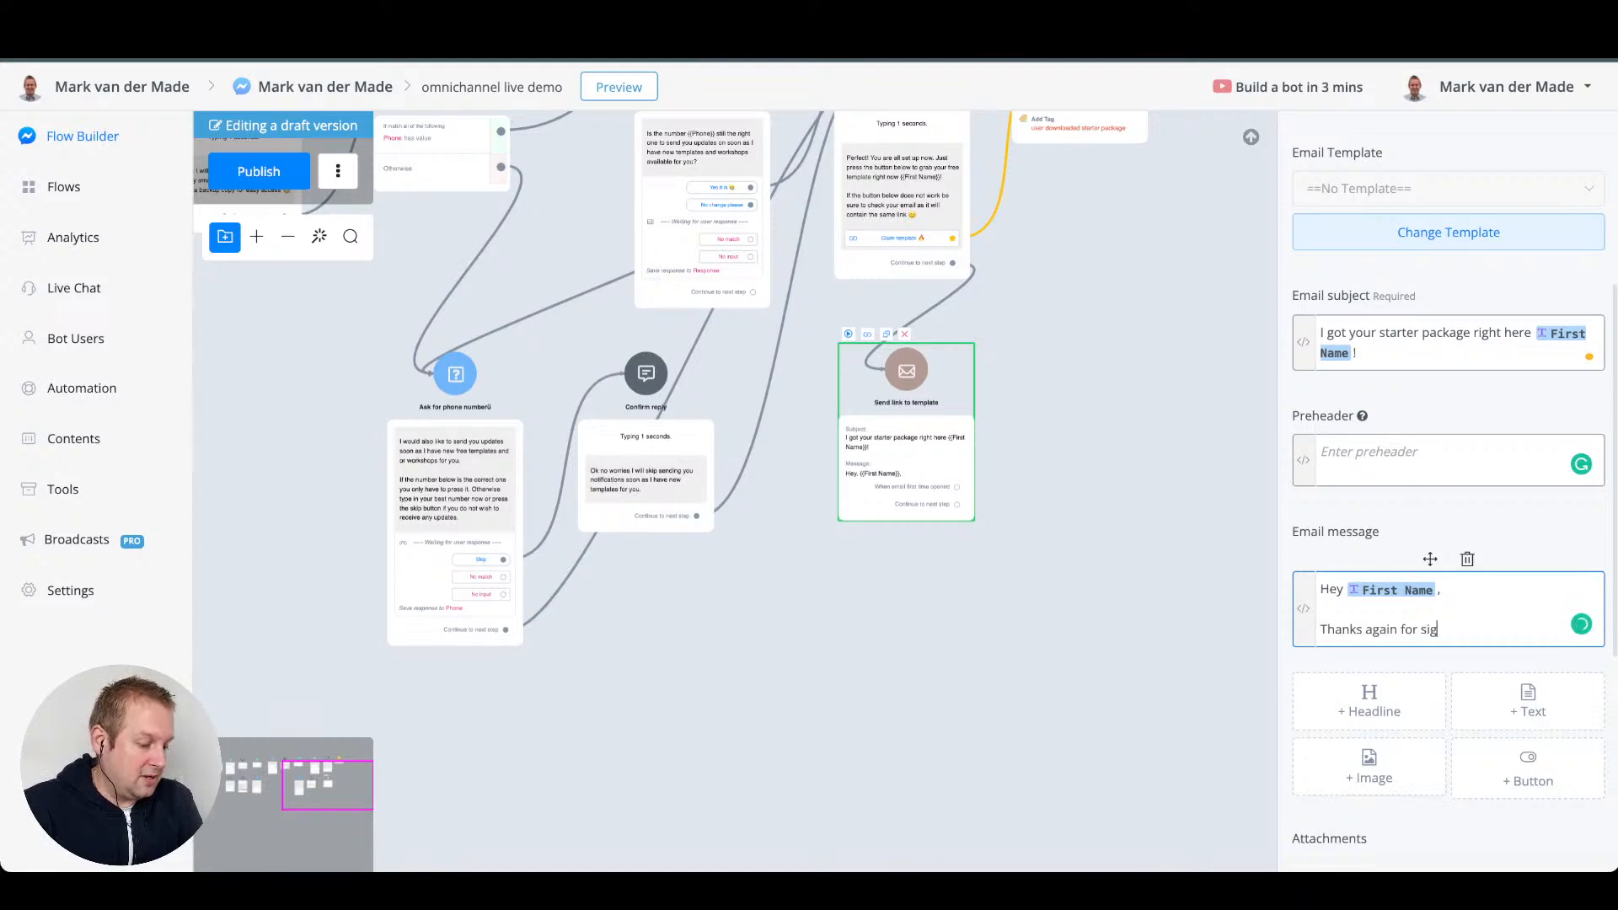
type("ning up and ")
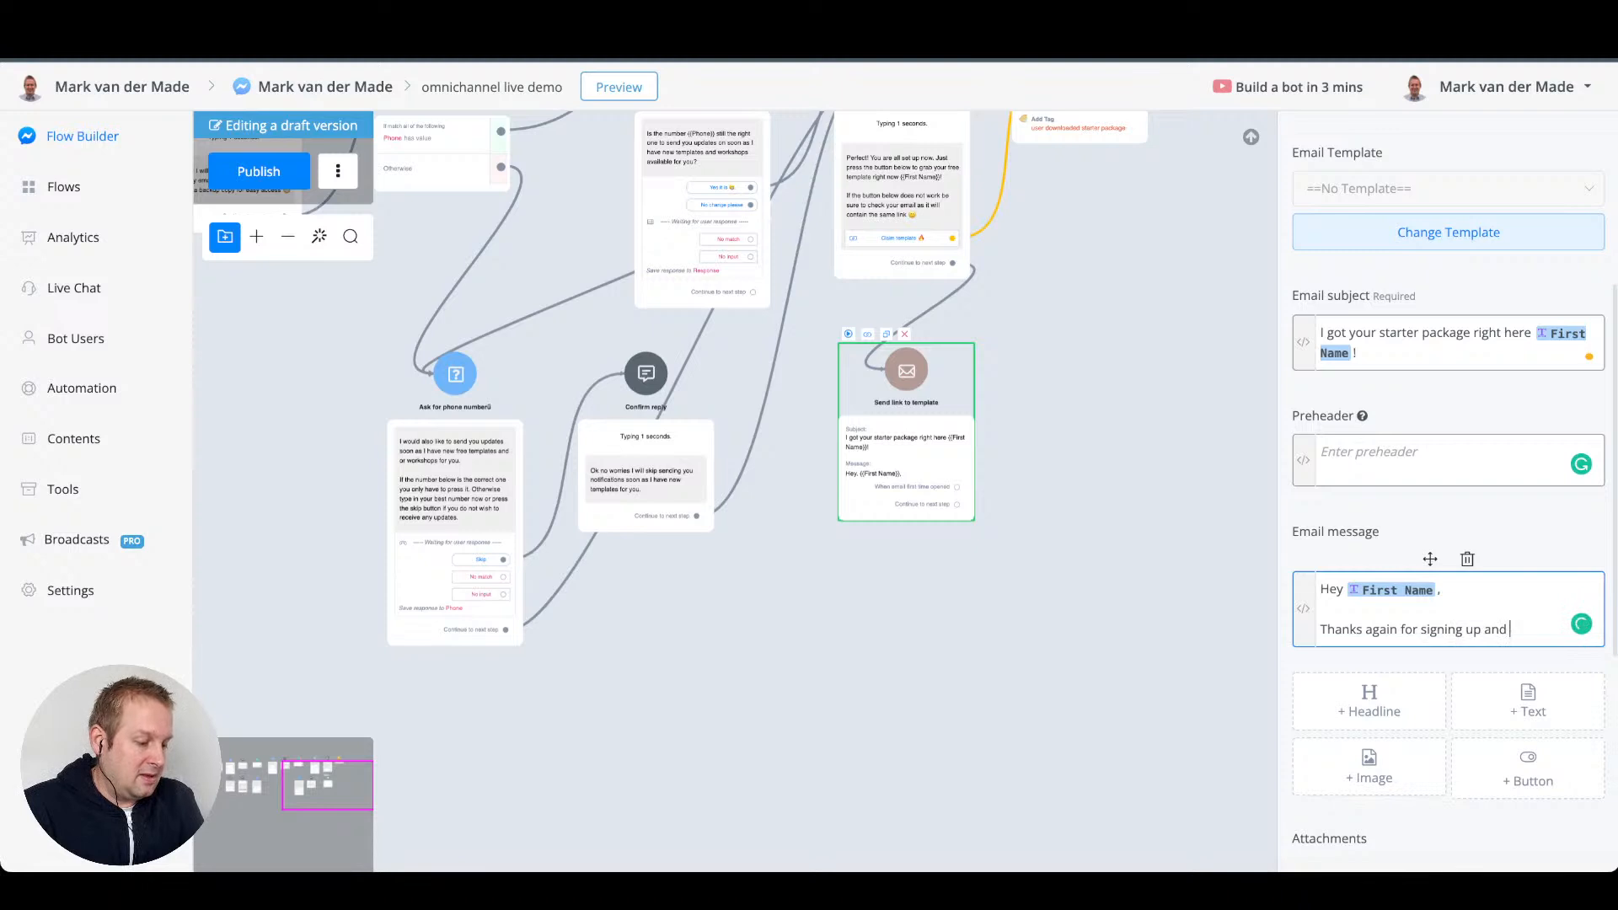
type("am really excited to be ")
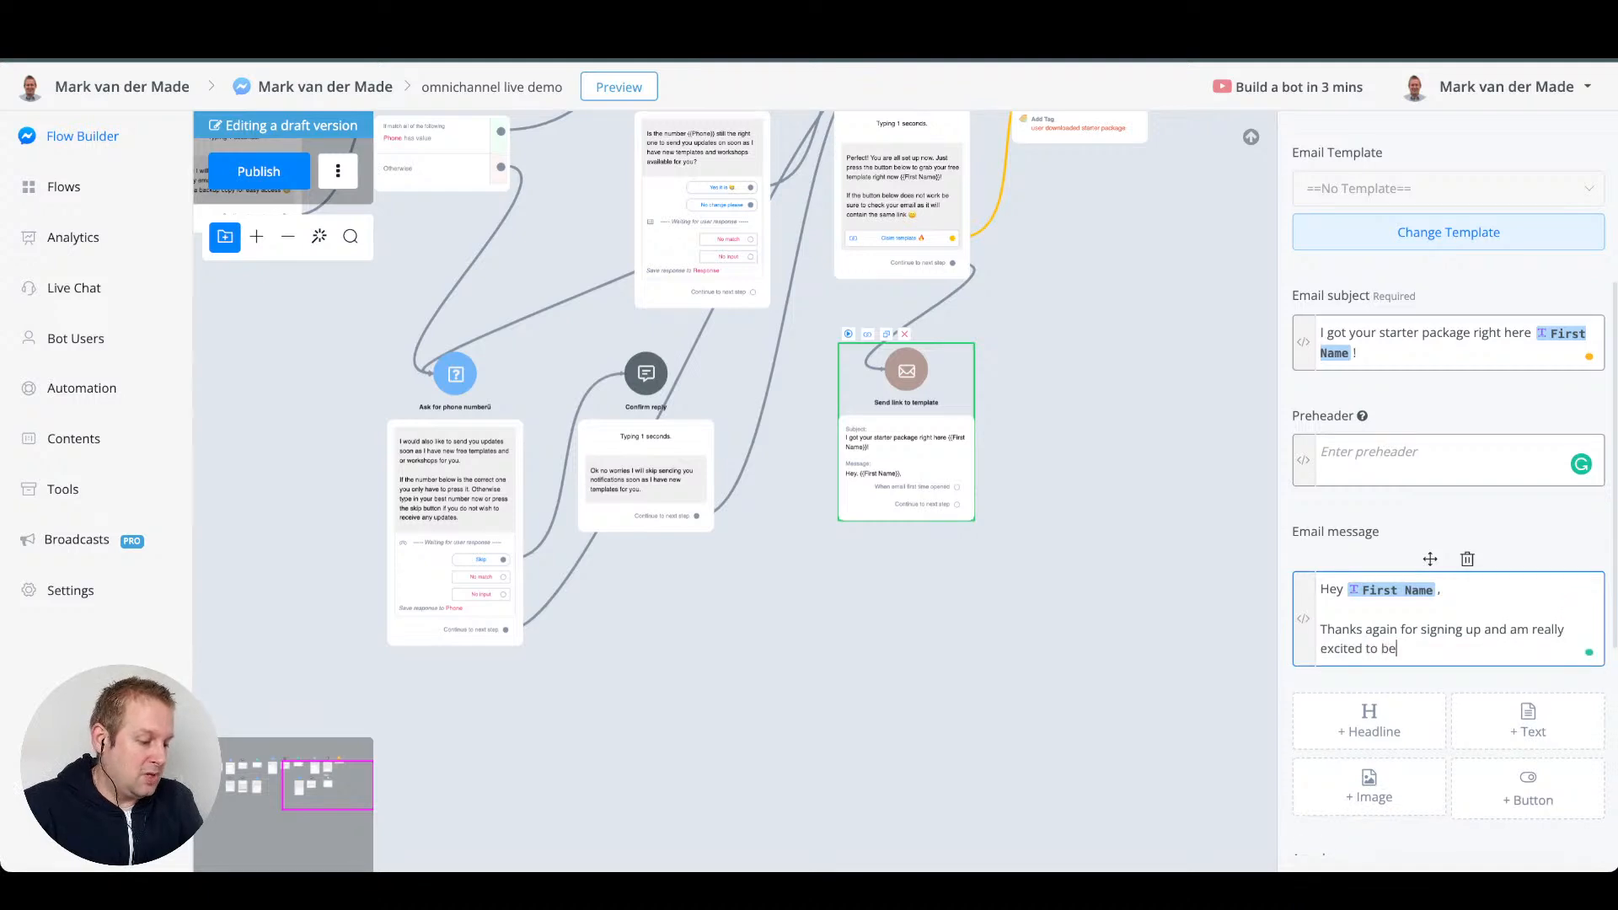
type("helping you level up your chatb")
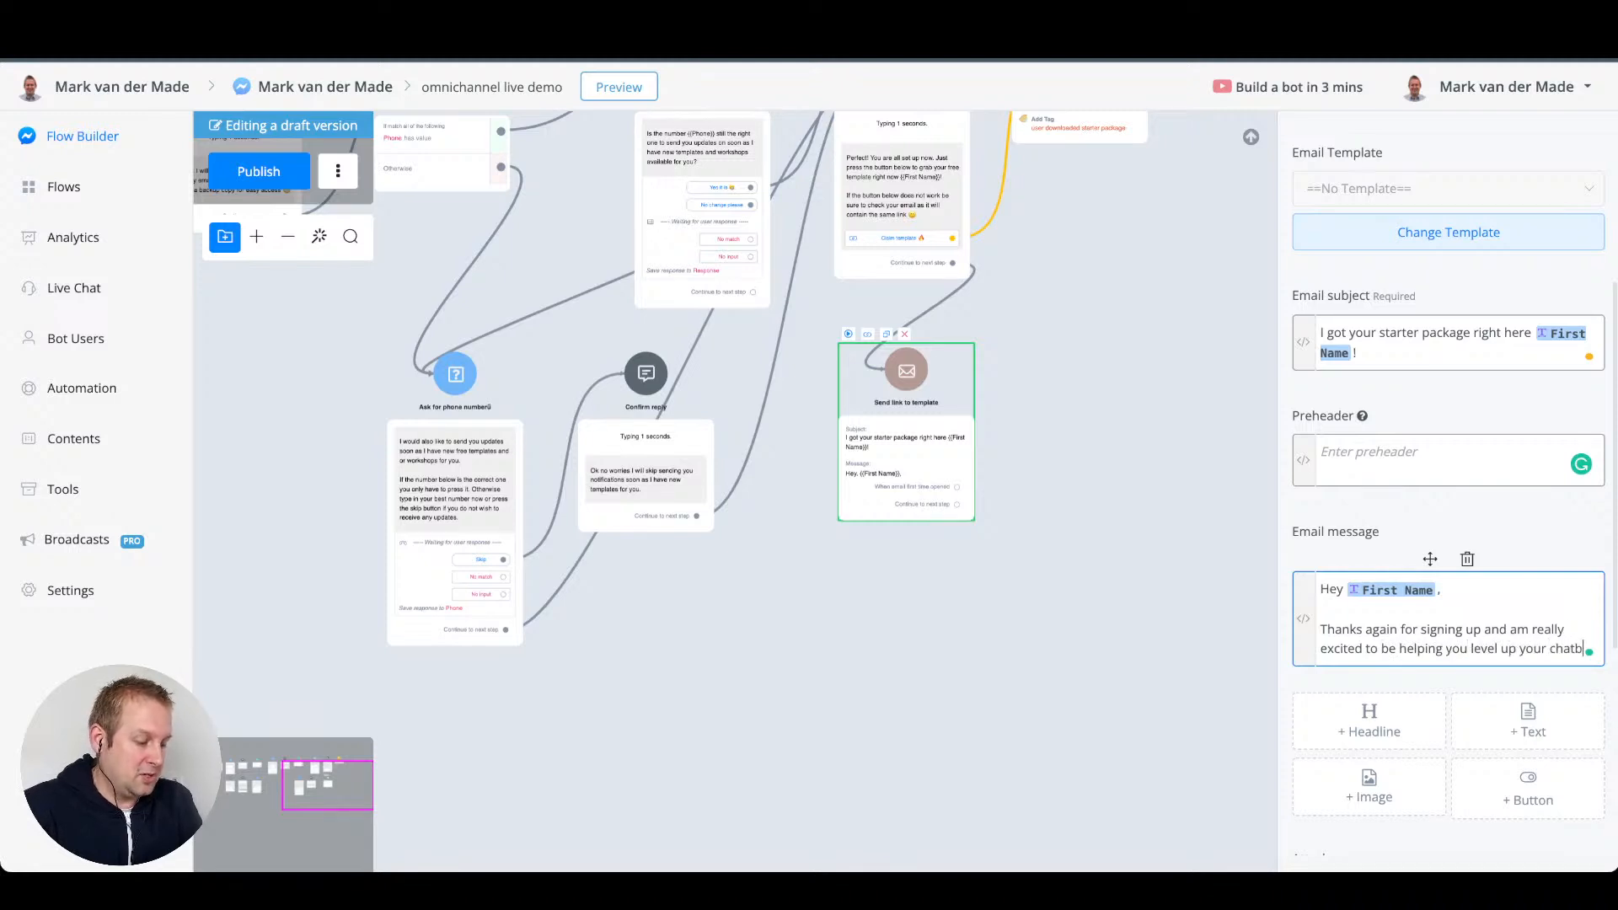
type("ot skills")
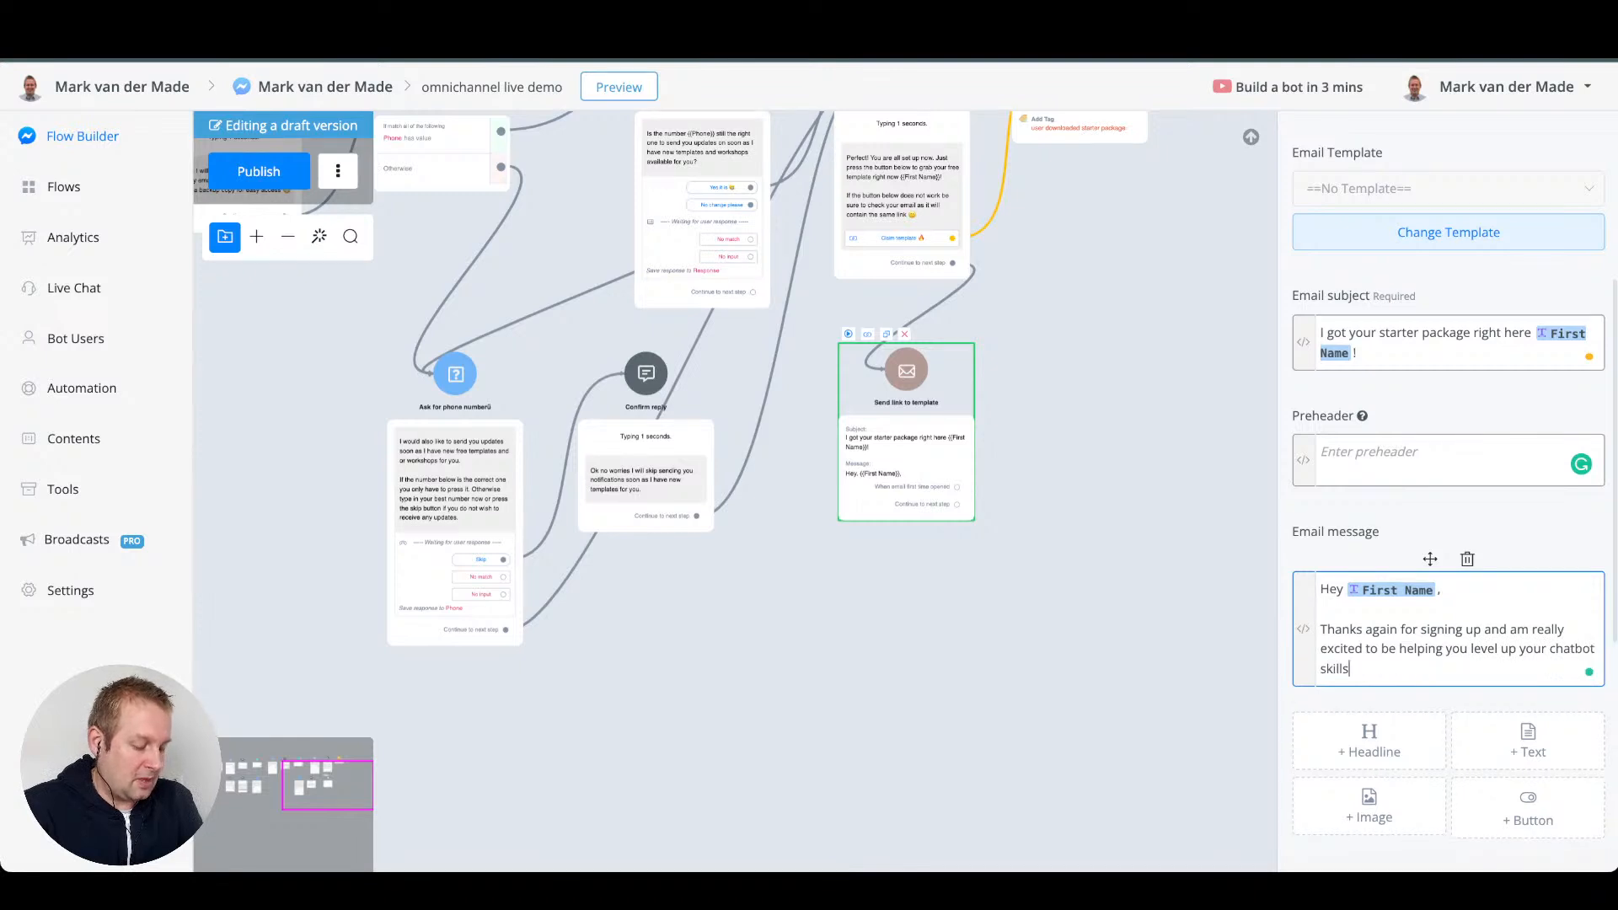
type("!")
- Add a new paragraph to the email message reading "Just press the button below to claim your free template at any time"
key("Return")
key("Return")
type("Just pres")
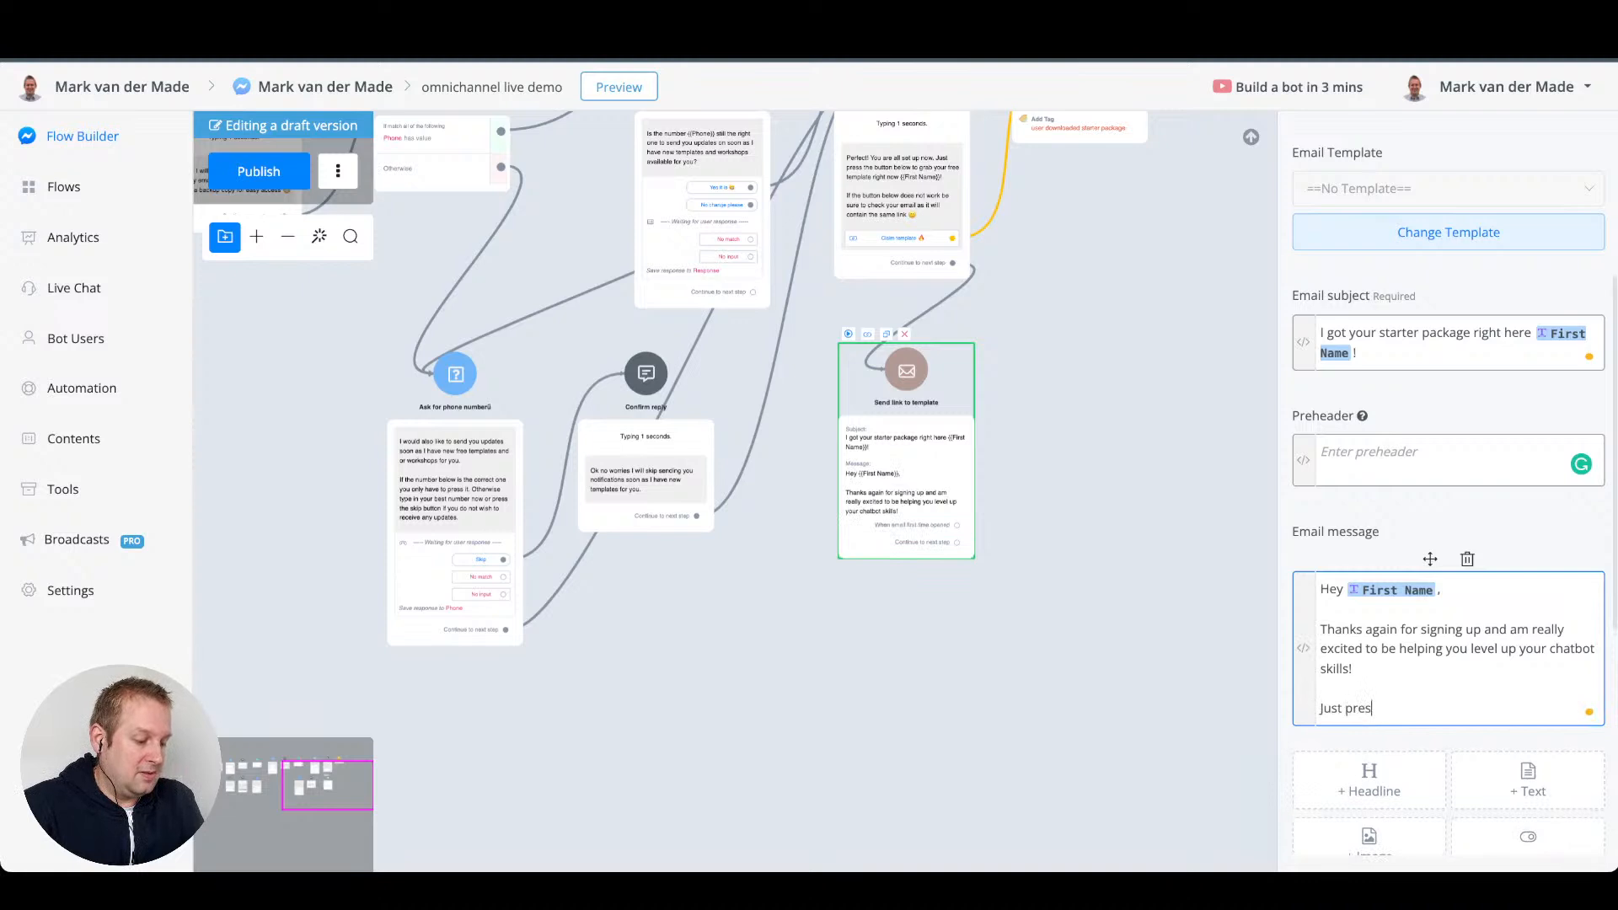
type("s the button bel")
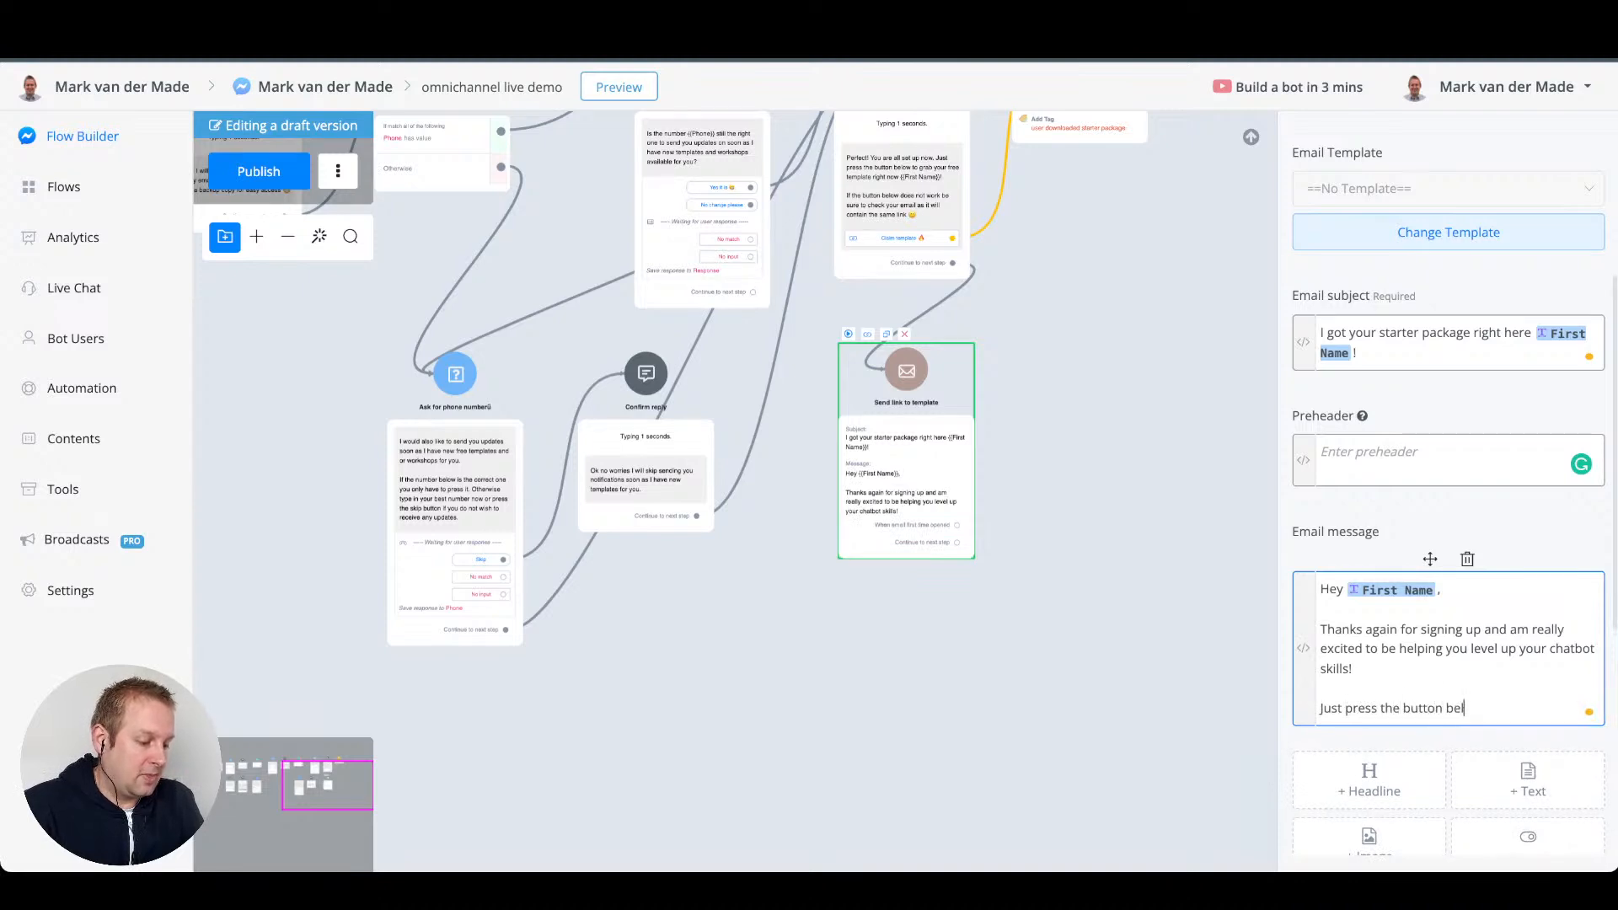
type("ow to claim your fr")
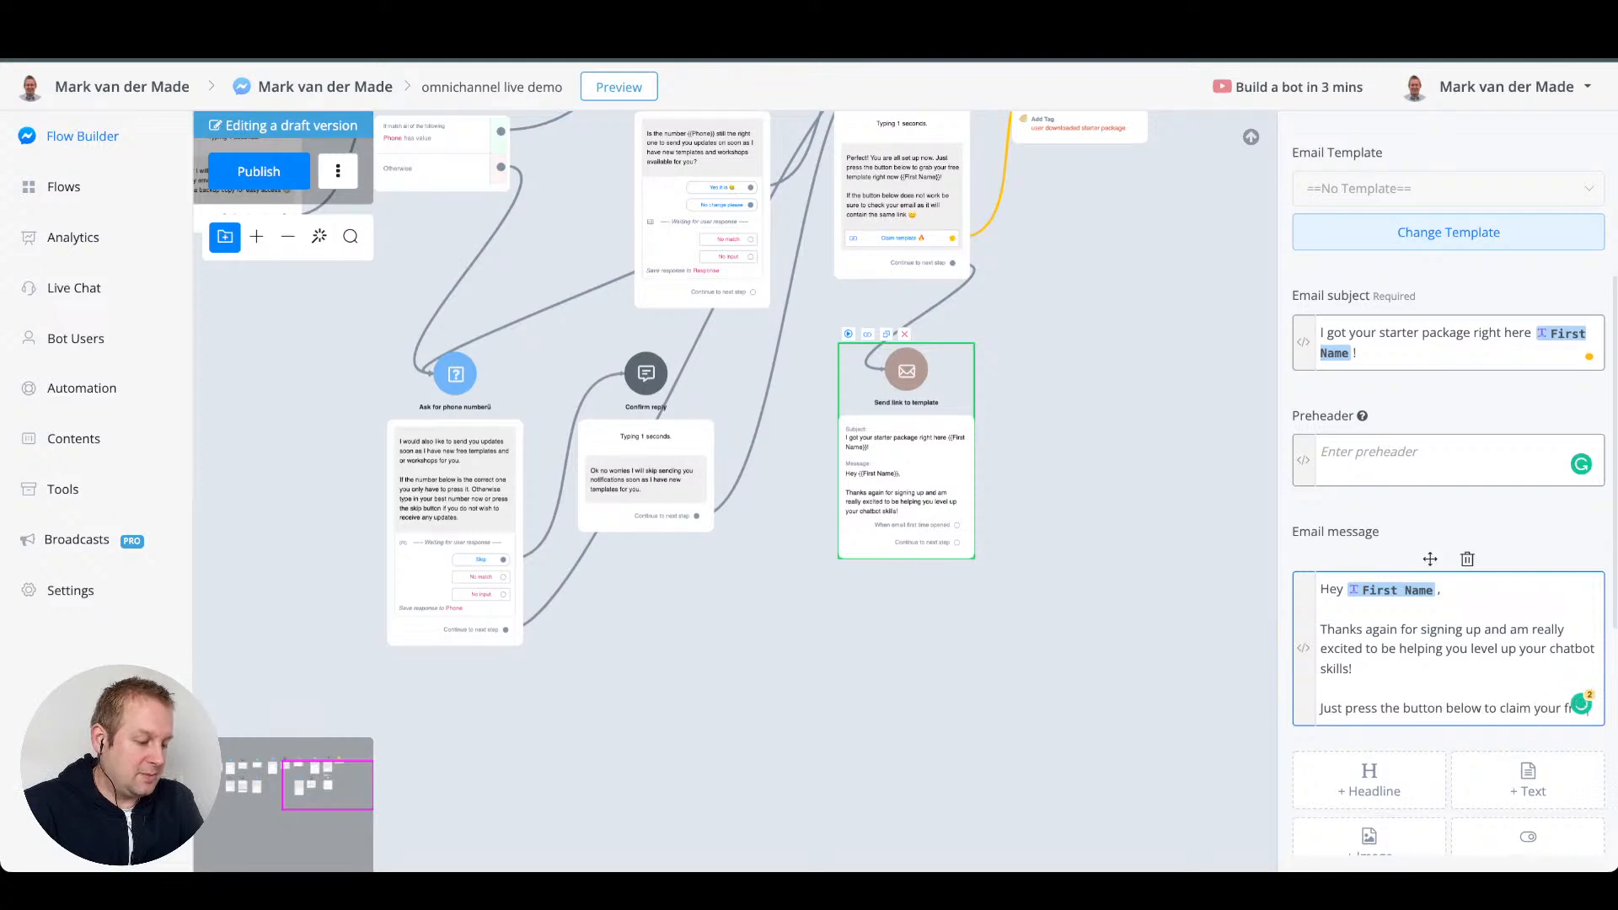
type("ee template at ayy")
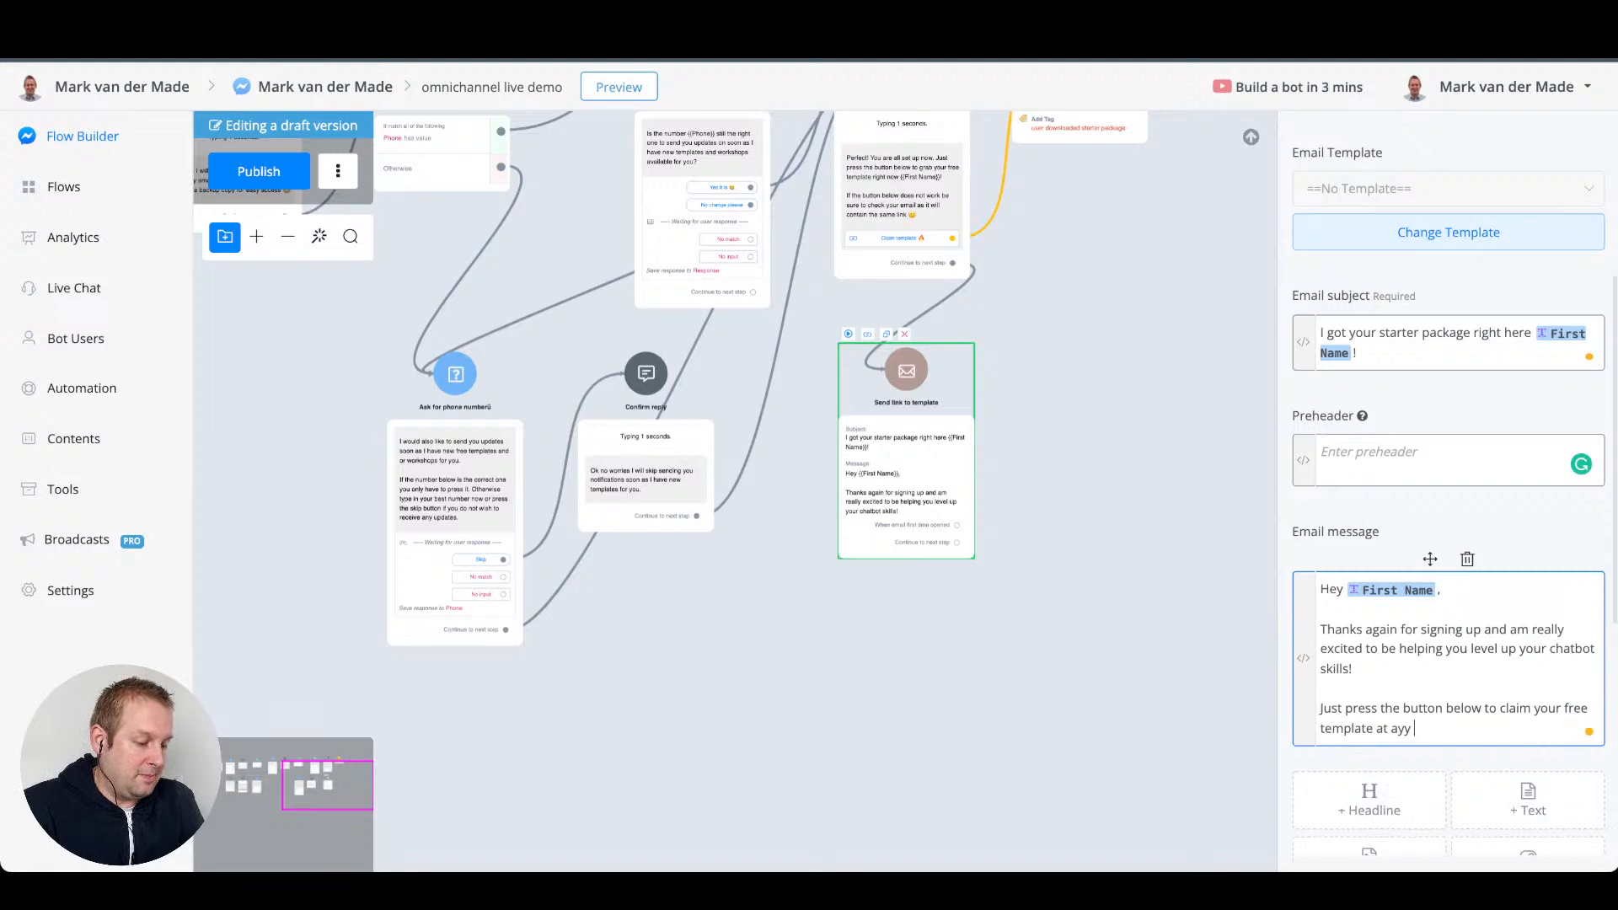
key("BackSpace")
key("BackSpace")
type("ny time")
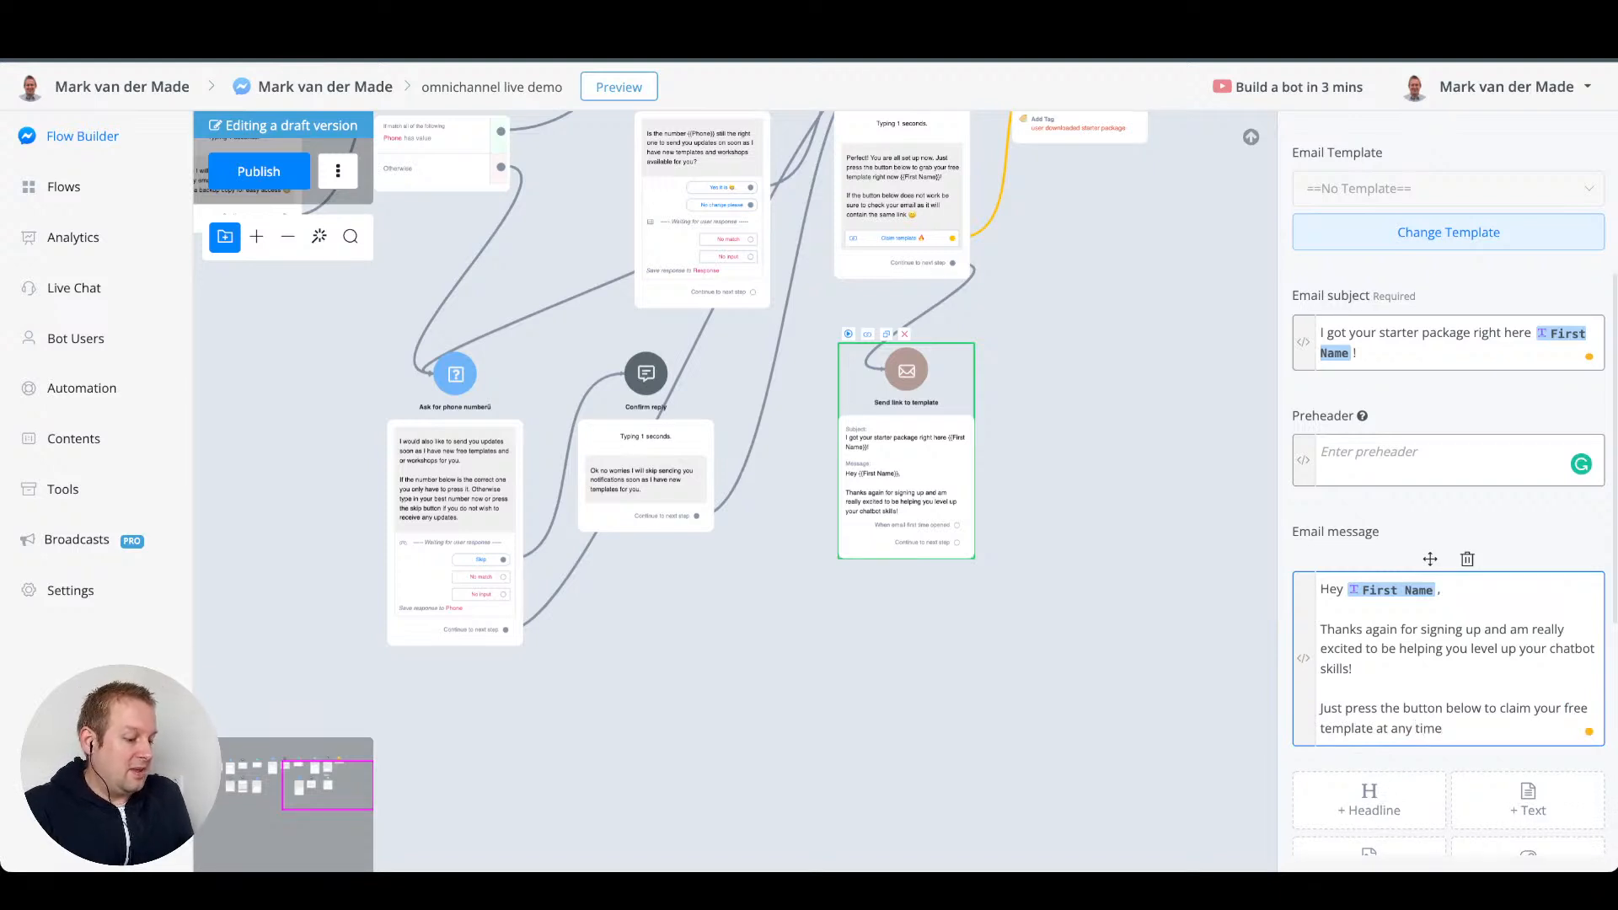
- Append a smiley emoji and a pointing-down emoji after "template at any time" in the email message
left_click(1303, 658)
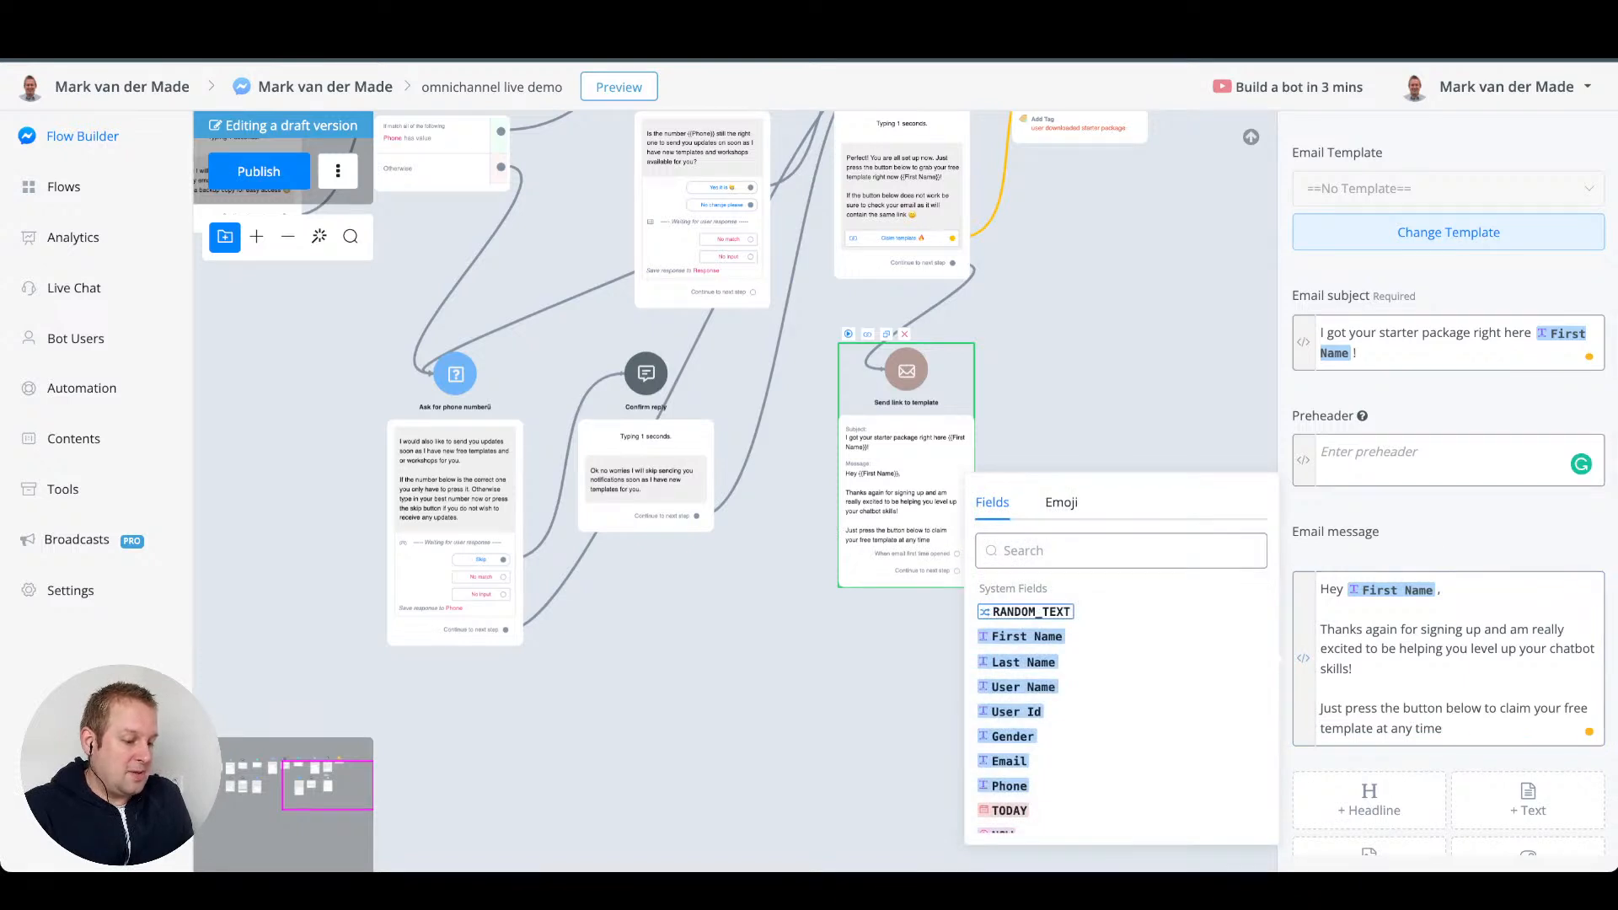
left_click(1061, 503)
left_click(993, 549)
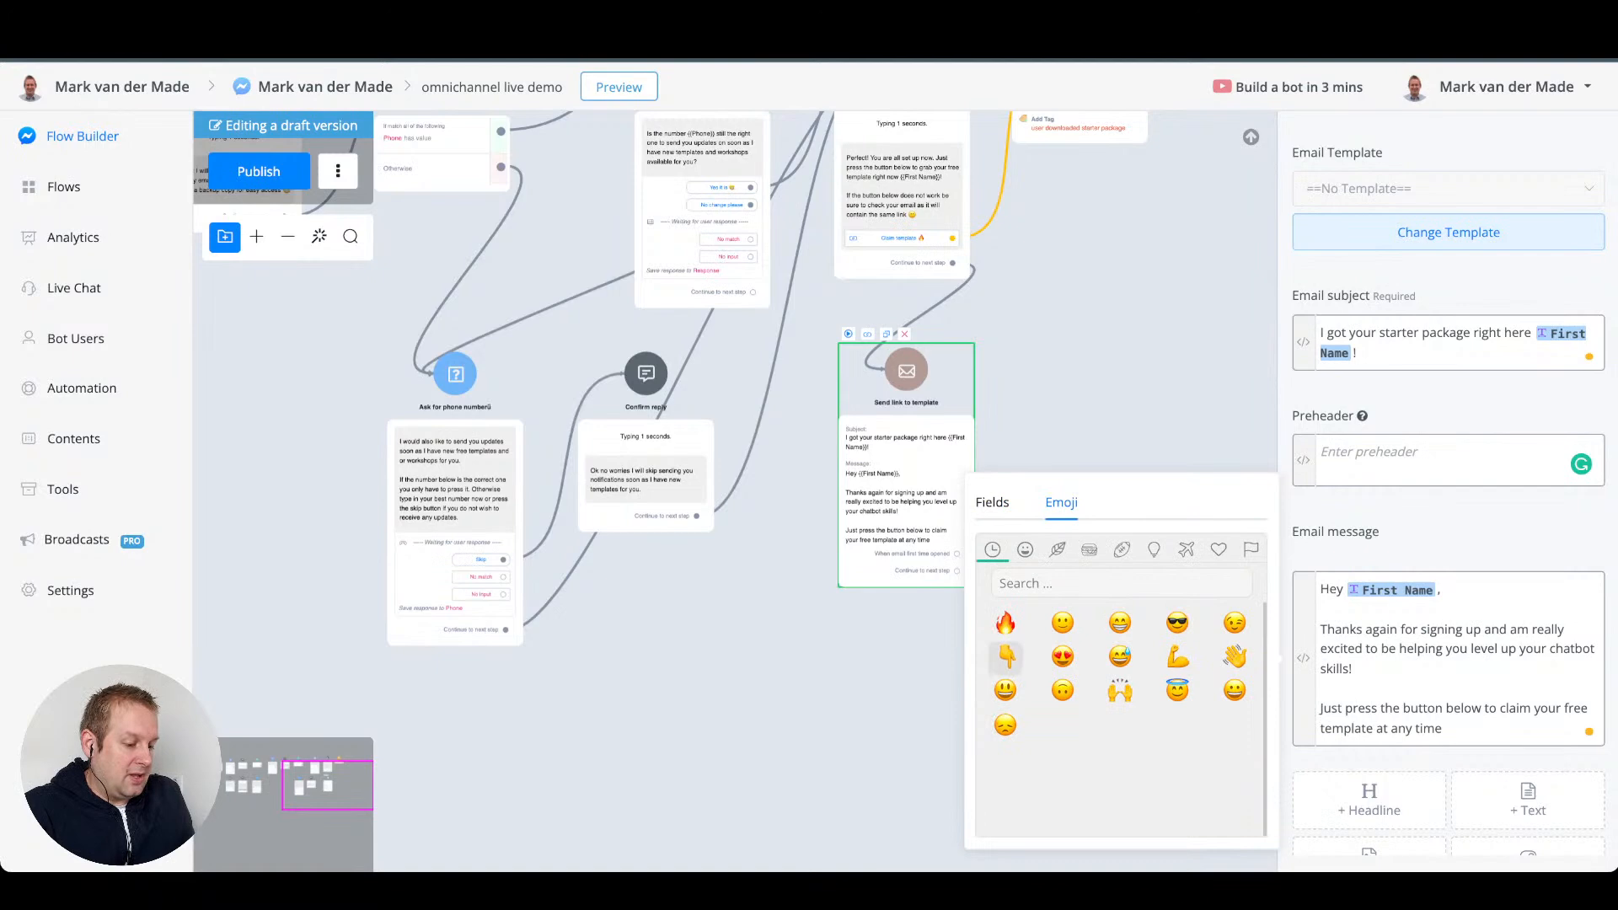
left_click(1063, 691)
left_click(1063, 657)
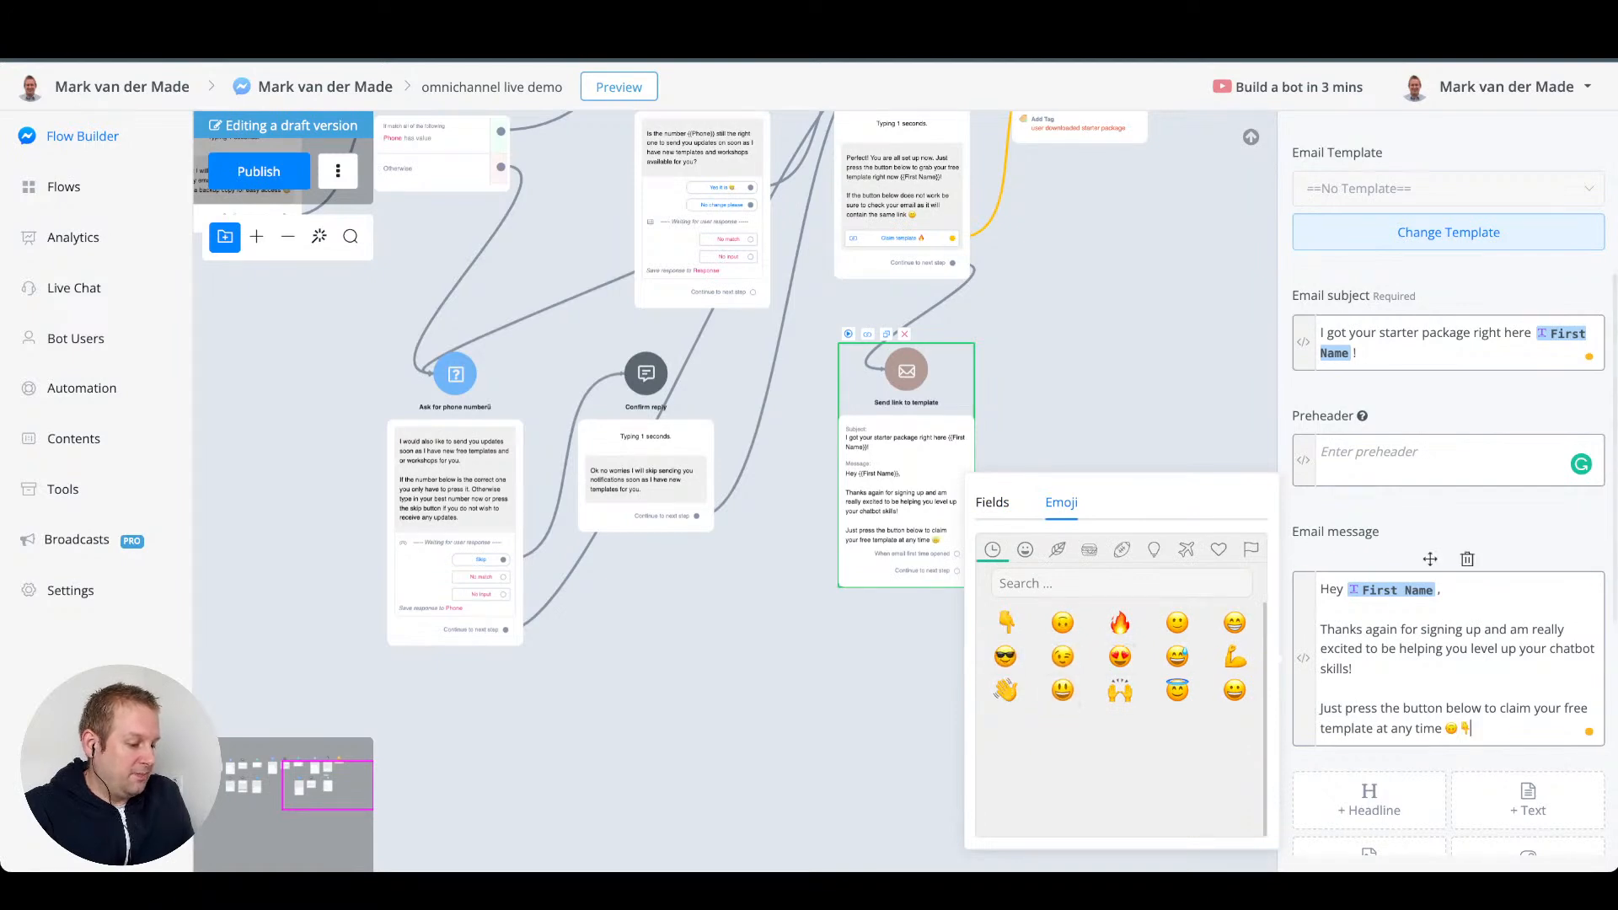
- Add a button titled "Claim Template 🔥" below the email message text and save it
scroll(1448, 624, "down", 5)
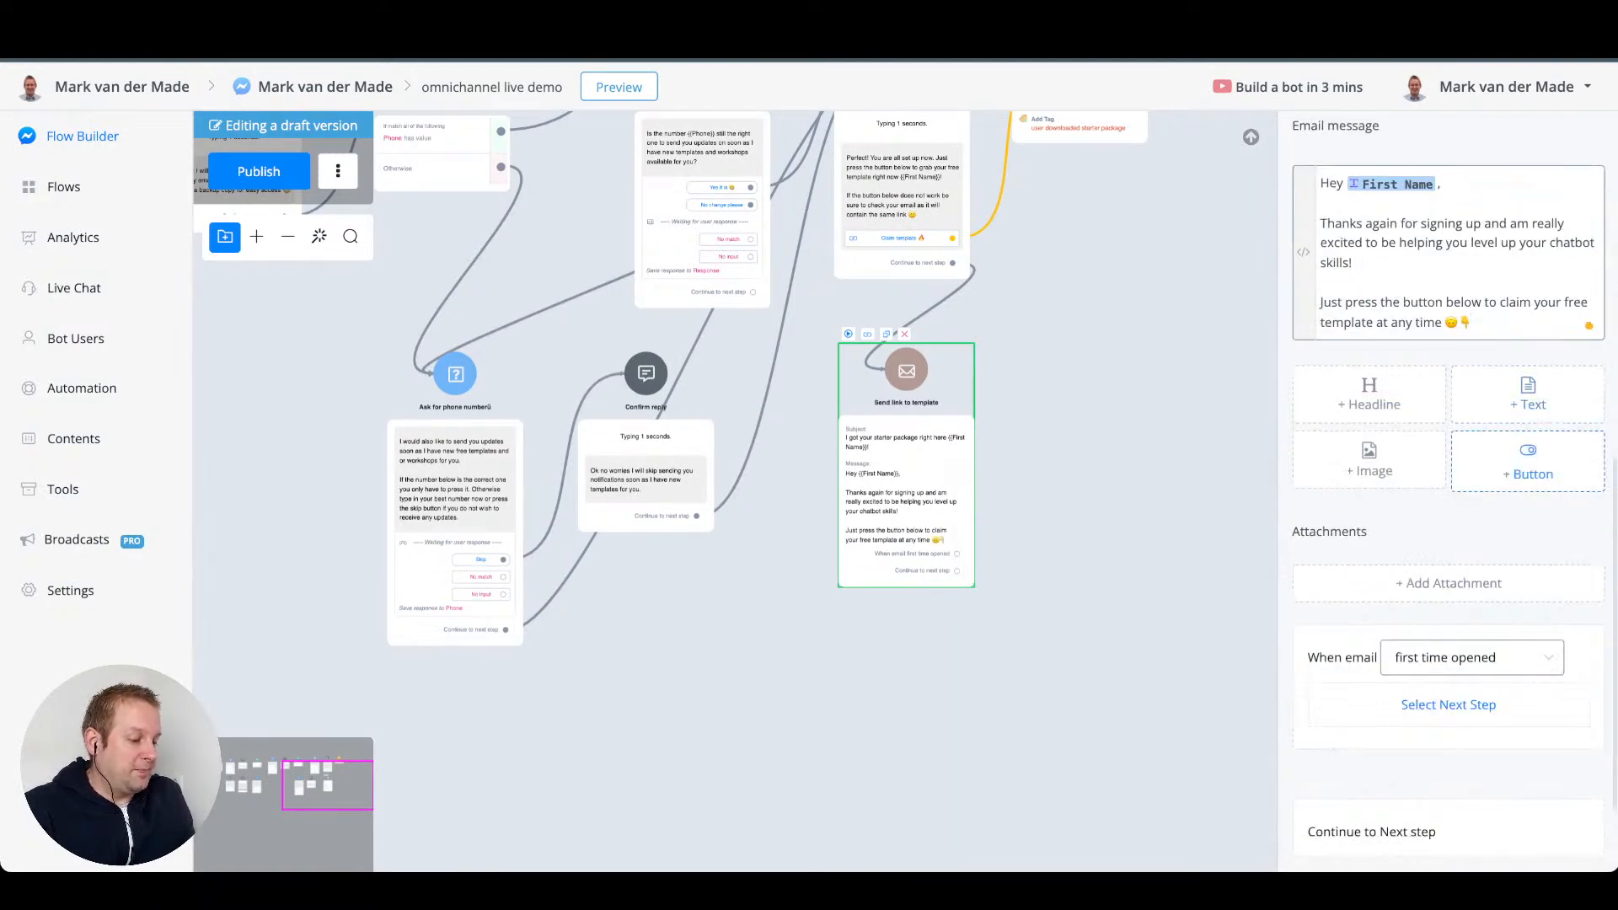
left_click(1527, 461)
left_click(1449, 399)
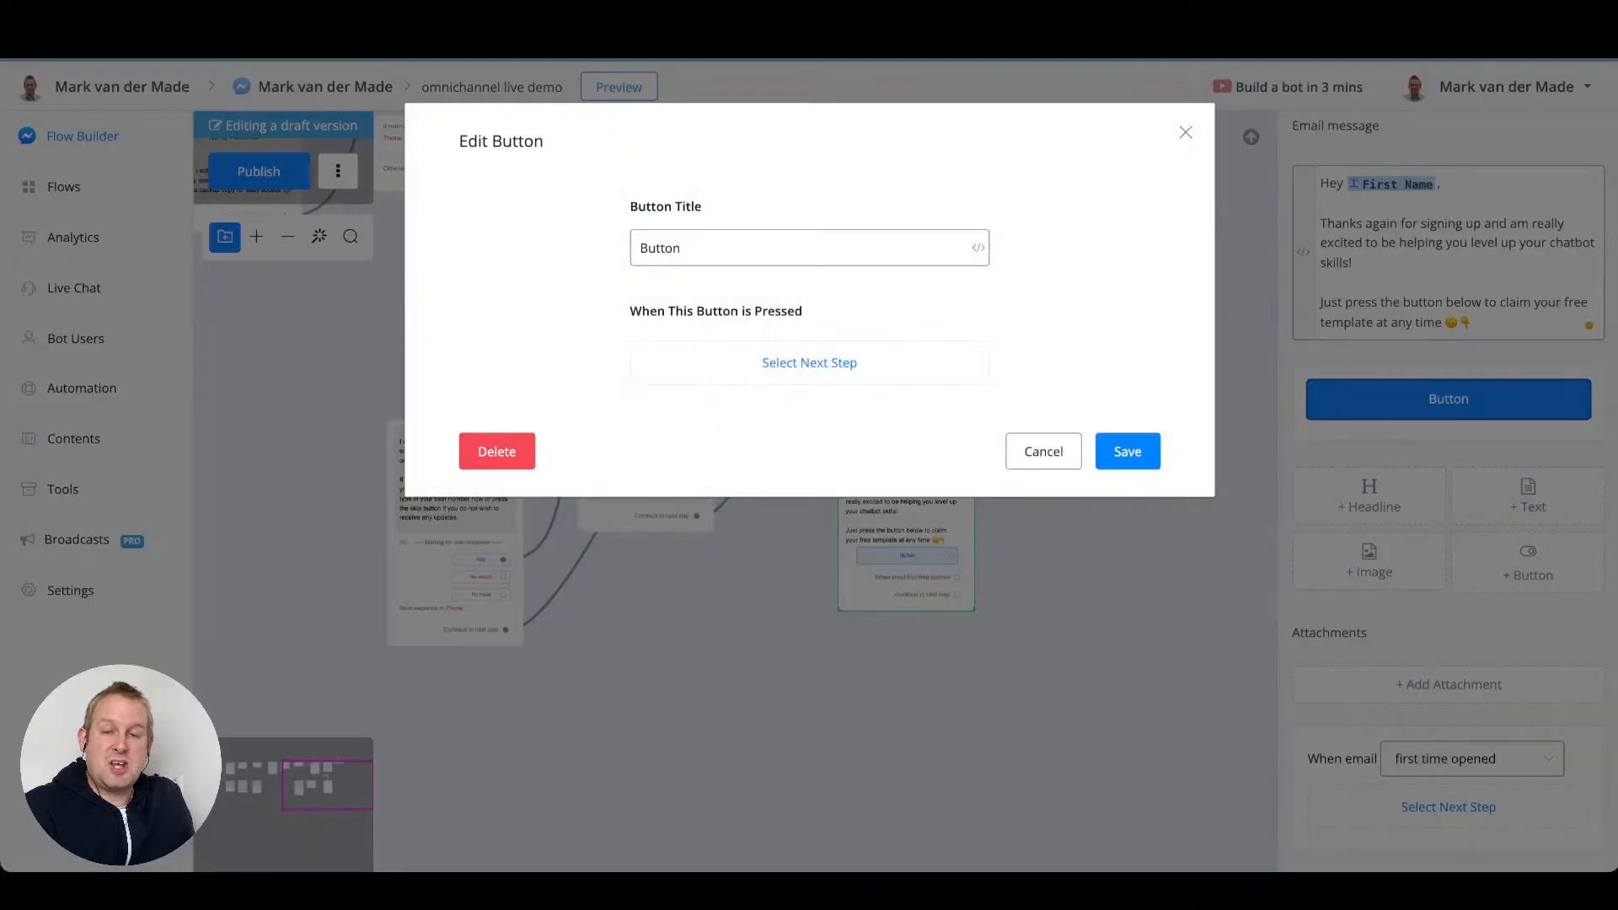
type("Claim ")
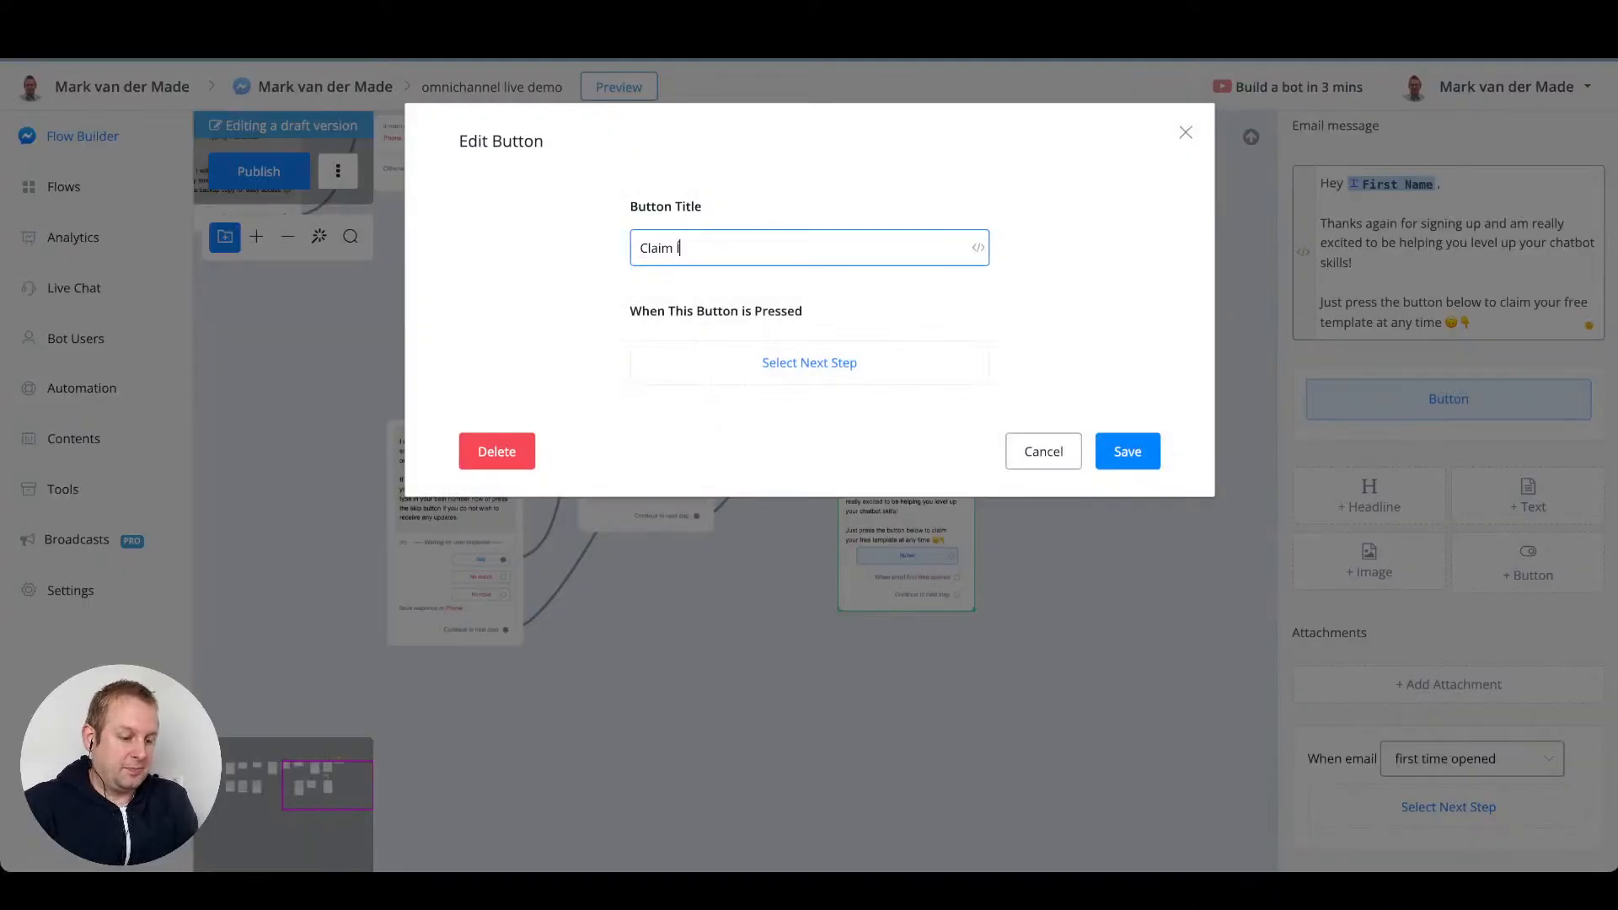
type("Template")
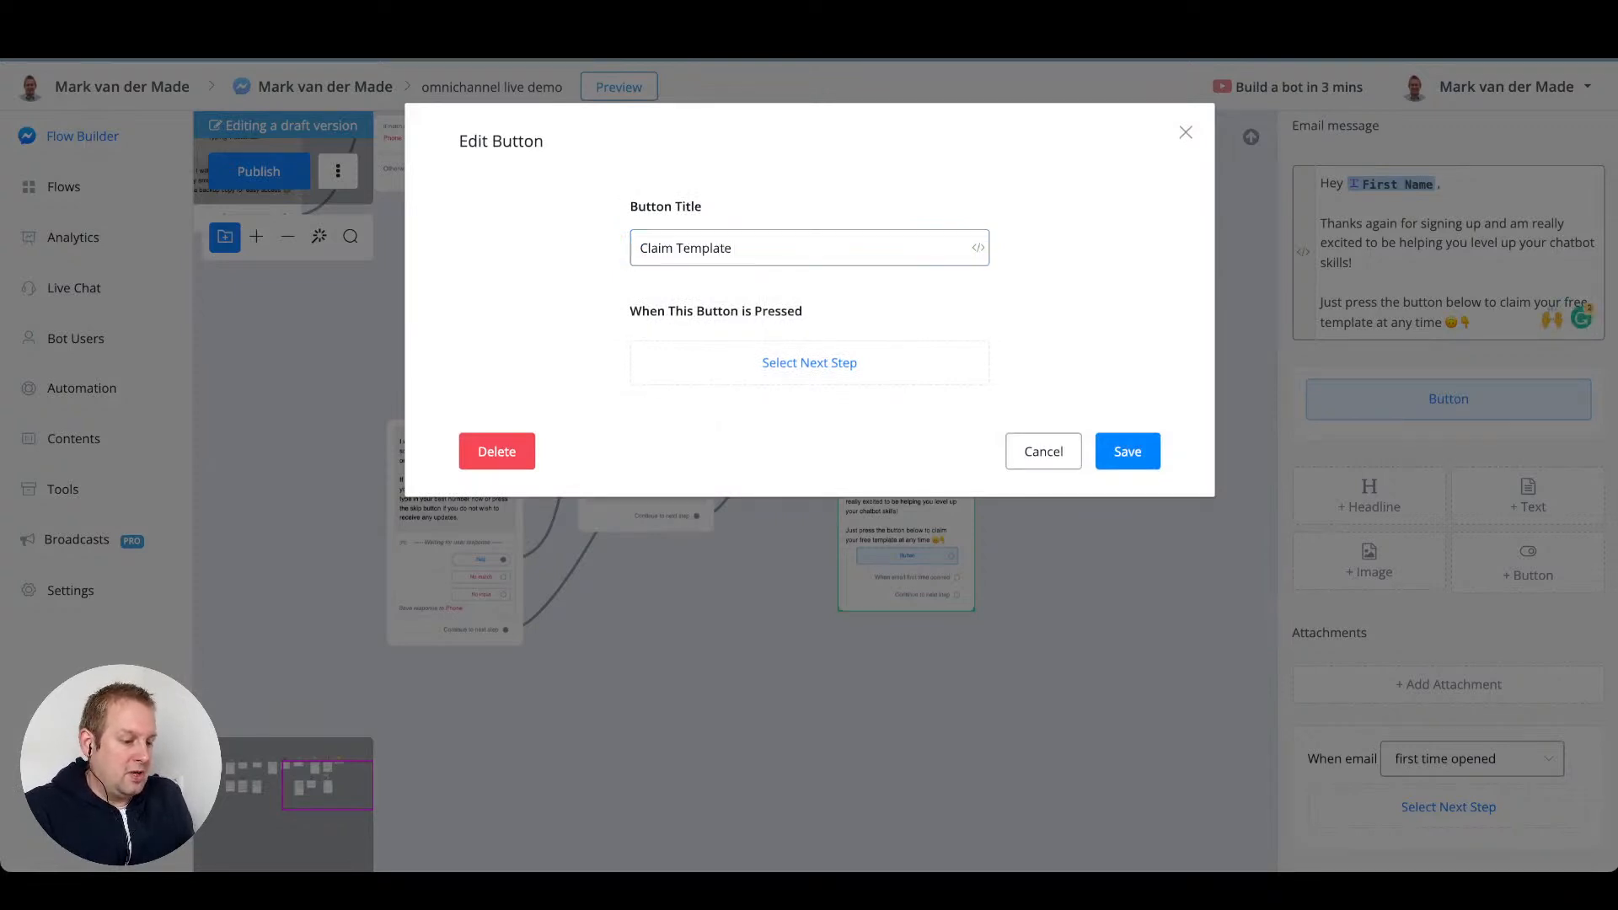
left_click(977, 247)
left_click(1098, 97)
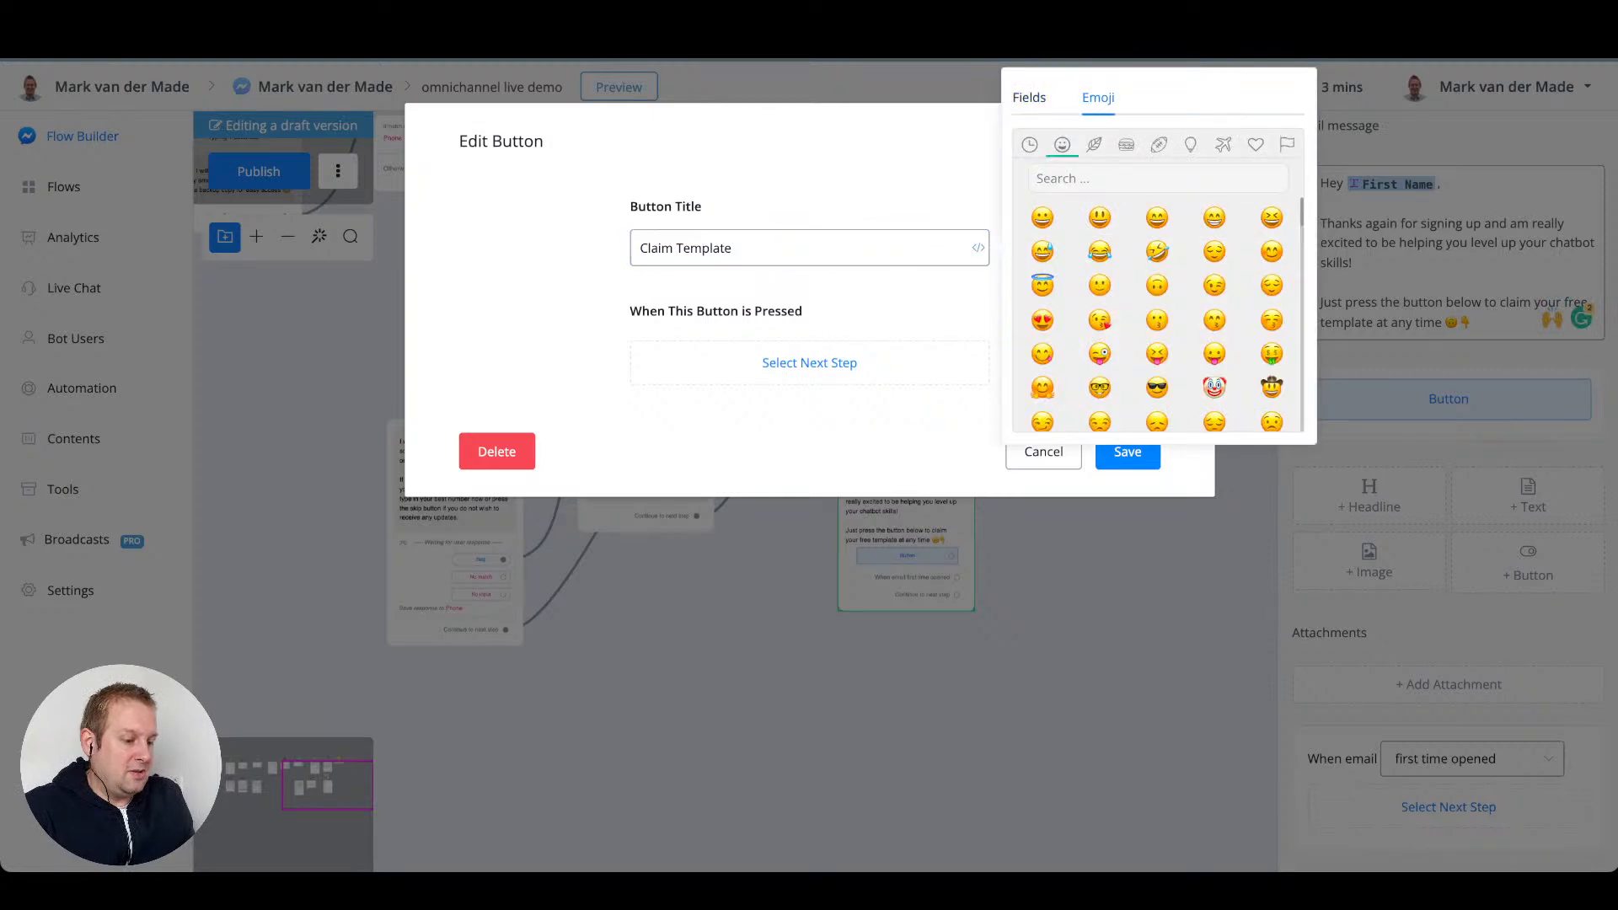
left_click(1157, 218)
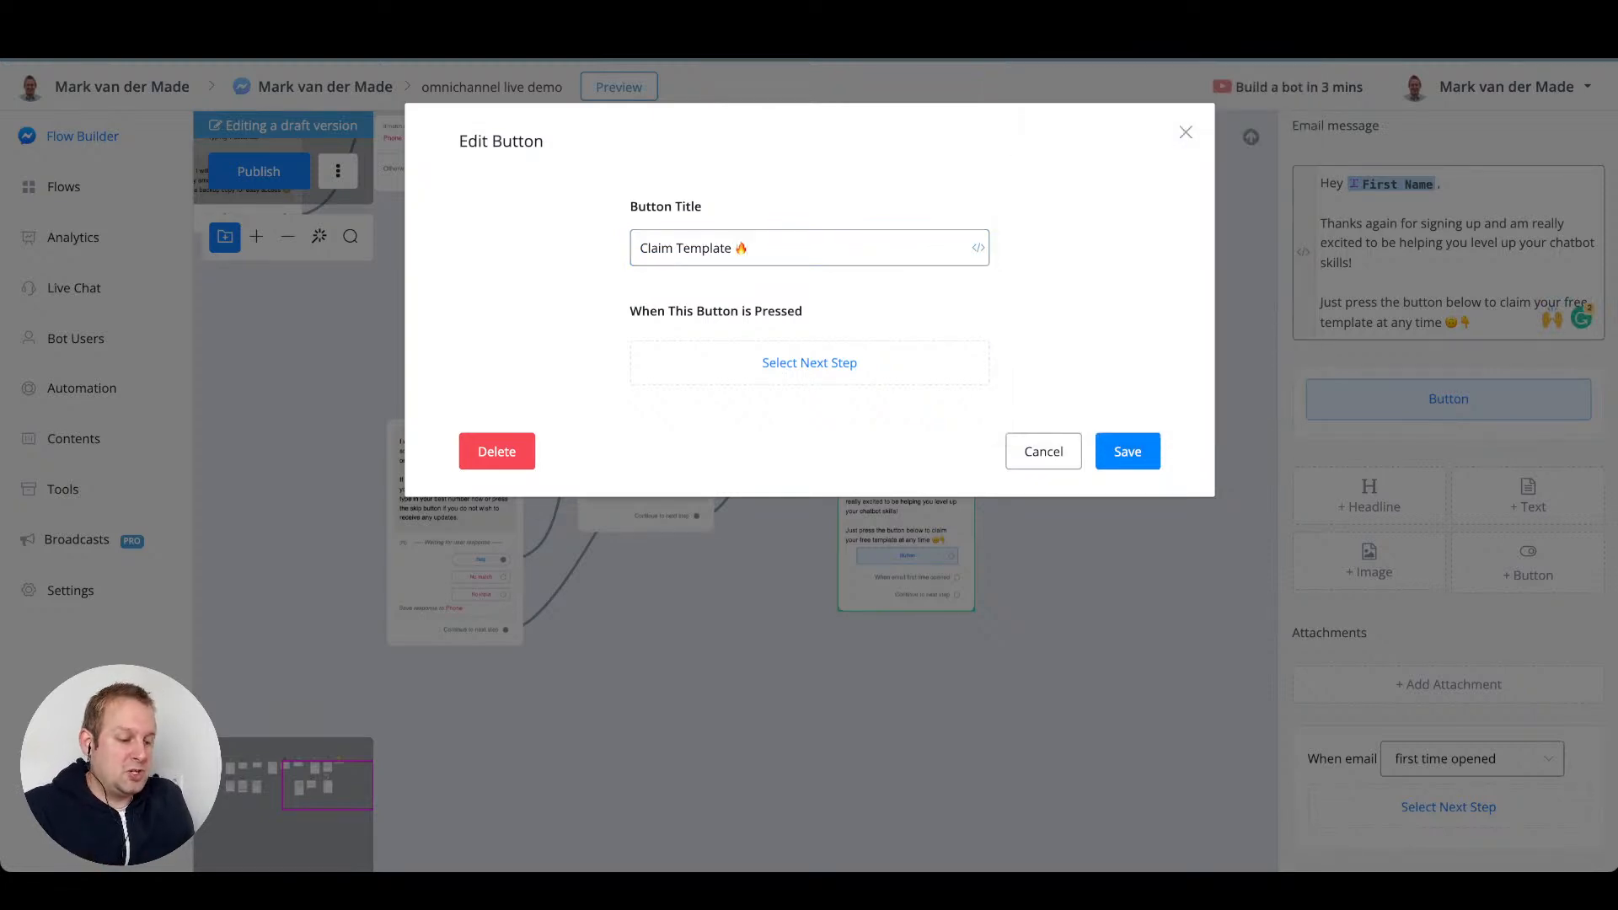
left_click(809, 362)
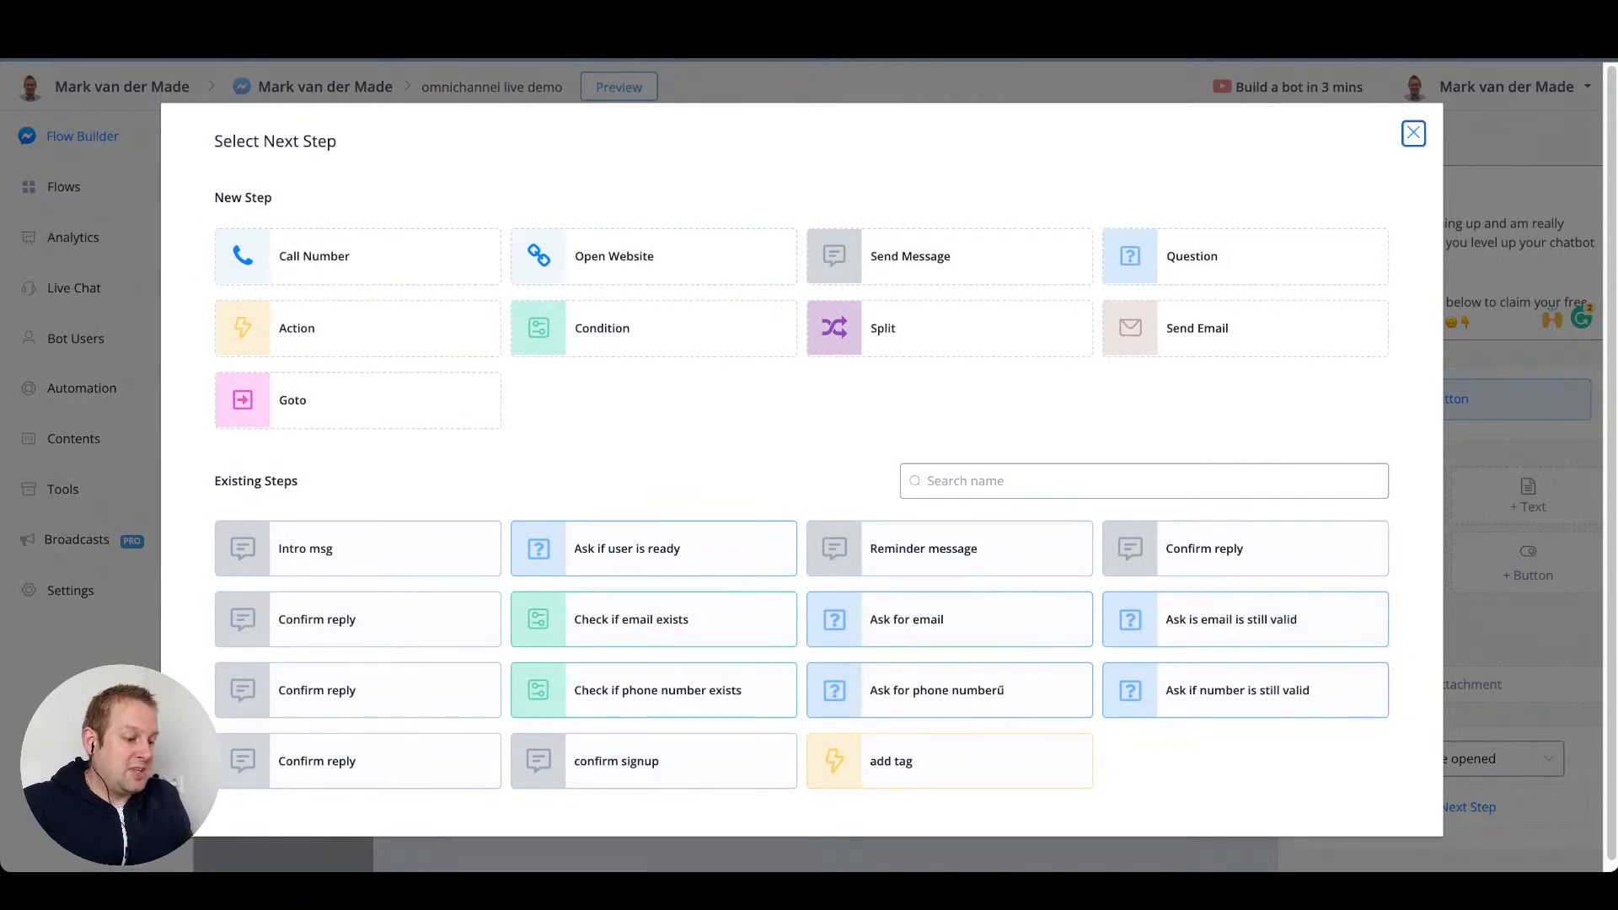
left_click(1413, 132)
left_click(1128, 452)
left_click(1011, 536)
left_click_drag(1012, 535, 887, 507)
scroll(887, 507, "up", 1)
scroll(876, 508, "up", 2)
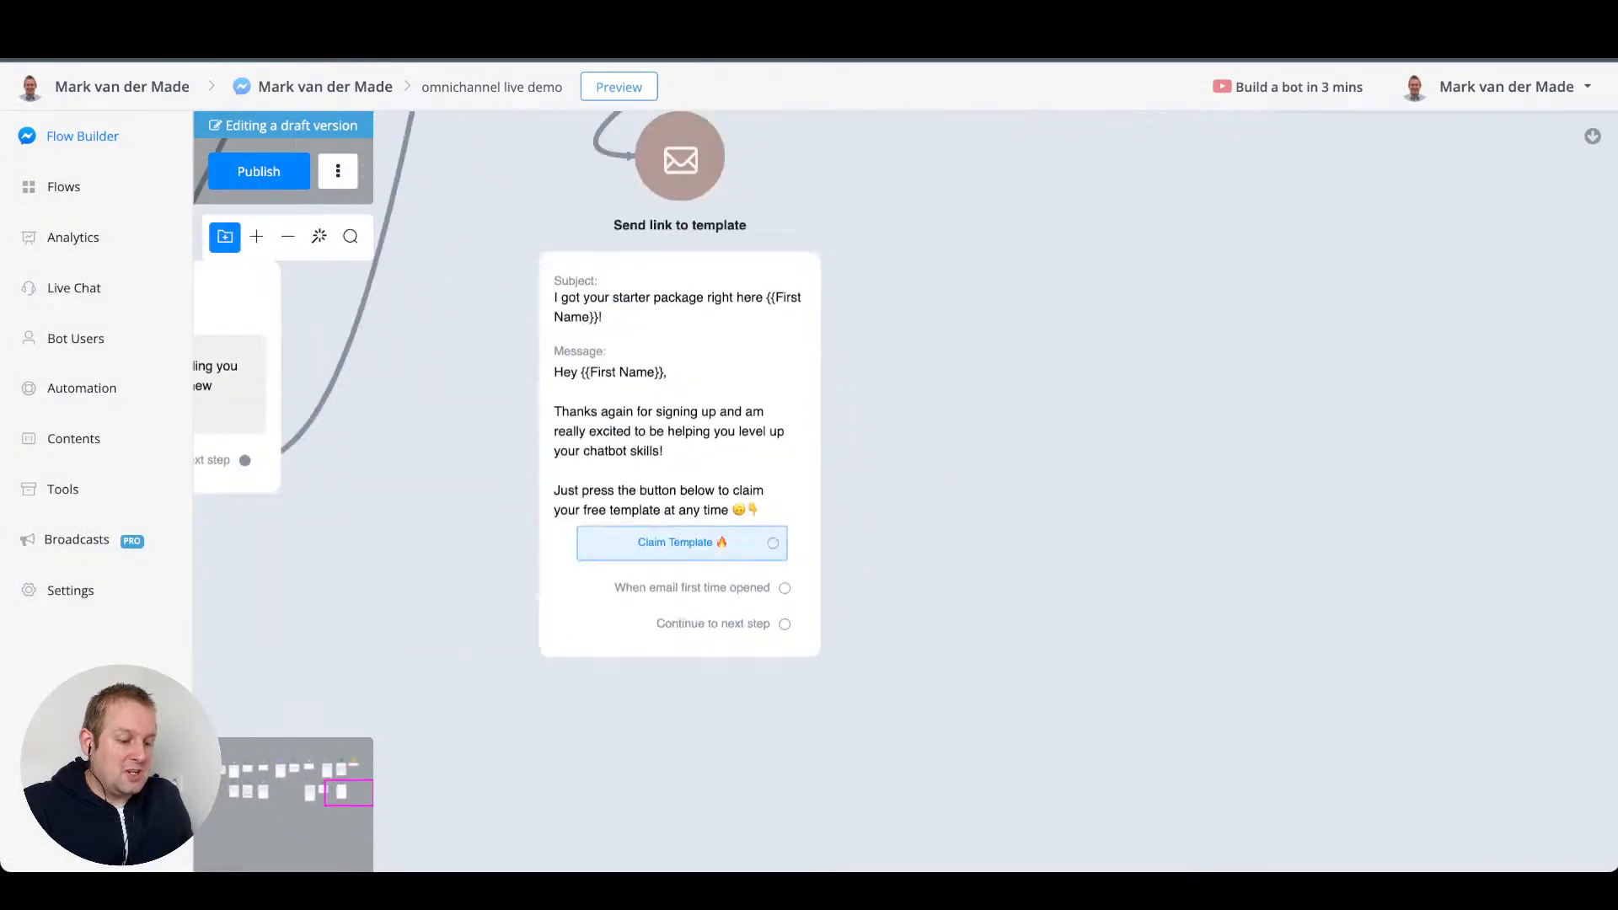
left_click_drag(769, 543, 1021, 251)
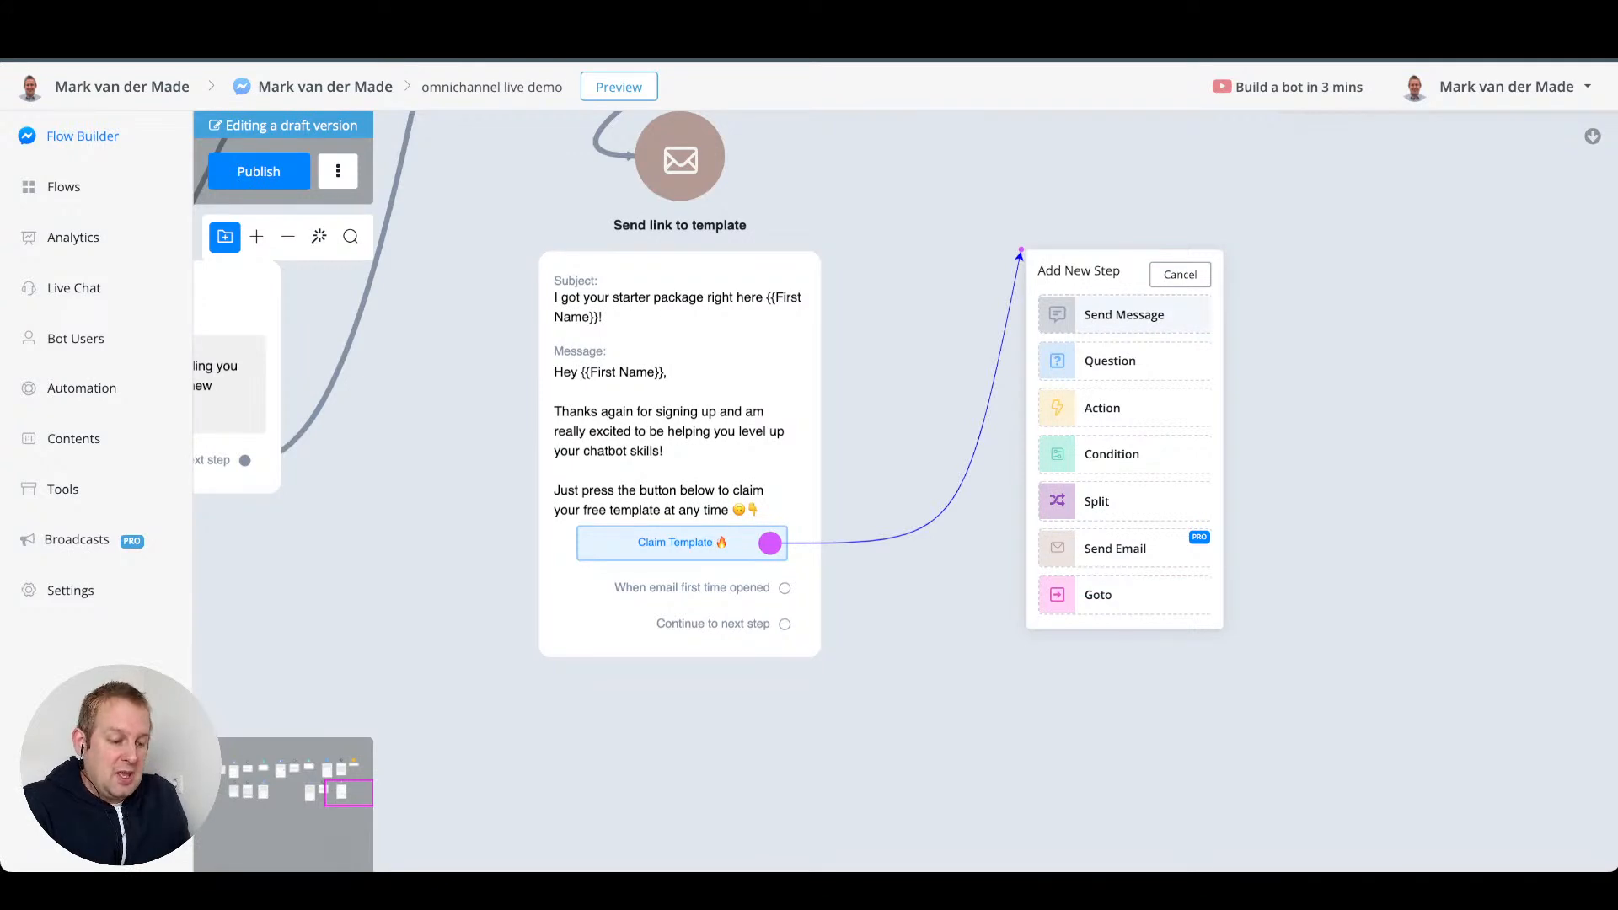
left_click(1180, 275)
left_click_drag(514, 547, 740, 661)
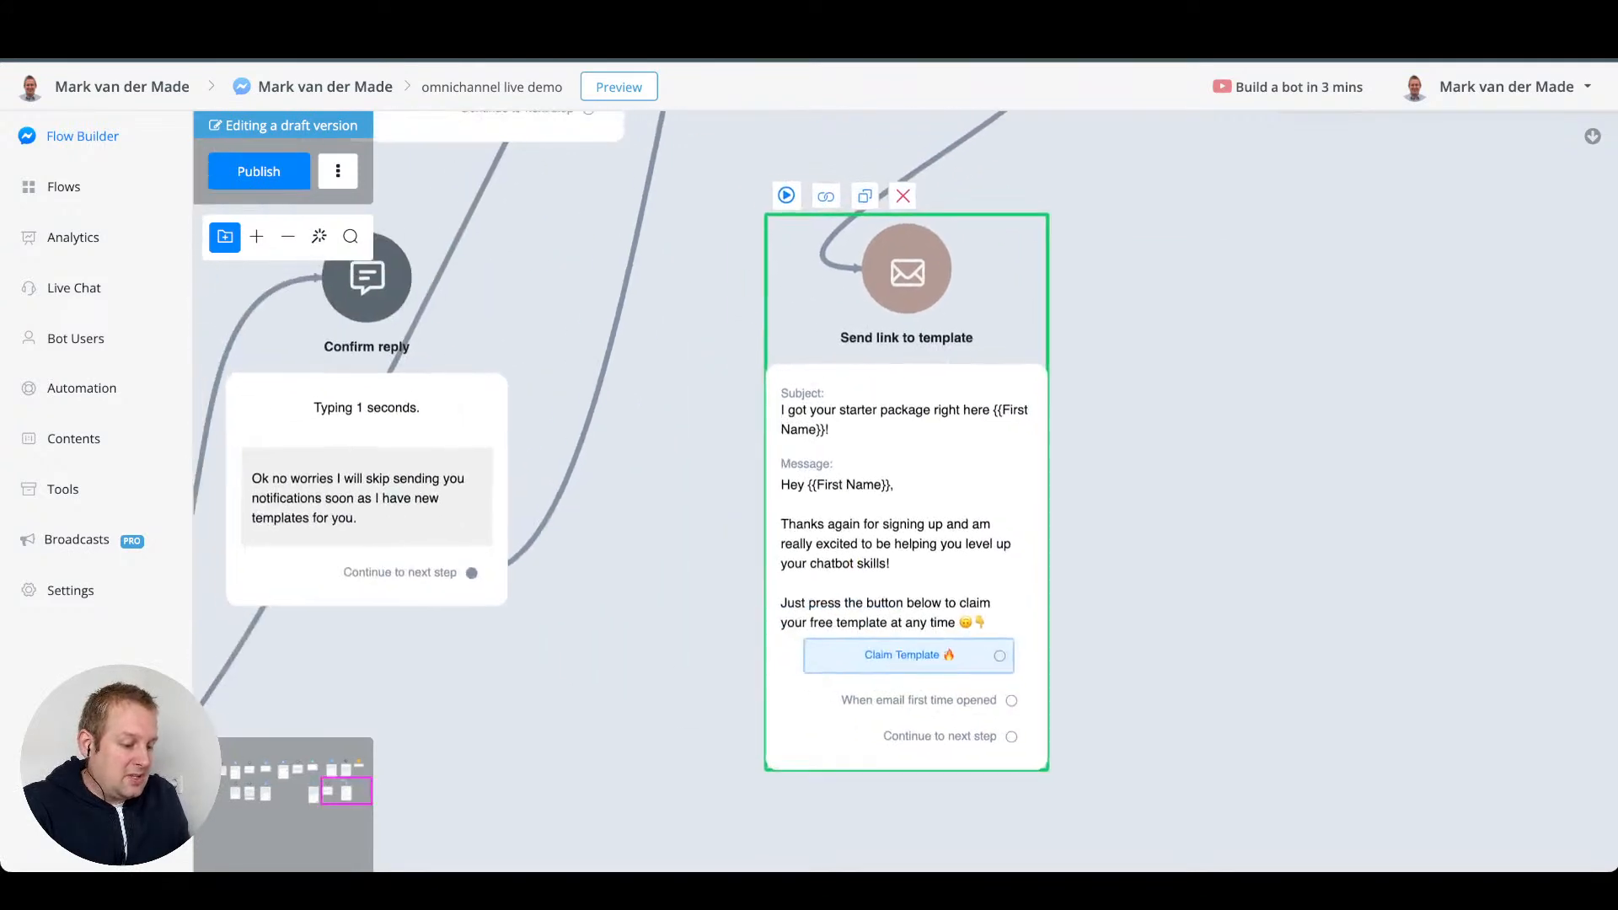
scroll(1448, 488, "down", 7)
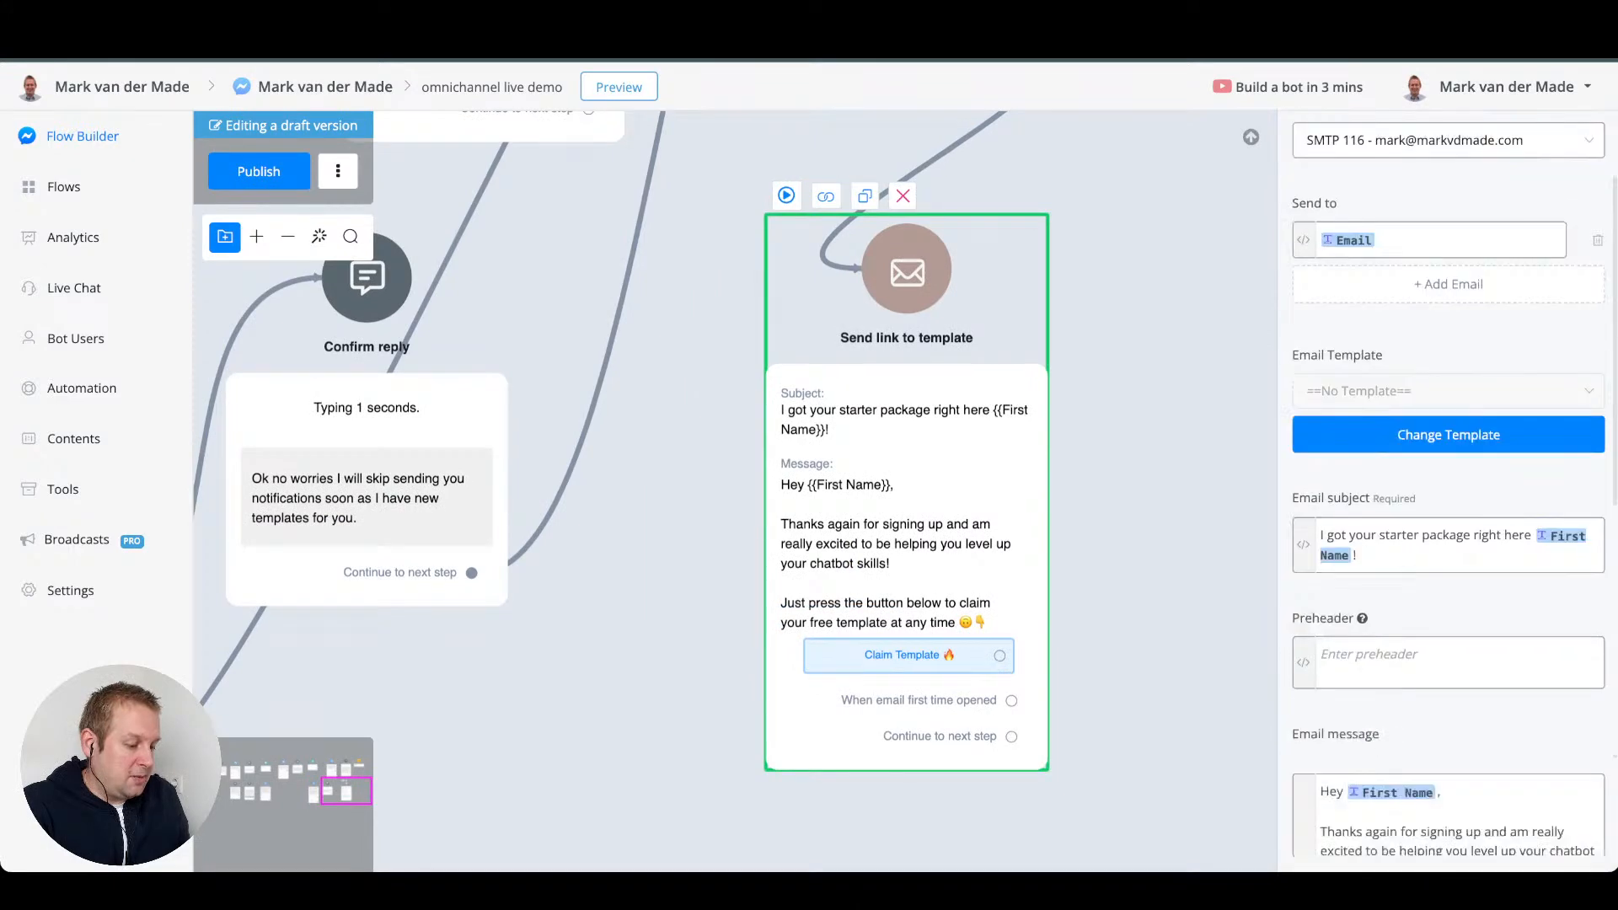
left_click(1448, 531)
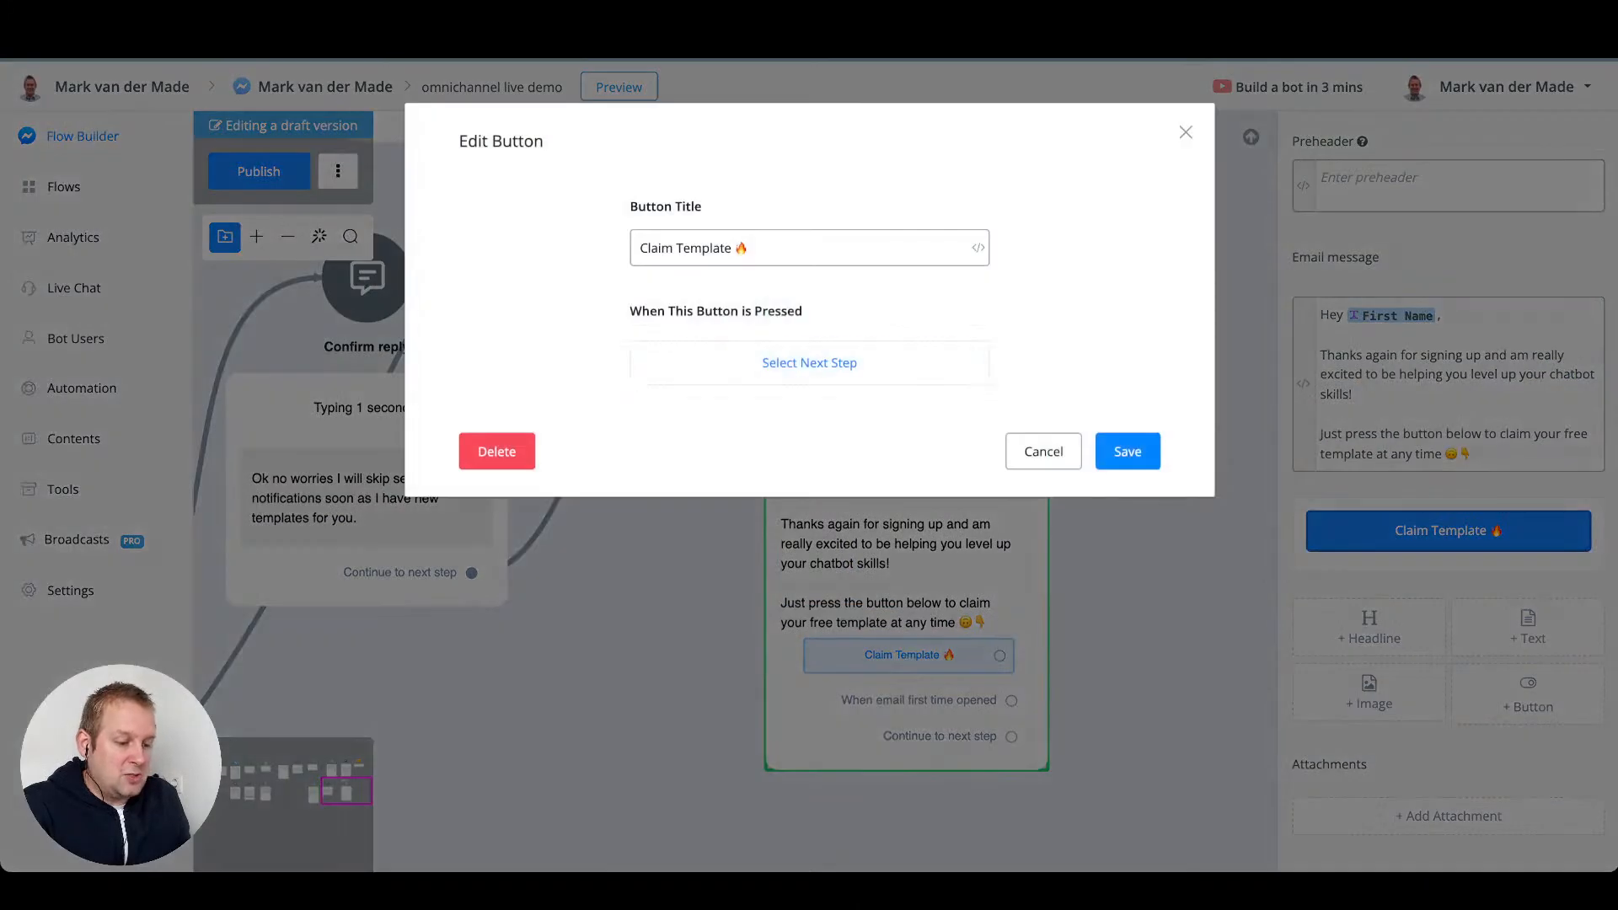
left_click(809, 362)
left_click(654, 256)
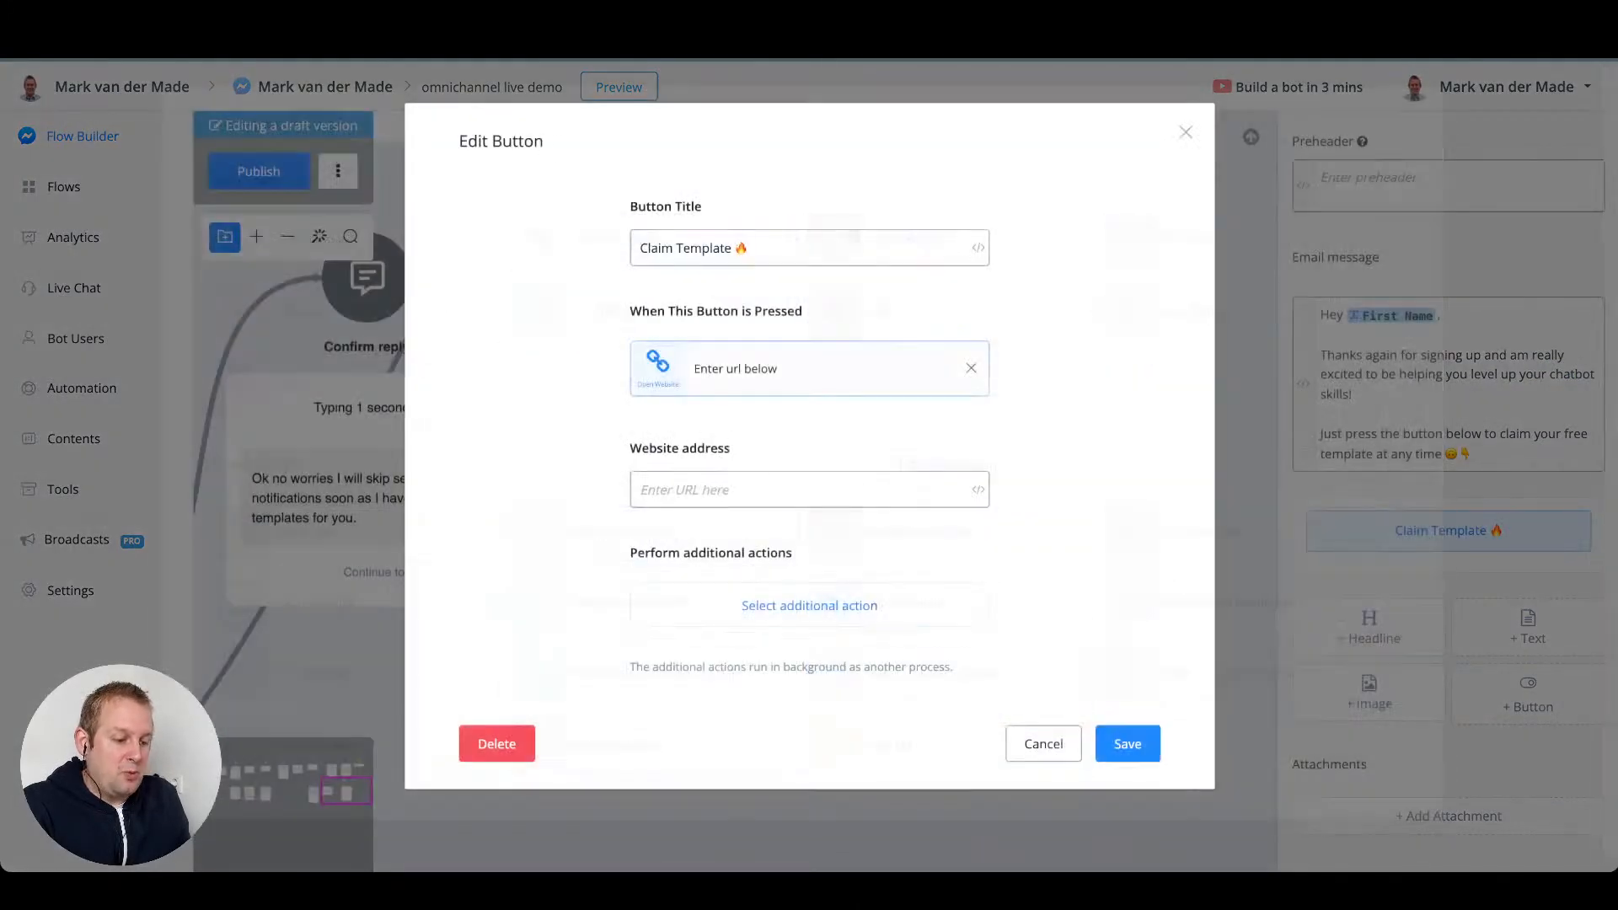
left_click(758, 490)
type("http")
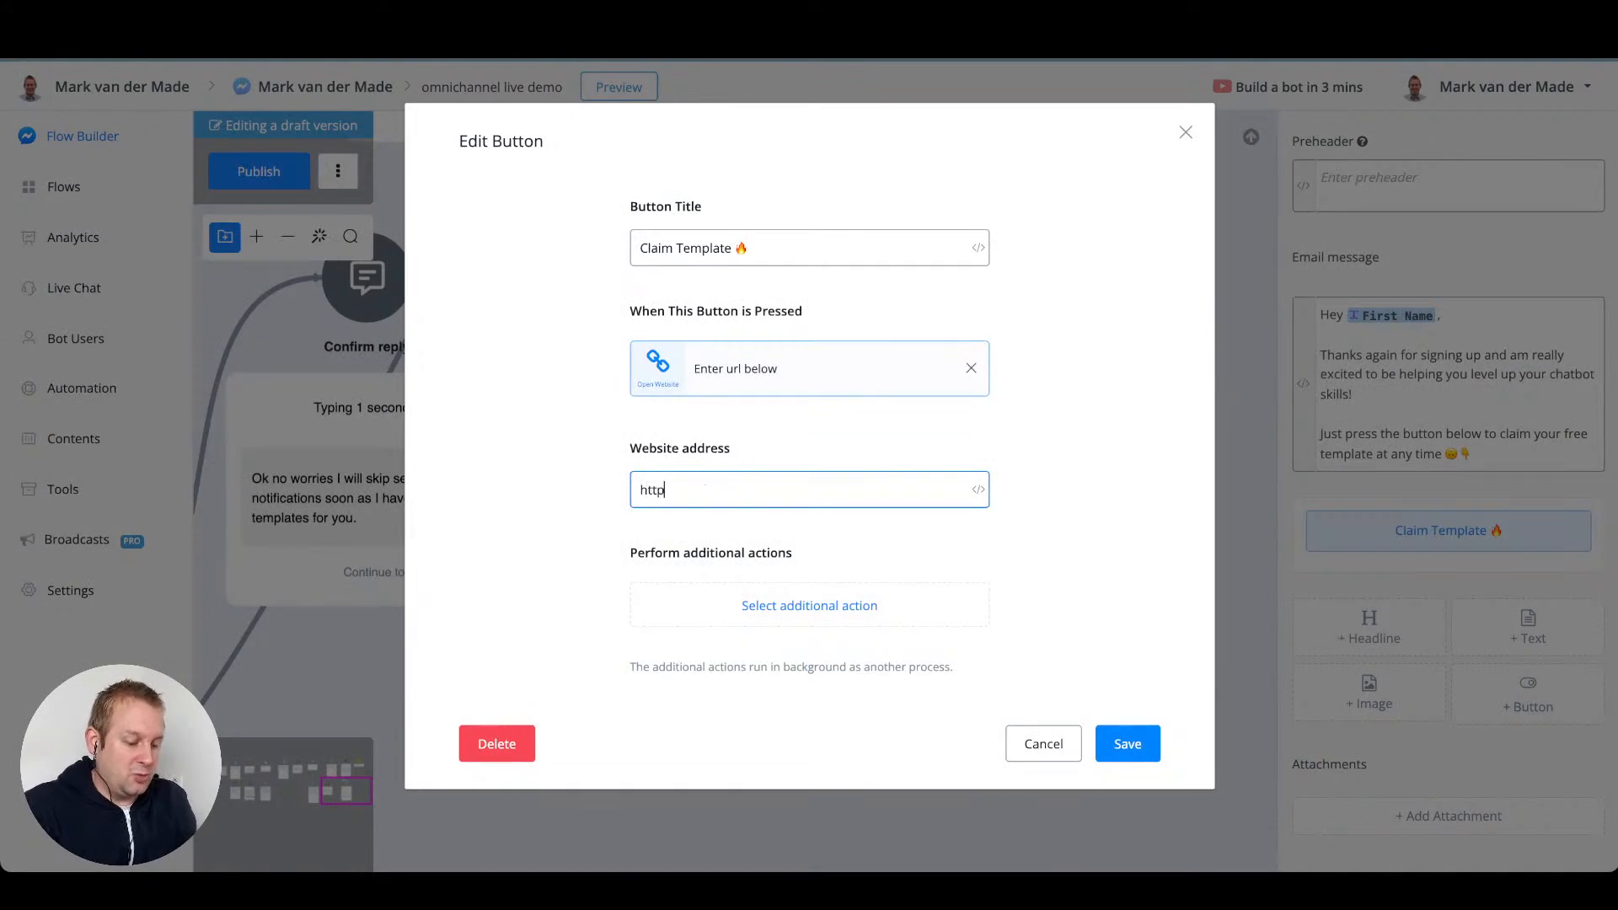
type("s://ma")
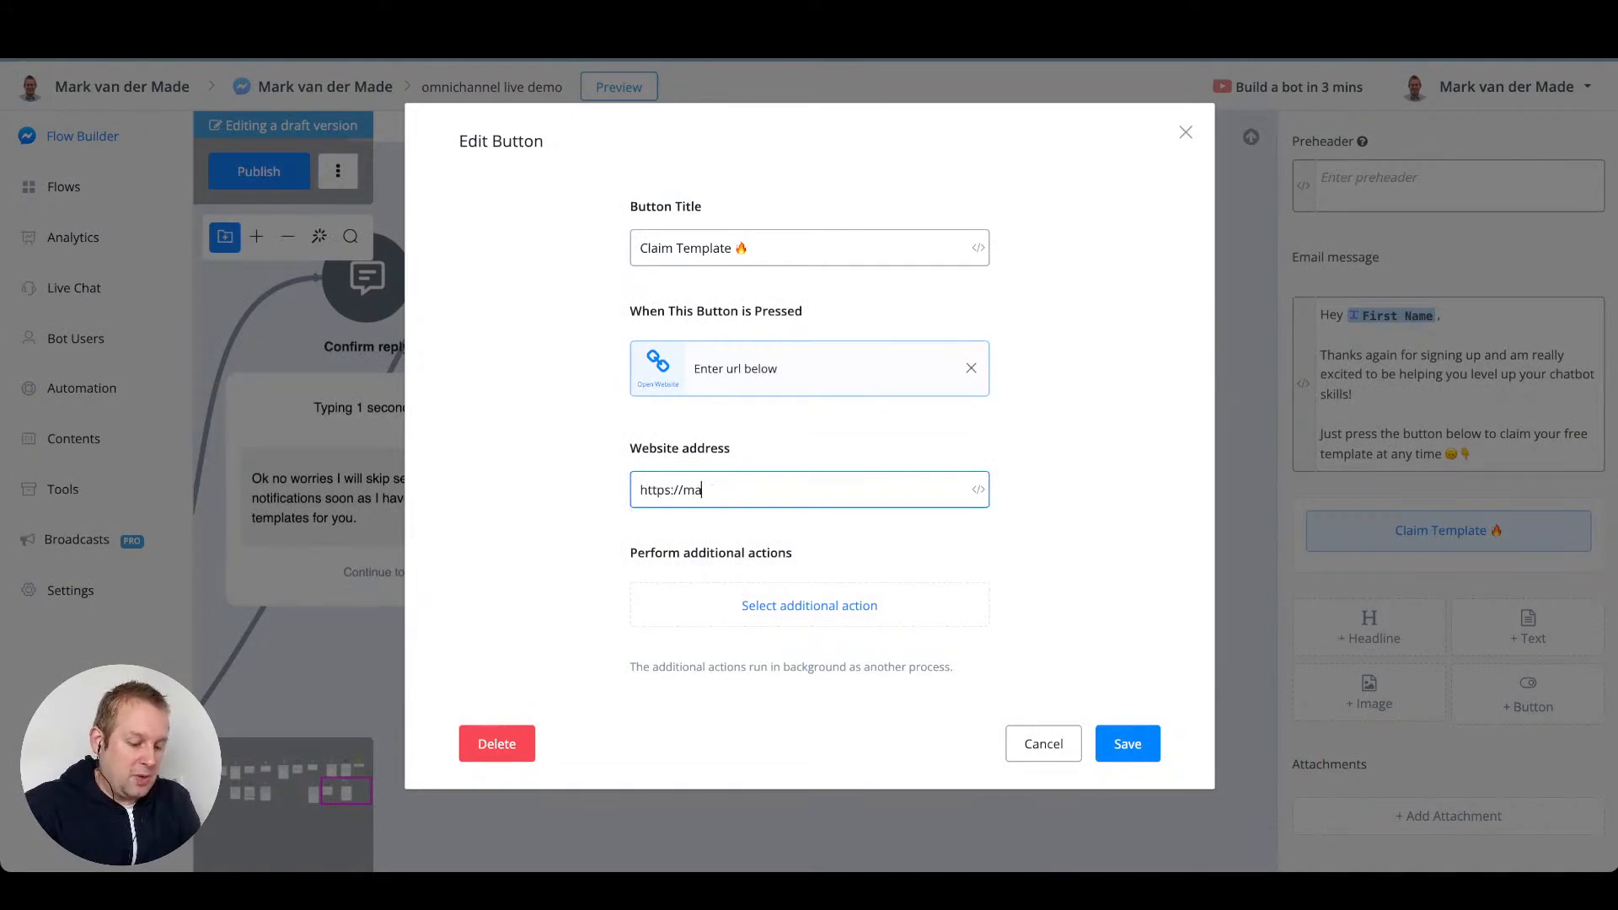
type("rkvdmade.com")
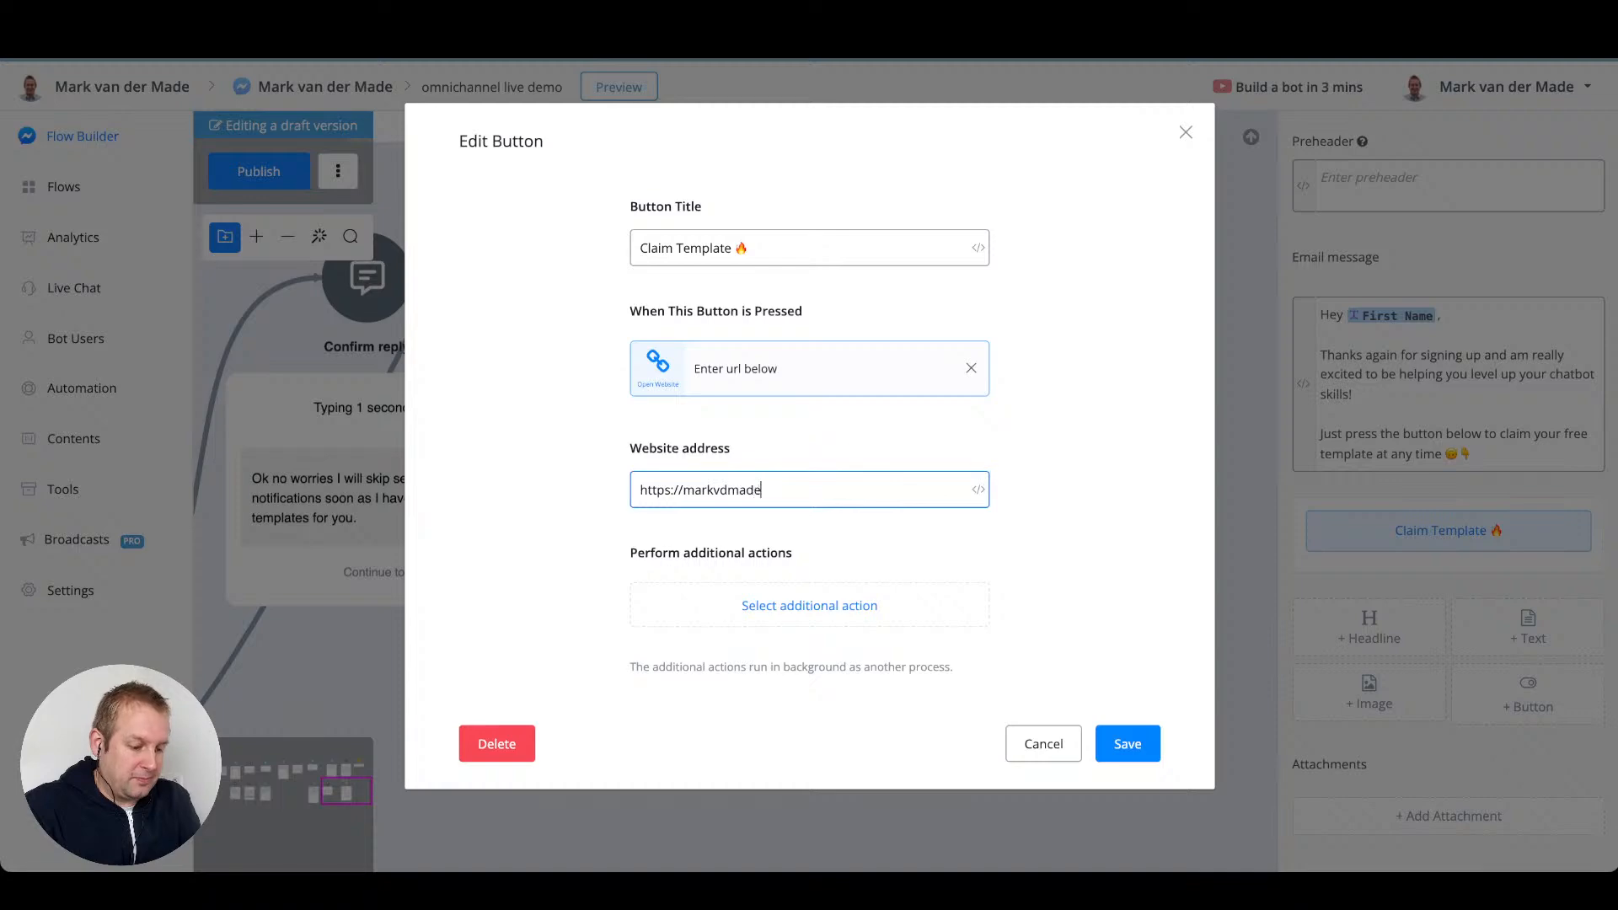
left_click(1128, 743)
- Add an Action step below the "Send link to template" email, connected from its "Continue to next step" output
left_click(1125, 510)
scroll(1125, 510, "down", 5)
left_click_drag(1125, 502, 915, 622)
scroll(936, 516, "down", 3)
left_click_drag(935, 516, 873, 417)
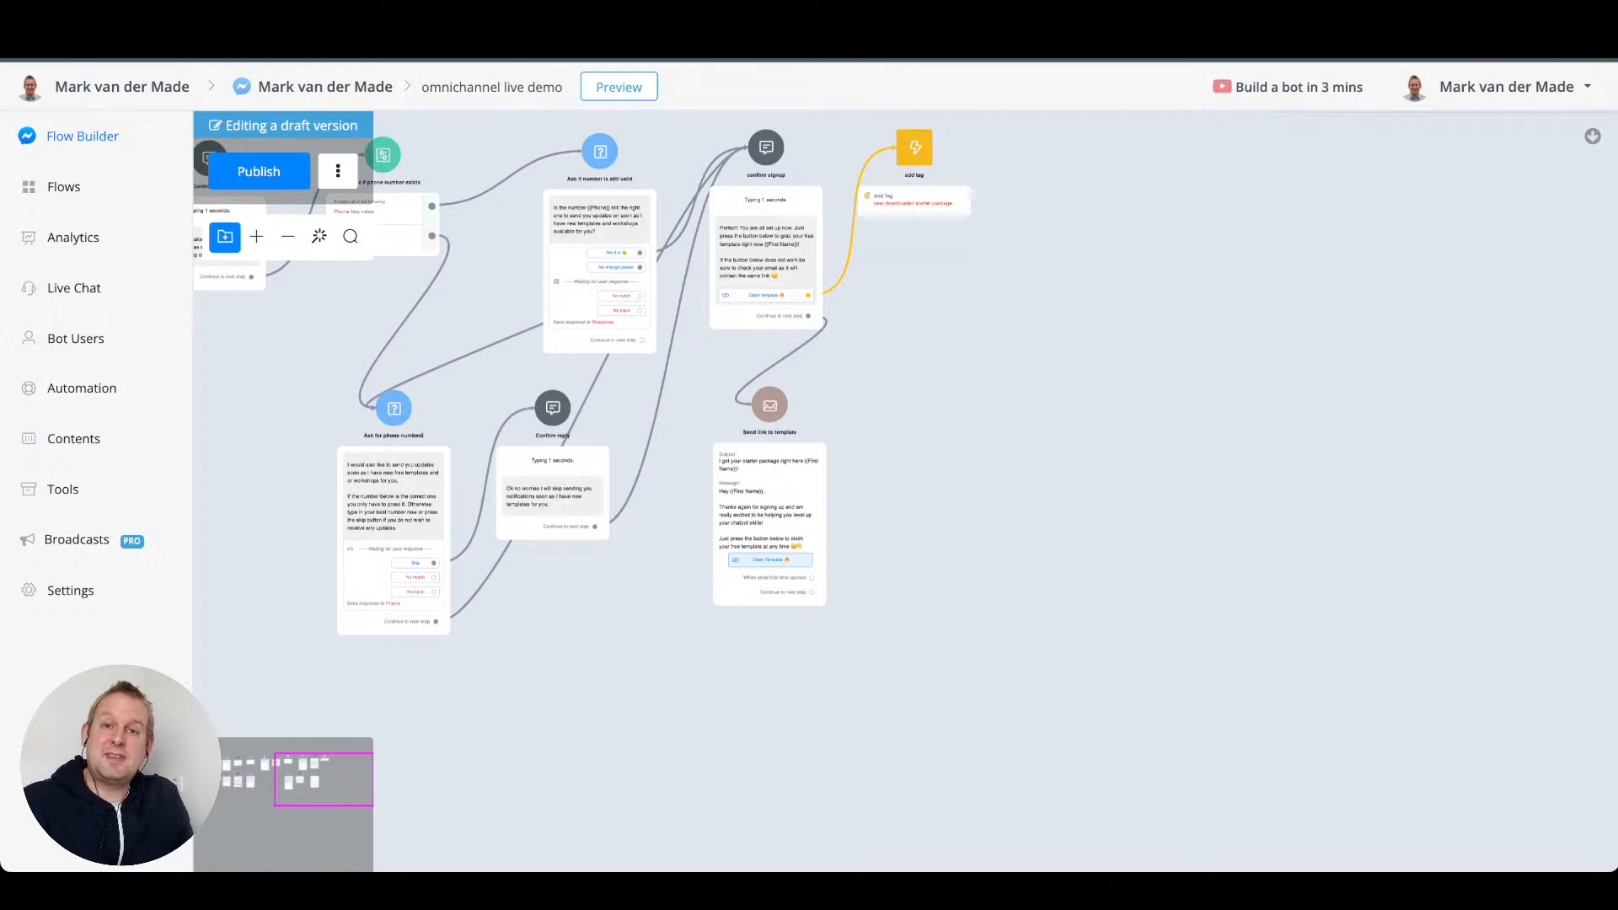
left_click_drag(844, 627, 927, 500)
scroll(857, 529, "up", 5)
left_click_drag(873, 436, 712, 512)
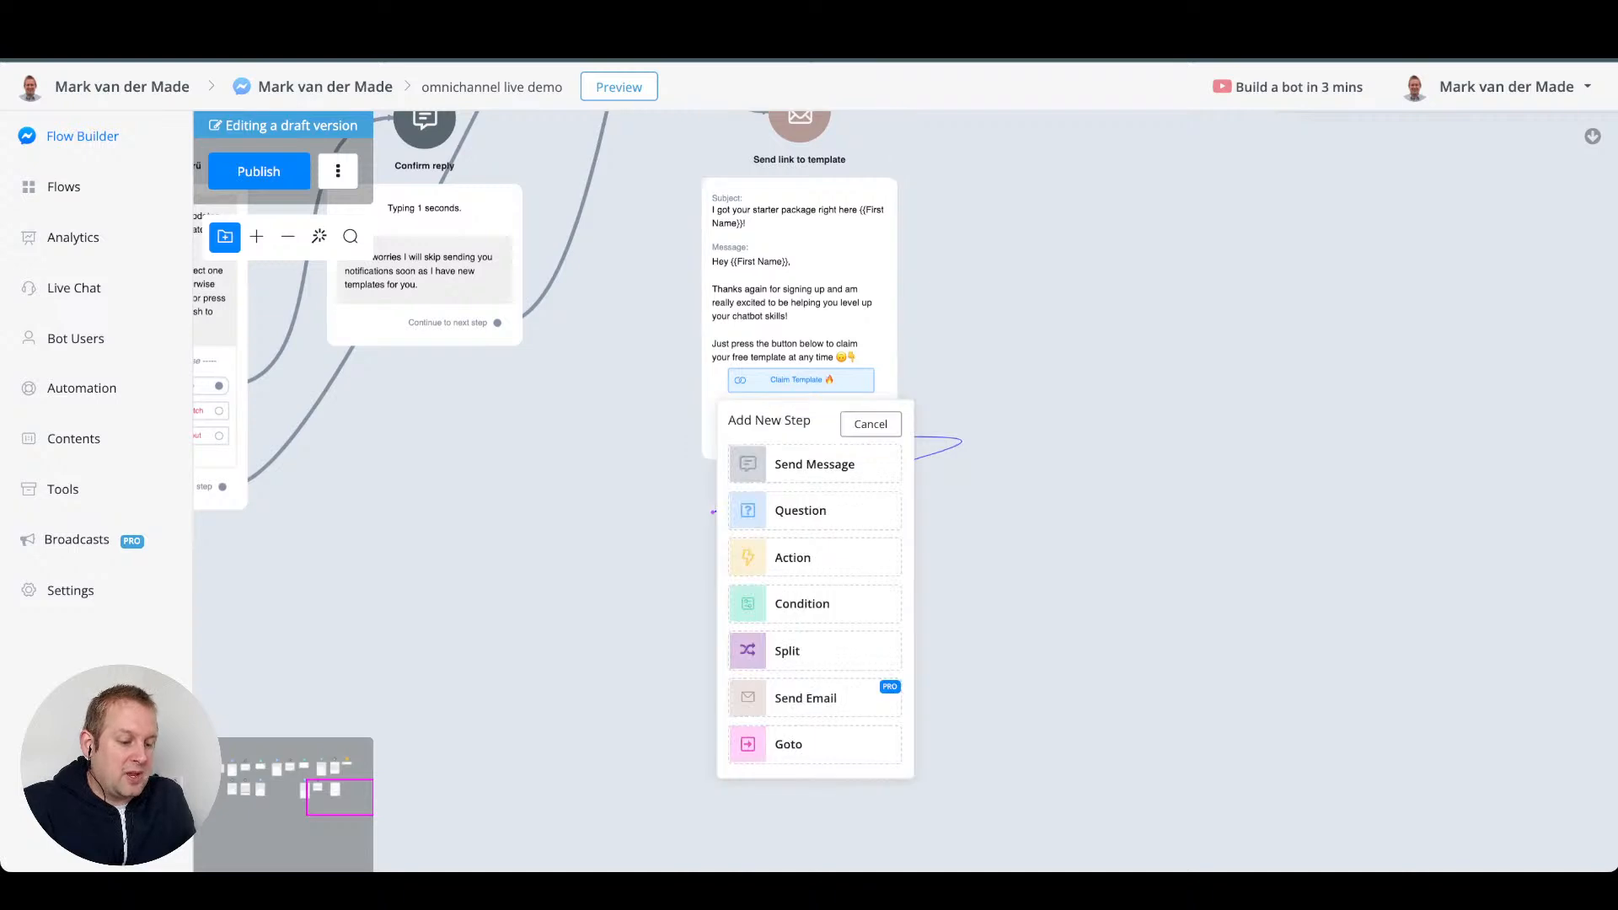
left_click(793, 557)
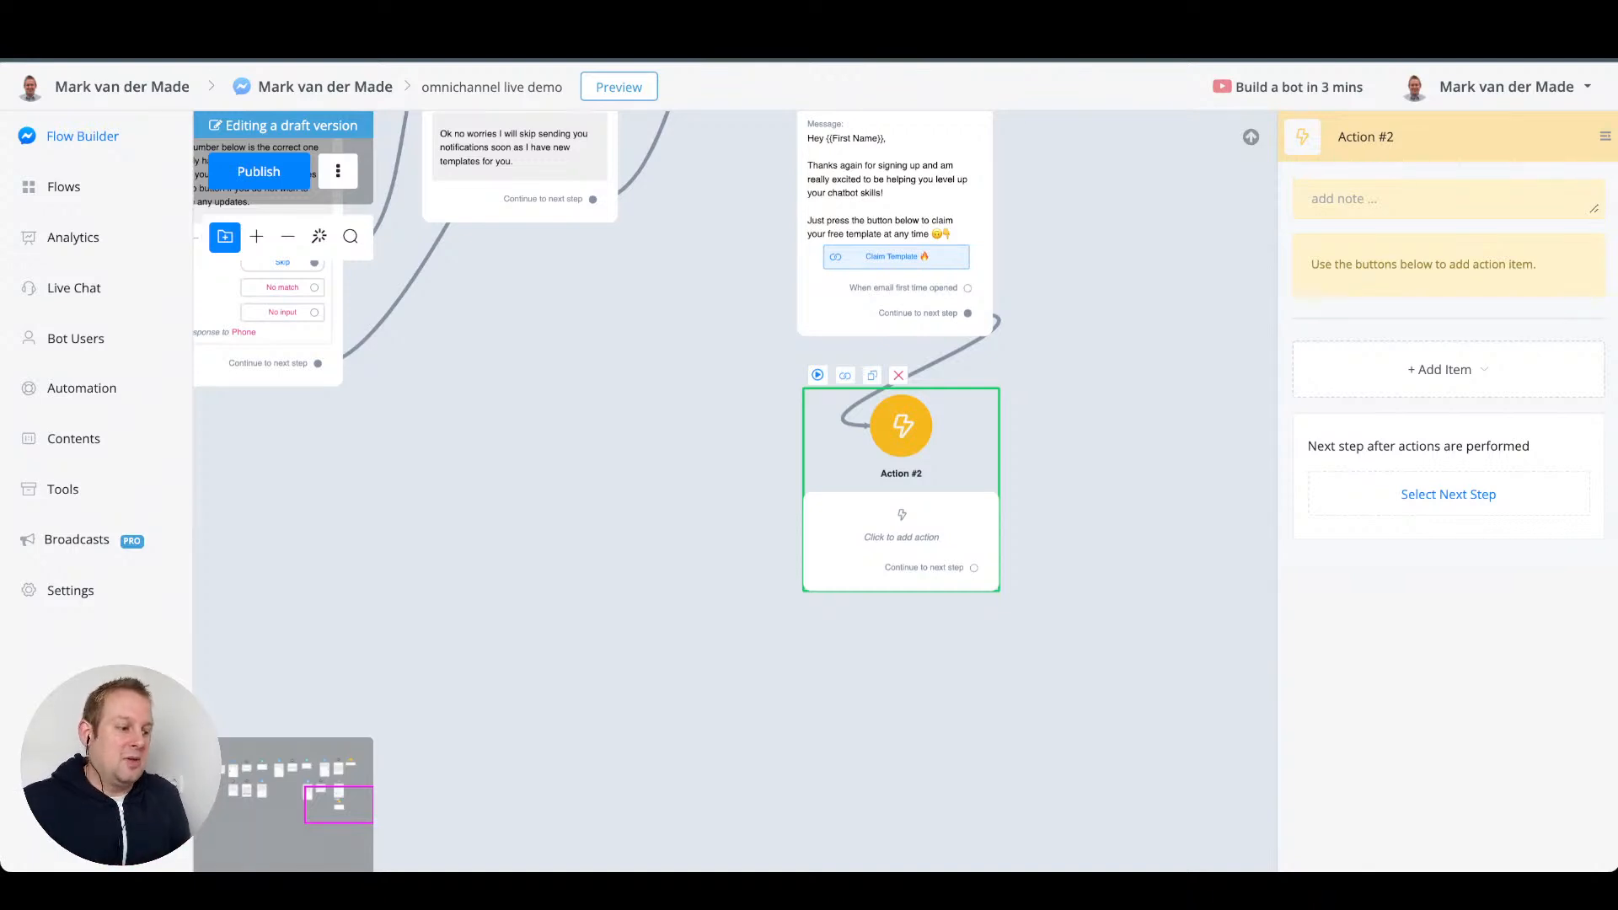
- Add an SMS Notification item to the new action step following the email
left_click(1448, 370)
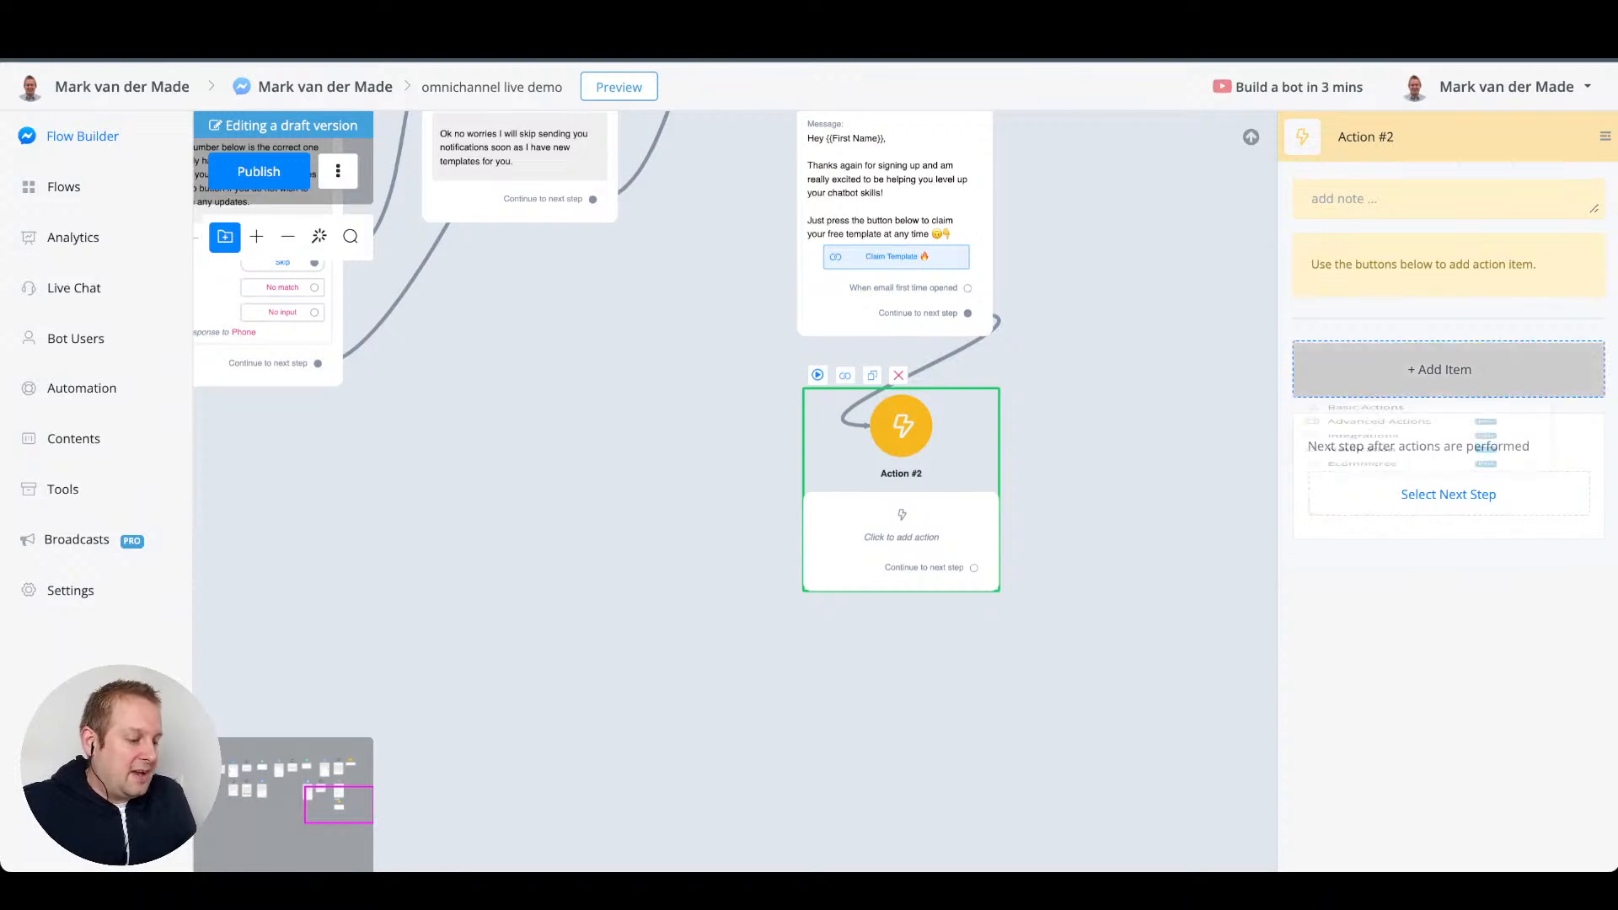
mouse_move(1382, 518)
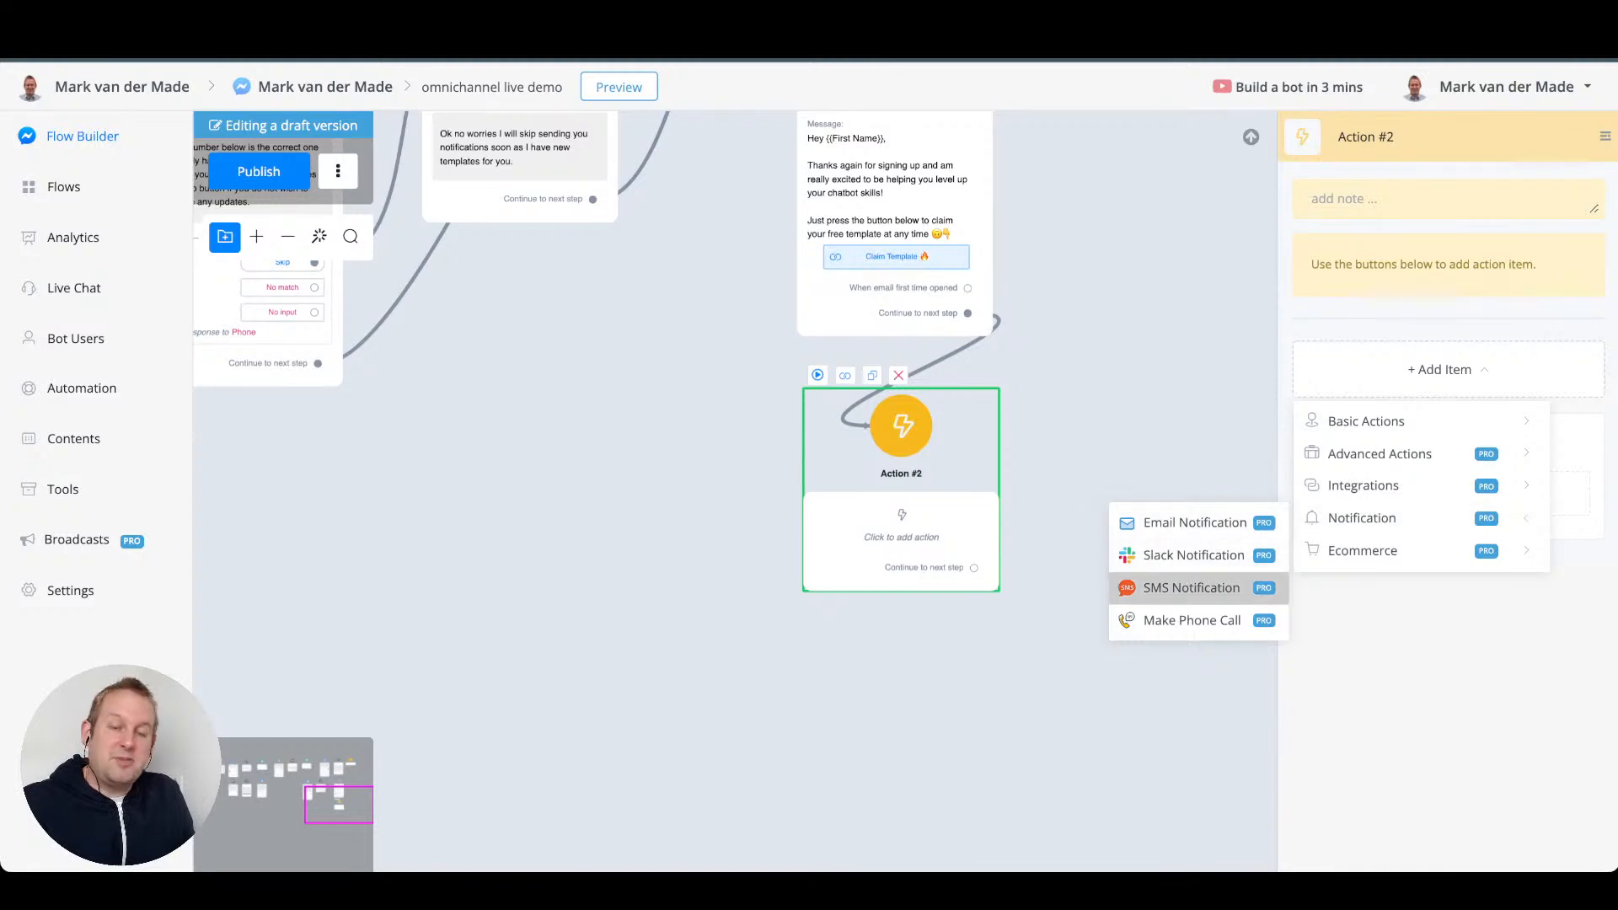
left_click(1192, 588)
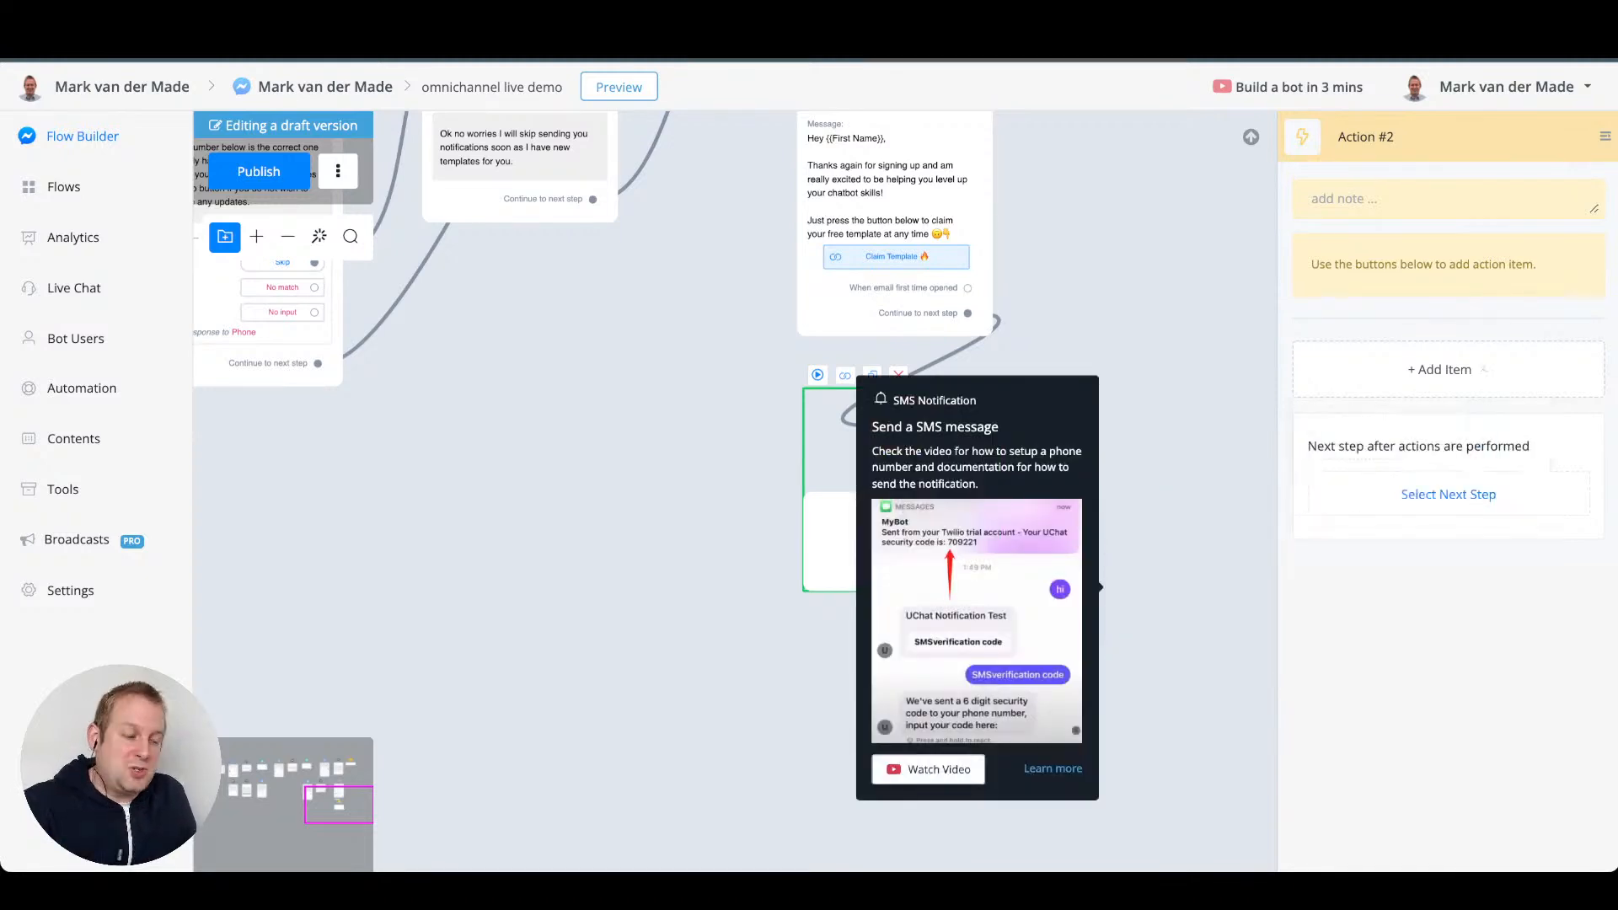
- Set the SMS notification's sender to the available phone number and its recipient to the Phone field
left_click(1361, 312)
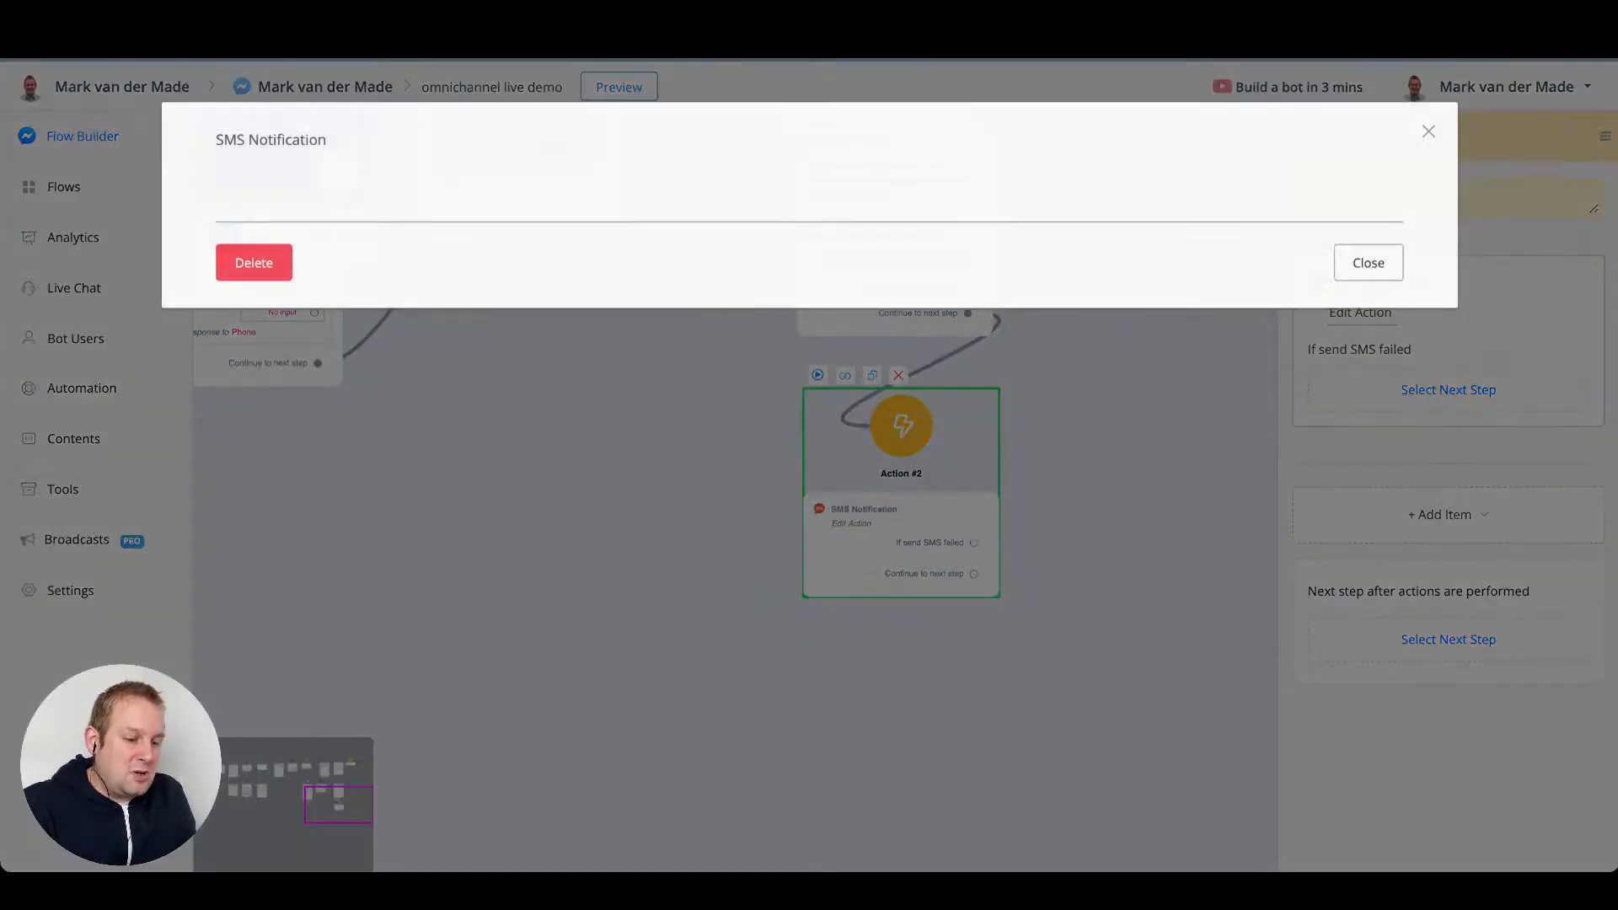
left_click(647, 206)
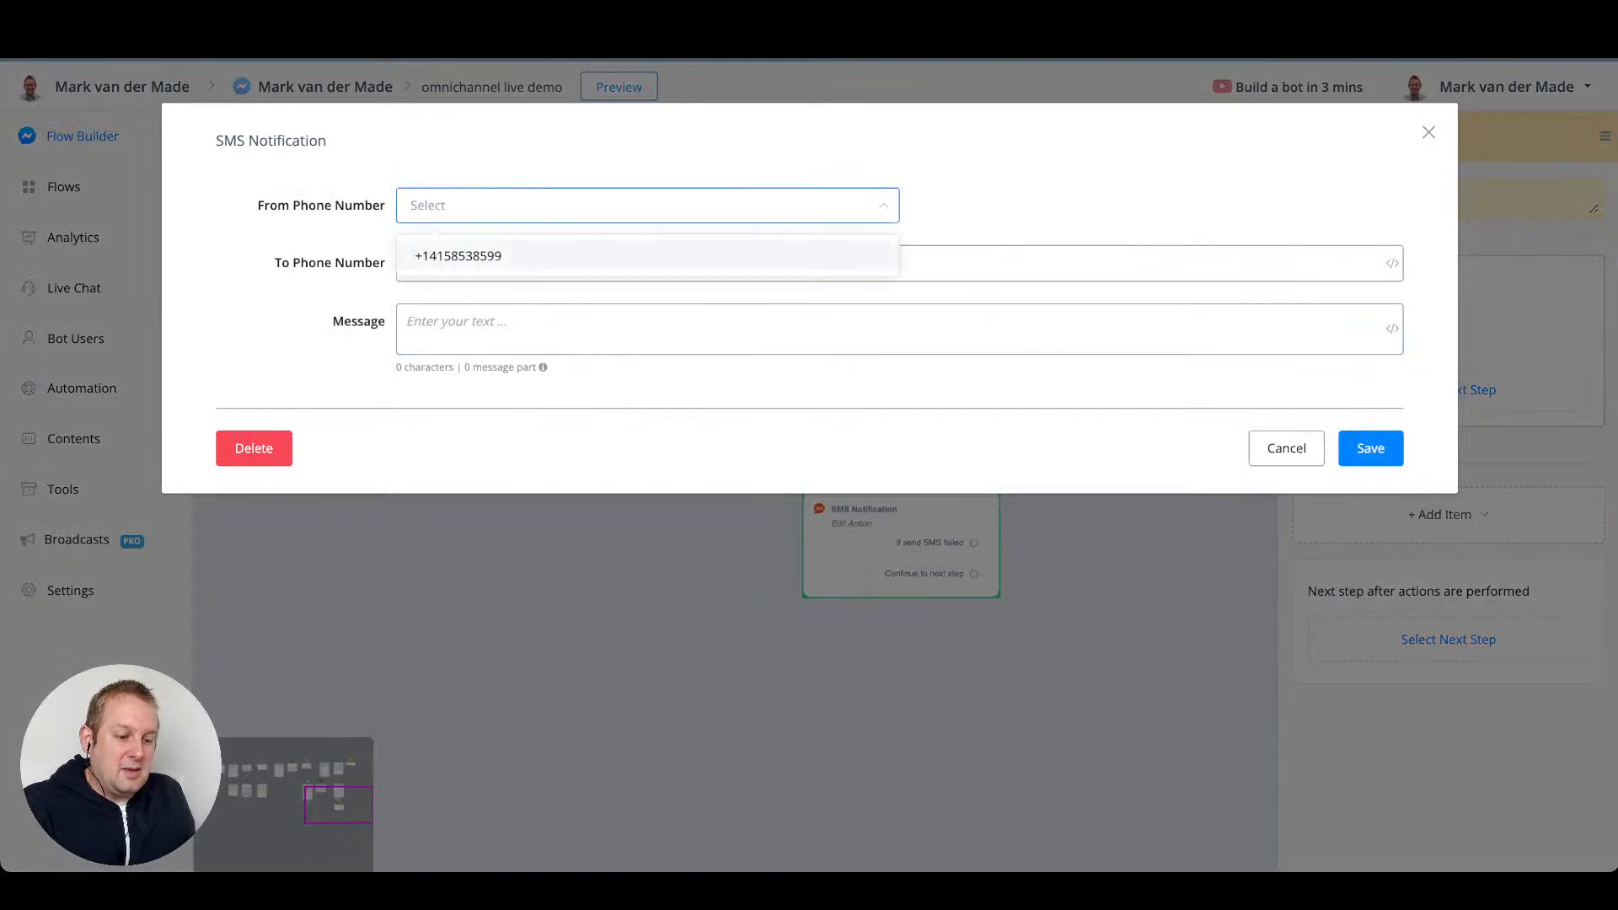
left_click(458, 256)
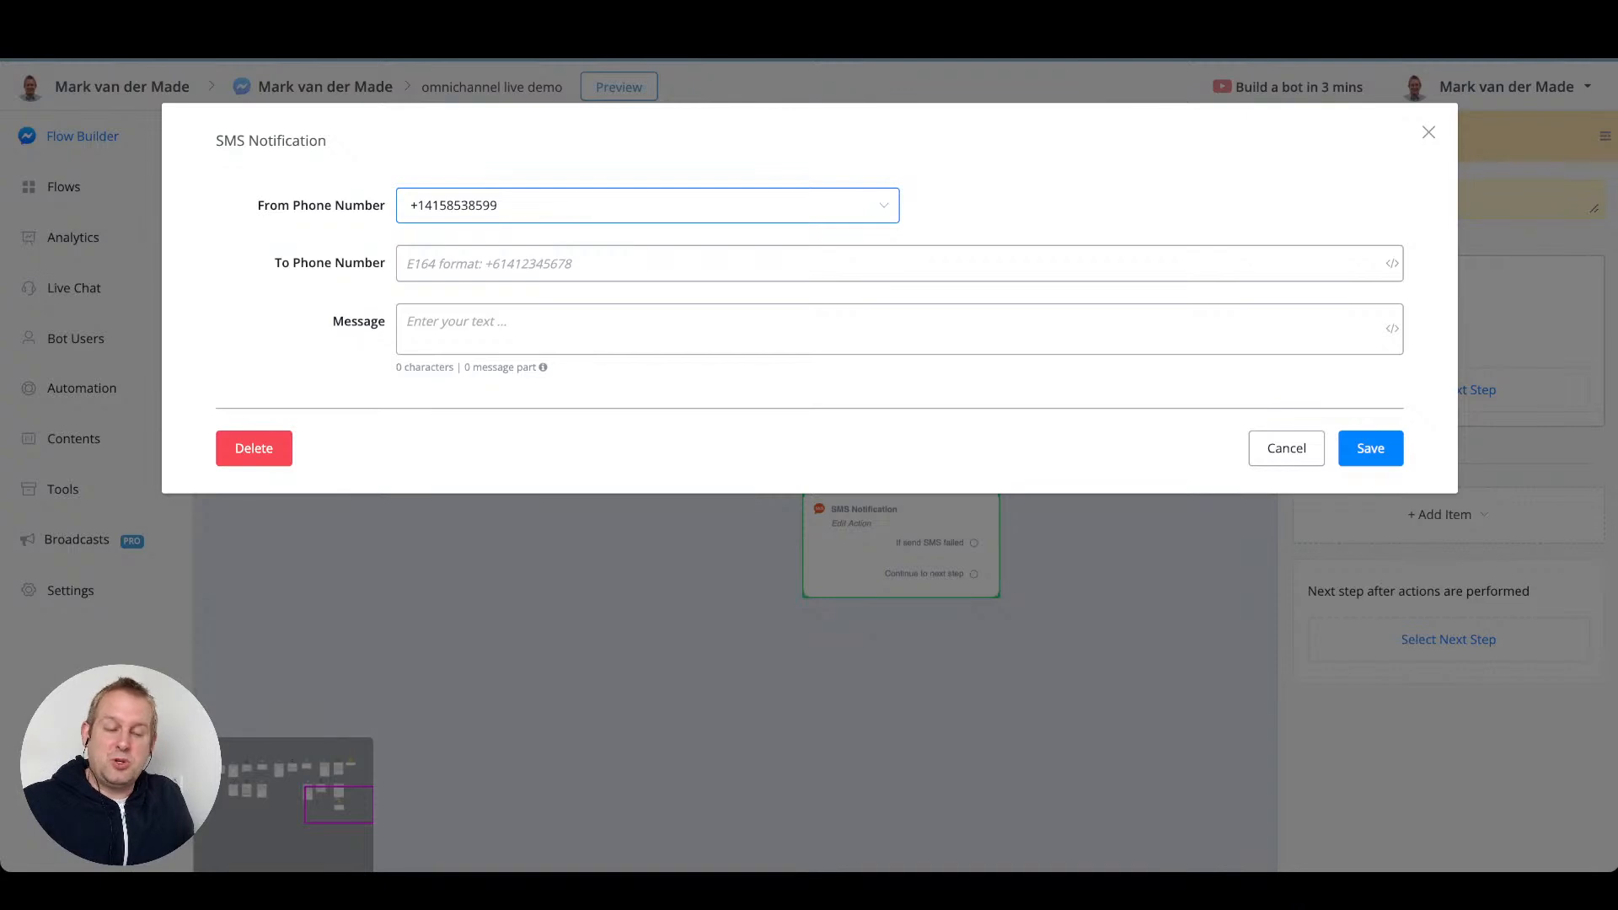
left_click(458, 264)
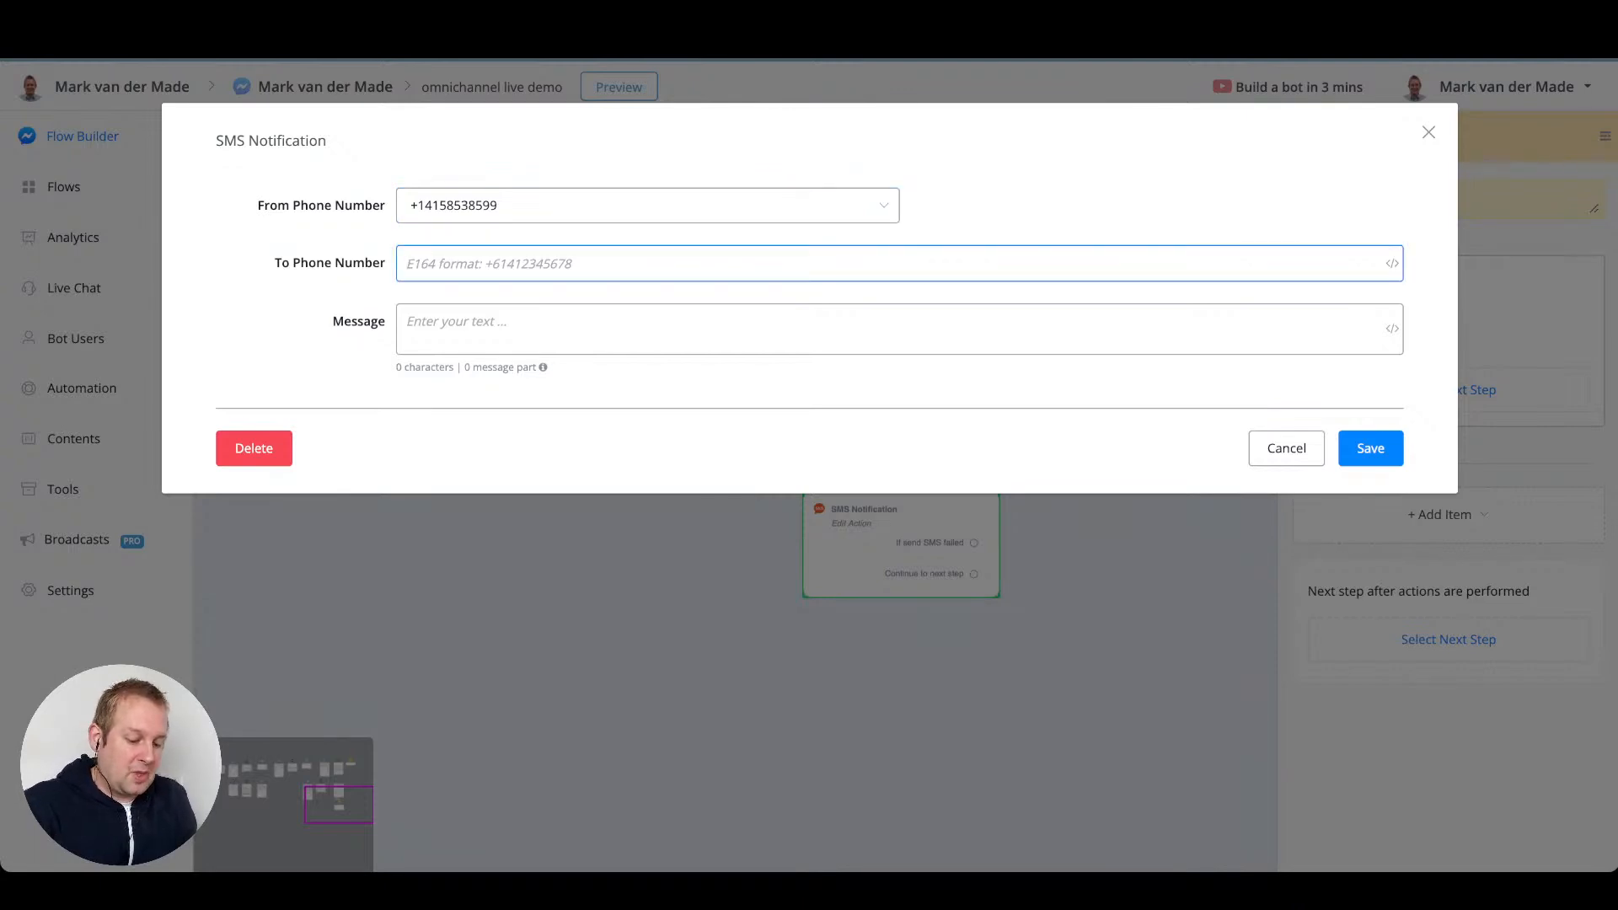
type("{{phone")
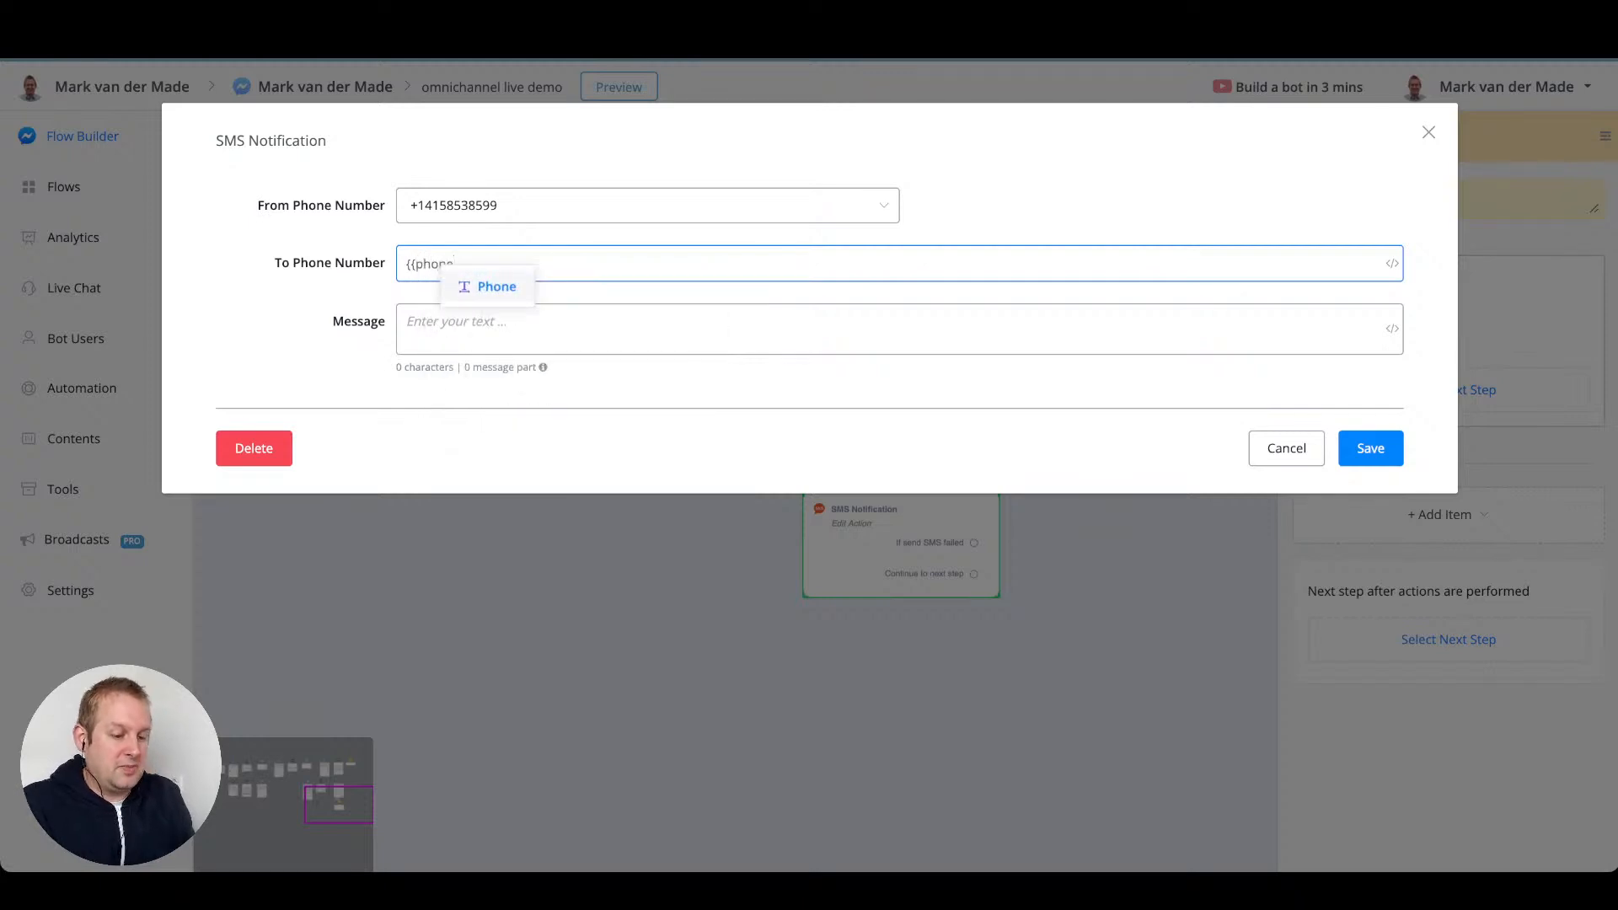
key("Return")
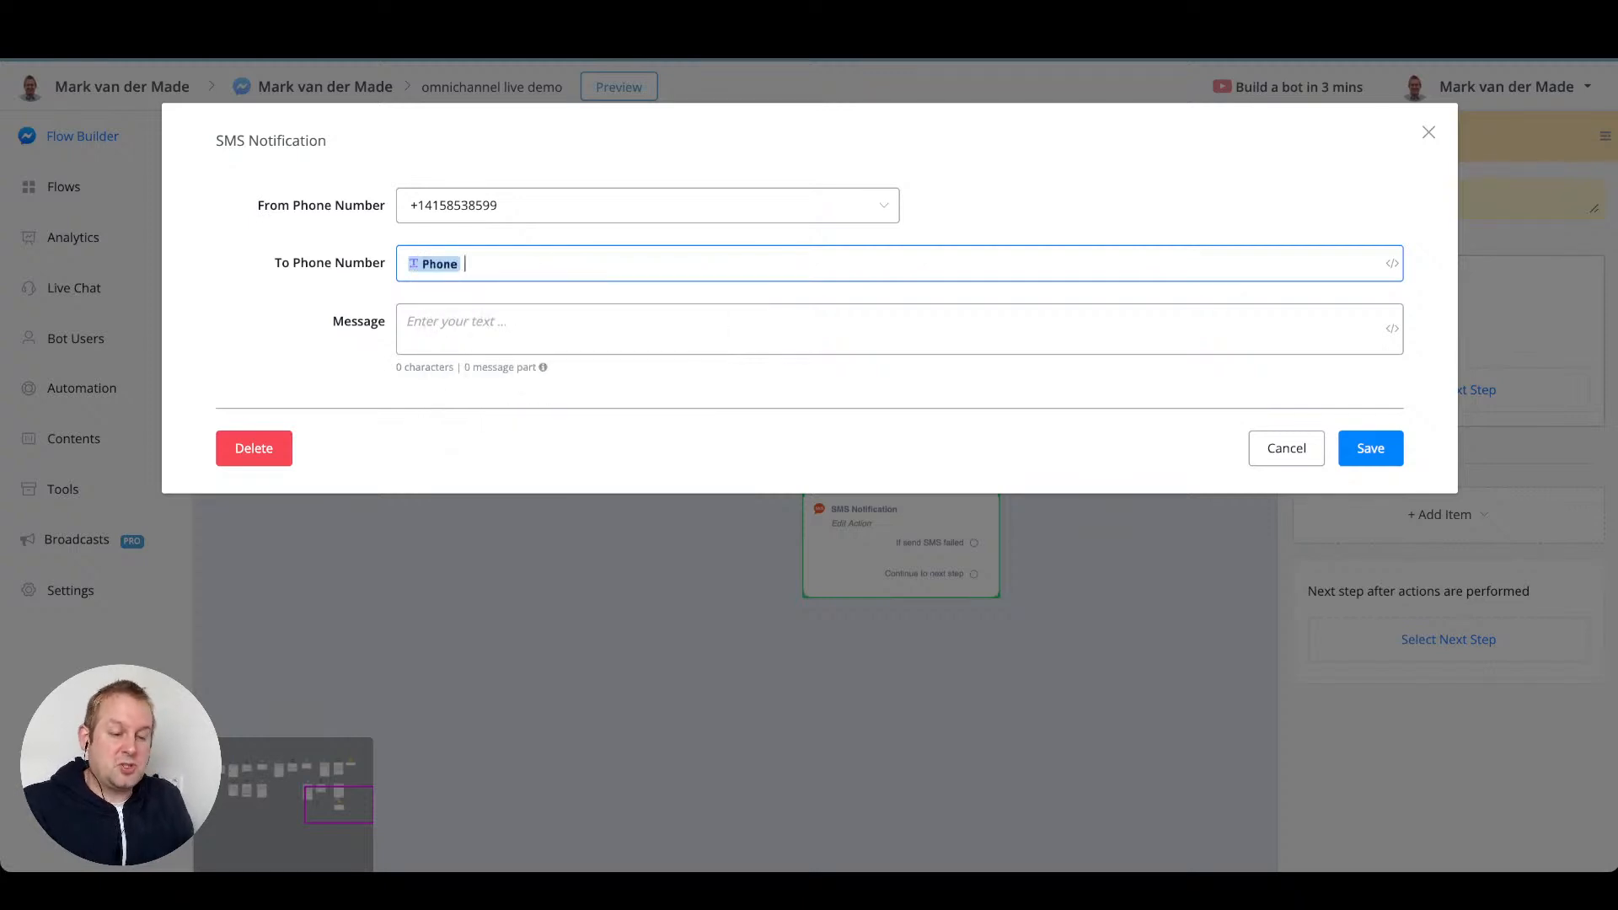
- Begin the SMS message with "Hey", the First Name field and "I just sent you an email with the template link as a backup."
left_click(456, 322)
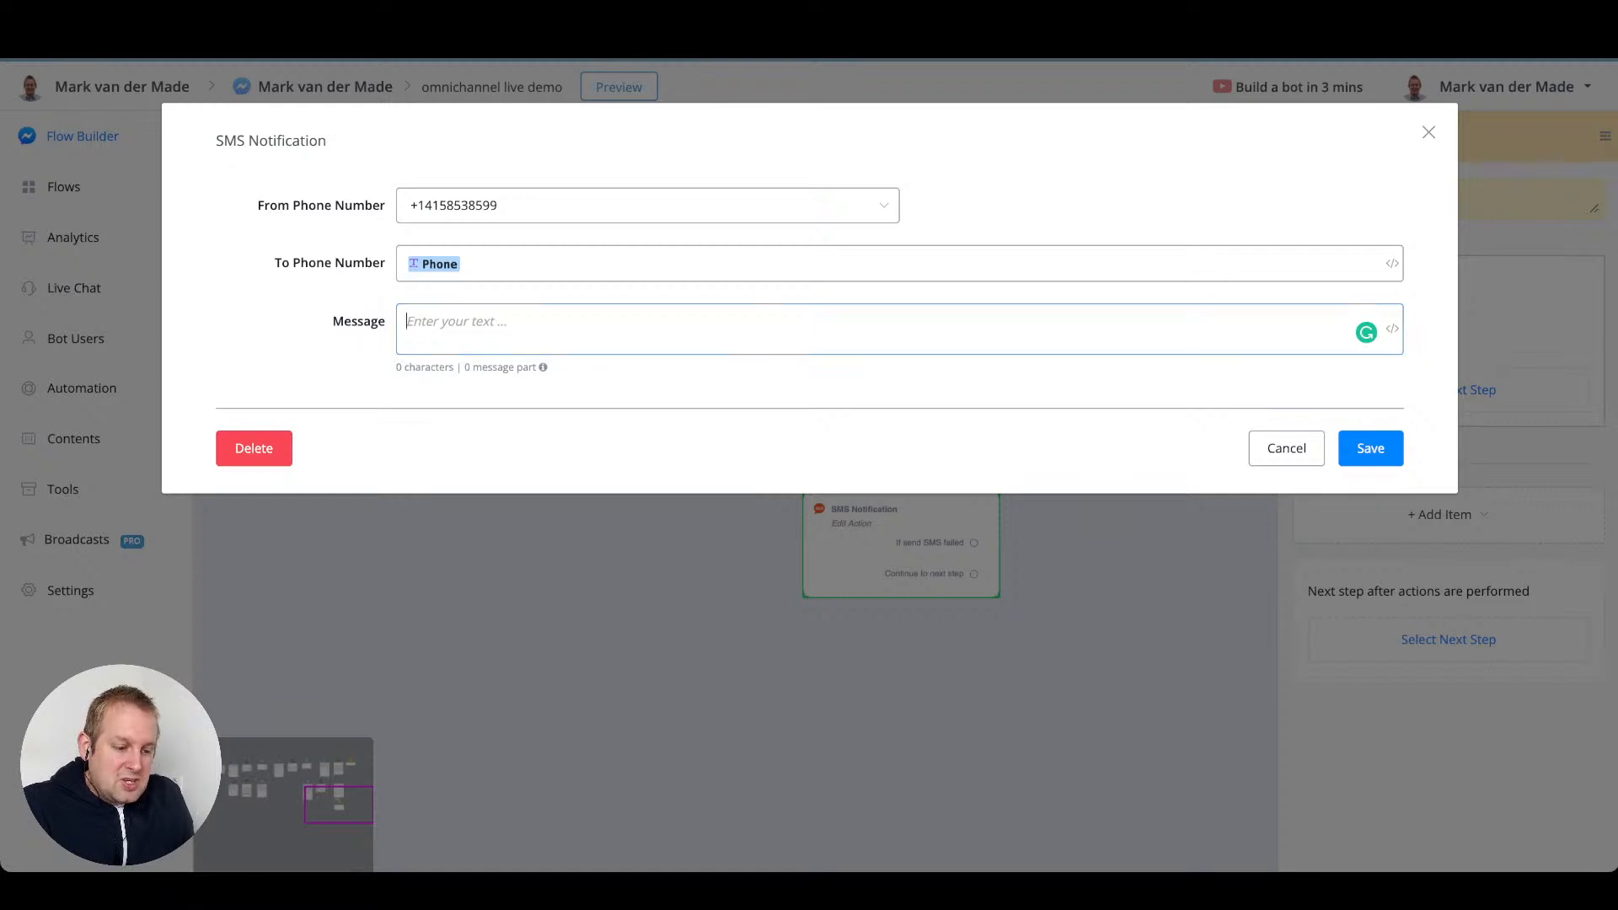
mouse_move(542, 368)
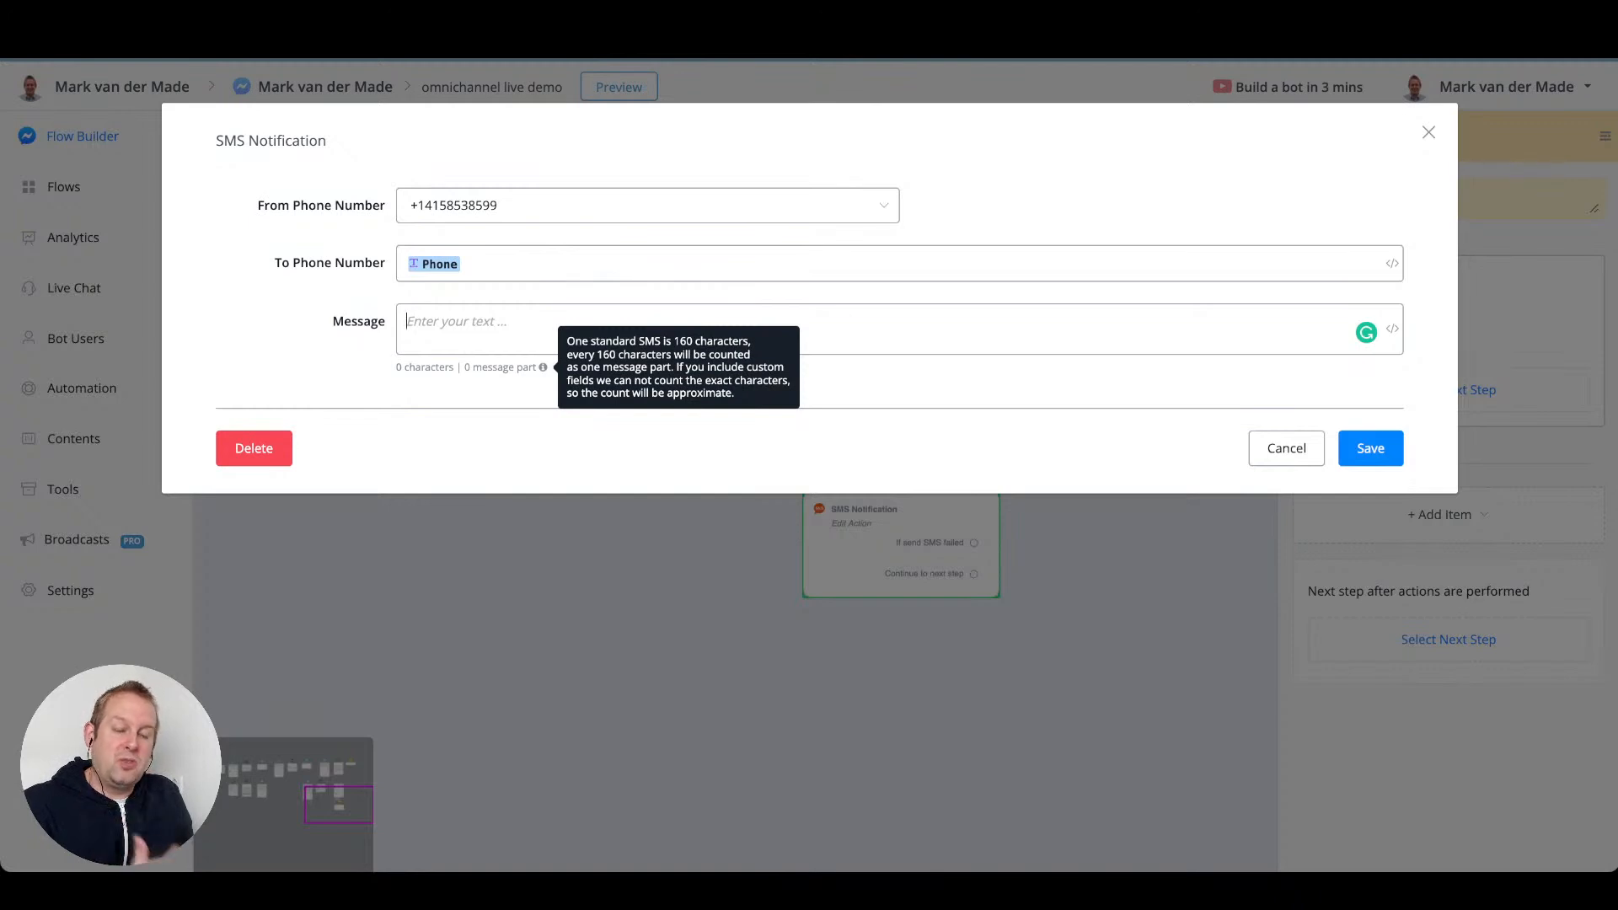
left_click(505, 323)
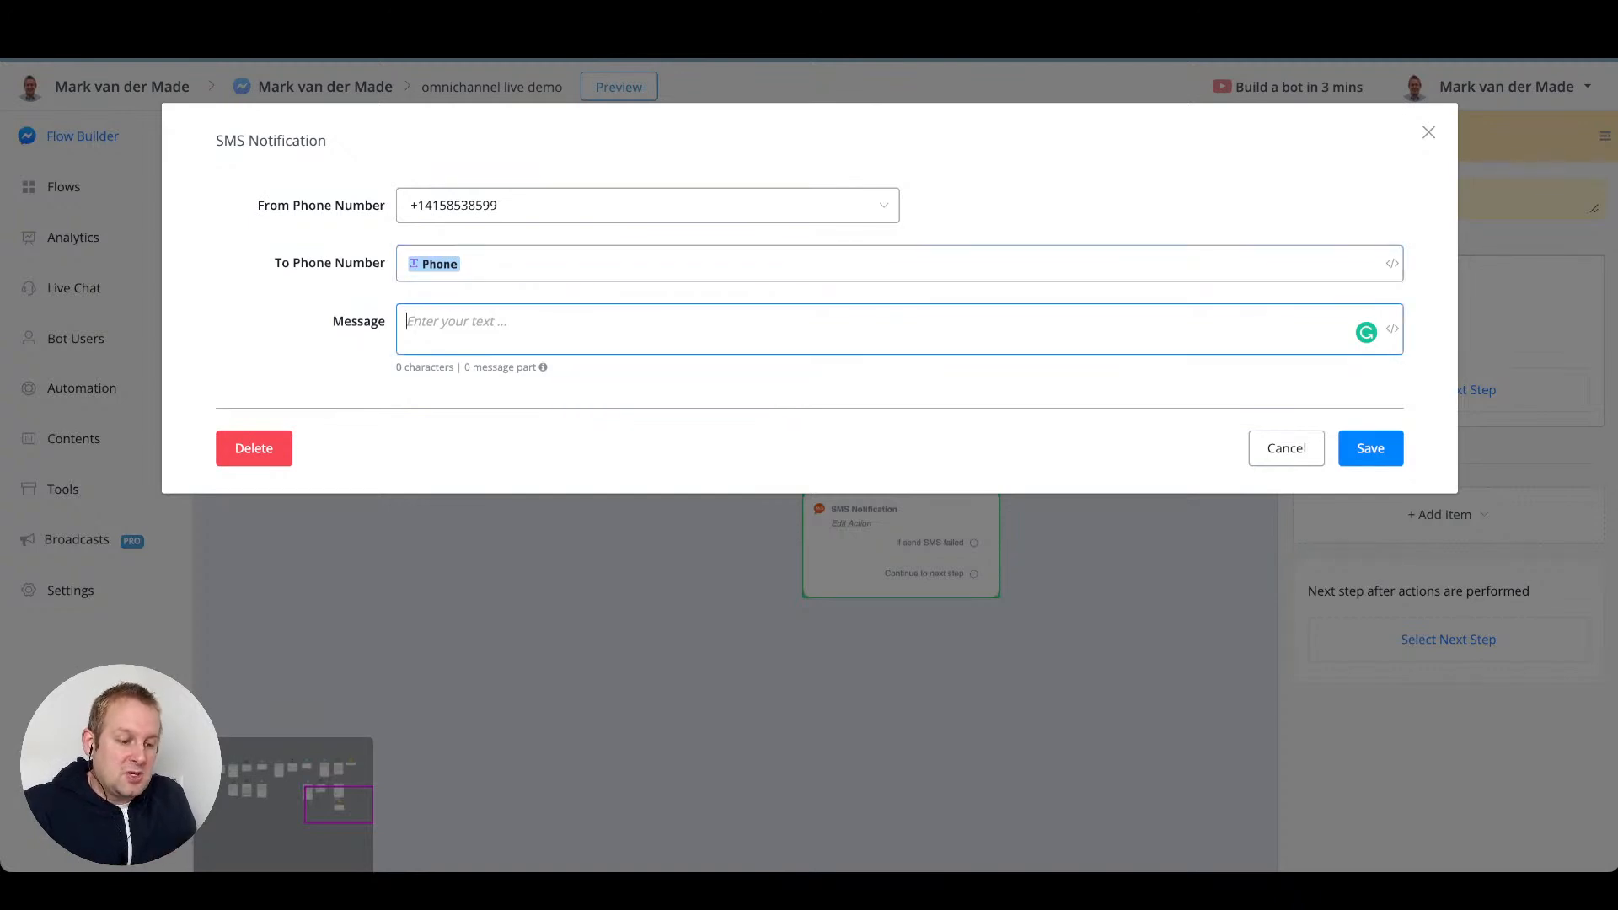
type("Hey ")
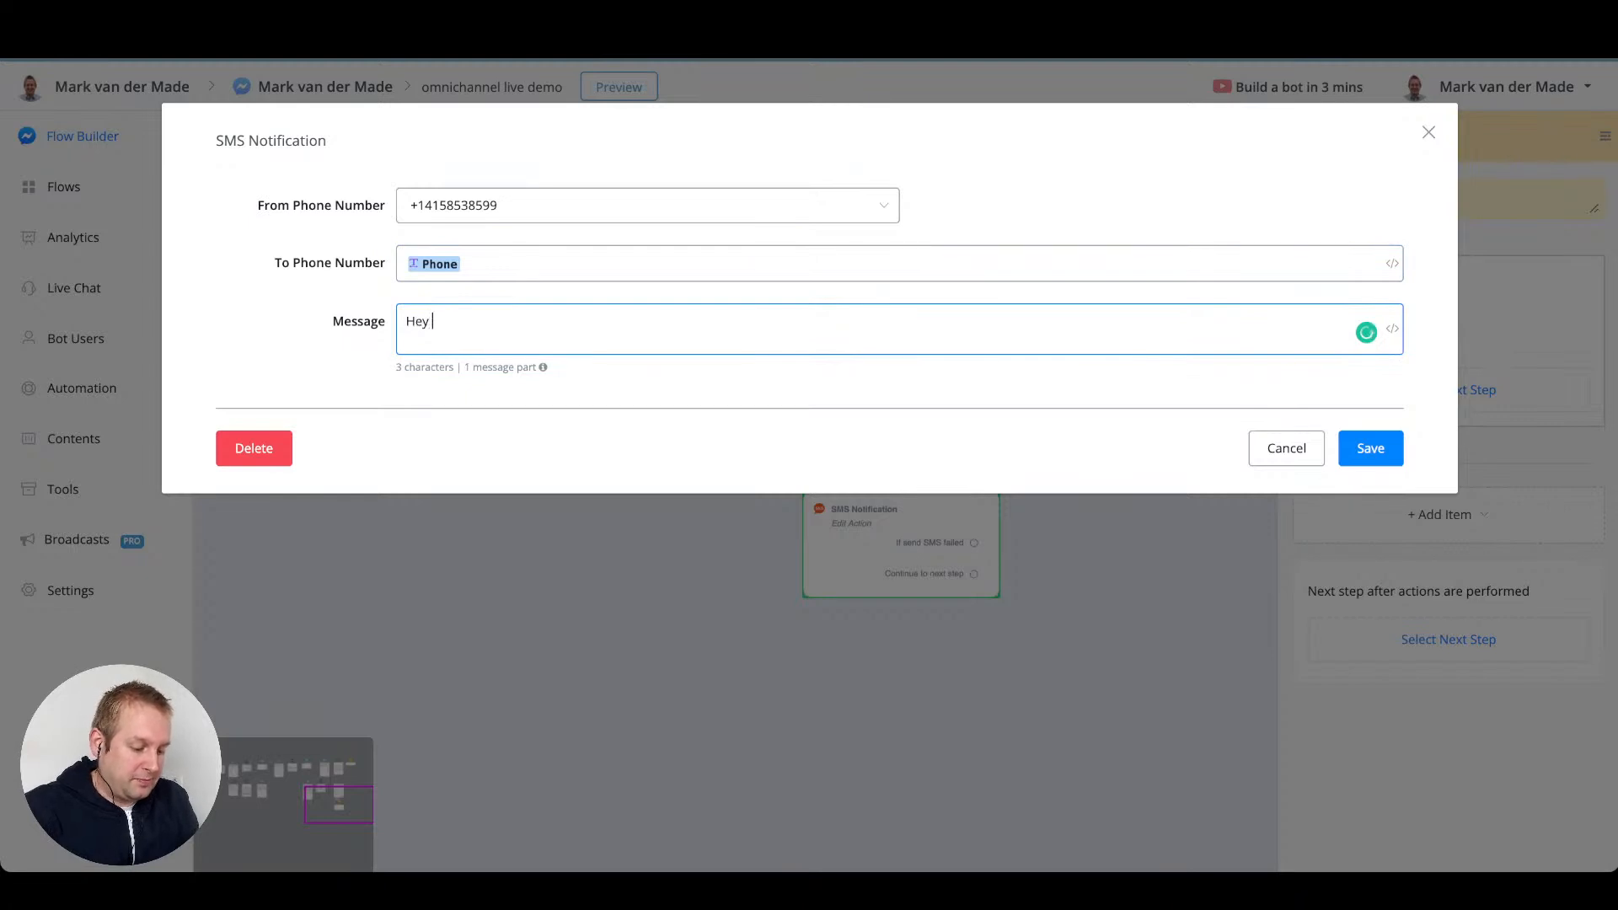
type("{{first")
key("Return")
type("I just sen")
key("BackSpace")
key("BackSpace")
type("ent you an email with the template link as a backup. Do")
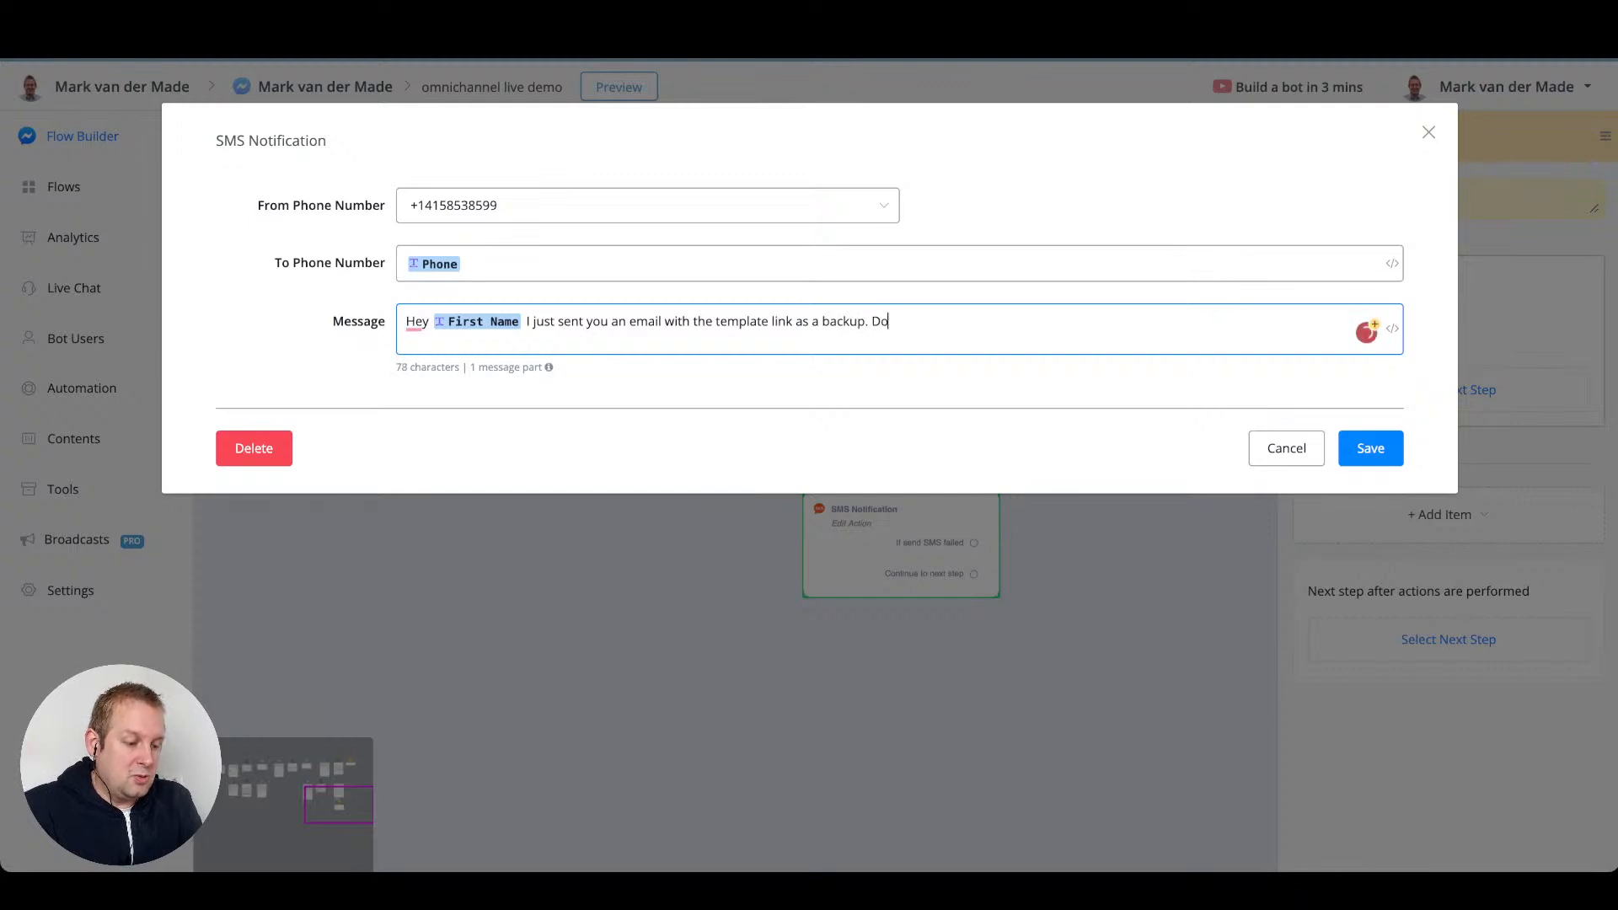
- Continue the SMS message with the sentence "Do make sure it ends up in the normal inbox"
type(" make sure it ens")
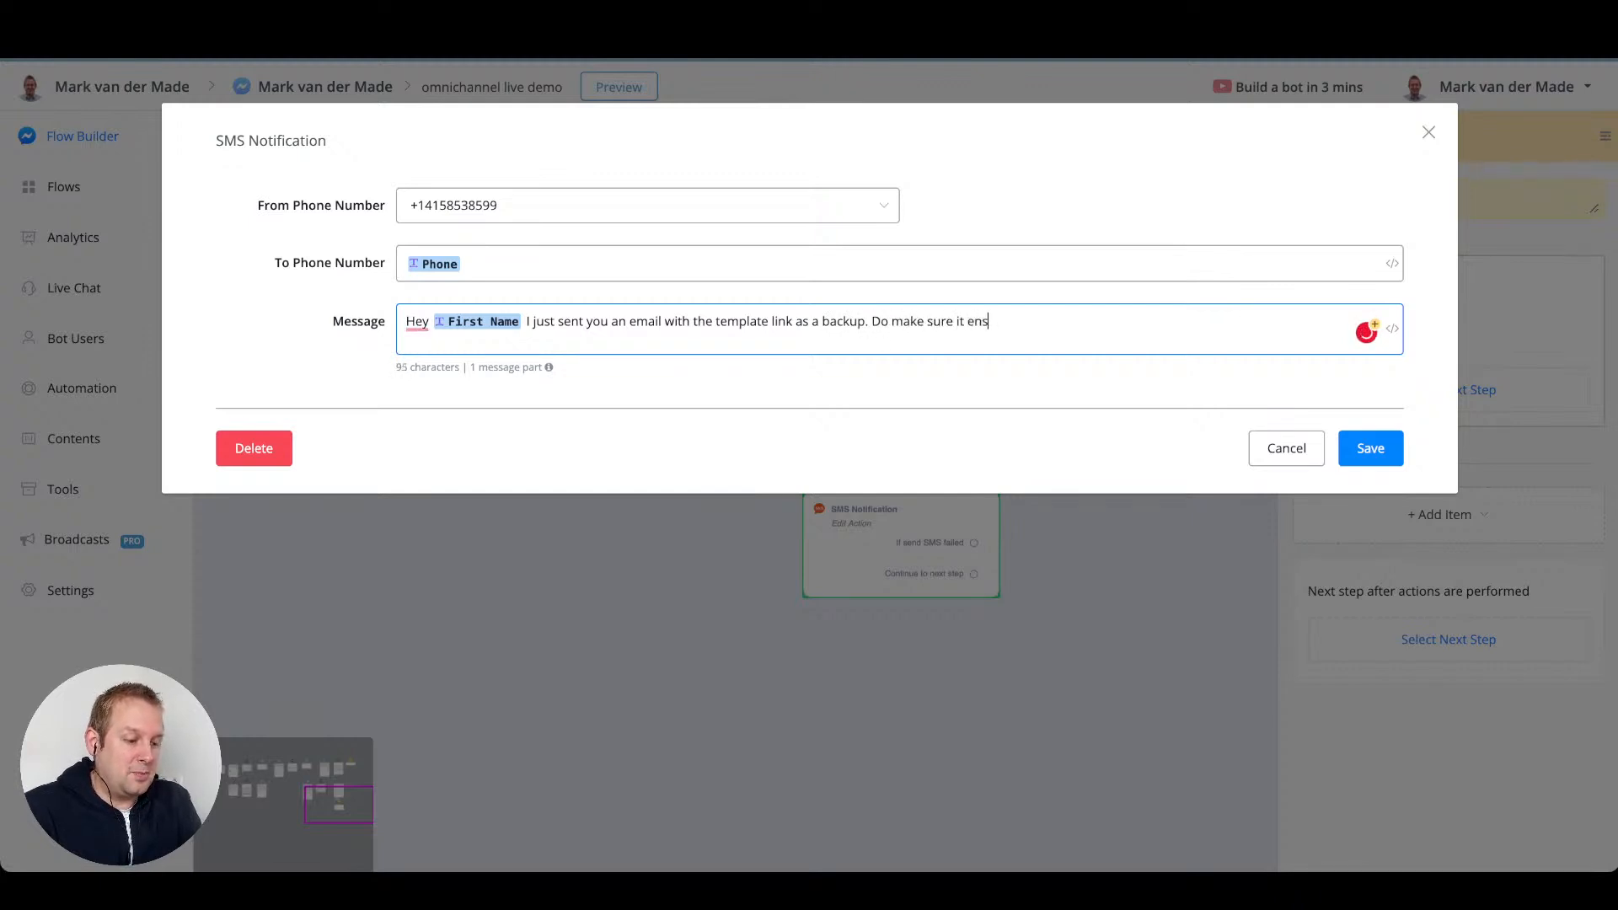
key("BackSpace")
type("ds i")
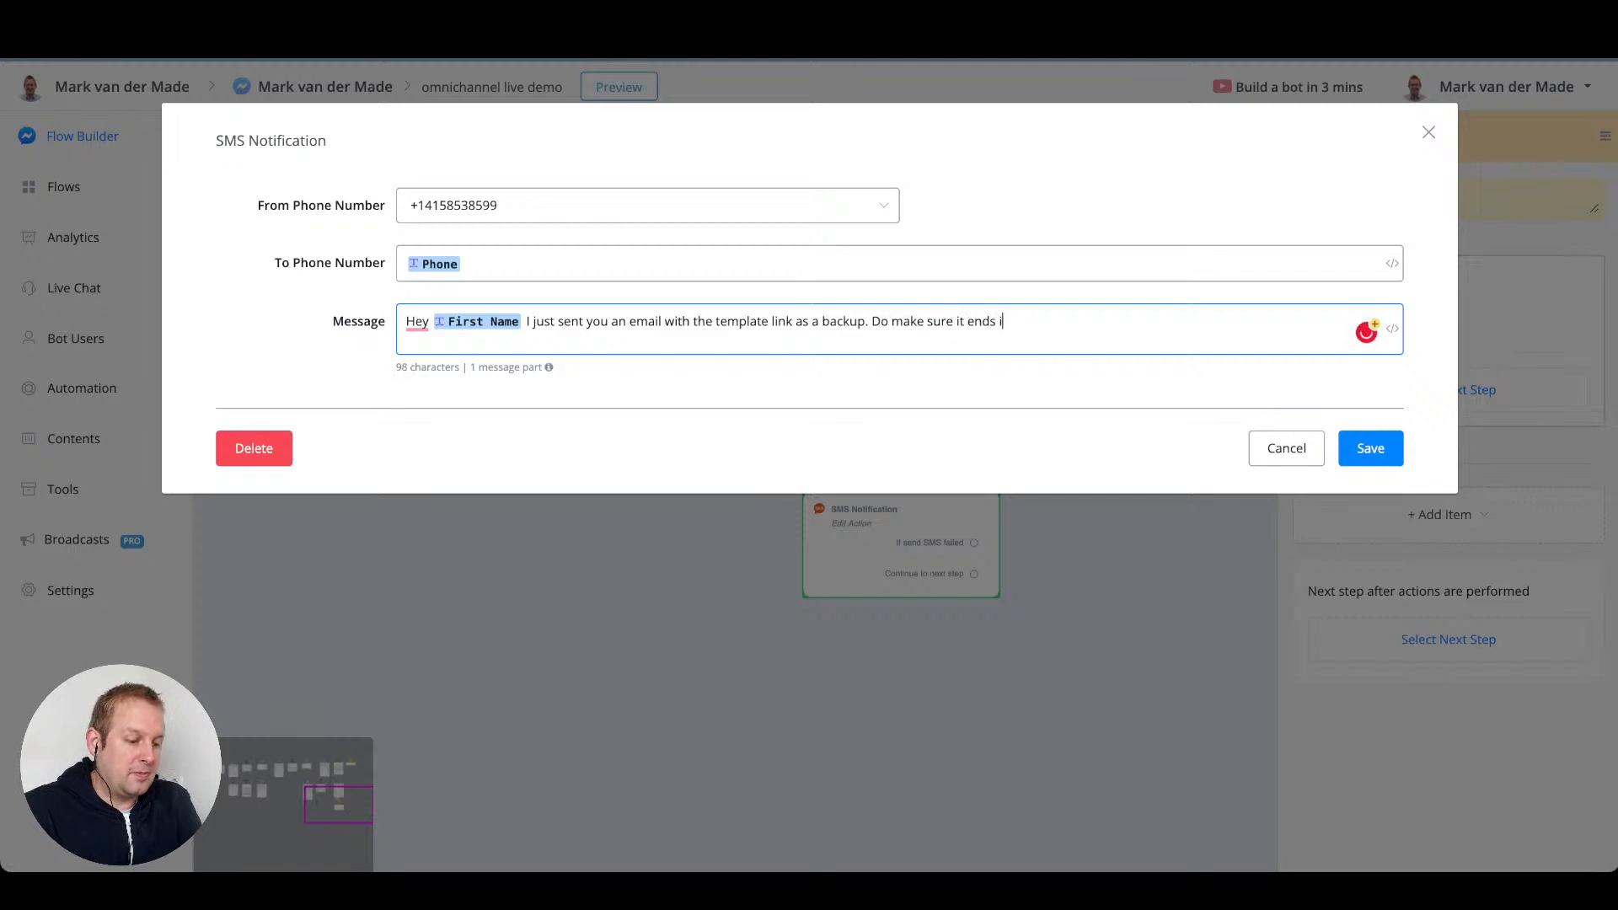
key("BackSpace")
type("up in ")
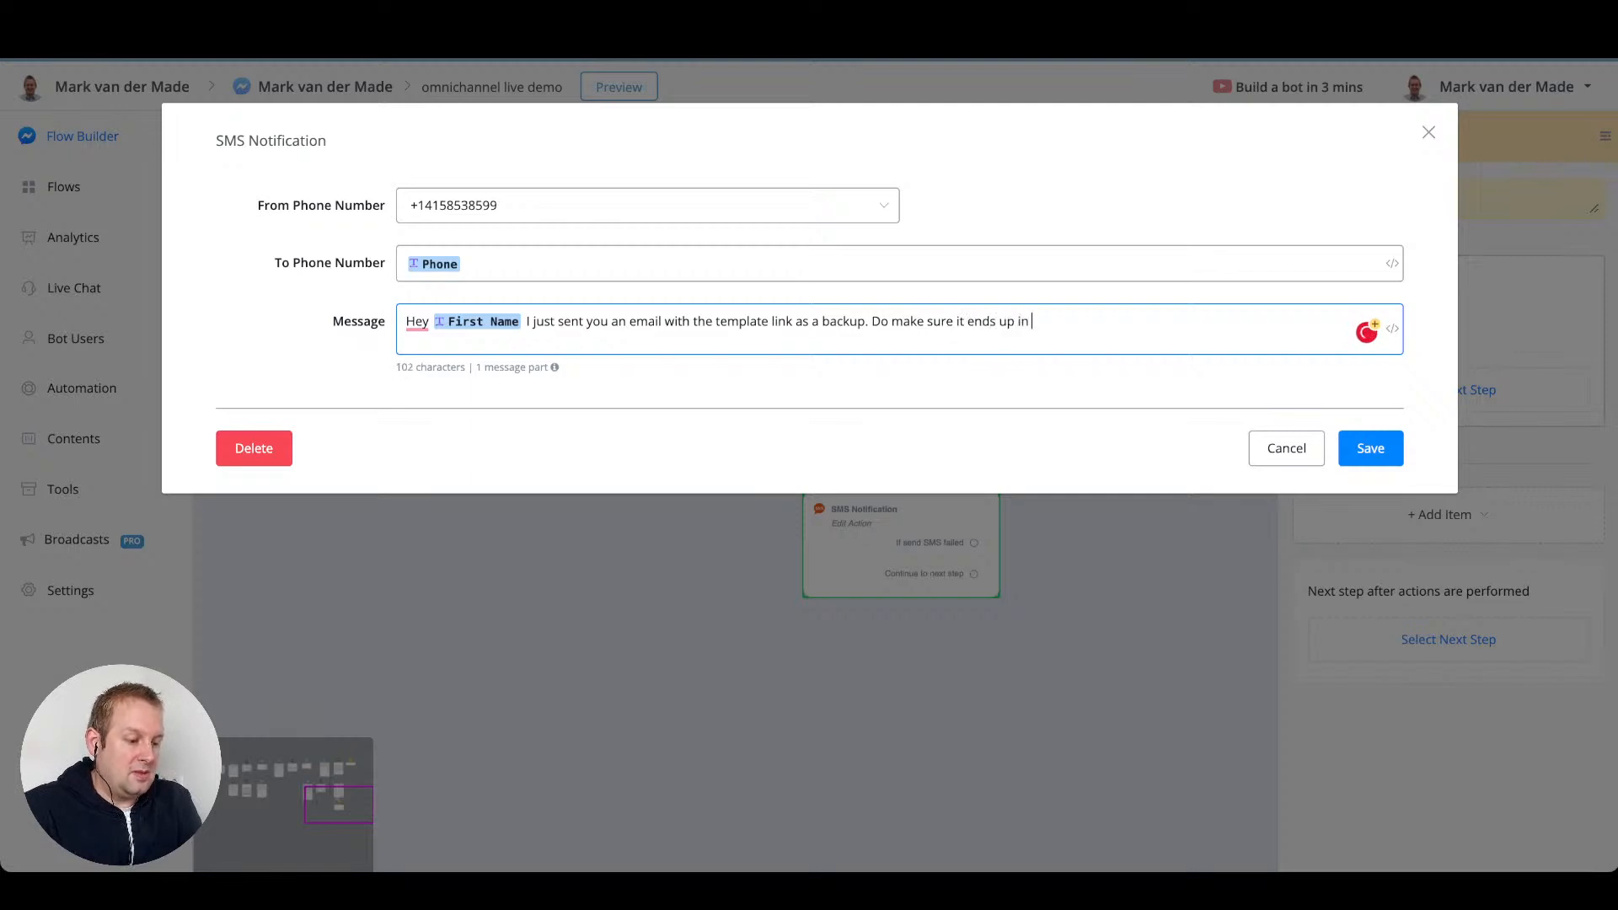
type("the normal inbox")
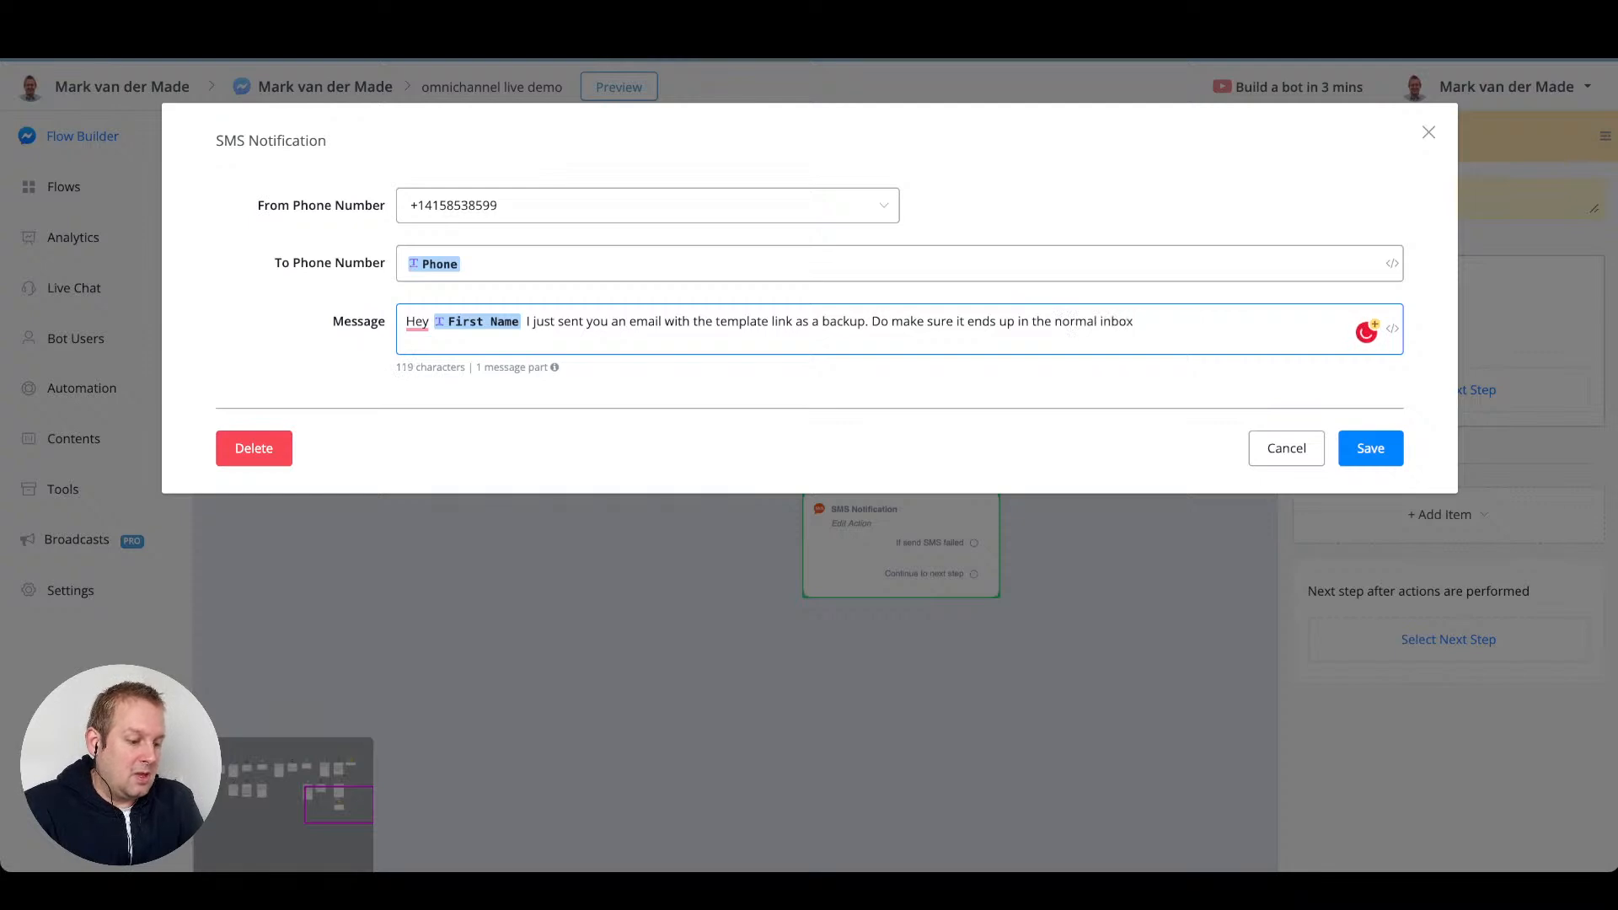
- End the SMS message with "If not just whitelist the email so all future emails will be seen as normal" and save the notification
type(" . If not ")
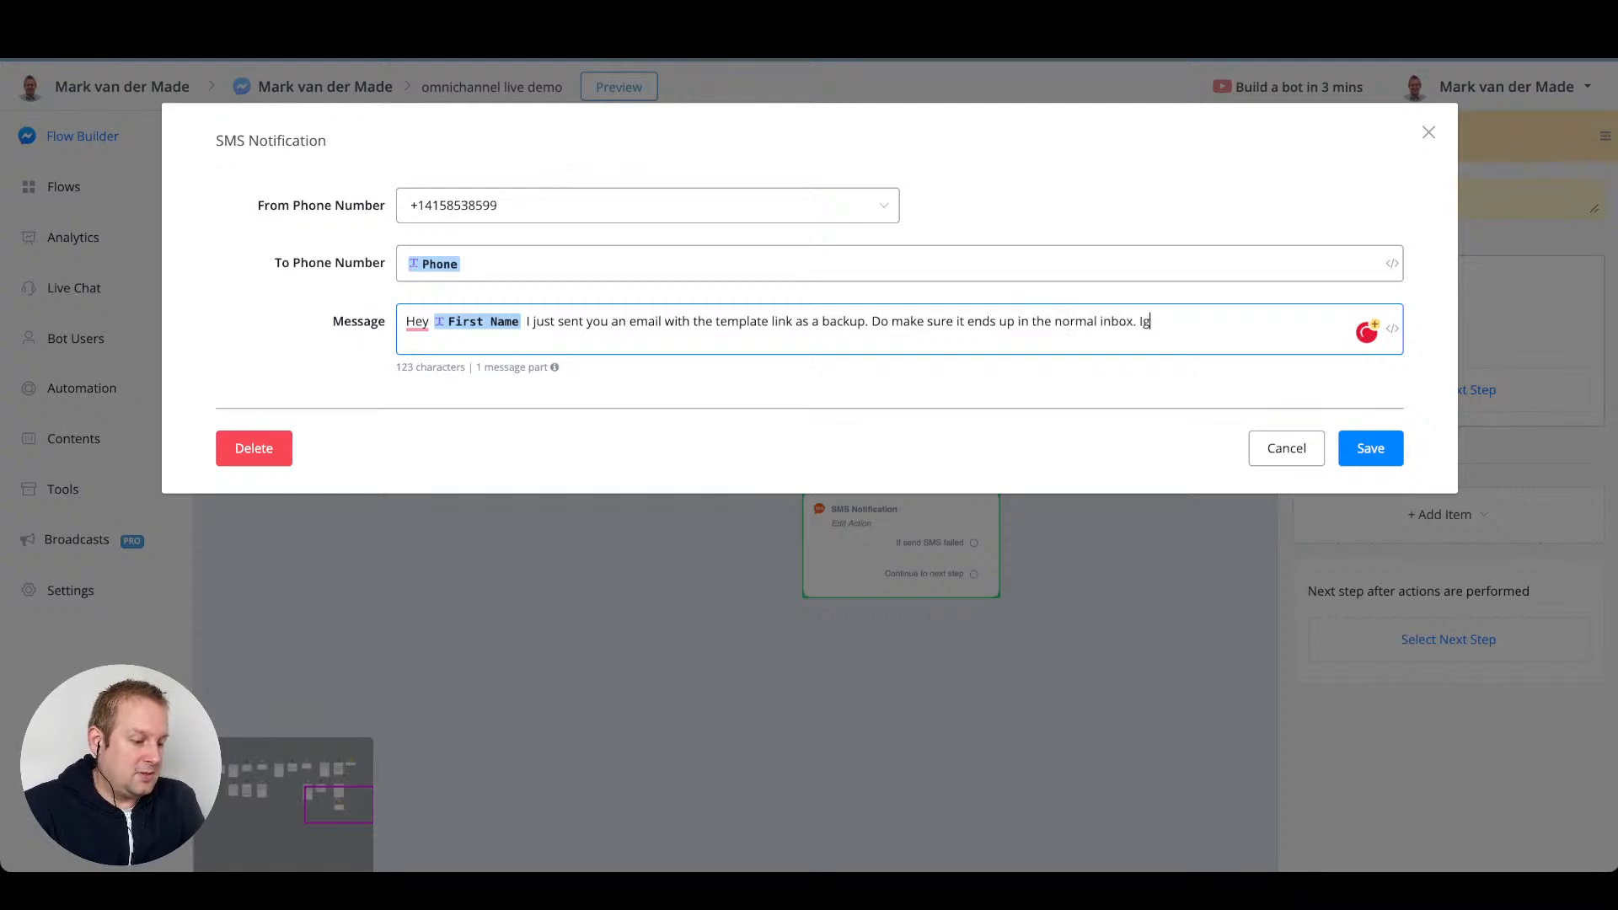
type("just ")
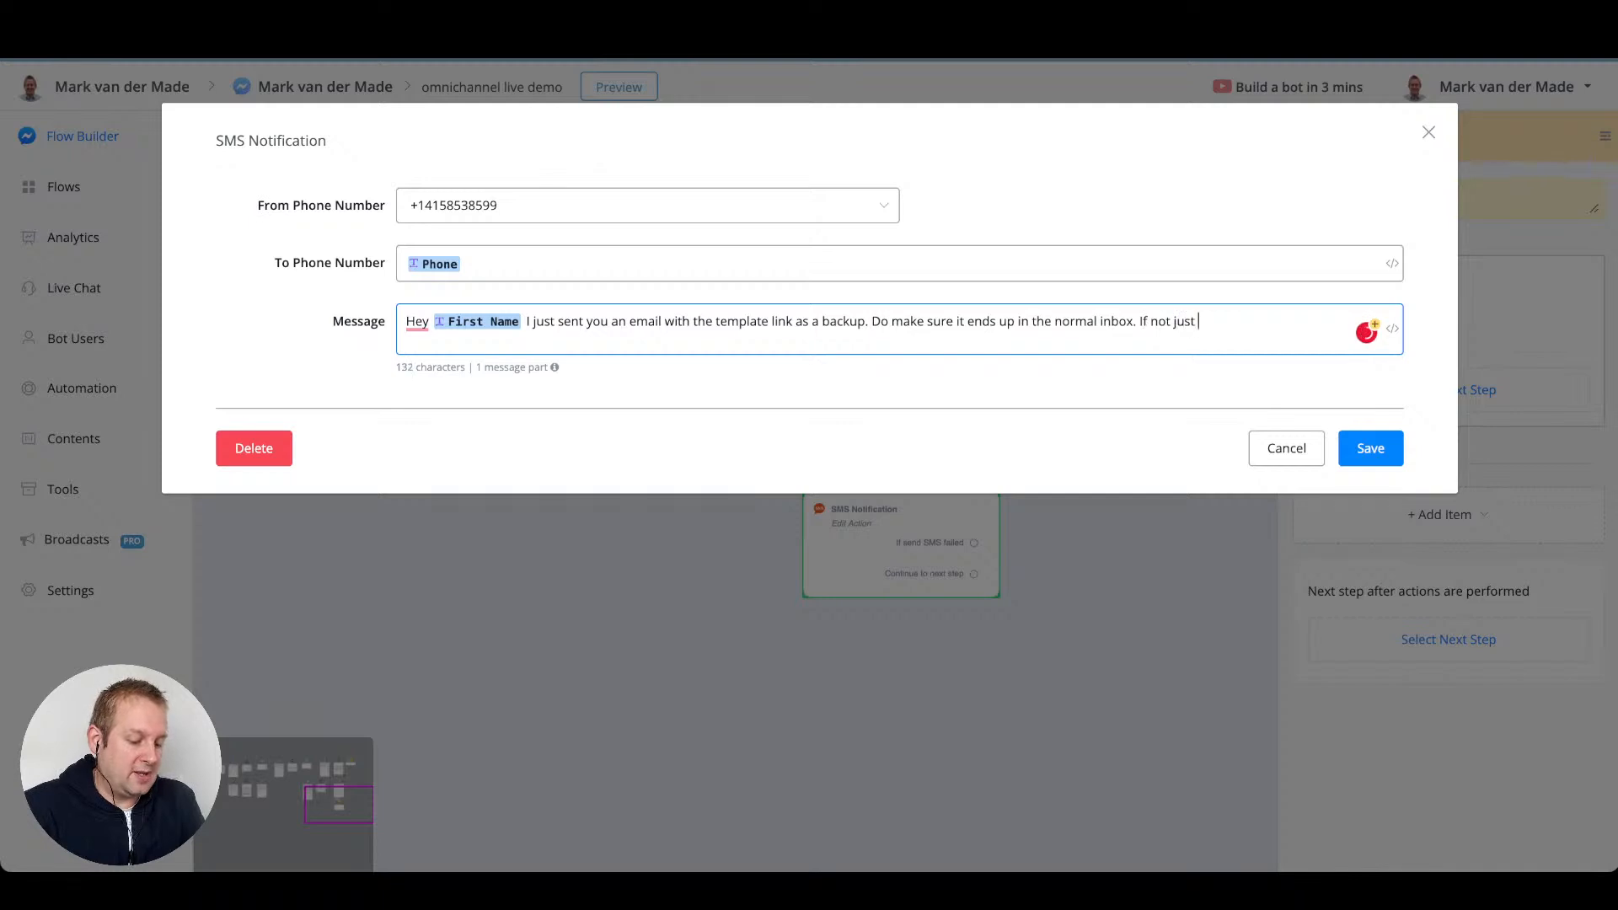
type("whitel")
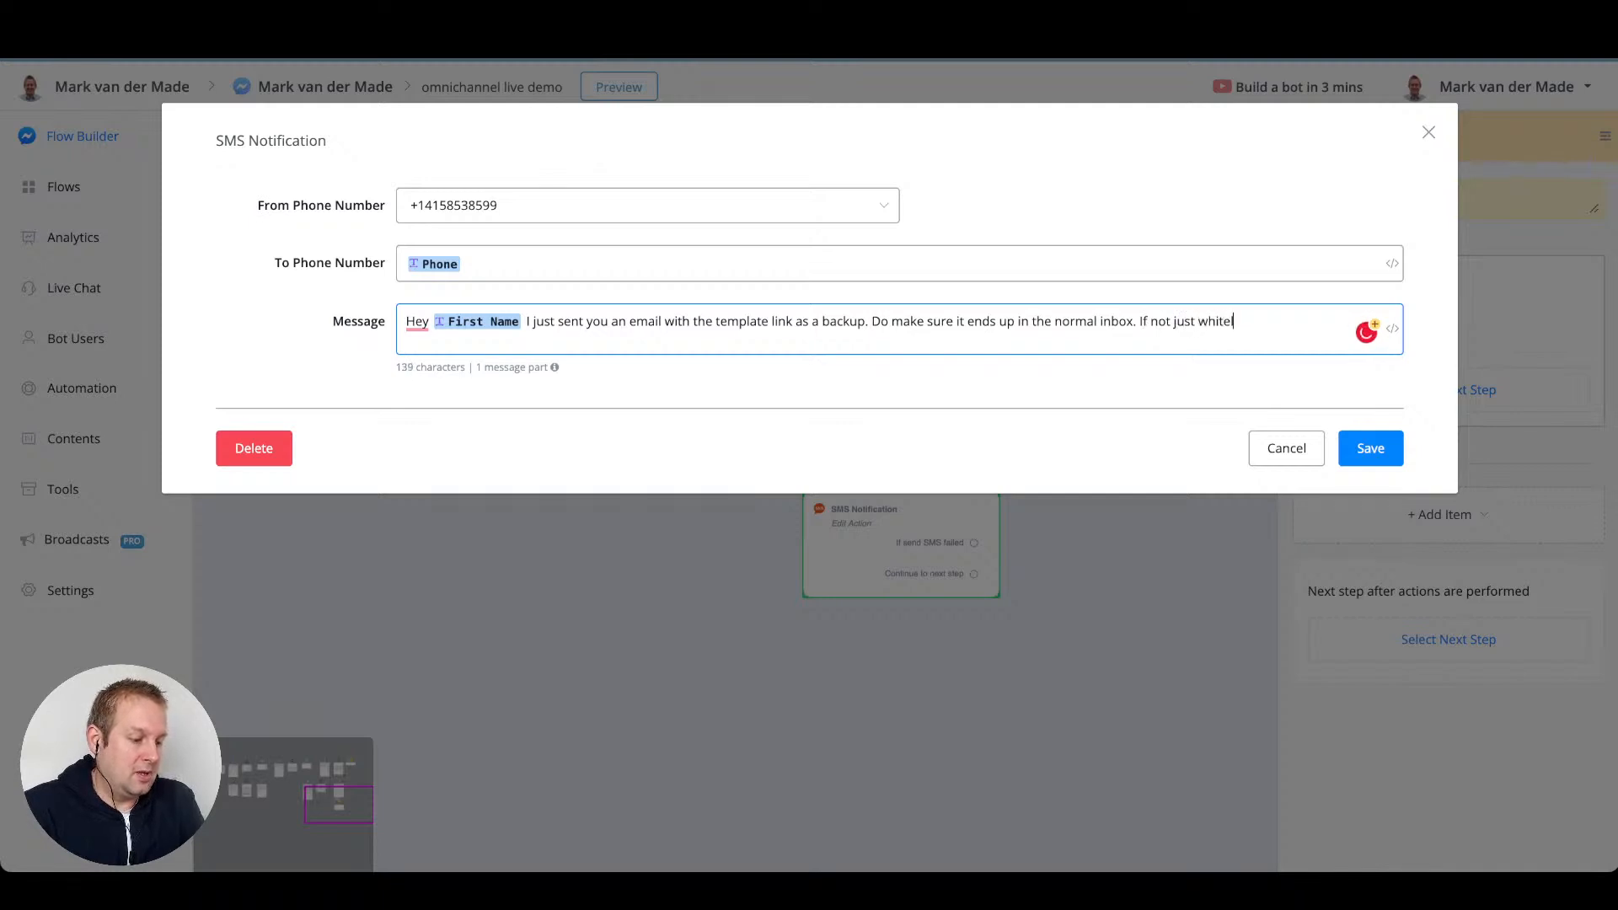
type("ist the")
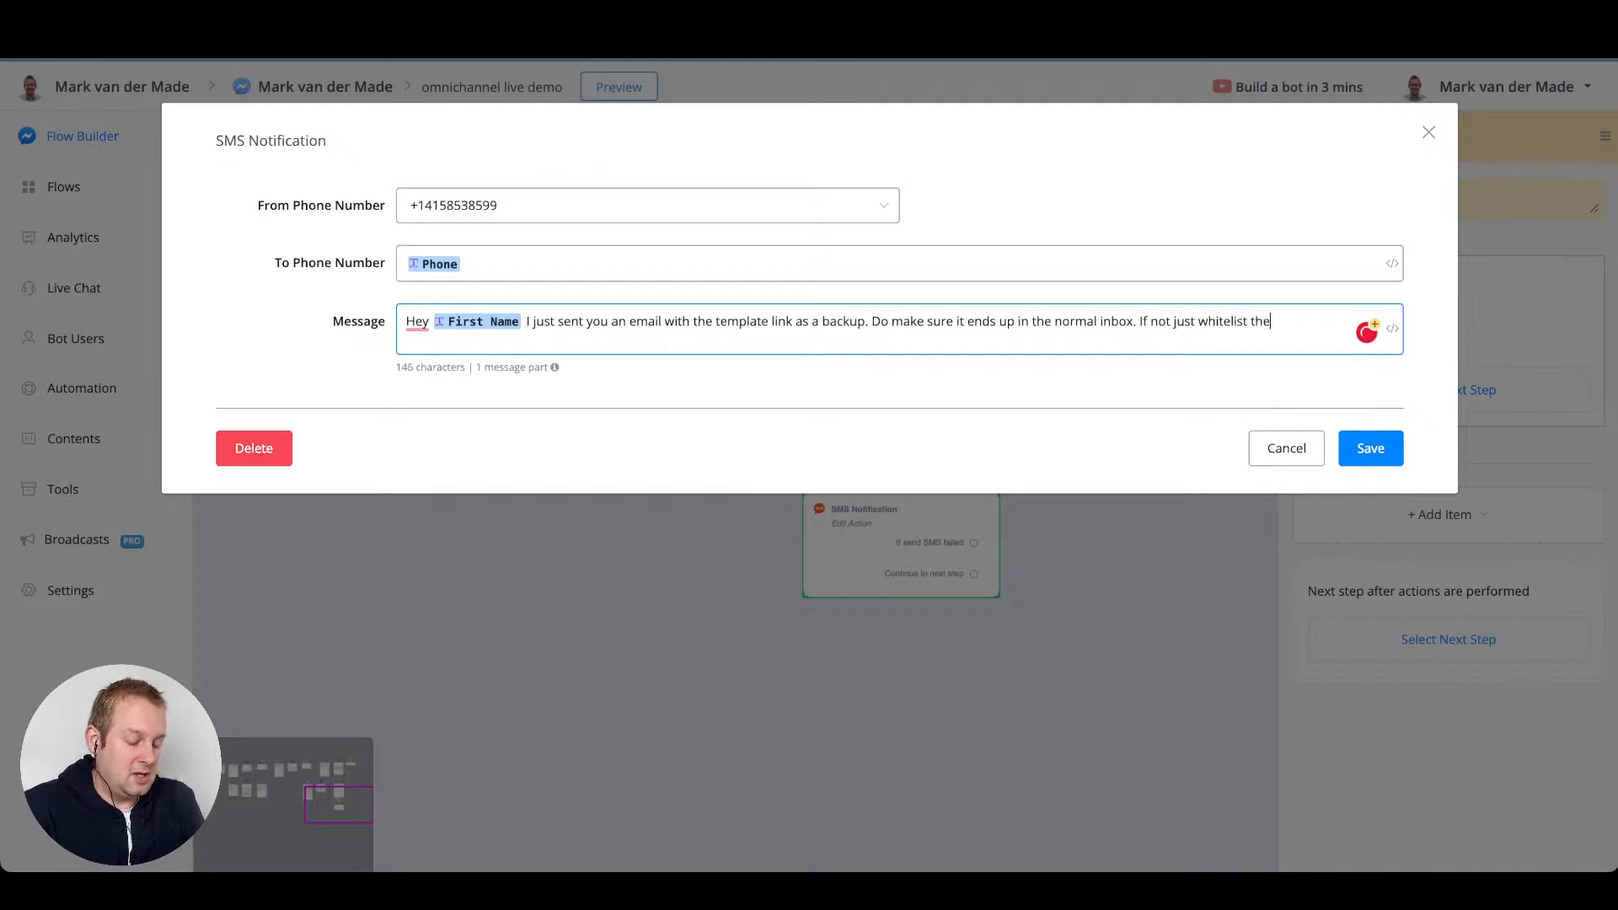
type(" email ")
type("so yo")
key("BackSpace")
key("BackSpace")
key("BackSpace")
type("all fur")
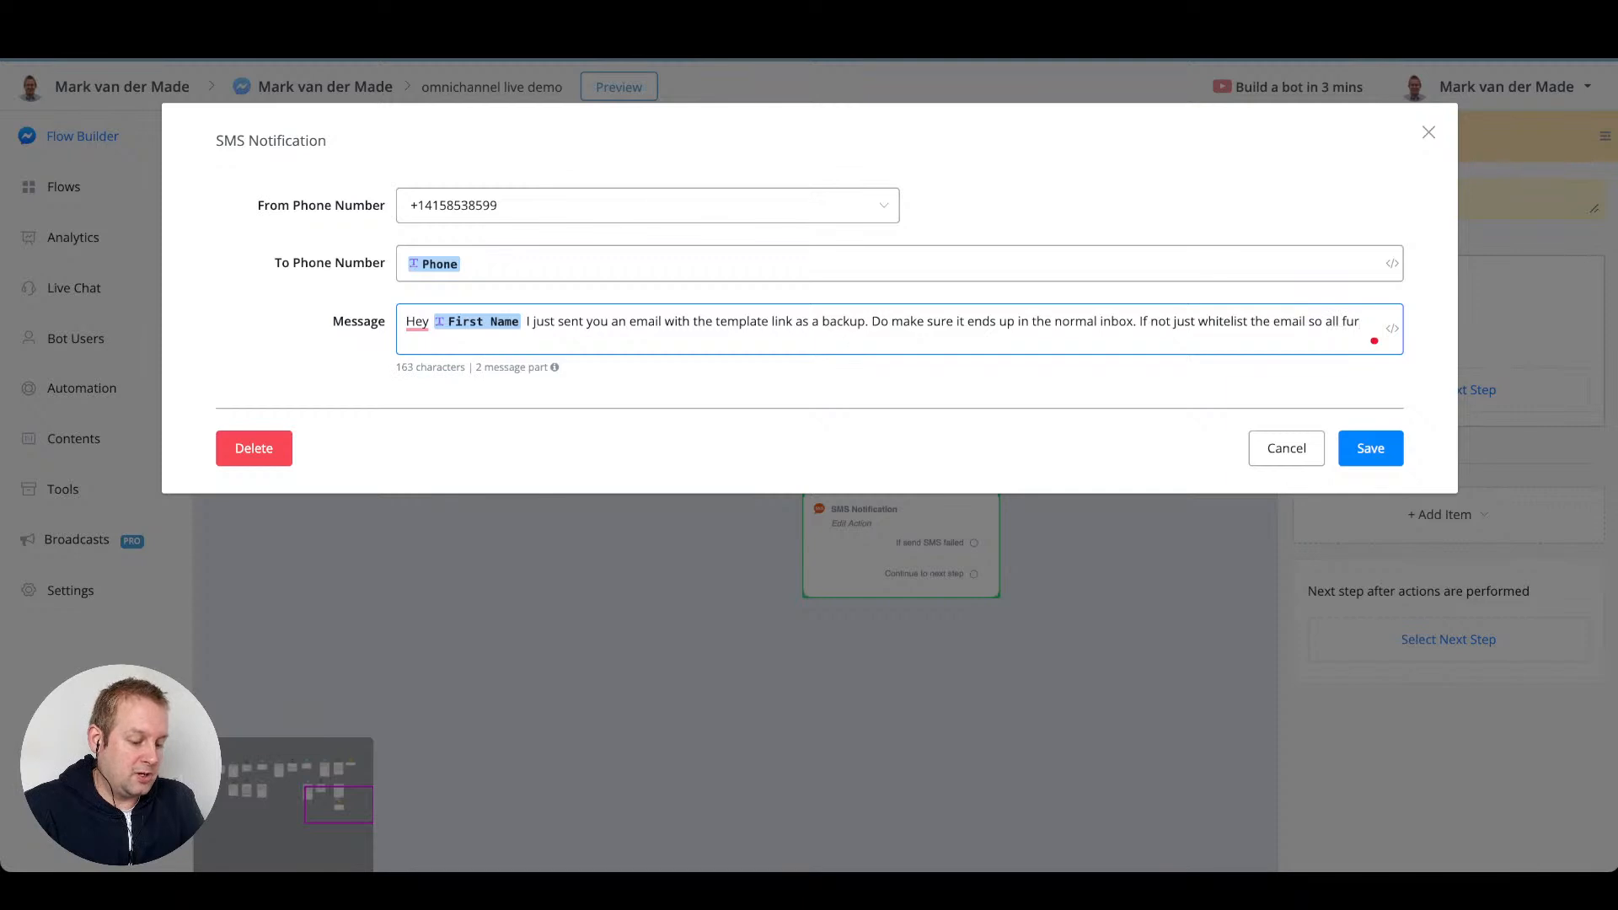
type("re")
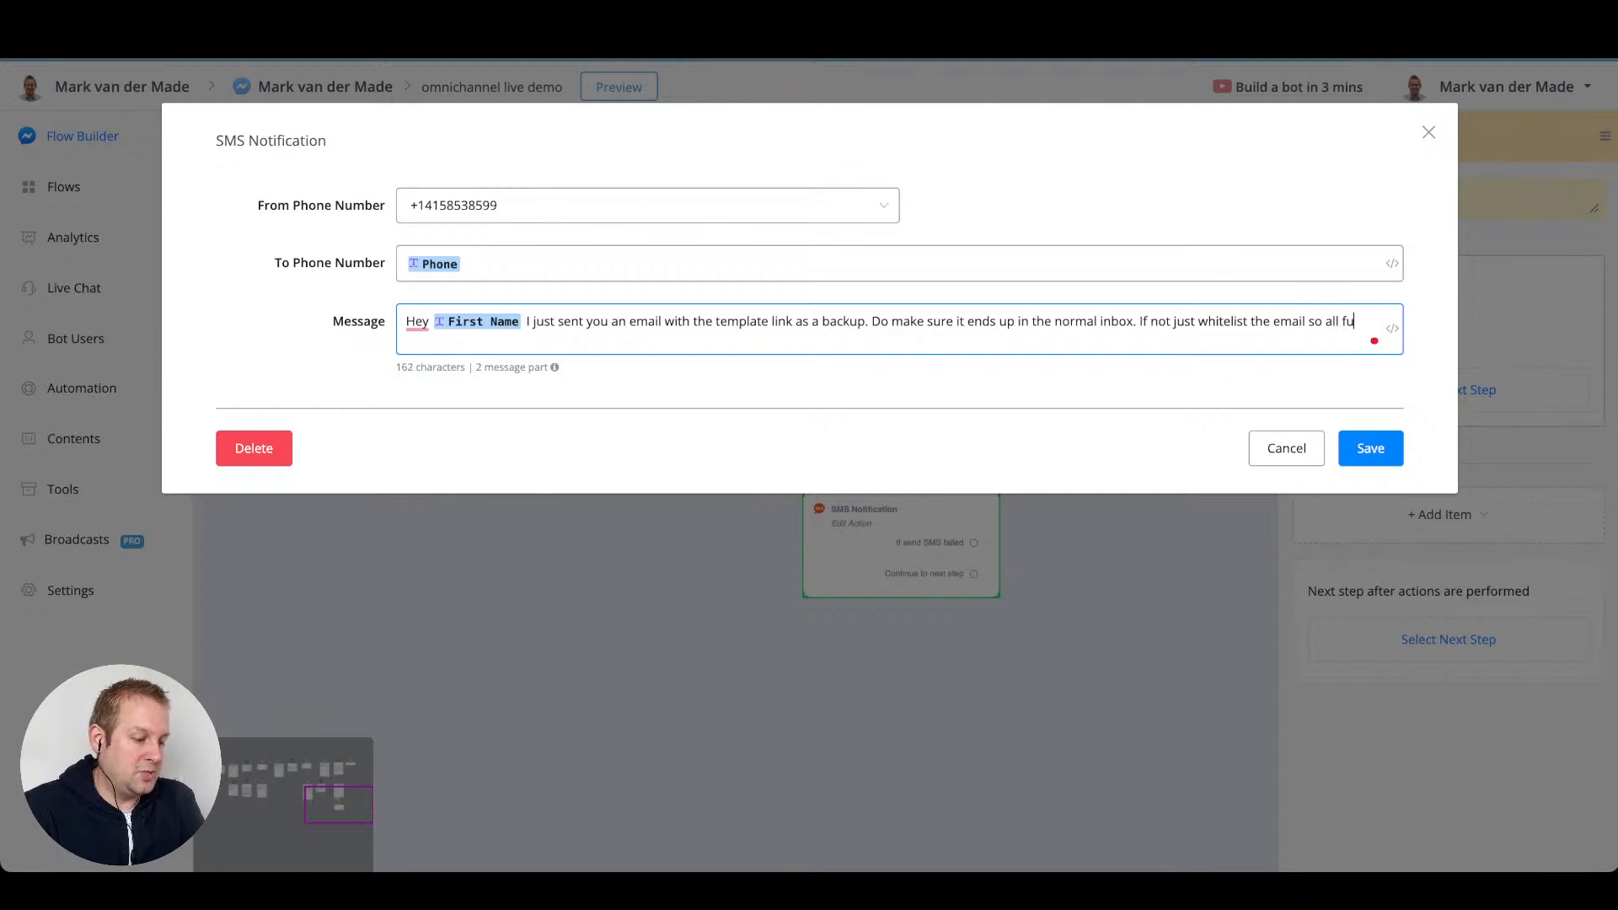
type("ture emails")
type(" will")
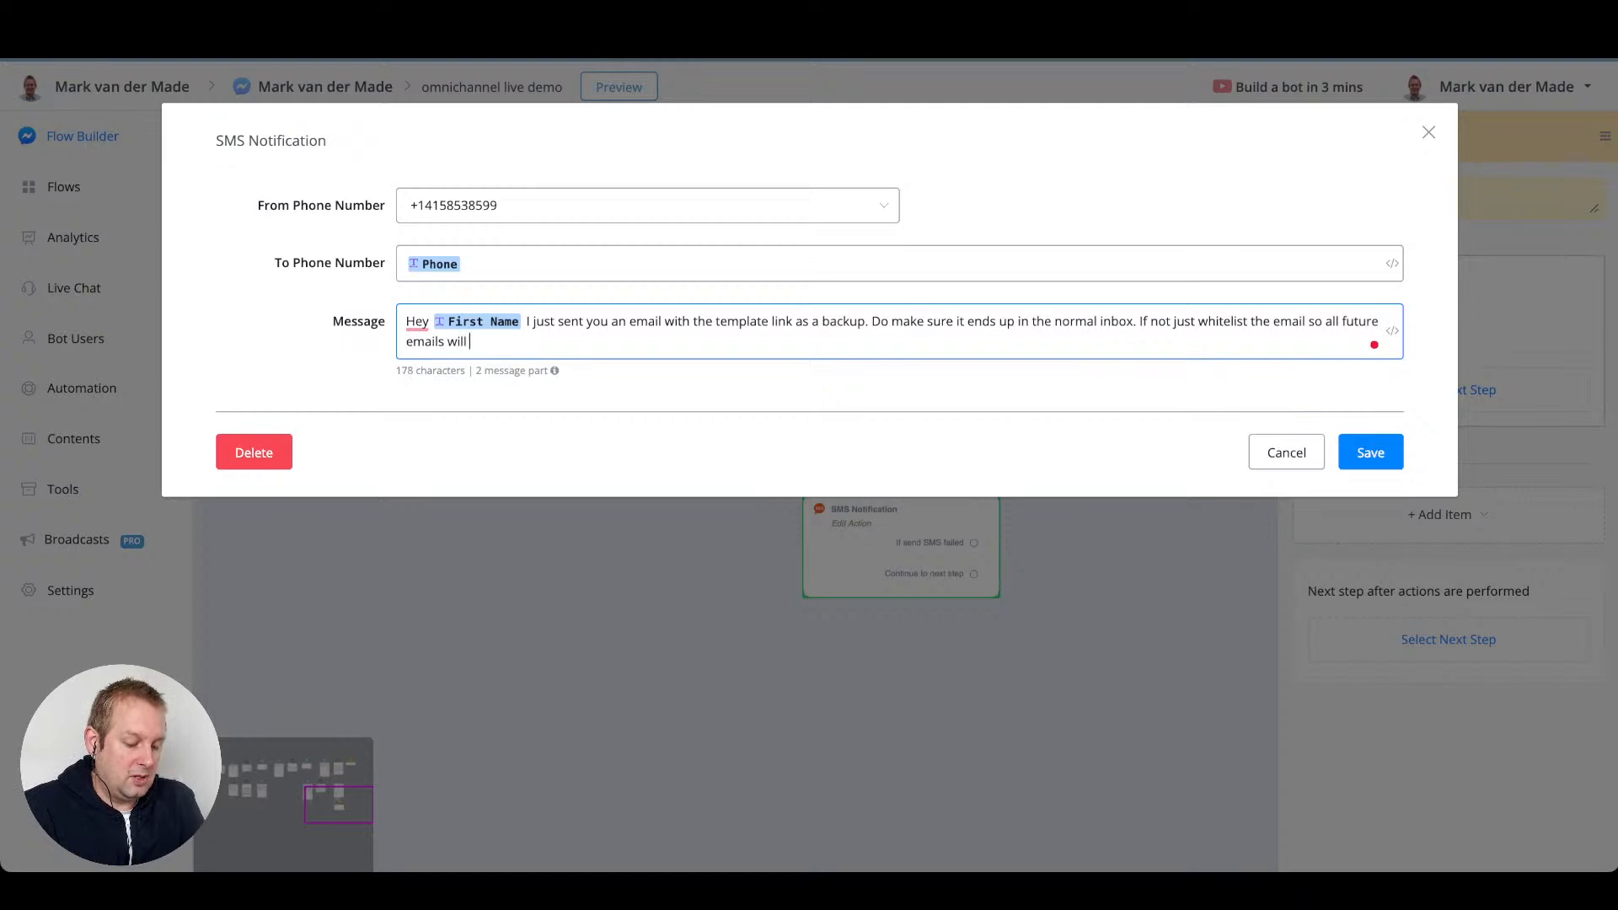
type(" be seen a")
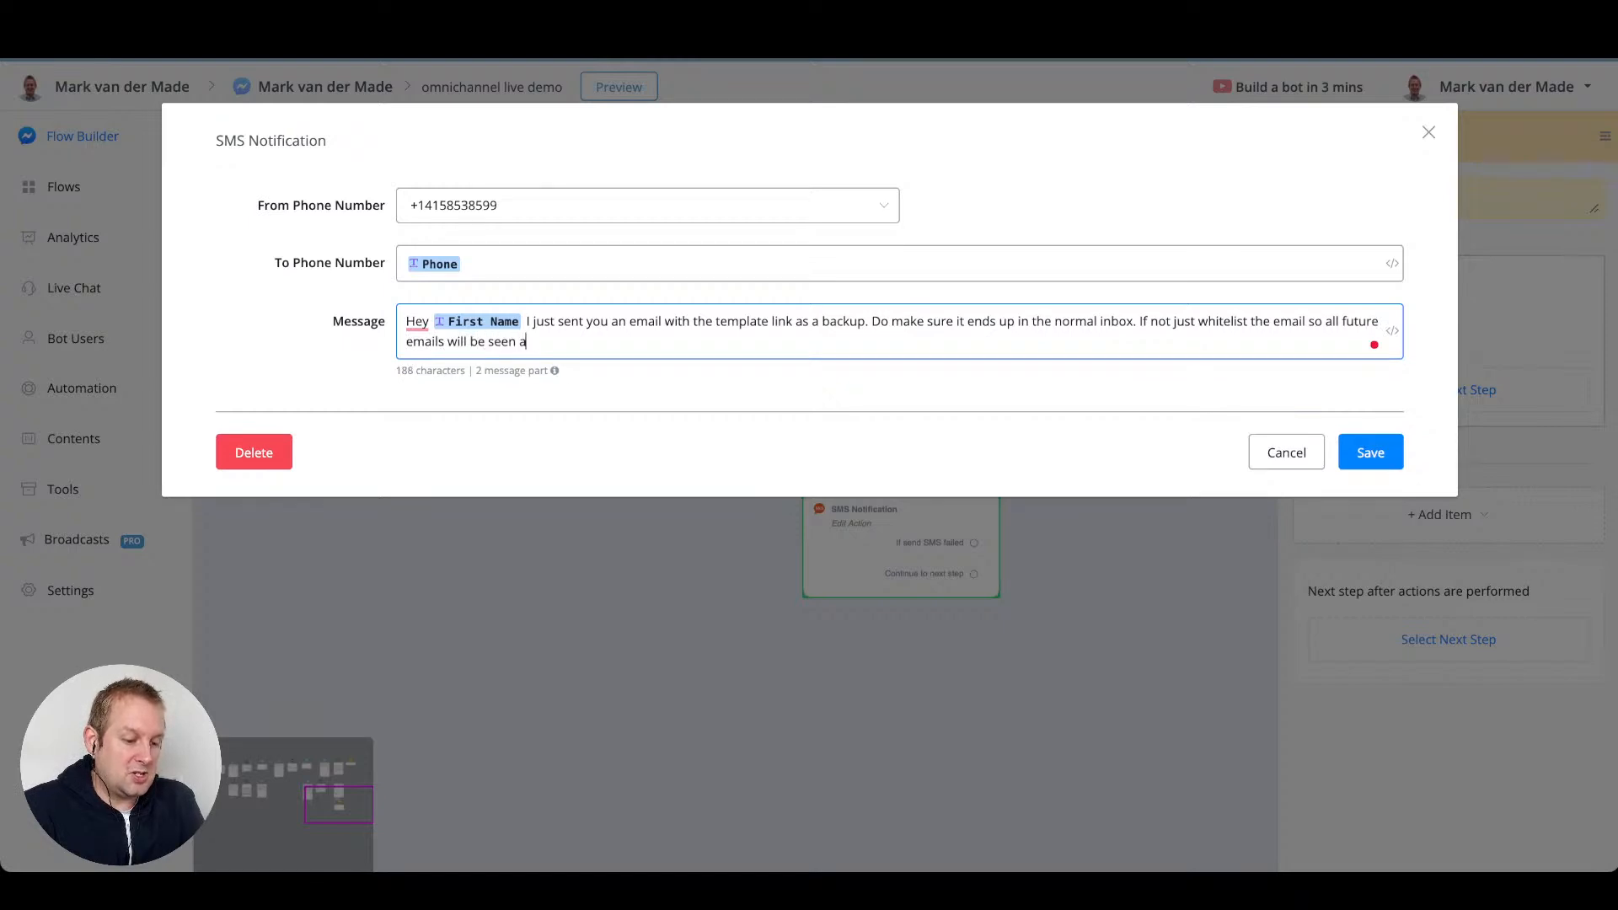
type("s normal")
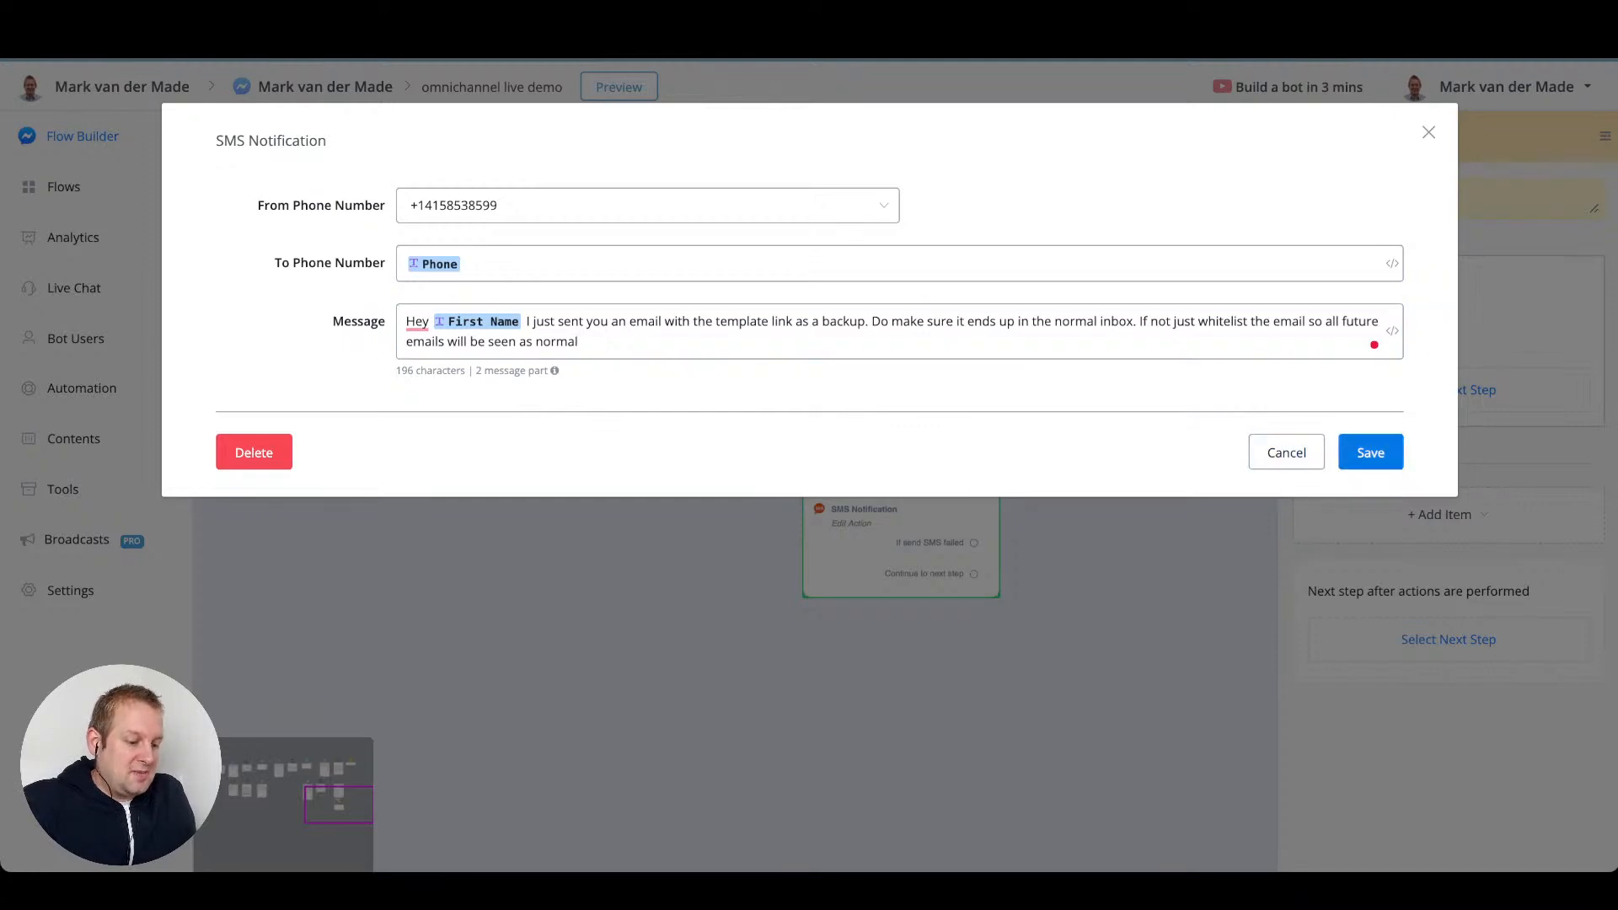
left_click(1370, 453)
- Publish the draft version of the omnichannel live demo flow
scroll(1173, 368, "down", 10)
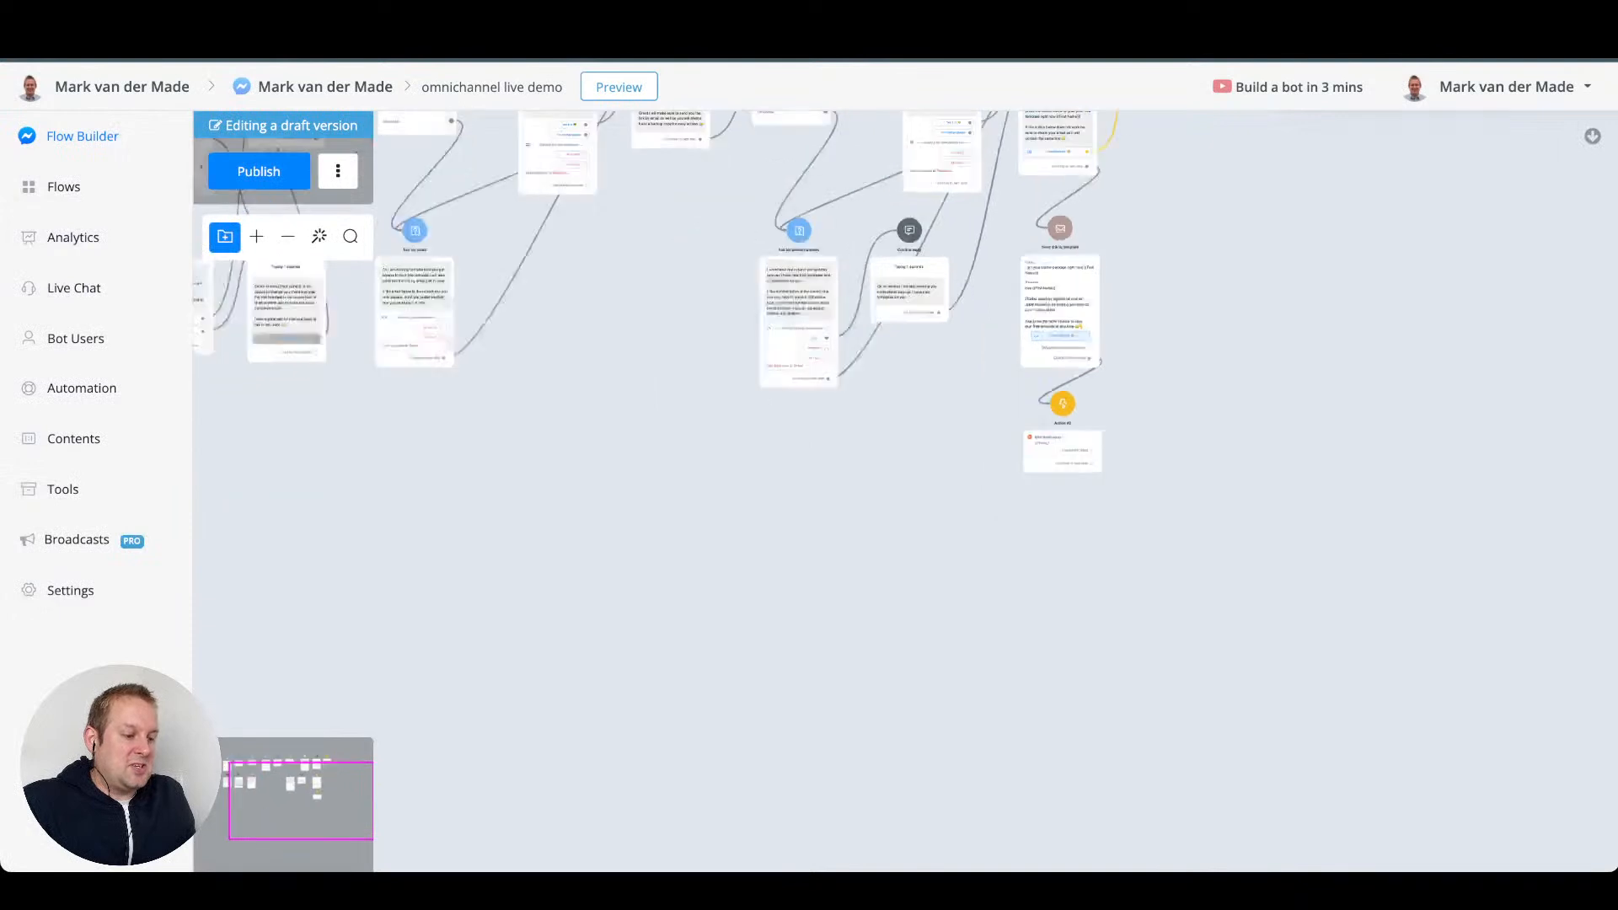
left_click_drag(1173, 367, 1332, 526)
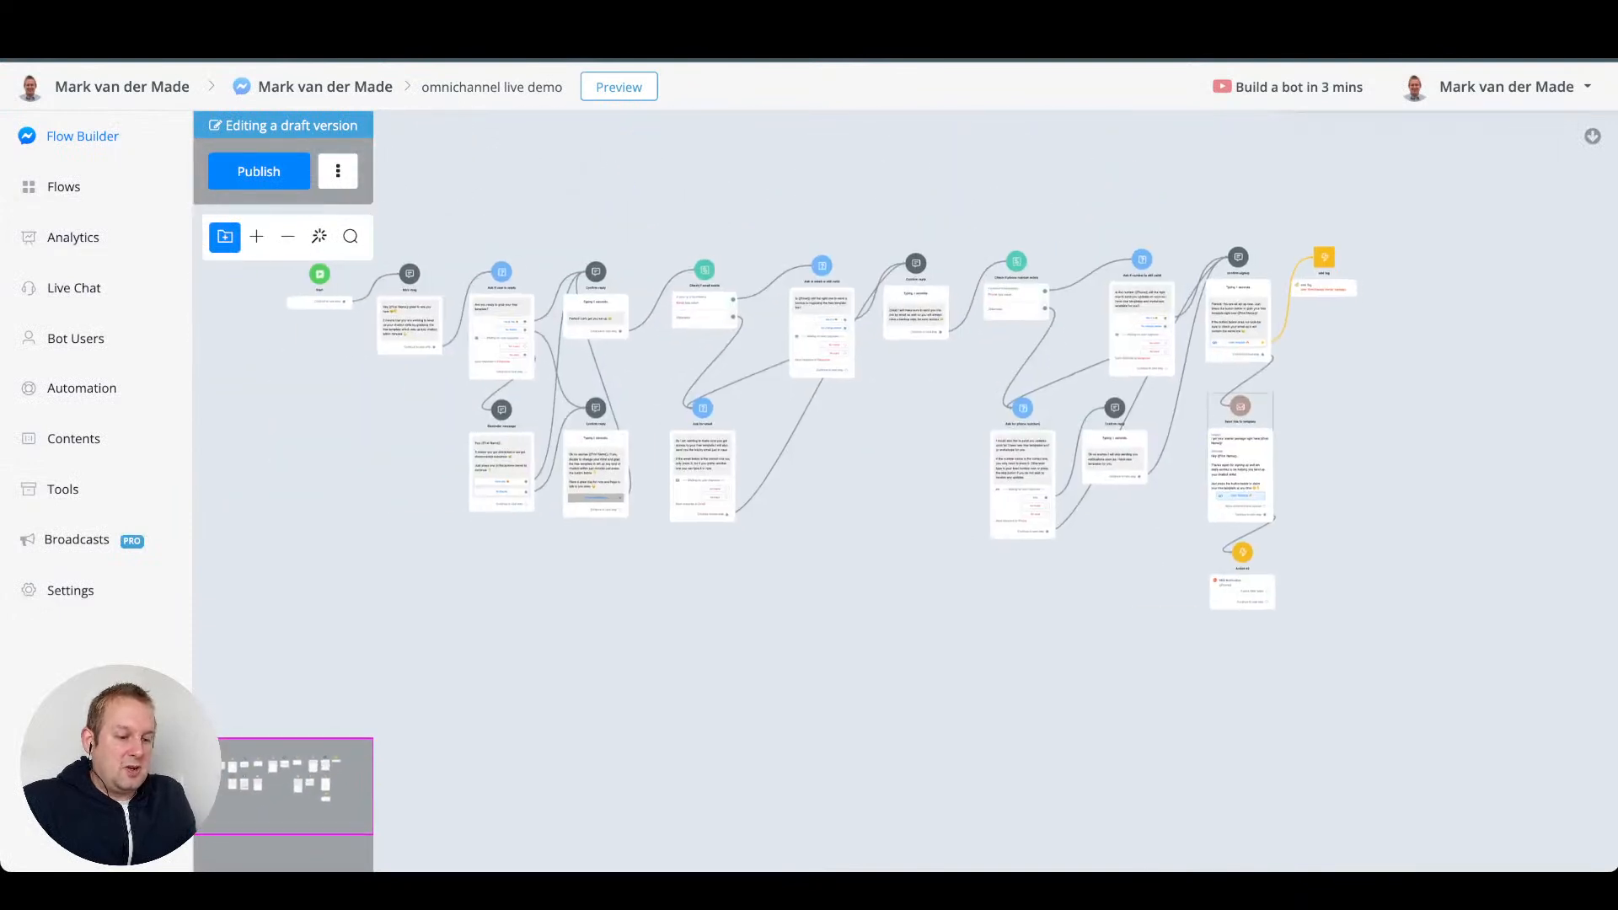
left_click(259, 172)
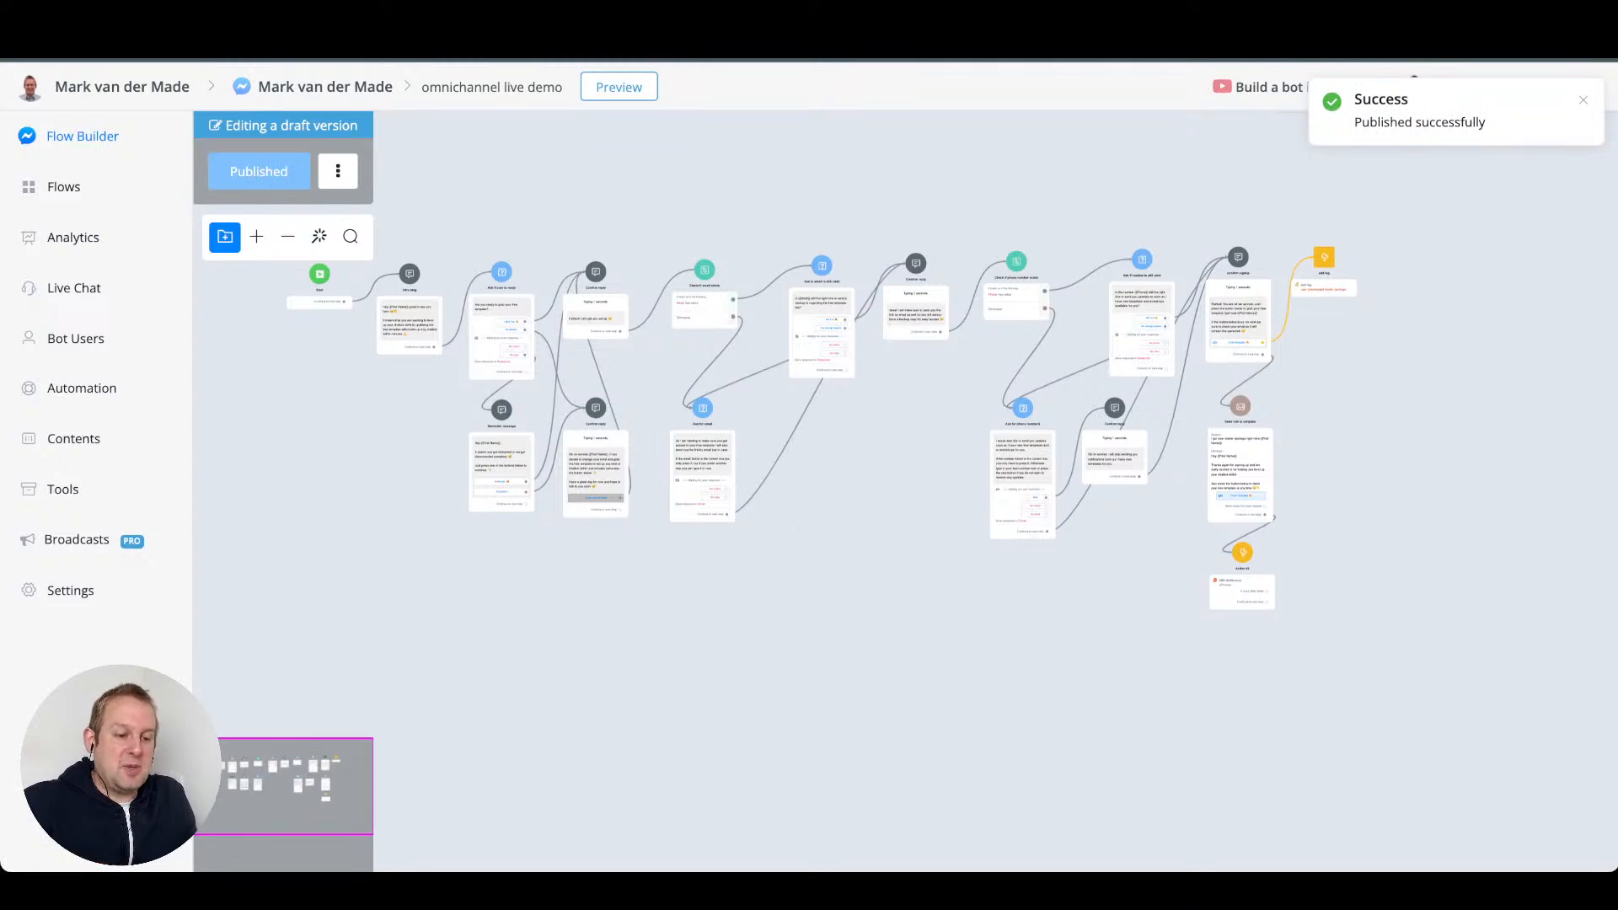
- Switch to Facebook, go to the managed business page and open the Messenger chat with that page
key("ctrl+Tab")
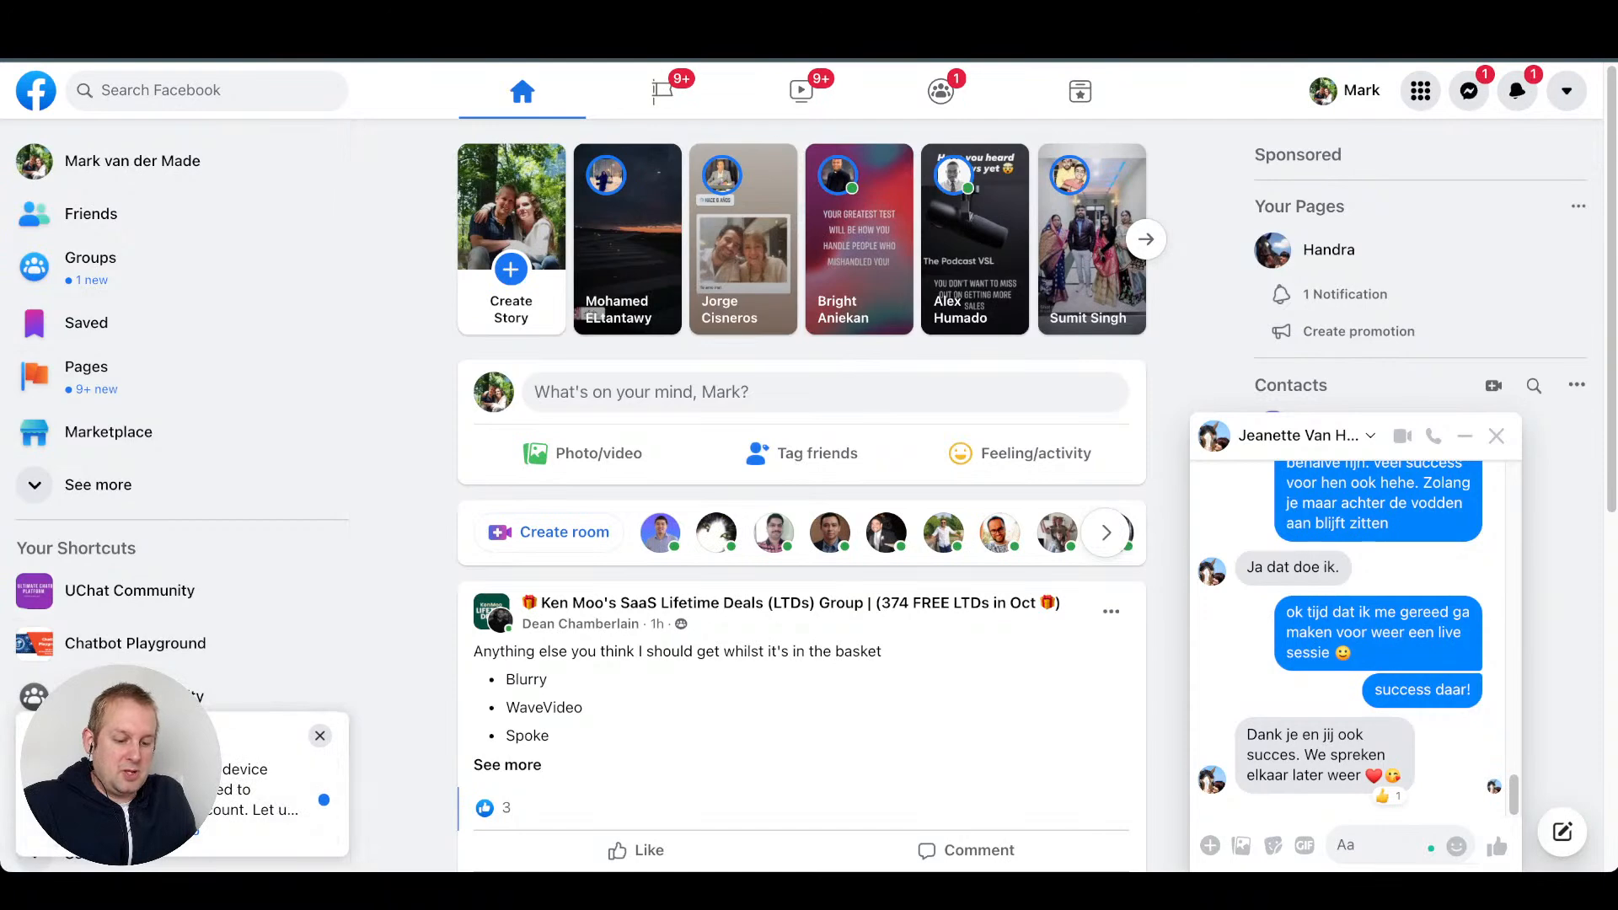
left_click(319, 736)
scroll(319, 742, "down", 1)
left_click(182, 797)
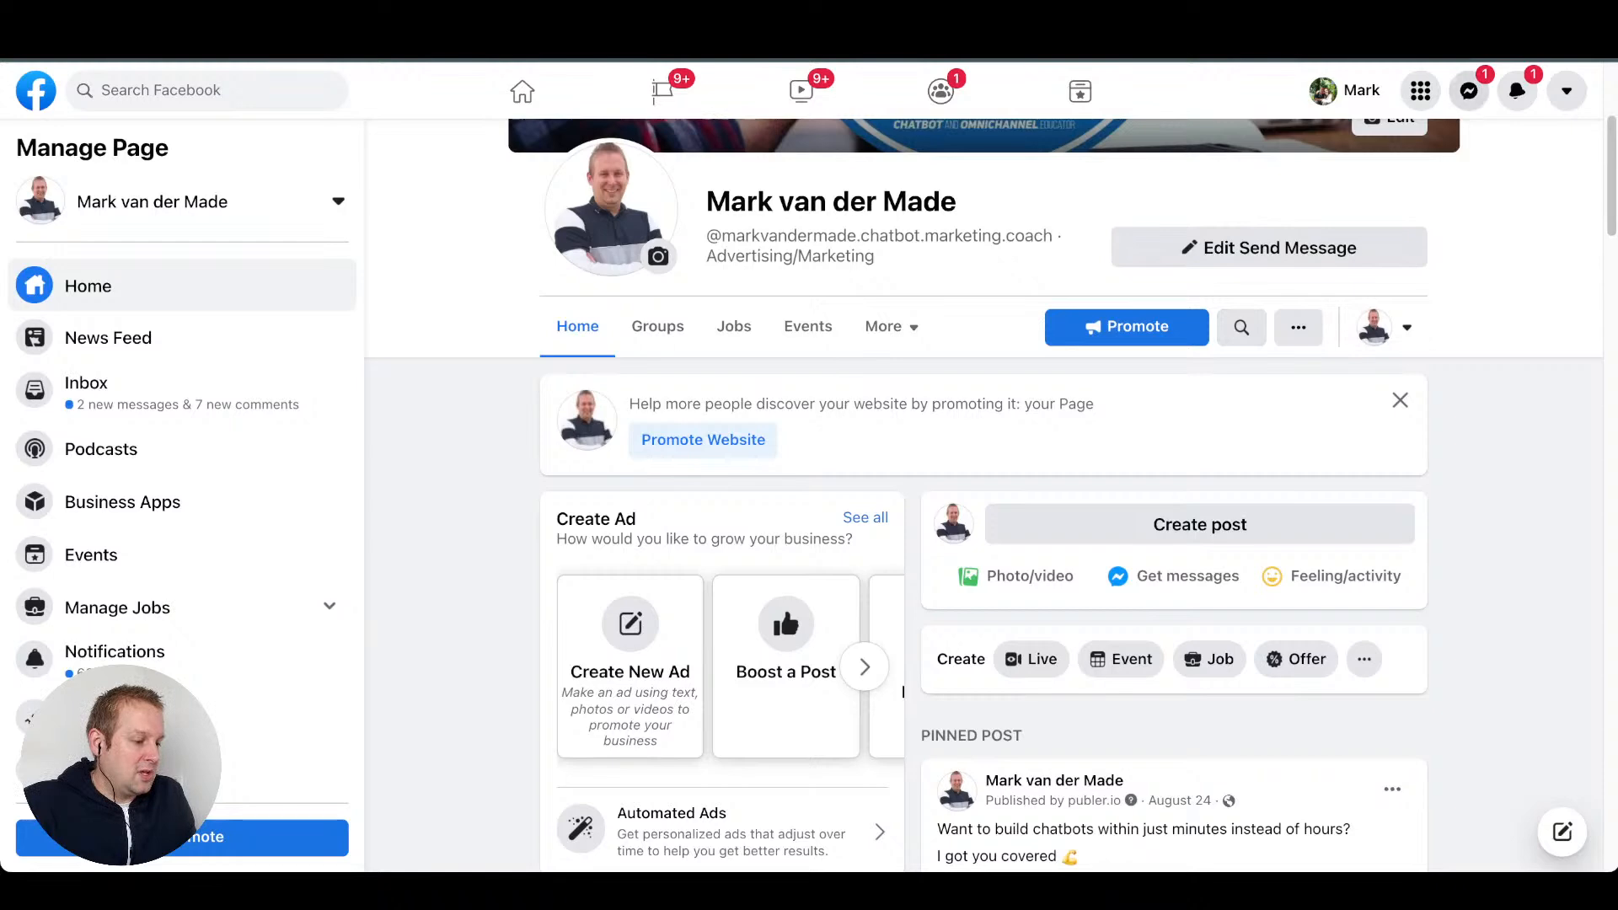
left_click(1468, 90)
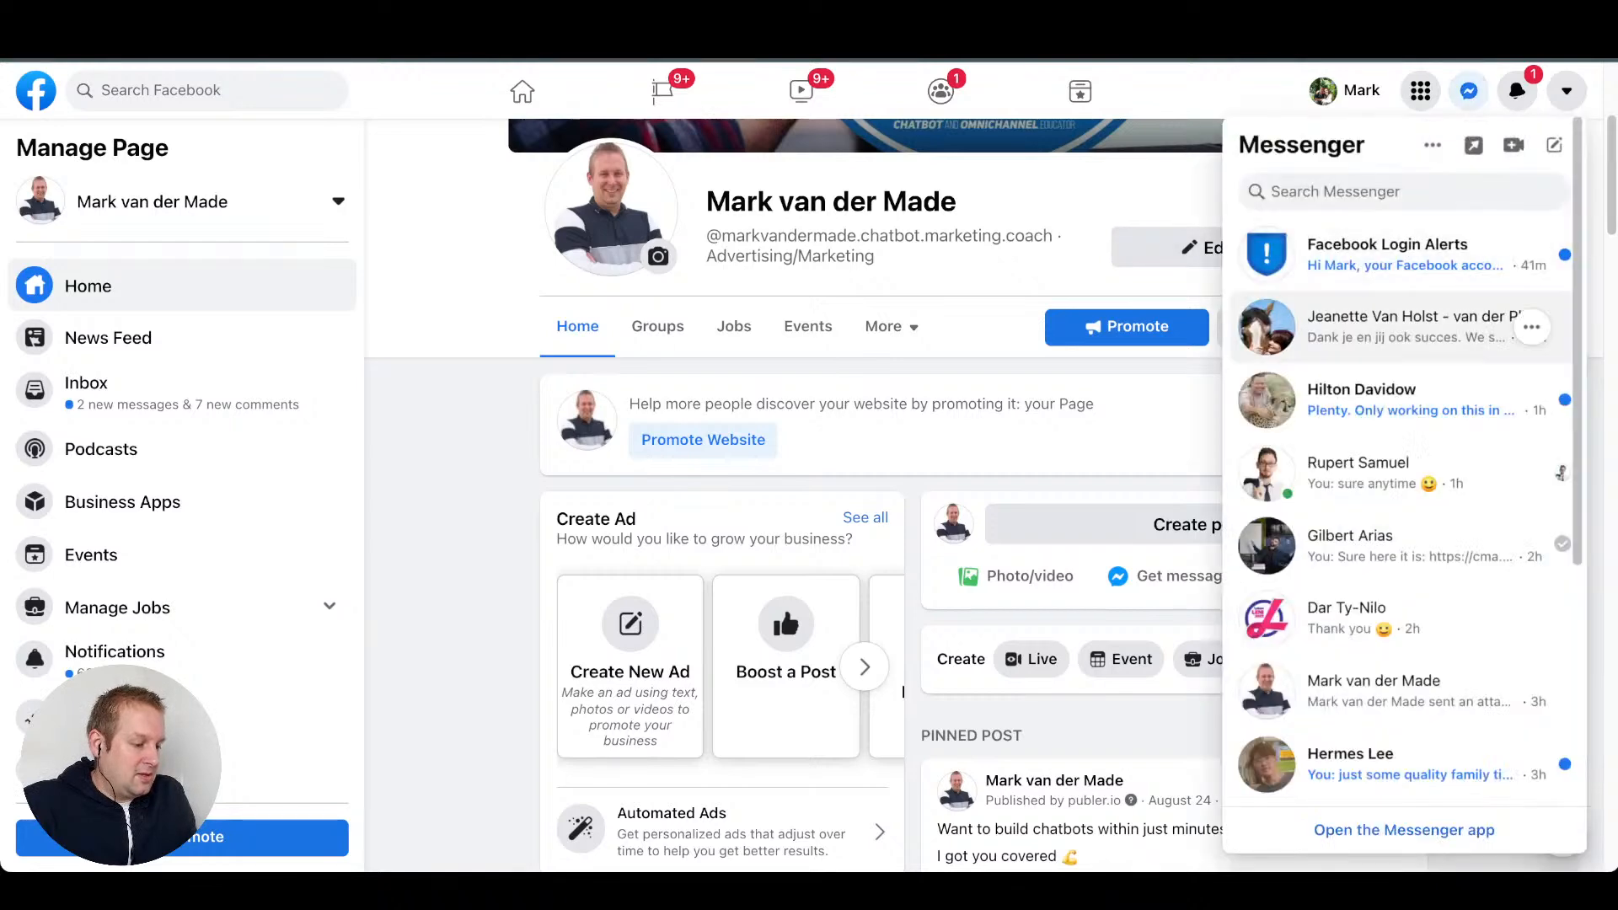
left_click(1391, 690)
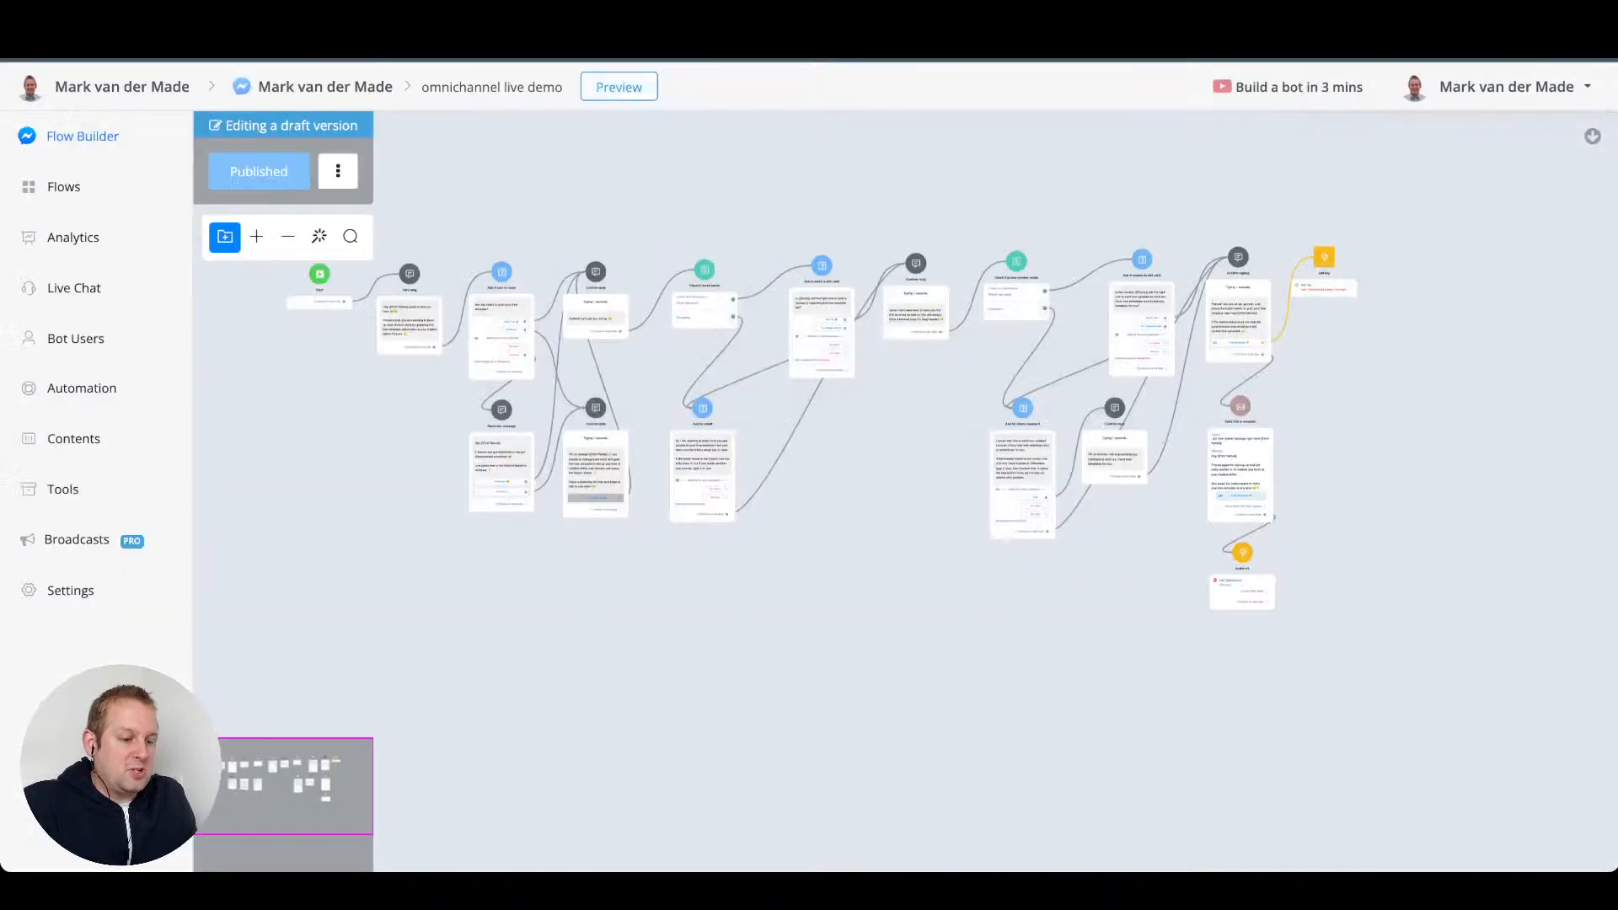
- Send a preview of the flow to Messenger and answer the free template question with "Heck Yes"
left_click(619, 87)
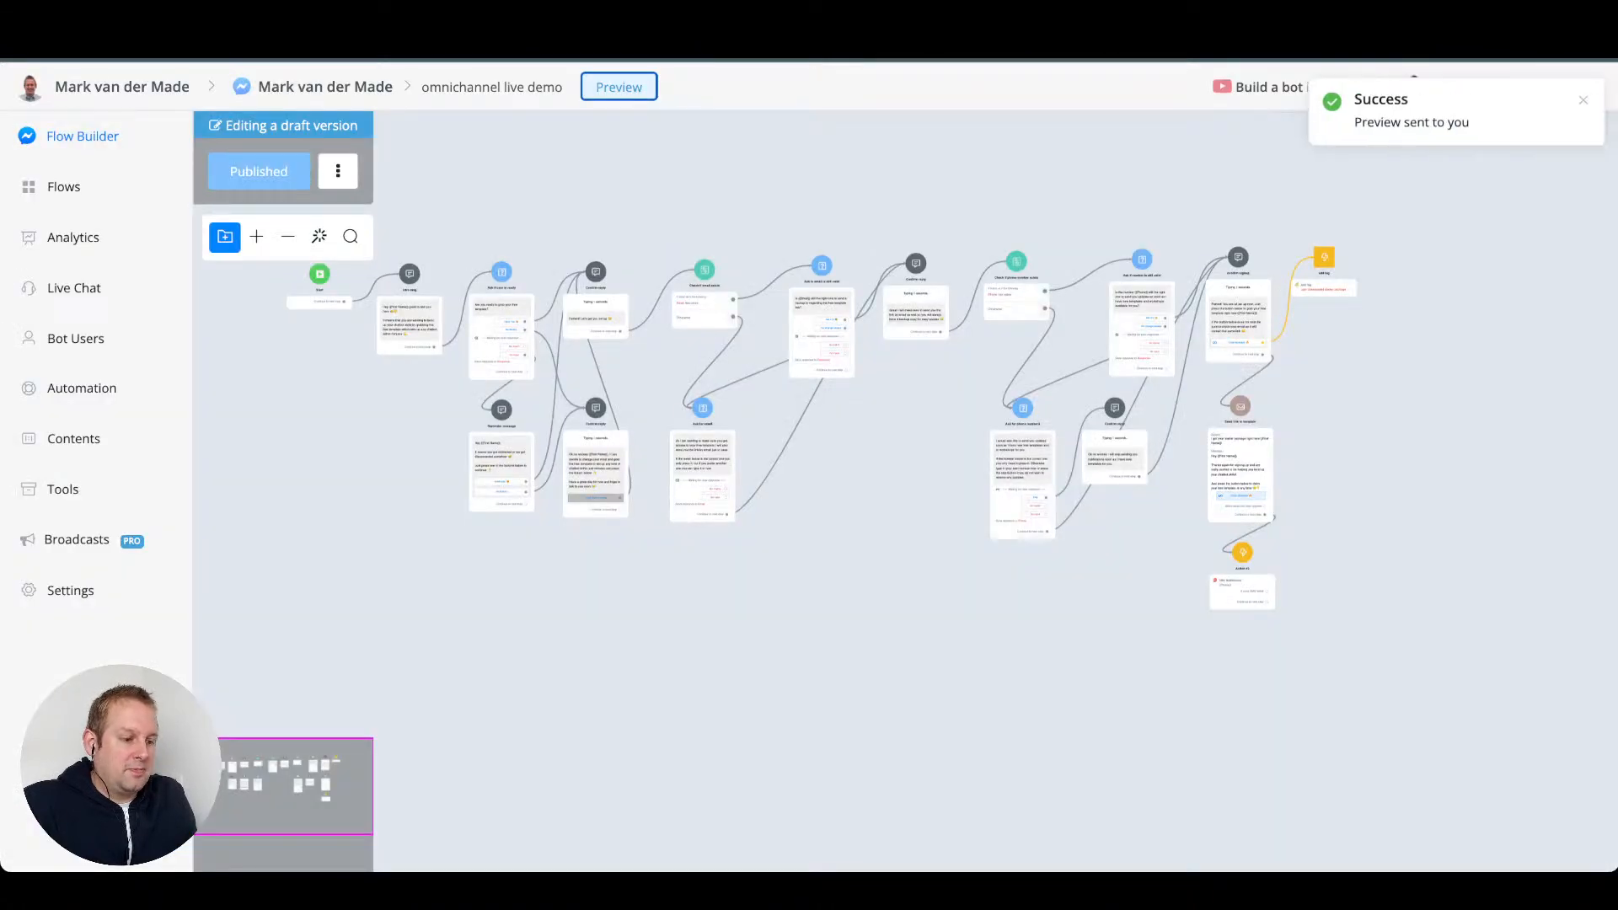
key("ctrl+Tab")
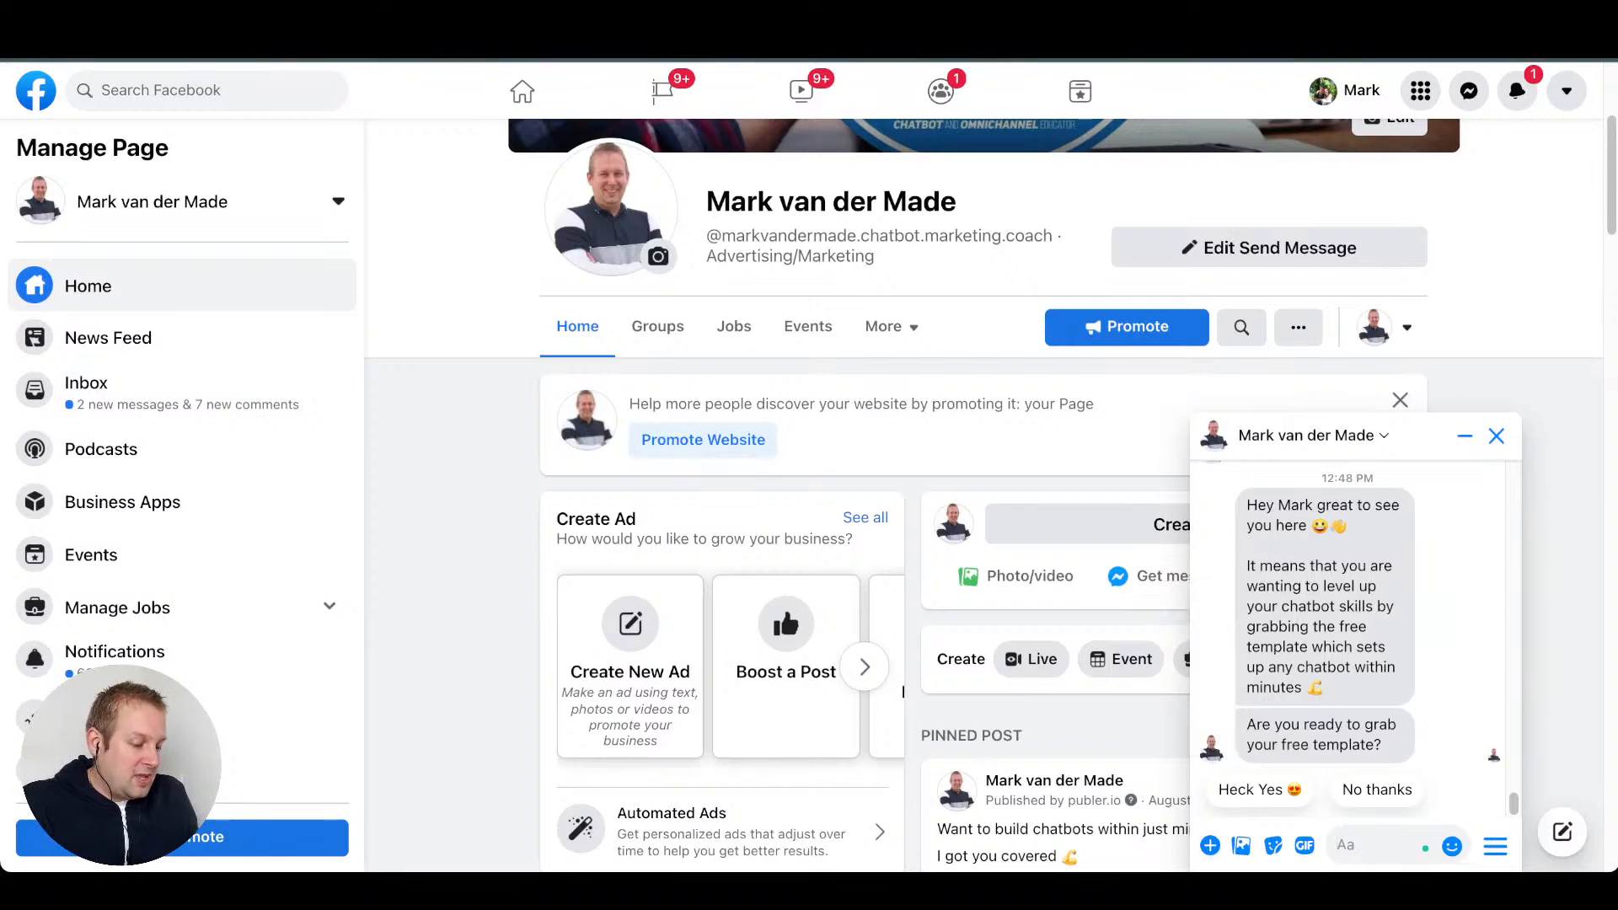
left_click(1259, 790)
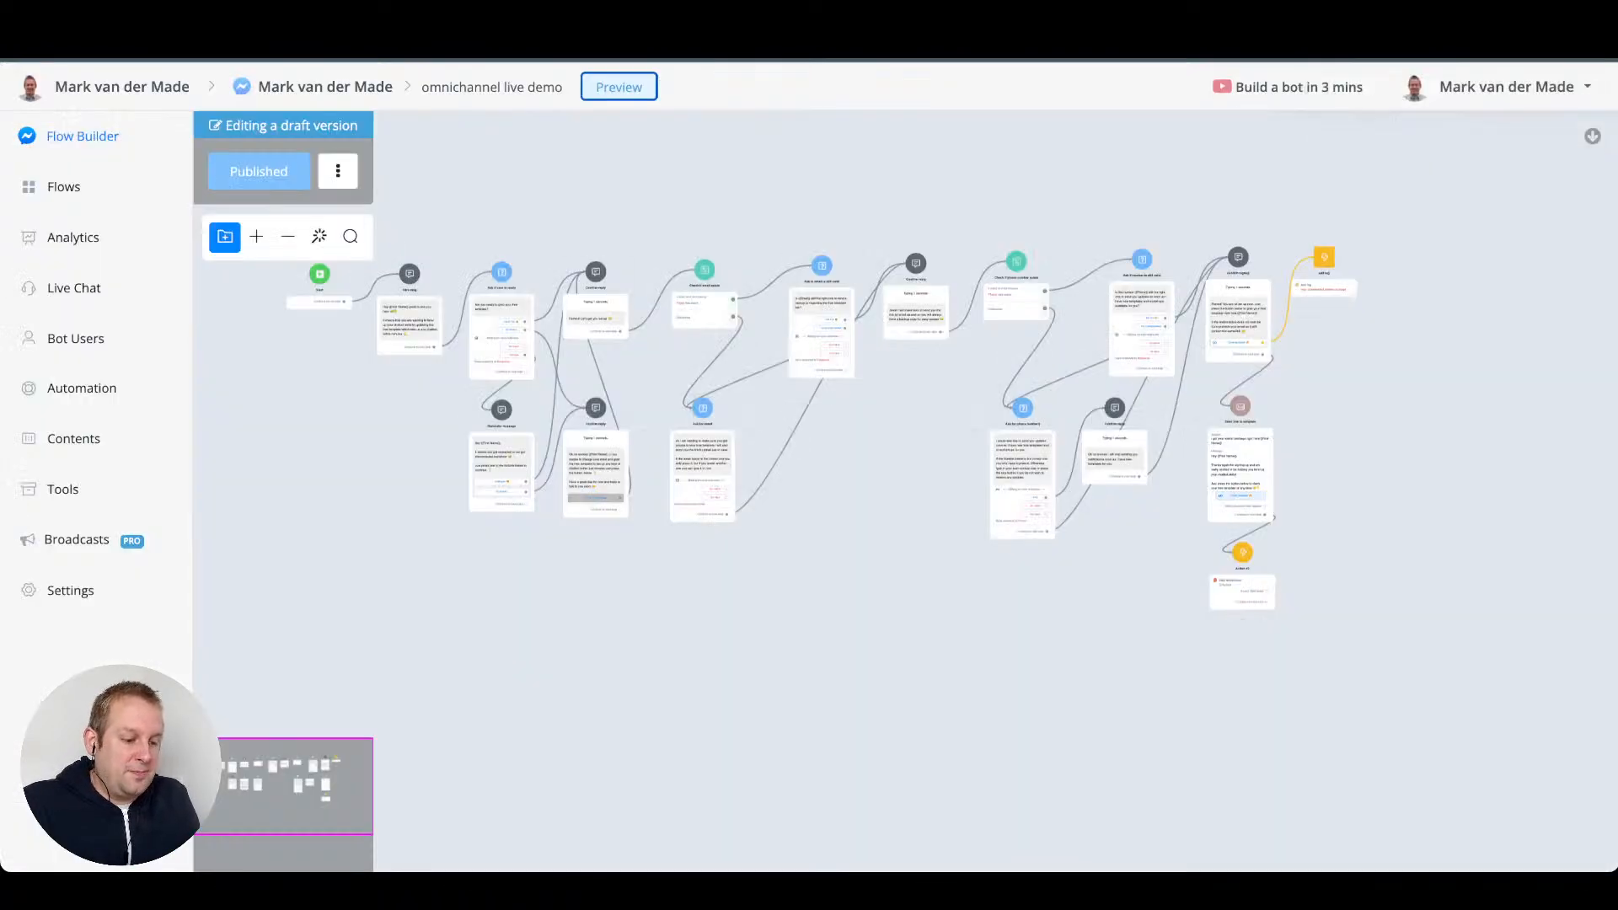
- Reply "Yes it is" in the Messenger chat to confirm the email address for the template link backup
scroll(661, 276, "up", 10)
left_click_drag(662, 276, 625, 182)
scroll(824, 201, "down", 3)
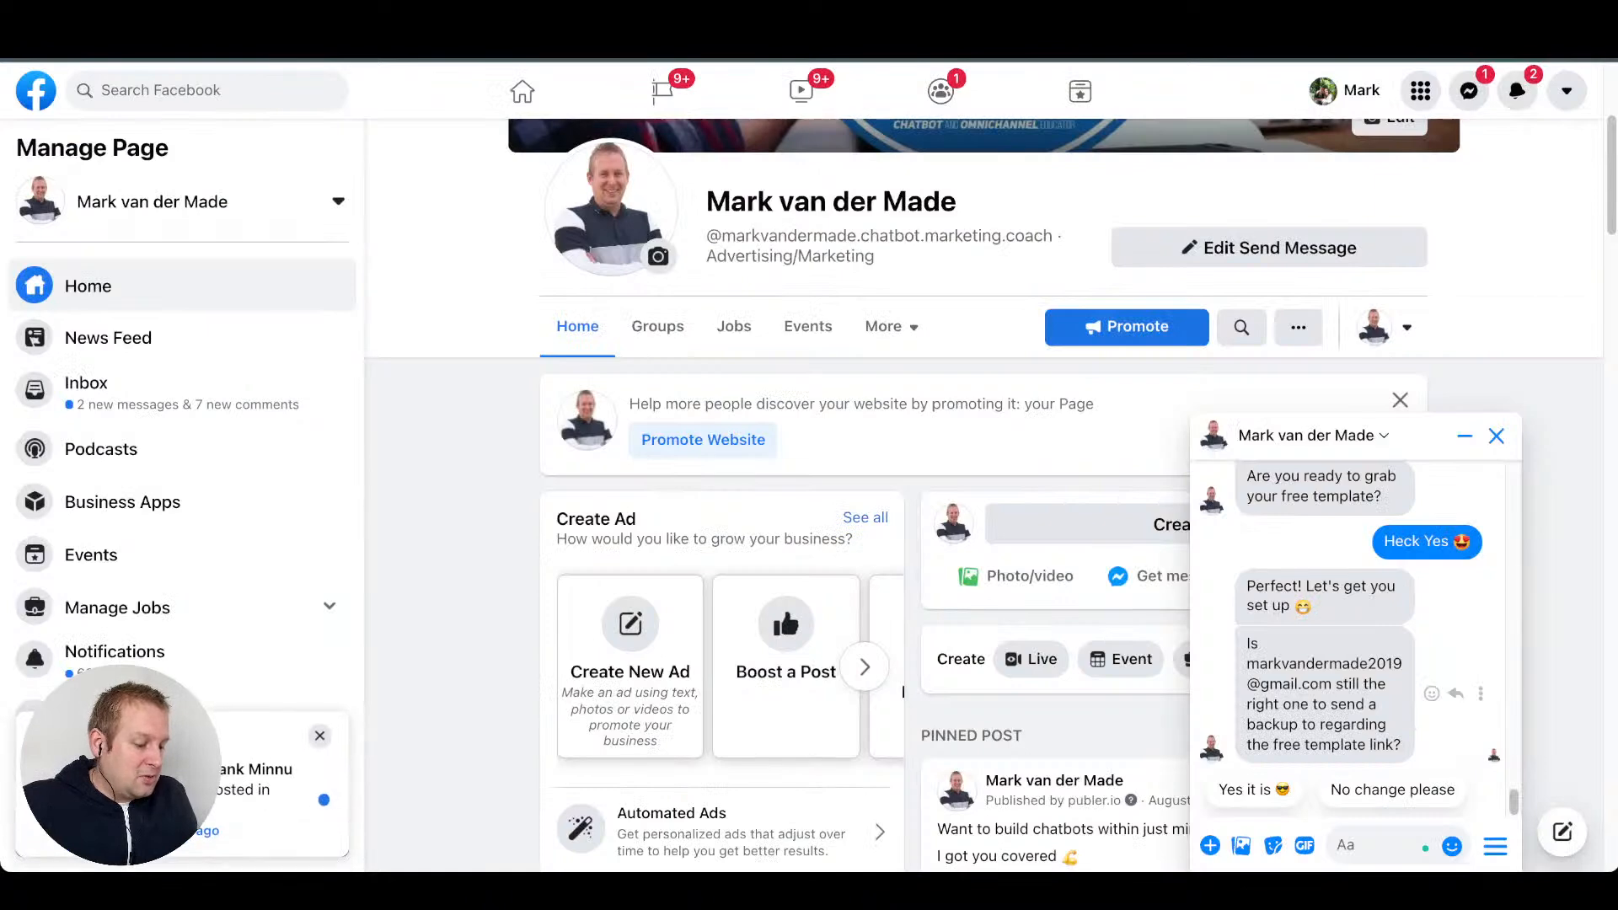
left_click(1253, 789)
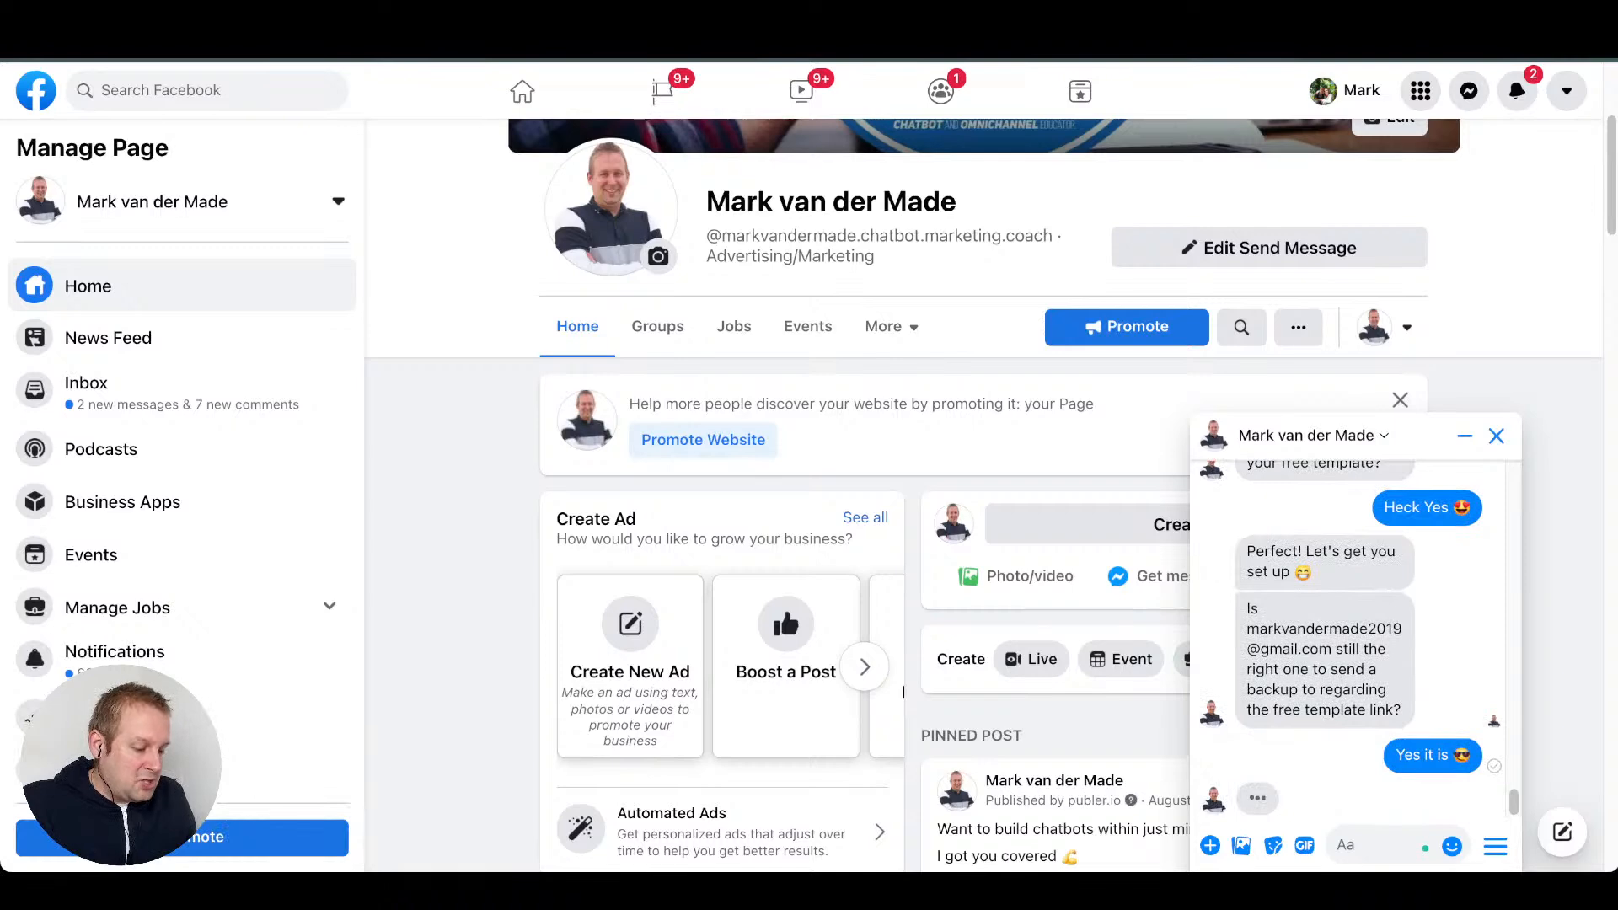
scroll(1325, 529, "up", 1)
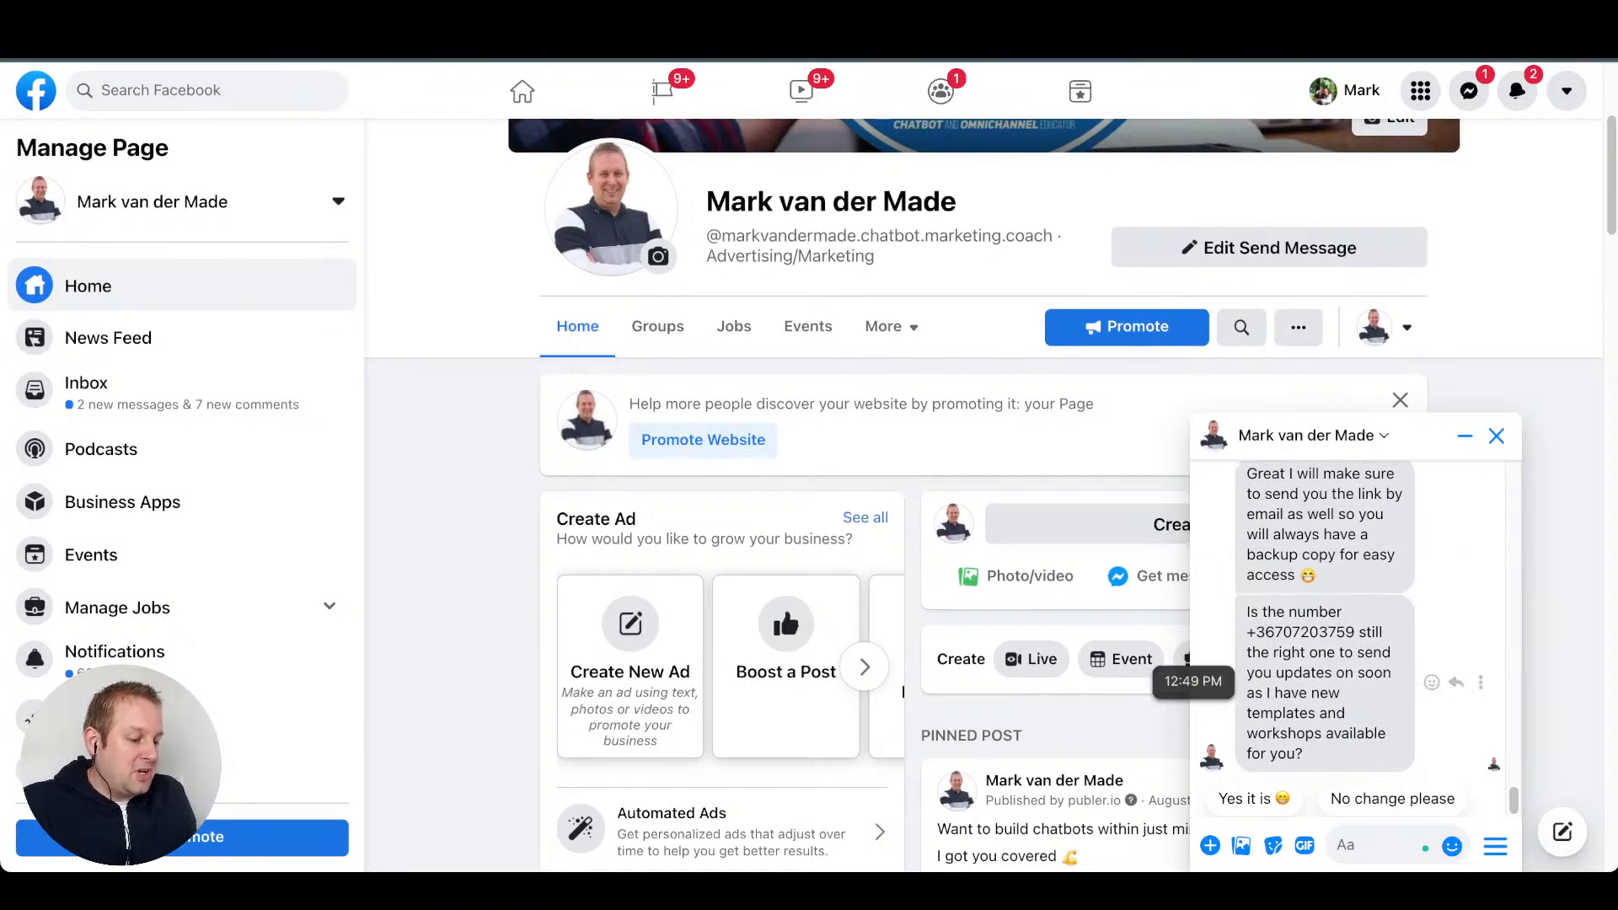
scroll(1348, 616, "down", 1)
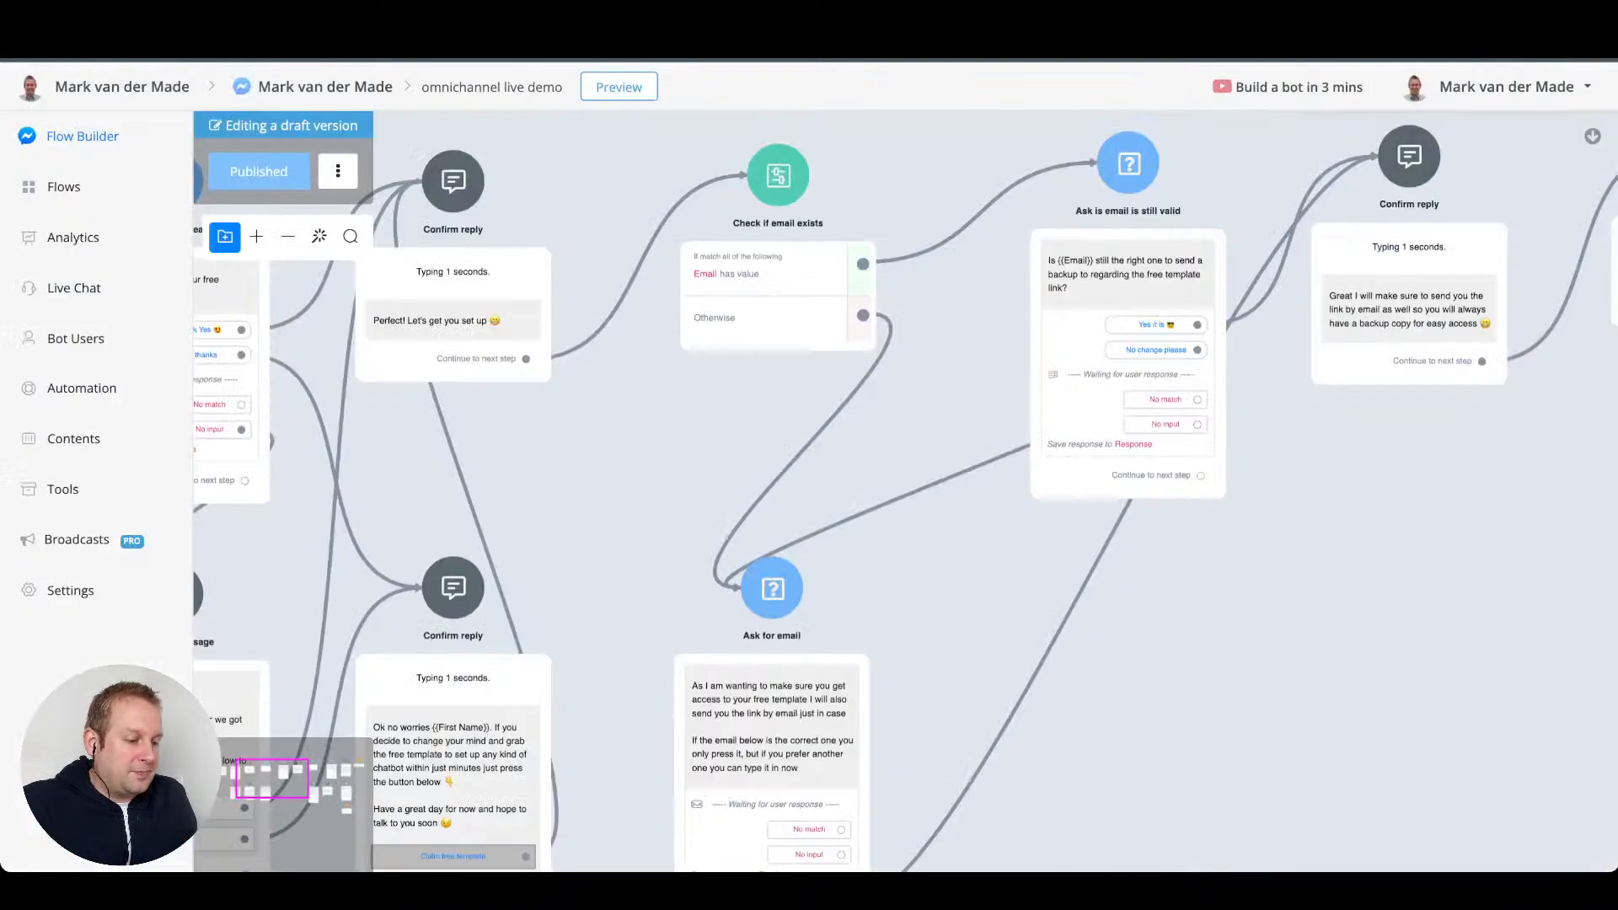
- Examine the "Check if phone number exists" condition and the "Ask if number is still valid" question in the flow
scroll(918, 173, "down", 5)
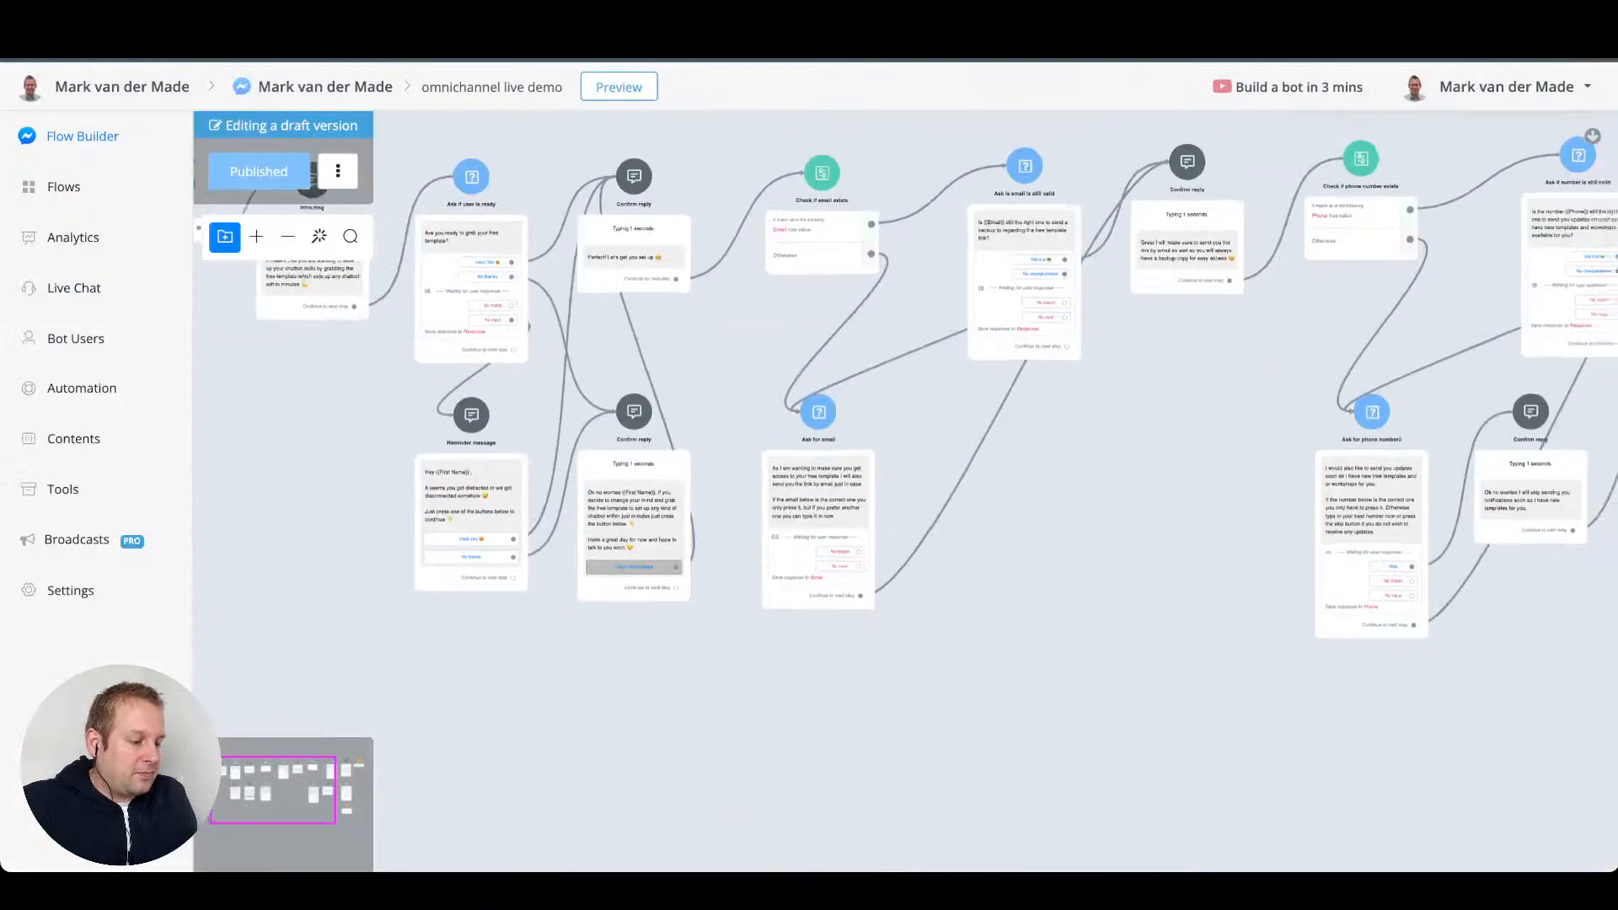
left_click_drag(1235, 270, 762, 252)
scroll(758, 251, "up", 8)
left_click_drag(969, 363, 621, 496)
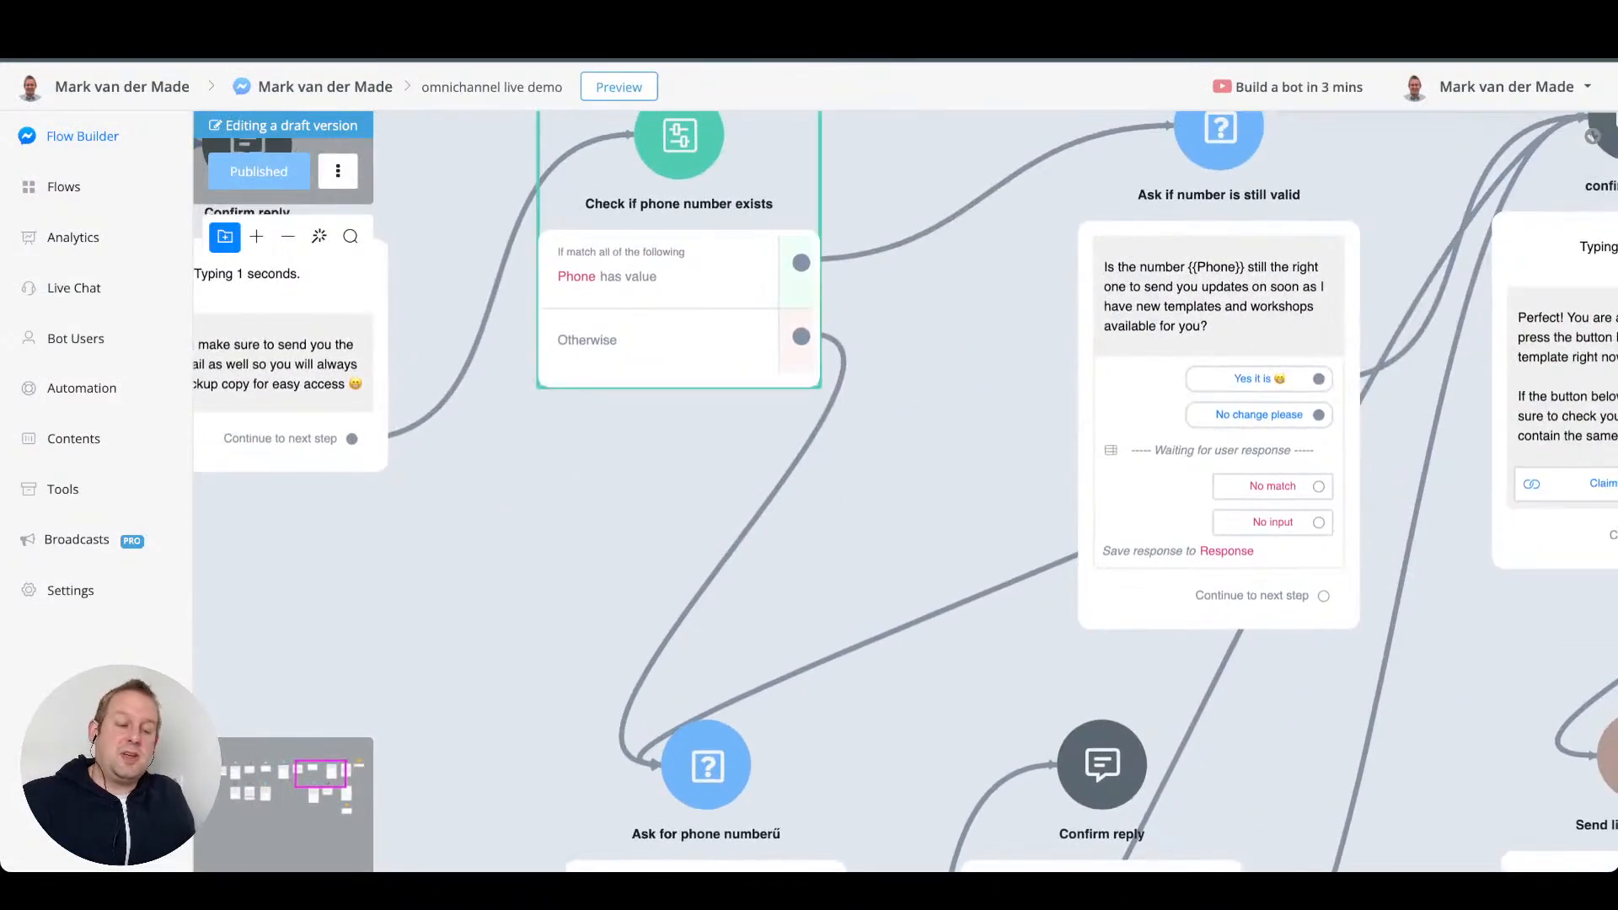
scroll(618, 371, "down", 5)
scroll(673, 314, "up", 5)
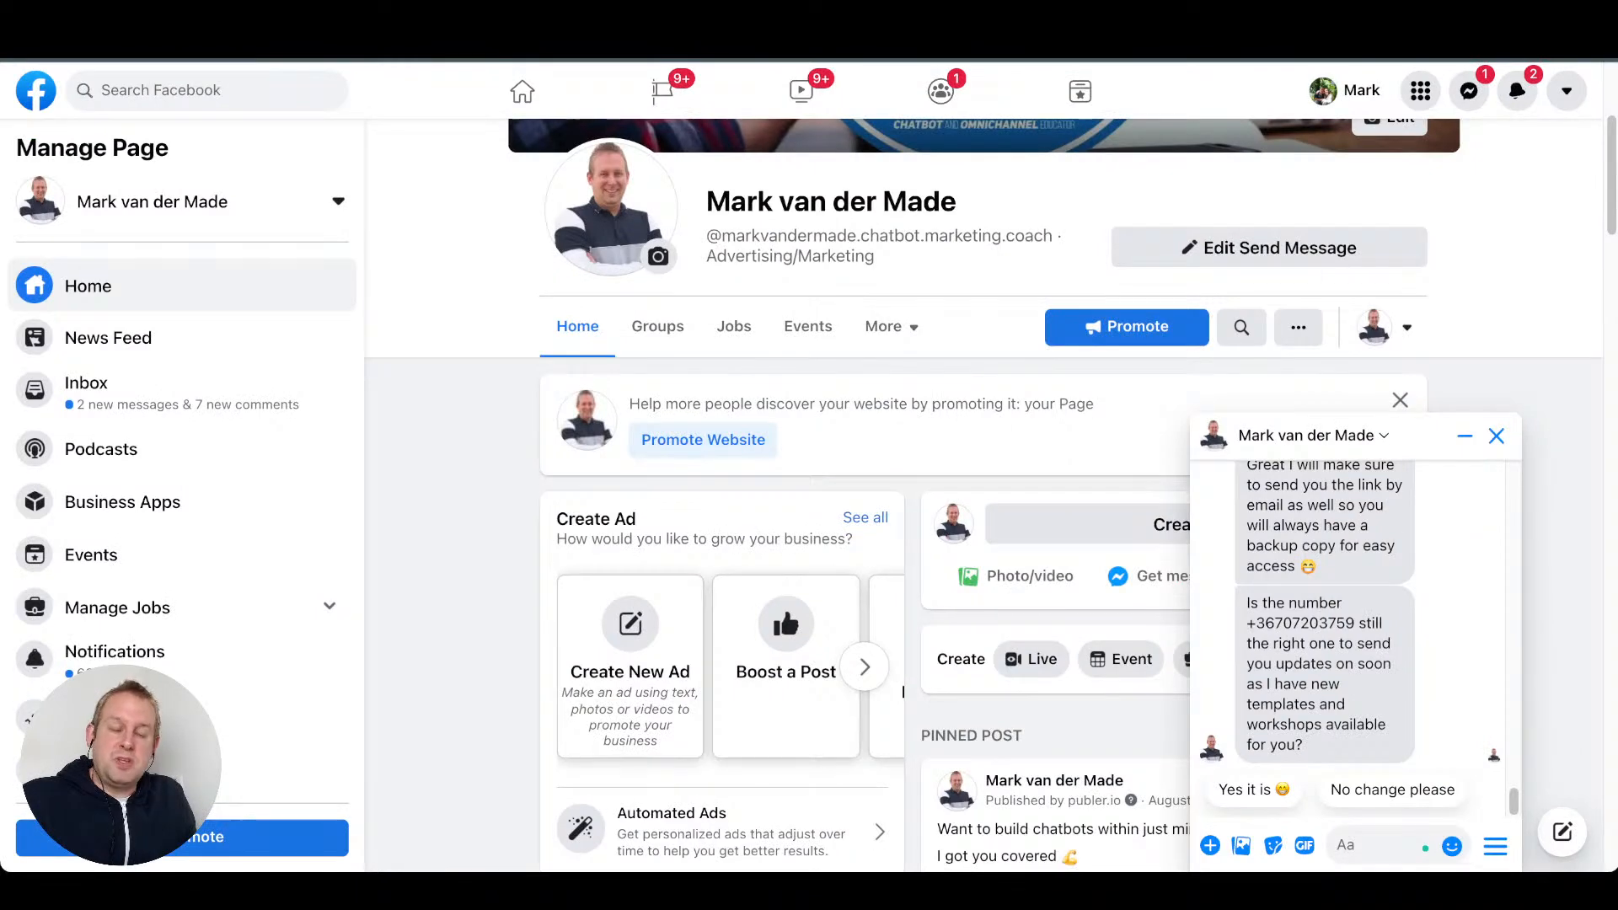
- Reply "Yes it is" to confirm the phone number in the Messenger chat, and claim the free template from the message that follows
left_click(1254, 789)
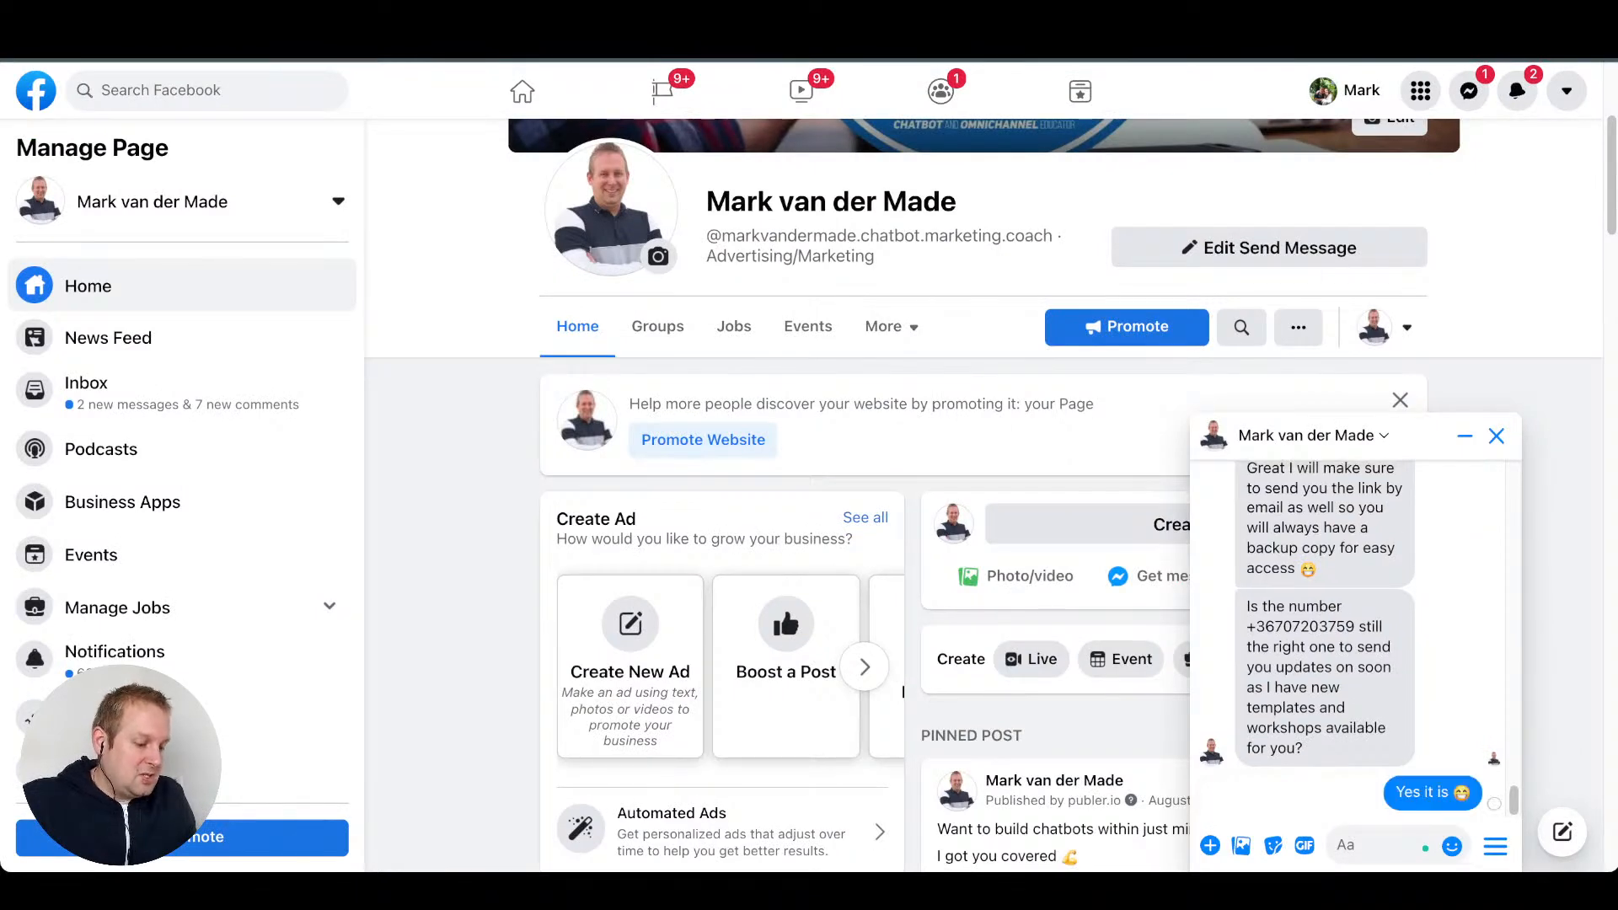
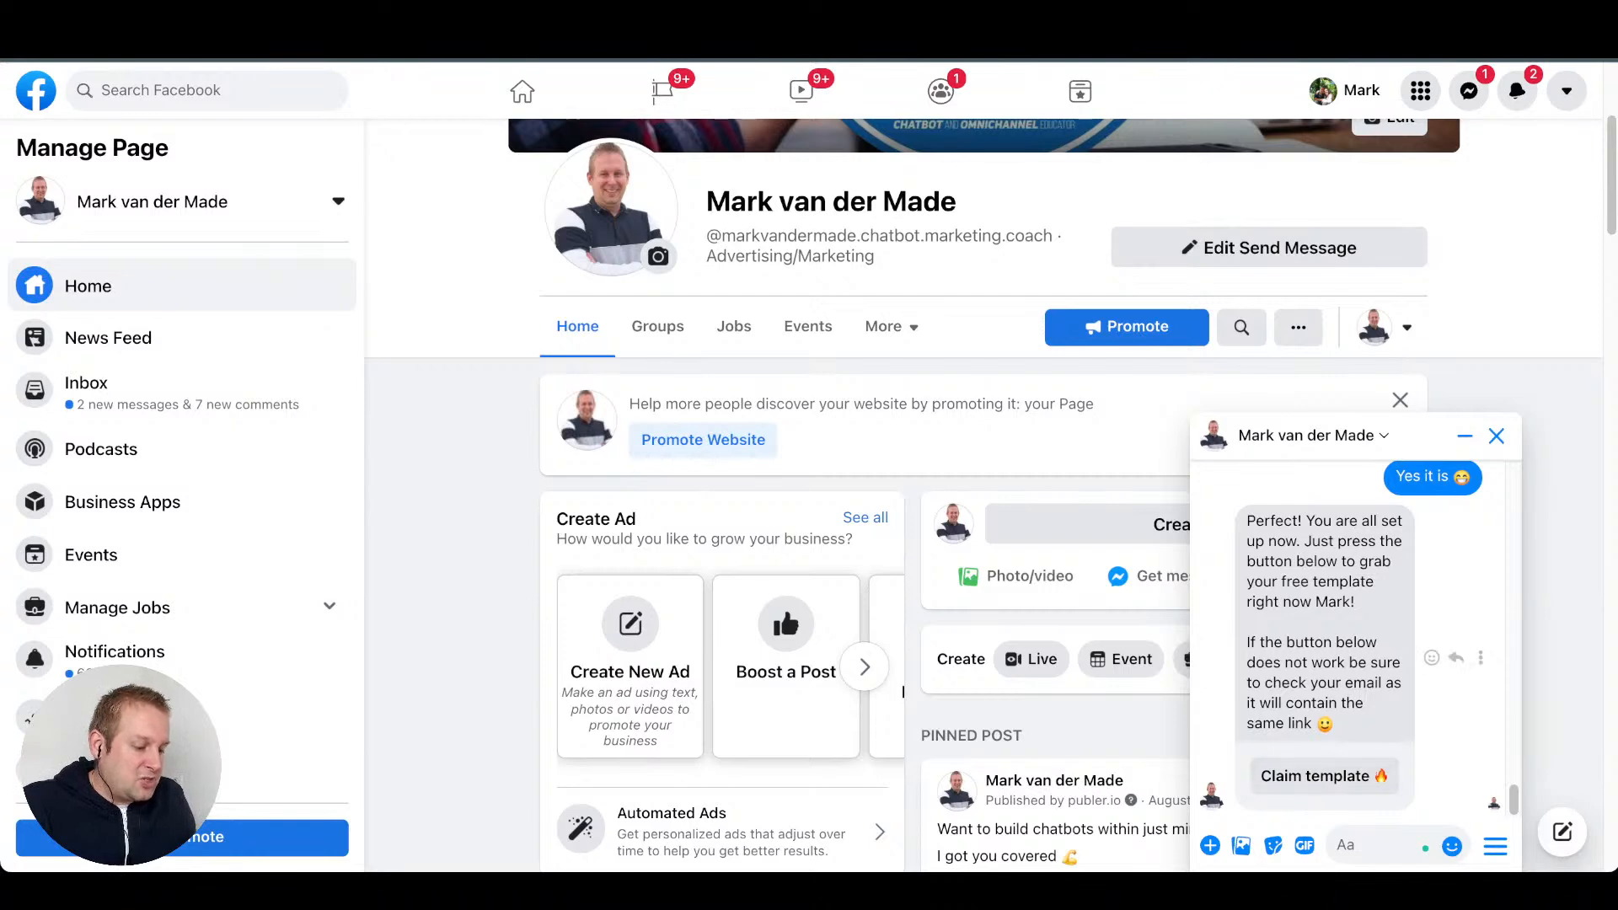
left_click(1314, 775)
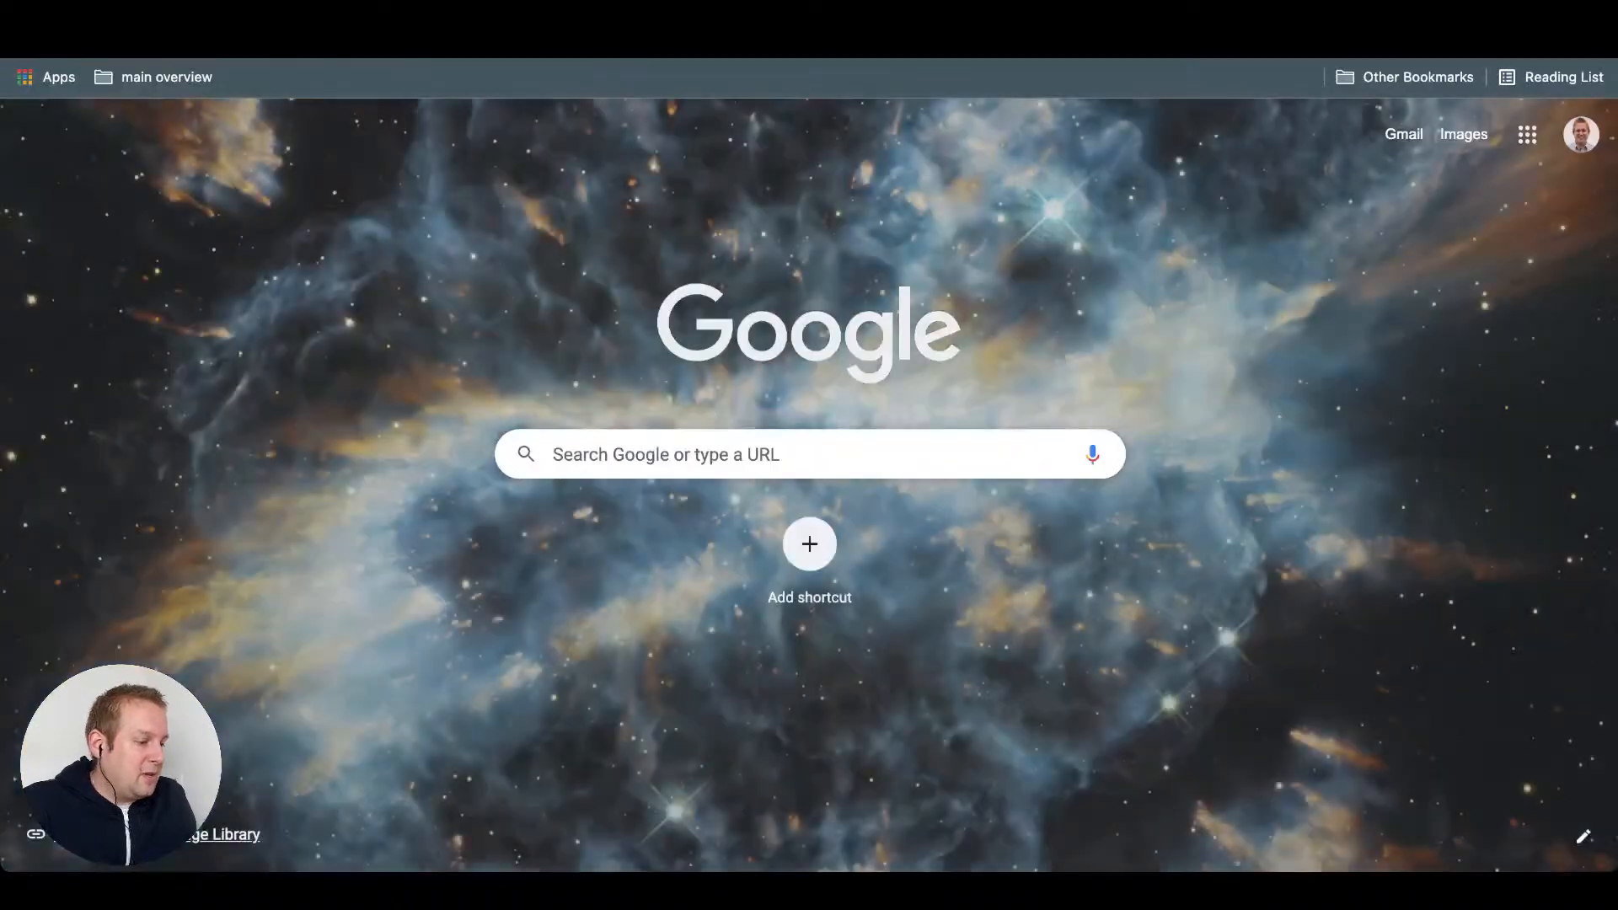
- Switch to Gmail and open the newest "I got your starter package right here" email to check the backup template link
left_click(1582, 134)
left_click(1402, 530)
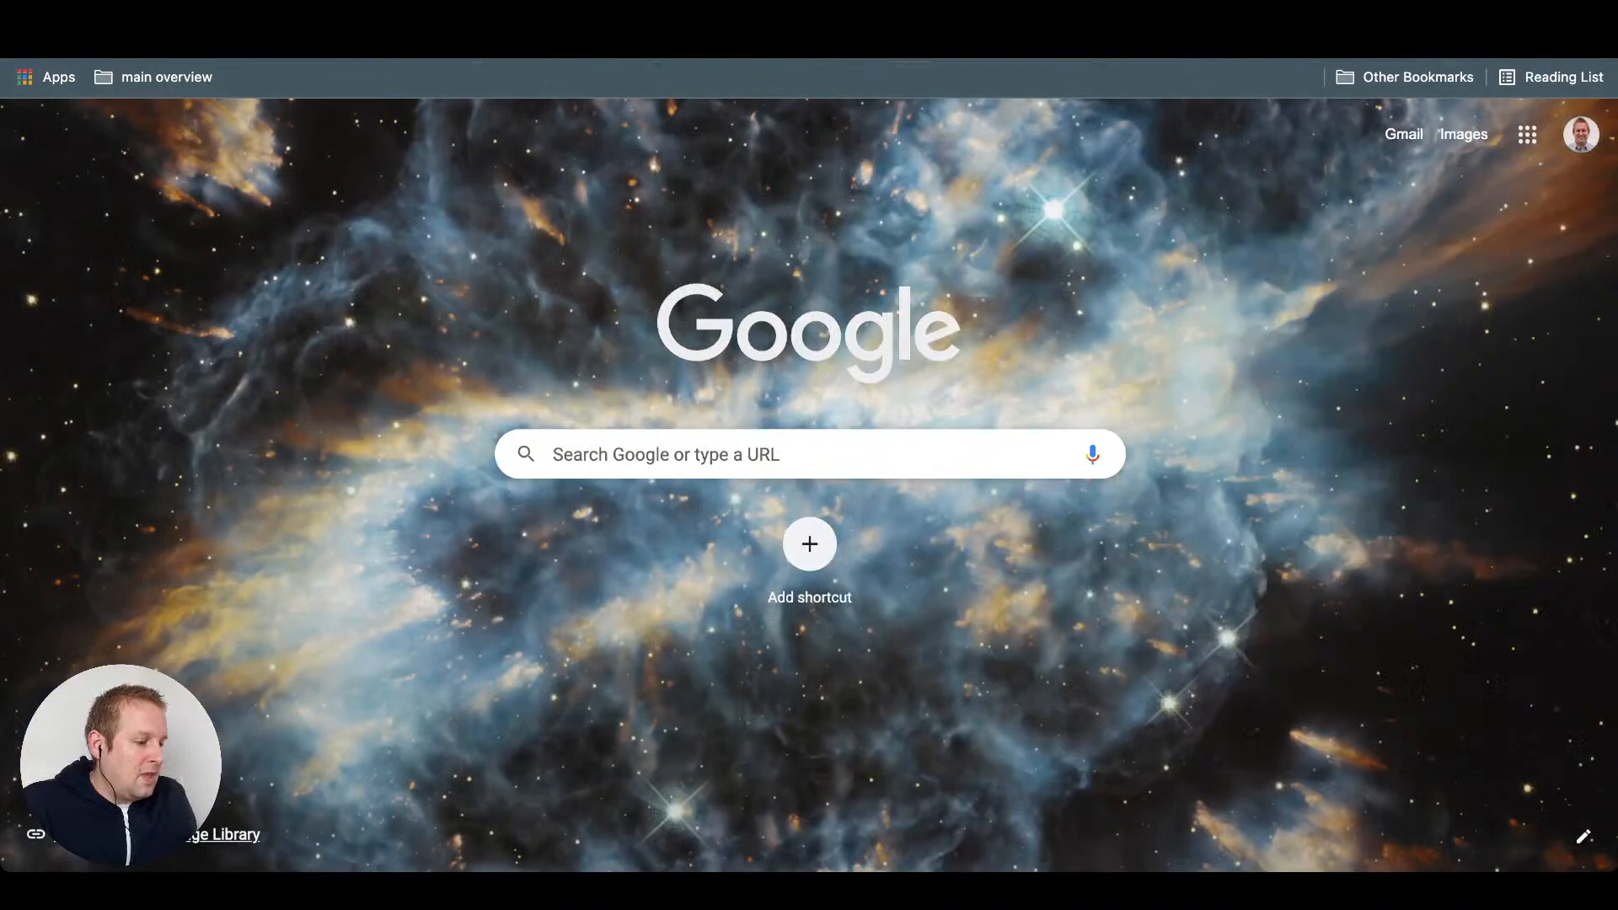
left_click(1399, 96)
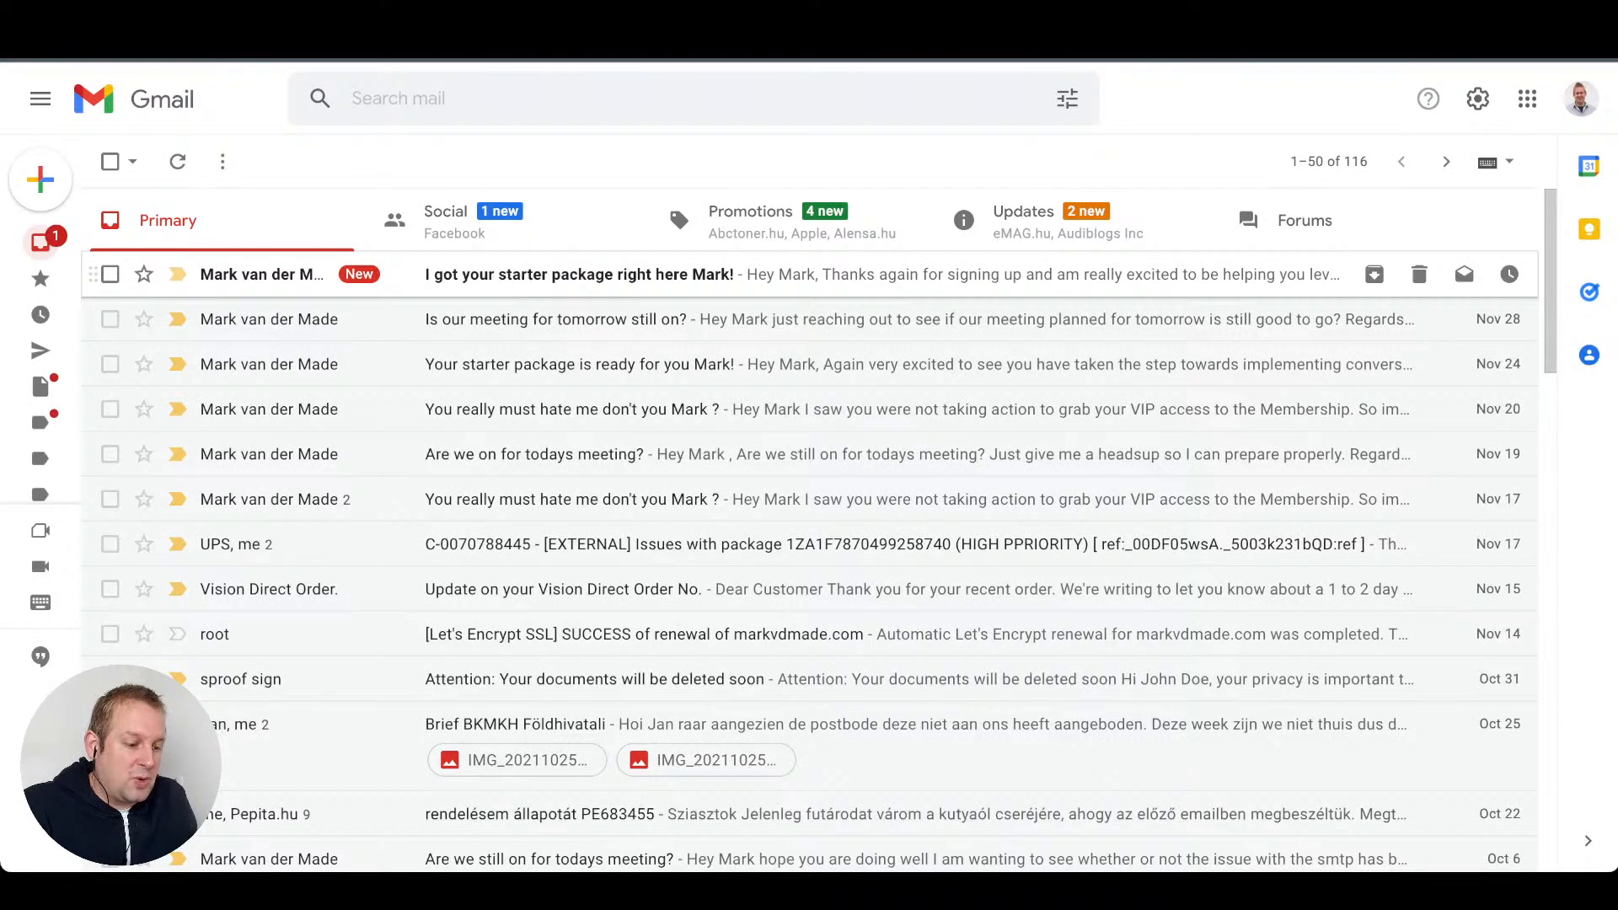
left_click(580, 274)
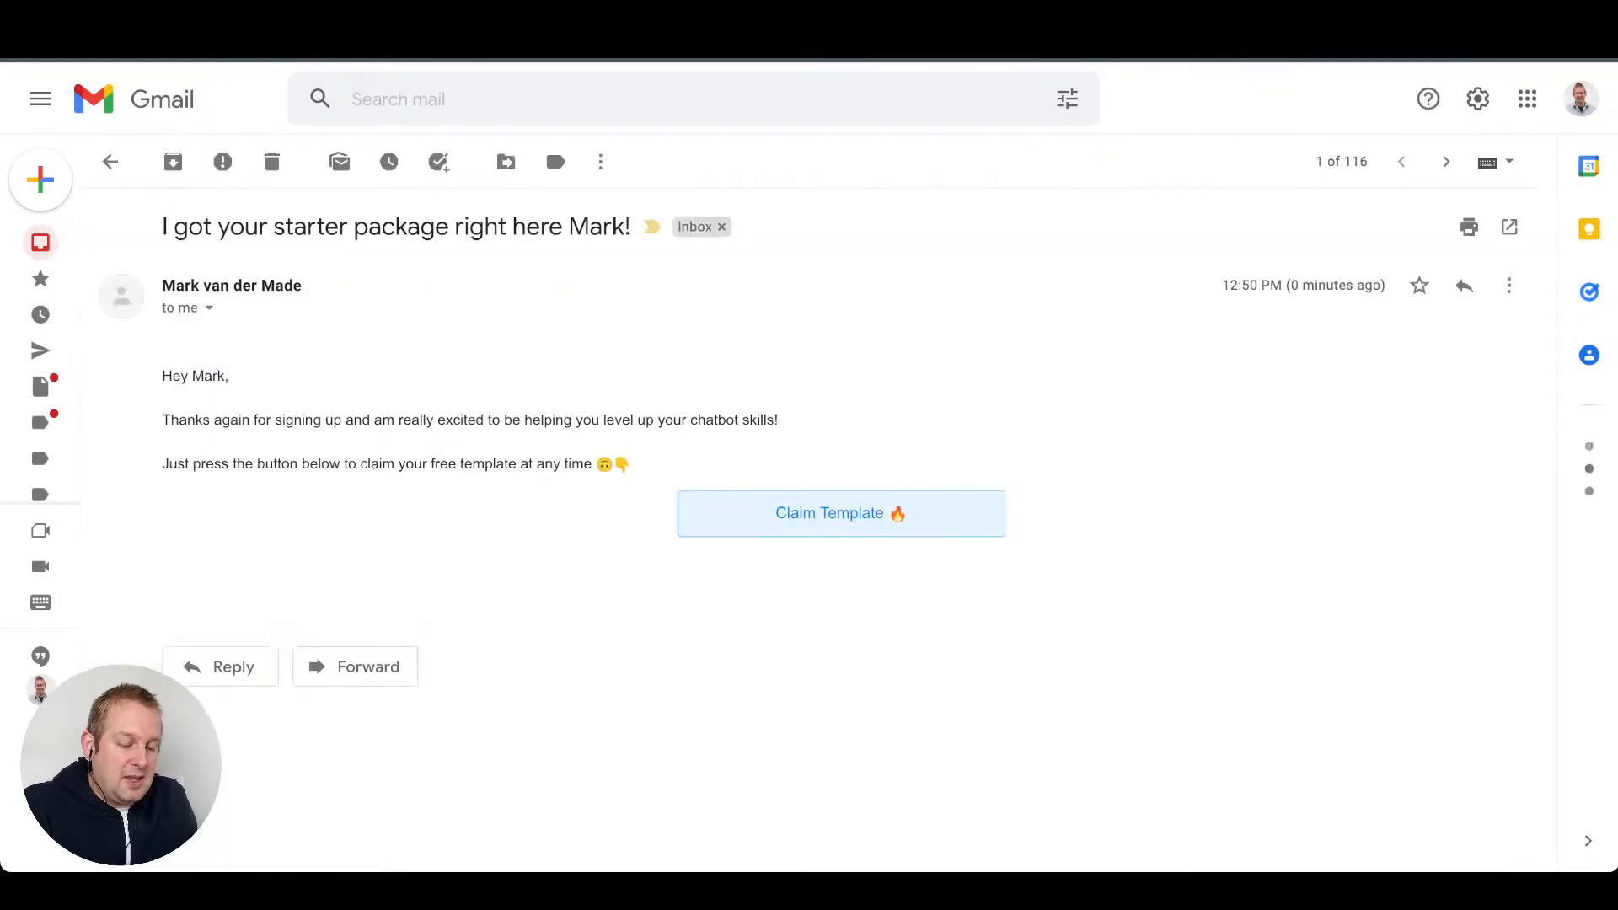